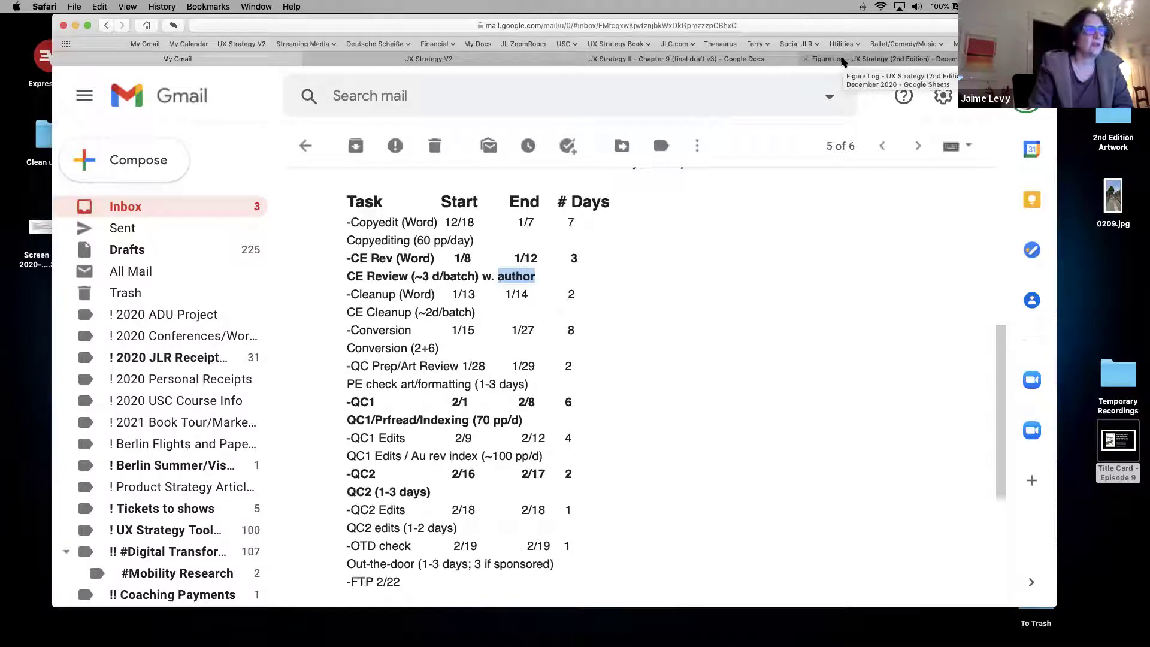
Step: Open the December 2020 Figure Log spreadsheet and review its figures down to the yellow-highlighted chapter 6 rows
click(841, 61)
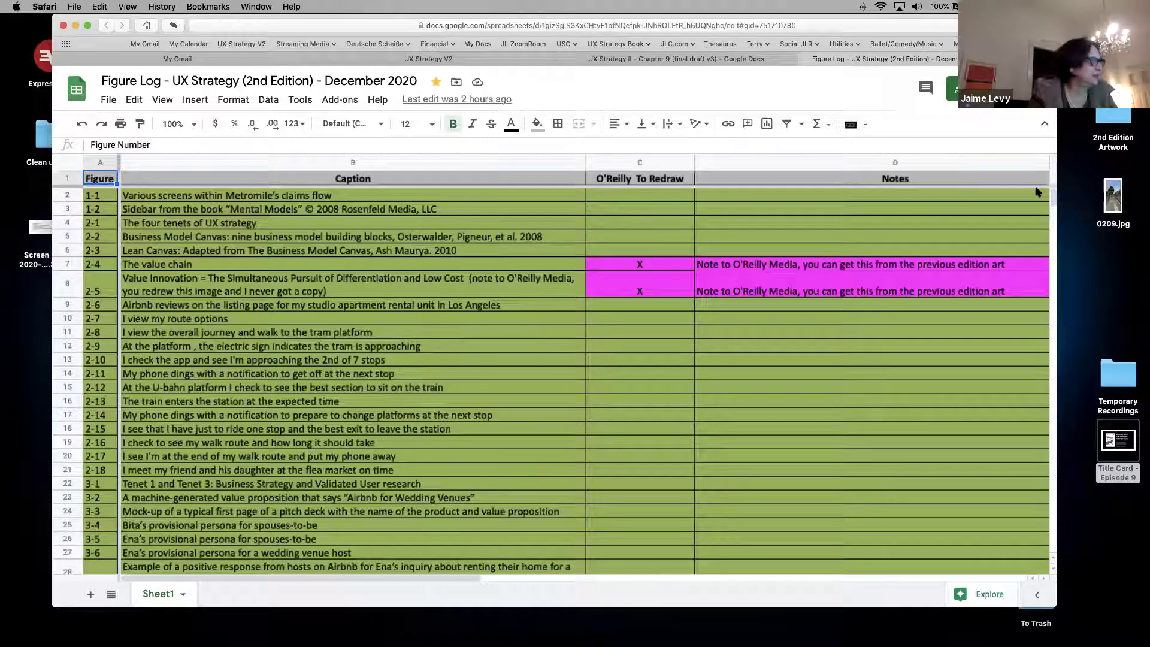
click(235, 267)
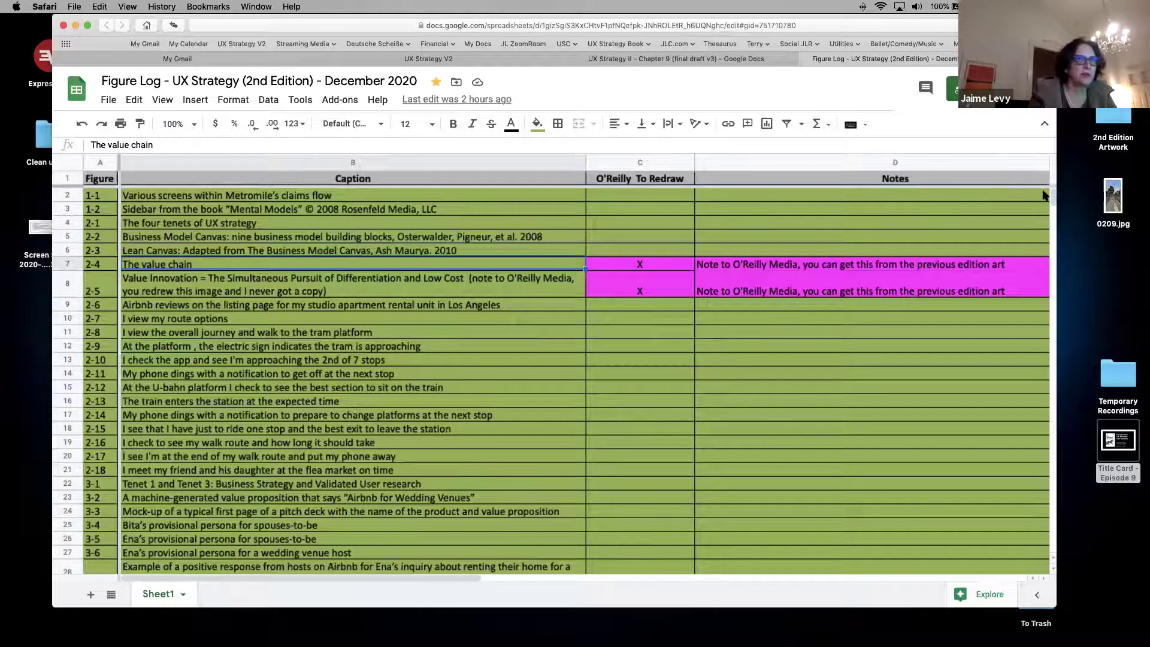
scroll(1052, 197, down, 2)
scroll(1052, 219, down, 15)
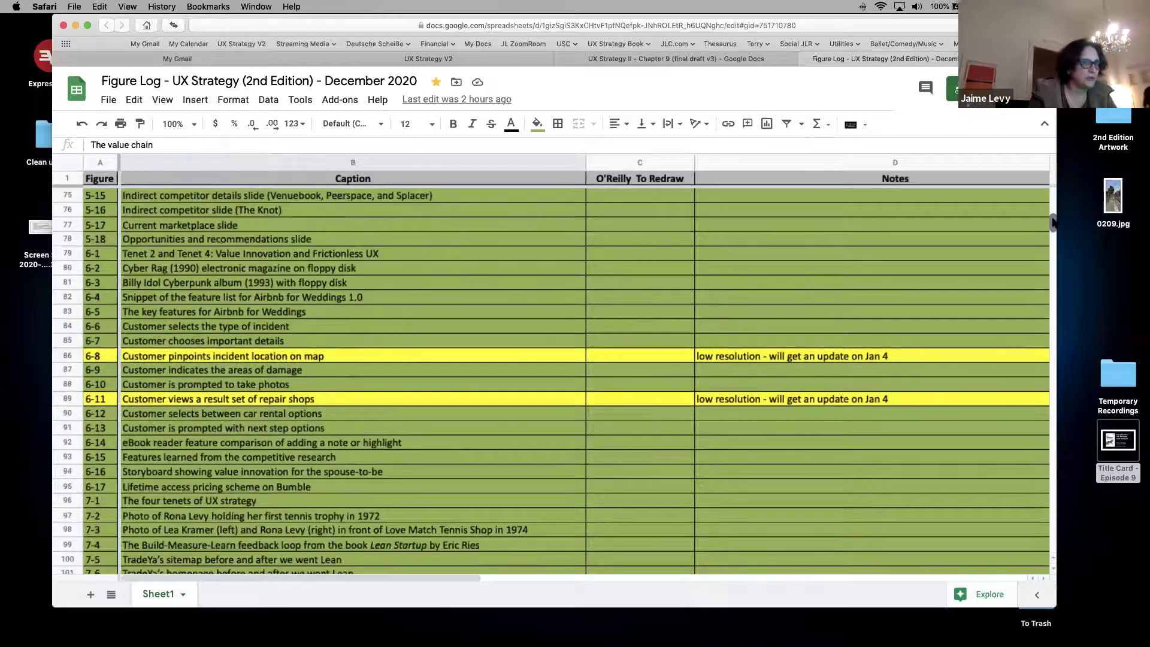
scroll(1052, 221, down, 3)
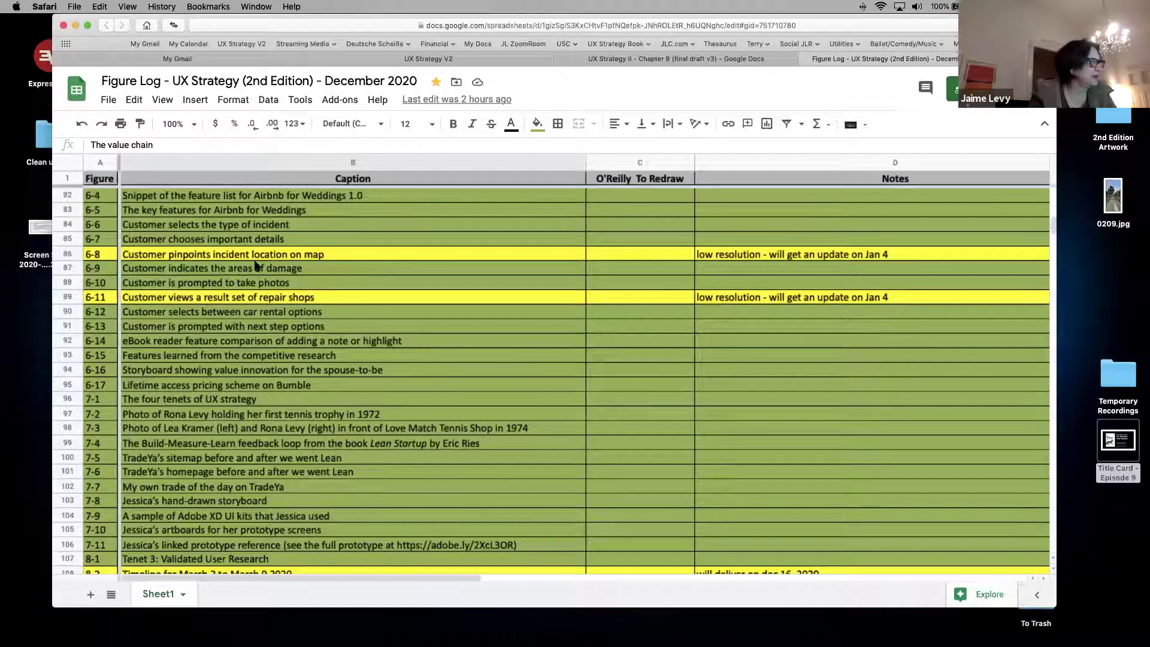
Step: Open the 2nd Edition Artwork folder, look through the numbered image files for chapters 5 to 7, and close the folder
click(1112, 128)
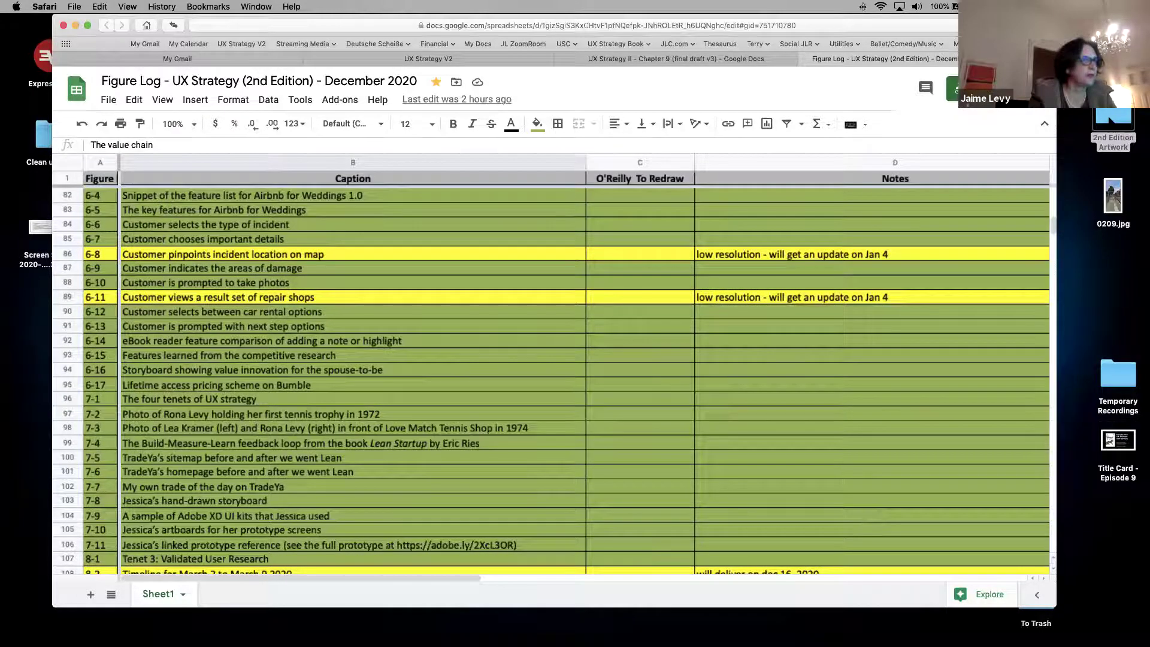
double_click(1112, 129)
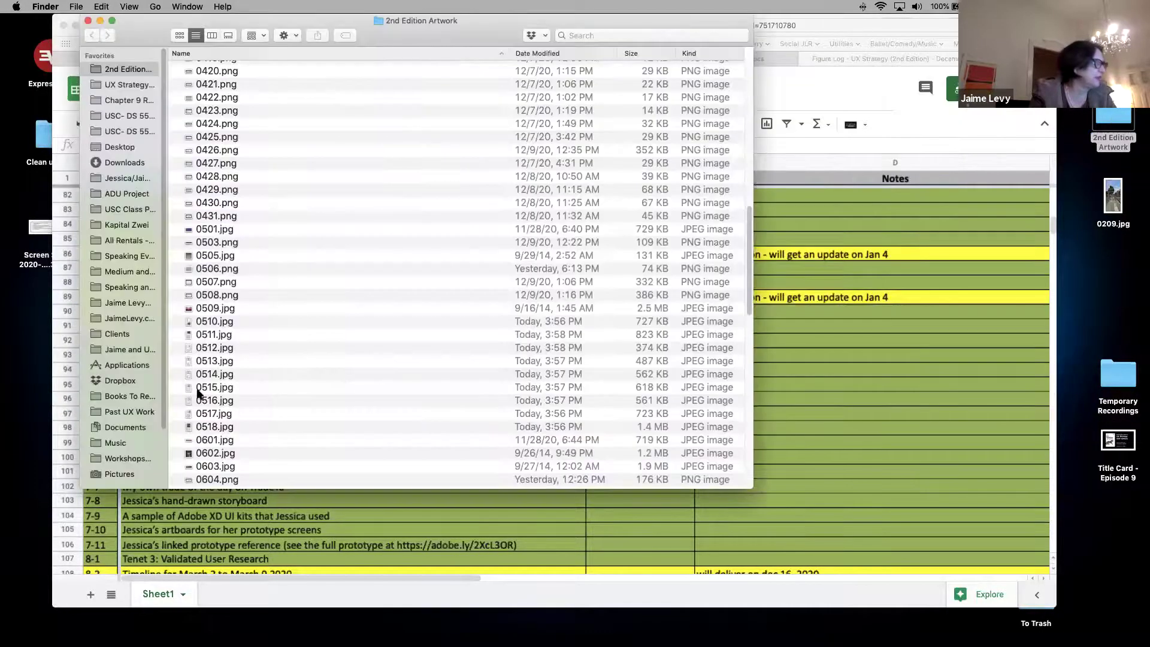
scroll(748, 258, down, 1)
scroll(754, 257, down, 8)
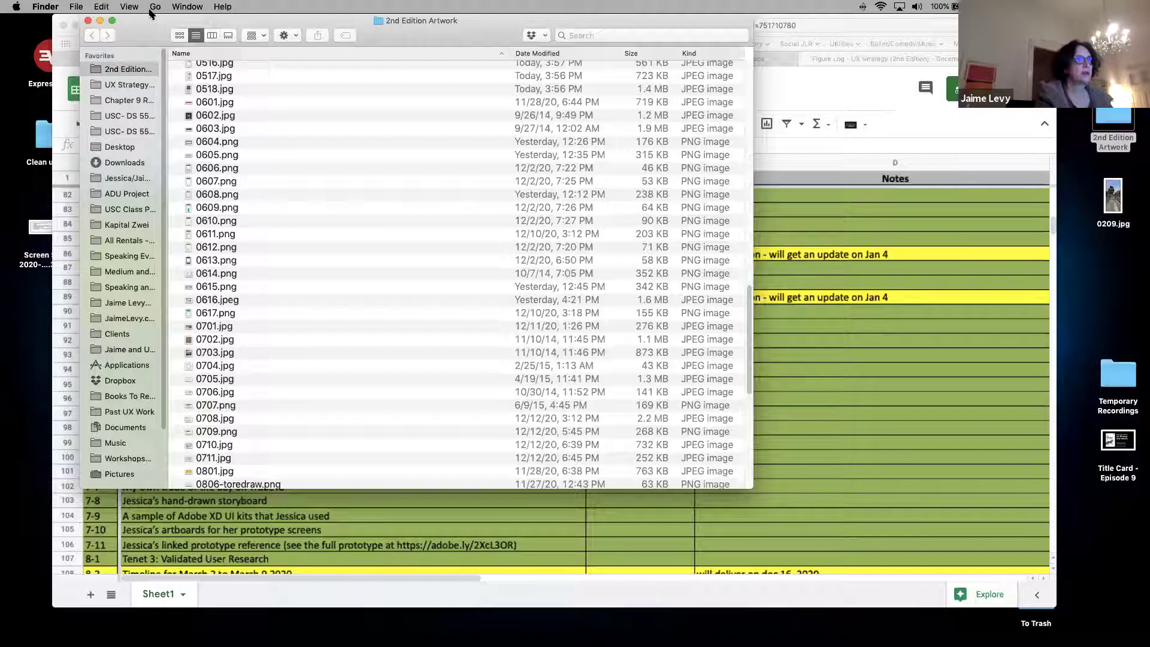
click(88, 23)
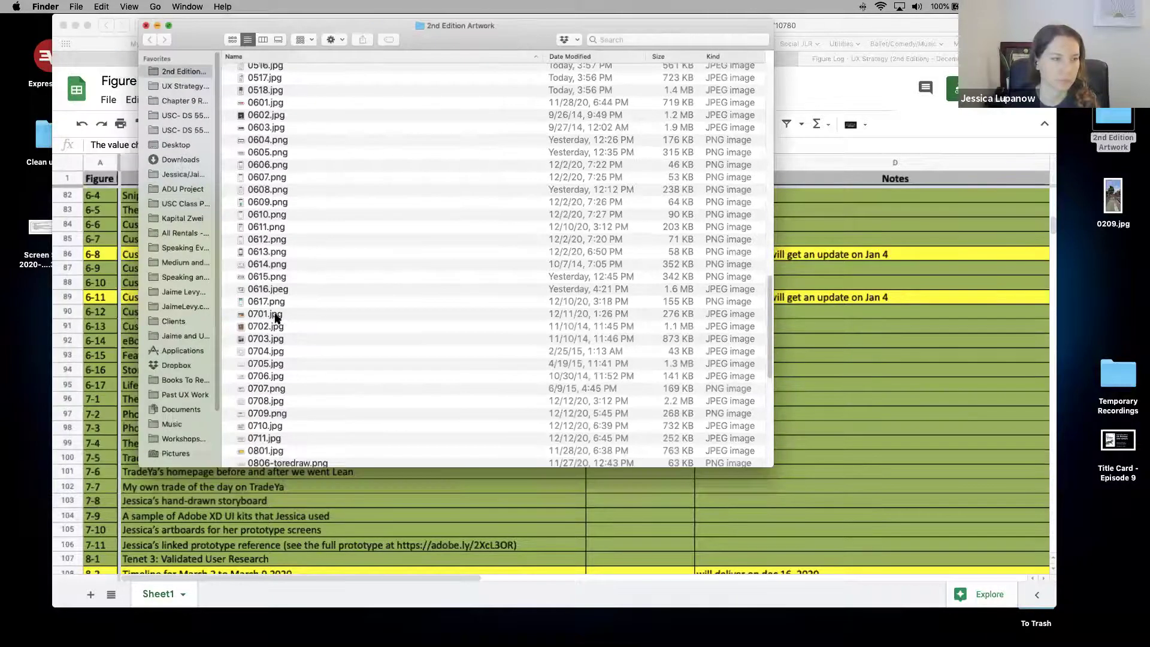
key(super+w)
Step: Examine the highlighted figure 6-8 and 6-11 rows and the delivery notes for figures 8-2 to 8-4
click(185, 254)
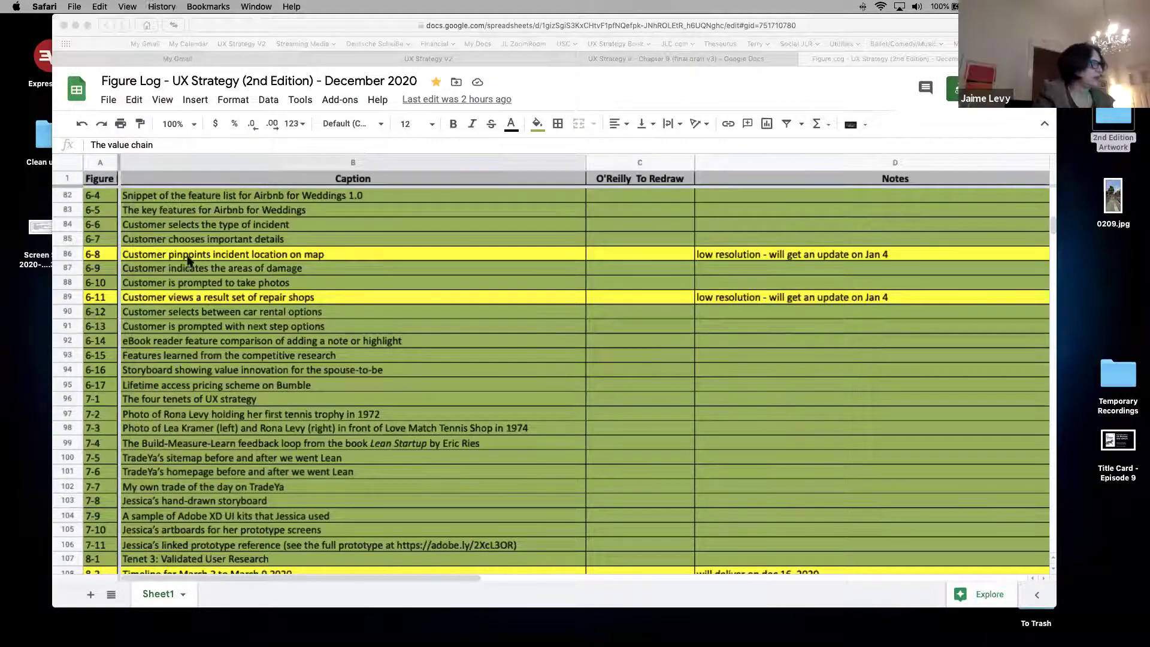
click(211, 301)
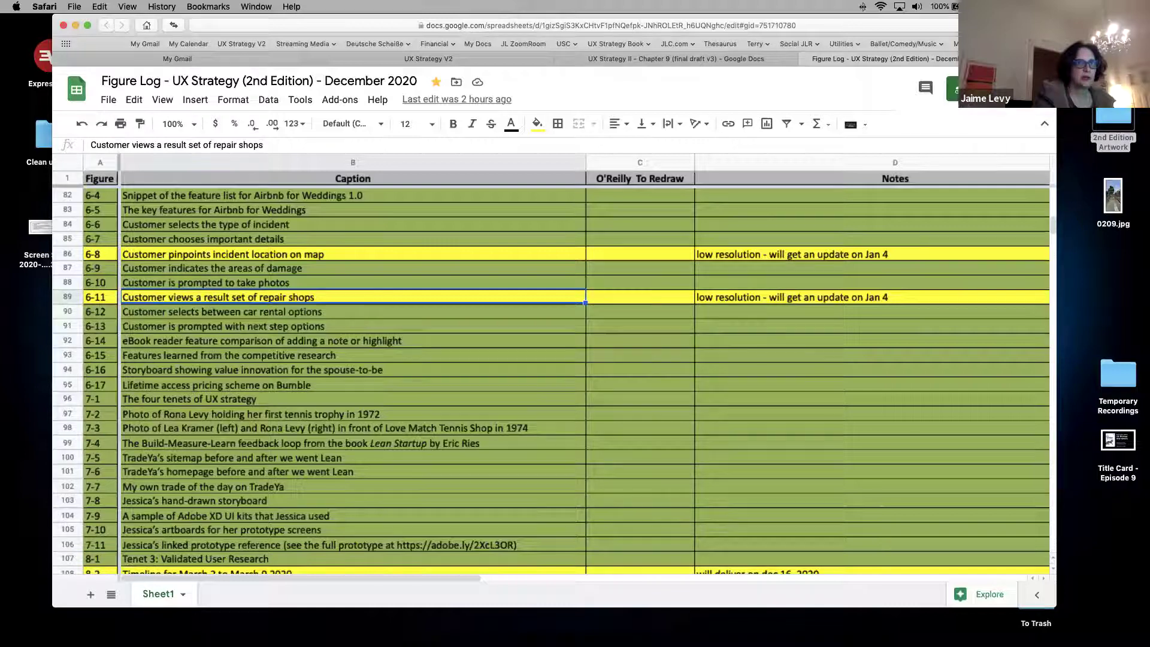
scroll(1052, 228, down, 6)
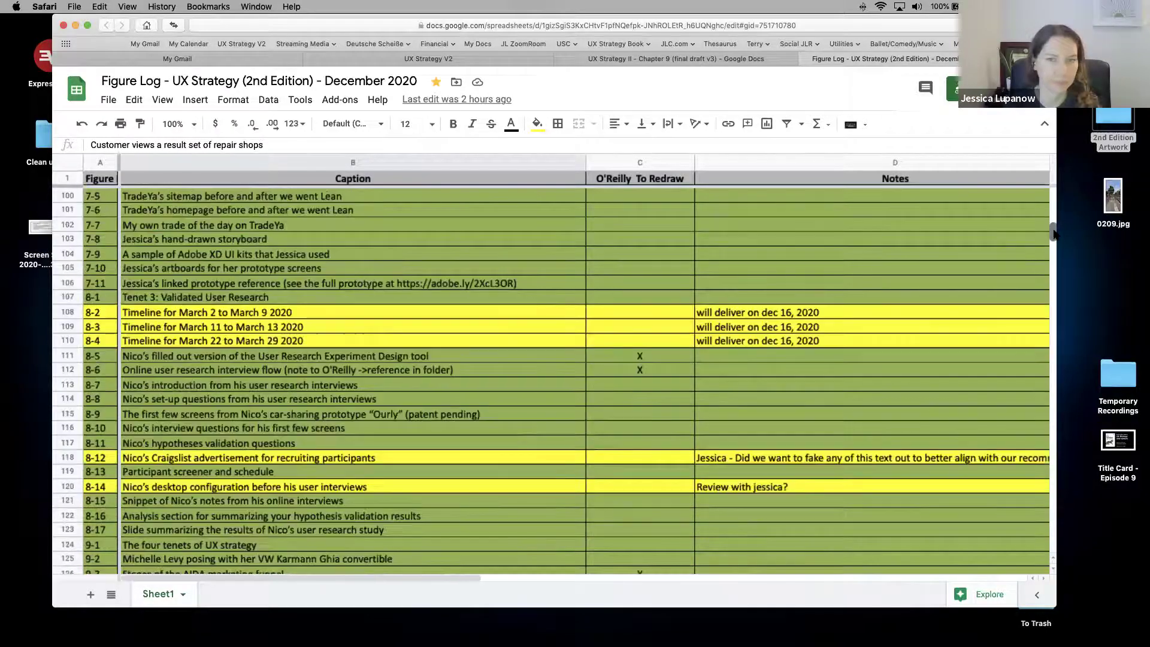
click(751, 312)
click(747, 341)
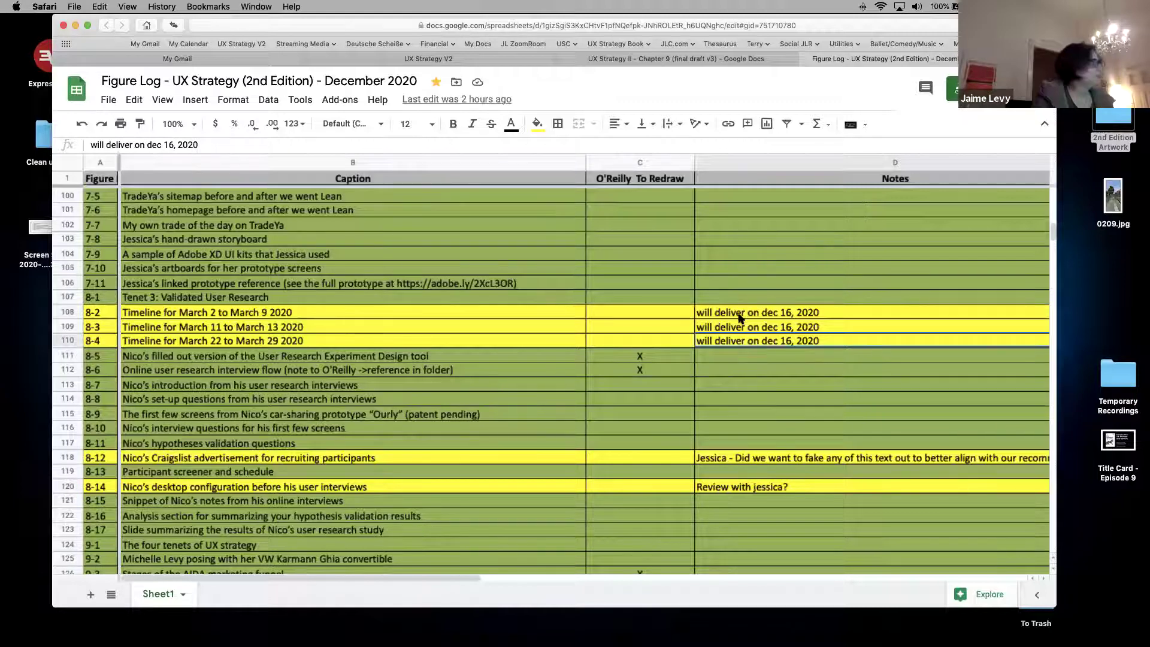
click(762, 329)
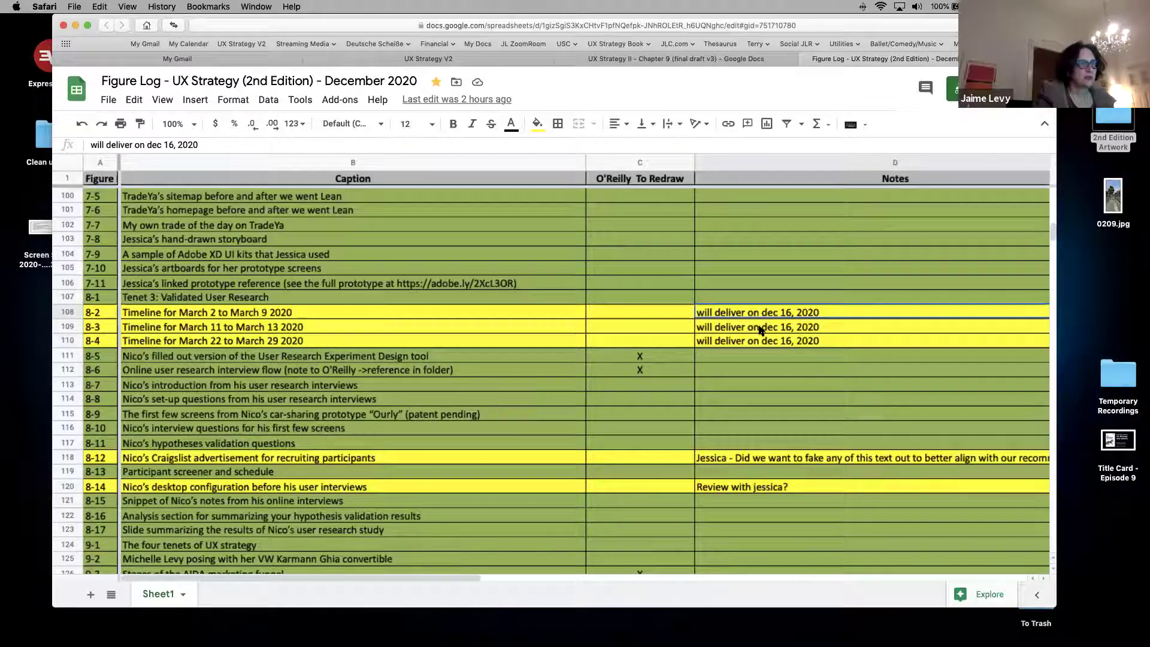
click(772, 342)
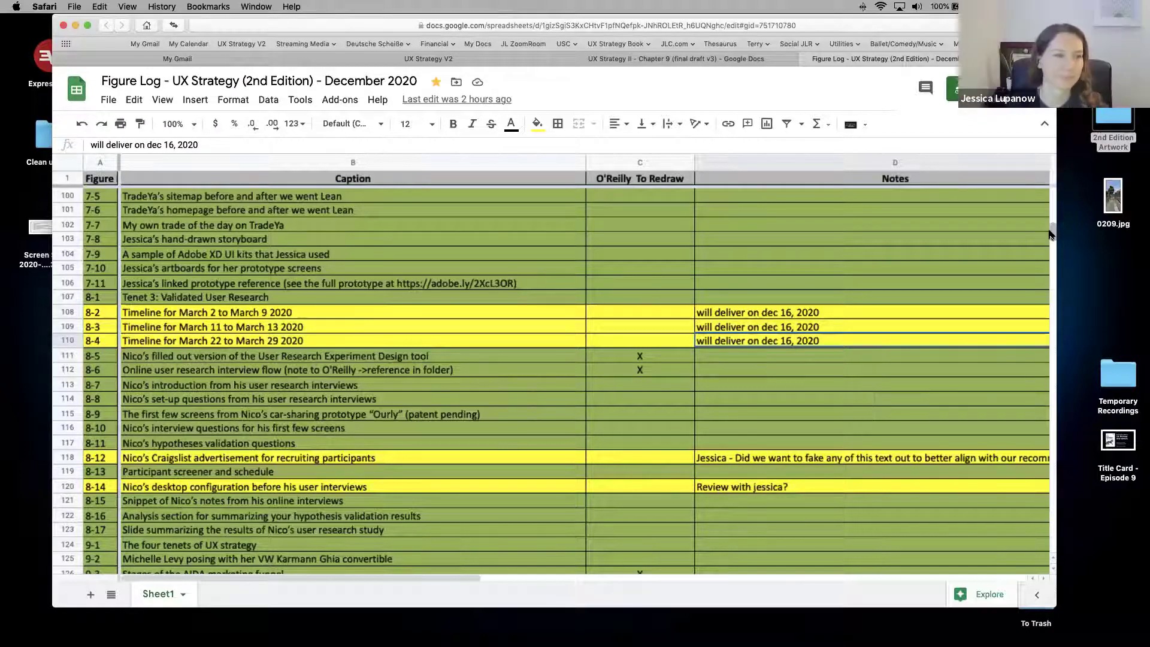
Step: Check the remaining highlighted chapter 8 rows and read the full note for the Craigslist advertisement, figure 8-12
scroll(1051, 237, down, 3)
scroll(1049, 236, up, 3)
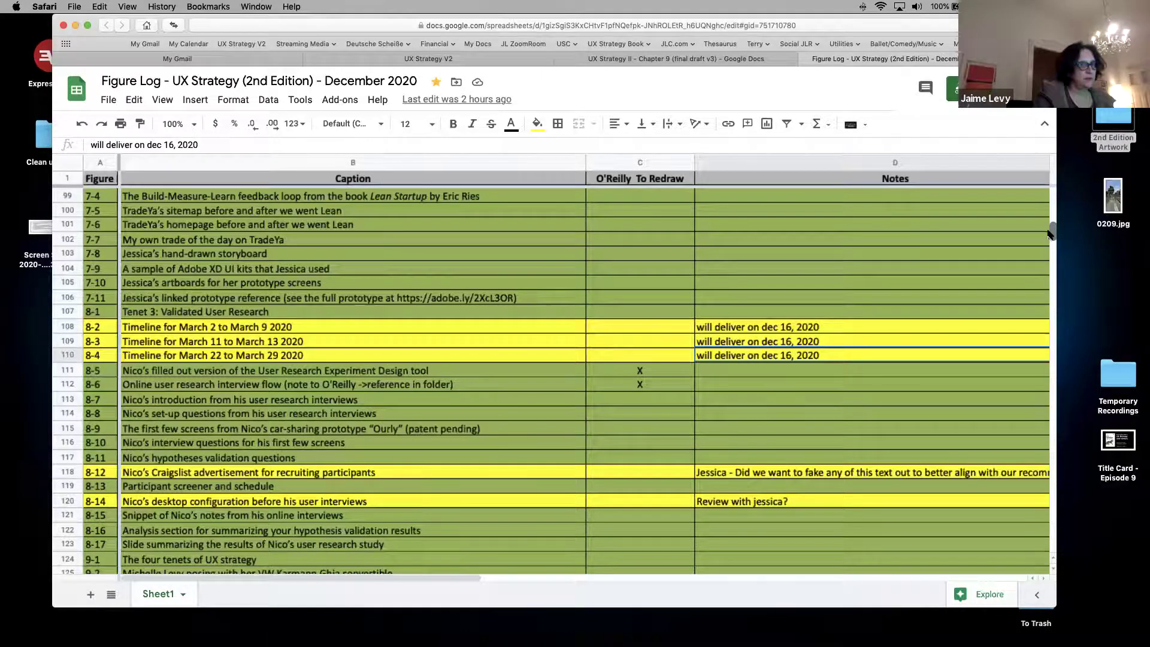
scroll(1049, 235, down, 2)
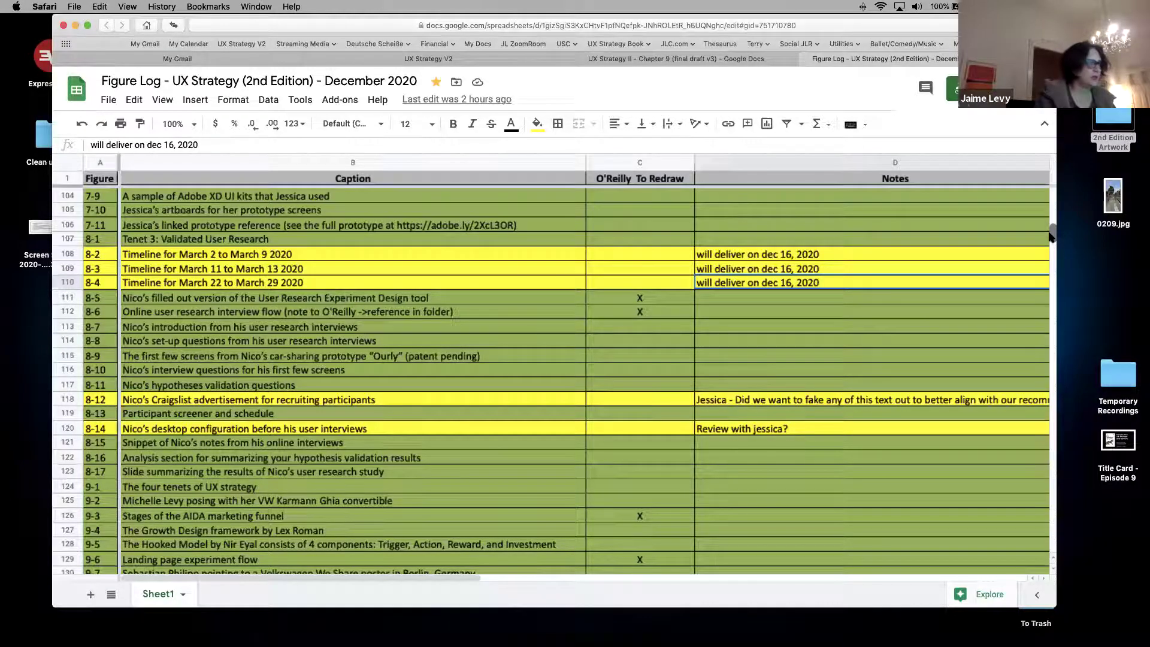
scroll(1049, 239, down, 3)
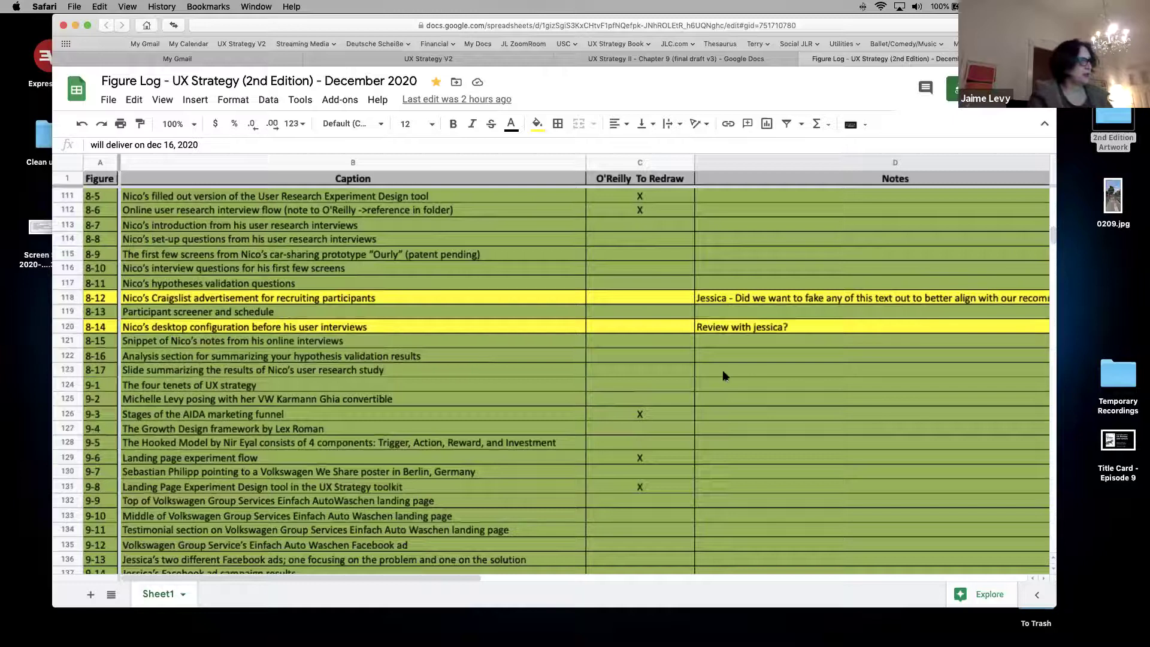
click(722, 299)
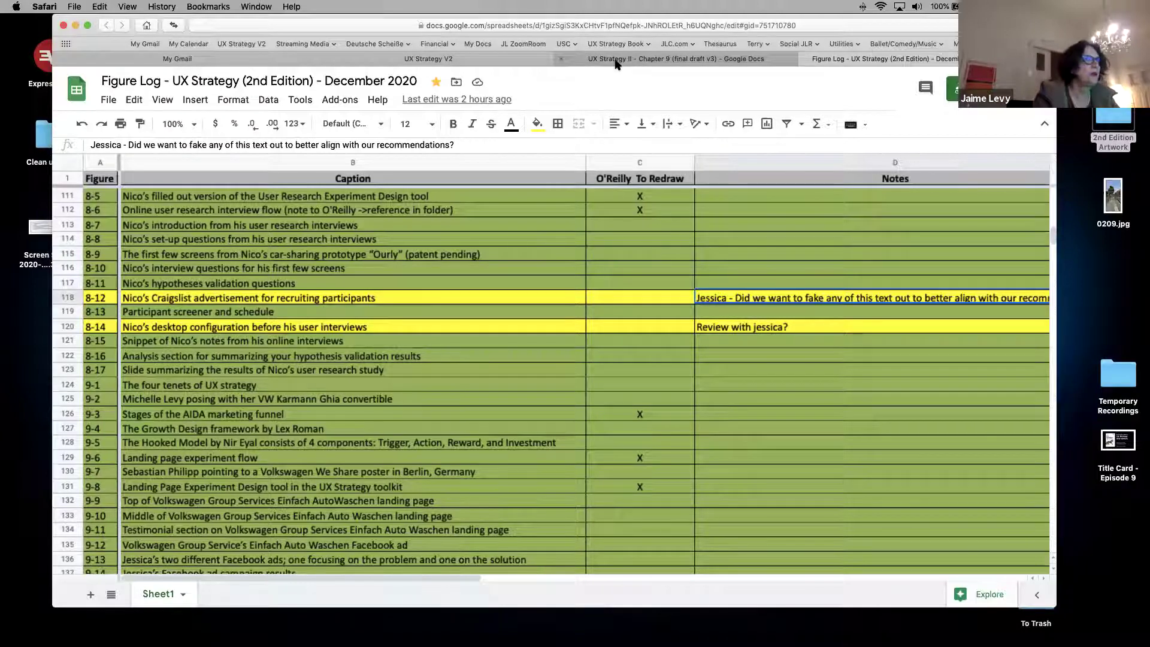
Step: Open the Chapter 8 (final draft v2) document from the Drive book folder and find the figure 8-12 advertisement image
click(418, 60)
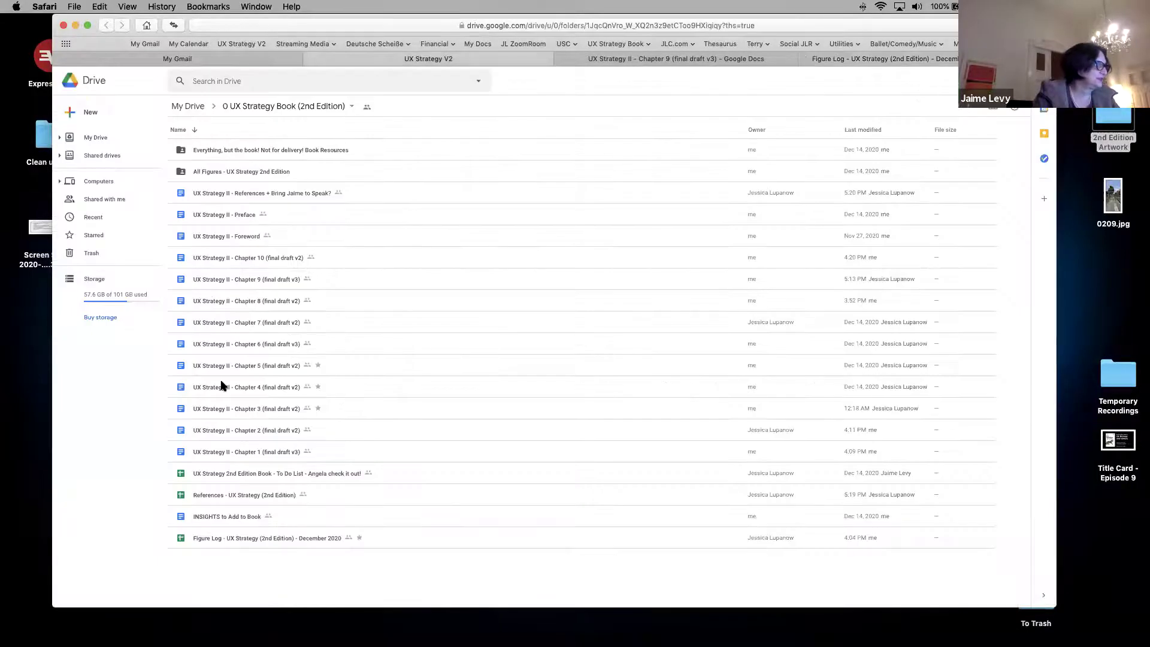
double_click(261, 301)
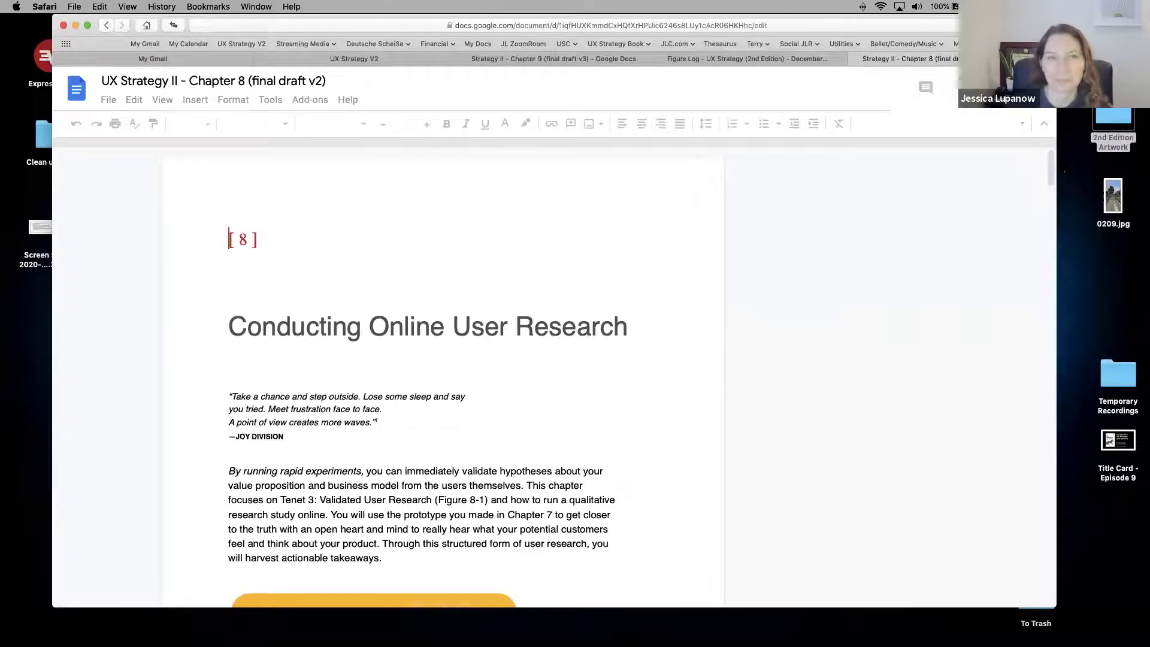
scroll(1051, 178, down, 5)
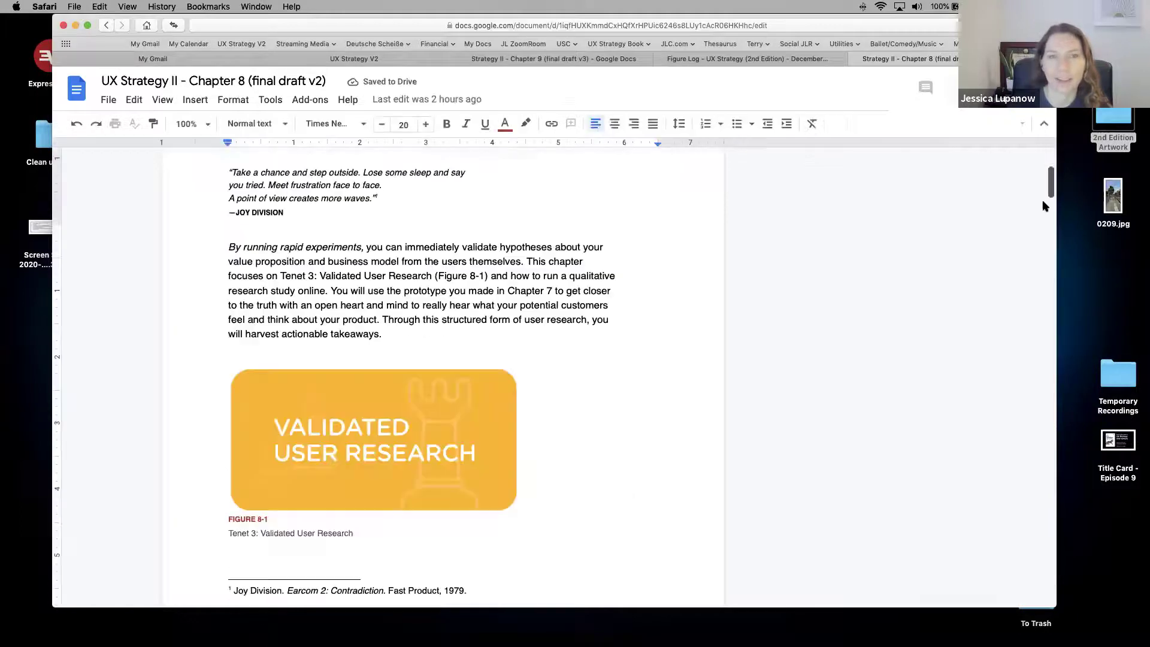
key(XF86AudioRaiseVolume)
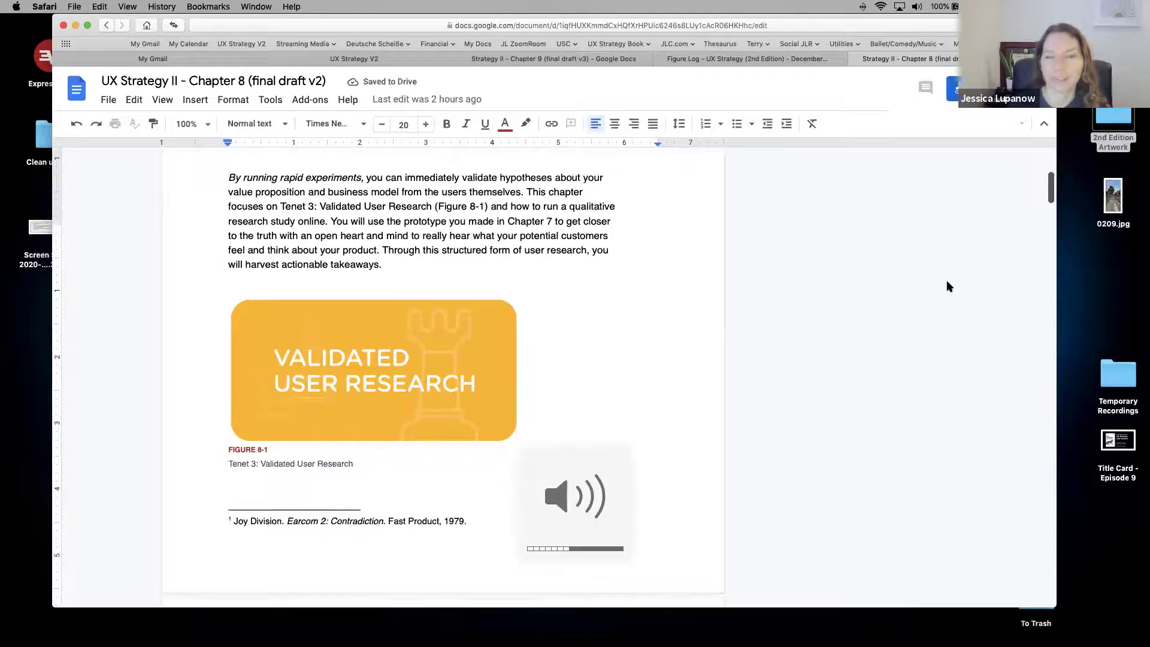
scroll(946, 283, up, 2)
drag(1052, 201, 1041, 461)
scroll(1042, 461, down, 10)
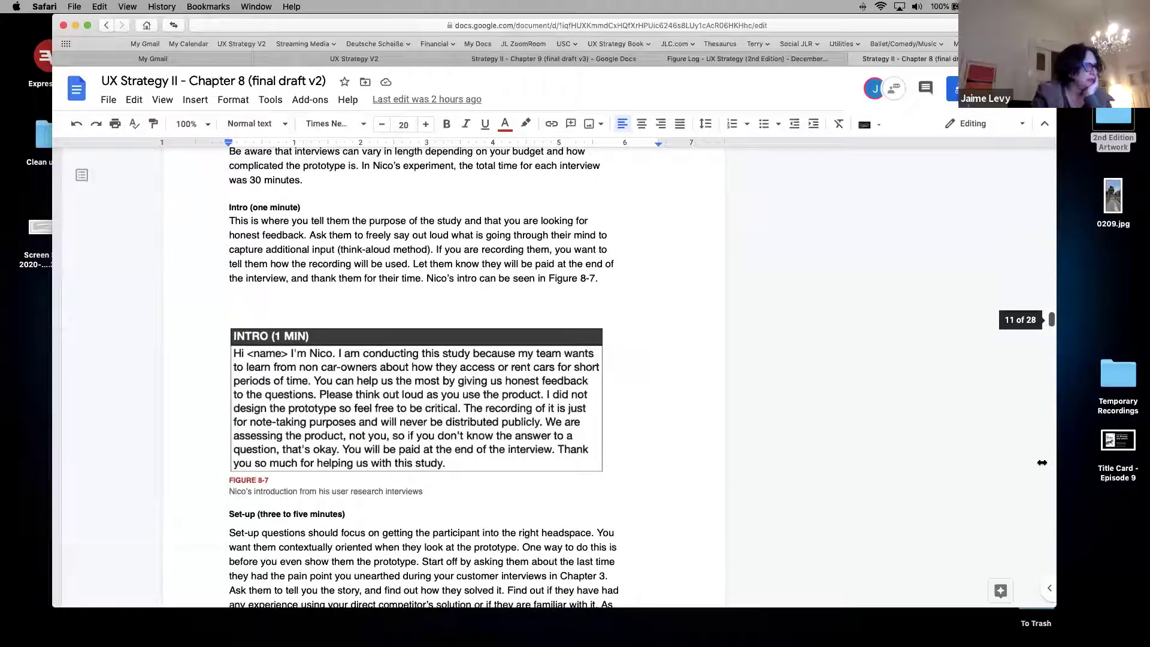
scroll(1042, 462, down, 15)
scroll(1033, 529, down, 20)
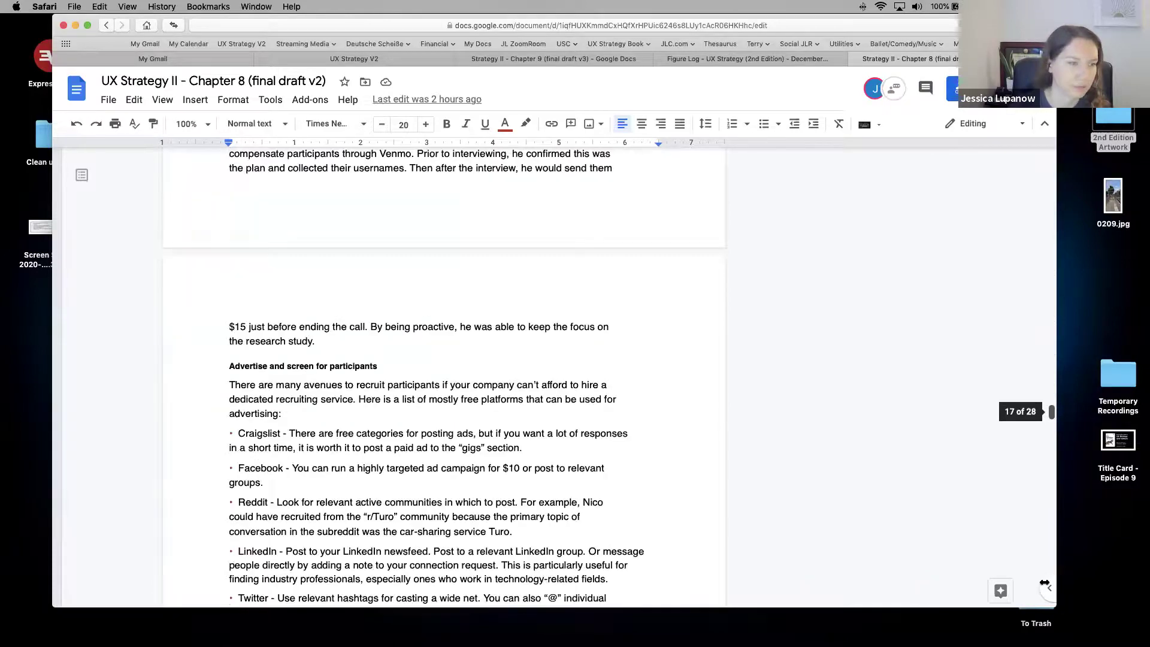
scroll(1044, 582, down, 10)
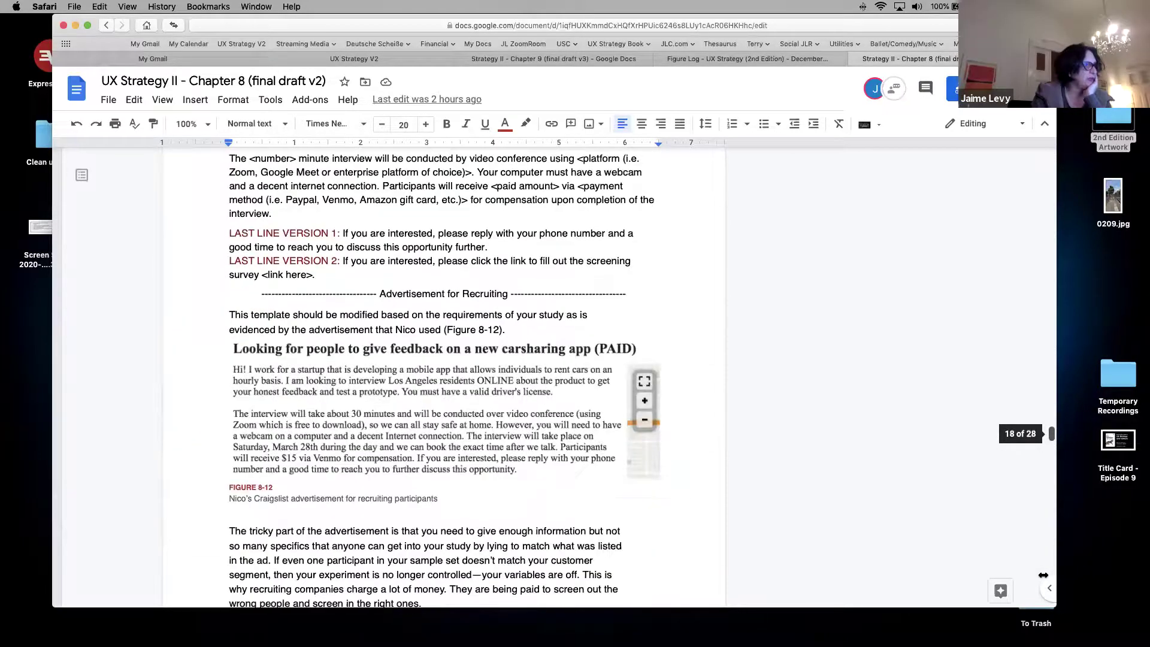
click(438, 461)
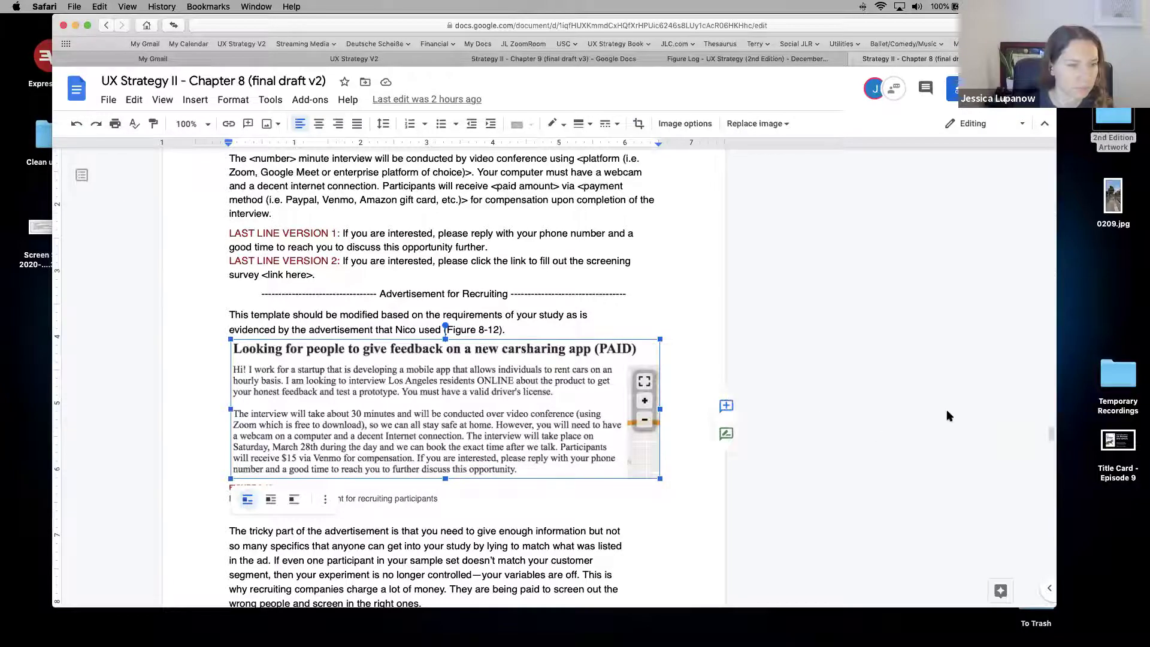
Step: Compare the recruiting advertisement template in Chapter 8 with the text of the figure 8-12 advertisement
drag(1051, 435, 1051, 423)
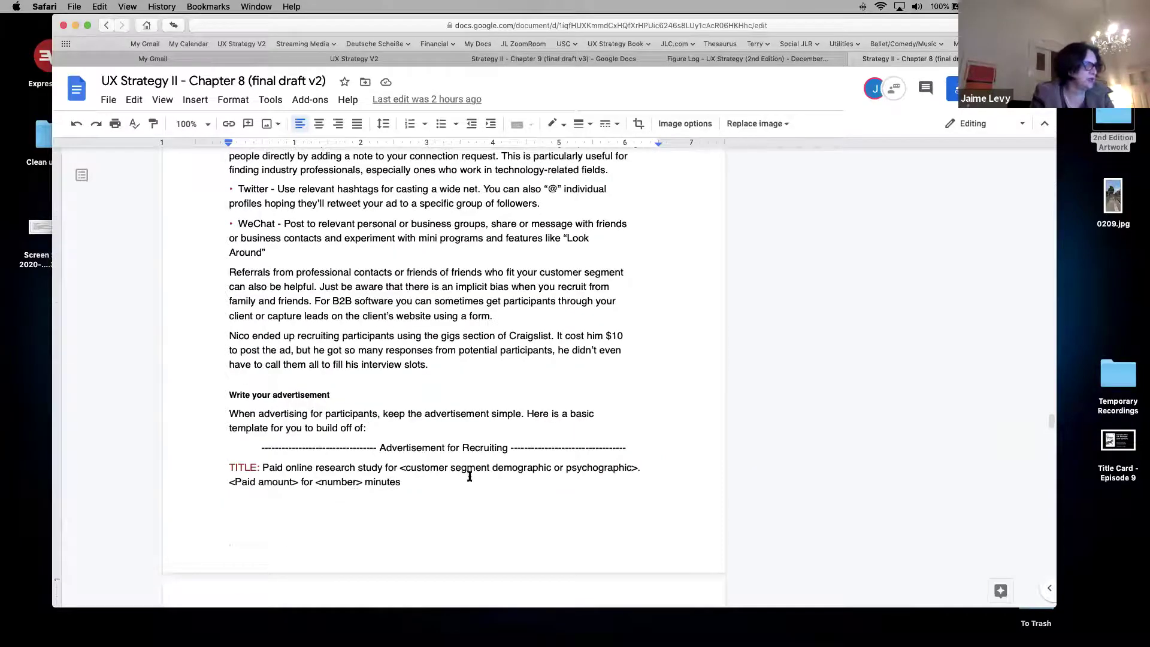
drag(1051, 424, 1053, 427)
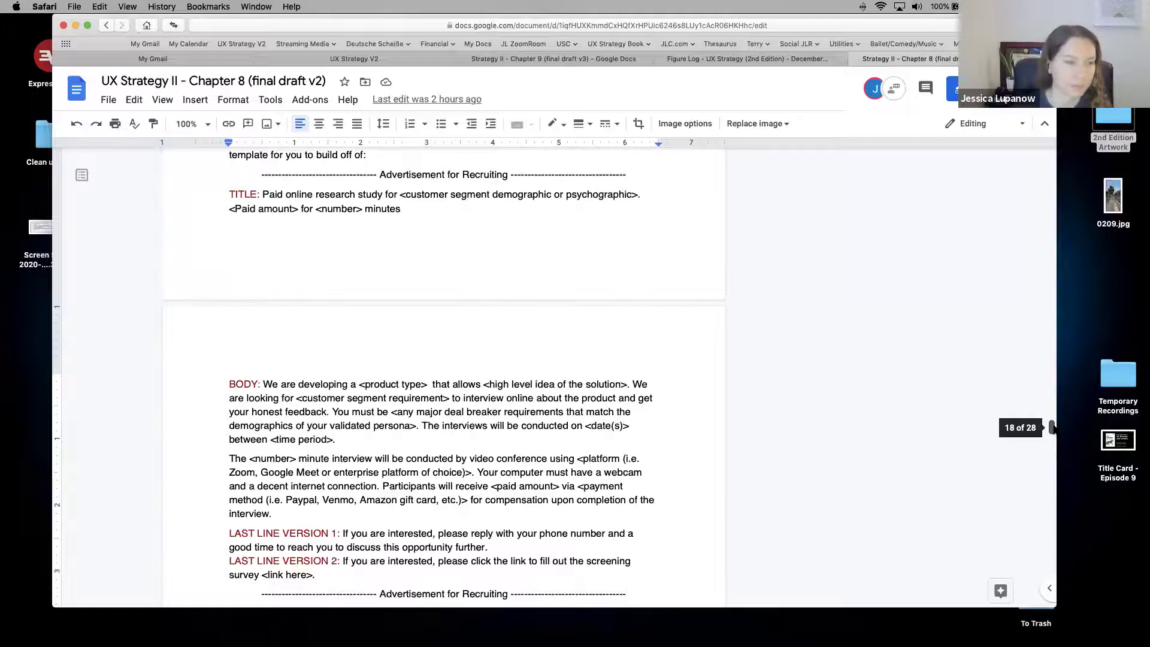
drag(1052, 427, 1052, 433)
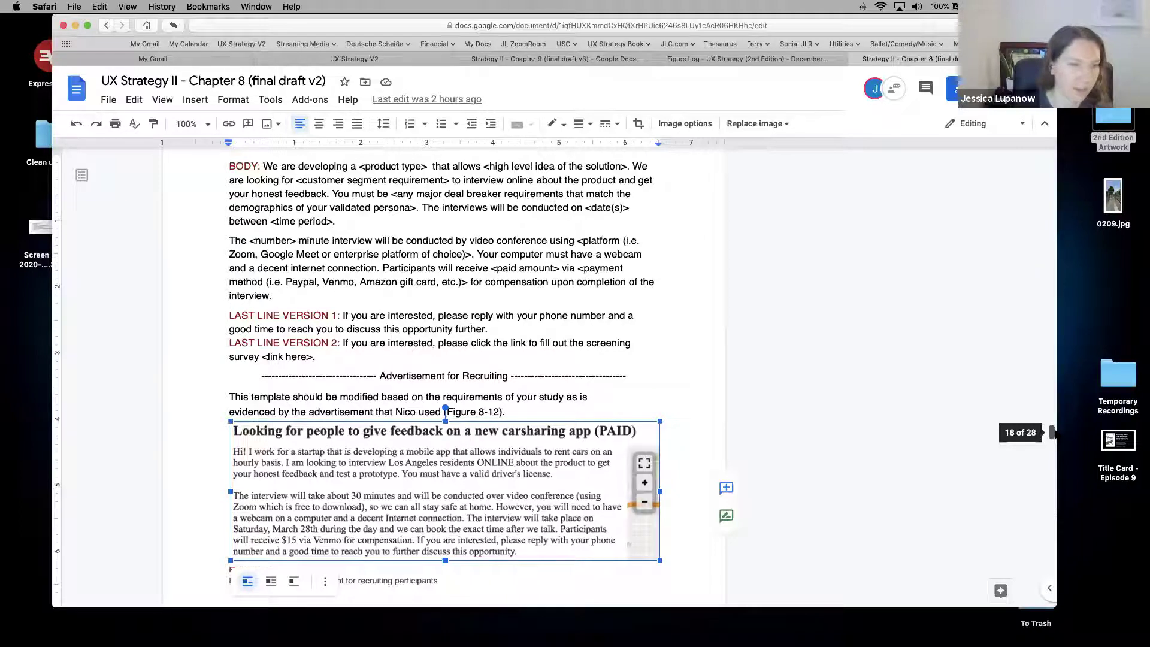
drag(1052, 432, 1052, 436)
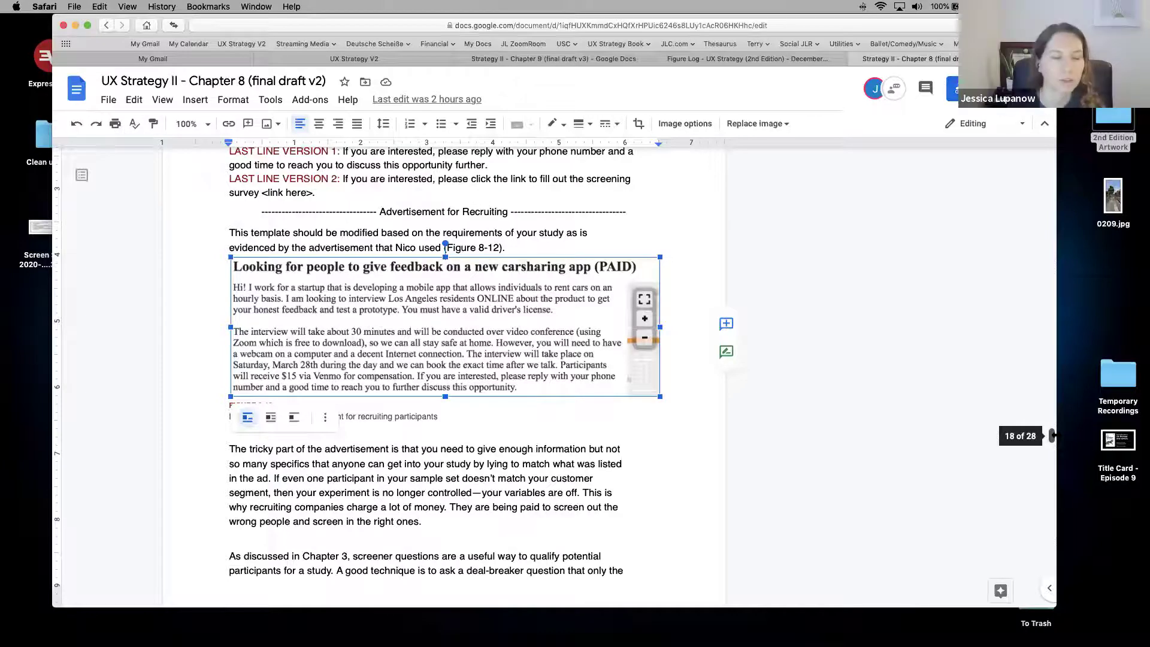
click(461, 497)
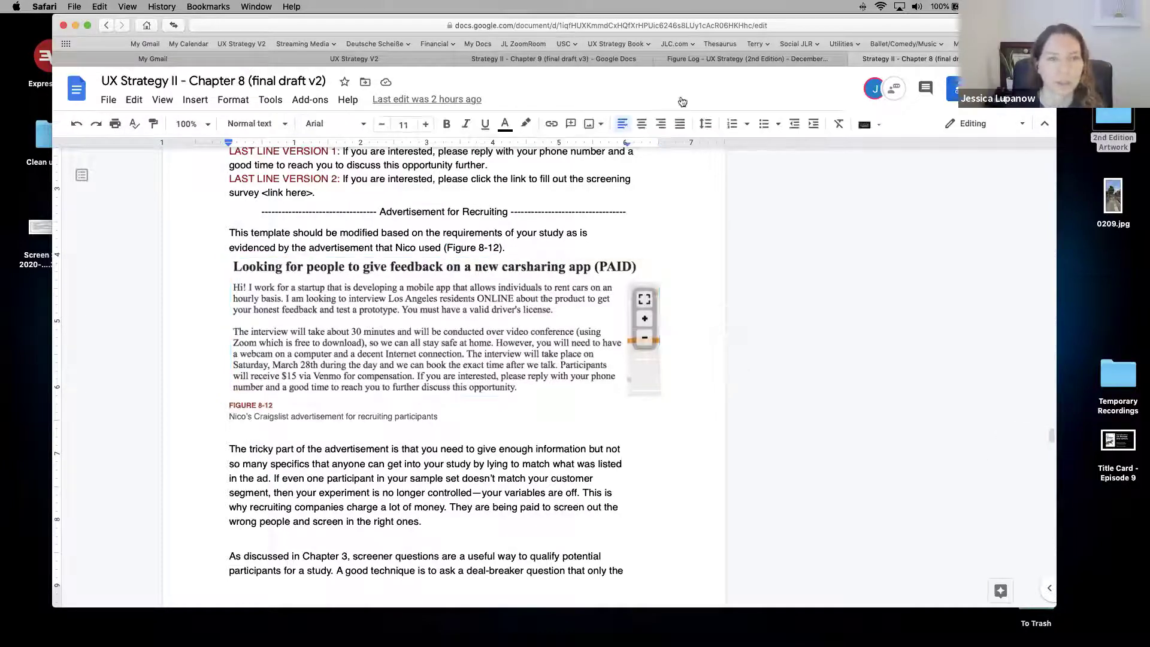
Step: Return to the Figure Log and clear the note for figure 8-12
click(743, 58)
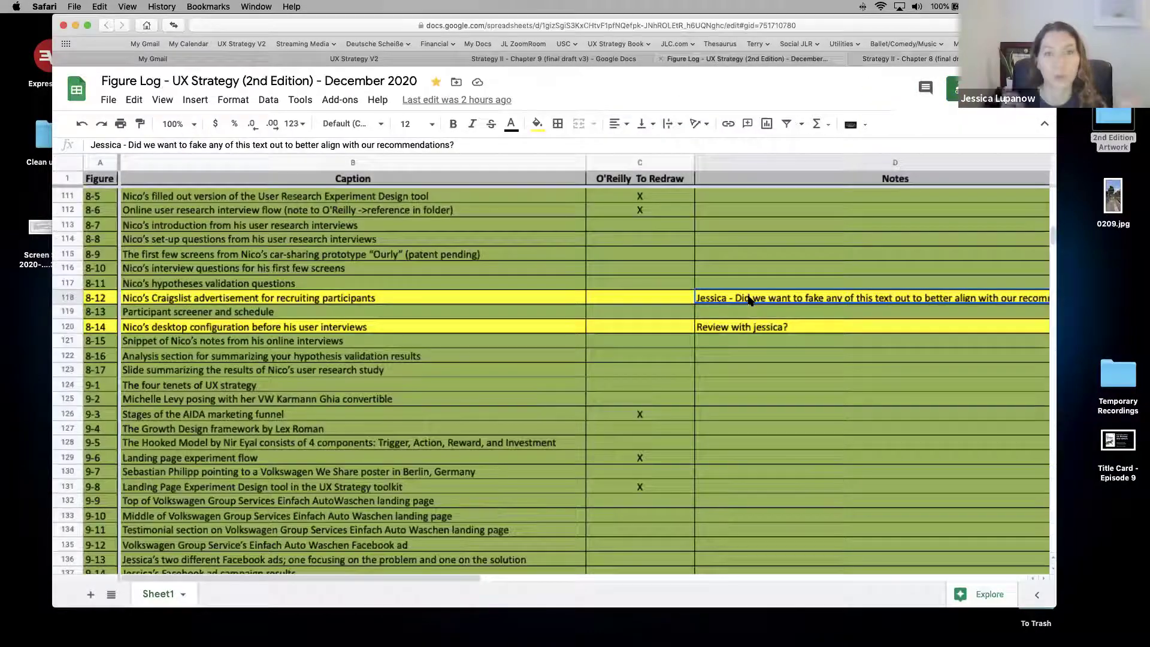
scroll(736, 296, right, 5)
double_click(439, 296)
key(BackSpace)
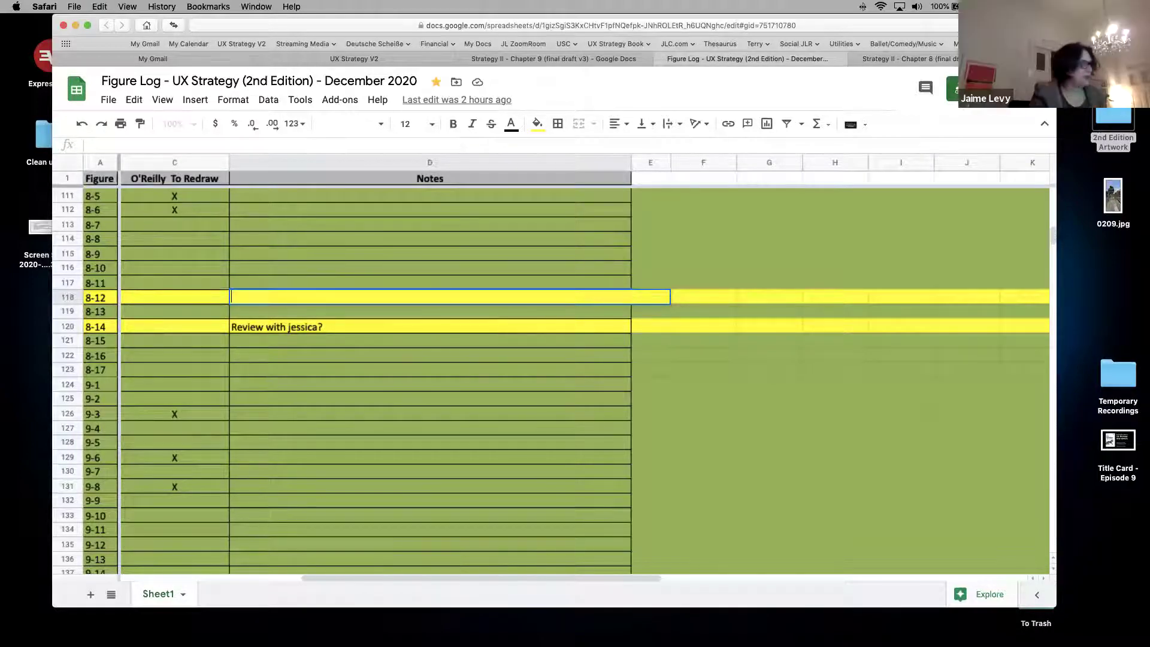
key(Return)
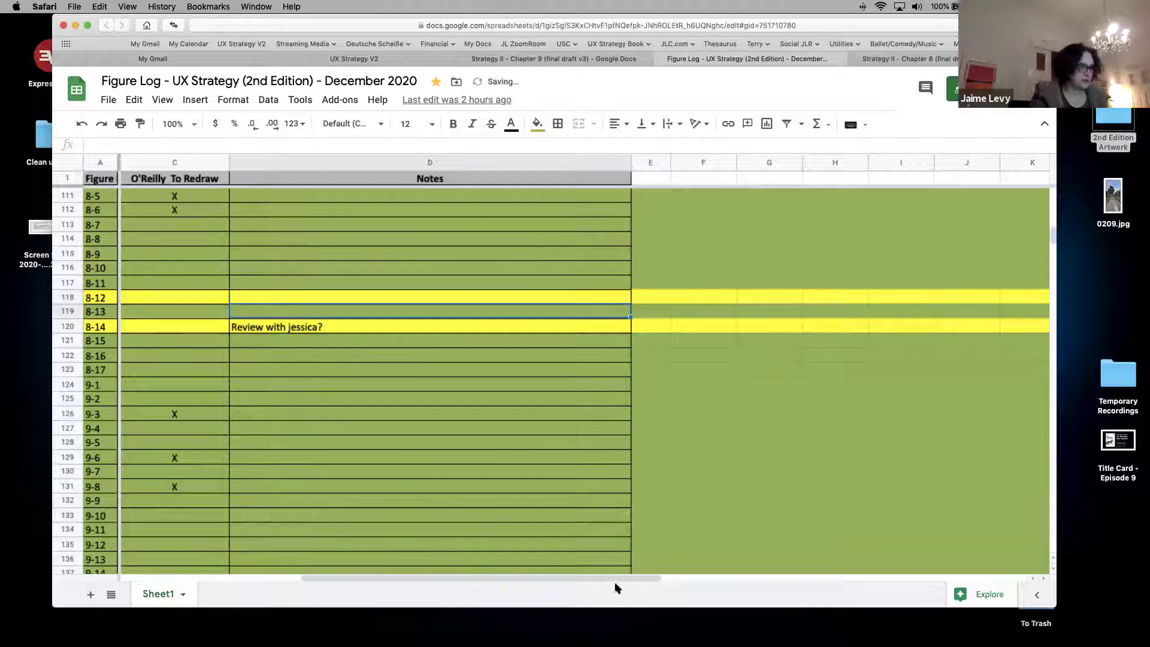
Step: Fill the entire figure 8-12 row with the same theme green as the completed rows
drag(529, 579, 39, 293)
click(60, 298)
click(537, 123)
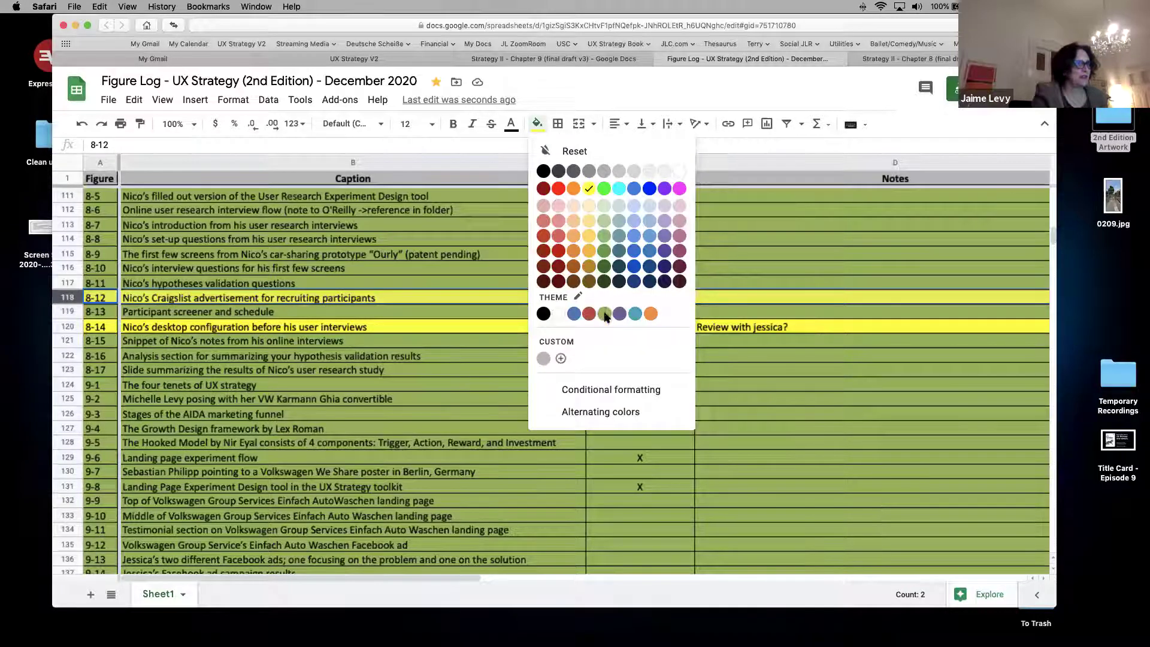
click(604, 313)
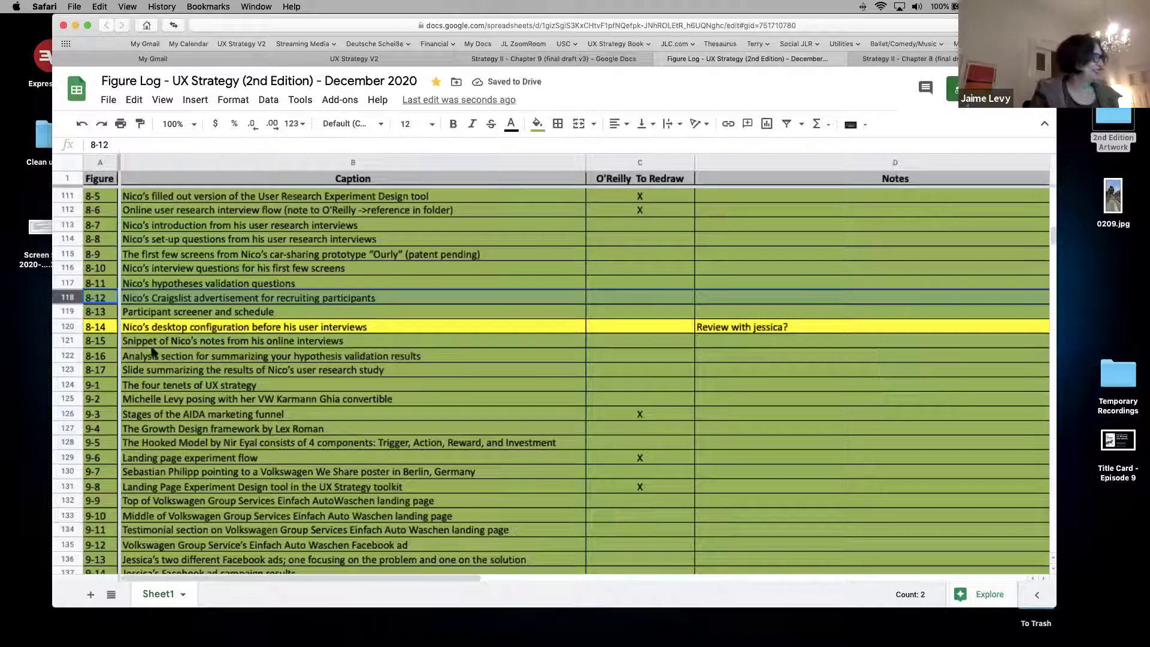
Step: Find the two figure 8-14 desktop configuration images in the Chapter 8 (final draft v2) document
click(204, 328)
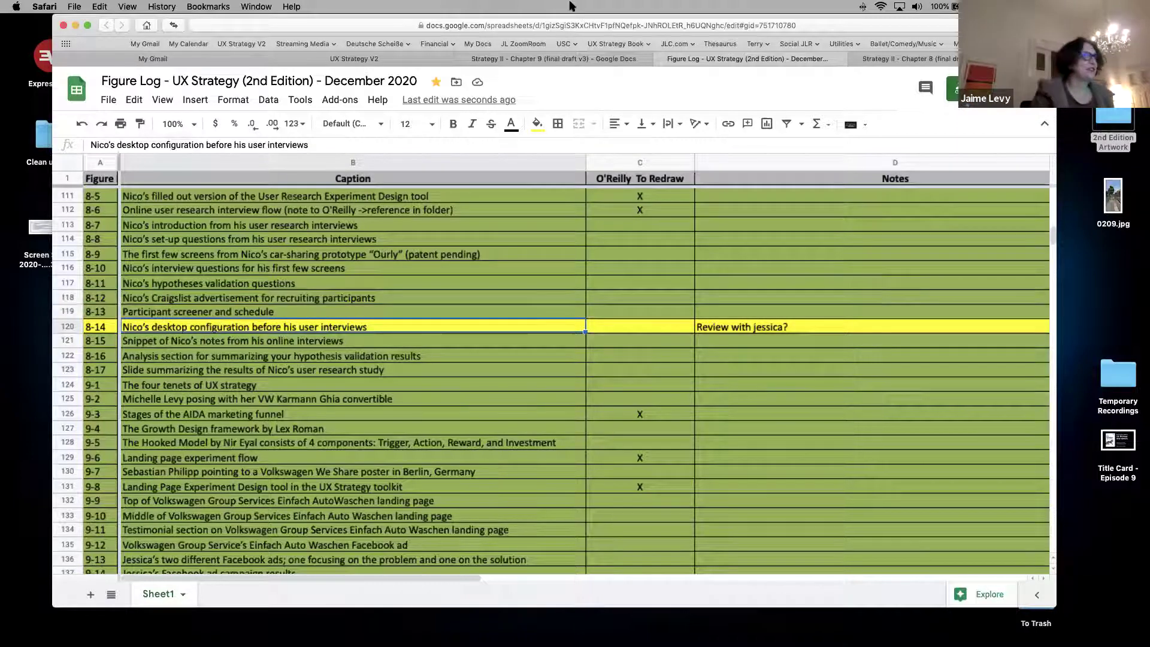
click(904, 60)
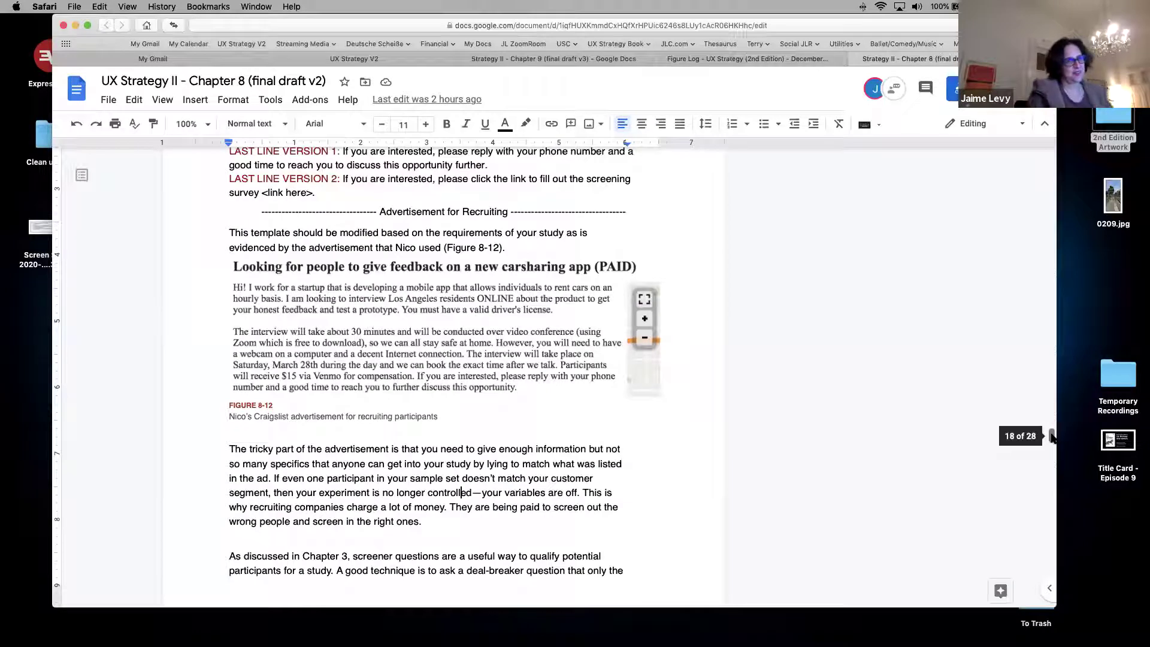
drag(1052, 437, 1055, 519)
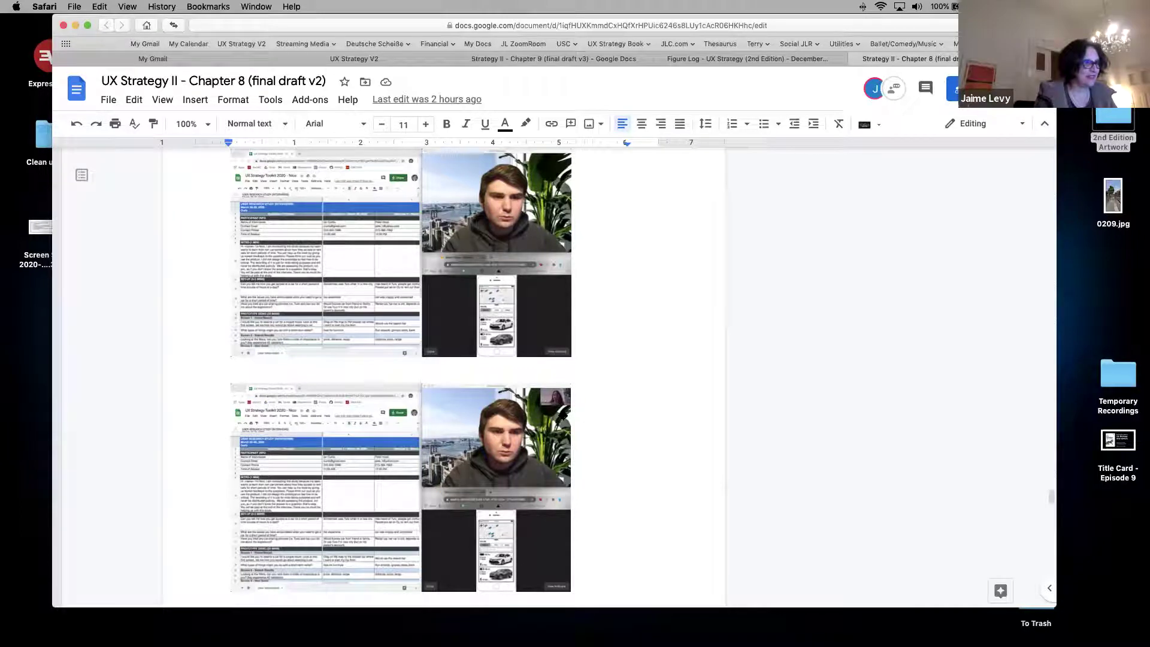
click(687, 414)
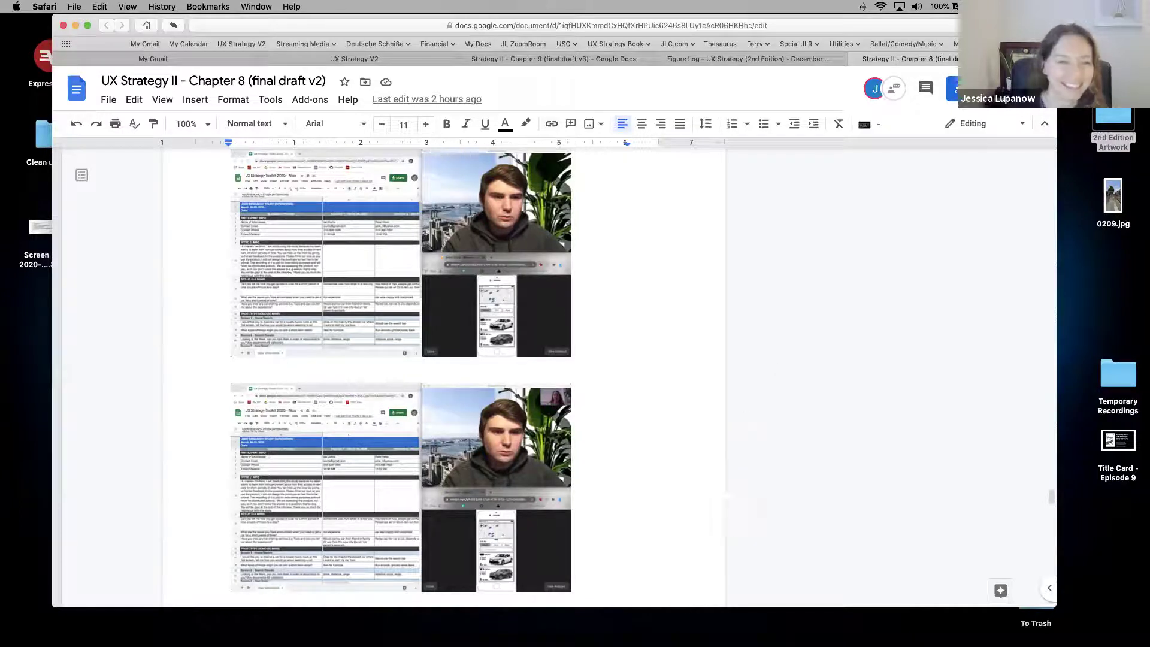
Step: Open 0814-take2.png from the 2nd Edition Artwork folder and inspect the alternative image for figure 8-14
click(1122, 111)
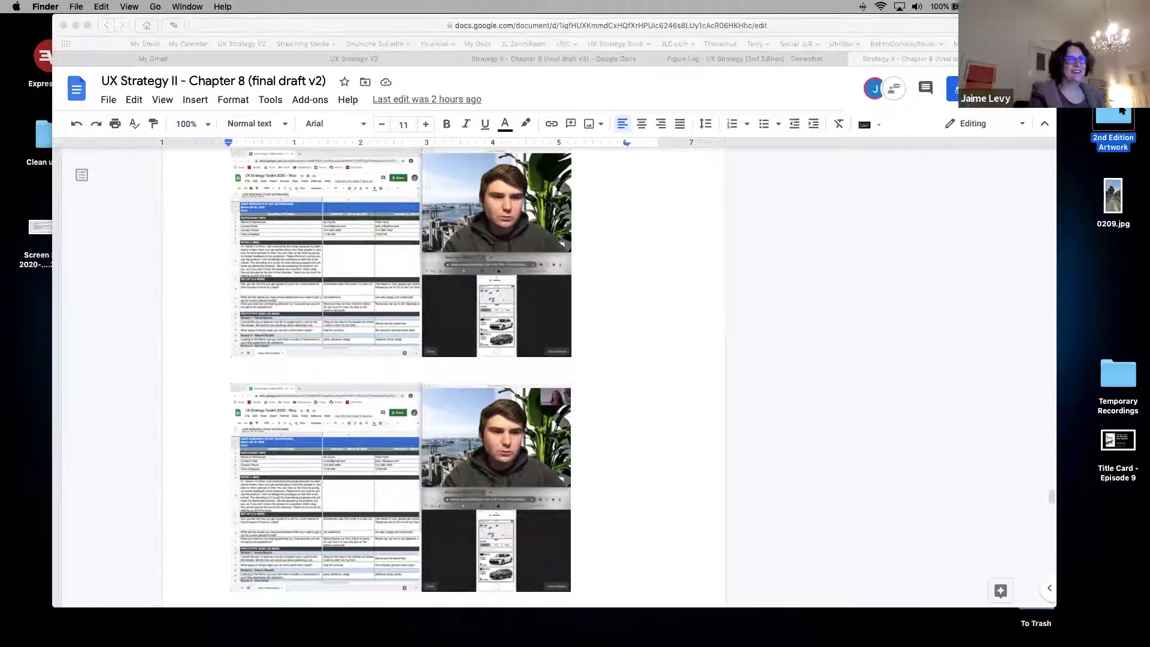
double_click(1121, 111)
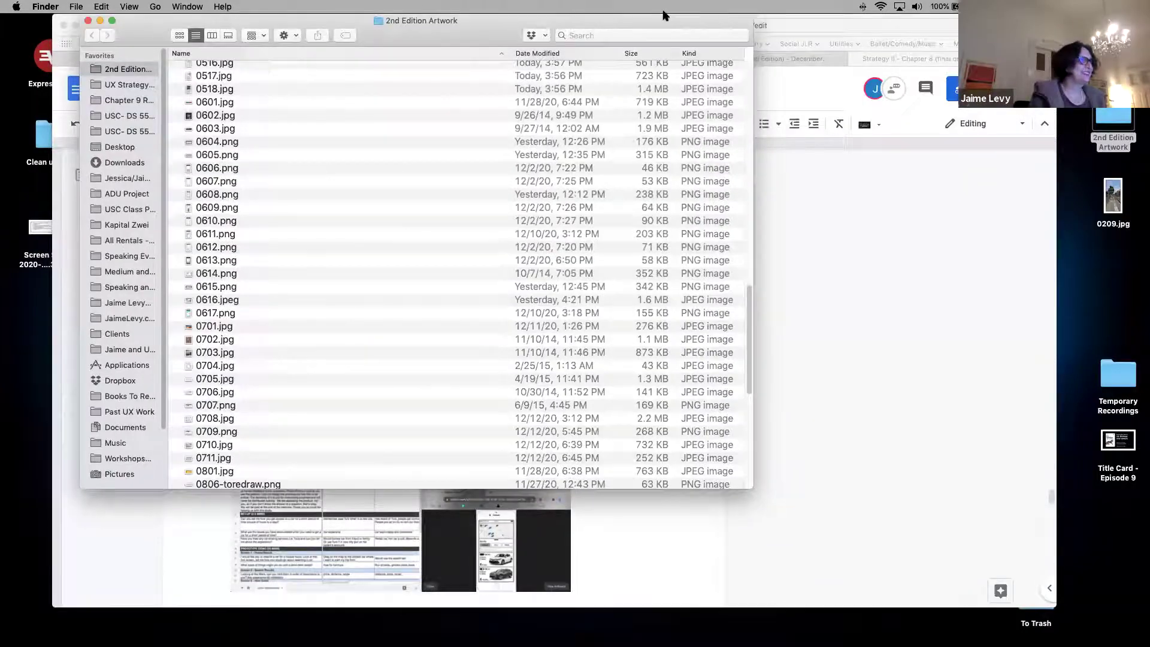
drag(663, 15, 1149, 18)
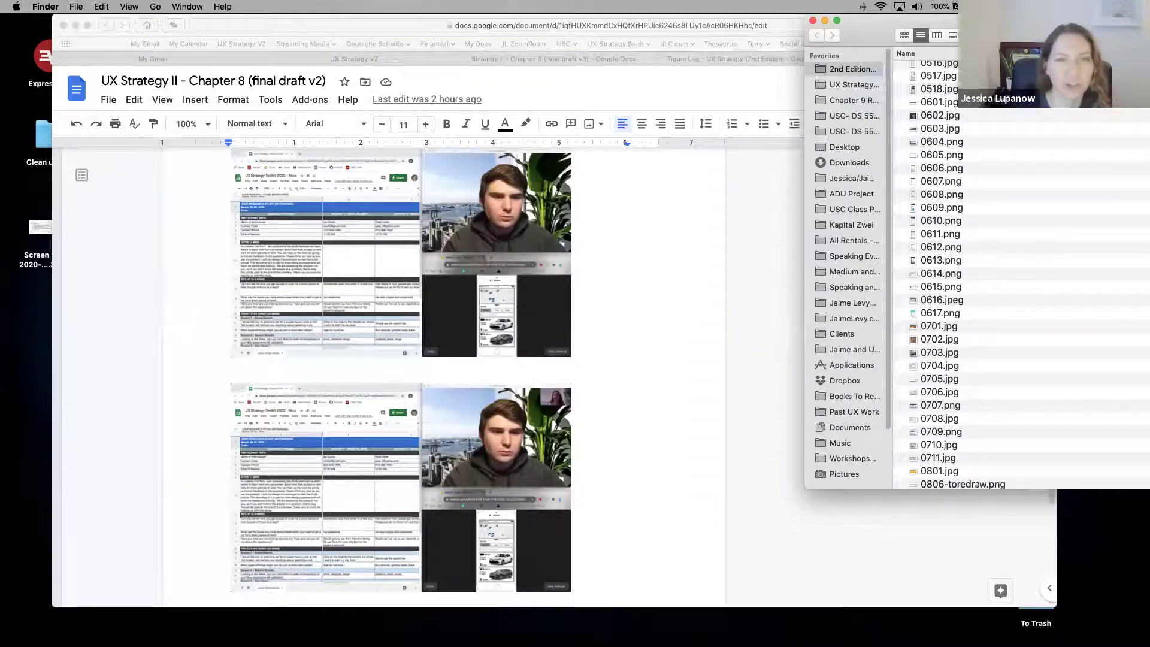
drag(1018, 20, 732, 30)
scroll(484, 447, down, 2)
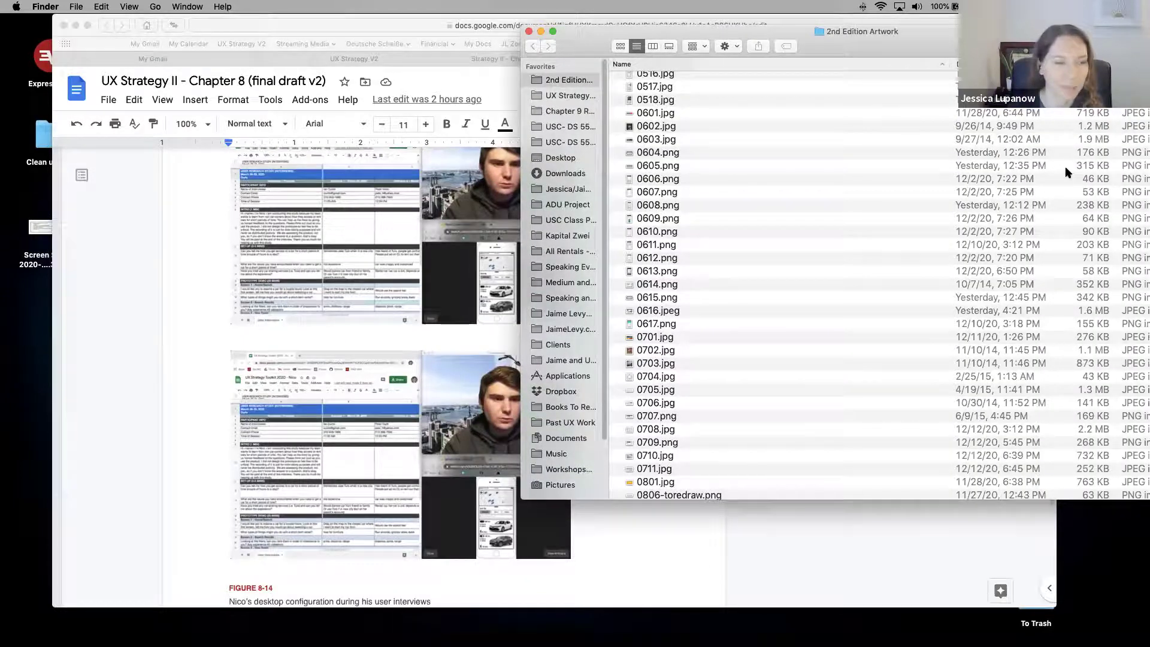
drag(934, 31, 664, 21)
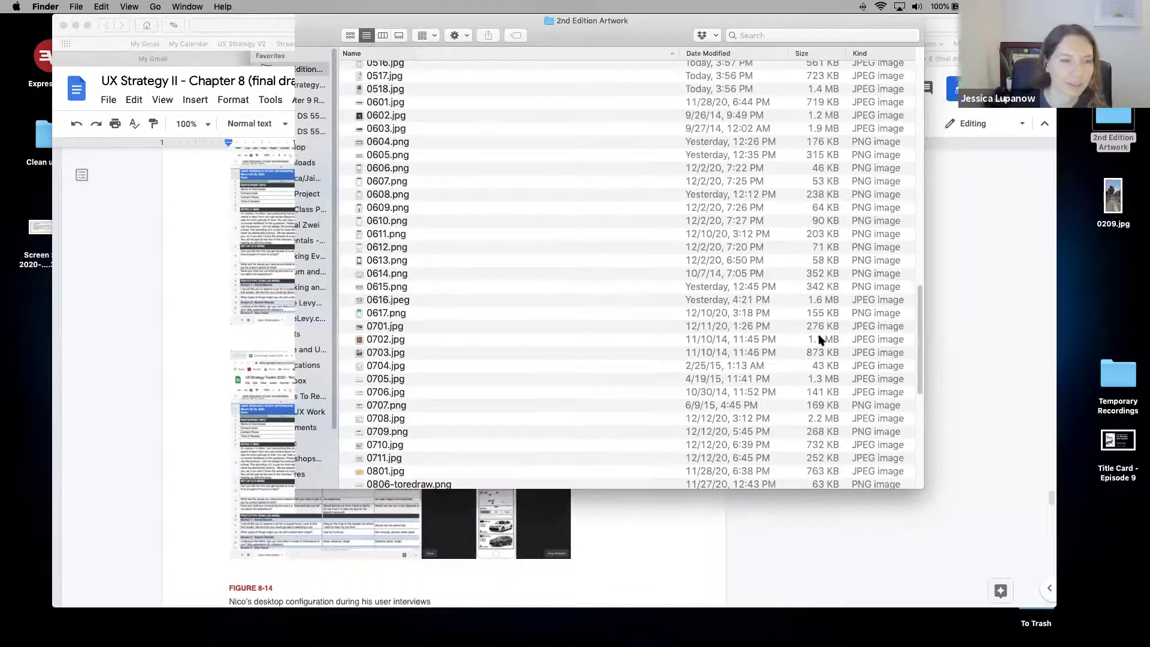
scroll(824, 383, down, 8)
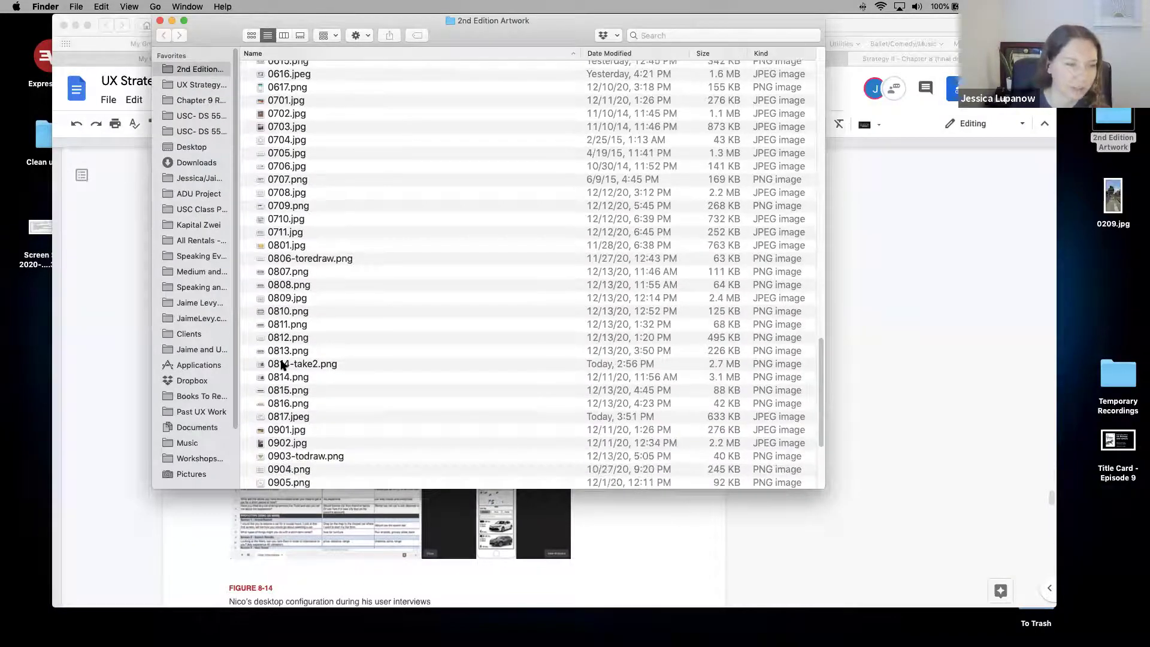
double_click(305, 364)
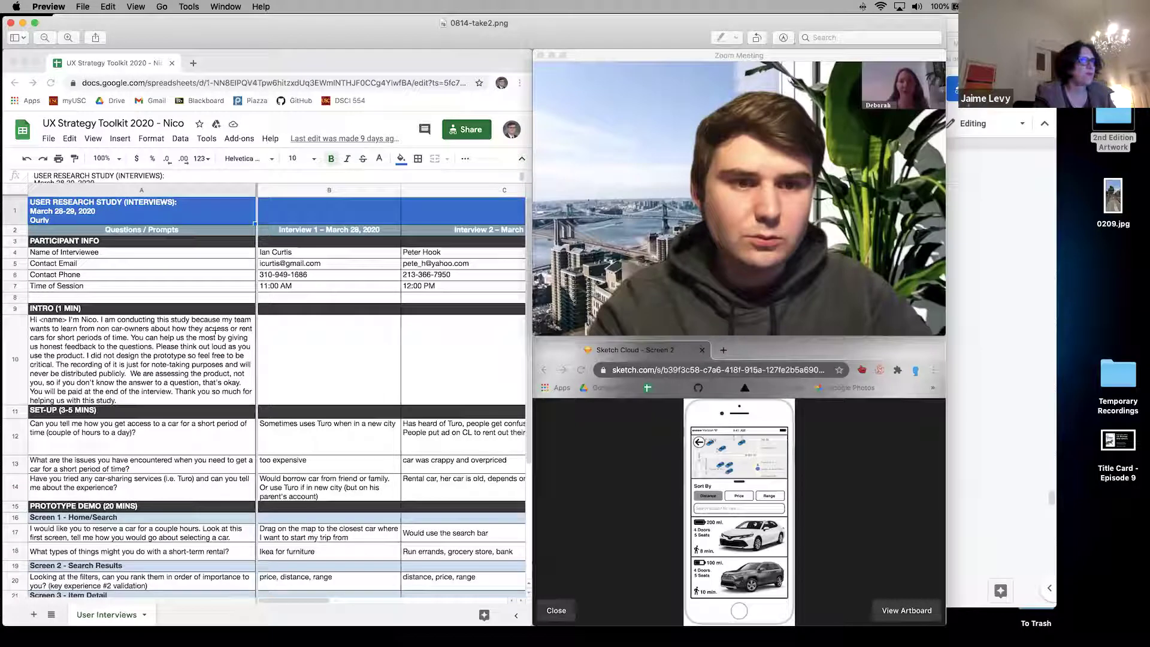
drag(454, 36, 488, 33)
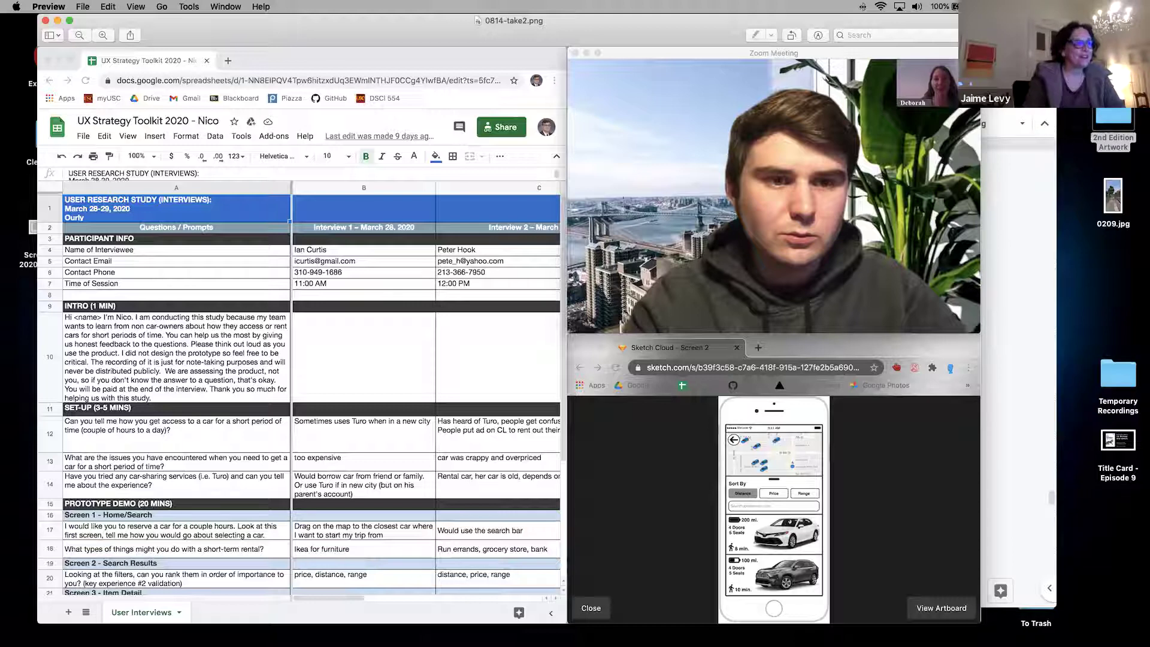
Step: Open 0813.png from the artwork folder and compare its participant details with those in 0814-take2.png, closing both images when finished
click(1106, 115)
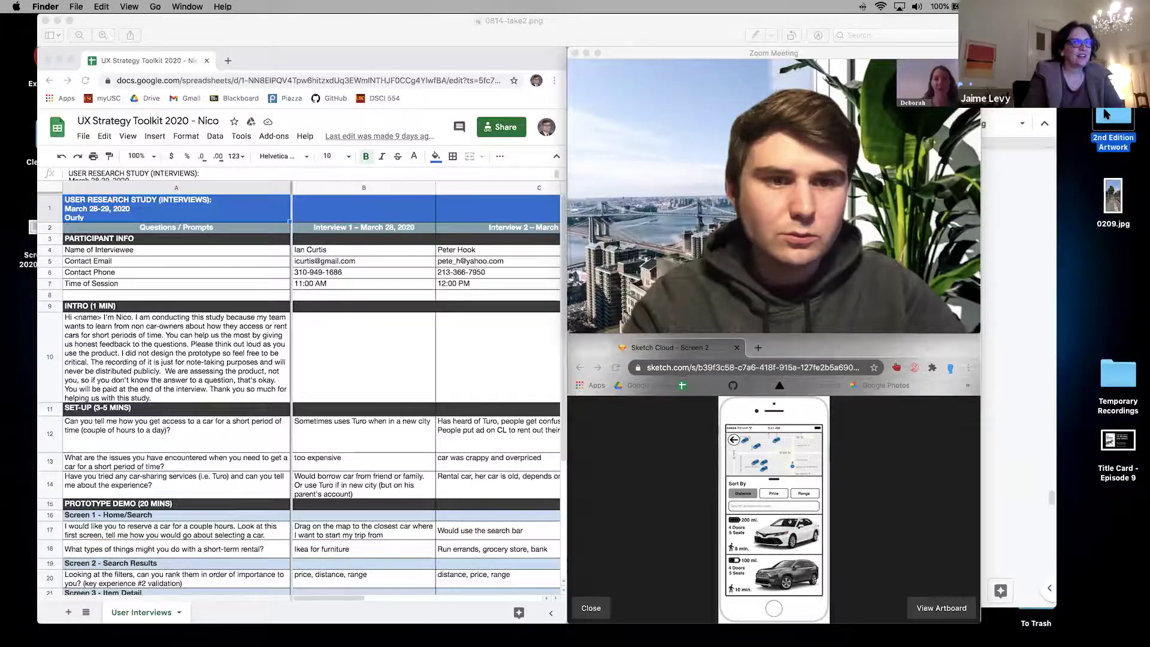
double_click(1106, 115)
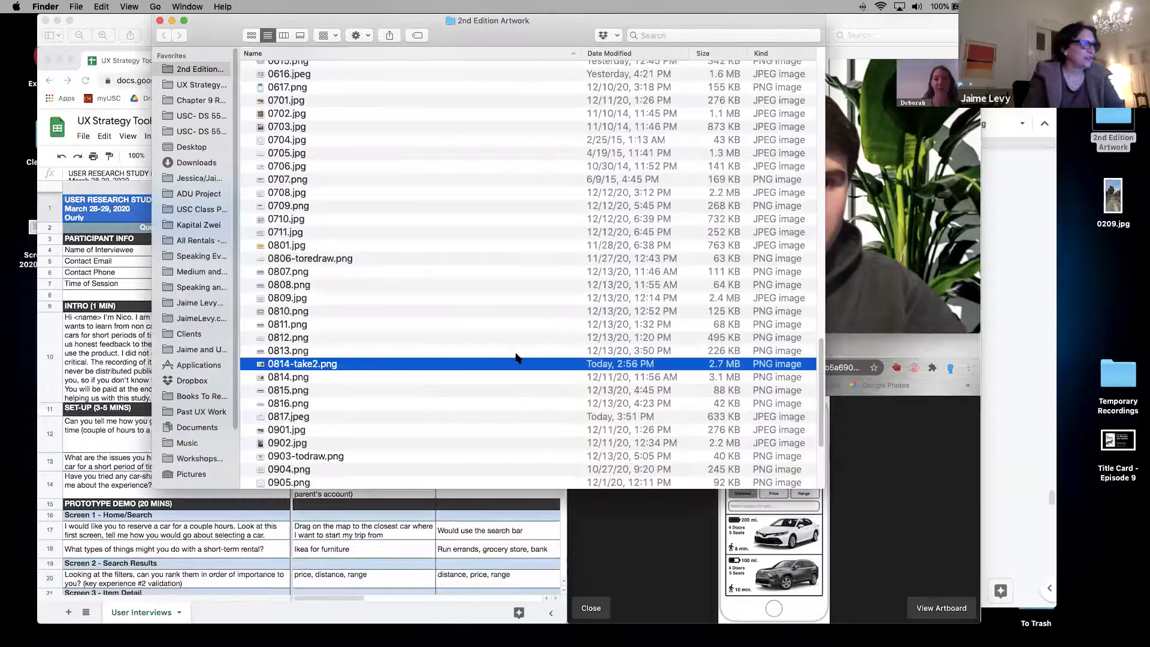
double_click(287, 350)
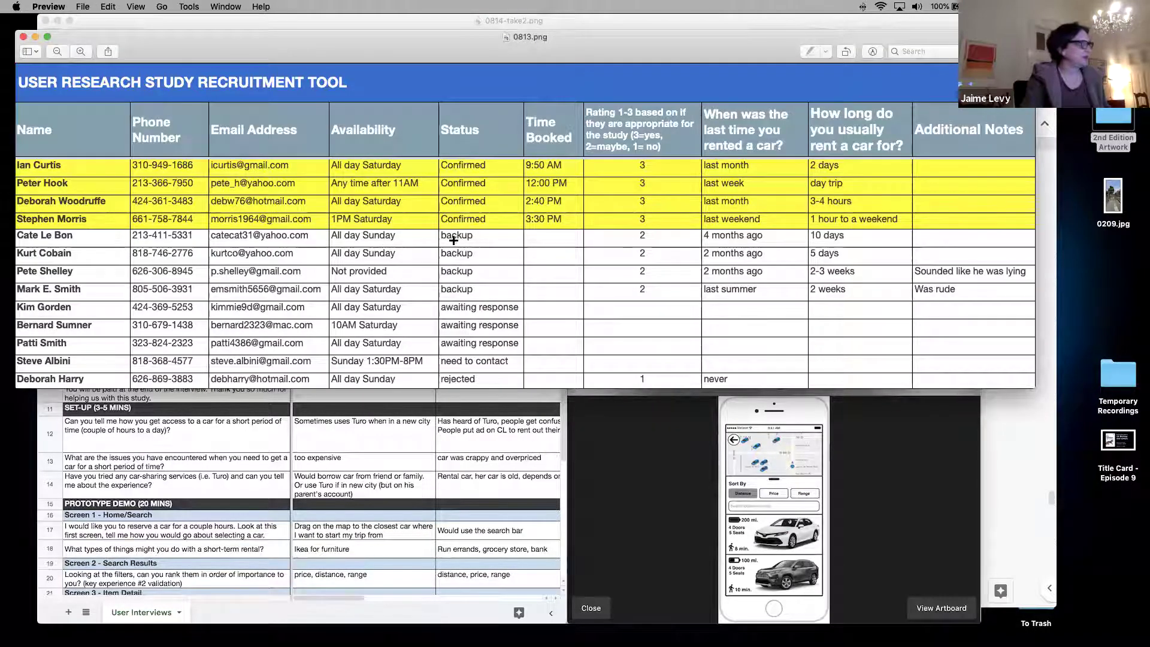
key(super+q)
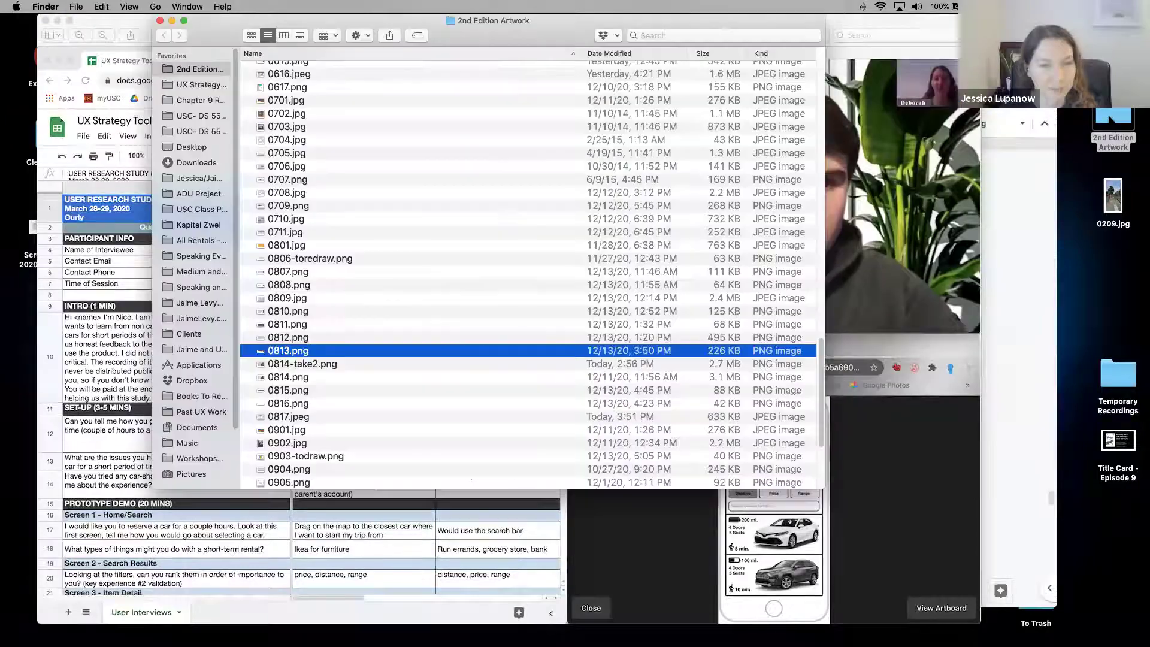
double_click(331, 363)
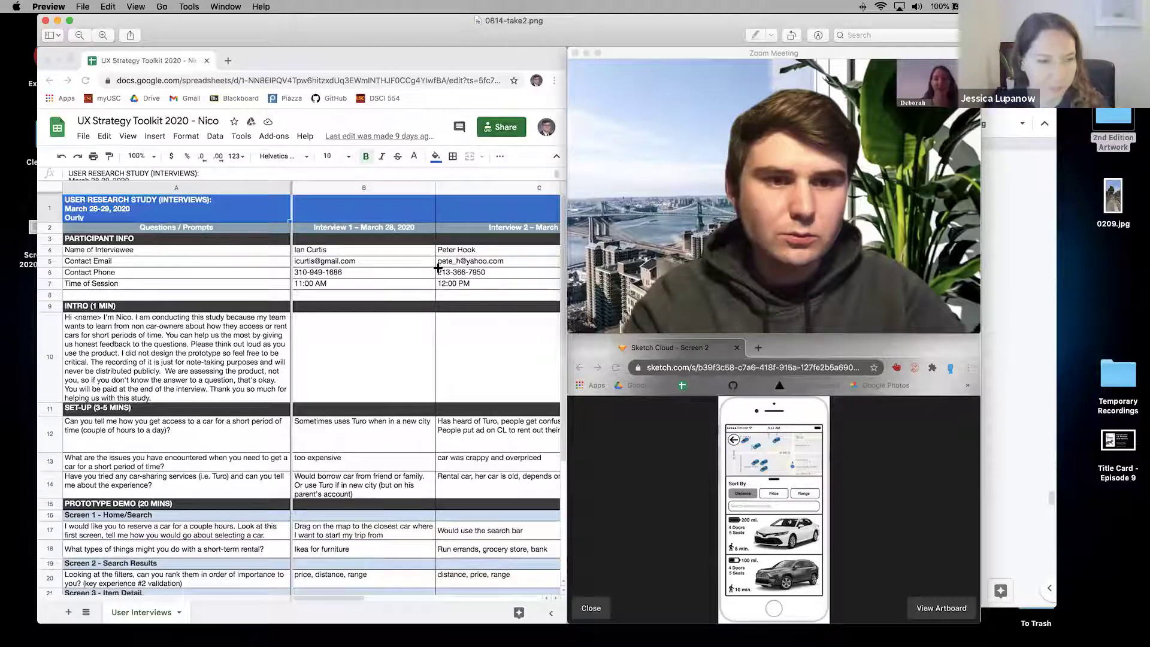
key(super+q)
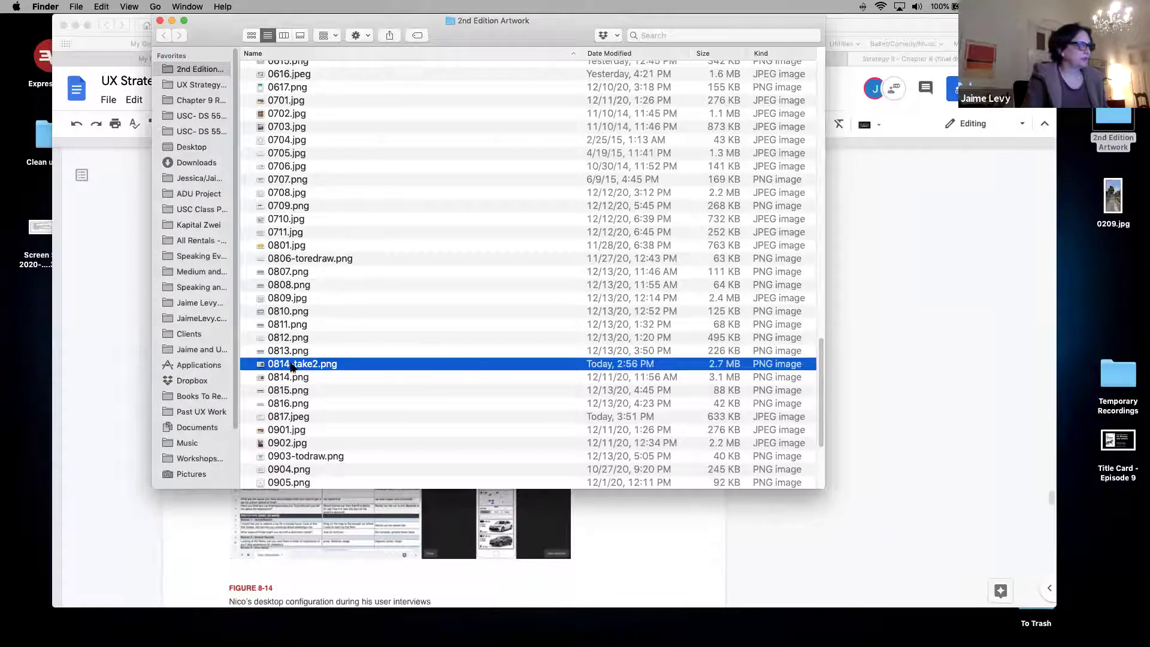
Step: Move 0814-take2.png out of the 2nd Edition Artwork folder onto the desktop and close the folder
drag(294, 367, 1118, 273)
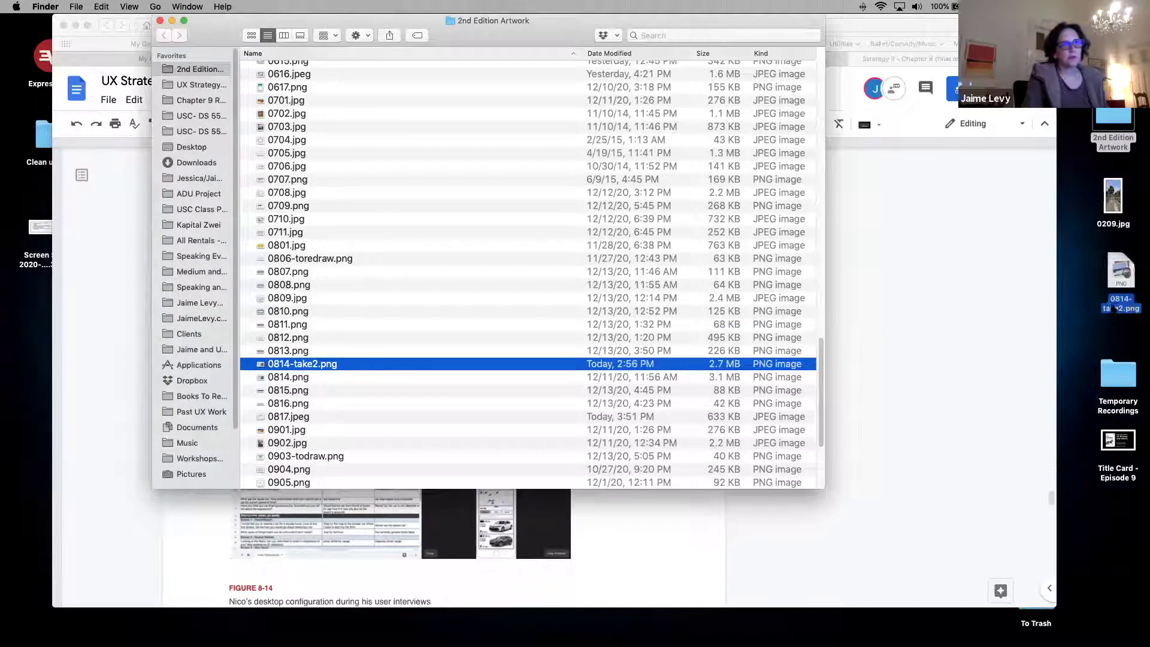
click(554, 390)
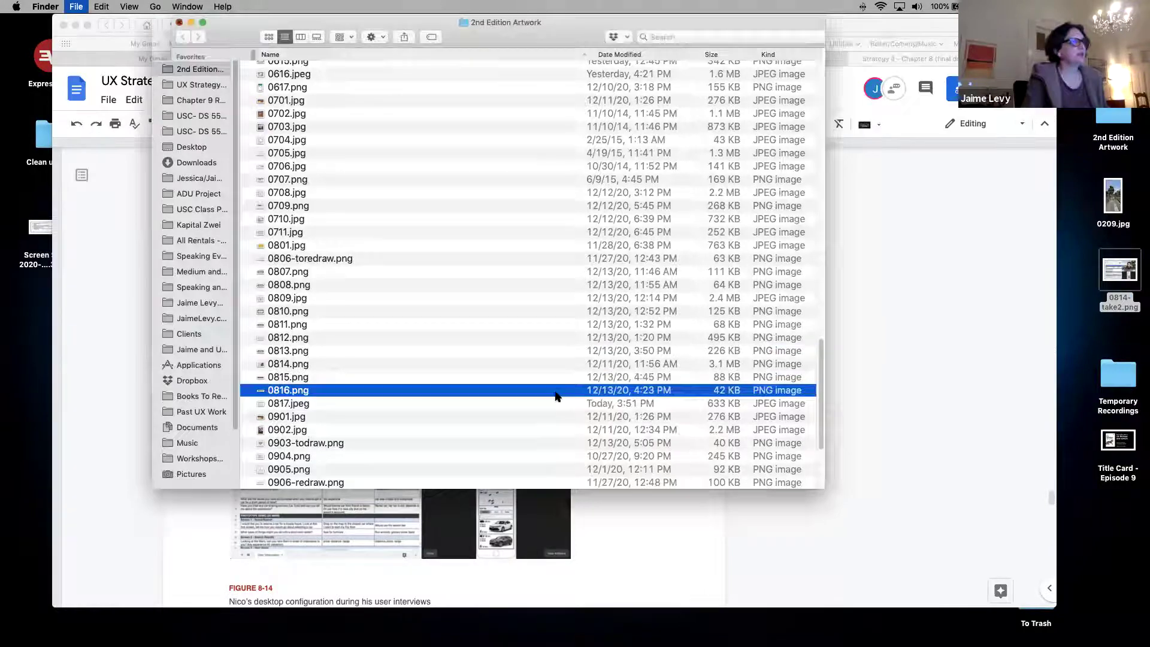
key(super+w)
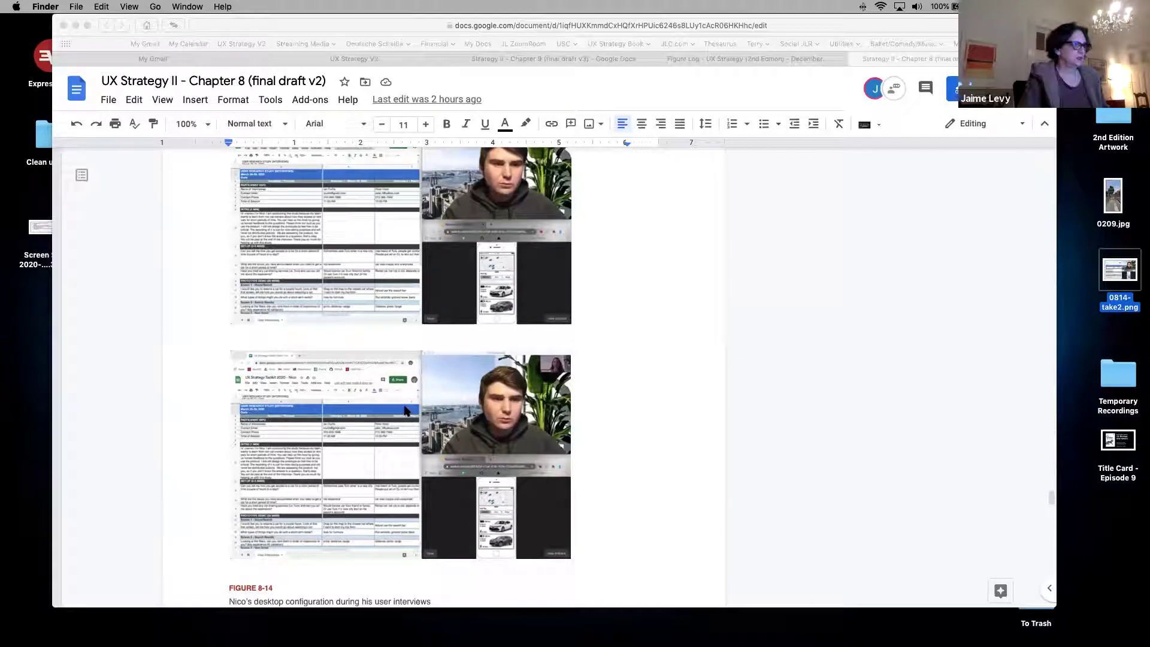
Step: Delete the second figure 8-14 image from the Chapter 8 document and remove the empty lines above the caption
click(408, 479)
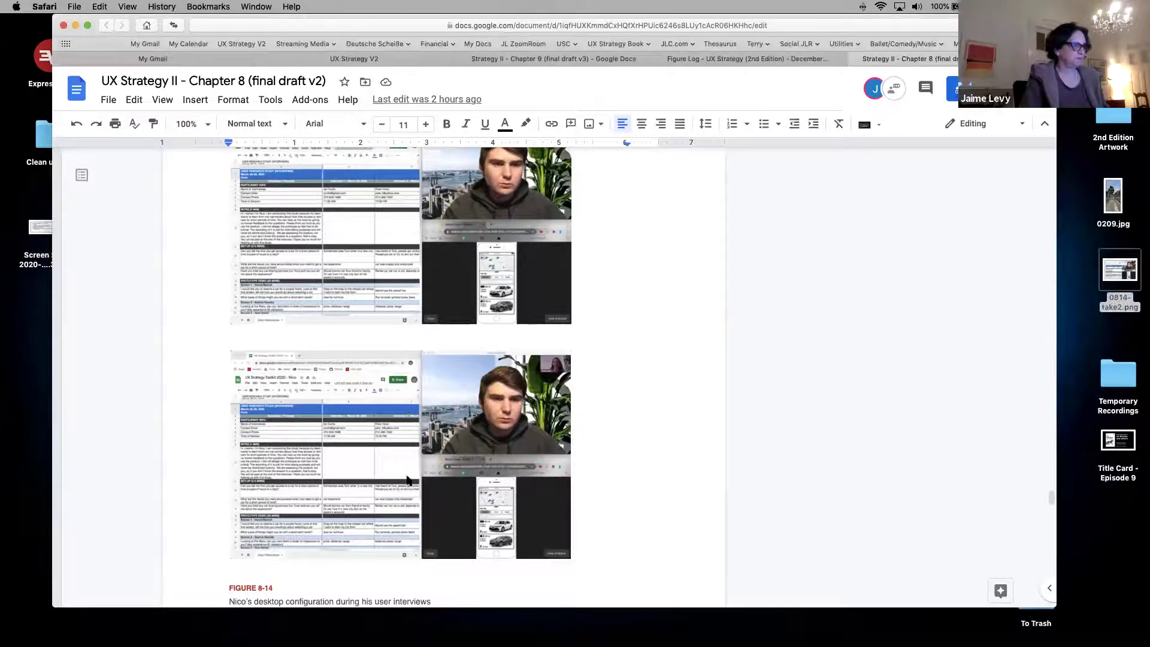
click(411, 447)
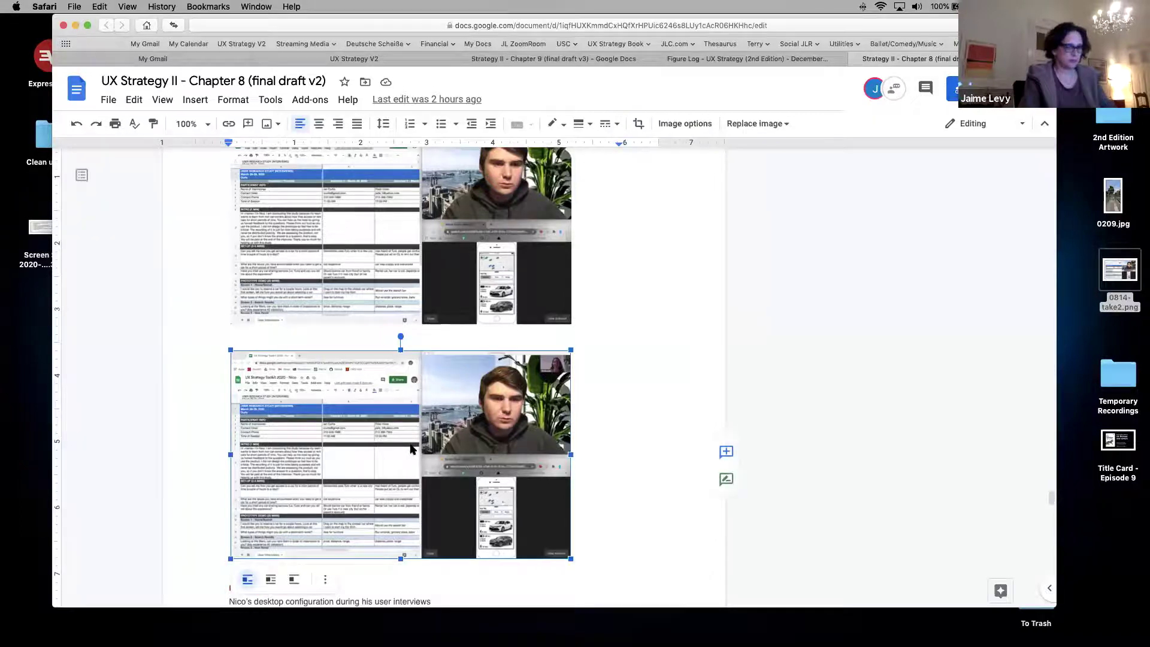
key(BackSpace)
key(BackSpace)
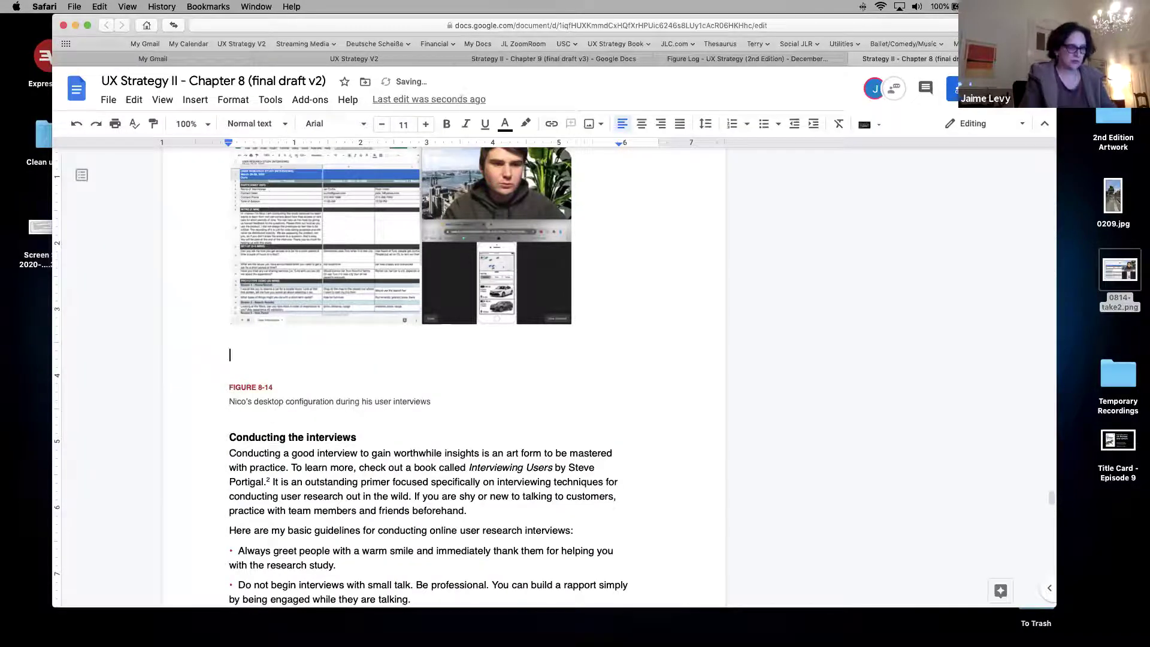
click(231, 370)
key(BackSpace)
key(BackSpace)
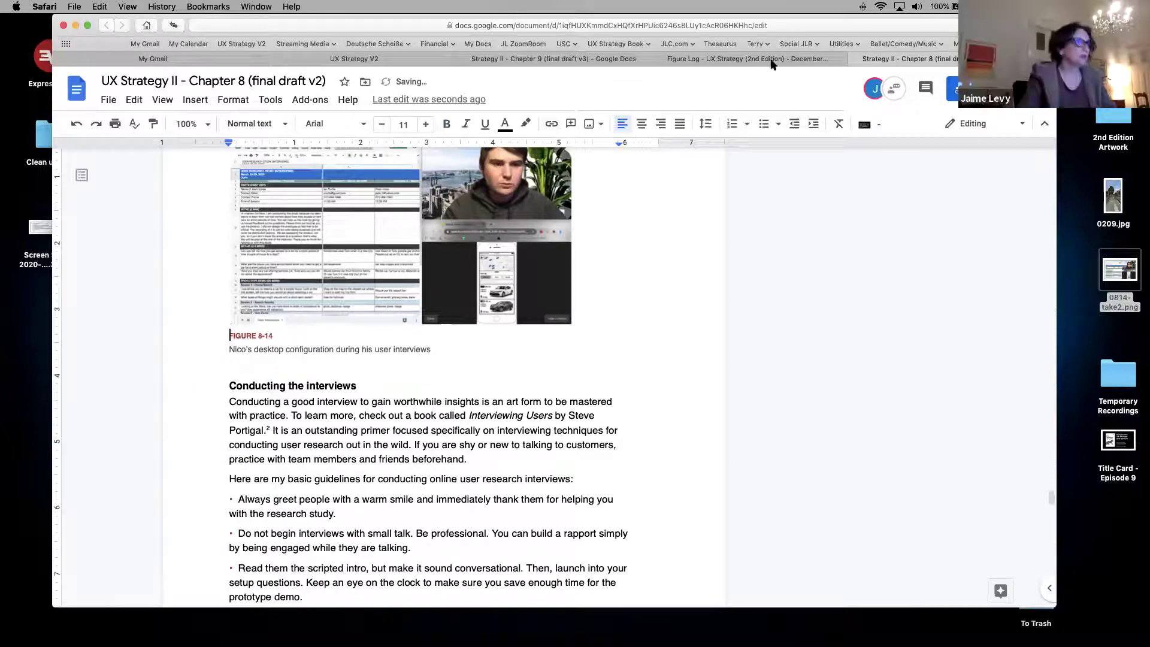
Step: In the Figure Log, clear the review note for figure 8-14 and fill its row with the completed-row green
click(722, 60)
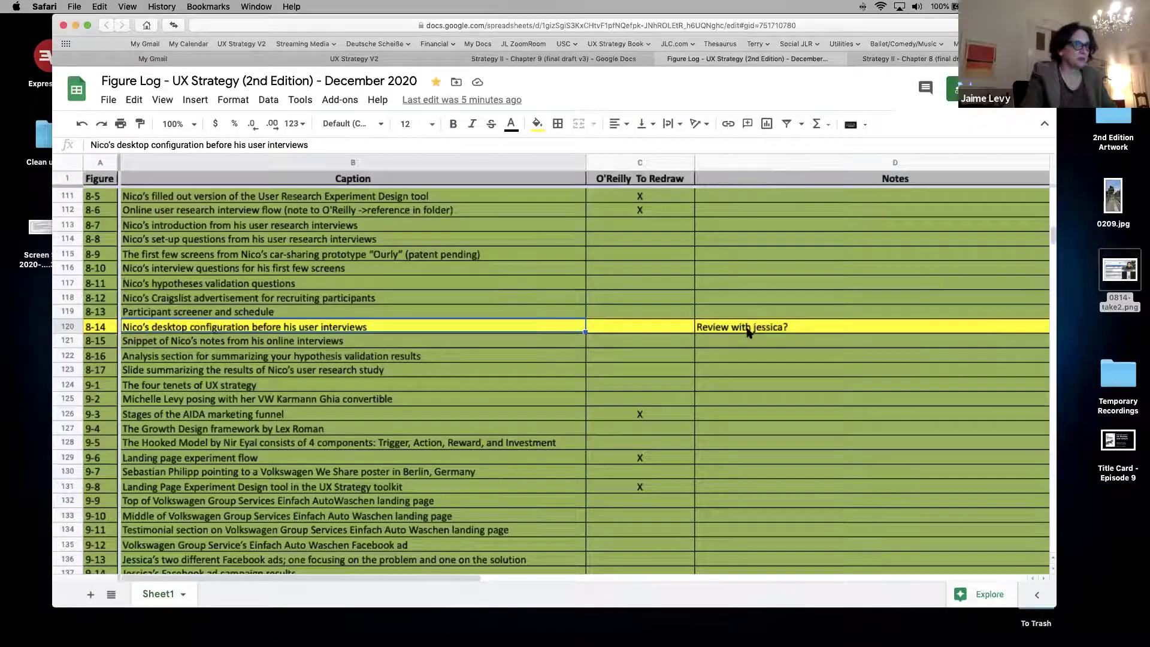
scroll(768, 323, right, 5)
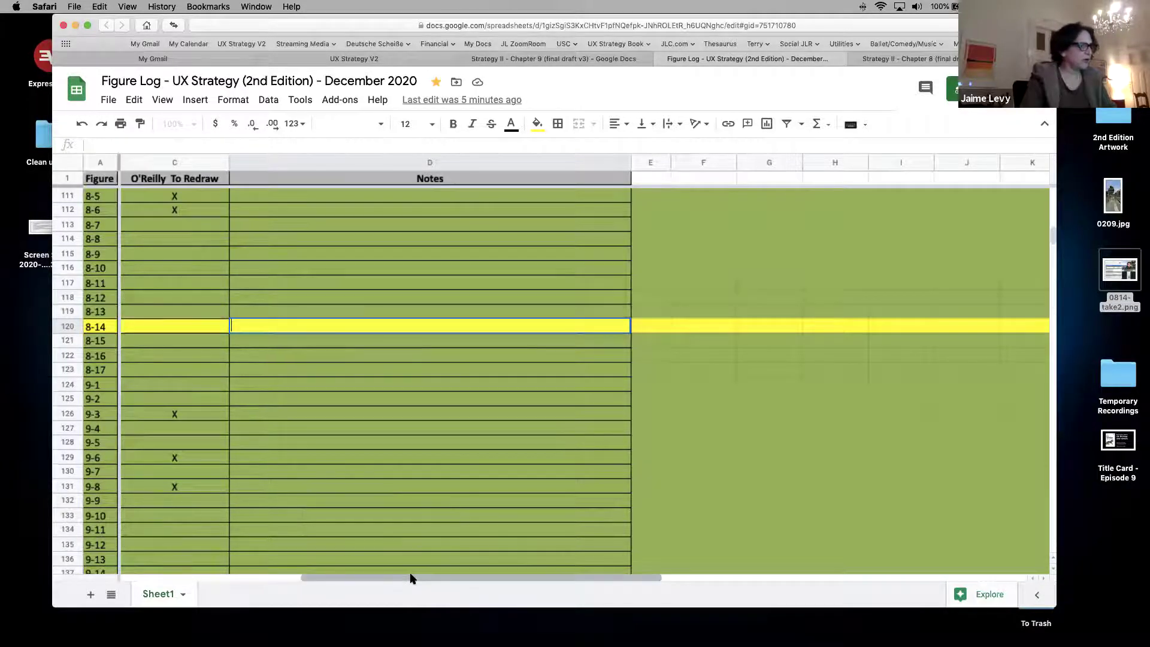
drag(411, 578, 230, 600)
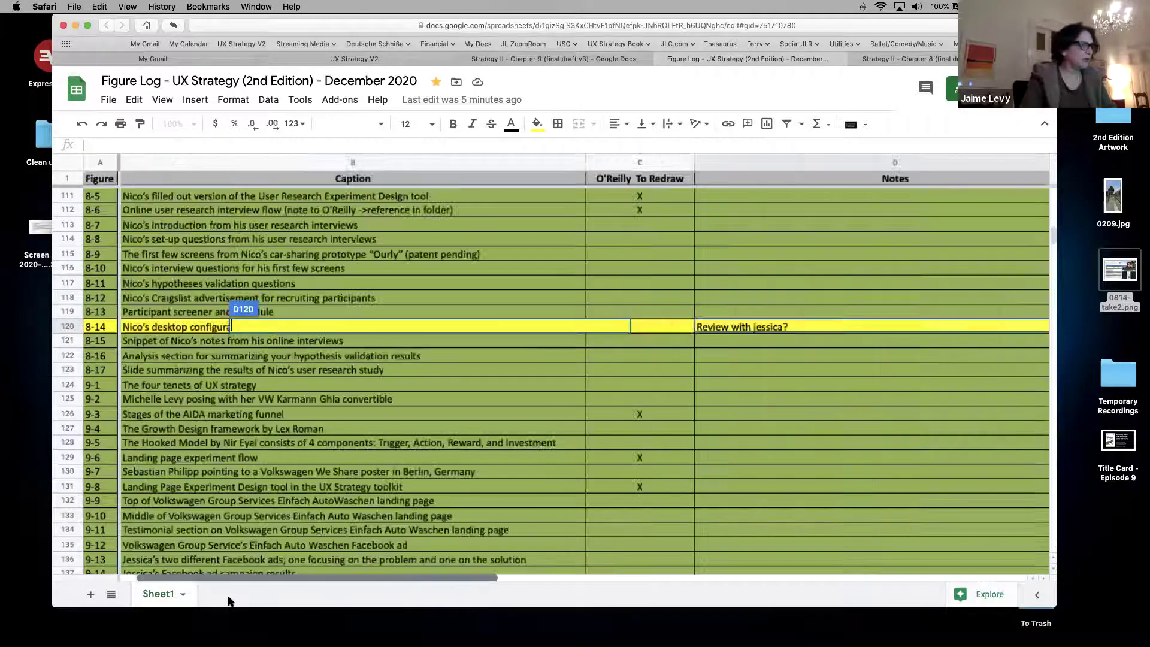
key(Delete)
click(69, 326)
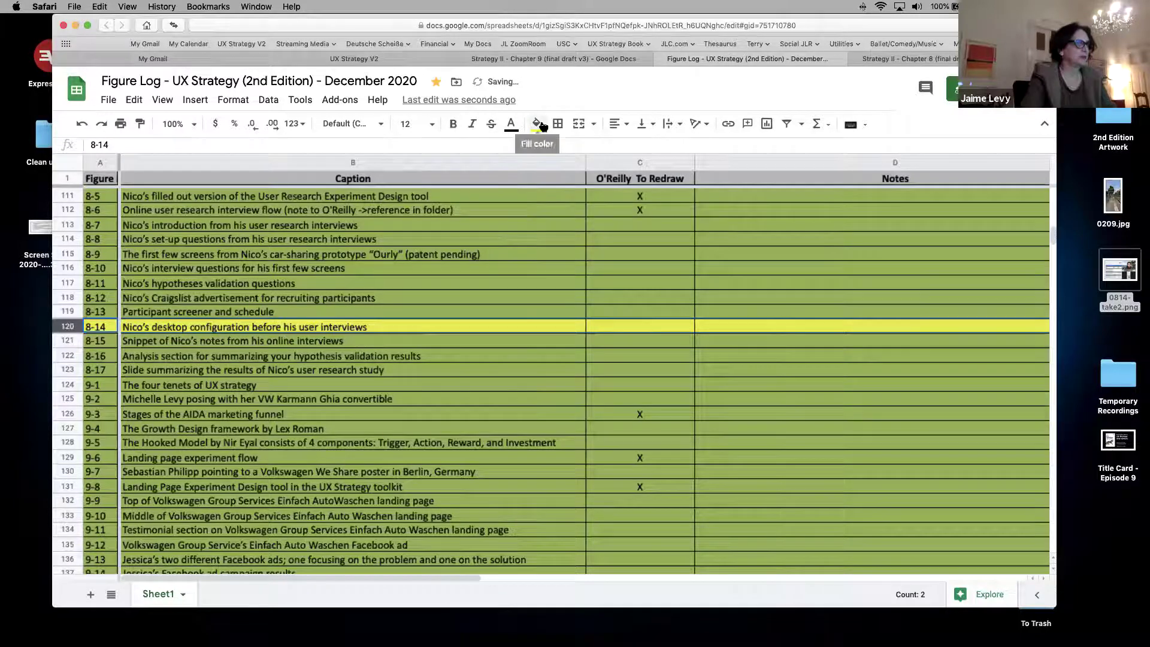
click(537, 123)
click(605, 313)
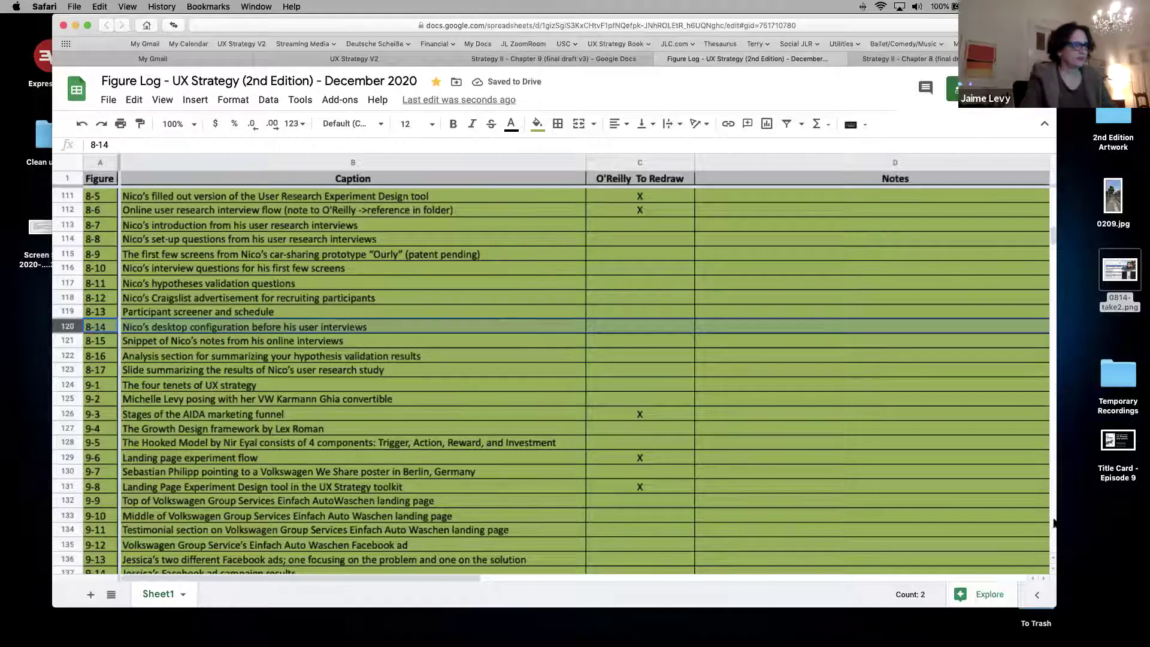
Step: Check the end of the Figure Log and the chapter 8 rows for figures still highlighted yellow
click(1052, 543)
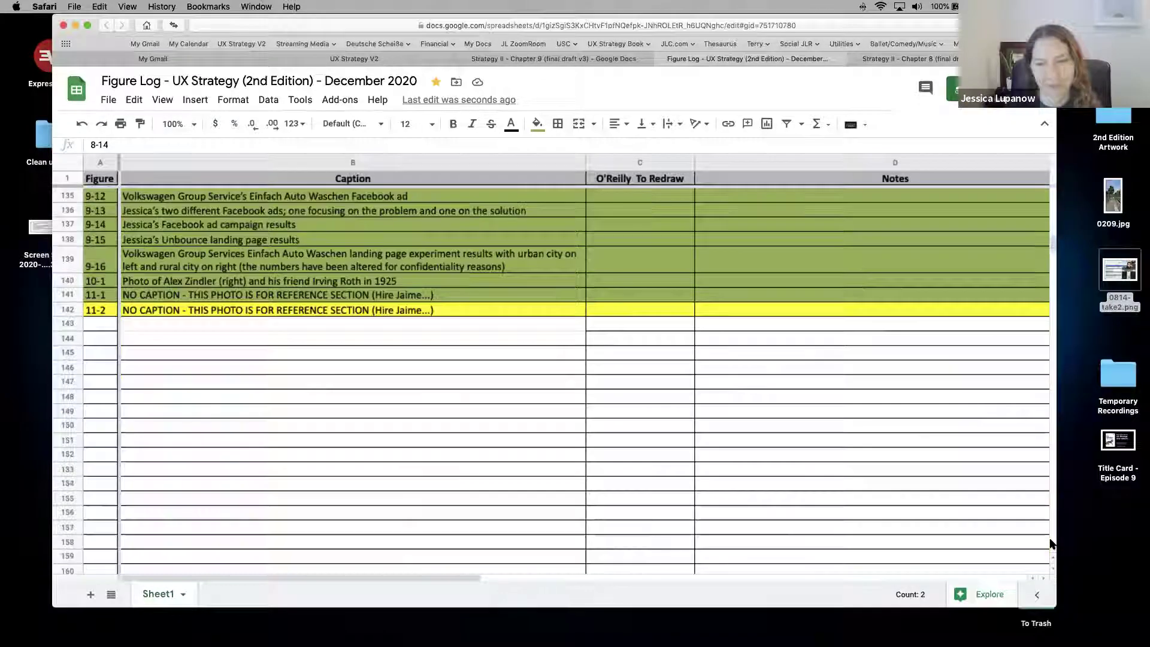
click(1052, 544)
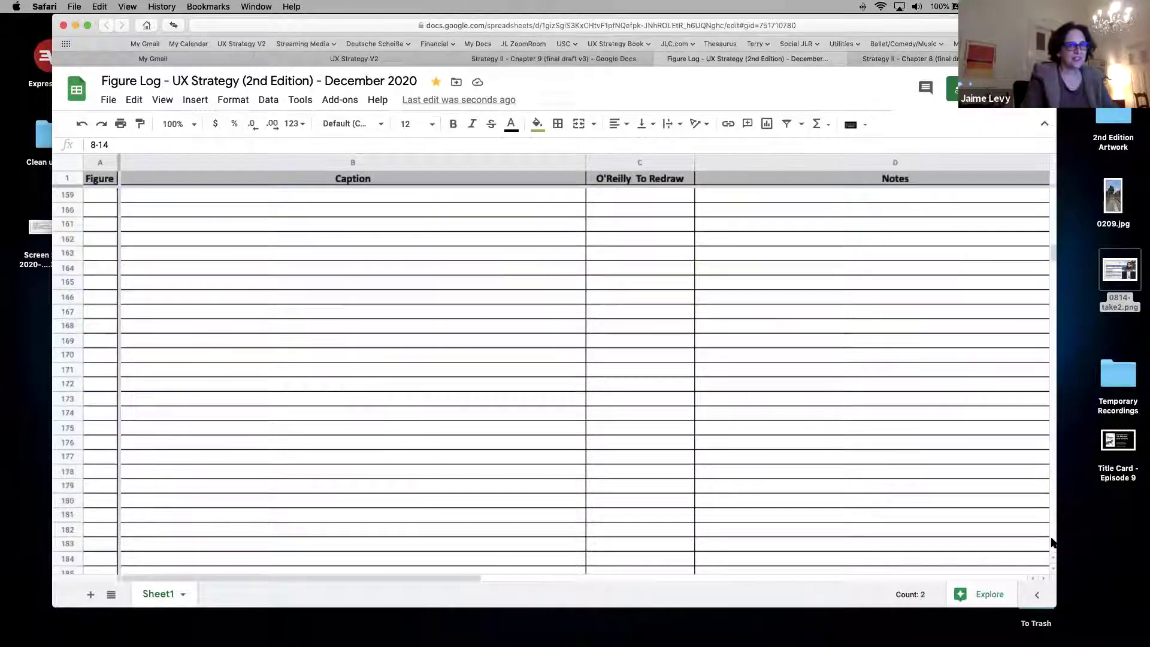
click(1052, 195)
click(1052, 195)
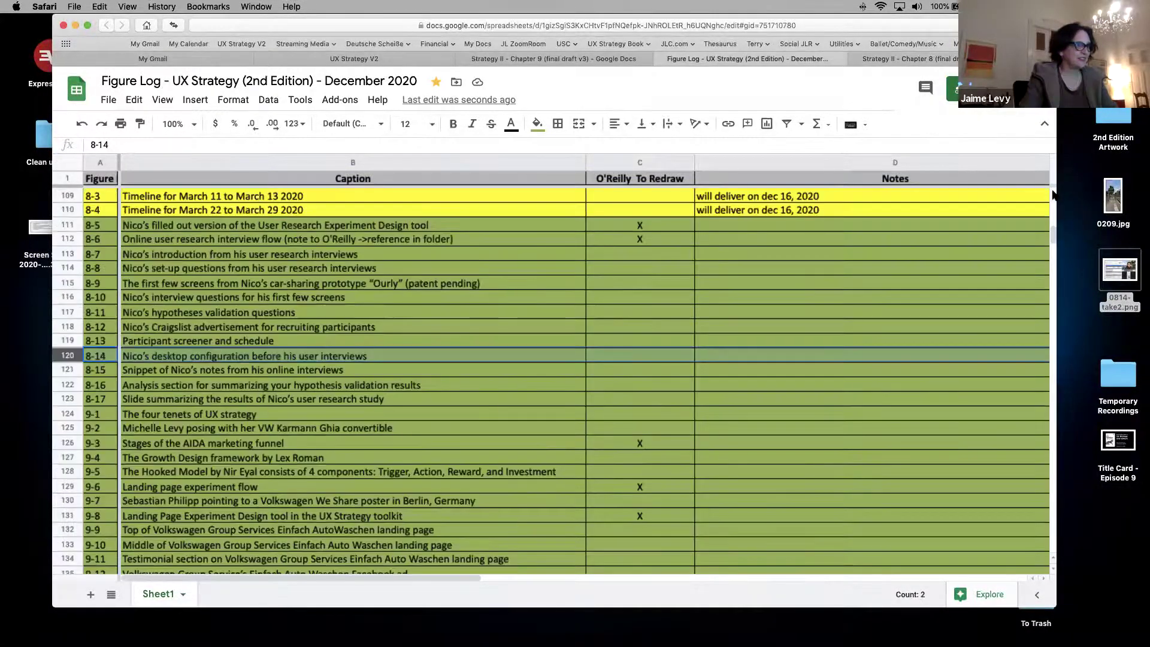
Step: Check the Figure Log from the chapter 4 rows down to the last entry for figures still highlighted yellow
click(1052, 195)
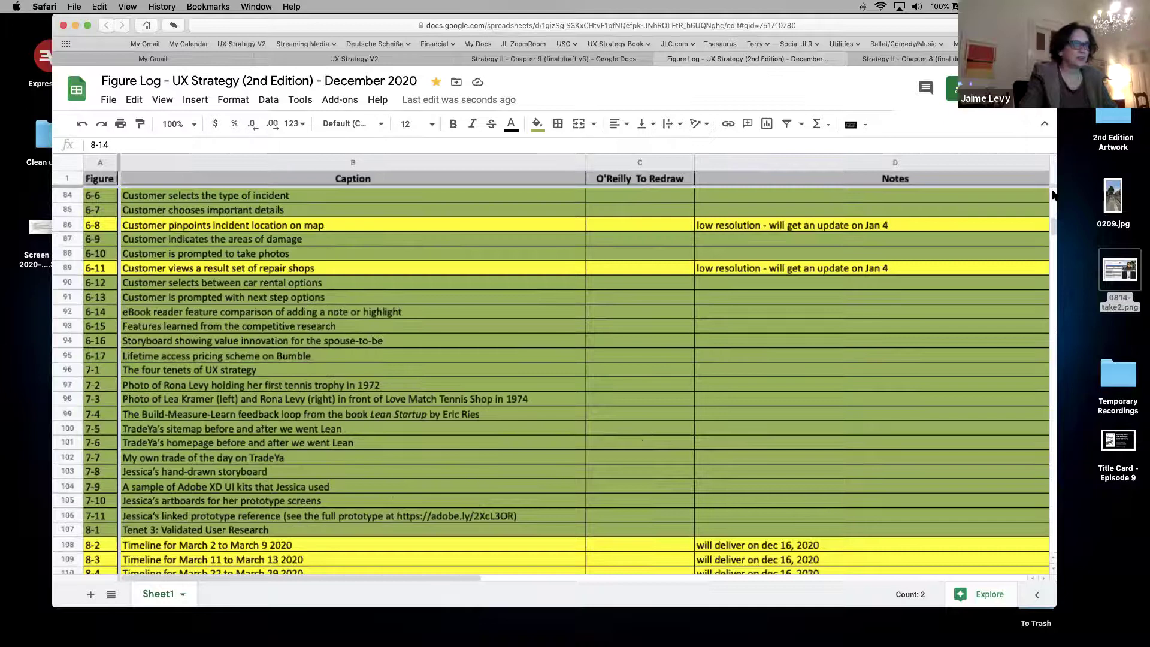
click(1052, 194)
click(1052, 209)
drag(1053, 209, 1052, 219)
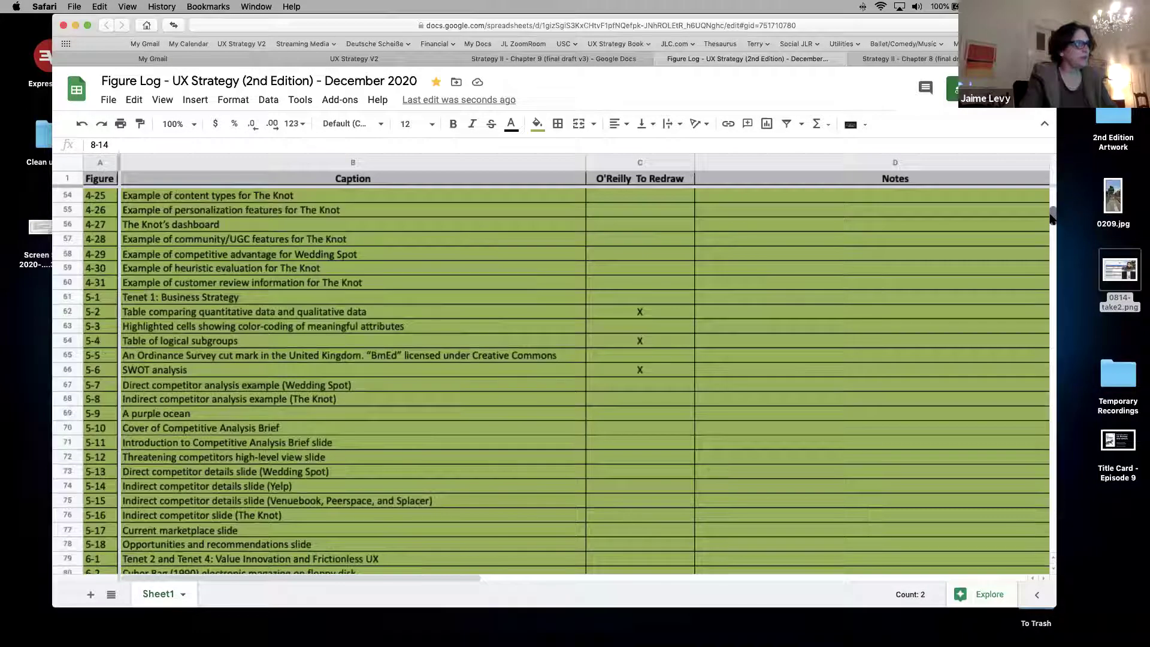
drag(1052, 218, 1053, 245)
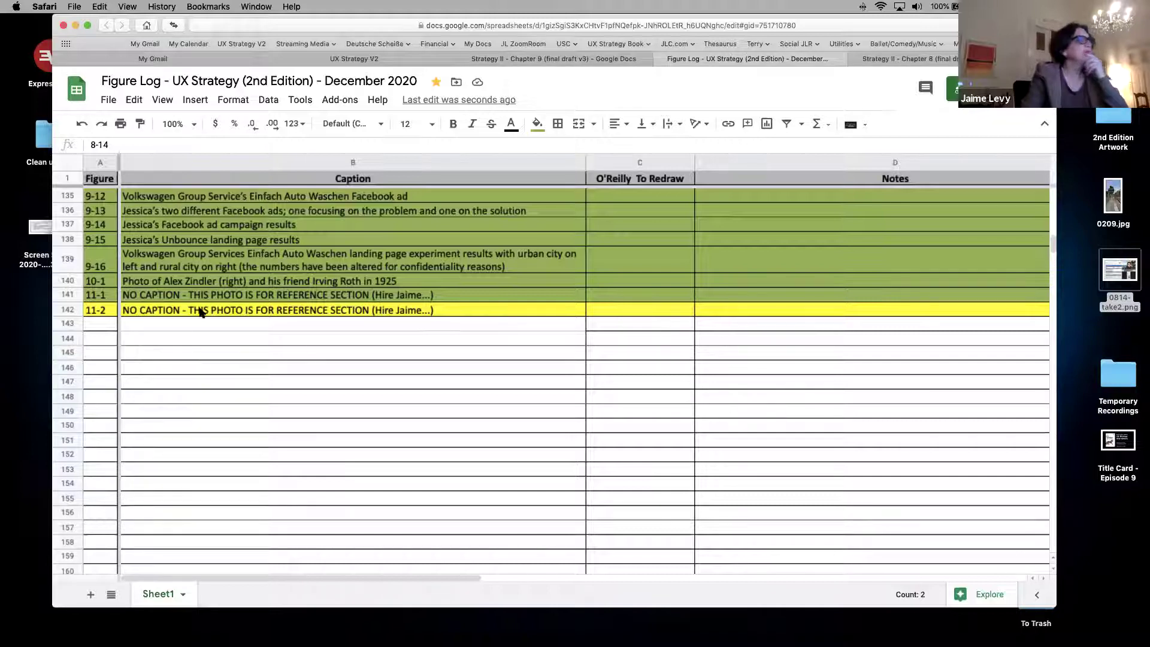
Step: Open the UX Strategy II references and speaking-invitation document from the UX Strategy Book (2nd Edition) Drive folder
click(383, 62)
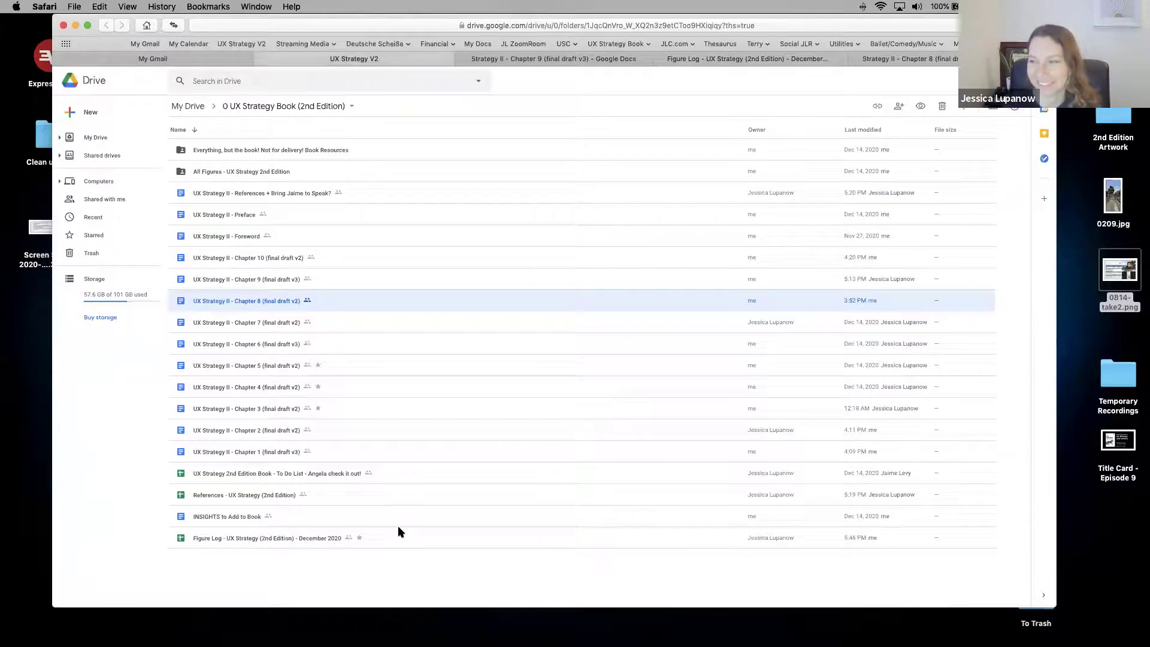
click(303, 476)
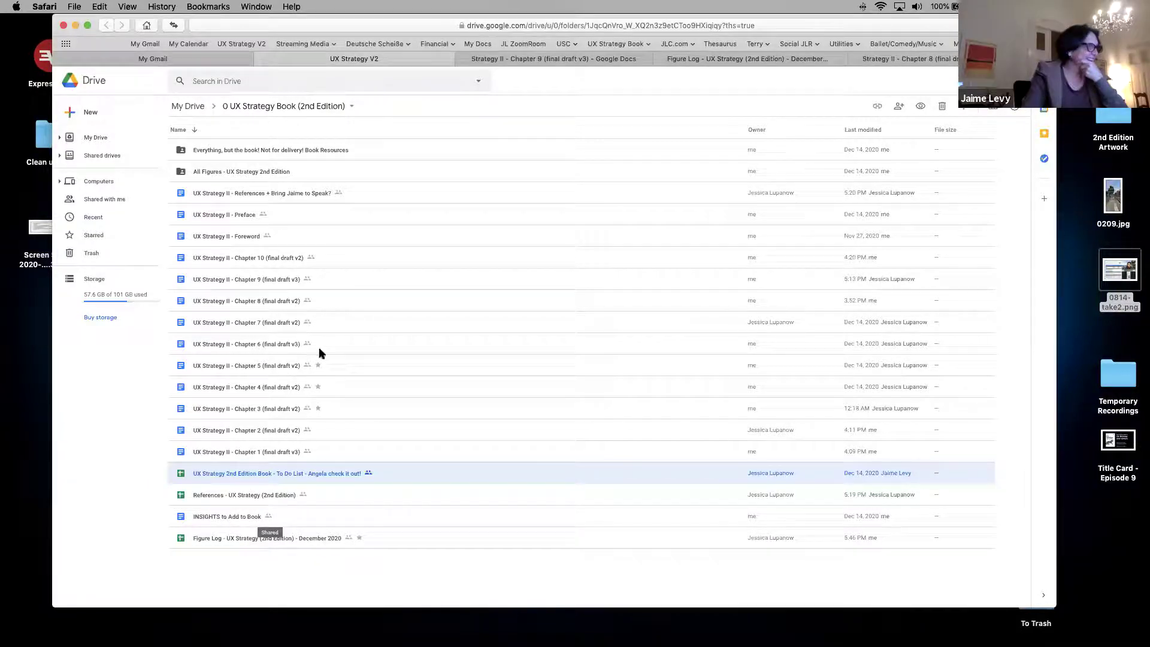
click(254, 194)
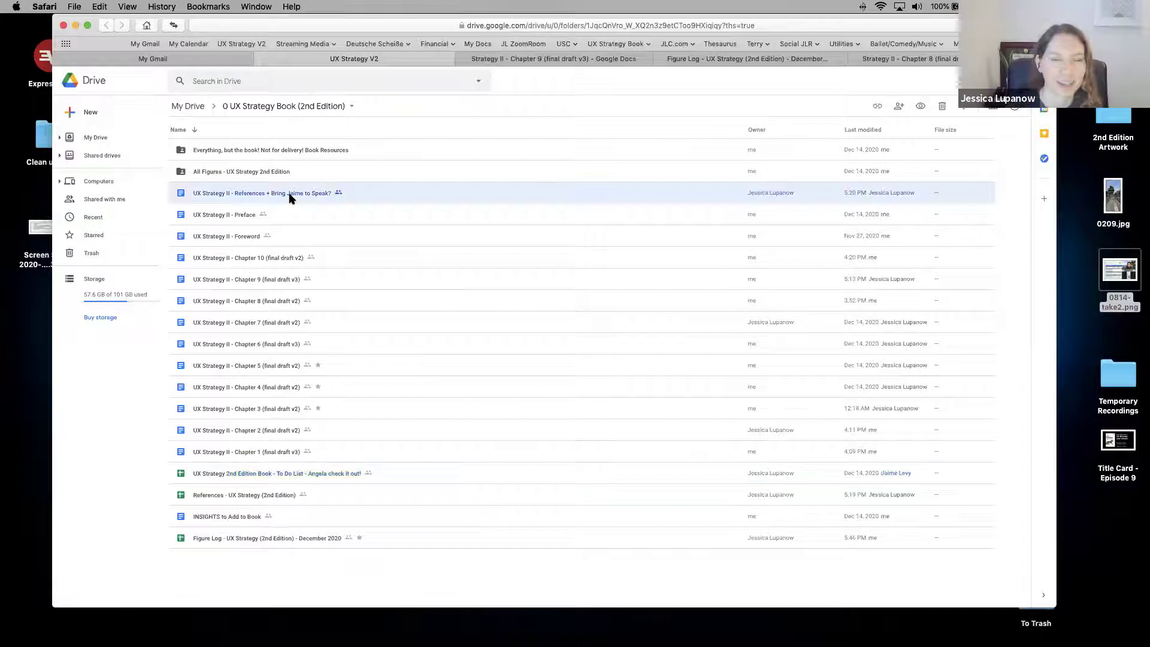
double_click(252, 197)
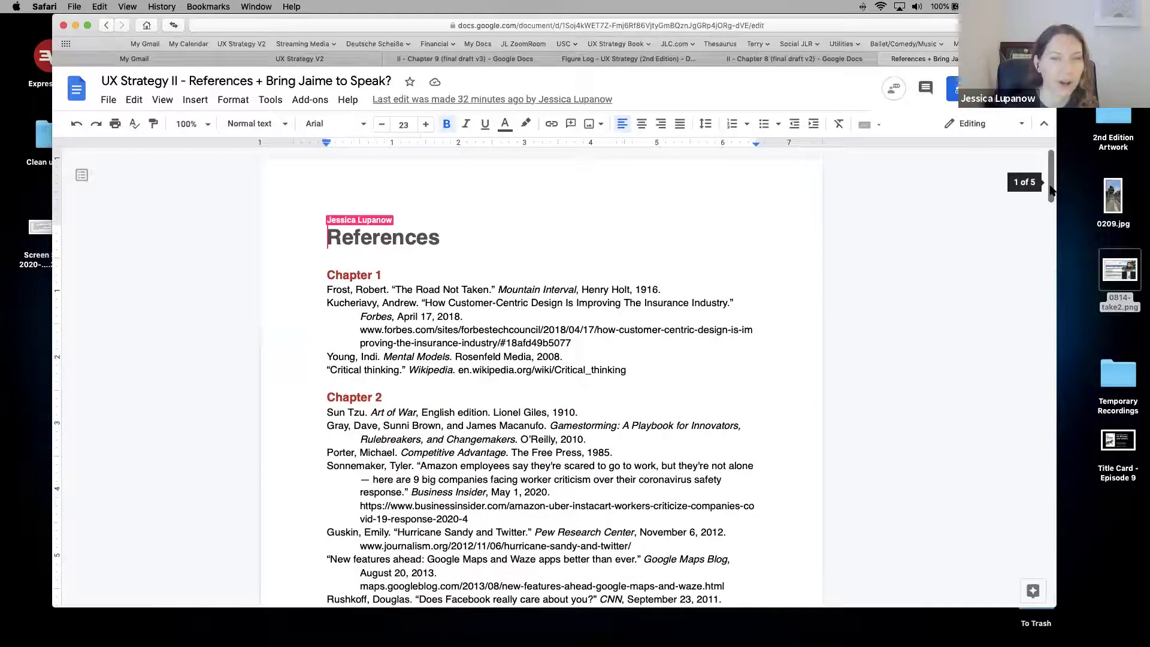
Step: Review the formatting and content of the reference entries for Chapters 1 to 4
scroll(1051, 192, down, 1)
mouse_move(1051, 191)
mouse_down()
mouse_move(1046, 238)
mouse_move(1042, 190)
mouse_up()
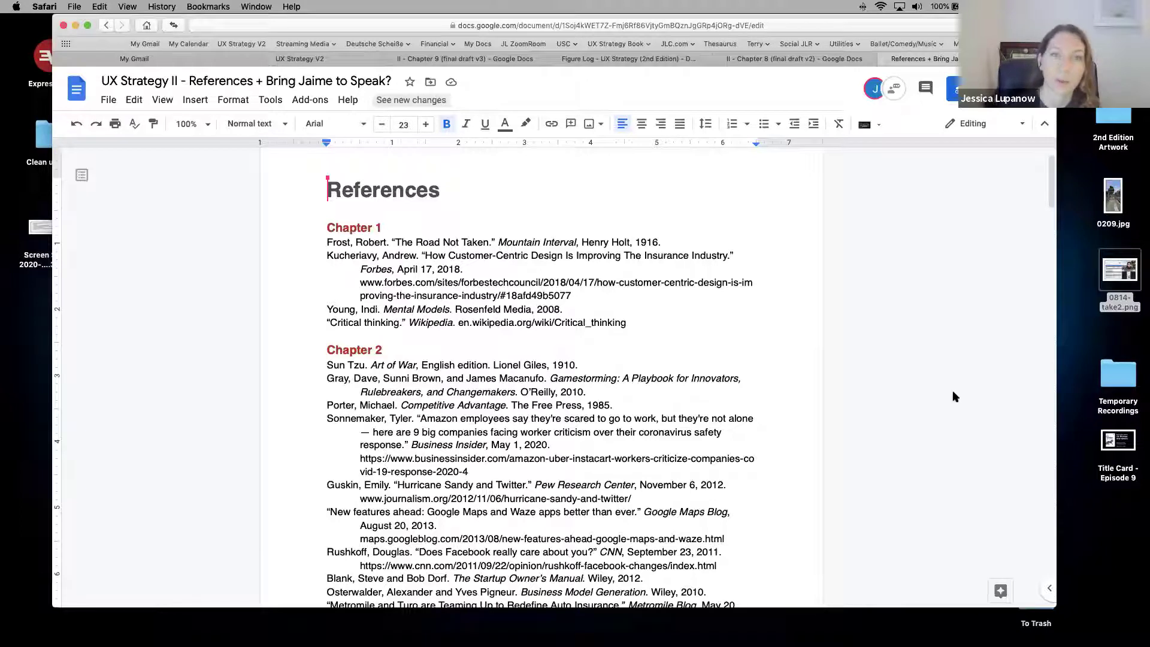
drag(1049, 175, 1054, 219)
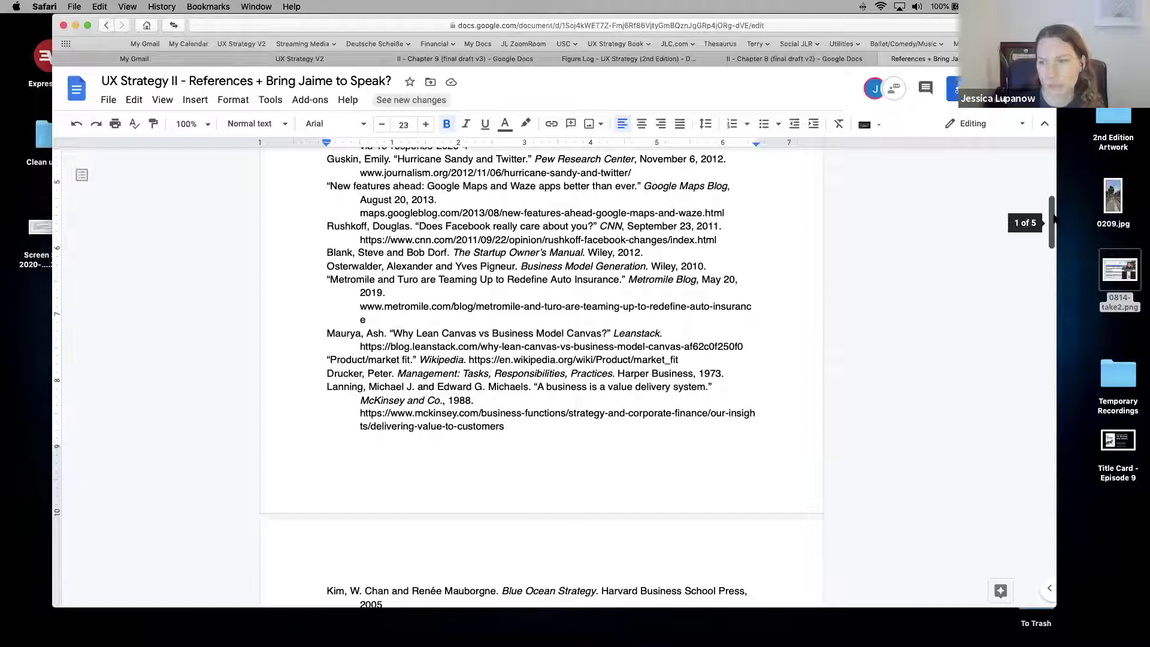
drag(1054, 220, 1058, 247)
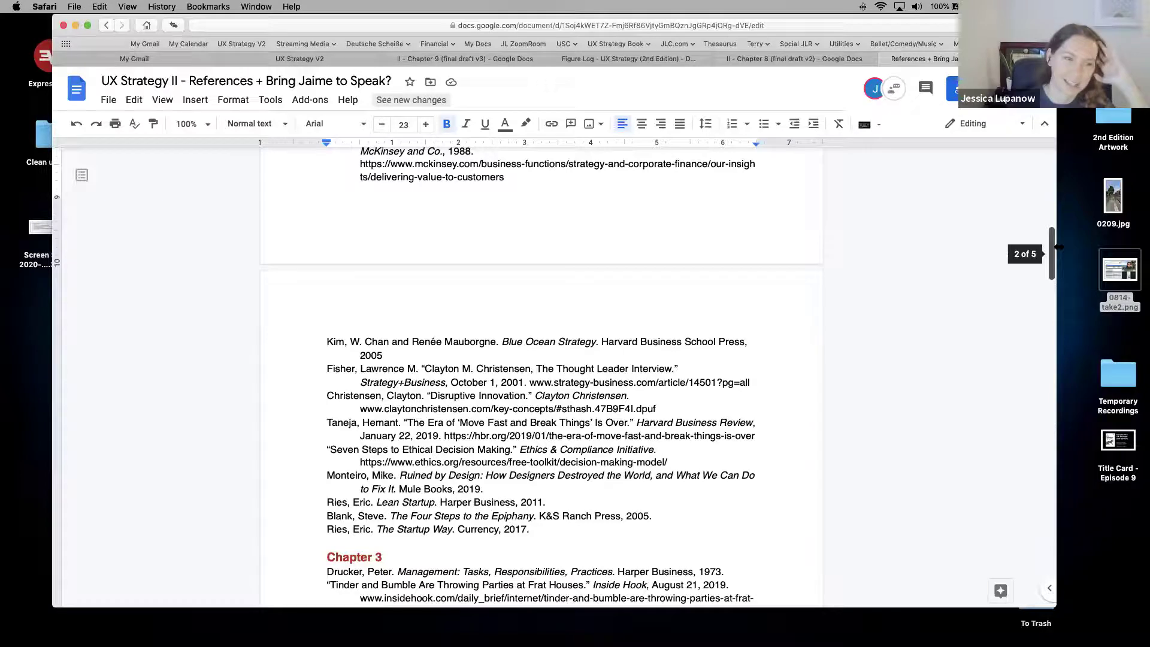
drag(1057, 248, 1057, 252)
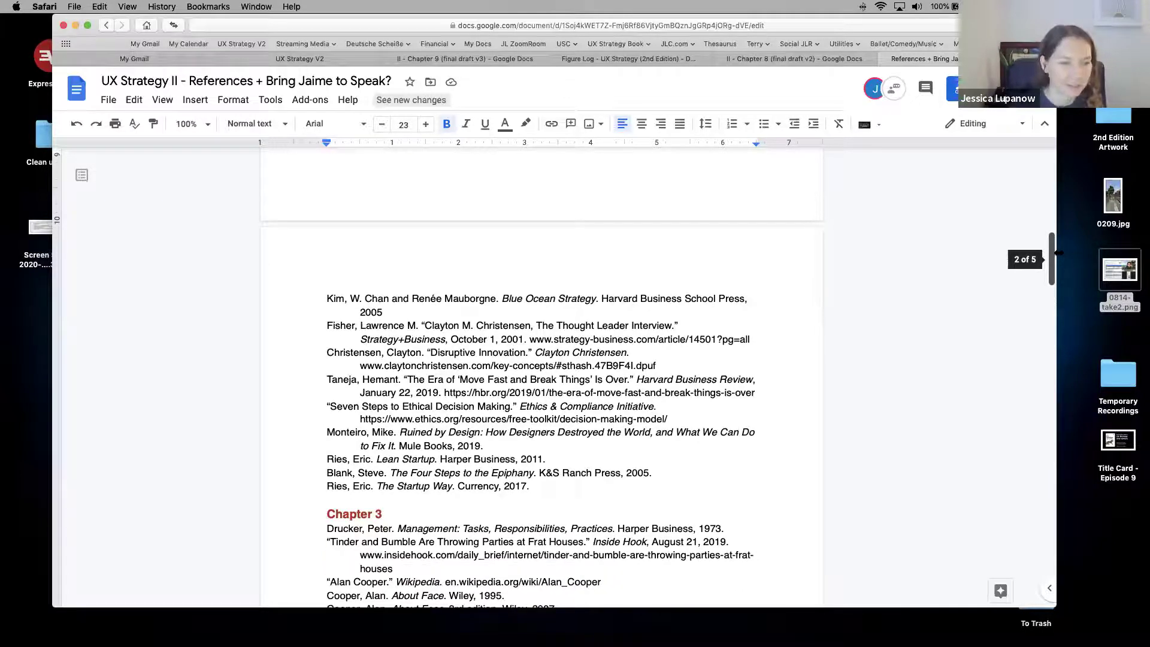
drag(1057, 252, 1058, 253)
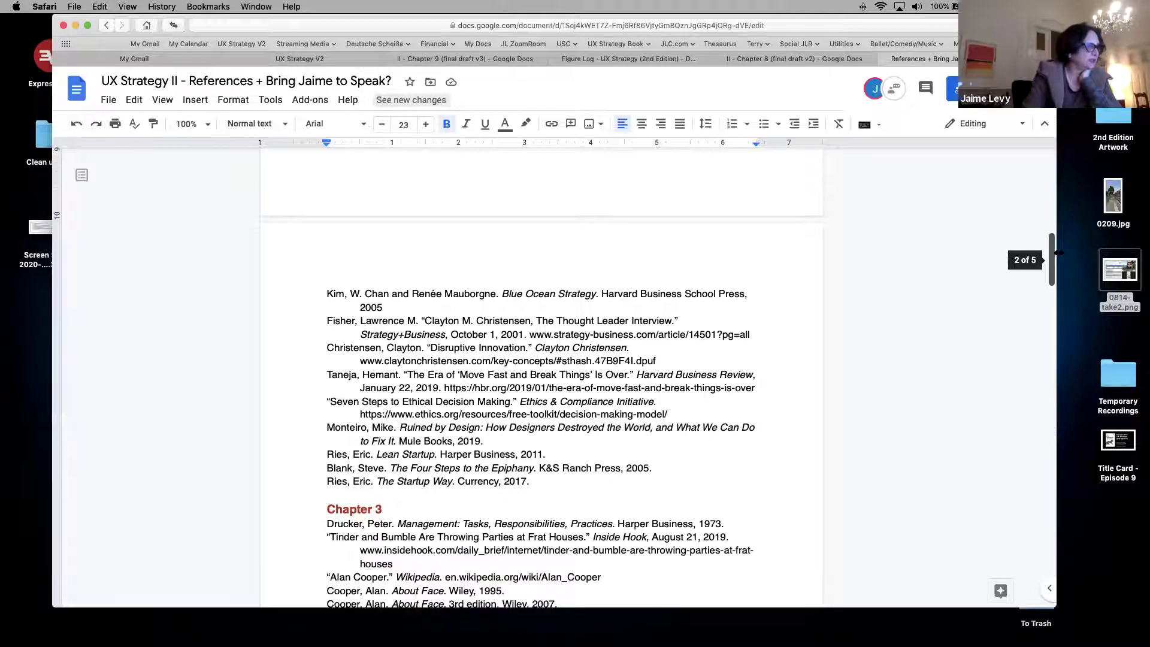
drag(1058, 252, 1057, 263)
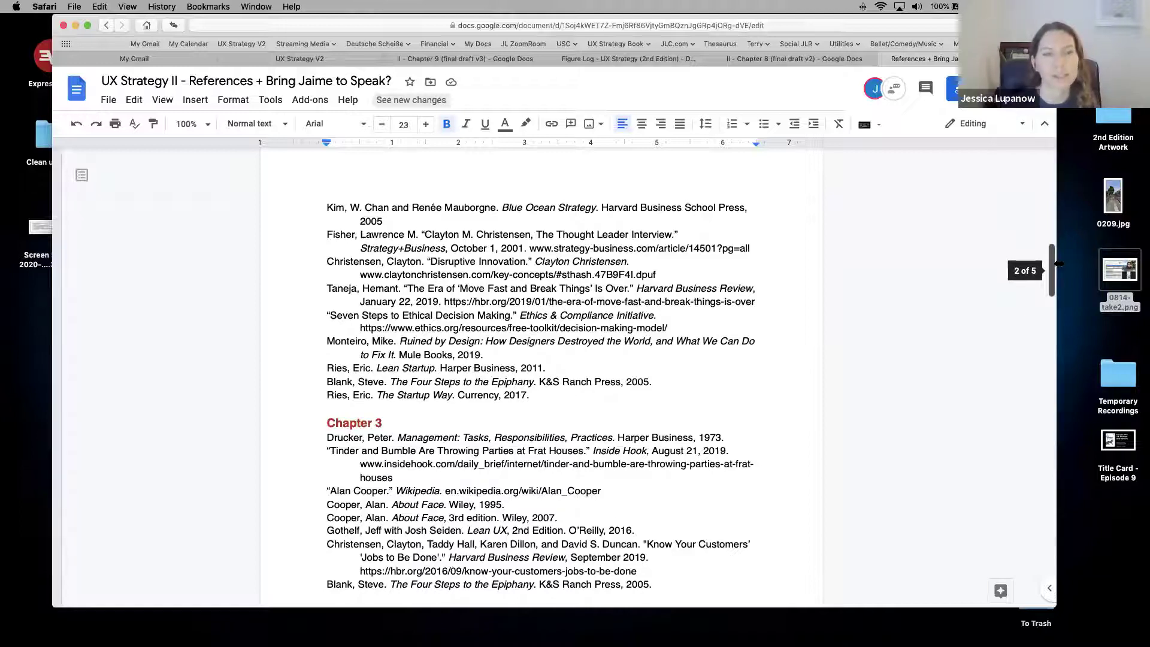
drag(1057, 266, 1058, 270)
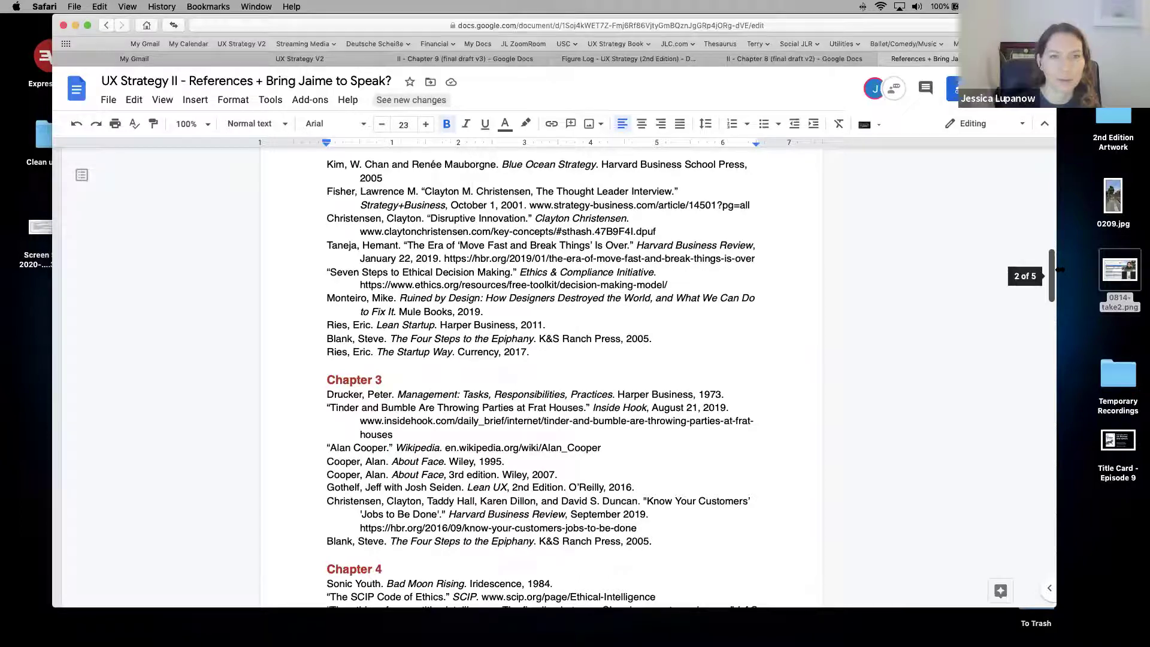
drag(1057, 270, 1052, 216)
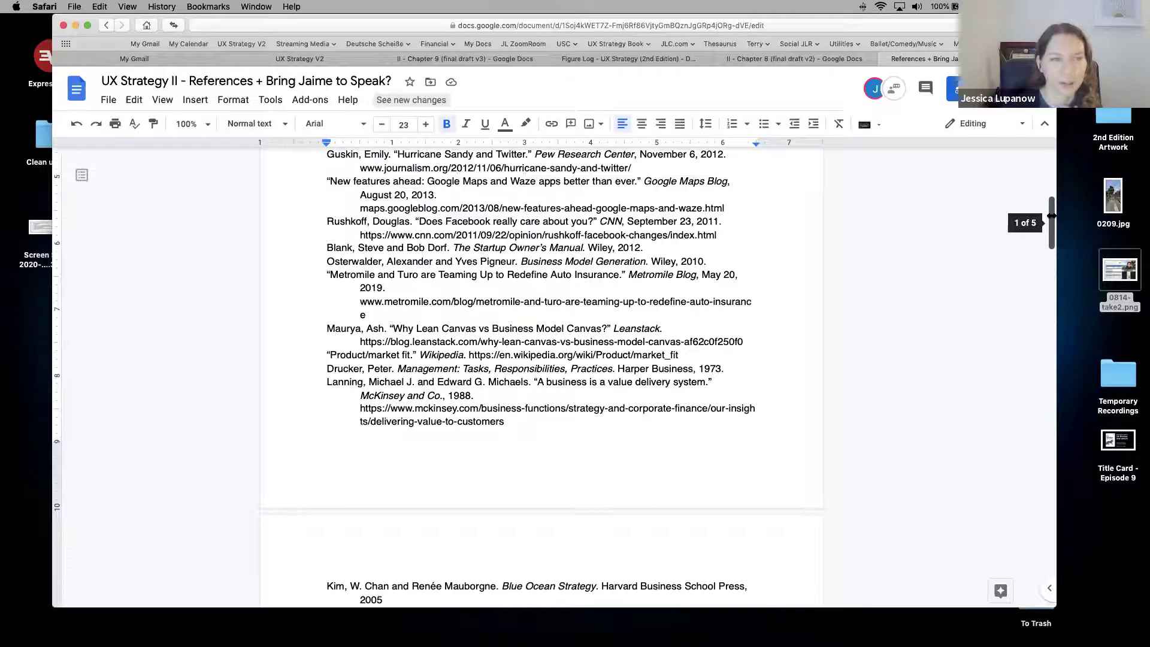
drag(1051, 216, 1043, 179)
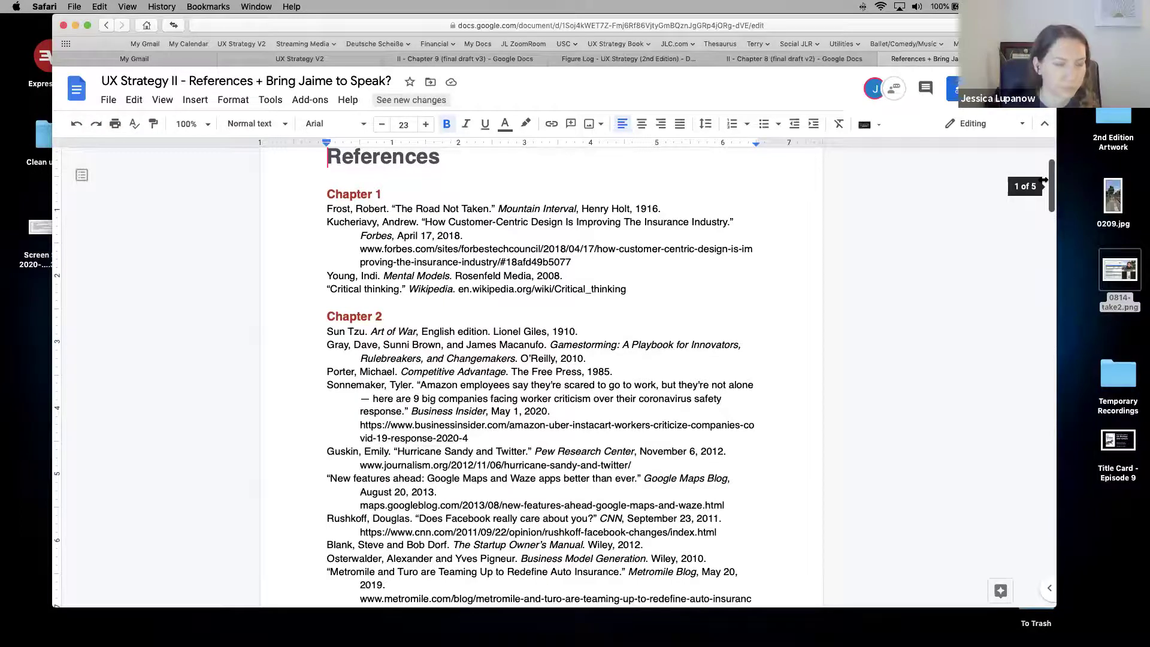
Step: Review the Chapter 9 and Chapter 10 reference entries, and skim back through the earlier chapters to the start of the list
drag(1043, 179, 1033, 484)
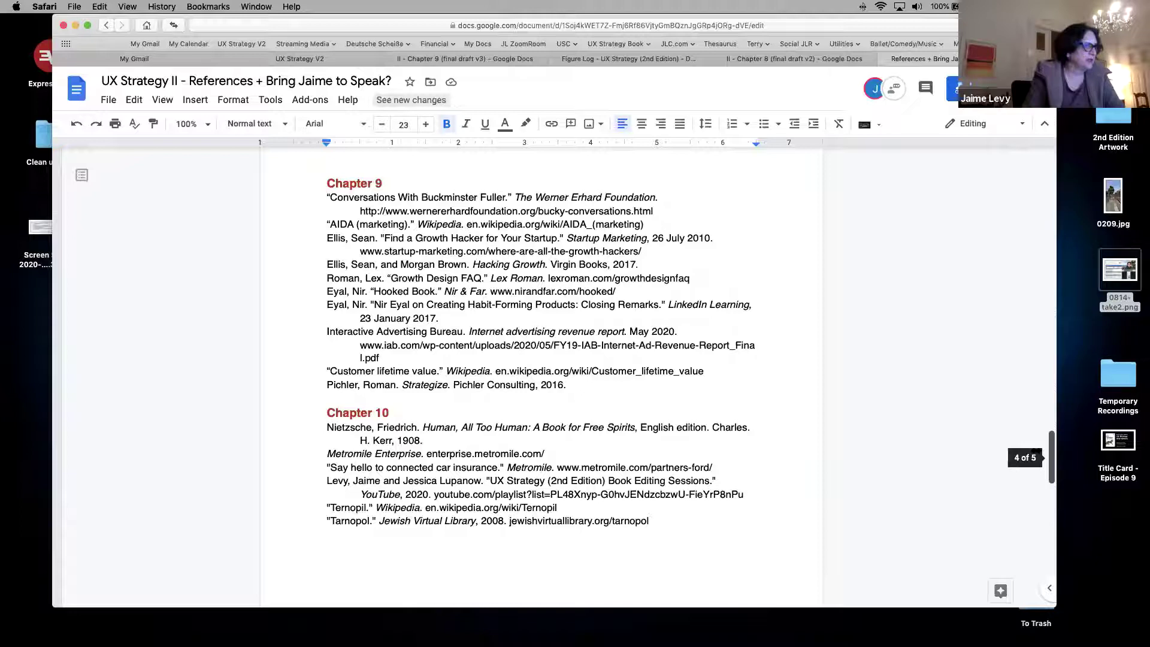
click(582, 386)
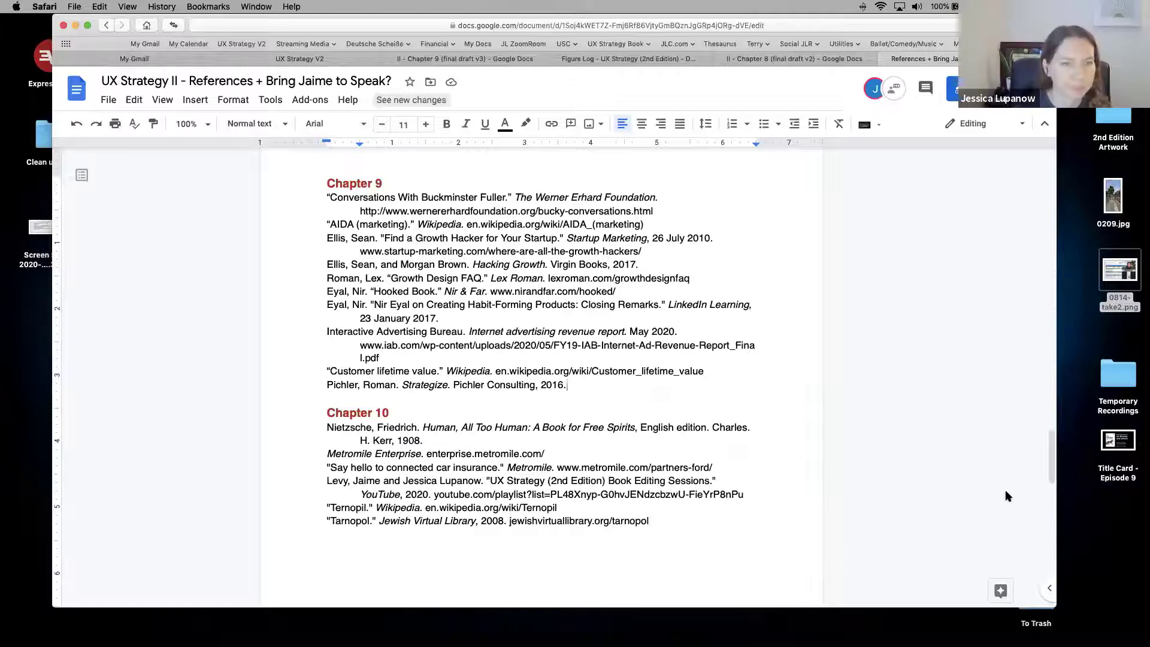
scroll(1038, 420, down, 2)
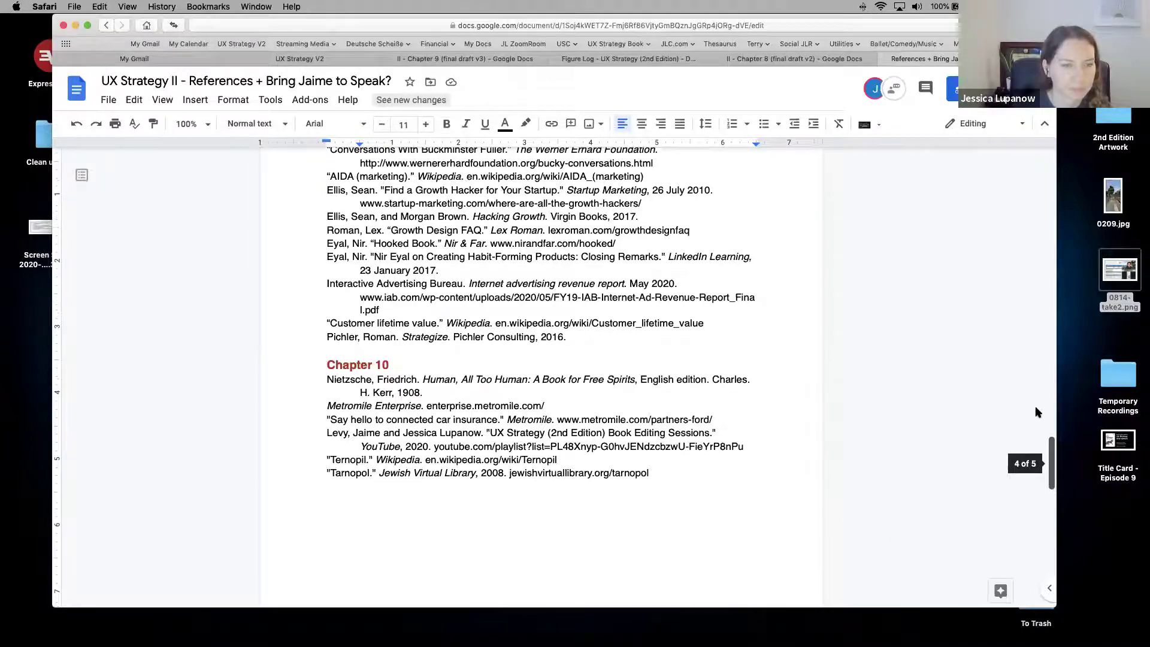
scroll(1038, 412, up, 15)
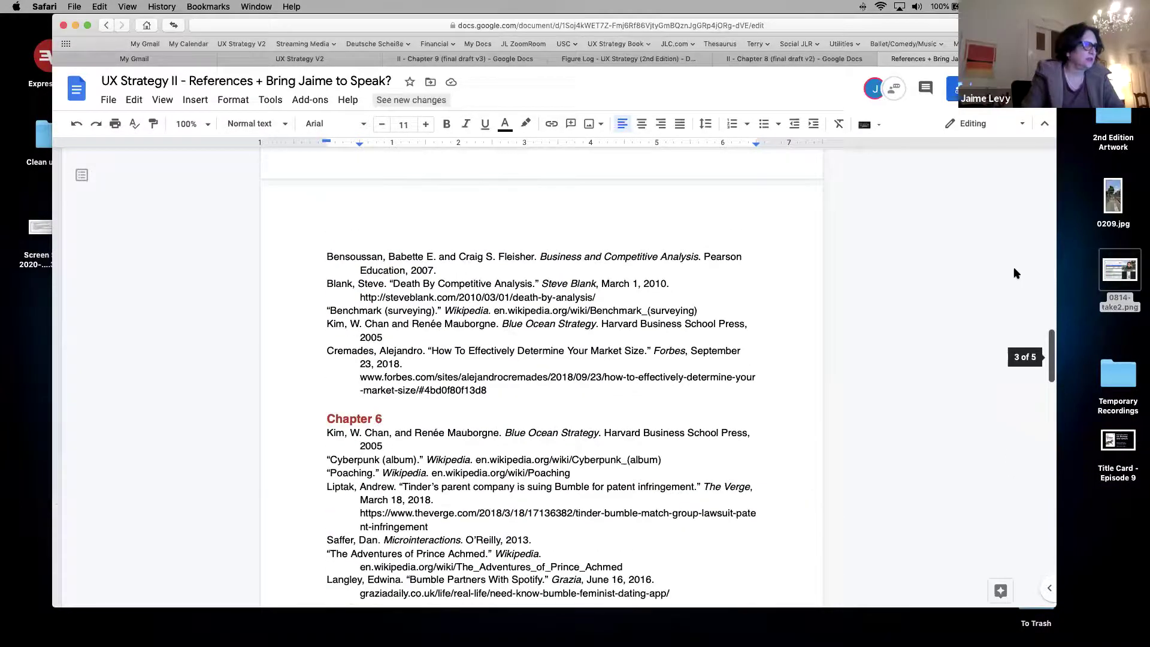
scroll(1013, 273, up, 15)
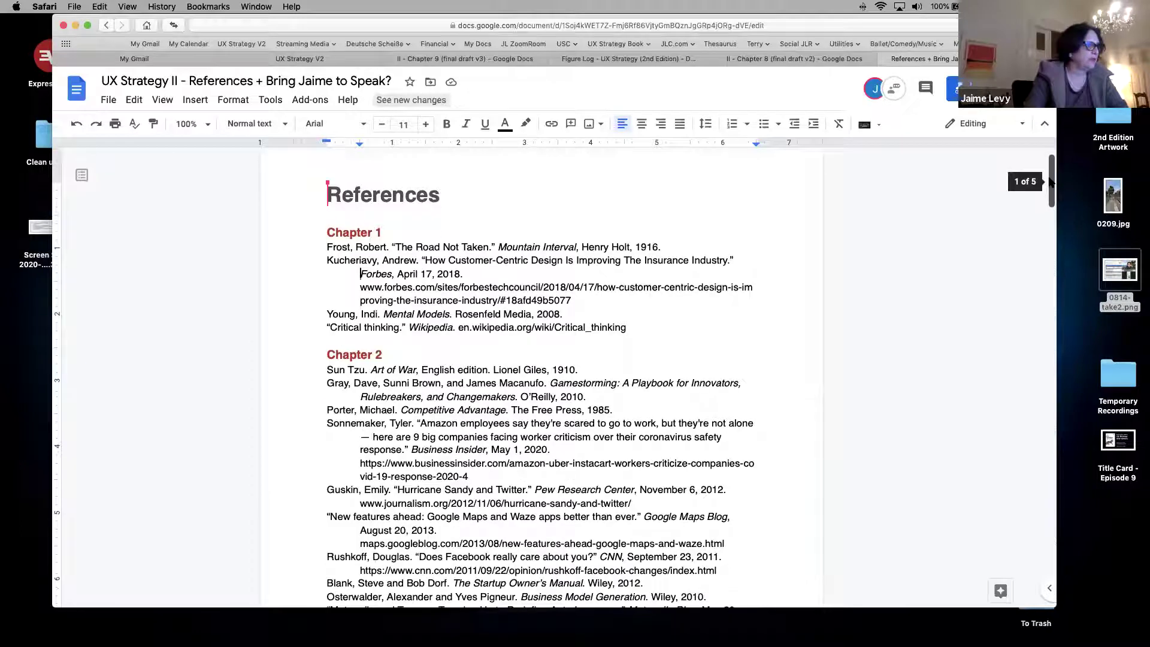
drag(1048, 175, 1049, 198)
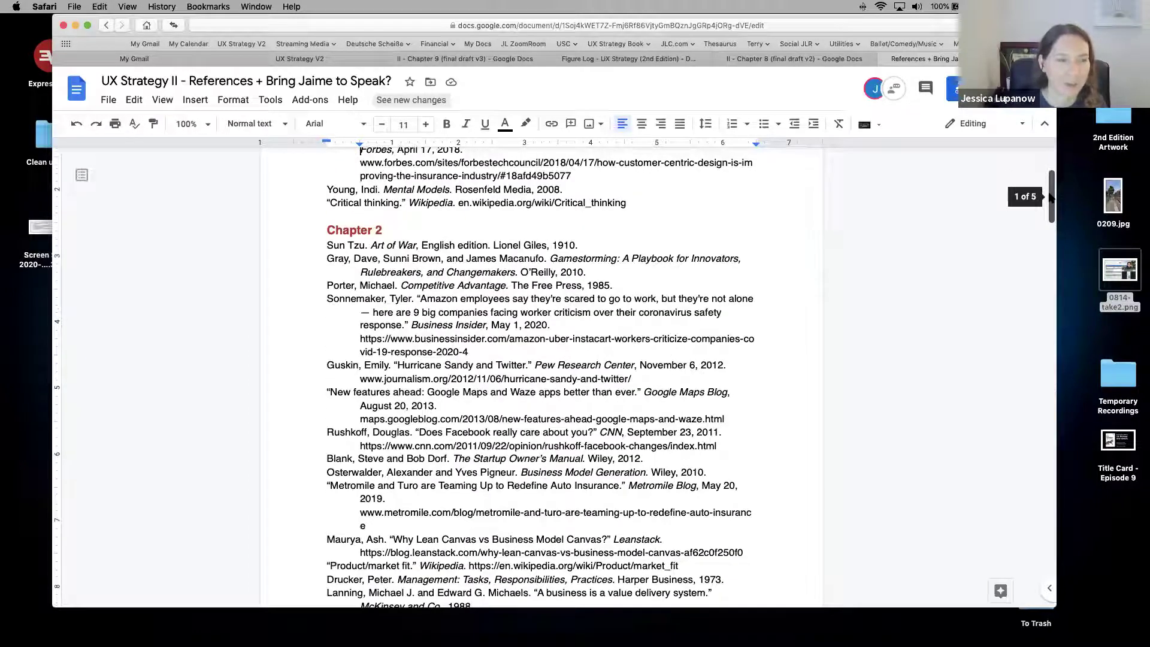
Step: Examine the speaking-invitation page at the document's end, including the portrait, the speaking and workshop paragraphs, and the group photo
drag(1049, 198, 1044, 545)
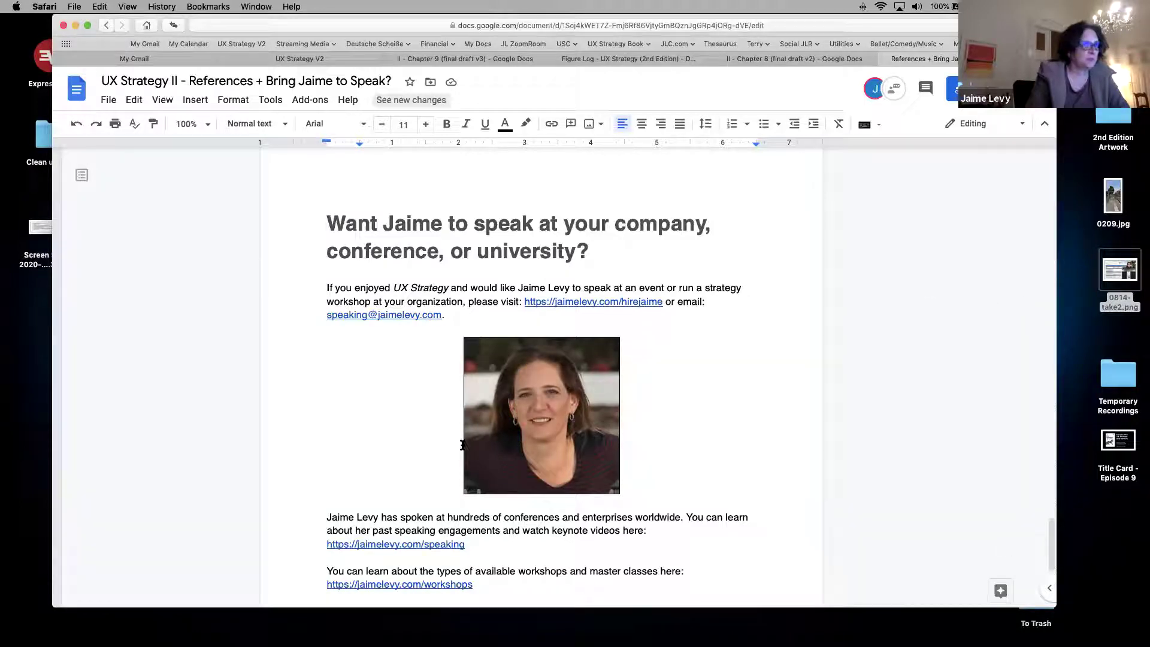
click(542, 414)
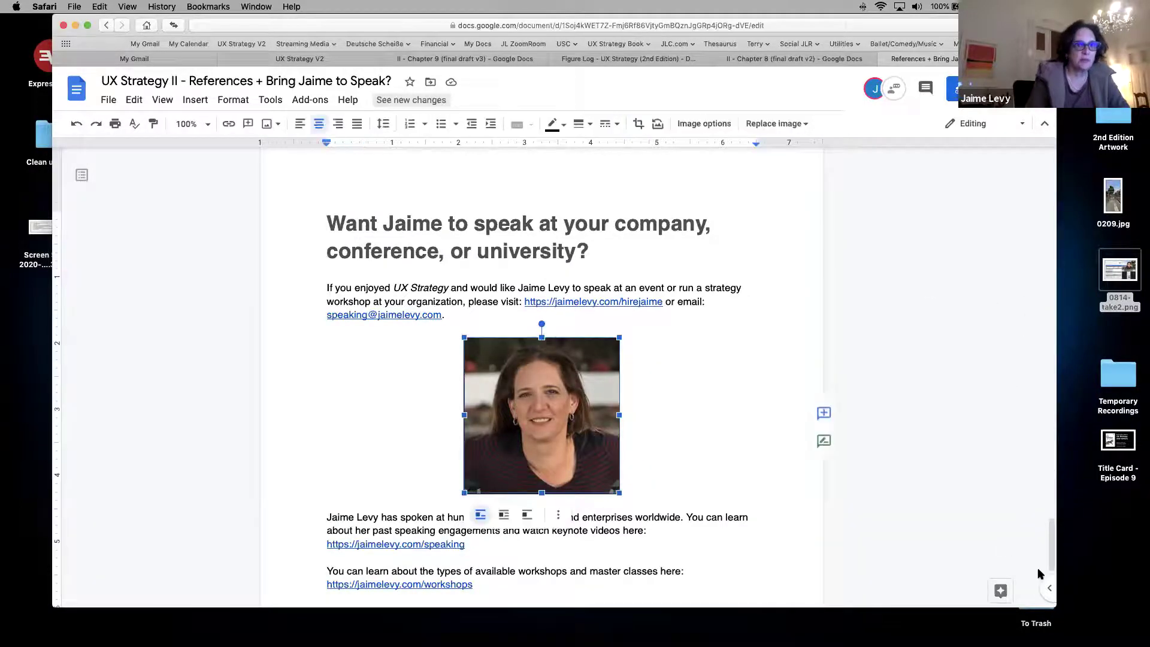
scroll(532, 526, down, 3)
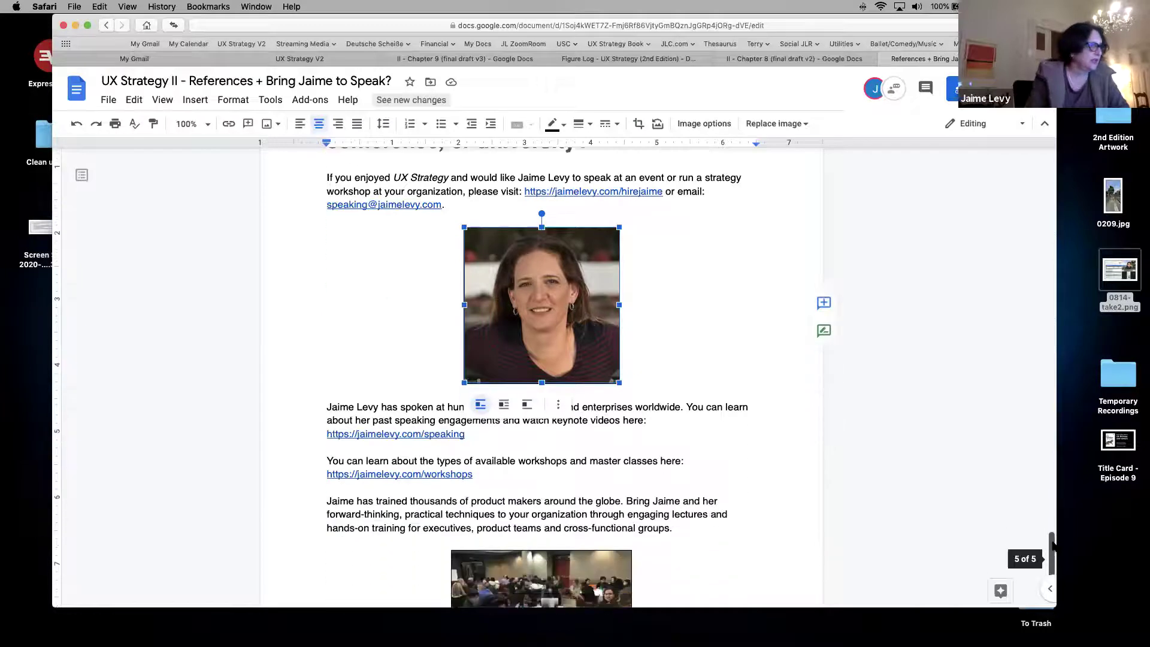
click(536, 508)
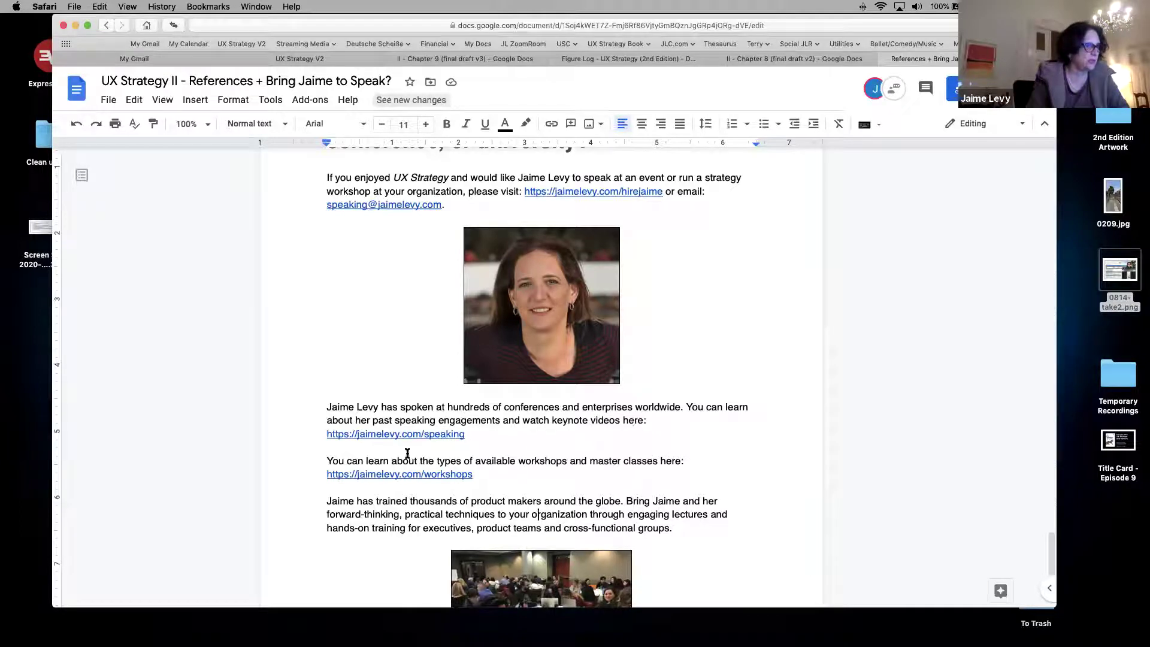
drag(645, 420, 327, 407)
click(373, 454)
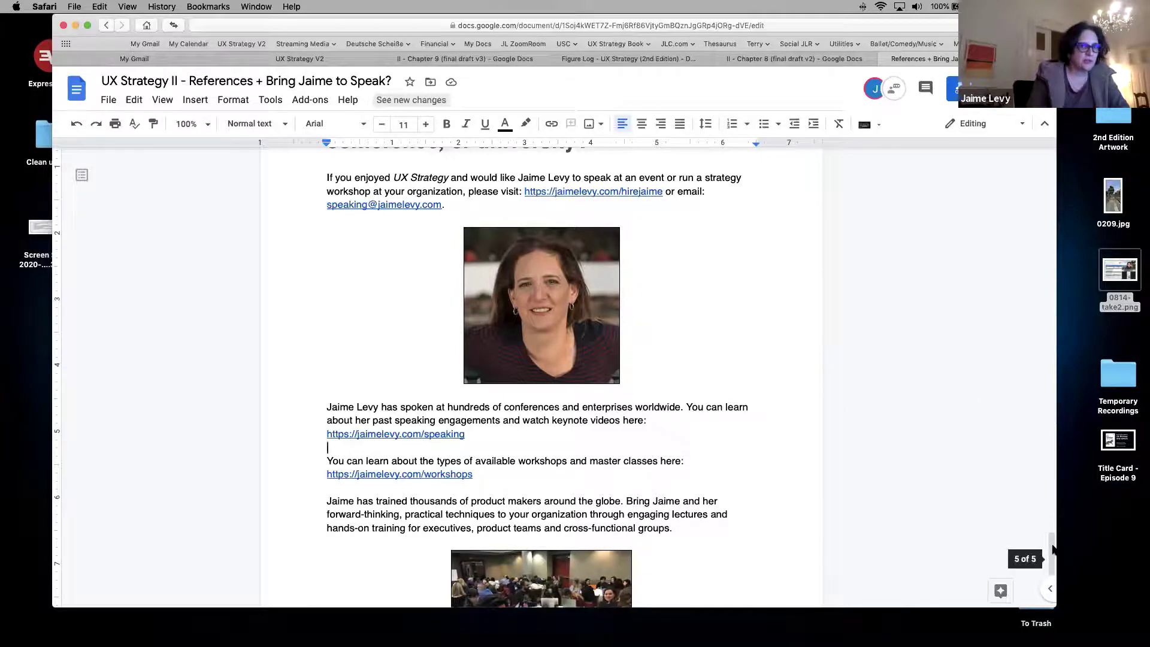
scroll(1052, 542, down, 1)
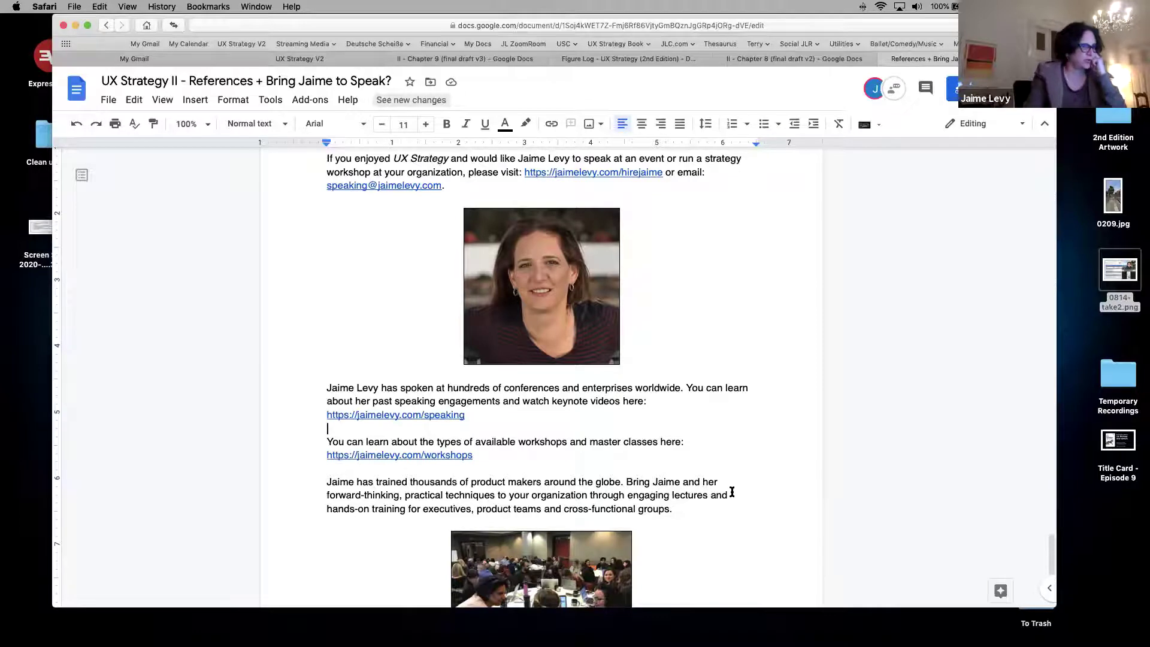
scroll(1054, 540, down, 3)
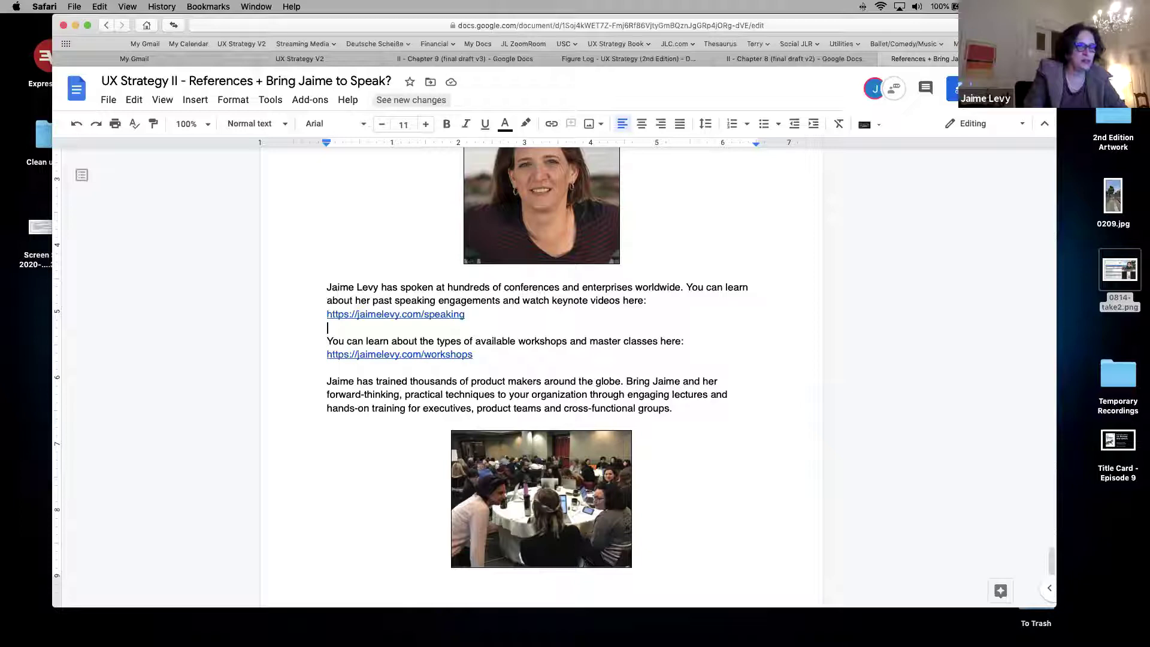
scroll(1052, 572, down, 1)
mouse_move(1052, 572)
mouse_down()
mouse_move(1042, 494)
mouse_move(1051, 551)
mouse_up()
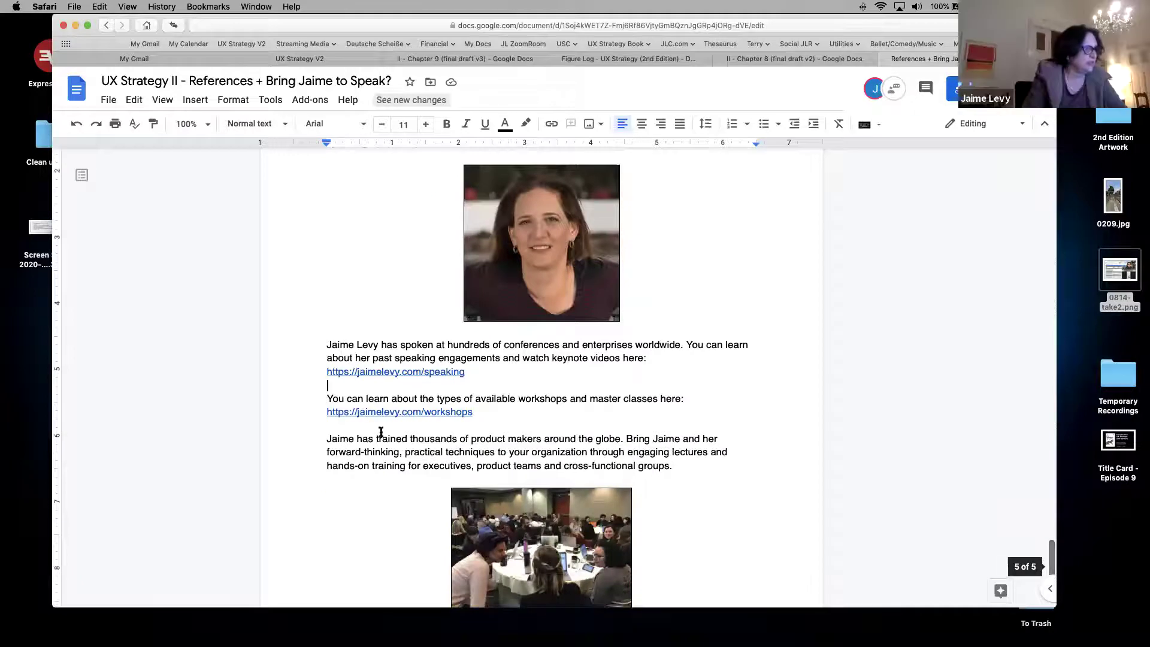
Step: Reword the workshops sentence to read "You can learn about her workshops and master classes here:"
drag(415, 399, 302, 397)
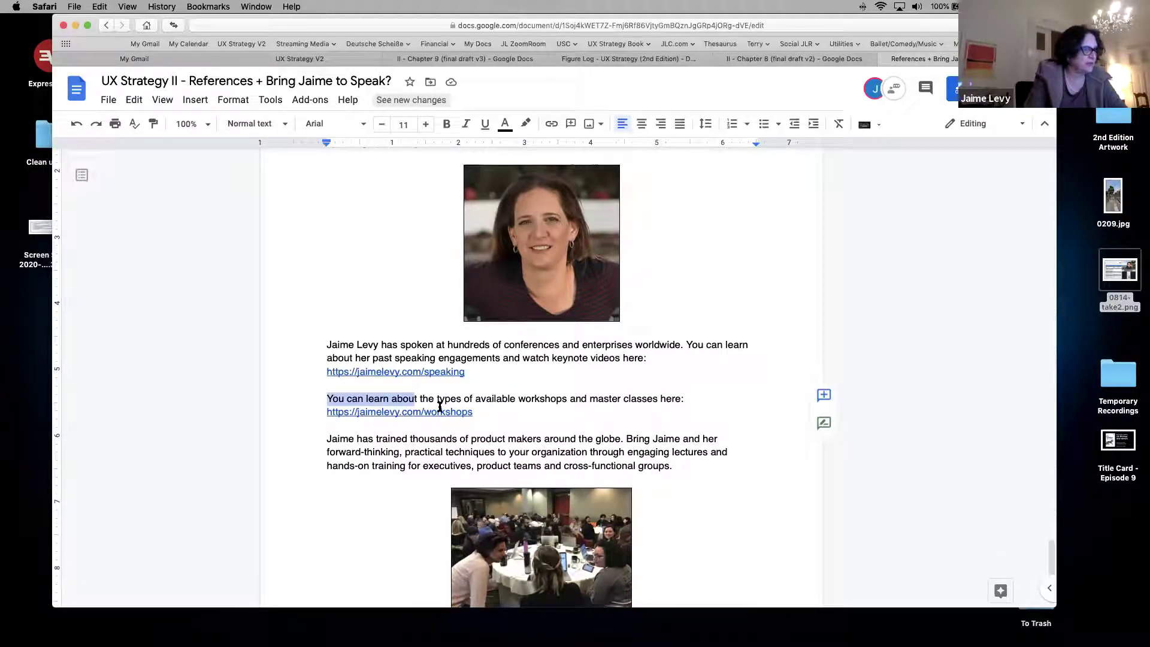
click(471, 399)
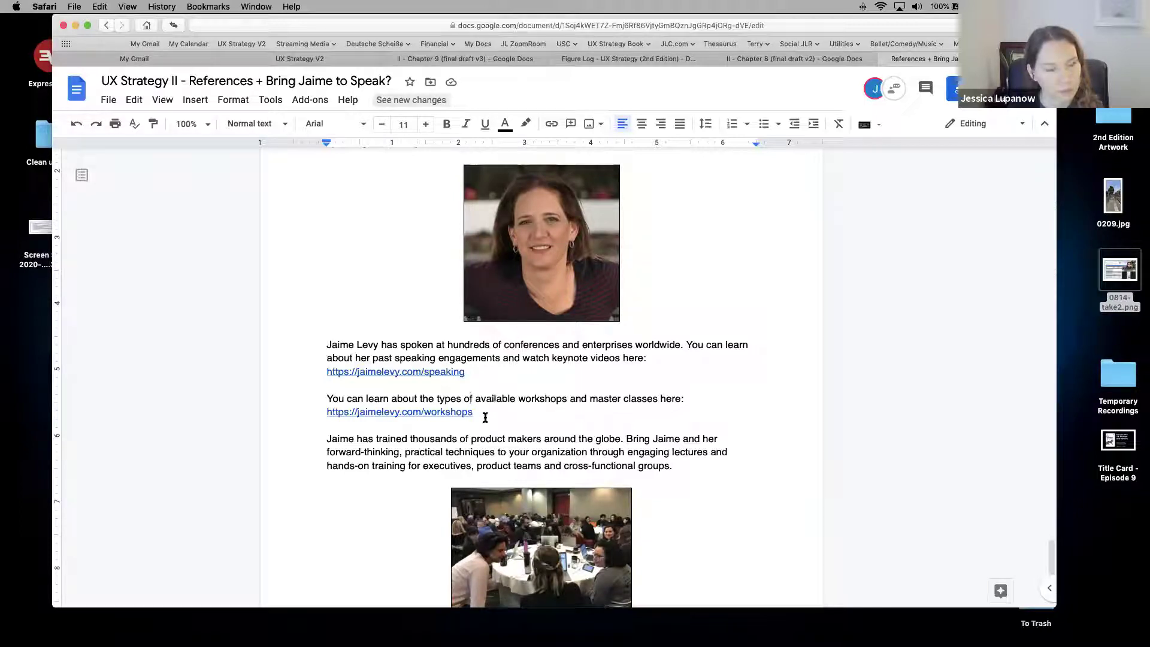
double_click(425, 398)
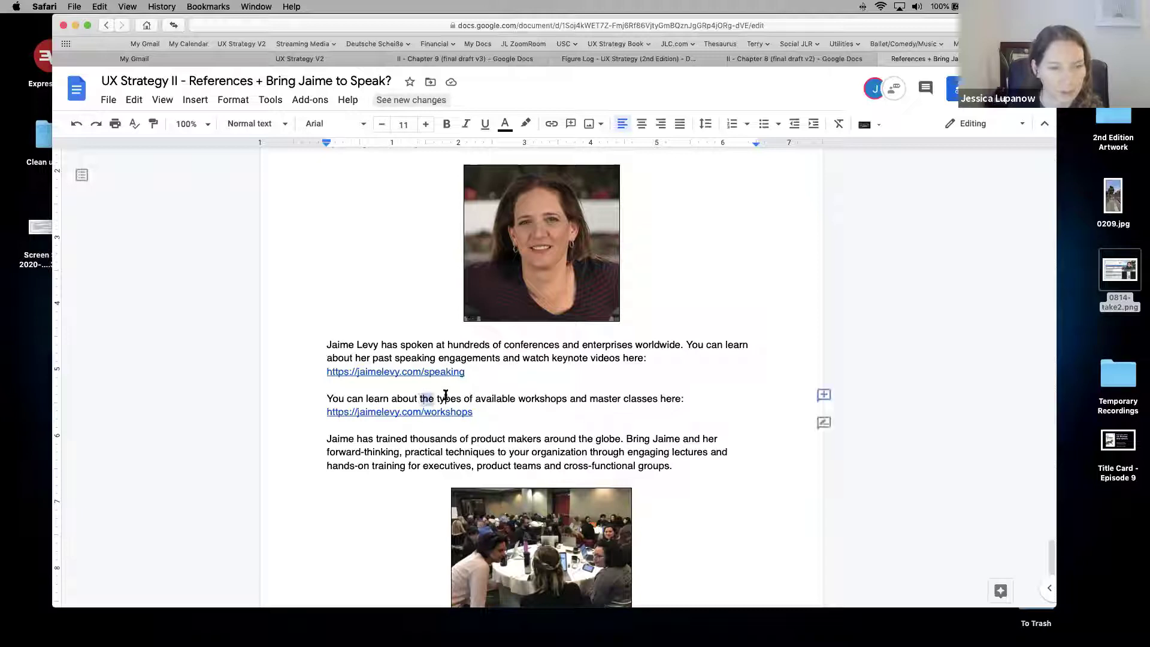
text(her)
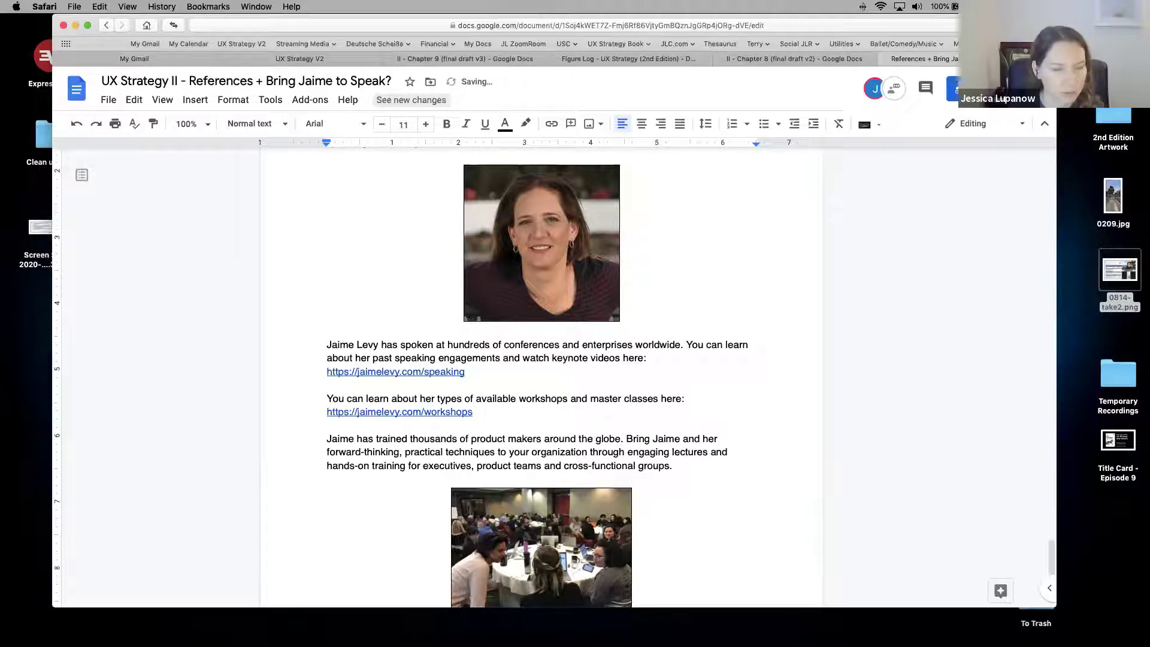
double_click(499, 398)
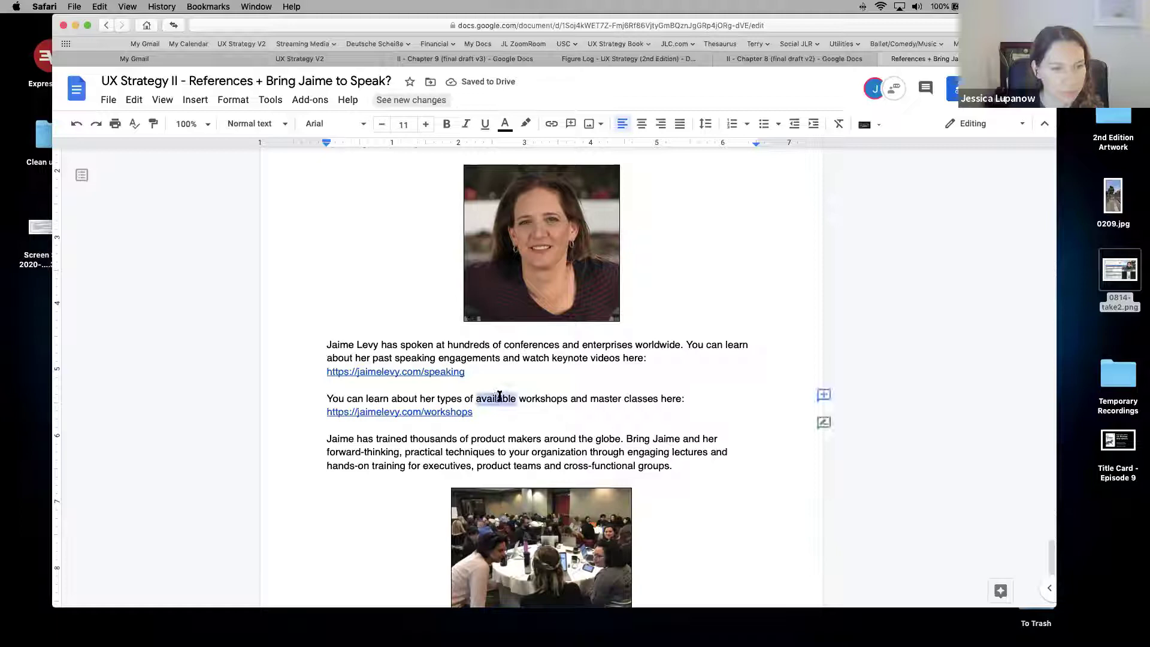
key(BackSpace)
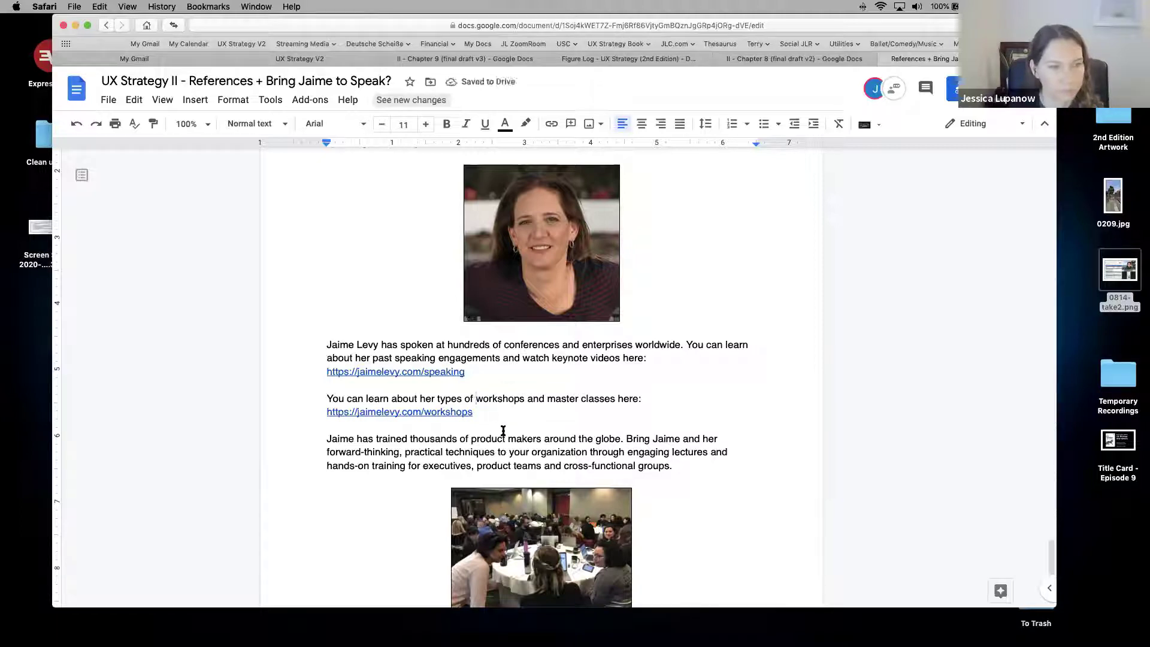
drag(473, 400, 432, 402)
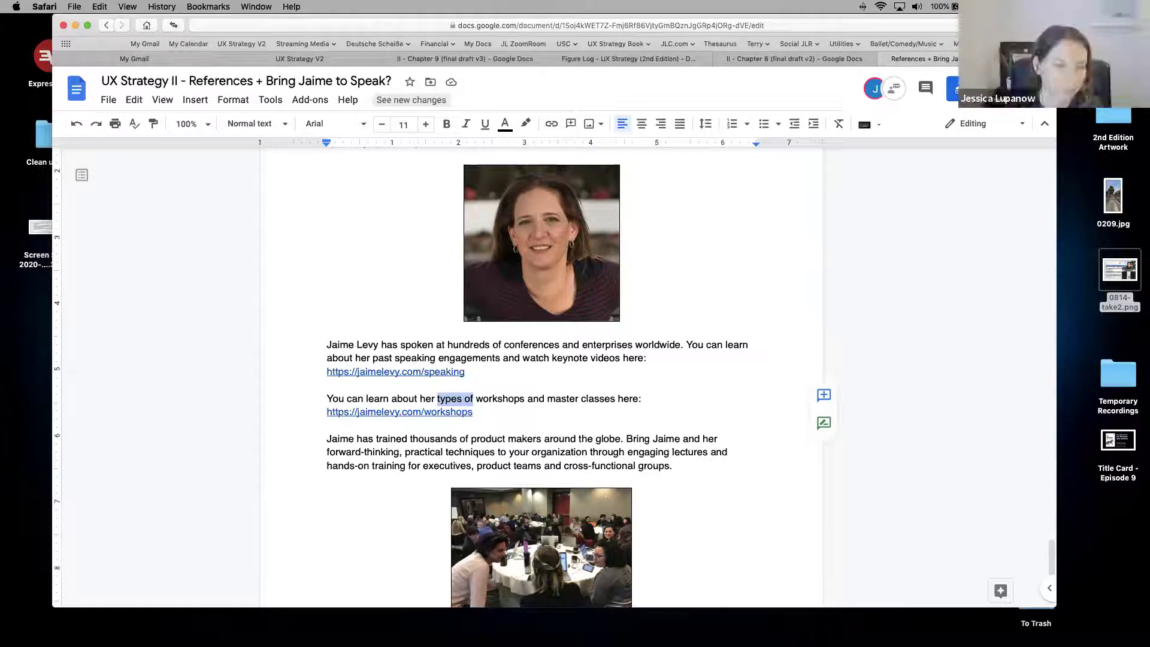
key(BackSpace)
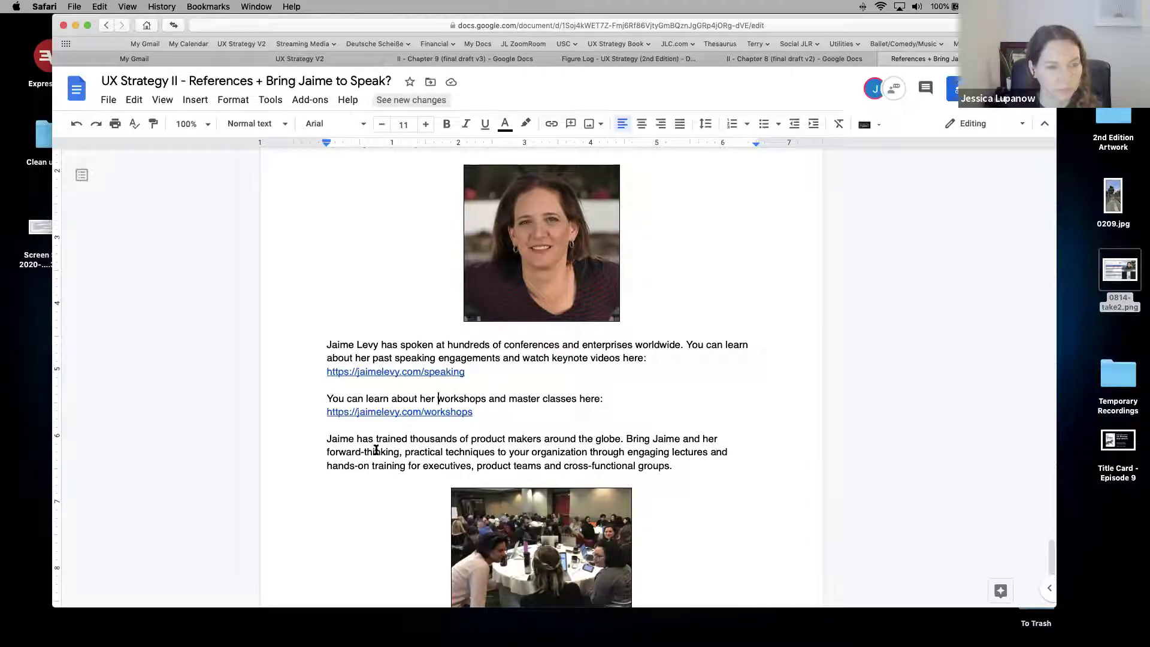
Step: Replace "lectures" with "presentations" in the paragraph about training product makers around the globe
click(726, 345)
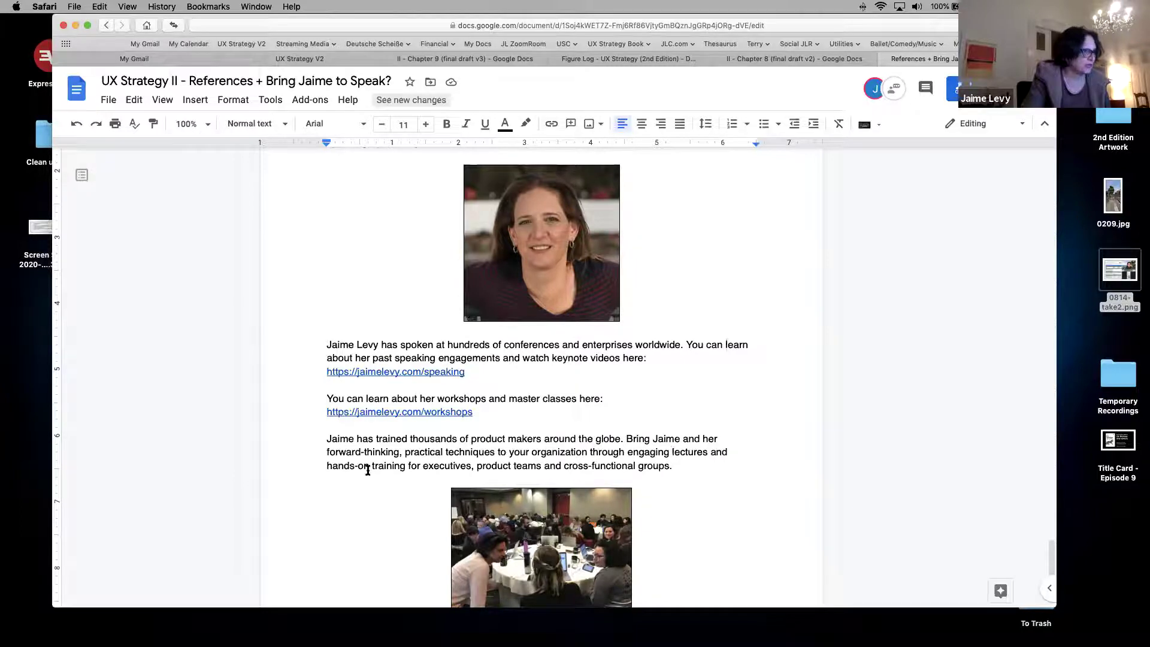
double_click(678, 450)
text(present)
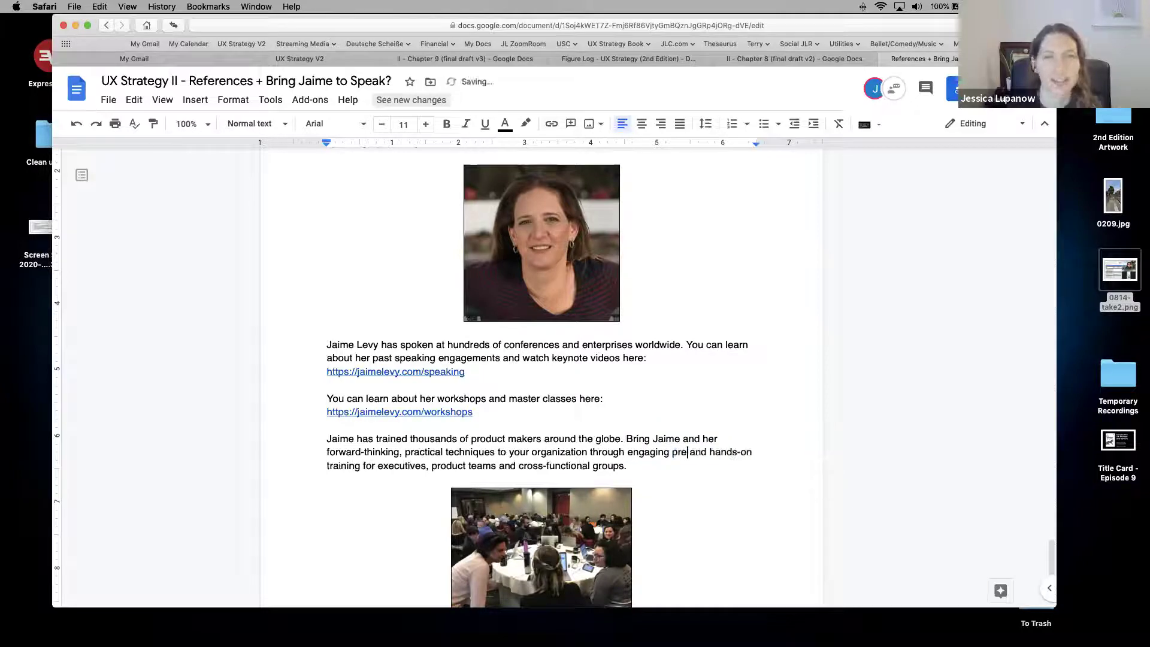
text(ations)
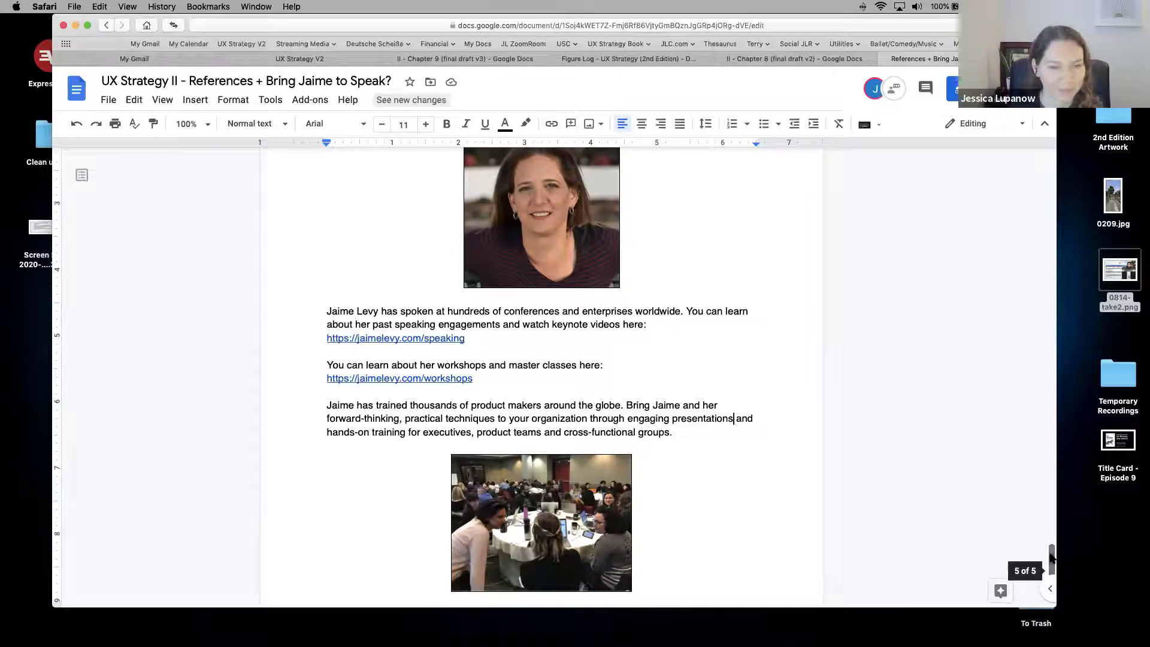
Step: Remove the blank line between the speaking-invitation heading and its opening paragraph
scroll(1052, 572, up, 2)
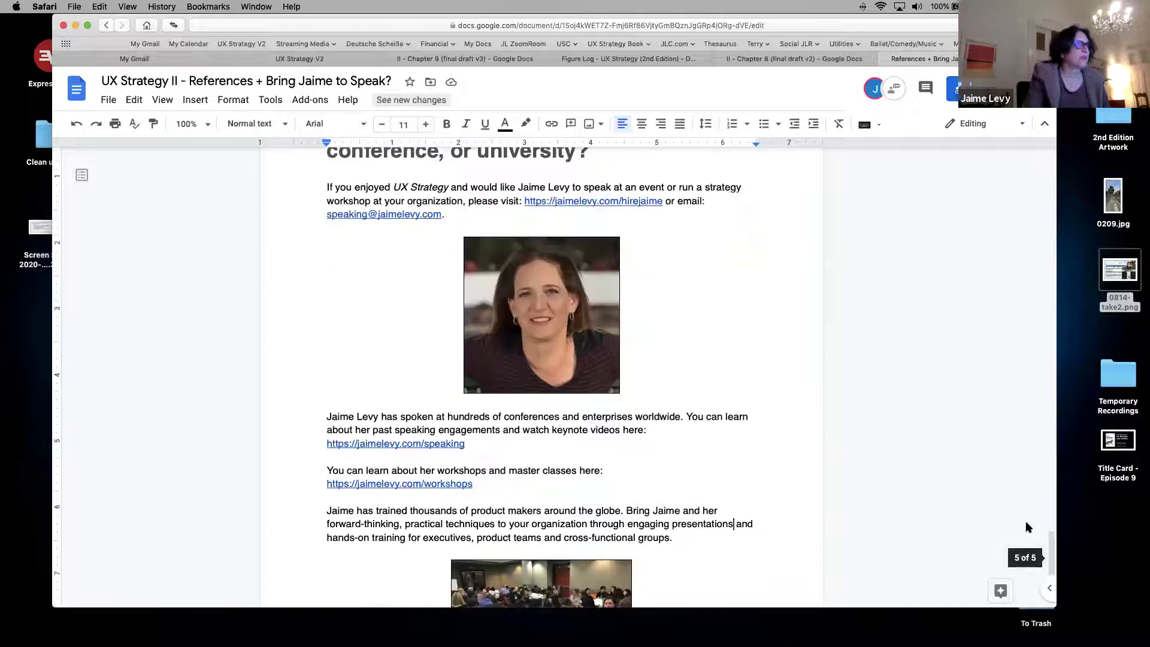
drag(1052, 554, 1044, 507)
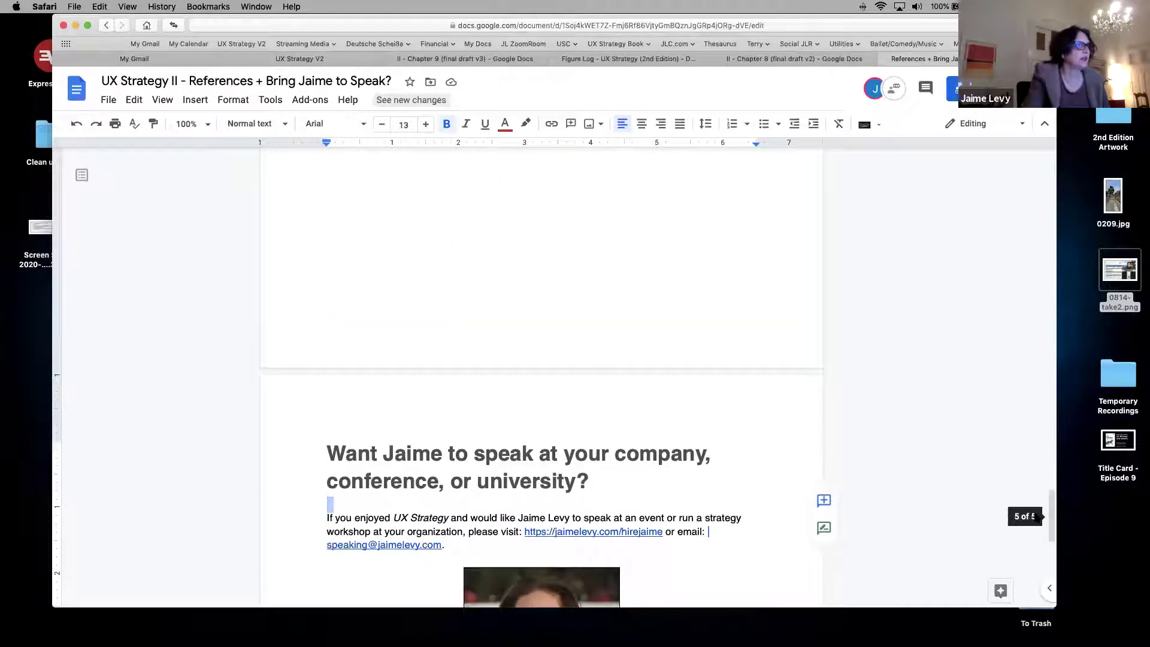
key(BackSpace)
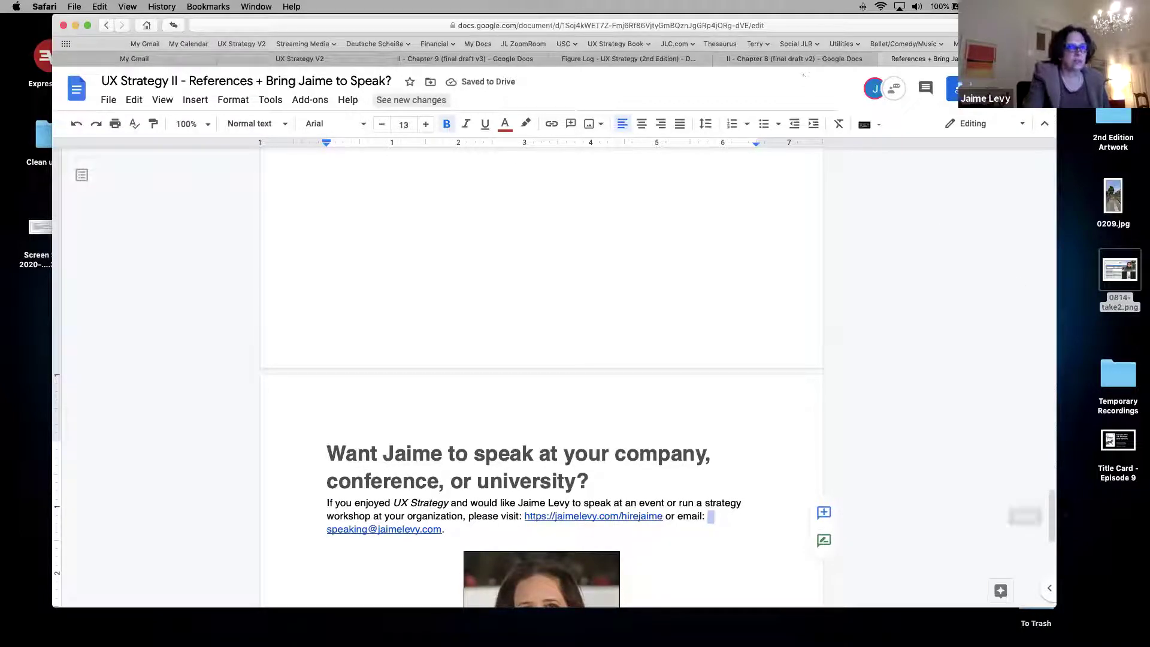
Step: Set the document zoom to 90% and enlarge the browser window
scroll(1052, 545, down, 1)
drag(1053, 545, 1008, 147)
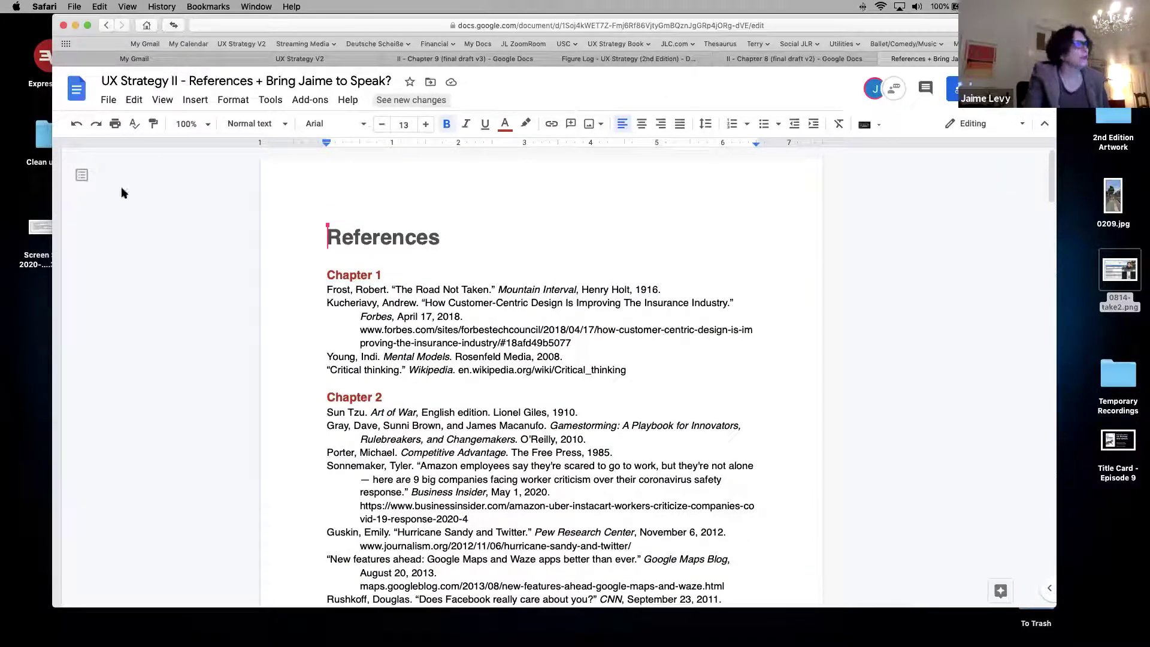
click(207, 124)
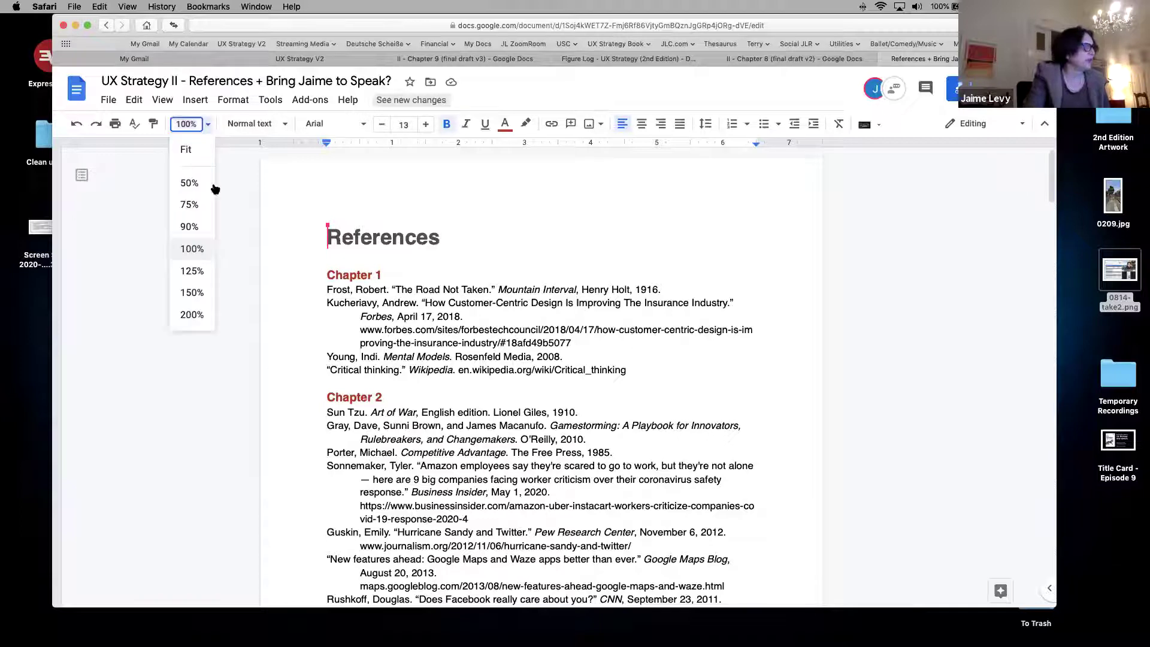
click(189, 227)
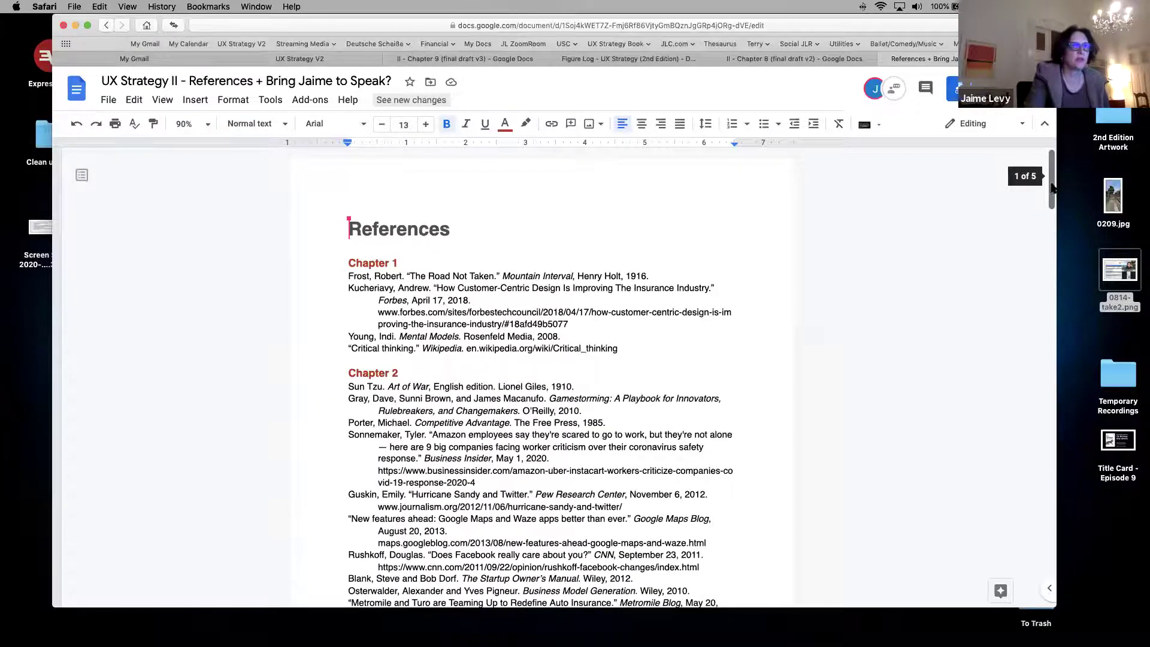
drag(1056, 606, 1071, 646)
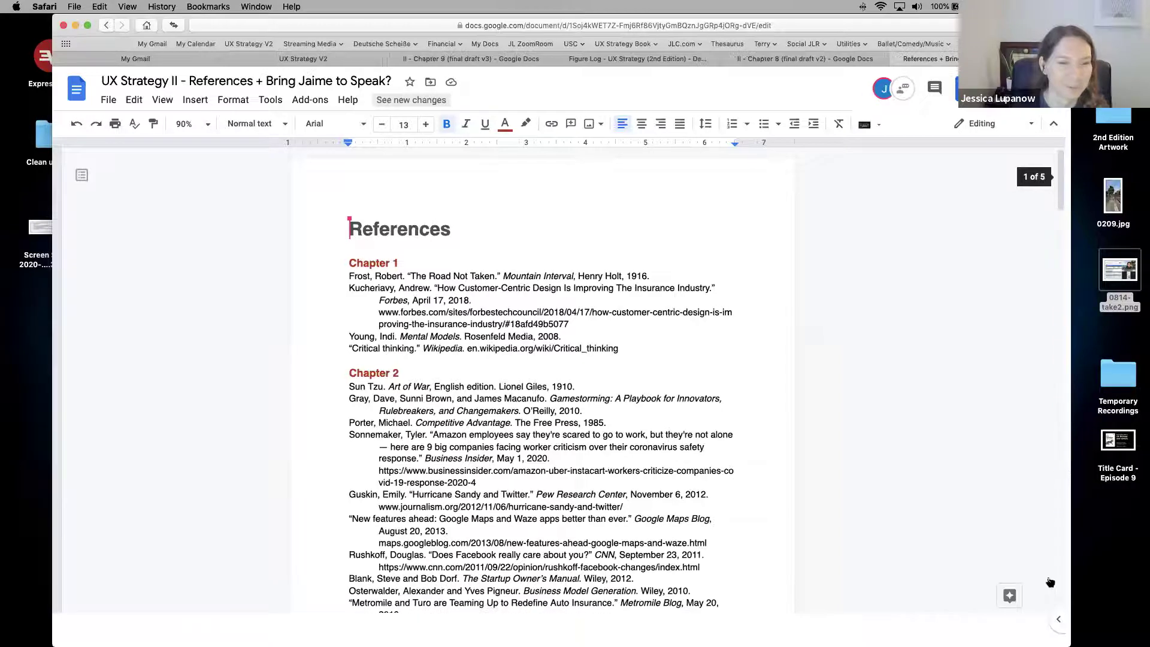
Step: Delete "or email:" and the e-mail address after the hirejaime link in the speaking invitation, ending the sentence with a colon
scroll(1059, 372, down, 10)
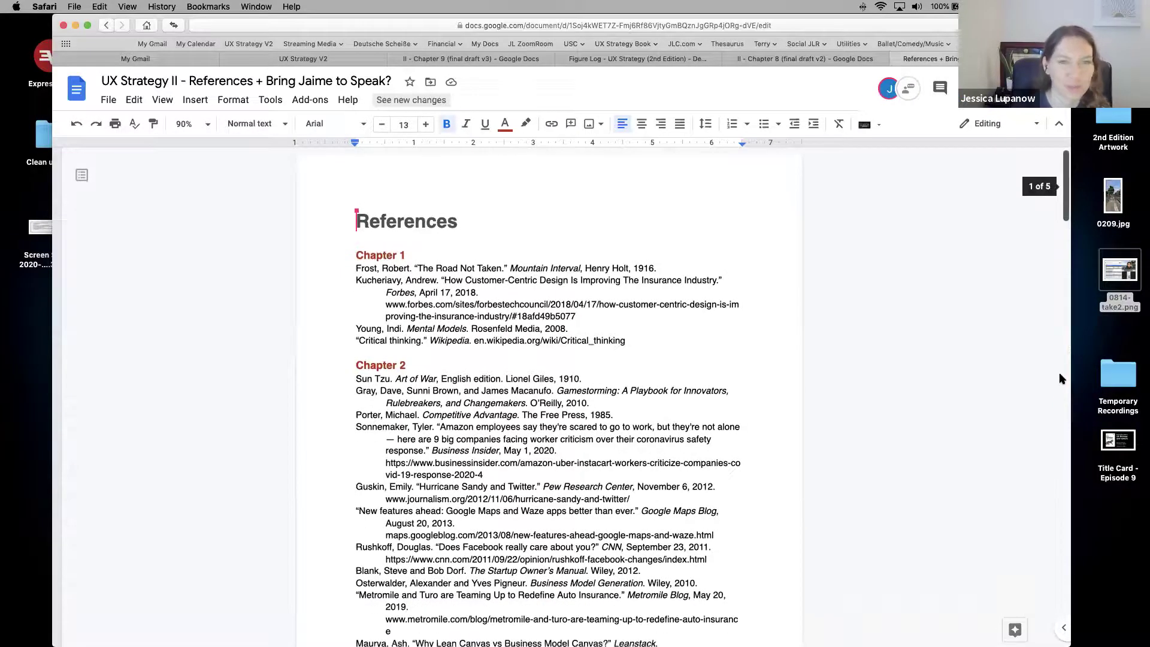
scroll(1063, 413, down, 20)
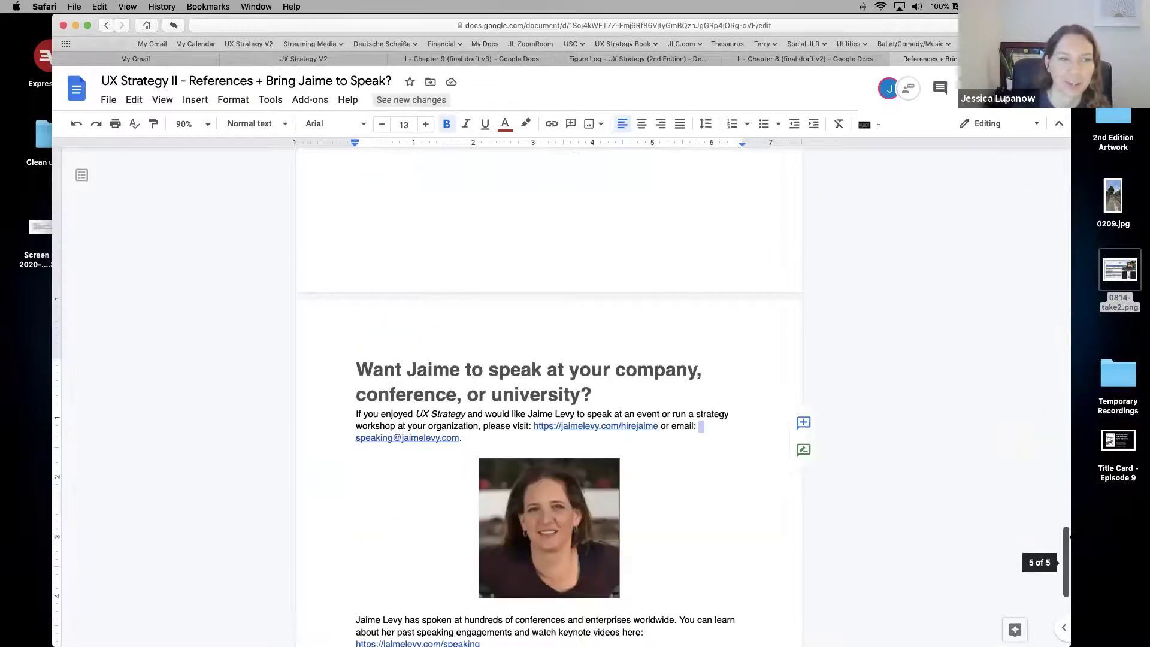
scroll(1065, 561, down, 5)
scroll(1066, 563, up, 2)
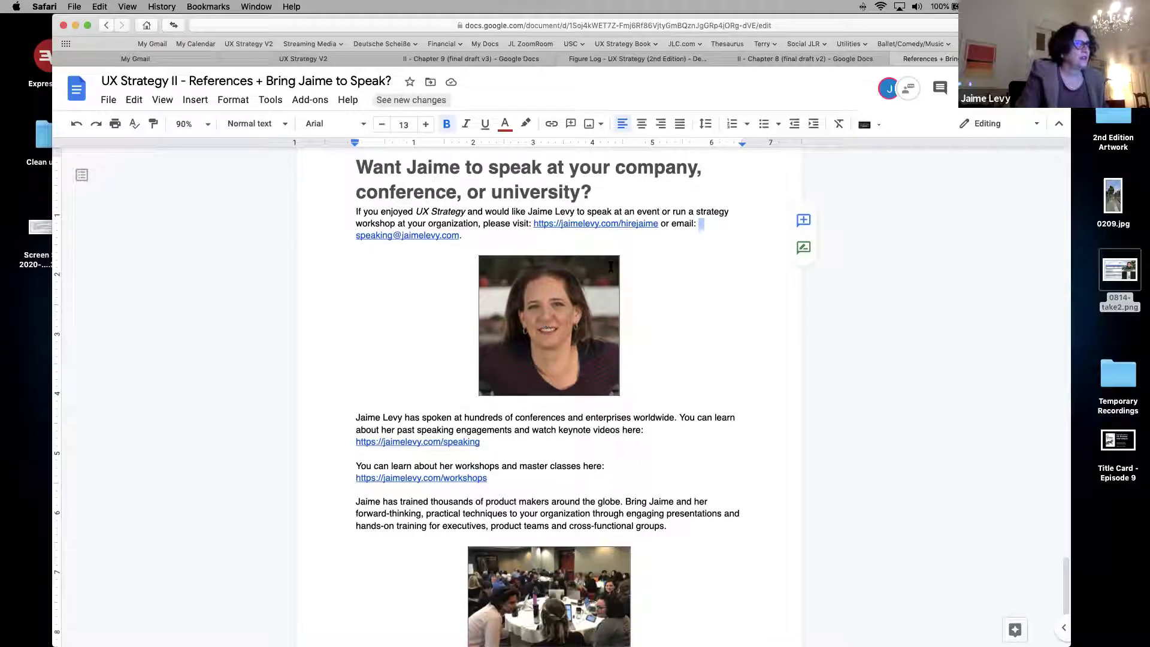
key(Down)
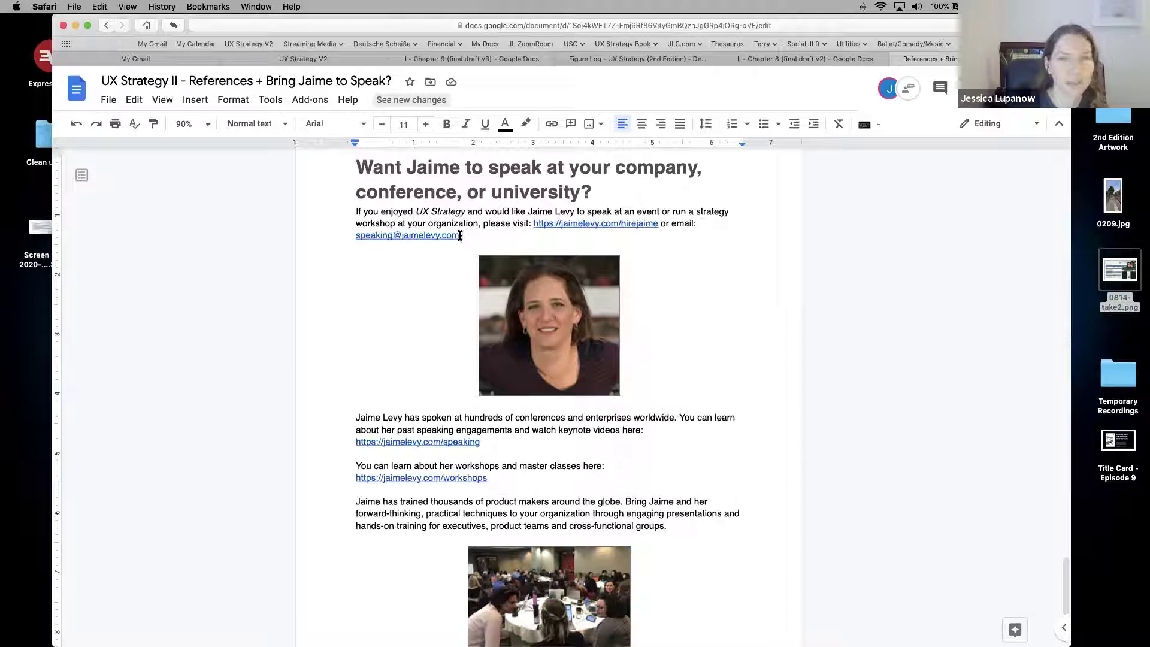
drag(460, 235, 664, 225)
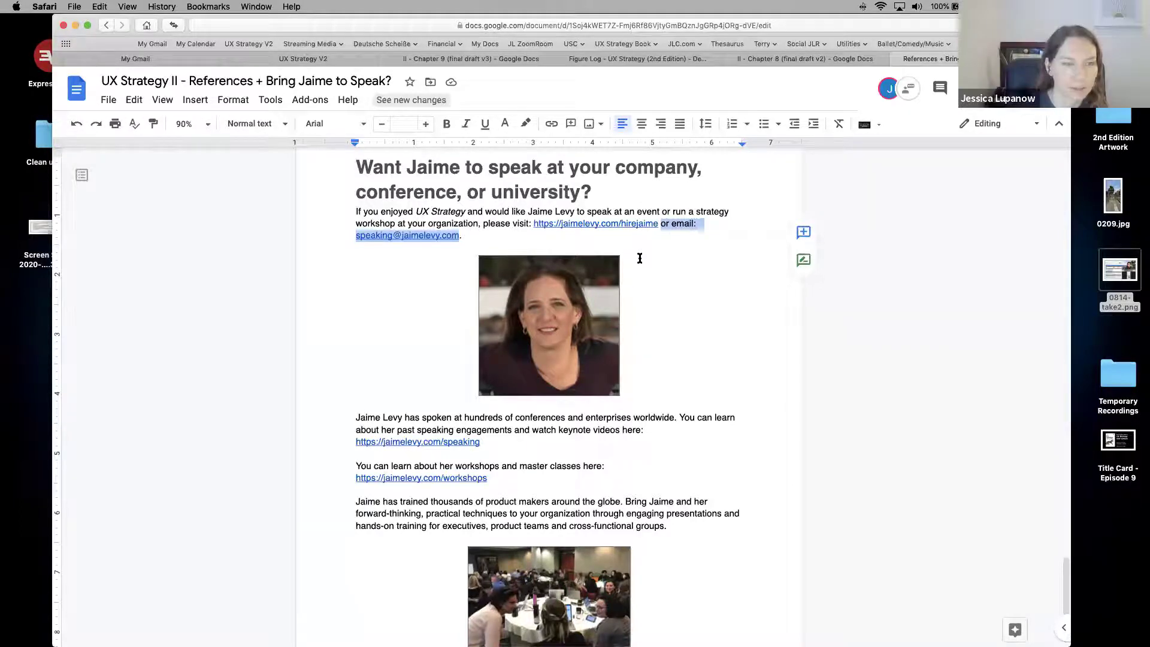
key(BackSpace)
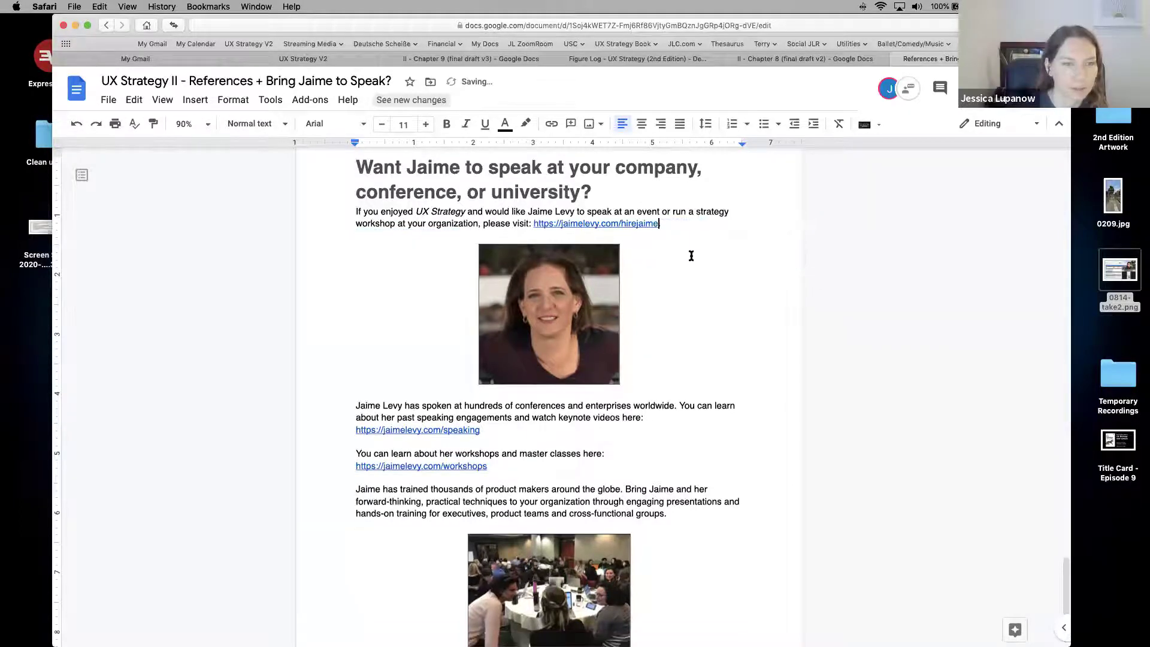
click(668, 223)
key(BackSpace)
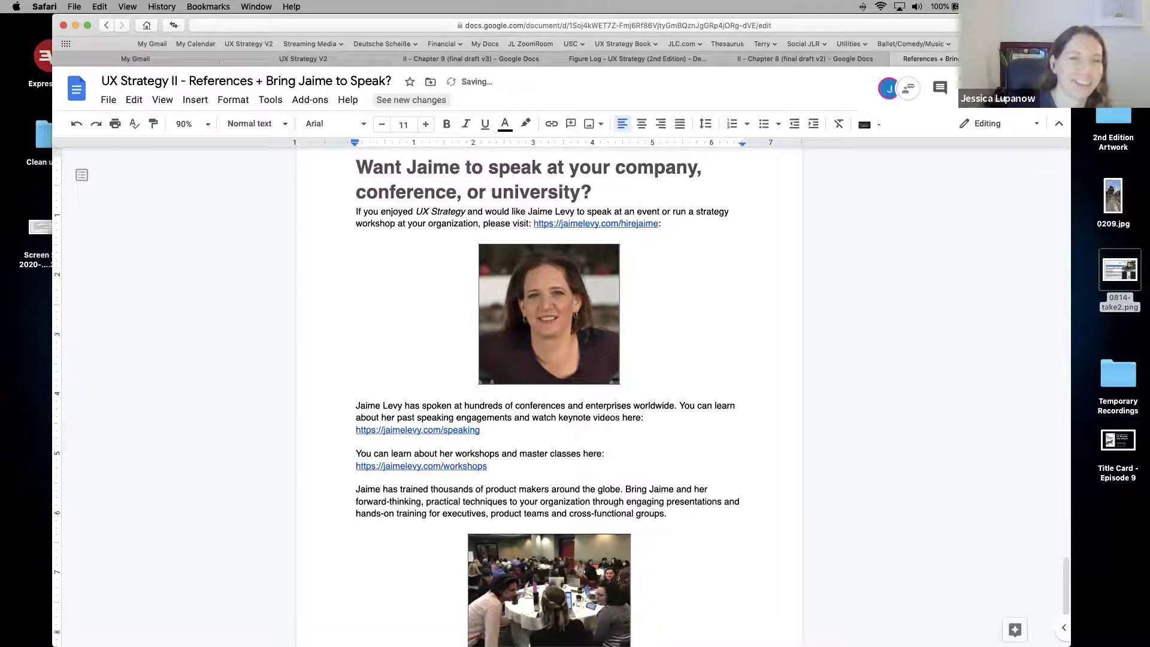
Step: Open the hirejaime link from the invitation, examine the engagement request form's fields, and return to the document
click(616, 224)
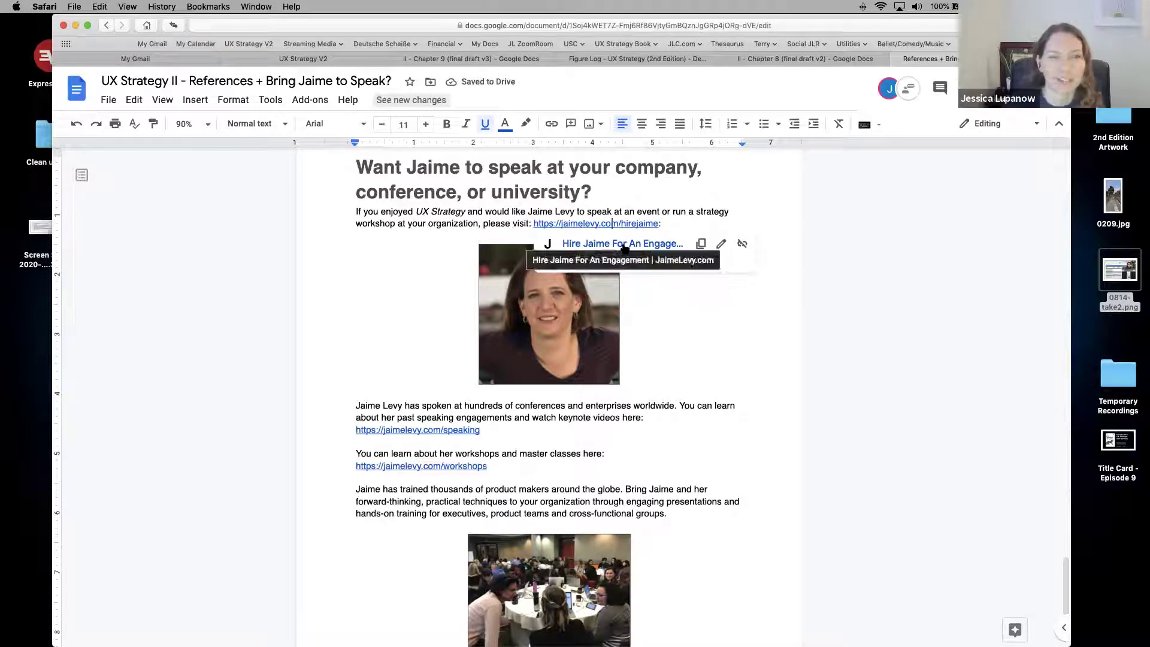
click(624, 246)
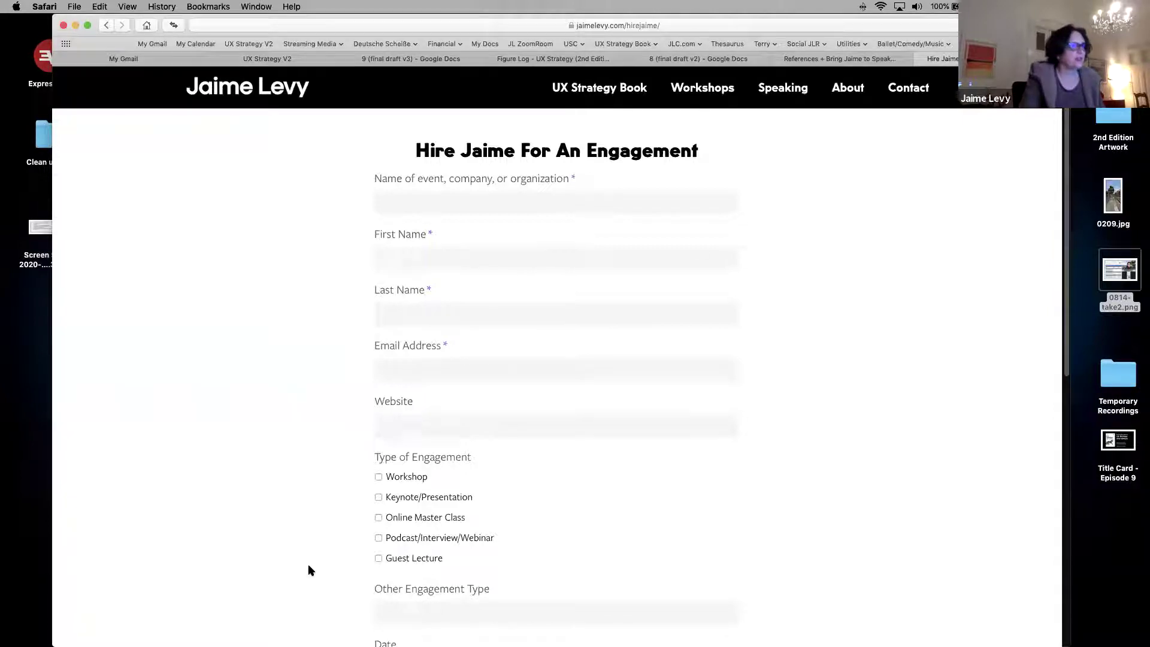
drag(1072, 265, 1067, 395)
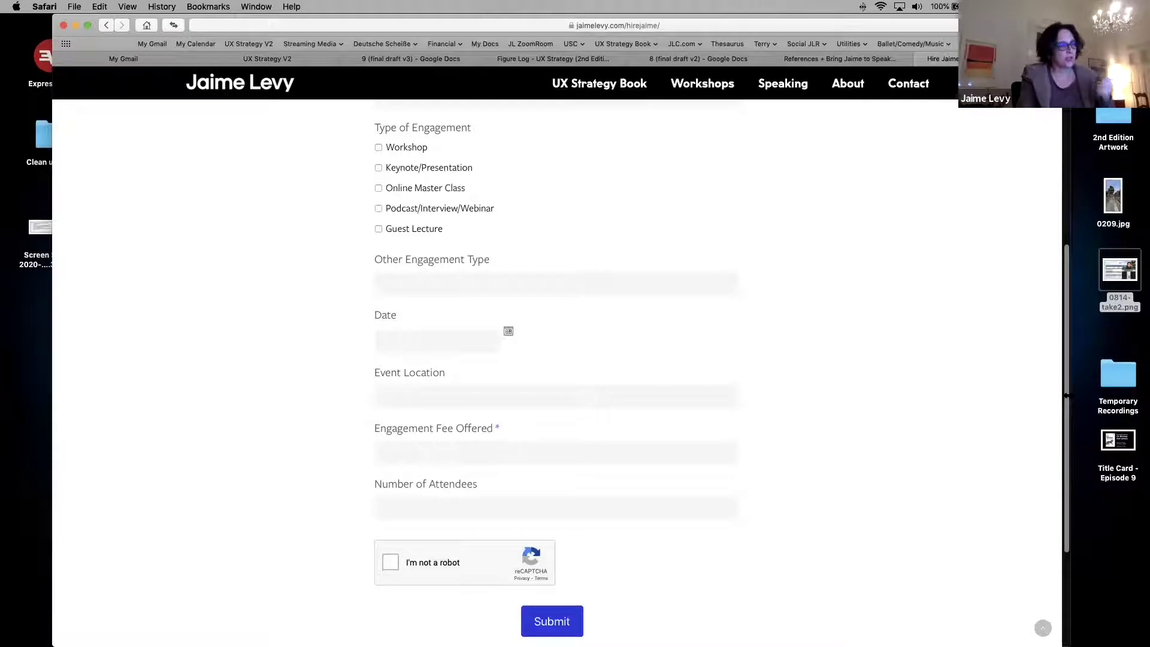
drag(1067, 395, 1068, 272)
scroll(1006, 448, down, 5)
scroll(996, 180, up, 5)
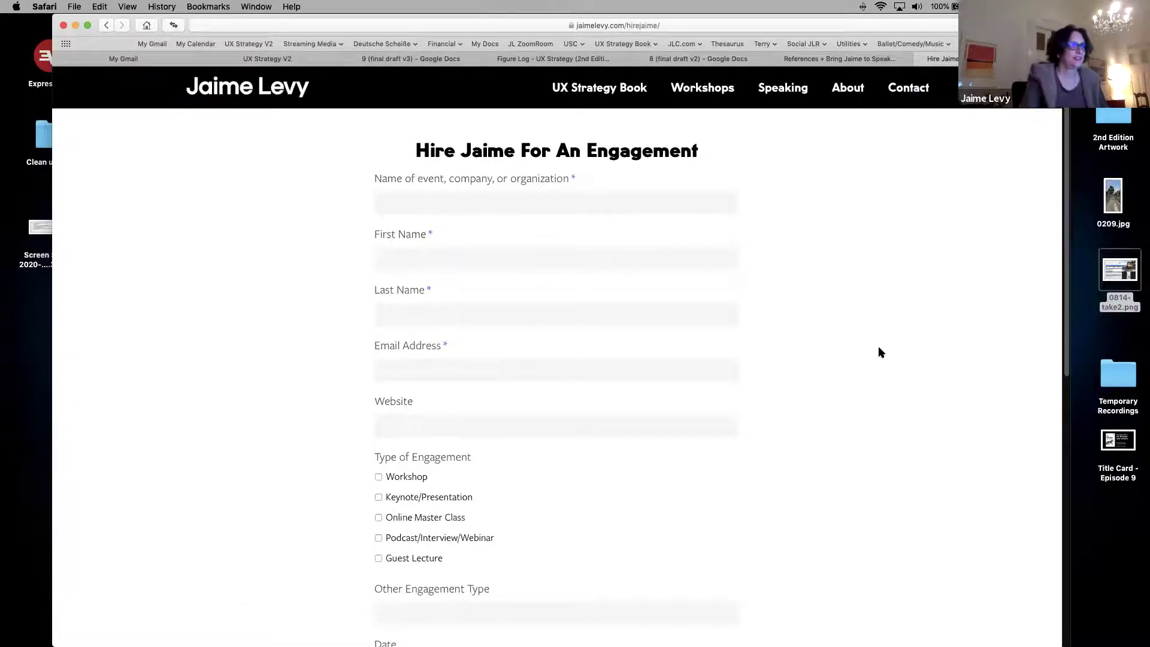
key(super+w)
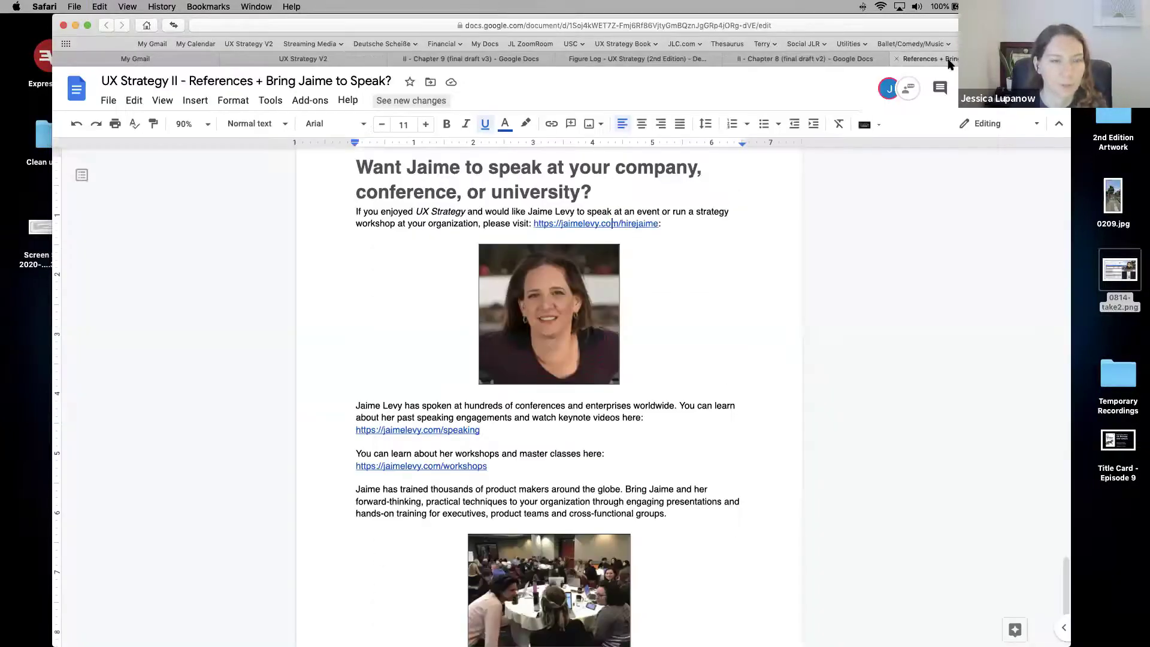
Step: Delete the colon after the hirejaime link in the speaking invitation's opening paragraph
click(636, 454)
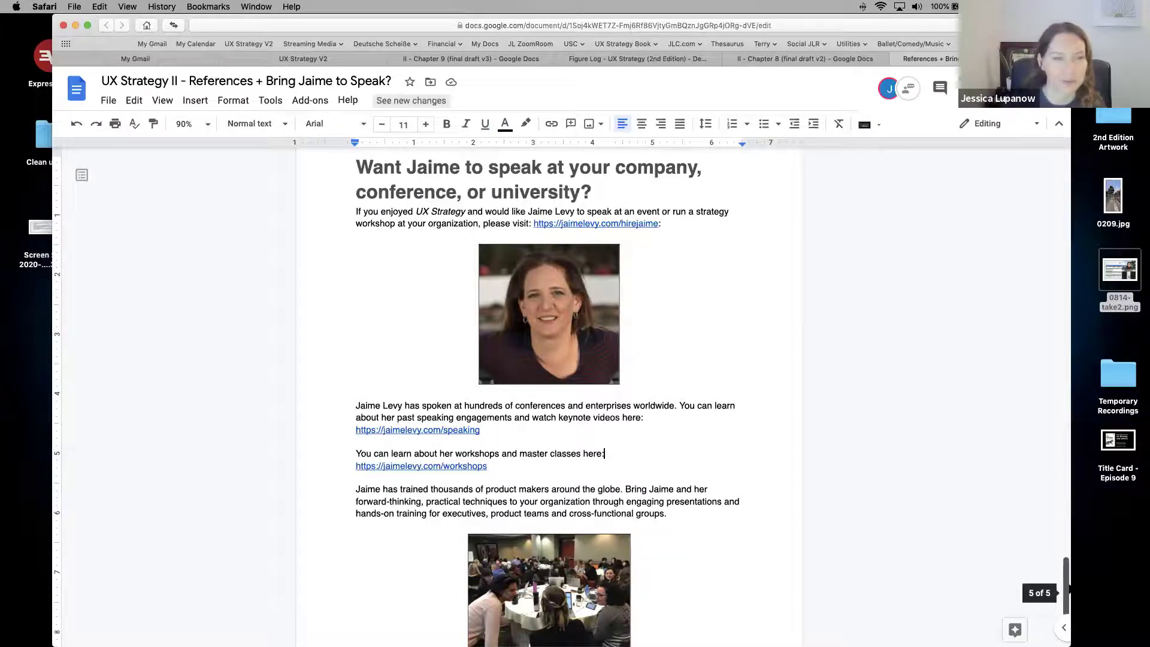
scroll(1060, 559, down, 4)
scroll(1060, 559, up, 5)
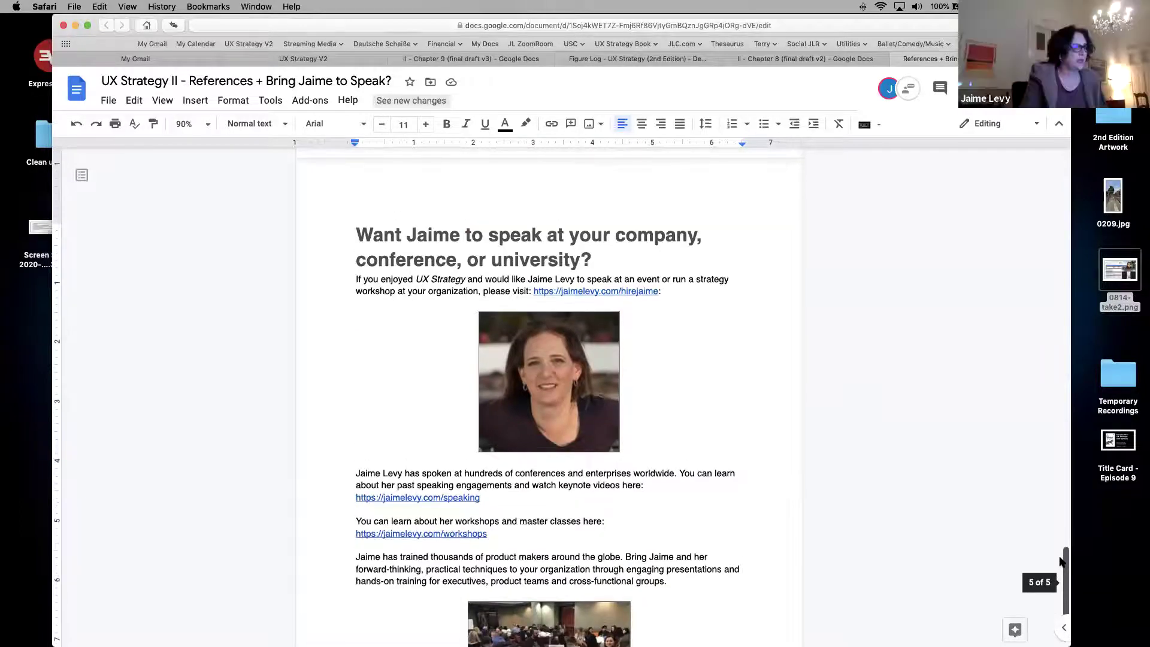
click(546, 545)
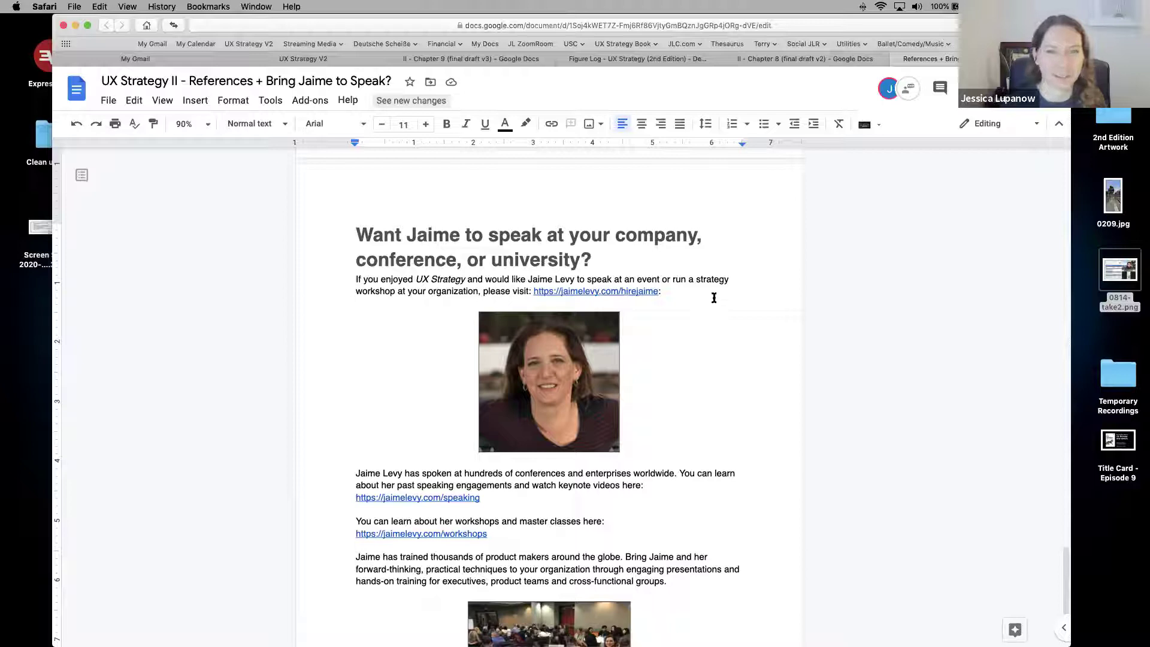
click(668, 290)
key(BackSpace)
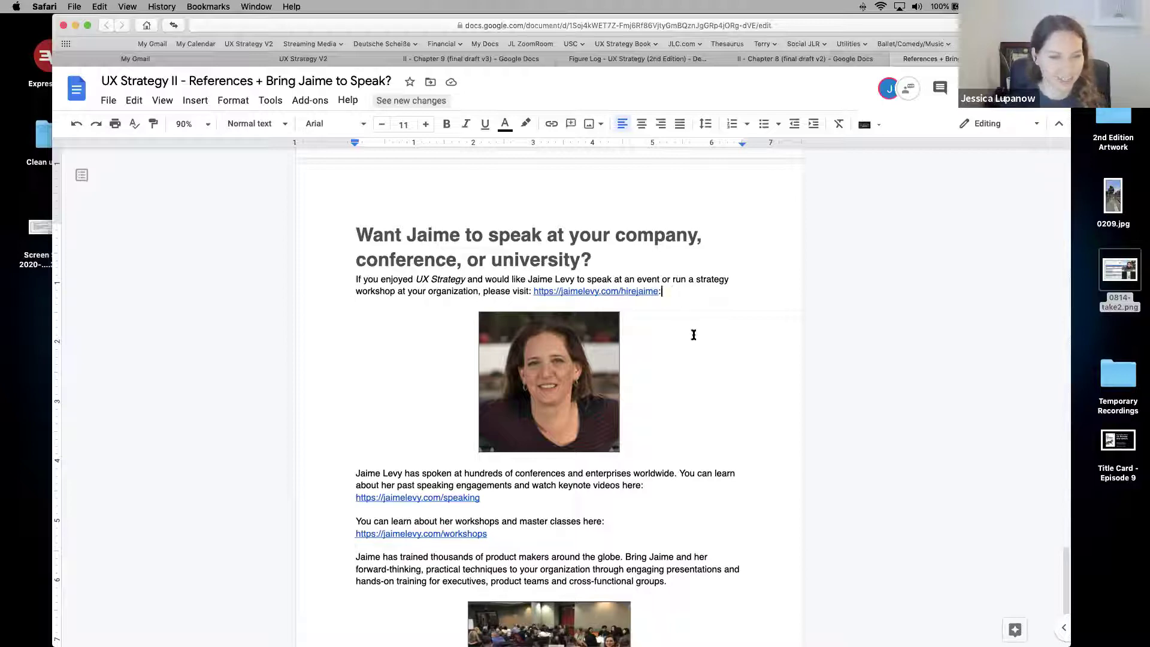
click(553, 438)
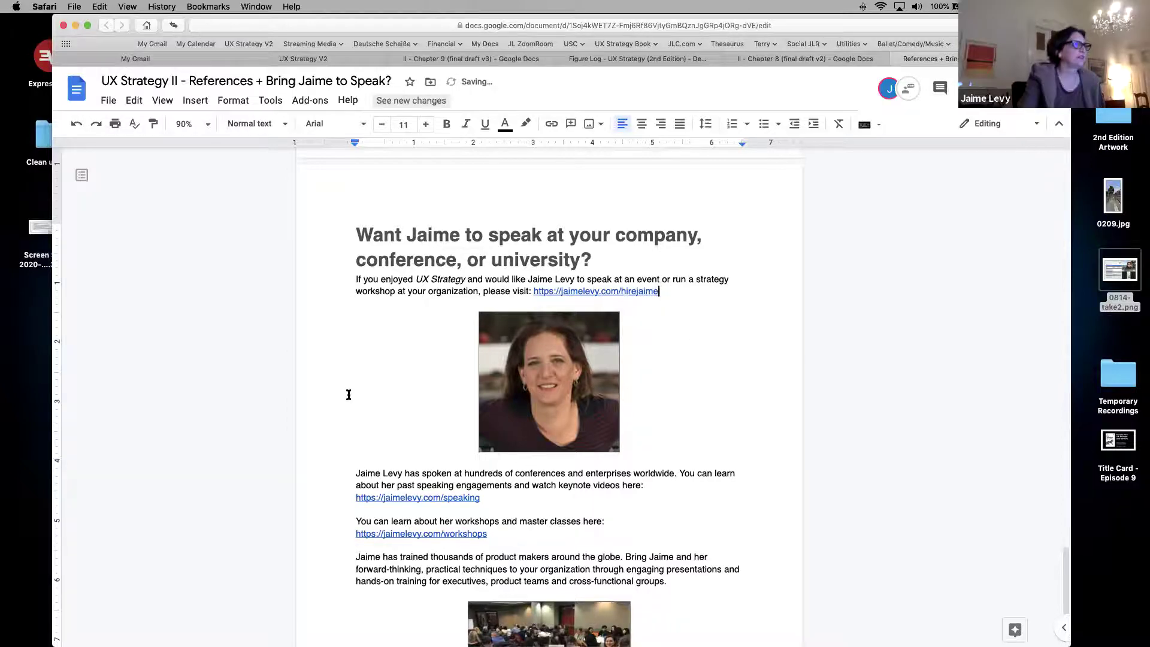
Step: Switch to the Figure Log and fill the 11-2 row with the olive green theme color
click(627, 59)
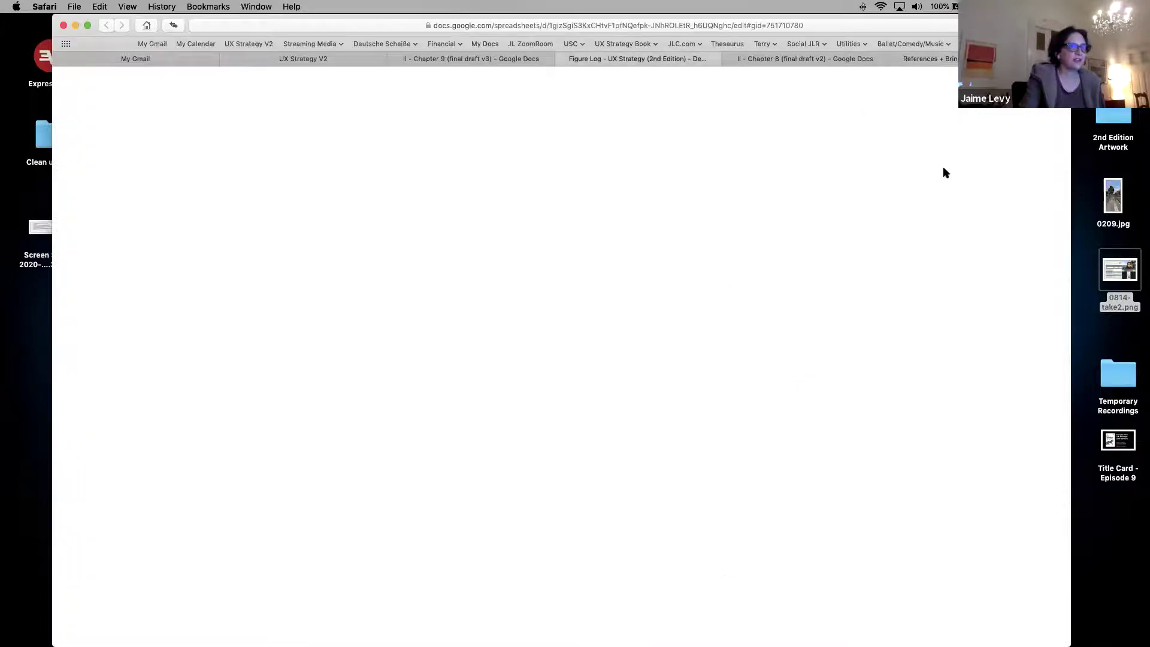
click(67, 307)
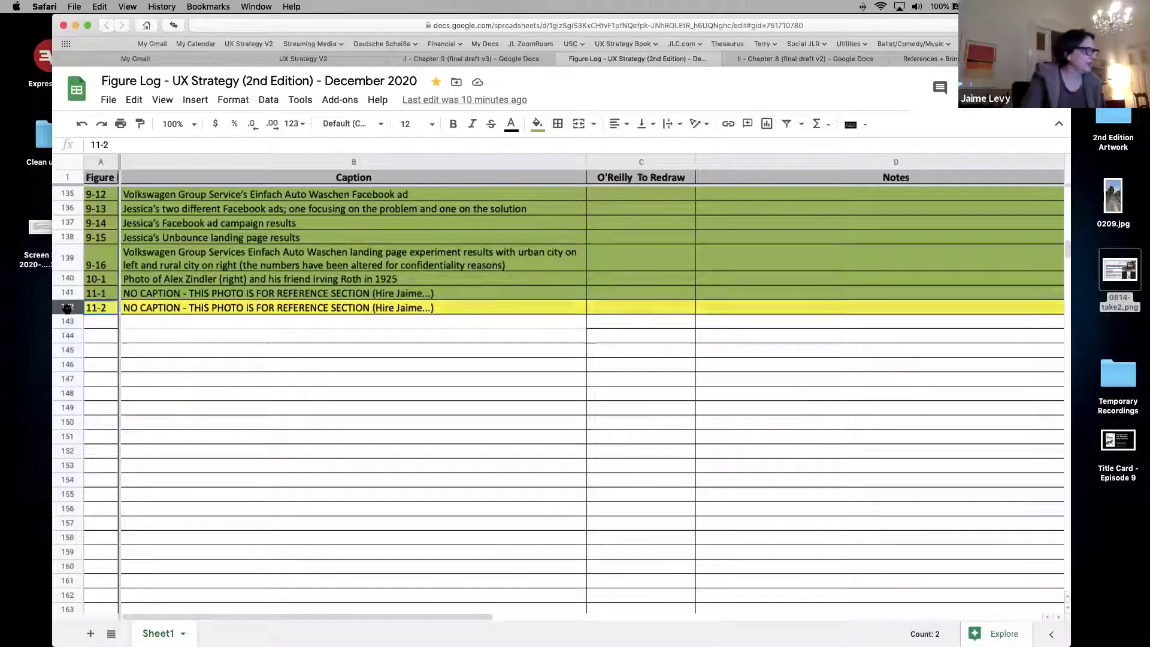
click(537, 123)
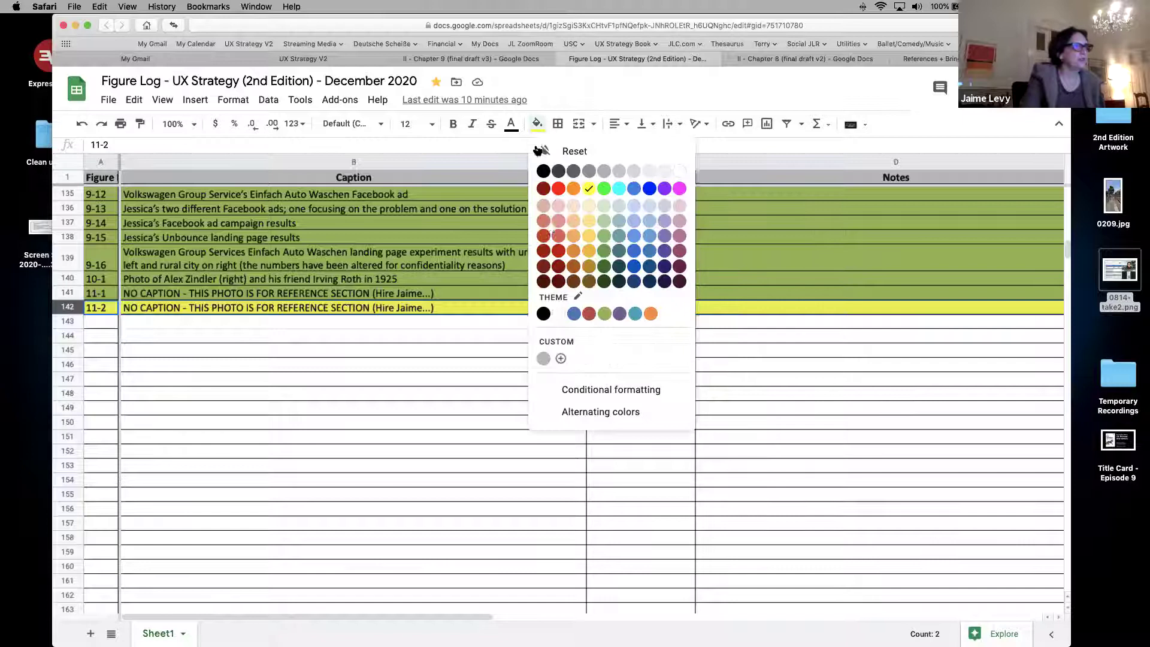
click(603, 188)
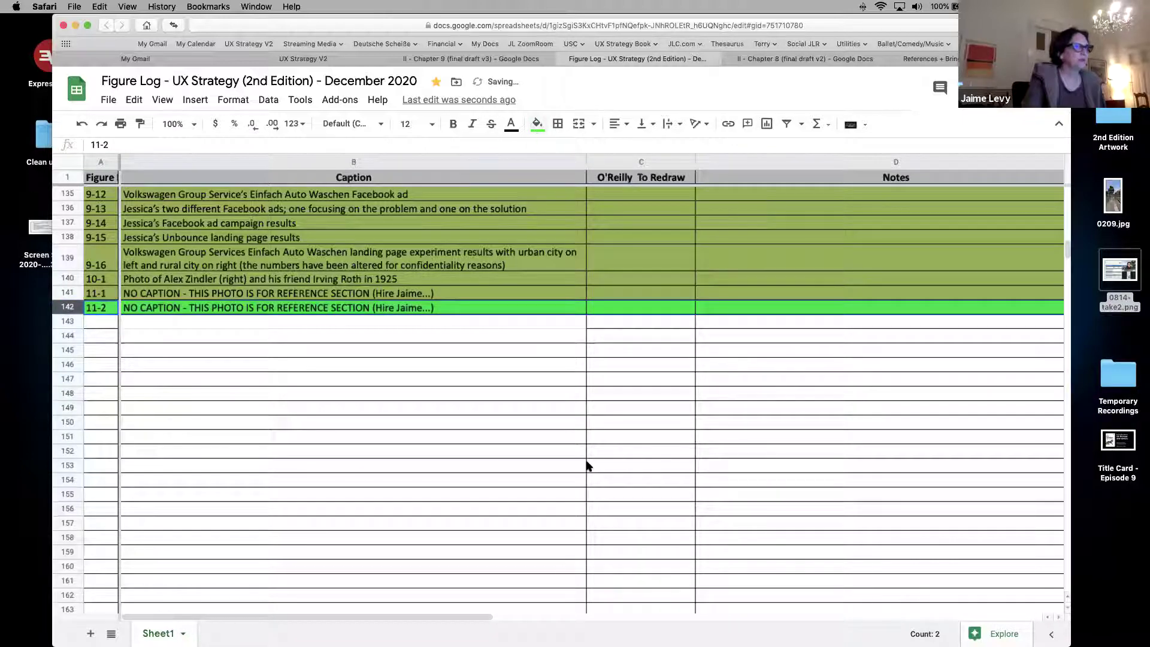
click(537, 123)
click(601, 312)
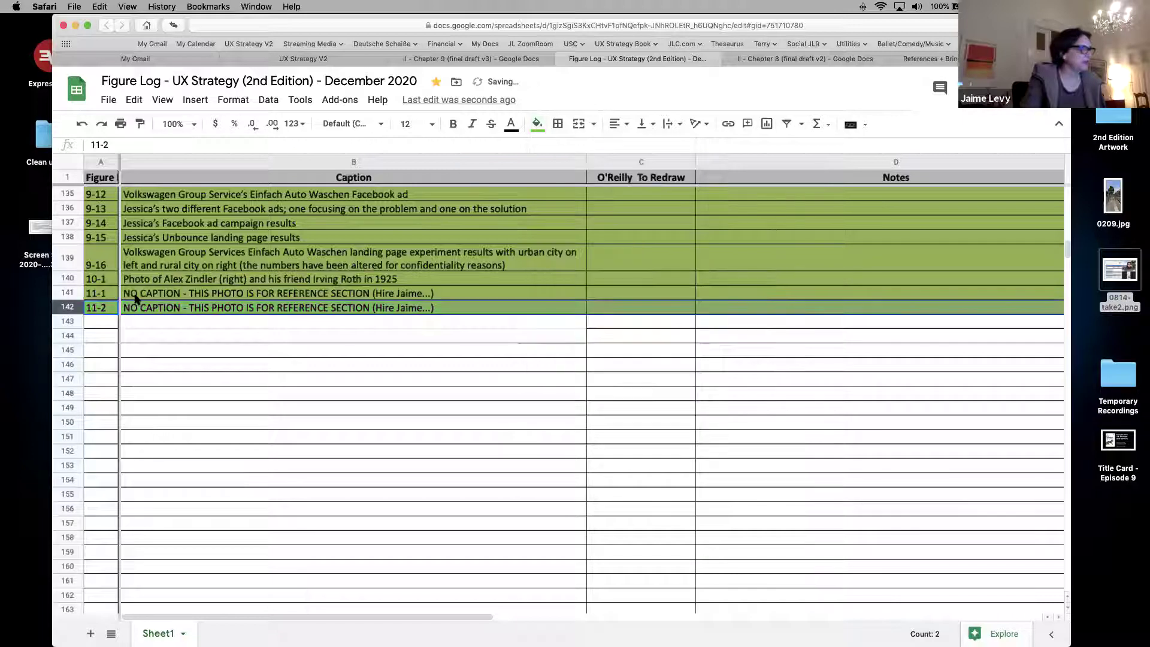
Step: Clear the caption text for figures 11-1 and 11-2 in the Figure Log
click(161, 292)
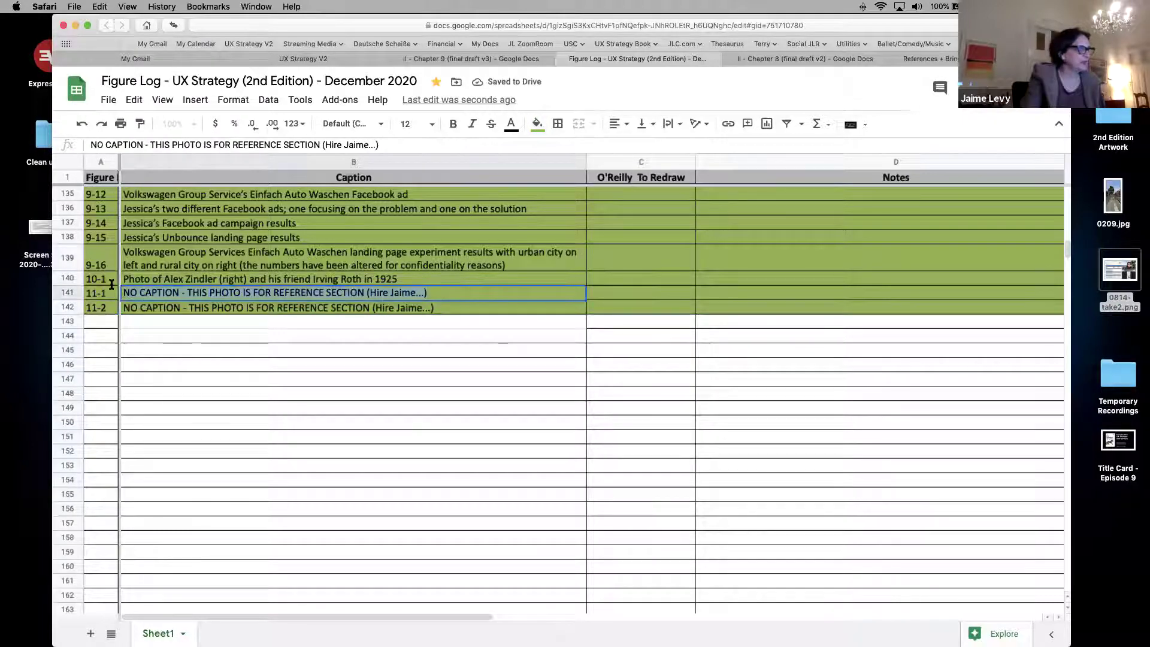
key(BackSpace)
click(183, 311)
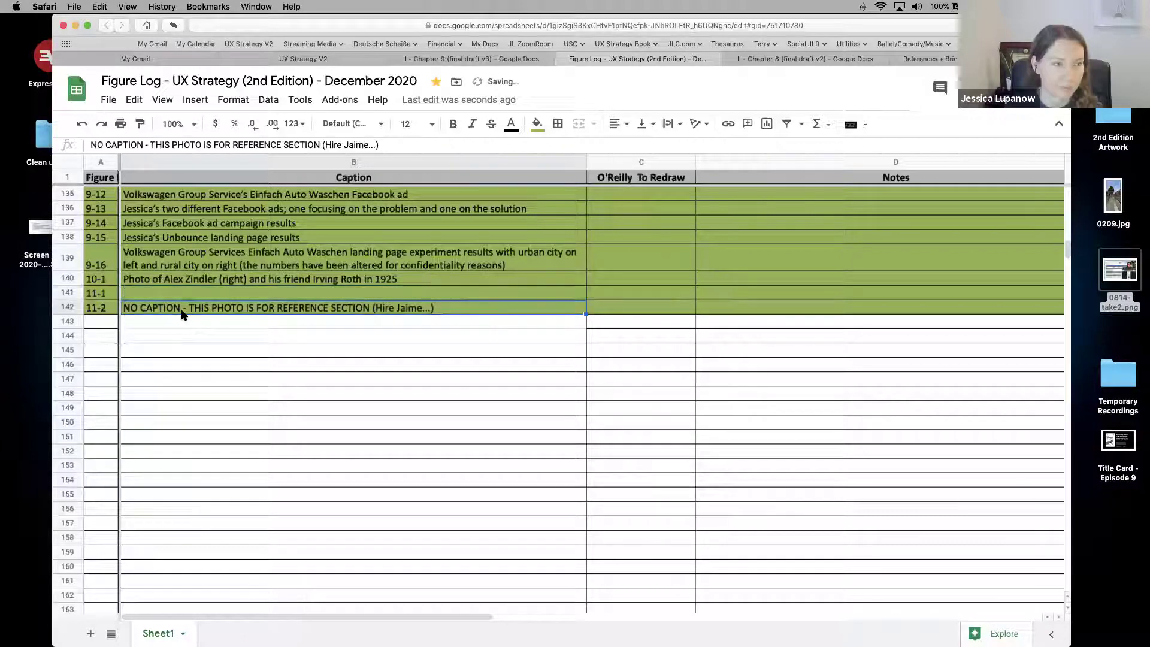
double_click(183, 310)
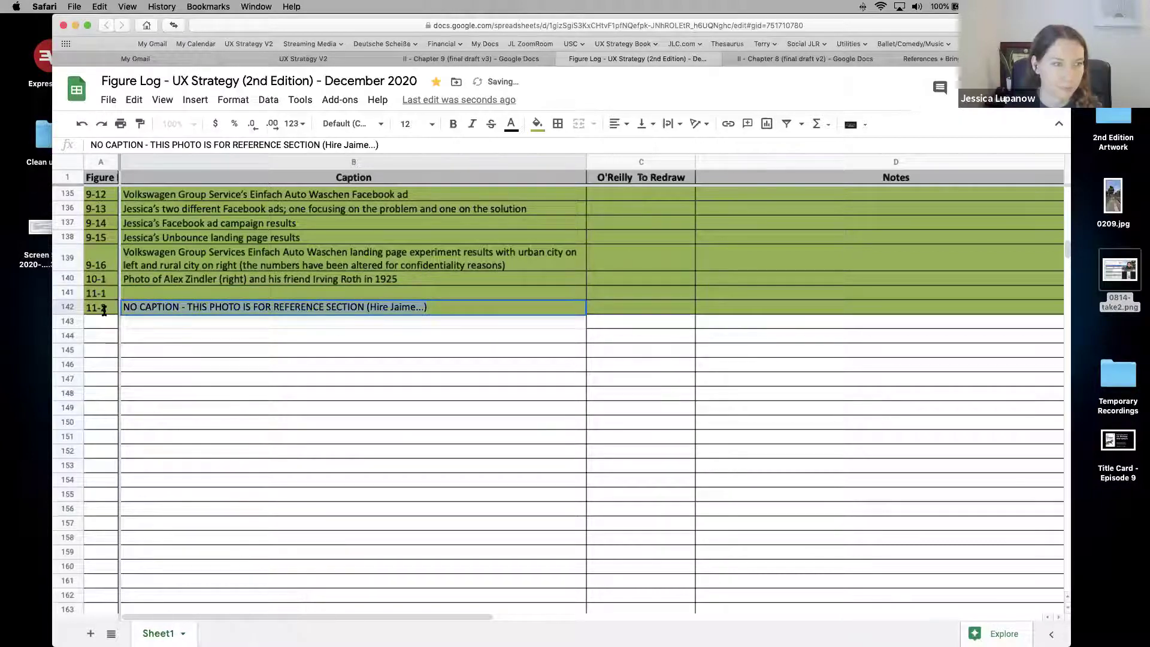
key(BackSpace)
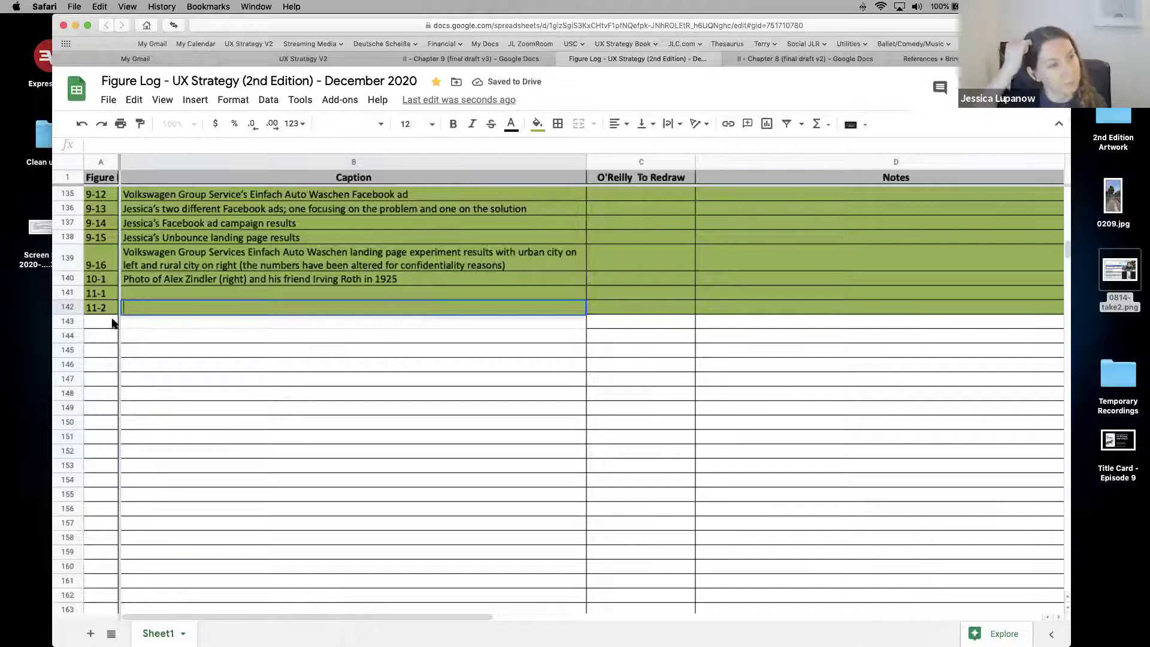
Step: Check the reference-section image file names in the 2nd Edition Artwork folder, and review the Figure Log's rows for outstanding figures
click(92, 296)
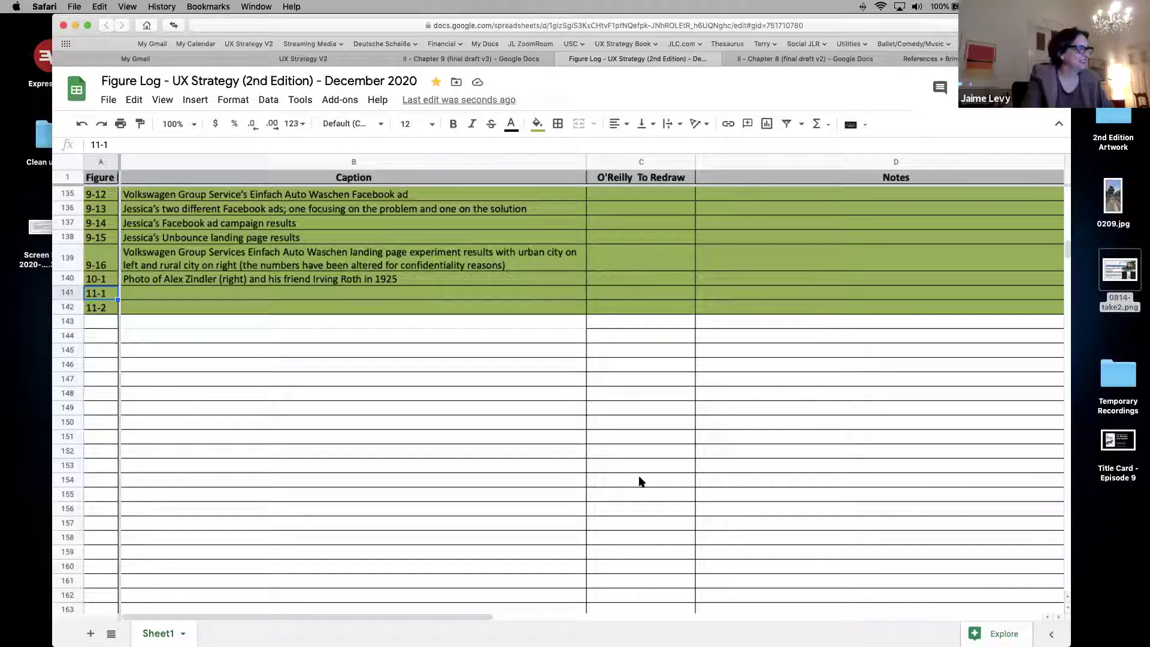
click(1115, 117)
double_click(1115, 117)
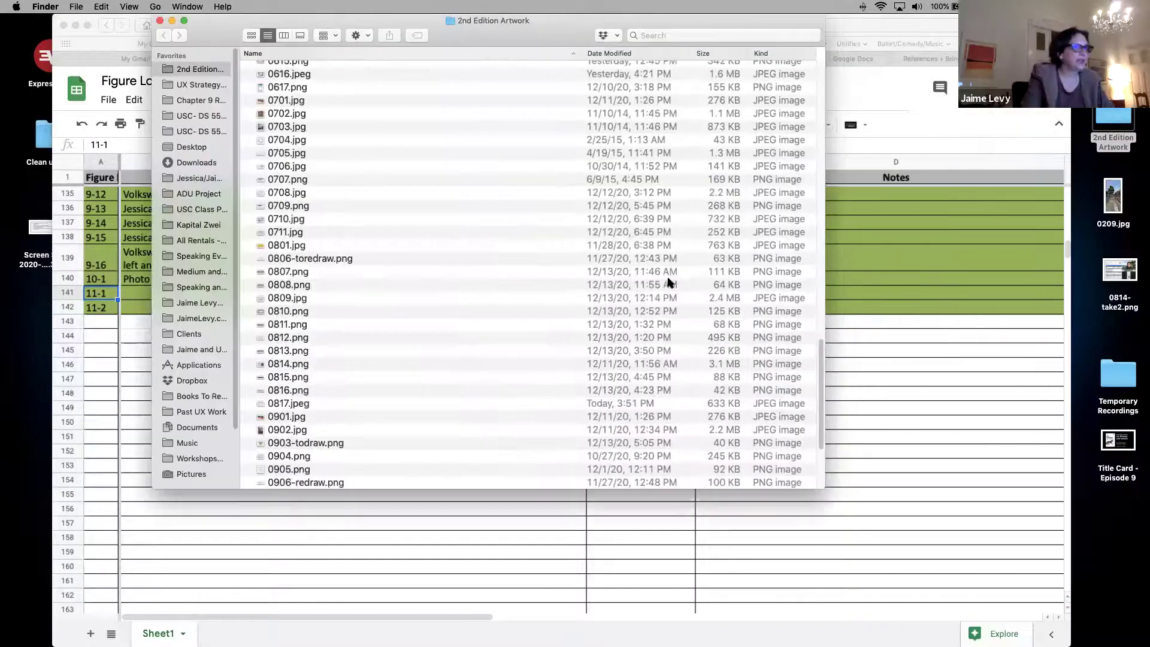
scroll(779, 455, down, 5)
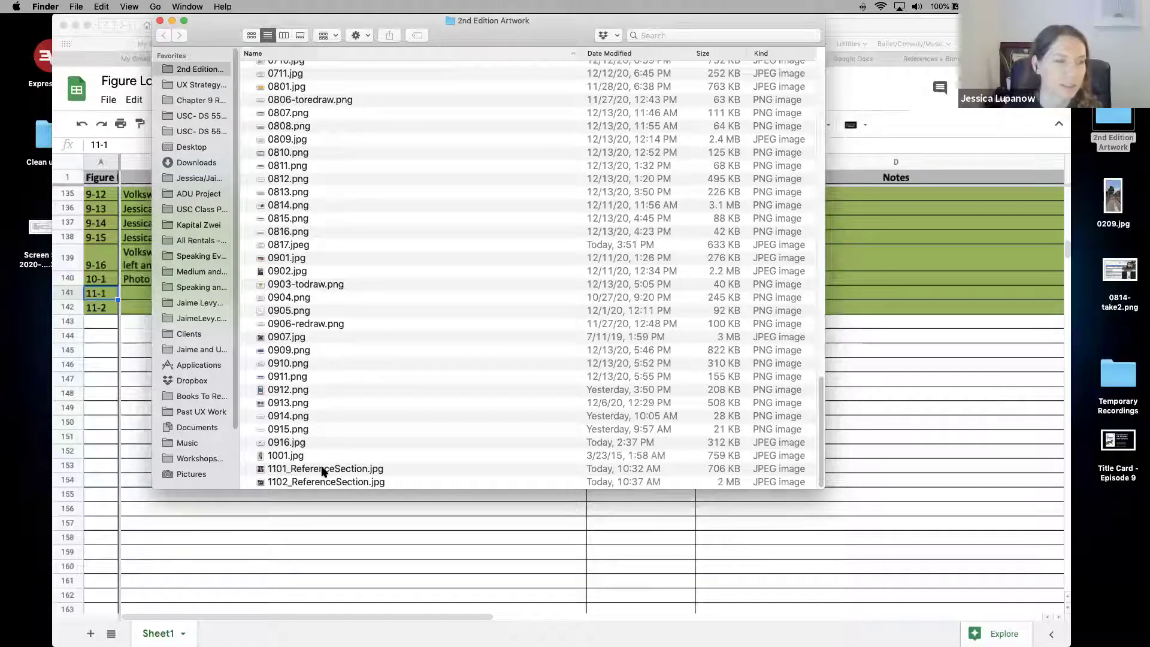
click(227, 518)
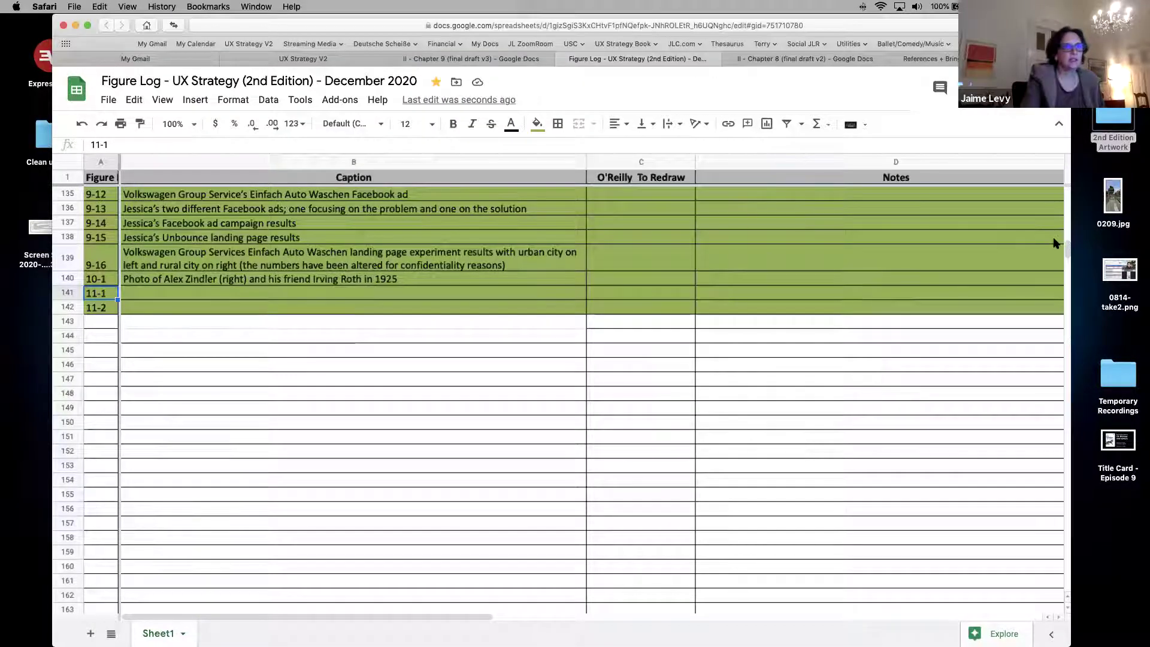
scroll(1057, 217, up, 2)
scroll(1057, 217, up, 20)
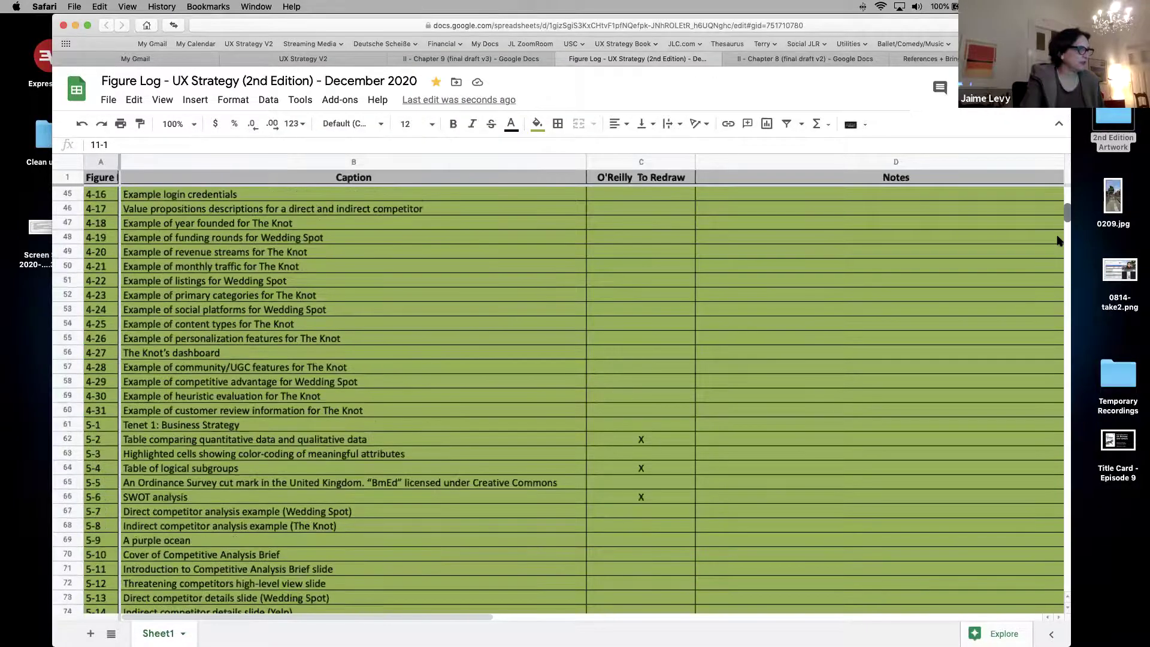
scroll(1055, 230, down, 20)
scroll(1055, 229, up, 20)
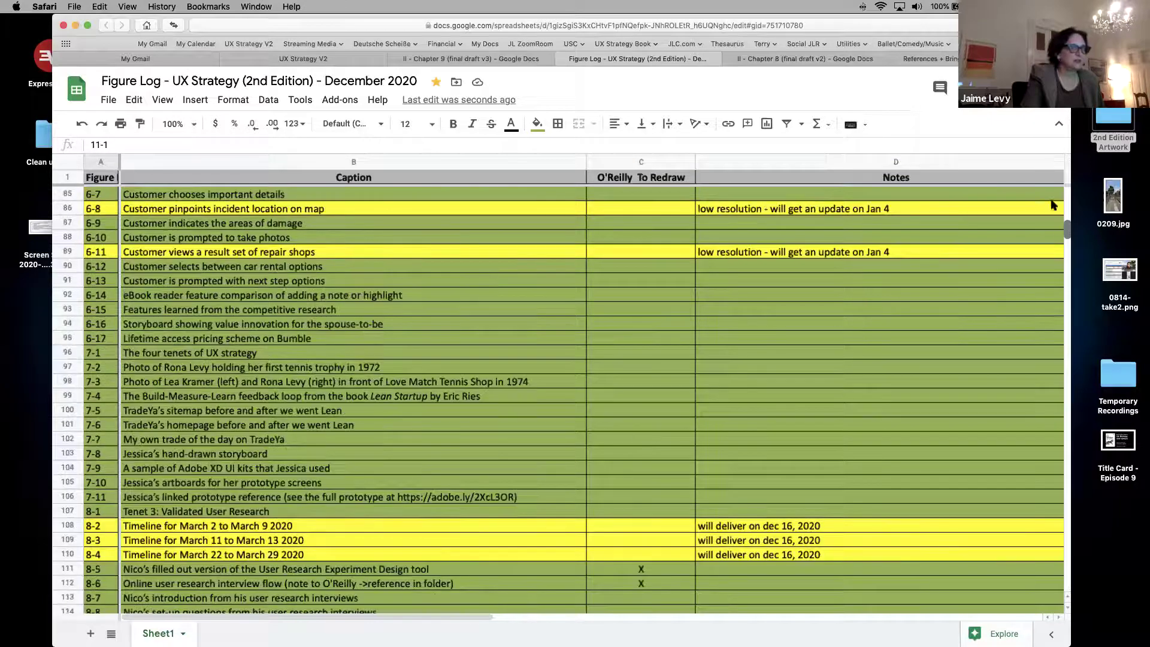
scroll(1057, 232, up, 4)
scroll(1060, 240, down, 20)
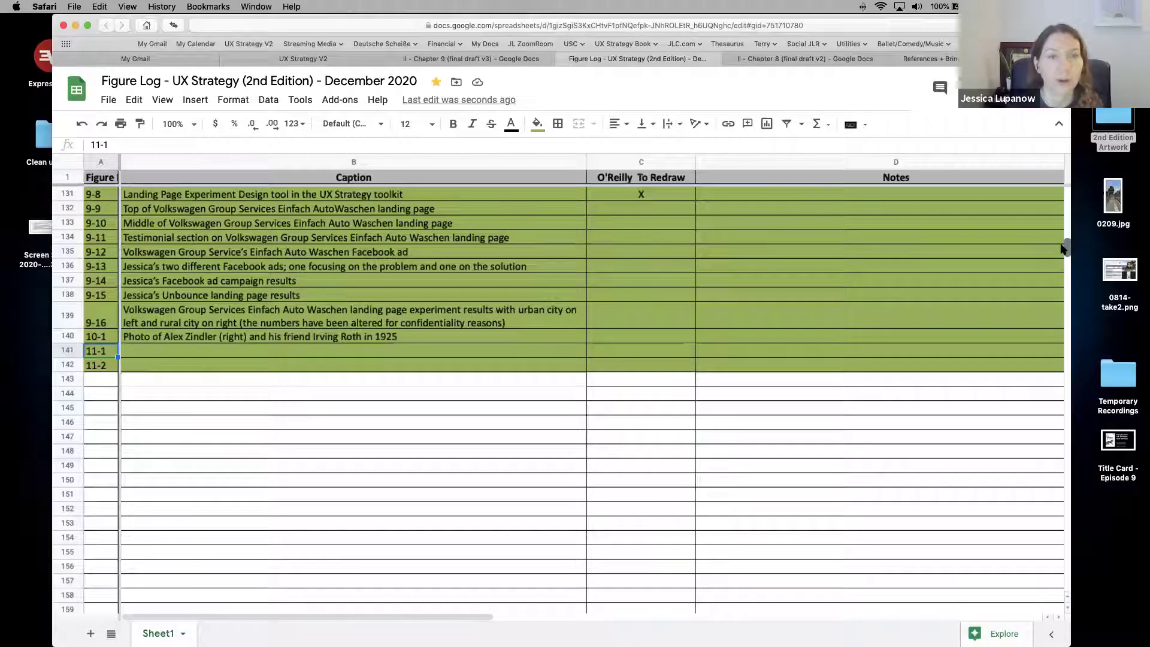
Step: Relabel figures 11-1 and 11-2 in the Figure Log as Ref-1 and Ref-2
double_click(99, 352)
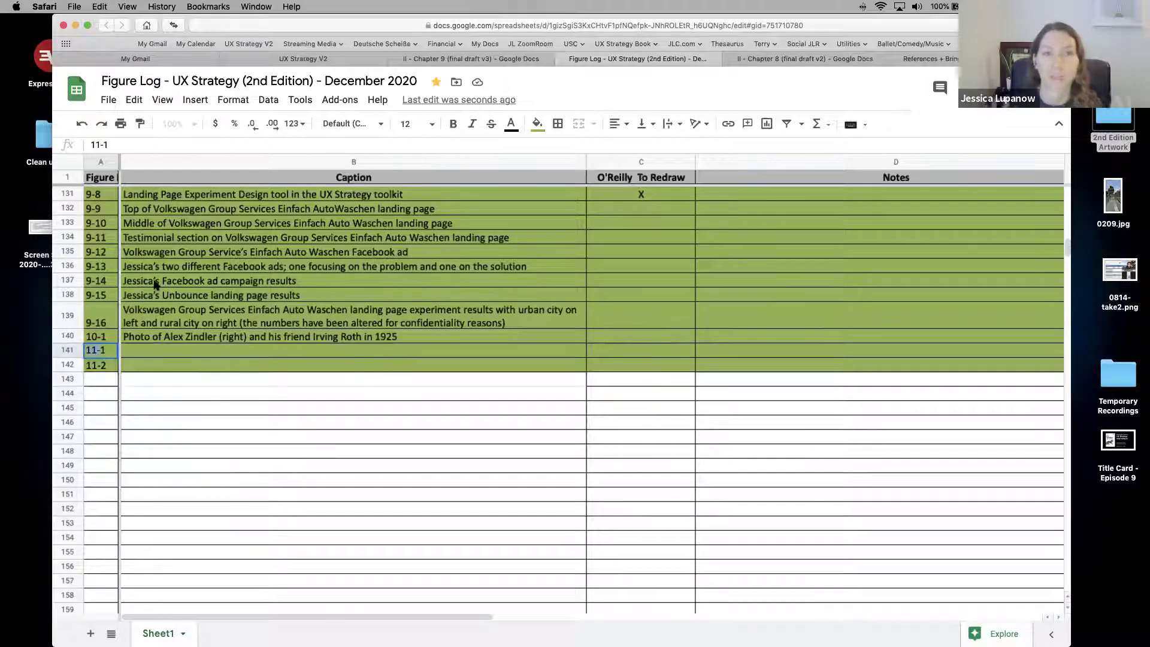
key(BackSpace)
key(BackSpace)
key(BackSpace)
text(Ref)
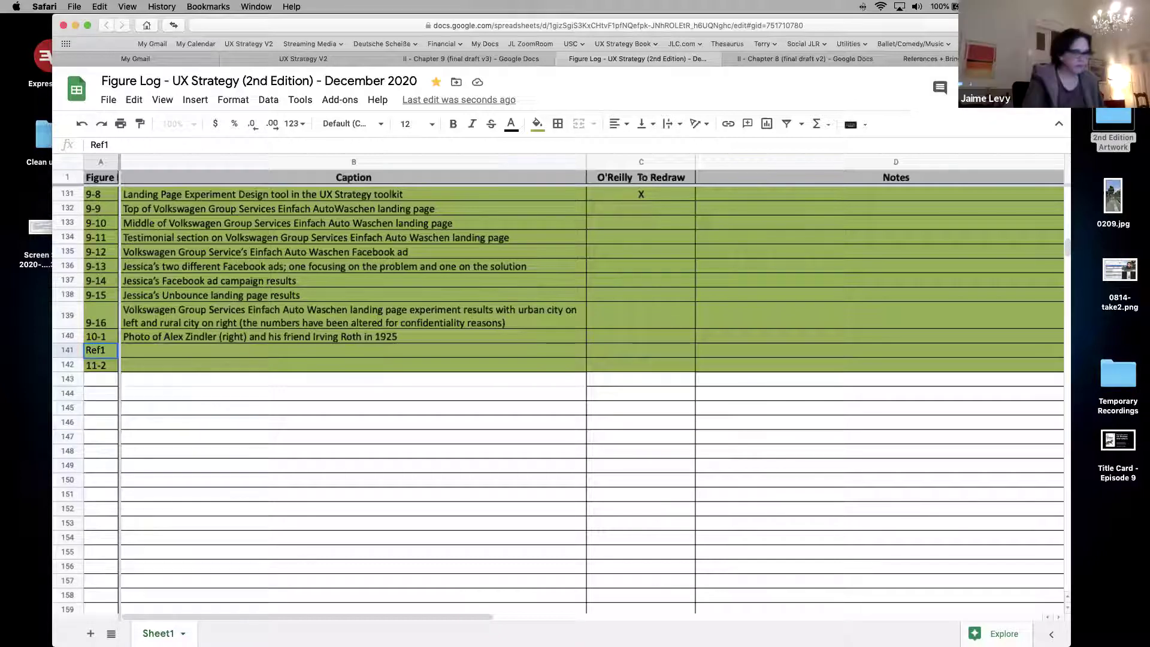
text(-)
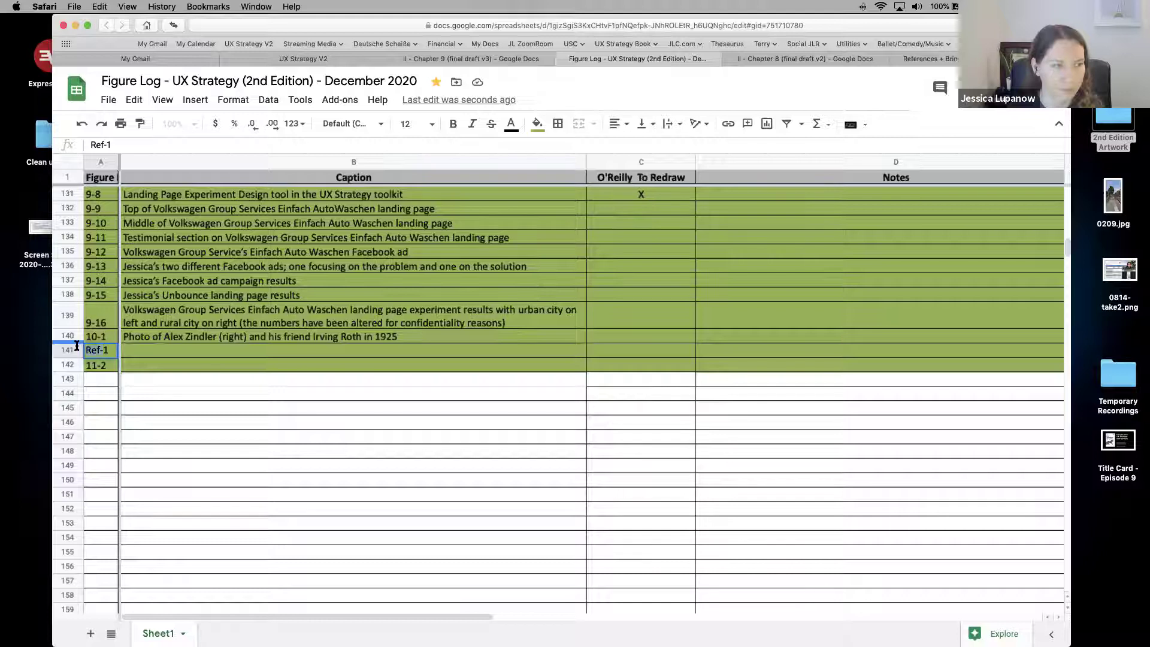
click(100, 365)
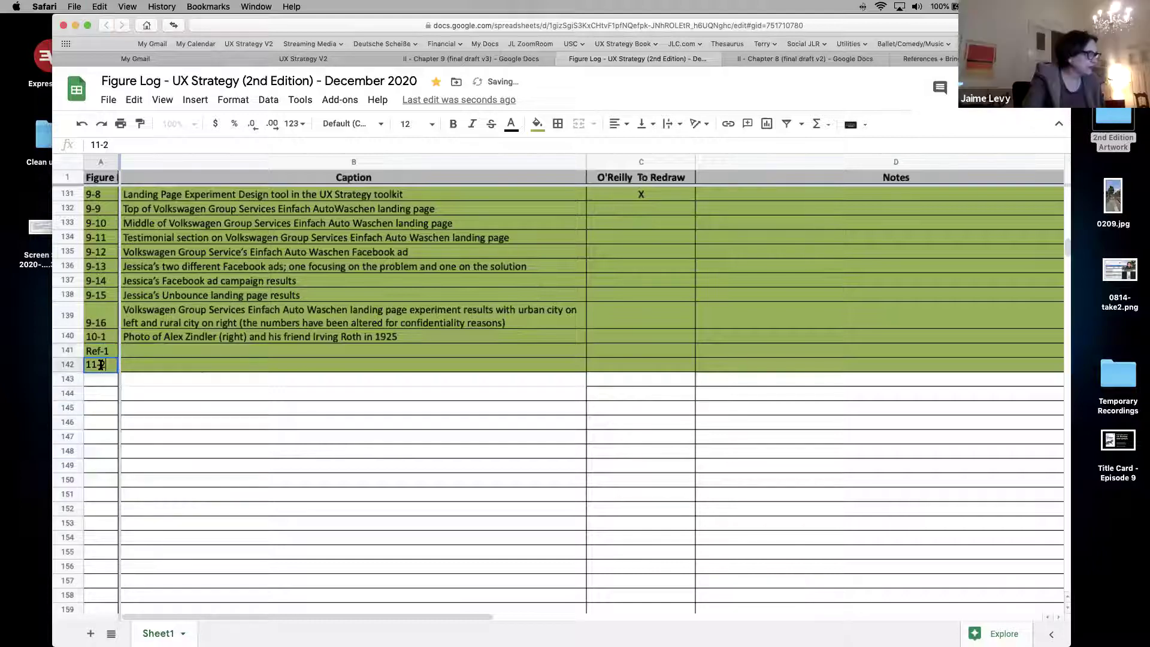
text(Ref-2)
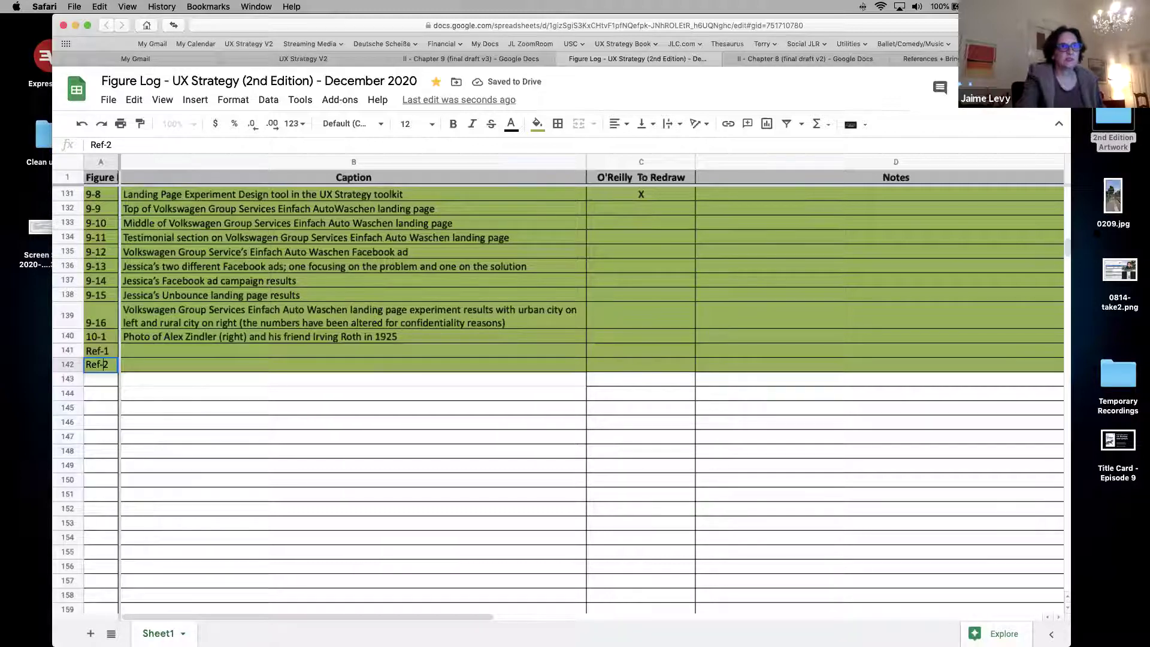
Step: Open the 2nd Edition Artwork folder and rename 1101_ReferenceSection.jpg as Ref-1.jpg
click(1113, 122)
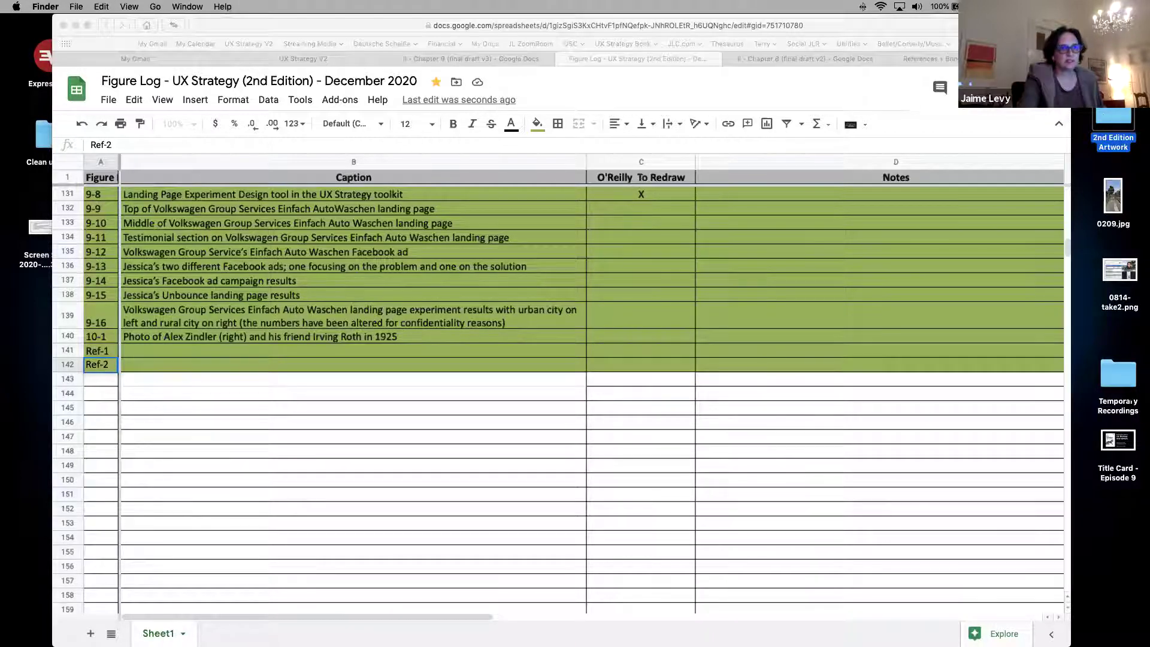
double_click(1125, 118)
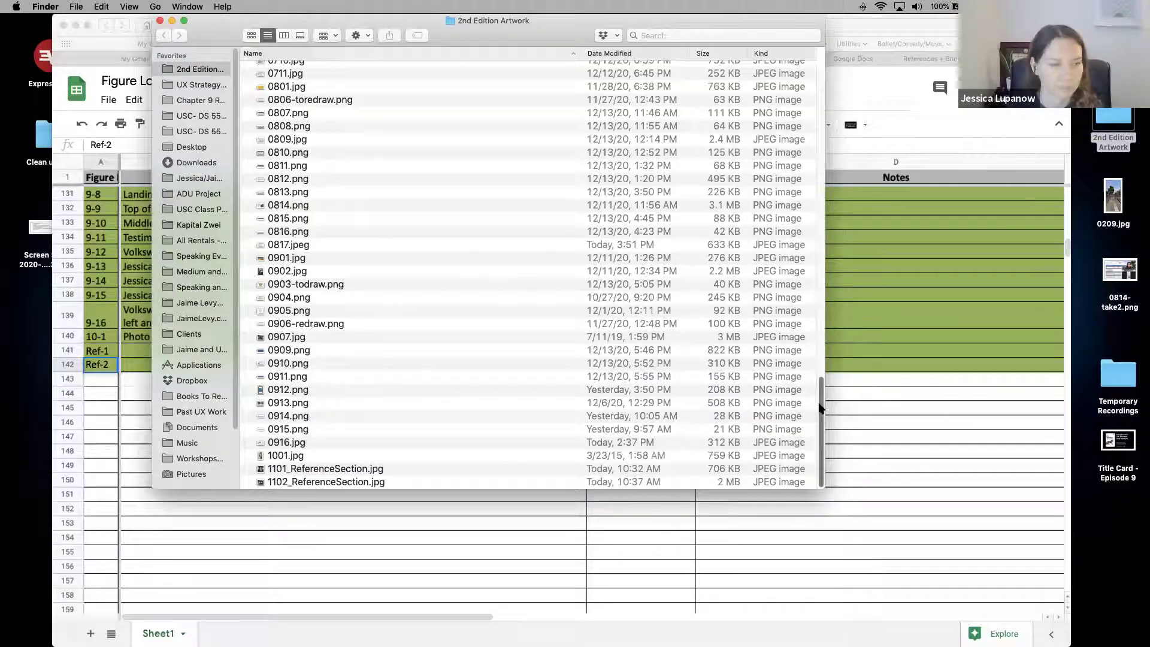
click(100, 353)
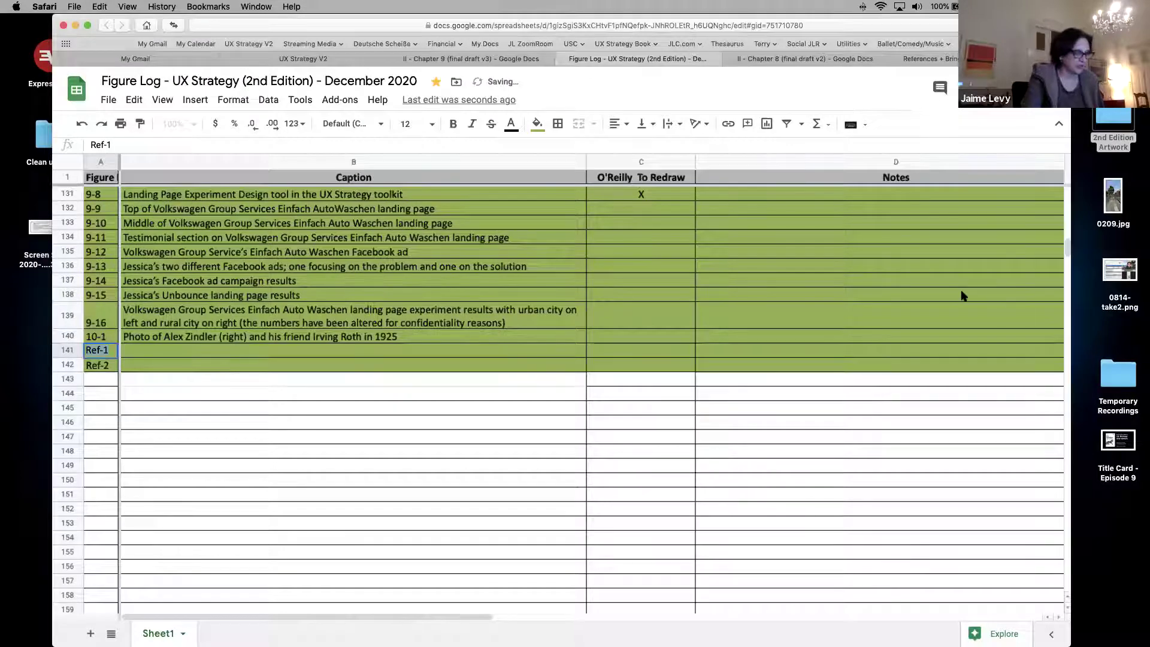
click(1111, 119)
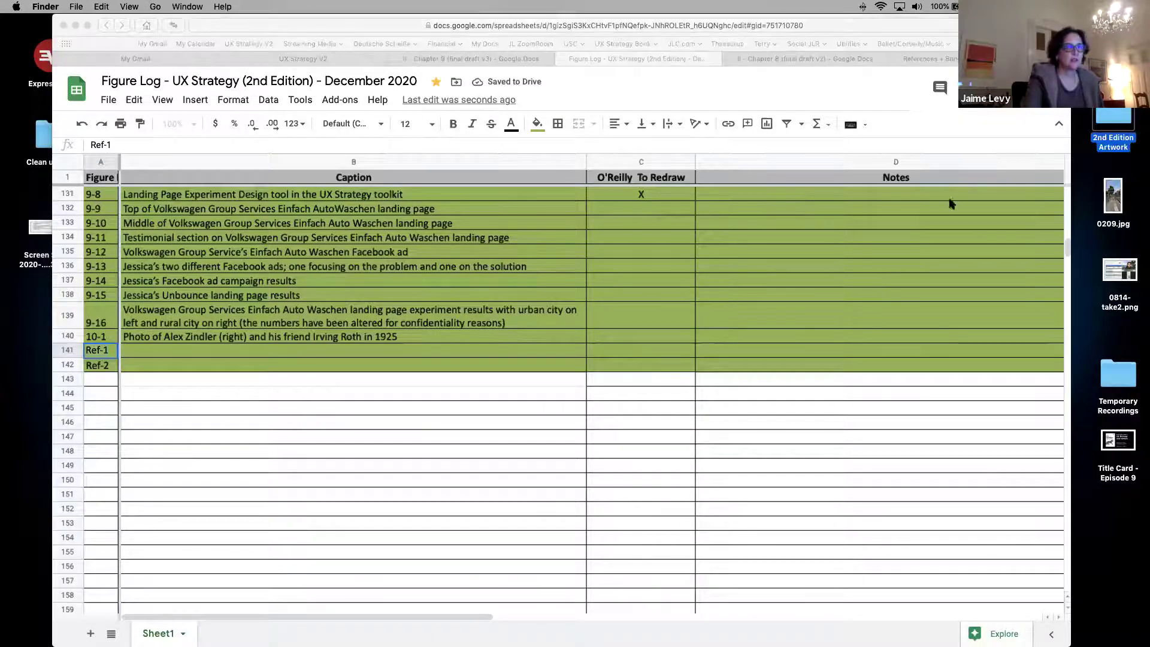
key(super+o)
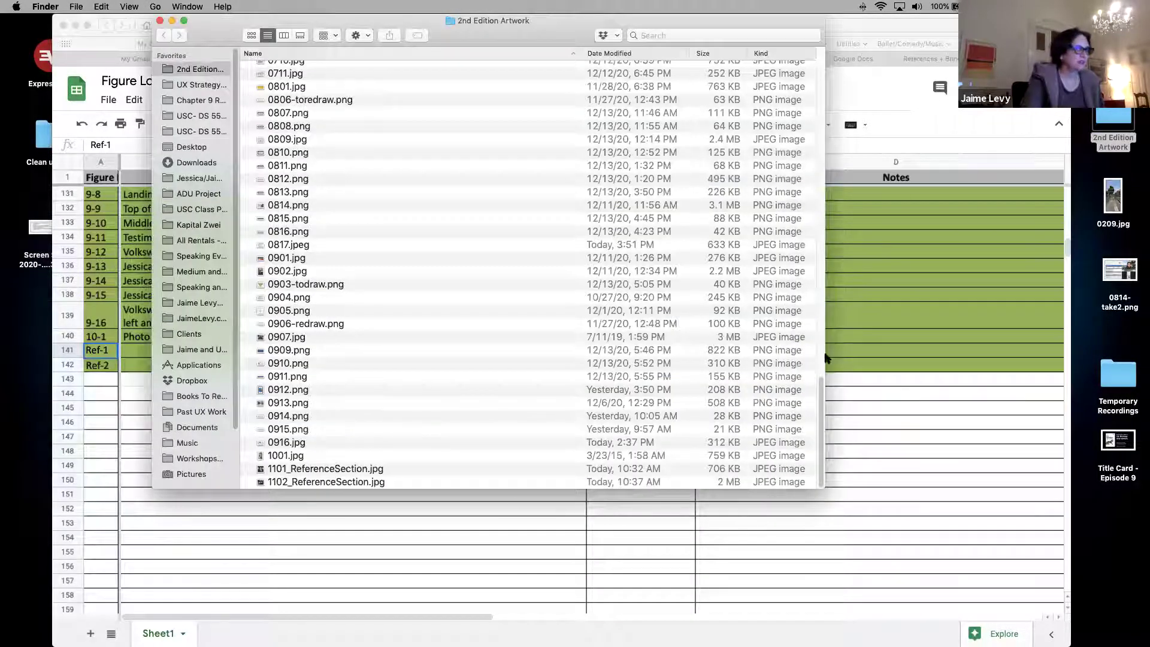
click(341, 470)
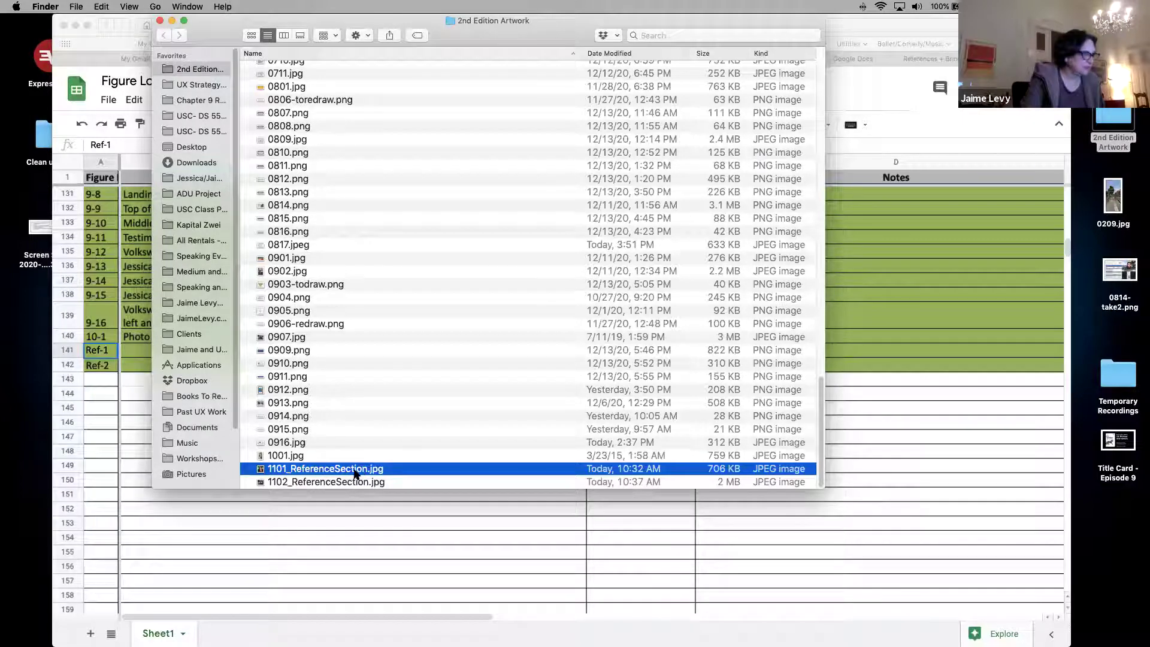
key(Return)
text(Ref-1)
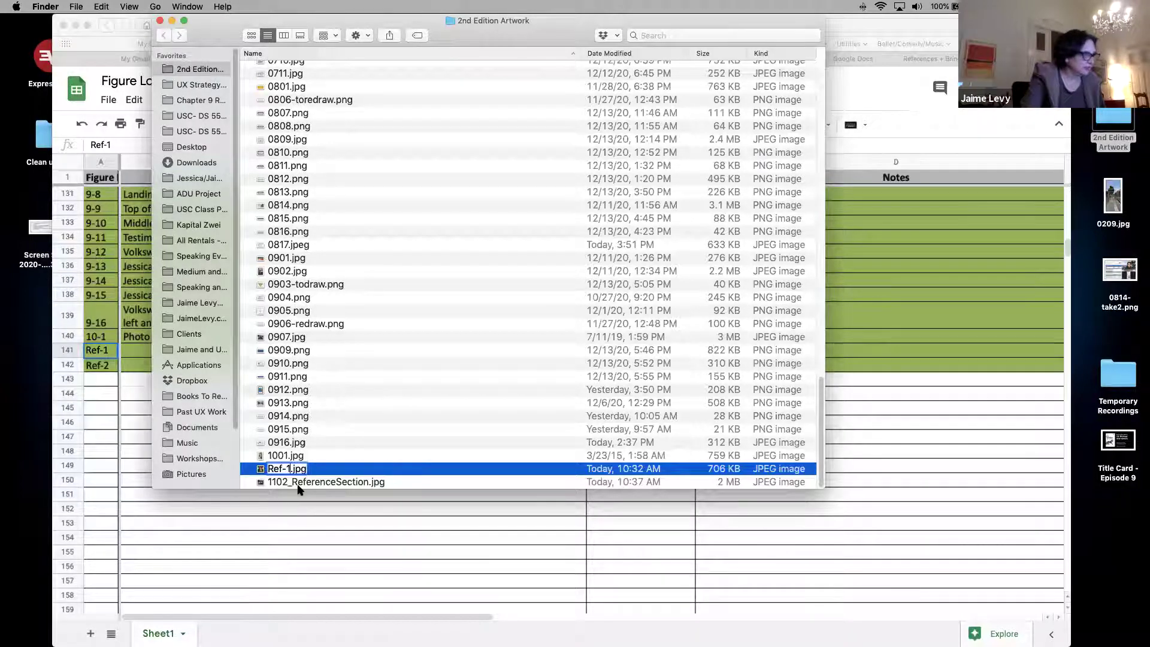
key(Return)
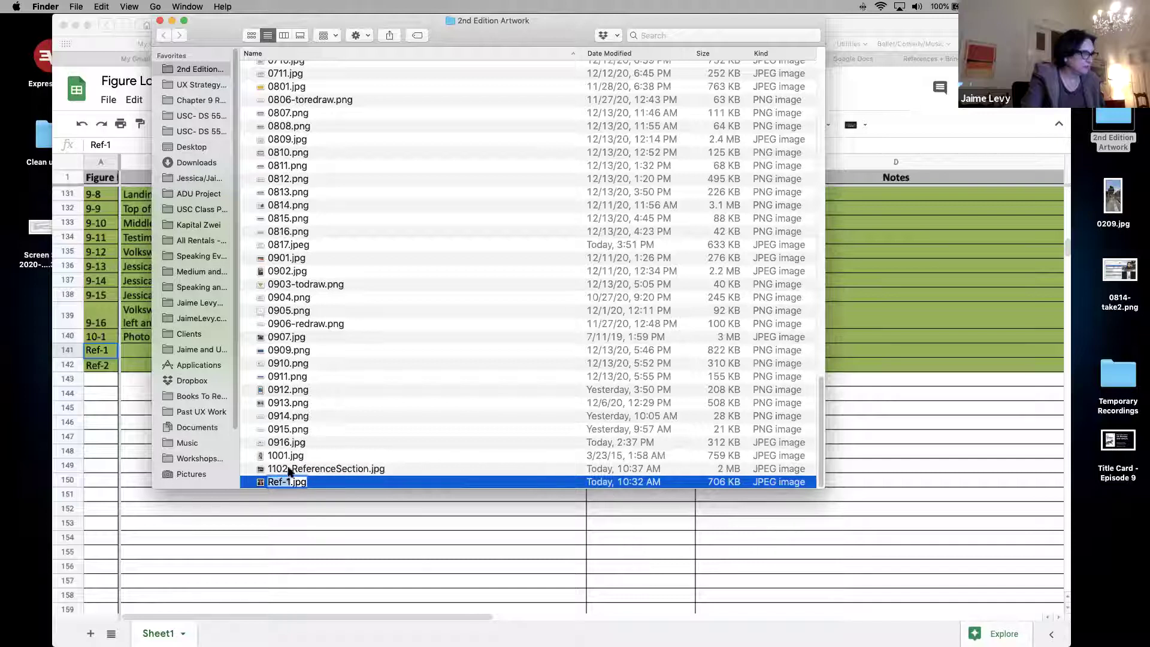
Step: Rename 1102_ReferenceSection.jpg as Ref-2.jpg and return to the Figure Log
click(290, 471)
key(Return)
text(Ref-1)
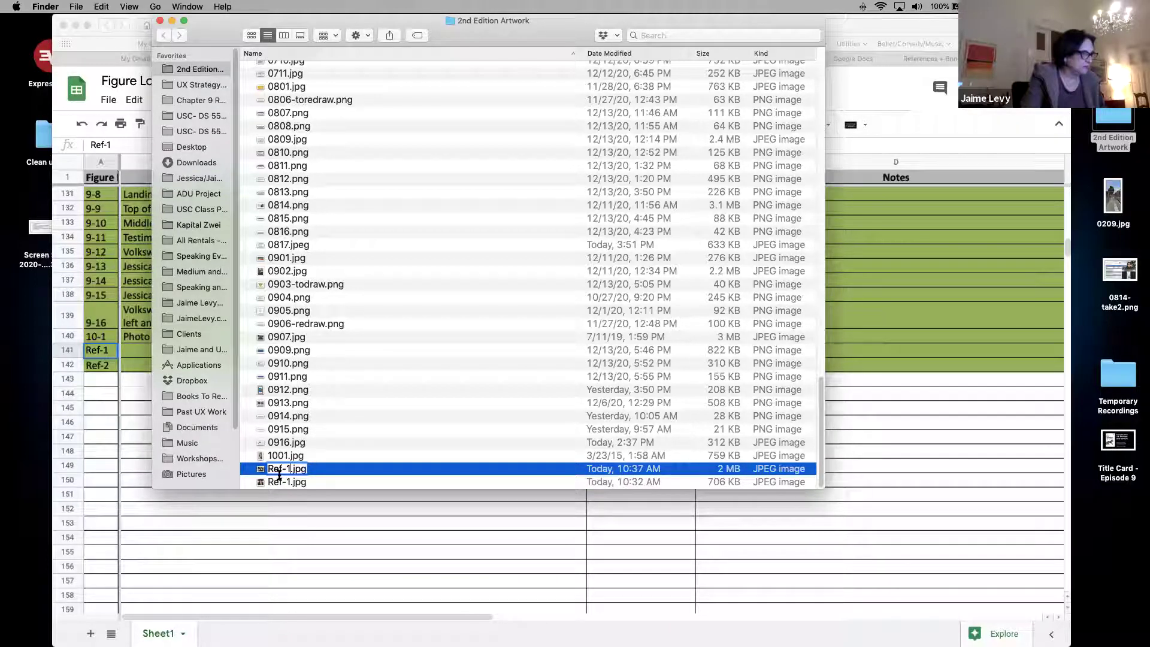
key(BackSpace)
text(2)
key(Return)
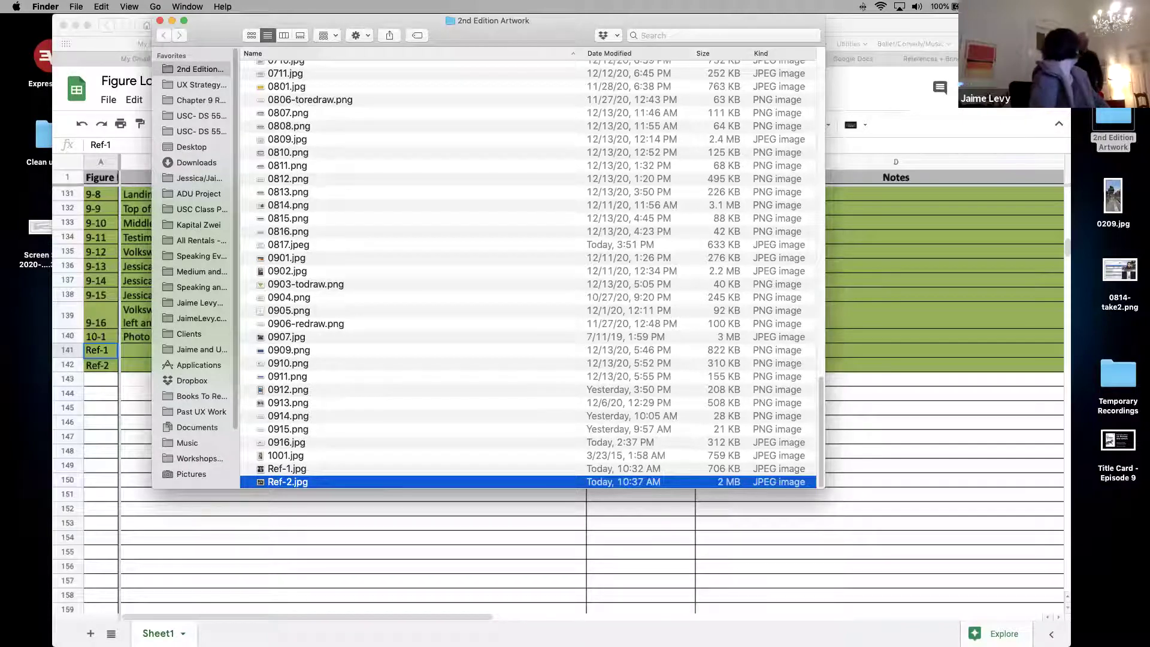
click(992, 452)
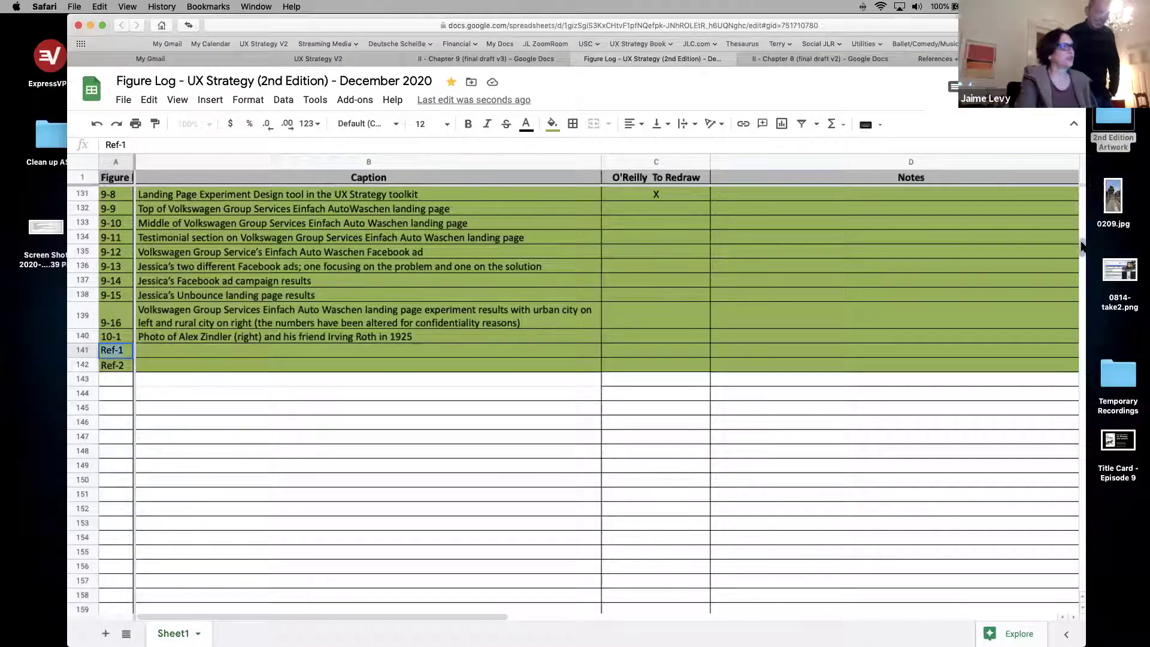
click(231, 396)
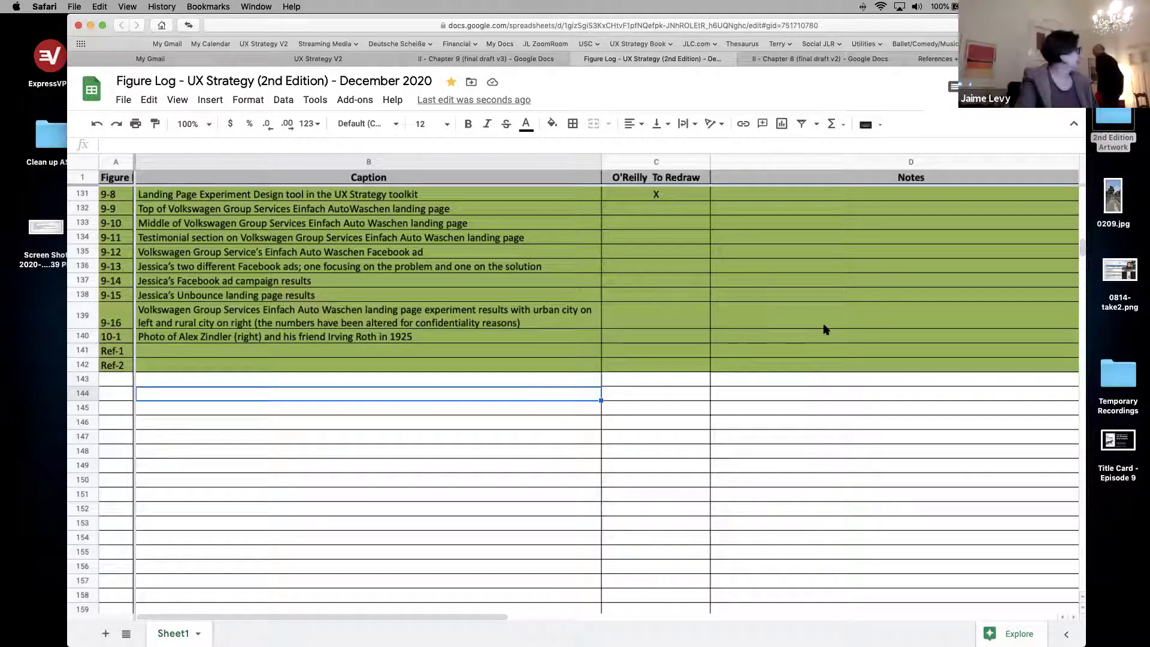
click(570, 443)
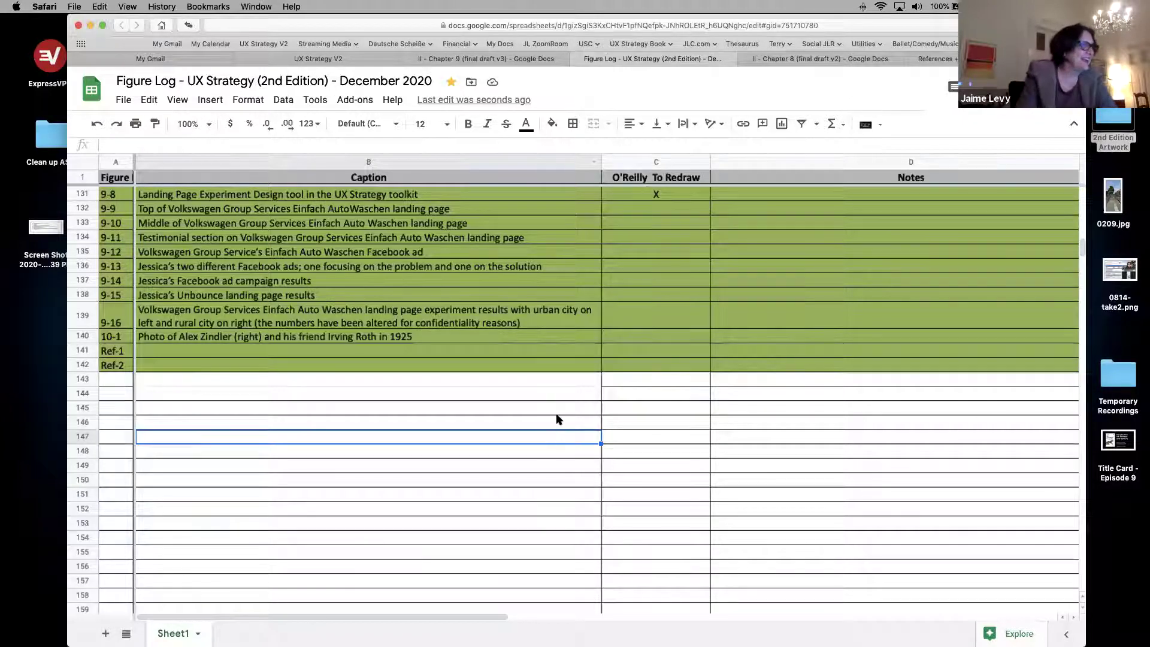
key(Up)
key(Up)
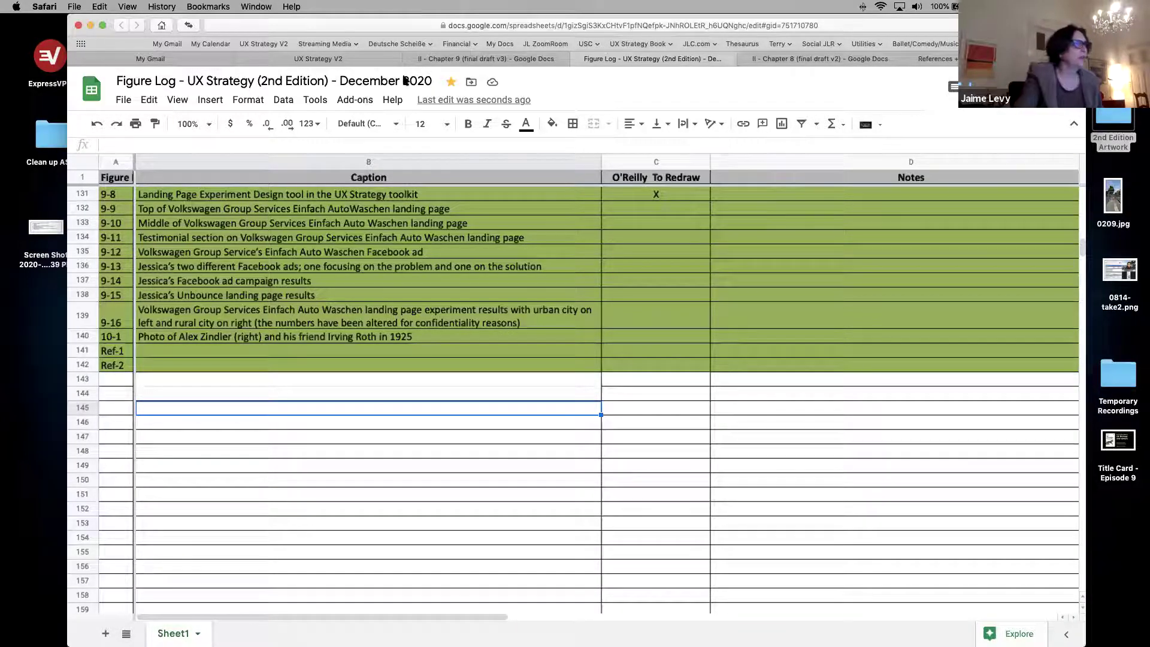
Step: Open the Chapter 8 (final draft v2) manuscript and resolve the review comment attached to the Lessons Learned bullets
click(327, 60)
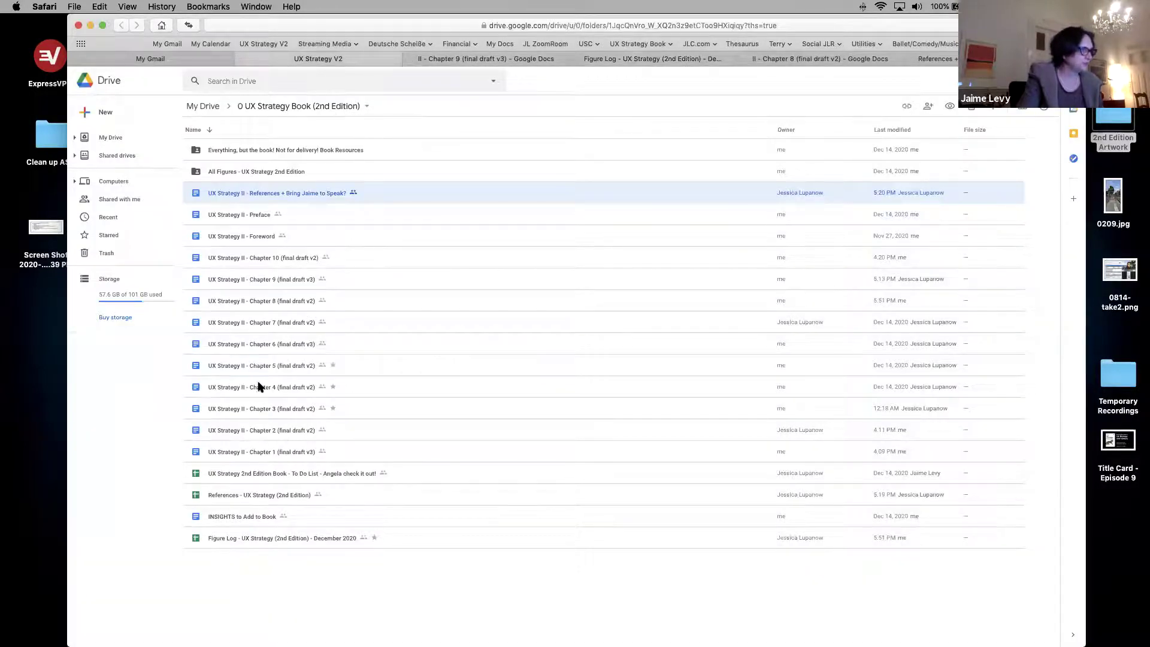
click(813, 60)
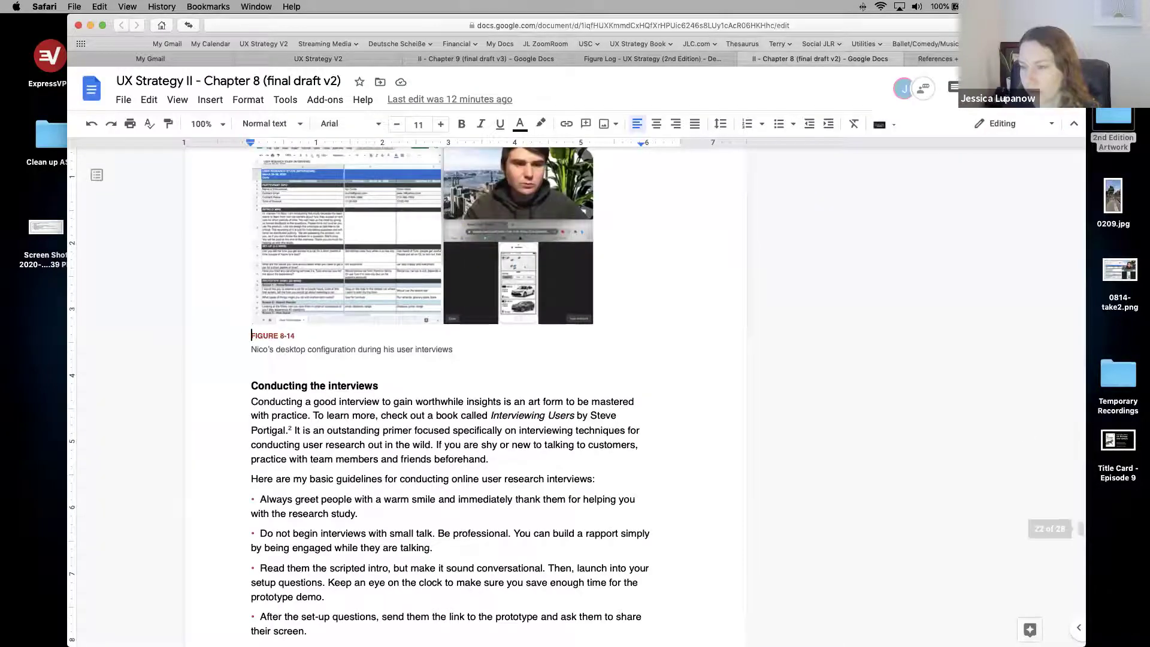
drag(1082, 530, 1081, 216)
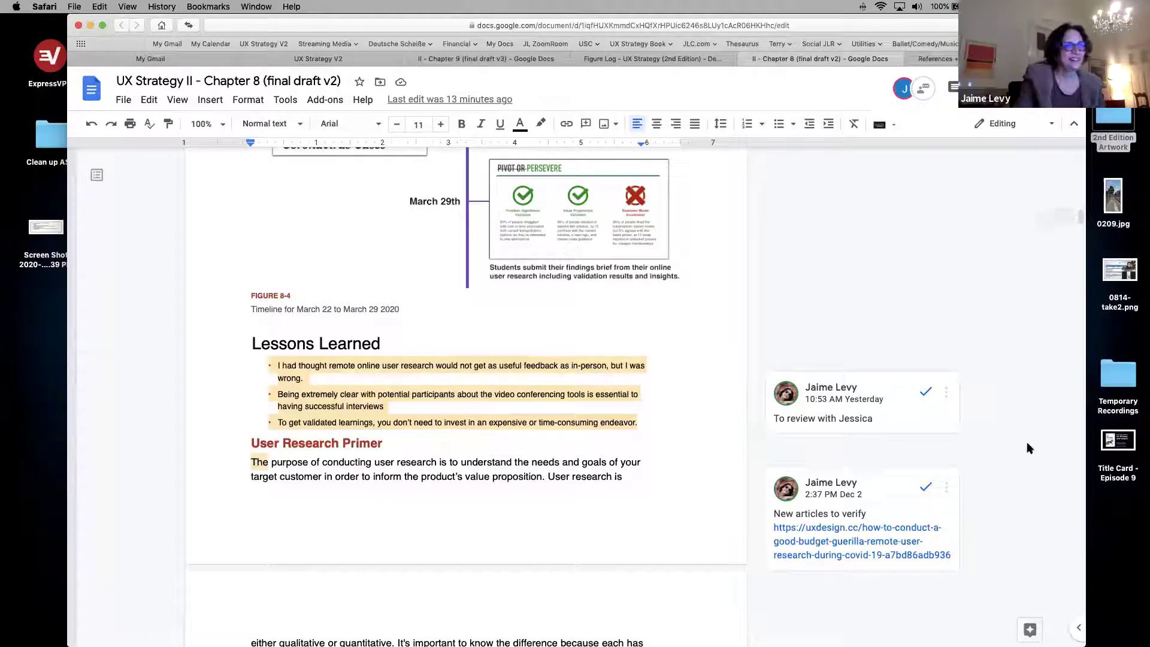
click(441, 409)
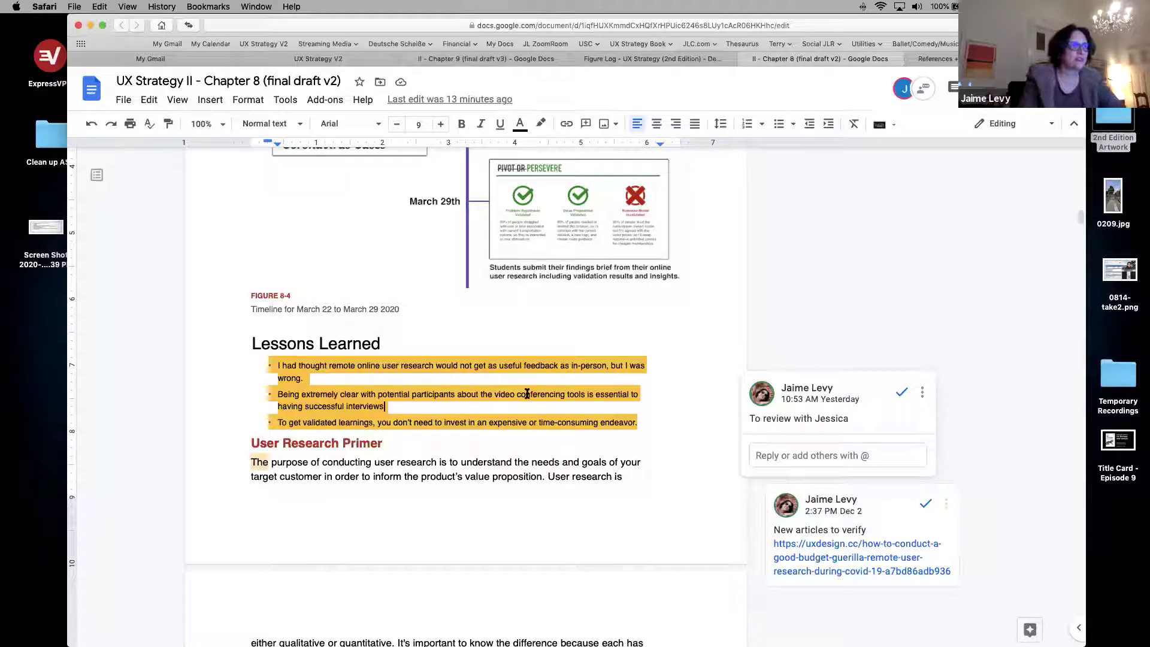
click(901, 392)
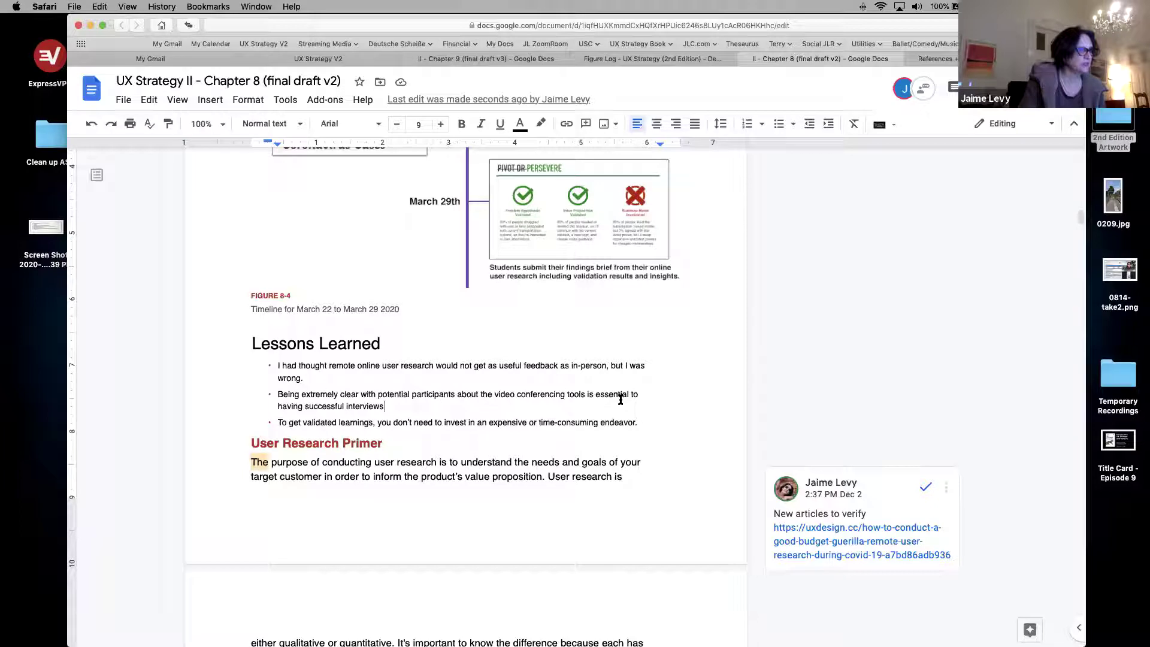
Step: Add a period after "having successful interviews" in the second Lessons Learned bullet
click(395, 405)
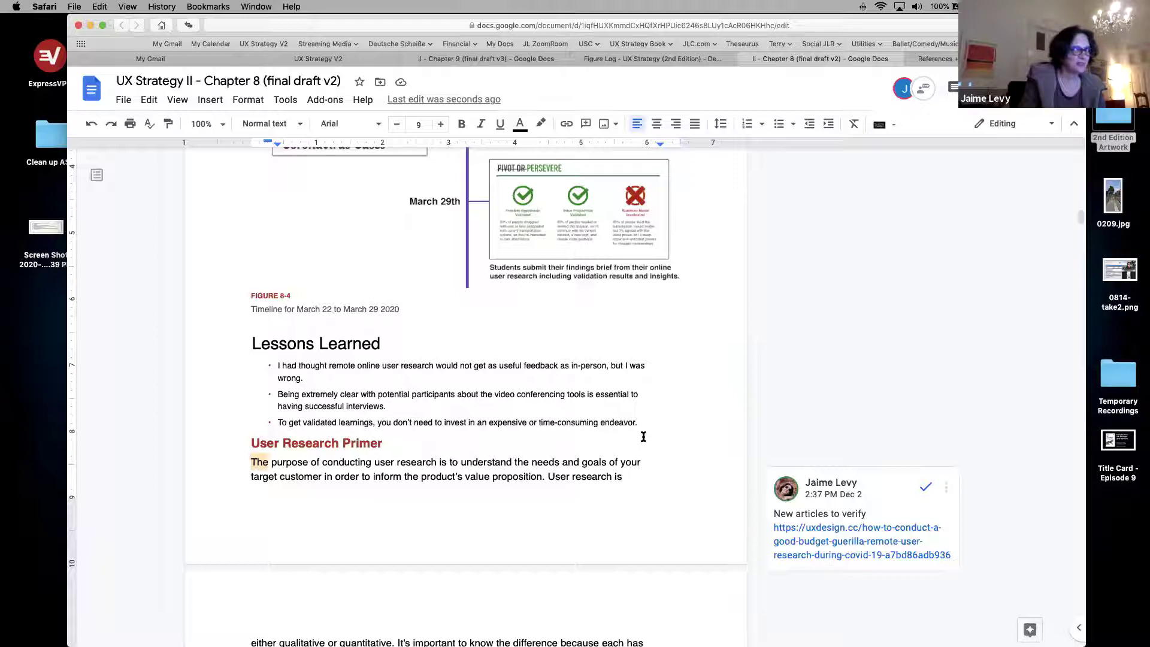
click(441, 462)
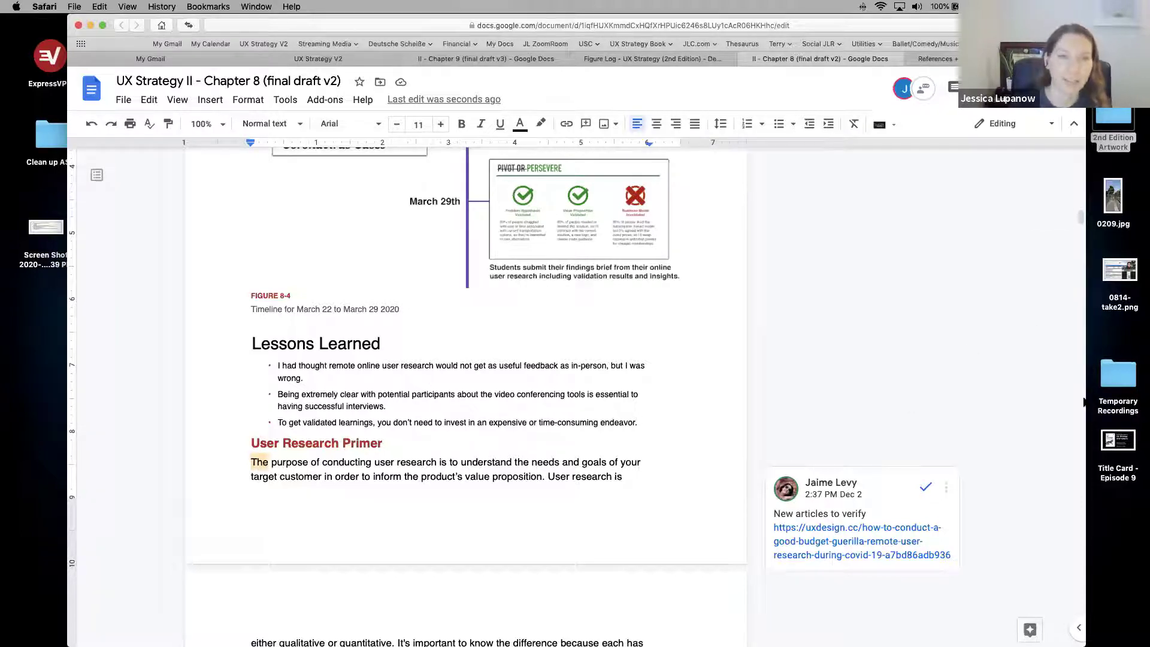
click(347, 394)
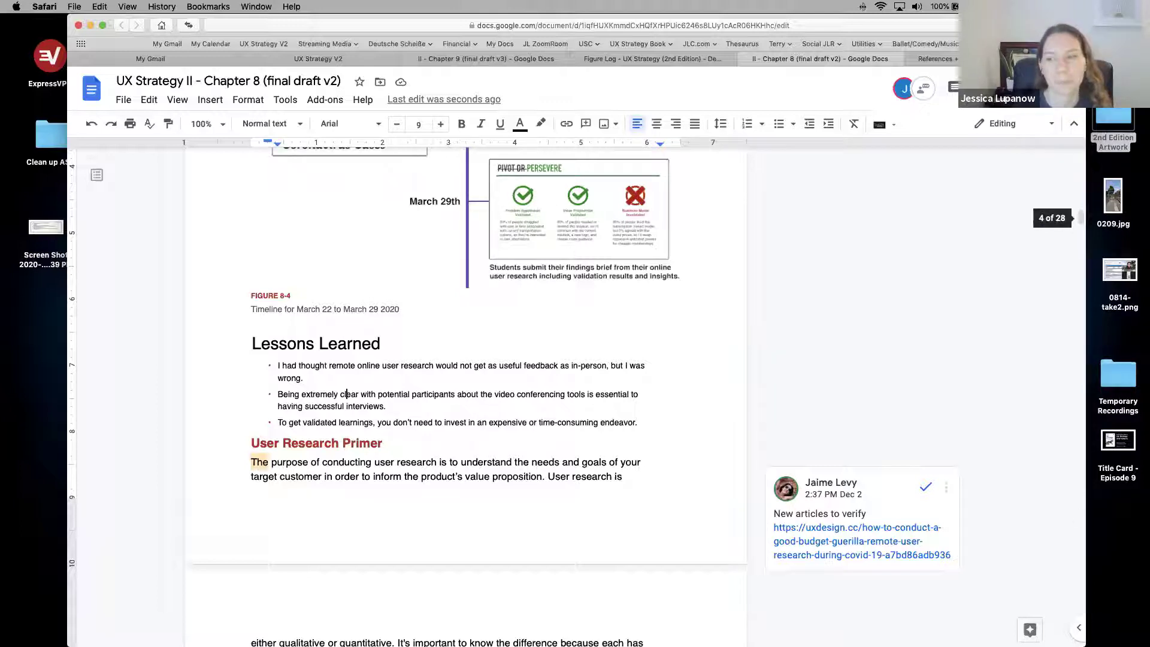
mouse_move(1080, 218)
mouse_down()
mouse_move(1080, 173)
mouse_move(1081, 240)
mouse_move(1081, 217)
mouse_up()
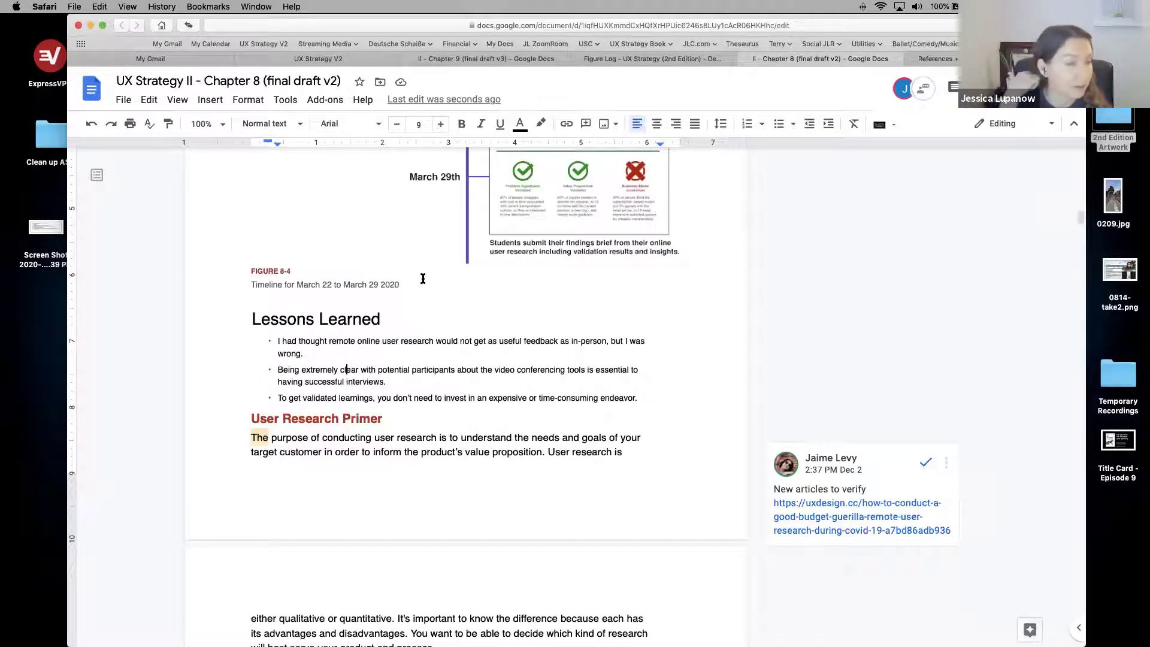
Step: In the first Lessons Learned bullet, replace "useful" with "meaningful" and delete the word "remote"
double_click(510, 340)
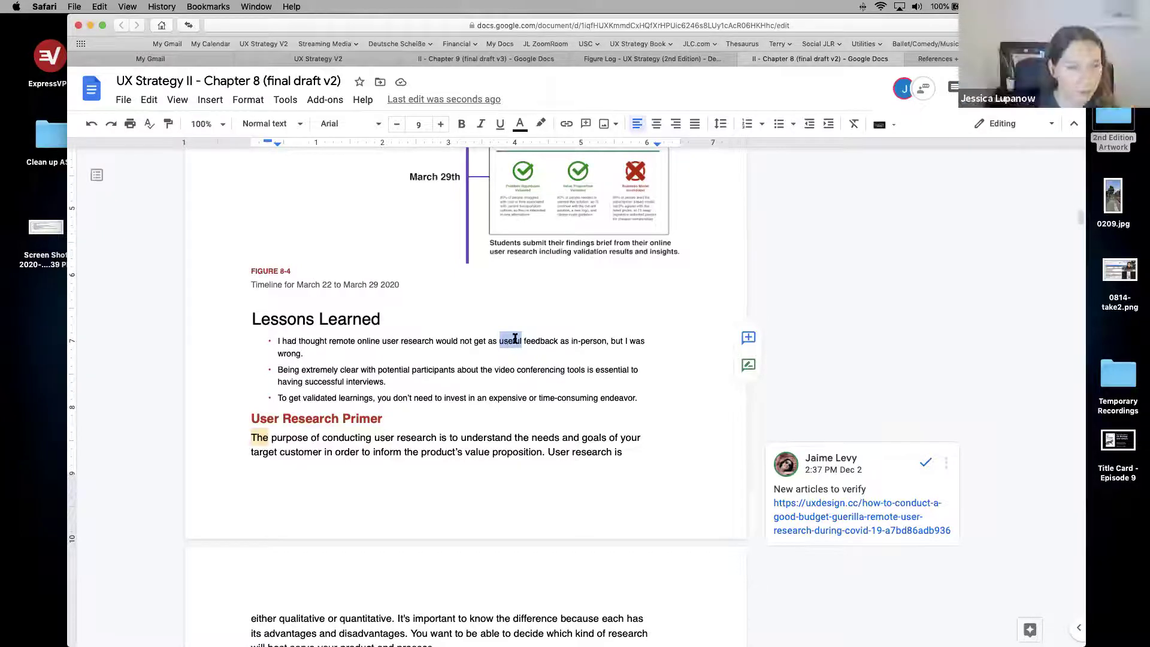
text(mean)
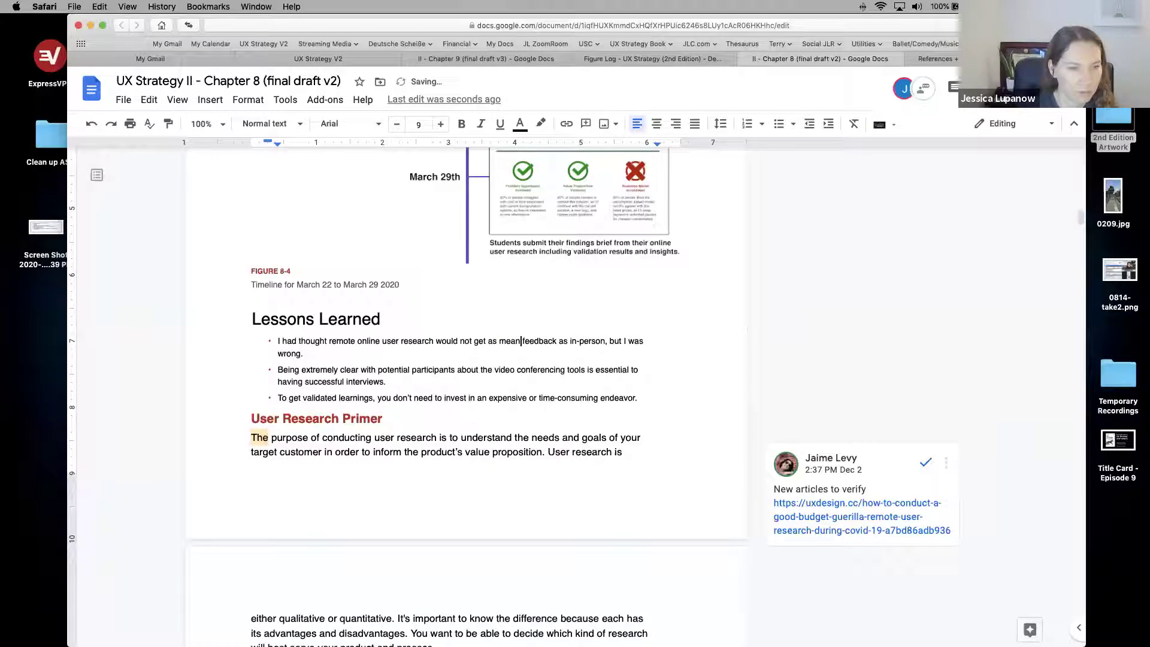
text(ingful)
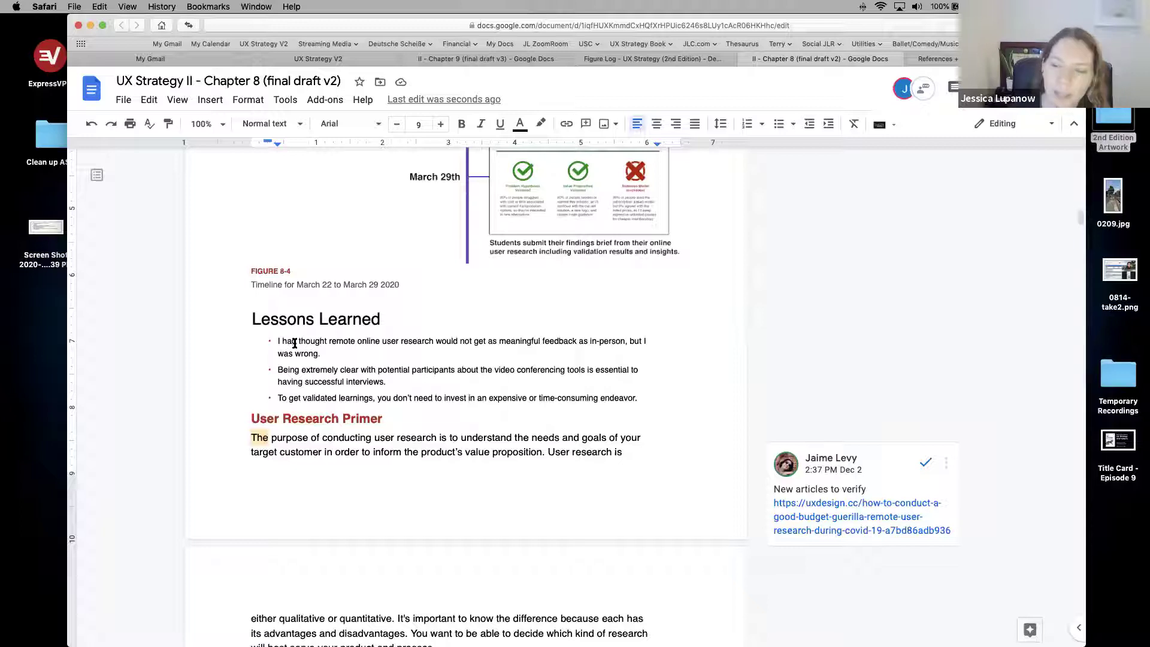
double_click(342, 341)
key(BackSpace)
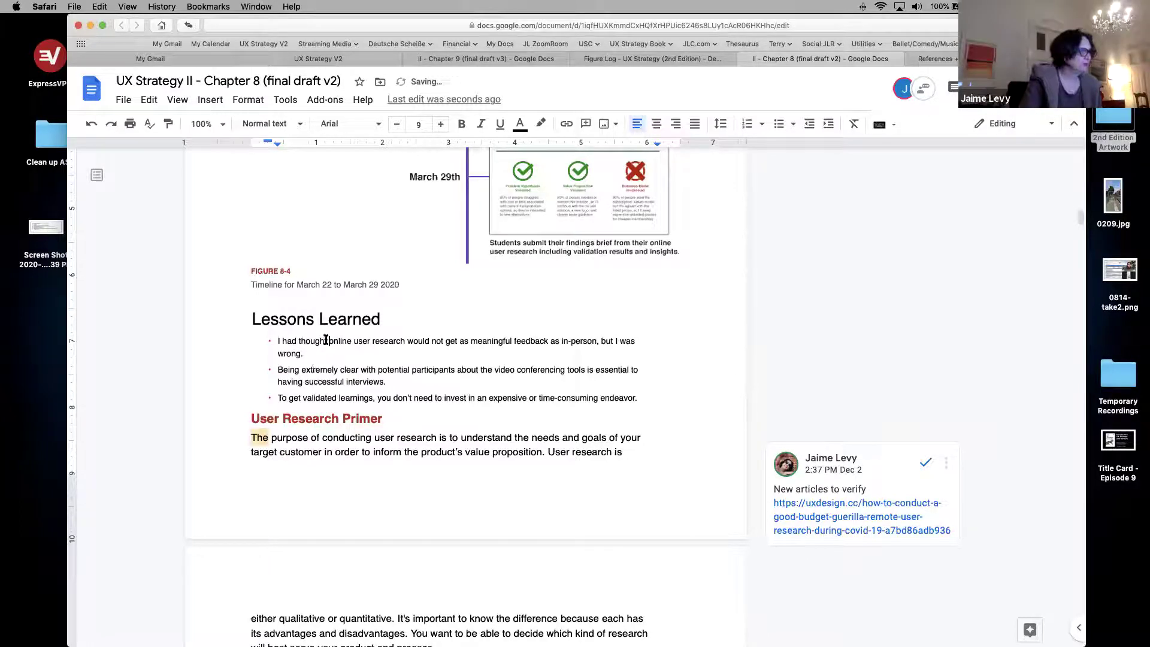
Step: Replace "thought" with "worried that" in the first Lessons Learned bullet
drag(324, 340, 281, 341)
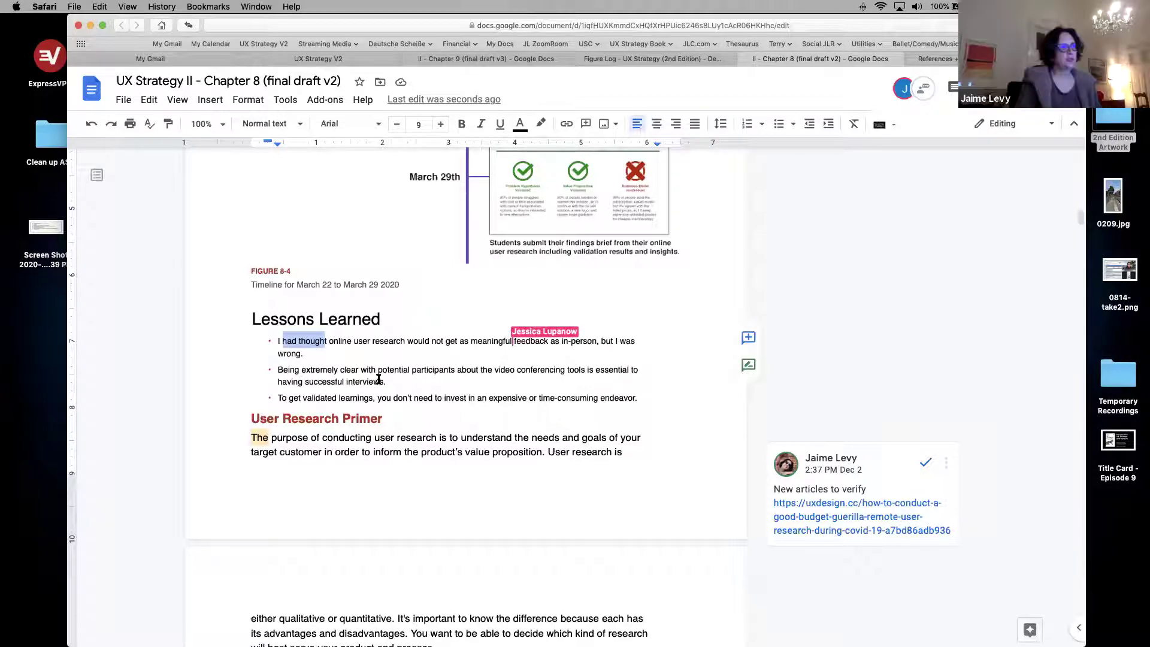
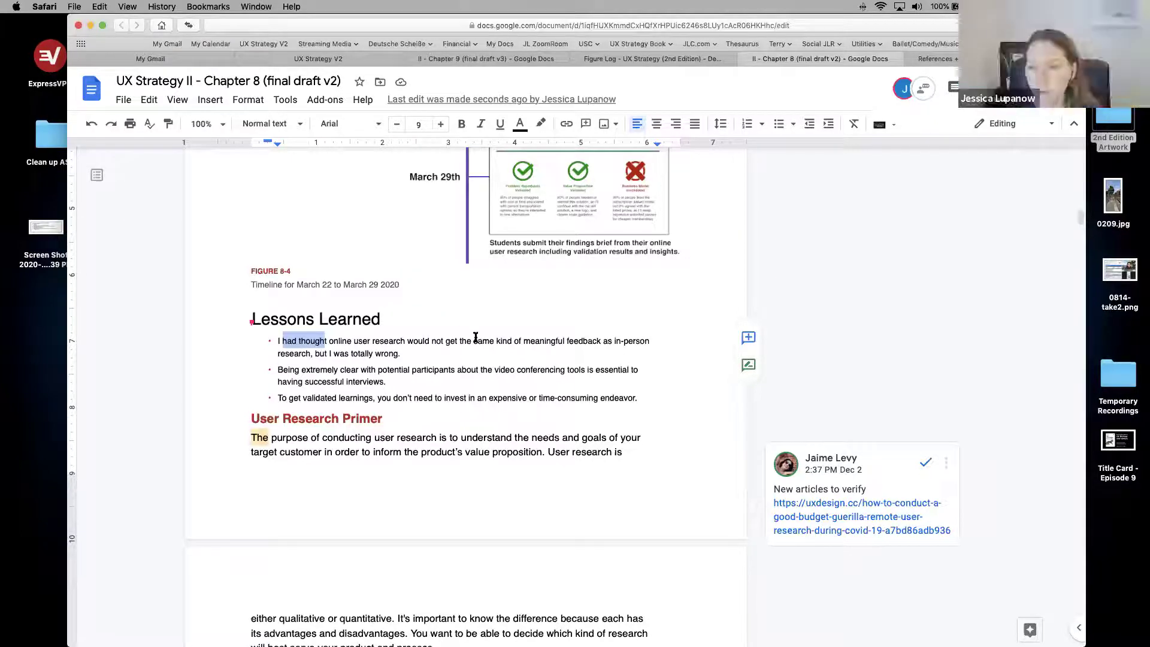
double_click(306, 340)
text(wor)
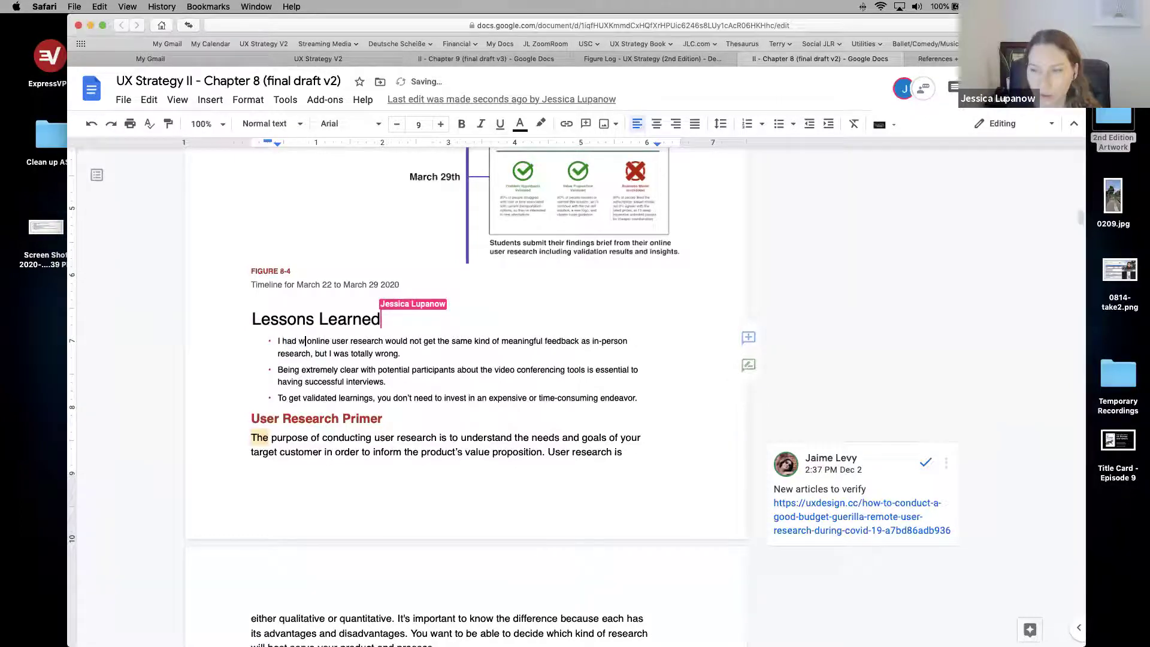
text(ried)
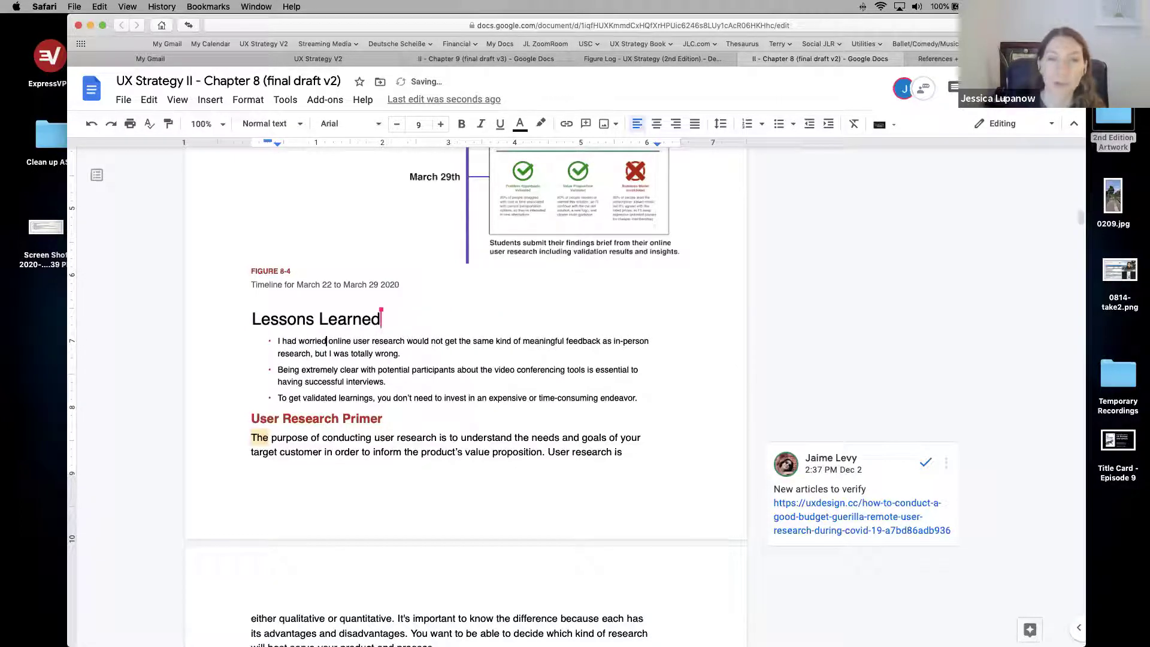
text( that)
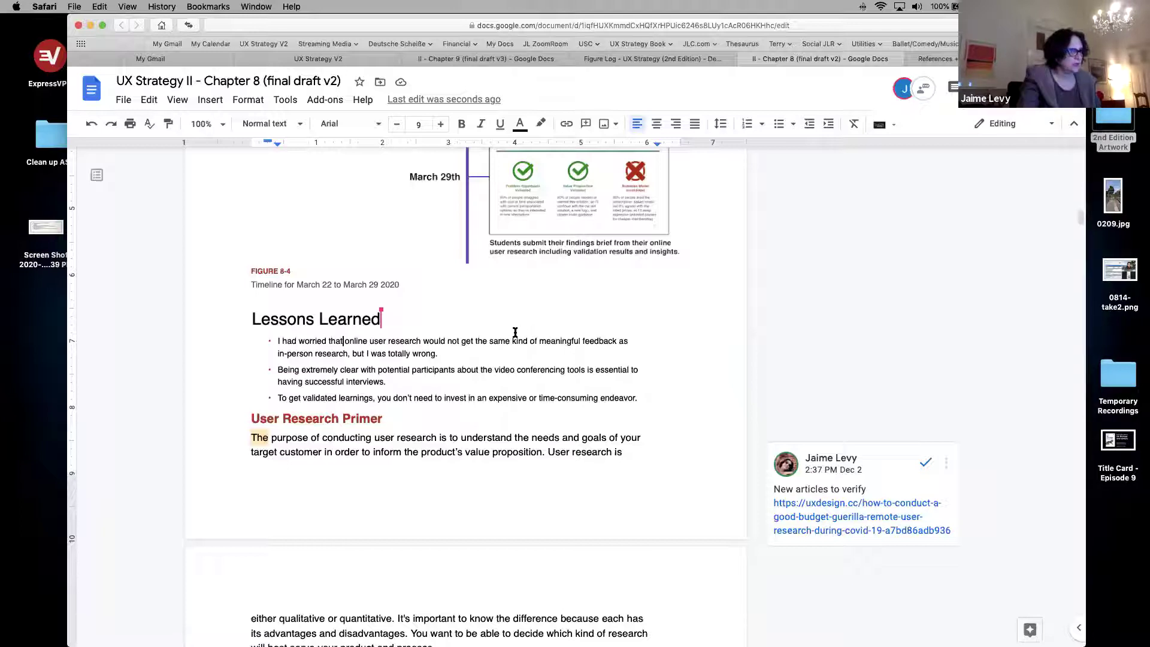
Step: Replace "kind of meaningful" with "quality of" and delete "totally" in the first Lessons Learned bullet
drag(509, 338, 581, 341)
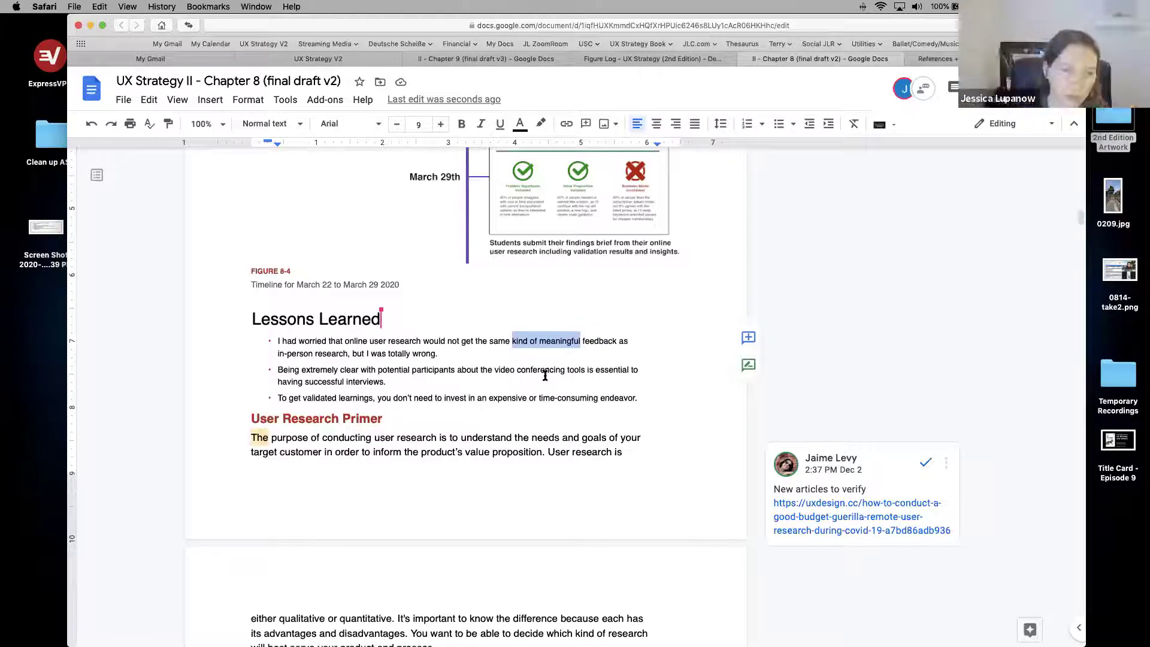
text(quality of)
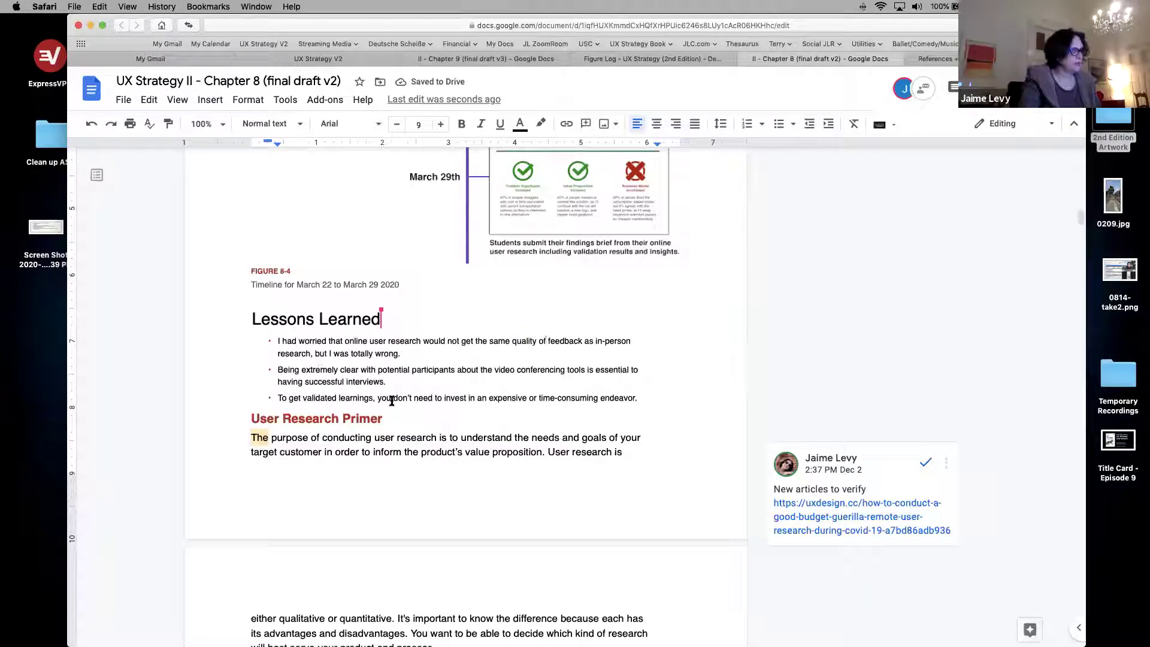
double_click(360, 353)
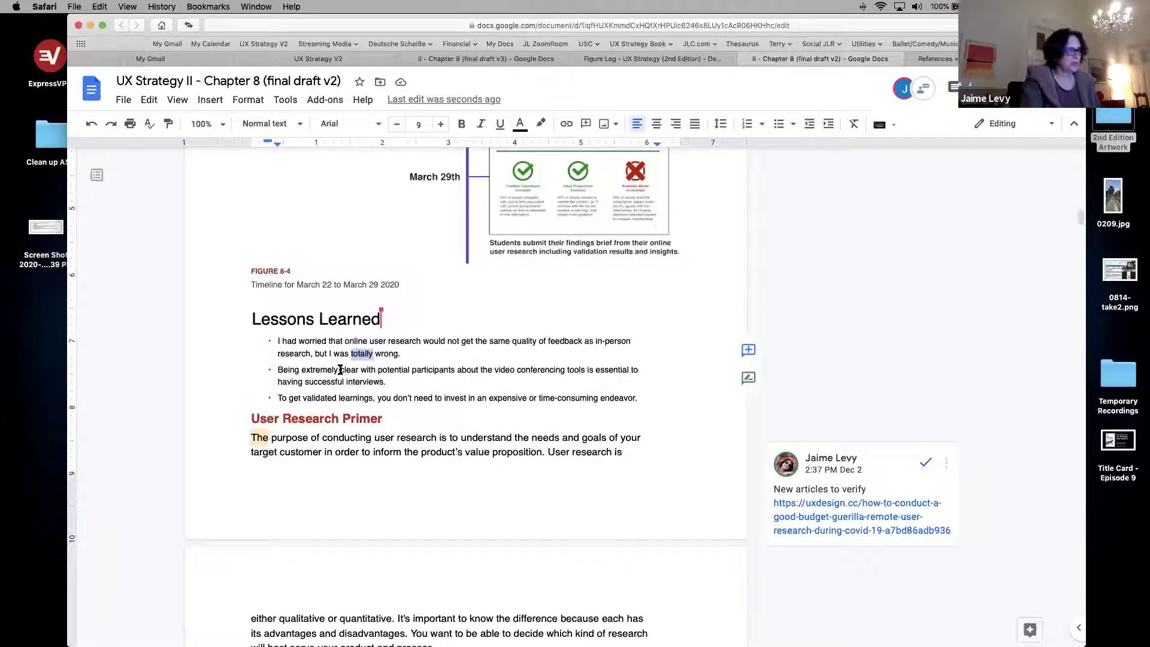
key(BackSpace)
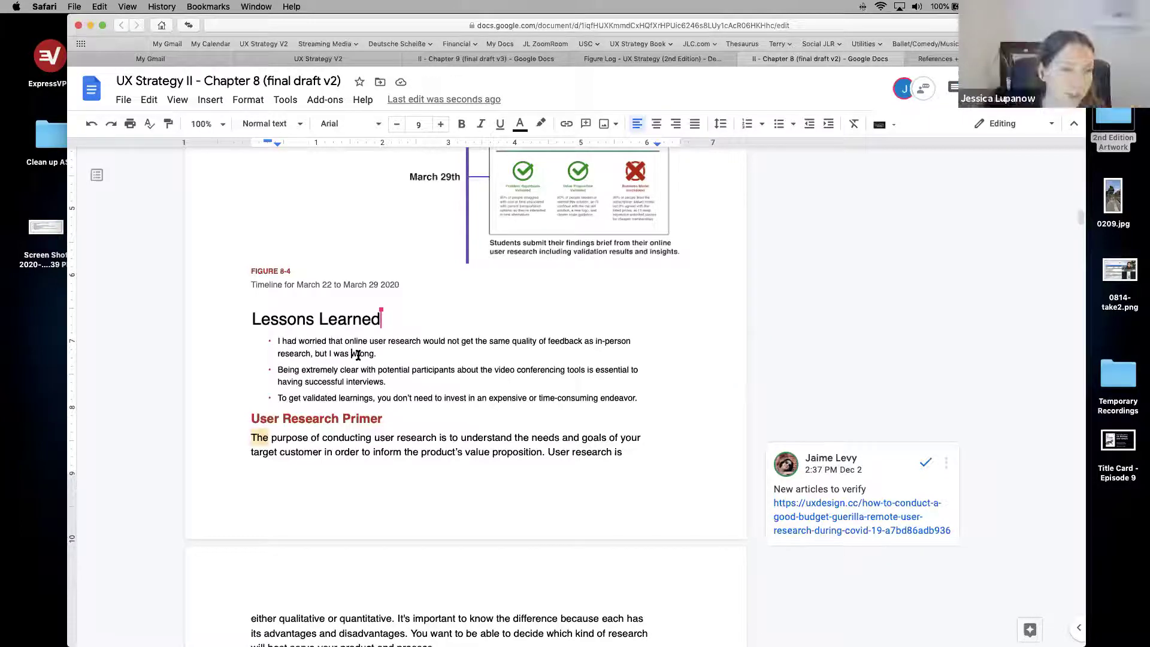
Step: Replace ", but I was wrong" with a period and a new sentence beginning "As it turned out,"
drag(375, 354, 310, 355)
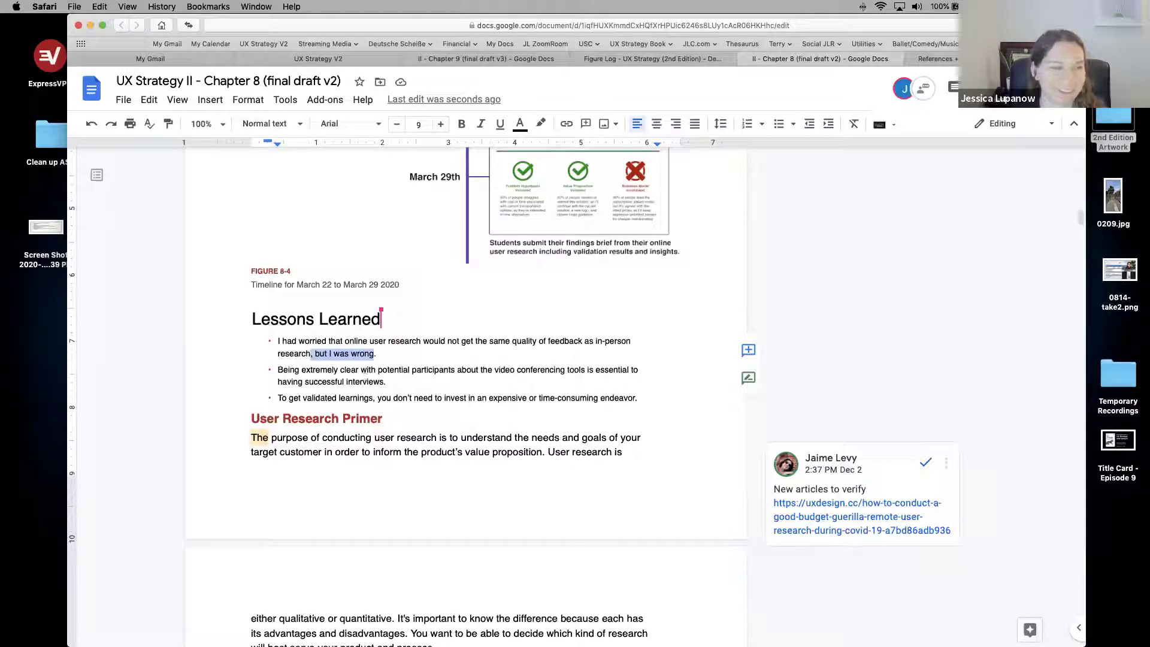
key(BackSpace)
text(. )
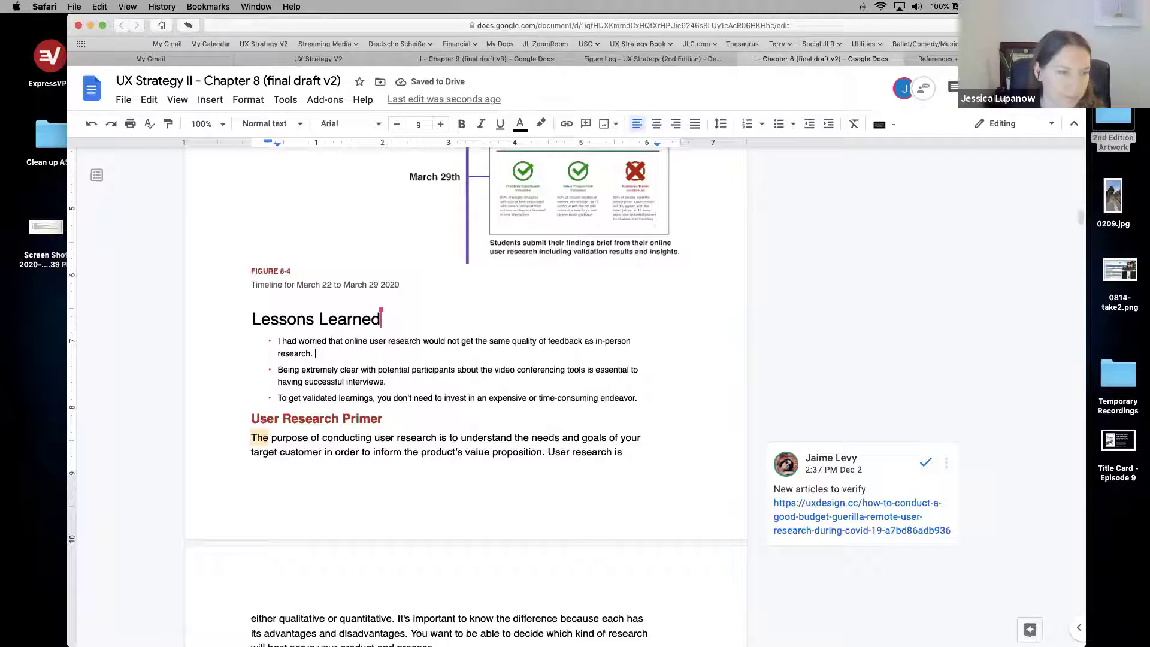
text(AS)
key(BackSpace)
text(s )
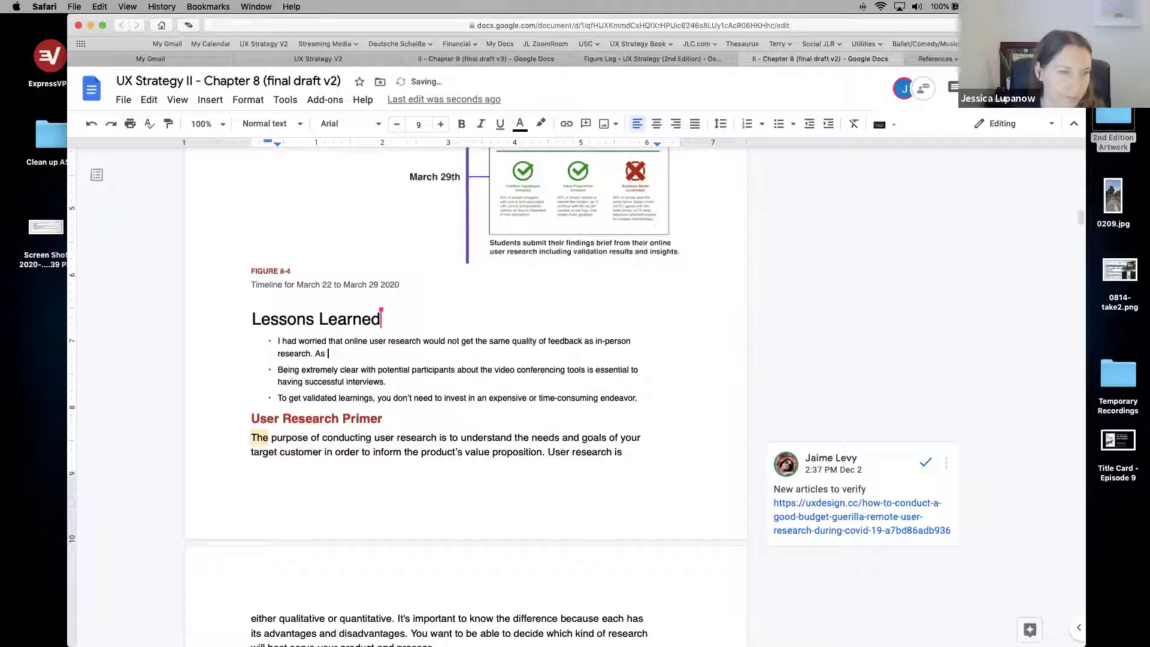
text(it turned out,)
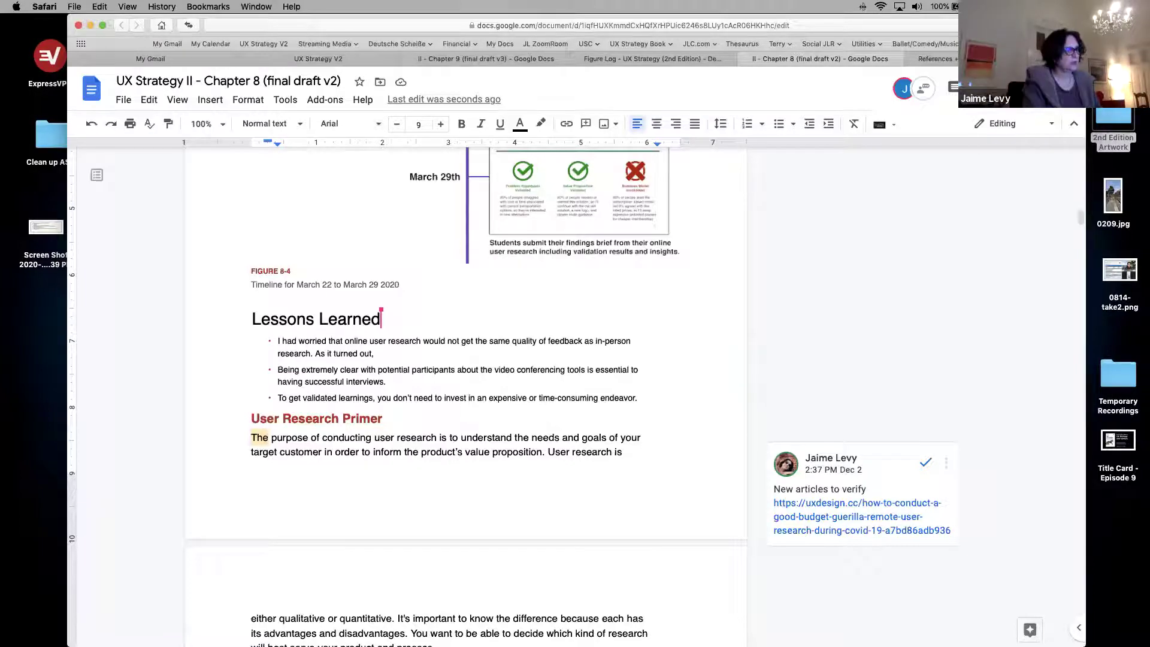
Step: Continue the first bullet's new sentence with "the students all learned a lot from"
text(the students )
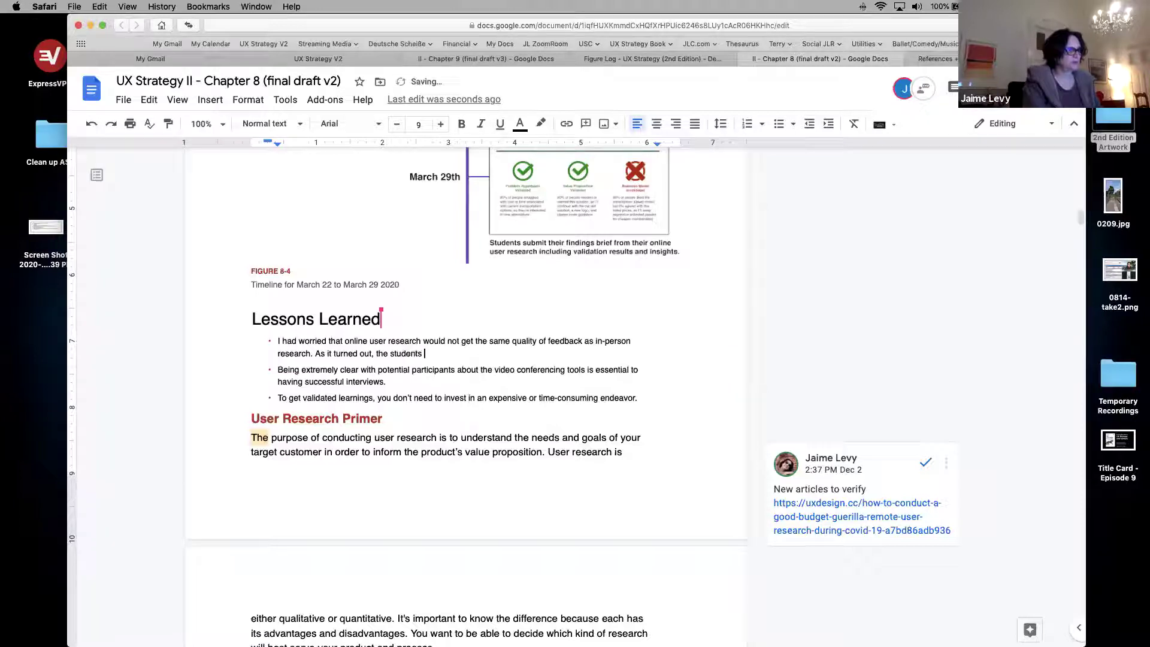
text(all learned a lot f)
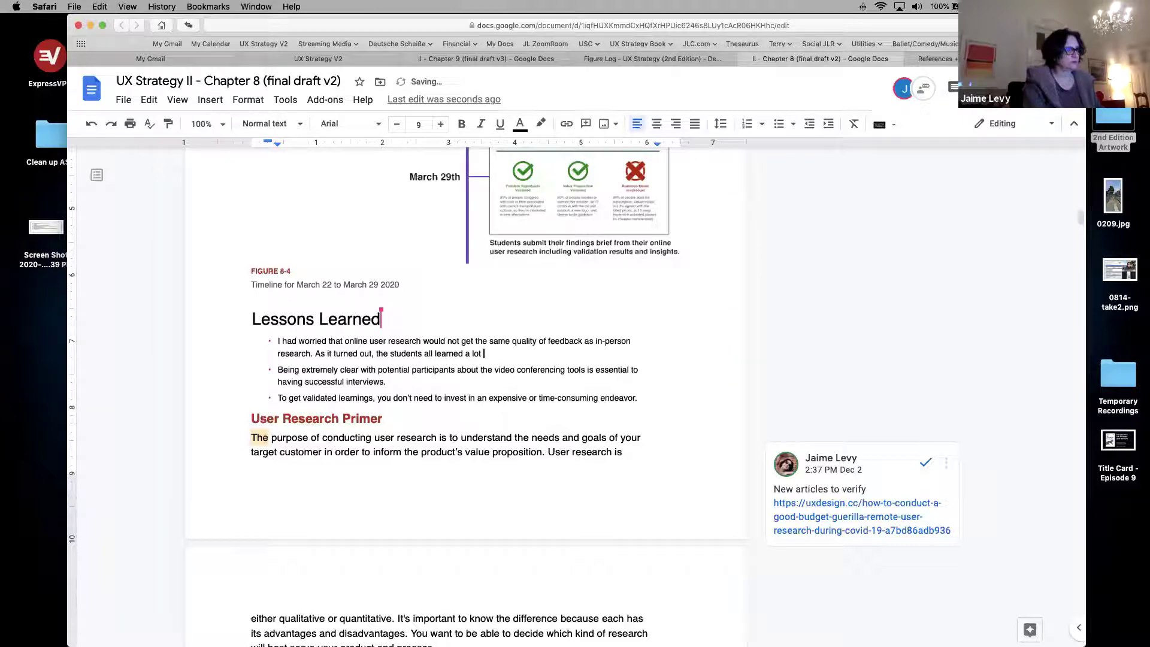
key(BackSpace)
text(about)
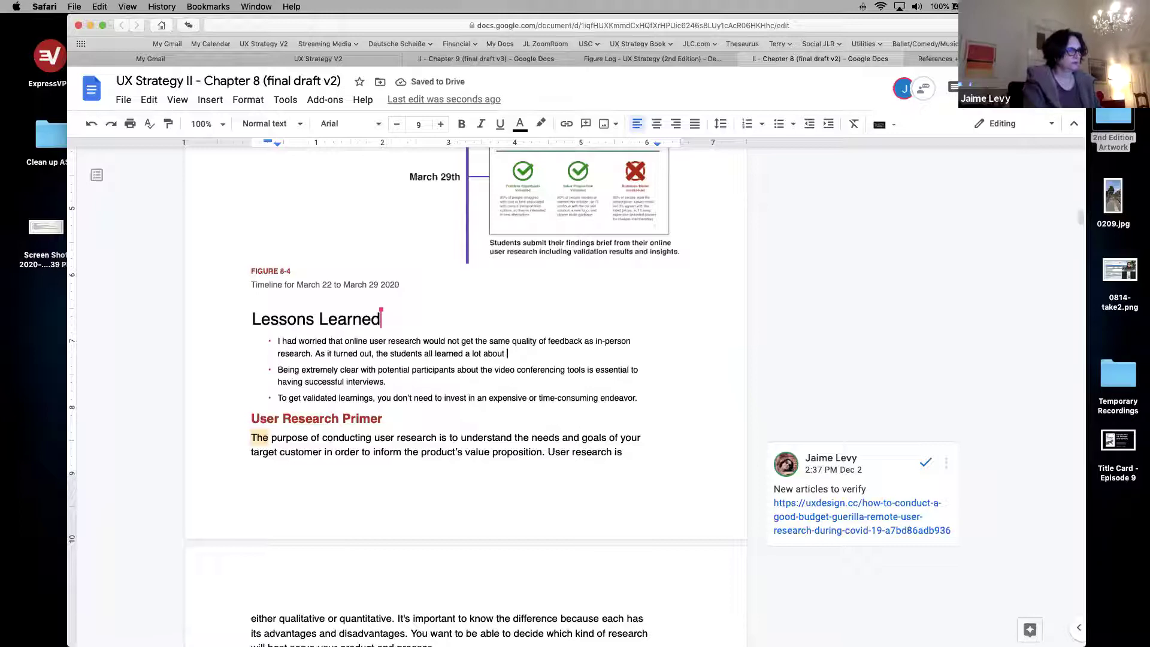
key(BackSpace)
key(BackSpace)
key(BackSpace)
key(BackSpace)
key(BackSpace)
key(BackSpace)
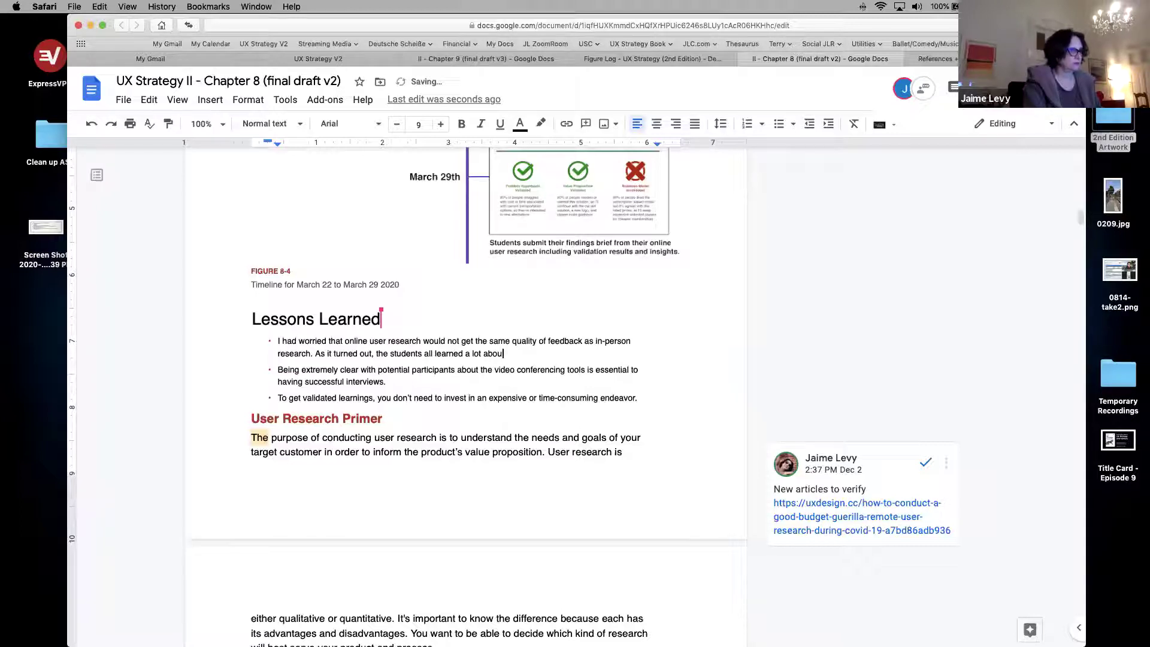
text(from)
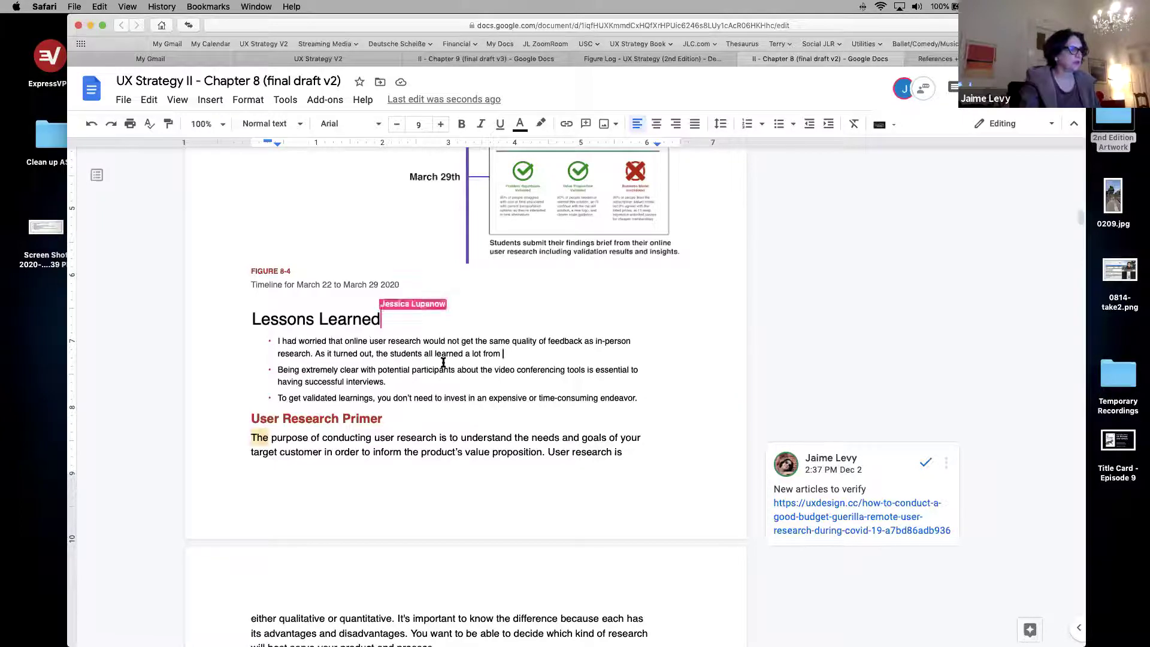
Step: Replace "worried" with "concerns" in the first Lessons Learned bullet
drag(504, 350, 376, 354)
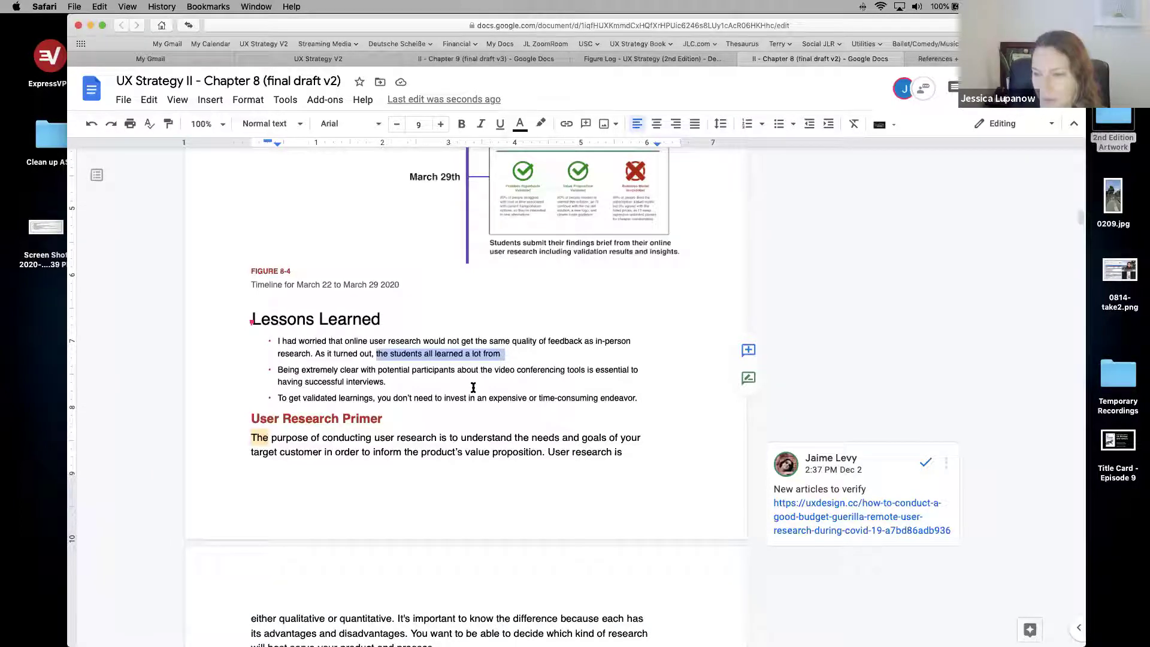
click(396, 354)
drag(509, 353, 378, 354)
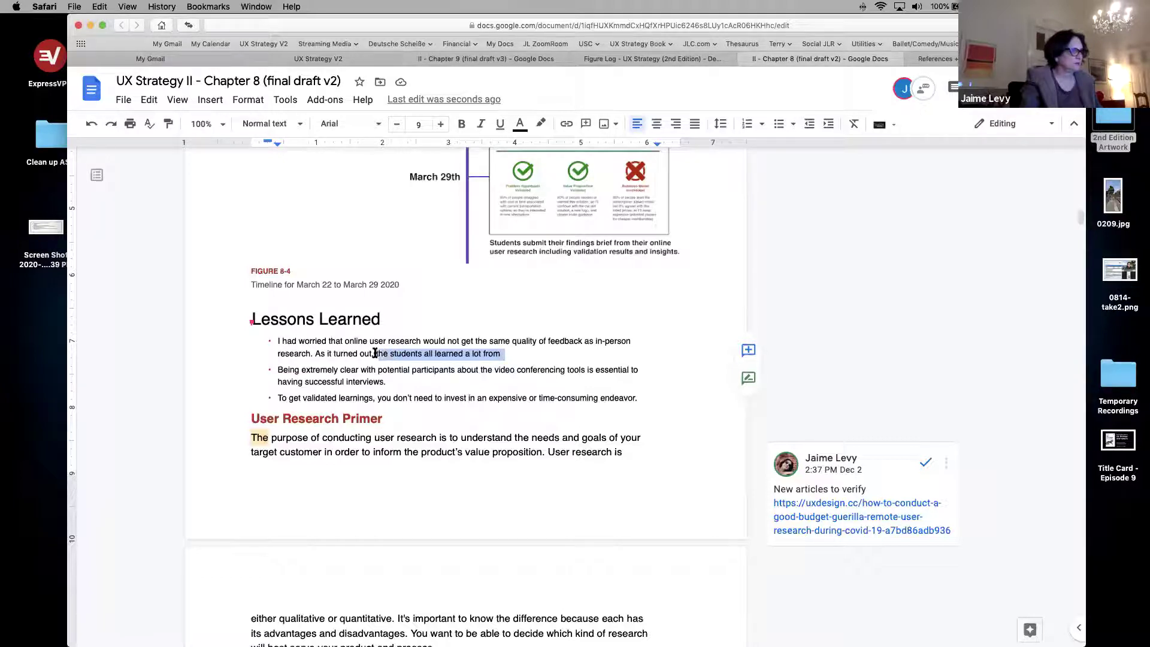
click(314, 342)
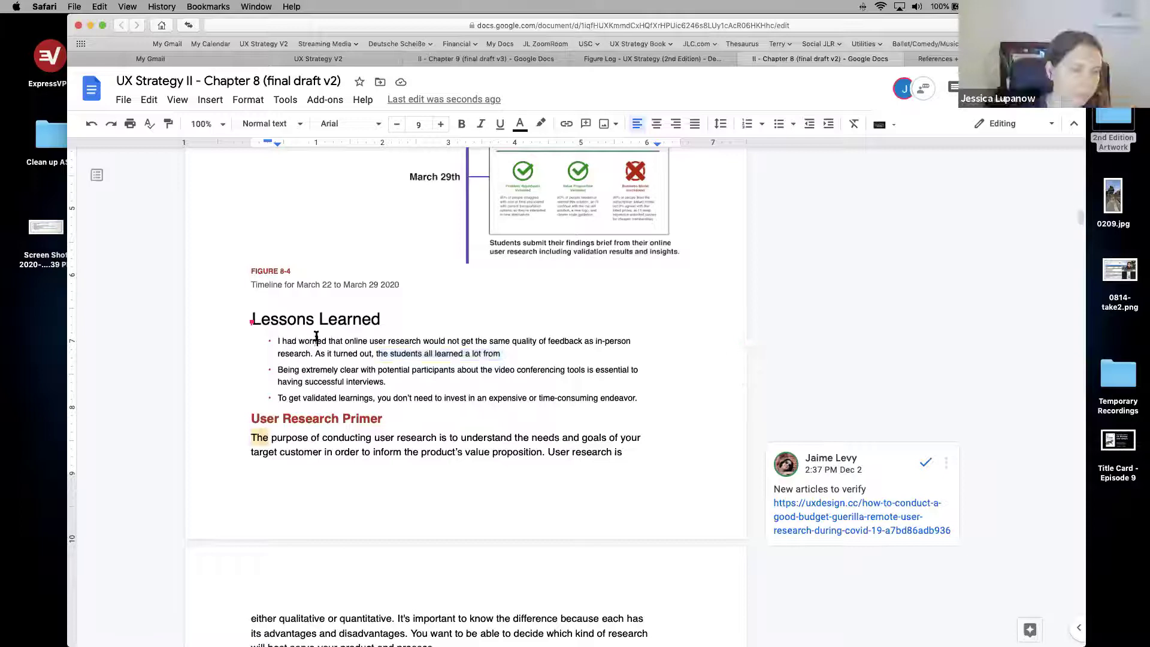
double_click(311, 342)
text(concerns)
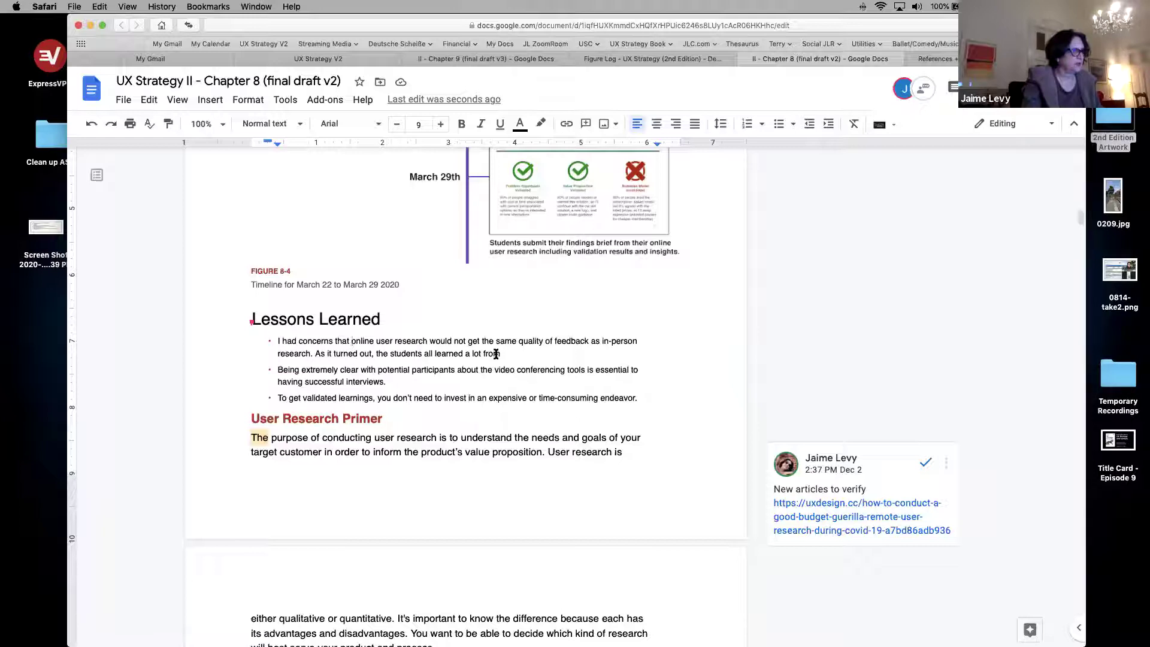
Step: Delete "the students all learned a lot from" after "As it turned out," in the first Lessons Learned bullet
drag(506, 354, 376, 355)
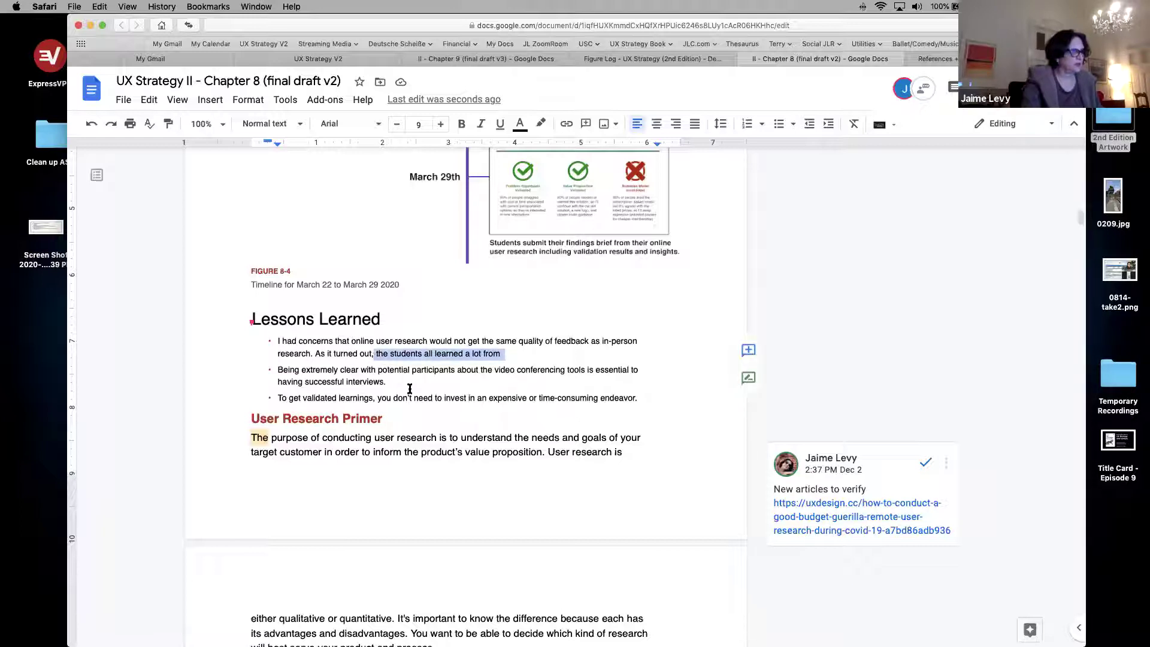
key(BackSpace)
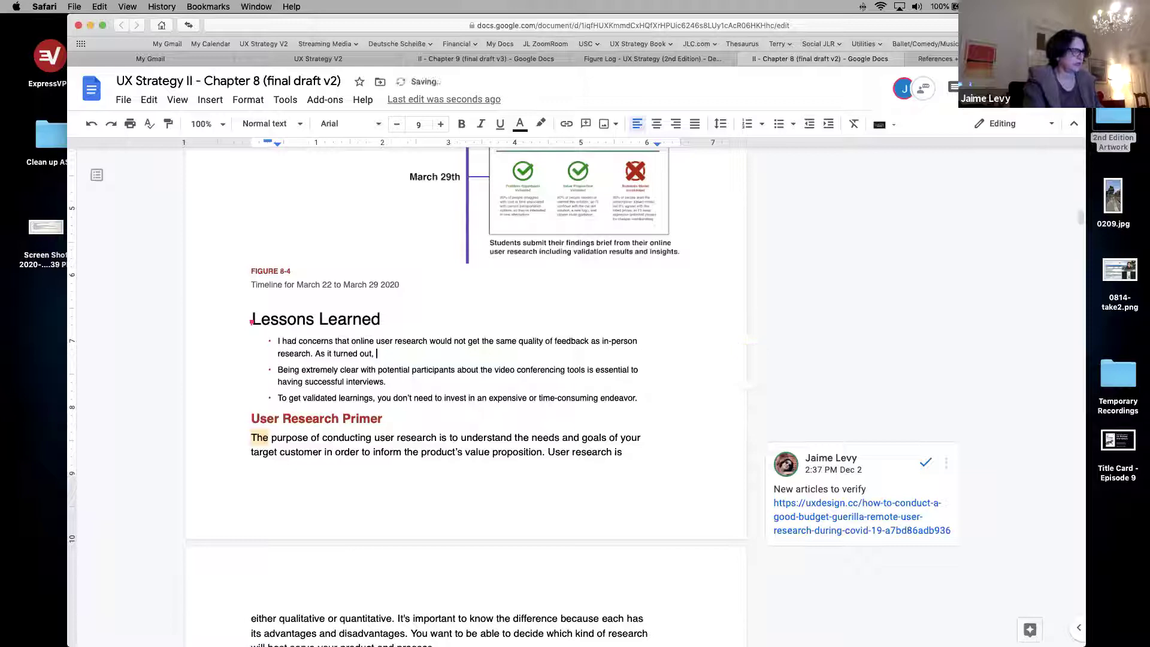
text(it')
text(s)
key(BackSpace)
key(BackSpace)
key(BackSpace)
key(BackSpace)
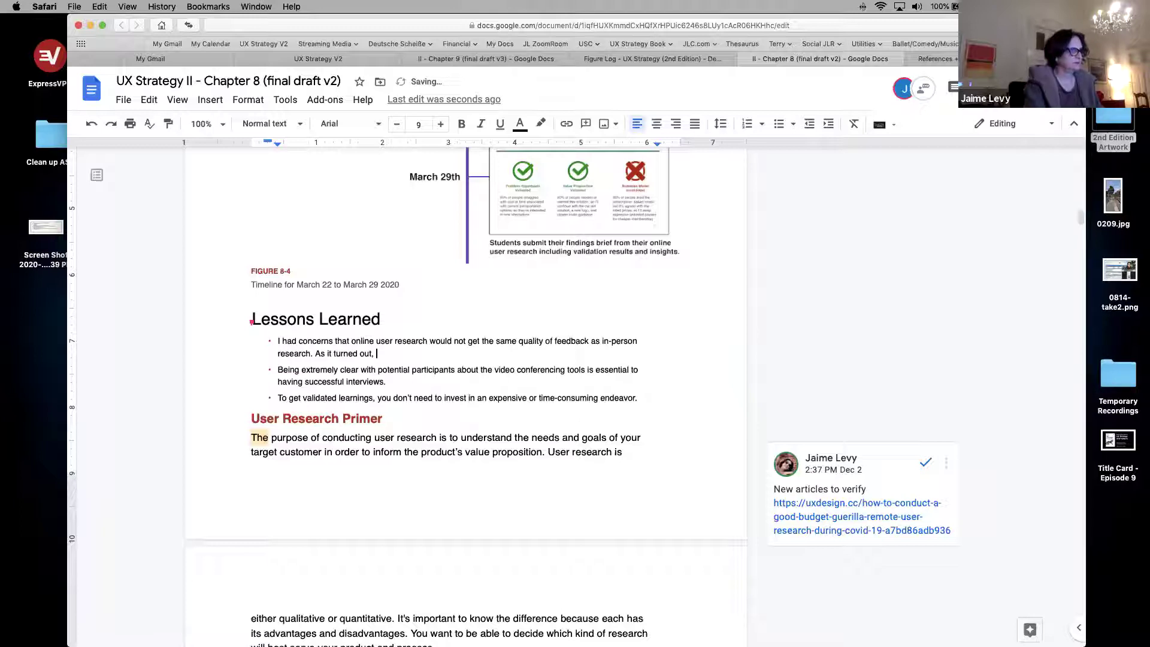
Step: Complete the first bullet's last sentence with "the feedback can be just as good if the study is properly executed."
text(it can be jus)
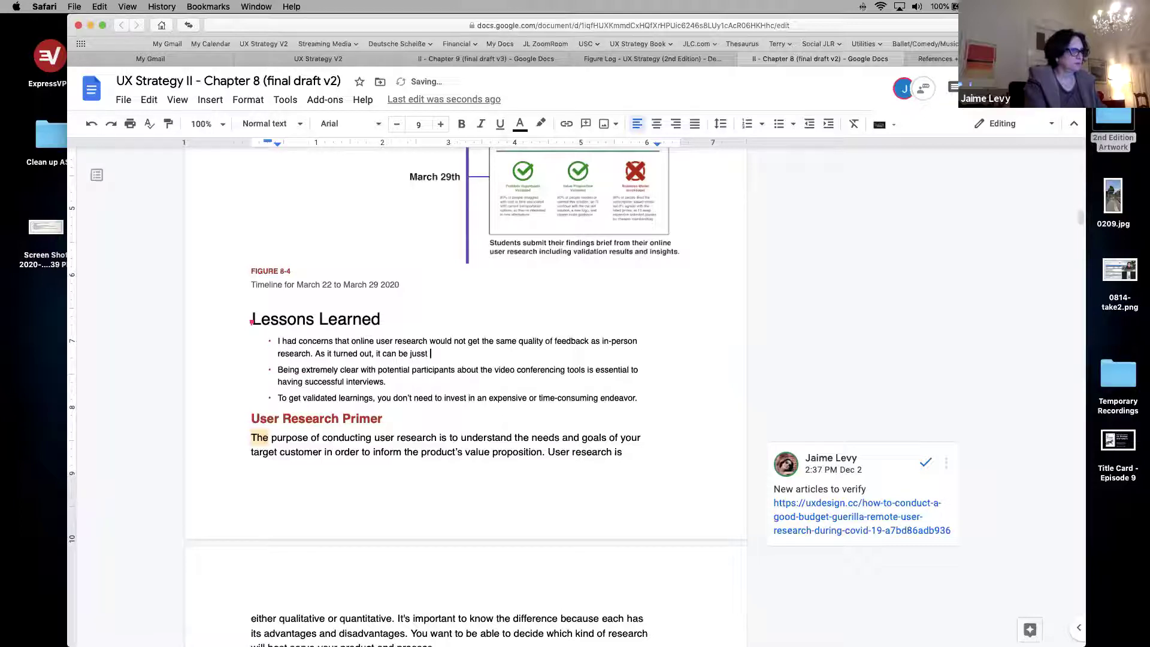
text(t as good of)
key(BackSpace)
key(BackSpace)
text(d )
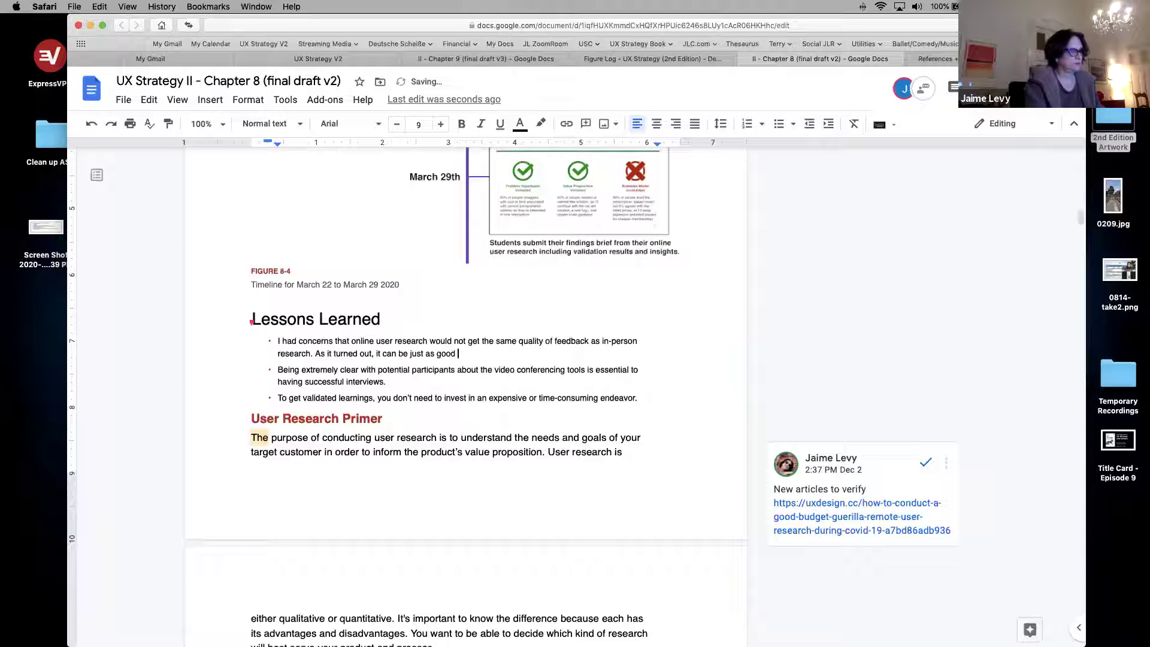
text(of the study is properly executed.)
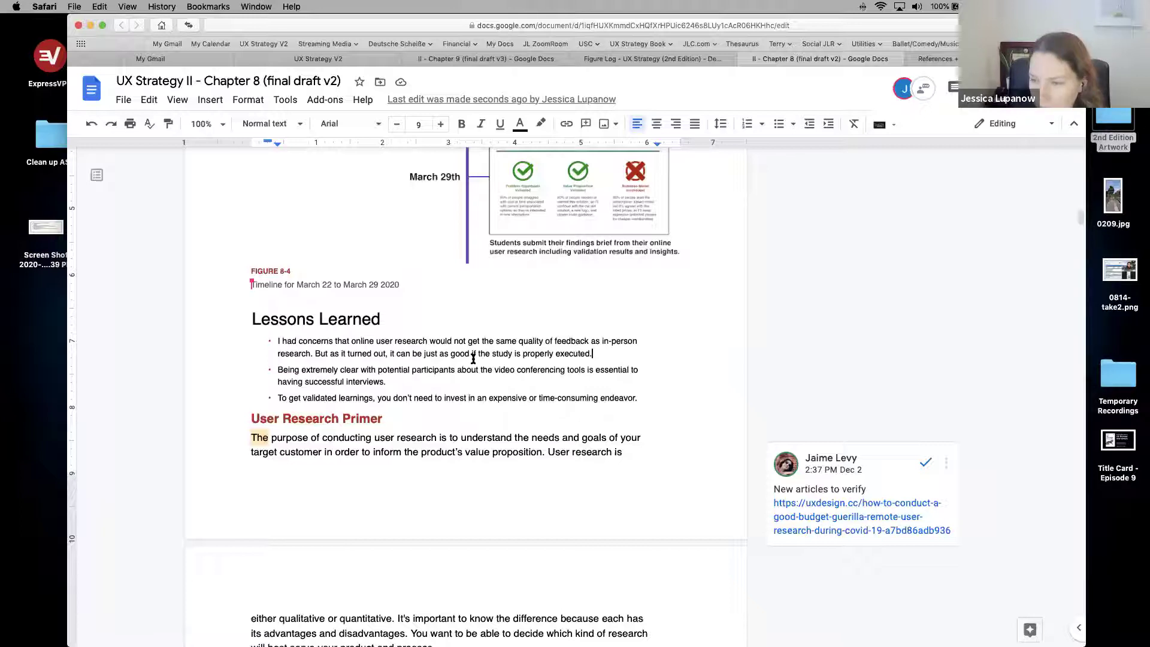
click(391, 354)
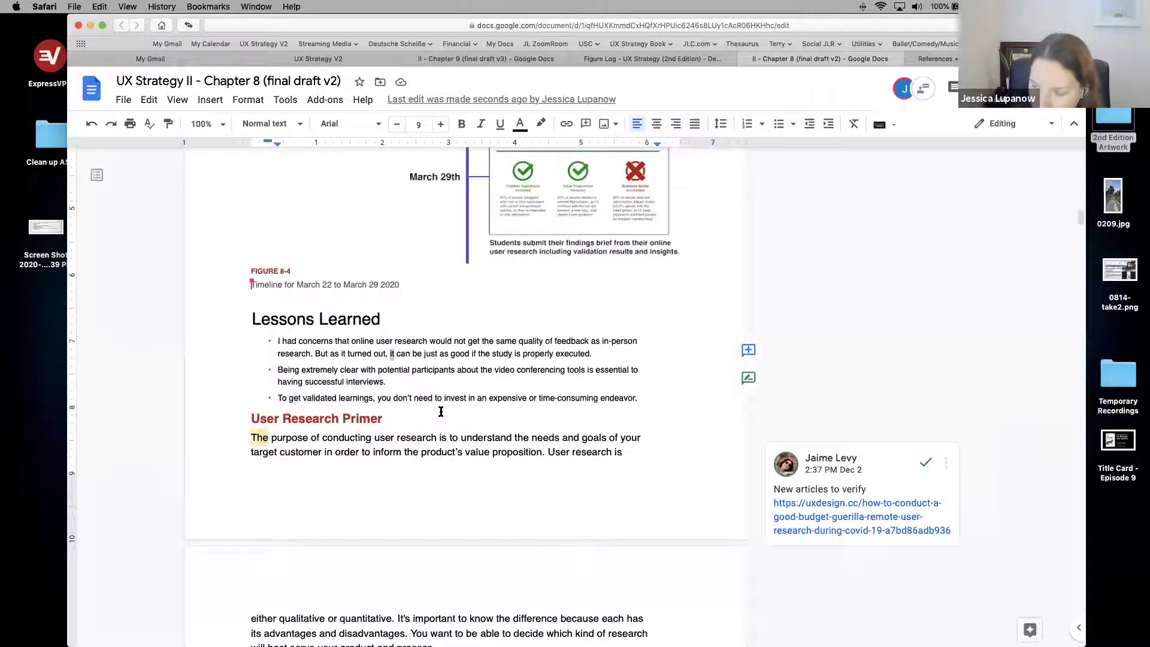
text(the feedback)
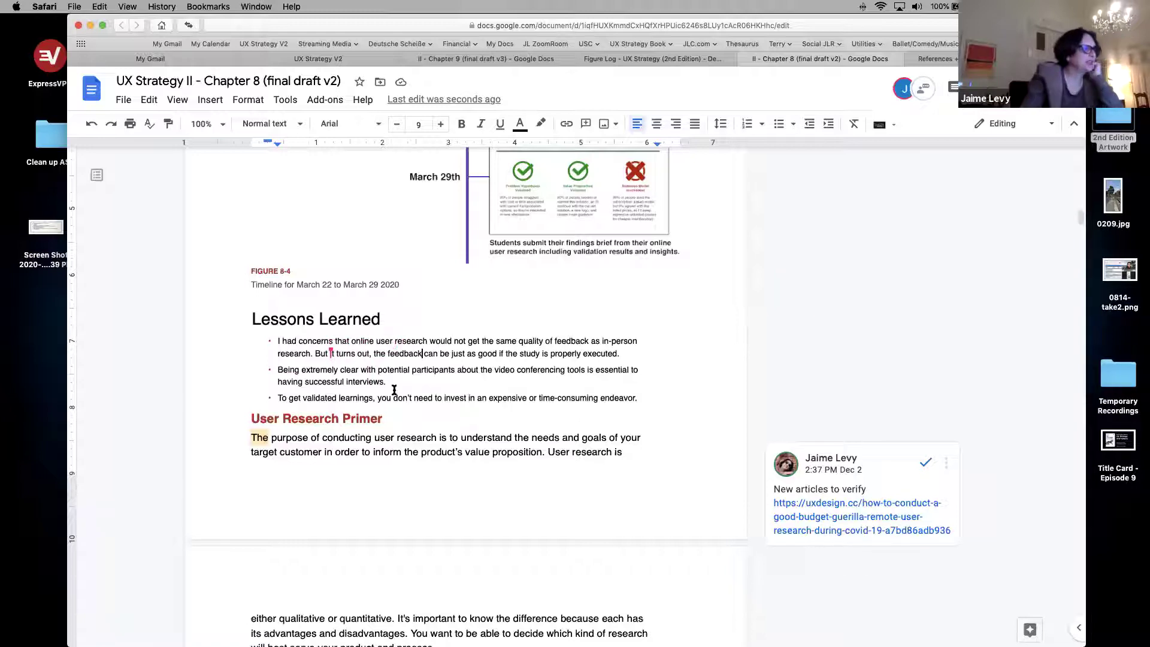
Step: Overwrite the second Lessons Learned bullet, about video conferencing tools, with a copy of the first bullet's text
drag(1080, 217, 1078, 176)
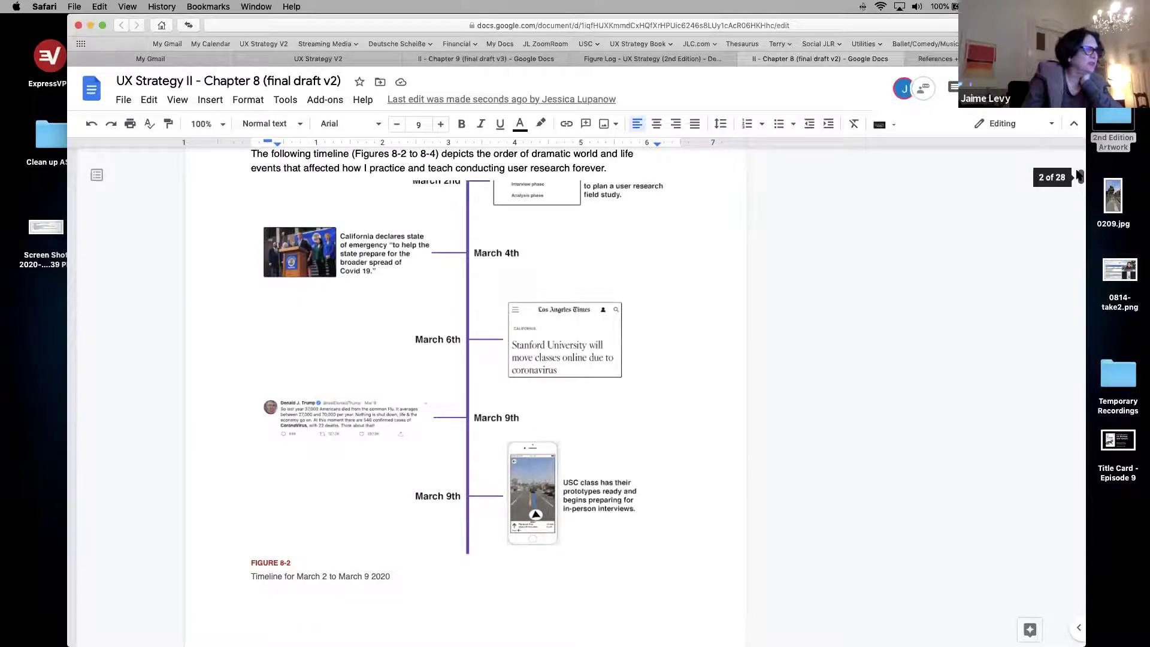
drag(1078, 176, 1076, 174)
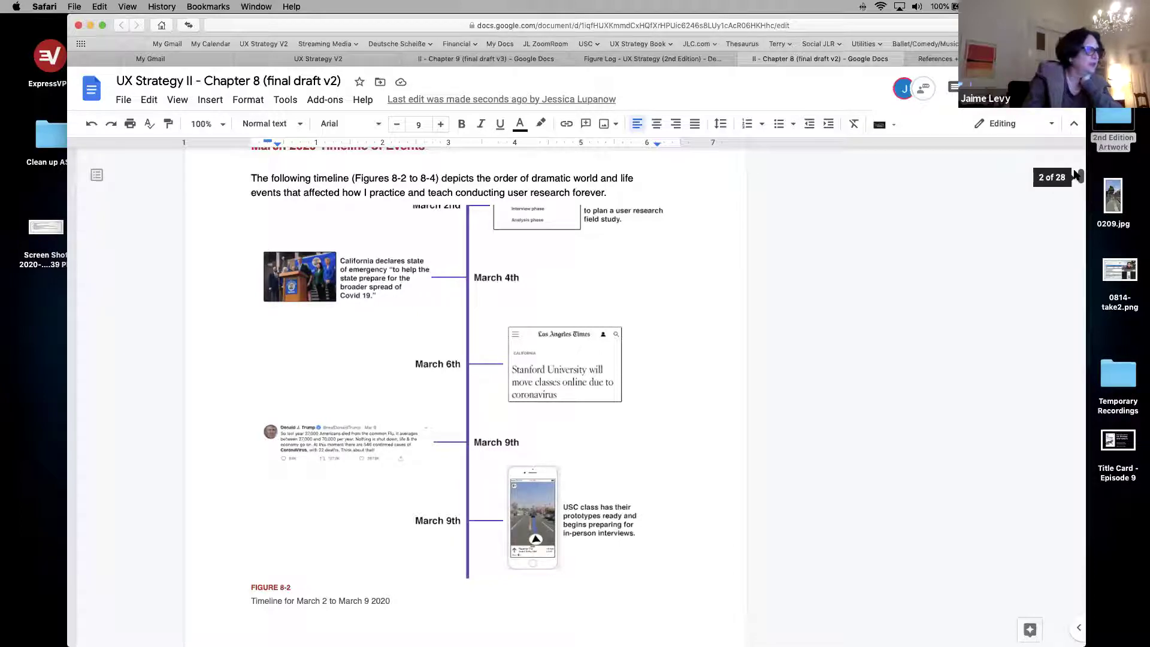
scroll(1076, 175, down, 2)
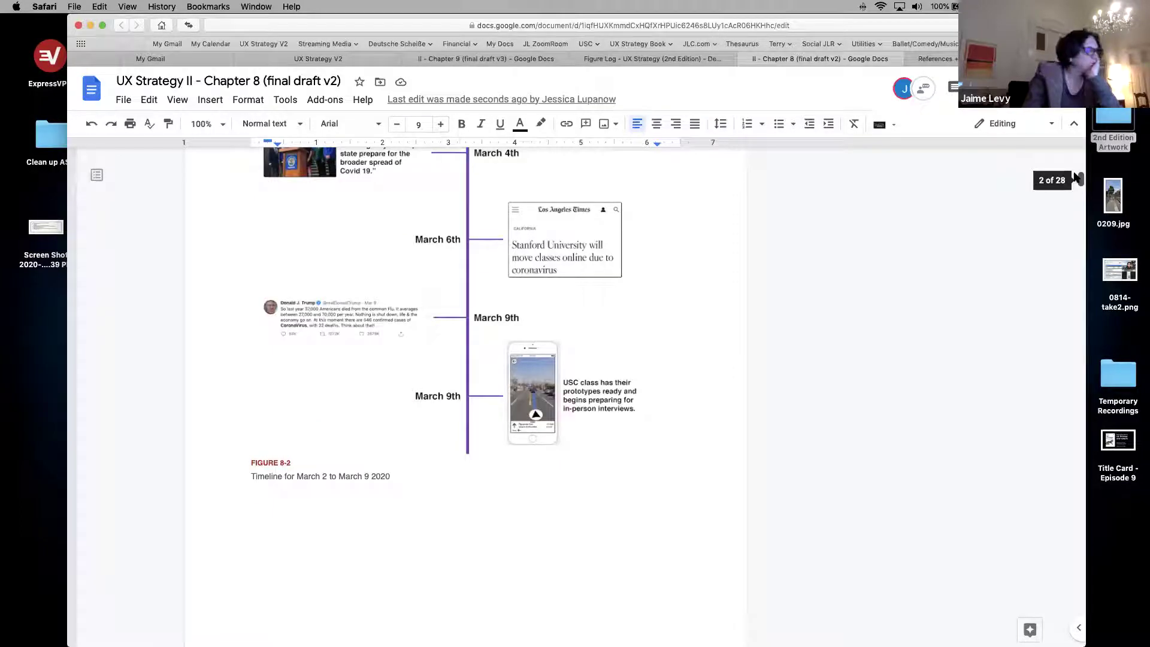
drag(1076, 175, 1078, 213)
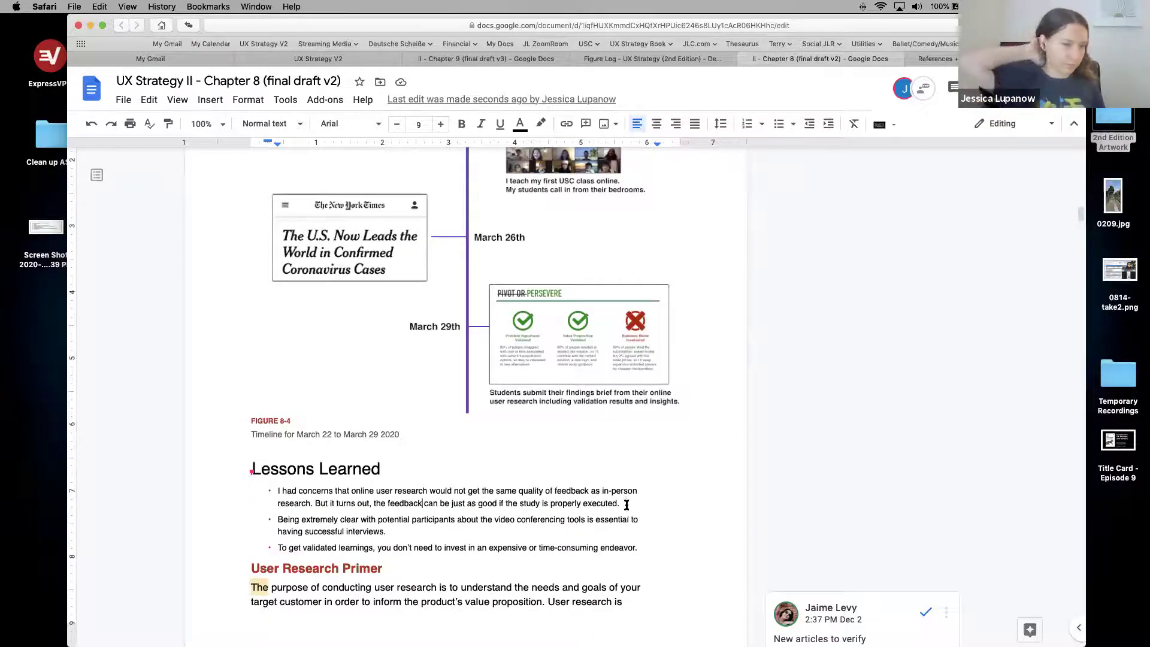
drag(624, 506, 276, 491)
key(super+c)
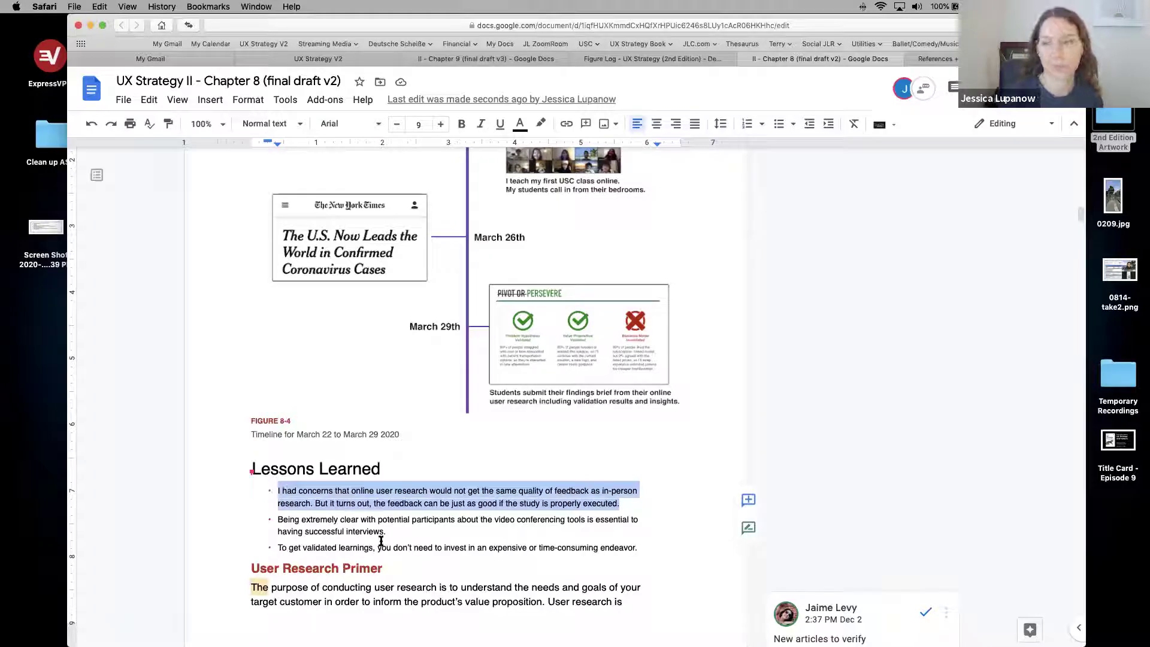
drag(398, 532, 277, 520)
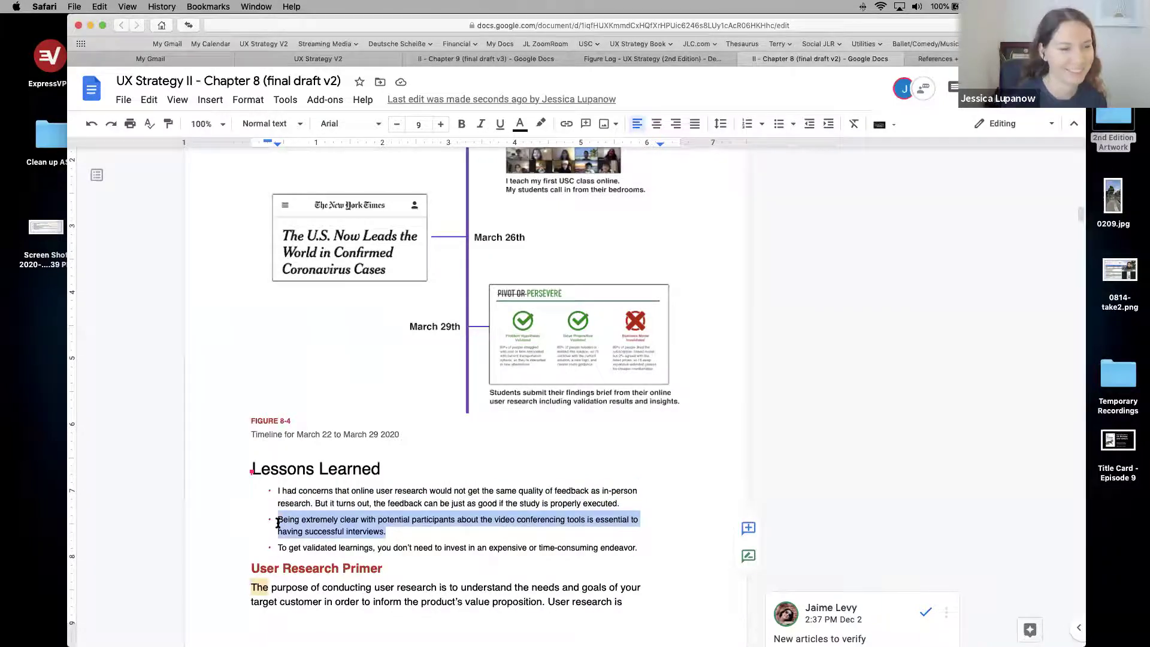
key(super+v)
Step: Replace the first Lessons Learned bullet's text with "That even during a pandemic"
drag(623, 504, 285, 494)
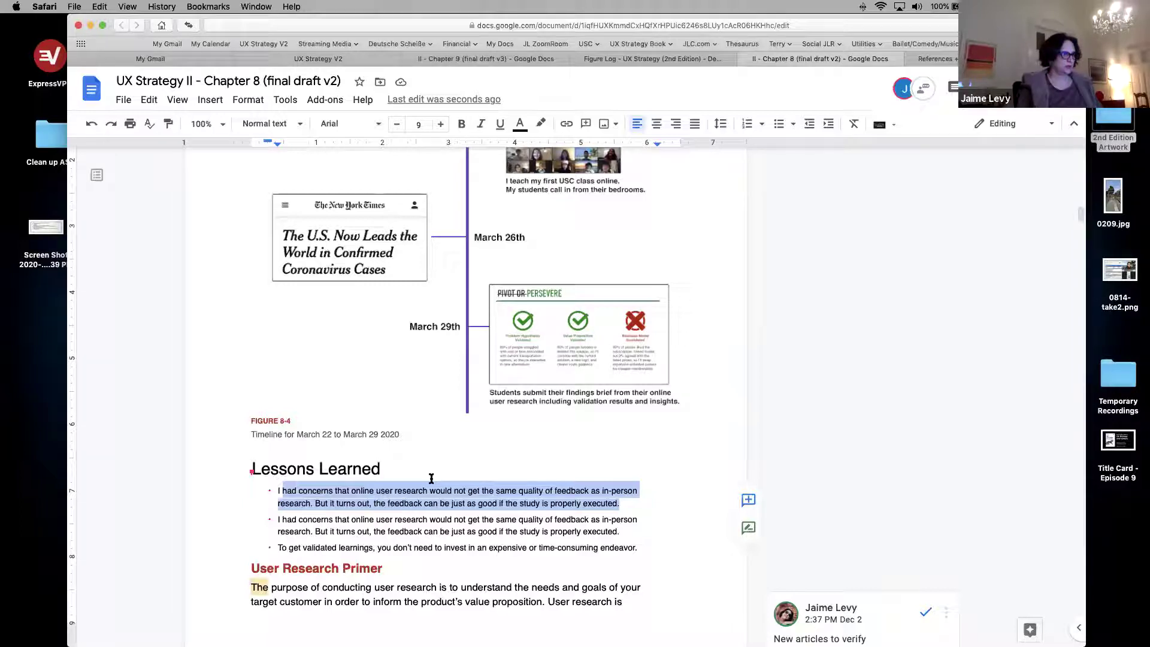
key(BackSpace)
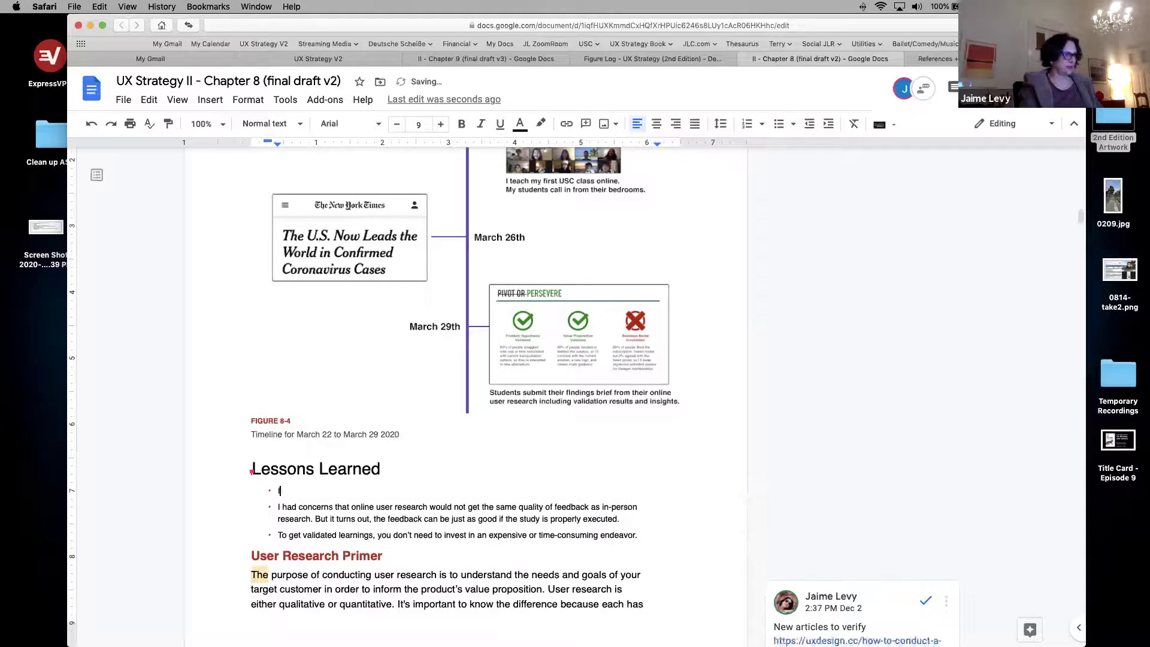
text(That )
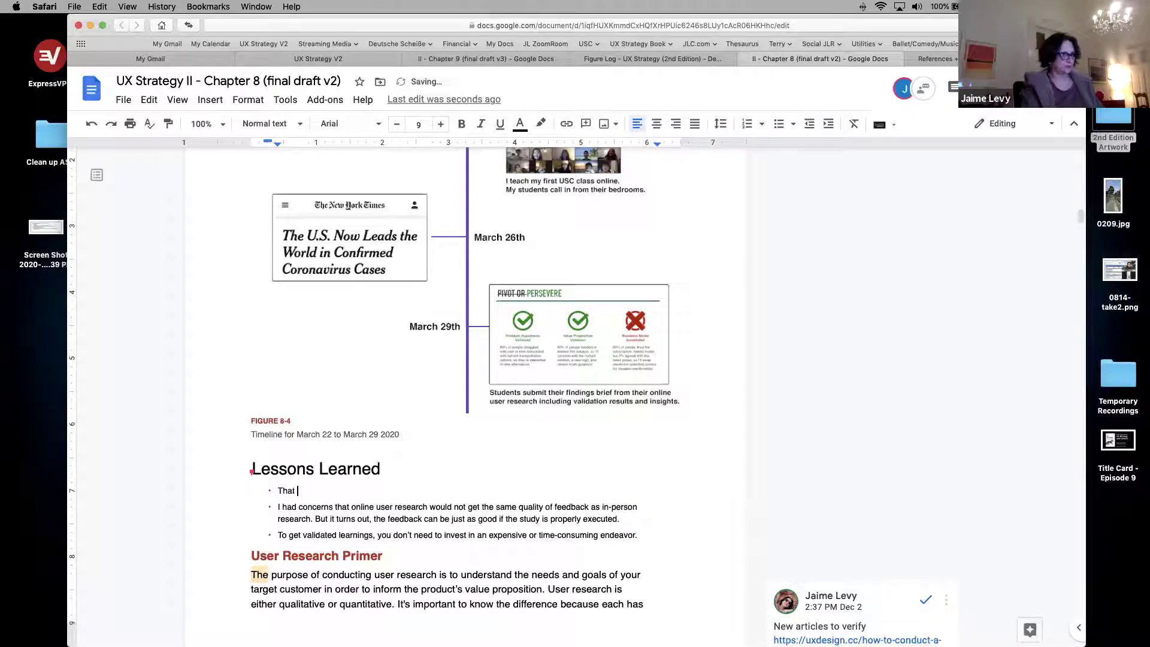
text(even during a )
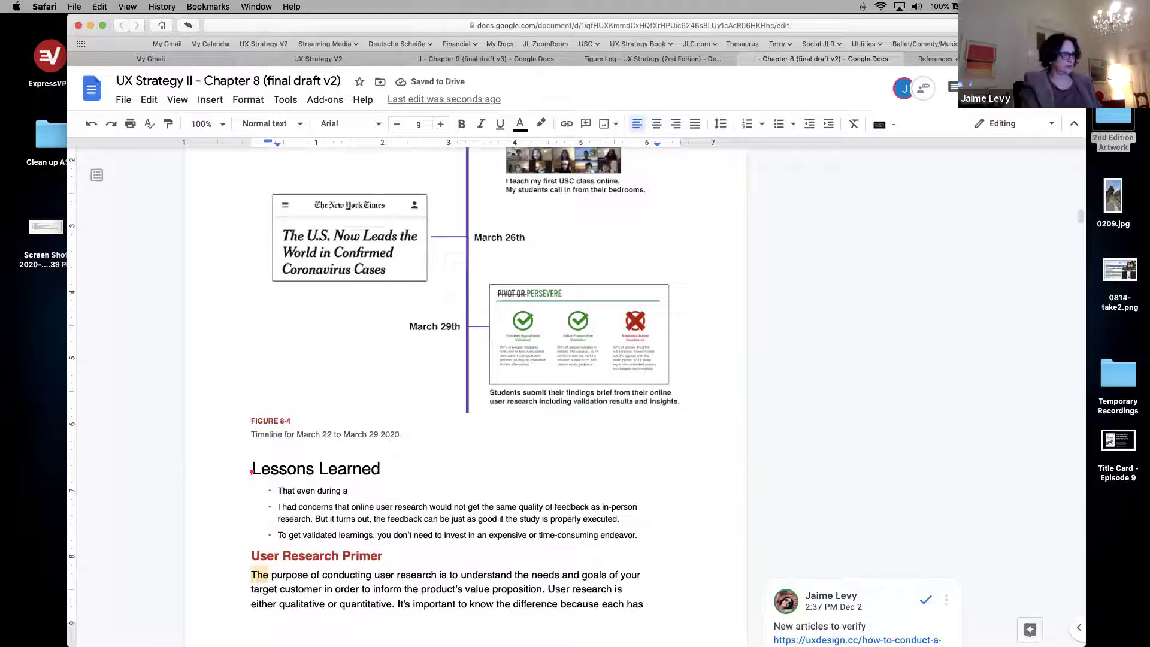
text(pa)
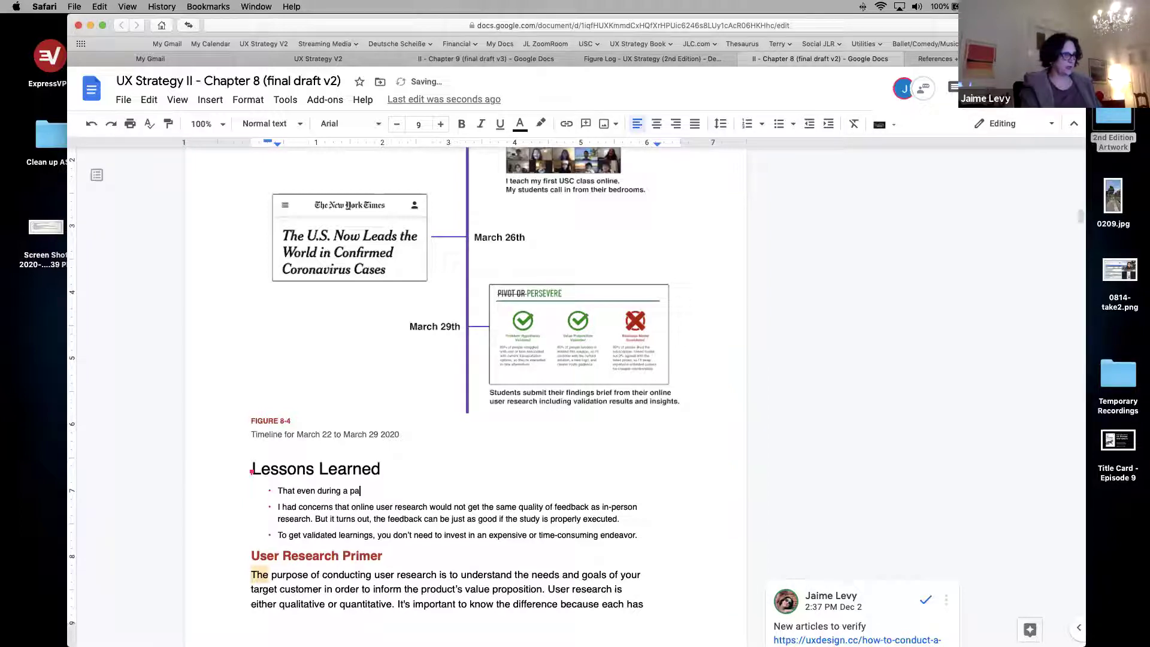
text(ndemic)
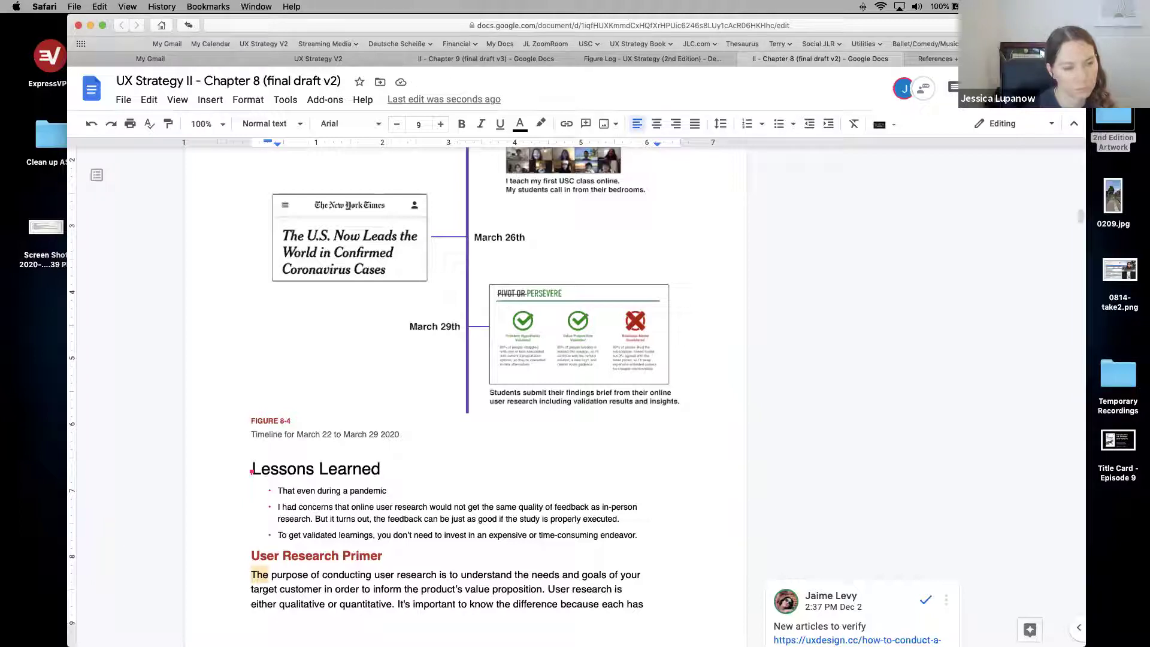
Step: Insert "deadly" before "pandemic" in the first bullet and end the phrase with a comma
click(350, 491)
text(s)
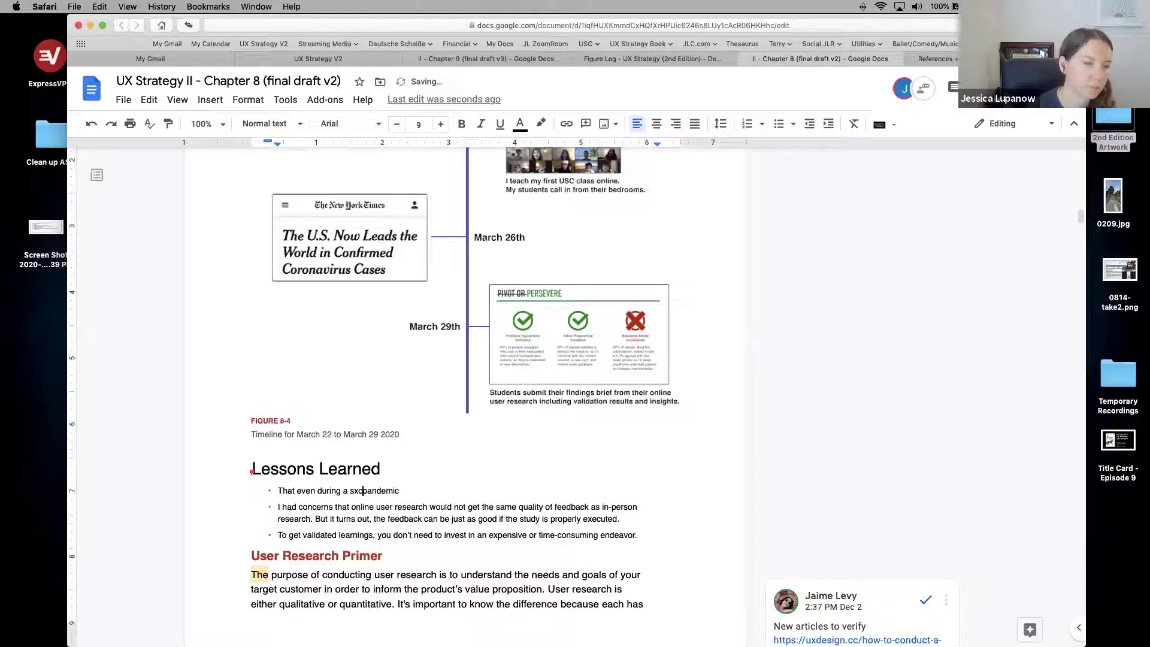
key(BackSpace)
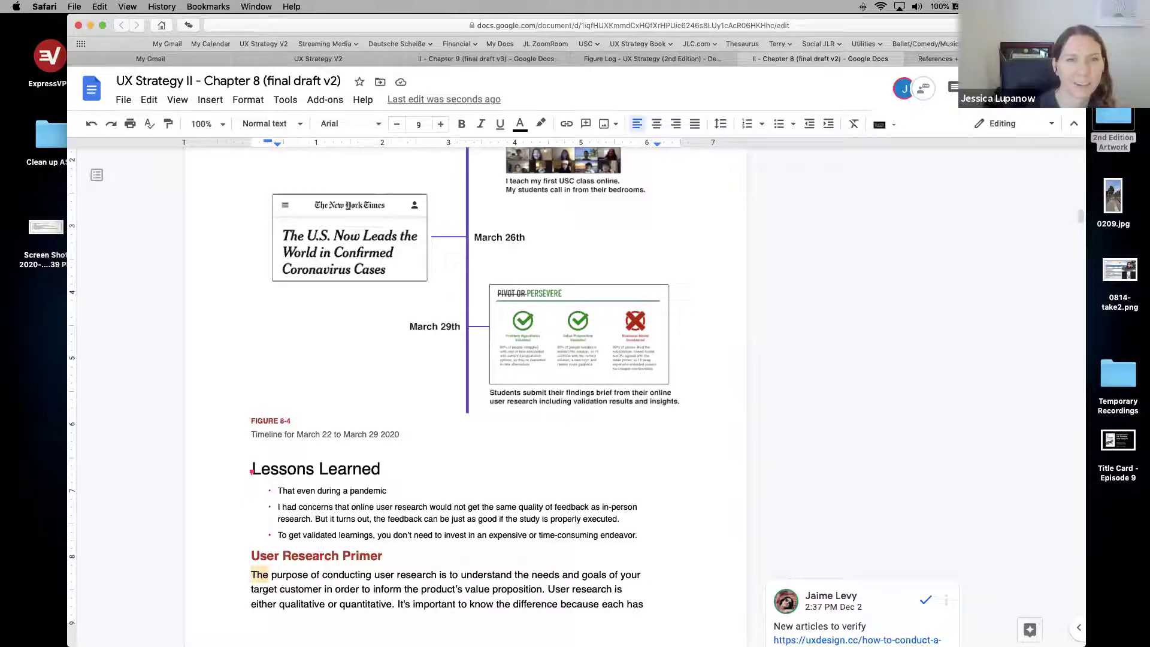
text(deadly)
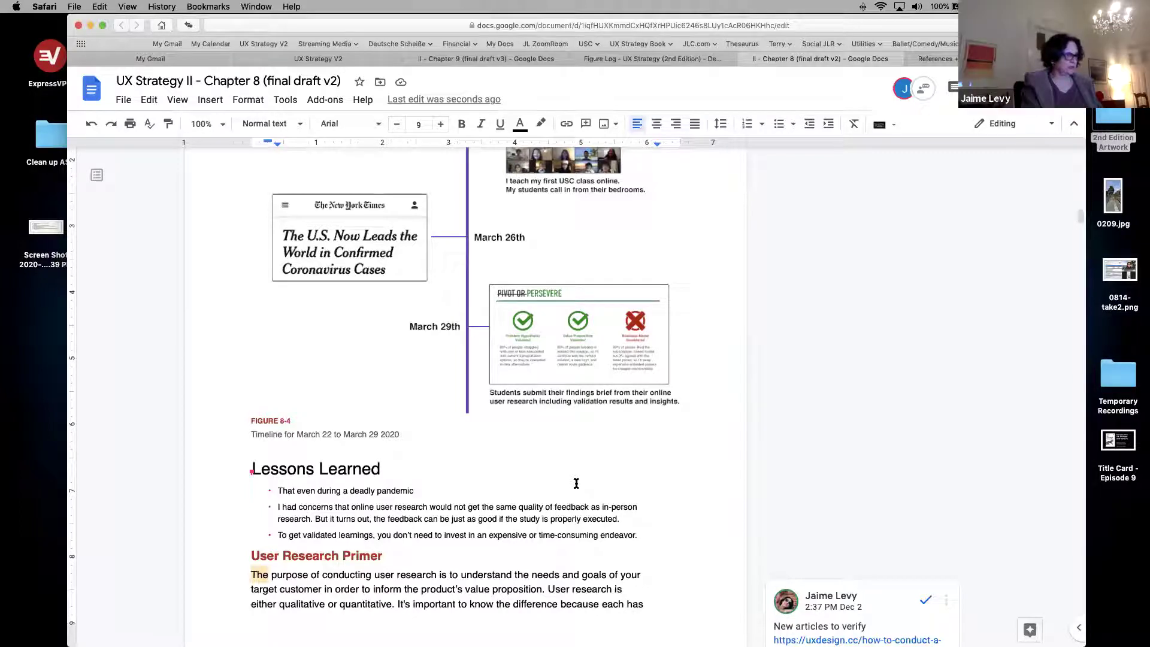
text(,)
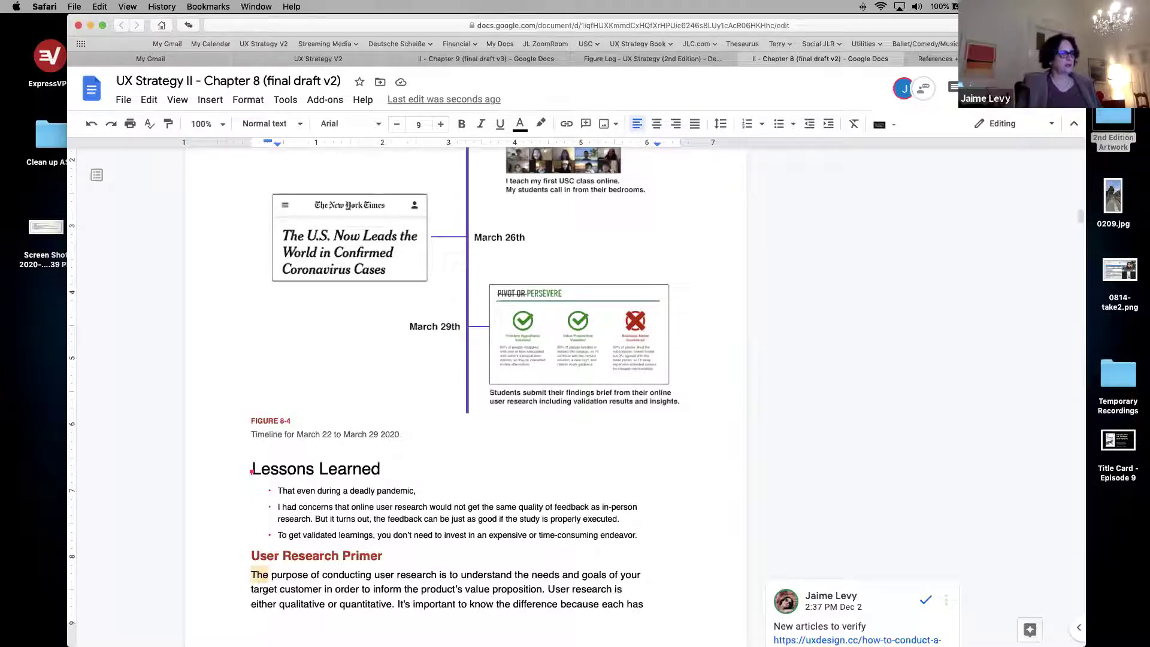
Step: Continue the first Lessons Learned bullet with "Pivoting our lives and"
text(Pi)
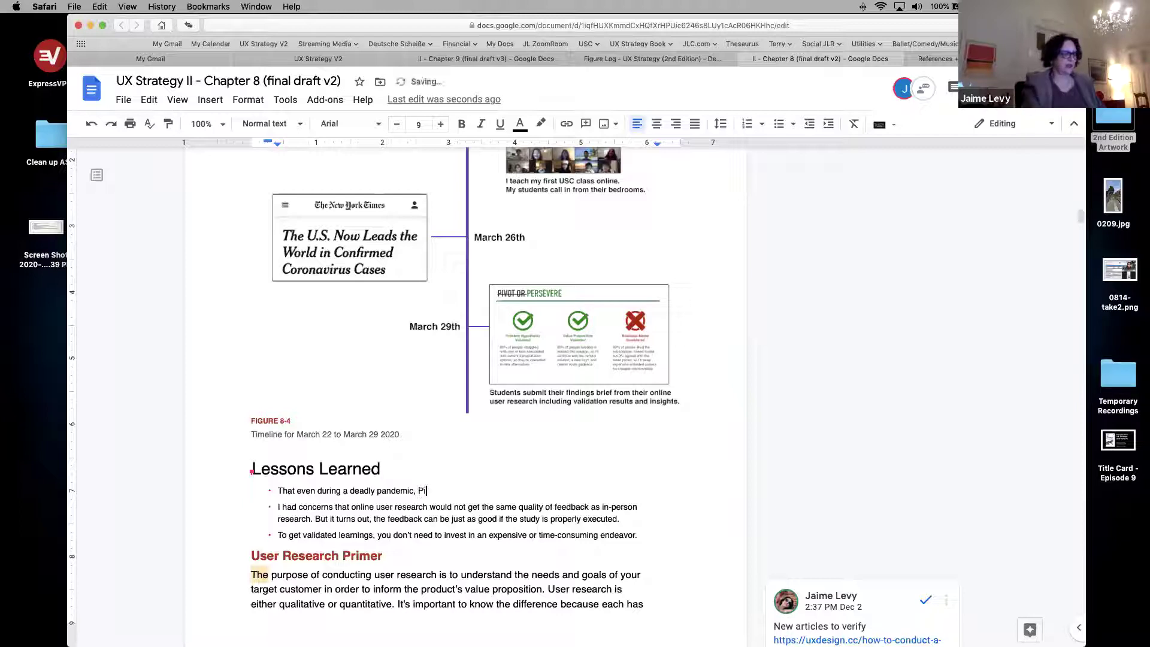
text(voting ou)
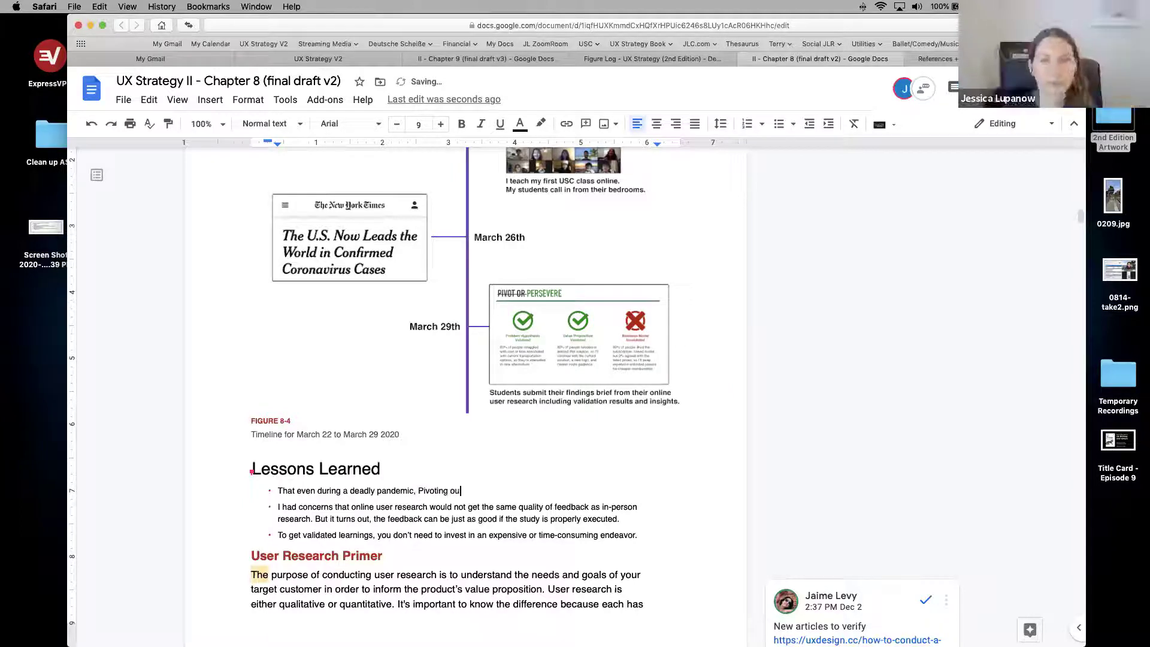
text(r live)
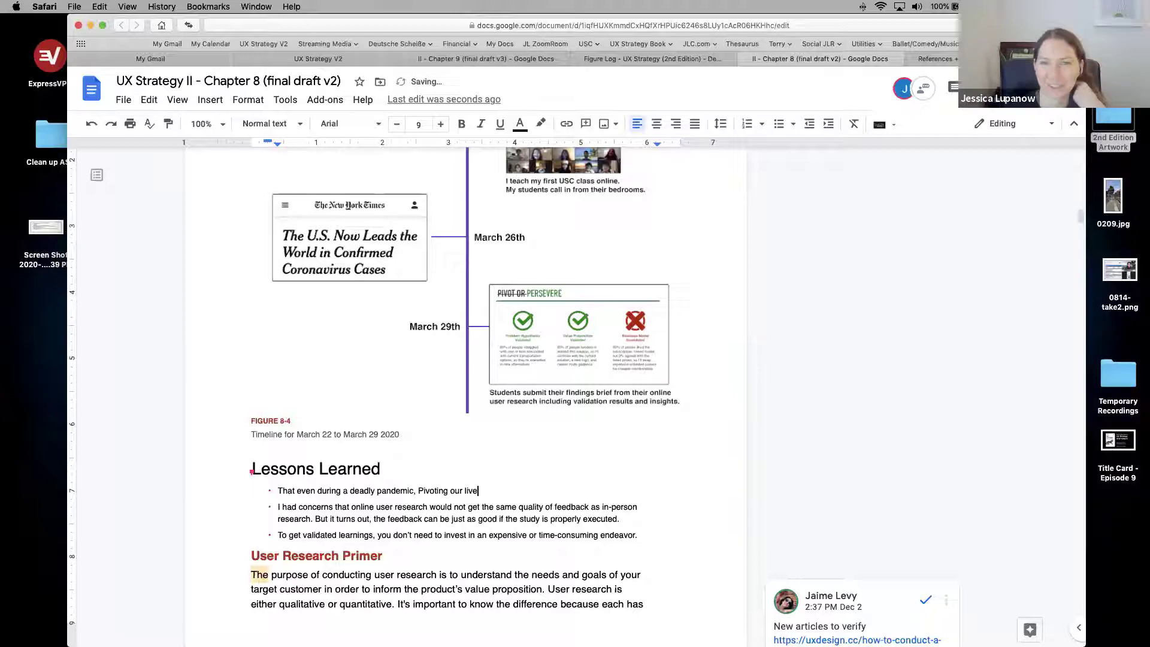
text(s and)
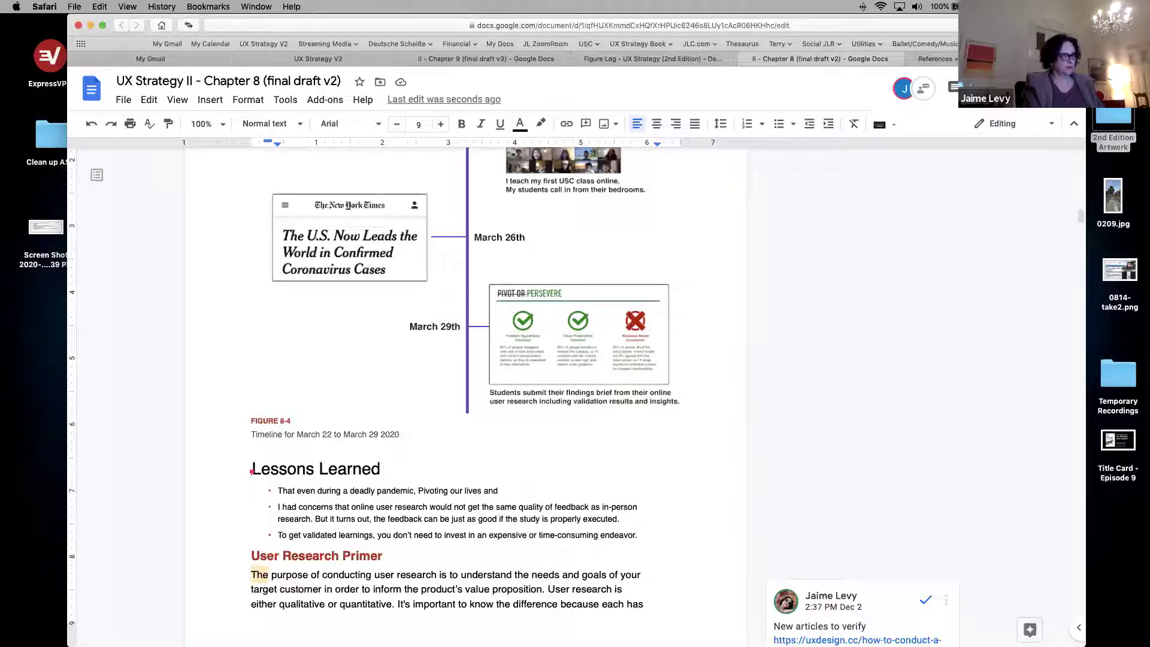
text(teh way)
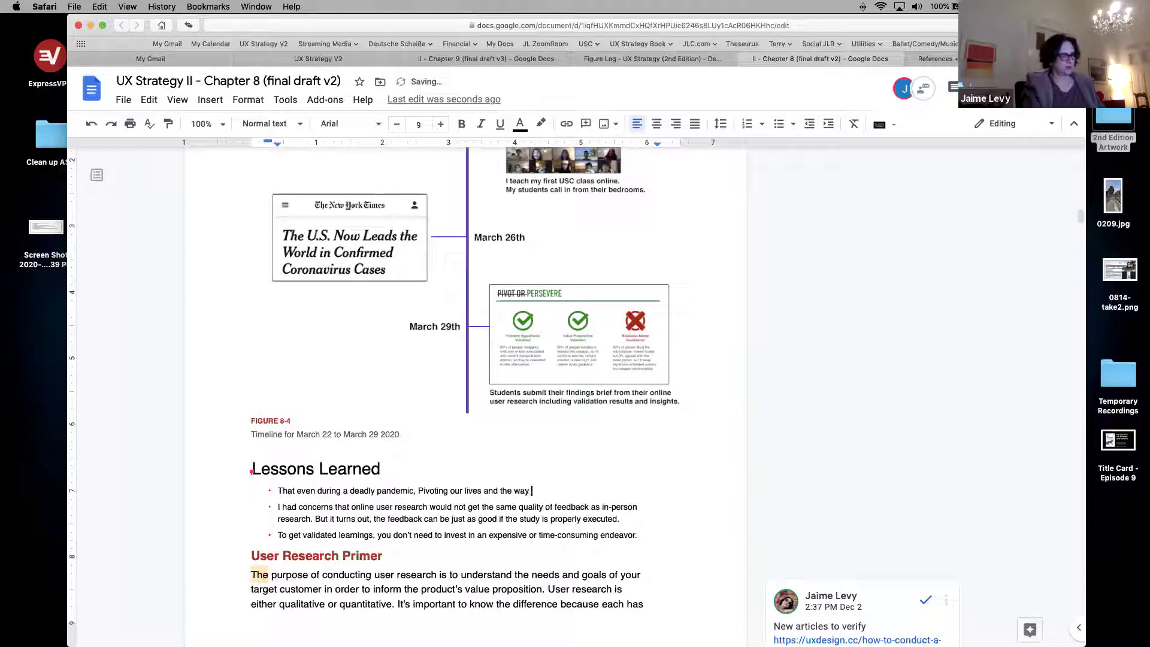
key(BackSpace)
key(BackSpace)
key(BackSpace)
key(BackSpace)
key(BackSpace)
key(BackSpace)
key(BackSpace)
key(BackSpace)
key(BackSpace)
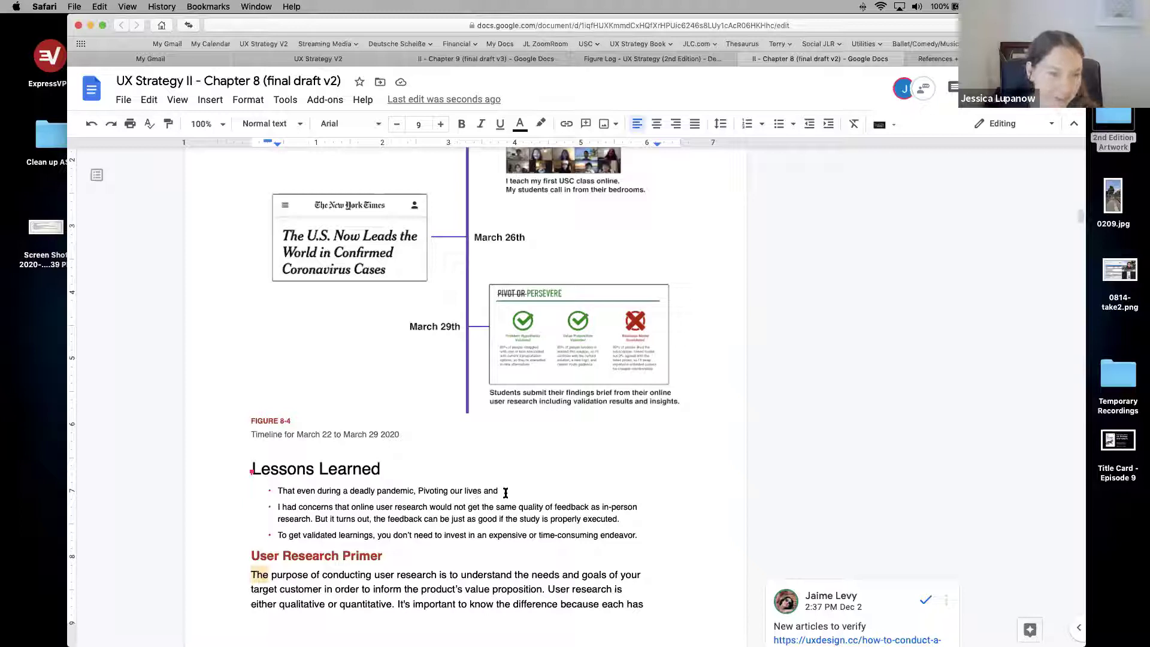
Step: Insert "the class was able to quickly adapt" before "Pivoting our lives and" in the first Lessons Learned bullet
click(419, 492)
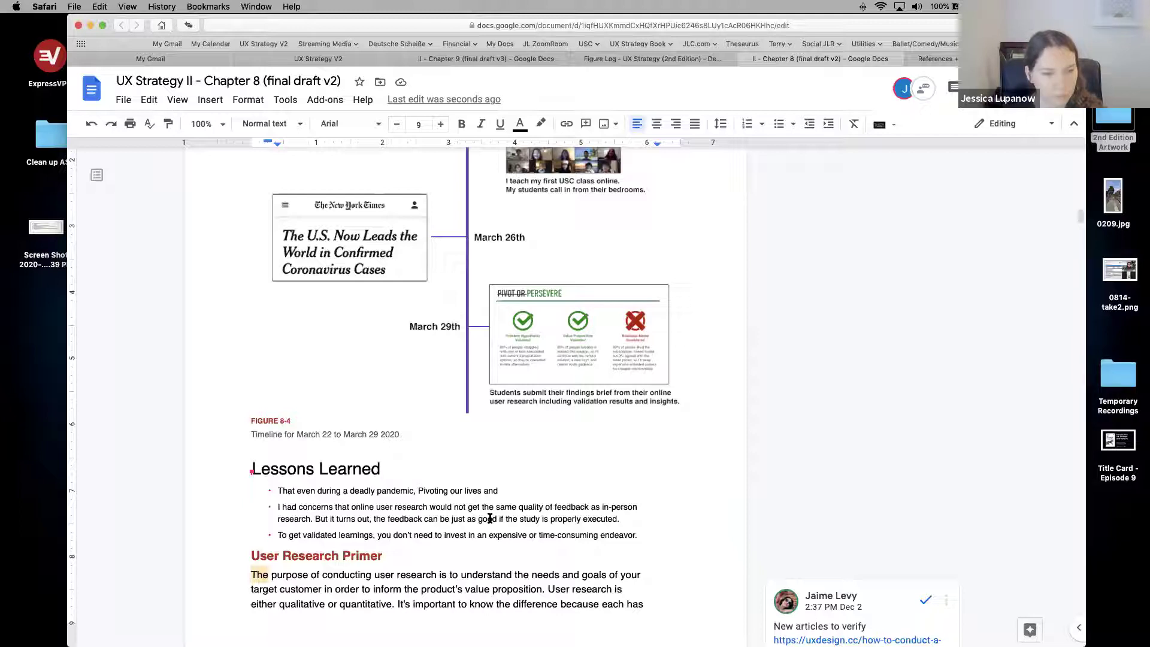
text(the class )
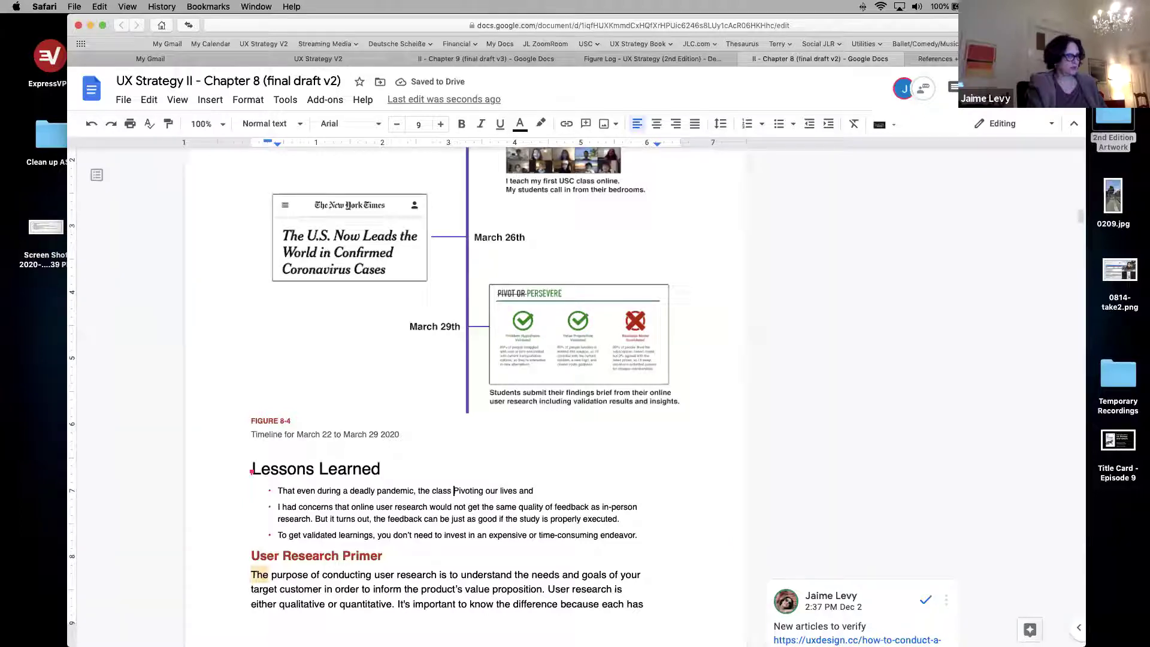
text(was able t)
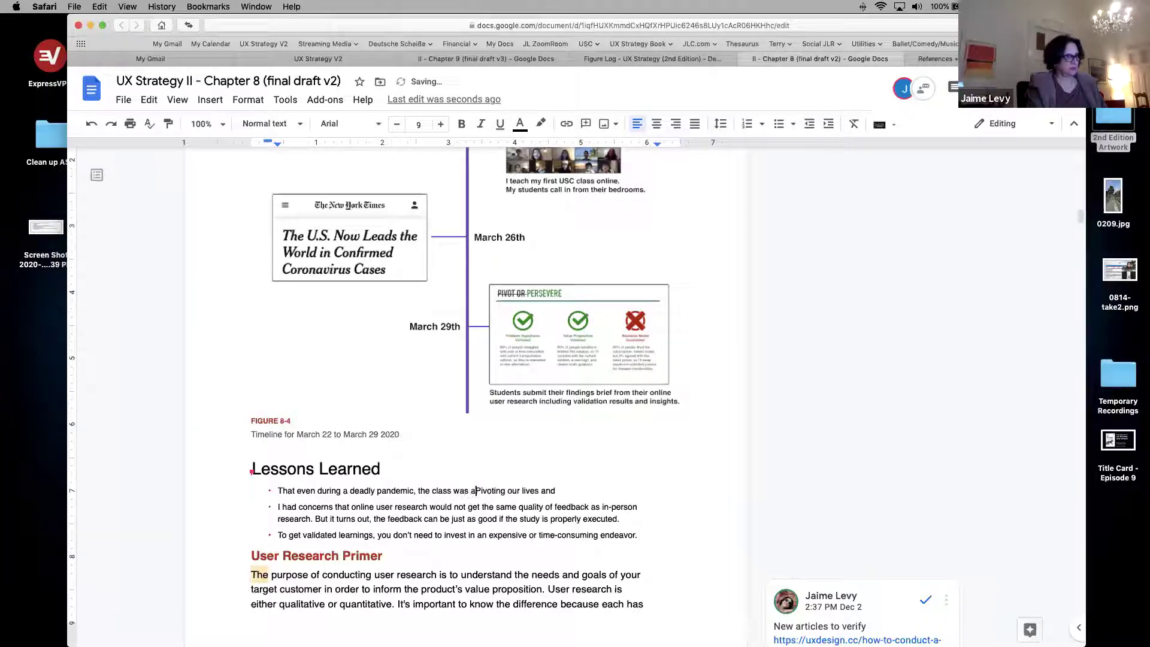
text(o quickly )
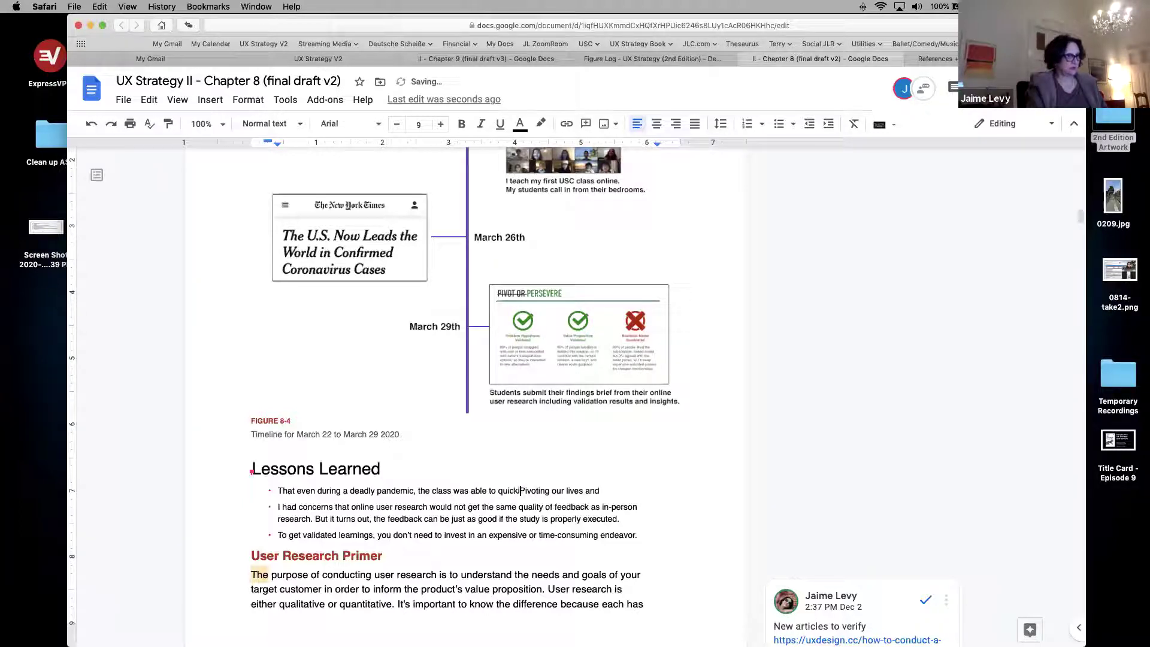
text(adapt )
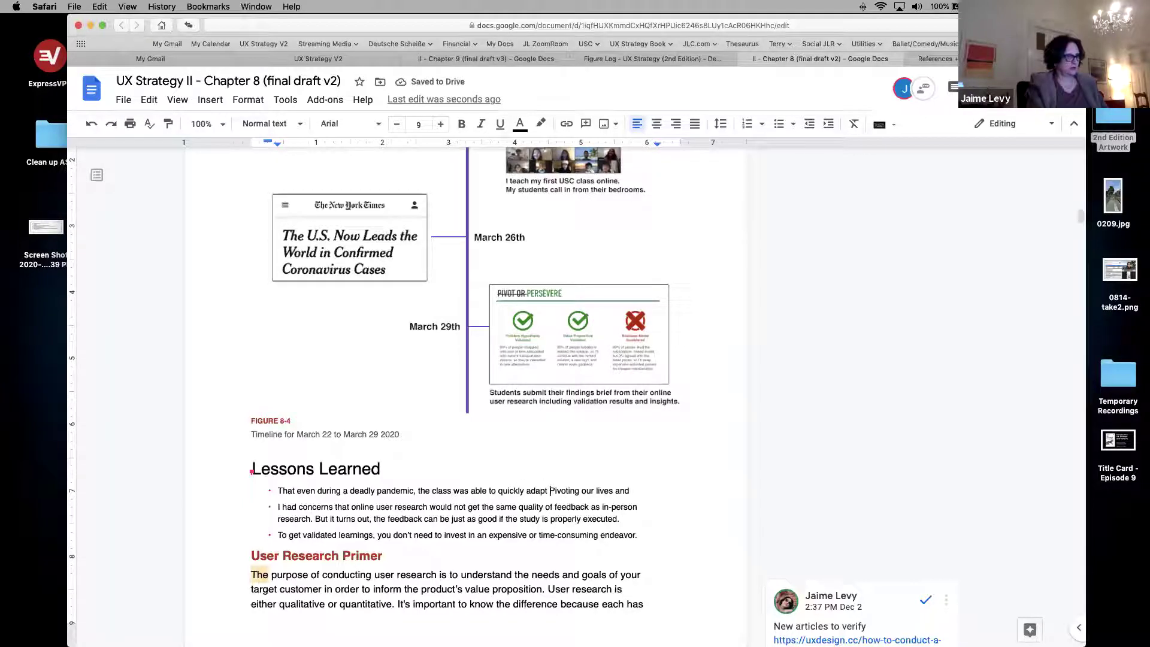
Step: Continue the inserted clause in the first bullet with "to having to do their first user research study"
text(to having )
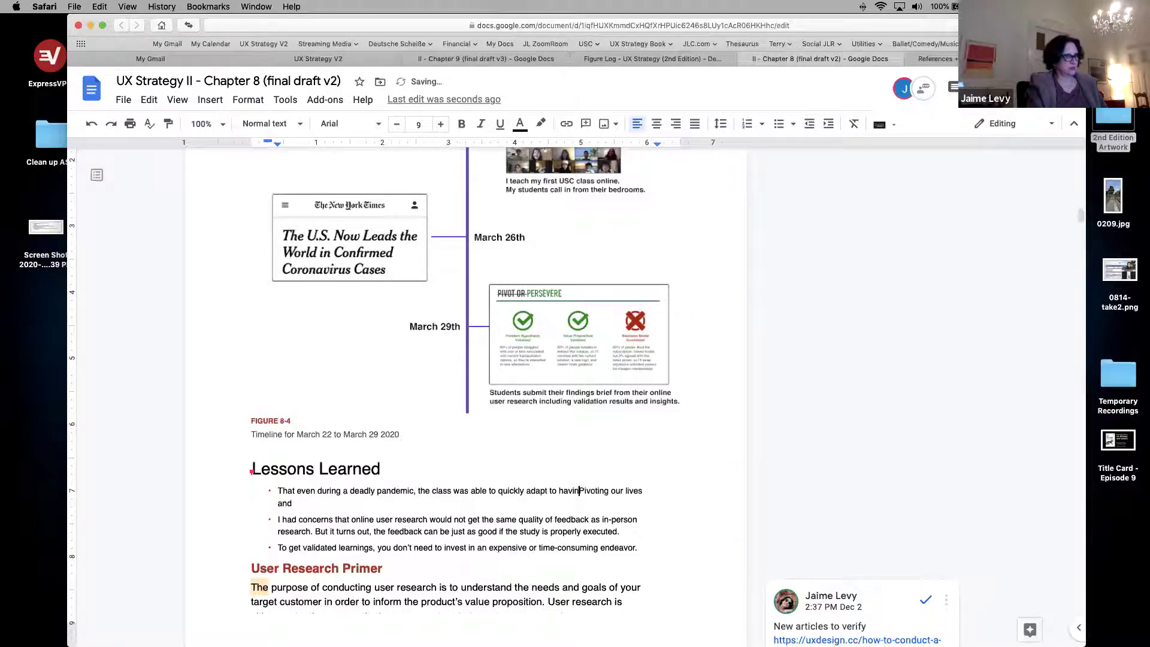
text(in)
key(BackSpace)
key(BackSpace)
key(BackSpace)
key(BackSpace)
text(g)
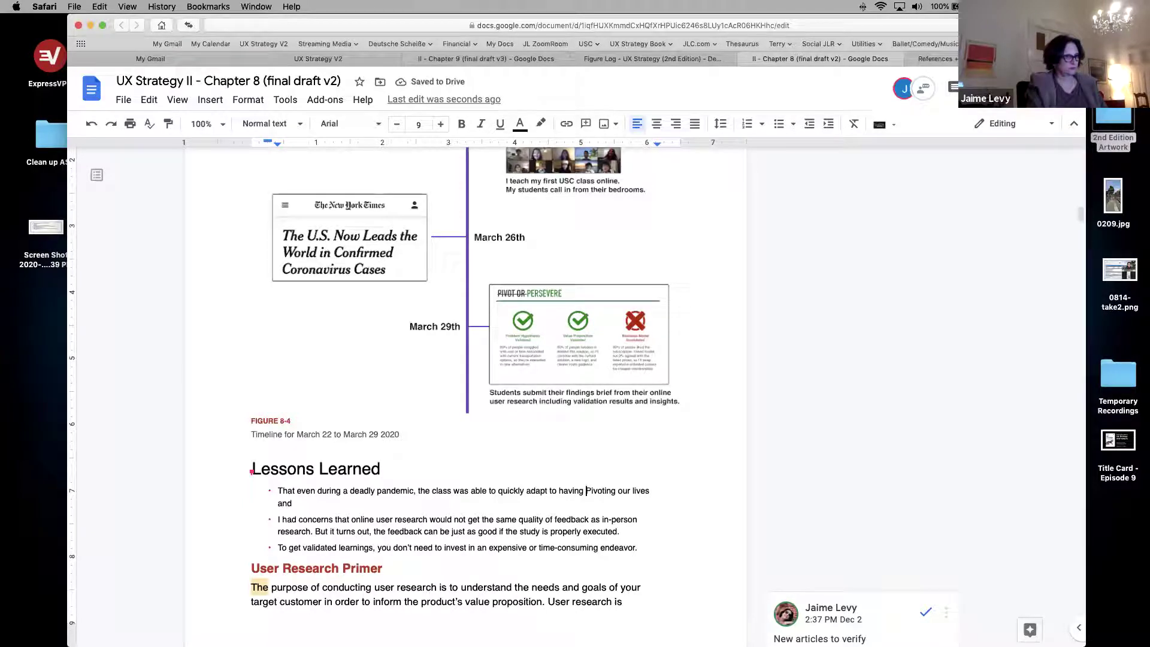
text( to do their first )
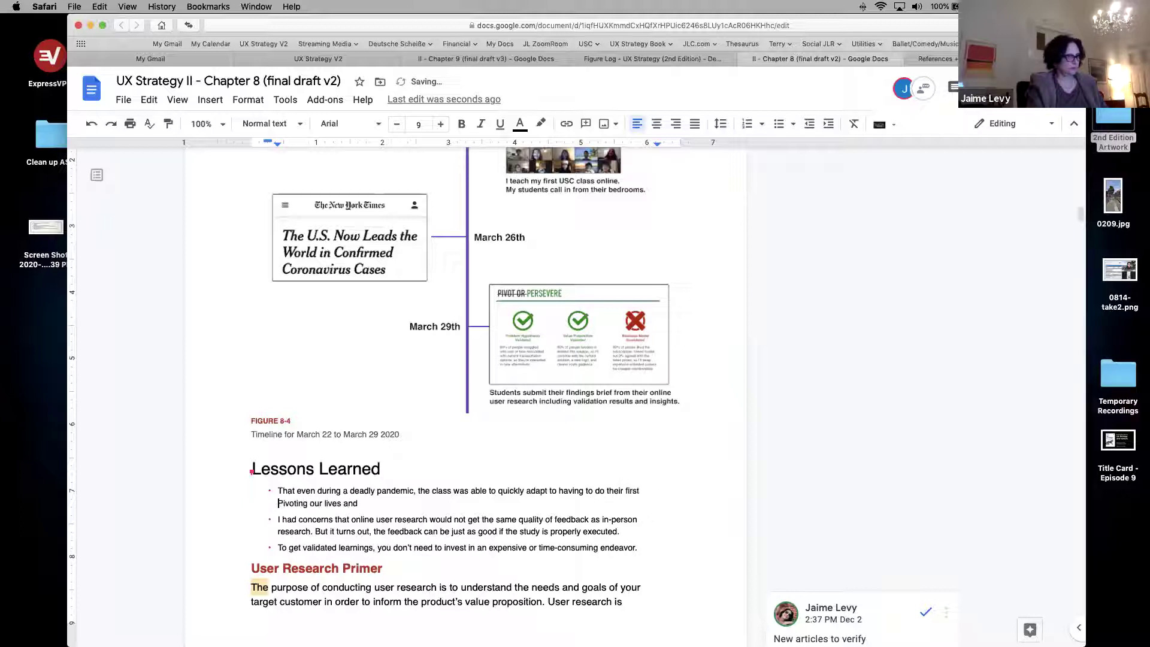
text(user research st)
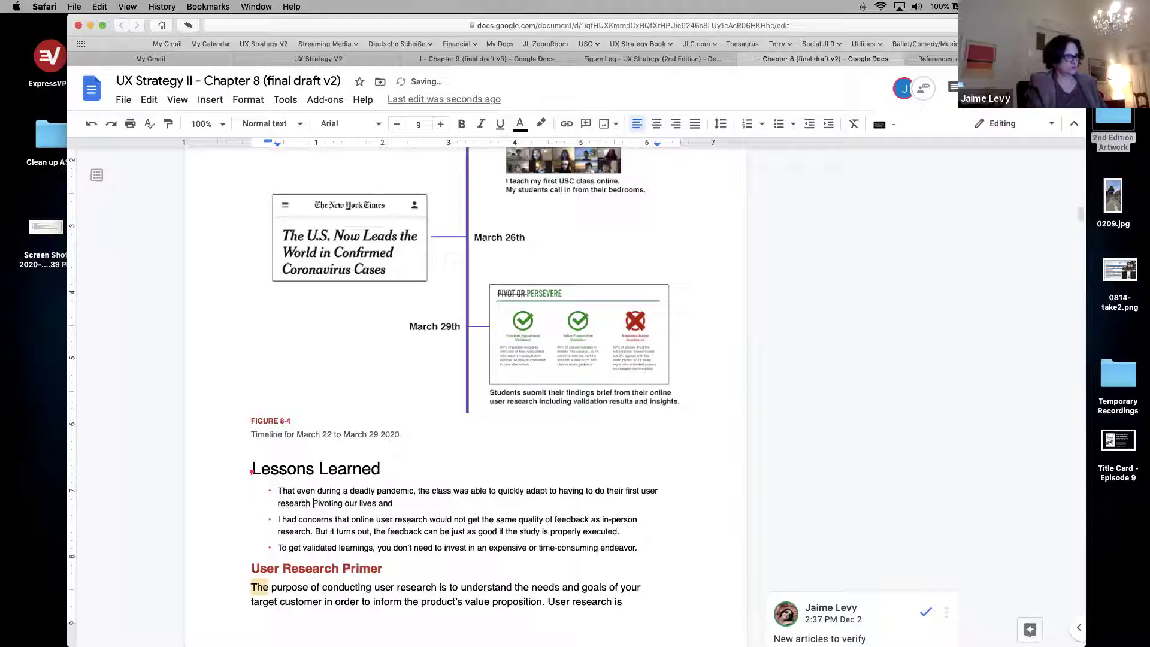
text(udy)
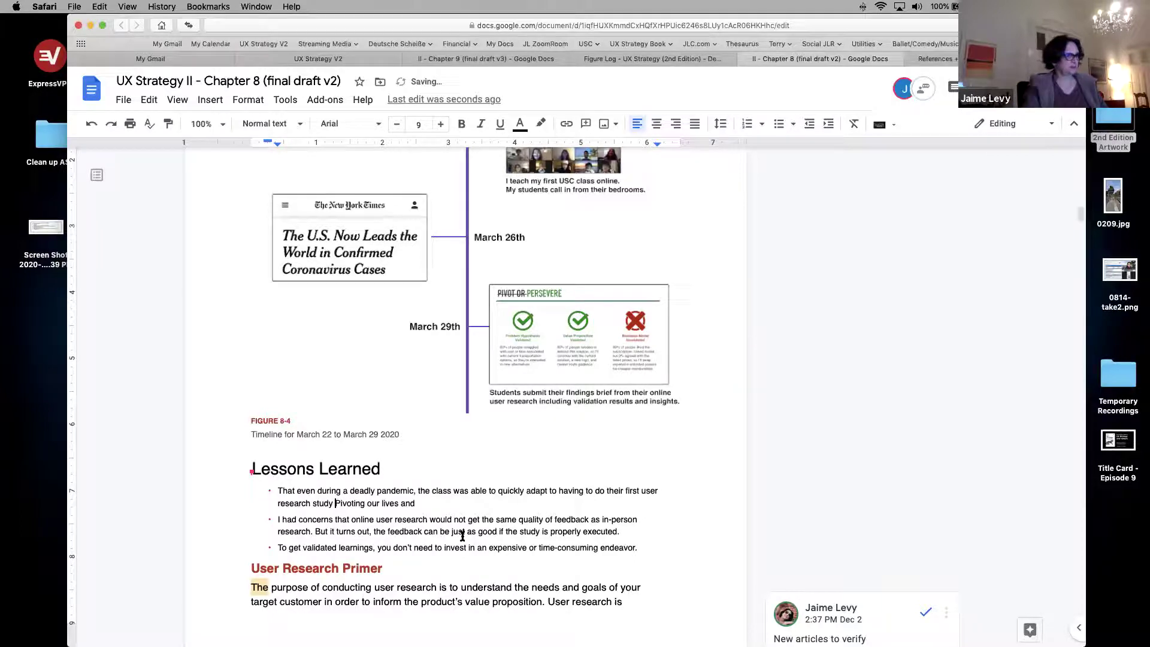
Step: Replace everything after "quickly adapt to" in the first bullet with "doing the assignments"
drag(419, 503, 595, 490)
drag(521, 491, 560, 491)
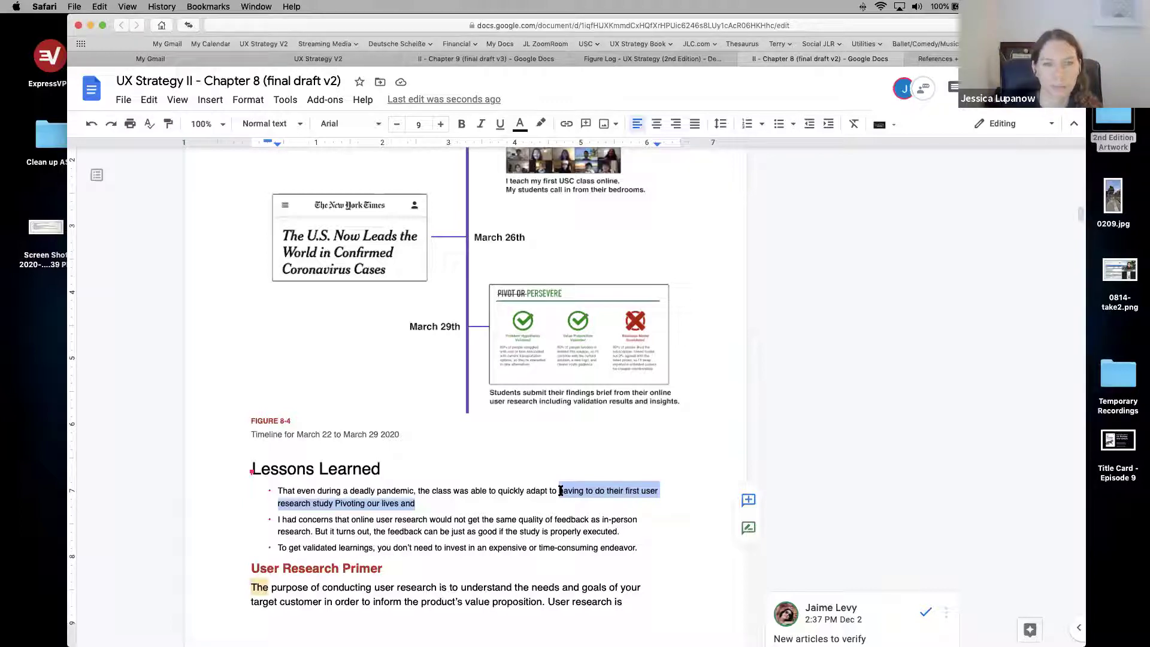
key(BackSpace)
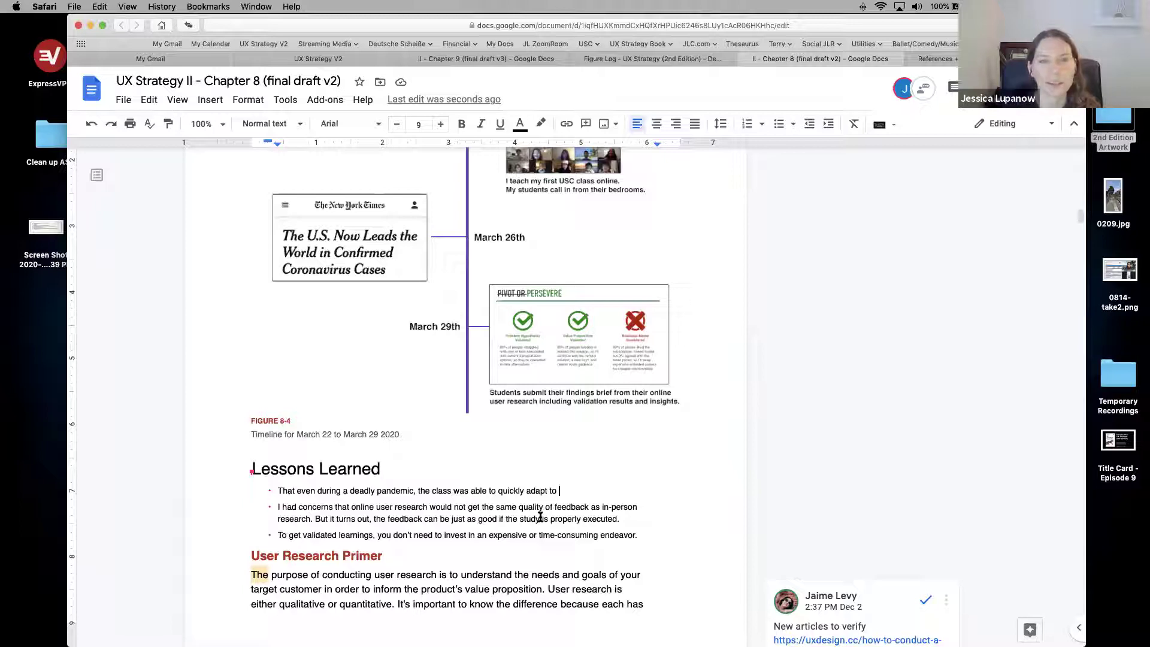
text(do )
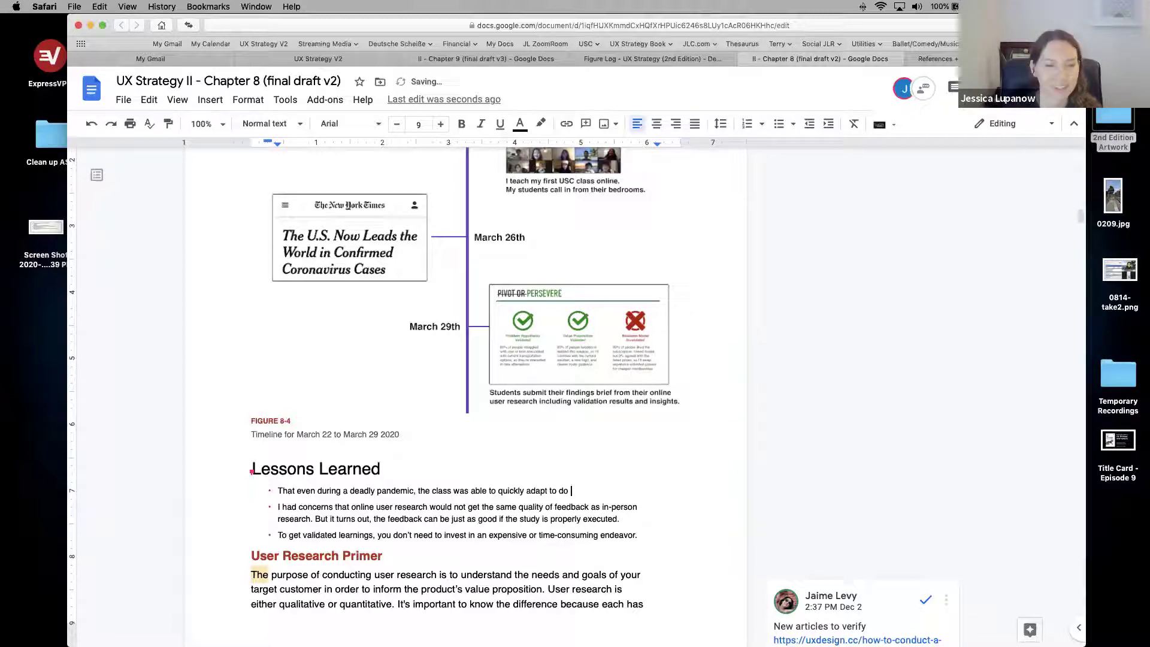
text(the ass)
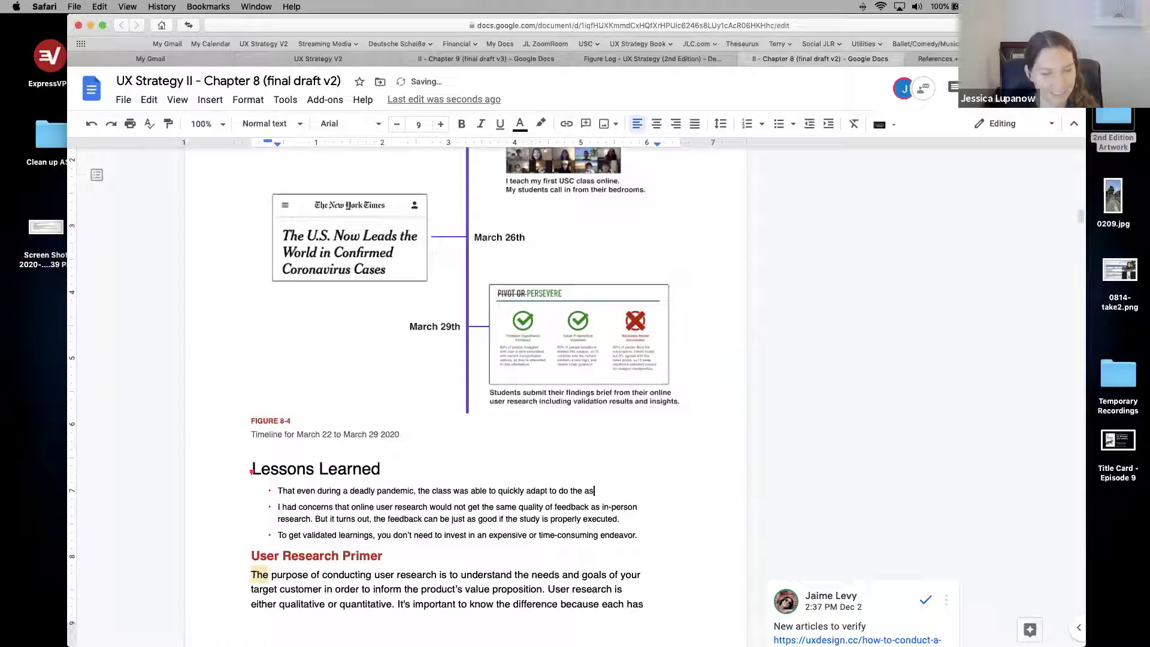
key(BackSpace)
key(BackSpace)
key(BackSpace)
key(BackSpace)
key(BackSpace)
key(BackSpace)
key(BackSpace)
key(BackSpace)
key(BackSpace)
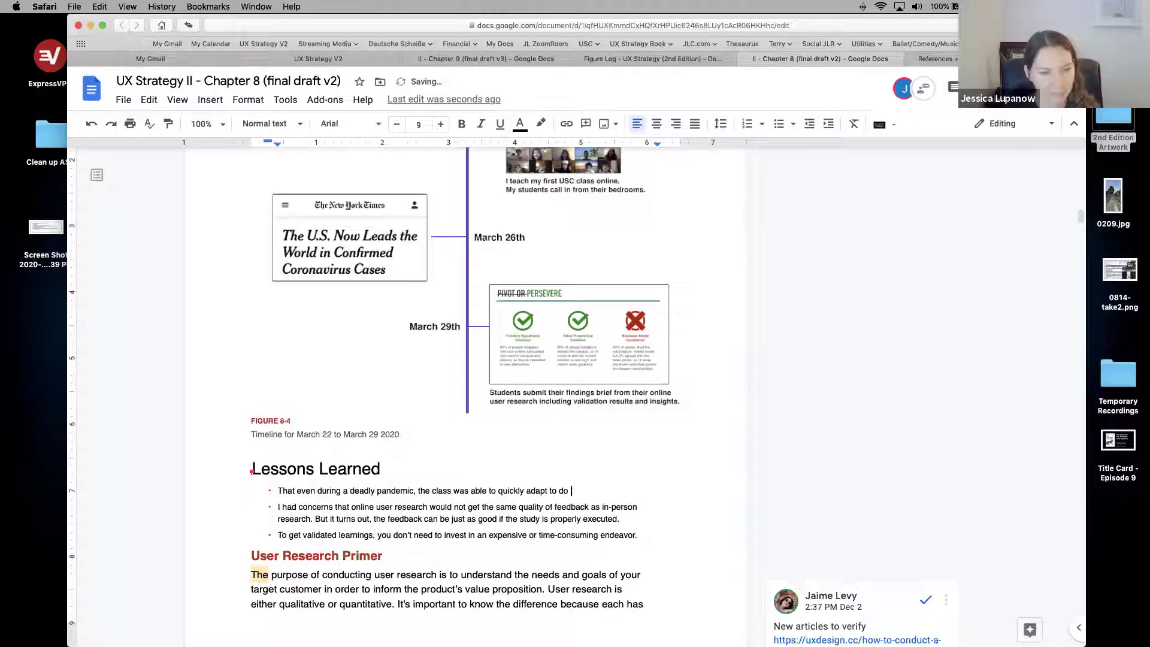
key(BackSpace)
text(doing the assignments)
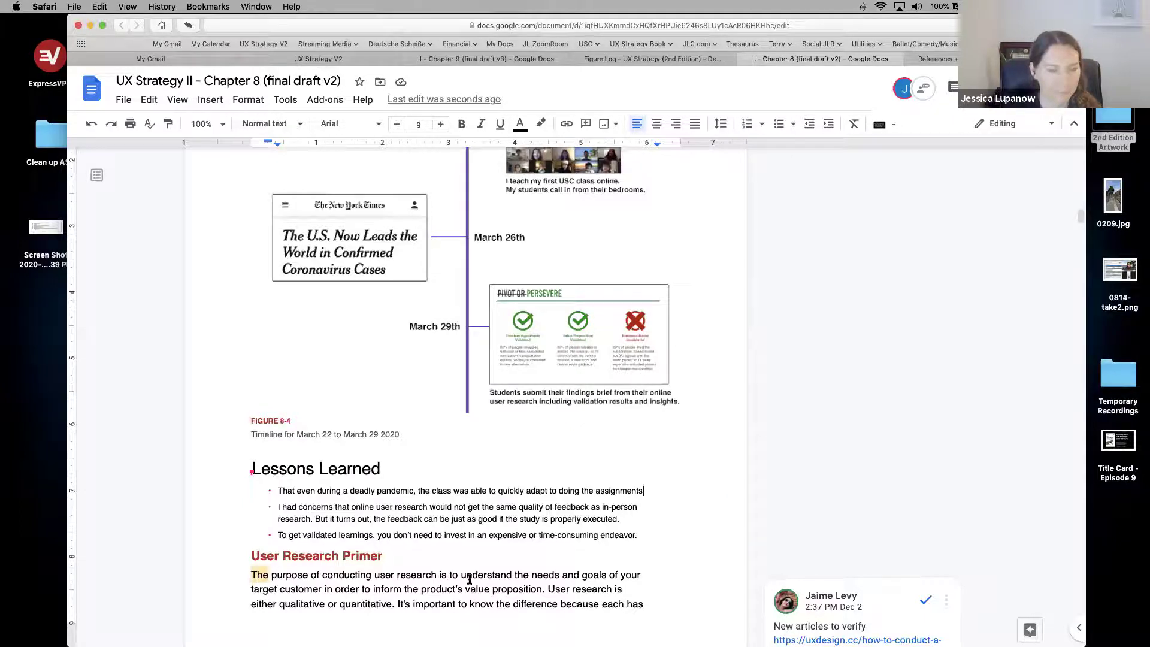
Step: Replace the first bullet's clause after "deadly pandemic," with "we can find new ways of working to get things done."
drag(644, 491, 419, 490)
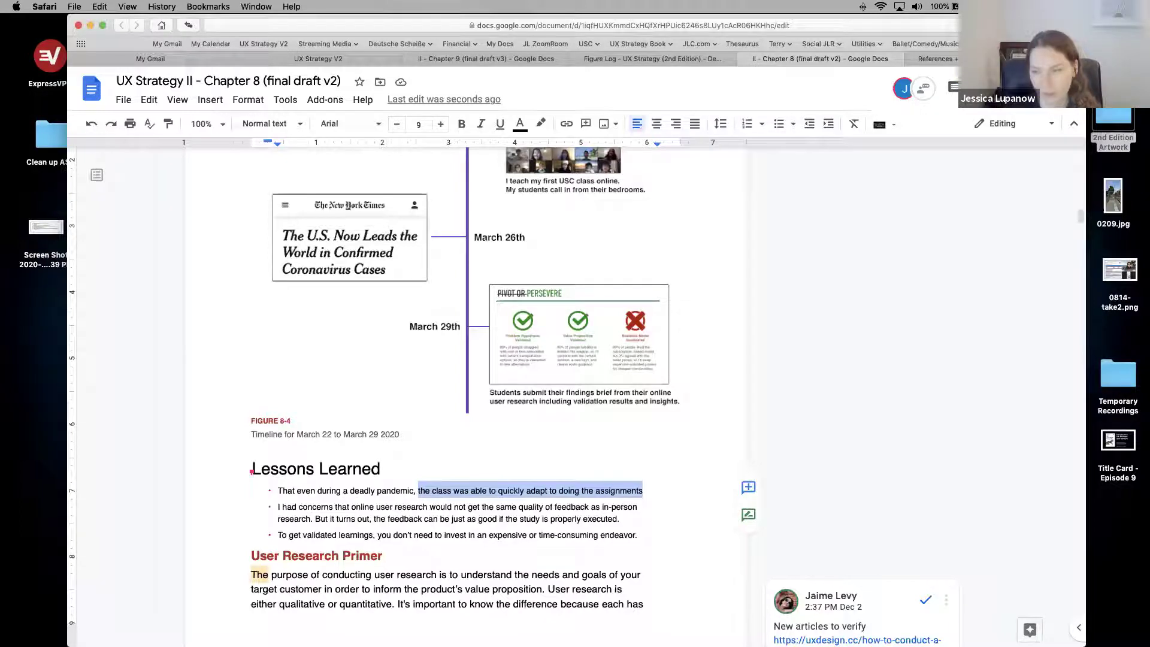
text(we can find)
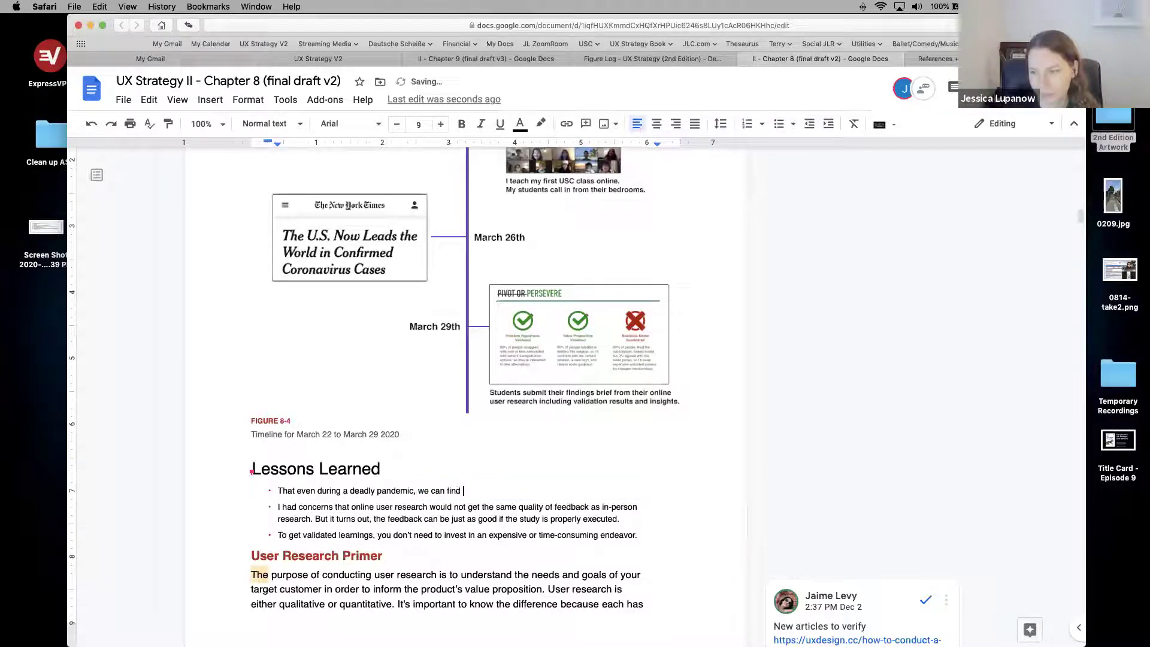
text( new way)
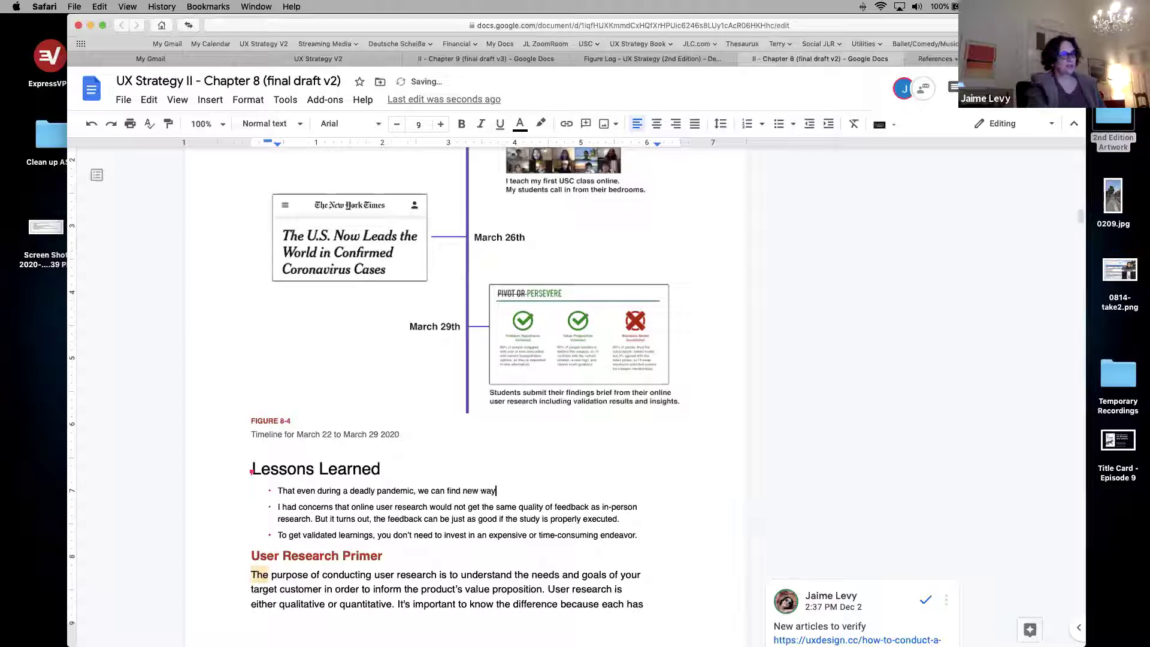
text(s of working)
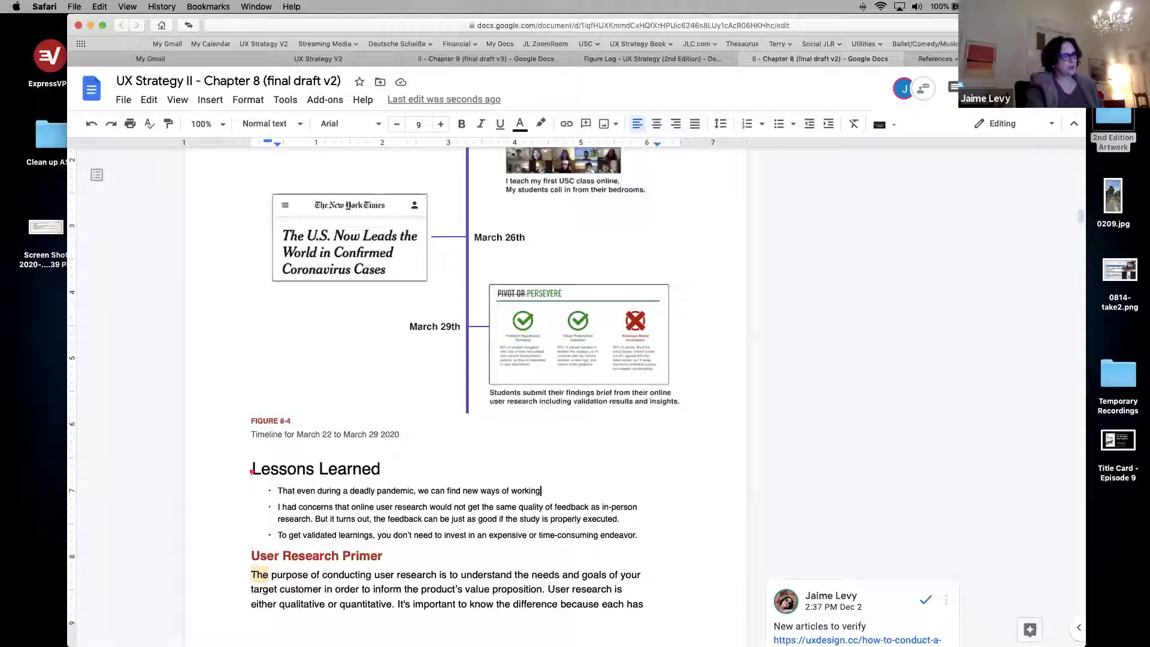
text(to get things d)
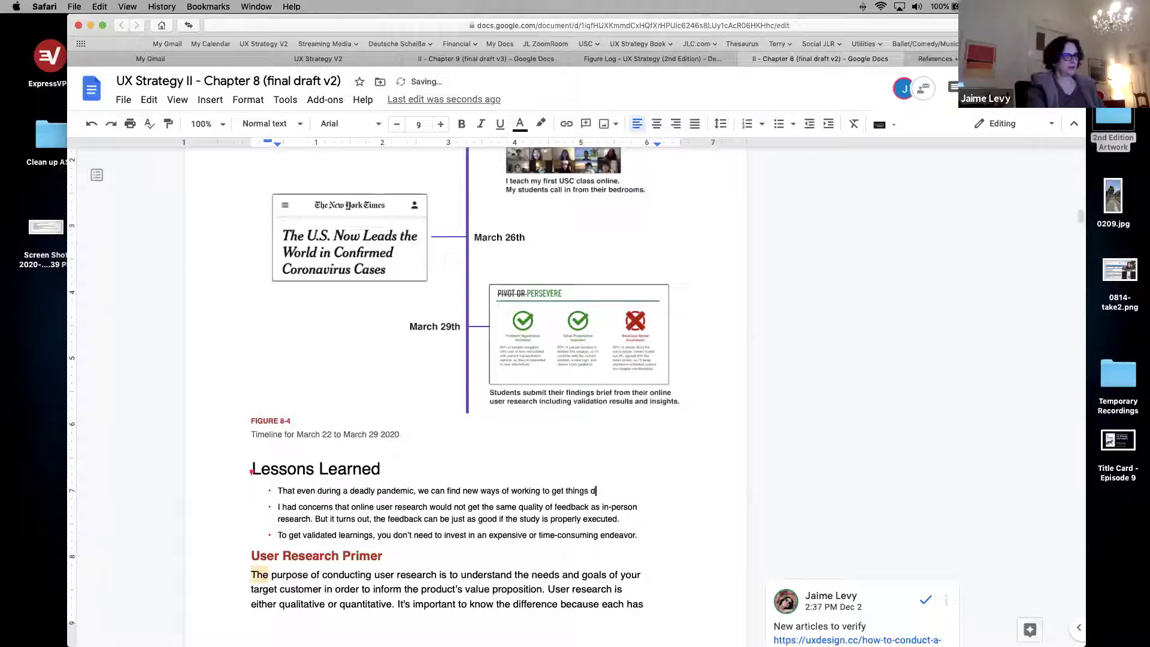
text(one.)
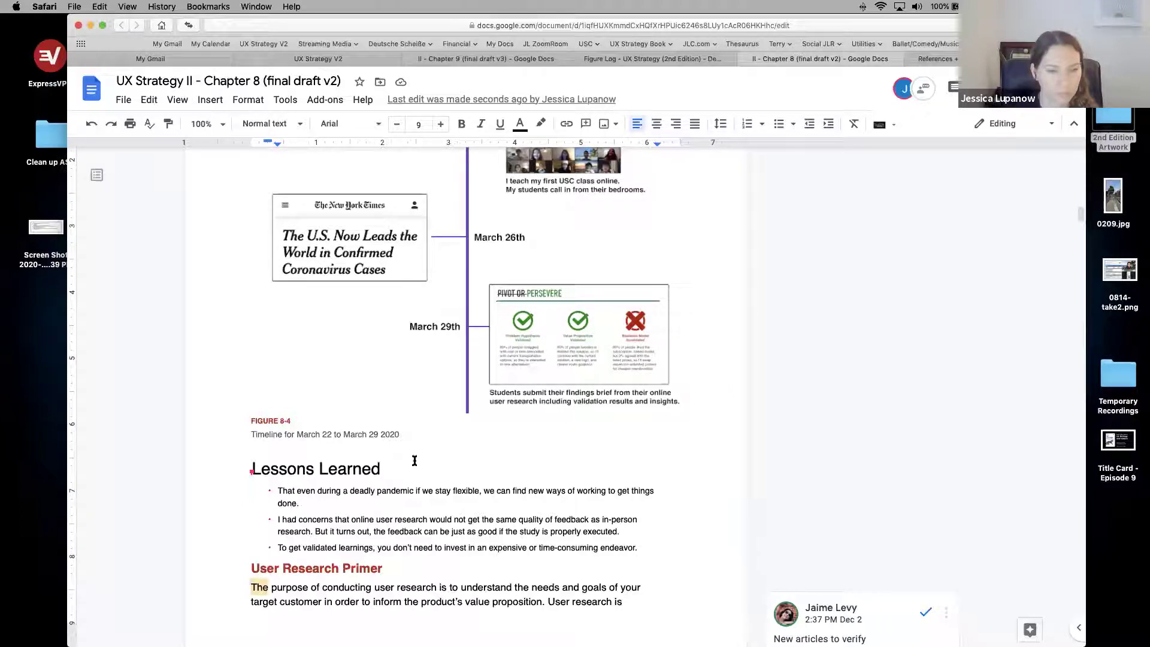
Step: Move "if we stay flexible" from after "pandemic" to the end of the first bullet's sentence, leaving no stray "P" after it
text(P)
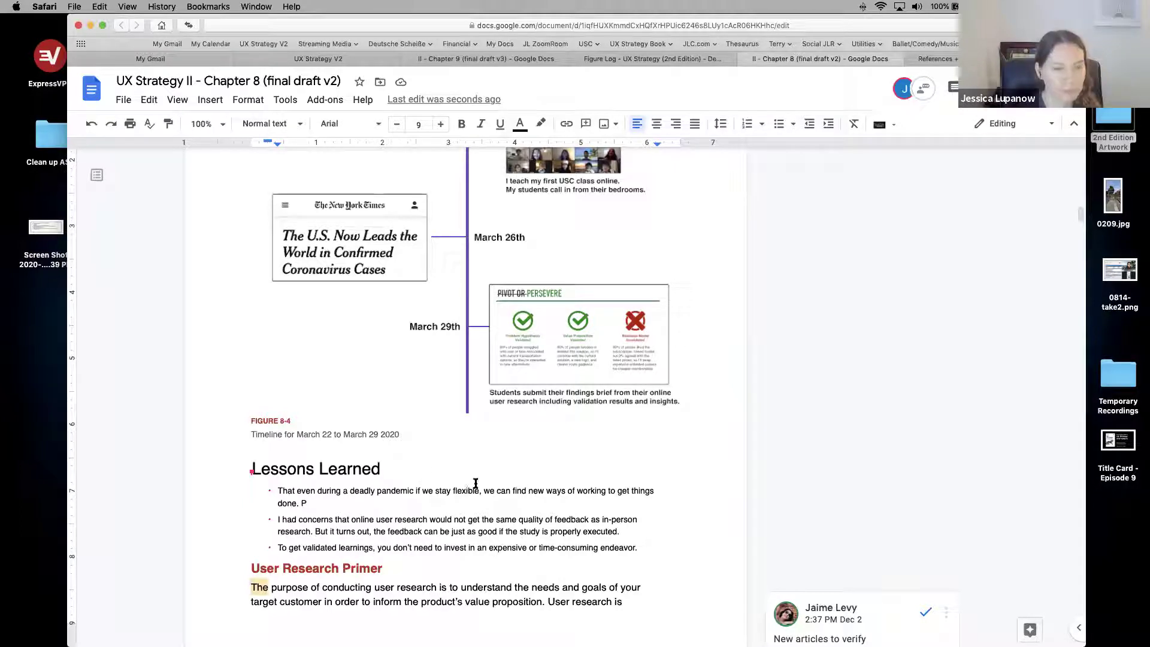
drag(480, 490, 416, 492)
key(cmd+c)
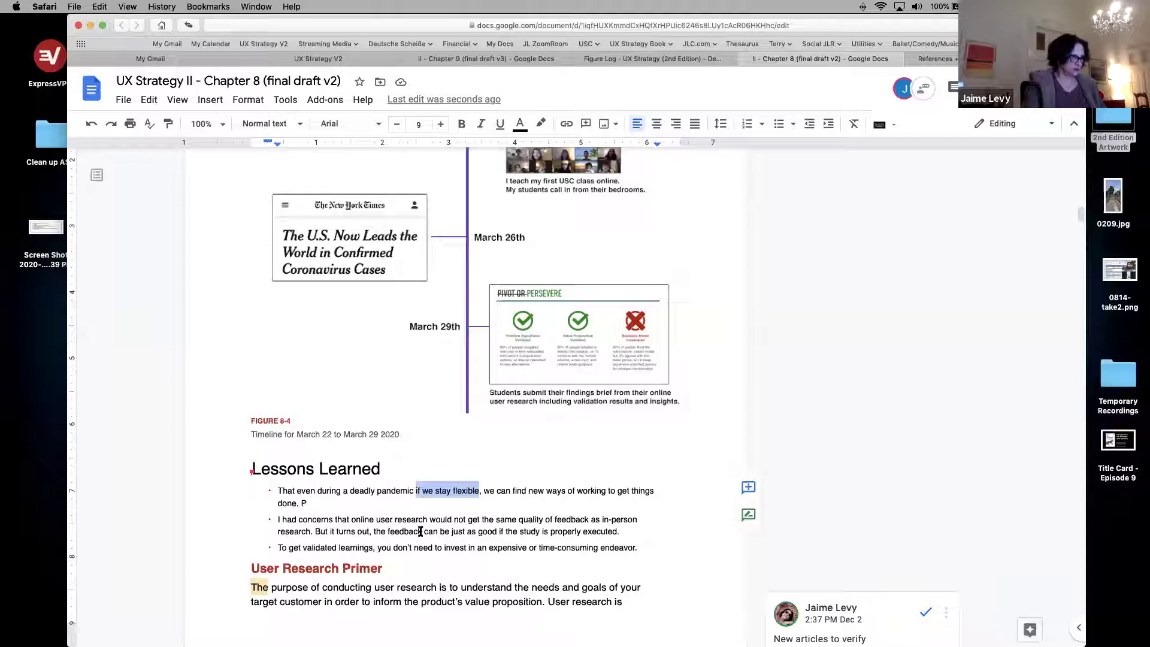
key(BackSpace)
click(611, 491)
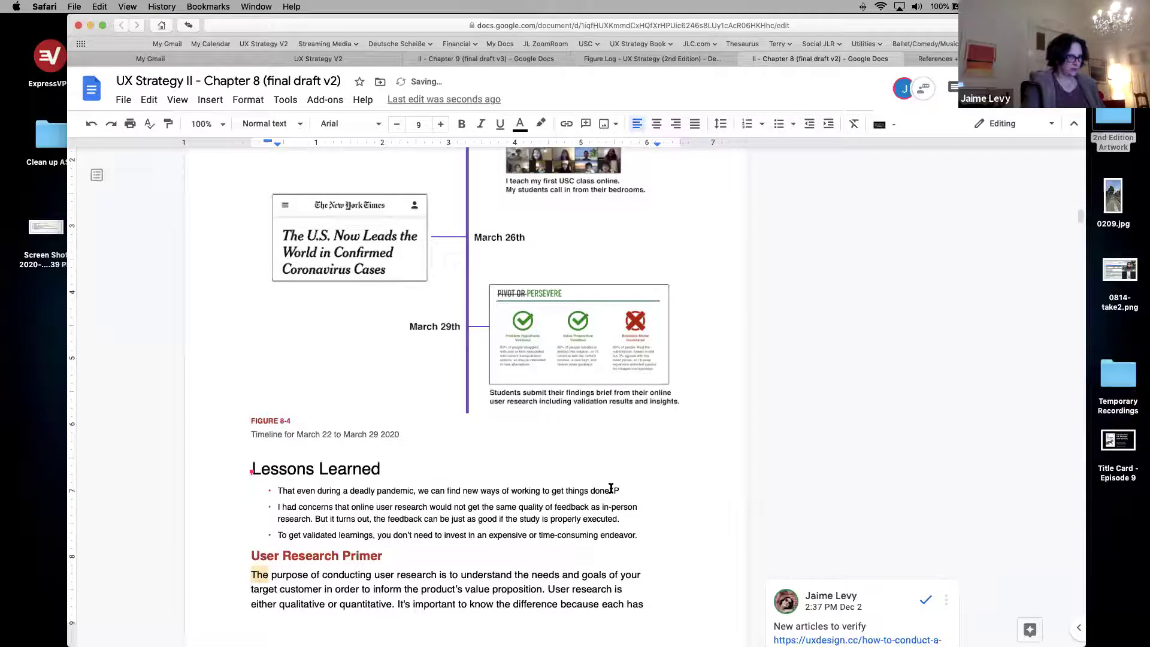
key(BackSpace)
key(cmd+v)
text(.)
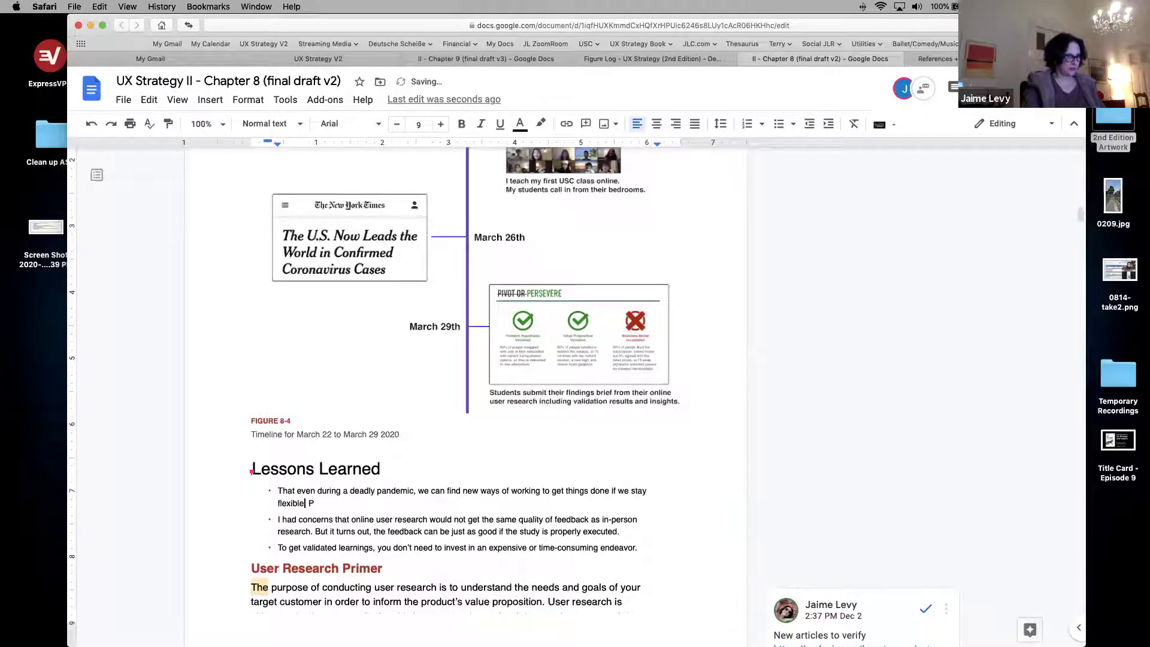
double_click(310, 502)
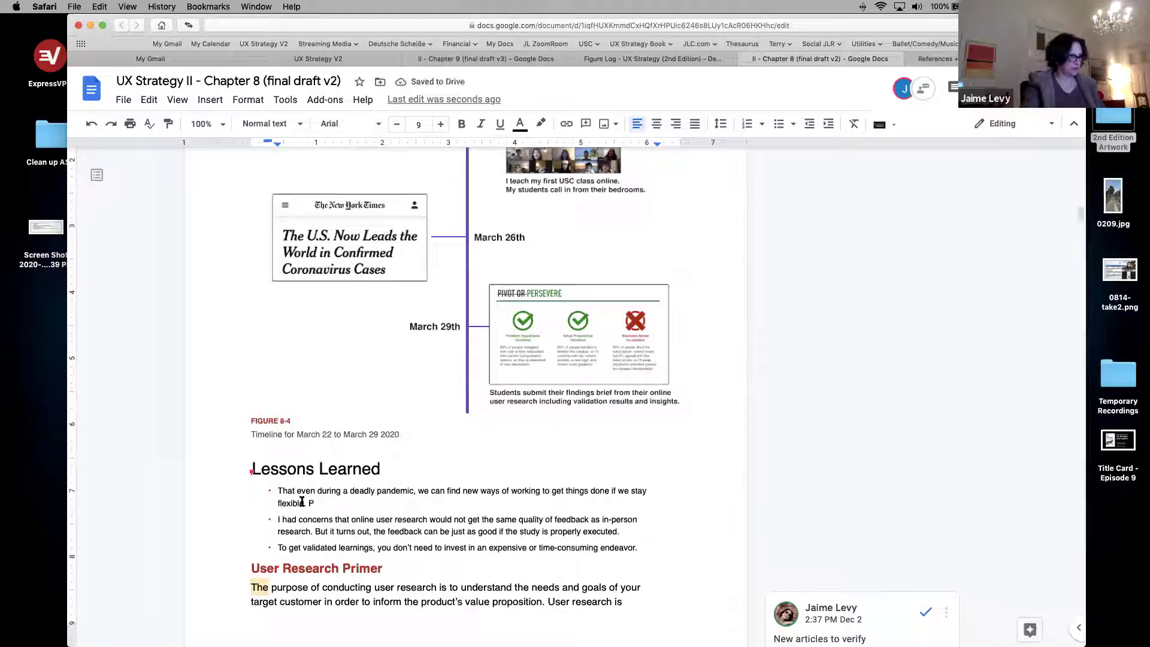
key(BackSpace)
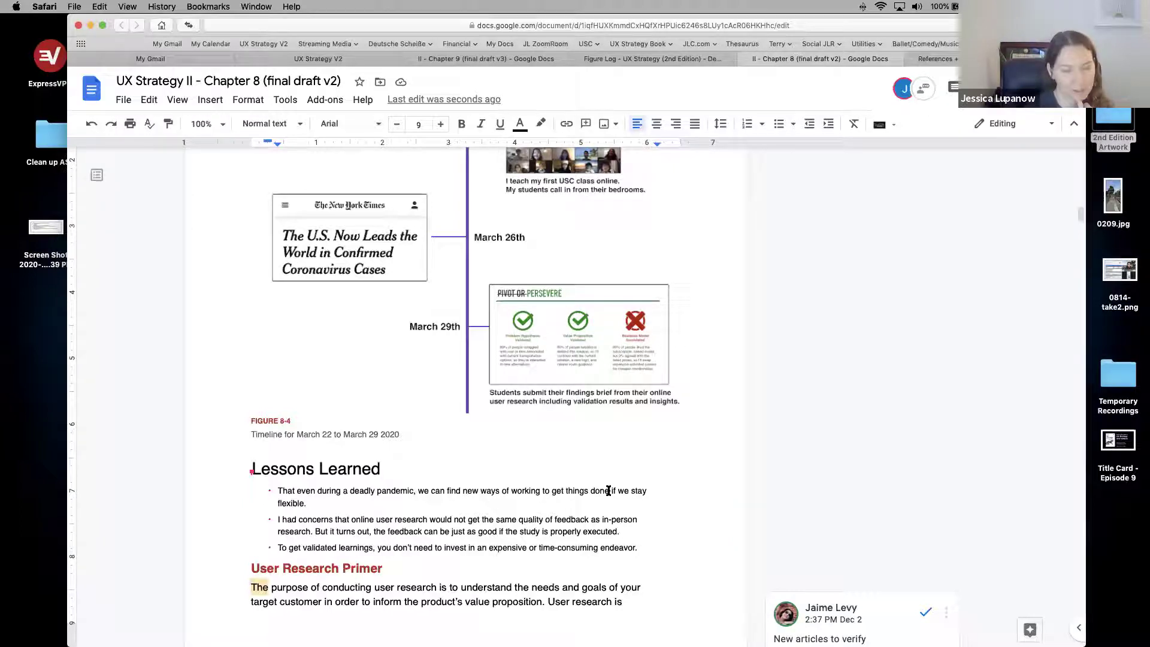
Step: Delete "if we stay flexible" from the first bullet so the sentence ends with "done.", keeping the next bullet separate
drag(608, 491, 612, 500)
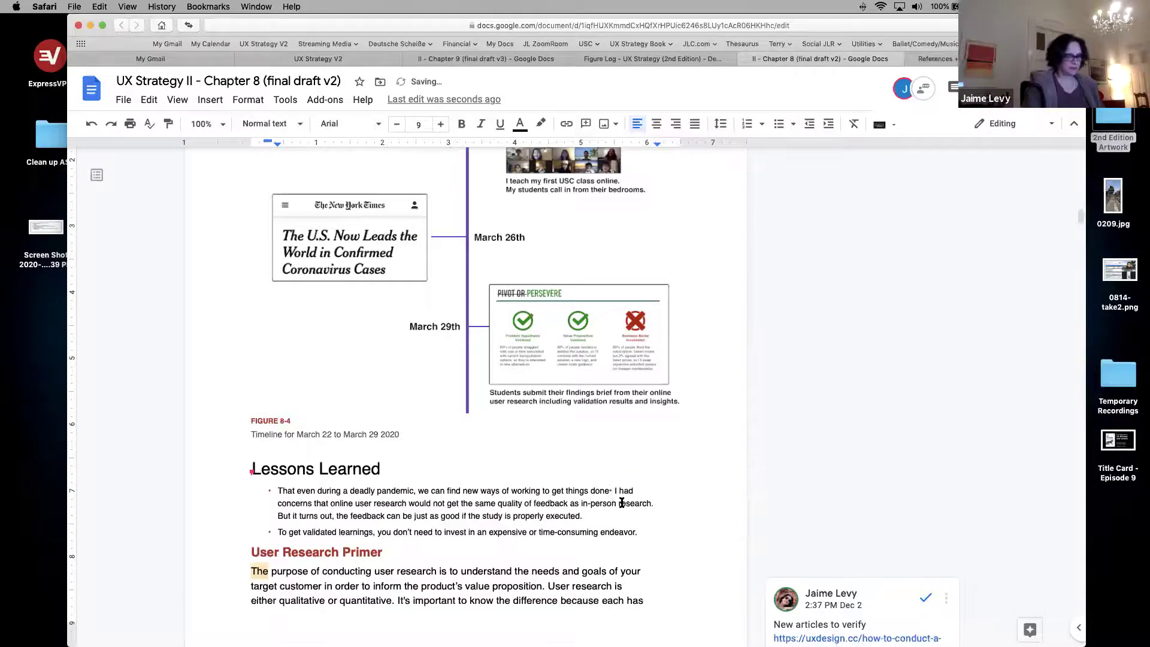
key(BackSpace)
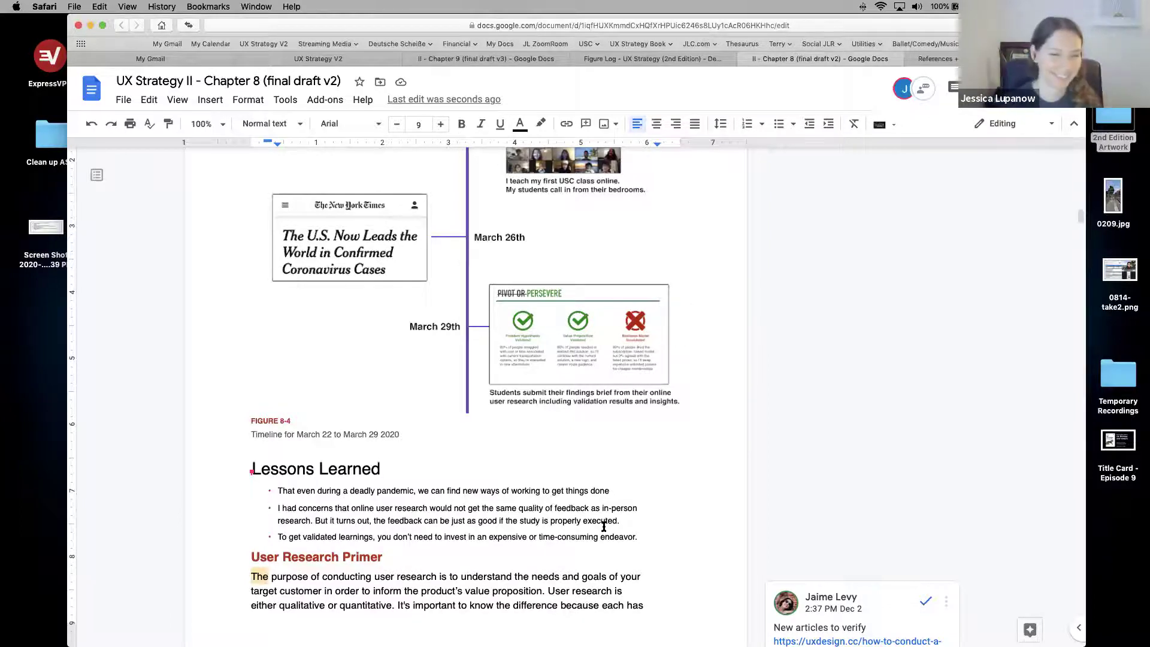
click(609, 491)
text(.)
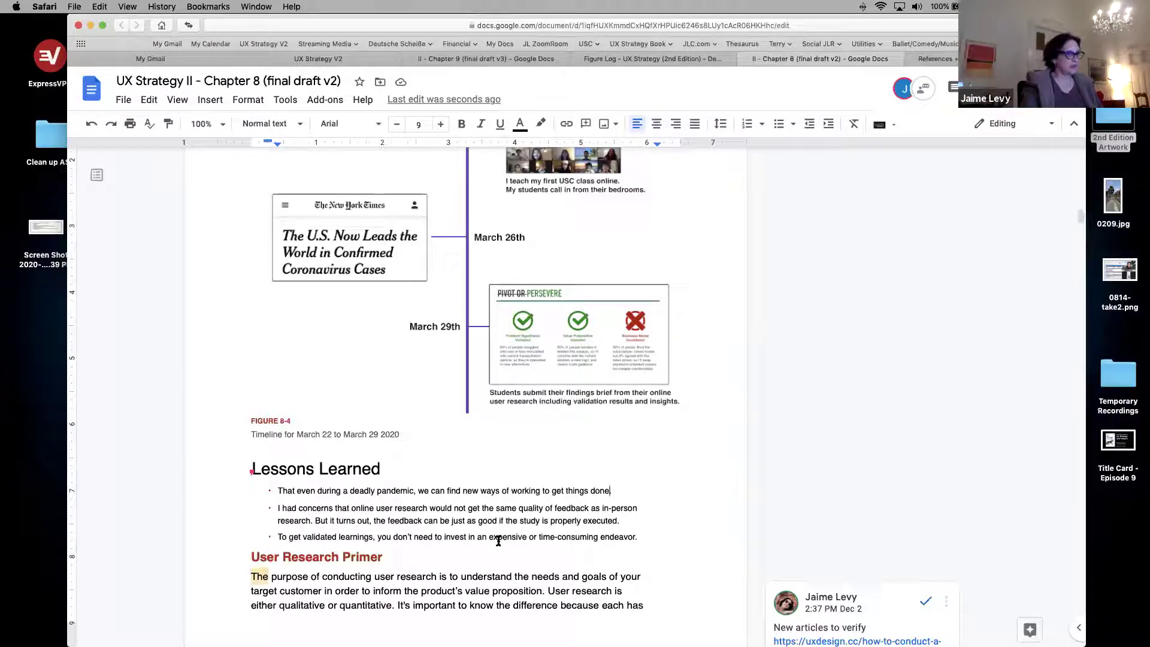
text(.)
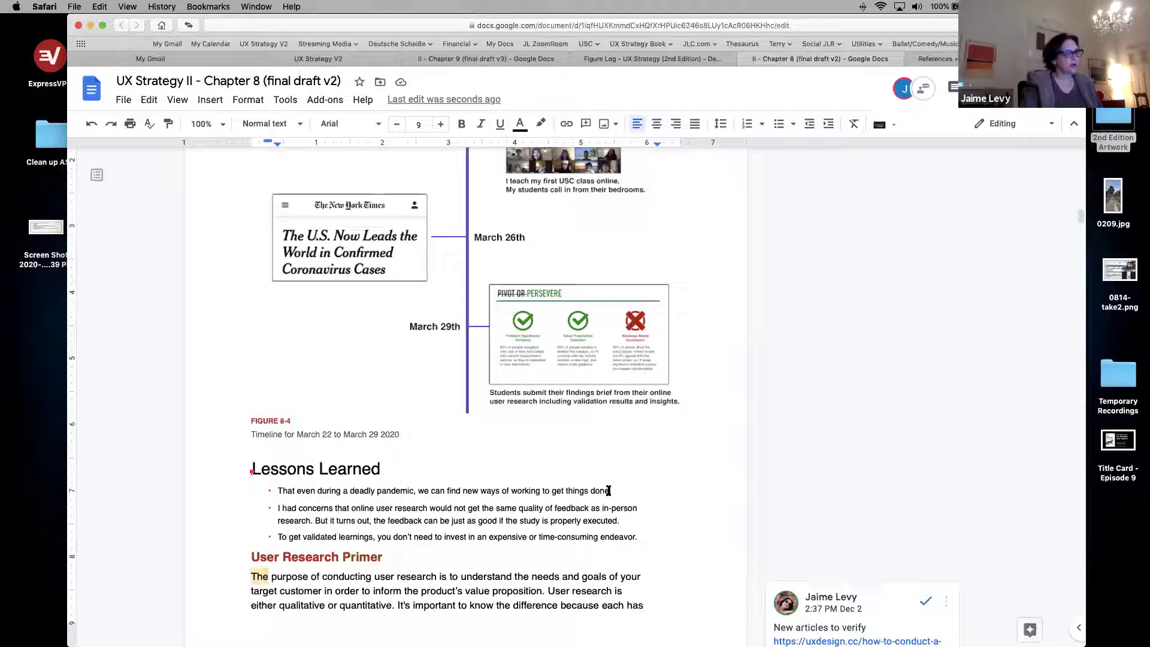
Step: Replace "deadly pandemic" in the first Lessons Learned bullet with "major catastrophe", spelled correctly and still followed by the comma
double_click(396, 490)
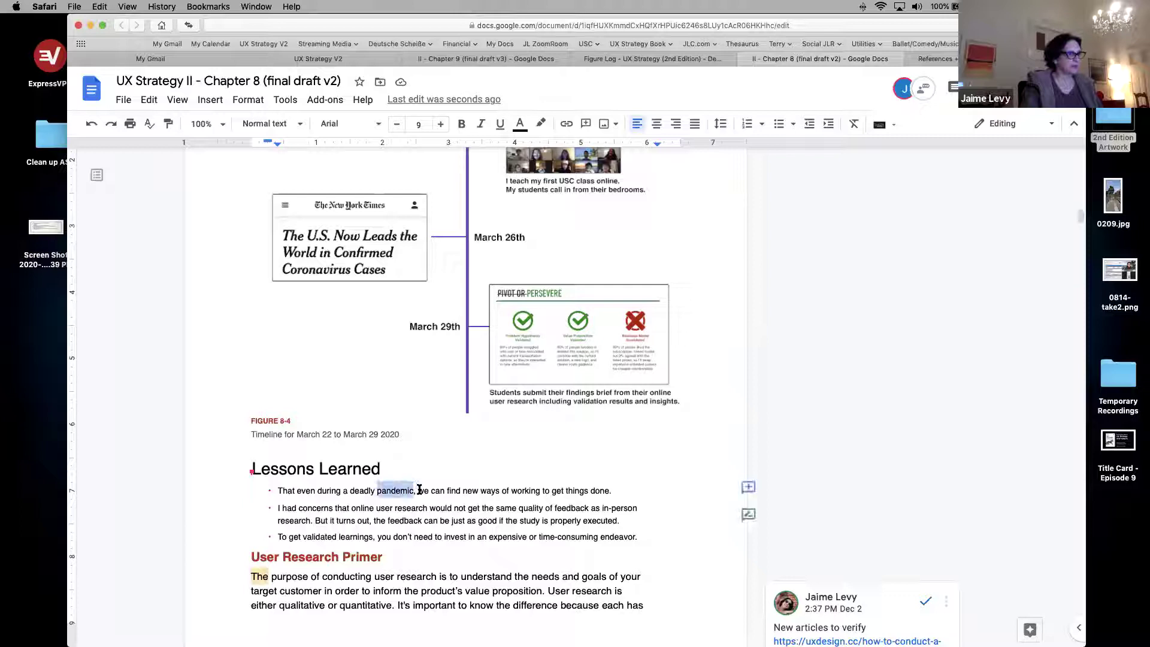
click(406, 492)
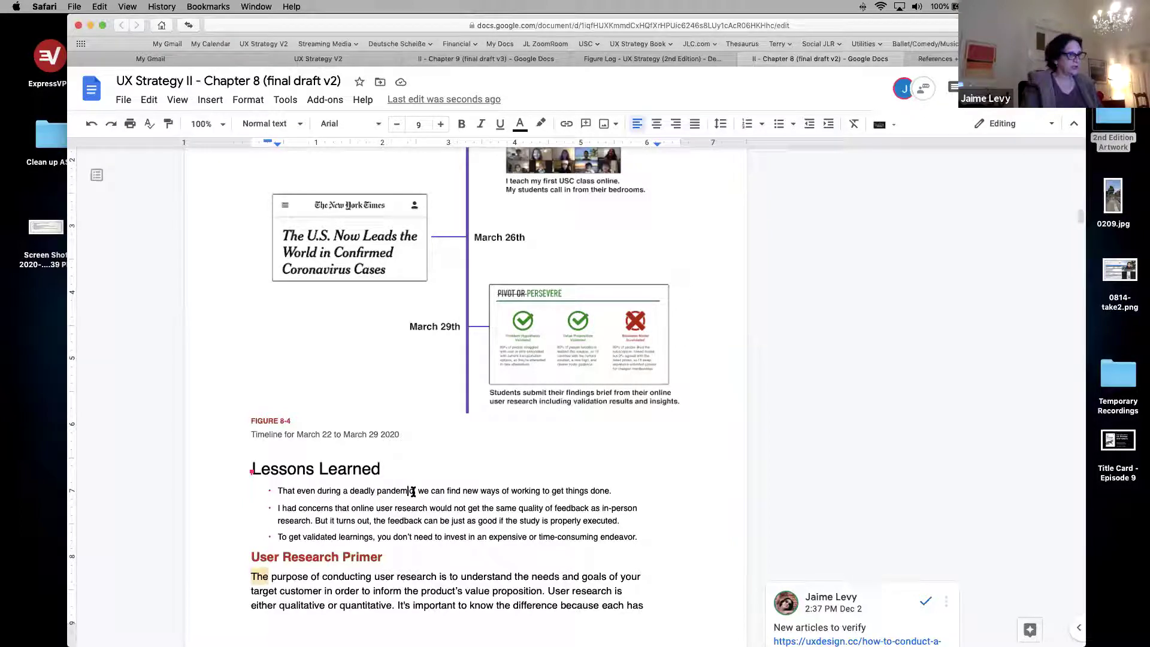
drag(413, 492, 352, 488)
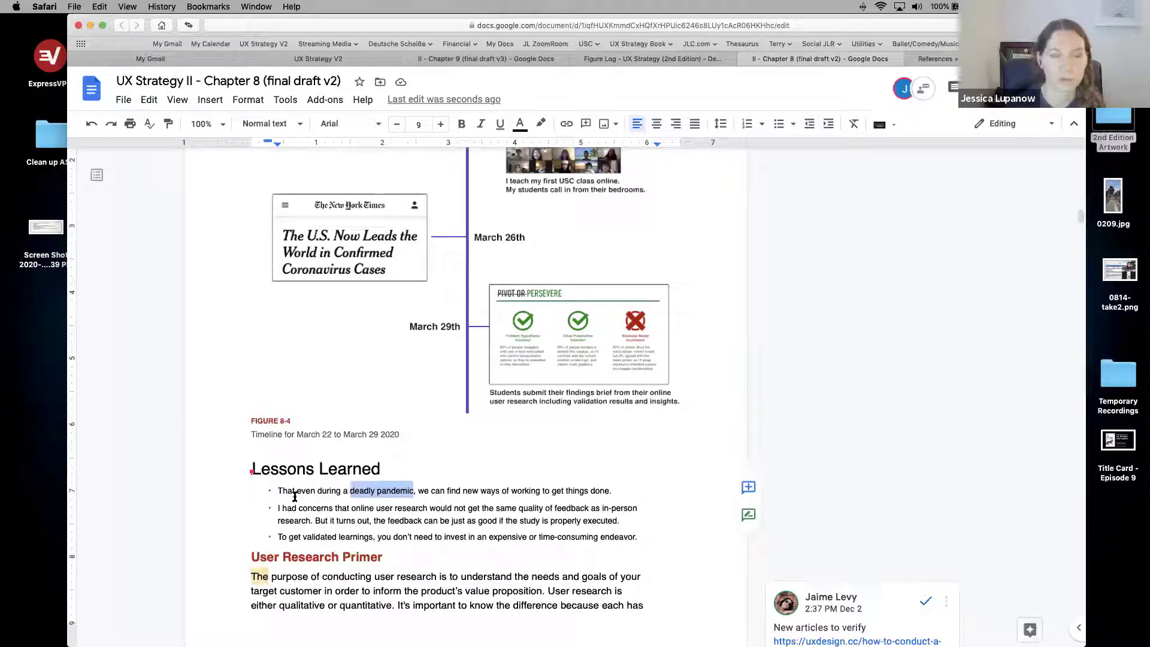
text(maj)
key(BackSpace)
text(ajor cat)
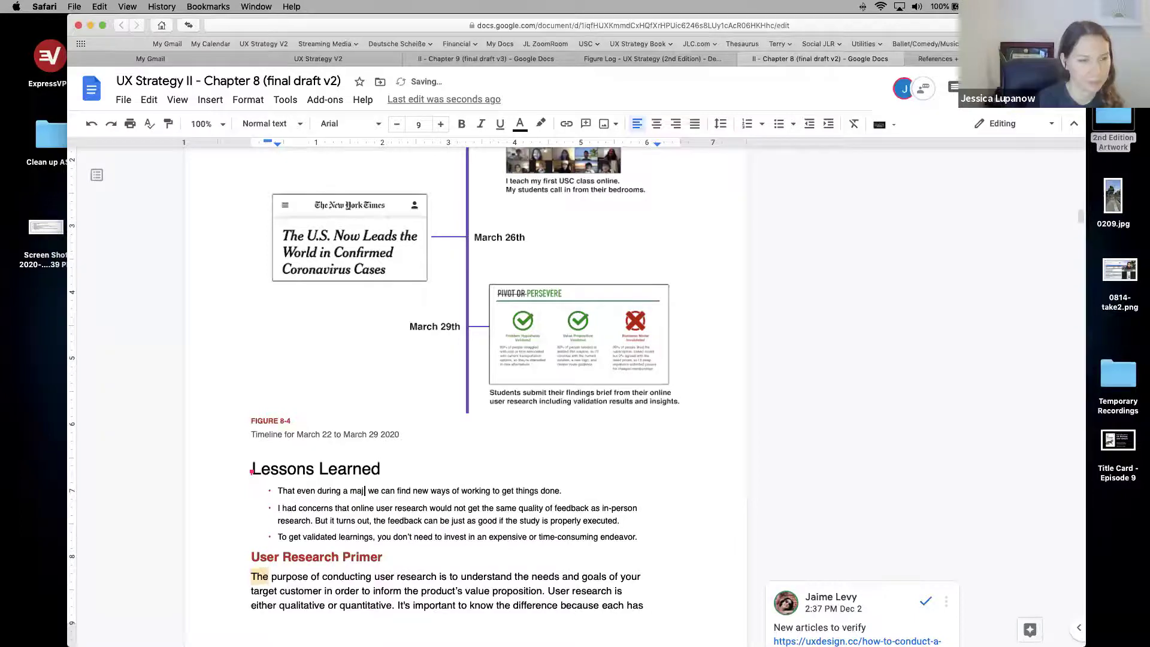
text(a)
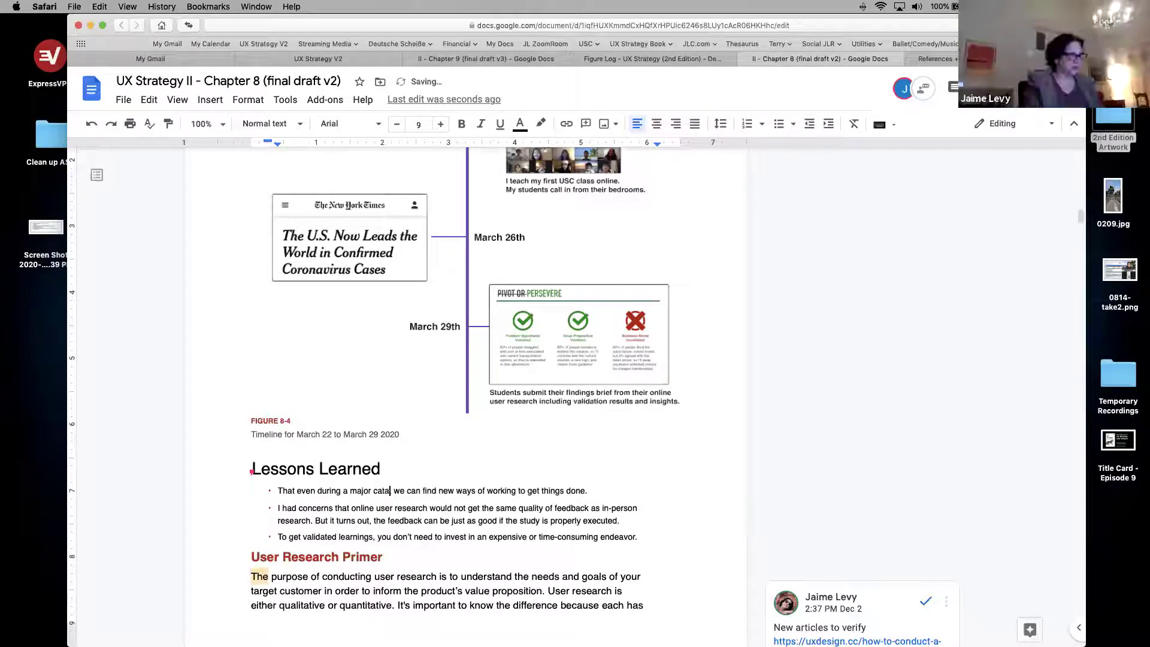
text(tr)
text(osph)
key(BackSpace)
key(BackSpace)
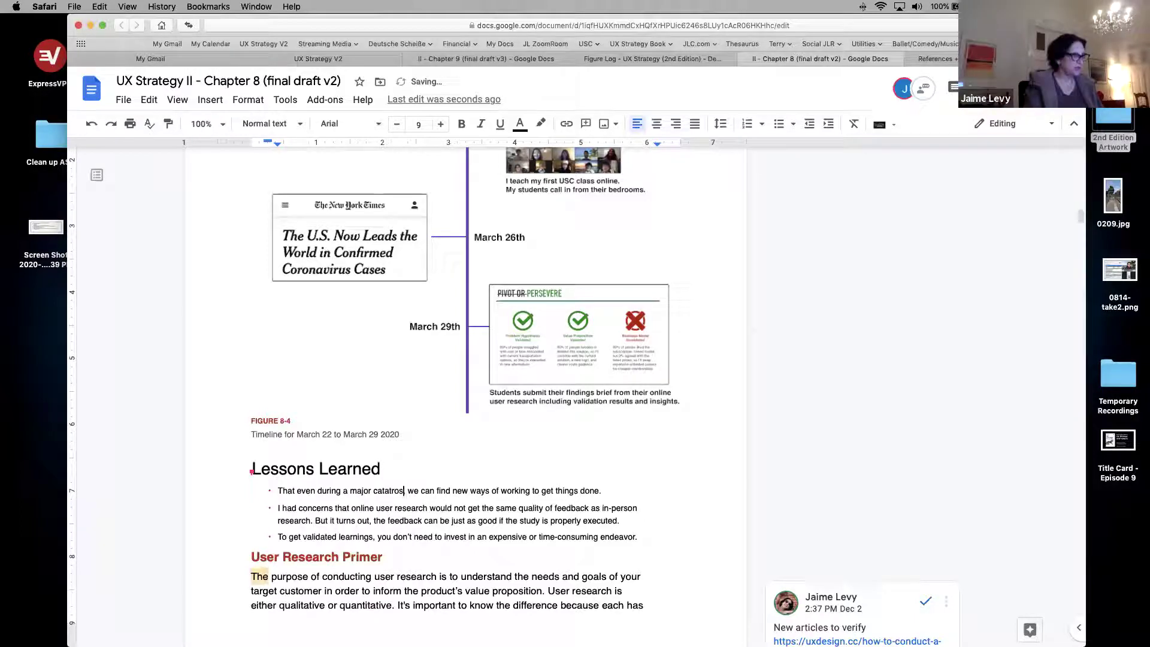
text(pht)
text(hy)
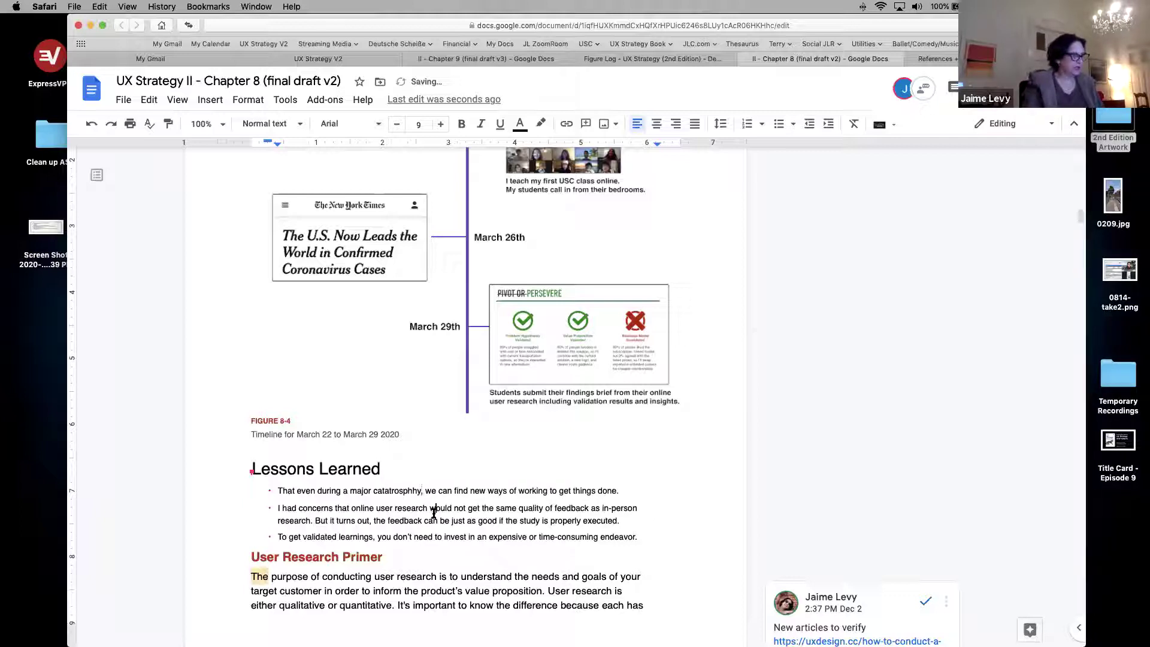
click(436, 507)
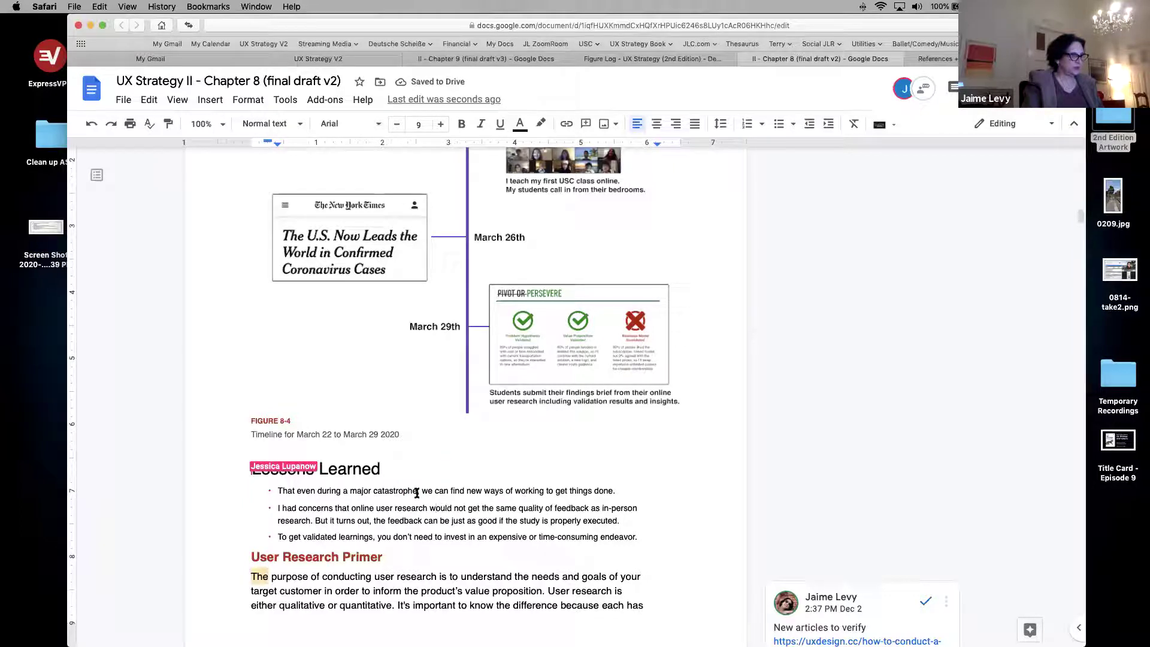
click(417, 490)
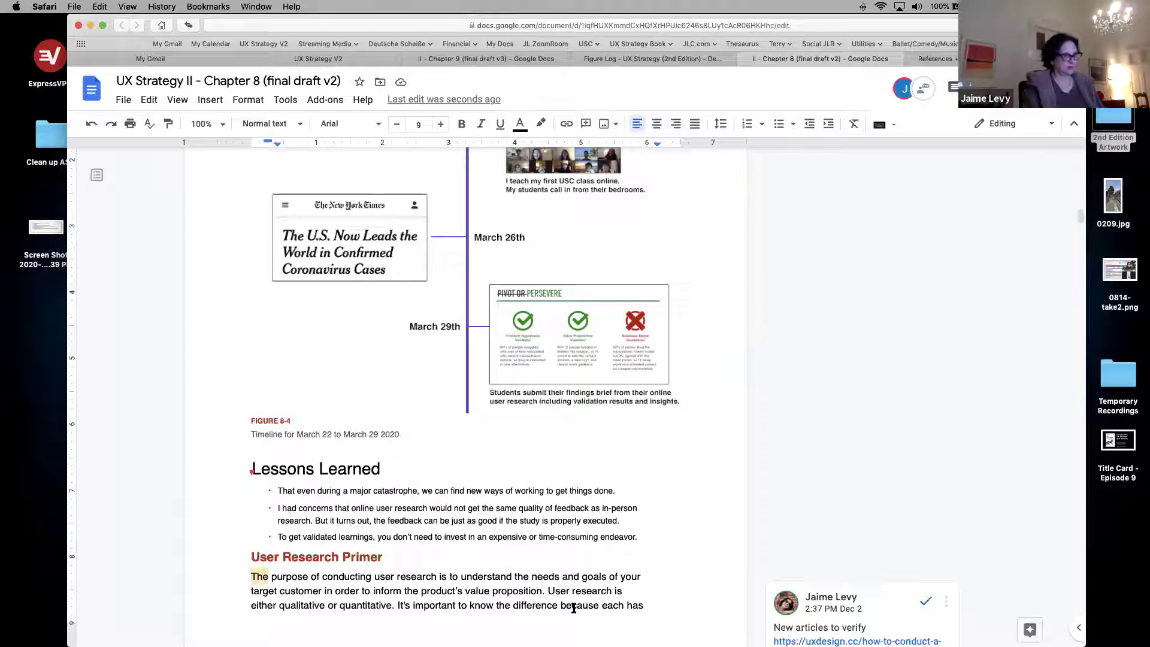
Step: Extend the end of the first bullet's sentence after "done" with "that we may never have tried otherwise."
text(.)
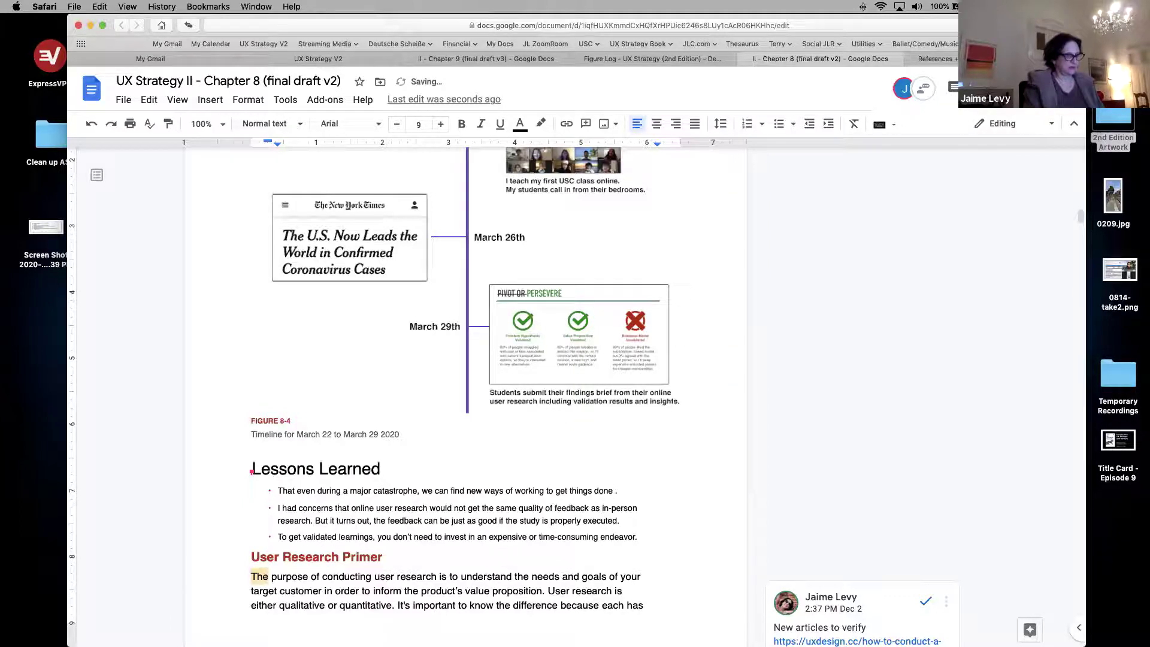
key(BackSpace)
text(that we )
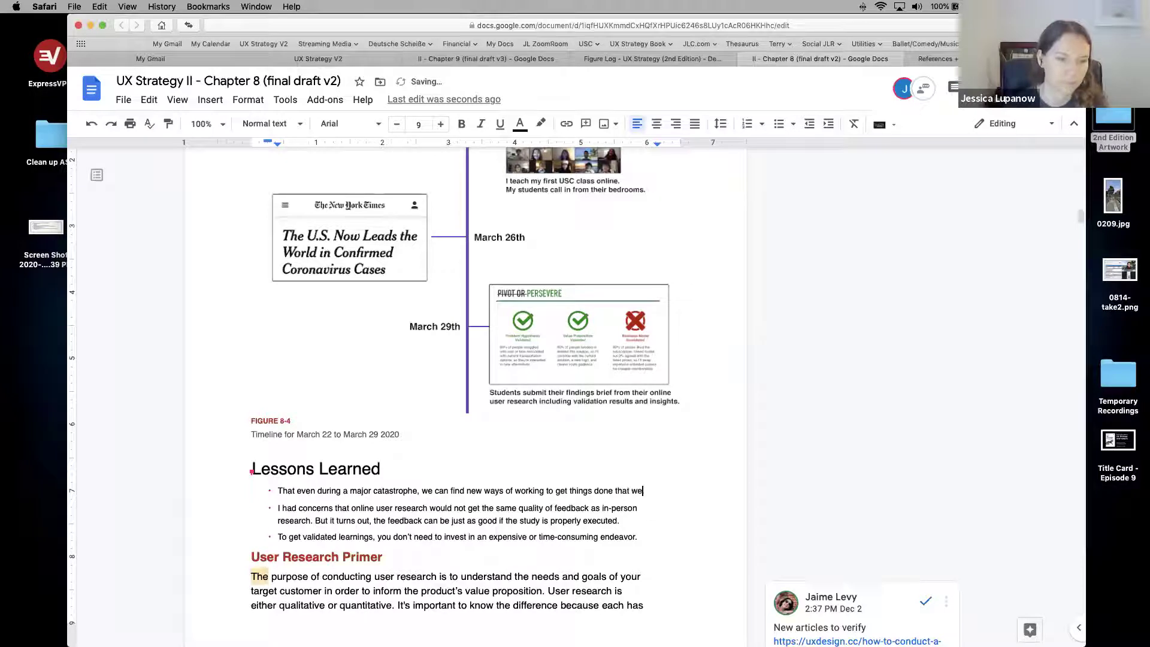
text(may )
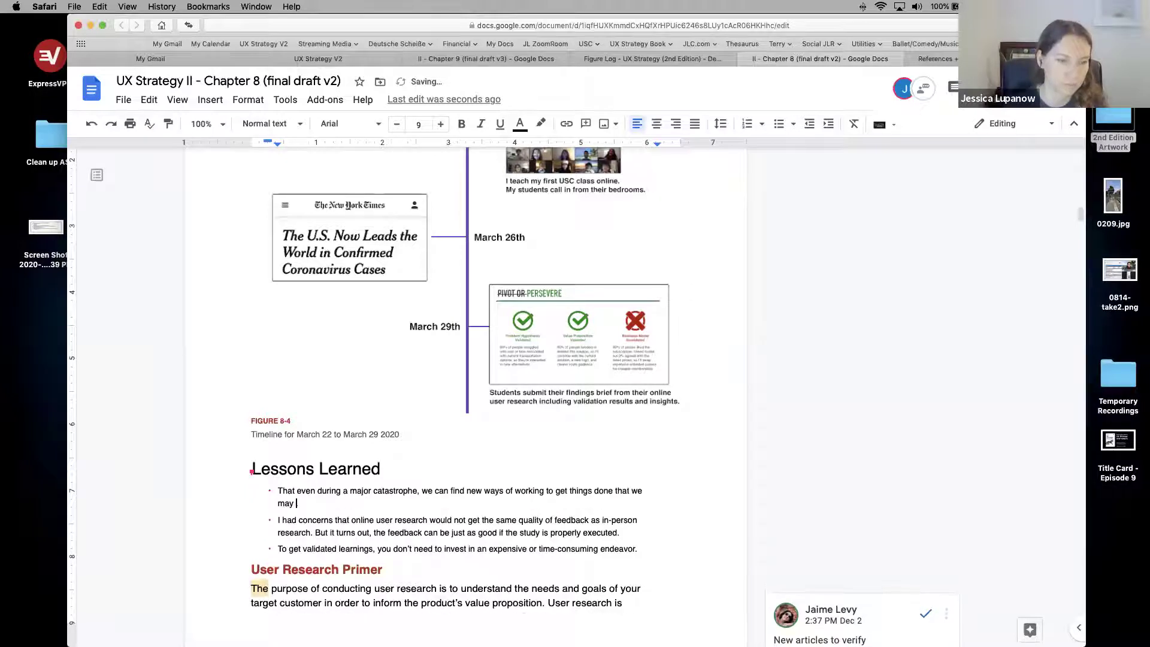
text(never have tried. oth)
key(BackSpace)
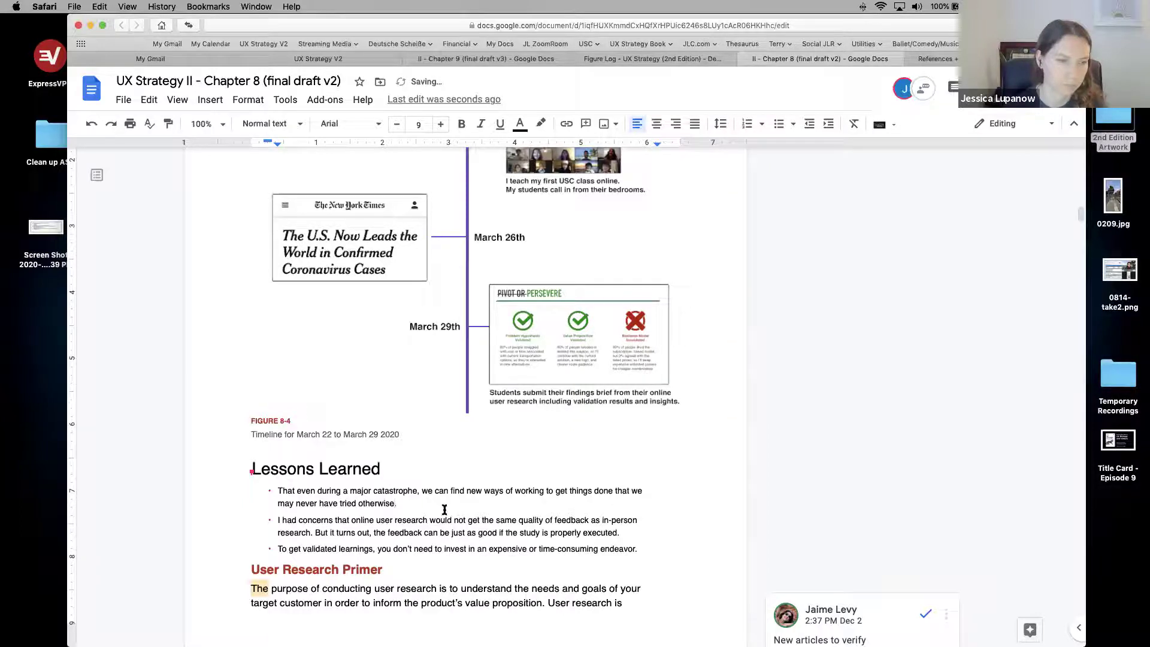
double_click(382, 494)
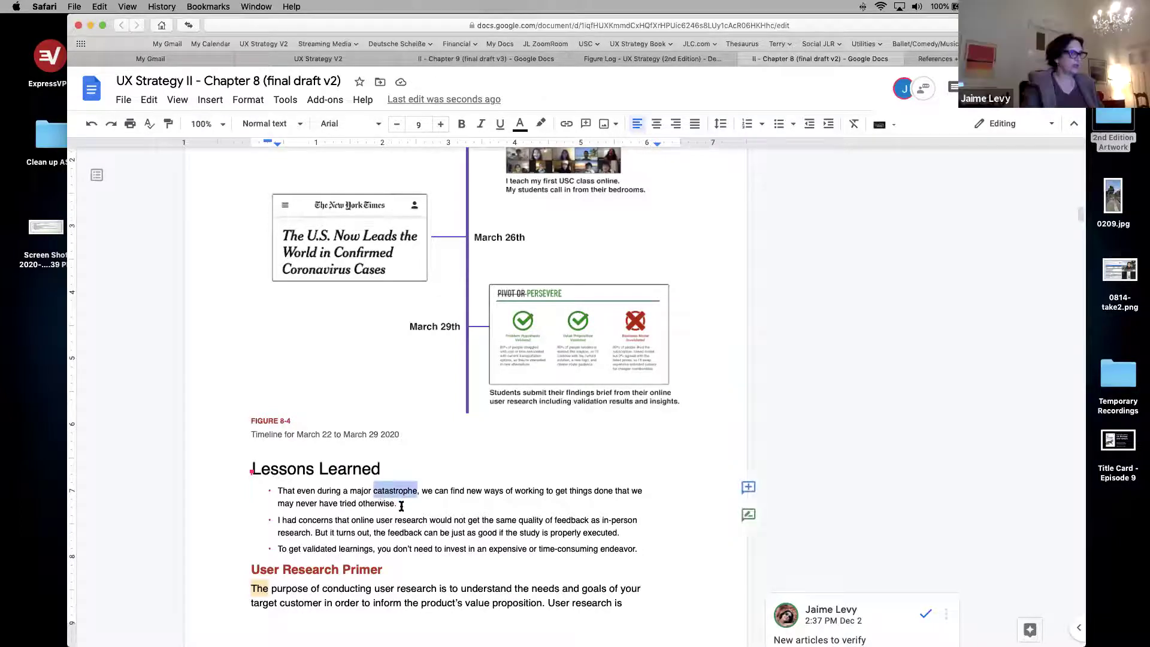
click(285, 100)
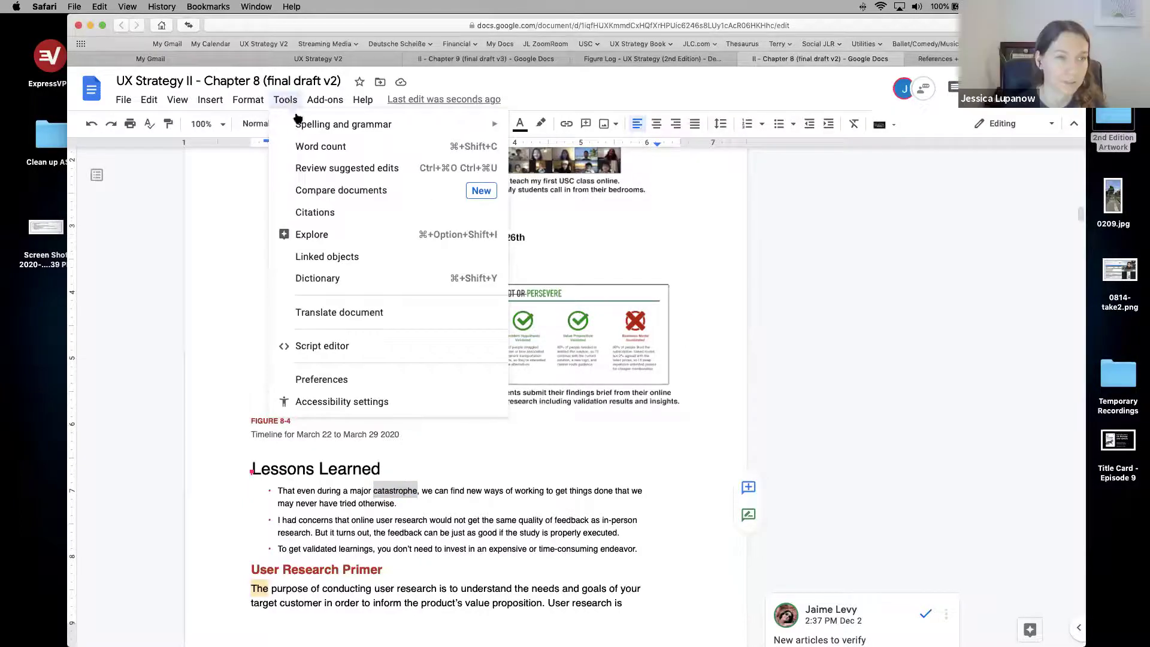
click(946, 298)
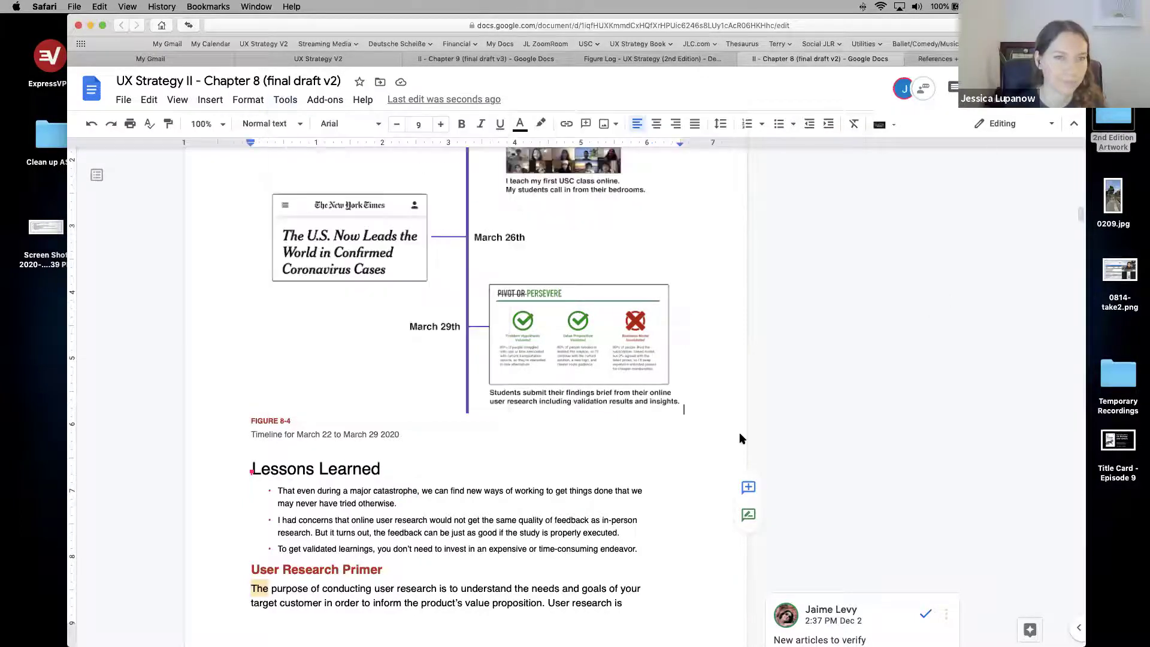
Step: Reword the end of the first bullet to read "that we may not have otherwise tried."
scroll(839, 437, up, 3)
drag(1080, 214, 1080, 223)
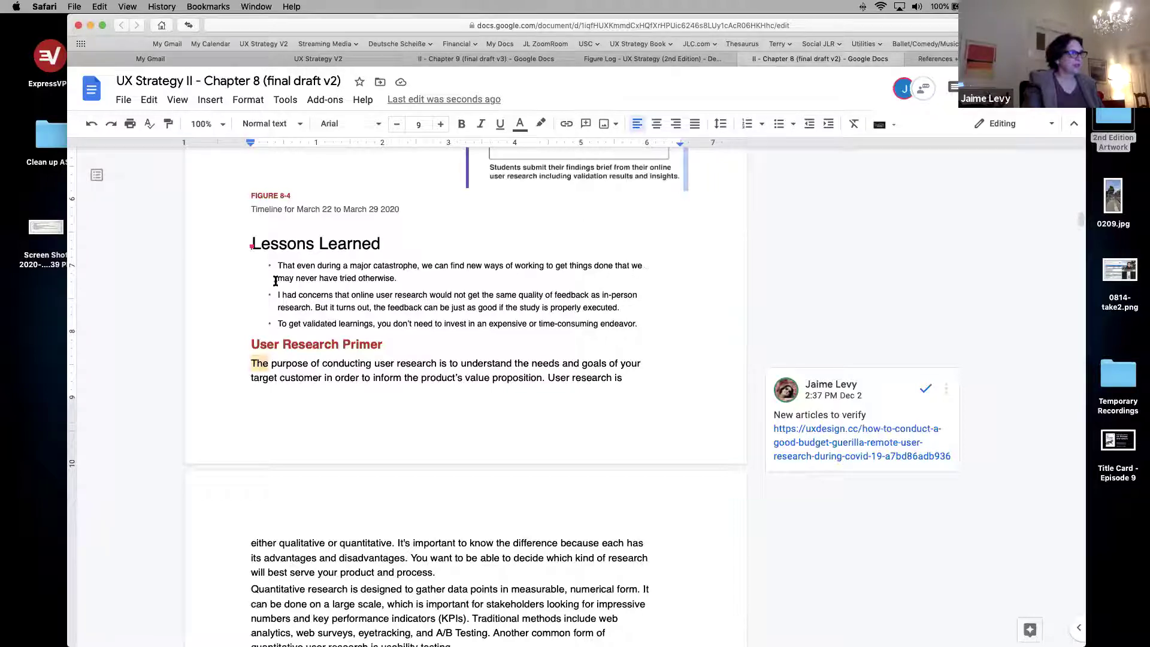
double_click(305, 278)
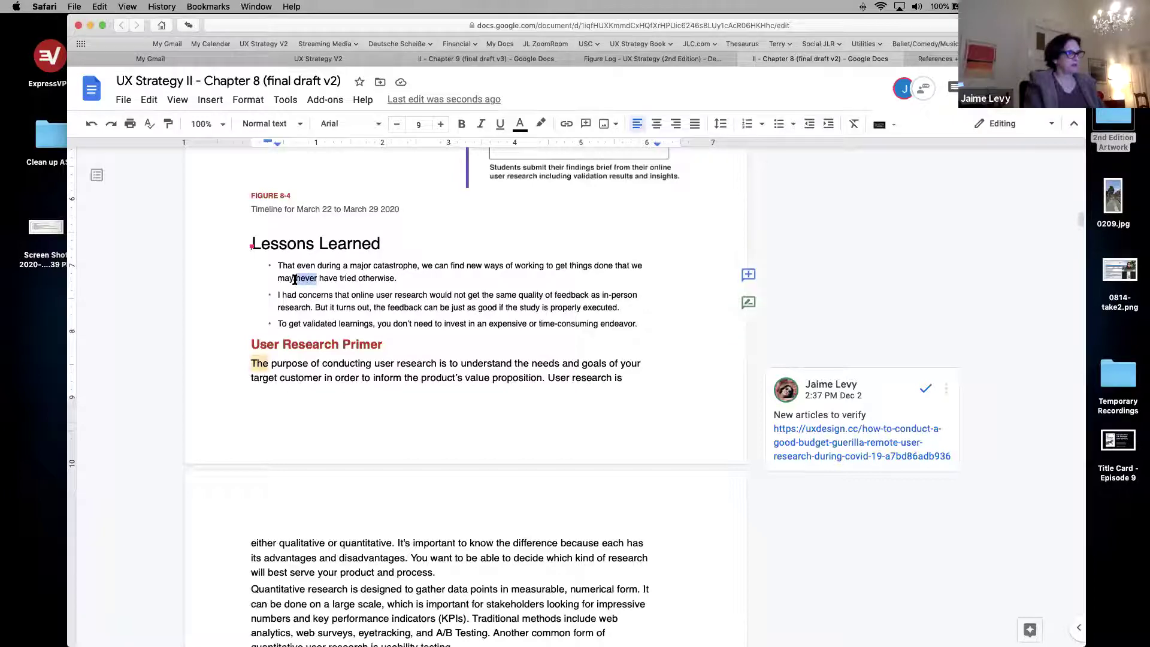
text(not)
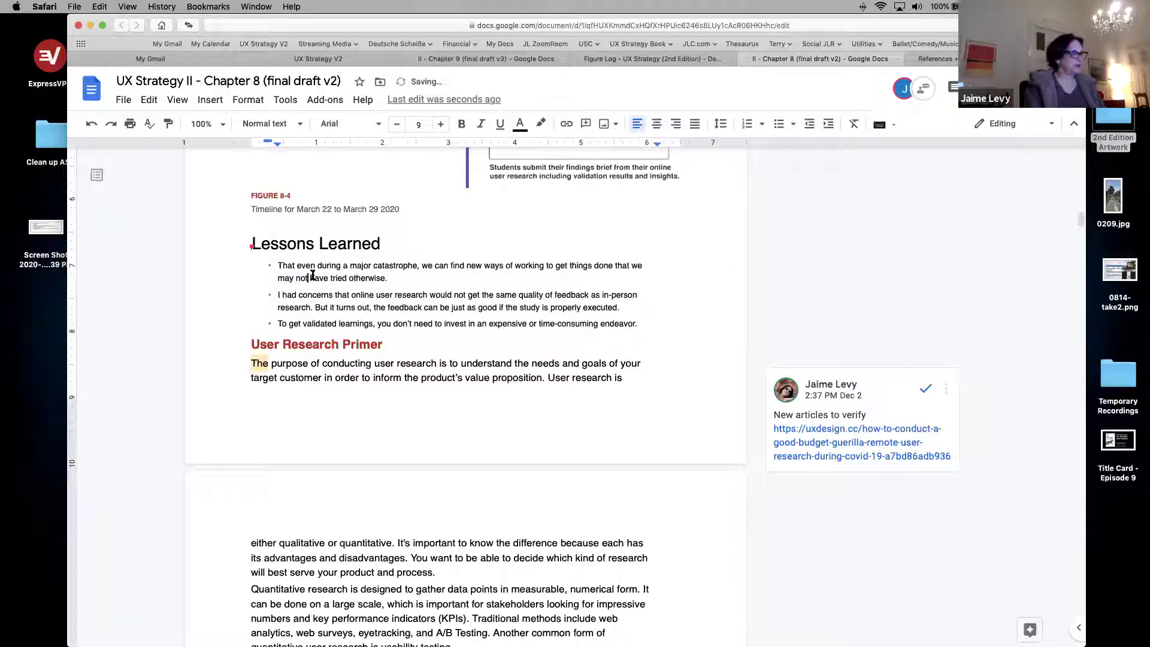
double_click(341, 278)
key(BackSpace)
click(364, 278)
text(tried)
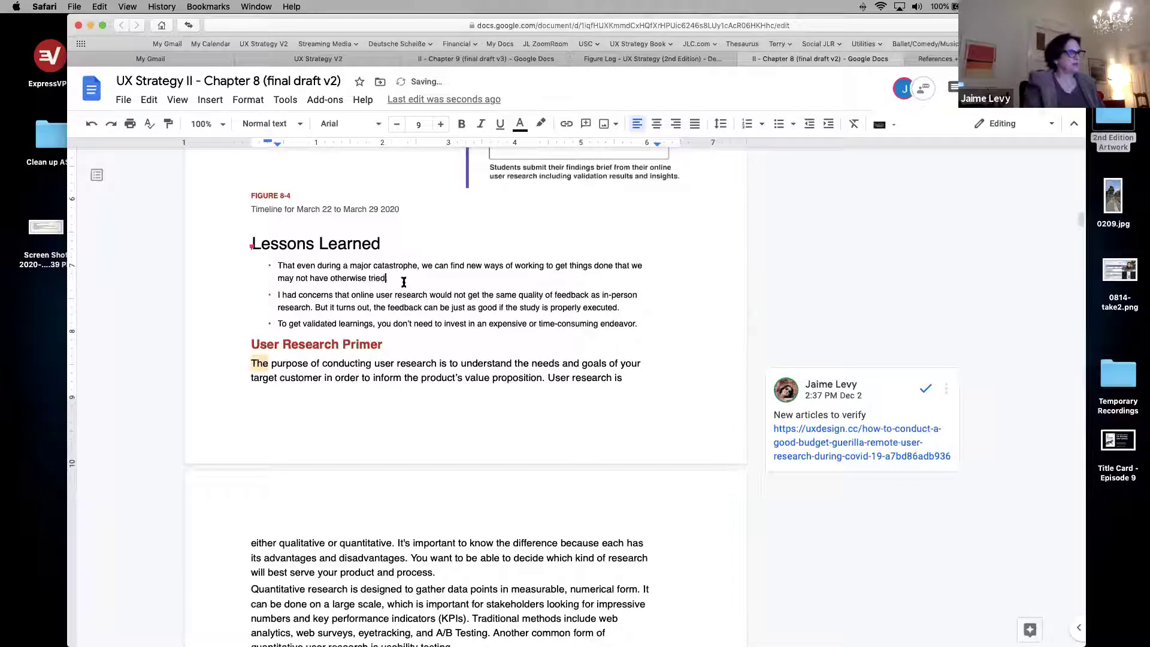
text(.)
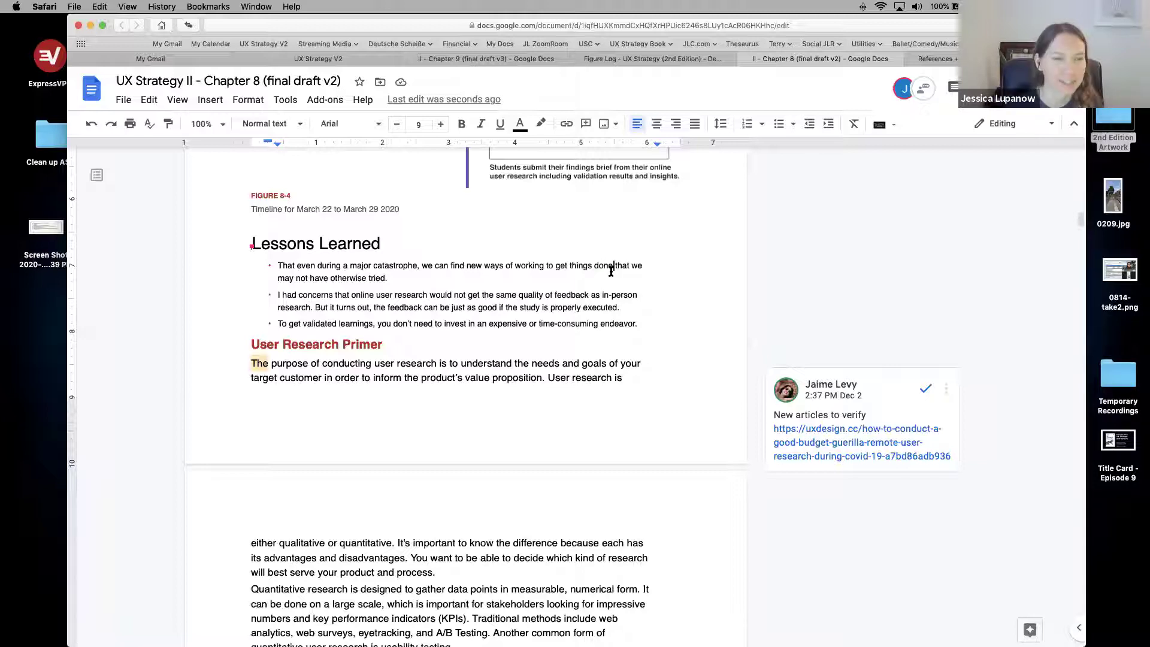
Step: Replace "that we may not have otherwise tried" in the first bullet with "if we are flexible."
drag(615, 265, 385, 274)
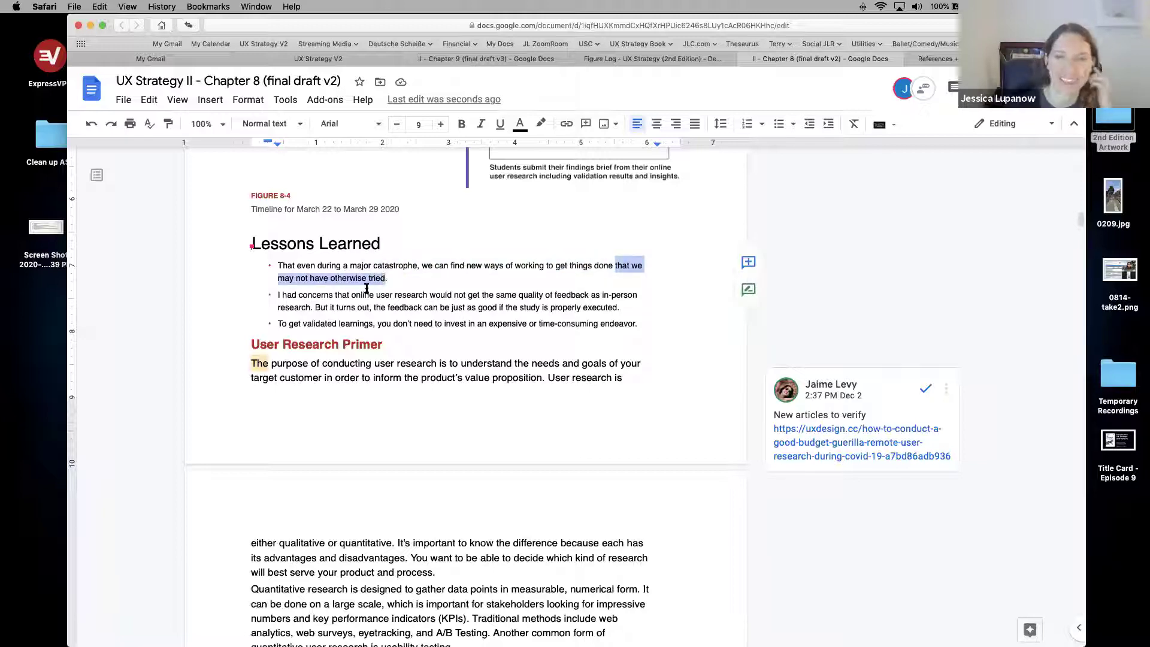
text(if we are fl)
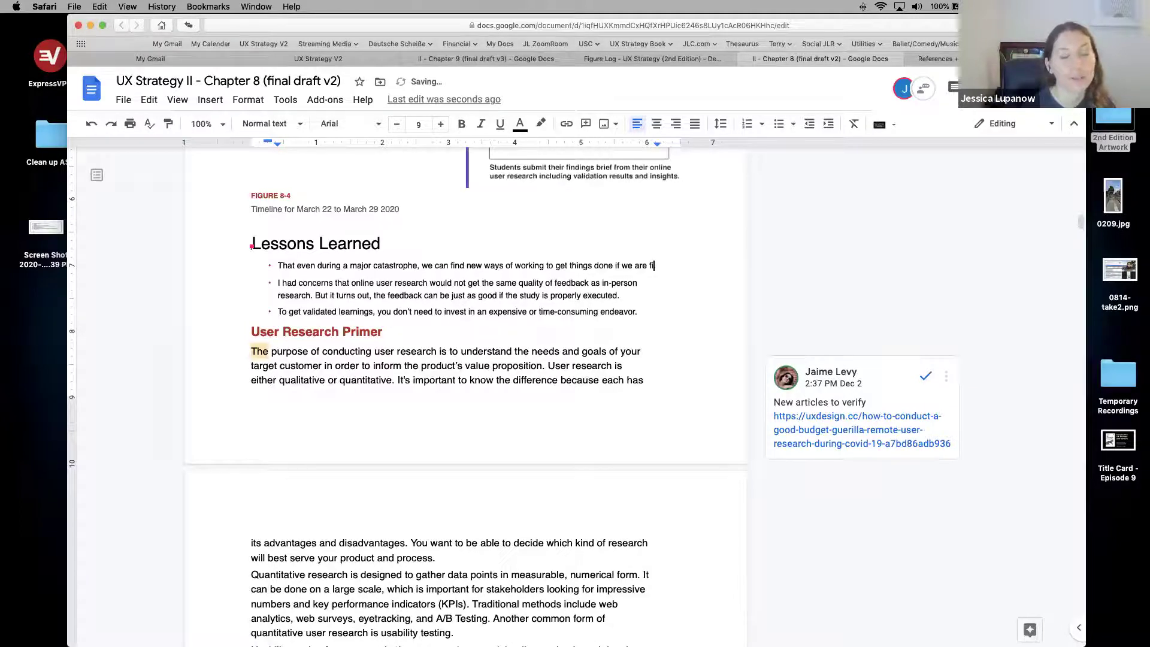
text(e)
text(xibi)
text(le.)
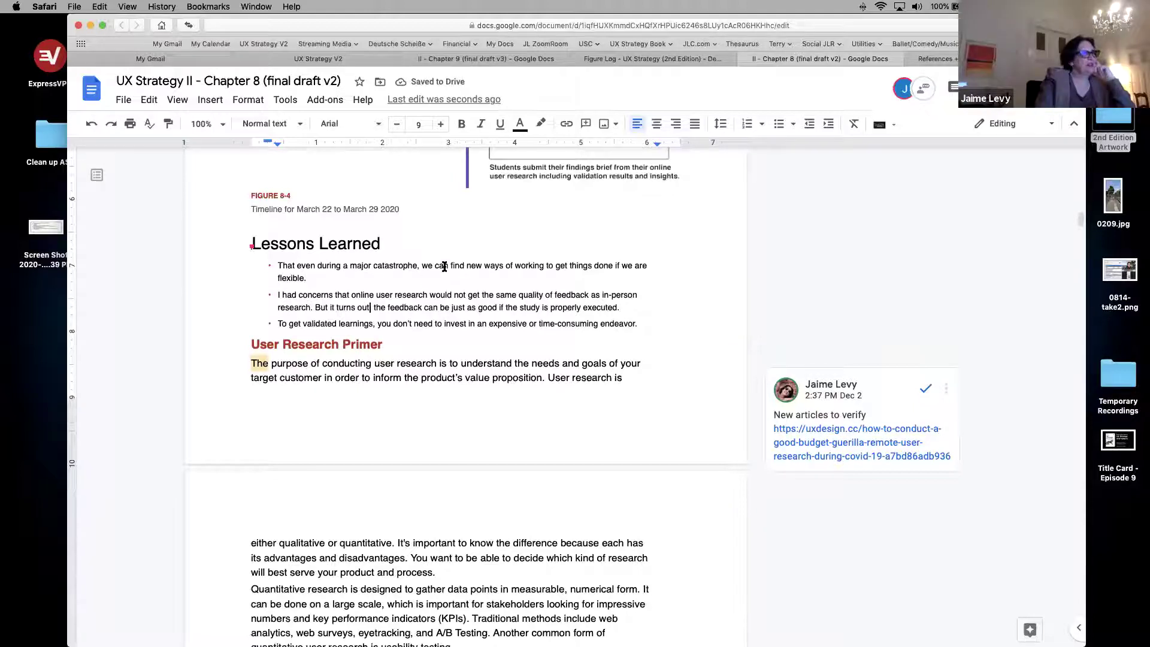
Step: Review the March 2020 timelines in Figures 8-3 and 8-4 together with the Lessons Learned bullets
text(,)
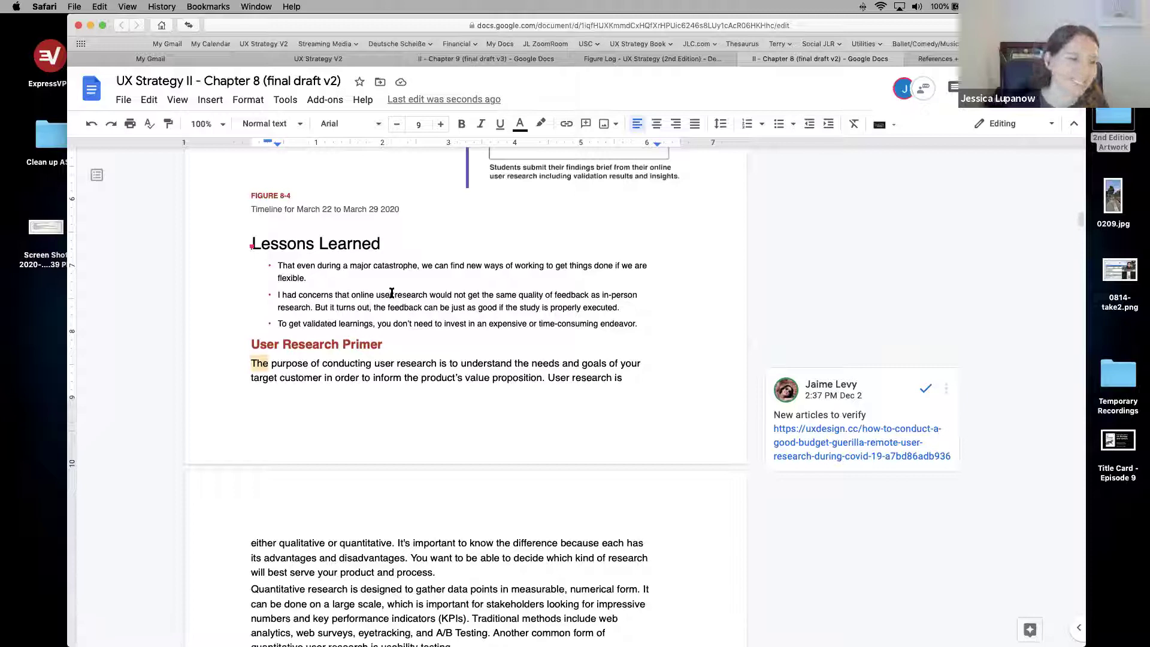
key(BackSpace)
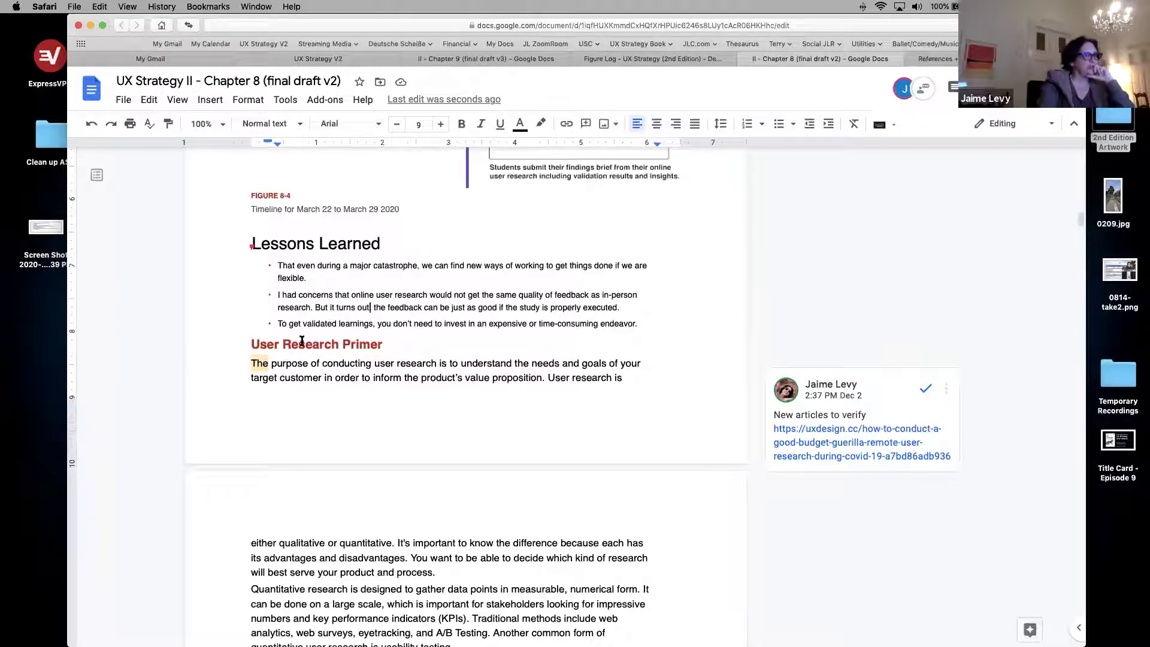
text(,)
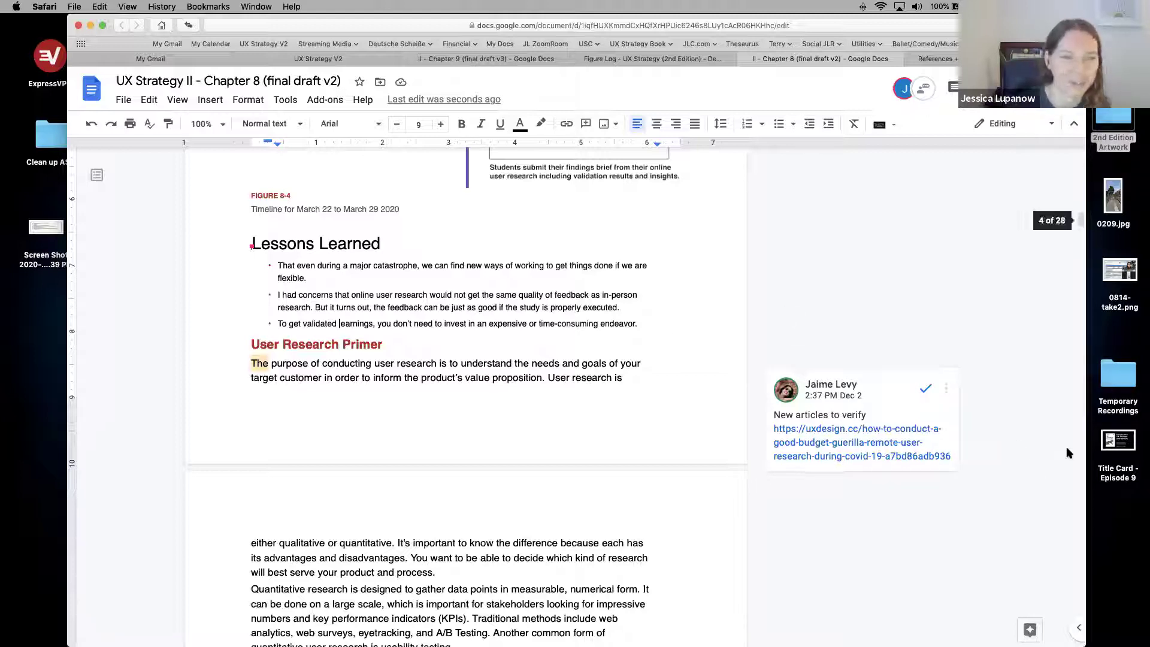
drag(1079, 220, 1075, 198)
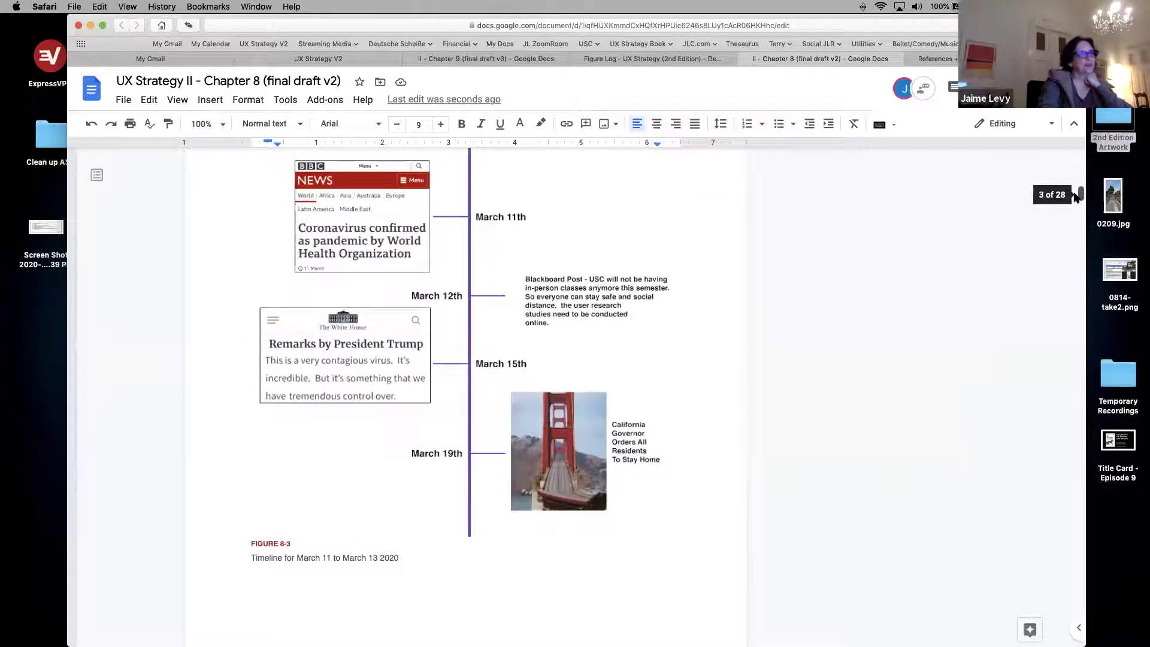
drag(1075, 198, 1076, 200)
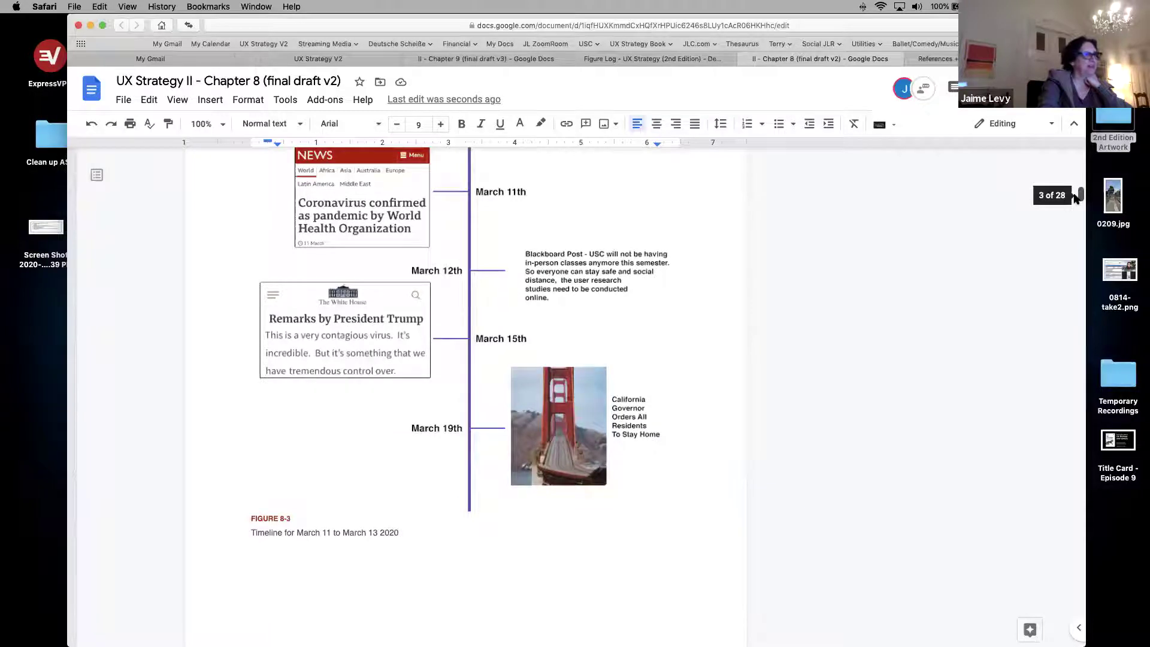
drag(1076, 199, 1076, 215)
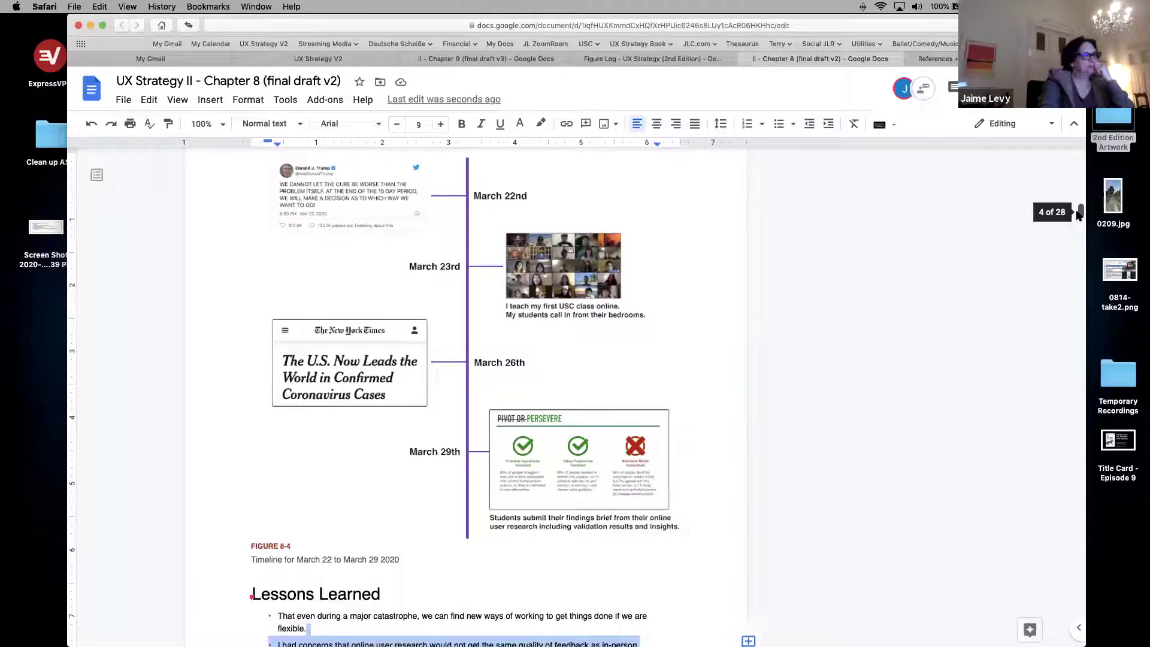
drag(1076, 216, 1078, 221)
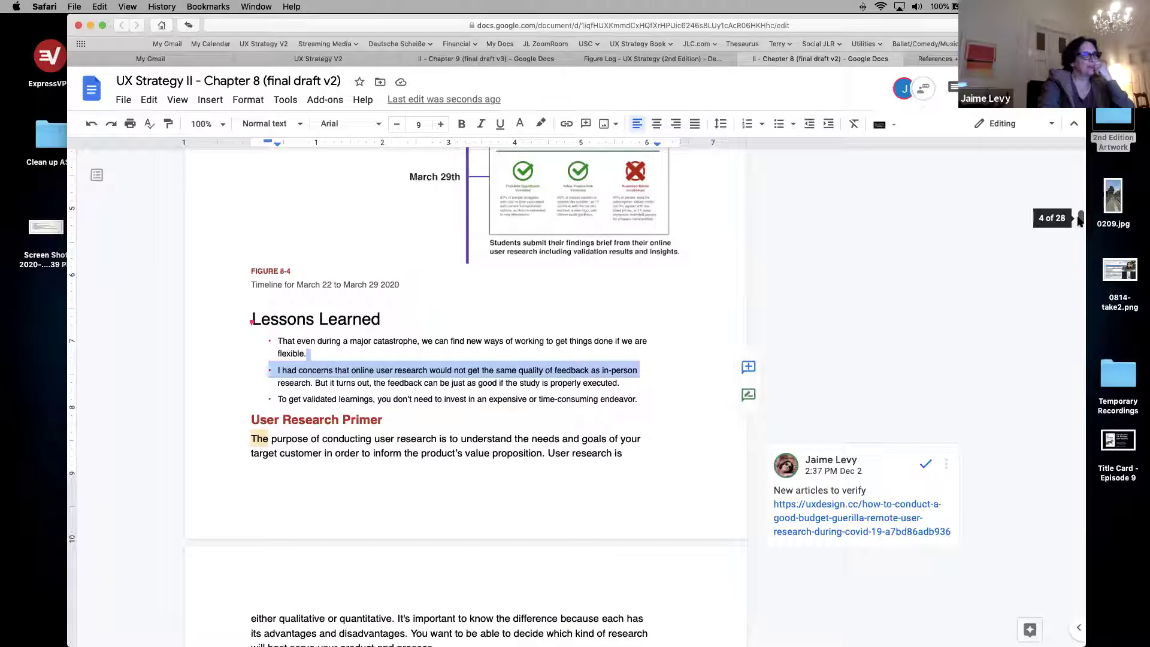
drag(1080, 218, 1081, 216)
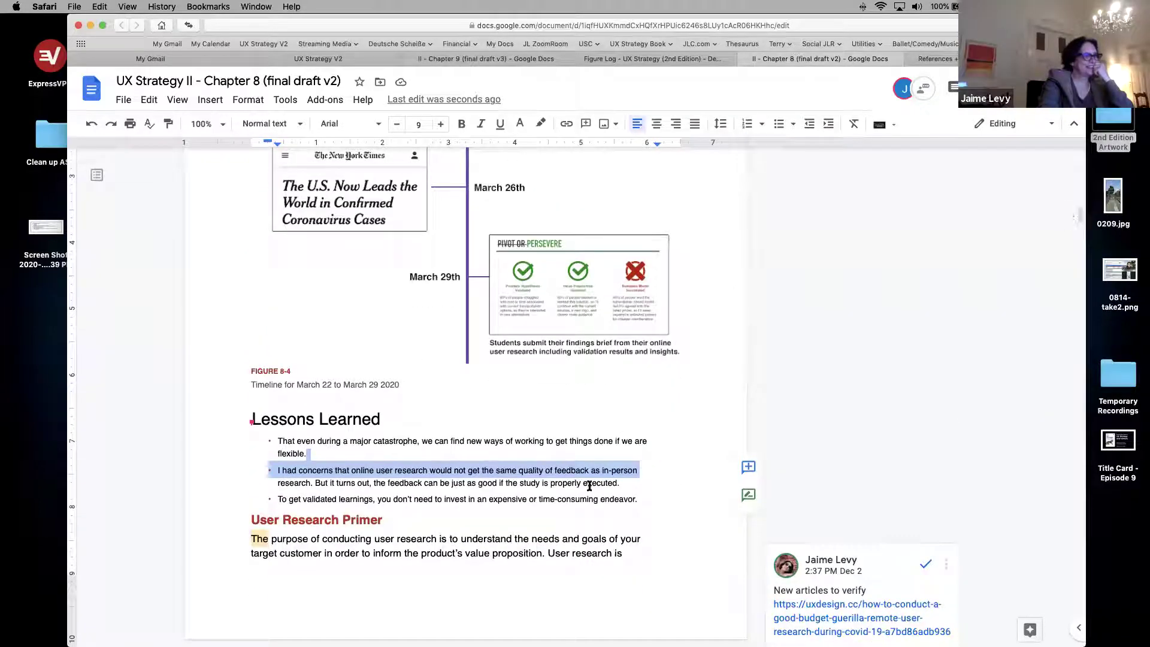
Step: Replace the third Lessons Learned bullet with "Wear a mask, wash your hands, don't be an idiot."
click(602, 499)
drag(636, 499, 279, 500)
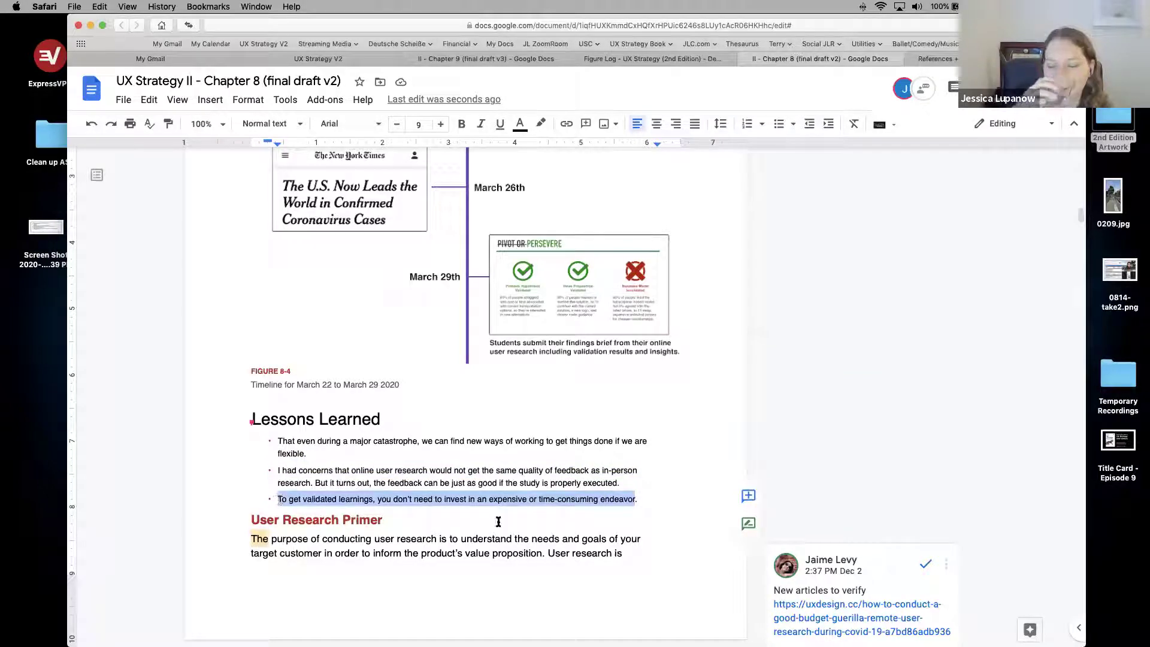
text(Wear )
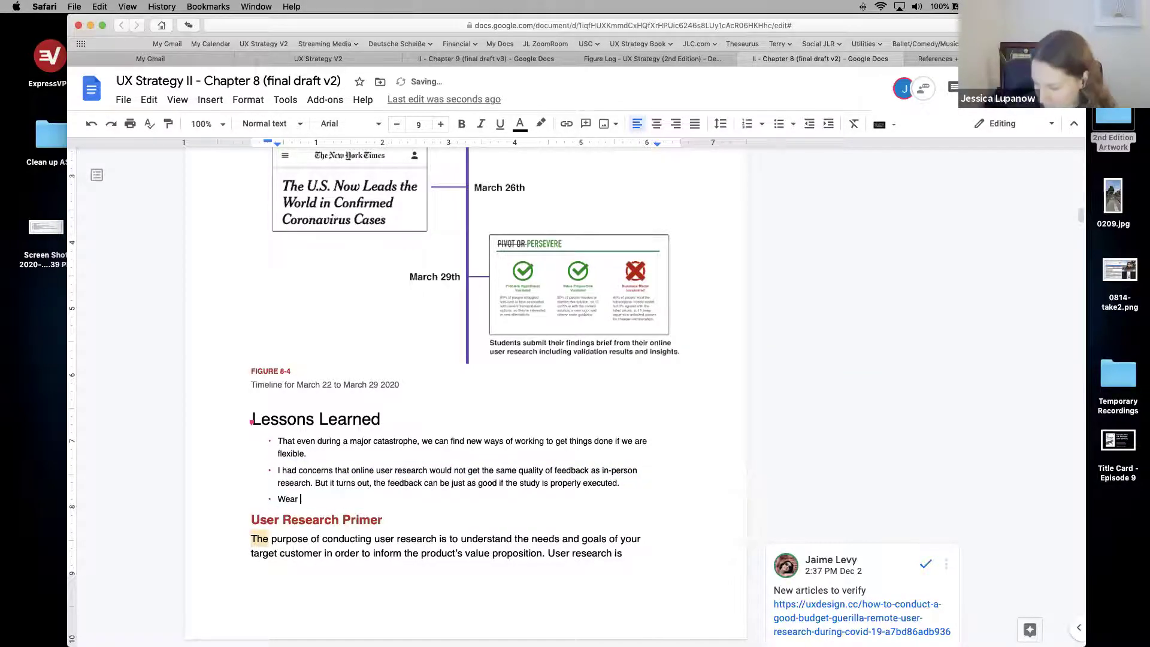
text(a mask, wash your hand)
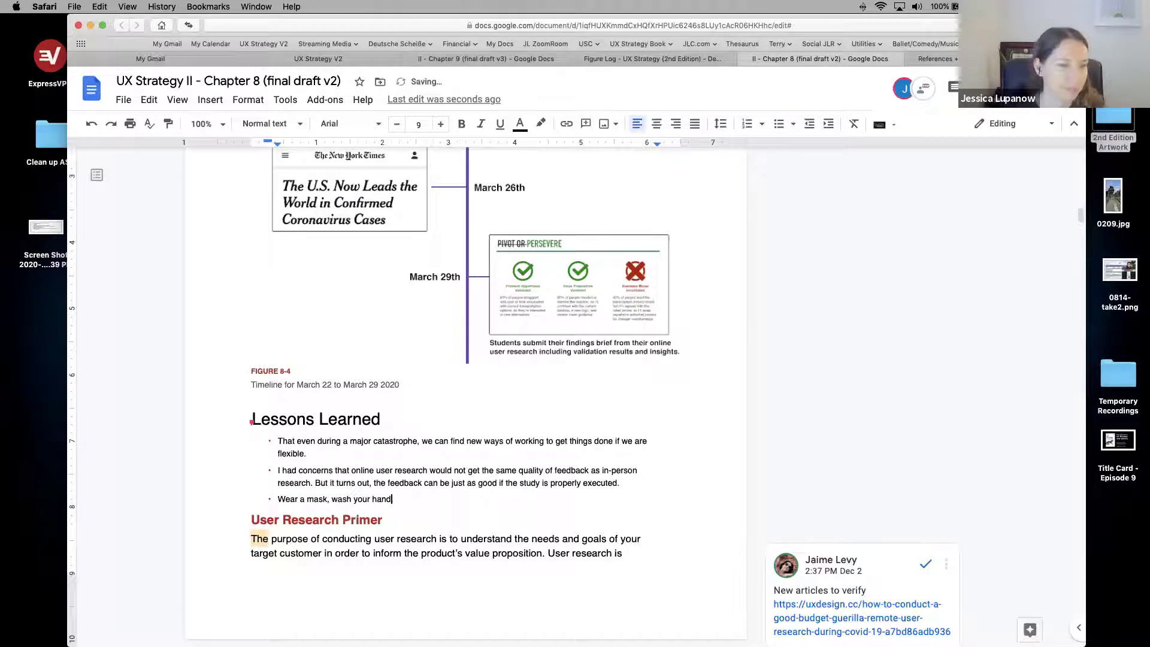
text(s, don't b)
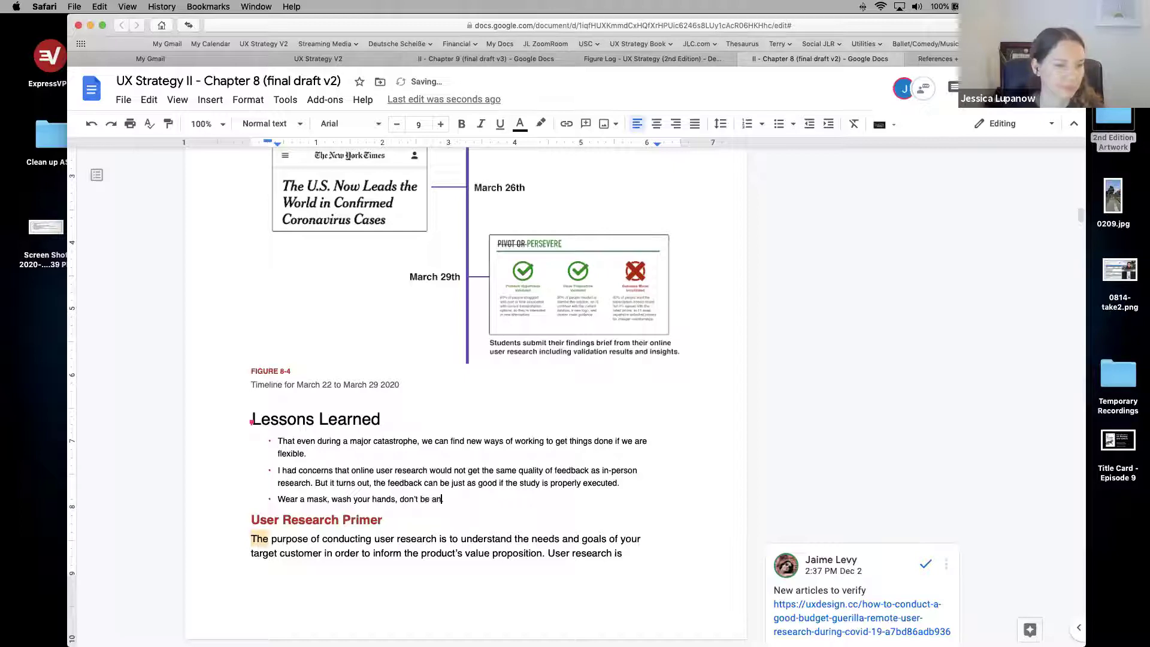
text(e an idiot.)
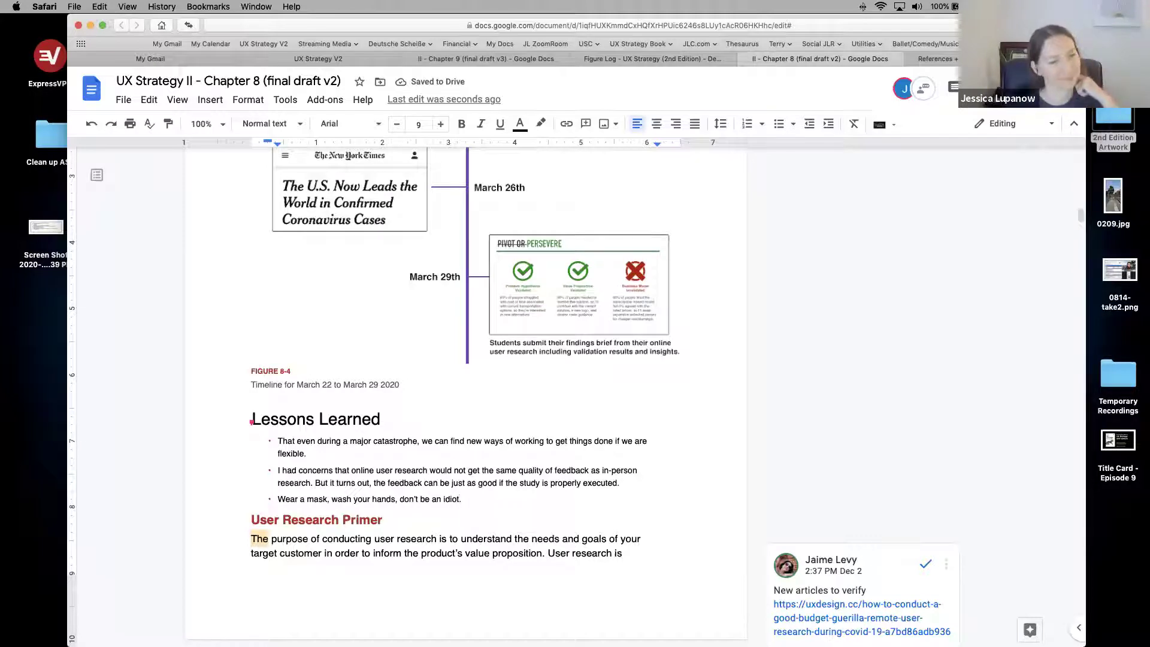
key(BackSpace)
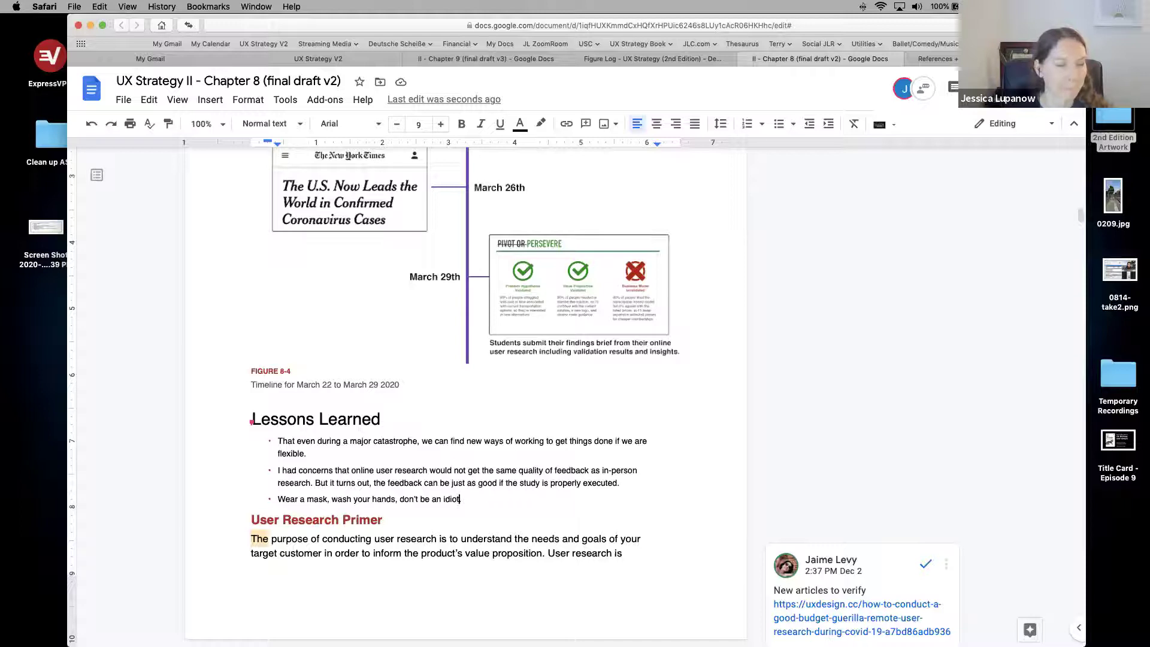
text(.)
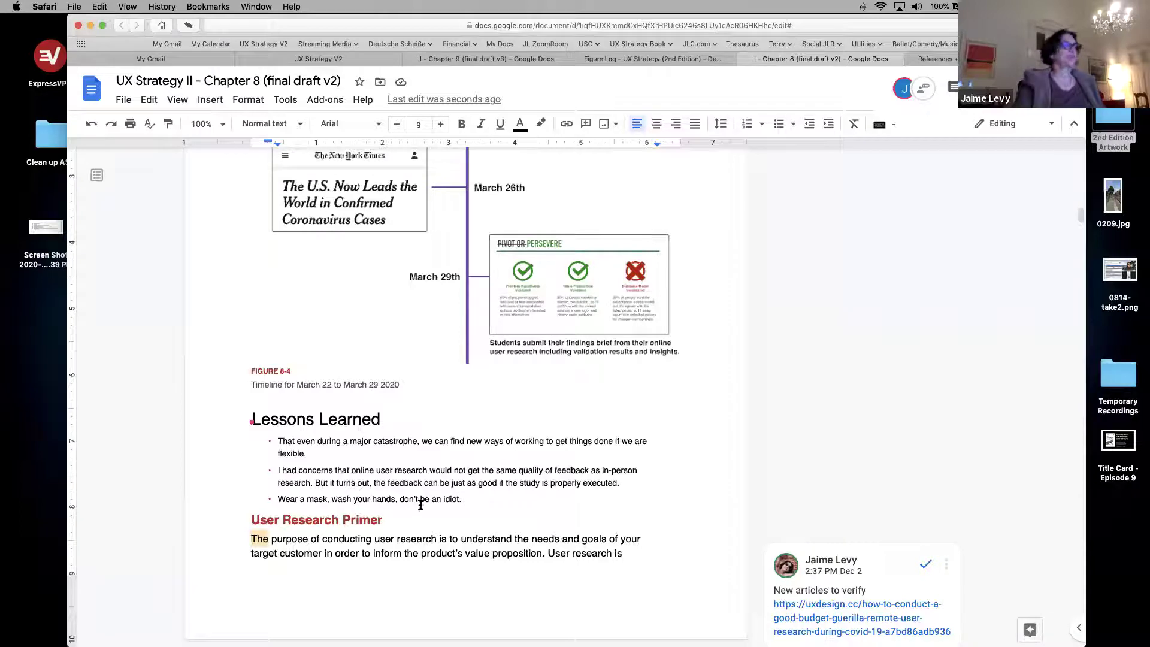
key(BackSpace)
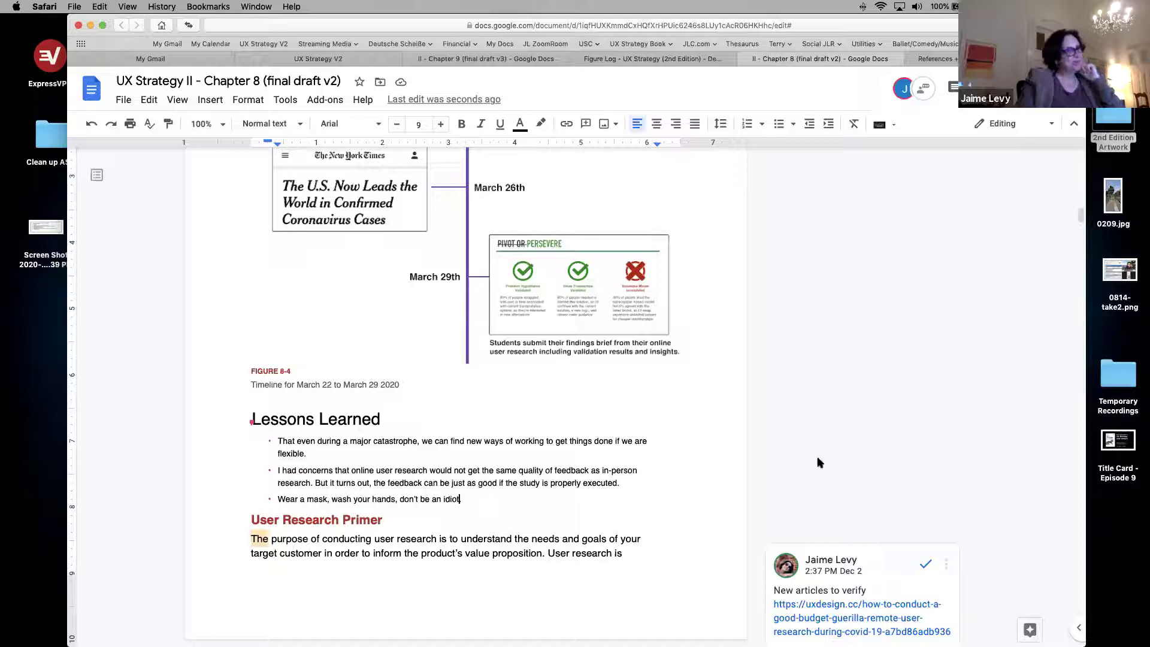
click(400, 539)
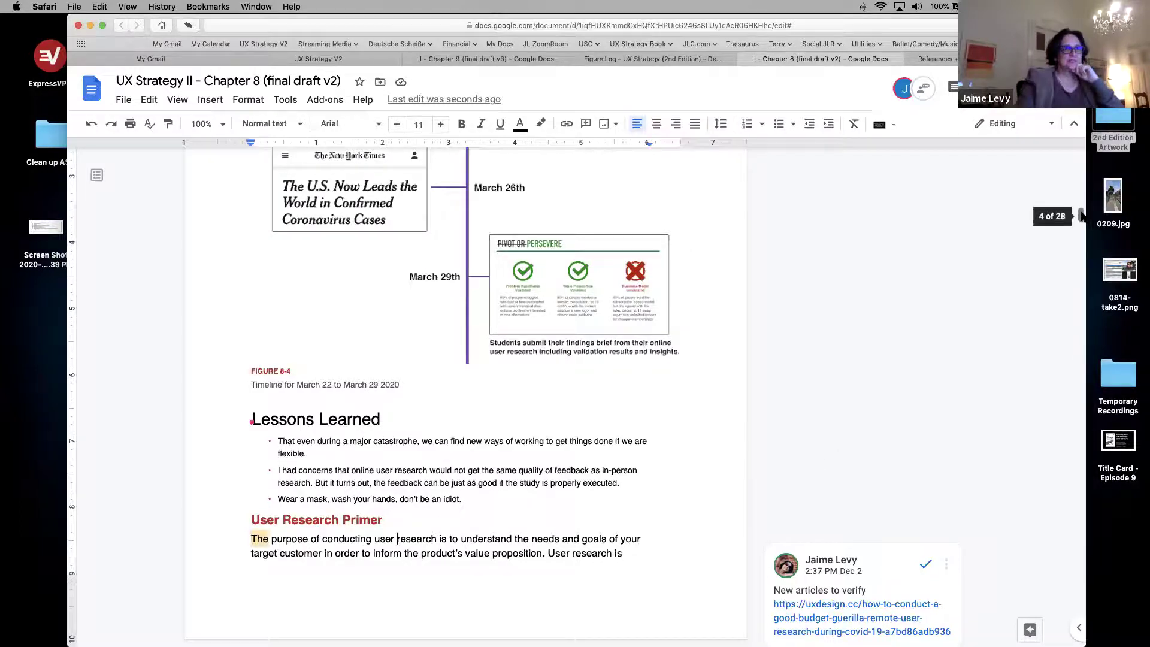
scroll(1081, 218, down, 5)
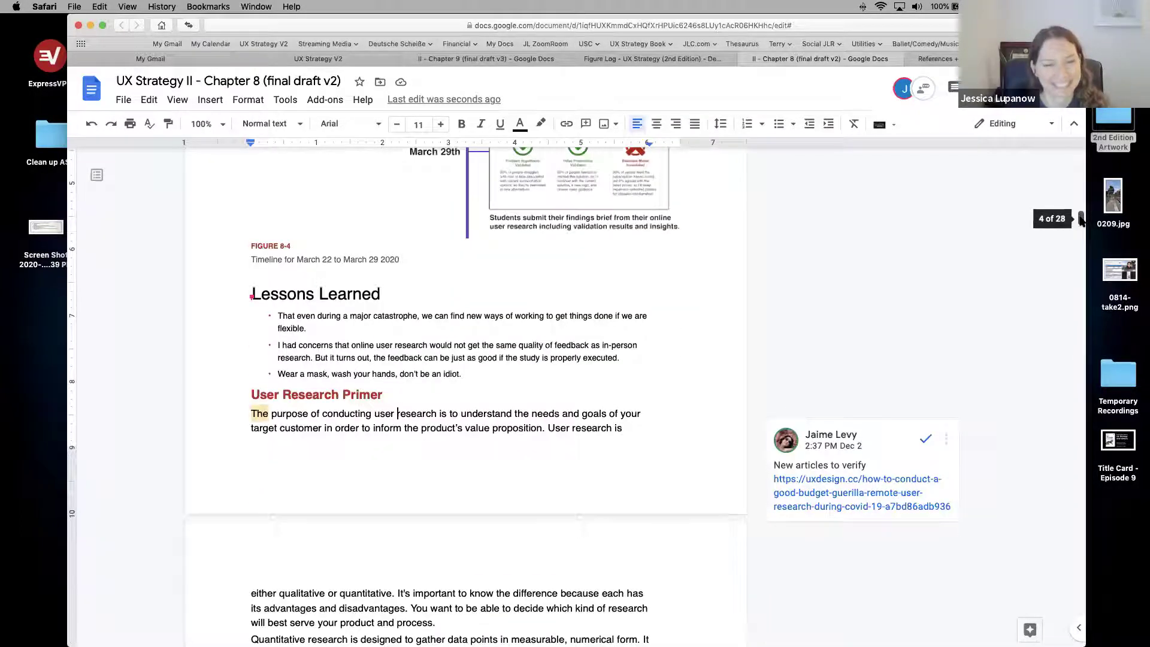
Step: Open the article linked in the "New articles to verify" comment and skim it through its Questionnaires section, closing it when done
drag(1080, 219, 1080, 222)
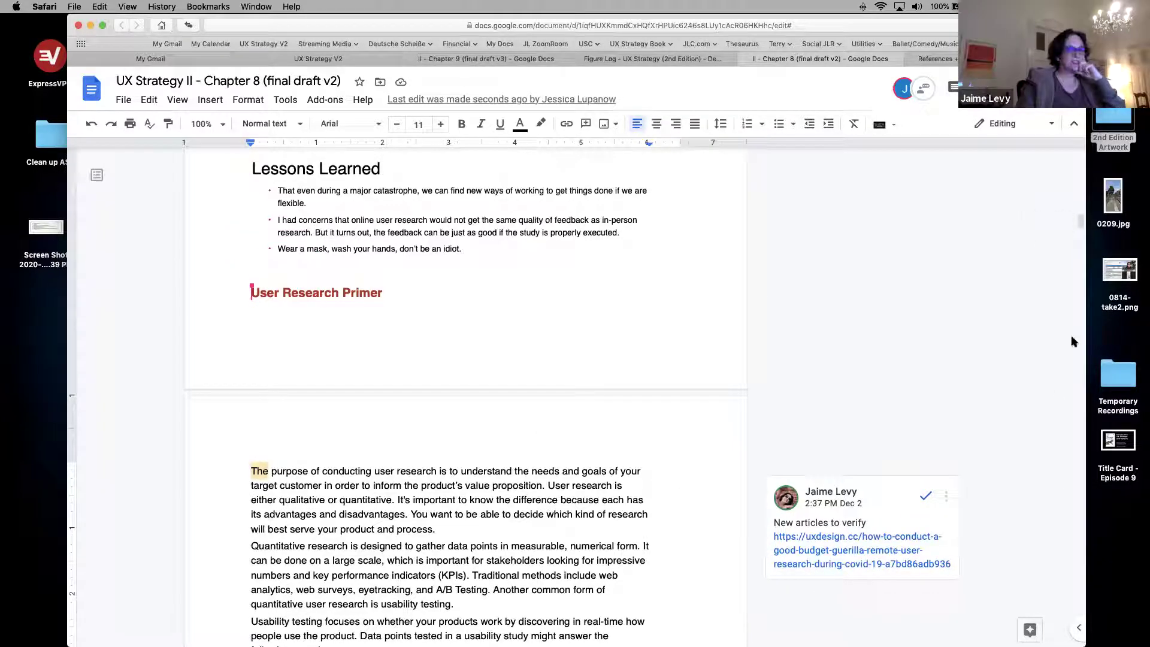
scroll(1080, 223, down, 2)
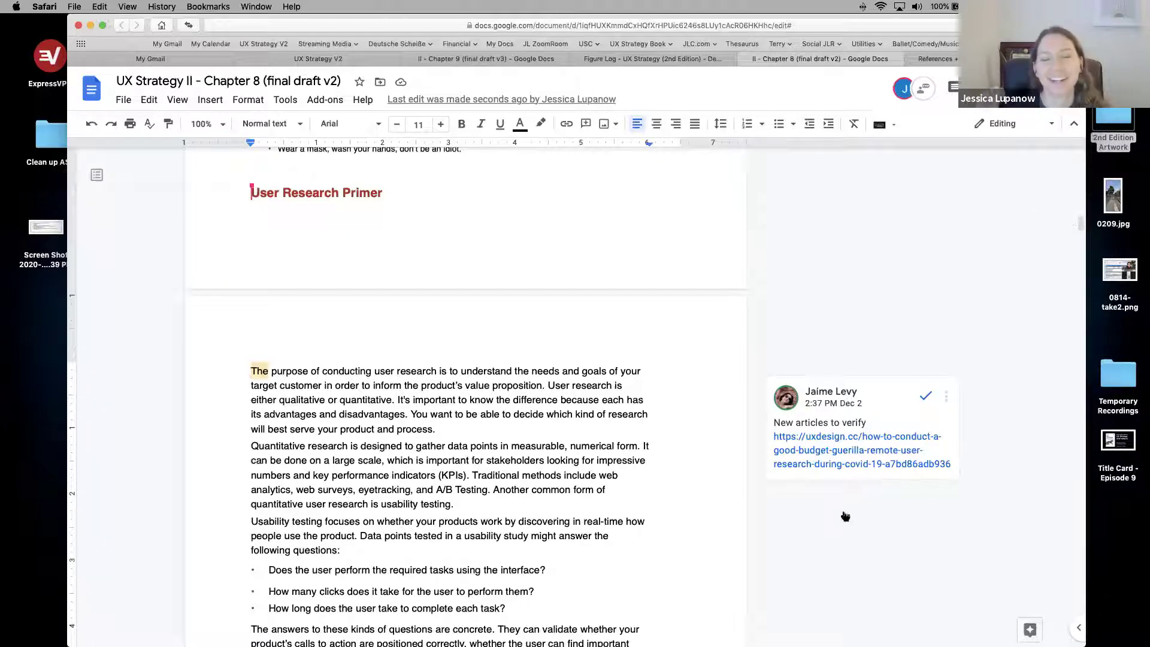
click(843, 456)
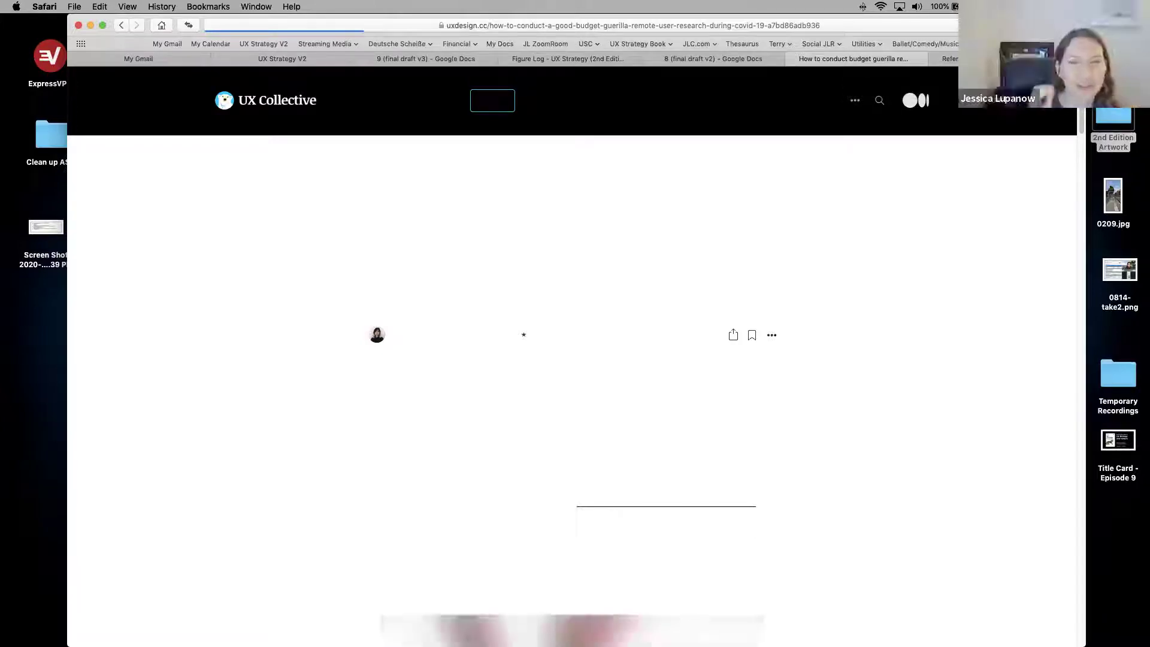
scroll(1081, 114, down, 3)
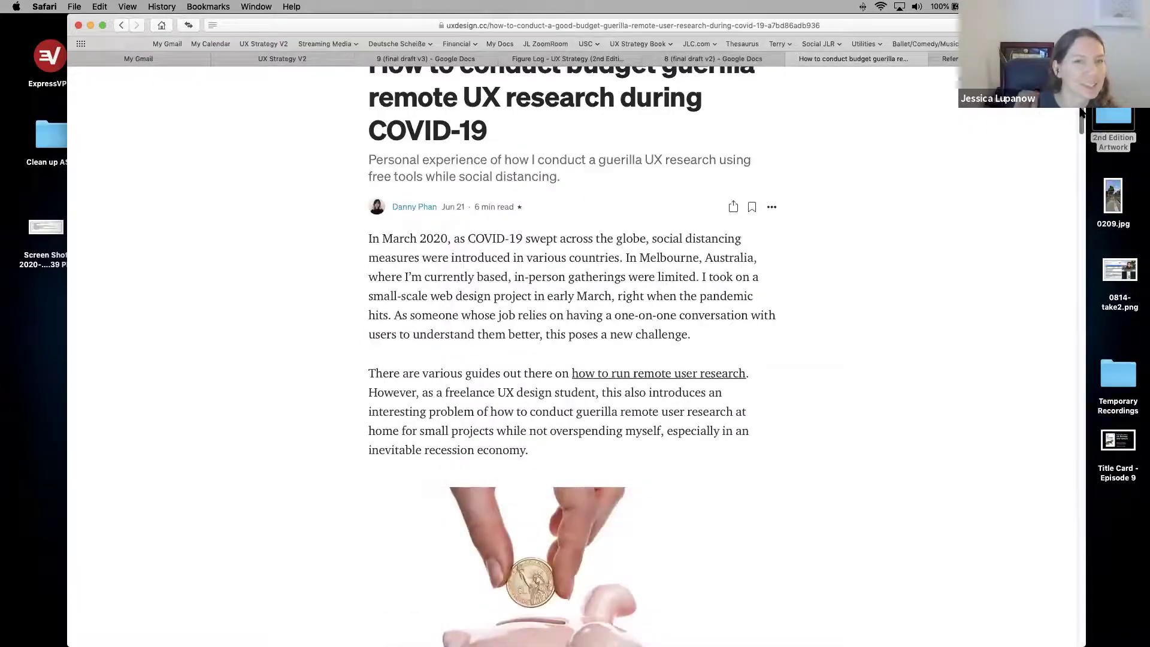
drag(1081, 113, 1046, 160)
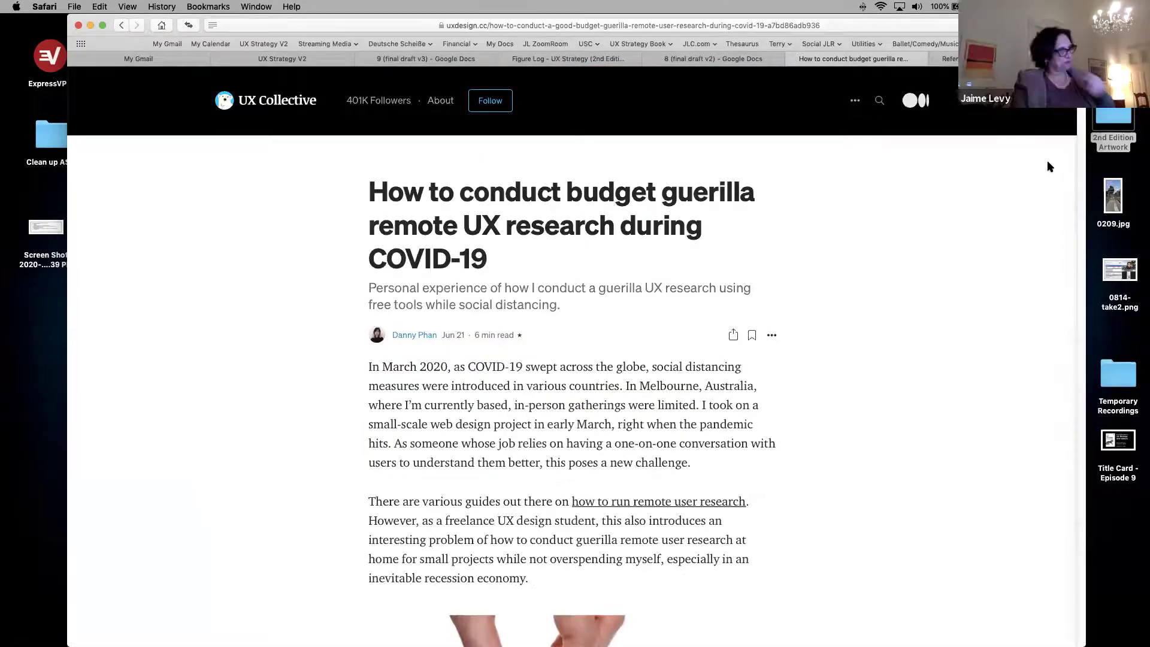
scroll(1048, 275, down, 10)
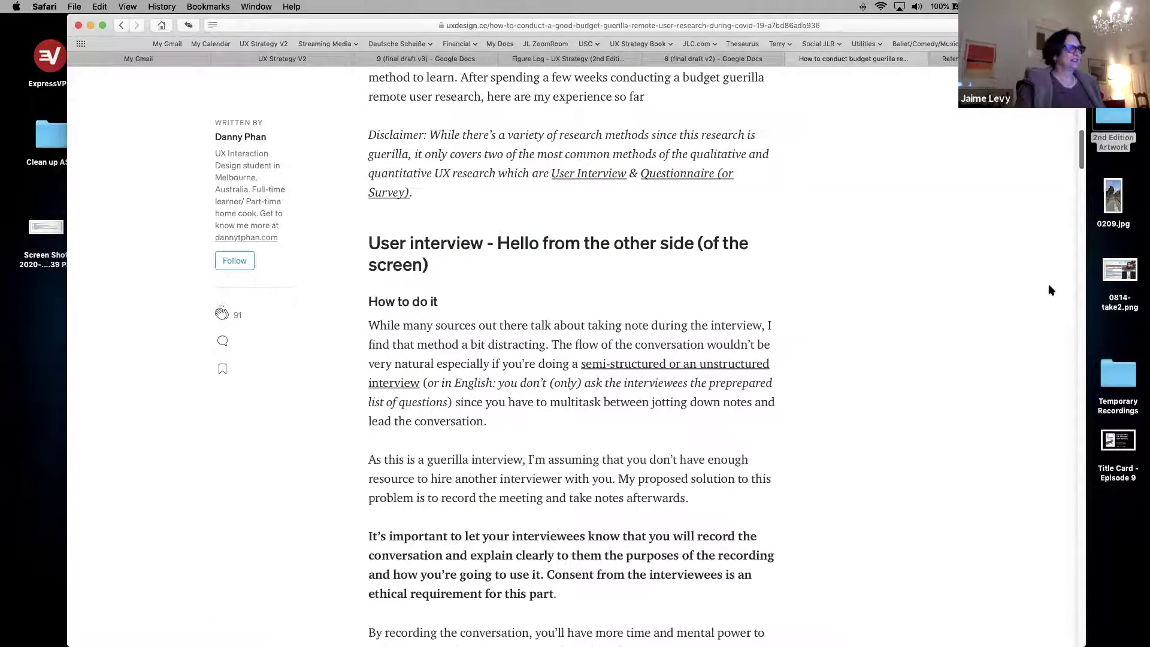
scroll(1048, 285, down, 15)
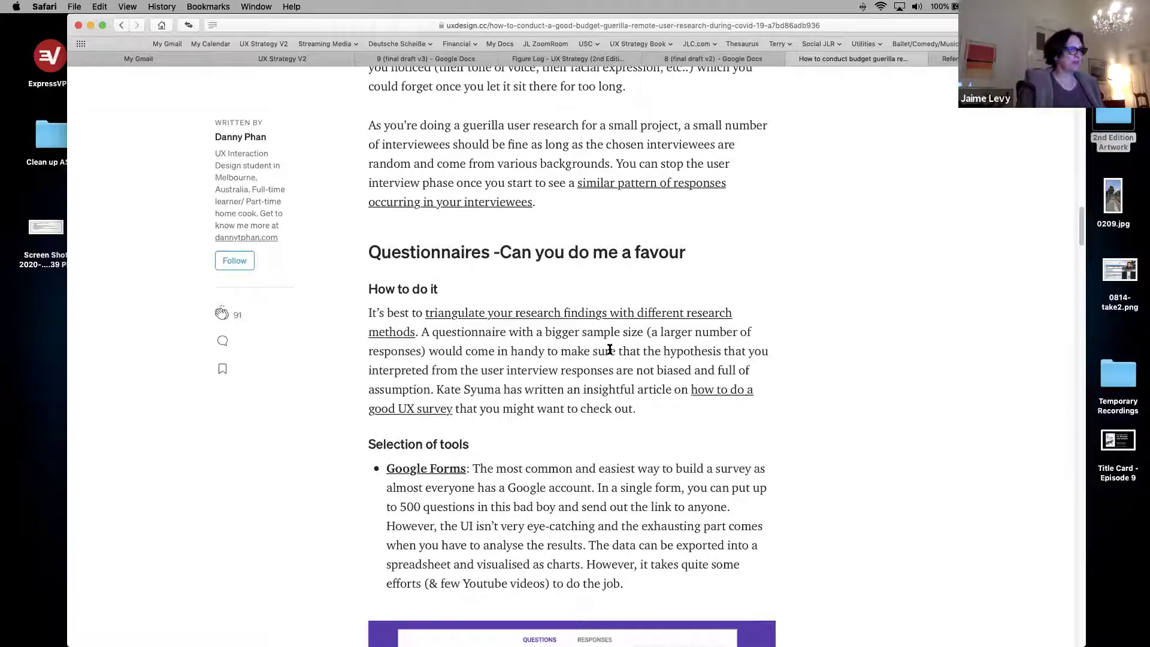
key(super+w)
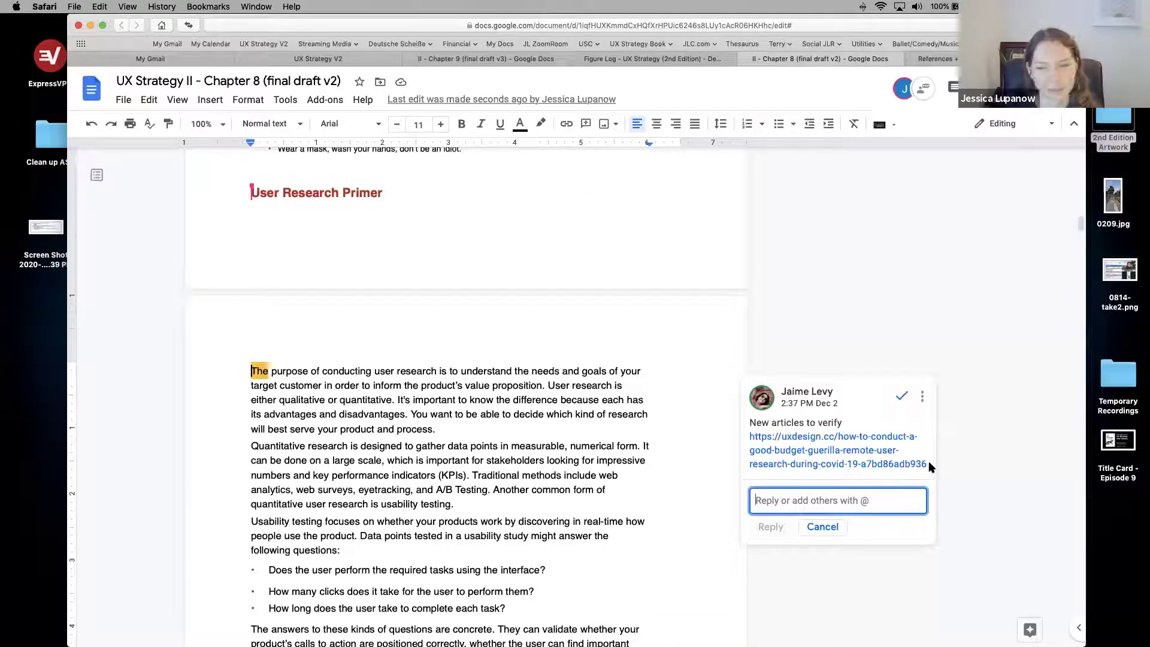
Step: Resolve the "New articles to verify" comment at the start of the User Research Primer section
drag(929, 465, 746, 436)
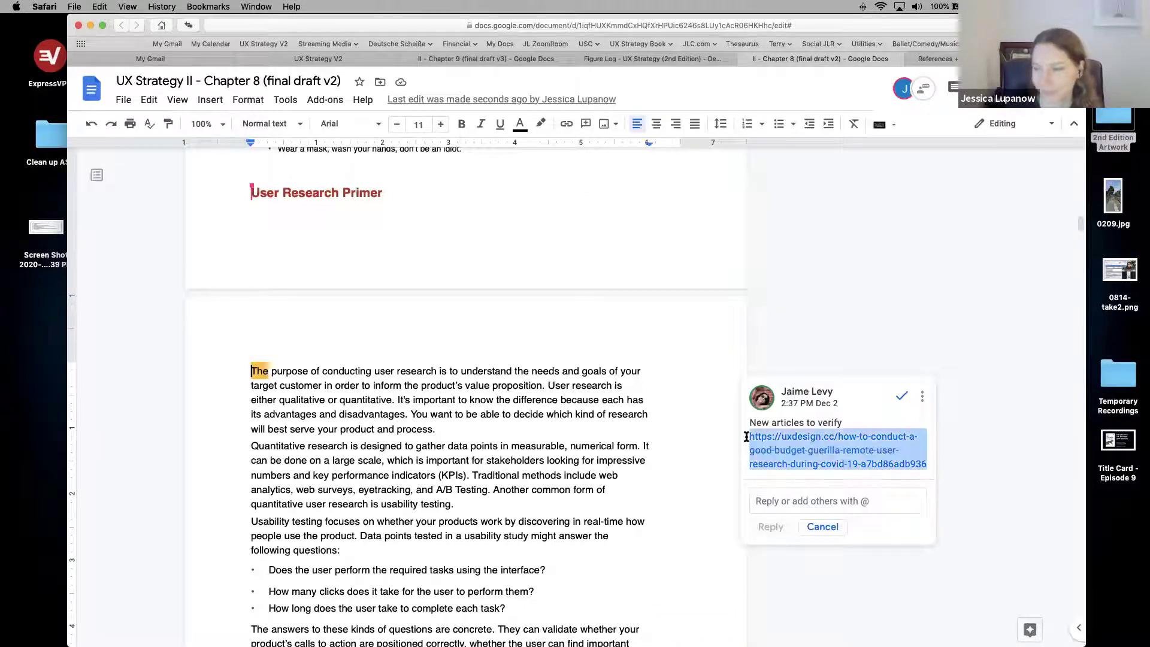
click(906, 400)
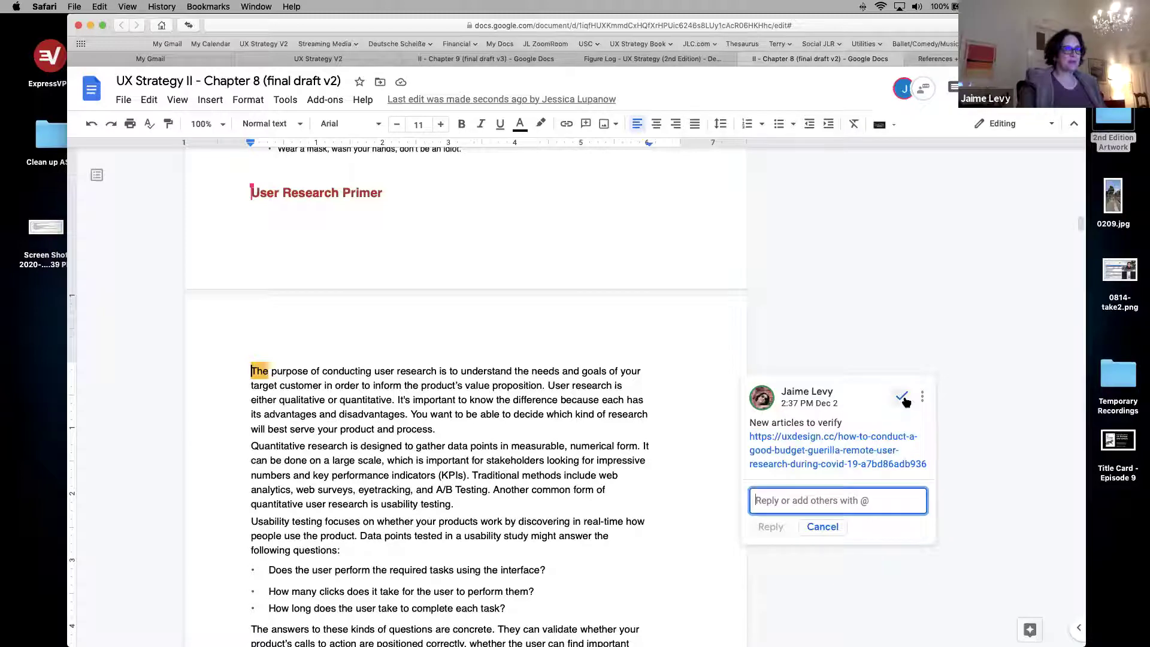
click(903, 398)
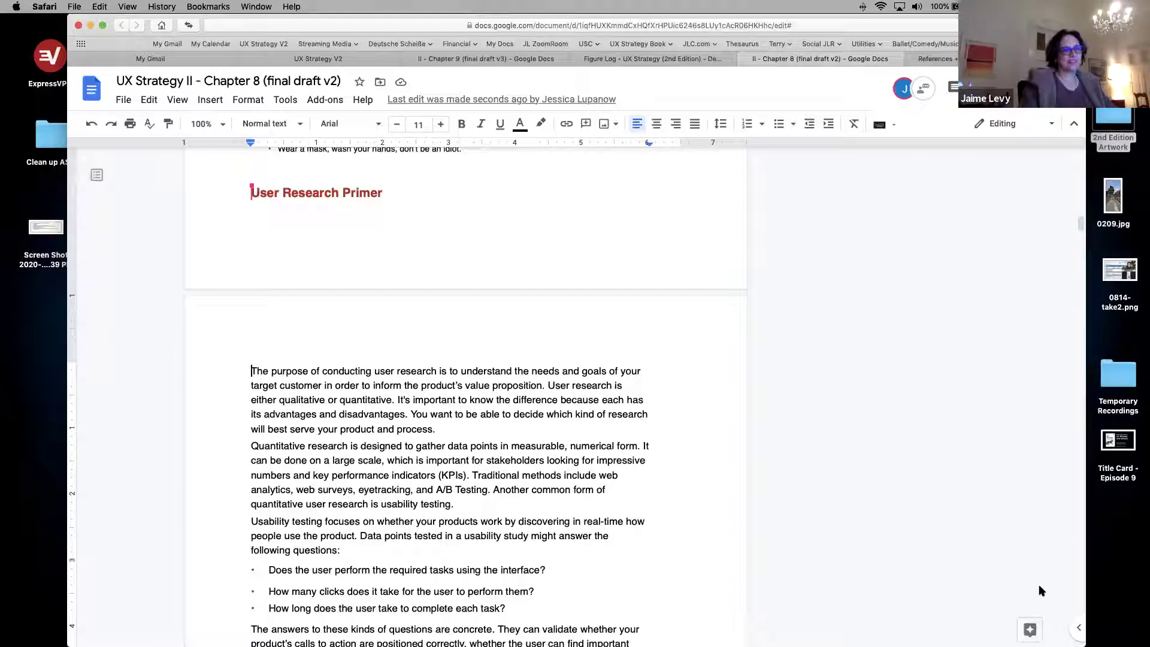
Step: Review the Chapter 8 draft from Figure 8-17 back to the overview of the planning, interview and analysis phases
drag(1081, 224, 1081, 598)
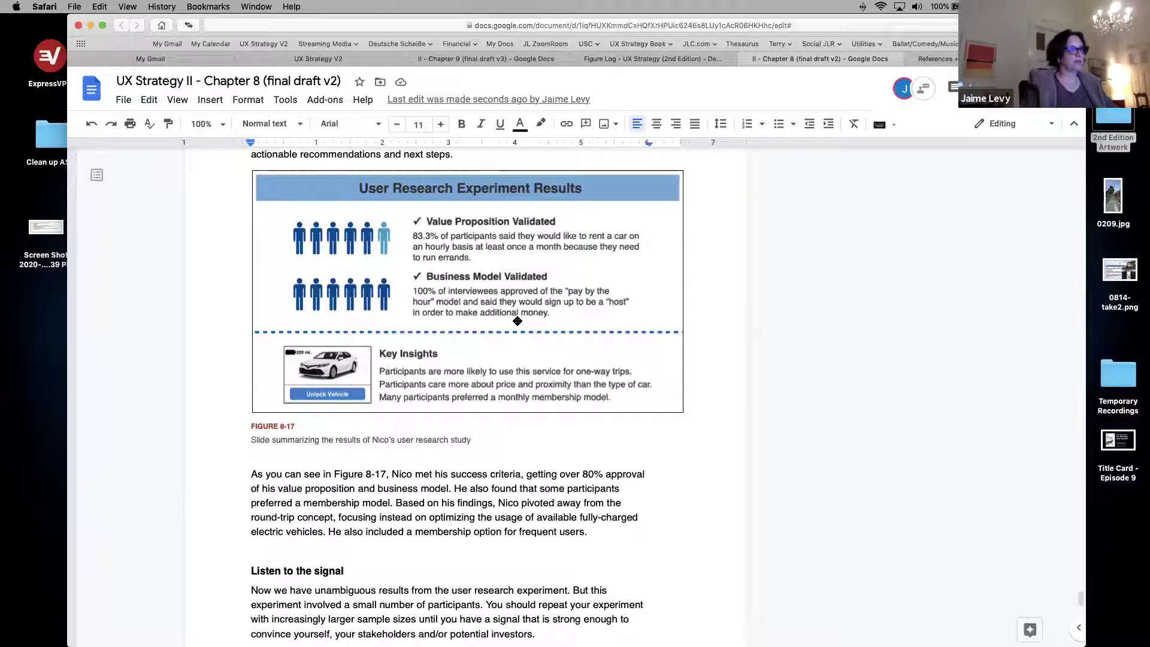
click(994, 430)
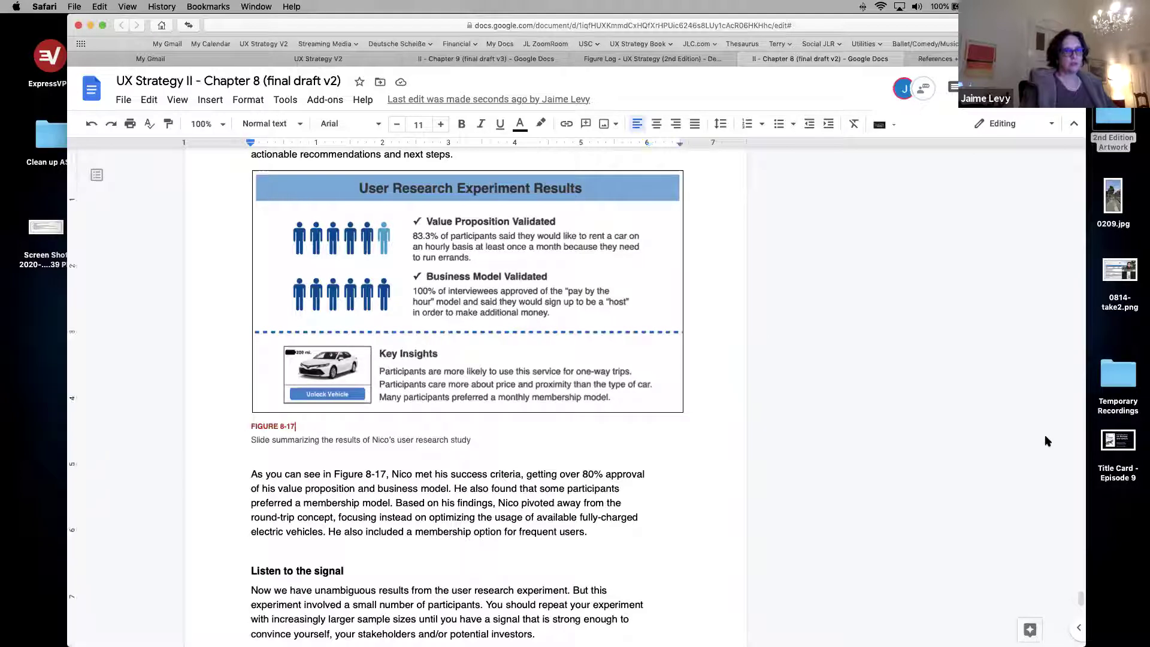
drag(1080, 598, 1081, 569)
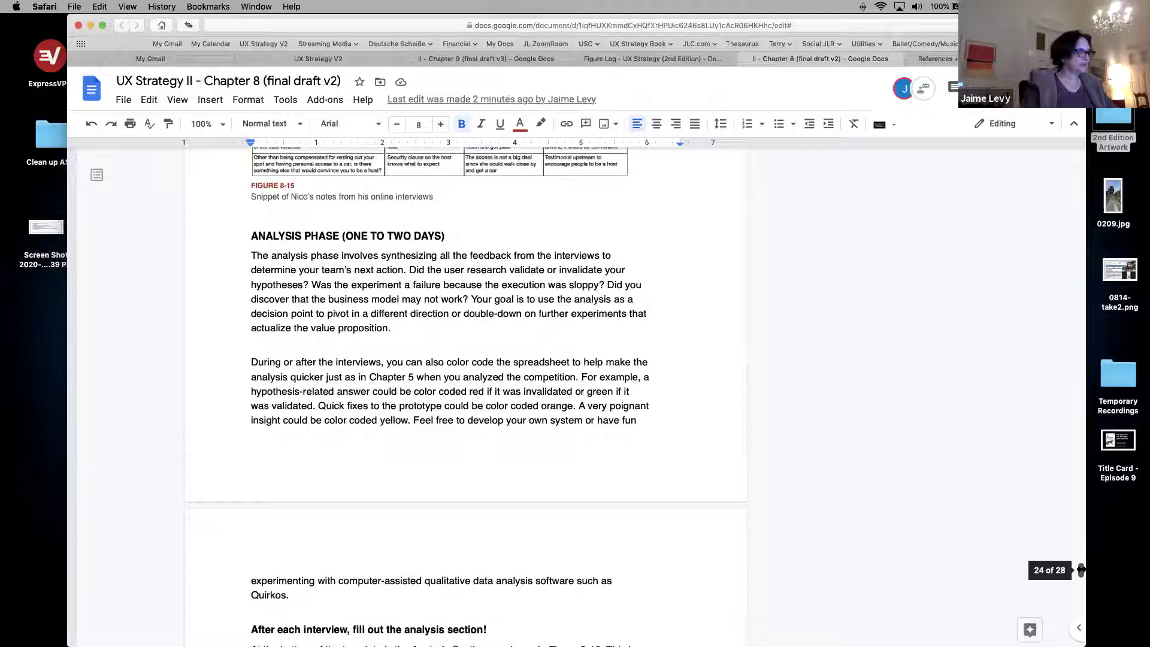
scroll(1081, 558, up, 20)
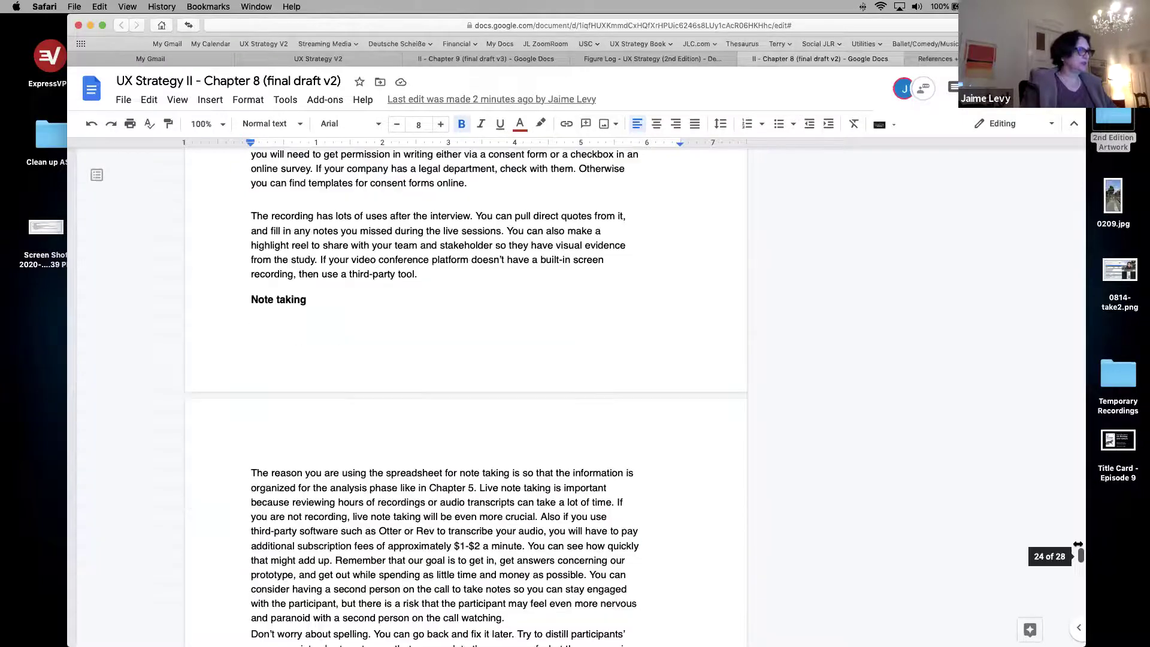
scroll(1070, 471, up, 20)
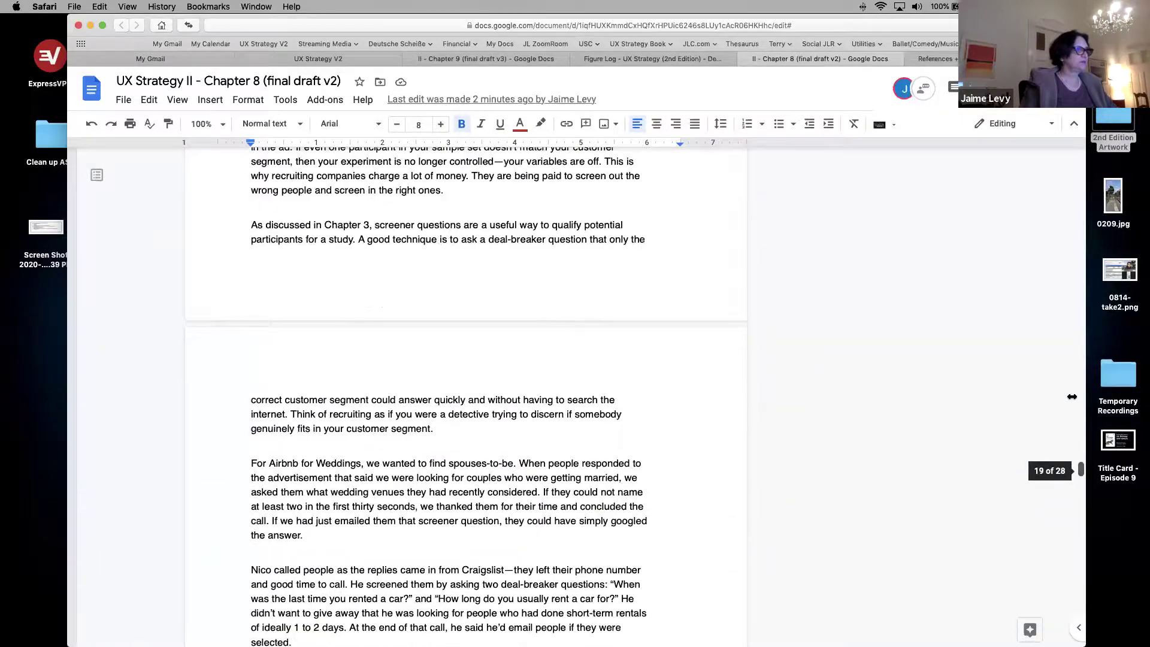
drag(1073, 350, 1071, 258)
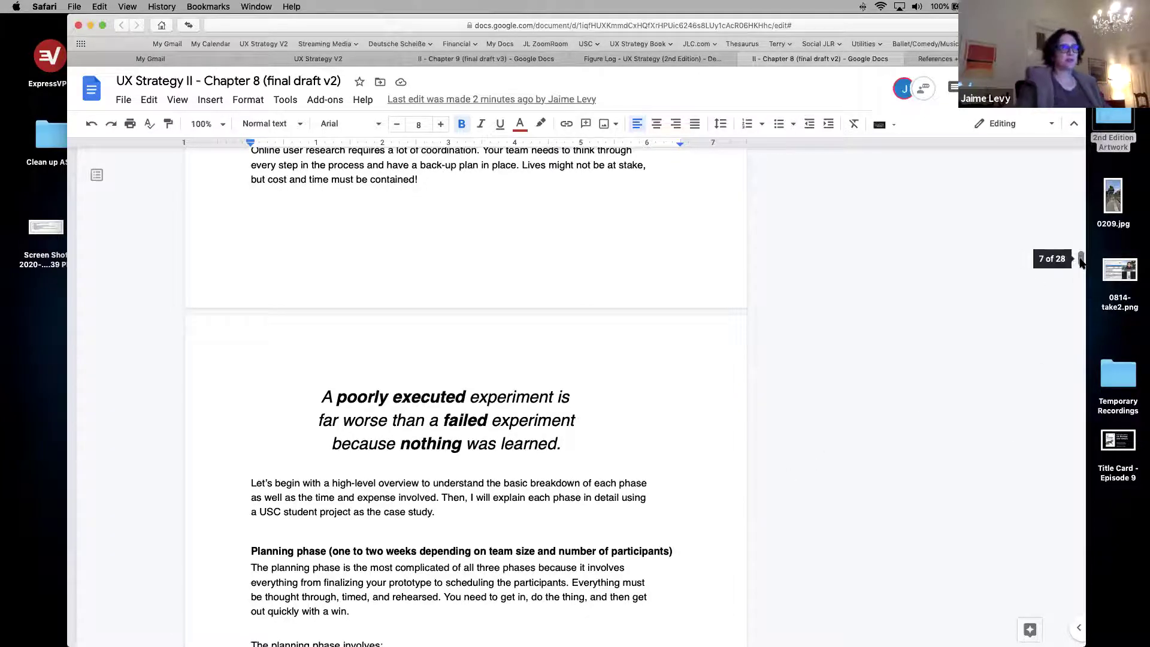
drag(1081, 266, 1081, 276)
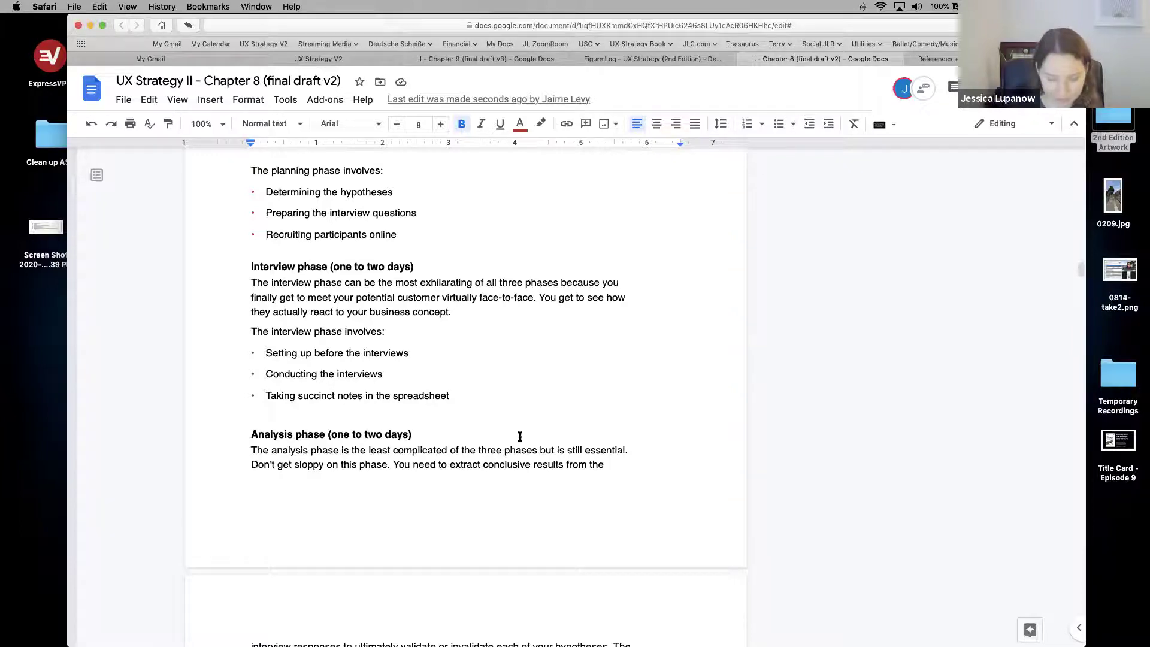
Step: Copy "virtually face-to-face" from the Interview phase paragraph and search Google for it as an exact phrase
click(535, 297)
drag(534, 297, 443, 303)
key(super+c)
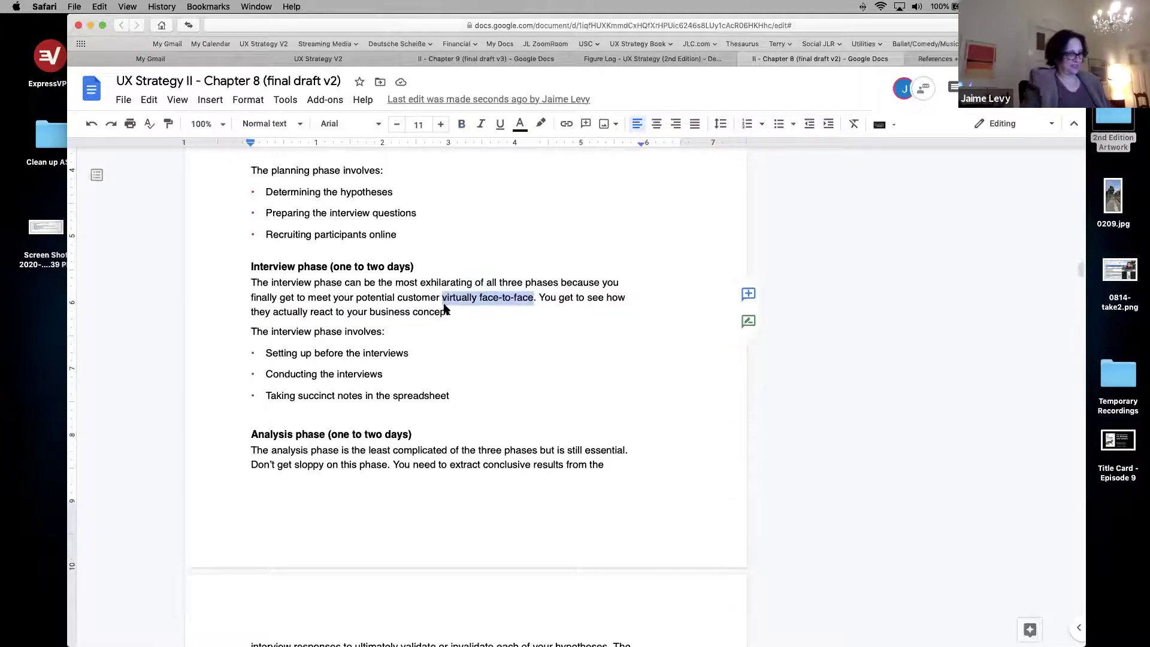
key(super+t)
text(")
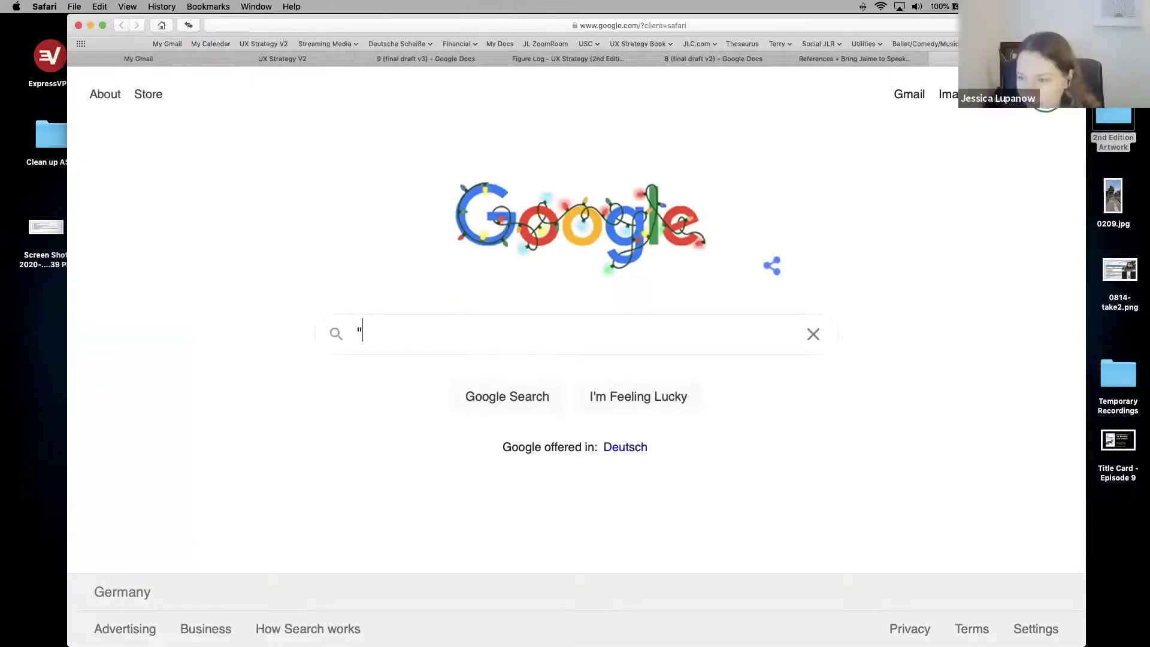
key(super+v)
text(")
key(Return)
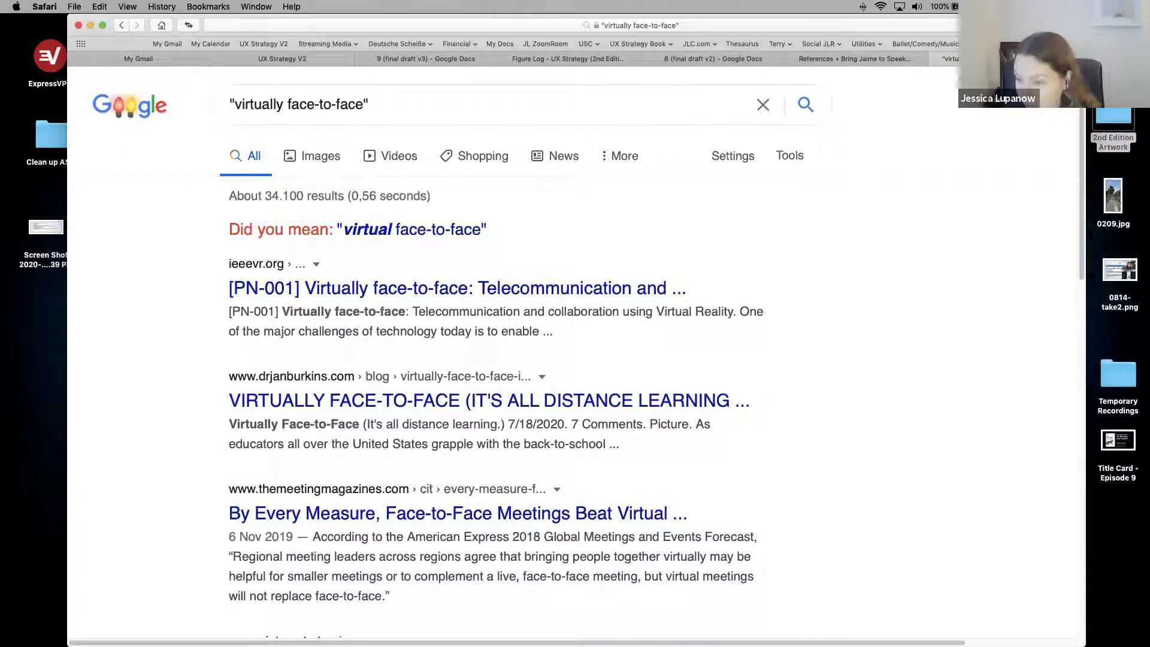
Step: Skim the search results for how the phrase is used and return to the Chapter 8 draft
scroll(1079, 180, down, 5)
scroll(491, 371, down, 1)
scroll(575, 371, down, 4)
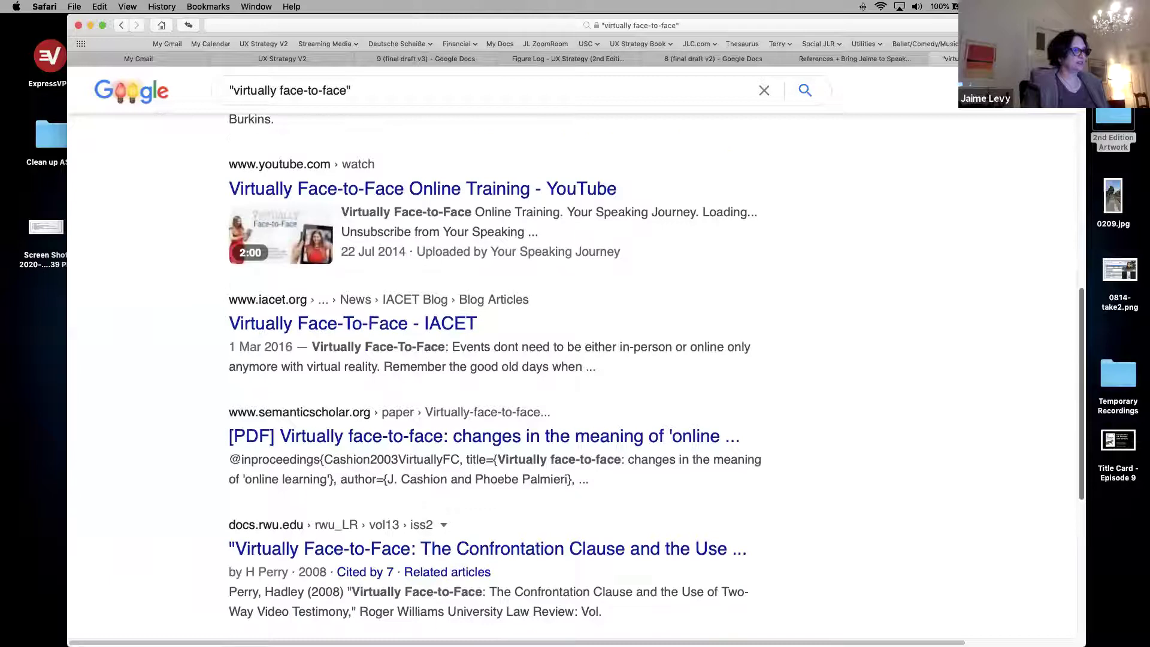
scroll(575, 371, down, 3)
scroll(574, 371, up, 3)
key(ctrl+shift+Tab)
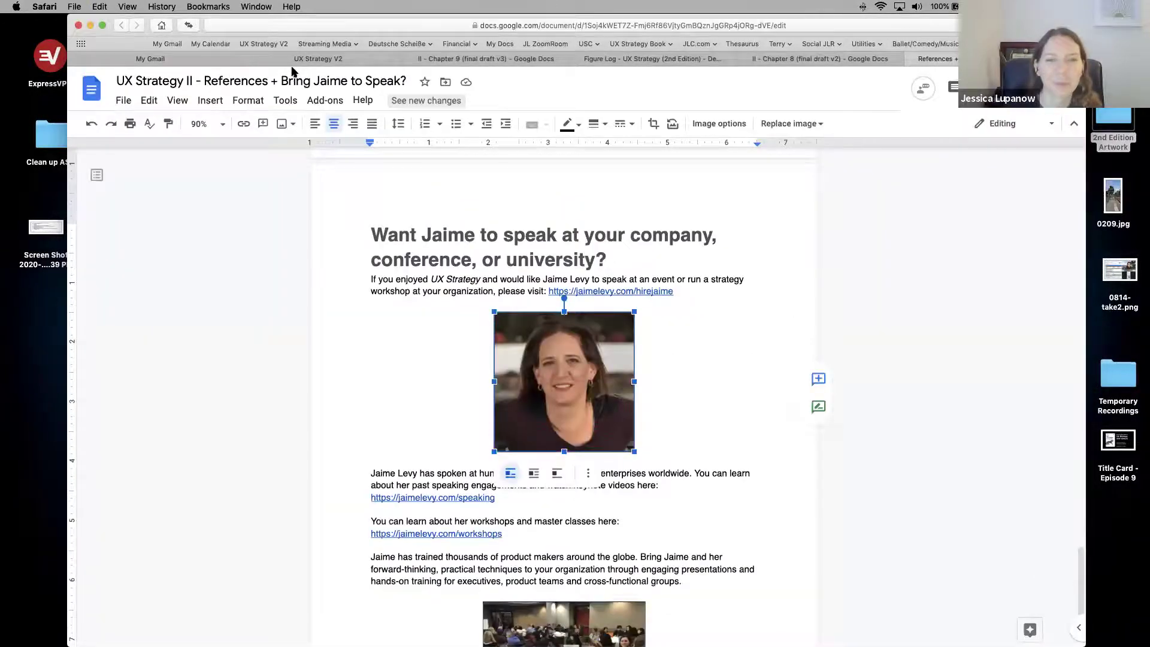
click(488, 59)
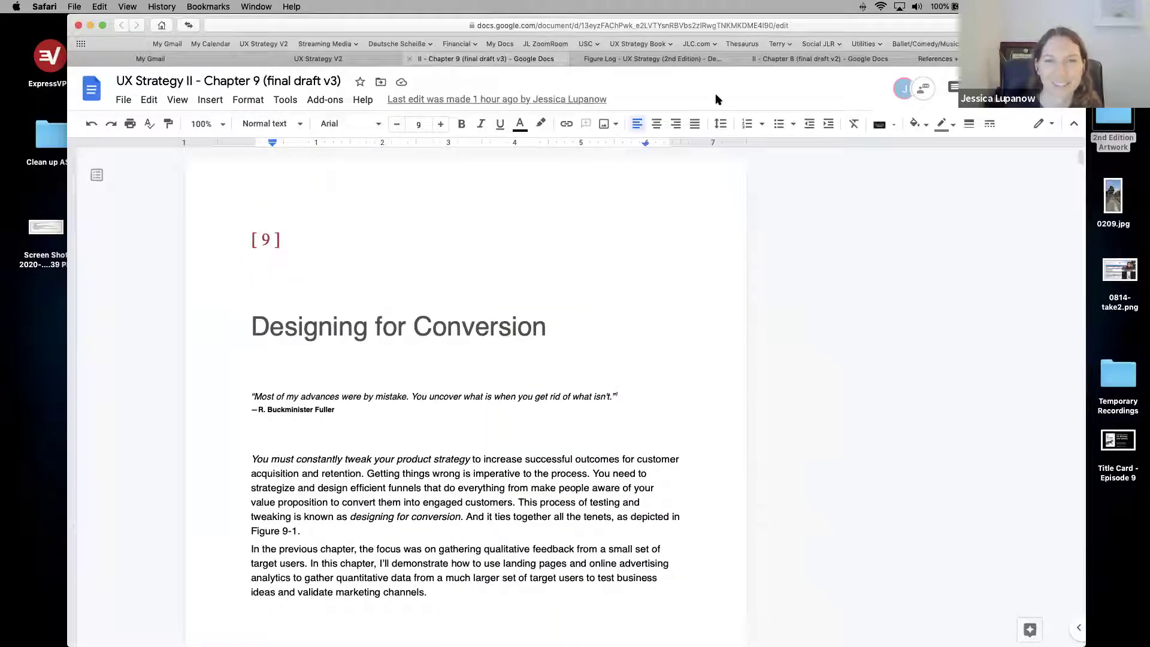
click(819, 59)
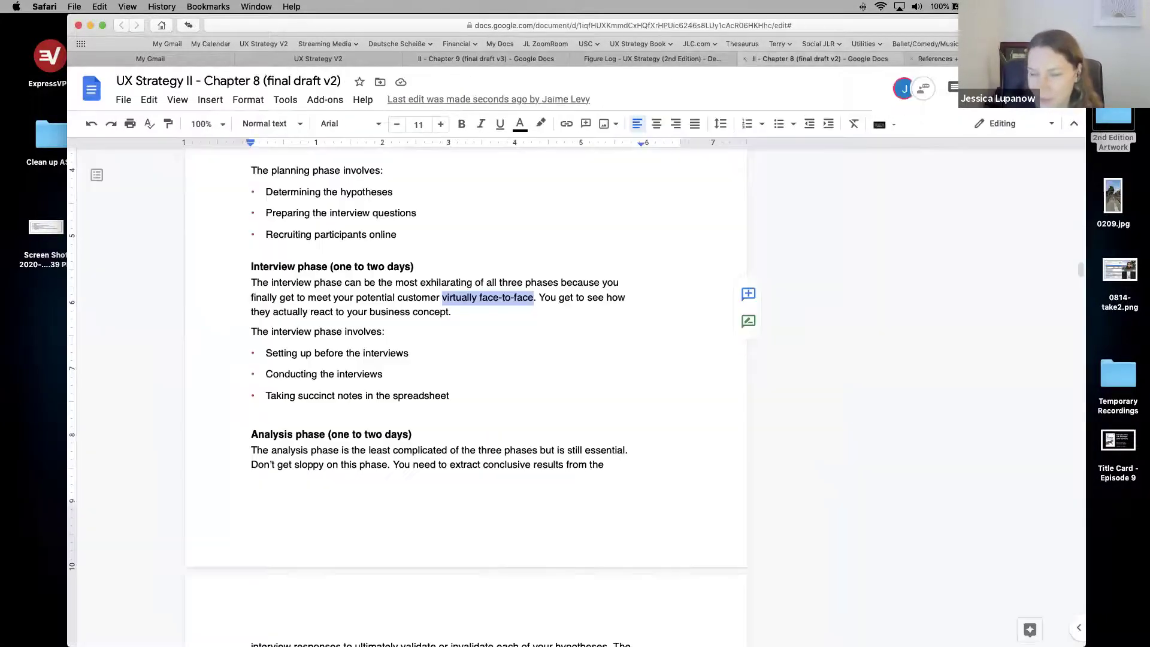
Step: Look over the figure captions in the Figure Log spreadsheet, and return to Chapter 8 to view its hypotheses table
key(ctrl+Tab)
key(ctrl+shift+Tab)
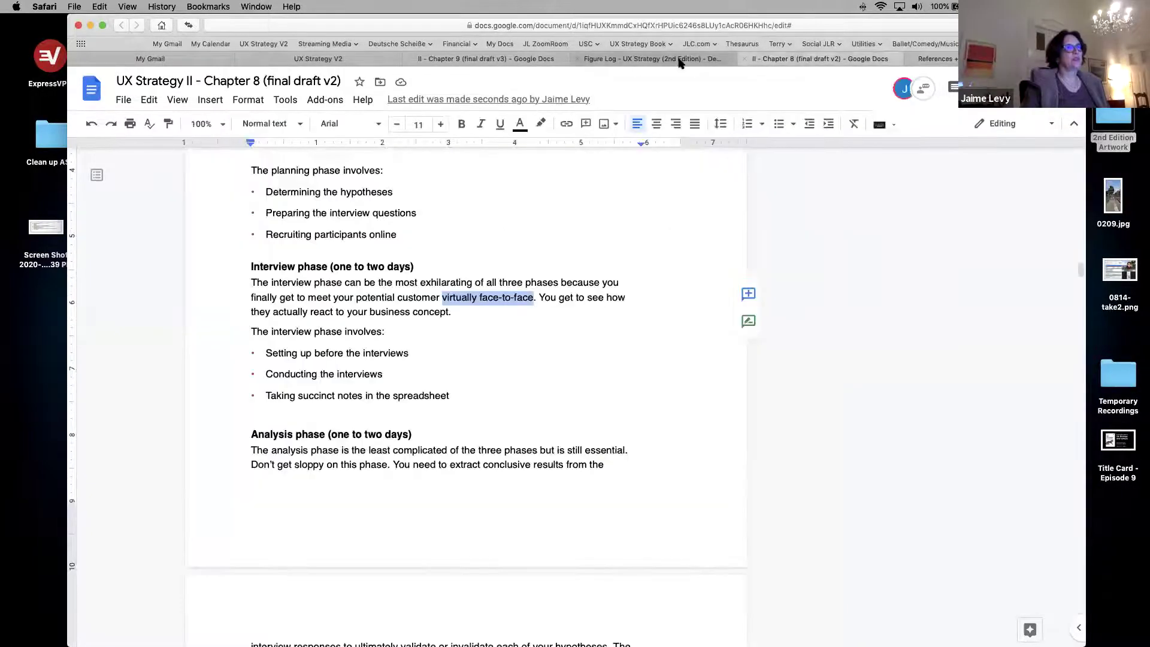
click(640, 59)
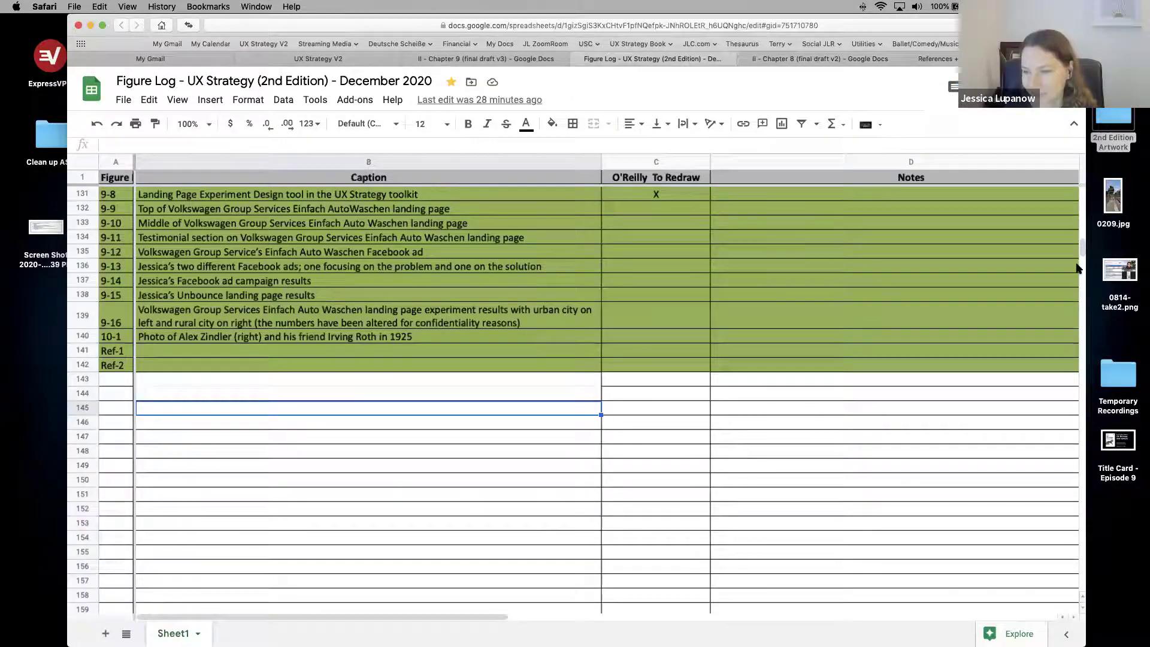
drag(1081, 257, 1081, 210)
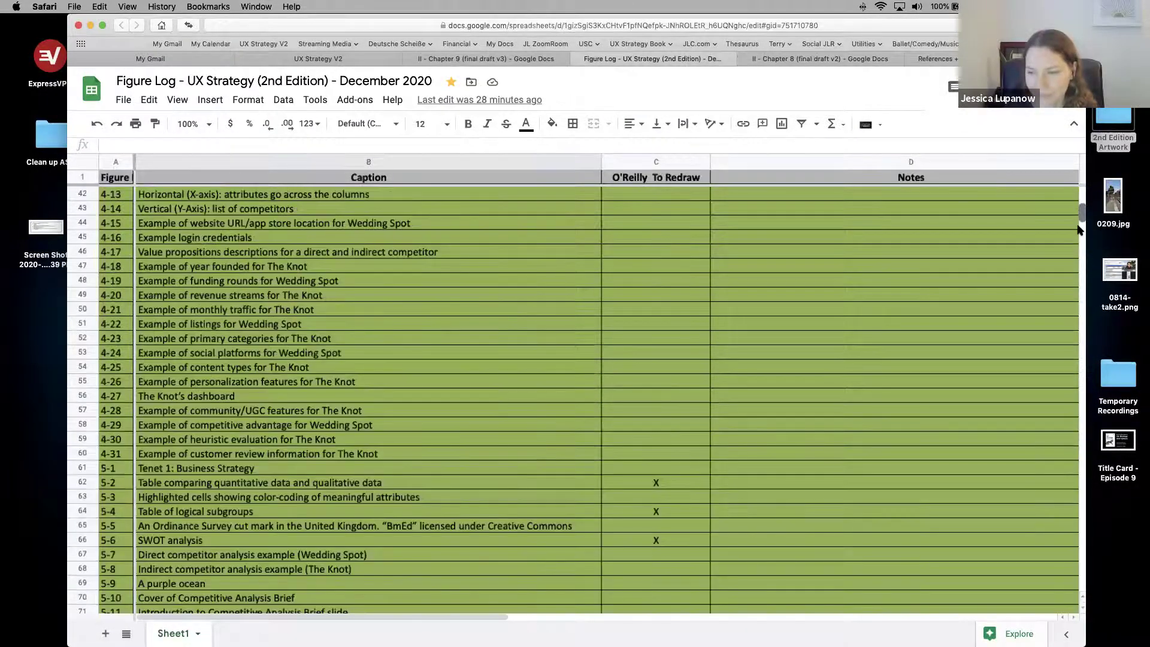
scroll(709, 106, down, 10)
click(461, 59)
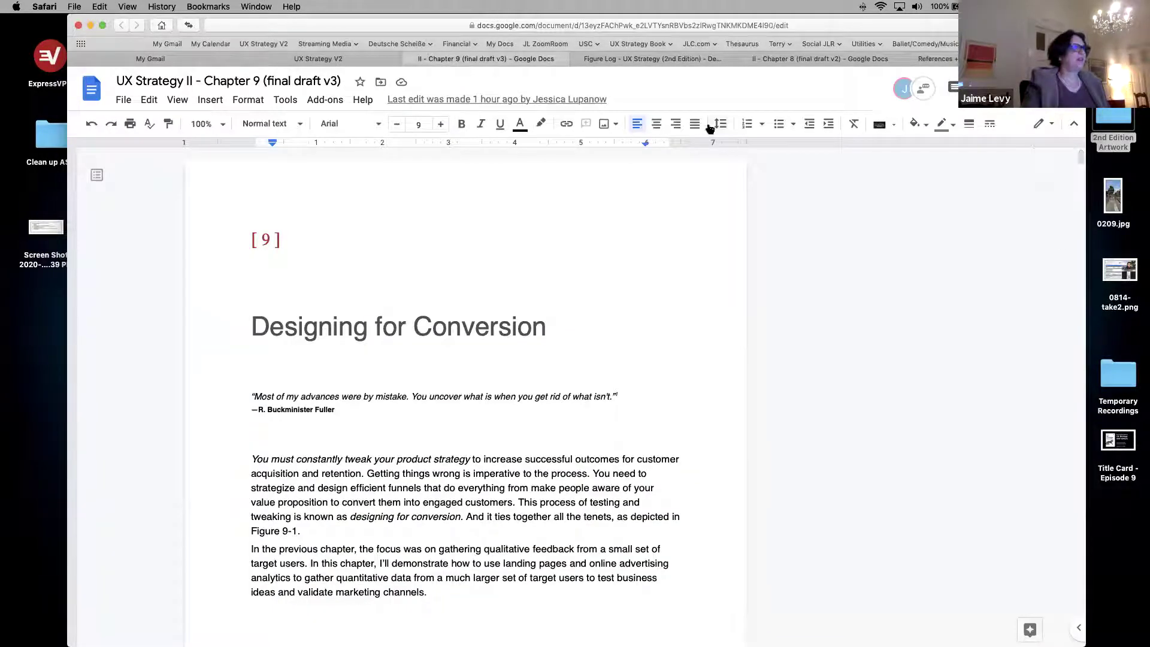
click(801, 60)
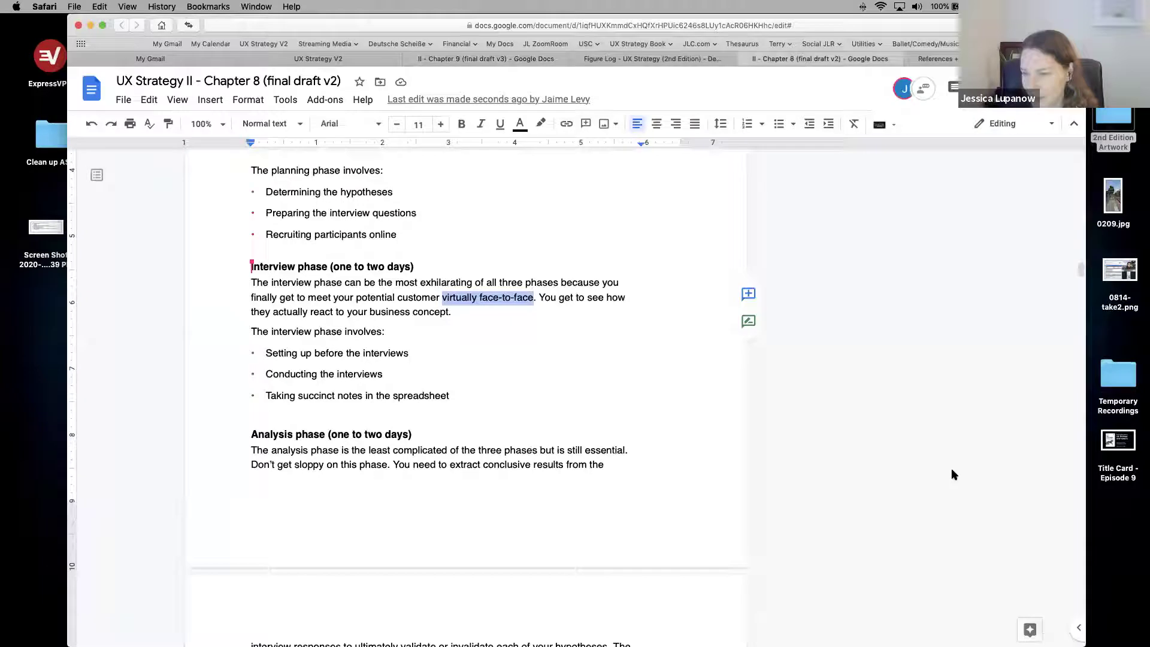
mouse_move(1082, 280)
mouse_down()
mouse_move(1081, 157)
mouse_move(1082, 294)
mouse_up()
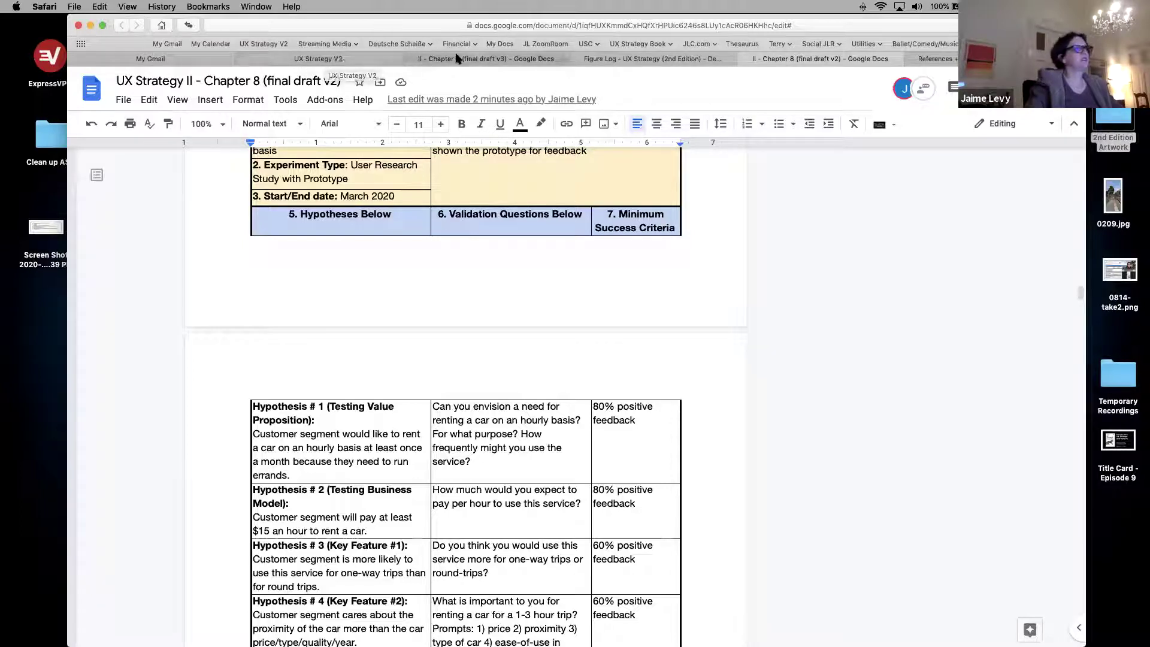
Step: Look inside the "Everything, but the book! Not for delivery! Book Resources" Drive folder and return to its parent folder
click(323, 60)
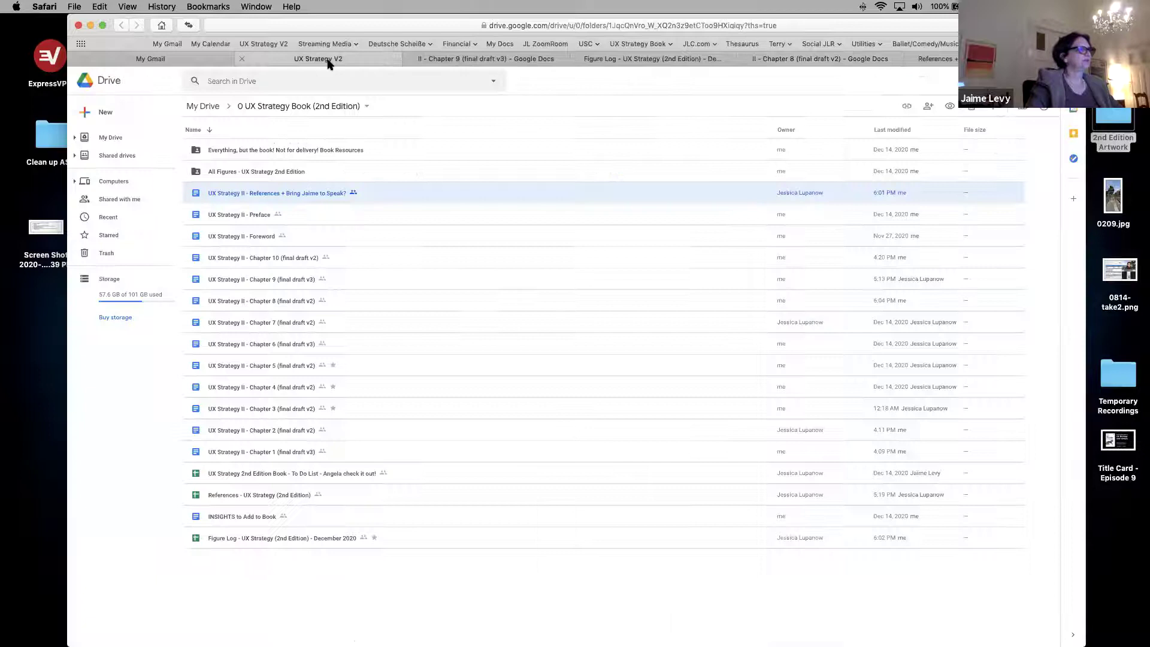
double_click(267, 151)
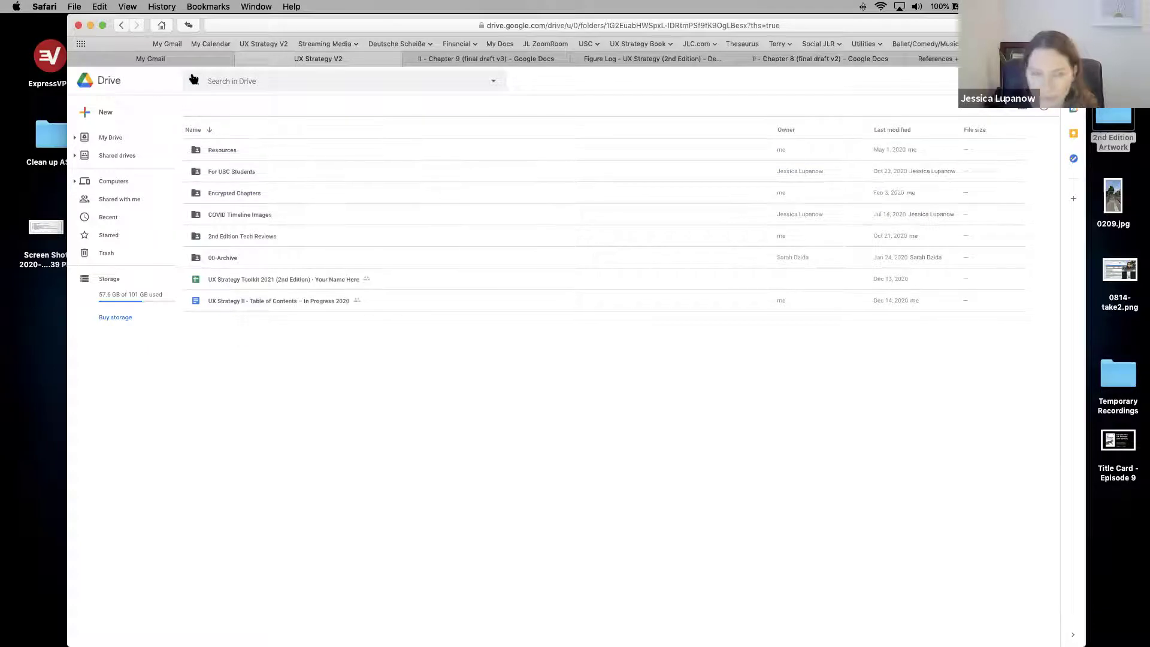
click(122, 26)
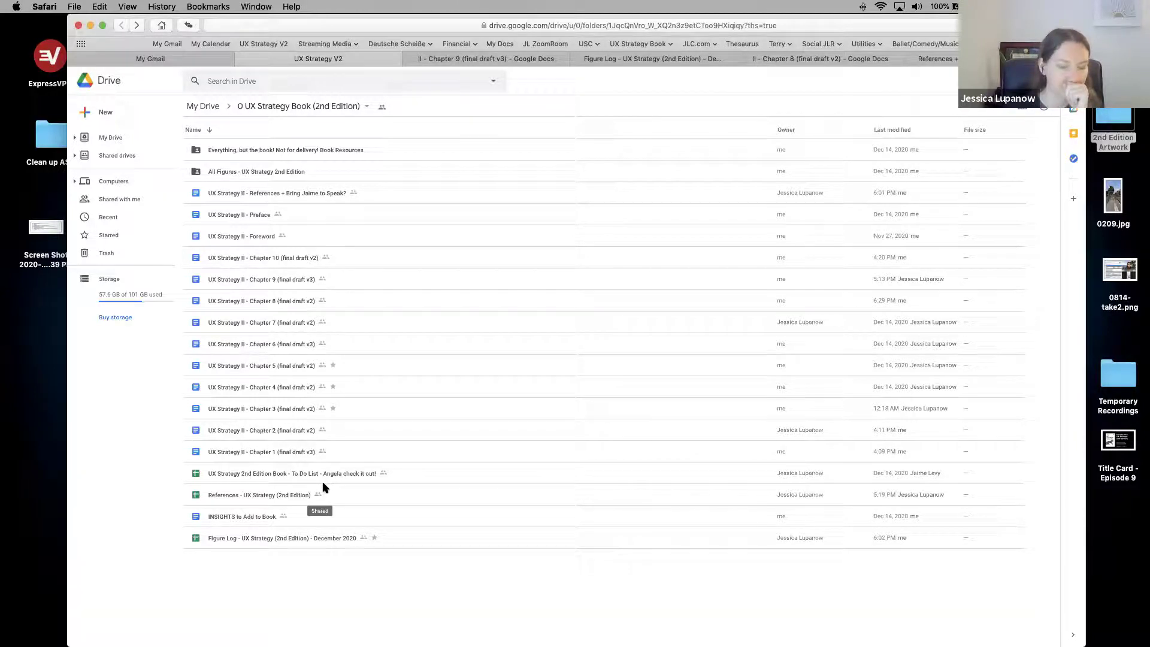
Step: Move the 0814-take2.png file on the desktop to the free space below the Title Card - Episode 9 file
drag(1119, 269, 1128, 566)
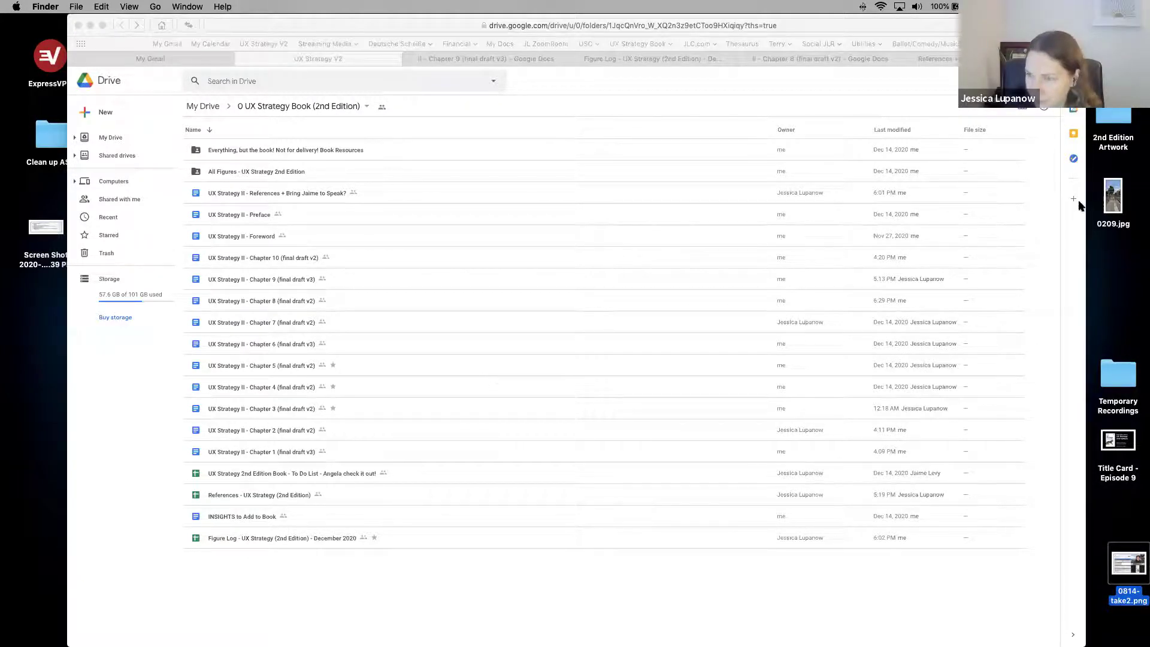
Step: View the 0209.jpg photo from the desktop in Preview and close it again
double_click(1114, 196)
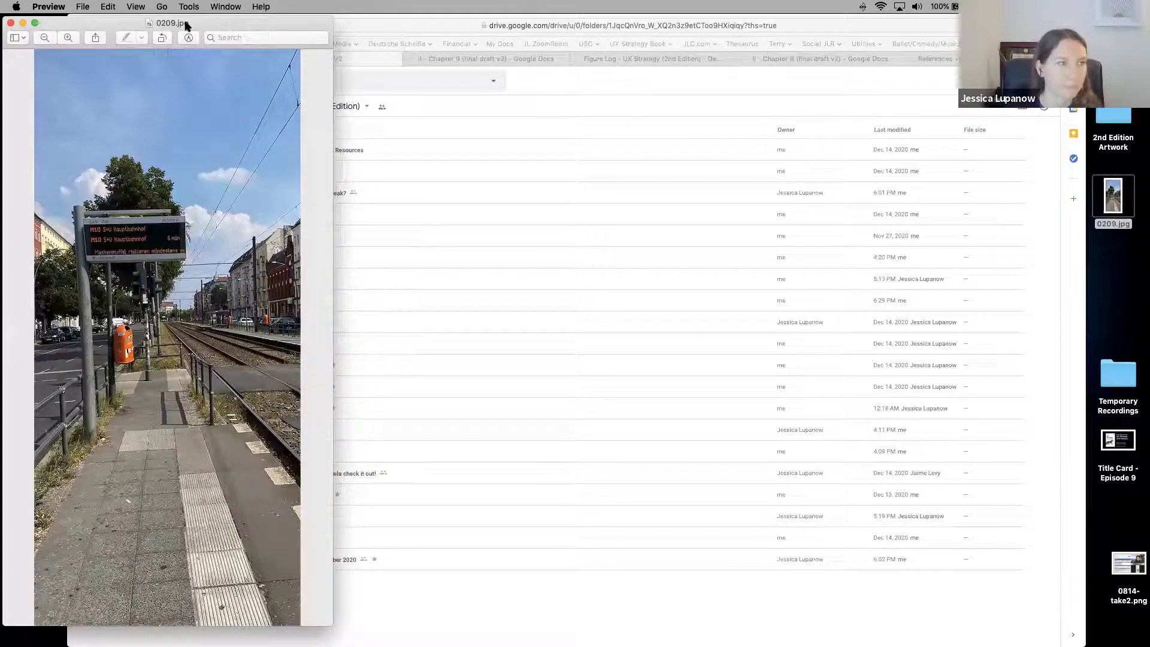
drag(251, 23, 539, 20)
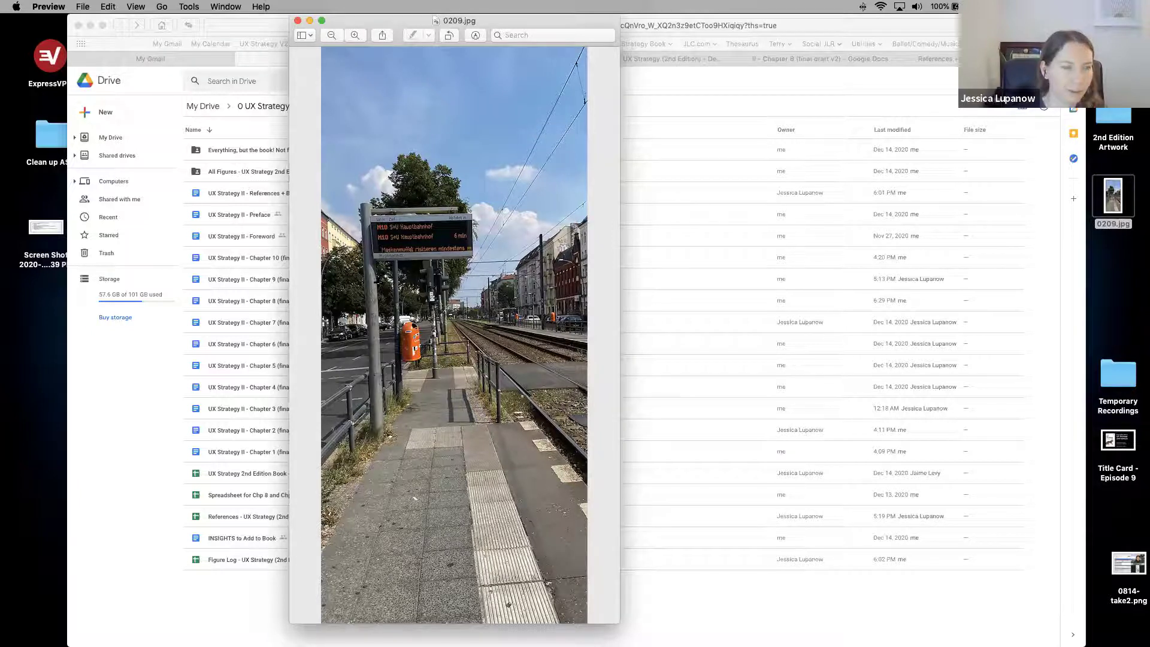
click(297, 21)
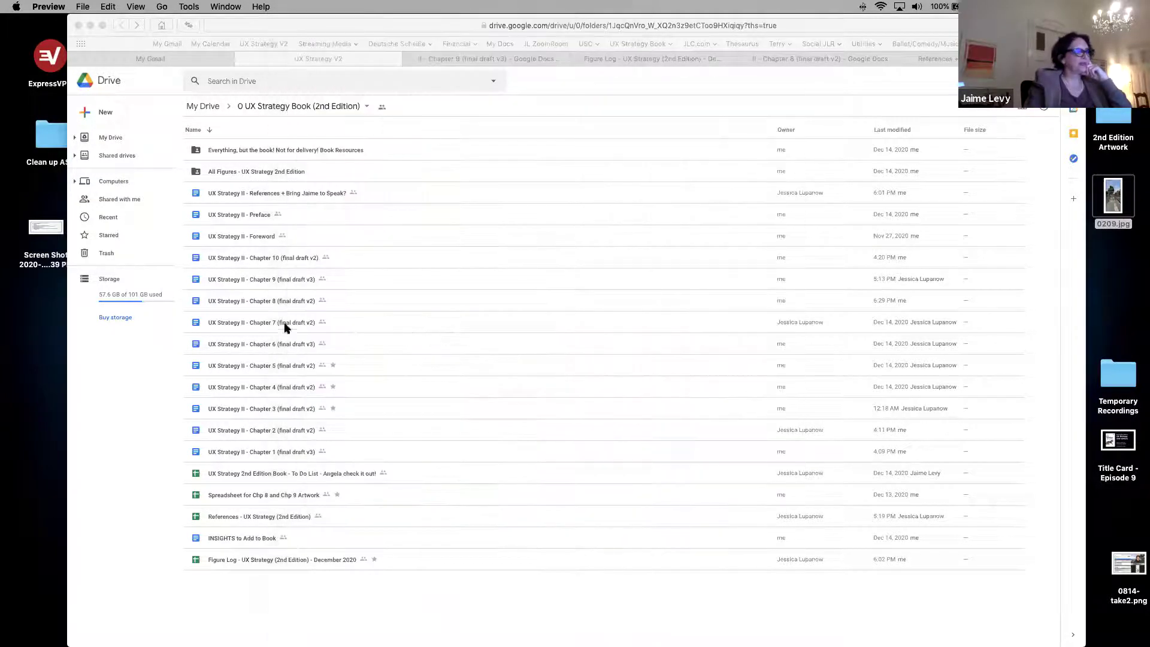
Step: Open the Spreadsheet for Chp 8 and Chp 9 Artwork from the Drive folder and enlarge the page for reading
click(111, 384)
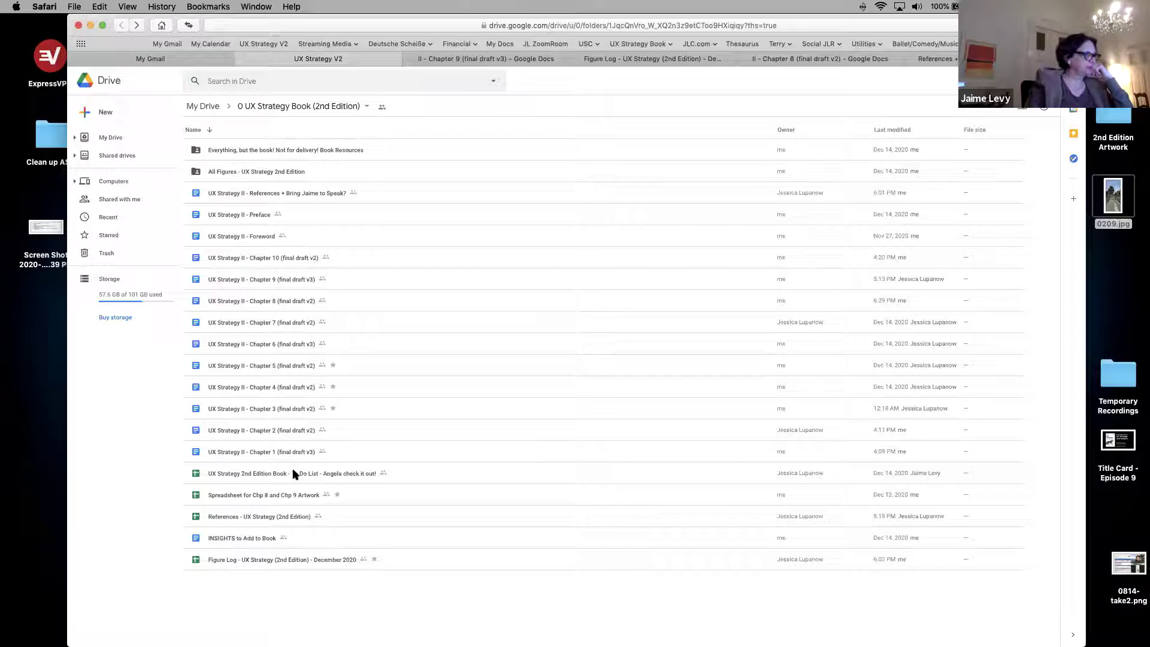
double_click(290, 496)
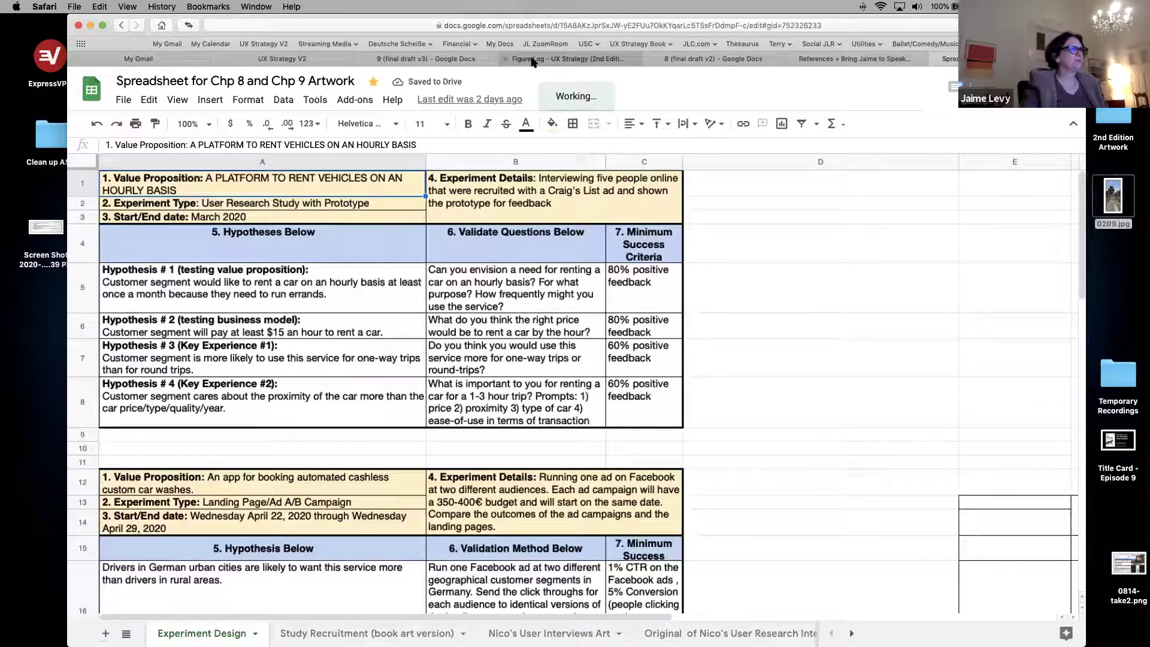
click(599, 584)
key(super+plus)
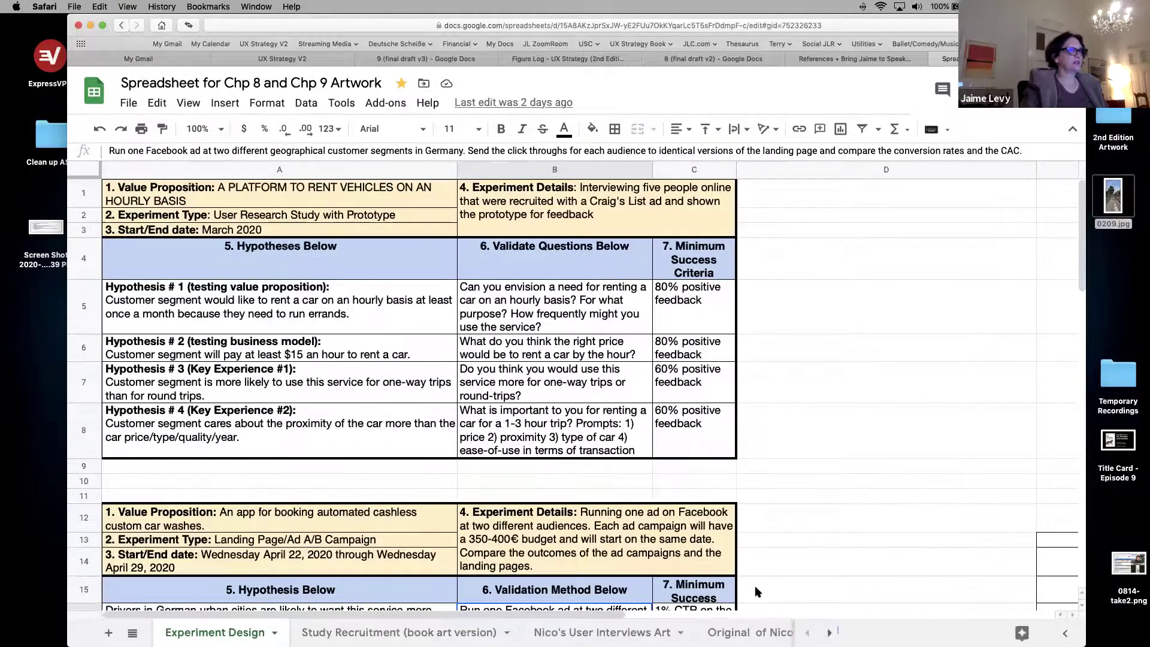
key(super+plus)
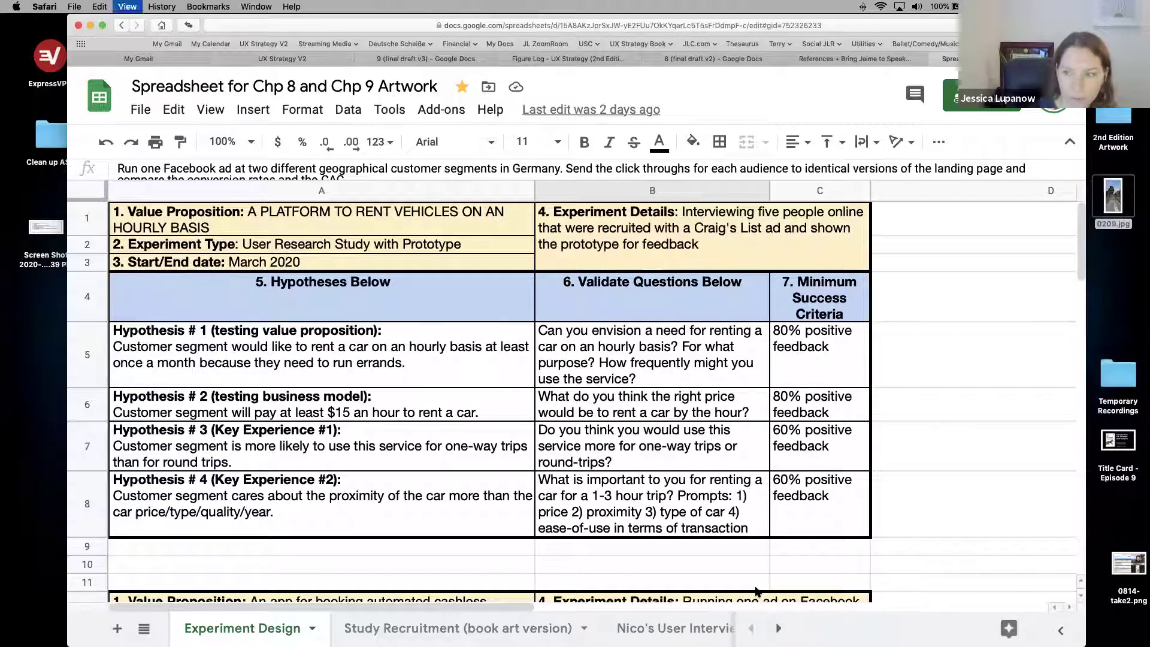
key(super+plus)
key(super+minus)
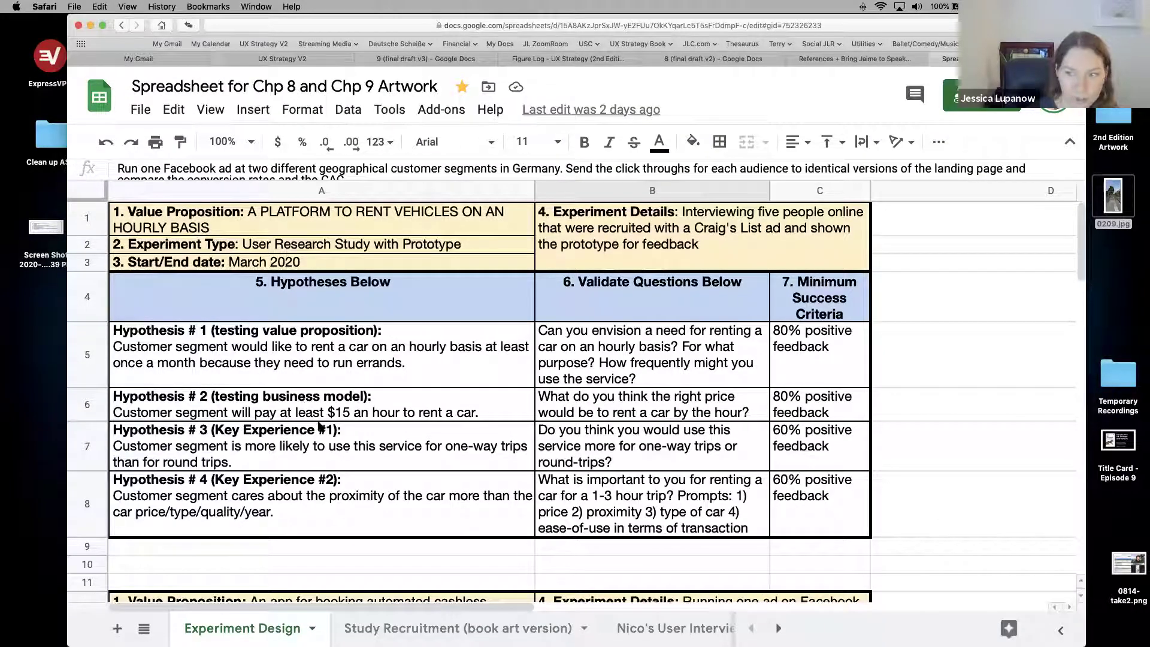
Step: Relabel Hypothesis # 3 as "Key Feature #1" and Hypothesis # 4 as "Key Feature #2" in the rental experiment table
double_click(270, 430)
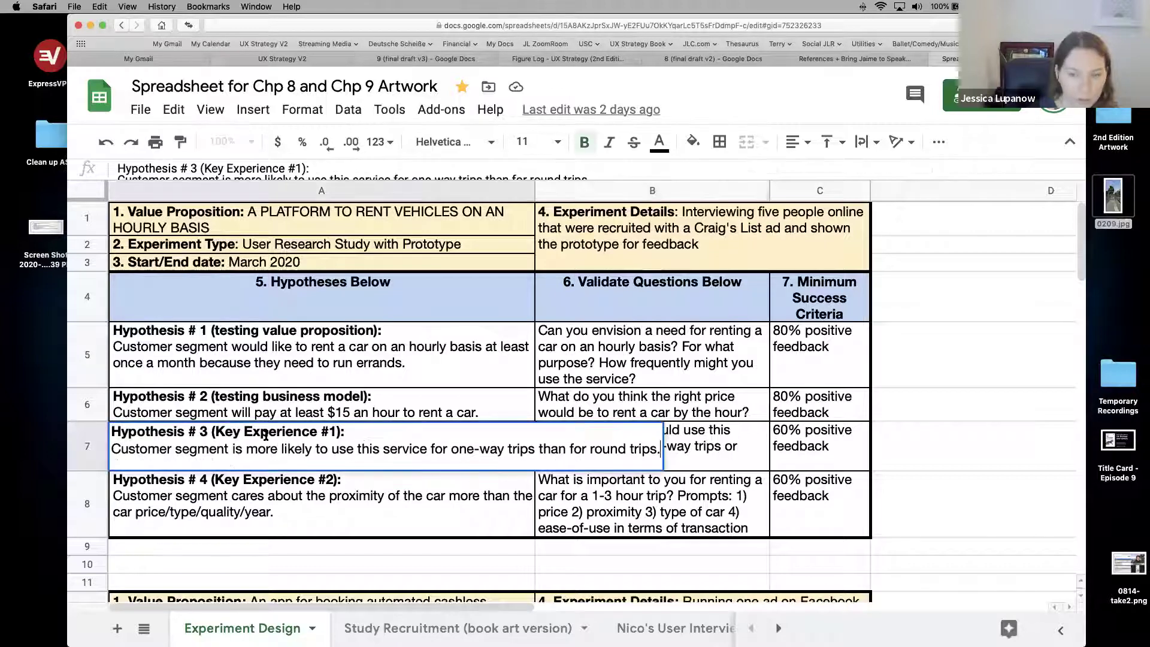
double_click(269, 430)
text(Feature)
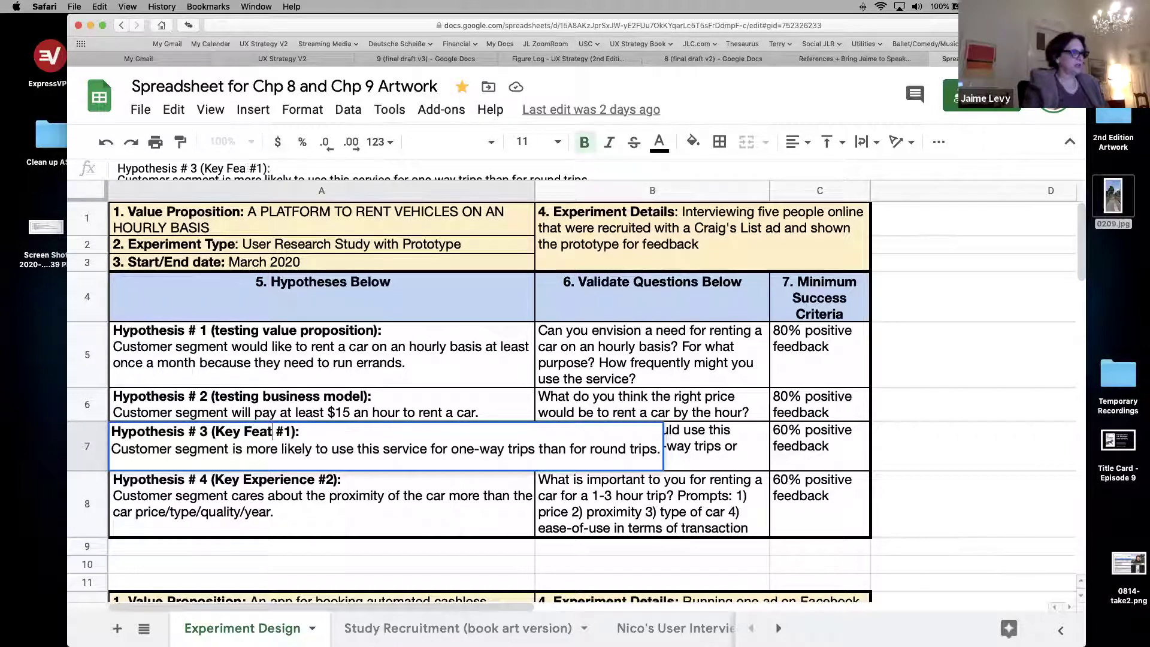
click(285, 481)
double_click(284, 481)
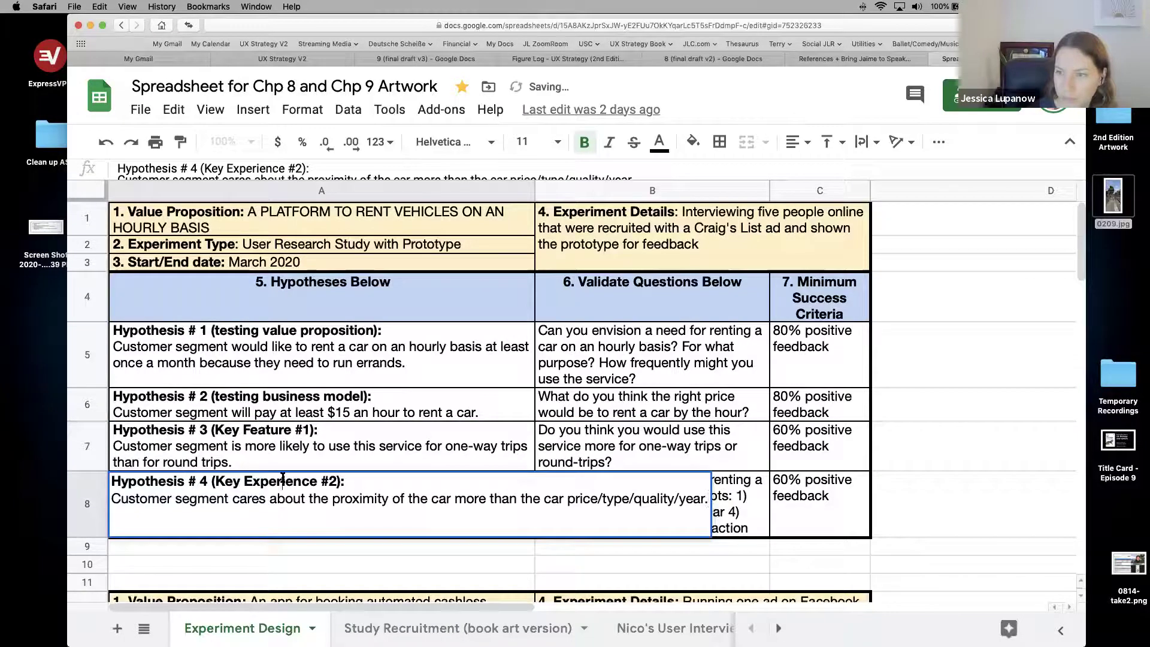
double_click(283, 479)
text(Feature)
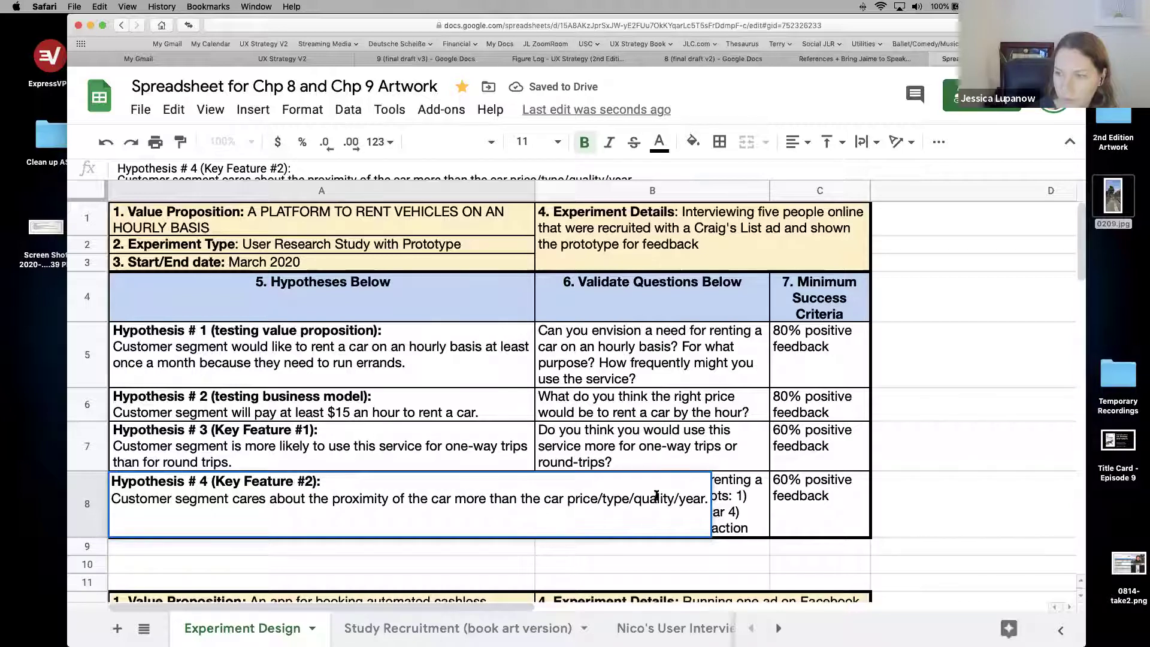
click(743, 497)
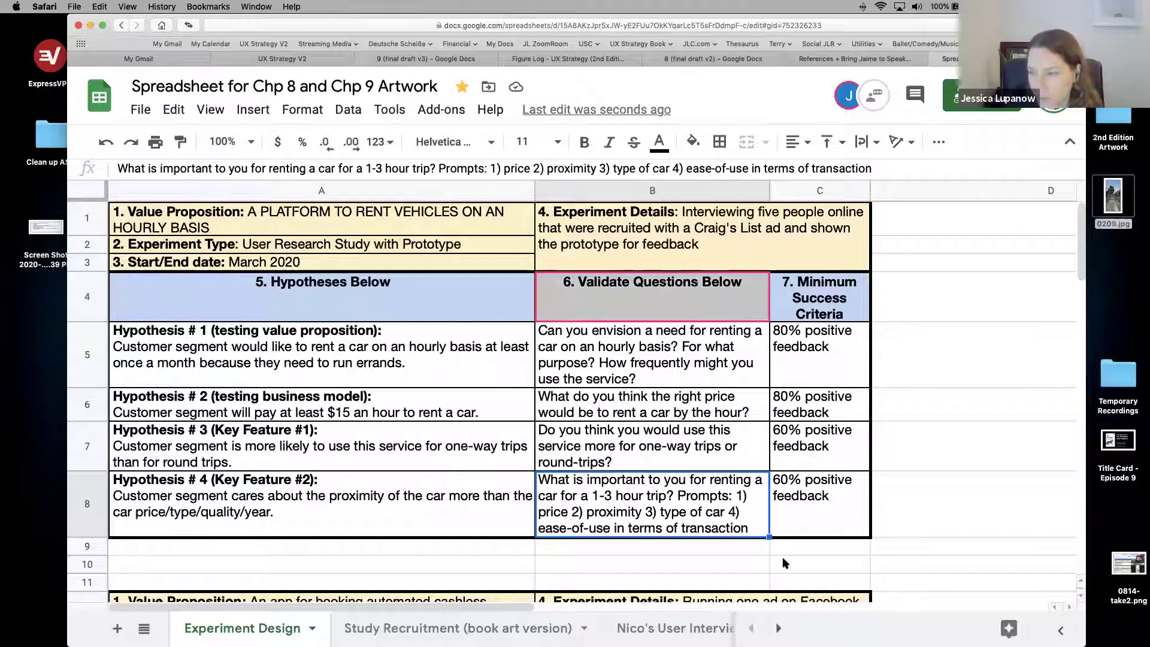
Step: Return to the Chapter 8 draft and check the value proposition and start/end date rows of the Figure 8-5 table
key(Down)
key(Down)
key(Down)
key(Down)
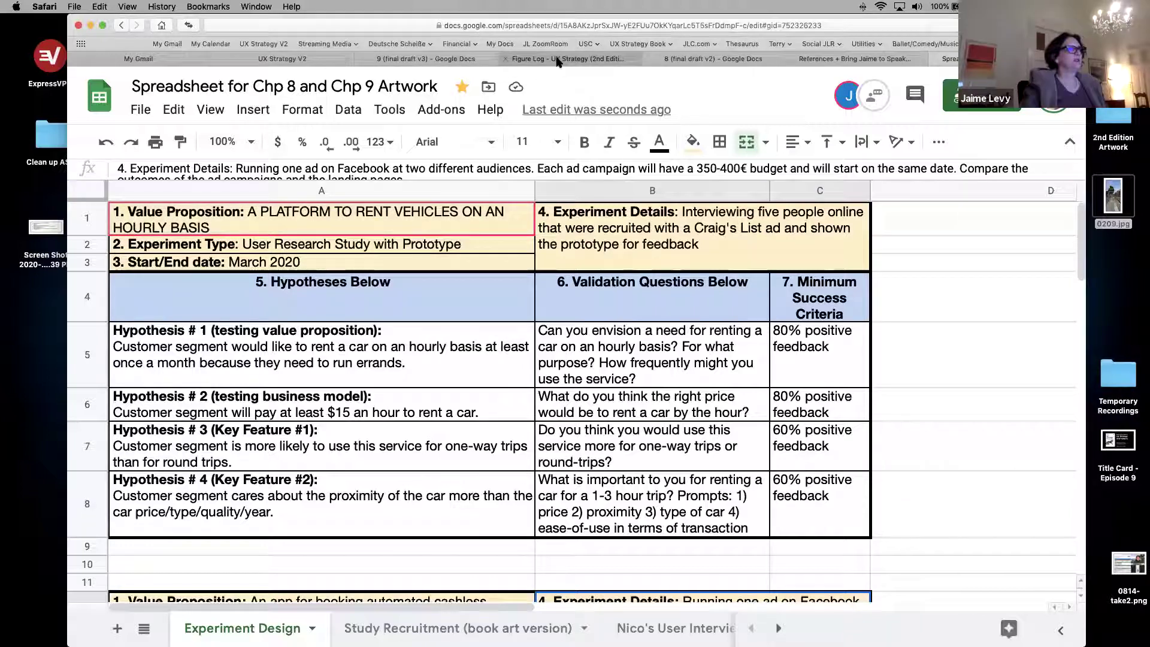
click(706, 58)
drag(1083, 294, 1082, 289)
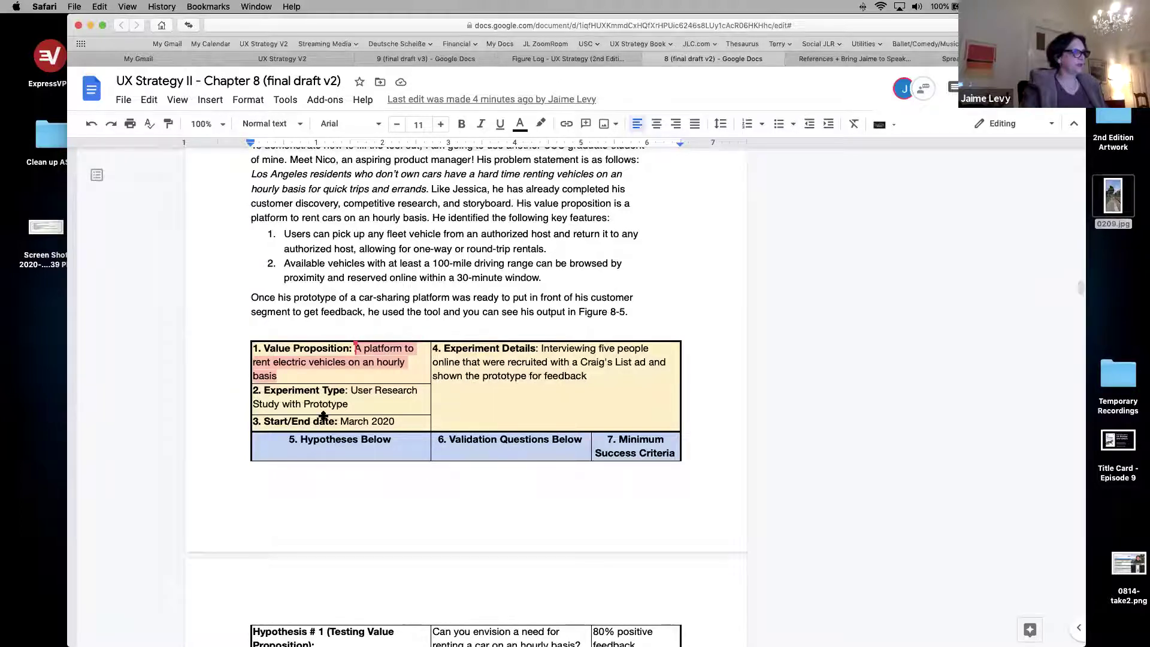
double_click(357, 422)
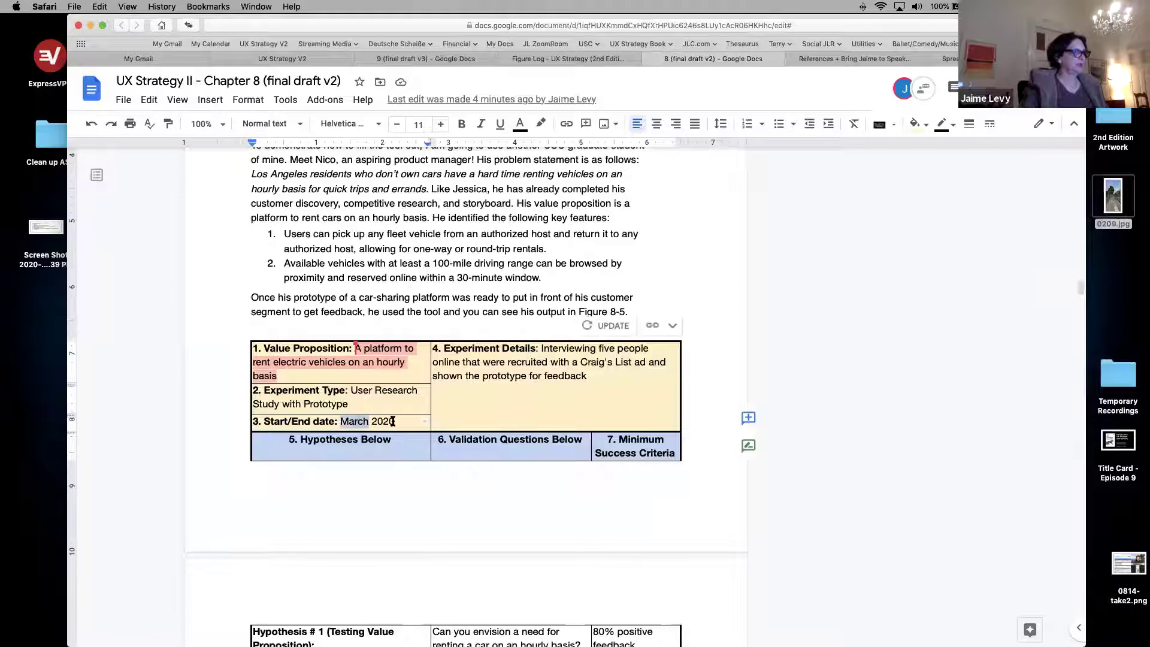
click(831, 62)
click(686, 60)
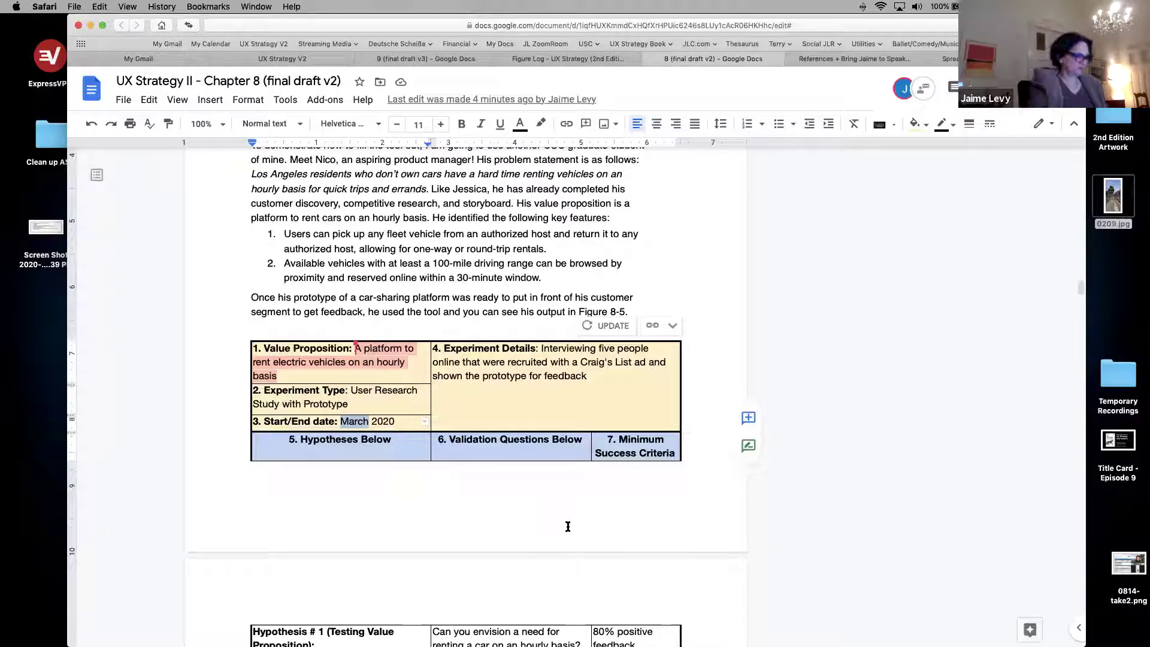
Step: Take area screenshots of both parts of the Figure 8-5 table: the experiment header cells and the four hypotheses rows
key(super+shift+4)
drag(244, 339, 713, 486)
drag(1081, 295, 1081, 311)
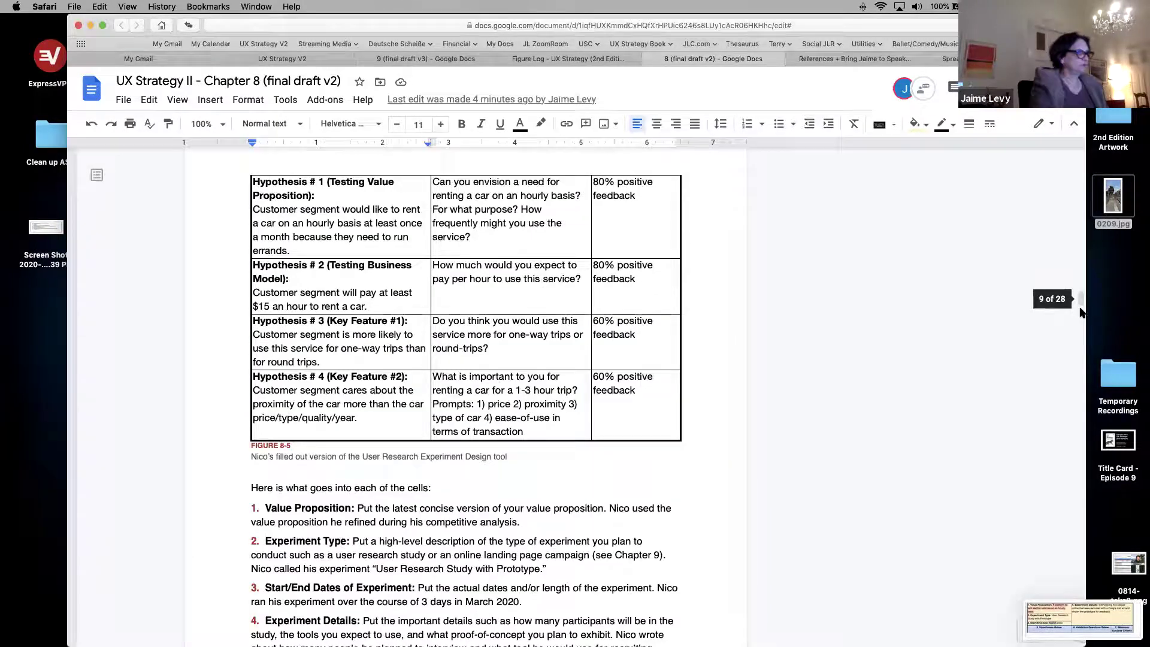
key(super+shift+4)
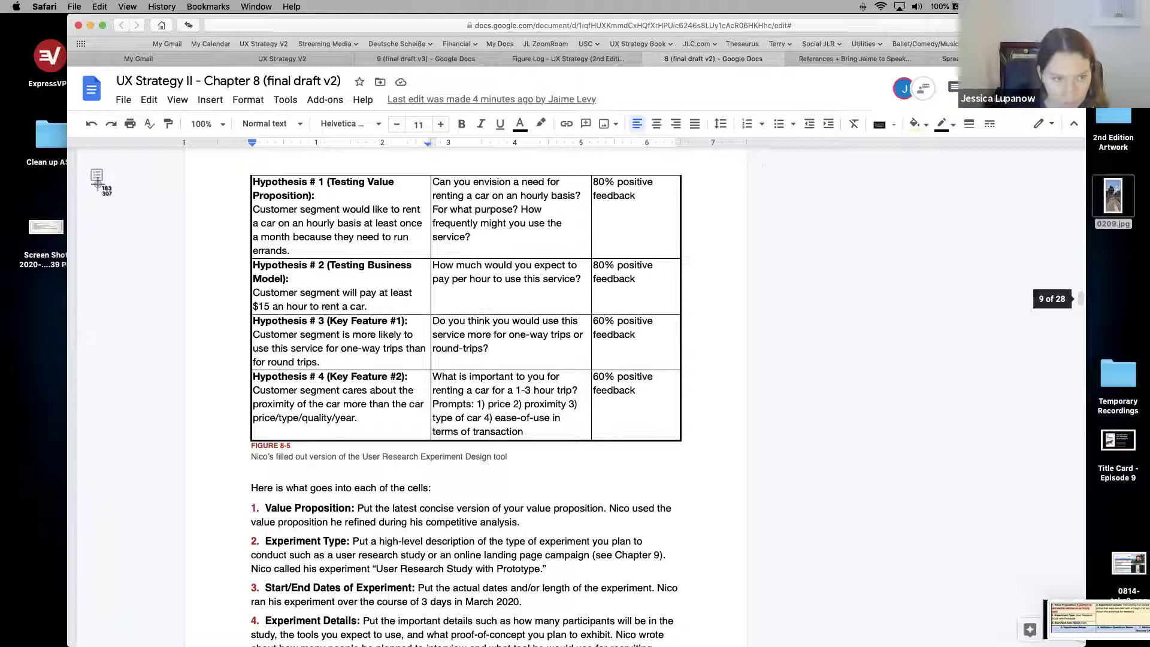
drag(237, 169, 689, 451)
Step: Reorder the open browser tabs so that the Chapter 8 draft sits before the Chapter 9 draft
click(547, 59)
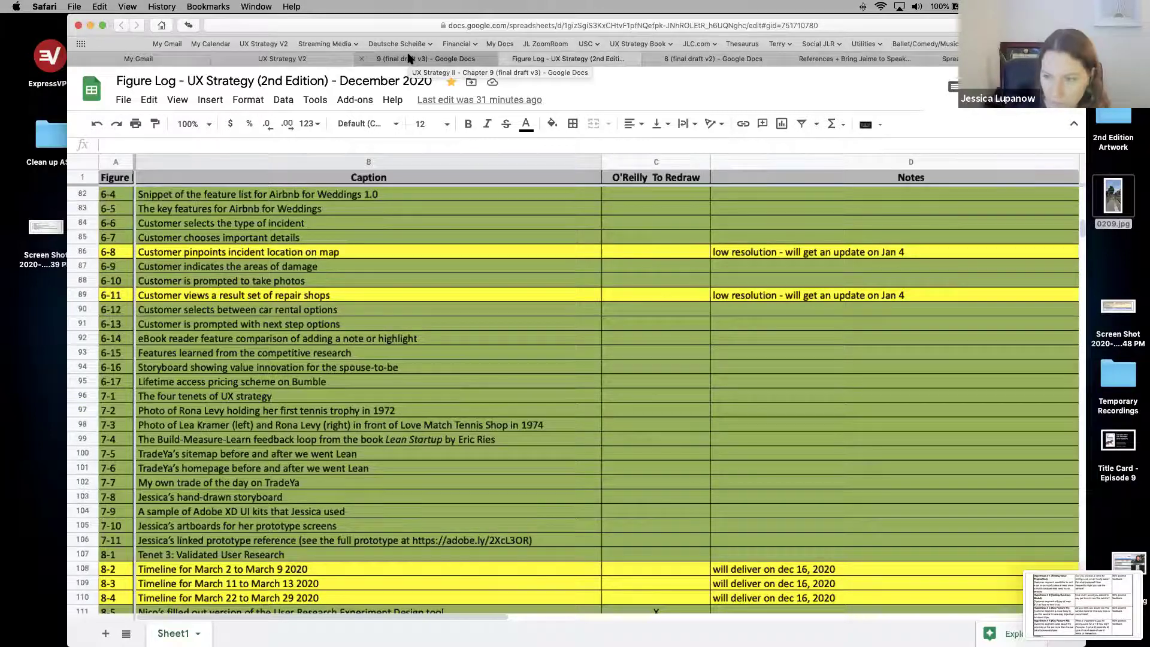
click(415, 59)
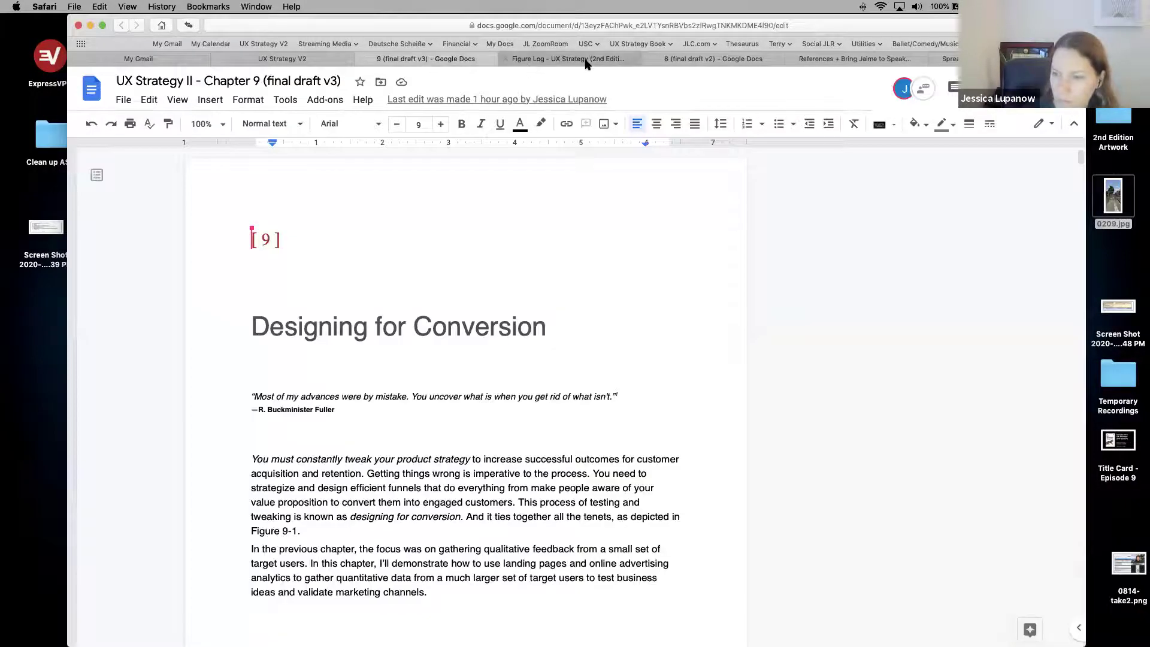
click(712, 59)
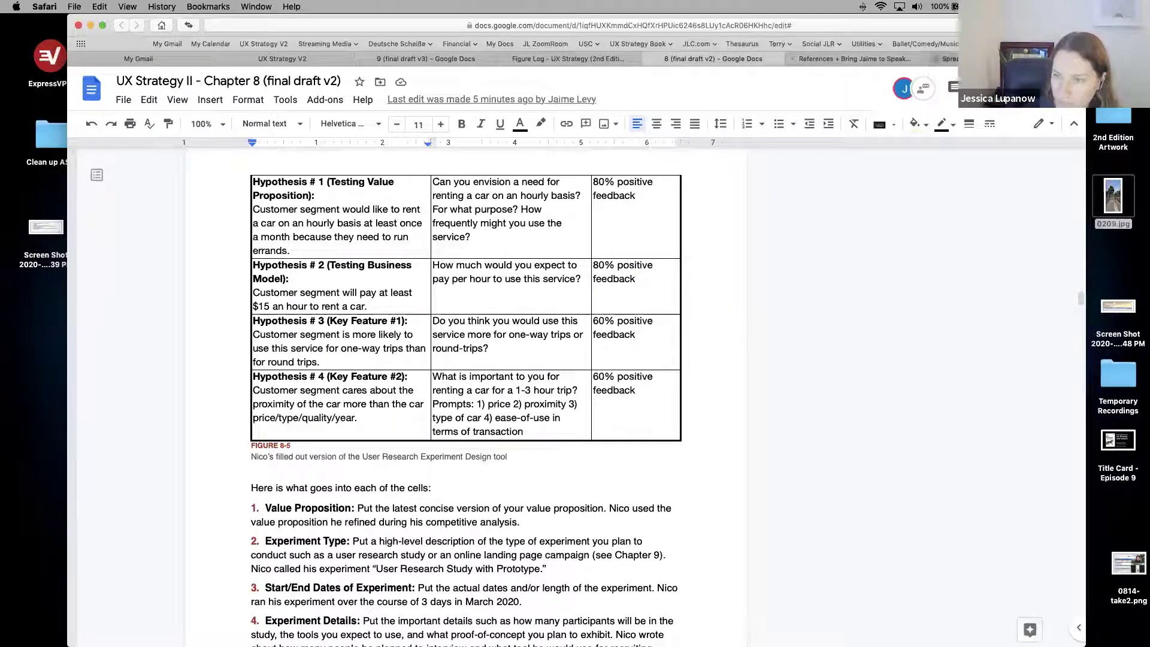
drag(711, 63, 398, 61)
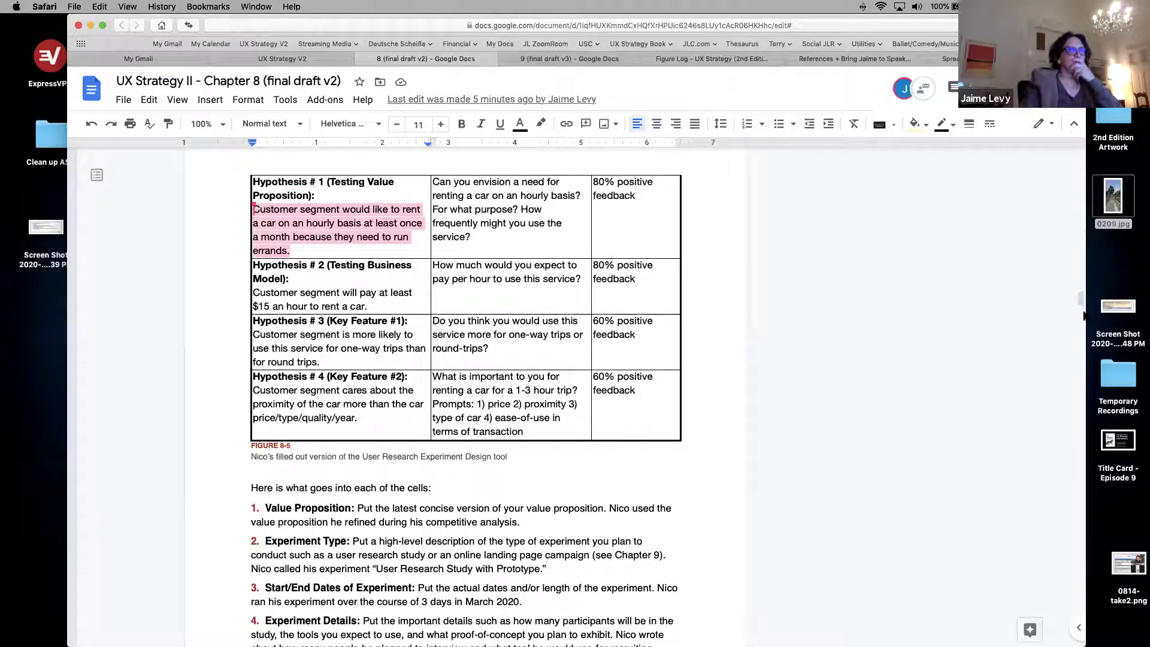
Step: Look through the open chapter drafts, Drive folder, Figure Log and References document, ending on the Chp 8 and Chp 9 artwork spreadsheet
click(506, 60)
click(446, 60)
click(712, 59)
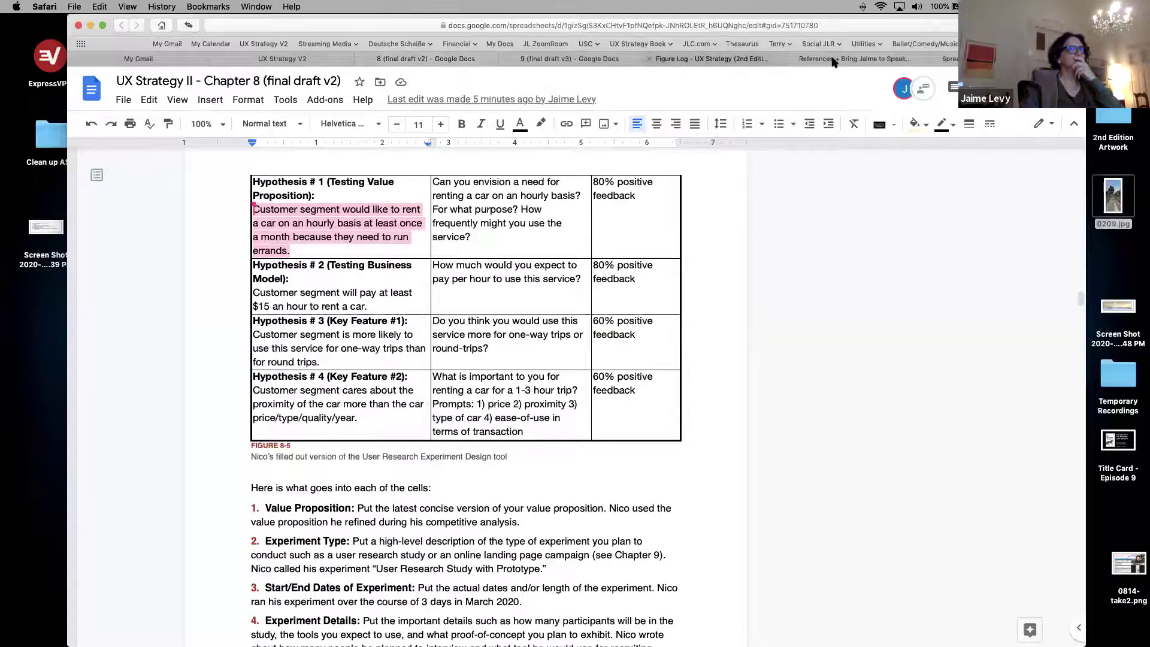
click(855, 58)
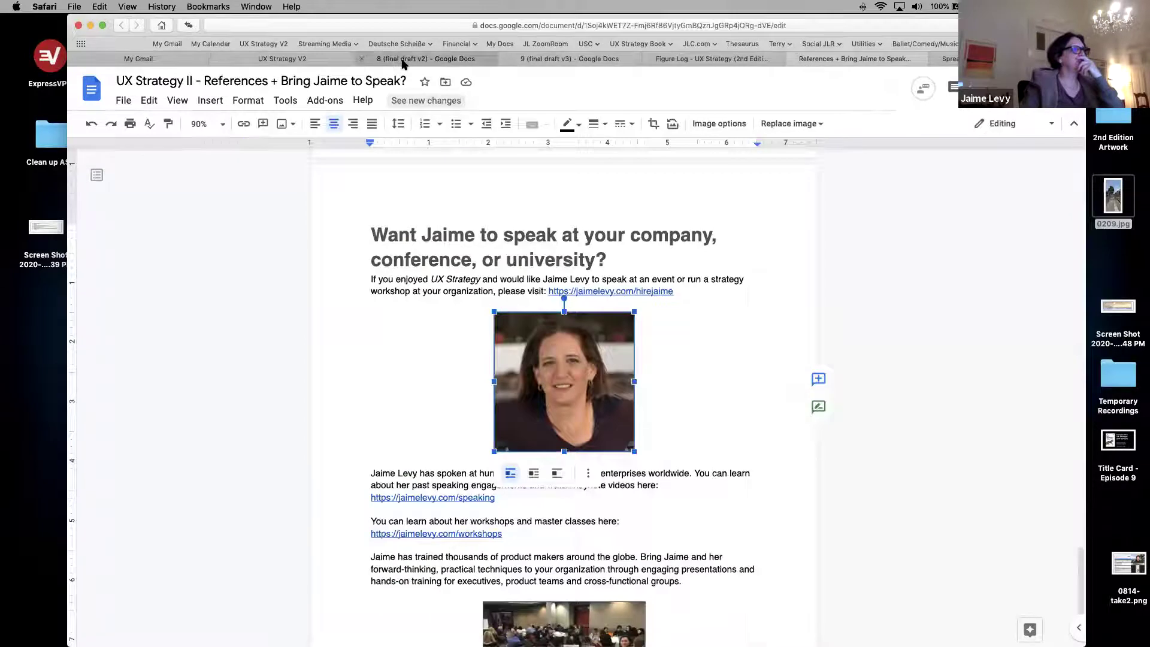
click(372, 62)
click(277, 60)
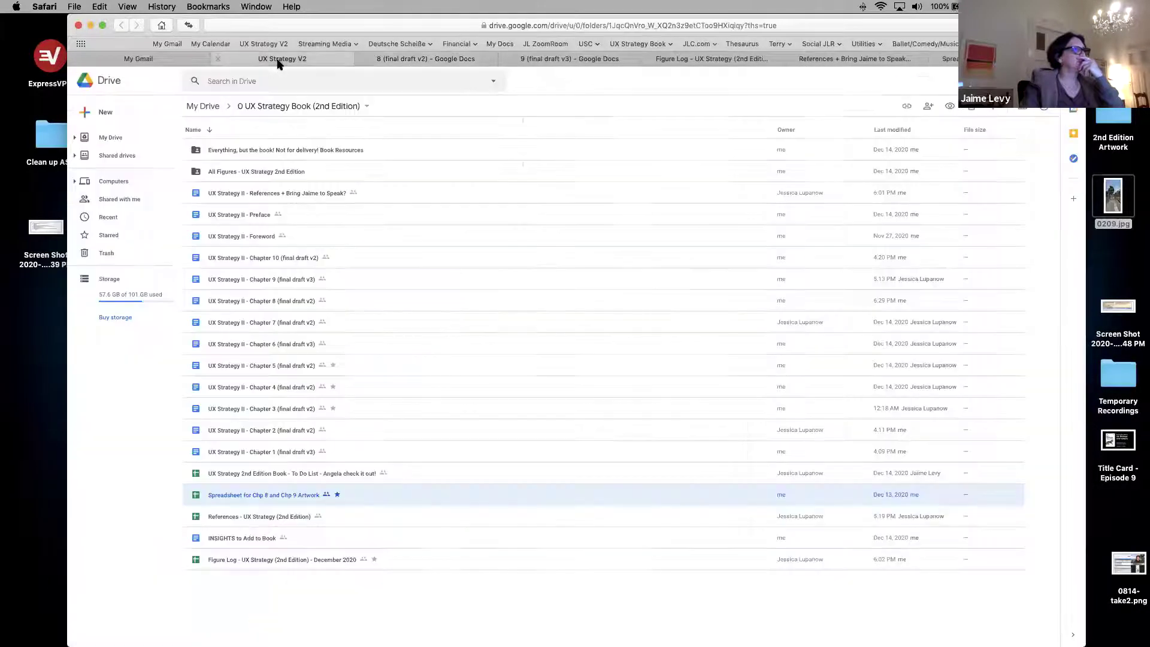
click(416, 60)
click(542, 59)
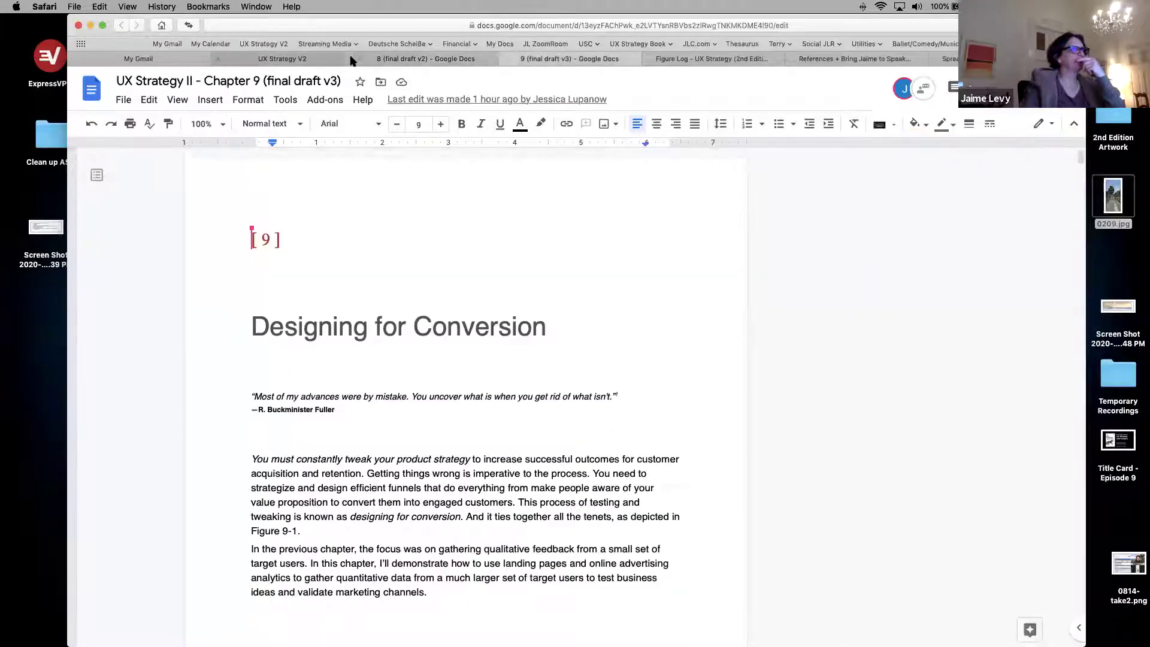
click(687, 58)
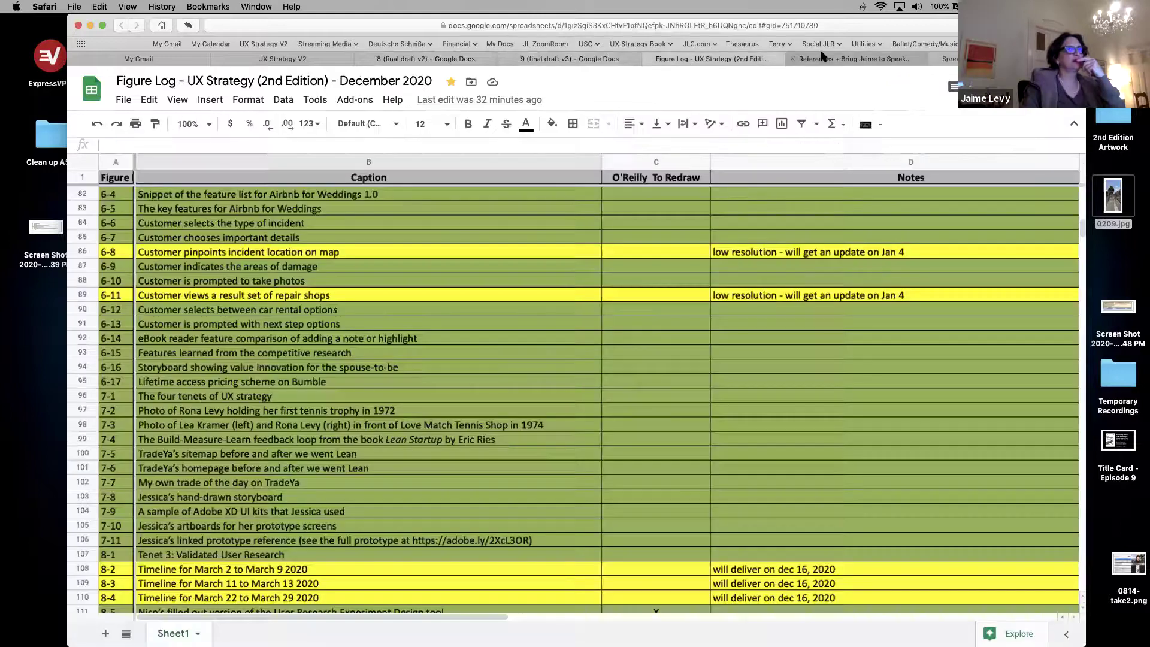
click(821, 58)
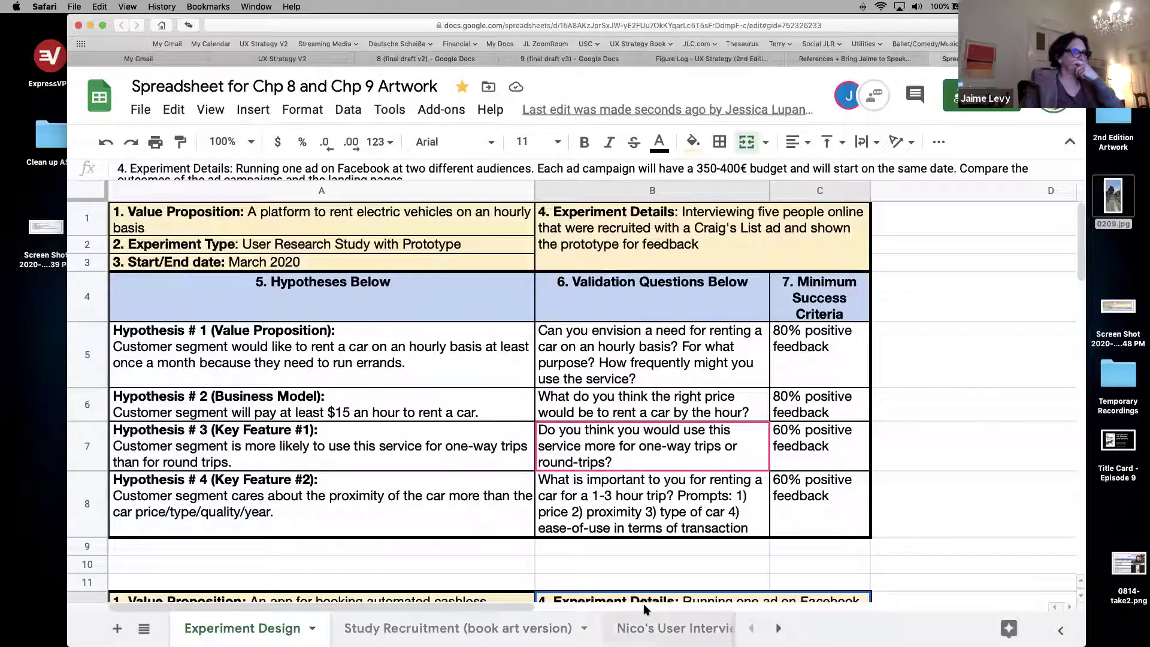
click(948, 59)
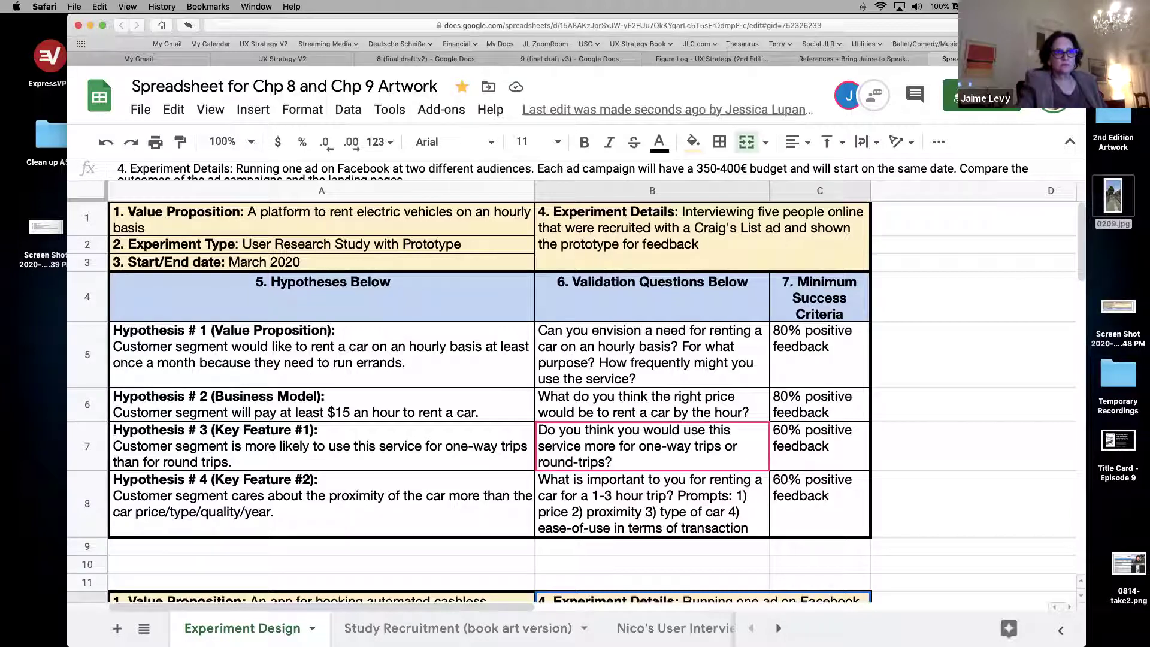
Step: Open the desktop screenshot of the hypotheses rows, compare its wording with the Experiment Design sheet, and dismiss it
key(F11)
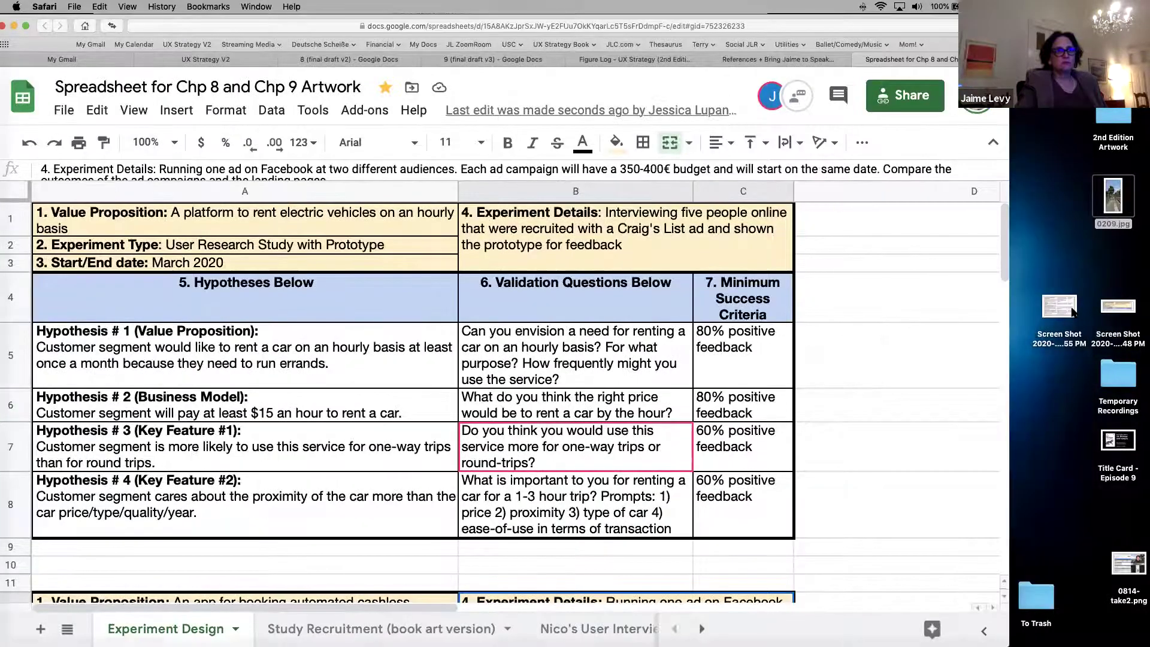
click(1059, 305)
double_click(1059, 305)
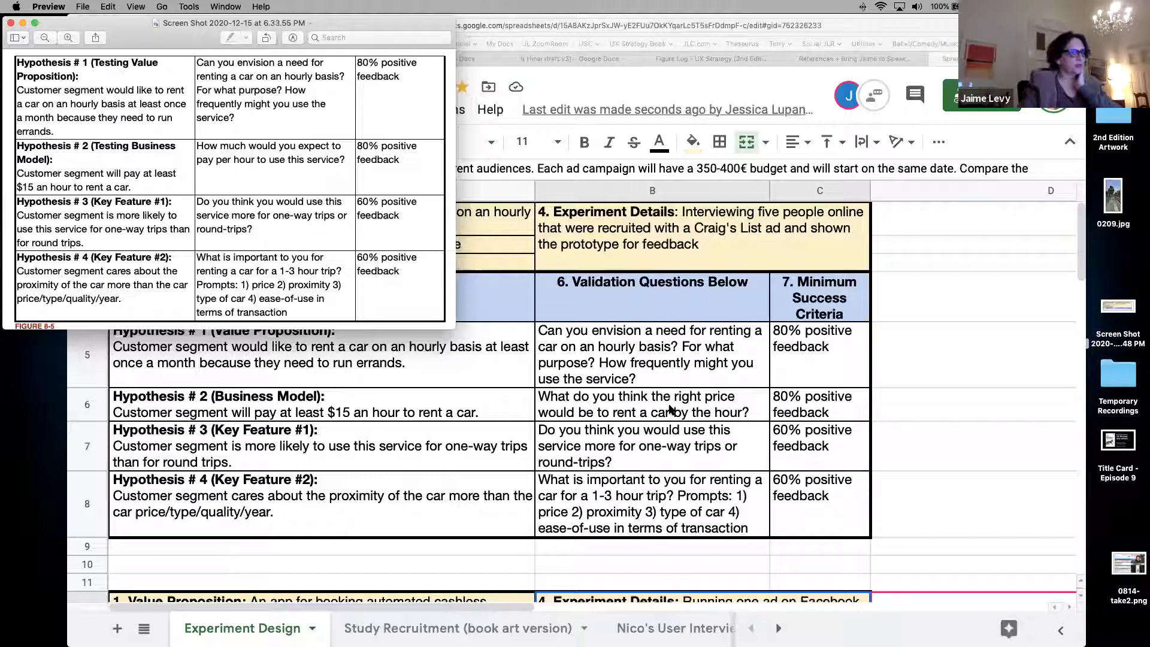
double_click(175, 27)
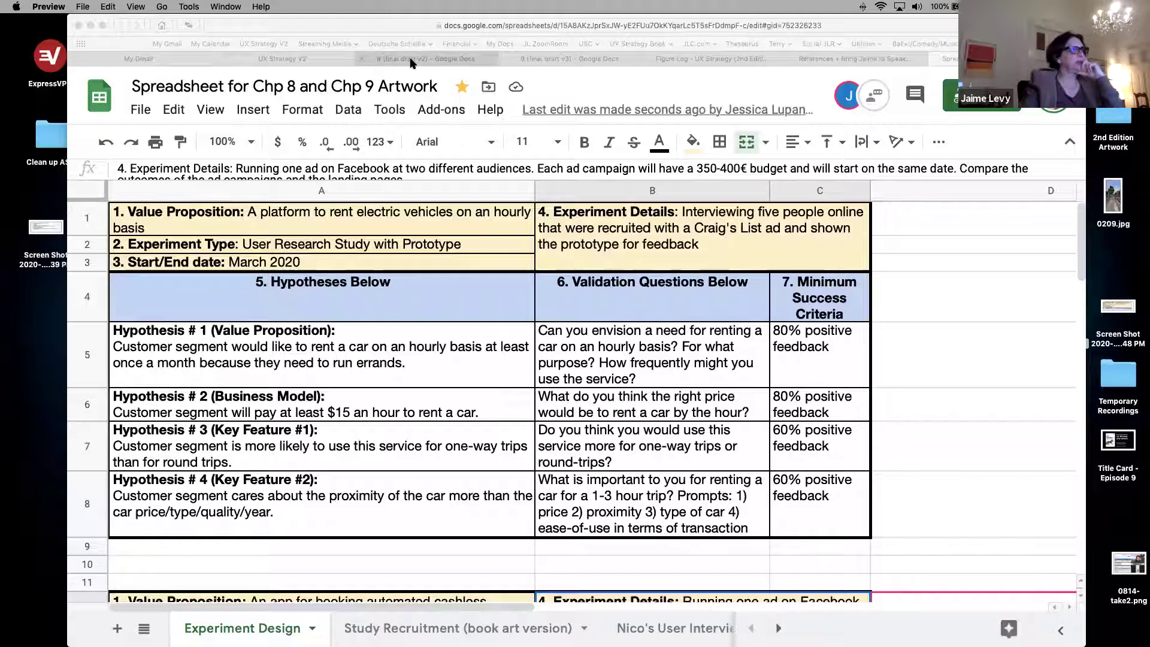
Step: Review the Chapter 8 draft from Figure 8-5 through Figure 8-10 and back near Figure 8-2, and return to the artwork spreadsheet
click(450, 63)
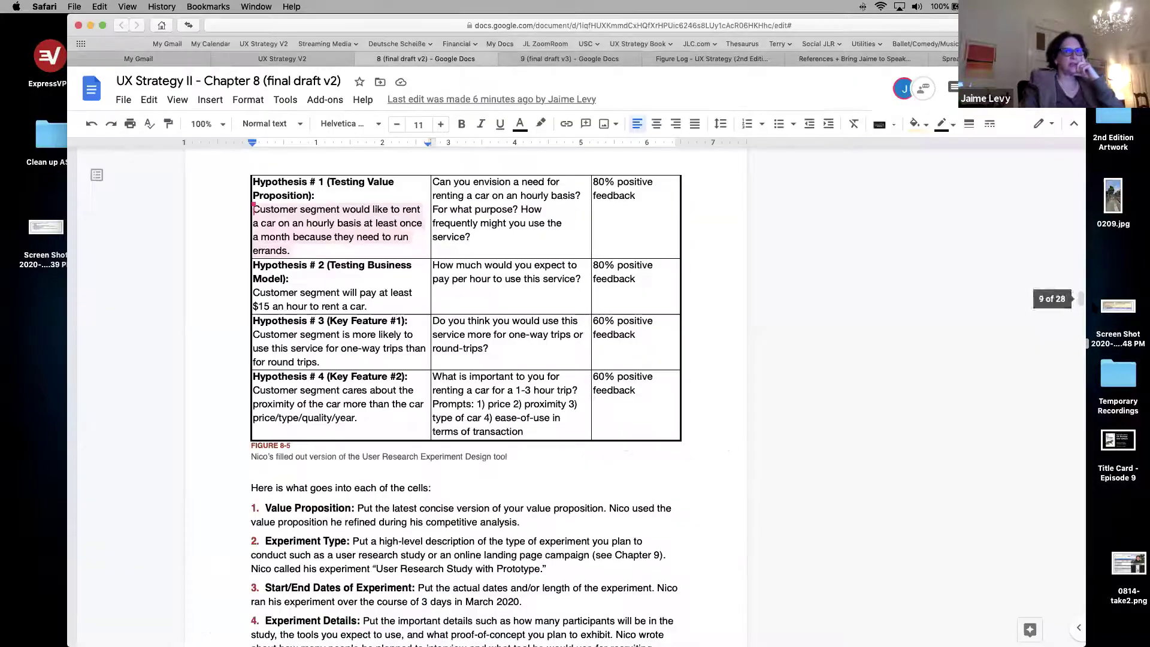
drag(1081, 297, 1081, 353)
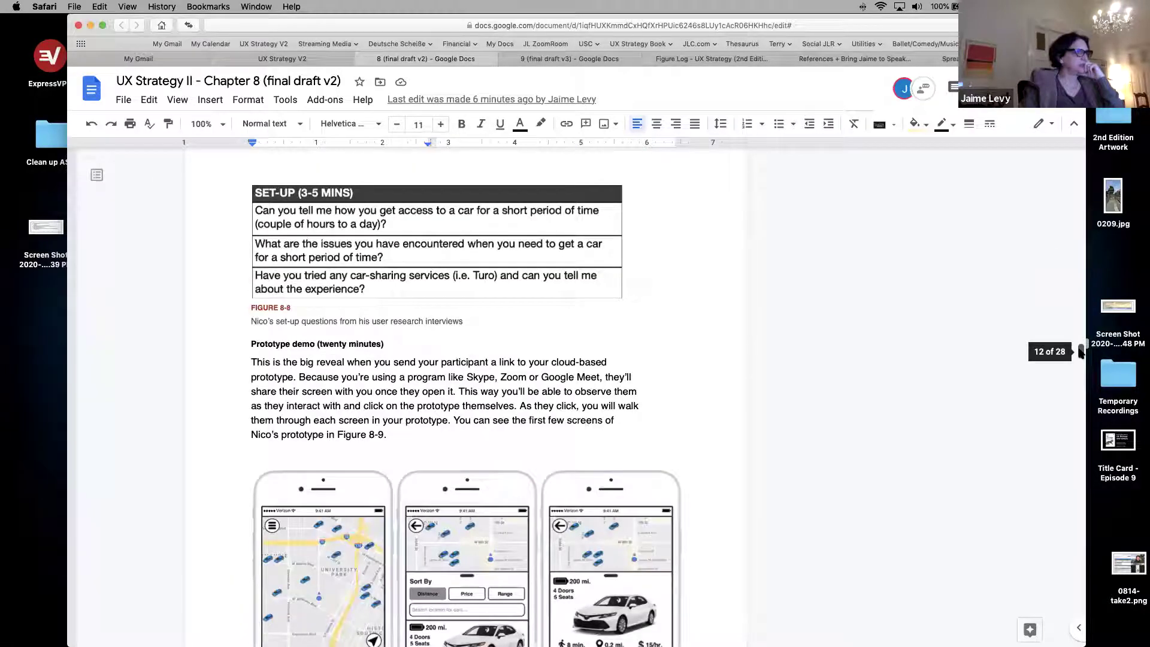
drag(1081, 352, 1082, 390)
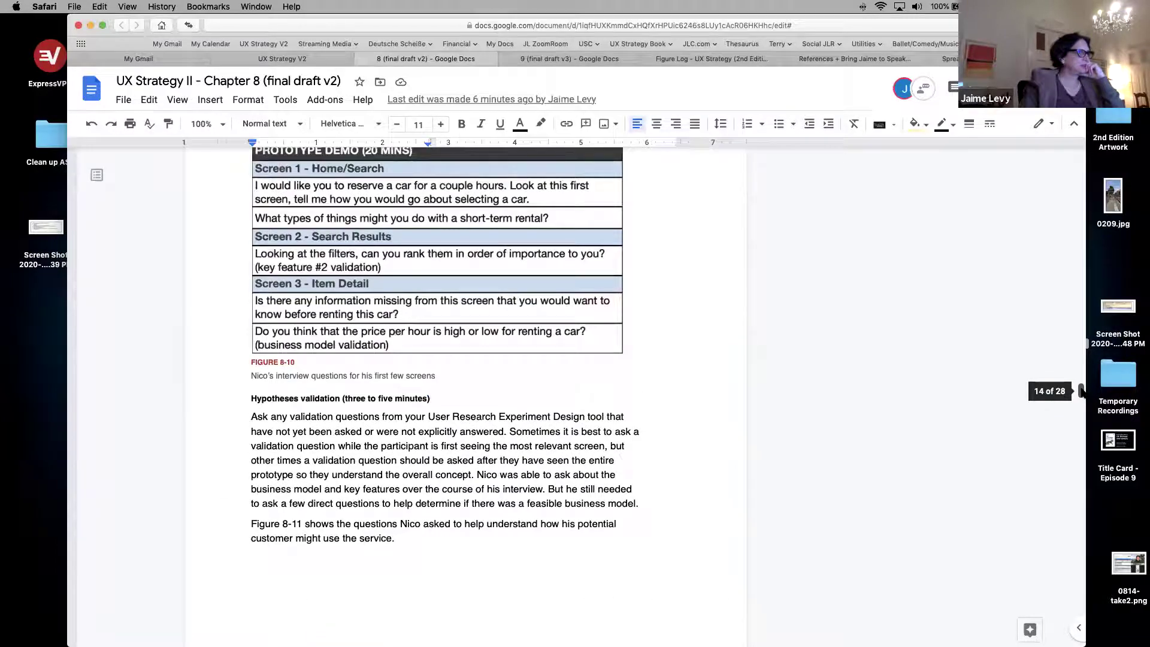
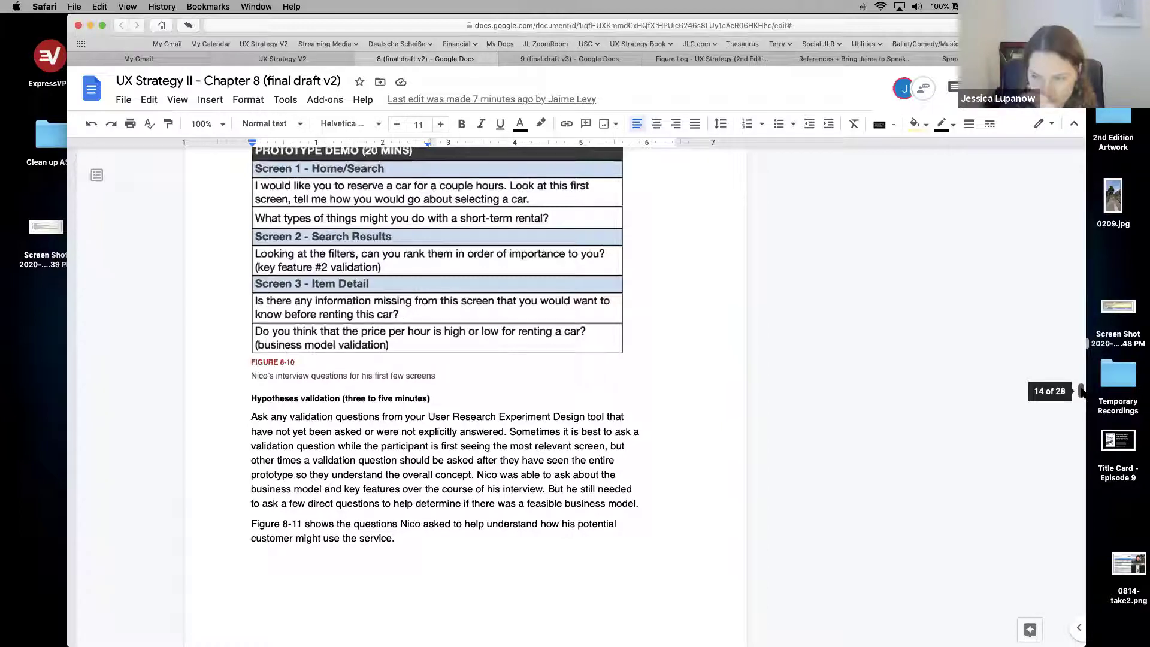
drag(1082, 395, 1048, 185)
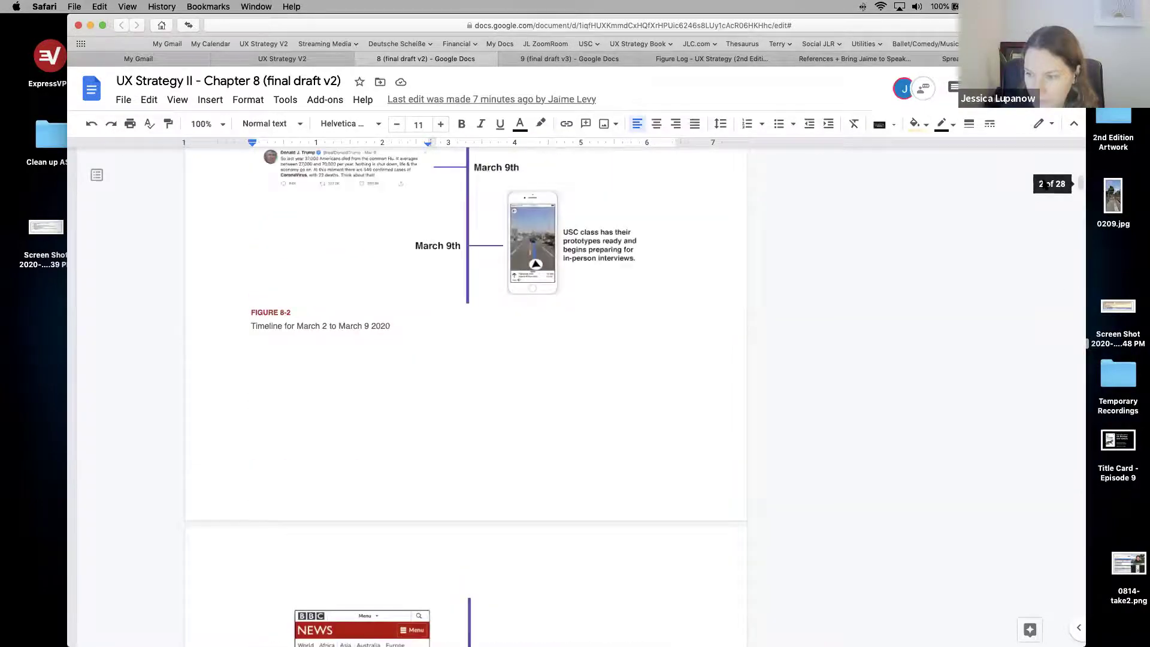
click(545, 59)
click(421, 64)
key(super+9)
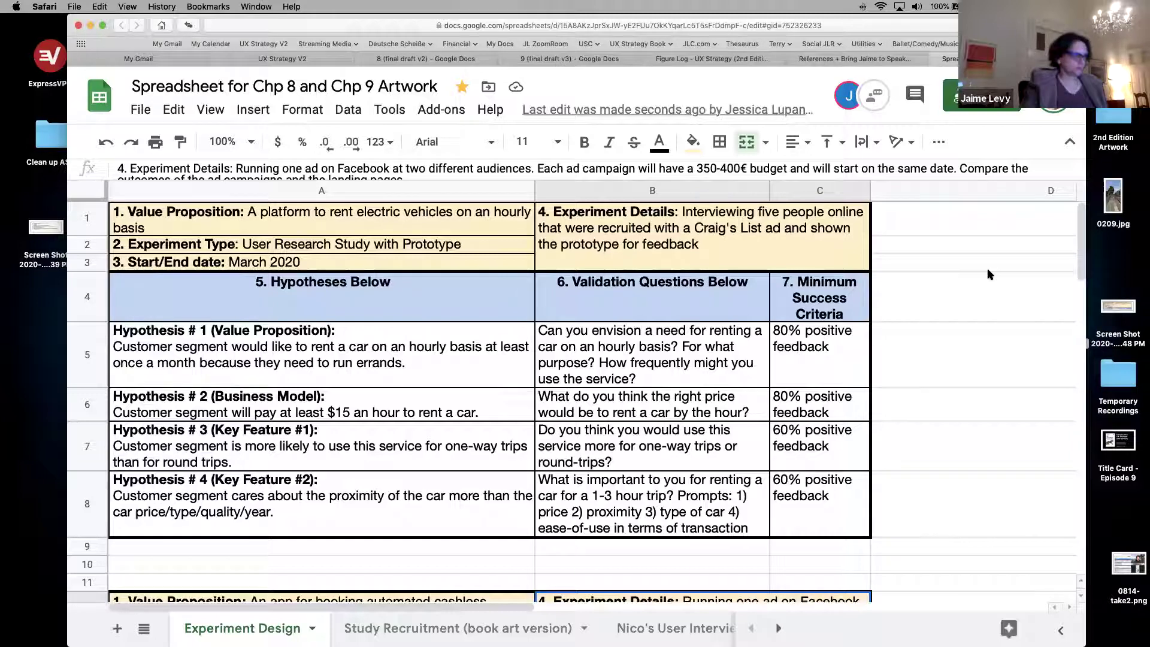
Step: Capture the upper experiment table, from the value proposition through Hypothesis #4, and paste it into a new default-size Photoshop document
mouse_move(105, 197)
mouse_down()
mouse_move(305, 275)
mouse_move(880, 545)
mouse_move(868, 536)
mouse_up()
click(102, 629)
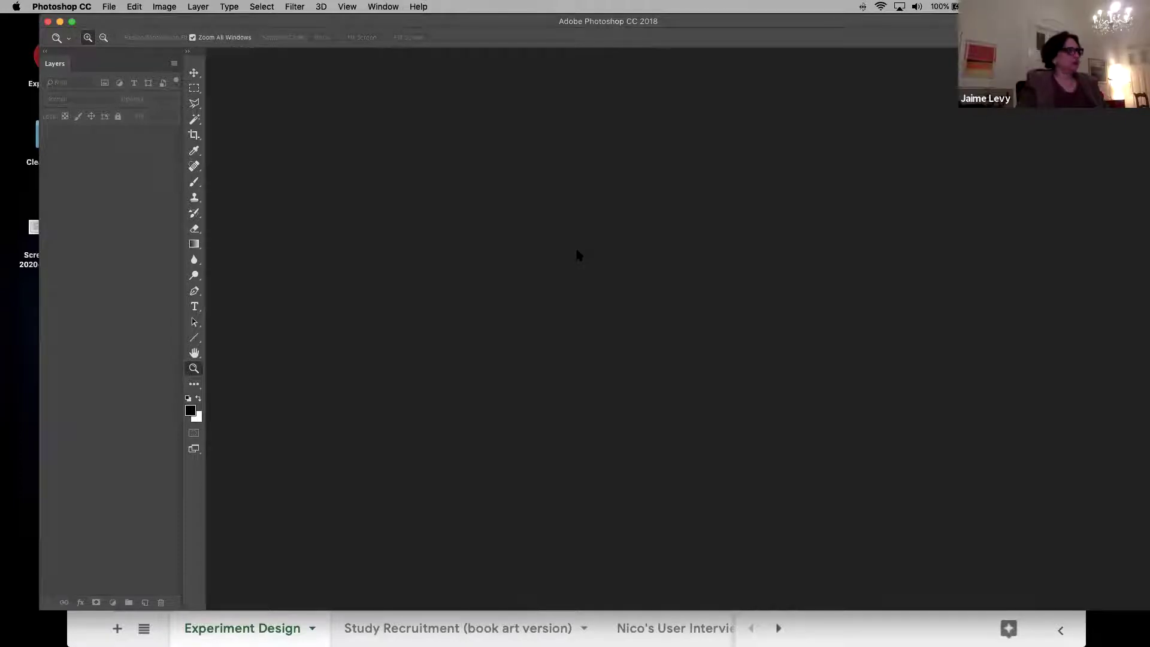
key(super+n)
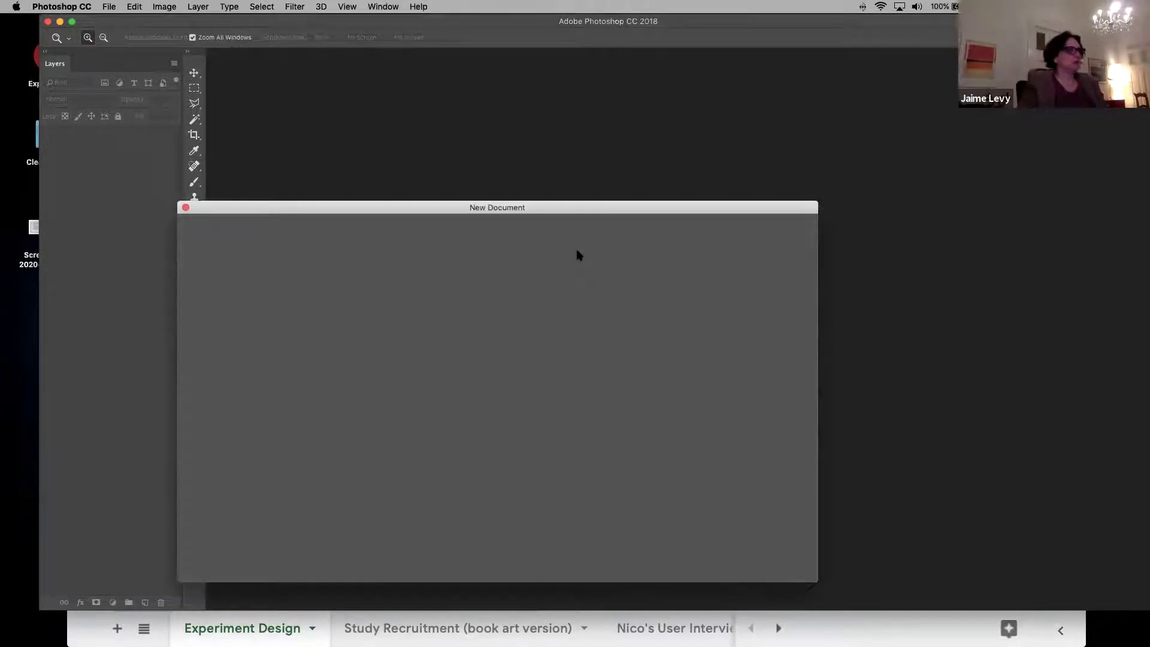
key(Return)
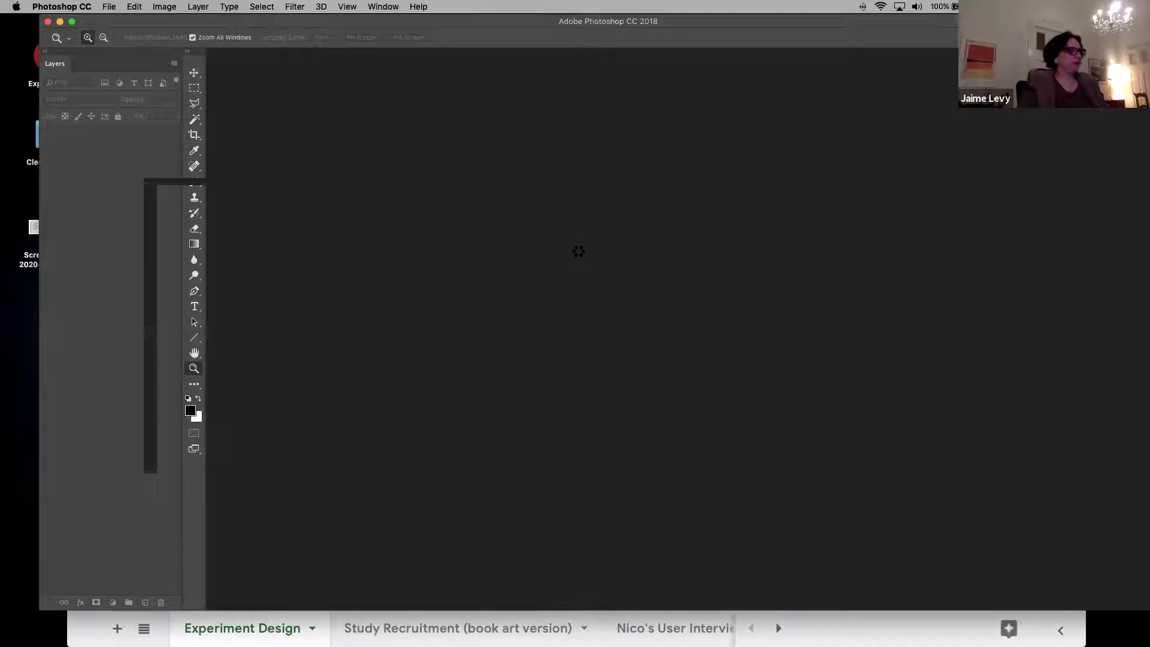
key(super+v)
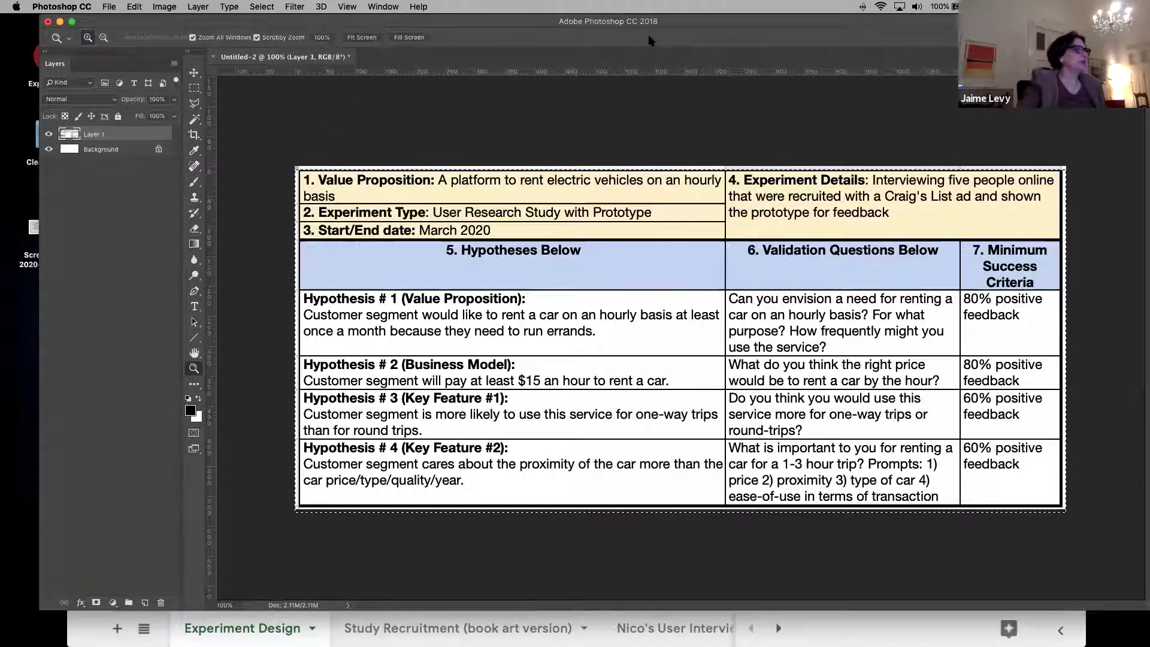
Step: Crop the new document to the selected area around the pasted table
click(157, 7)
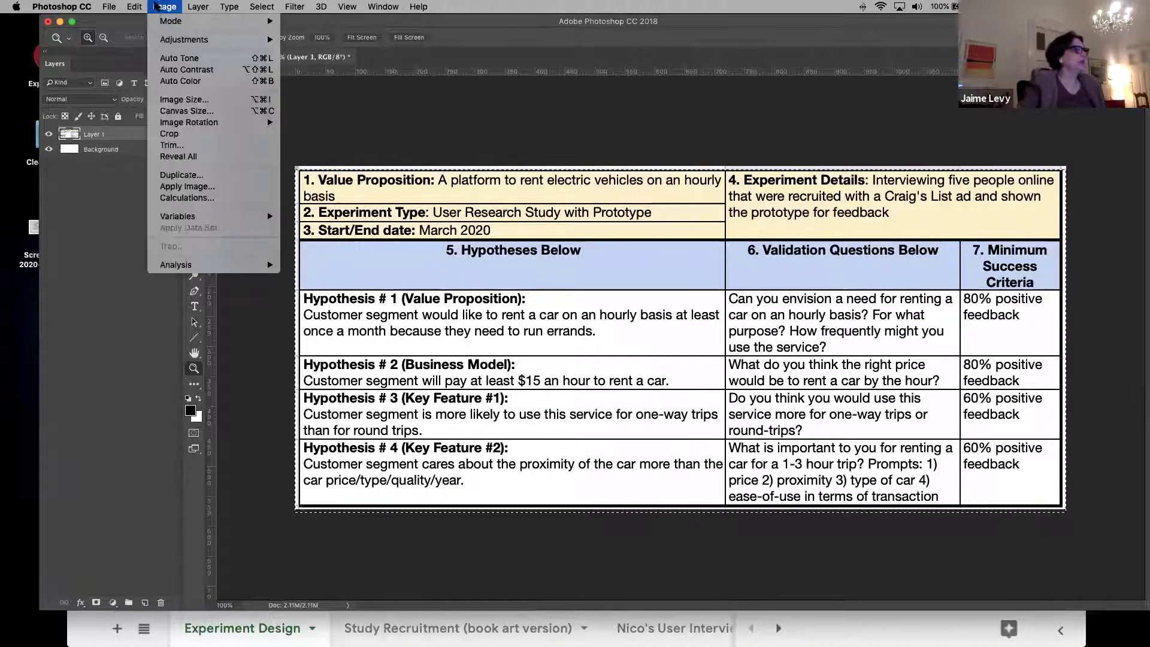
click(186, 133)
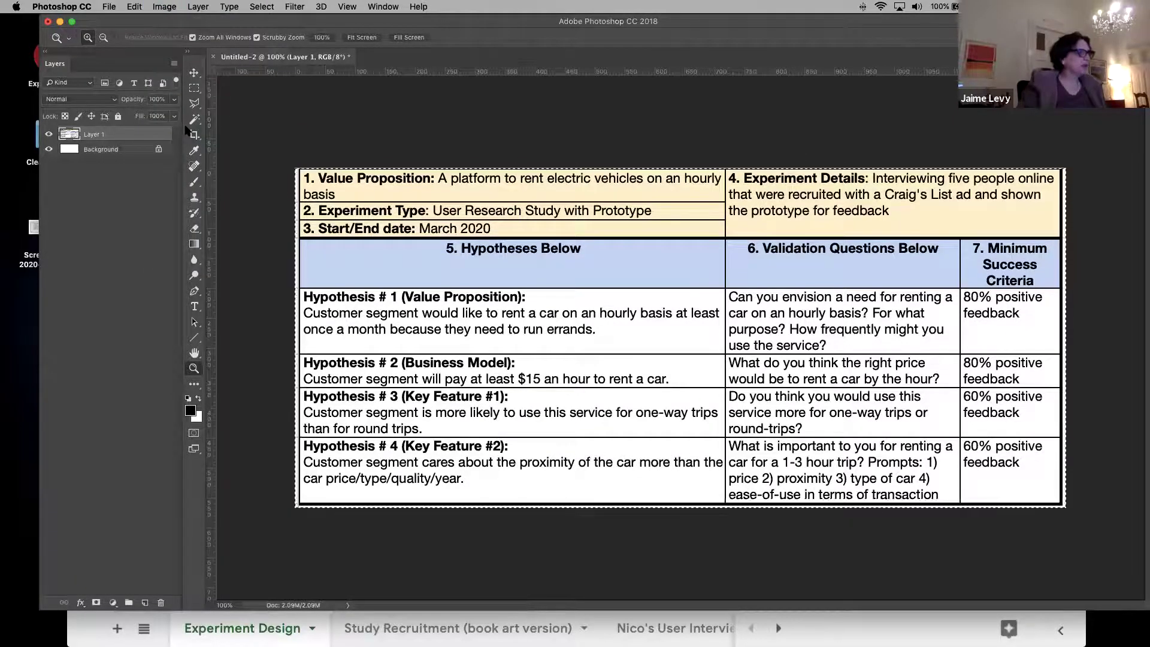
click(174, 7)
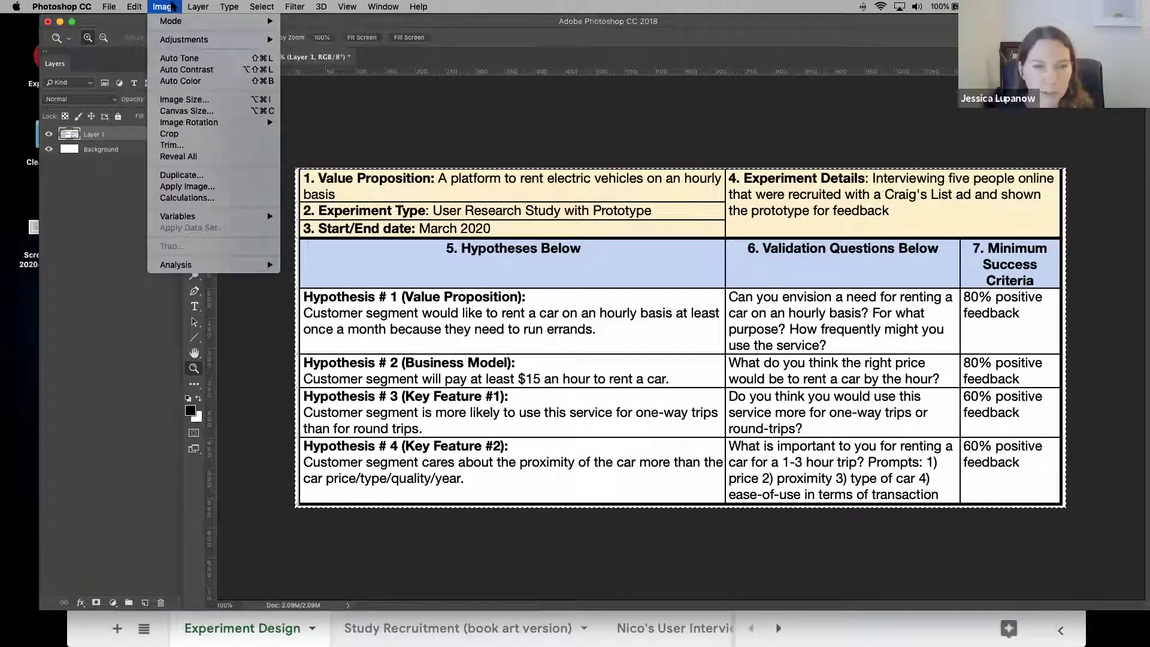
click(627, 105)
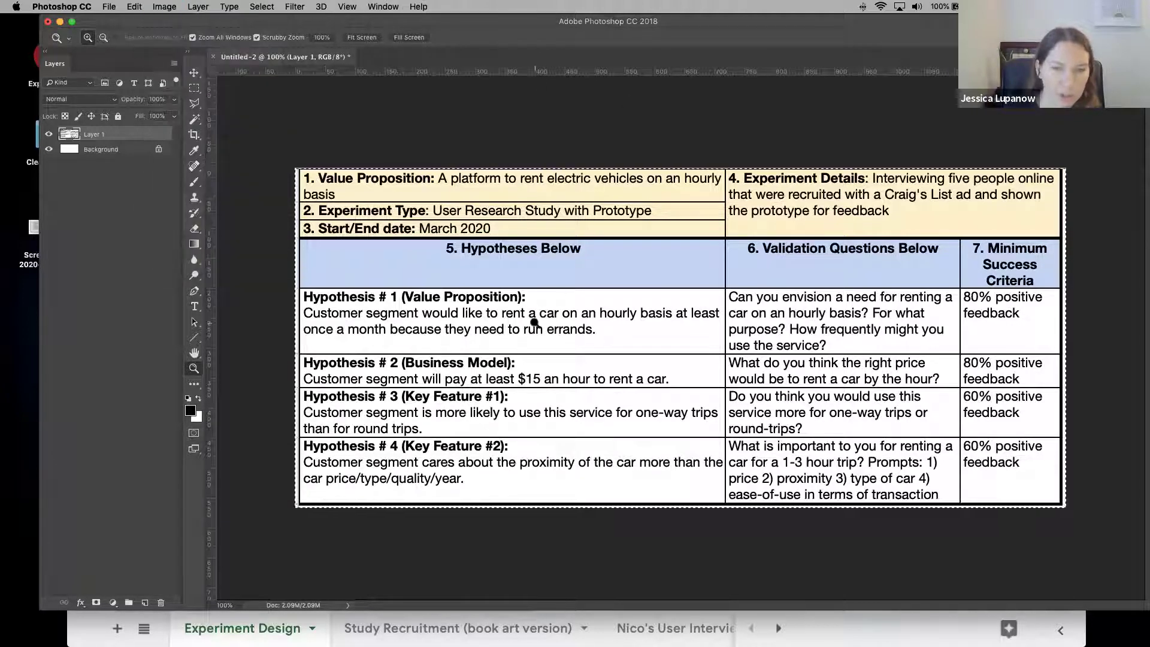
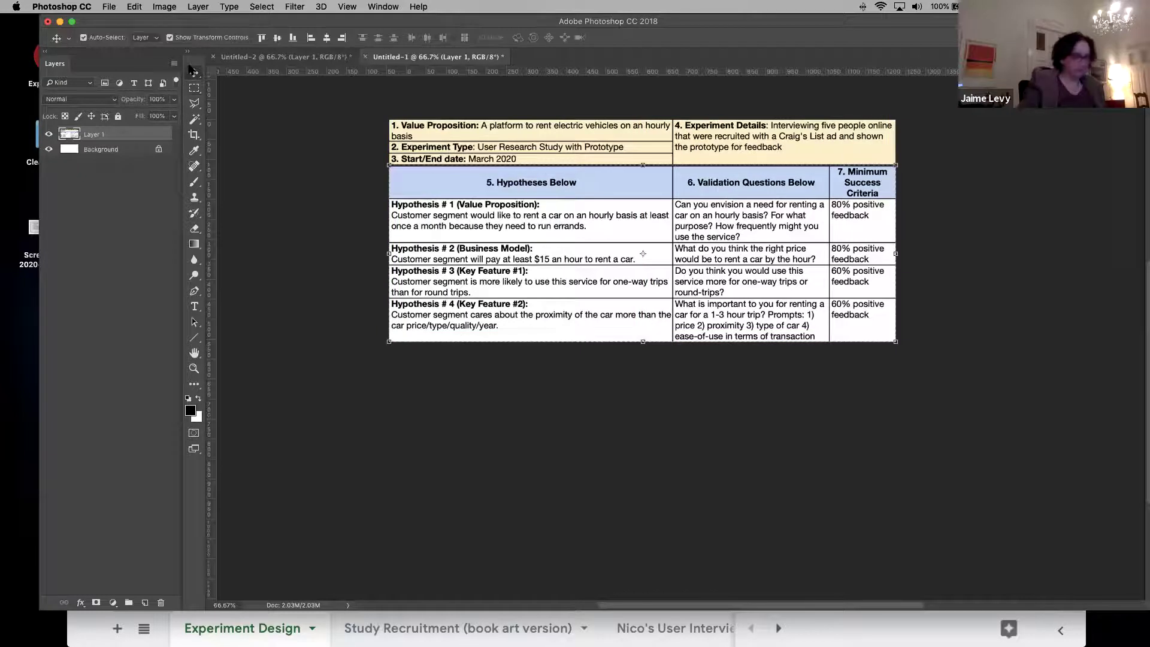
Step: In Untitled-1, select the table from the blue header row down, nudge it up against the yellow cells, and clear the selection
key(Up)
key(super)
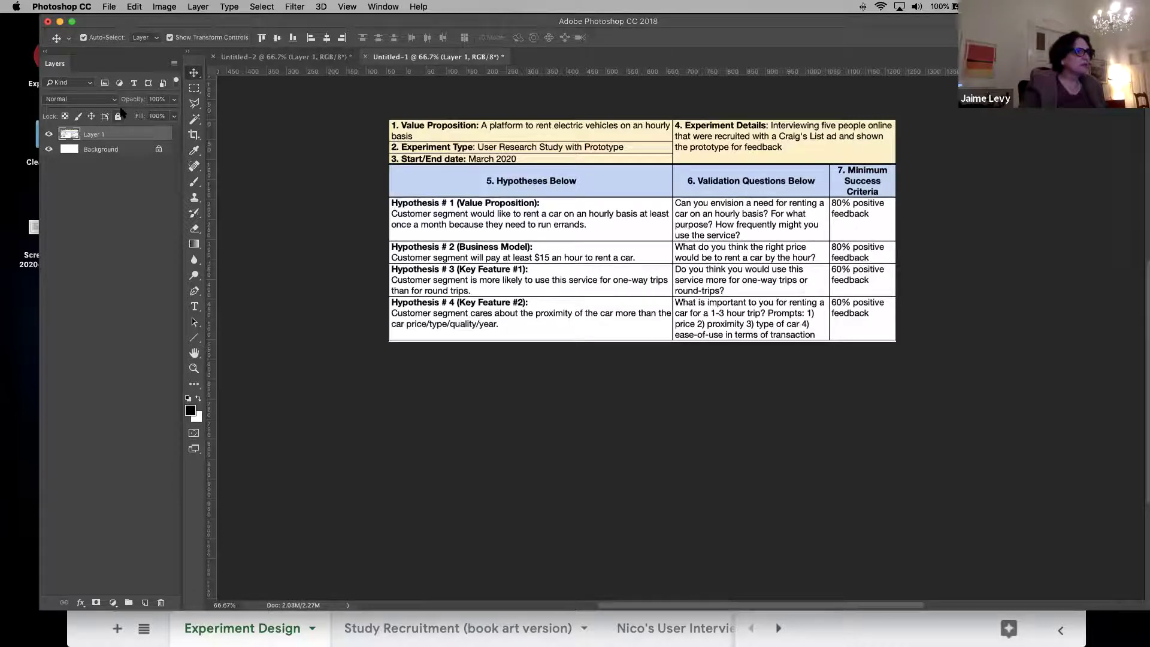
click(195, 89)
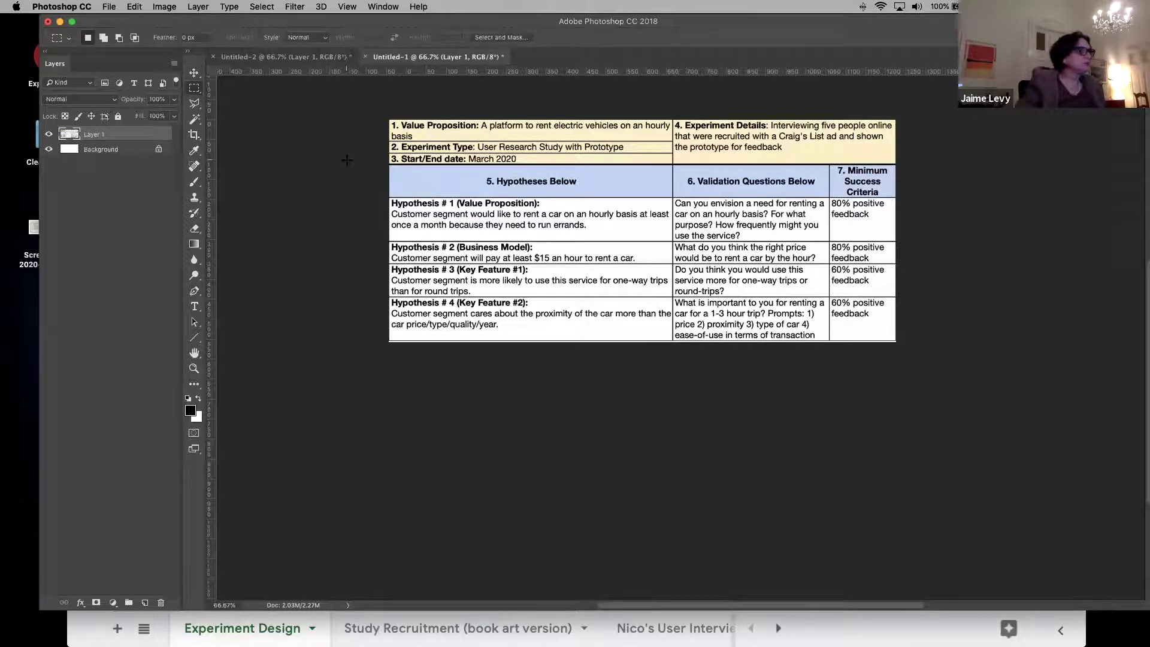
drag(383, 165, 1083, 443)
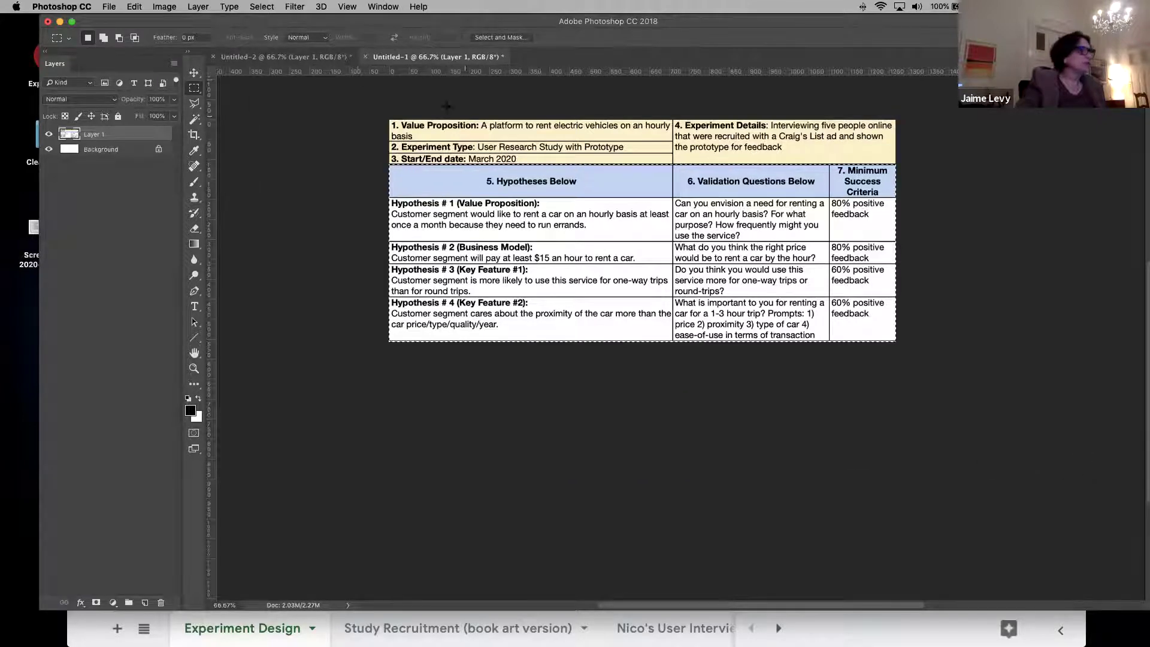
click(197, 74)
key(Up)
key(Up)
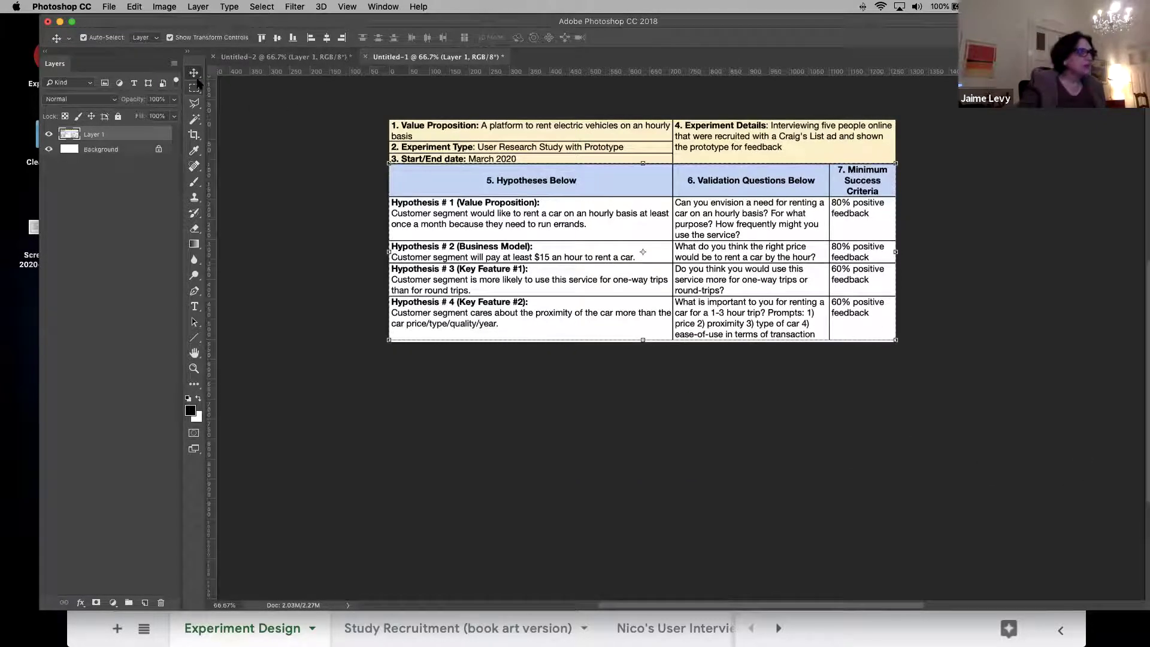
key(super+g)
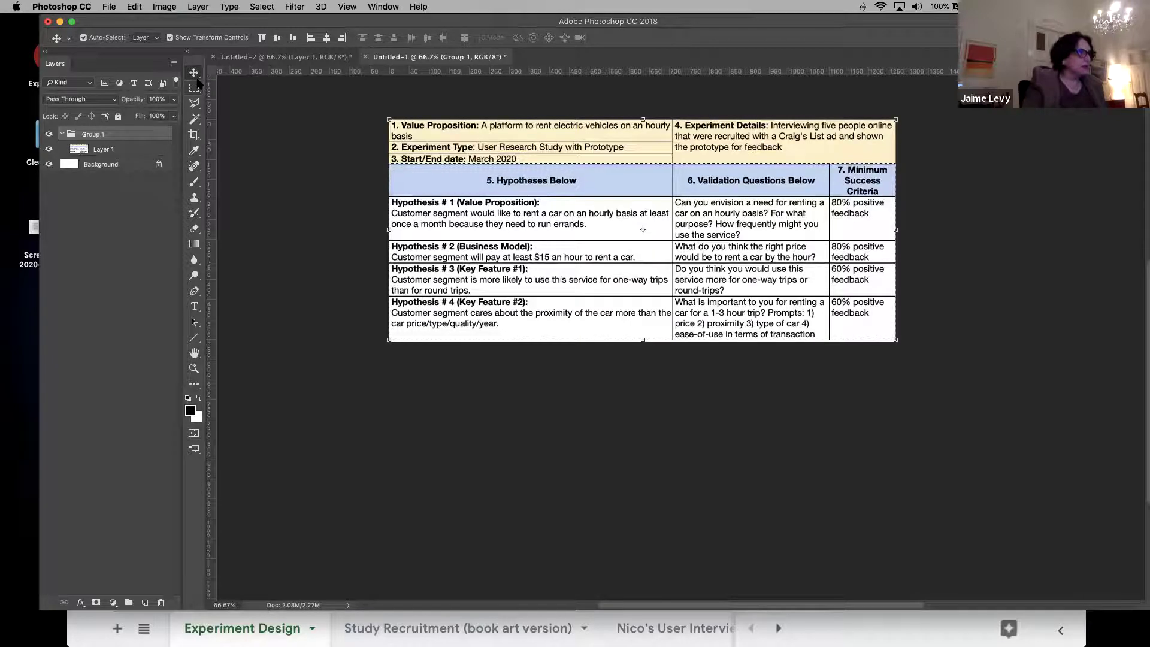
key(super+z)
key(super+d)
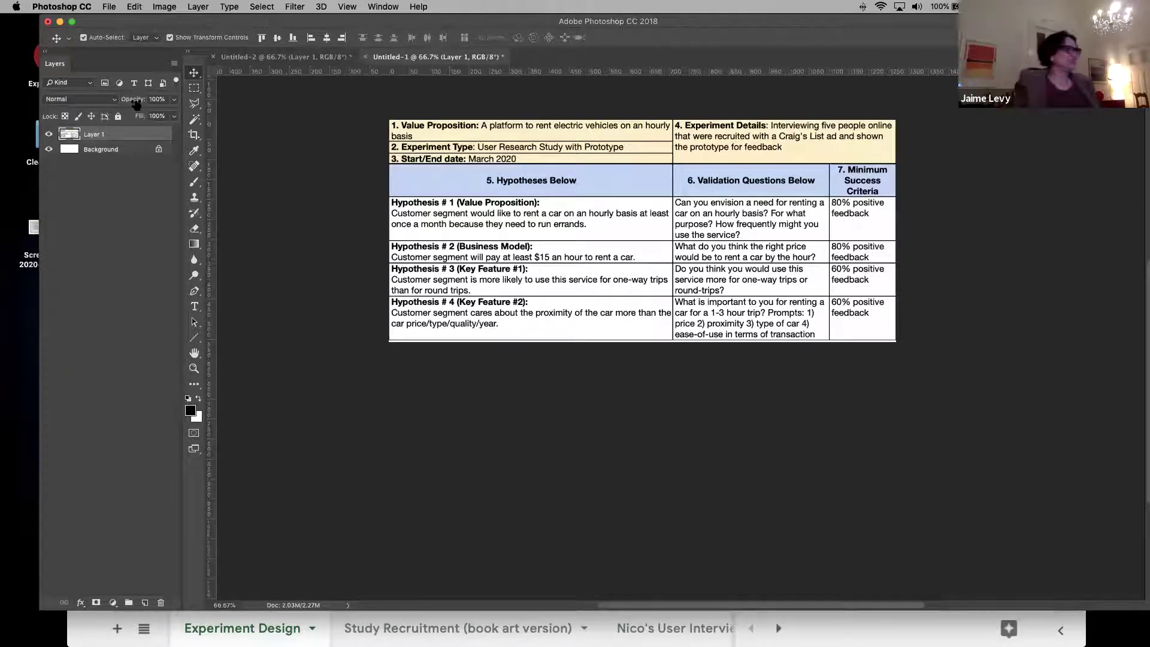
Step: Crop the Untitled-1 image tightly to the edges of the complete experiment table
click(194, 88)
drag(371, 108, 835, 345)
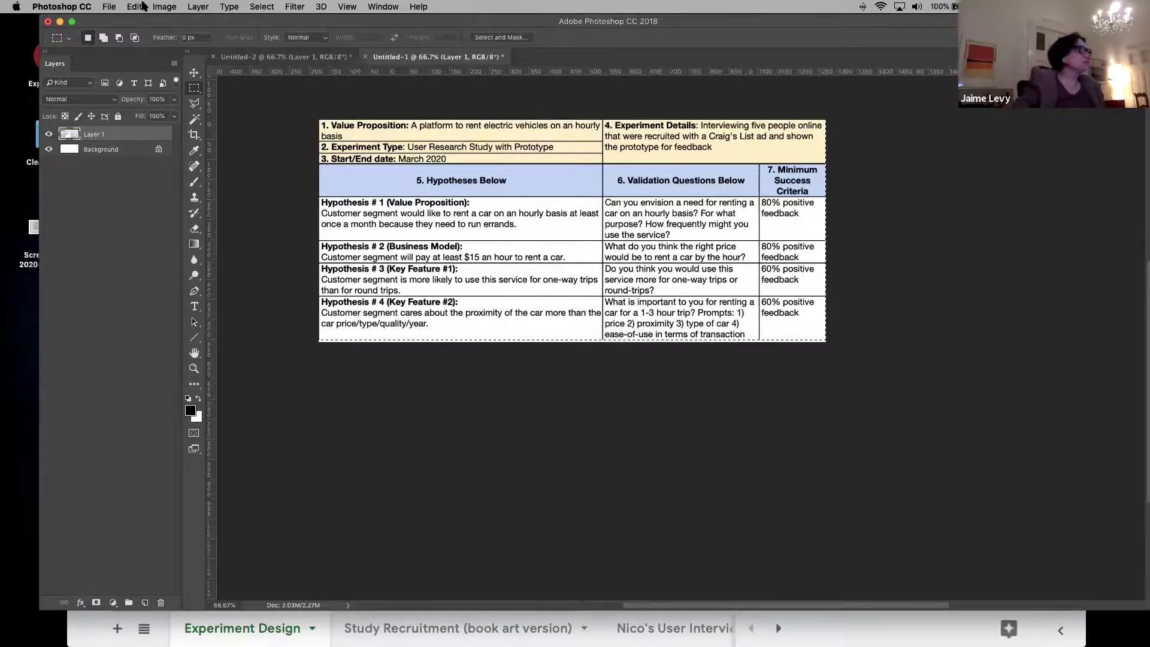
click(164, 6)
click(168, 133)
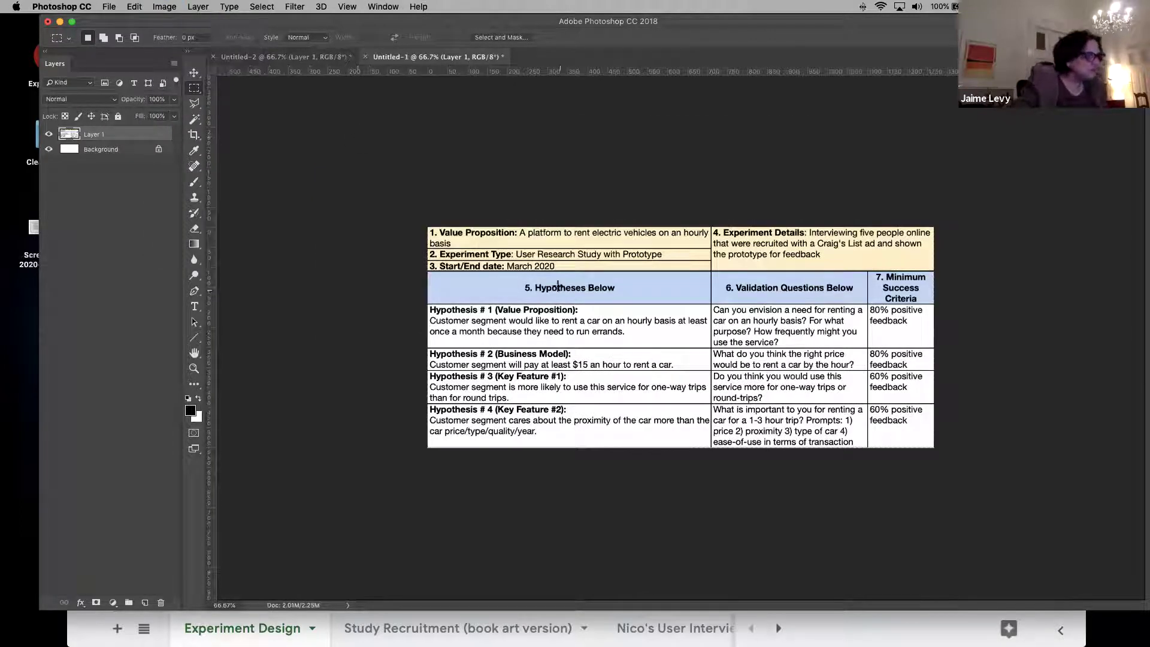
key(super+a)
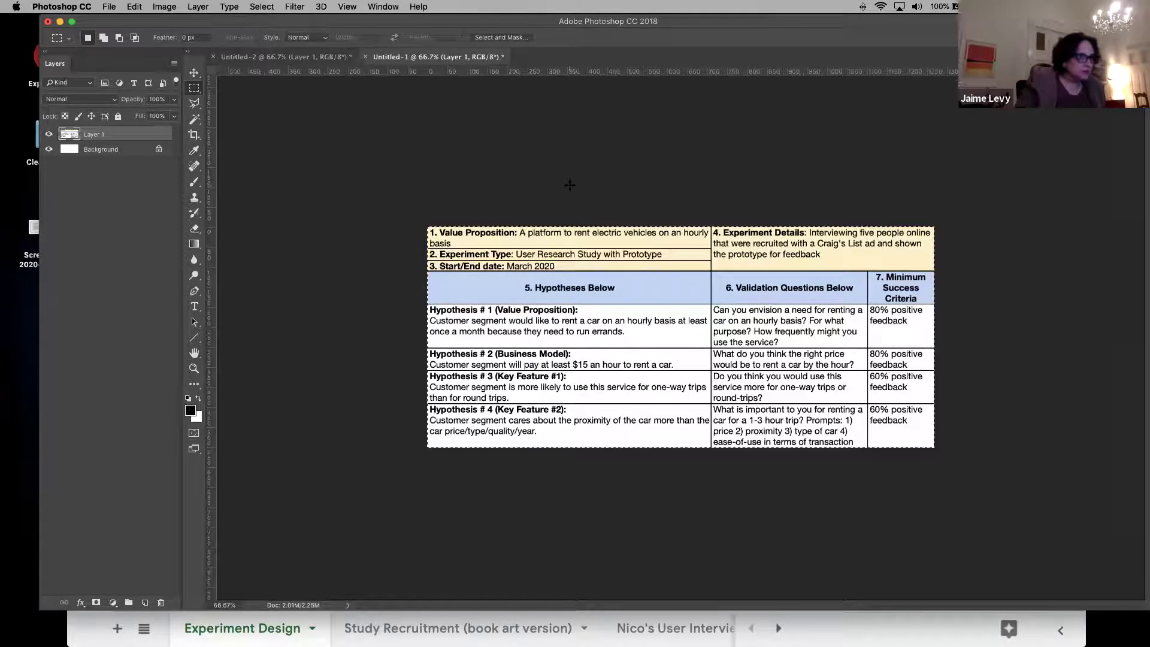
click(194, 368)
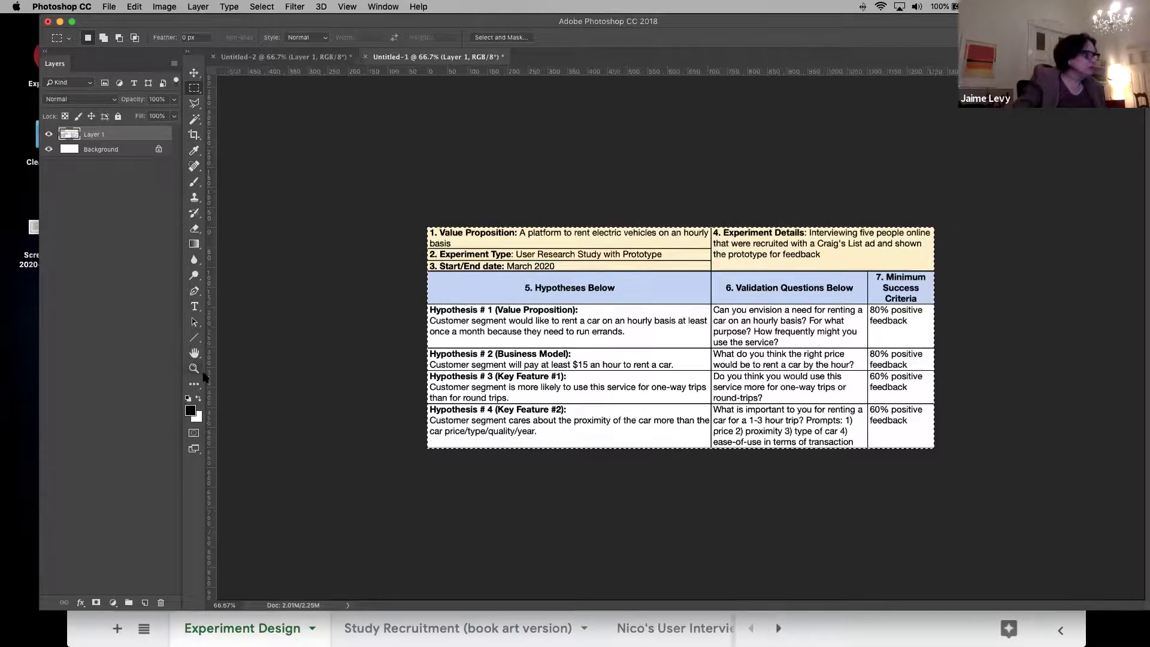
click(492, 440)
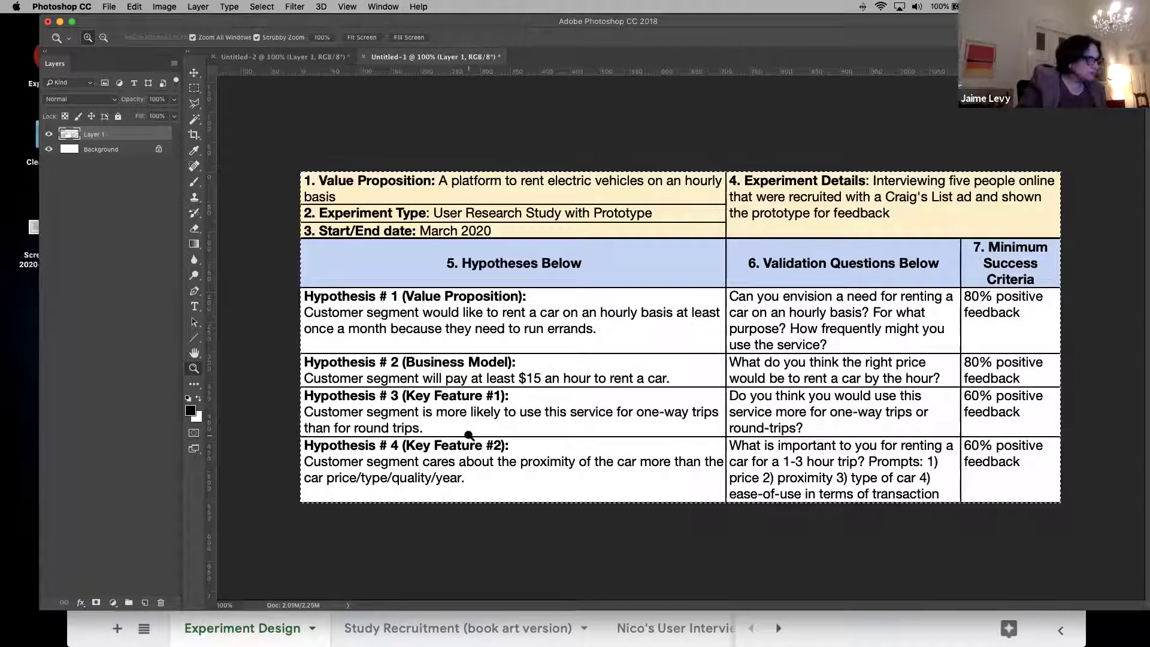
click(164, 6)
click(167, 134)
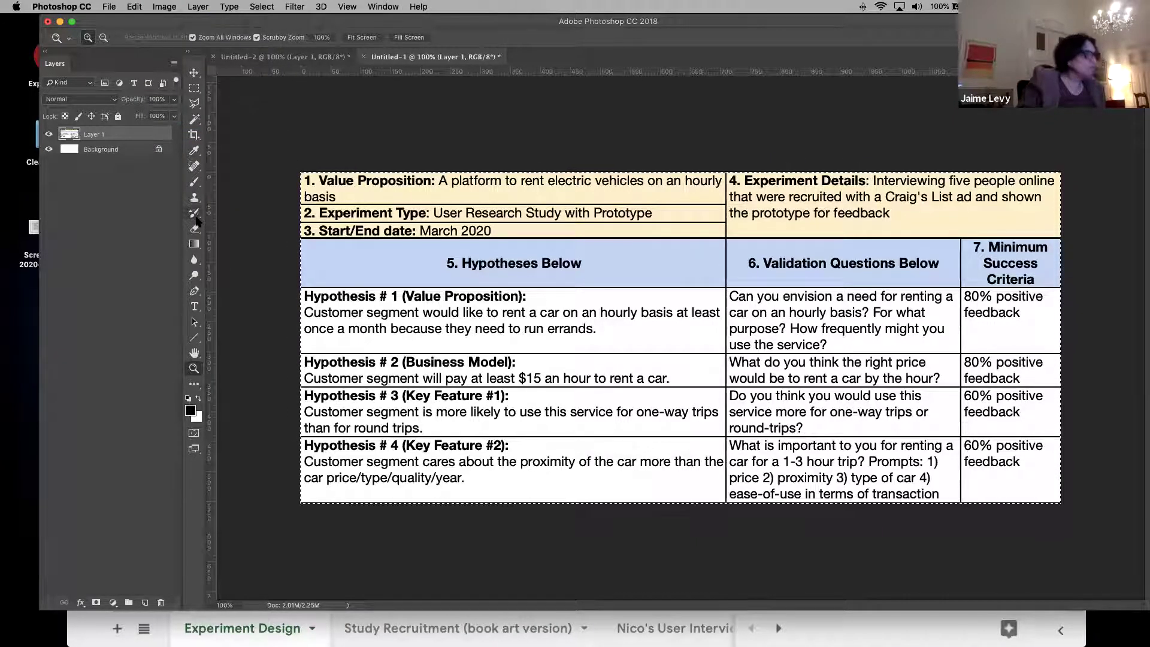
Step: Quick-export the cropped table as a PNG named -8-5 to the Desktop
click(108, 6)
mouse_move(133, 160)
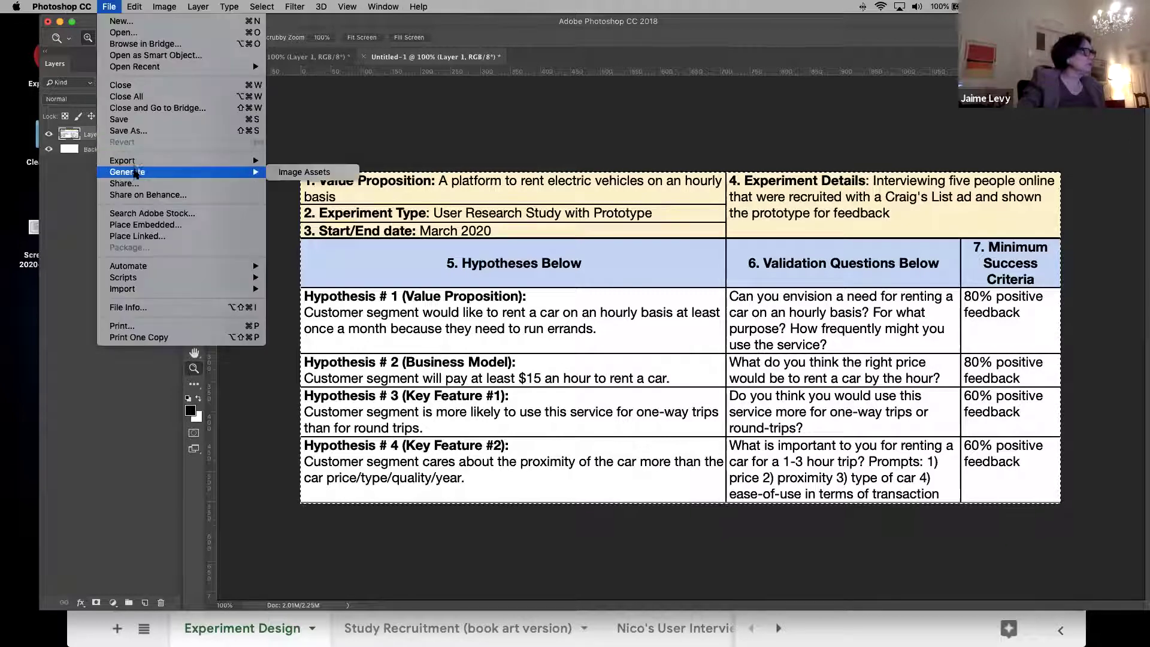
click(318, 160)
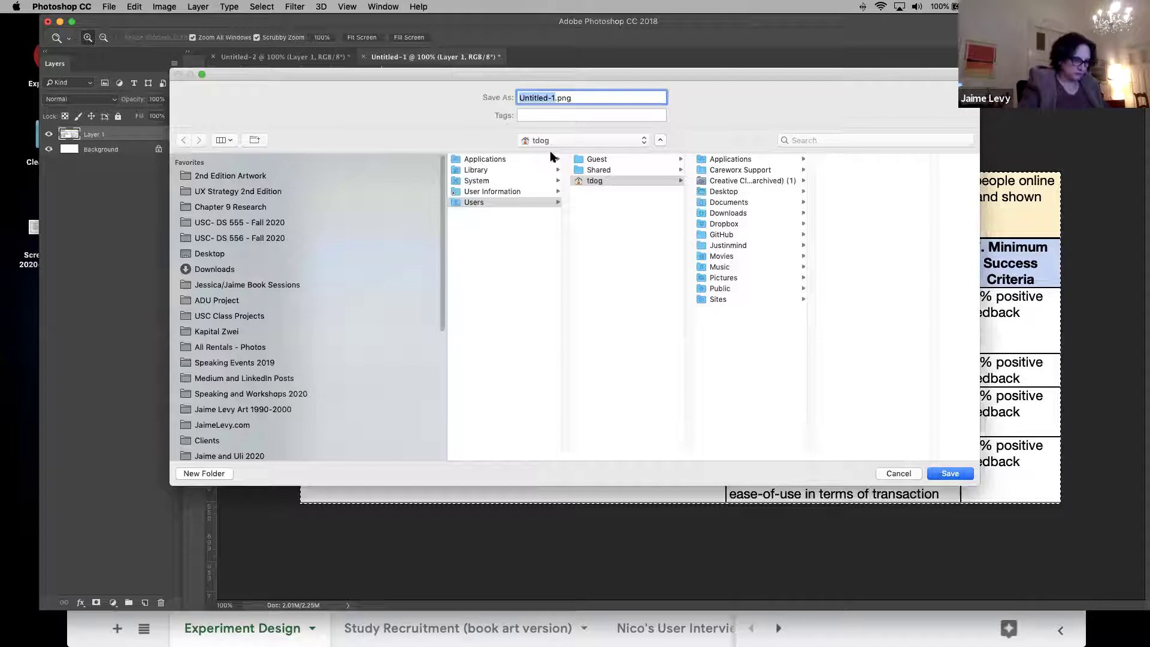
text(-8-5)
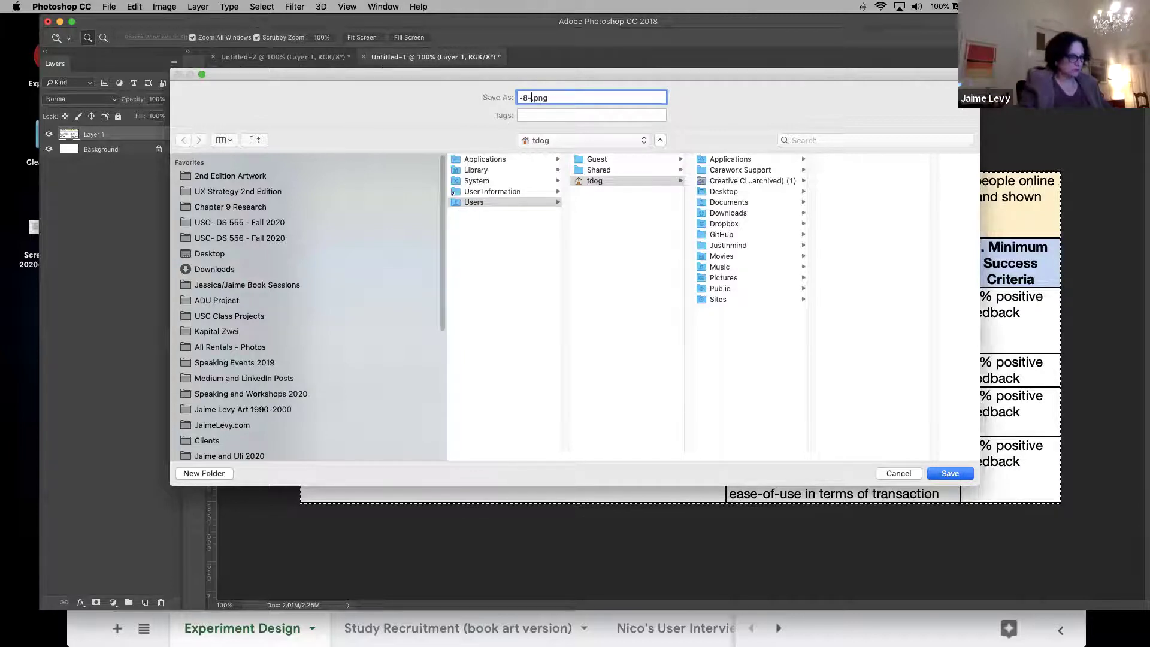
click(205, 255)
click(963, 473)
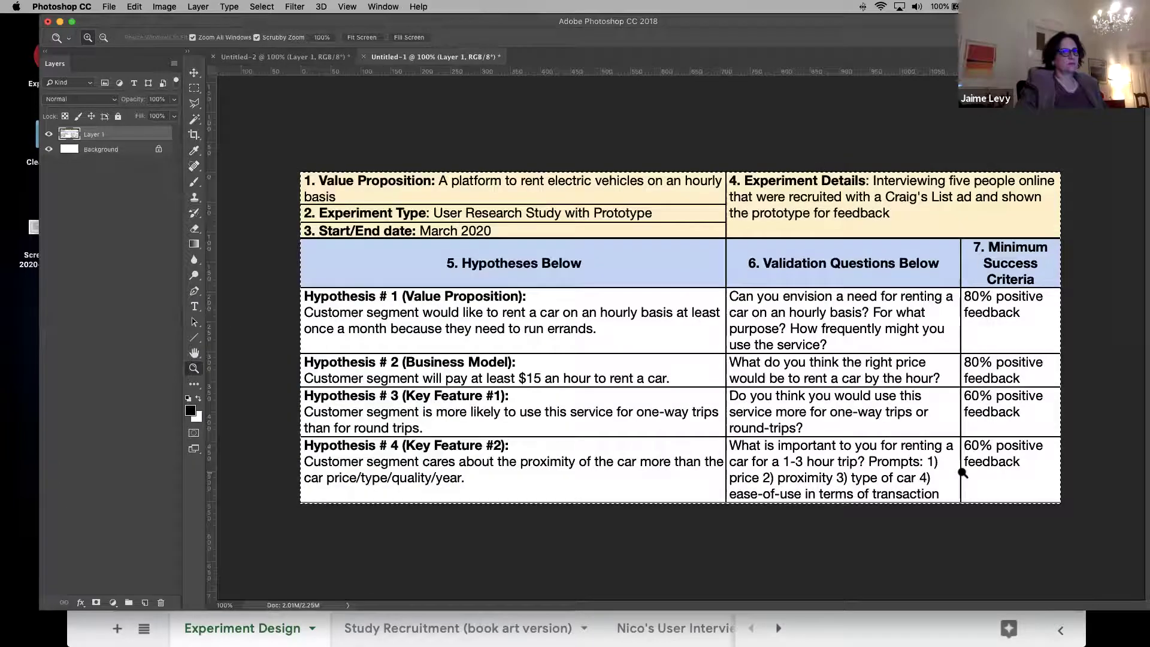
Step: Open the exported -8-5.png from the desktop to check the table image, and close the preview
key(F11)
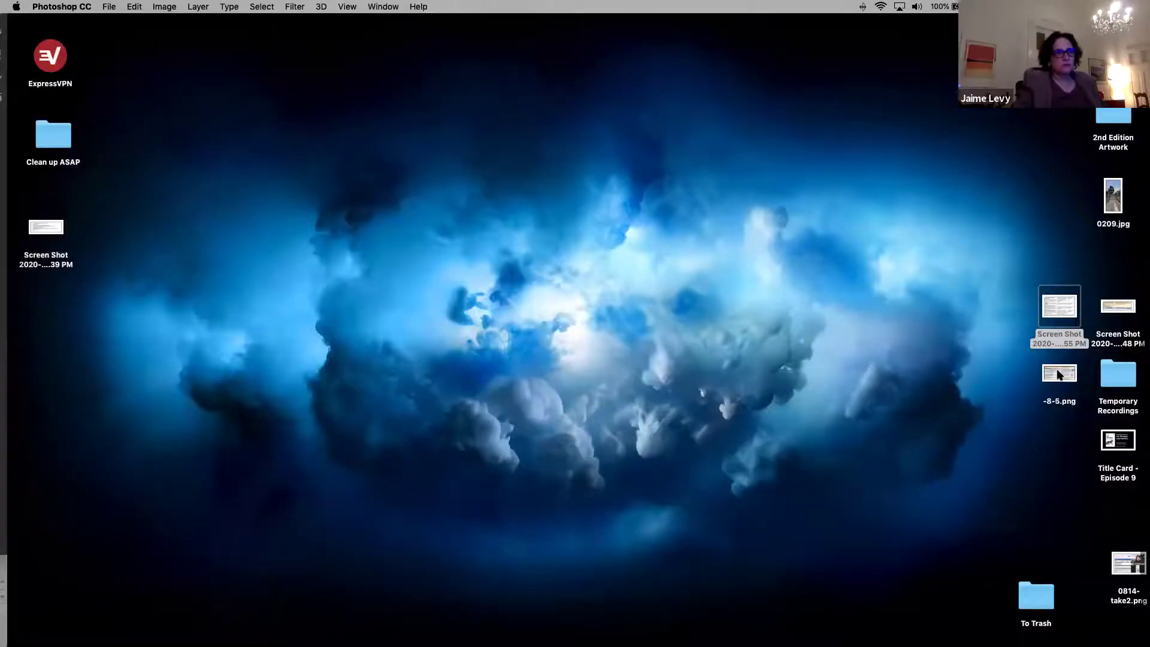
double_click(1058, 375)
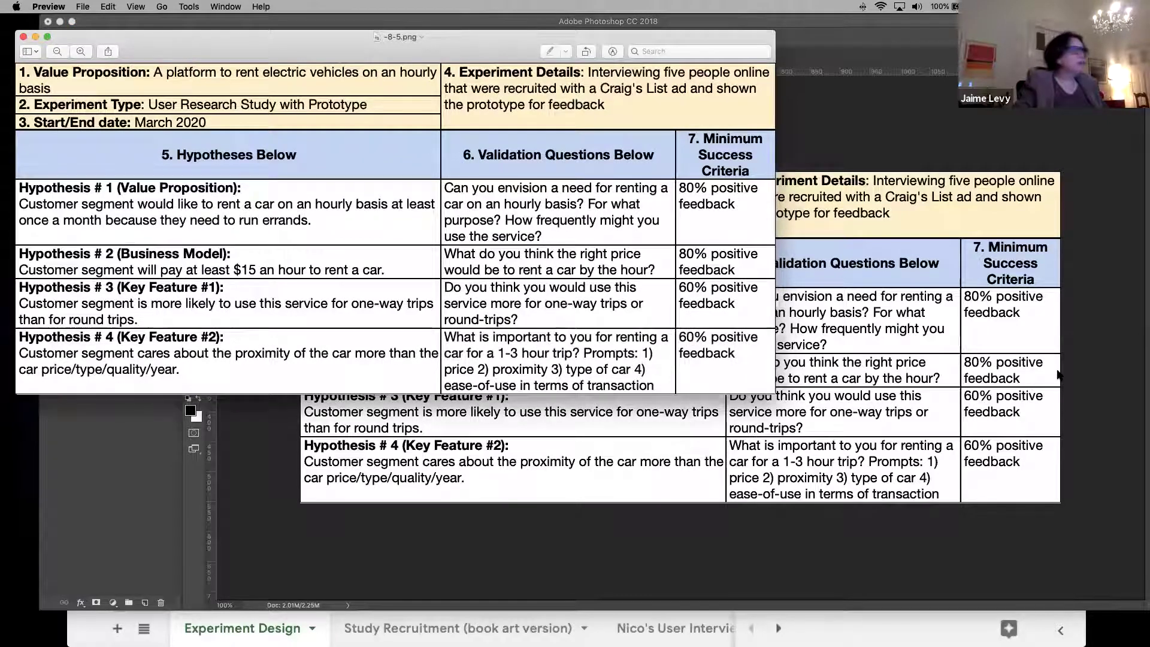
key(super+w)
click(510, 123)
key(super+a)
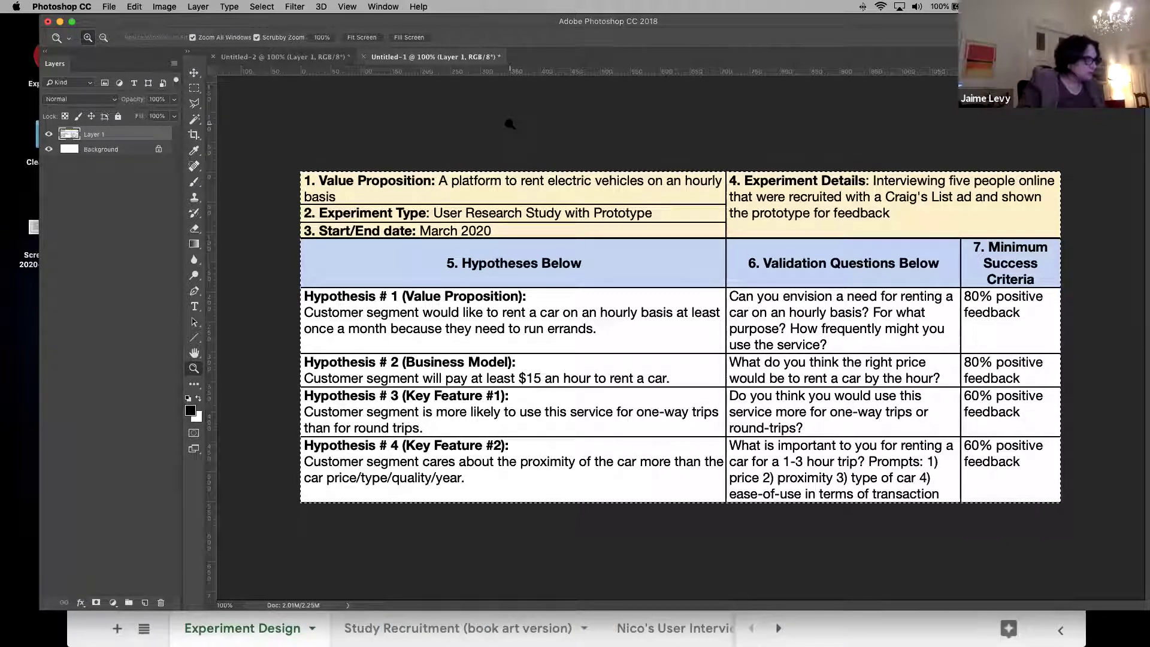
click(177, 12)
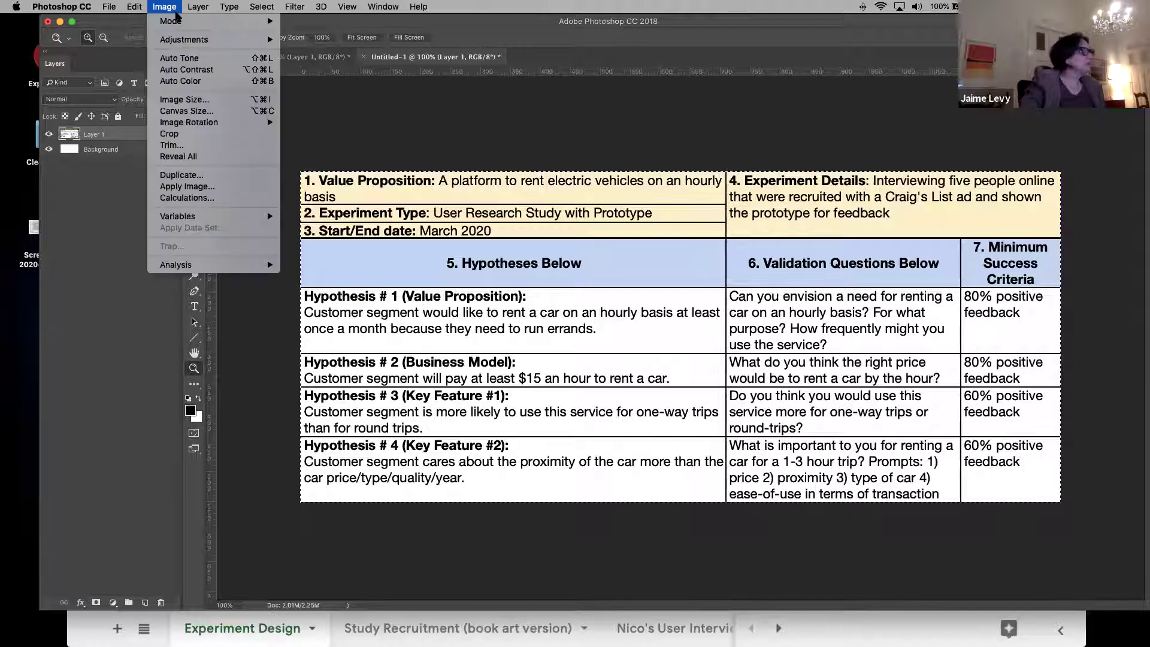
click(420, 128)
key(m)
click(324, 95)
Step: Quick-export the Untitled-1 table as a PNG named 8-5 to the Desktop
click(109, 7)
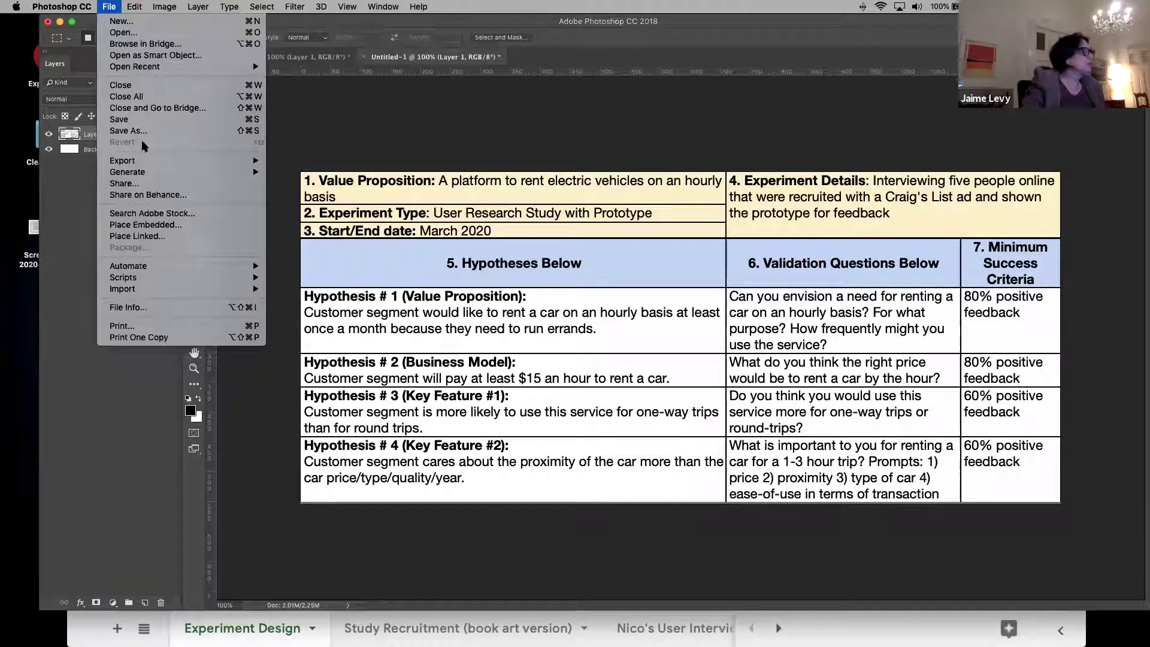
mouse_move(154, 161)
click(321, 161)
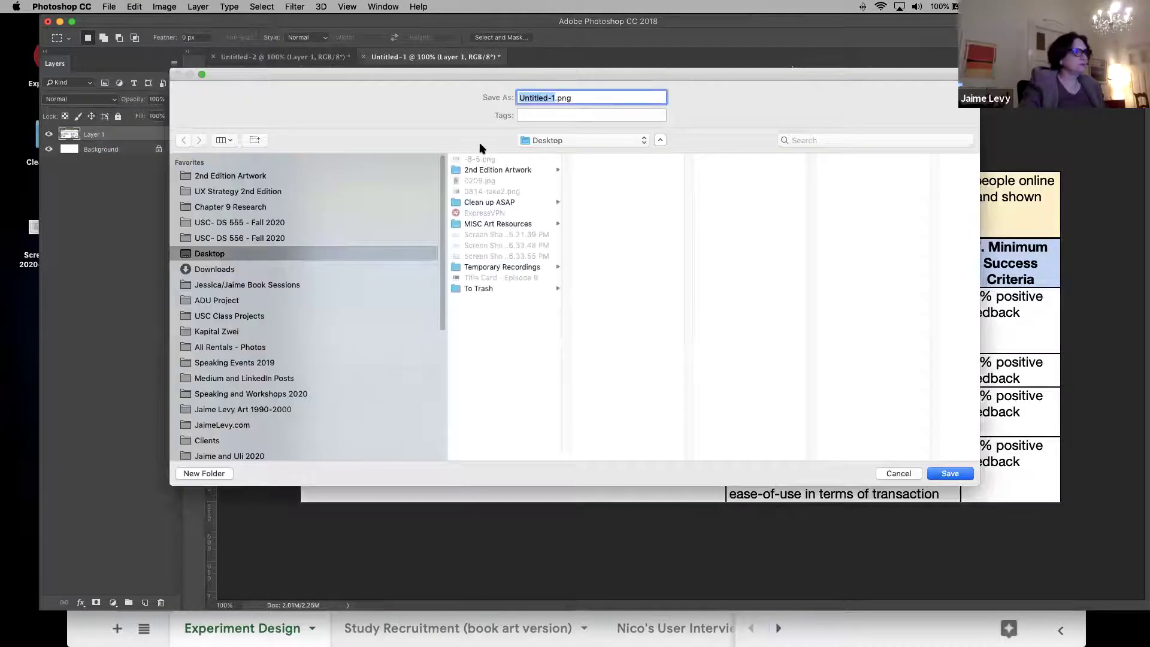
click(479, 159)
click(522, 98)
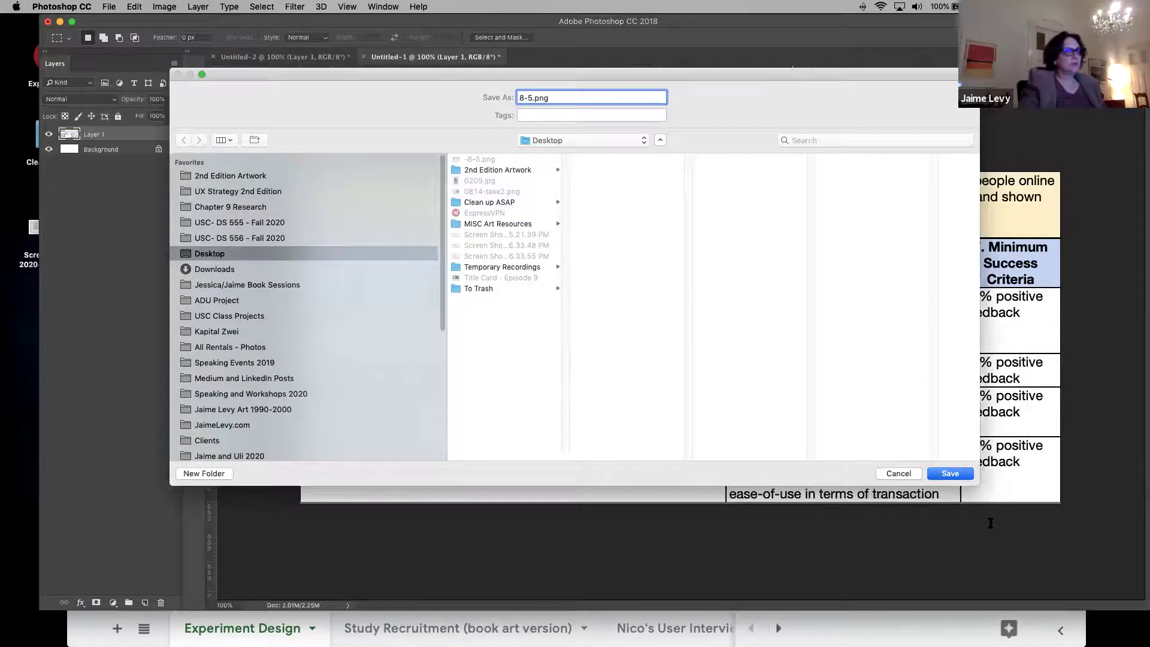
click(947, 472)
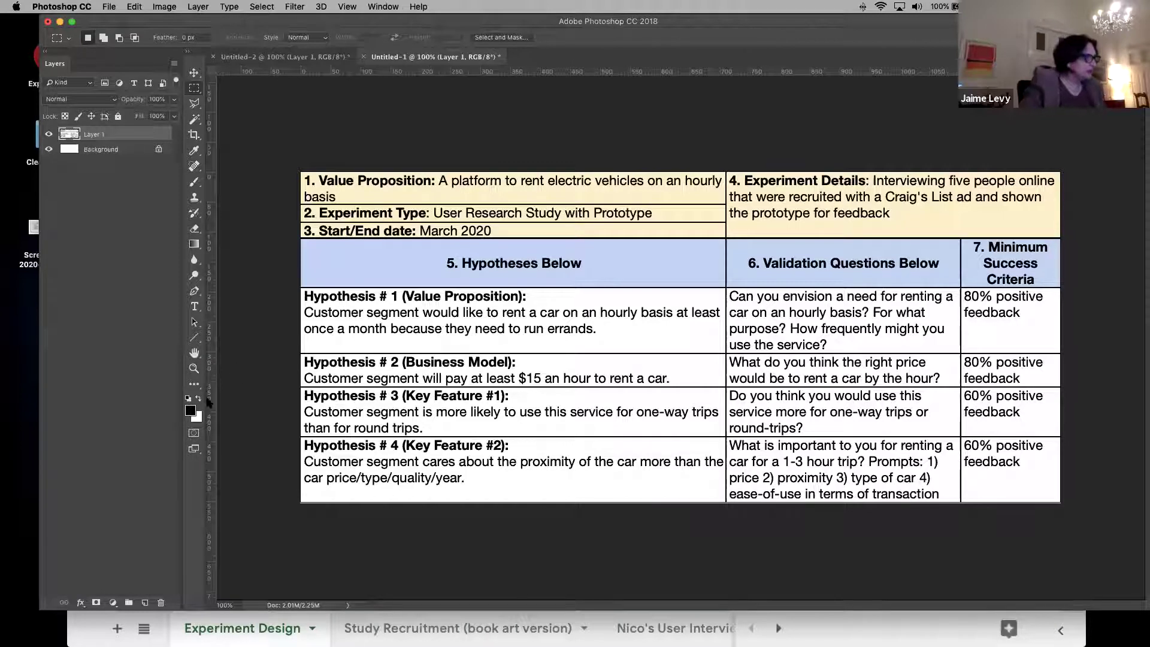
Step: Zoom in on the lower edge of the Untitled-1 table and crop the image to the selection around it
click(194, 369)
click(331, 504)
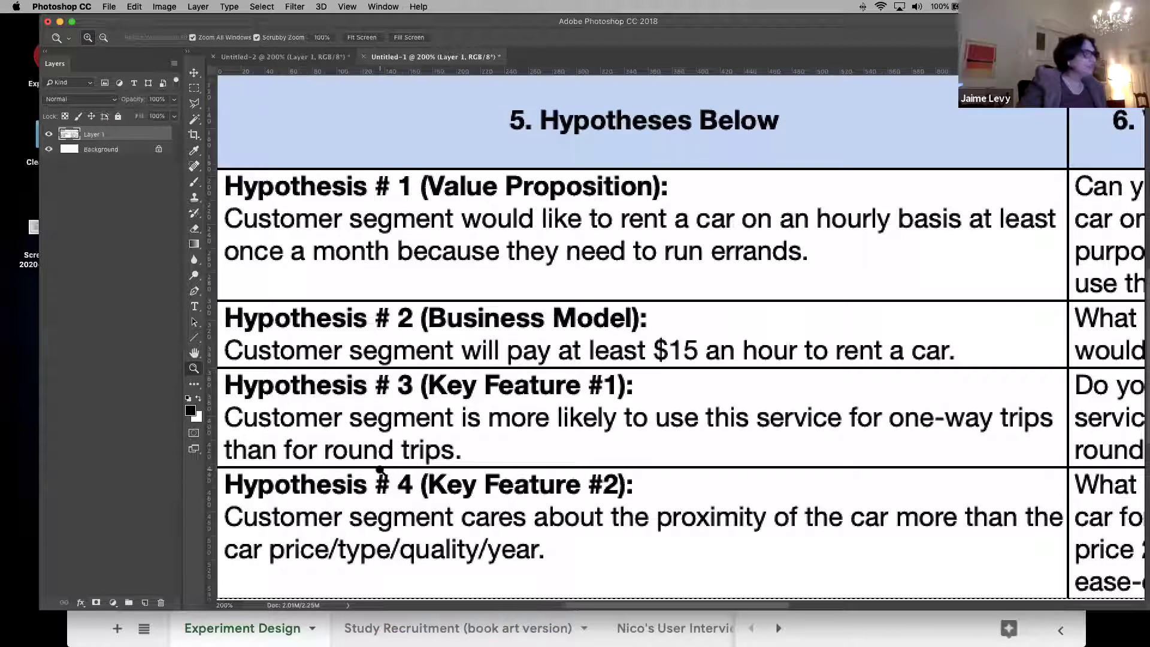
click(164, 7)
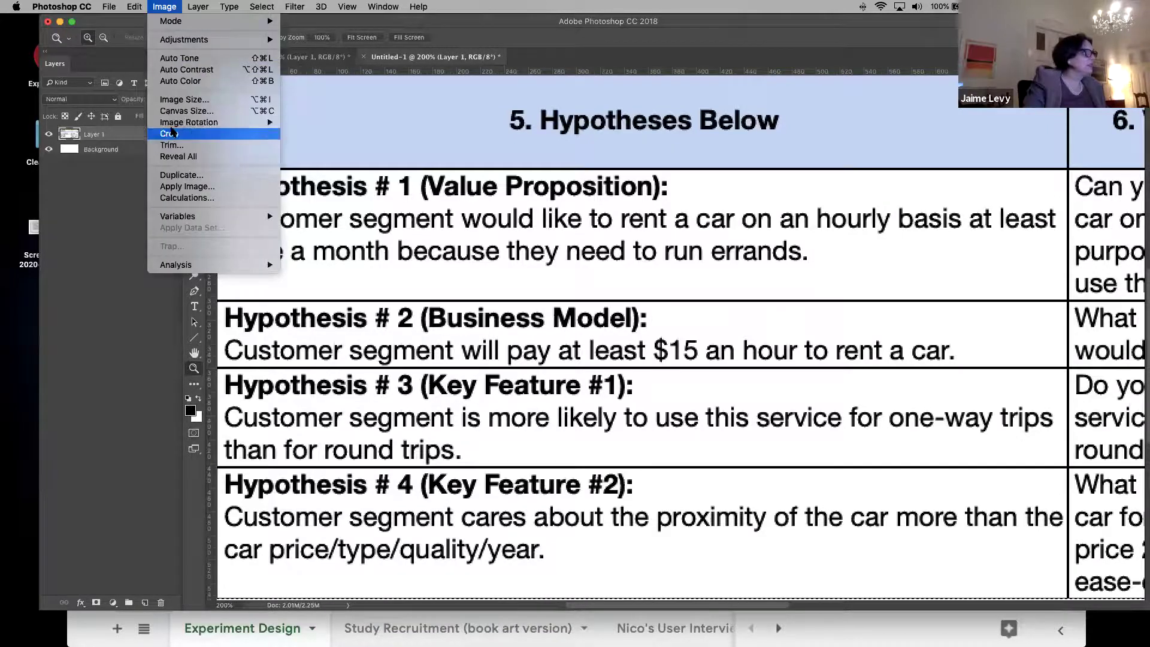
click(199, 135)
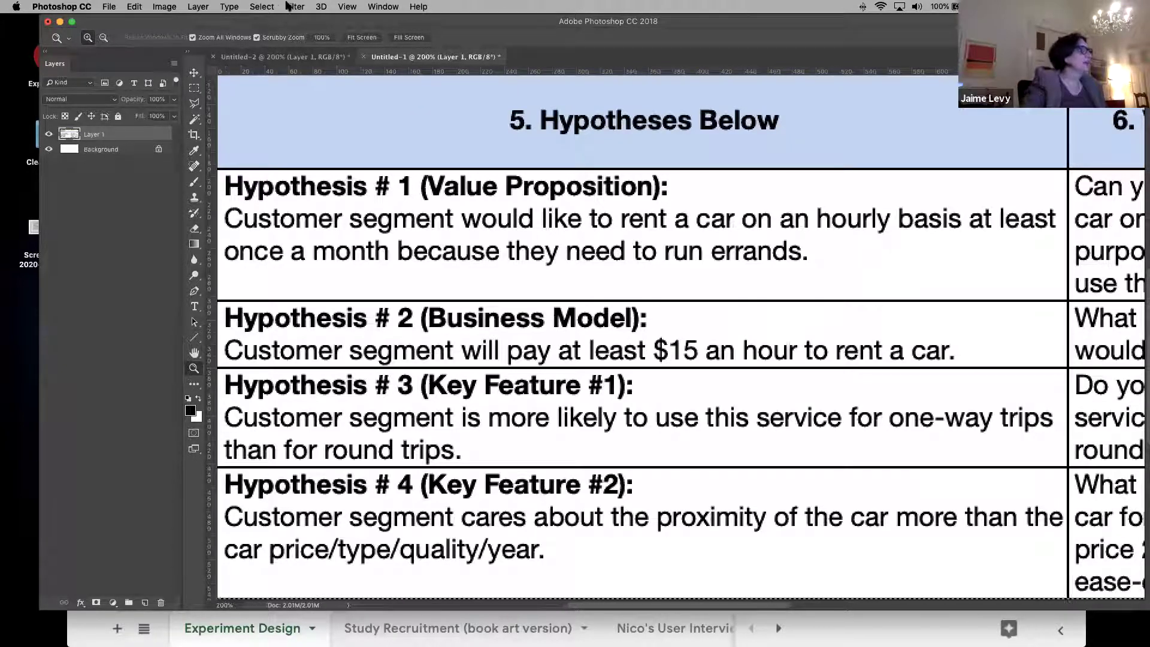
Step: Quick-export the cropped Untitled-1 table as 8-5.png to the Desktop, replacing the existing file
click(106, 7)
mouse_move(240, 160)
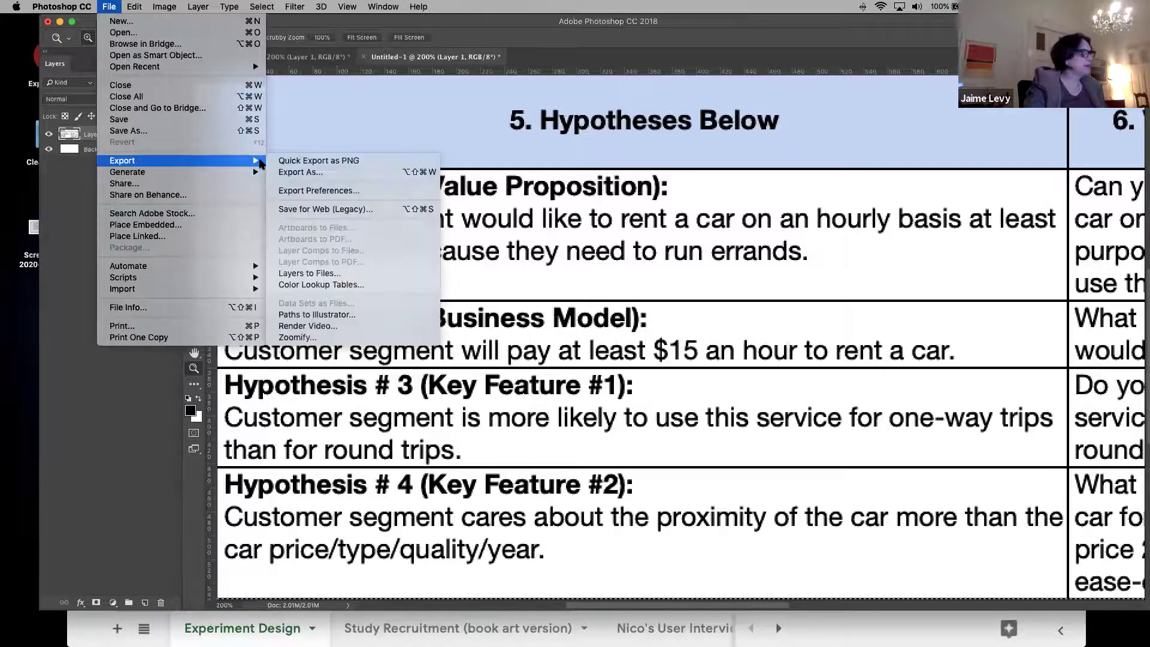
click(377, 162)
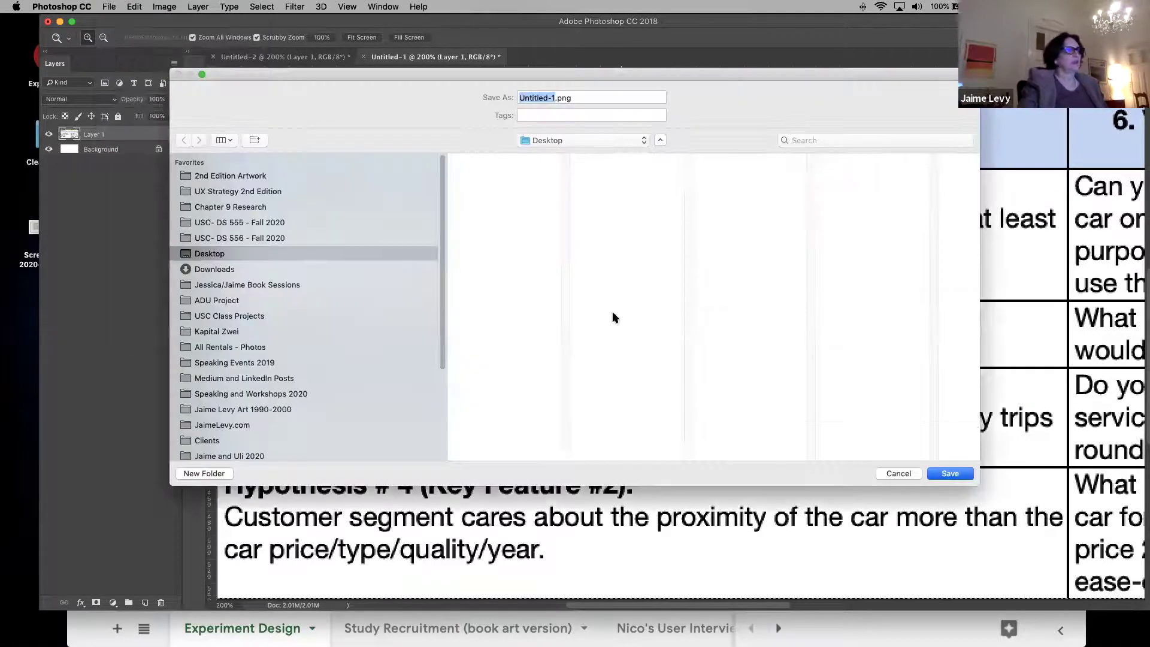
click(478, 181)
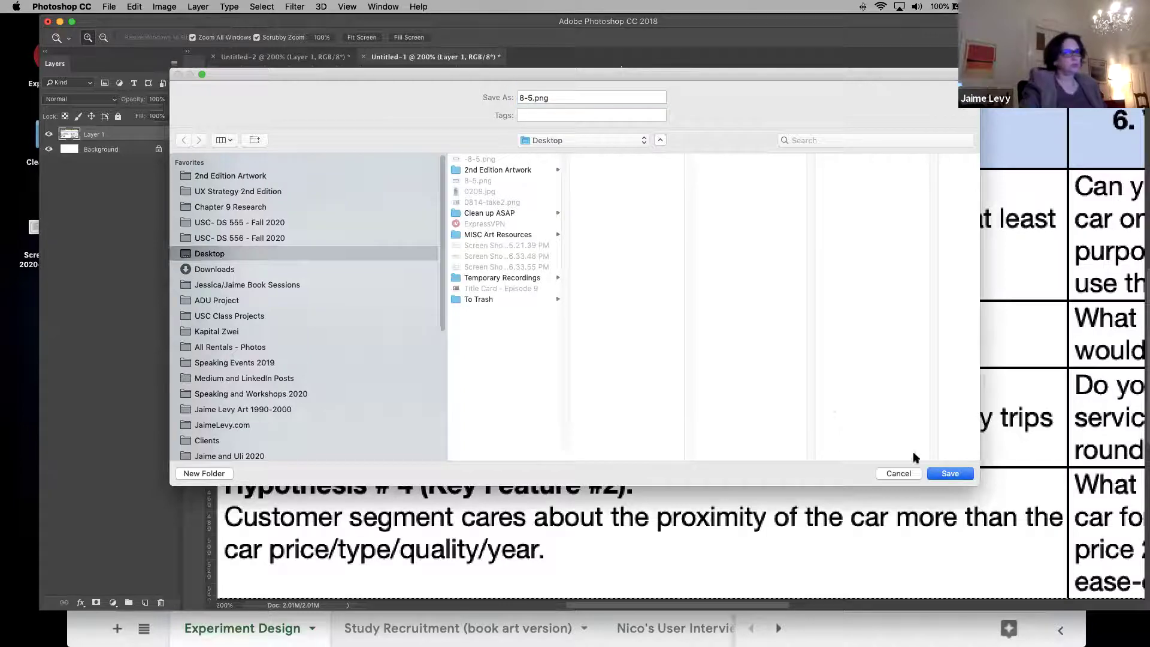
click(950, 474)
click(662, 153)
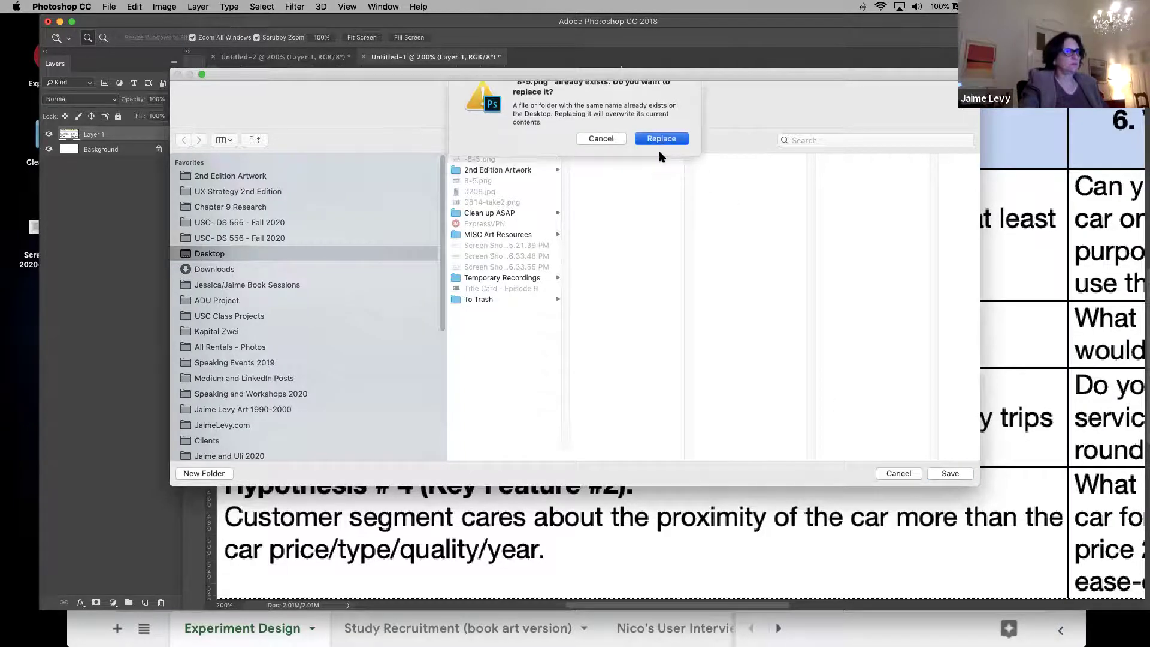
Step: Delete the old -8-5.png and the screenshot ending in 55 PM from the desktop
key(F11)
drag(1059, 376, 880, 342)
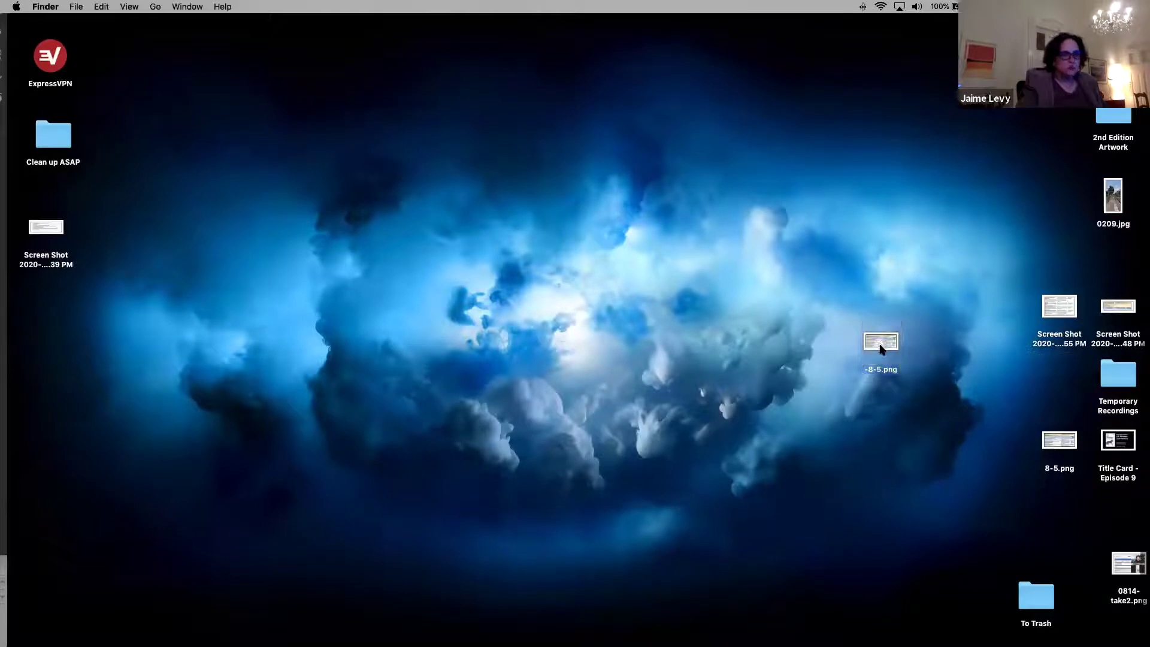
click(1059, 305)
key(super+BackSpace)
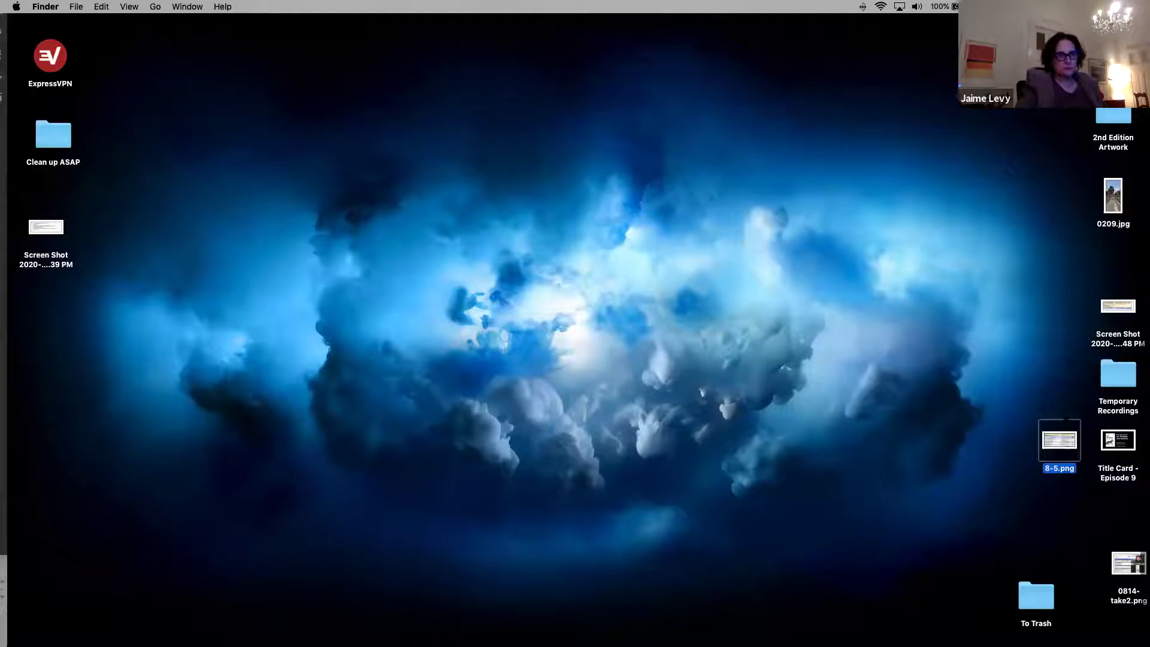
Step: Open 8-5.png from the desktop to check the table image, and close the preview
click(1063, 442)
double_click(1063, 442)
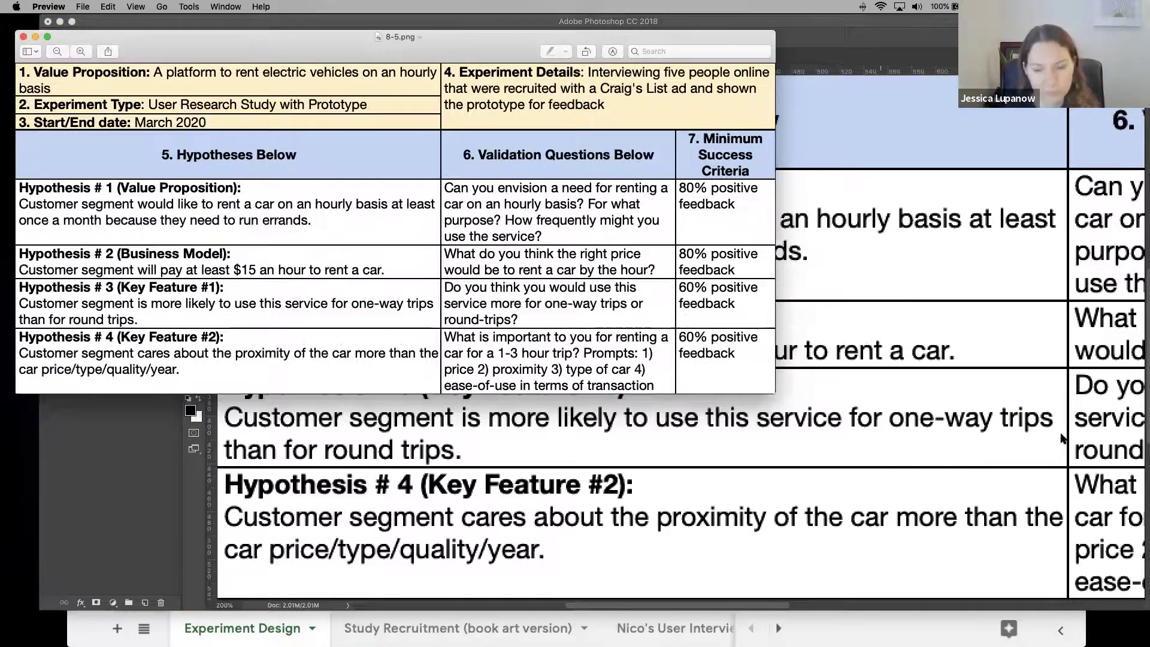
drag(413, 37, 515, 66)
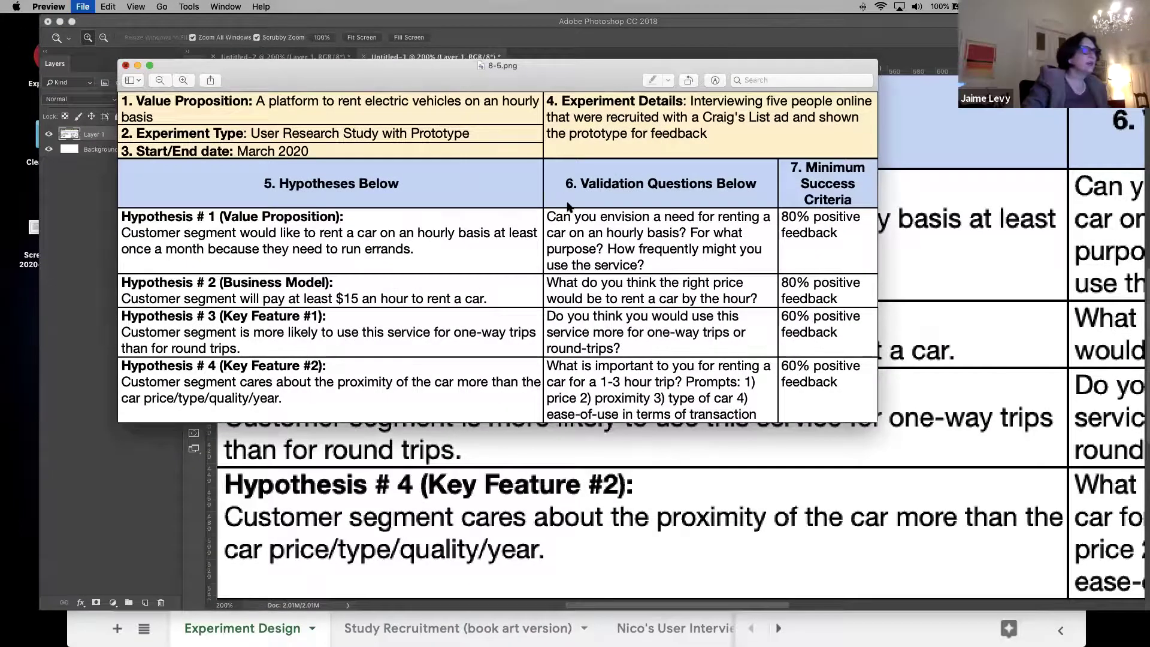
key(super+w)
Step: Place 8-5.png beneath 0209.jpg on the desktop, and clear away the screenshot ending in 48 PM and 0814-take2.png
key(F11)
drag(1054, 265, 1114, 260)
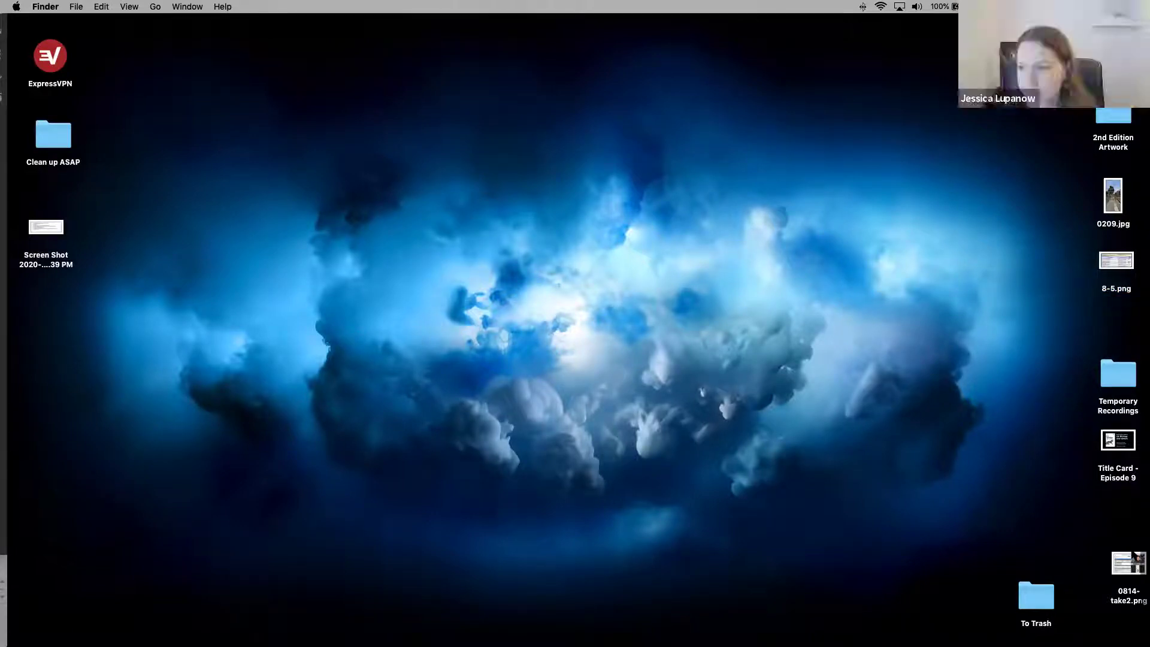
drag(1131, 566, 982, 36)
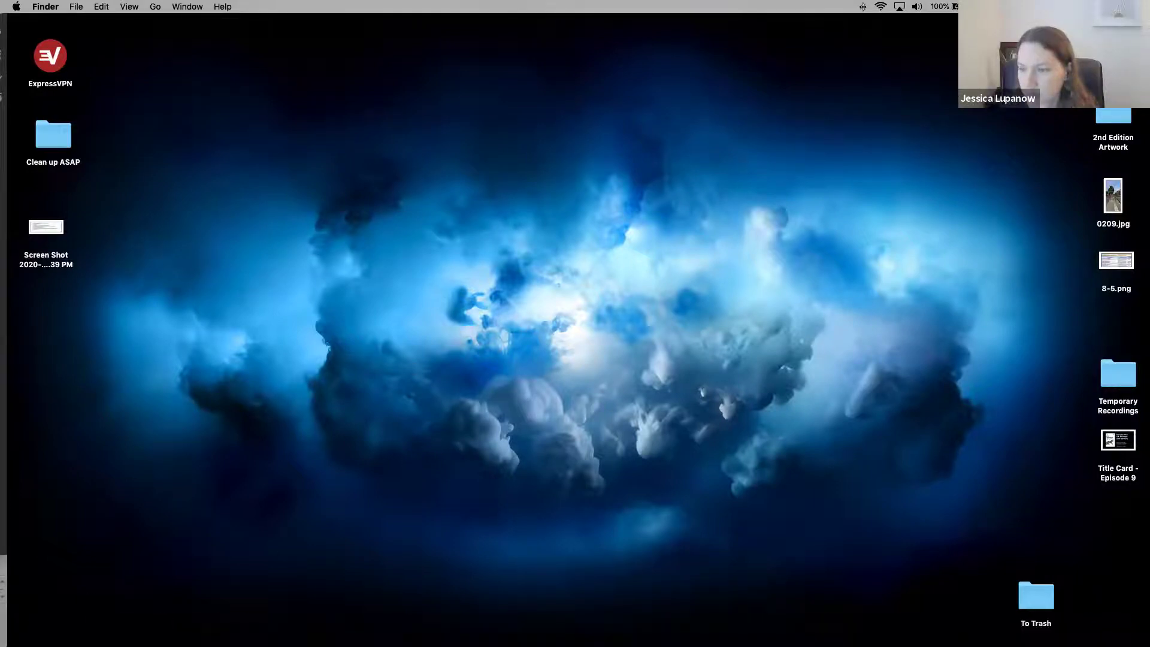
Step: Switch to the artwork spreadsheet in Safari and capture a screenshot of the car-wash experiment table in rows 12 to 16
click(74, 628)
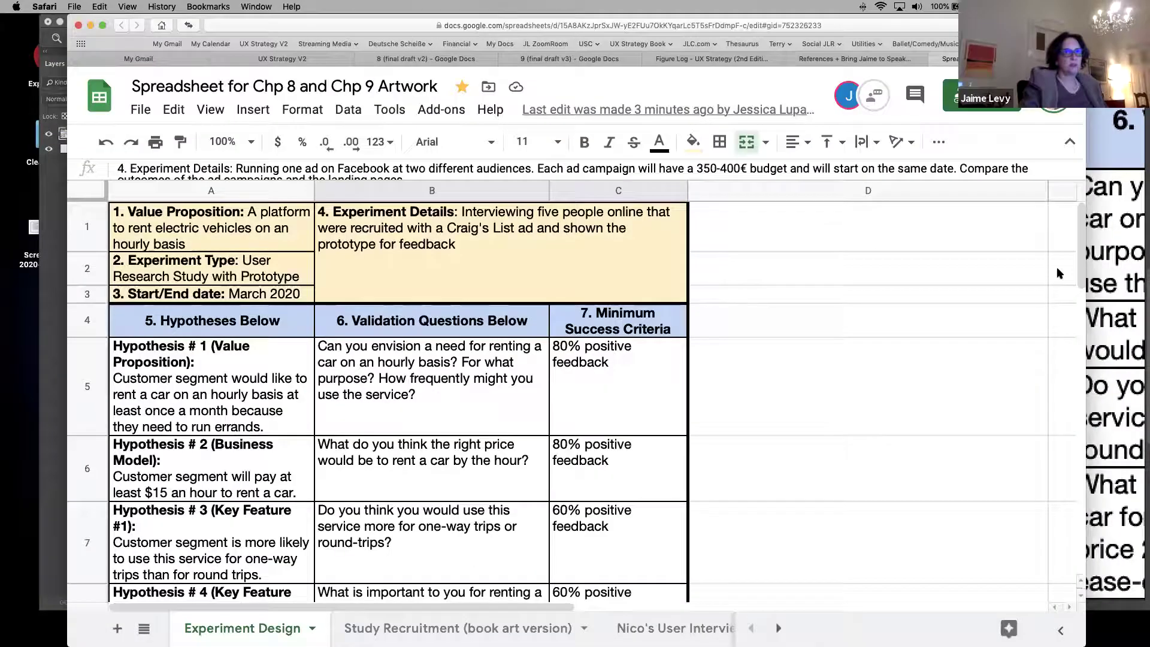
click(1018, 371)
drag(1081, 257, 1107, 317)
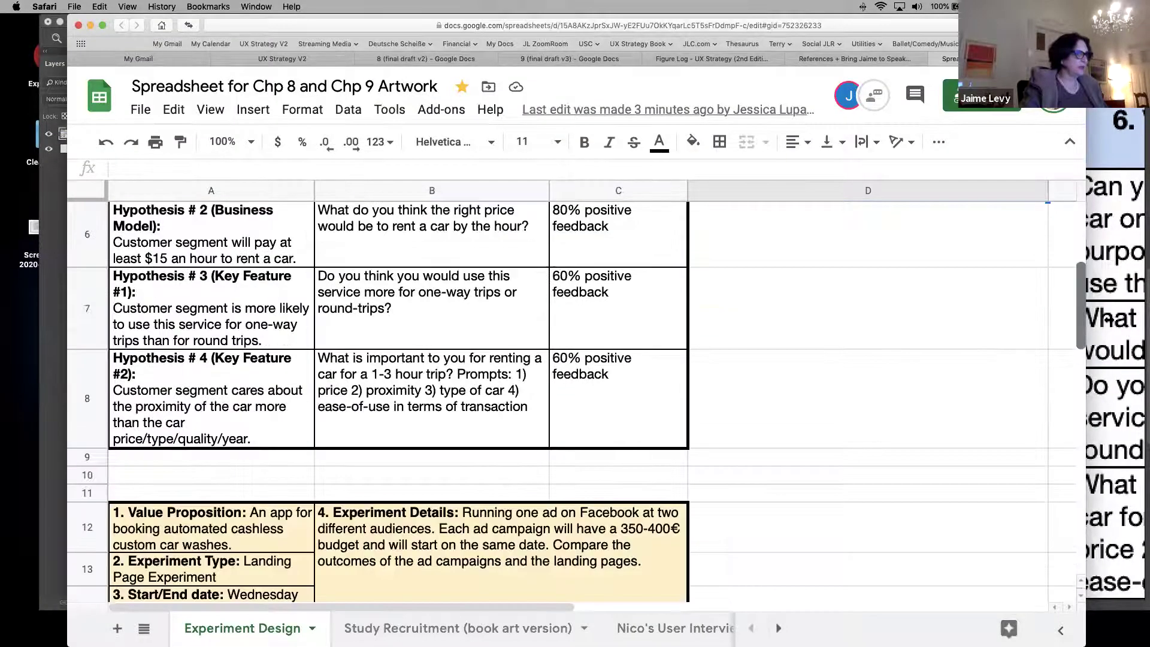
scroll(726, 500, down, 5)
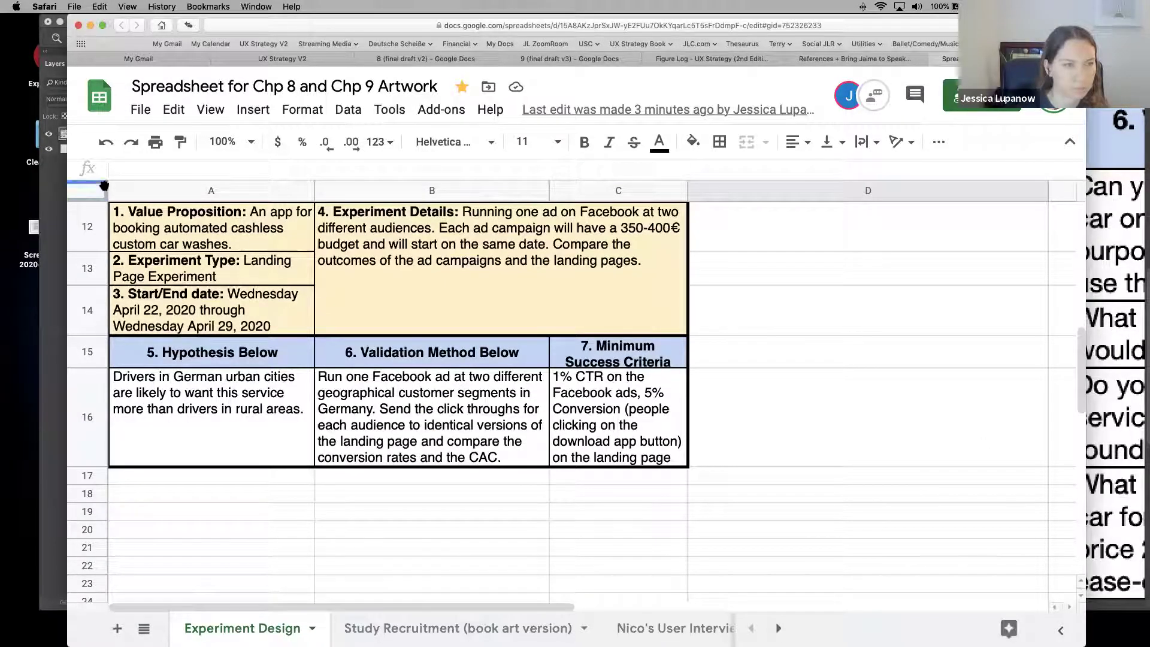
scroll(1081, 359, up, 3)
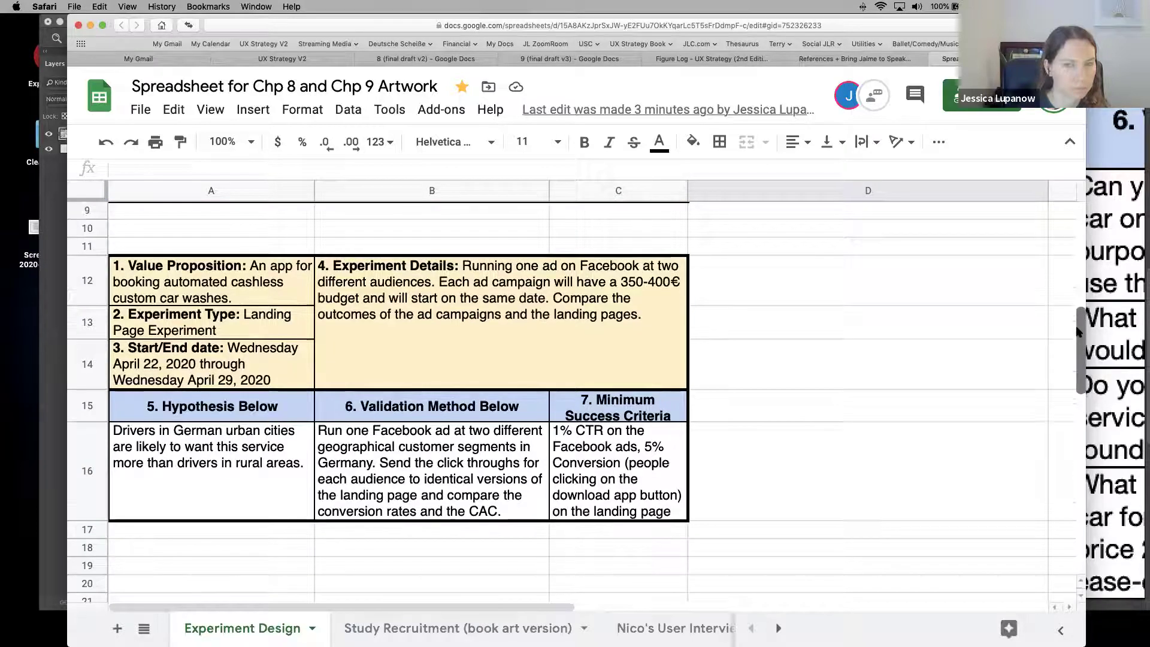
key(super+shift+4)
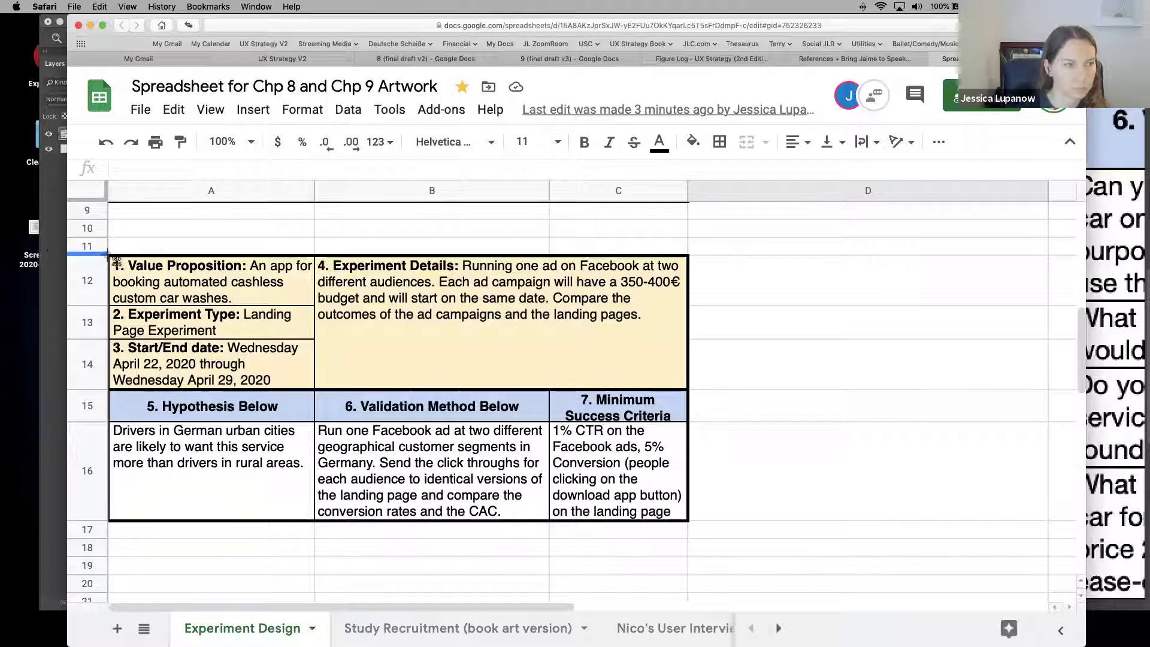
drag(110, 258, 689, 524)
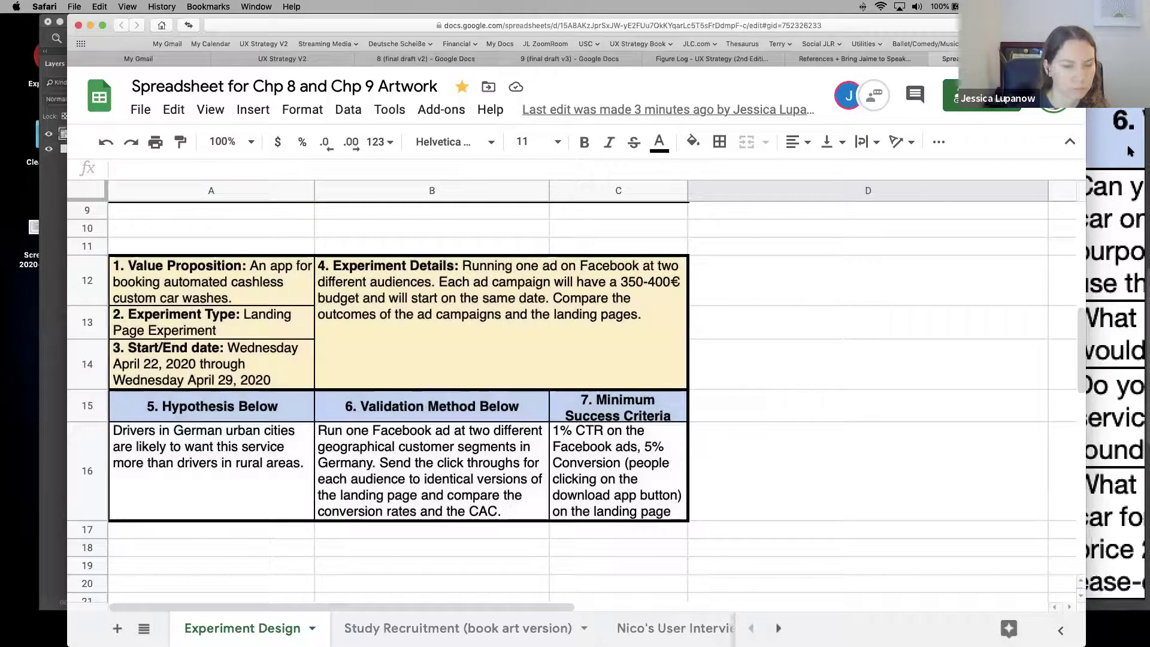
Step: Switch to Photoshop, create a new document at the captured size, and paste the car-wash experiment table into it
key(super+Tab)
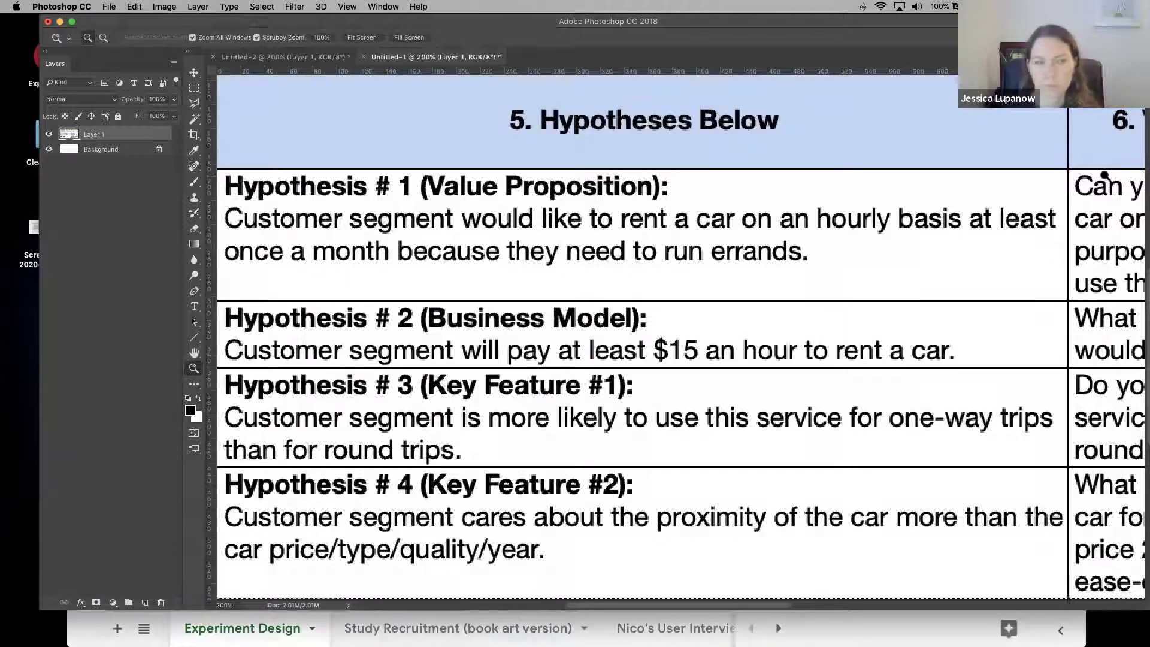
key(super+n)
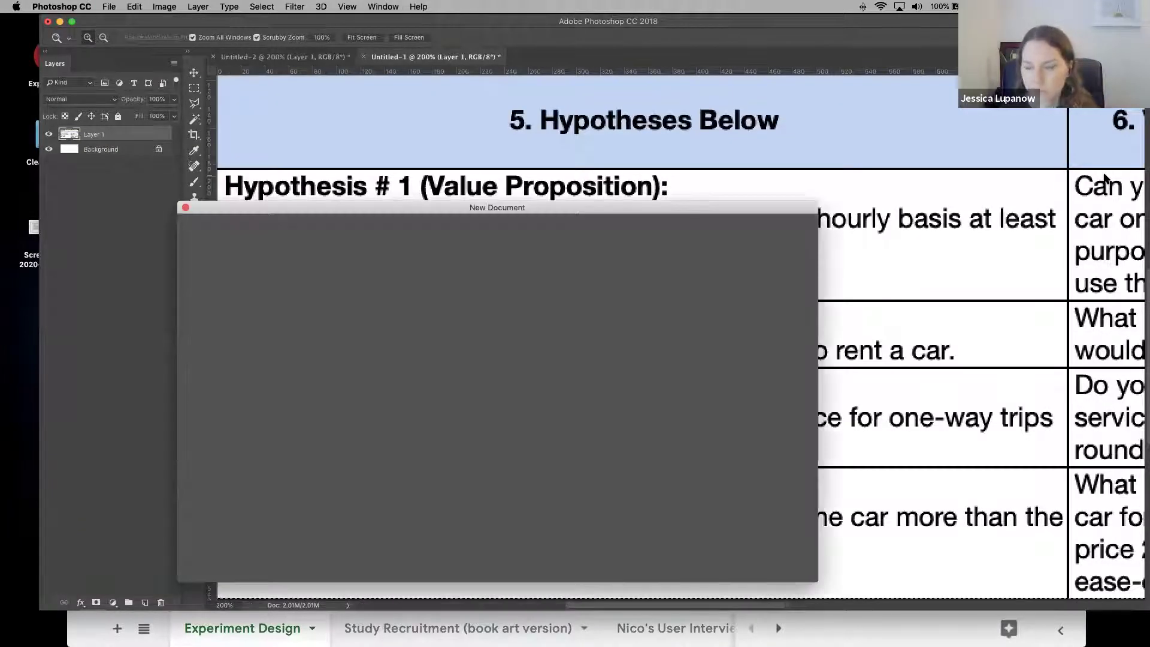
key(Return)
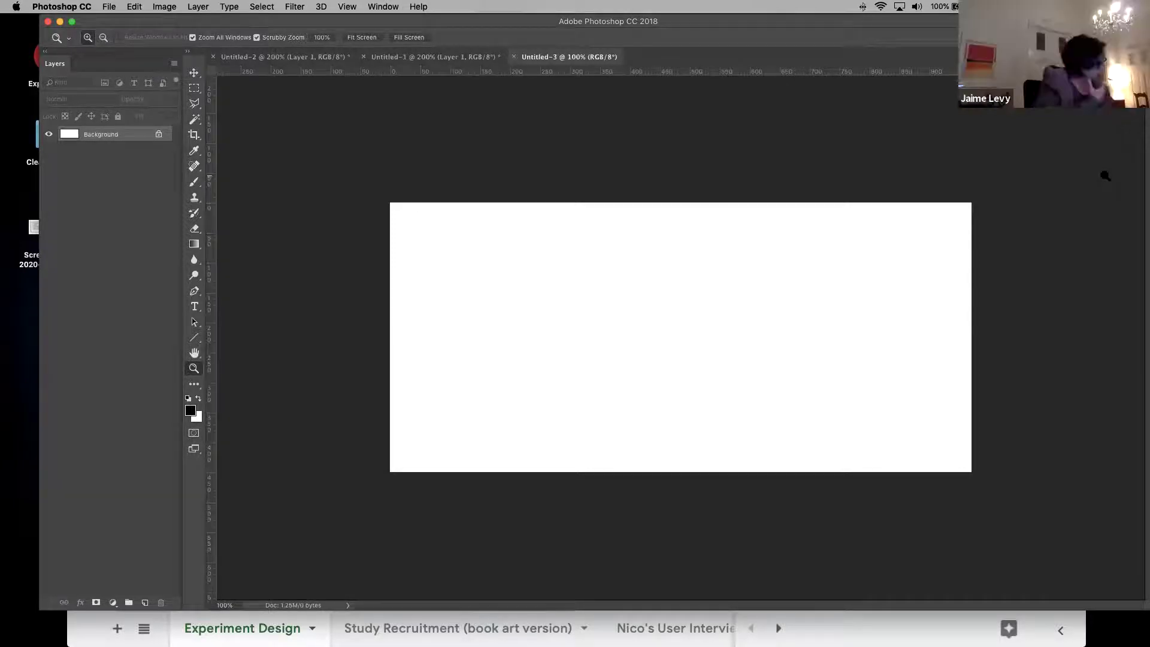
key(super+v)
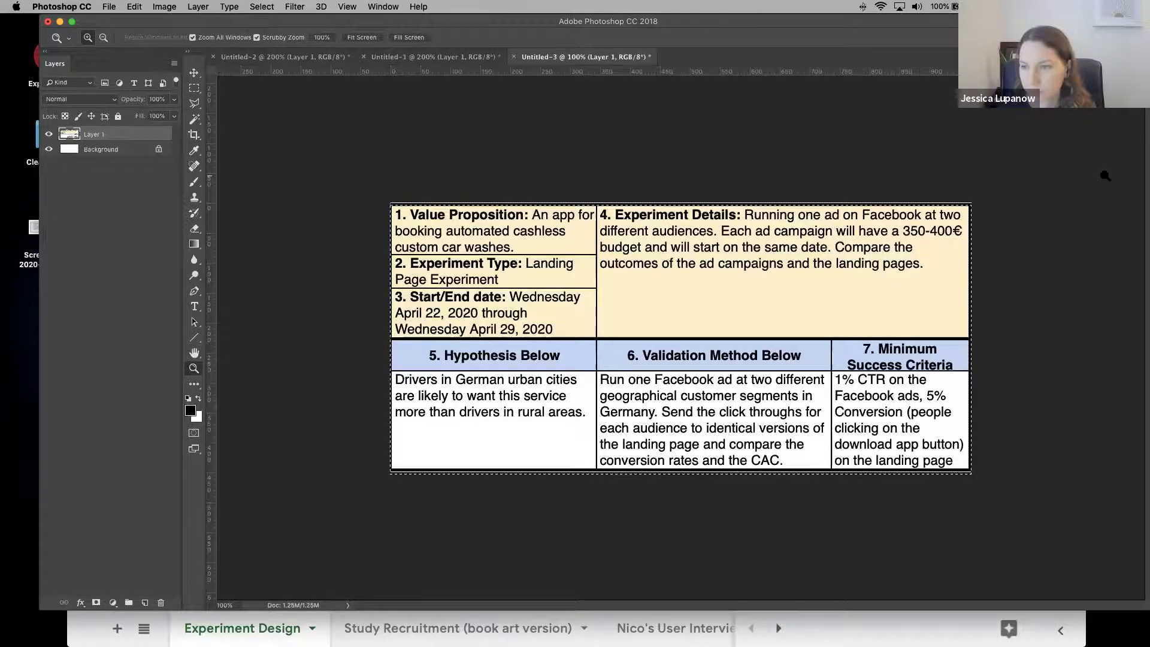
Step: Crop the canvas in several small passes until only the car-wash experiment table up to its outer border is left
click(164, 6)
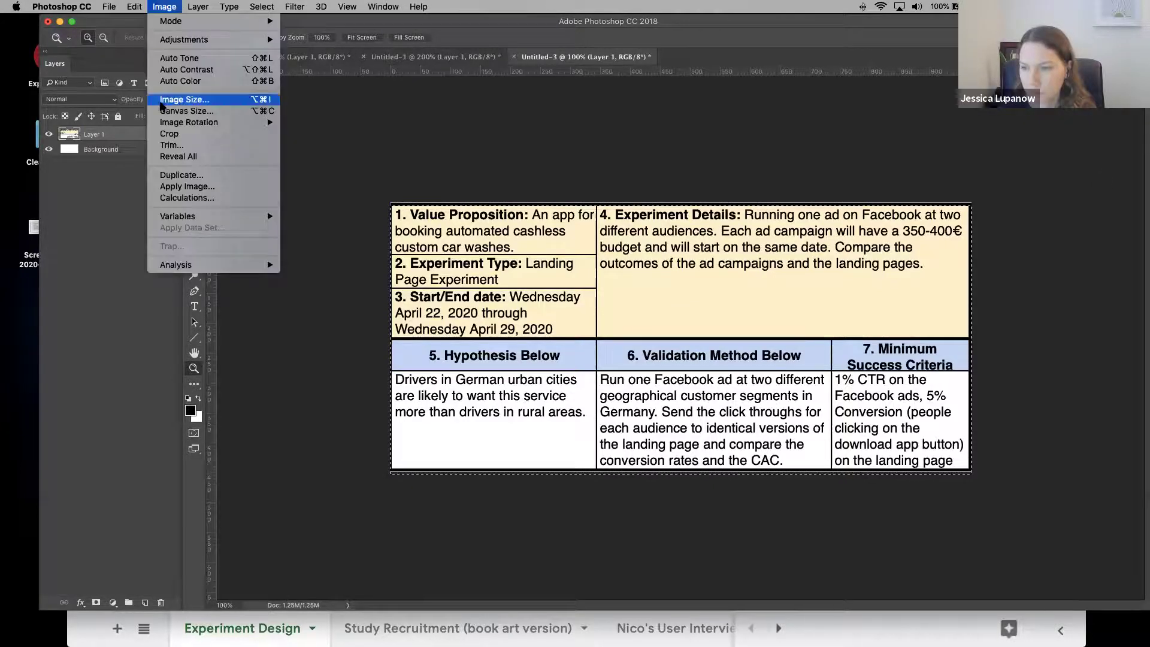
click(171, 135)
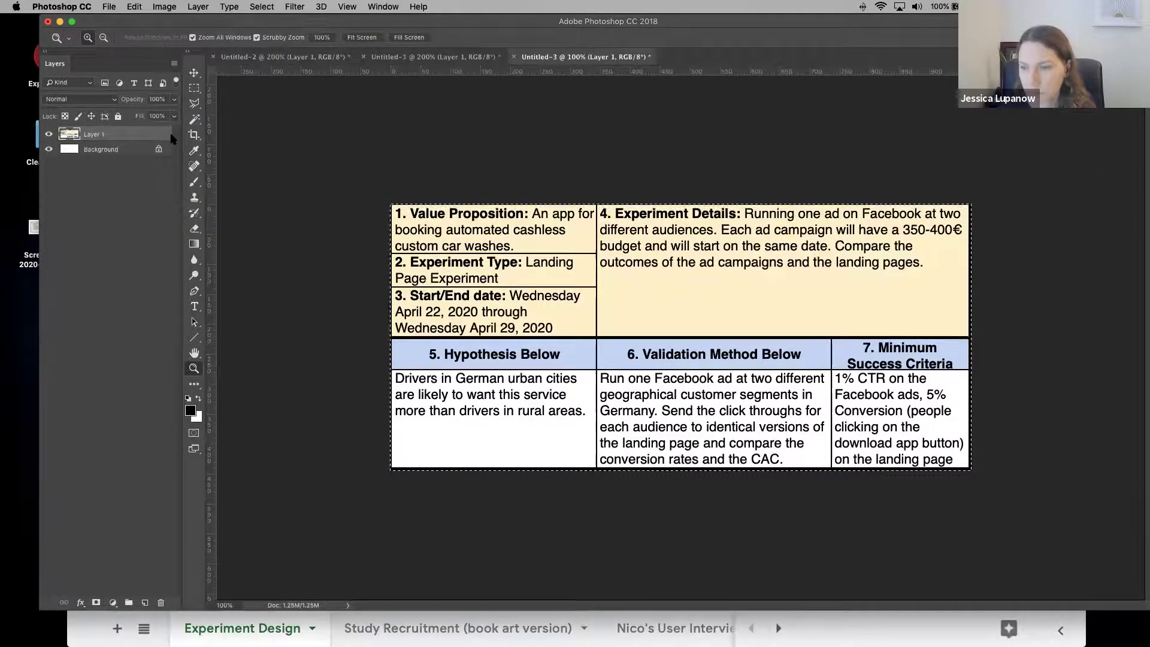
click(164, 6)
click(165, 135)
key(super+d)
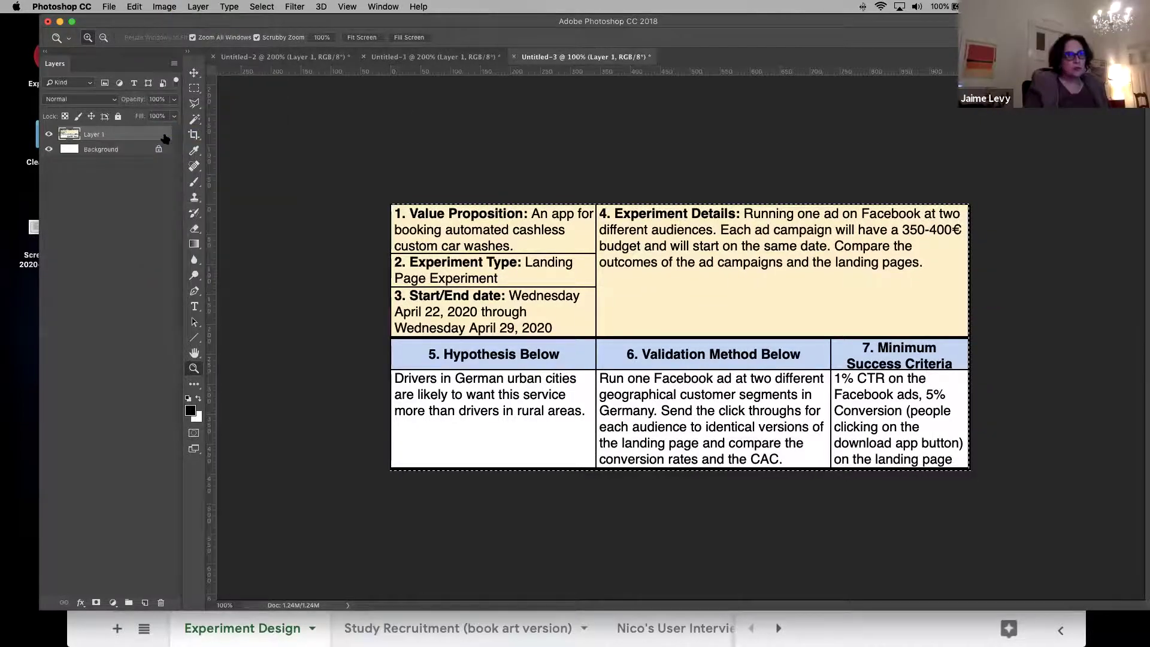
click(164, 7)
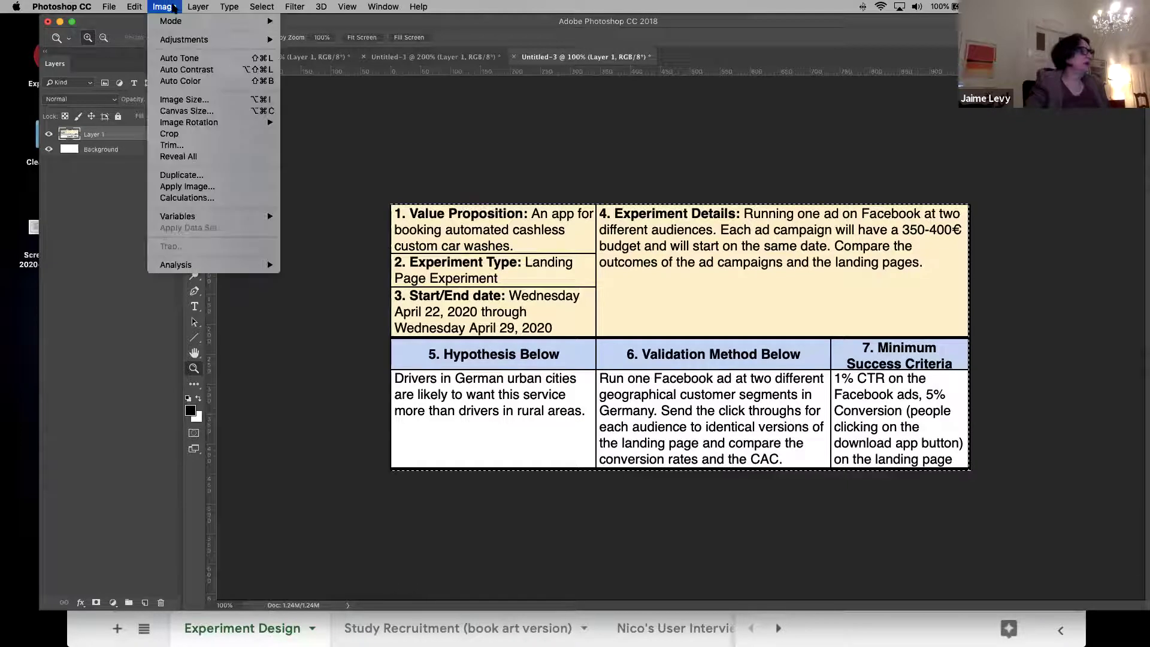
click(178, 130)
key(super+a)
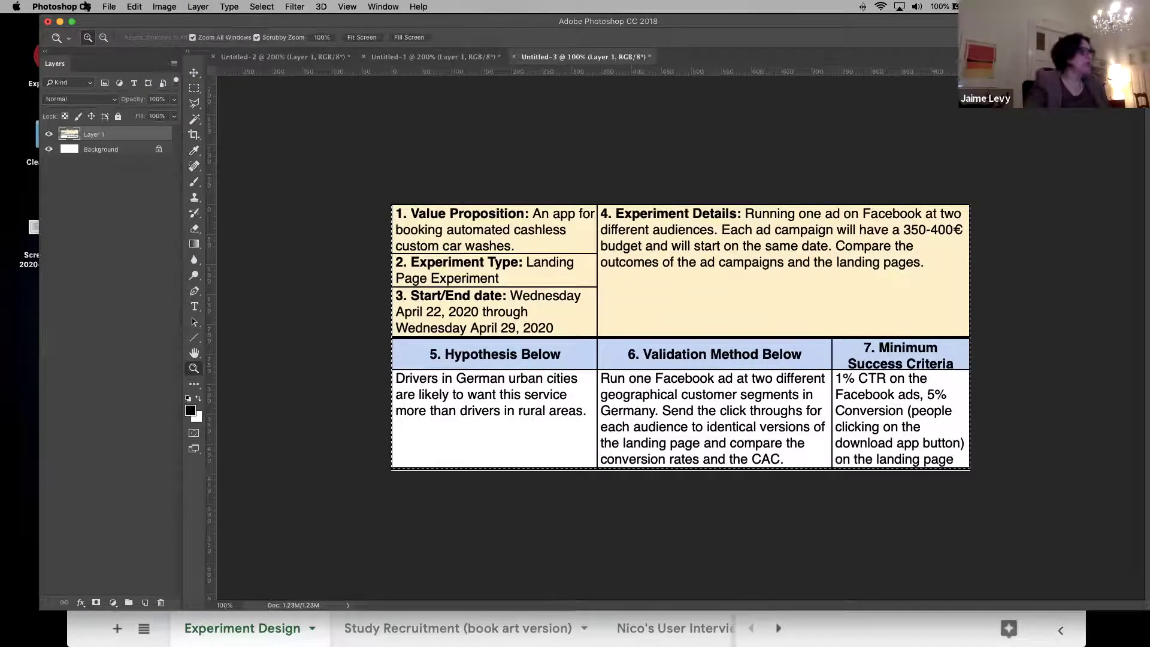
click(136, 6)
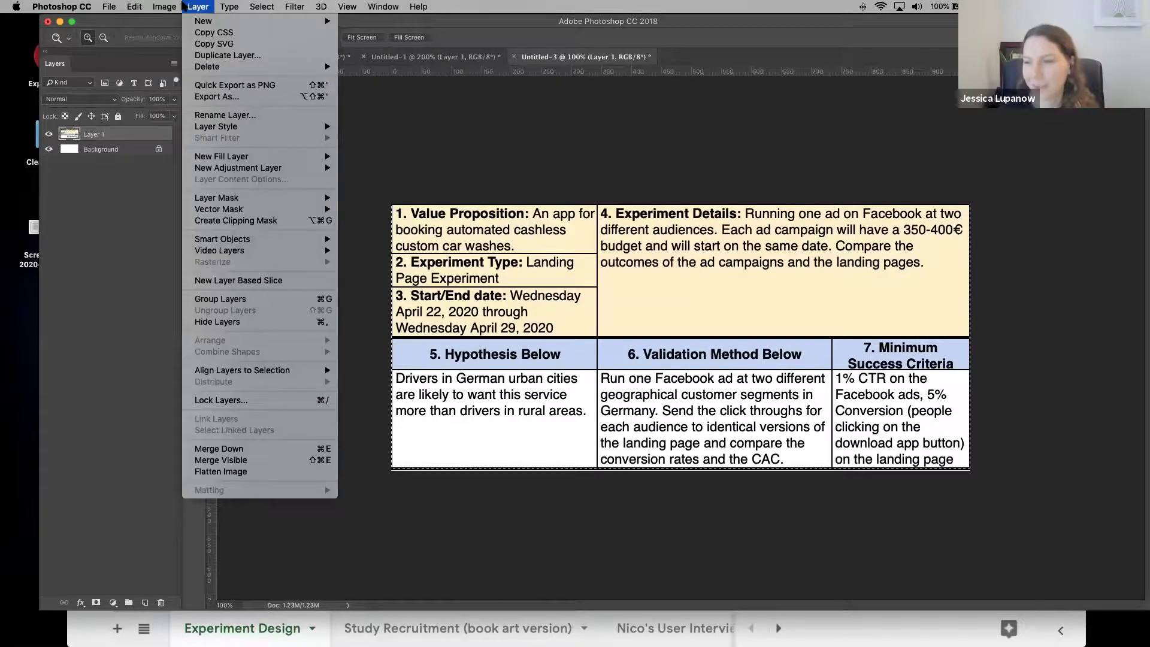
mouse_move(165, 7)
click(180, 133)
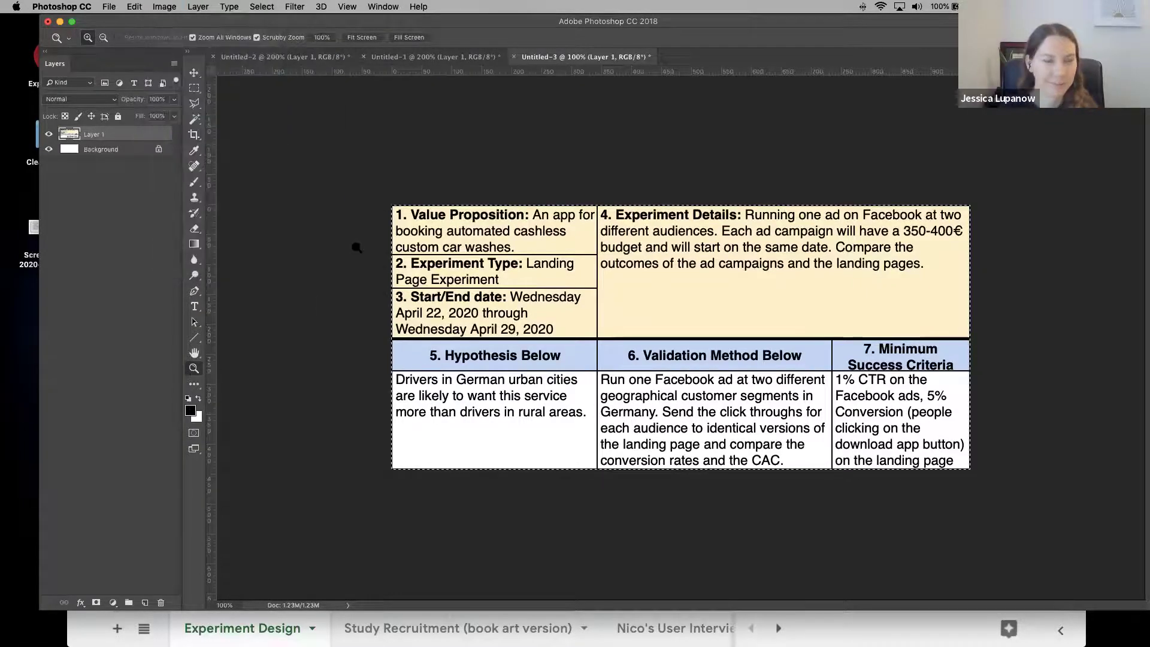
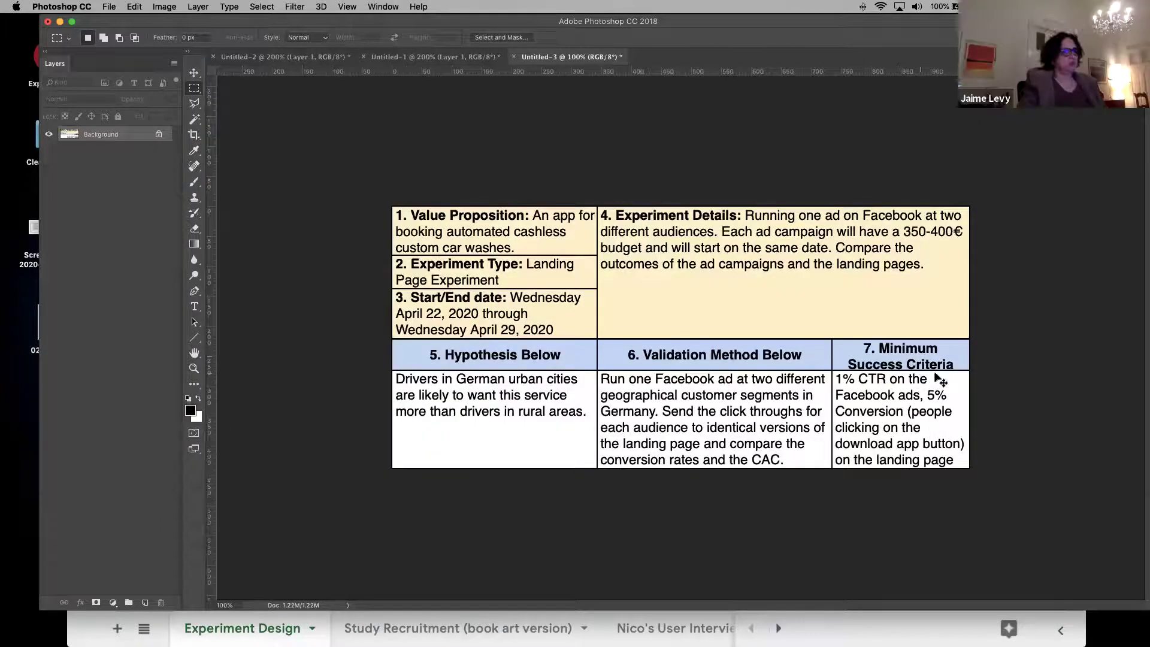
Step: Place 0908.png beneath 8-5.png on the desktop, open it to check the table image, and close the preview
key(F11)
drag(1114, 512, 1113, 304)
double_click(1111, 304)
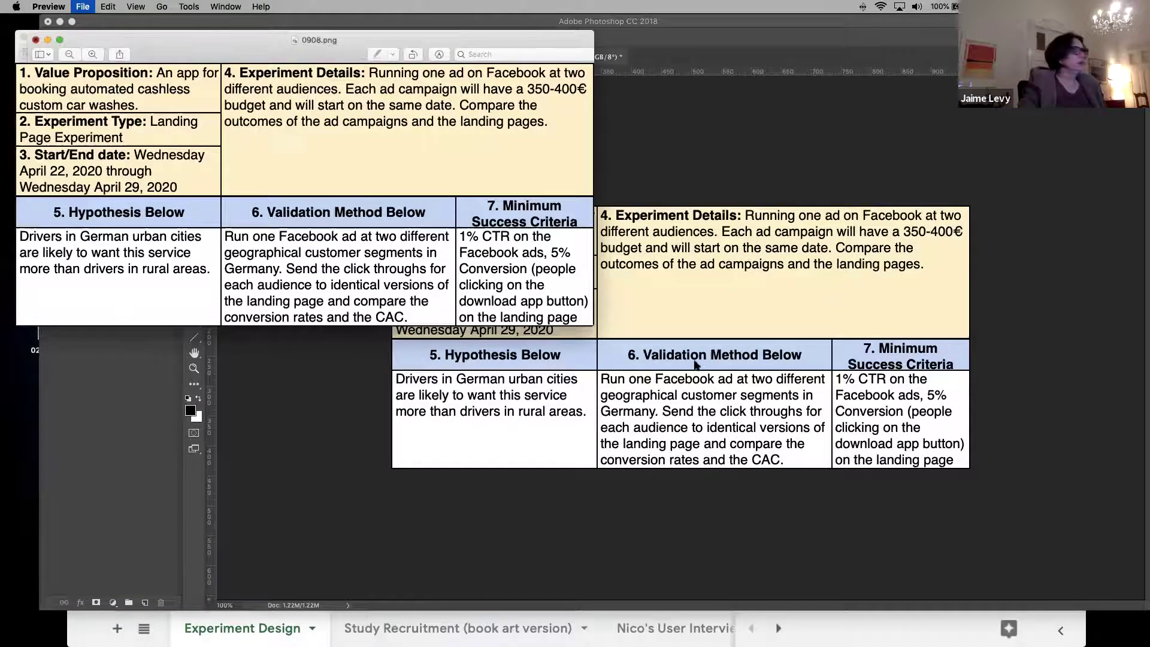
key(super+w)
click(611, 156)
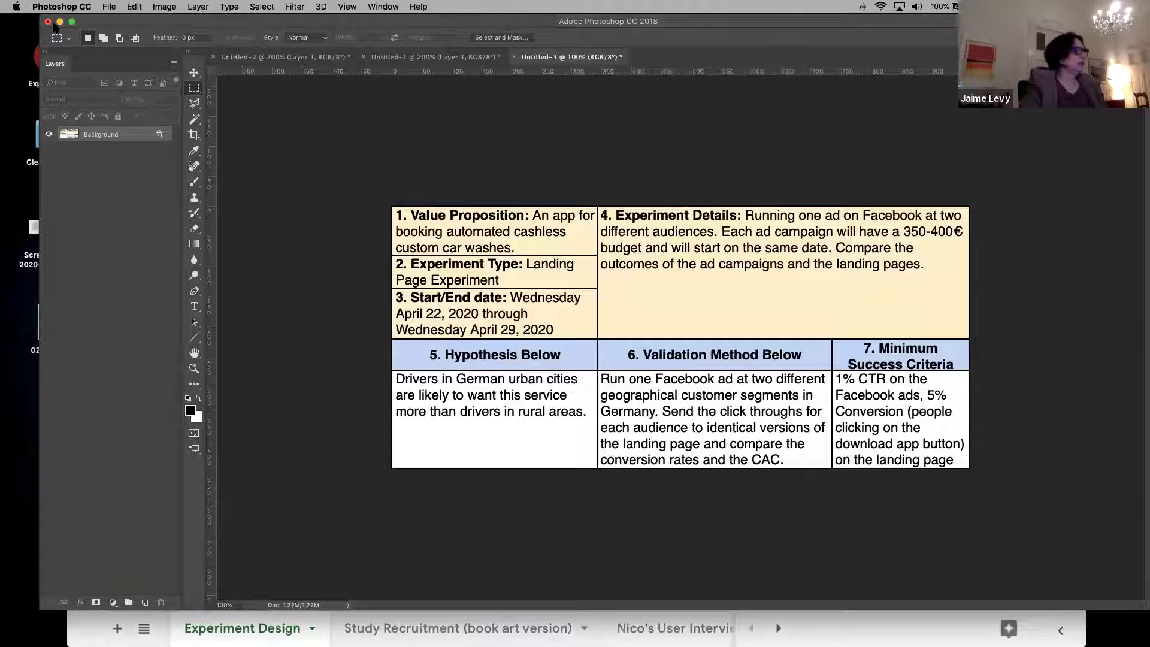
Step: Minimize Photoshop, switch to the Chapter 9 (final draft v3) document in Safari, and find the Figure 9-8 table
key(super+m)
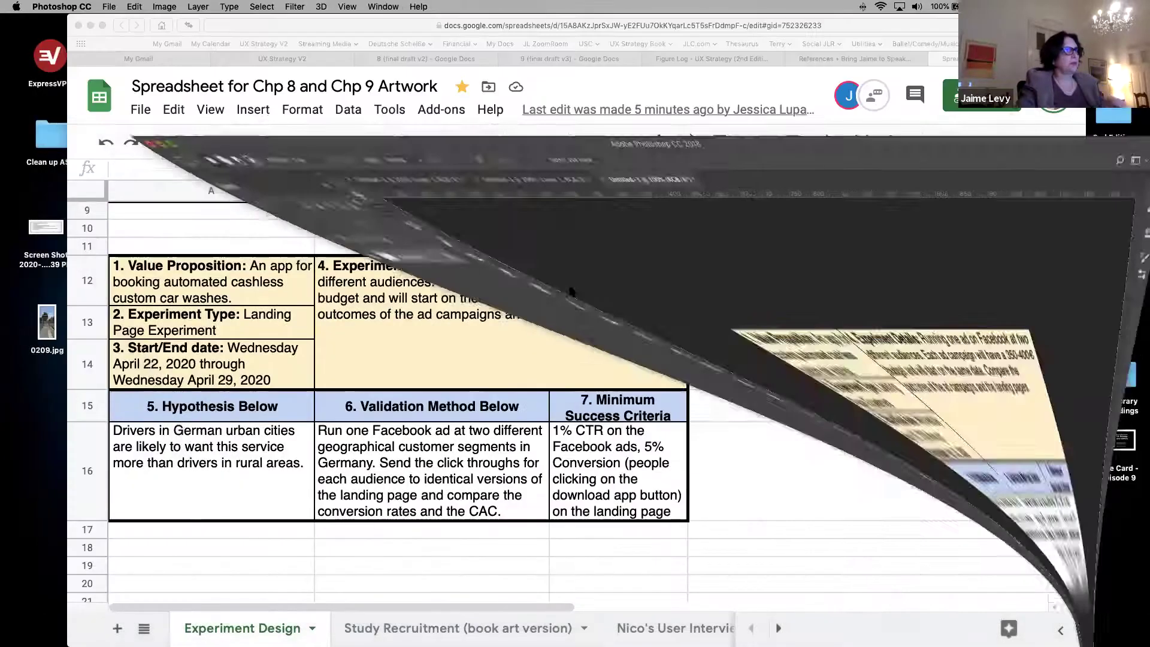
click(302, 60)
click(418, 61)
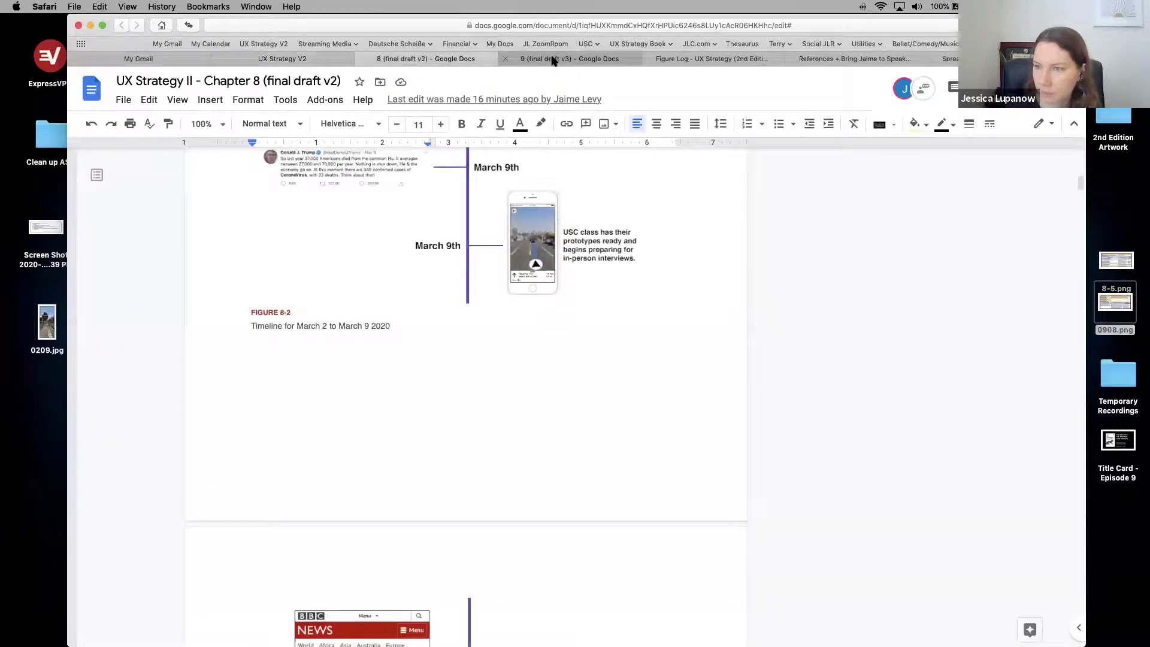
click(569, 59)
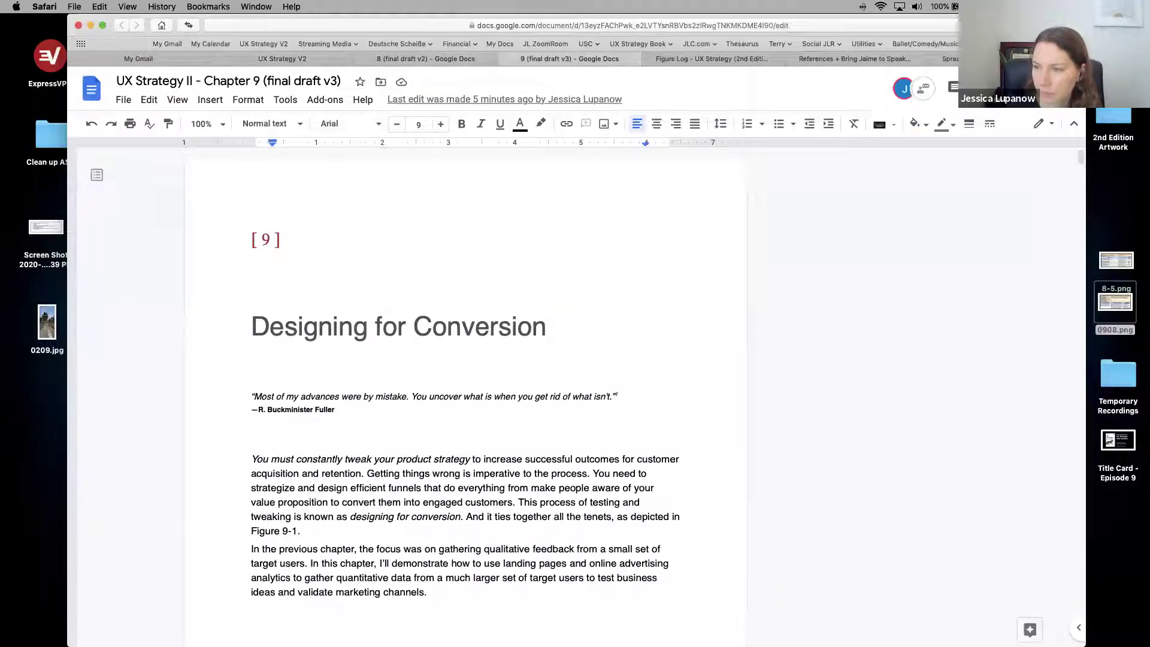
drag(1081, 158, 1079, 484)
scroll(1079, 483, down, 20)
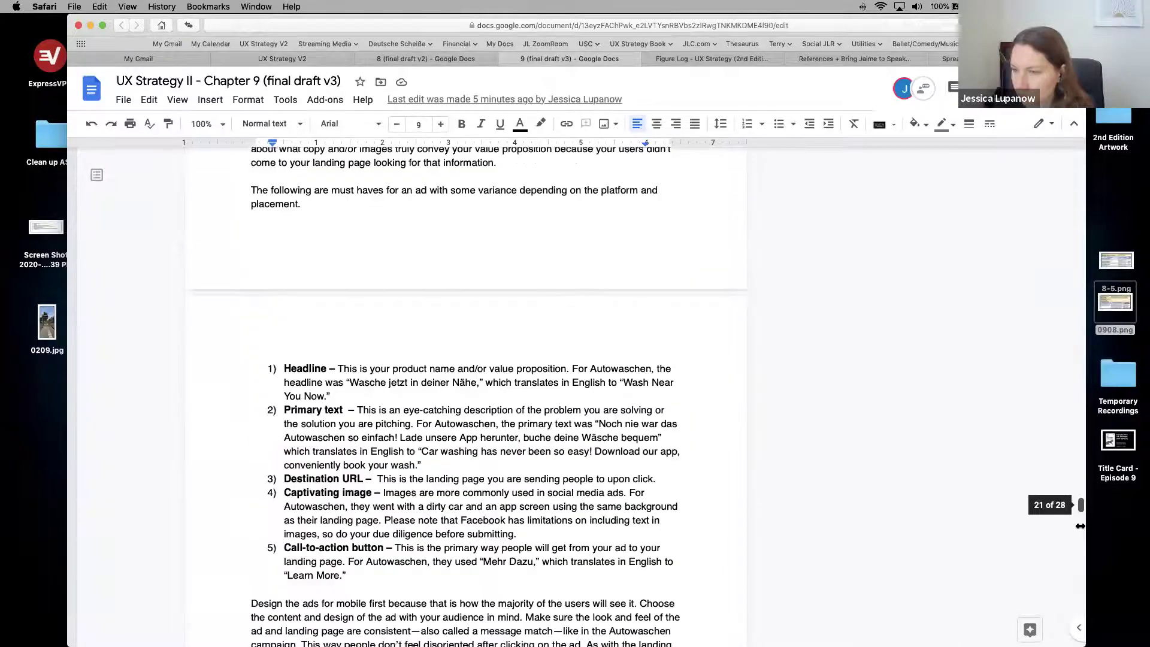
scroll(1059, 428, up, 20)
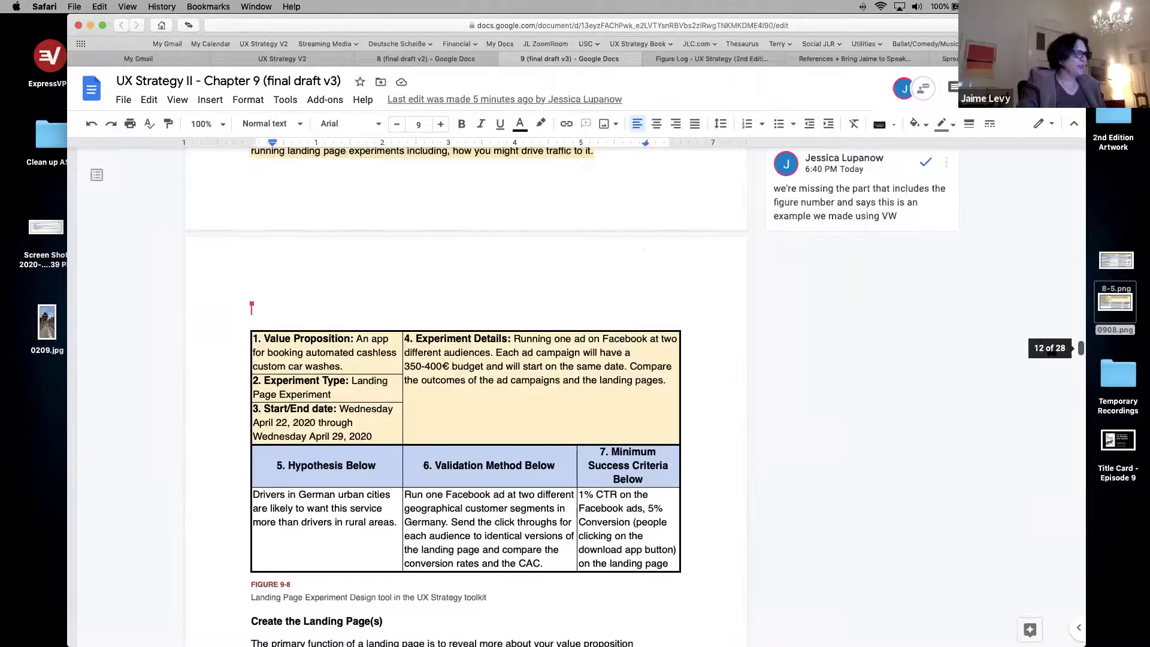
scroll(694, 377, up, 4)
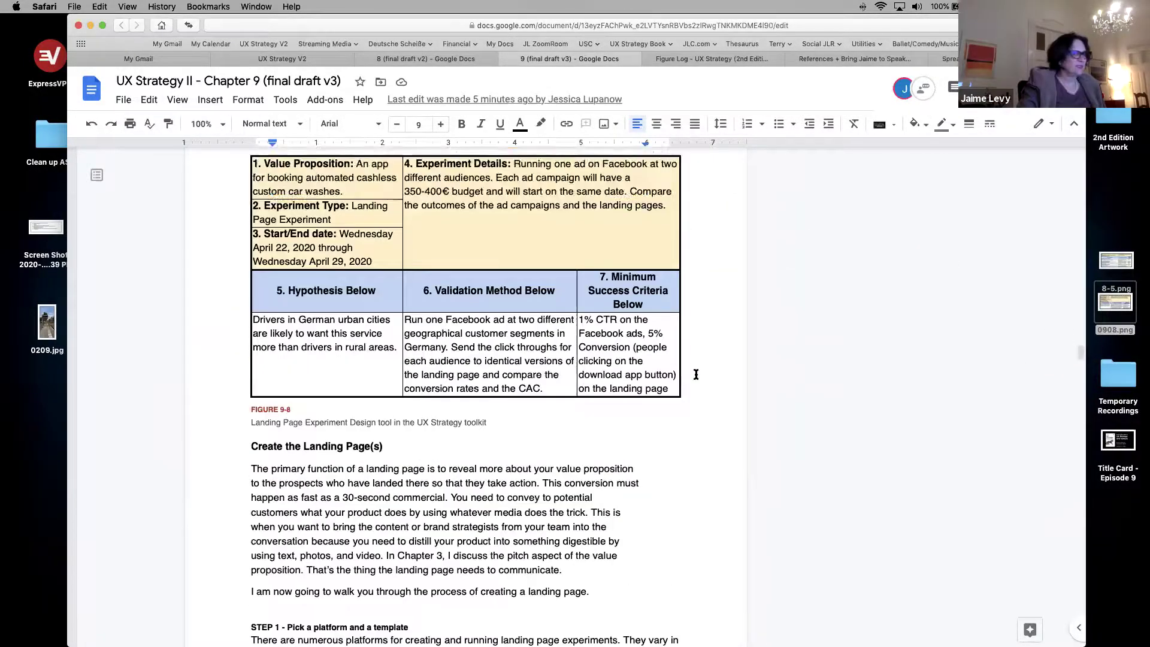
Step: Add blank lines above the Figure 9-8 caption and insert 0908.png from the desktop there
drag(649, 343, 240, 144)
click(250, 457)
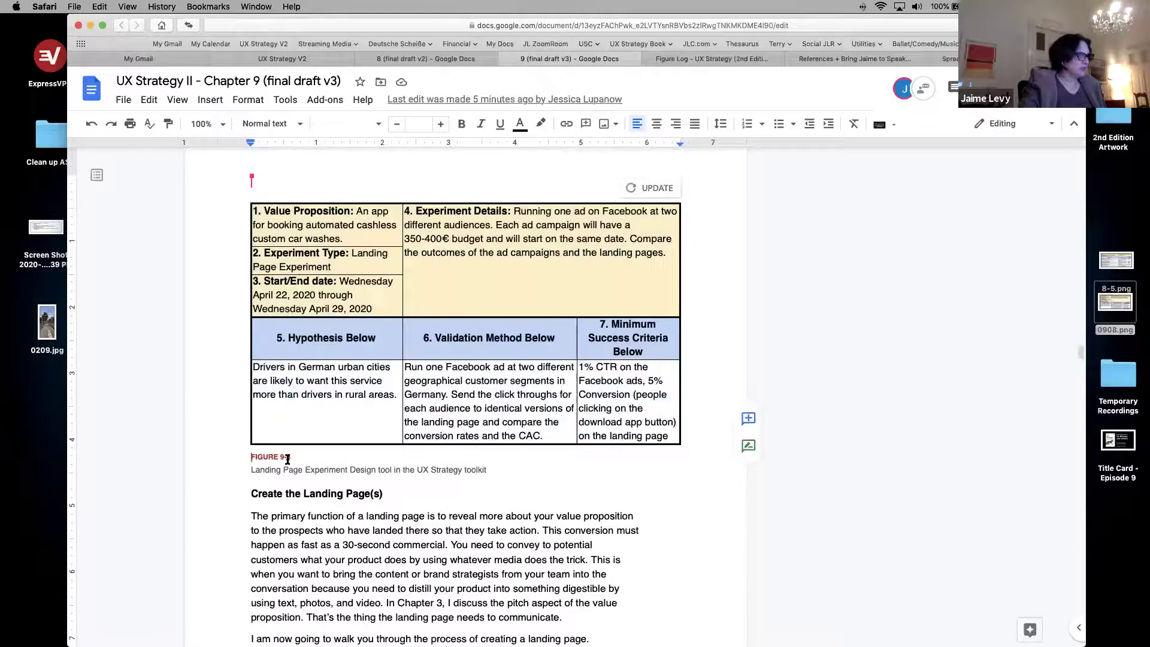
key(Return)
key(Return)
key(Return)
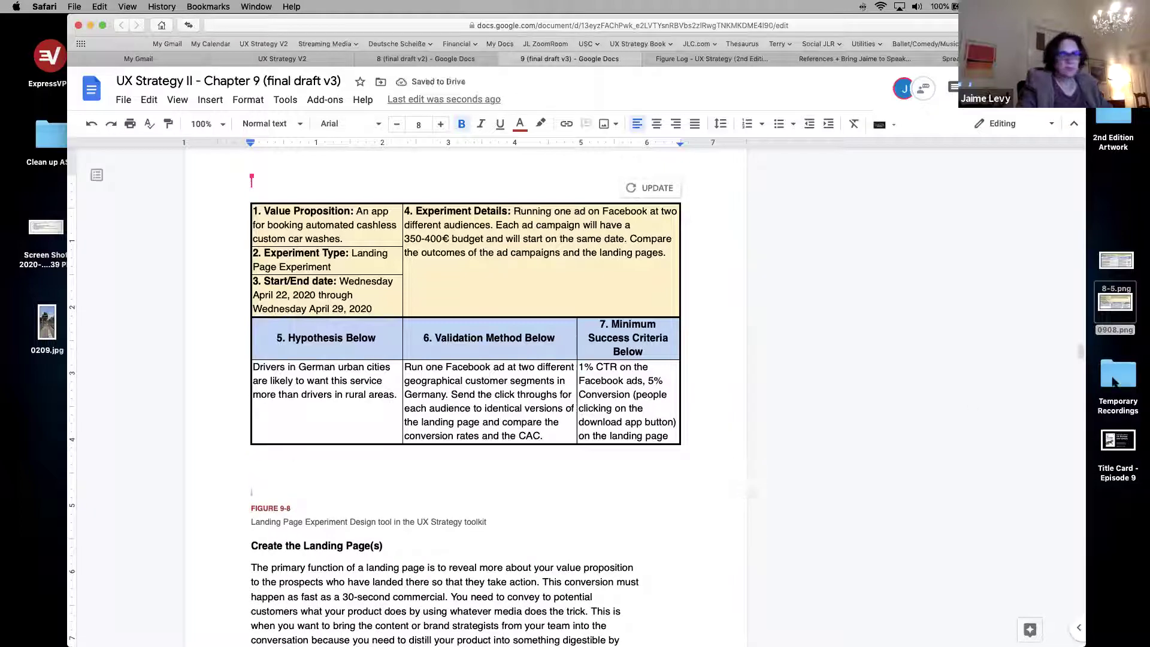
drag(1115, 302, 266, 485)
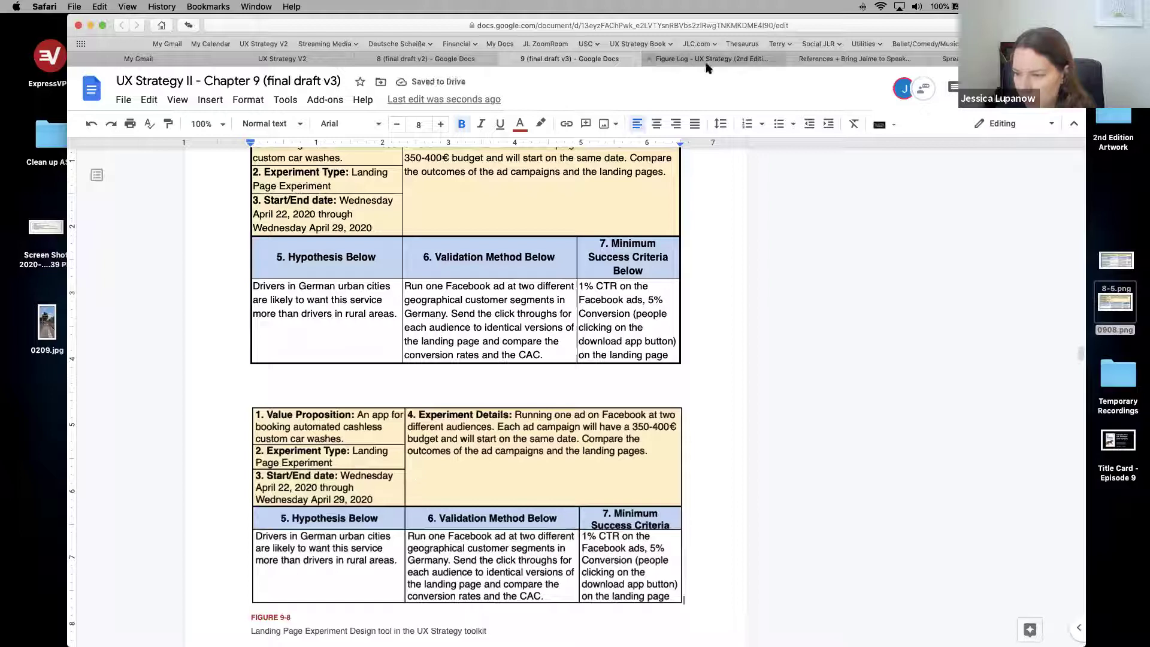
Step: Switch to the Chapter 8 (final draft v2) document and add blank lines above the Figure 8-5 caption
click(425, 59)
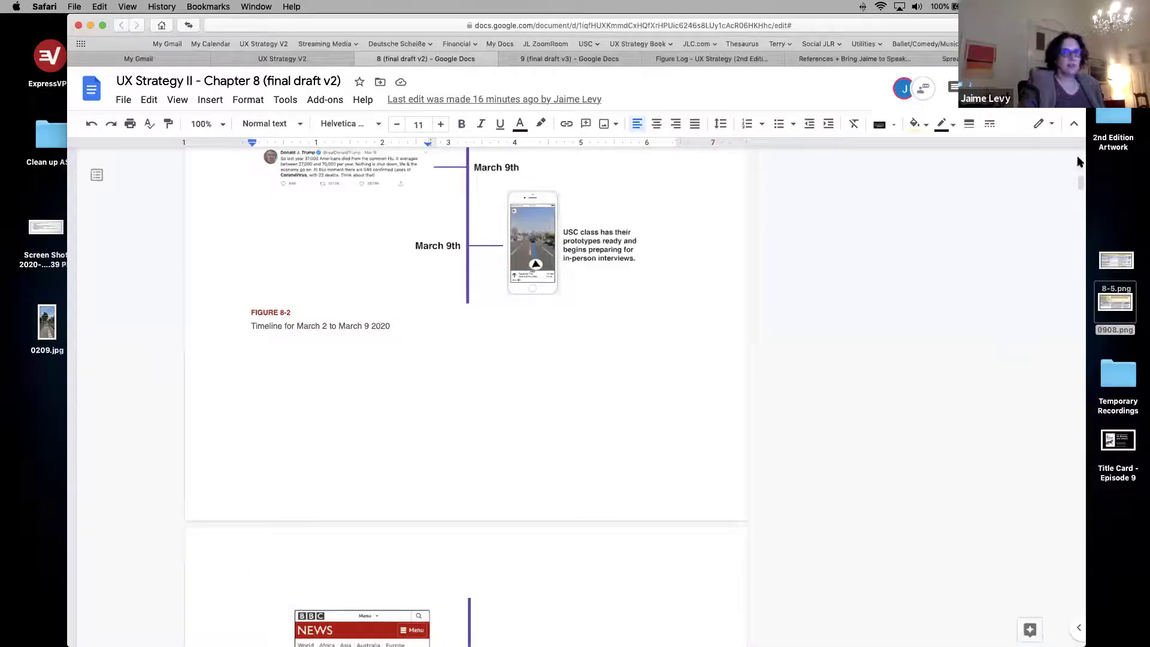
drag(1081, 182, 1081, 289)
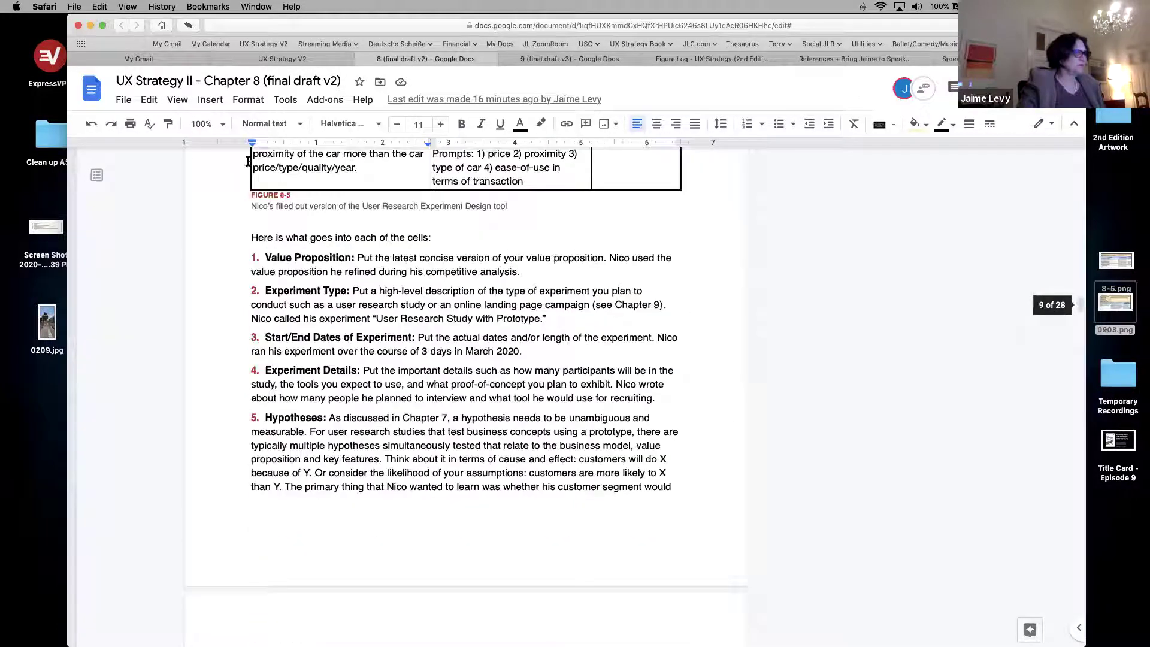
click(249, 195)
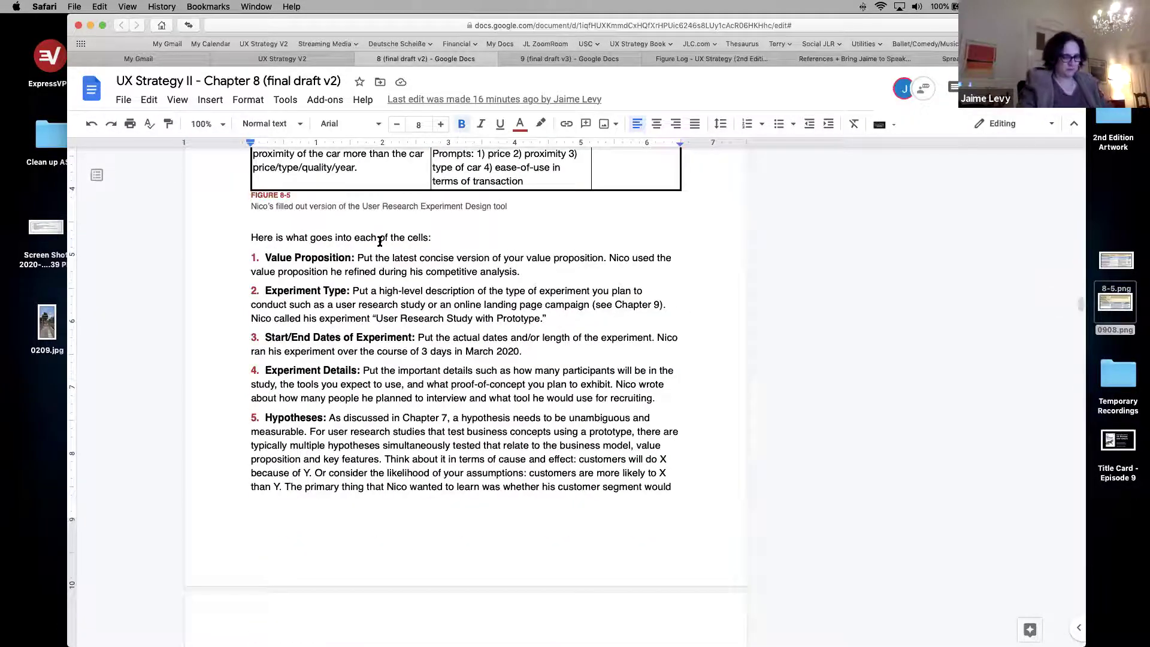
key(Return)
key(Return)
drag(1115, 302, 273, 203)
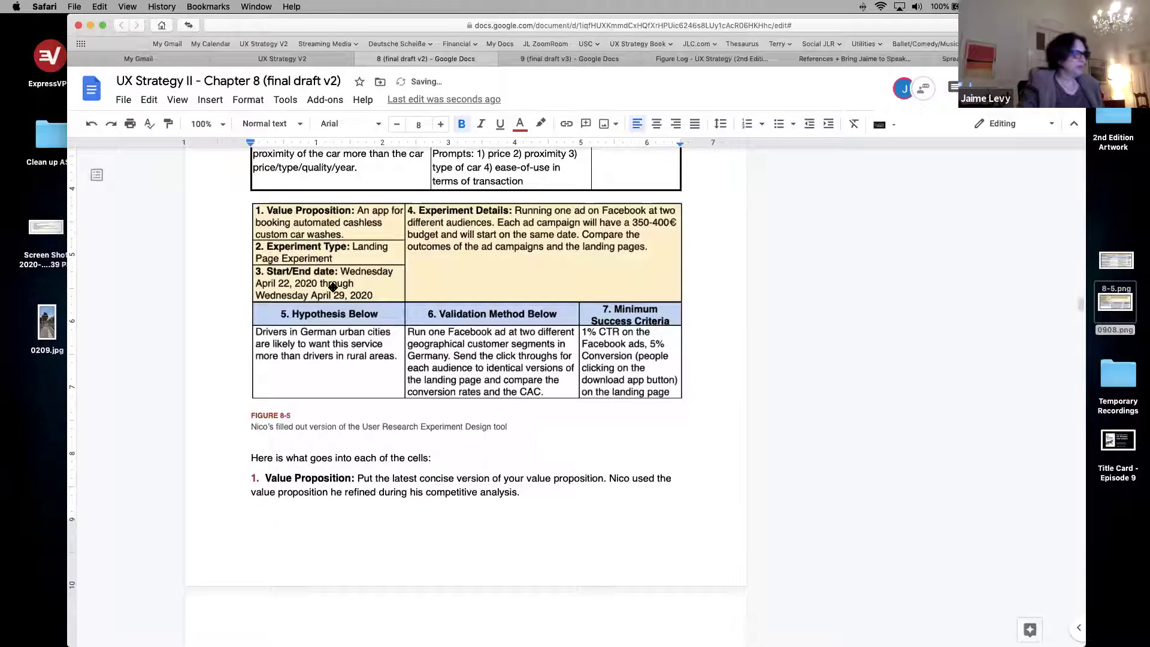
click(435, 286)
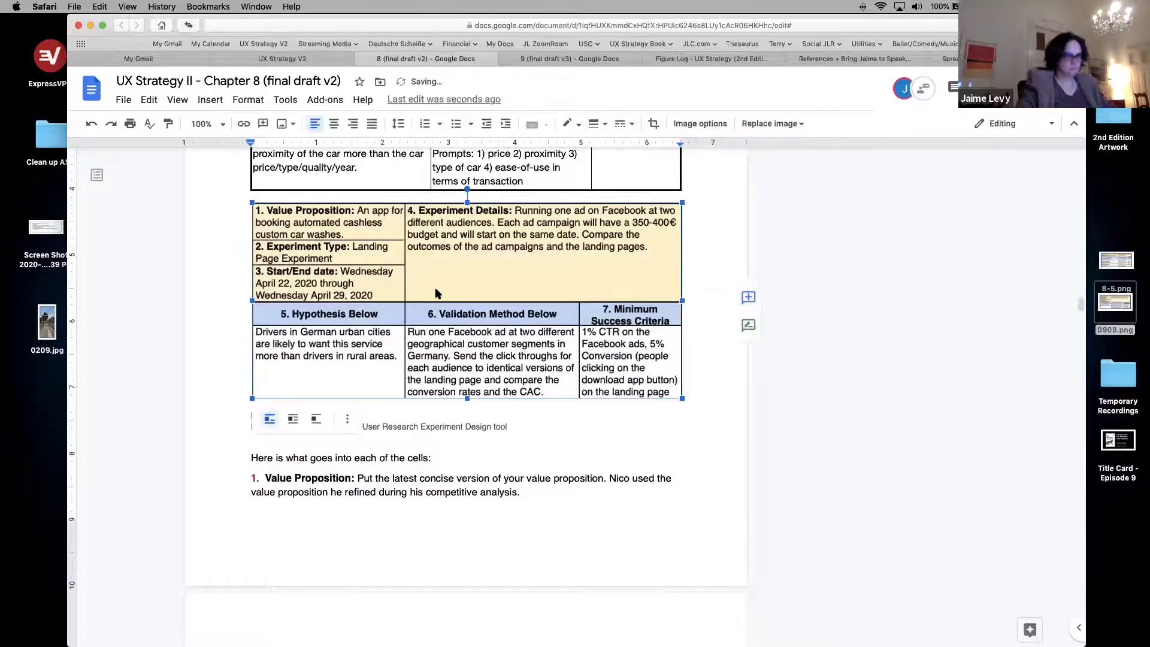
key(Delete)
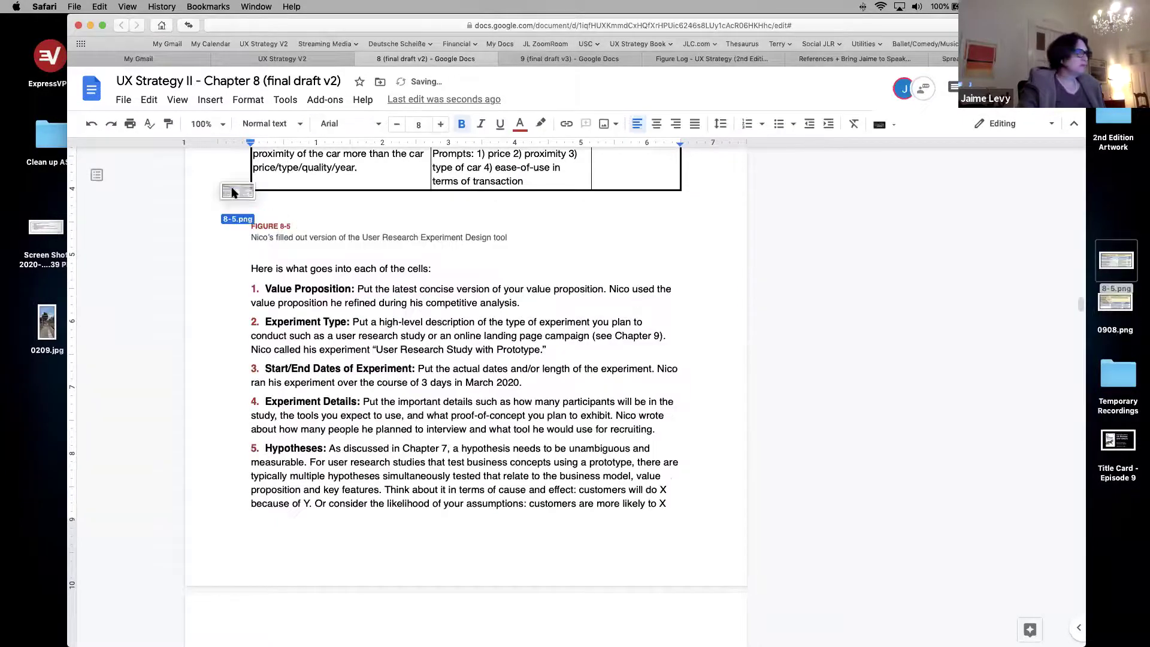
Step: Insert 8-5.png from the desktop above the Figure 8-5 caption in place of the old table, removing the blank line before the caption
key(super+z)
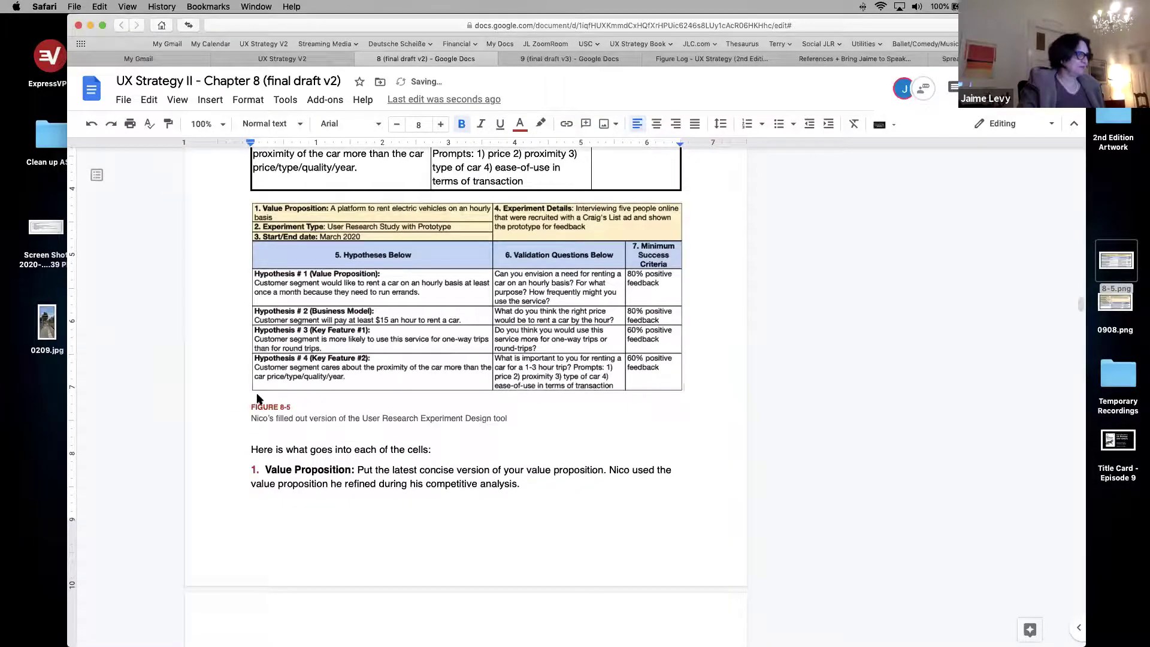
scroll(258, 398, down, 5)
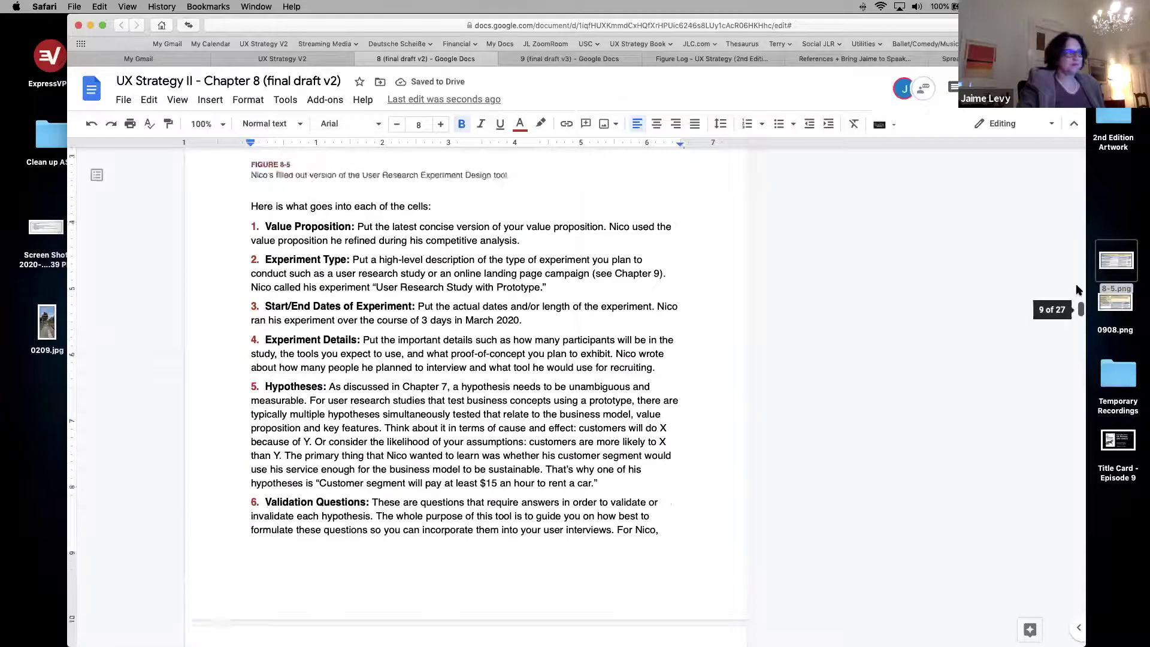
scroll(1075, 282, up, 15)
scroll(419, 420, down, 10)
click(252, 500)
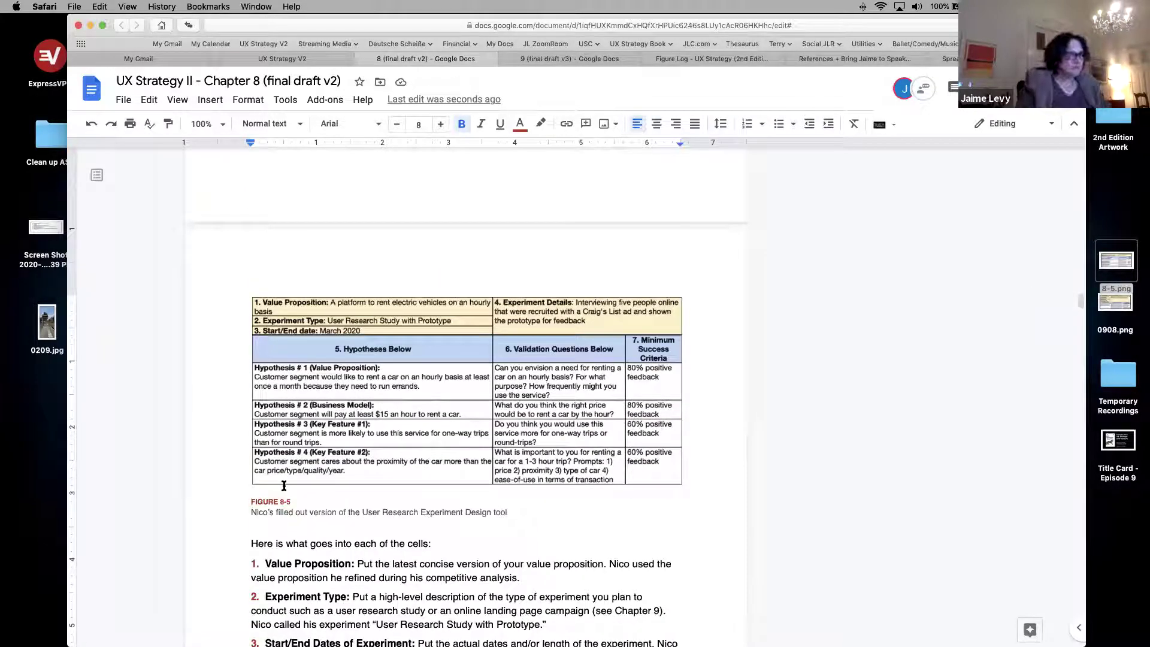
key(BackSpace)
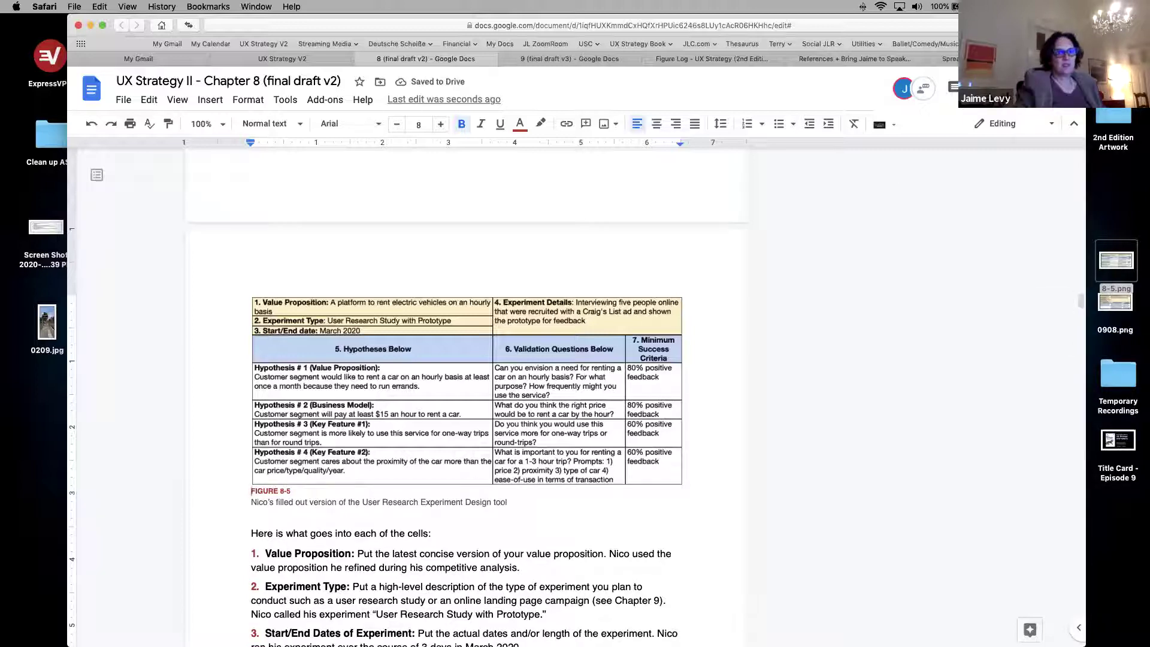
Step: Move 8-5.png and 0908.png together from the desktop into the 2nd Edition Artwork folder
drag(1094, 237, 1145, 335)
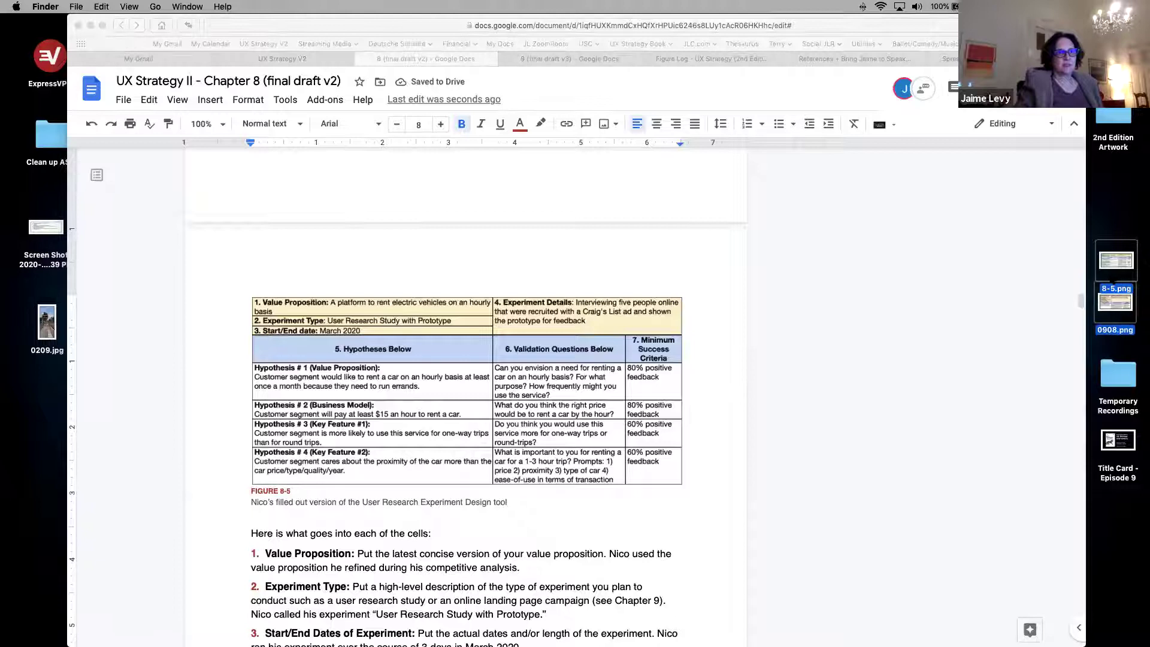
drag(1108, 262, 1112, 126)
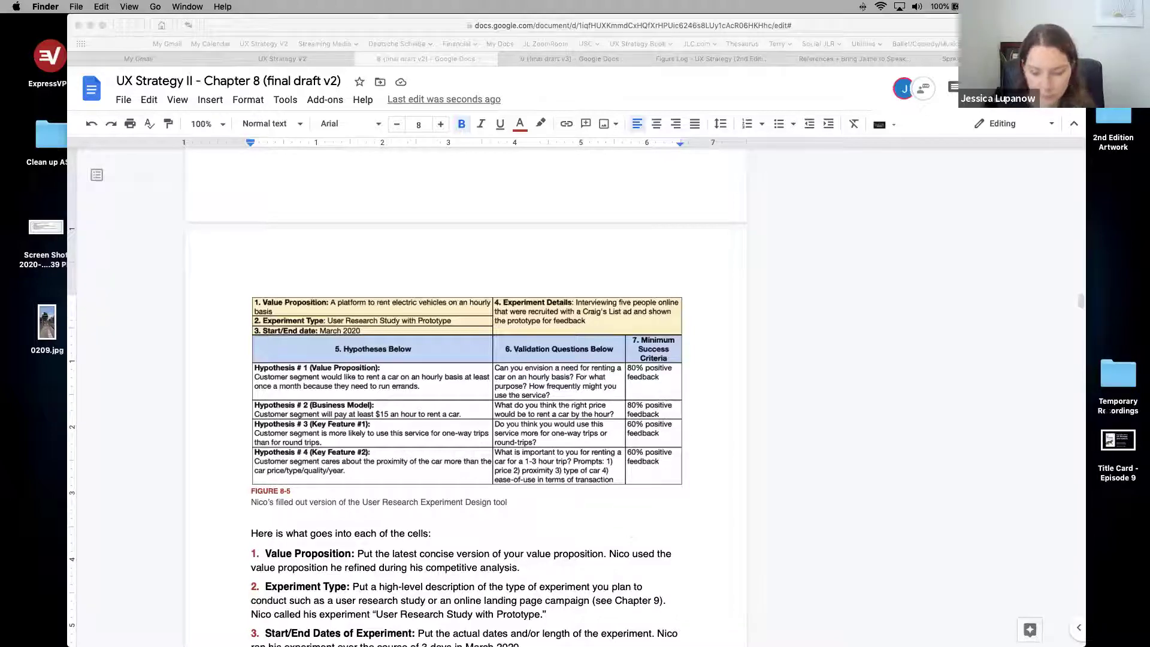
Step: Delete the empty line below the paragraph that introduces Figure 8-5
drag(1081, 301, 1081, 289)
click(262, 450)
key(BackSpace)
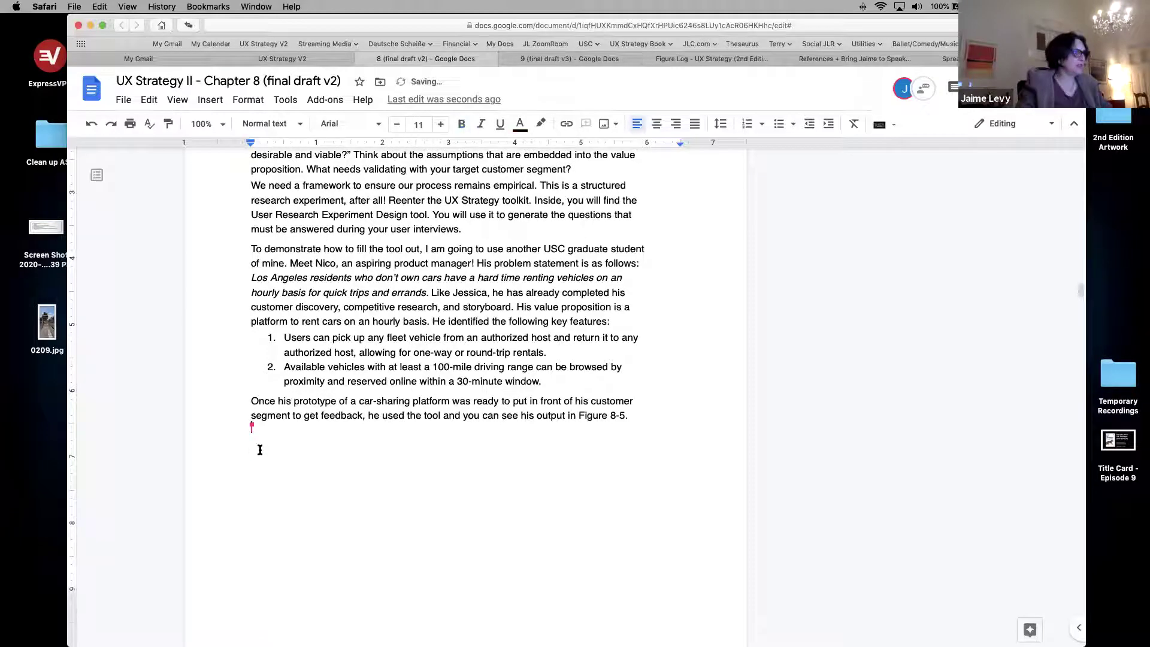
Step: Delete the bullet "Participant calling in from their phone instead of their computer" from the technology challenges list
drag(1081, 290, 1082, 188)
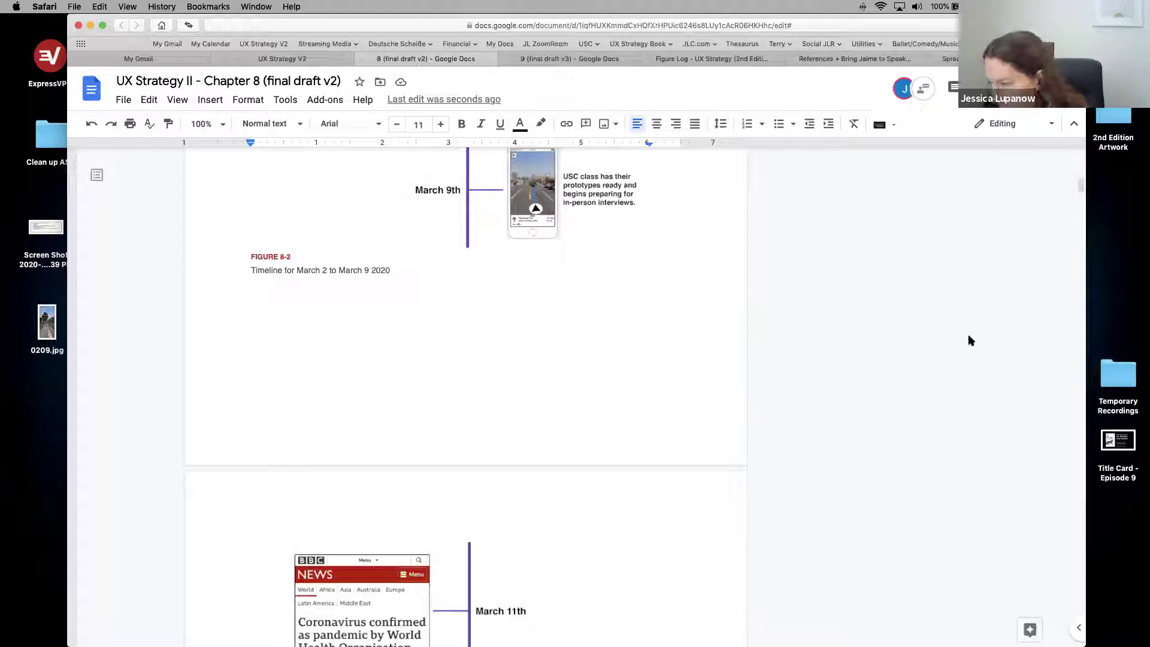
drag(1078, 178, 1081, 418)
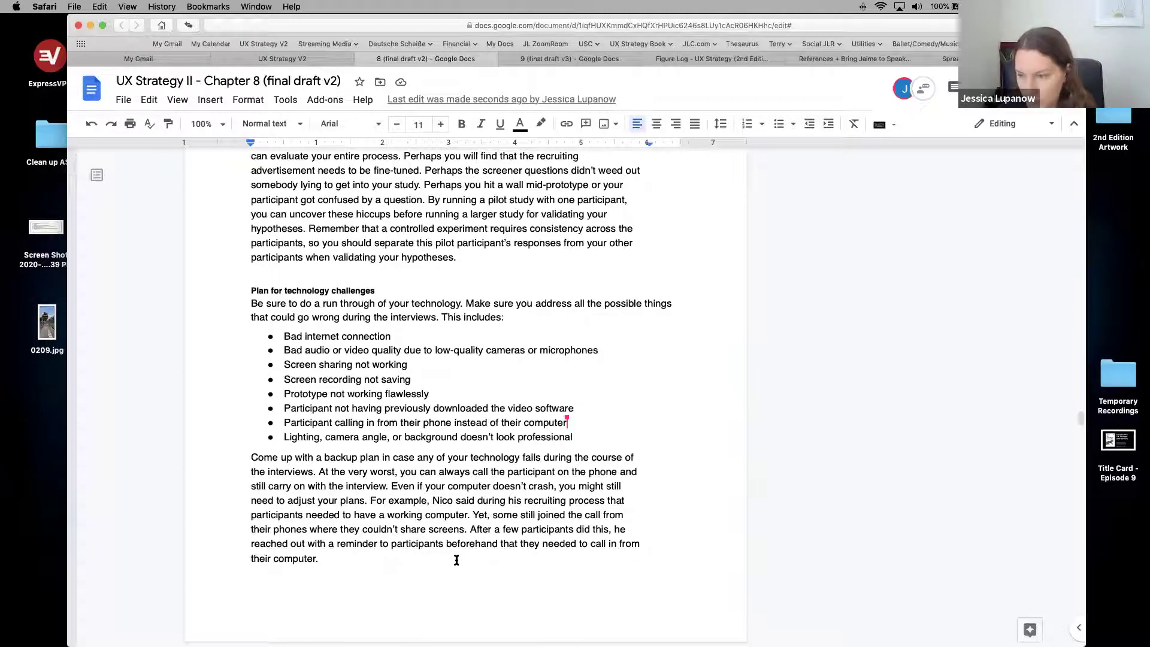
key(super+BackSpace)
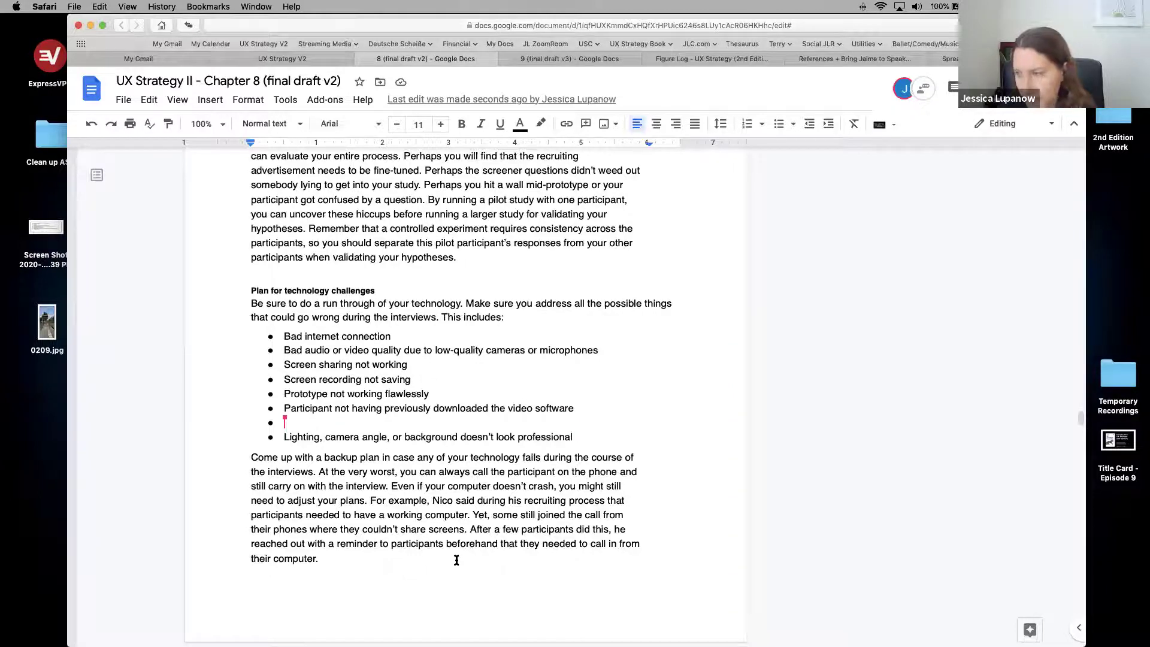
key(BackSpace)
key(BackSpace)
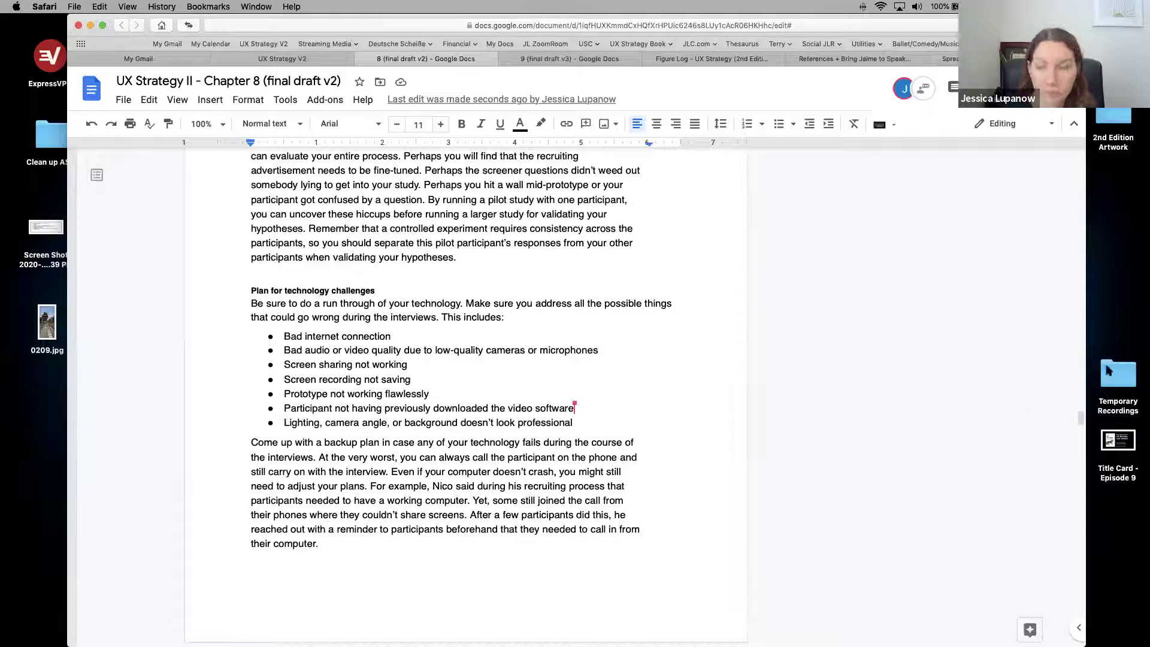
Step: Shorten the dots after "Otherwise" to a three-dot ellipsis in the paragraph above the last bullet before the Recap
scroll(1081, 458, down, 2)
scroll(1082, 459, down, 20)
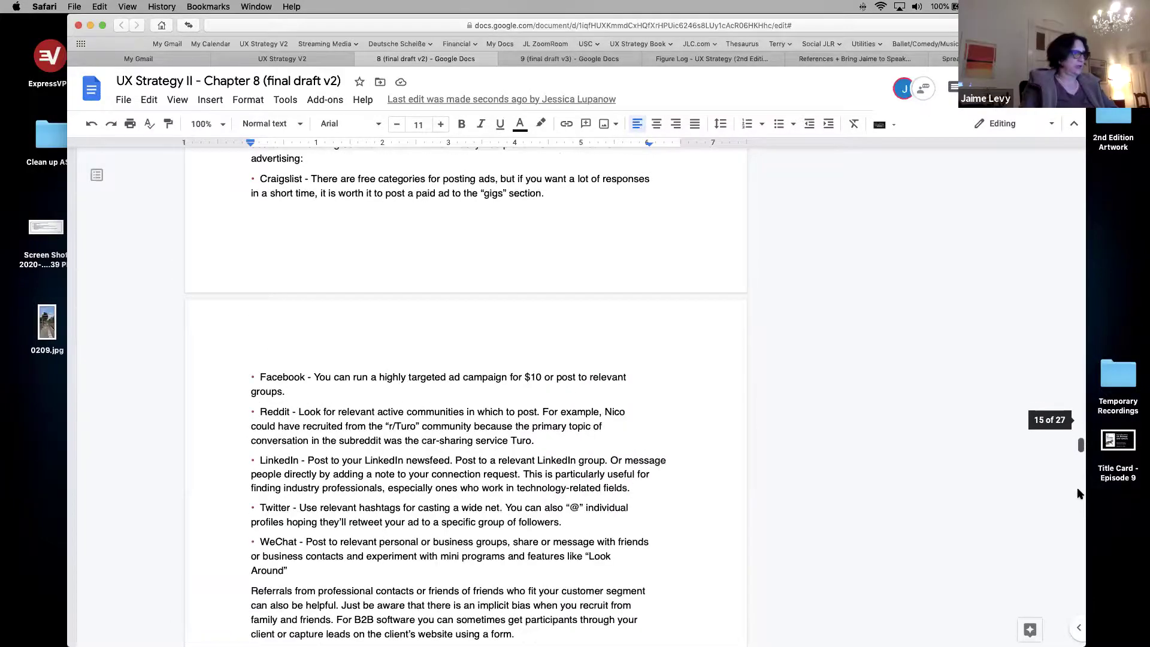
scroll(1082, 561, down, 20)
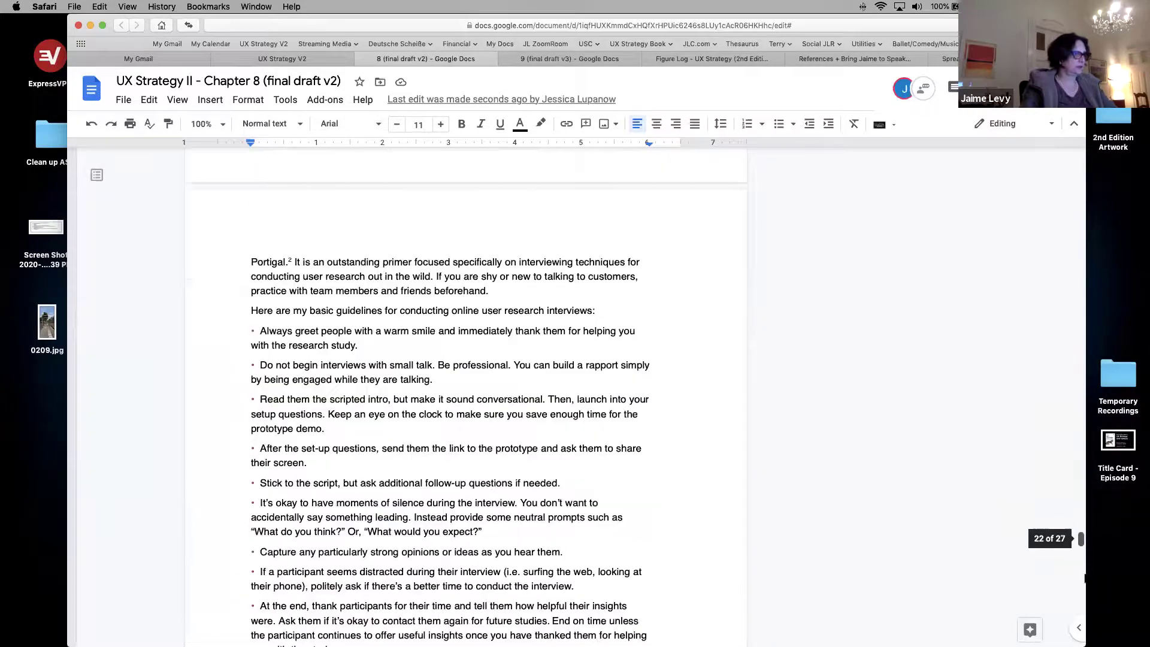
drag(1081, 369, 1080, 627)
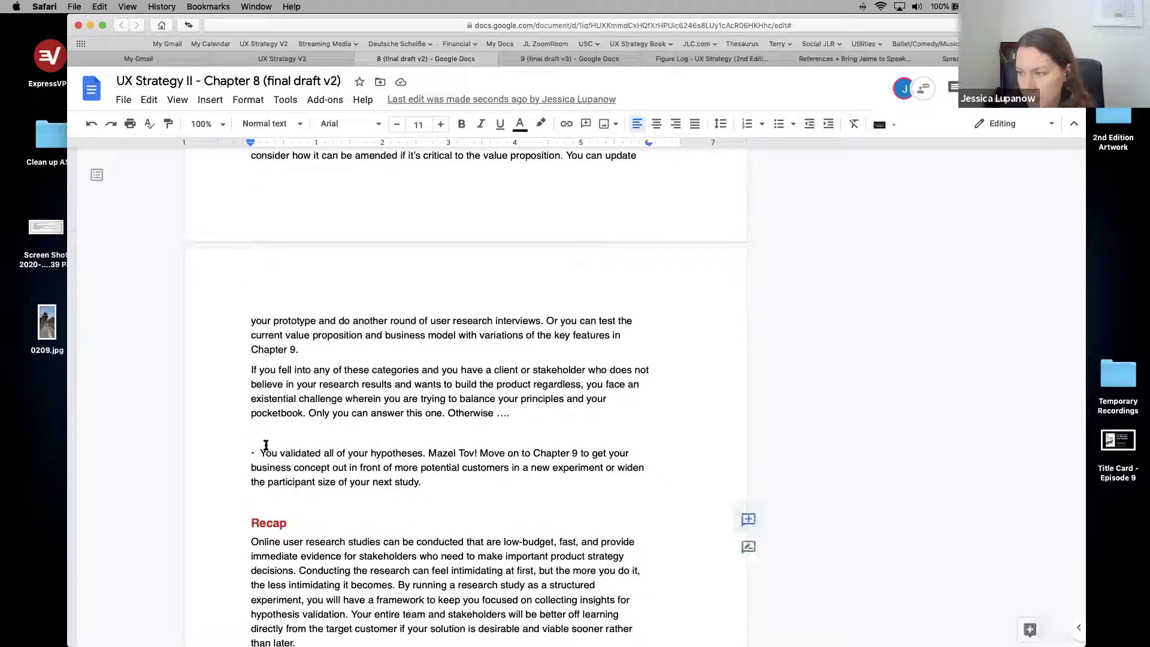
click(499, 412)
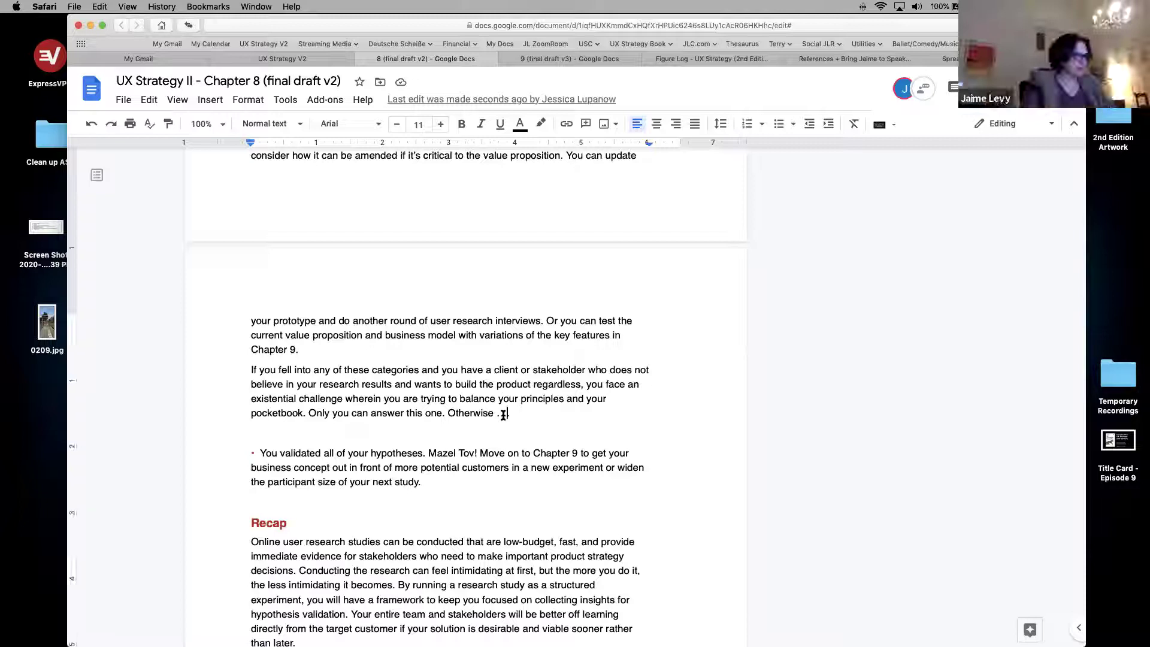
key(BackSpace)
key(BackSpace)
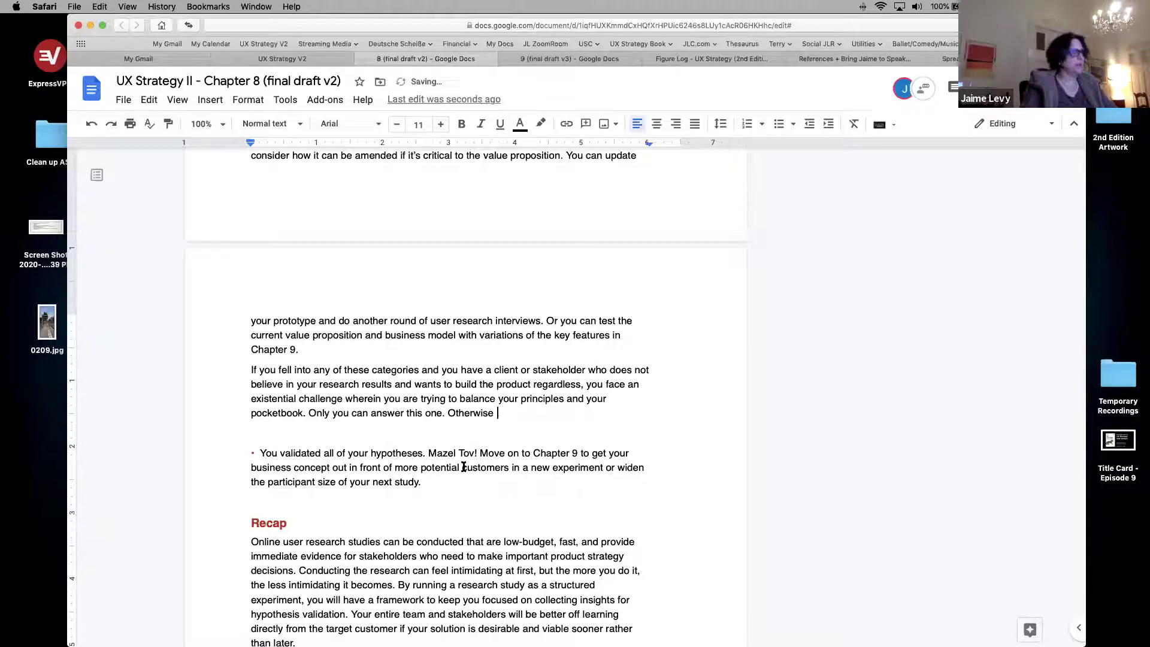
text(....)
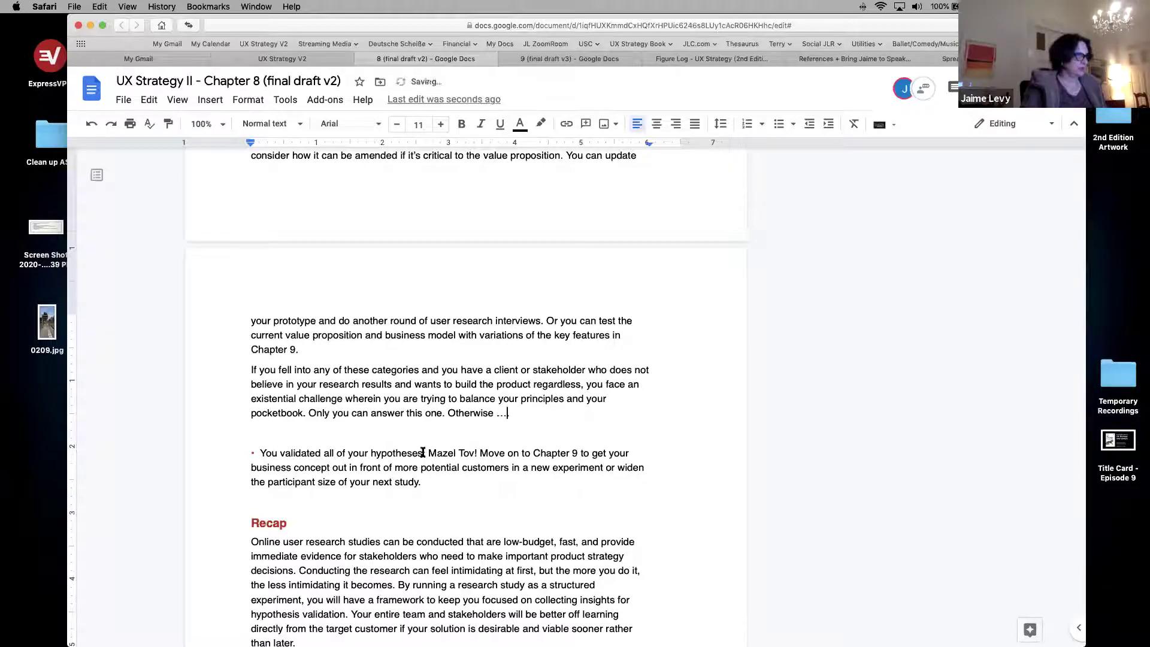
click(426, 453)
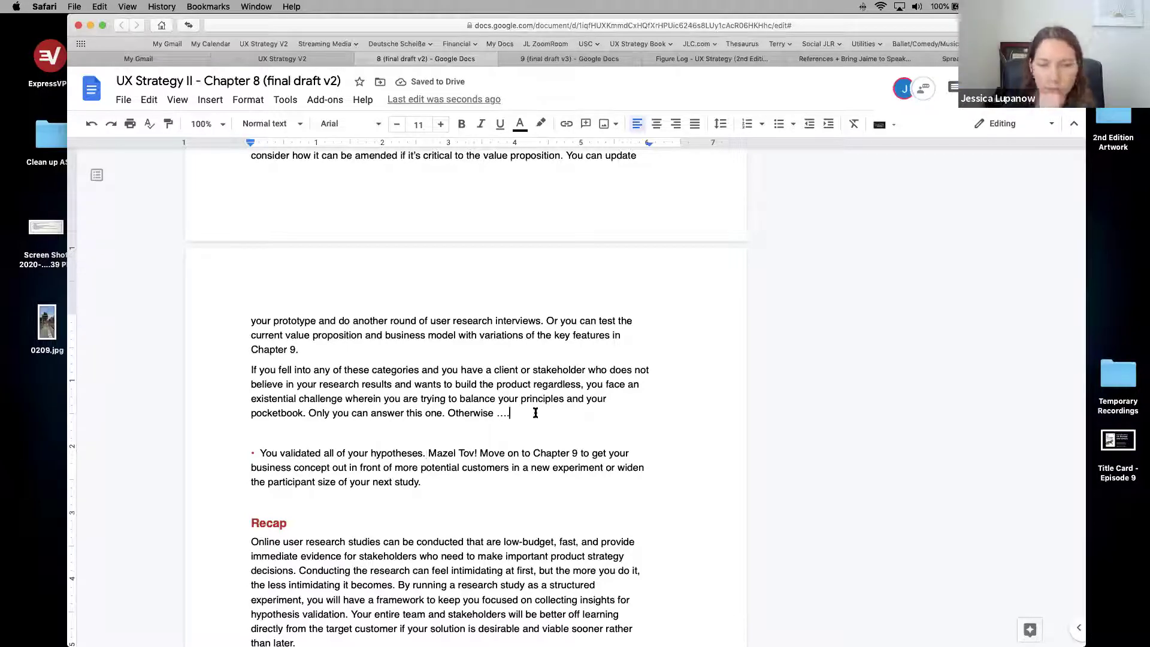
click(509, 412)
click(247, 440)
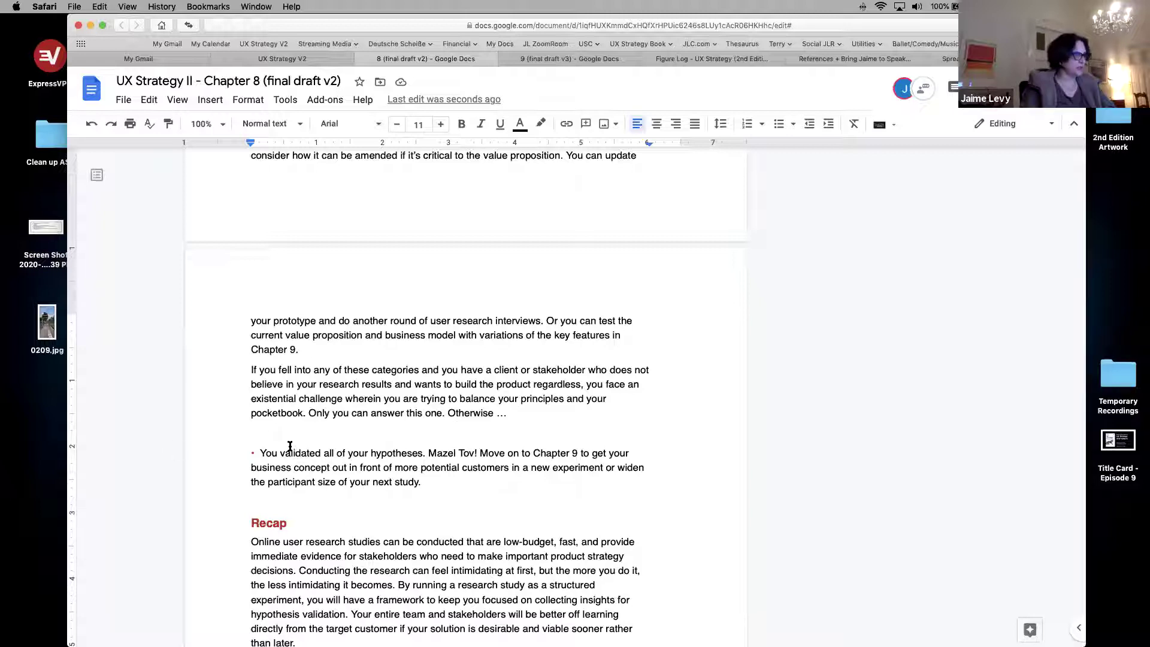
click(453, 426)
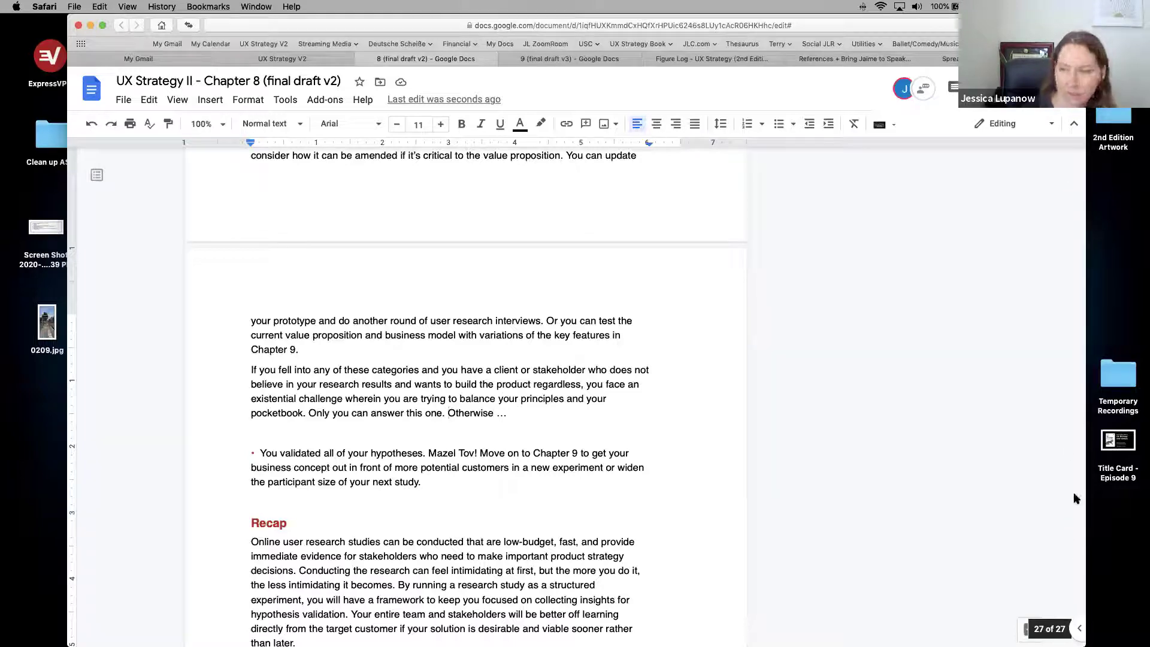
Step: Read through the possible outcomes under "Listen to the signal" as far as the start of the Recap
click(1082, 601)
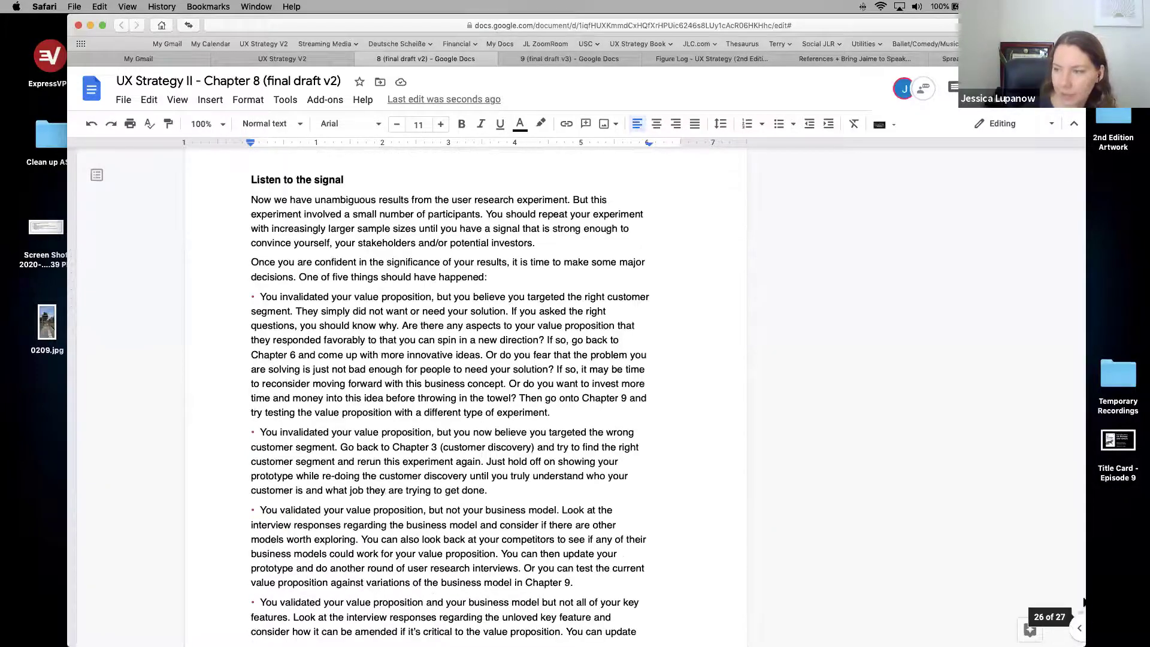
drag(338, 450, 344, 539)
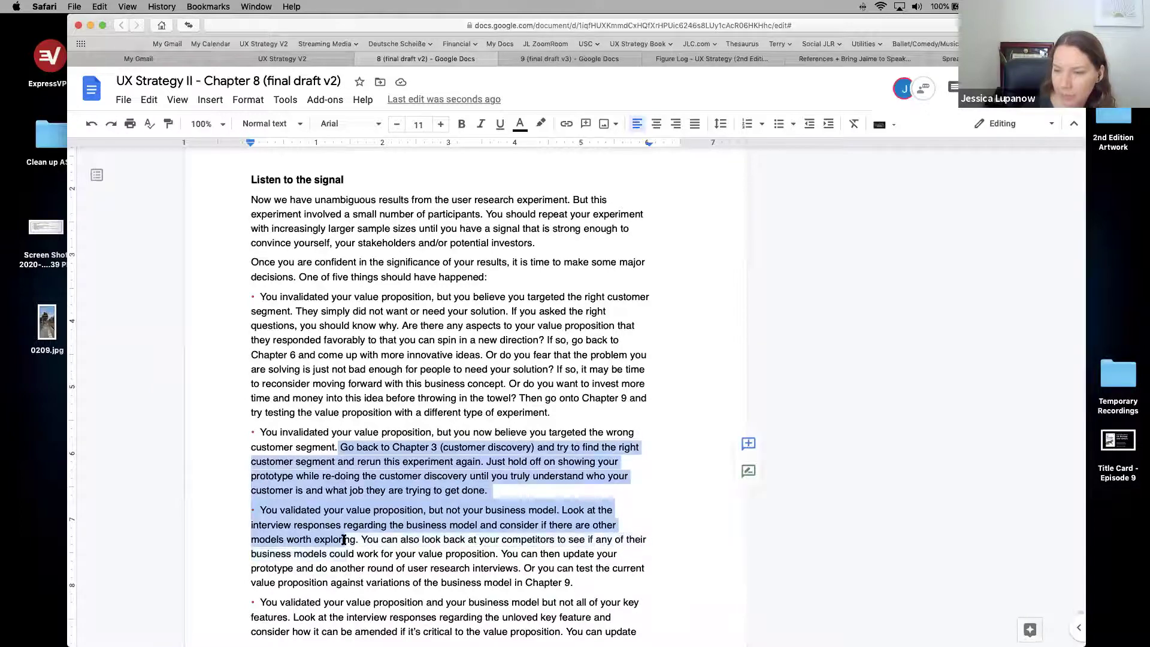
click(561, 400)
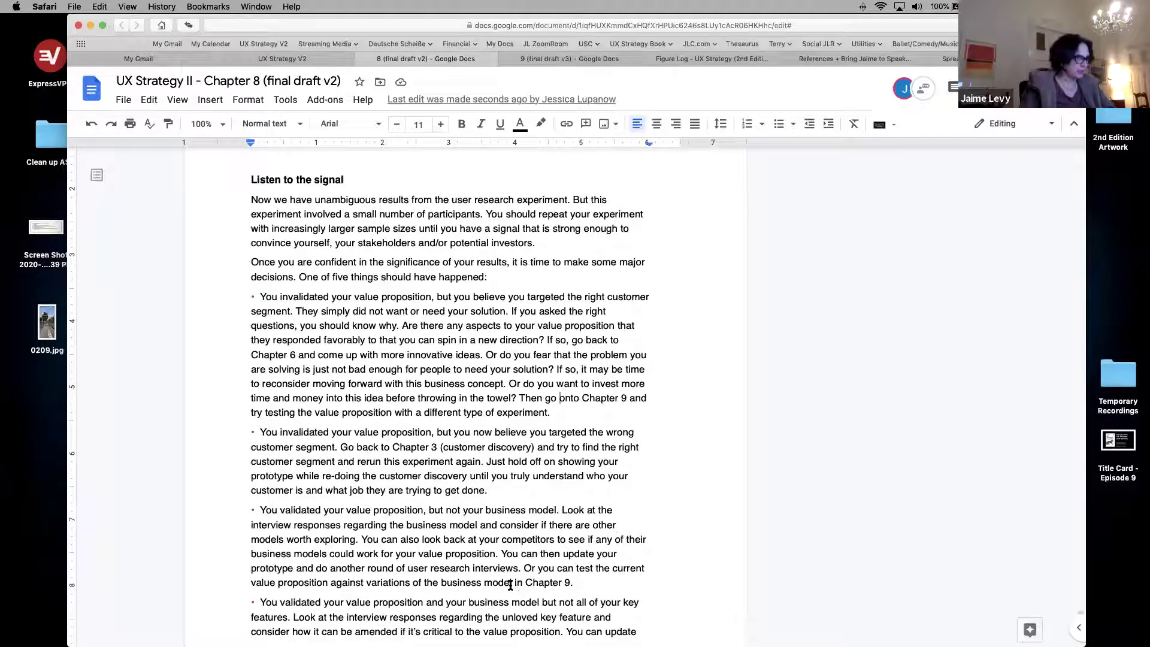
drag(442, 600, 480, 634)
drag(374, 509, 422, 628)
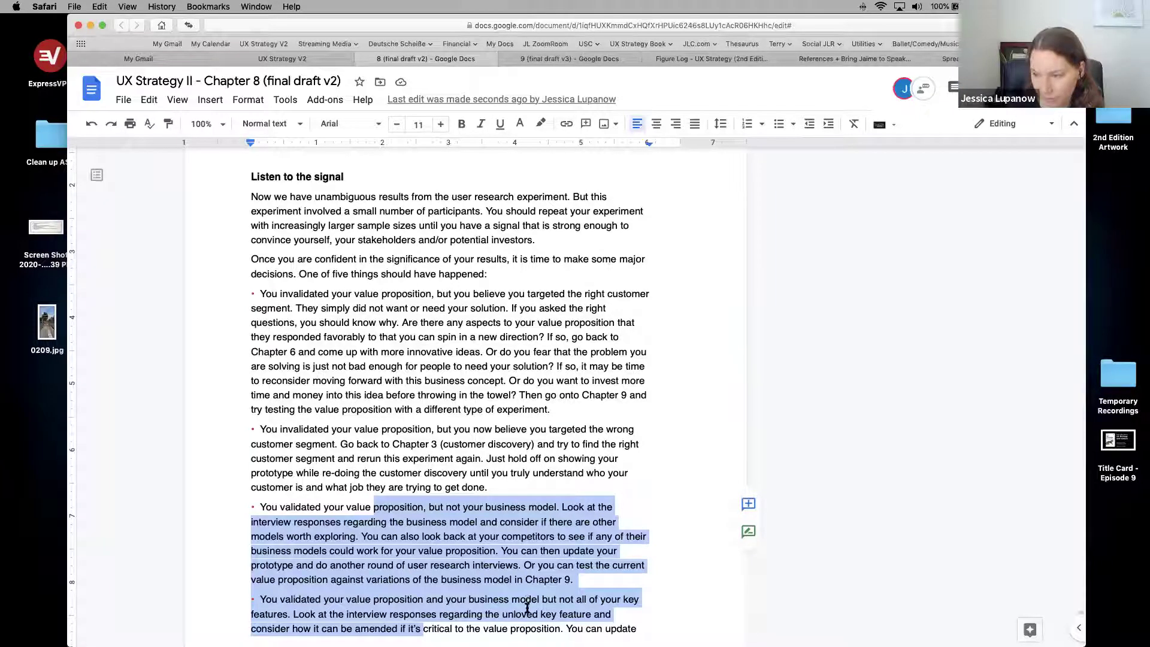
drag(547, 629, 547, 628)
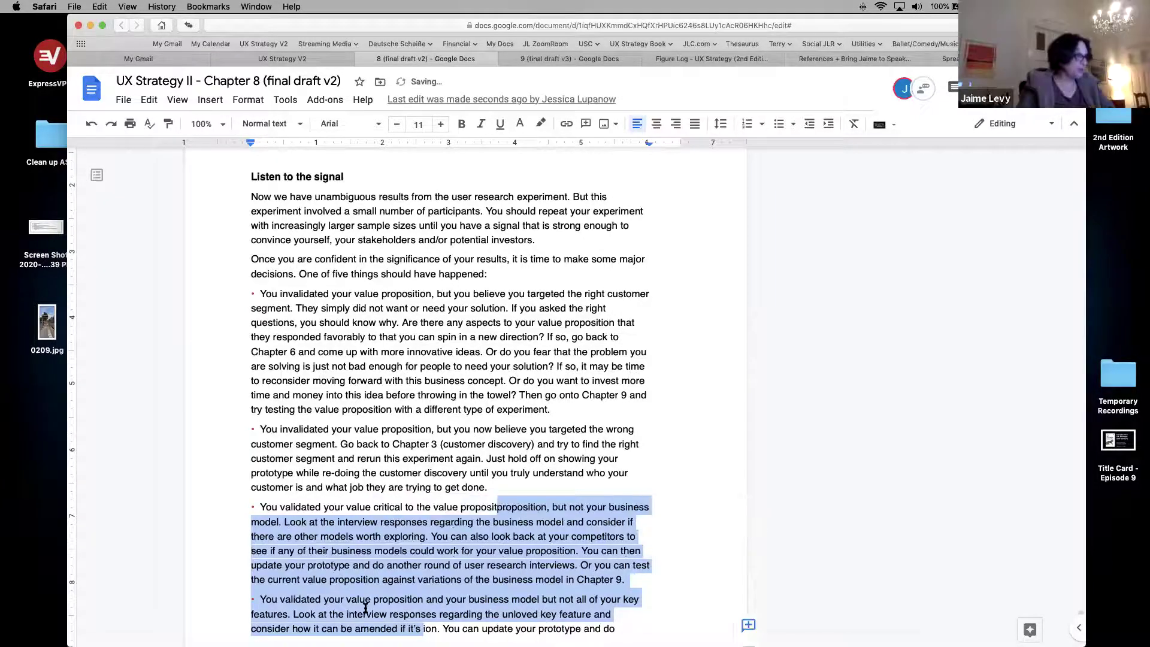
click(367, 613)
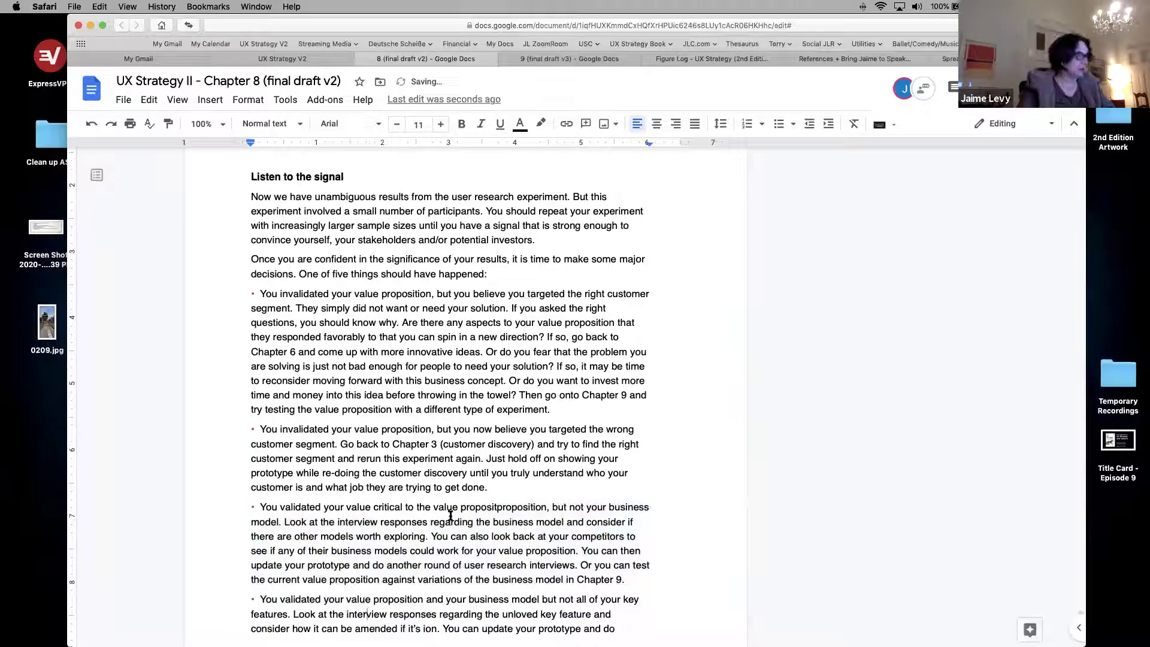
drag(473, 394, 479, 628)
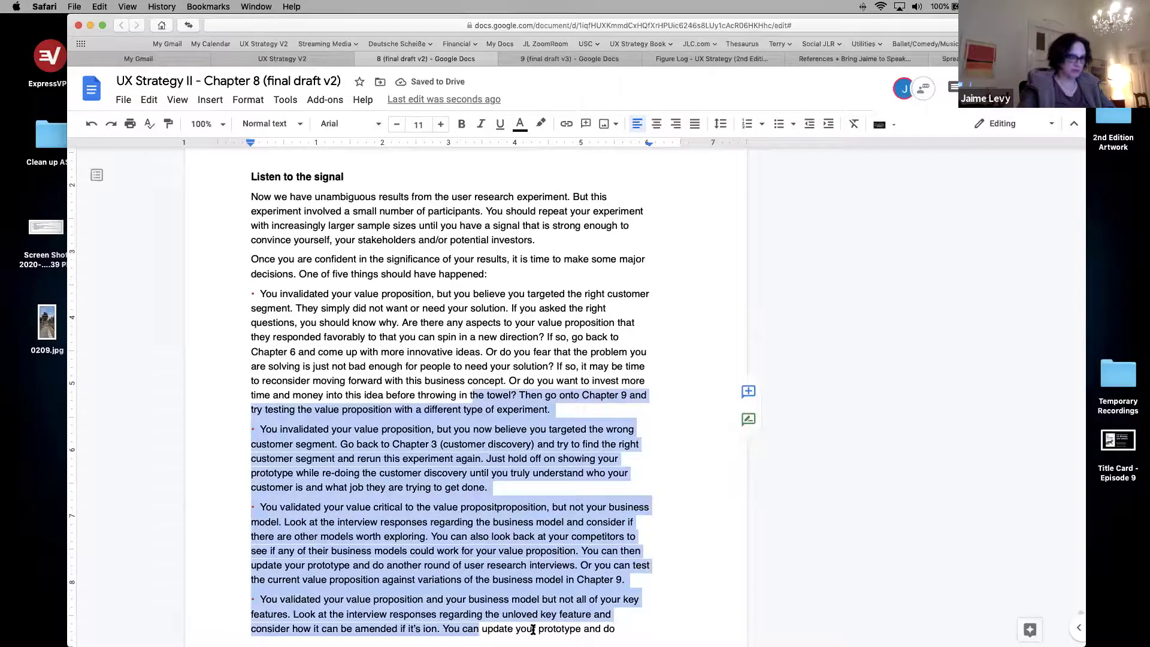
key(Down)
key(Down)
key(Down)
key(Down)
key(Down)
key(Down)
key(Down)
key(Down)
key(Down)
key(Down)
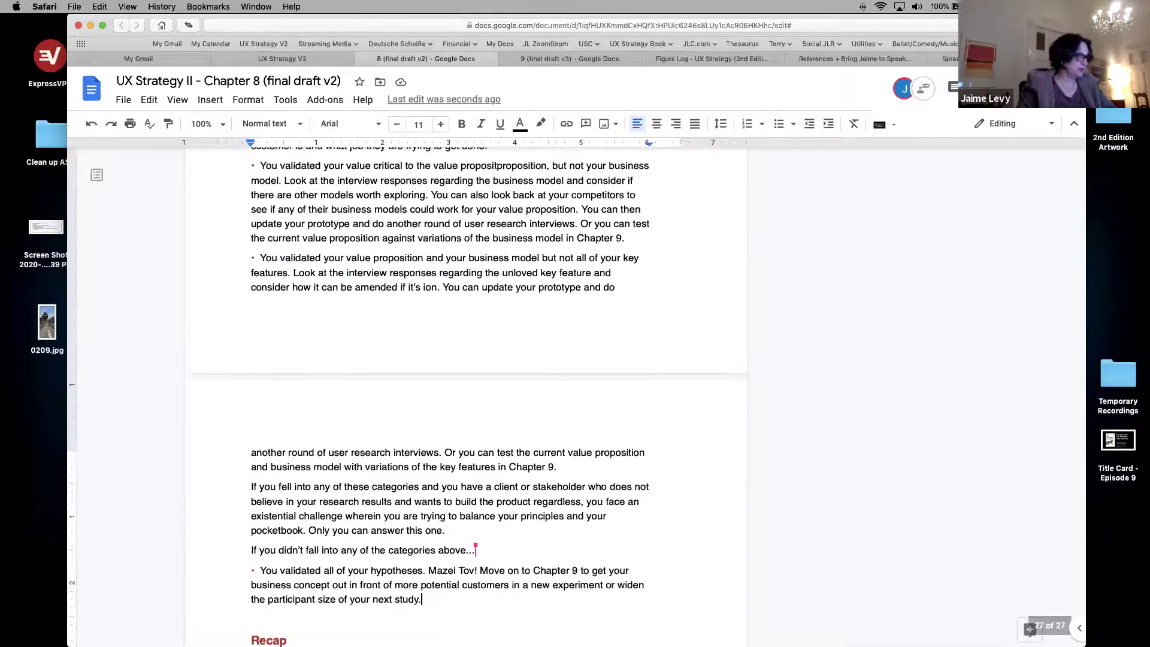
key(Down)
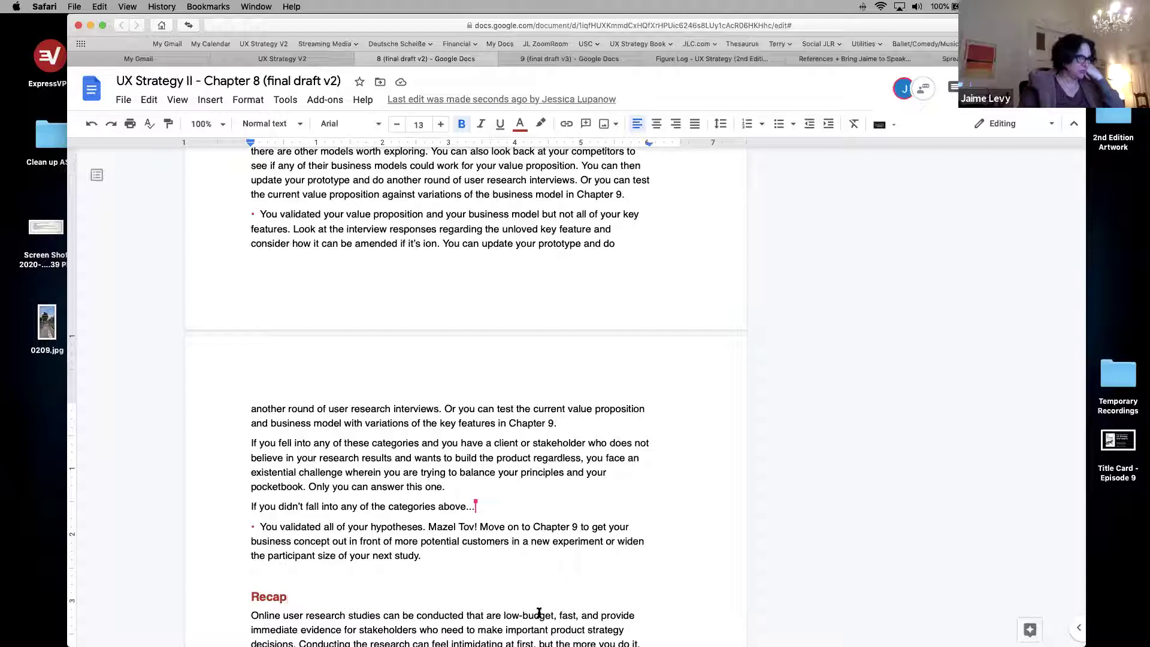
Step: Rewrite the last bullet's advice to increase the number of participants and rerun the experiment for stronger evidence, or move on to Chapter 9
drag(606, 541, 427, 550)
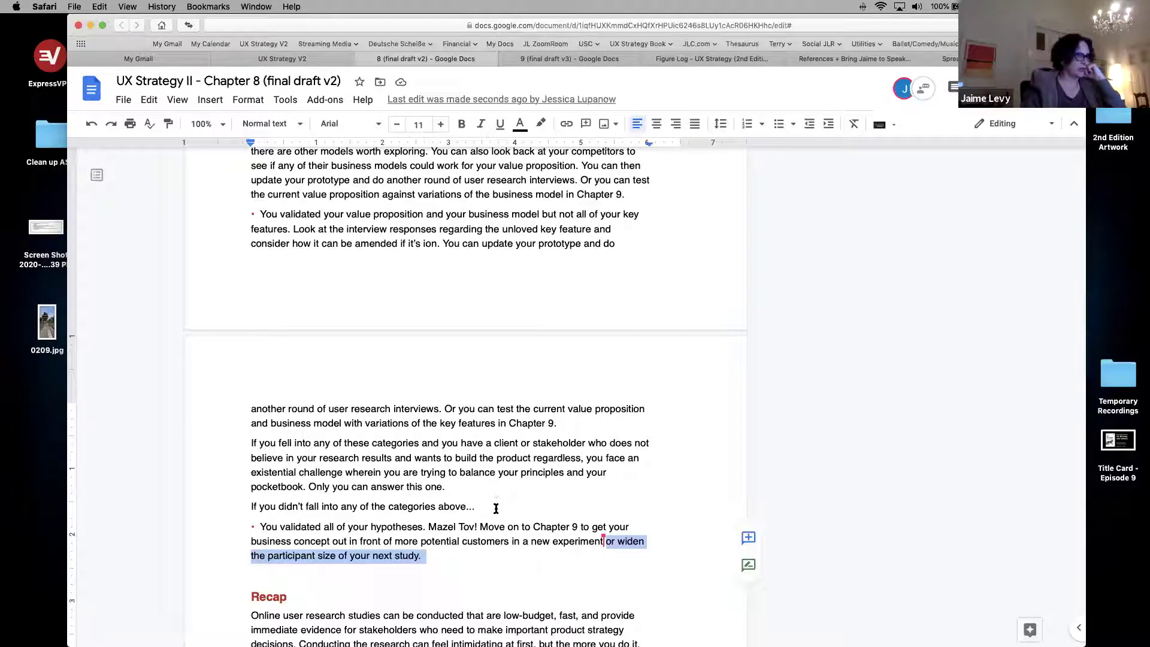
click(481, 527)
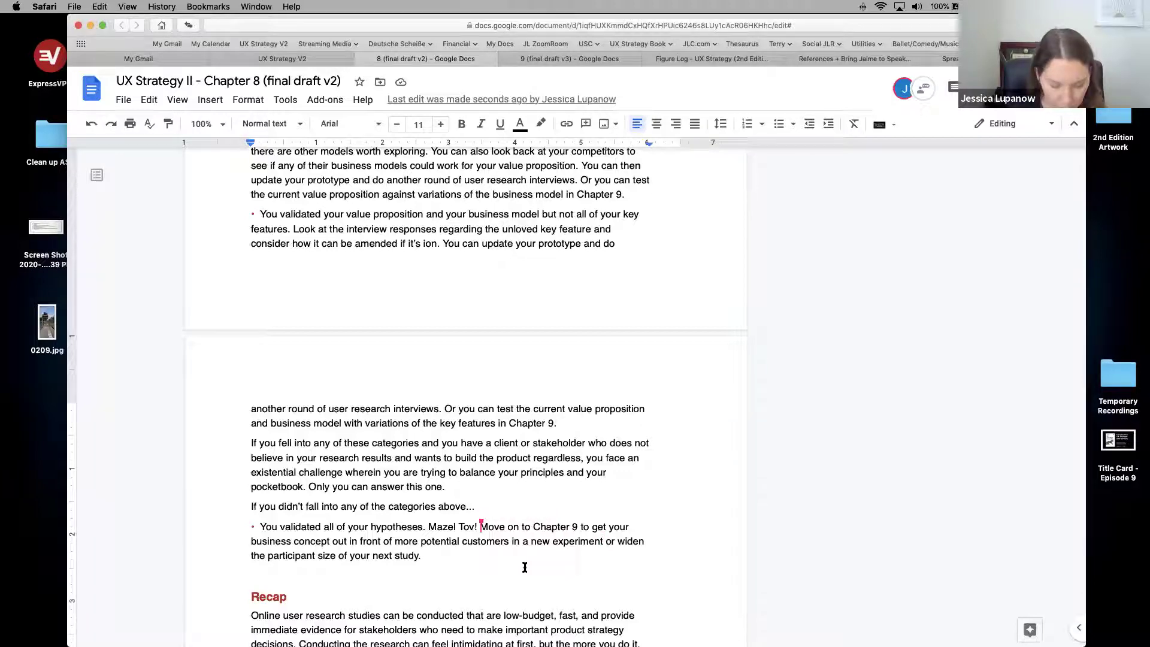
text(Increase the numb)
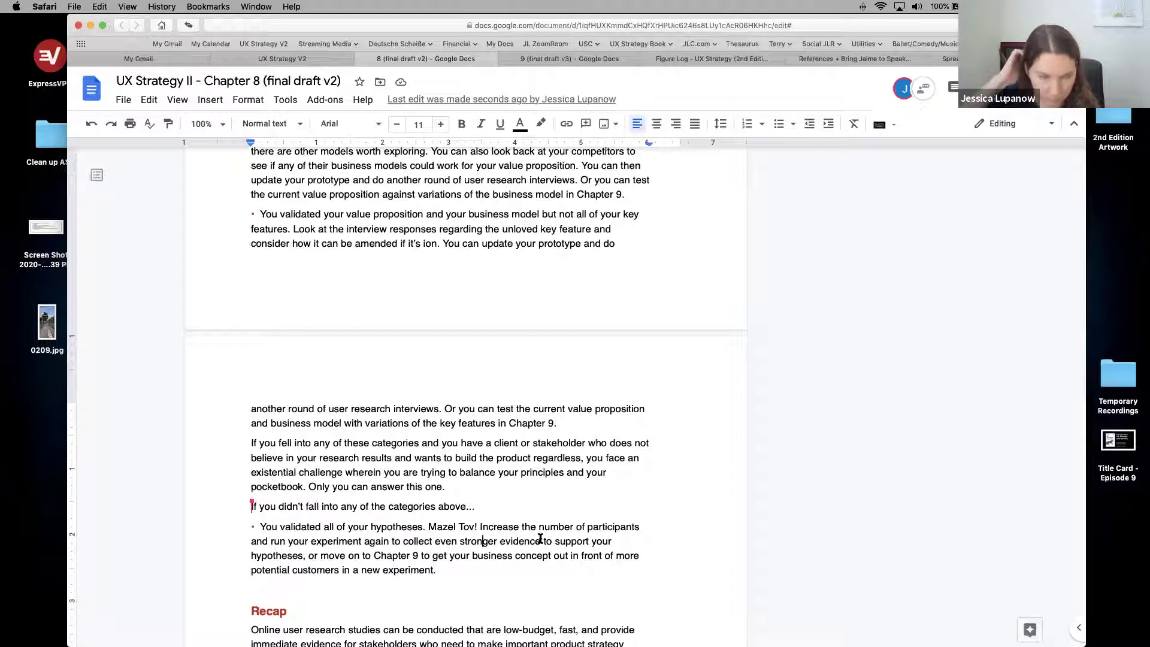
Step: Delete "to support your hypotheses" from the last bullet and end it with "in a new type of experiment"
drag(541, 540, 304, 557)
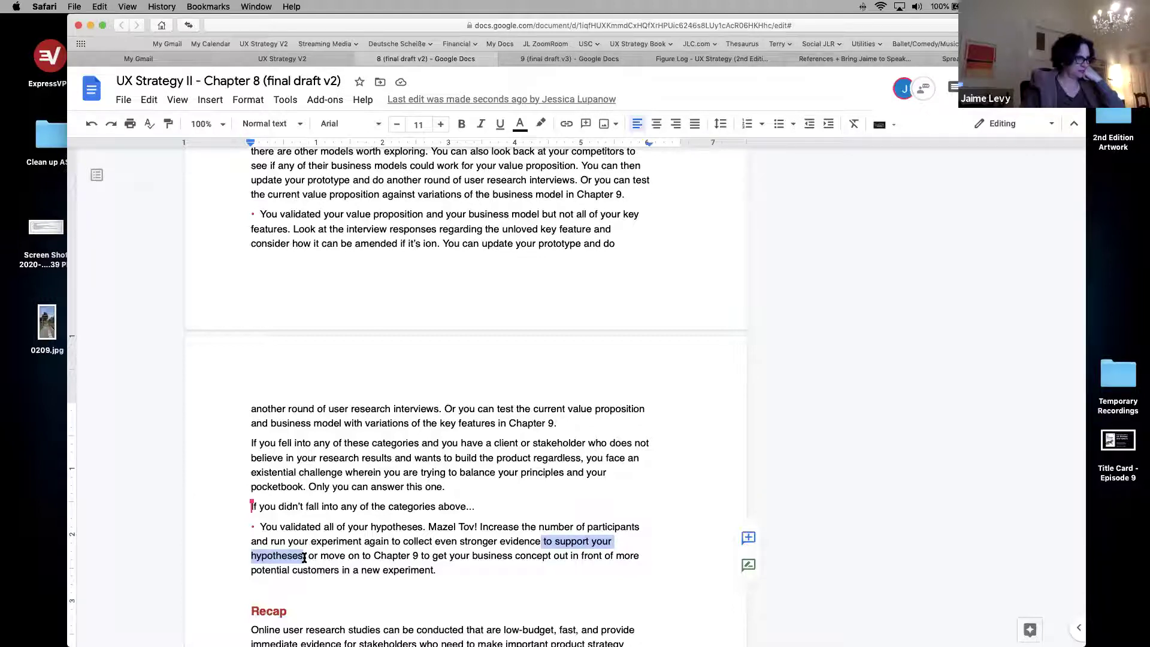
key(BackSpace)
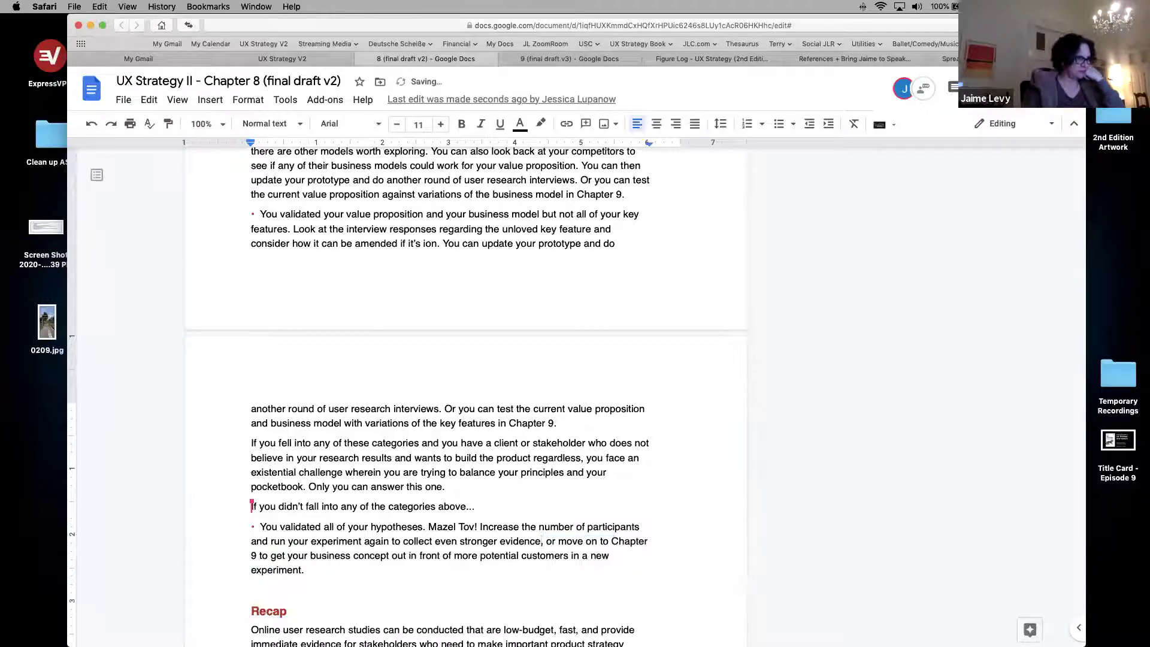
key(BackSpace)
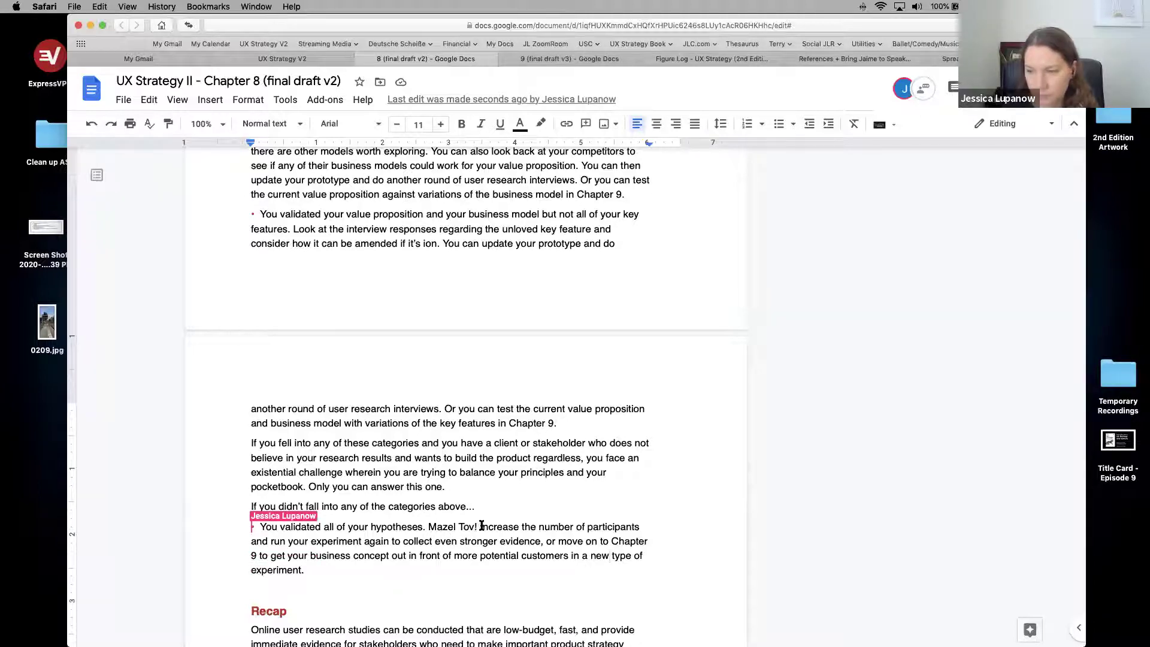
Step: Insert "Either" after "Mazel Tov!" in the last bullet and make the following "increase" lowercase
click(481, 527)
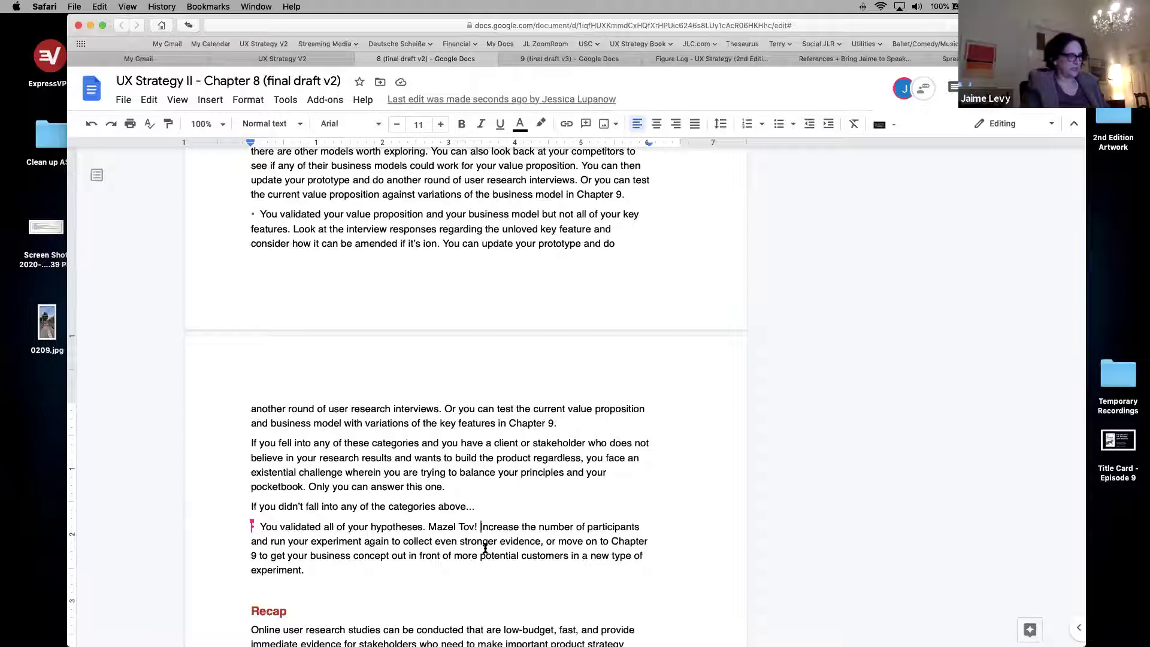
text(Either)
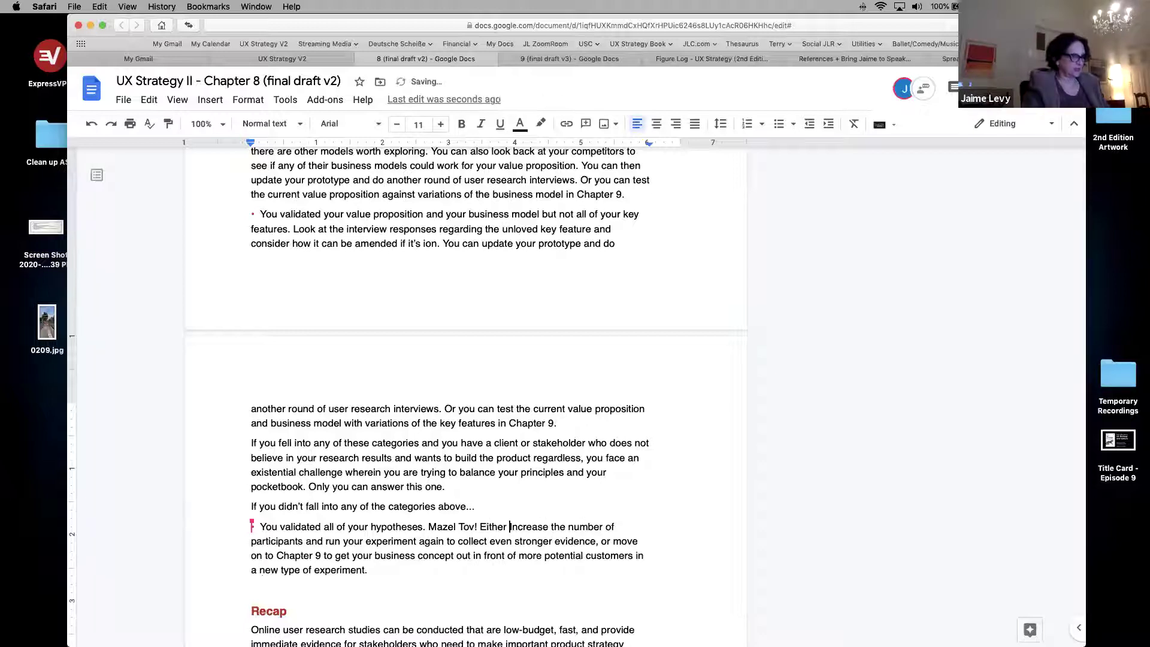
key(BackSpace)
text(i)
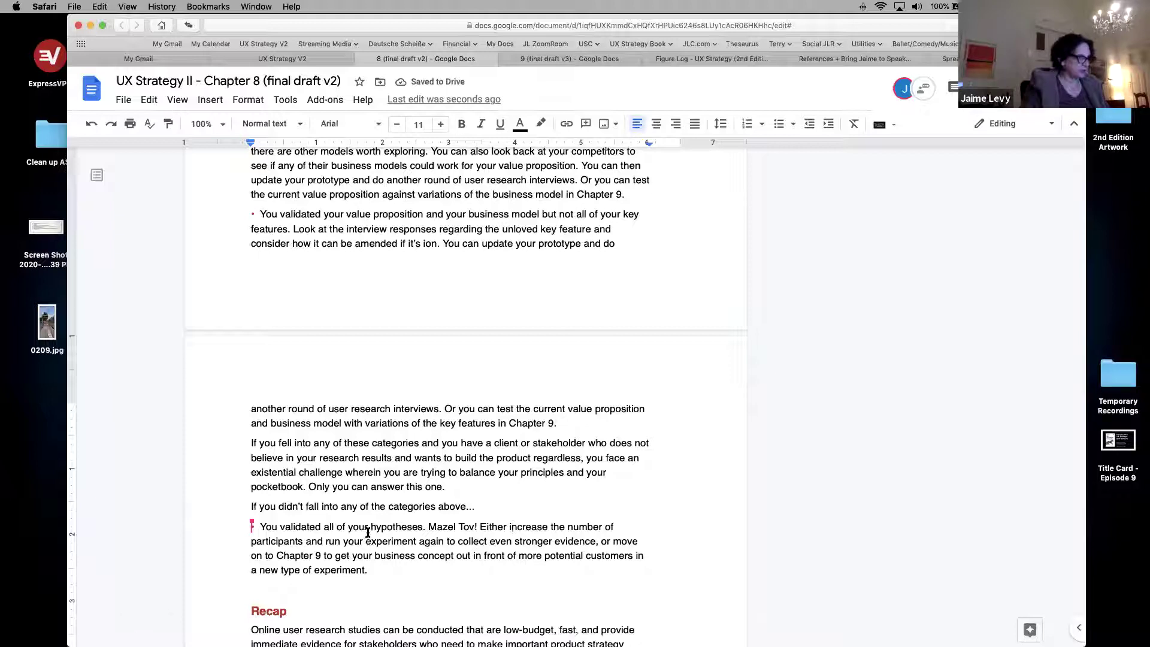
Step: Remove the comma after "even stronger evidence" in the last bullet before the Recap
key(Down)
key(alt+Right)
key(alt+Right)
key(Right)
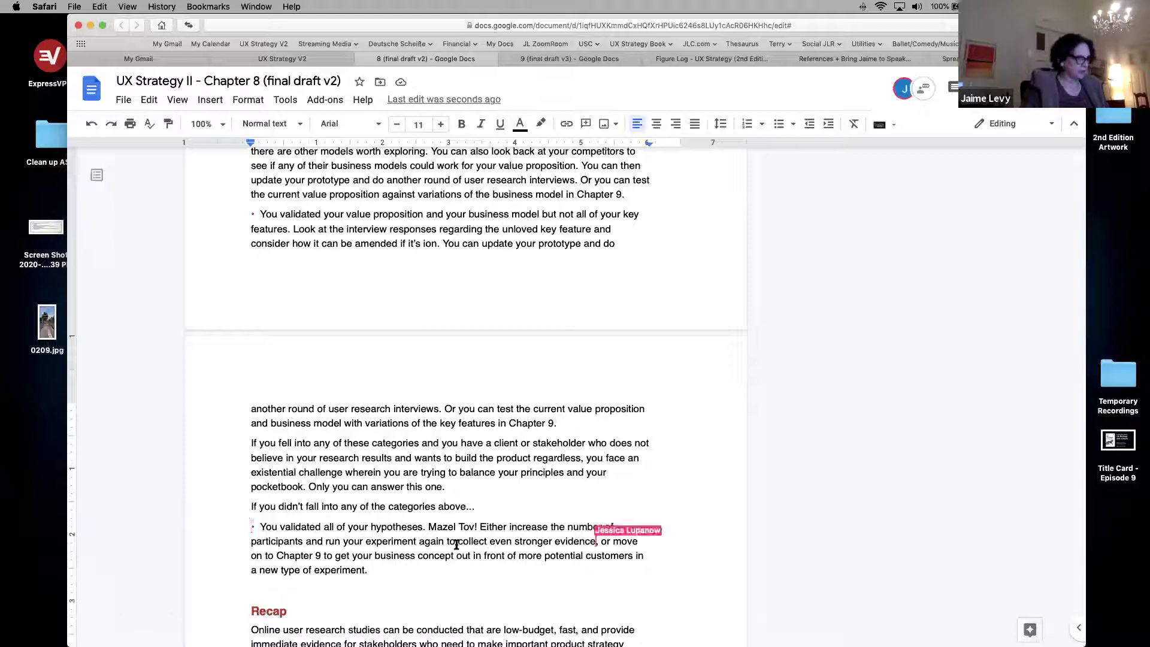
key(BackSpace)
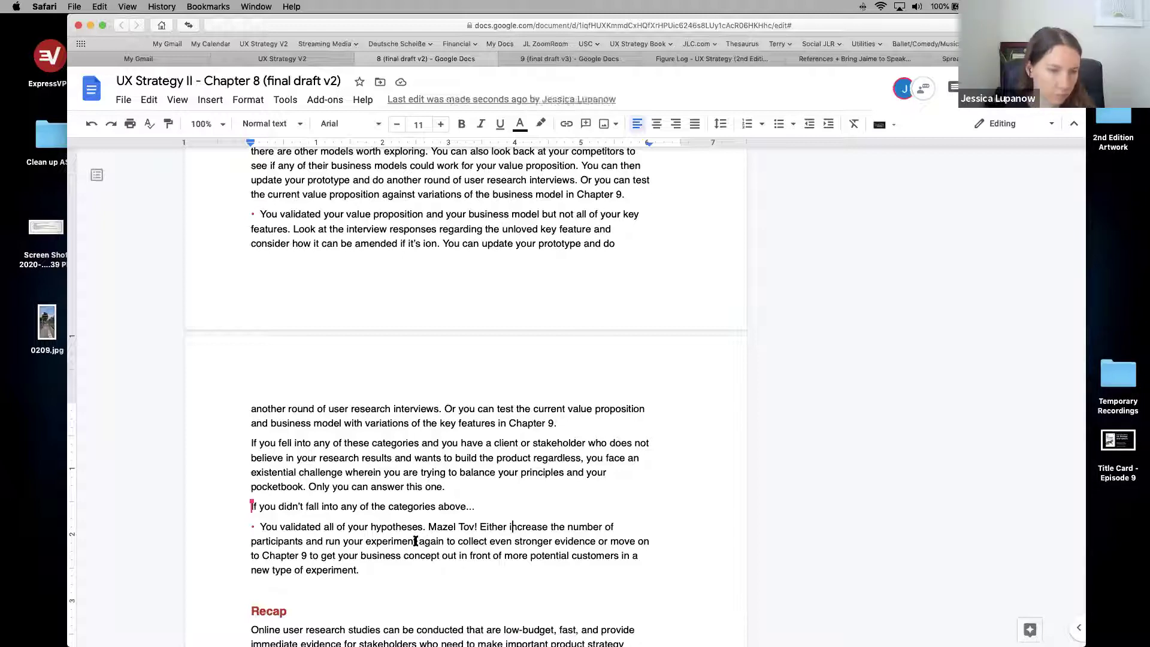
Step: Duplicate "Either increase the number of participants and run your experiment again to collect even stronger evidence" above itself as a separate working draft in the last bullet
mouse_move(480, 525)
mouse_down()
mouse_move(483, 539)
mouse_move(341, 539)
mouse_move(473, 539)
mouse_up()
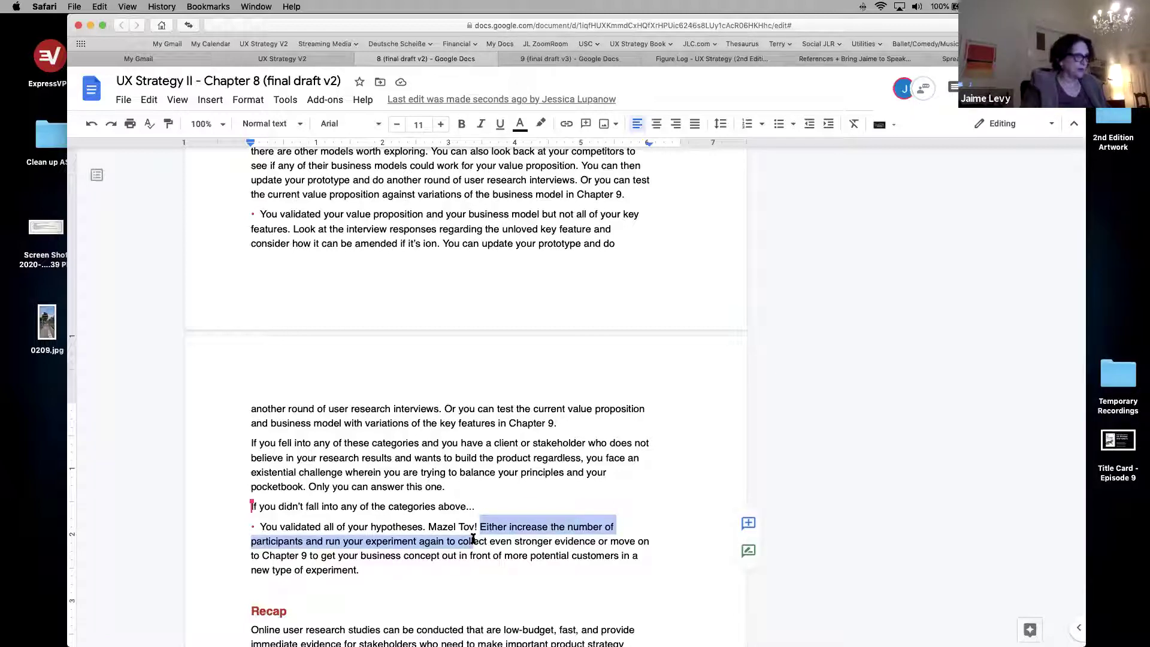
drag(471, 537, 445, 542)
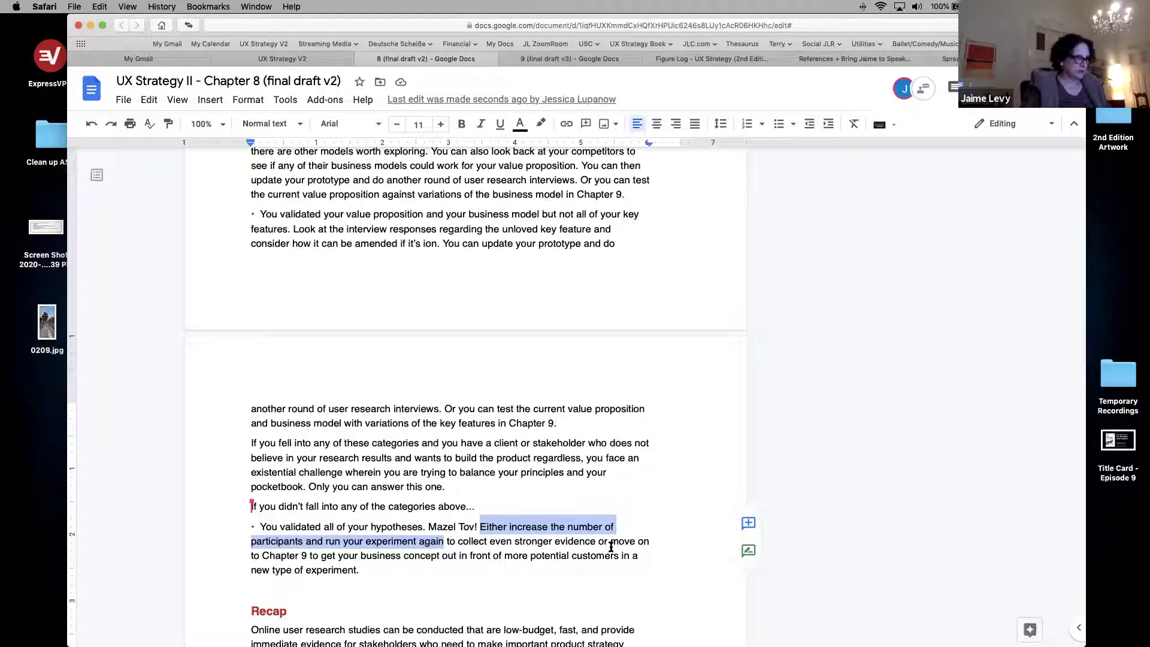
shift+click(593, 541)
key(ctrl+c)
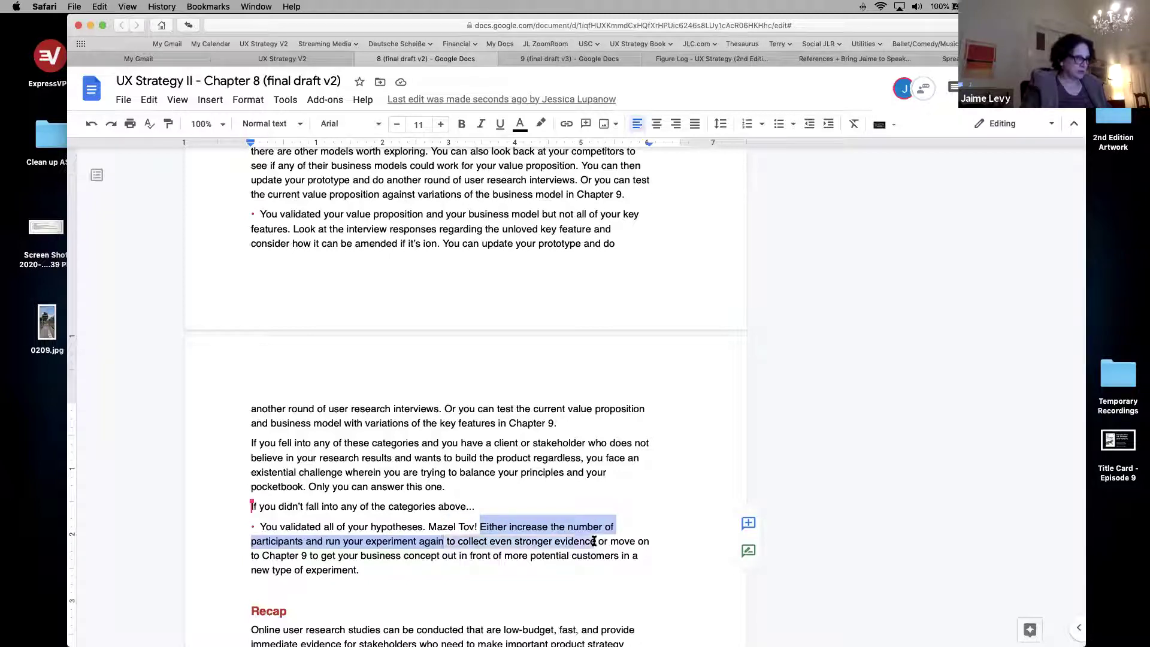
click(480, 532)
key(ctrl+v)
key(Return)
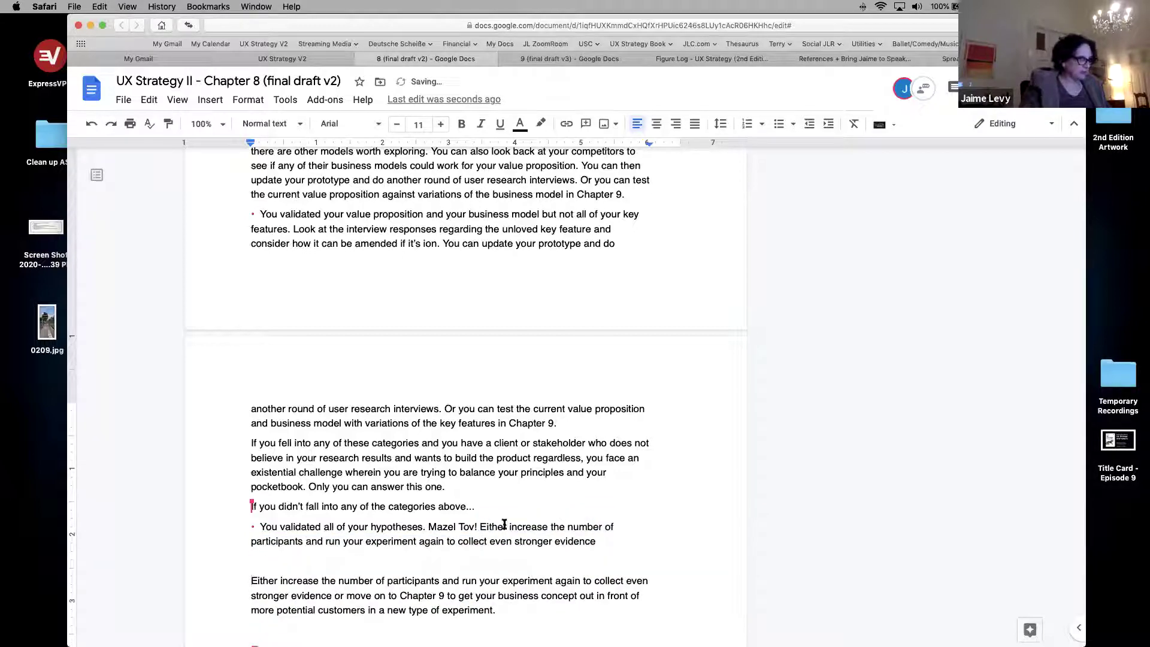
Step: Move "increase the number of participants and" from after "Either" to the end of the bullet's draft clause, after "evidence"
drag(509, 525, 419, 542)
drag(335, 533, 326, 541)
key(super+c)
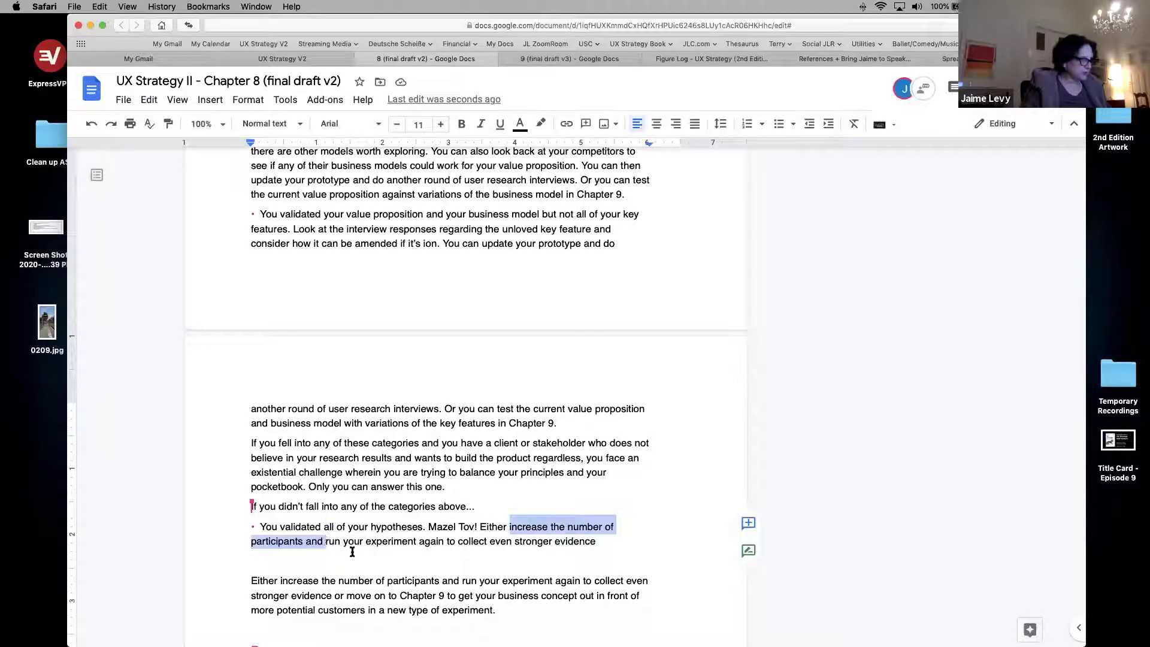
key(BackSpace)
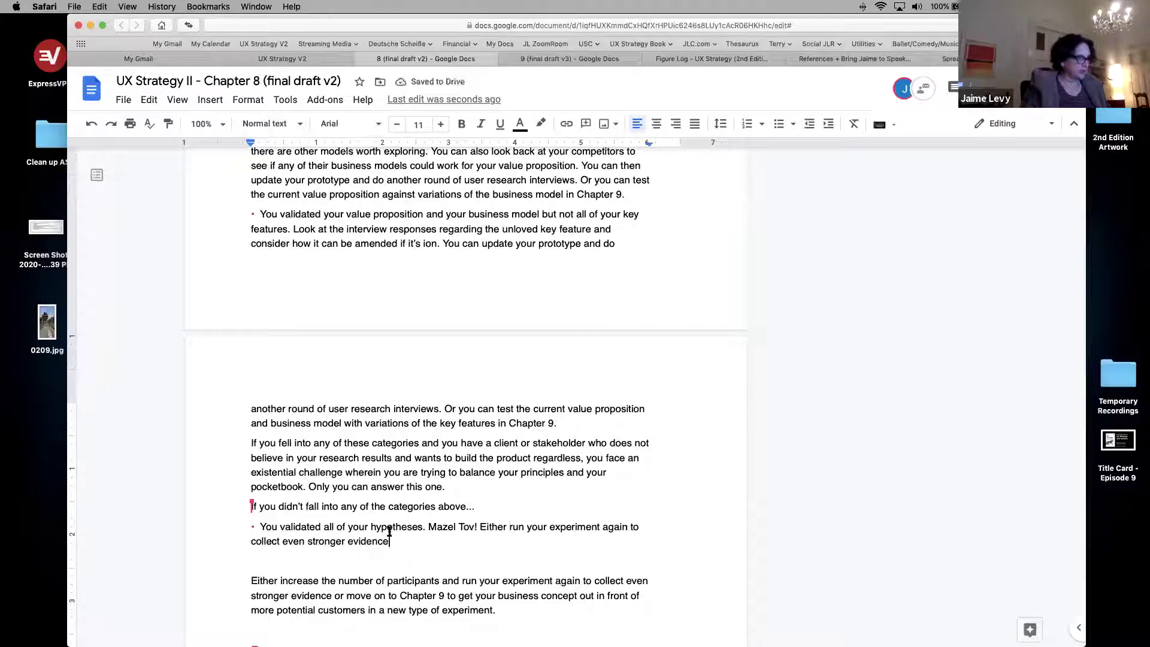
key(super+v)
Step: Insert "with a larger sample size" after "experiment again" and delete the leftover duplicate wording between "stronger evidence" and "or move on"
click(627, 526)
text(with a large sample size)
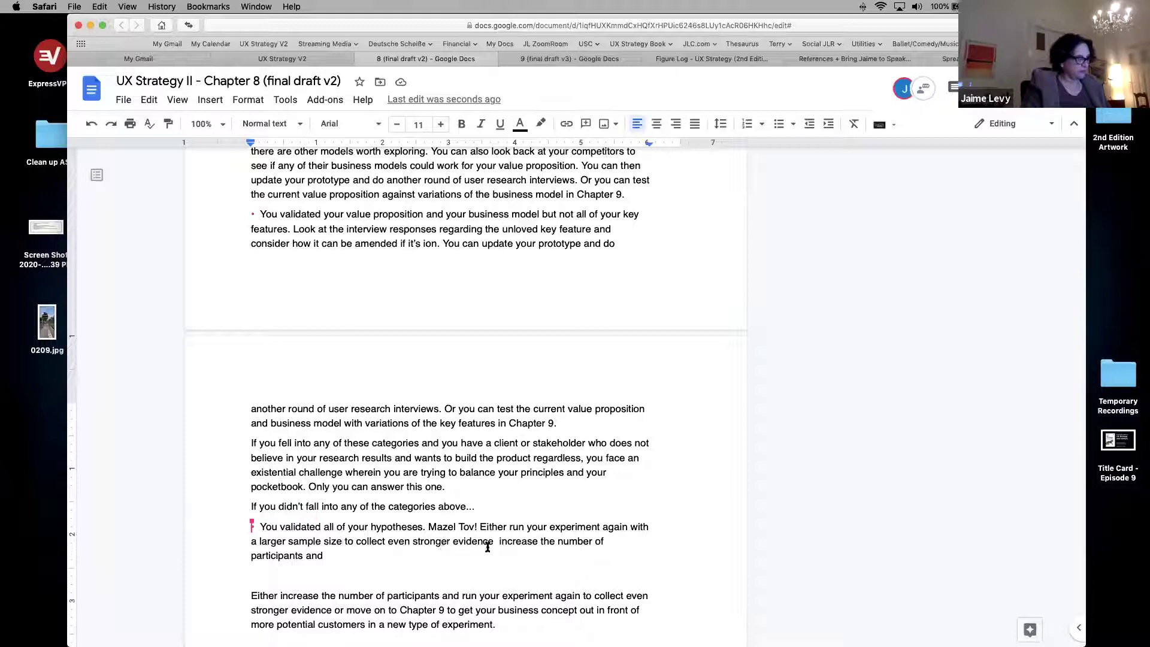
drag(495, 541, 333, 609)
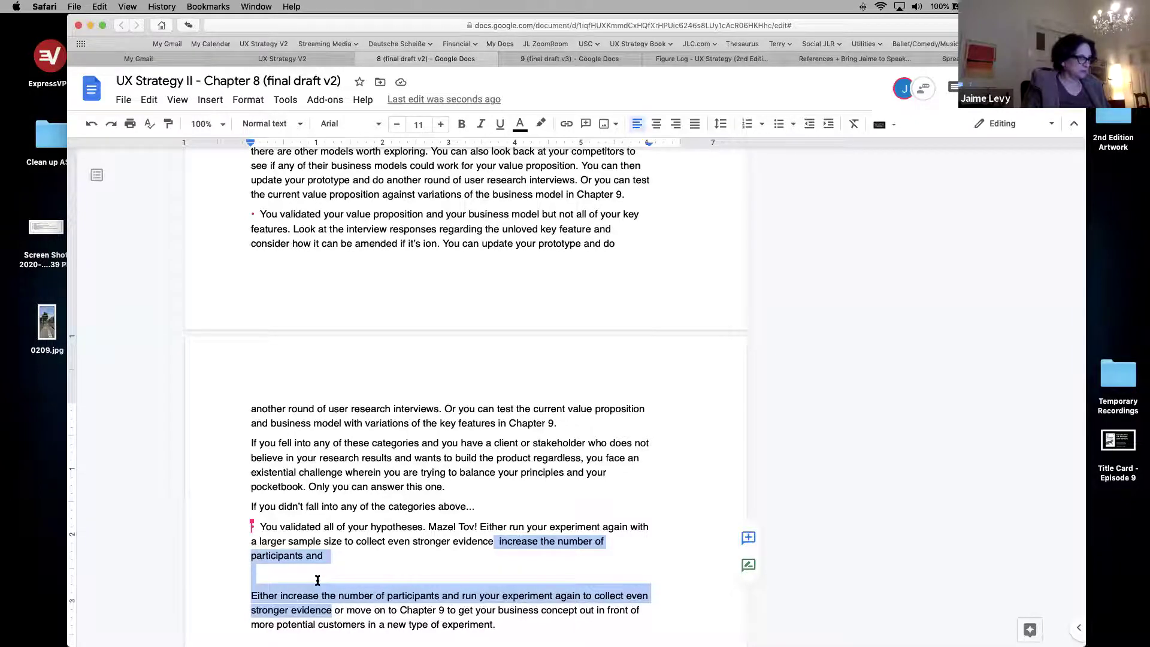
key(BackSpace)
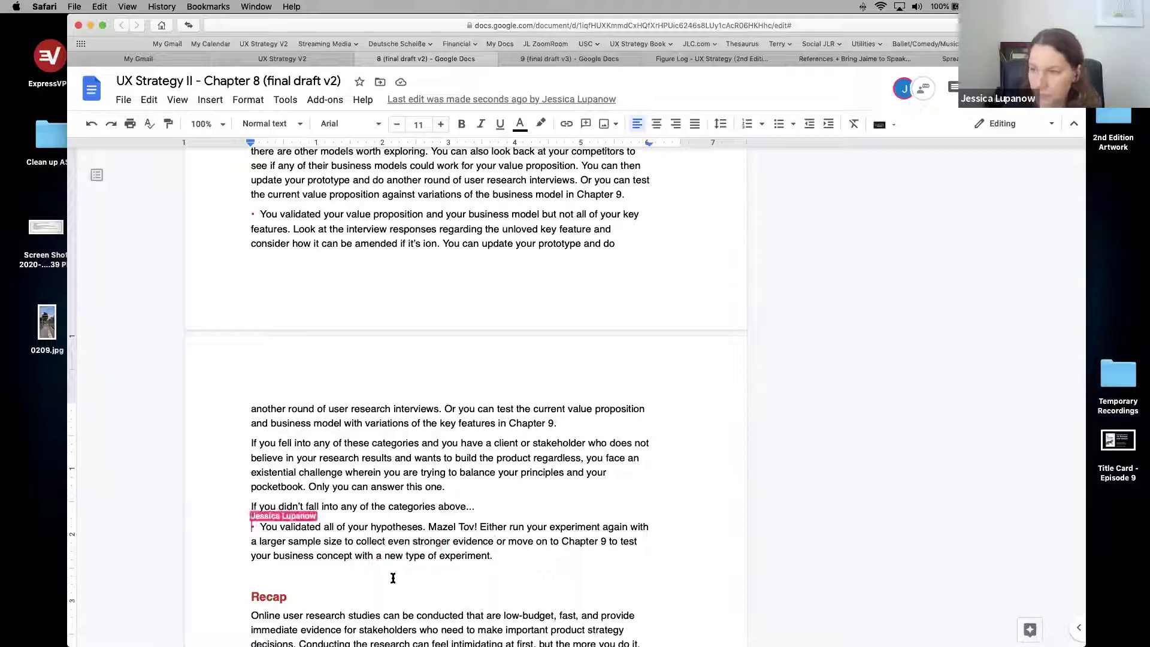
Step: Check the last bullet and the Recap at the end of Chapter 8, and close the Chapter 8 document
drag(291, 596, 464, 448)
click(433, 451)
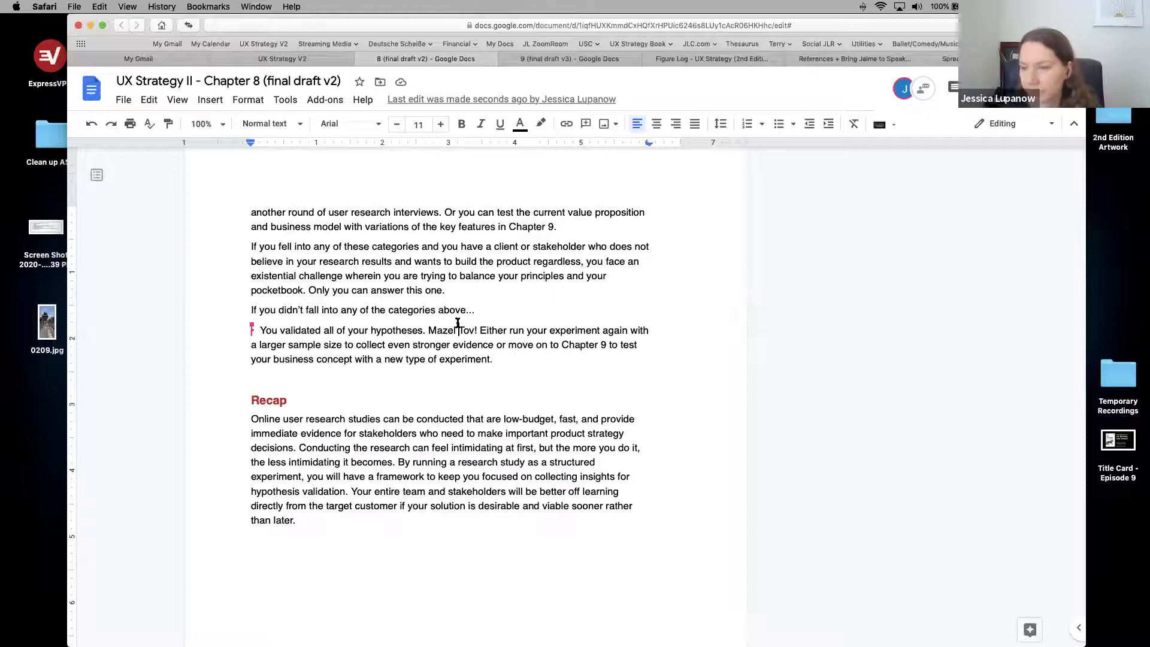
key(super+w)
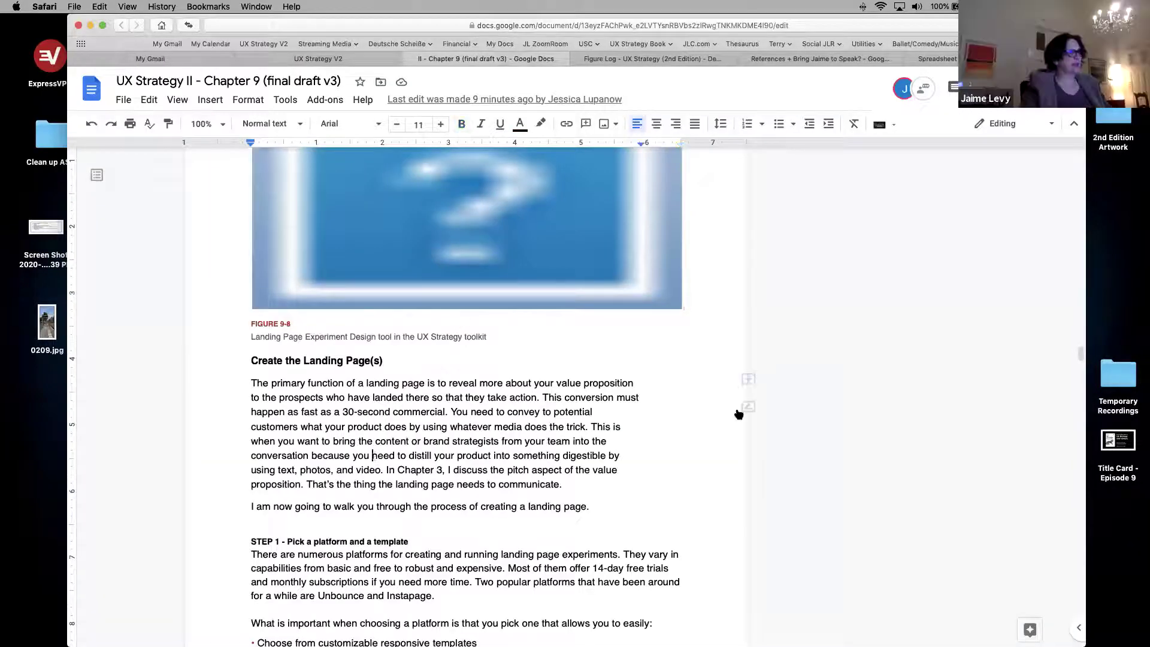
Step: Review Chapter 9 from its opening paragraphs to the Figure 9-2 photo and the diary entries below it
drag(1081, 353, 1048, 285)
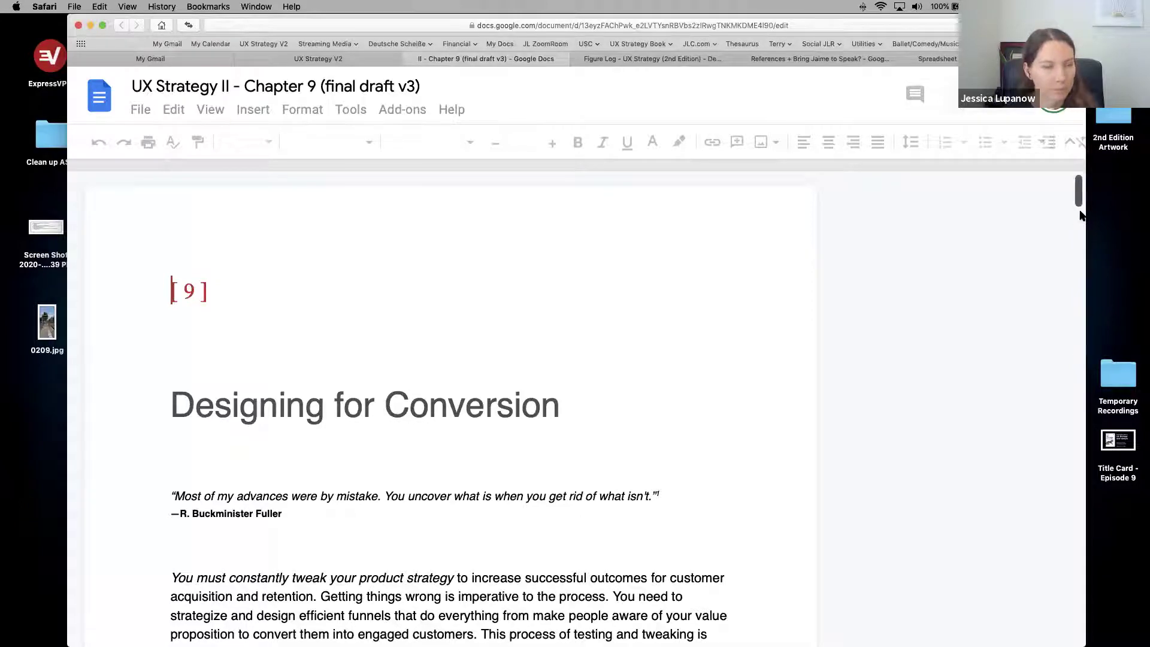
scroll(1080, 216, down, 3)
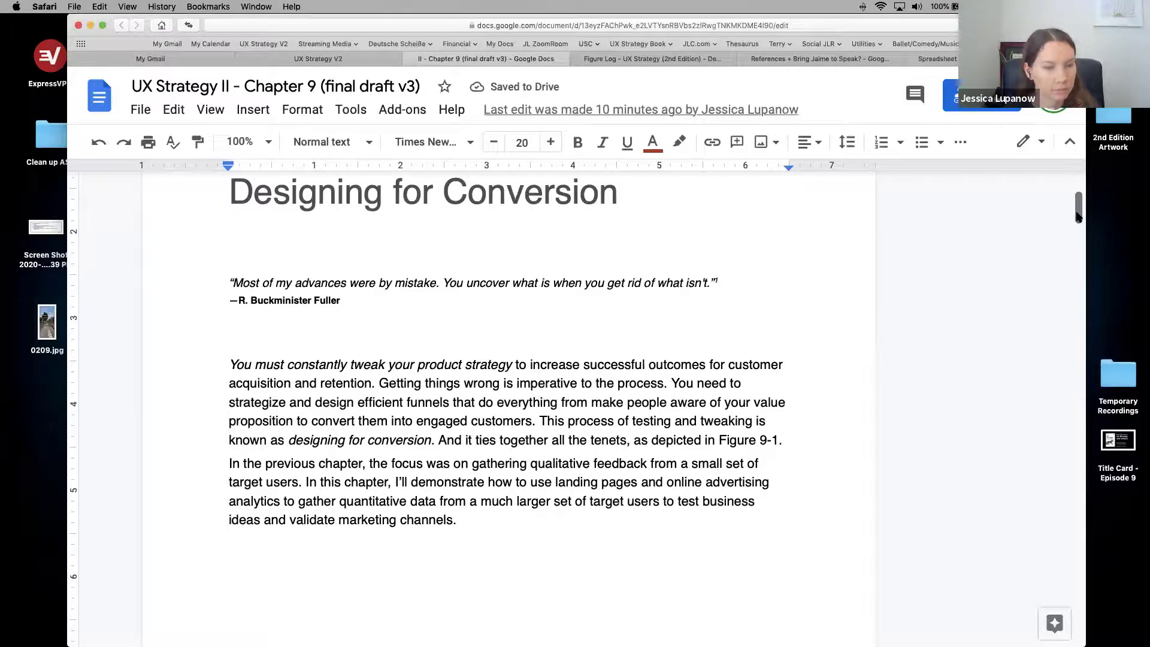
scroll(1077, 219, down, 1)
scroll(1078, 219, down, 1)
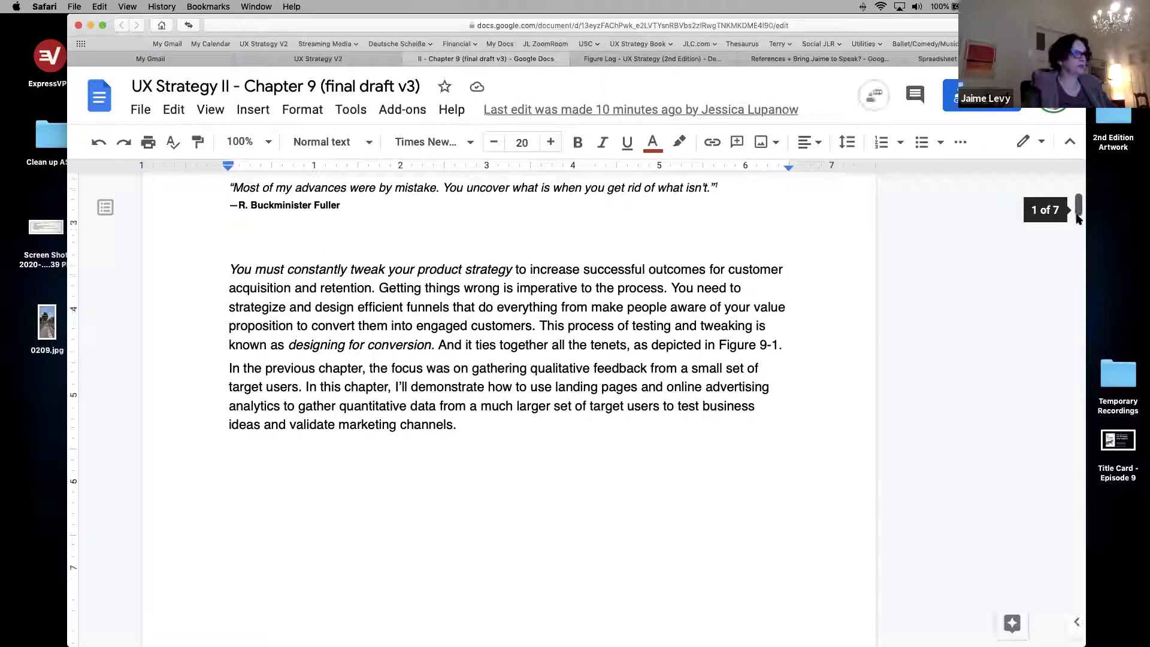
scroll(1078, 218, down, 3)
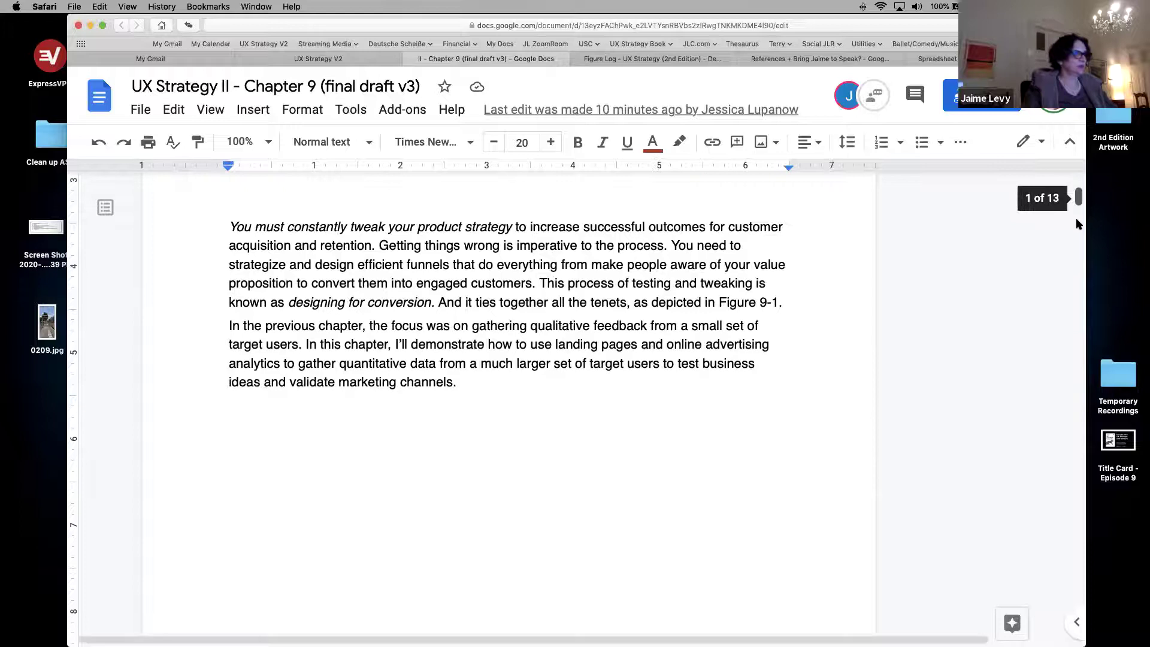
scroll(1078, 225, down, 1)
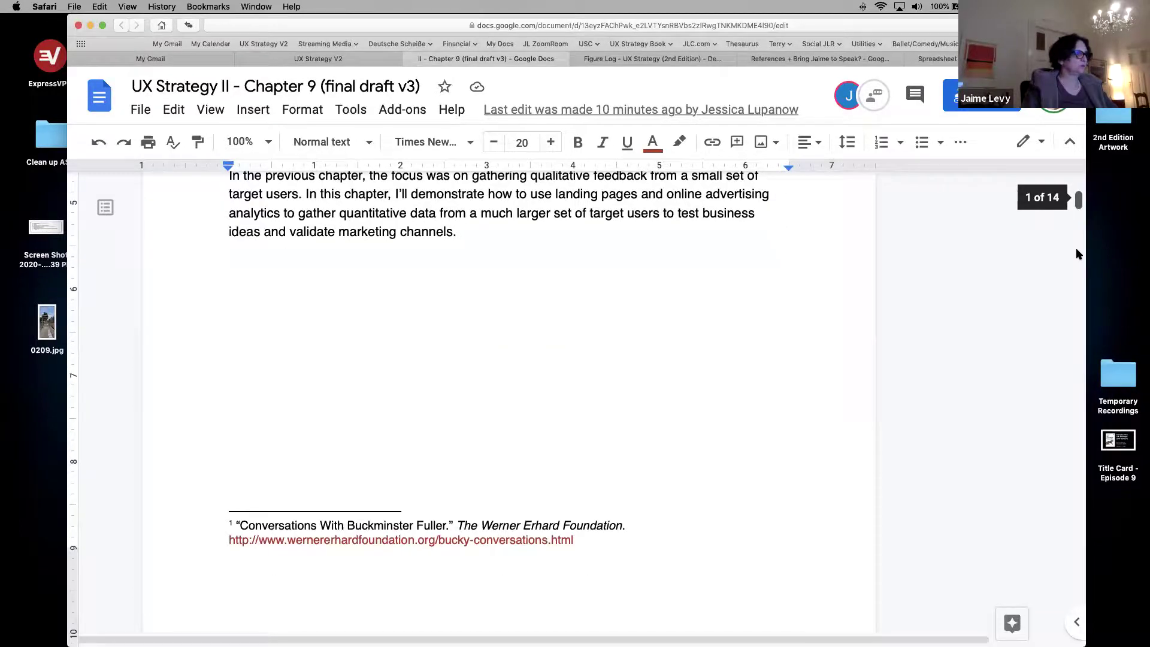
scroll(1076, 254, down, 15)
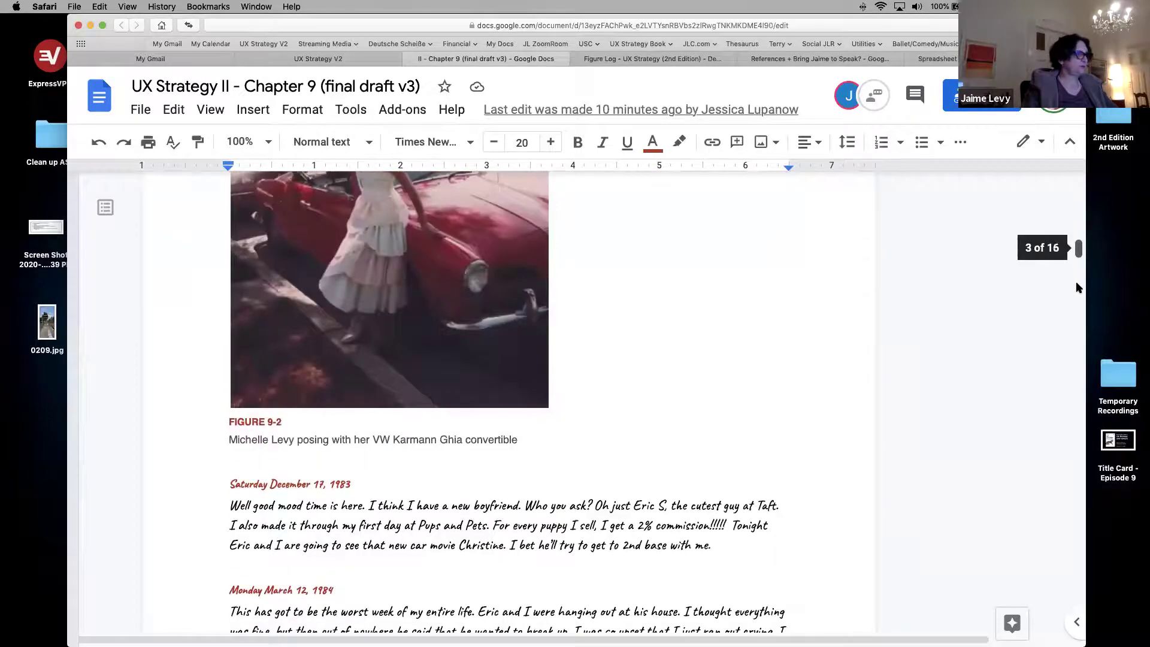
scroll(1076, 287, down, 7)
scroll(1076, 290, down, 3)
scroll(1076, 290, down, 1)
scroll(1075, 286, up, 7)
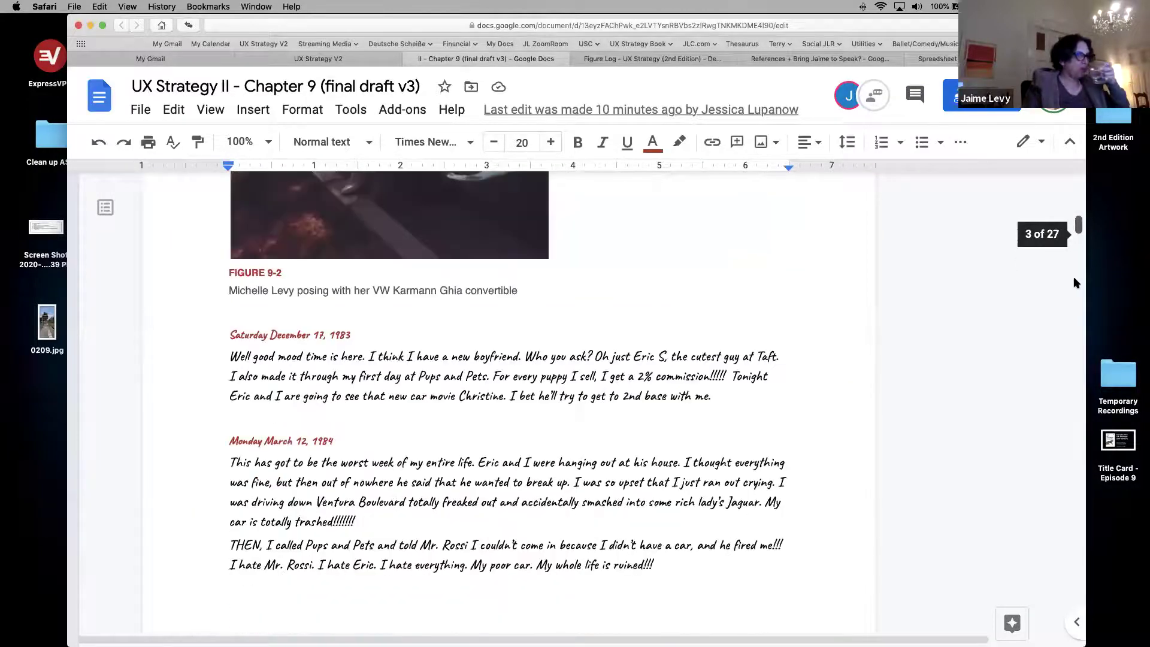
Step: Read through the remaining diary entries, Lessons Learned and the Funnel Business section of Chapter 9
click(627, 377)
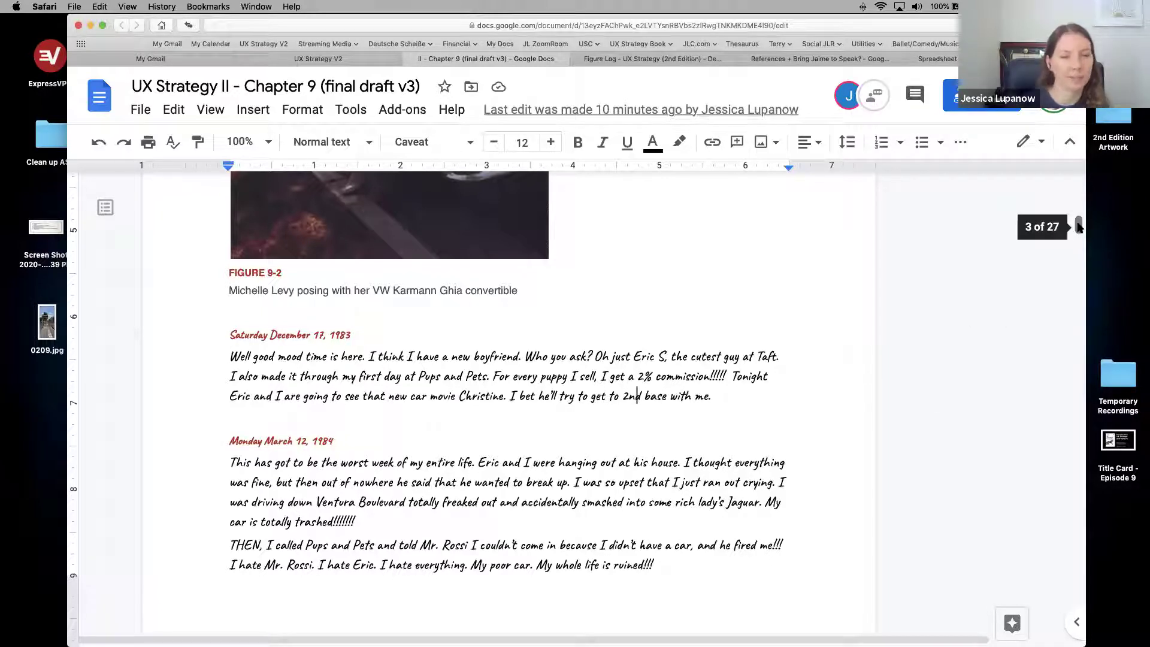
scroll(1079, 233, down, 2)
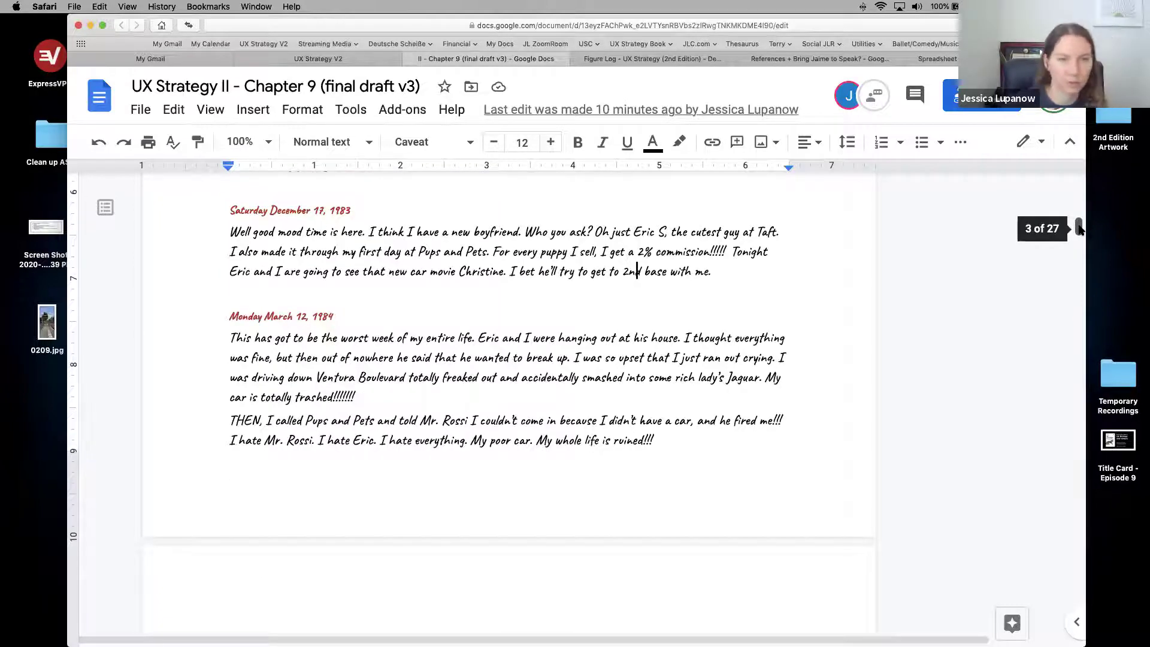
scroll(1080, 231, down, 2)
scroll(1079, 233, down, 6)
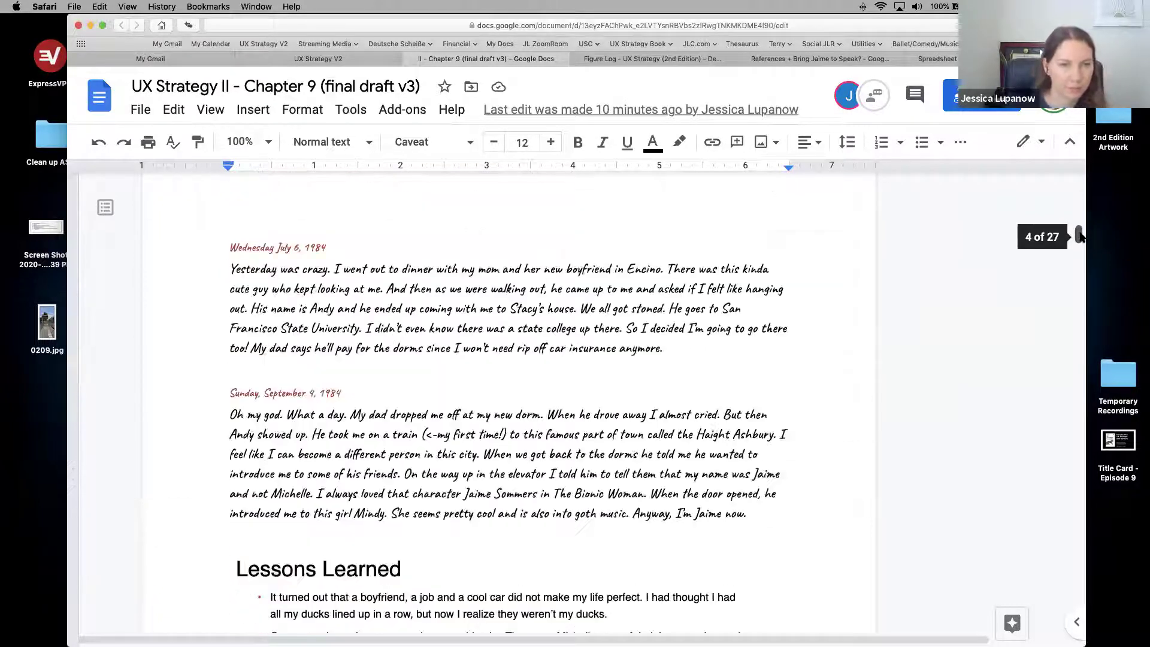
scroll(1080, 236, down, 5)
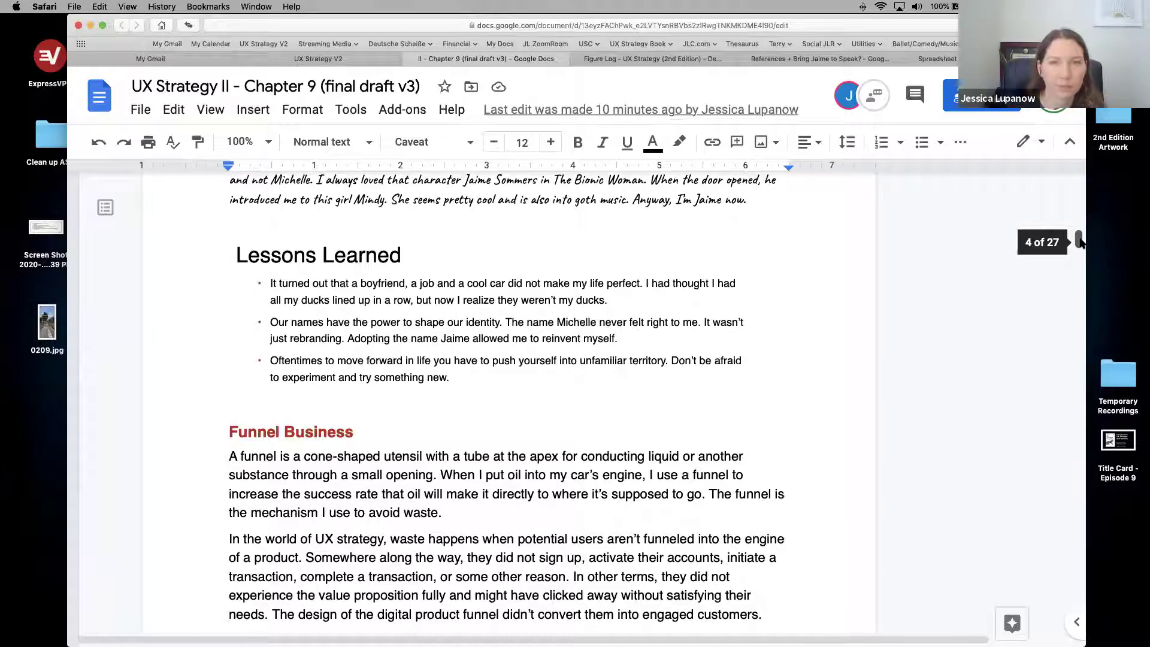
scroll(1080, 239, down, 1)
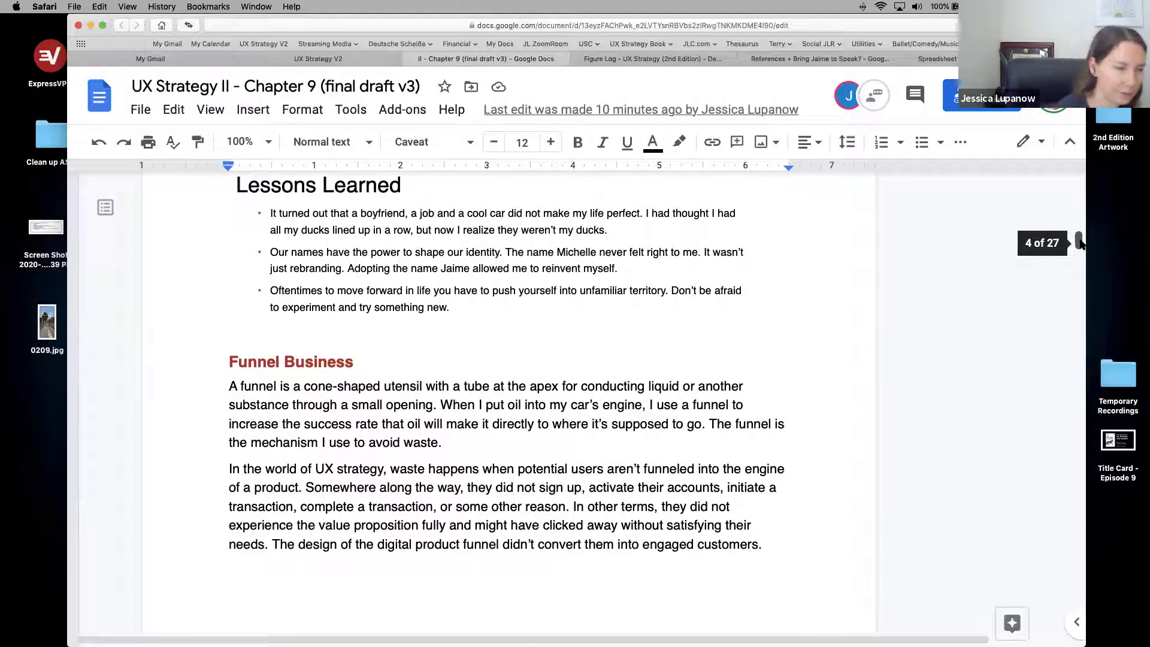
scroll(1080, 241, down, 1)
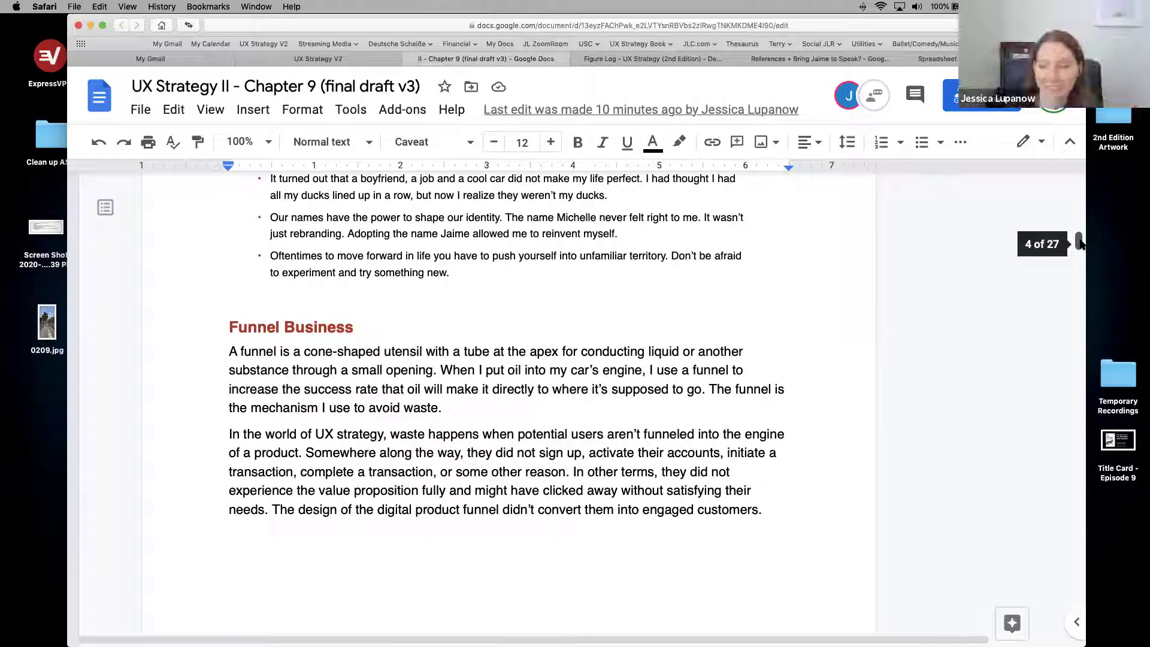
drag(1080, 242, 1080, 245)
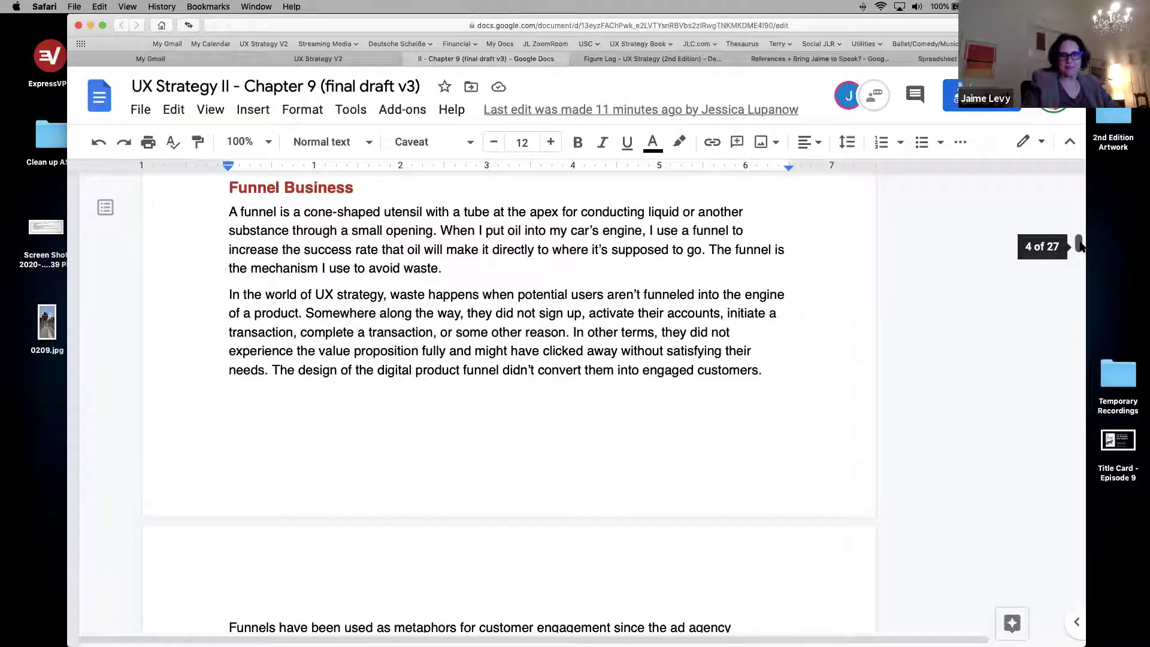
Step: Check the growth design text and the Hooked Model's figure reference, and find the highlighted, commented paragraph before the landing page experiment table
drag(1079, 244, 1079, 285)
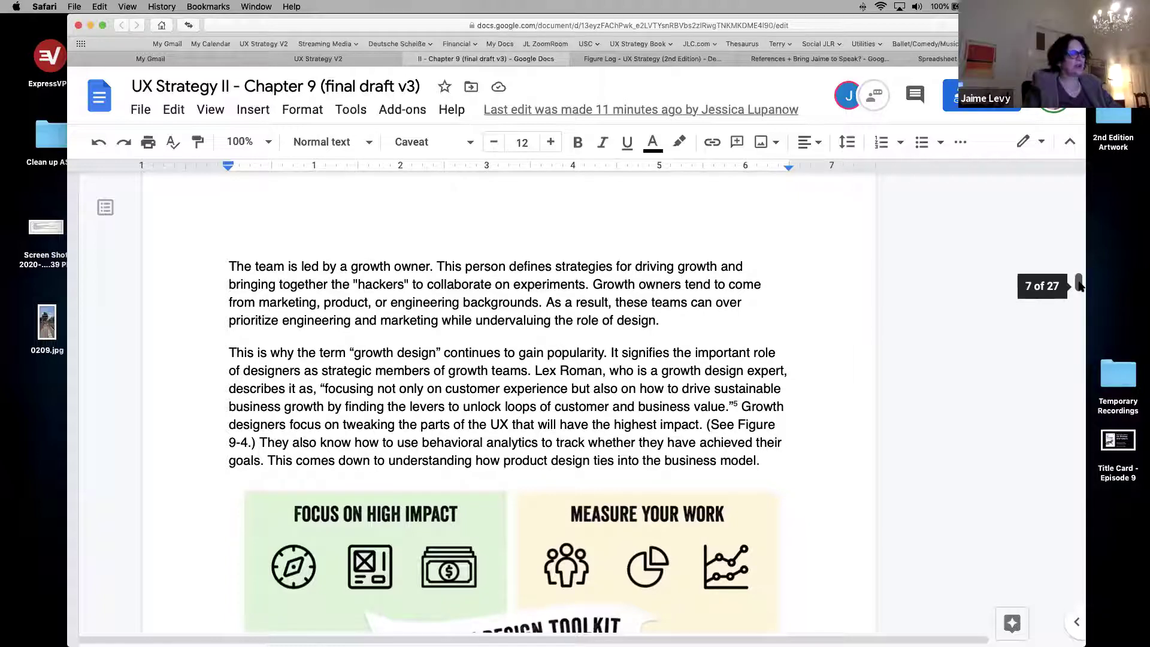
drag(1080, 286, 1079, 294)
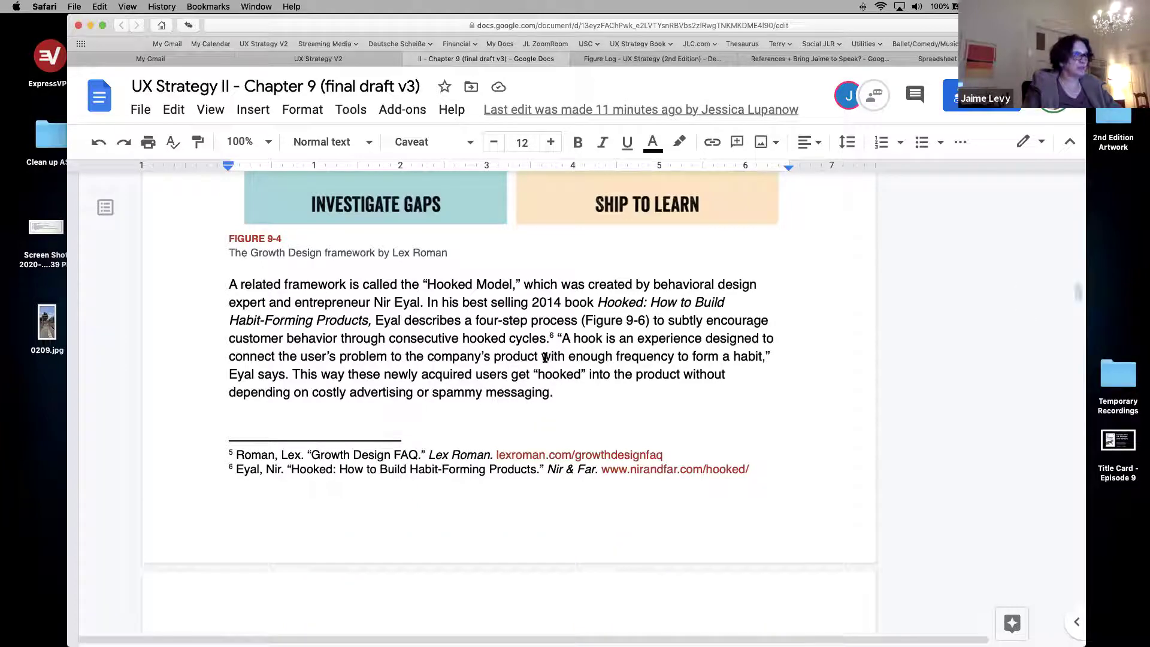
double_click(642, 321)
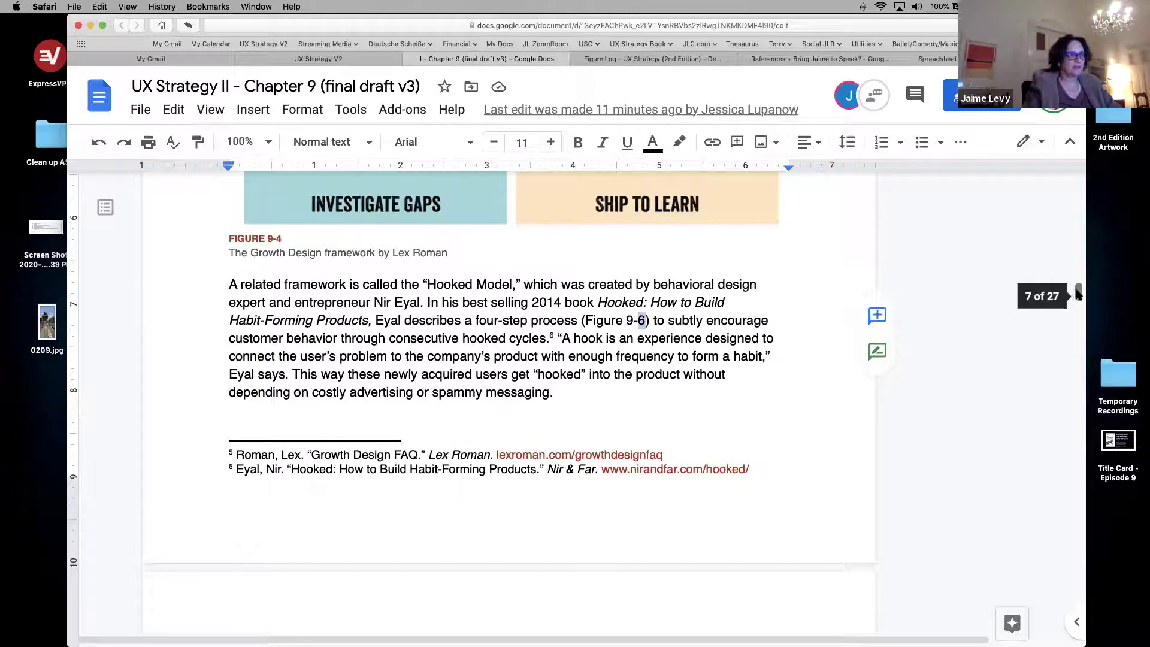
drag(1078, 293, 1148, 359)
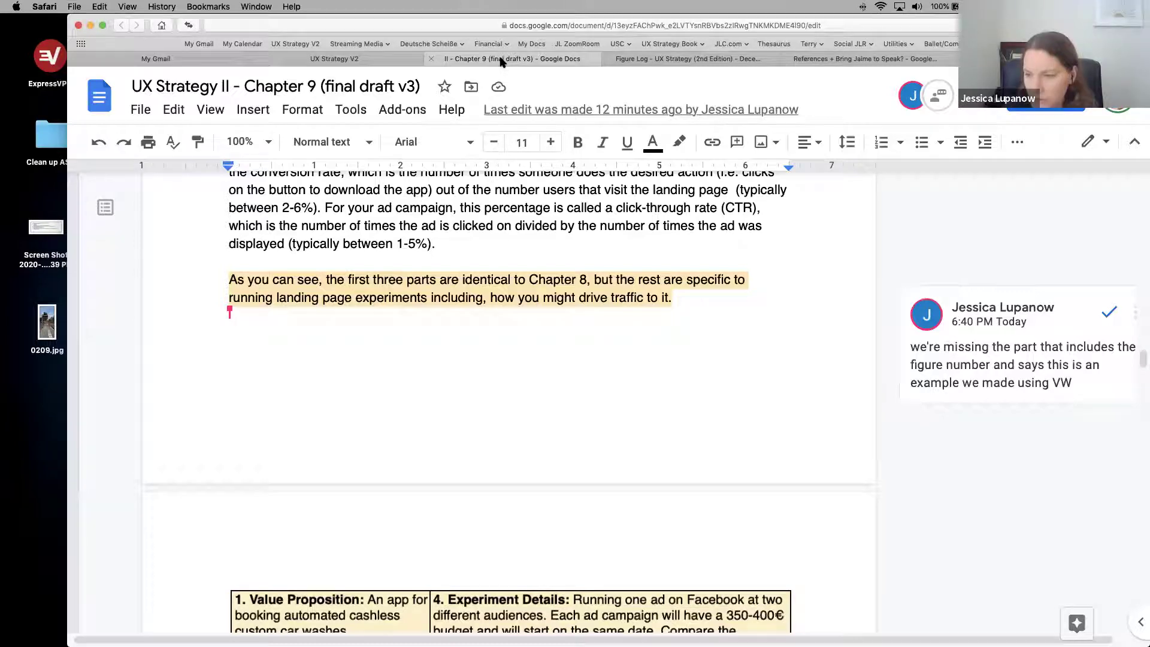
Step: In the book's Google Drive folder, open the archived Chapter 9 (final draft v2) from 00-Archive under Everything, but the book!
click(344, 60)
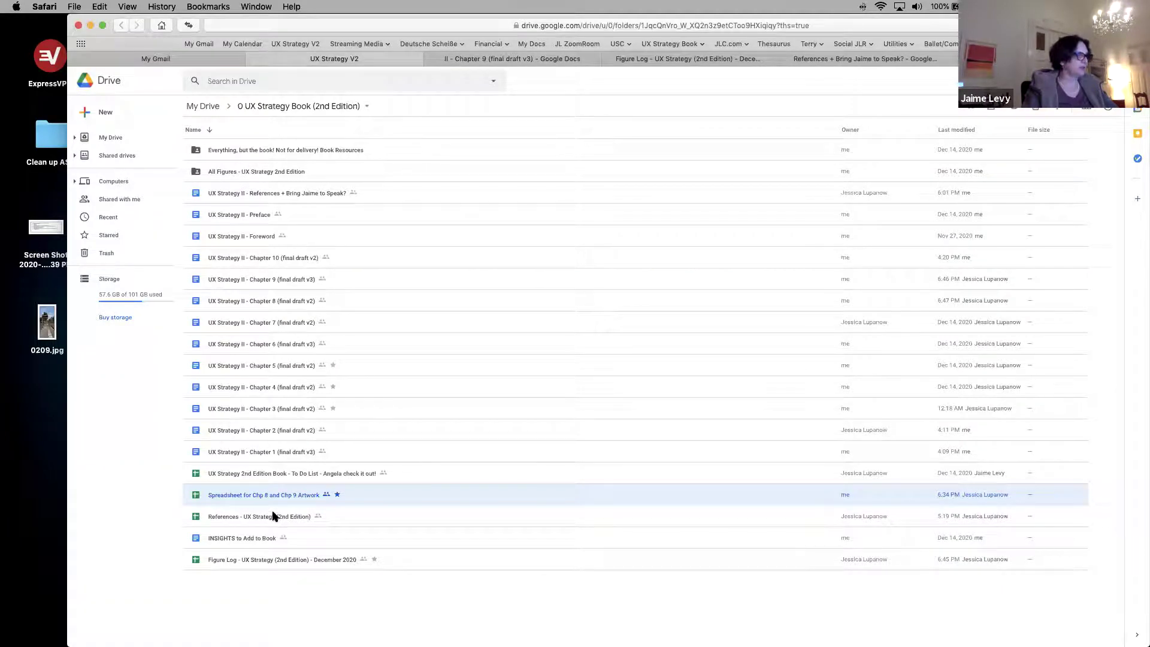
double_click(283, 151)
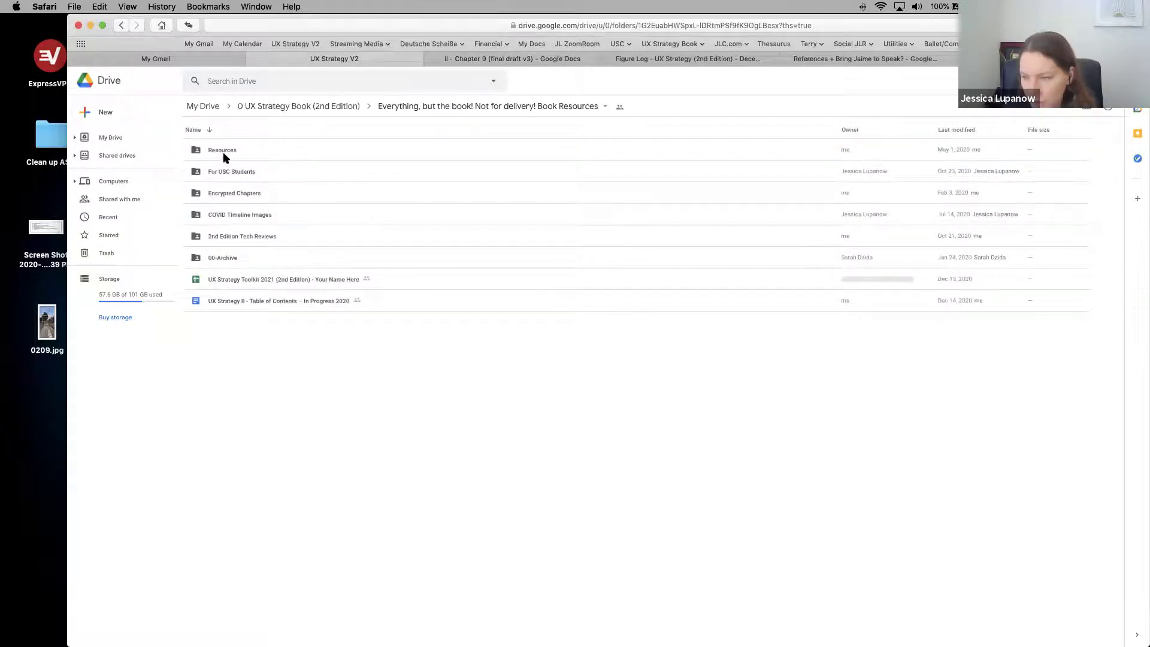
click(228, 258)
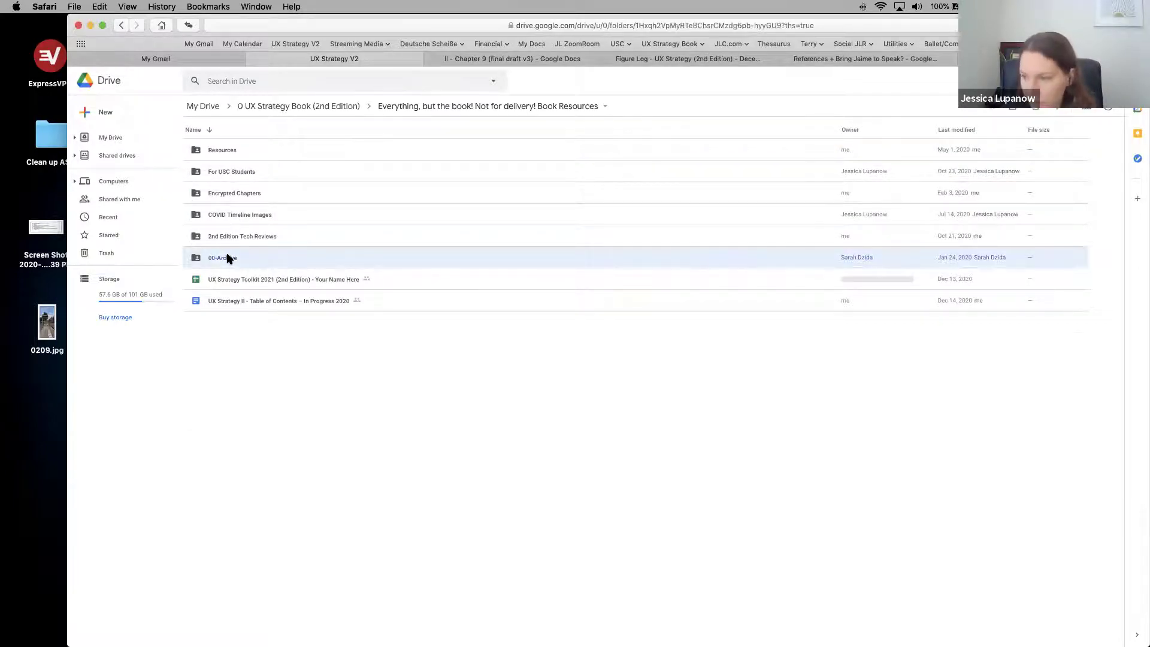
double_click(228, 259)
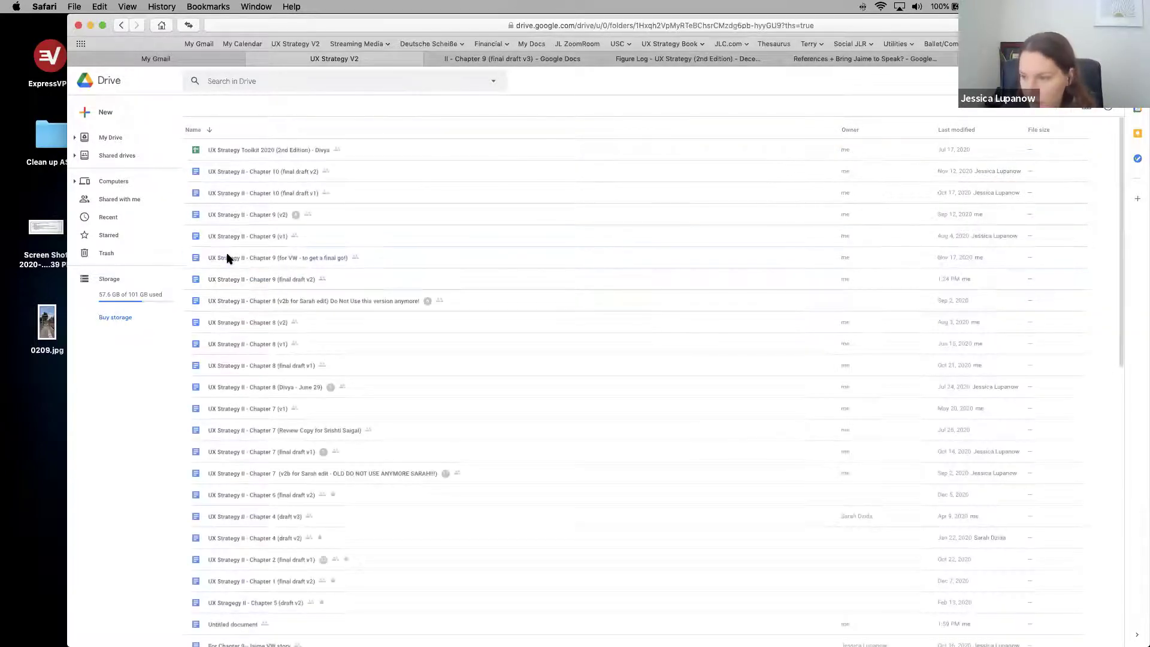
click(291, 281)
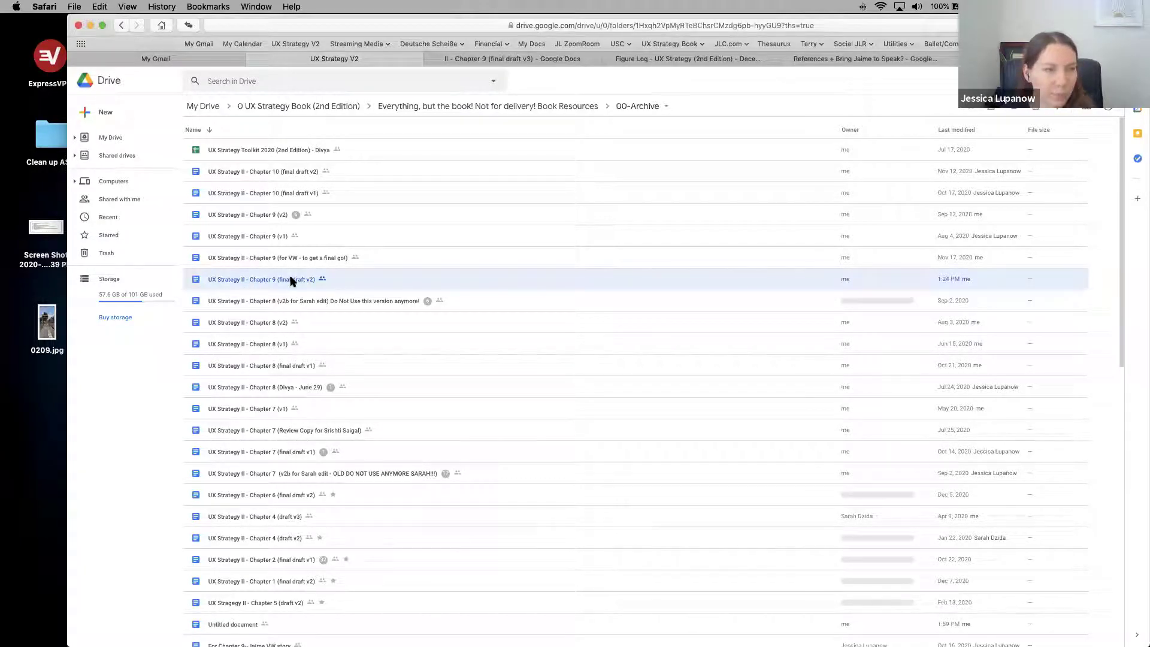
double_click(292, 281)
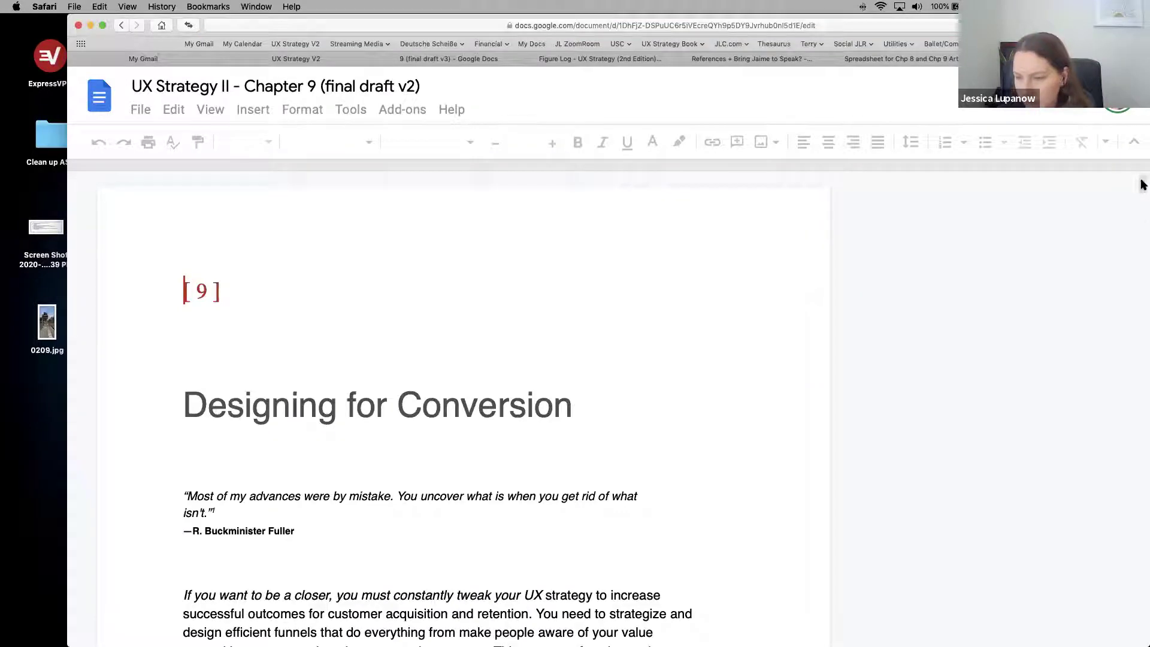
Step: Skim the archived Chapter 9 (final draft v2) down to the Create the Landing Page(s) section
drag(1143, 185, 1142, 227)
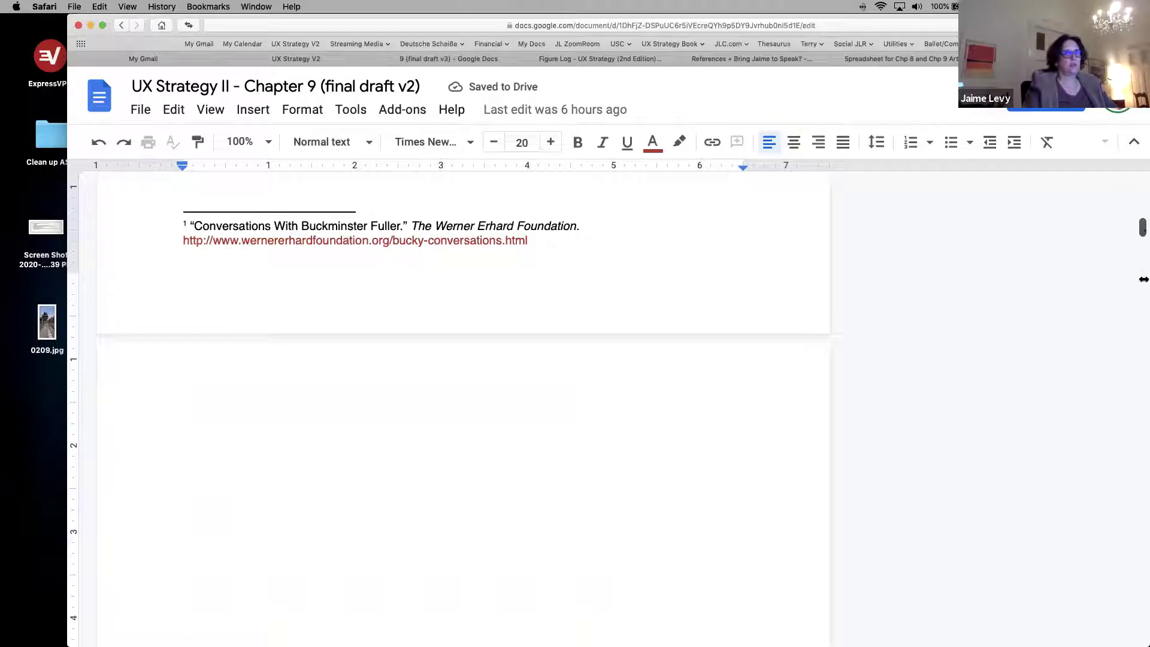
drag(1139, 228, 1142, 289)
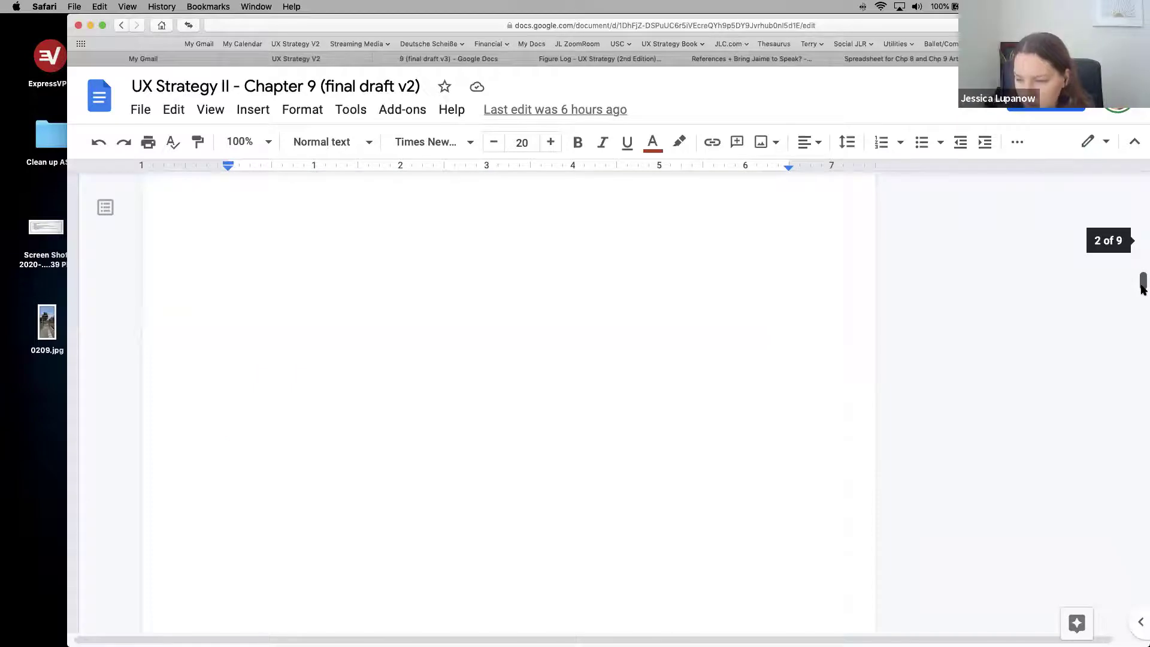
click(1142, 402)
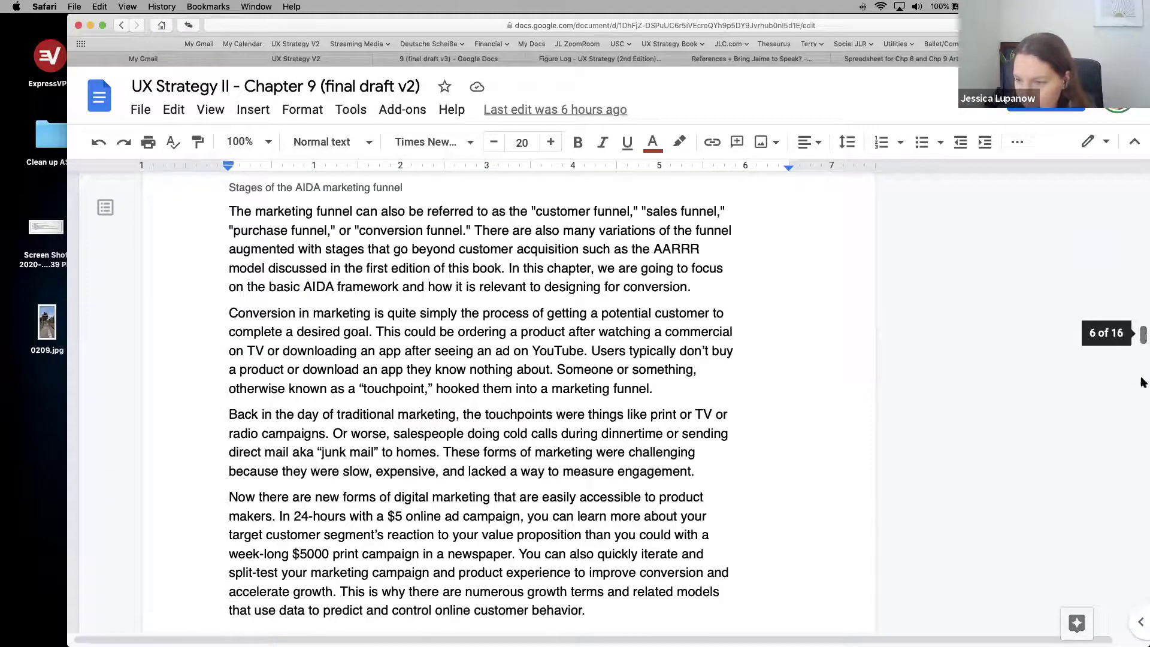
click(1142, 388)
click(1139, 467)
click(1139, 456)
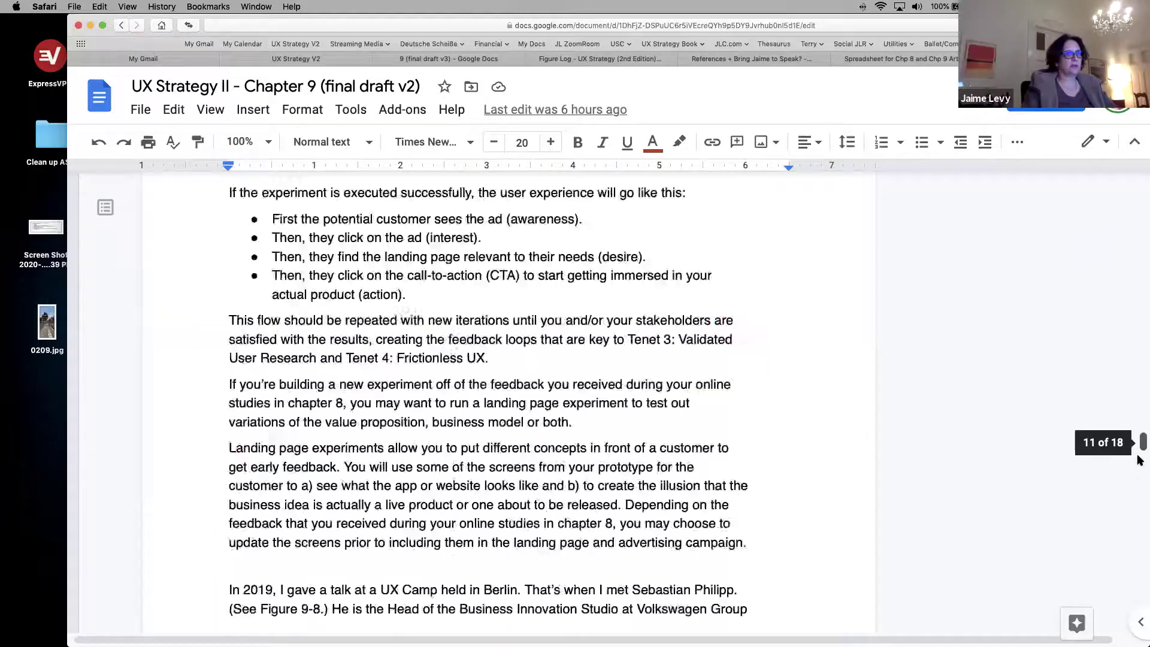
click(1139, 472)
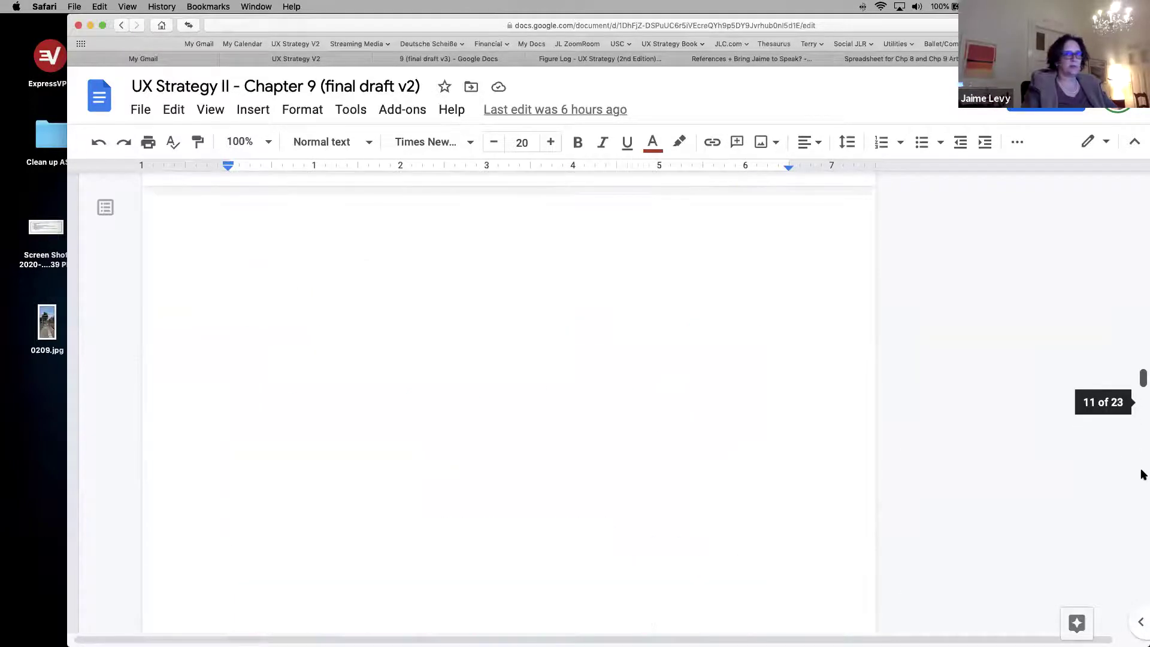
click(1142, 490)
click(1141, 492)
click(1141, 500)
click(1142, 508)
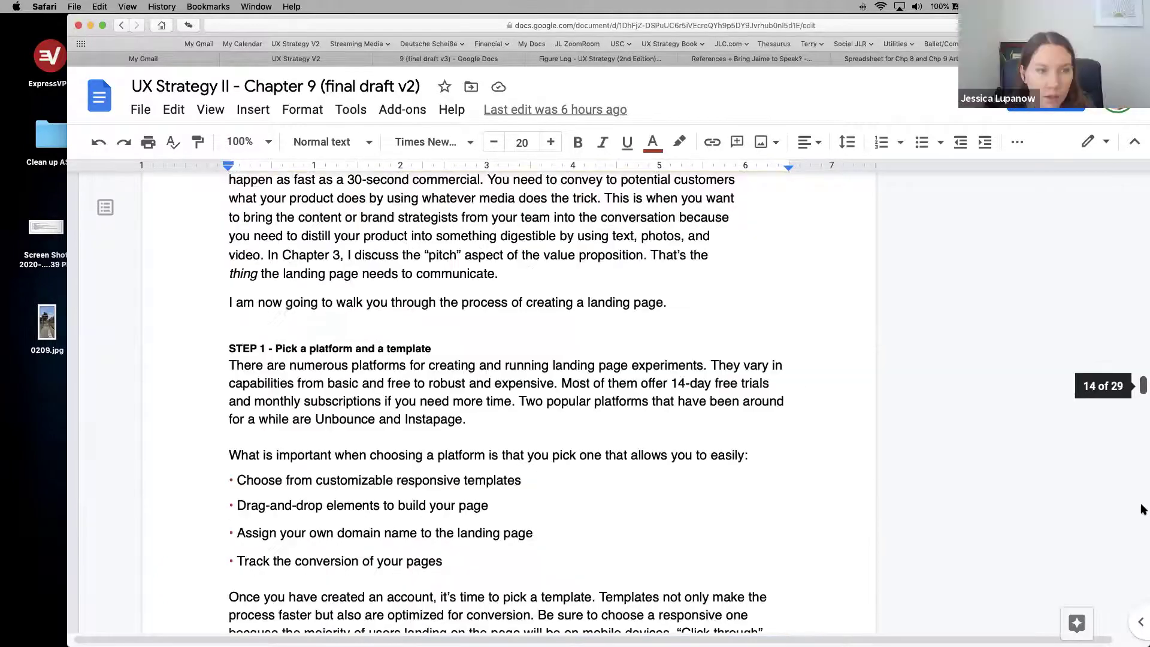
scroll(1140, 508, down, 2)
scroll(1141, 506, up, 6)
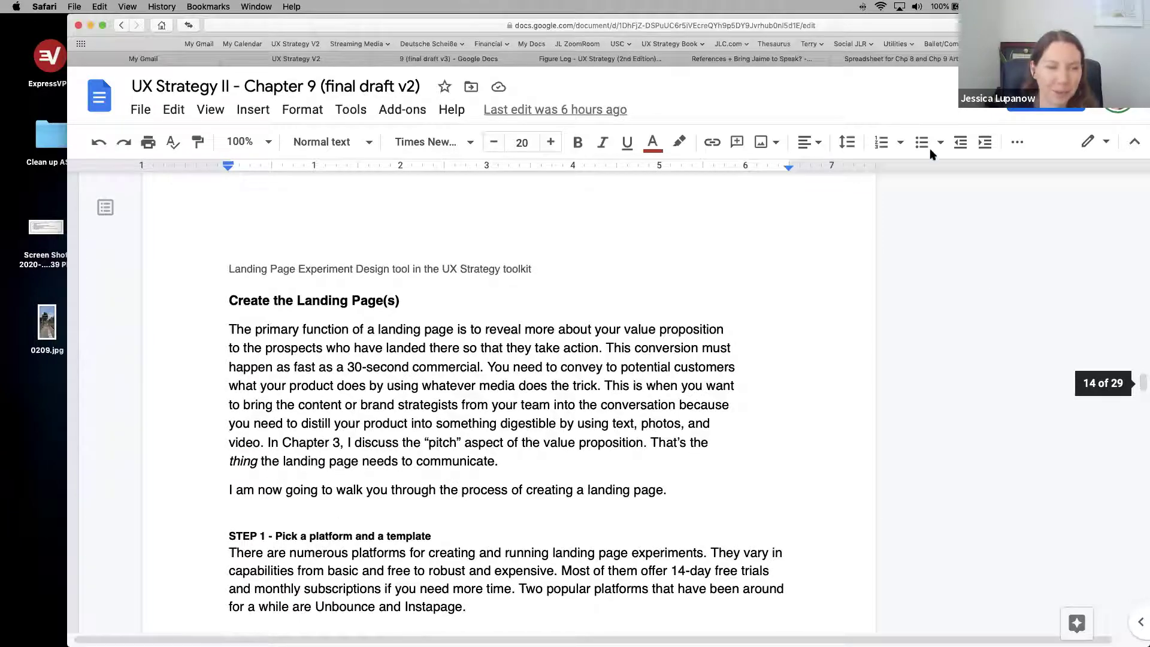
Step: Copy "the first three parts" from the highlighted paragraph in Chapter 9 (final draft v3) and search final draft v2 for it
click(437, 59)
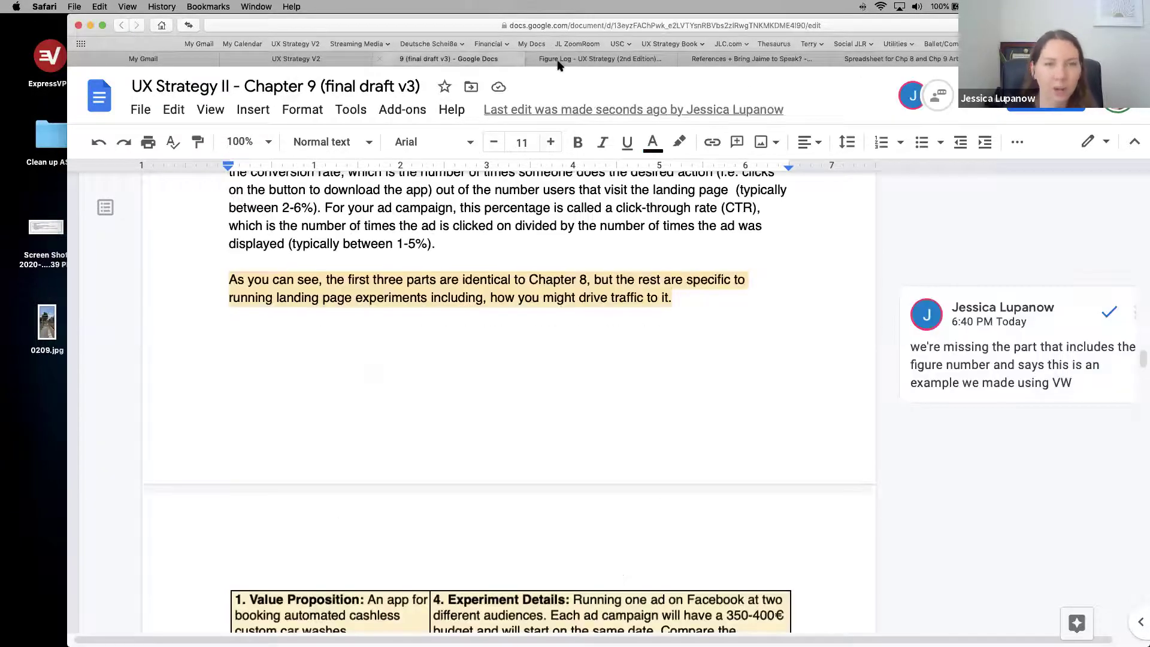
click(349, 280)
drag(436, 279, 326, 279)
key(ctrl+c)
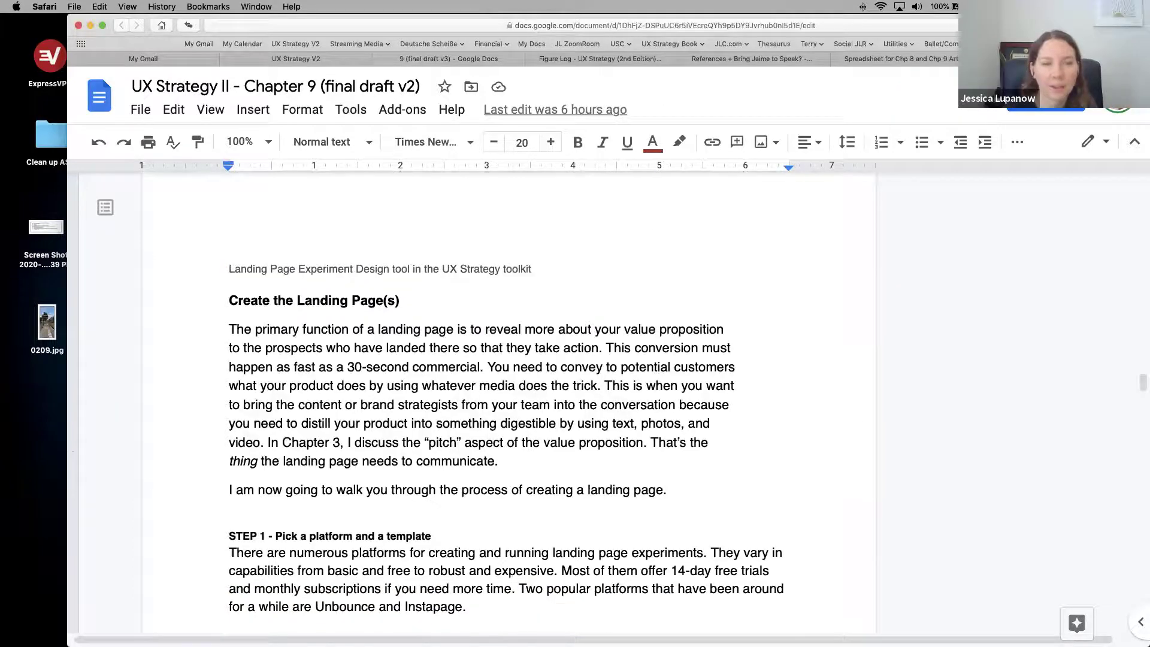
key(ctrl+f)
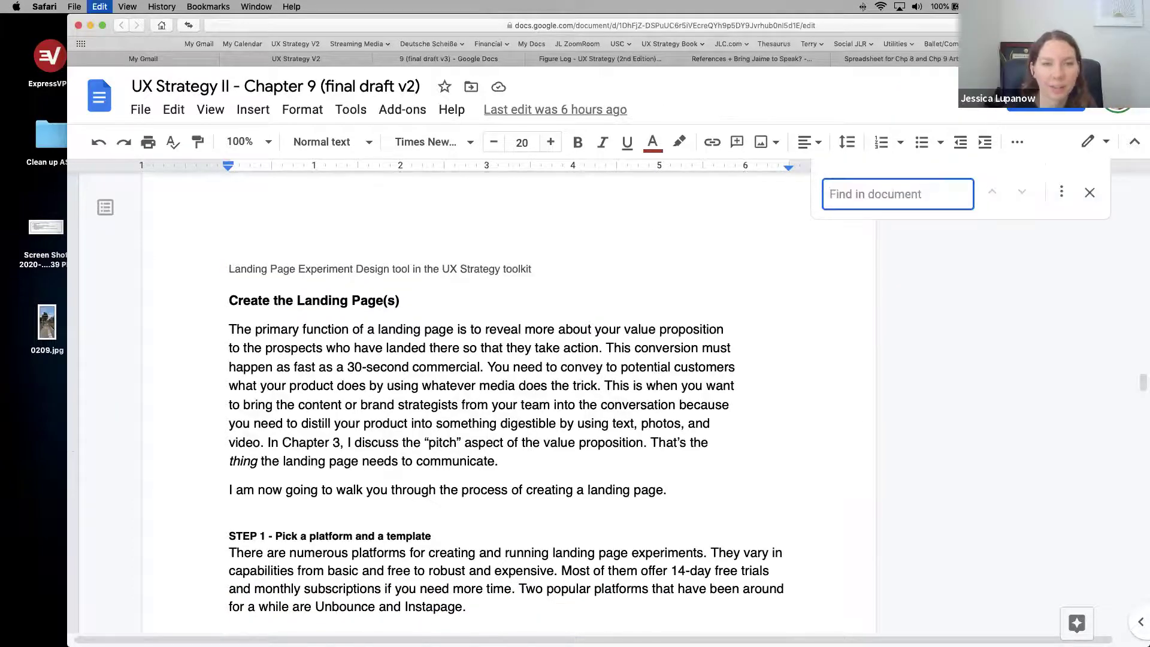
key(ctrl+v)
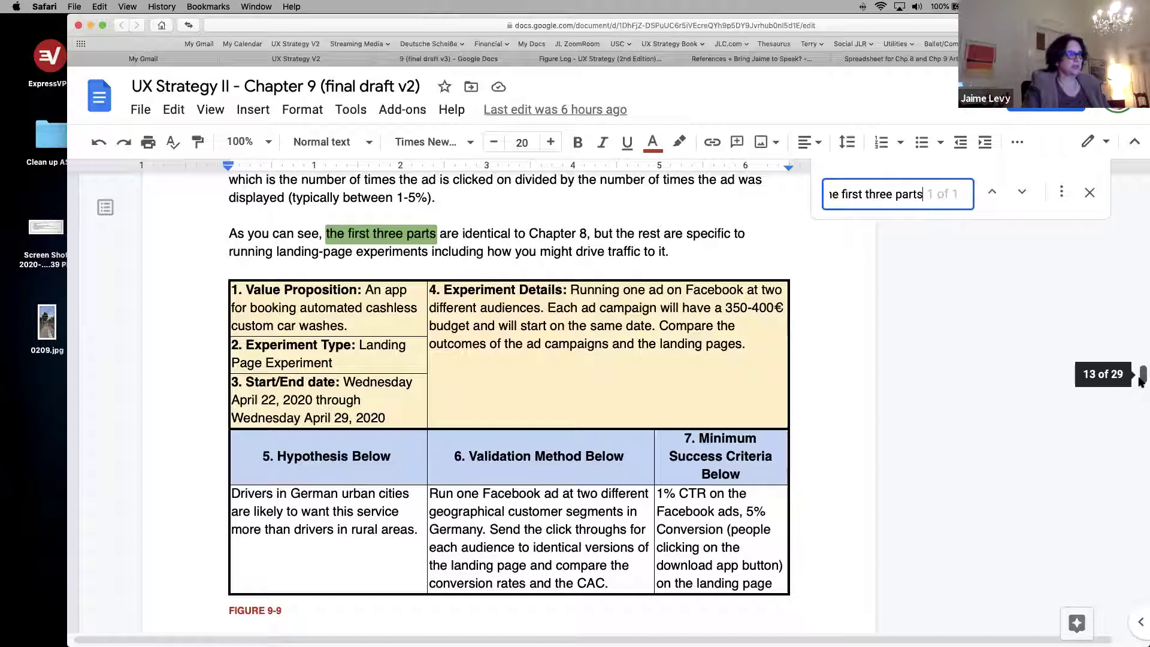
Step: Check the text around the Figure 9-9 table, back through Define the Experiment to the Volkswagen introduction, for the missing figure reference
drag(1142, 373, 1141, 379)
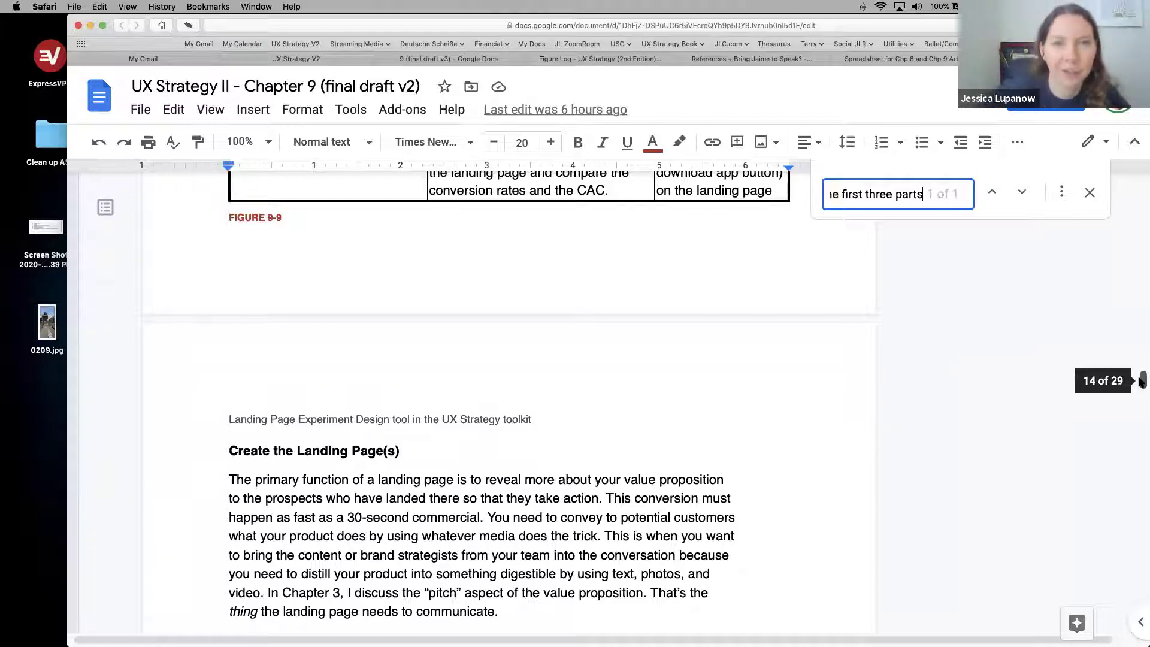
drag(1142, 379, 1142, 381)
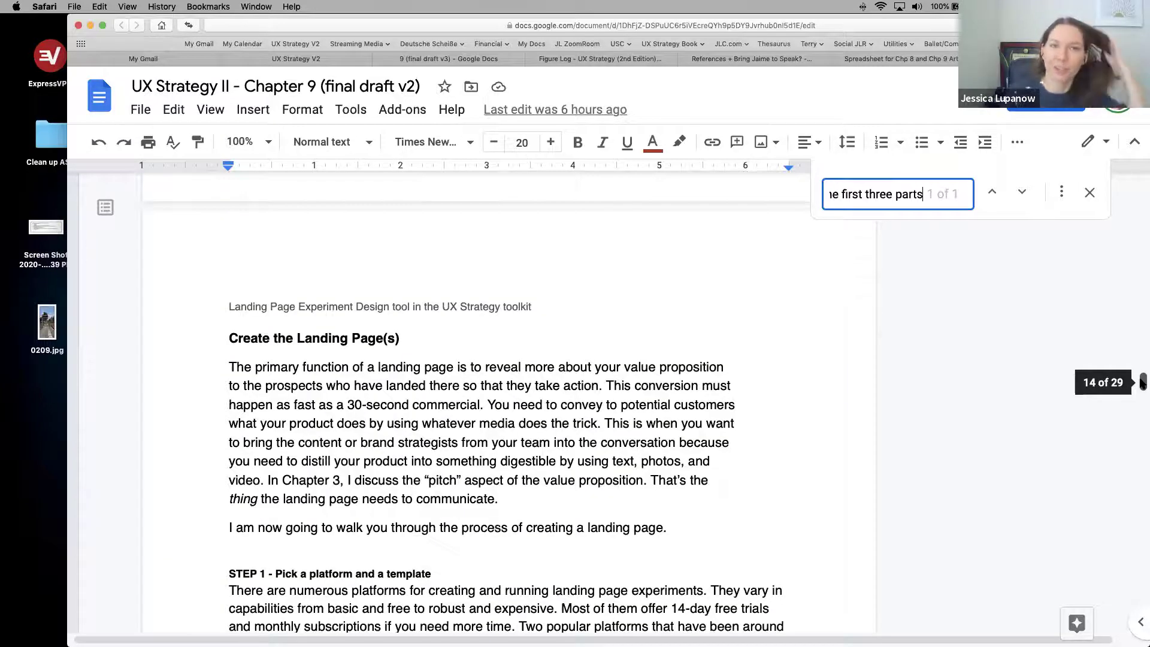
drag(1142, 380, 1131, 370)
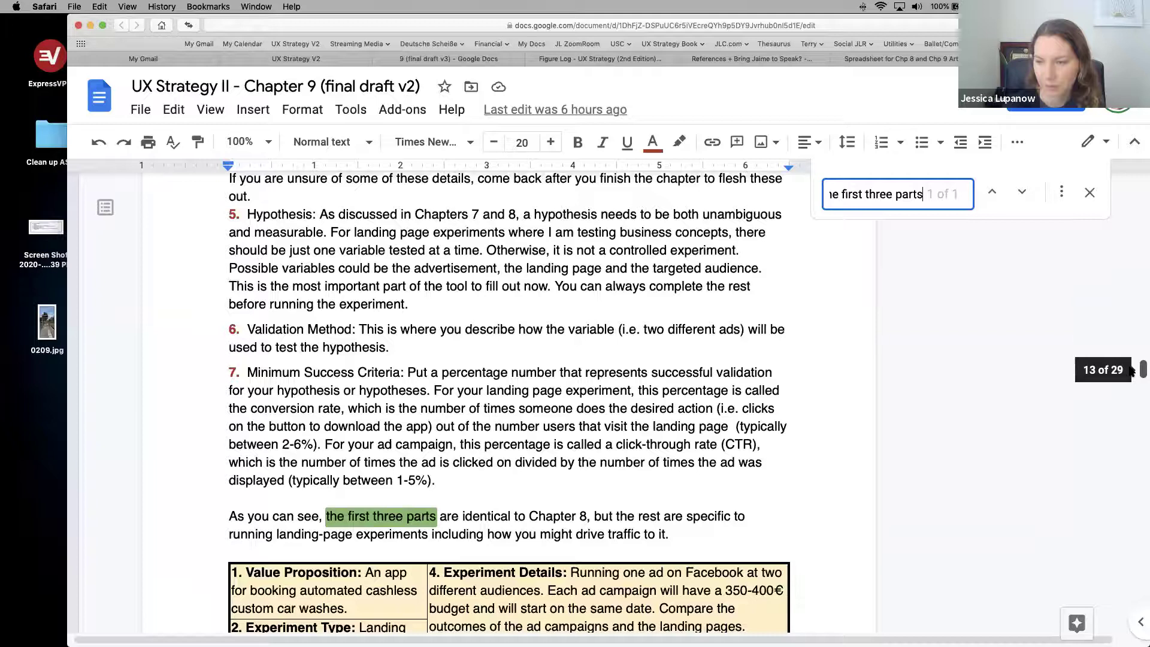
drag(1131, 370, 1132, 359)
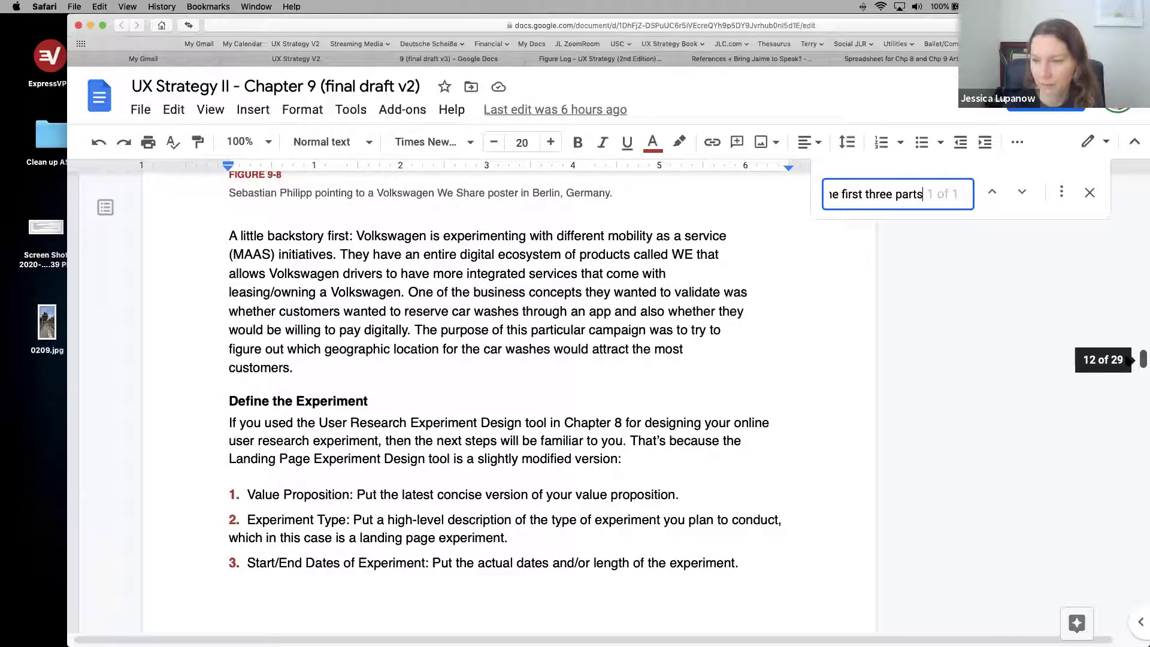
drag(1129, 360, 1109, 344)
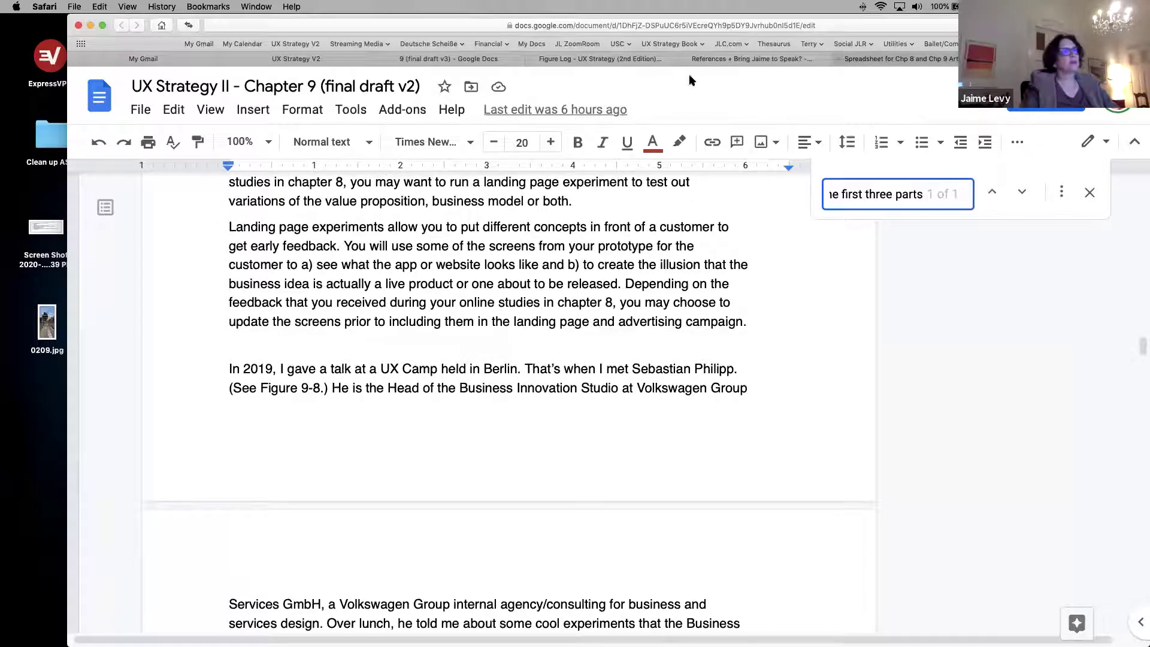
Step: Open the archived UX Strategy II - Chapter 9 (for VW - to get a final go!) from the 00-Archive folder
click(435, 60)
click(278, 60)
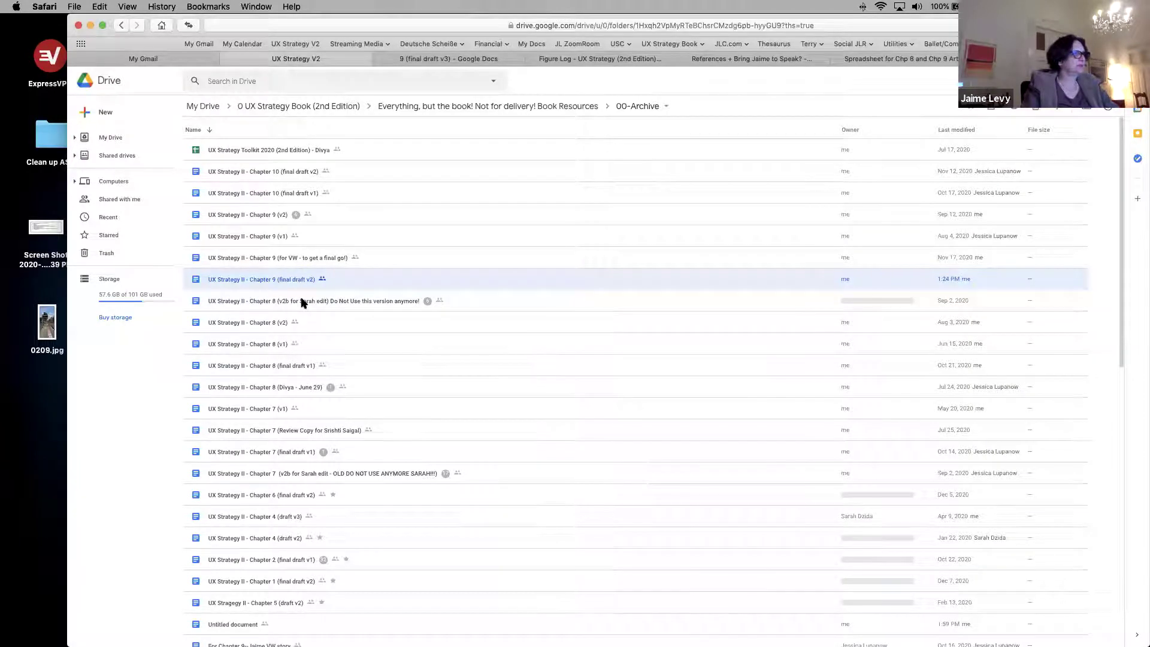
key(Return)
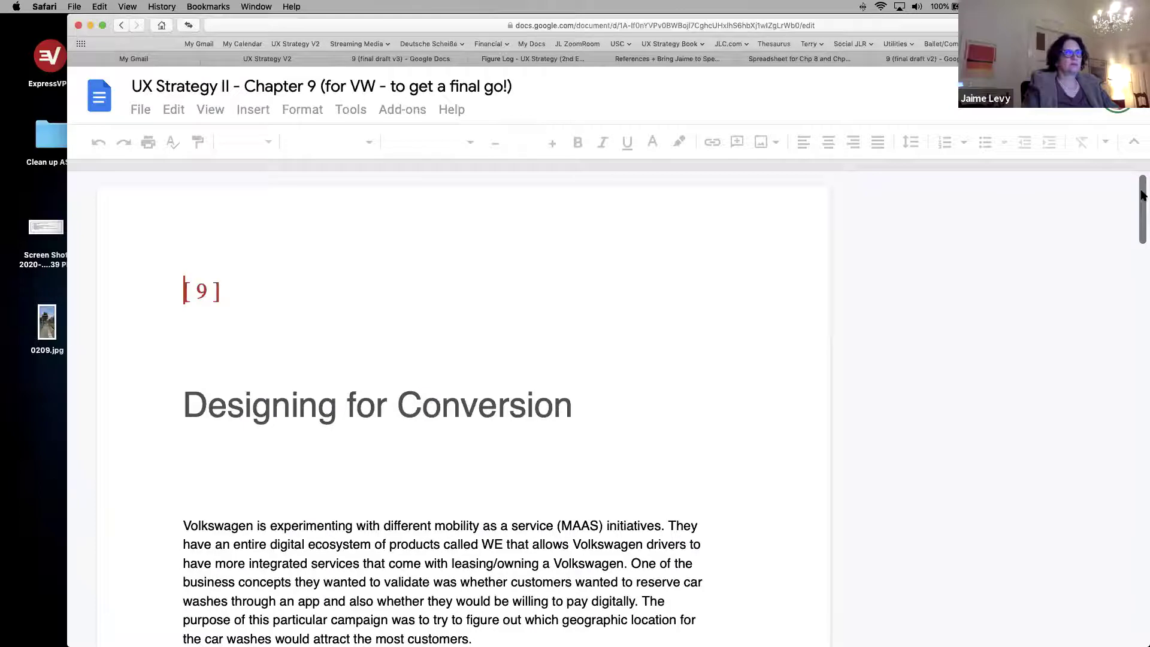
Step: Examine the VW version from Define the Experiment through the Figure 9-13 ad for the sentence introducing the experiment table
scroll(1141, 195, down, 5)
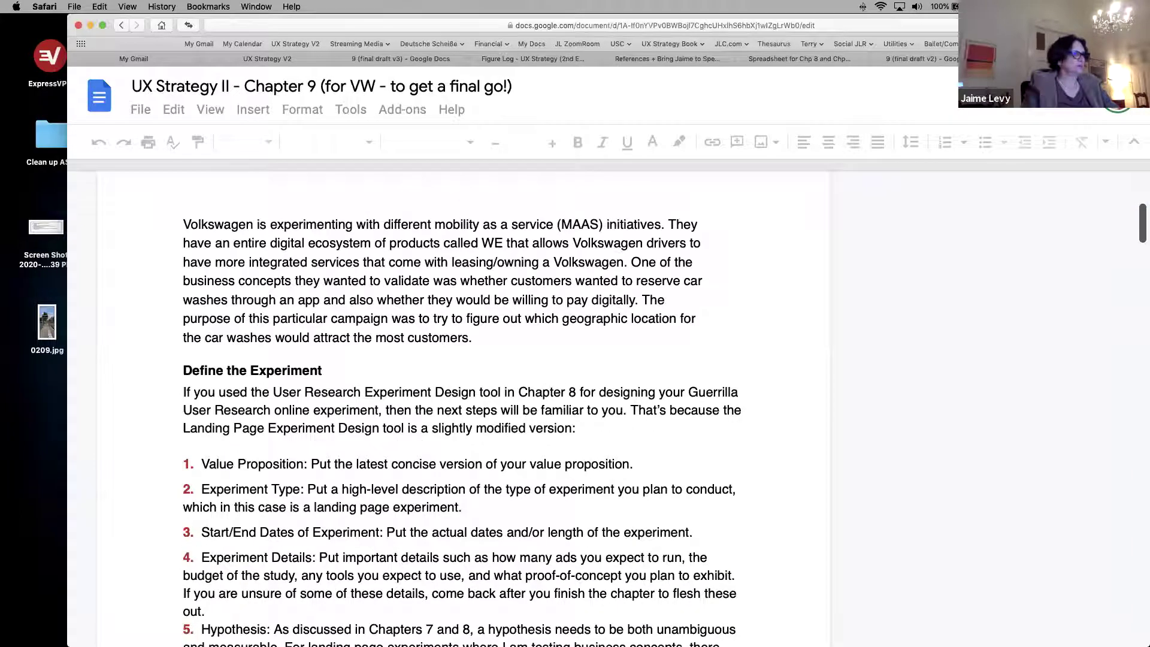
scroll(461, 407, down, 10)
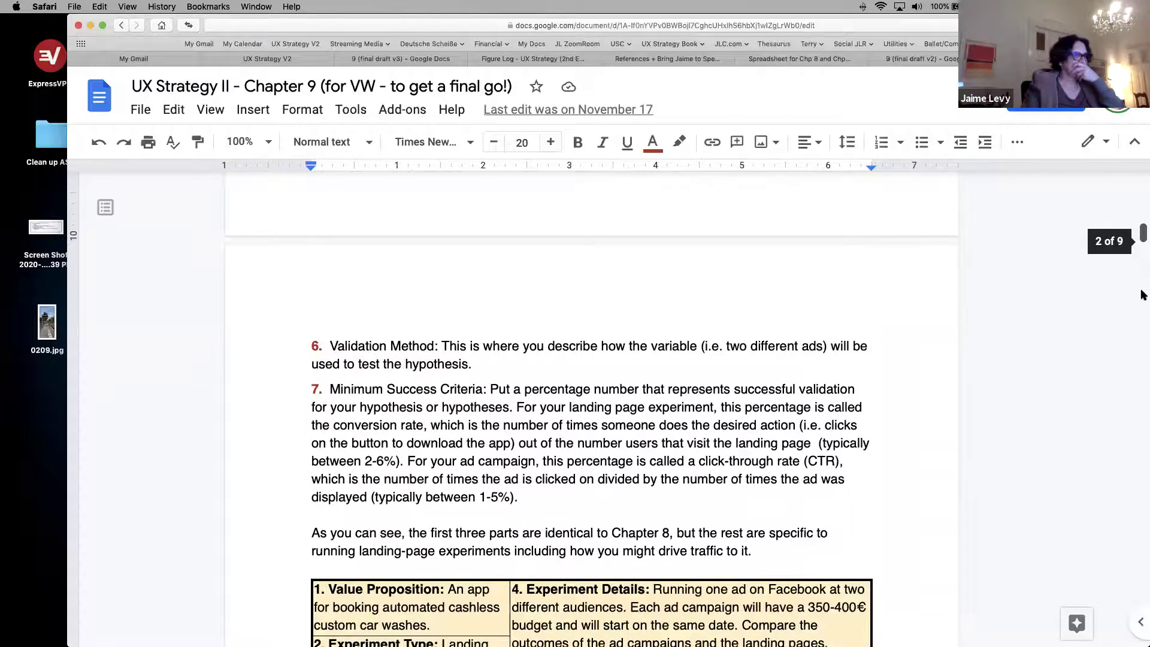
scroll(1141, 295, down, 10)
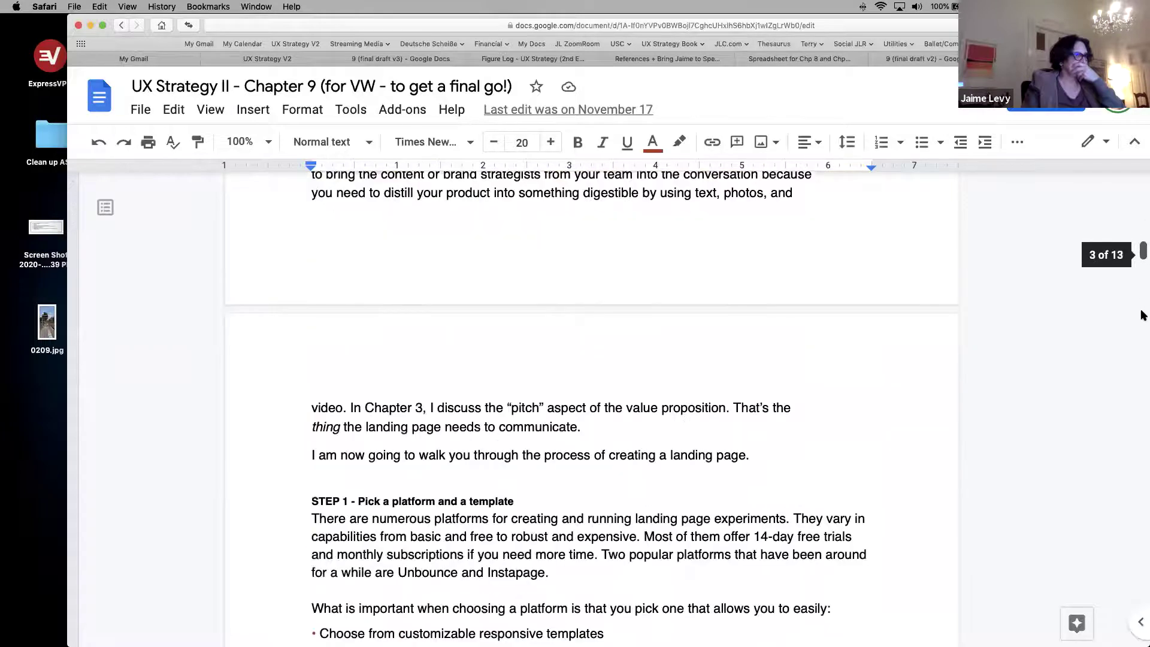
scroll(1142, 315, down, 5)
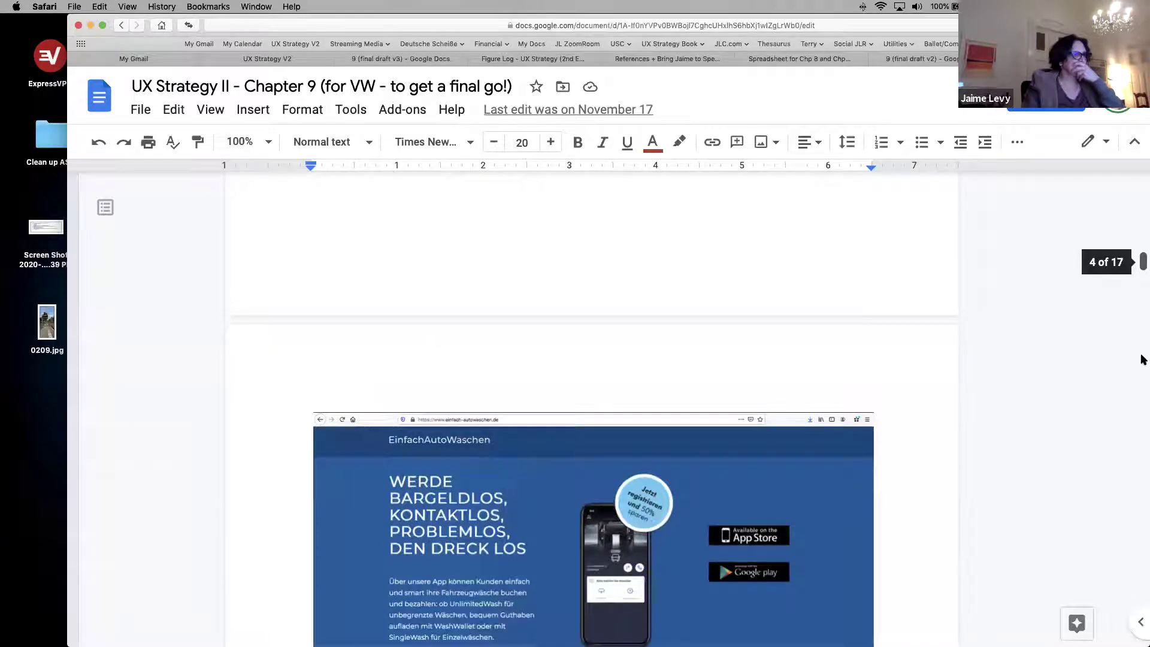
scroll(1142, 359, down, 20)
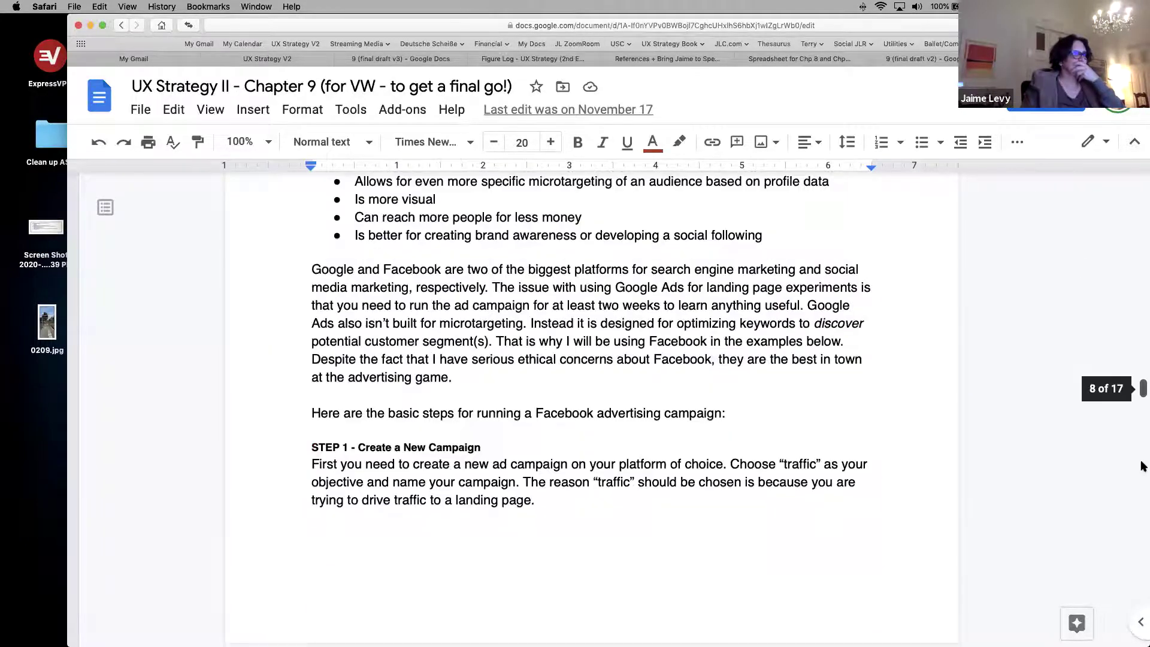
scroll(1142, 480, down, 10)
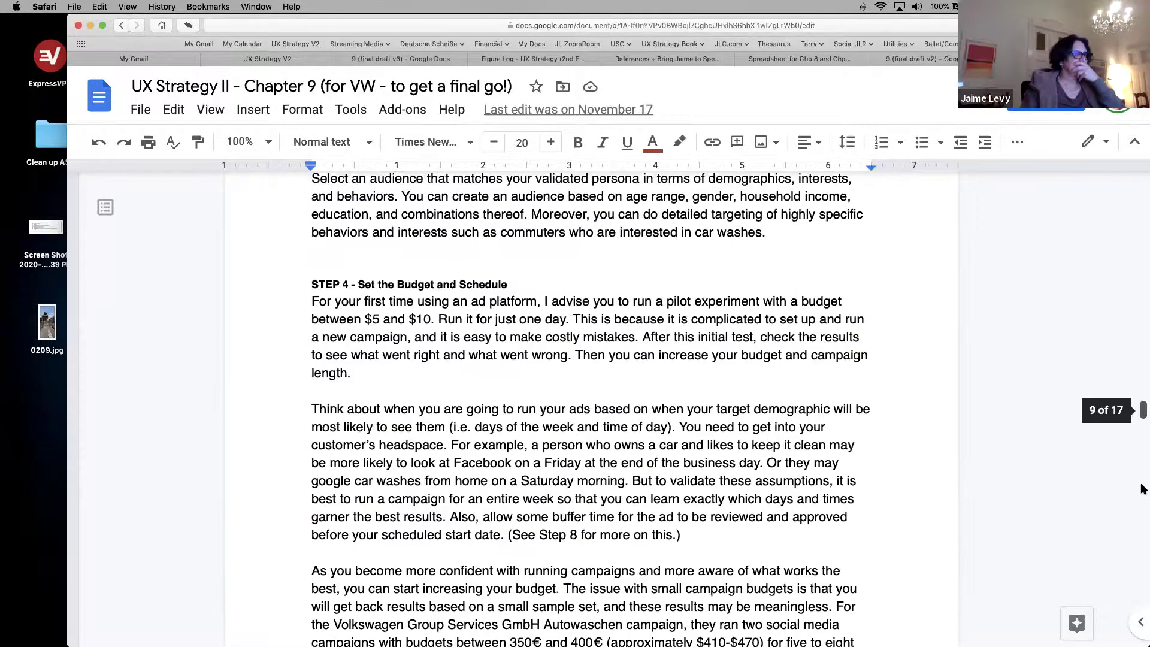
scroll(1142, 488, down, 10)
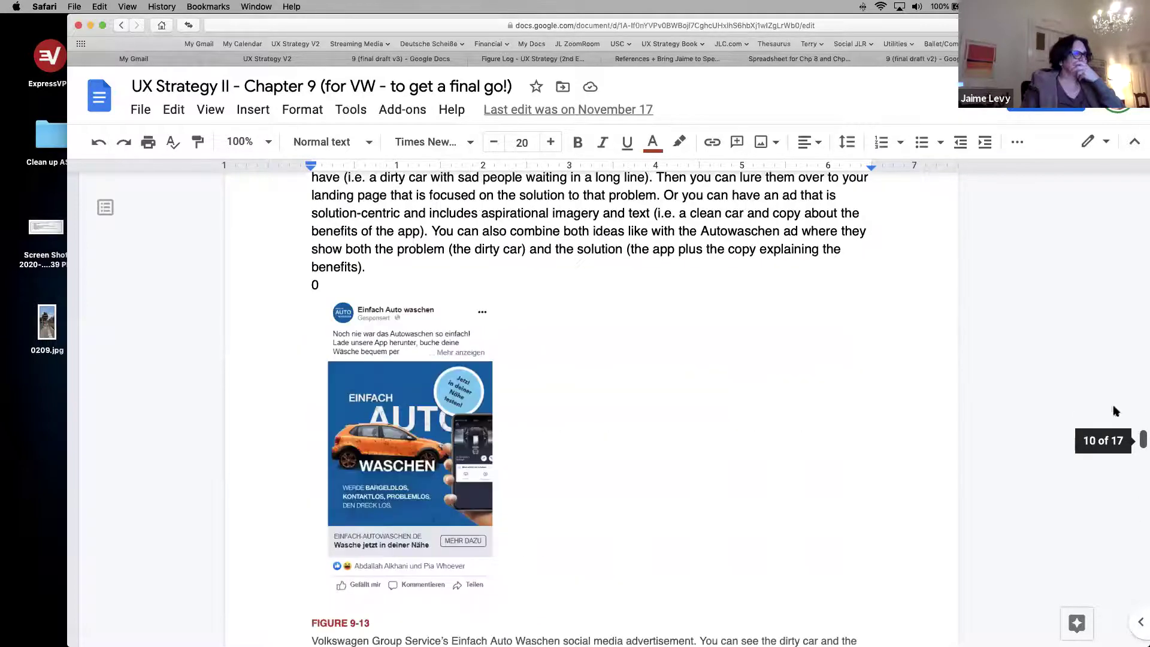
scroll(1088, 222, up, 20)
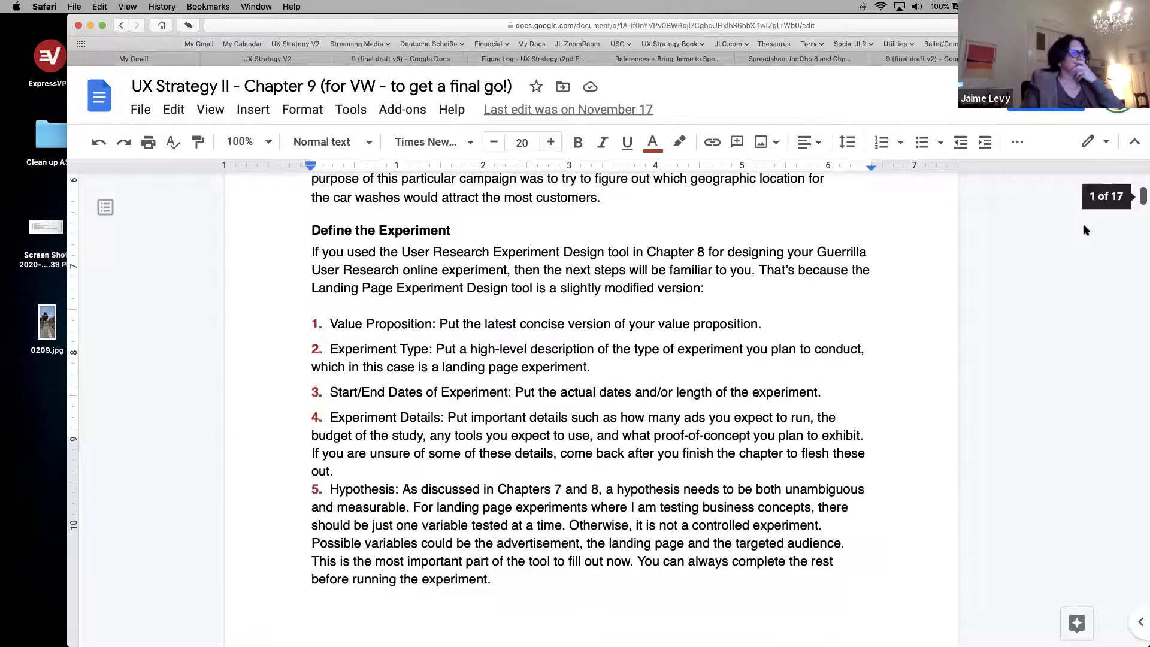
scroll(1084, 233, up, 7)
scroll(1084, 246, down, 6)
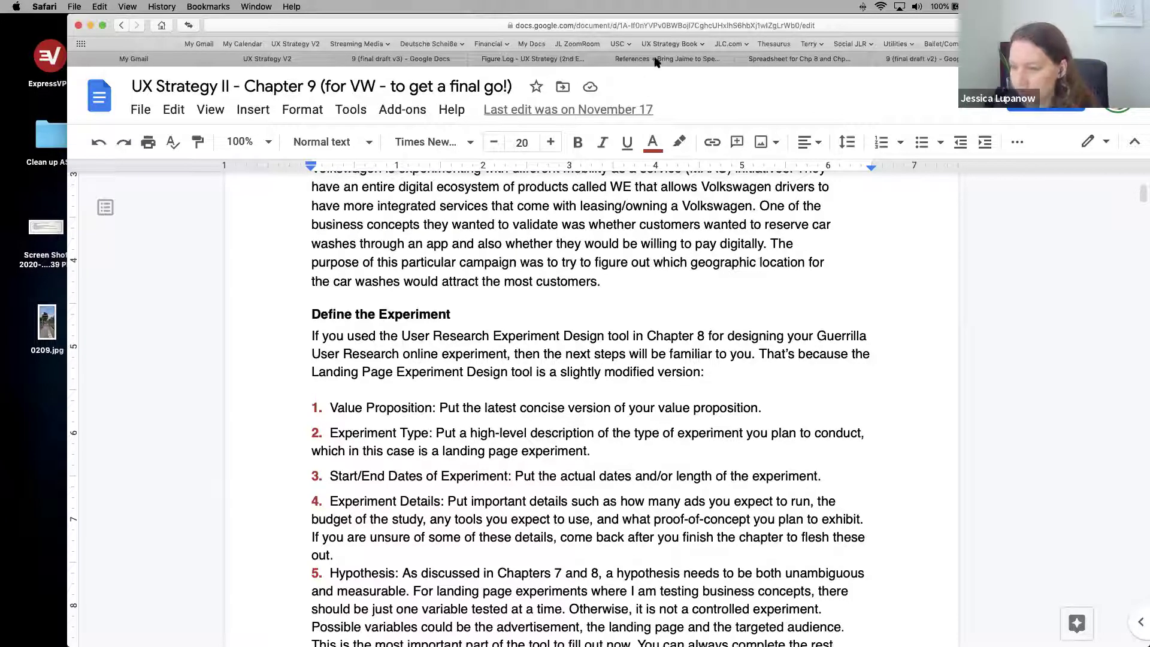
Step: Return to the 00-Archive folder and open UX Strategy II - Chapter 9 (v1)
click(520, 59)
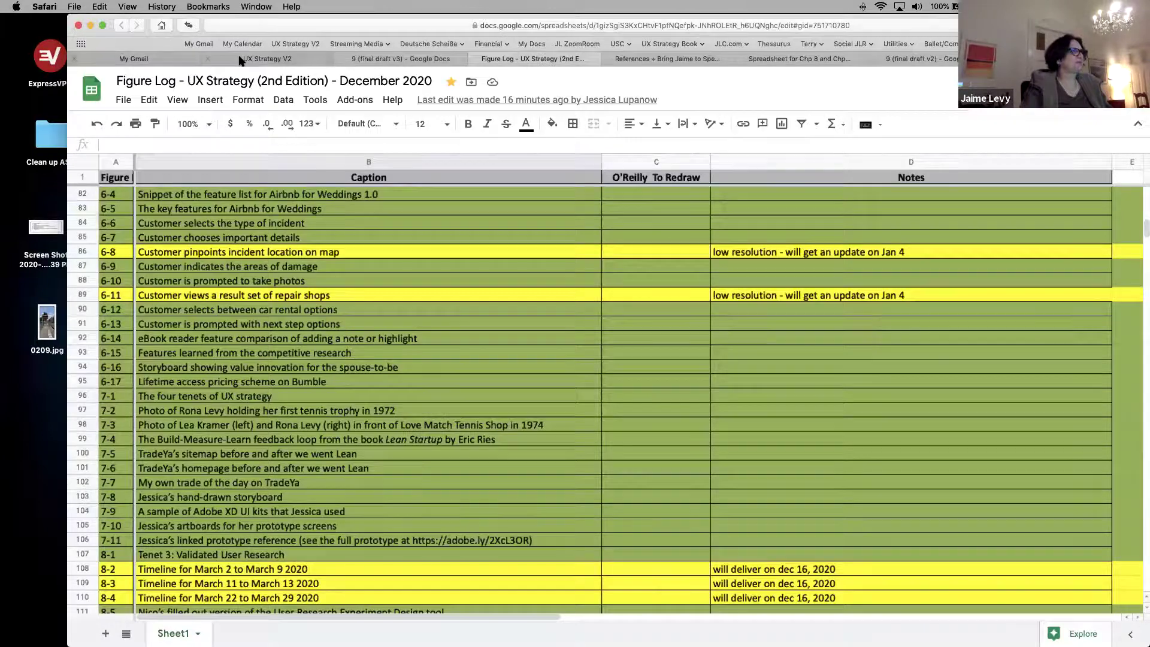
click(239, 60)
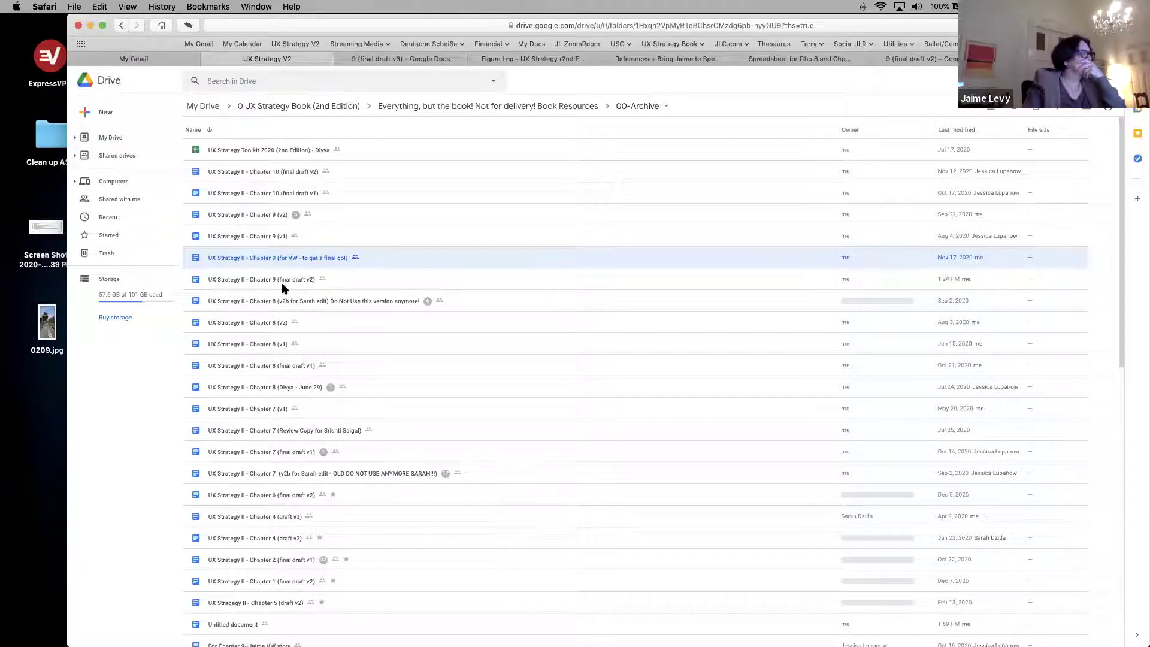
double_click(266, 238)
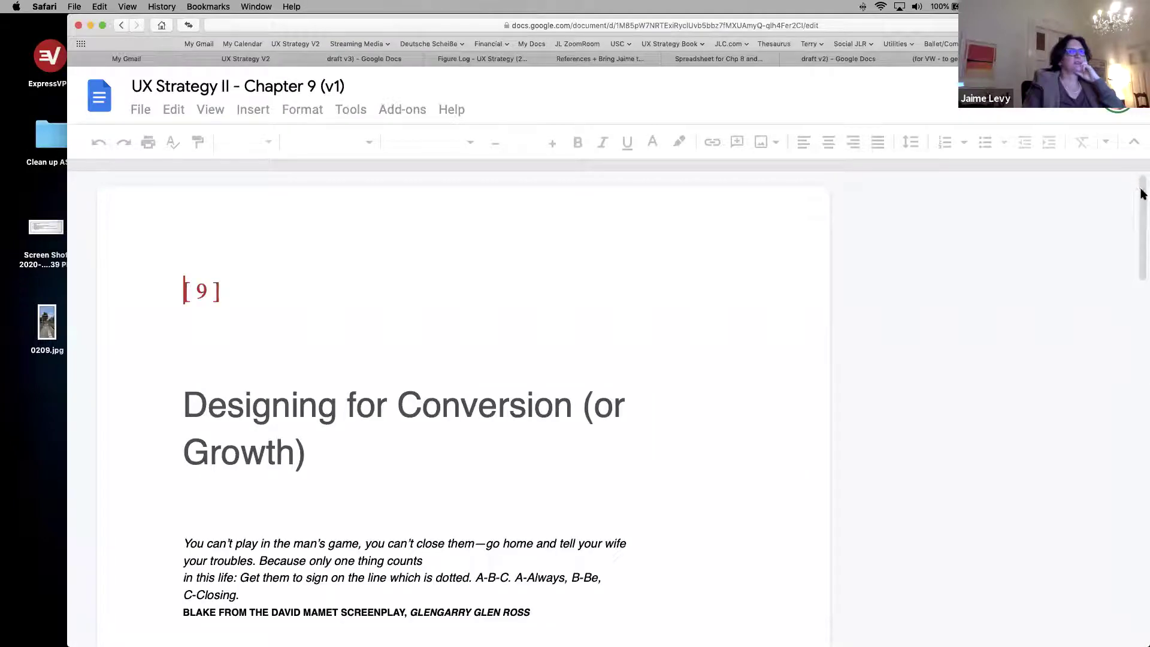
Step: Look through Chapter 9 (v1) from the funnel text to Define the Experiment and its filled-out landing page experiment table
drag(1142, 193, 1142, 280)
scroll(1111, 546, down, 2)
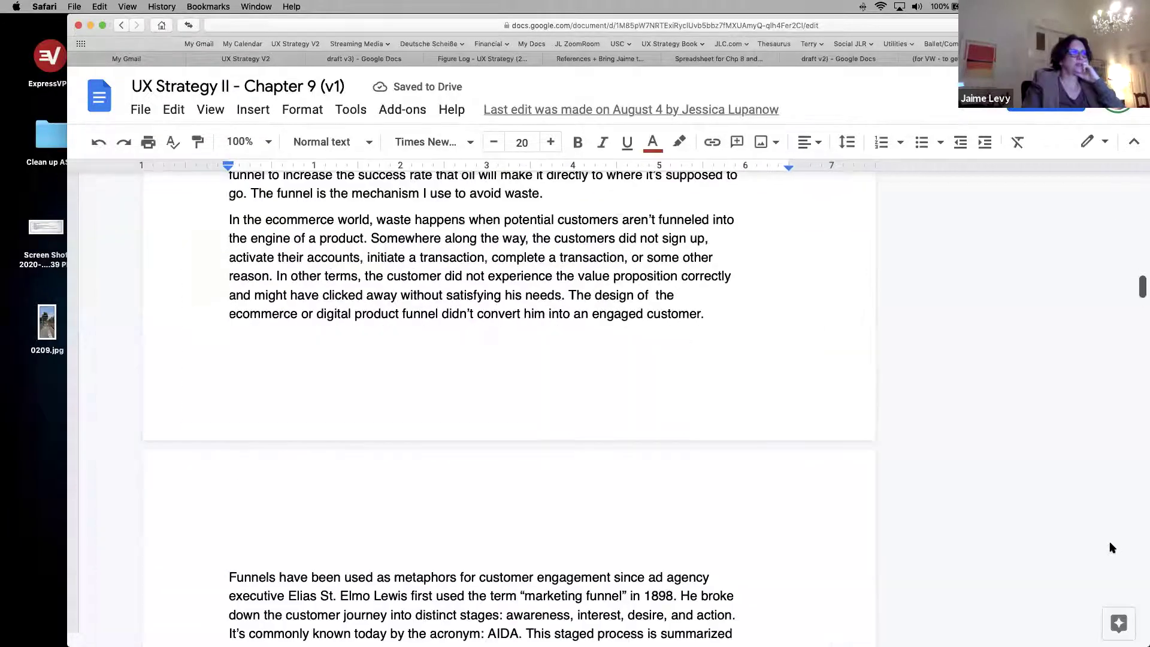
scroll(1101, 551, down, 20)
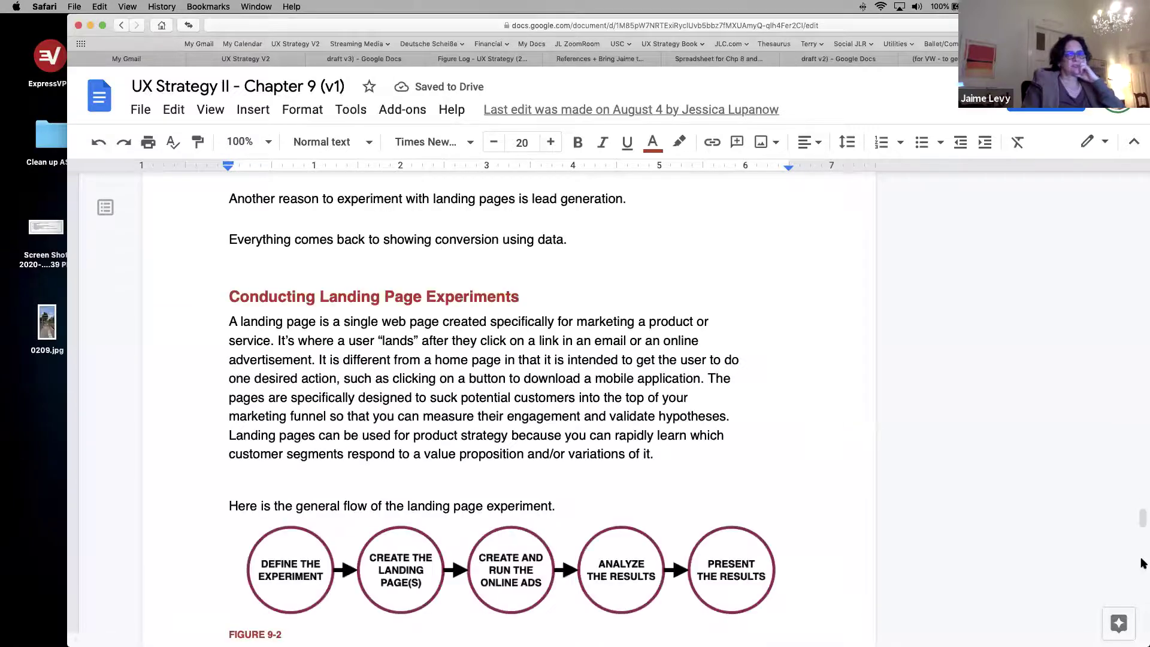
scroll(1141, 563, down, 7)
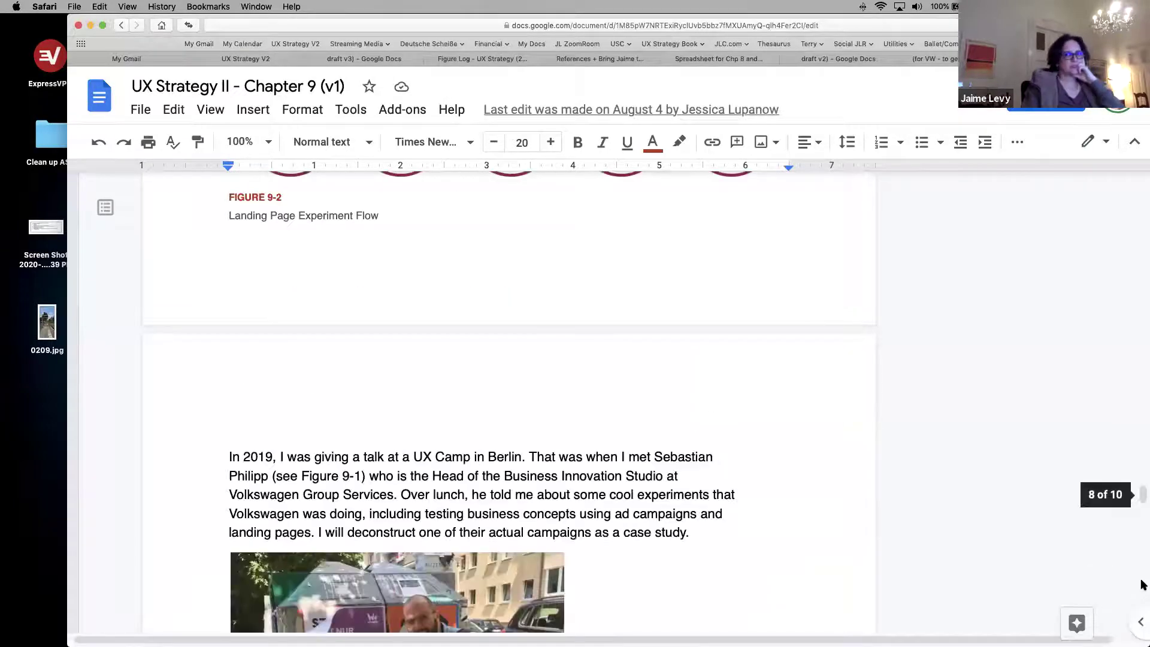
scroll(1142, 569, down, 7)
scroll(1142, 590, down, 10)
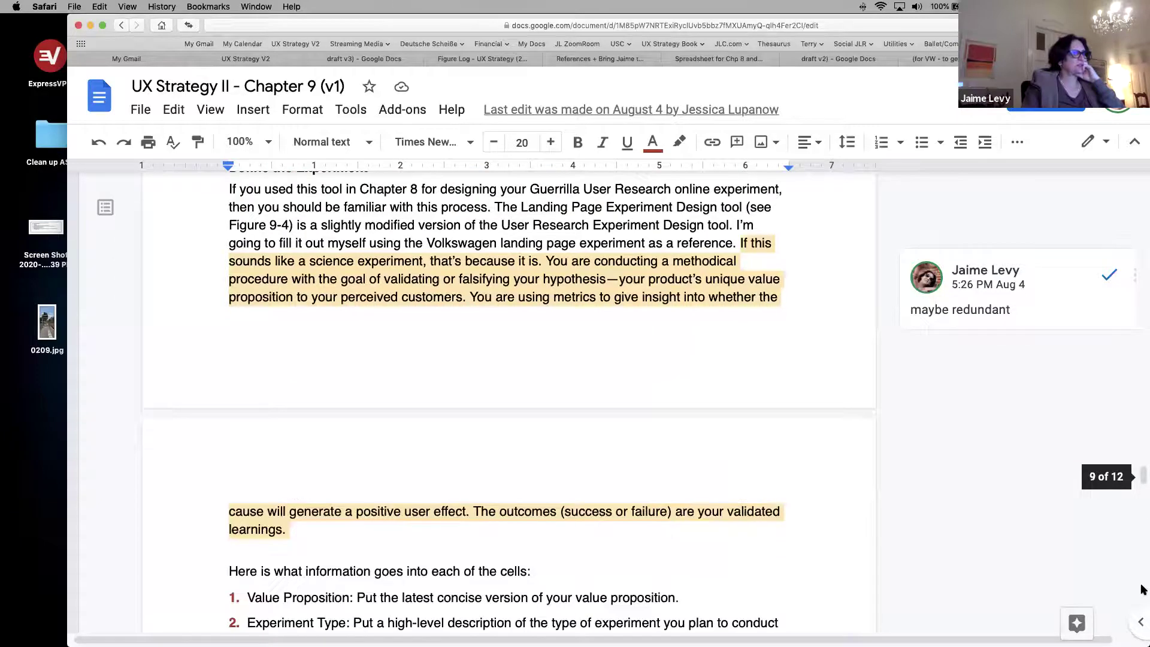
scroll(1142, 599, down, 20)
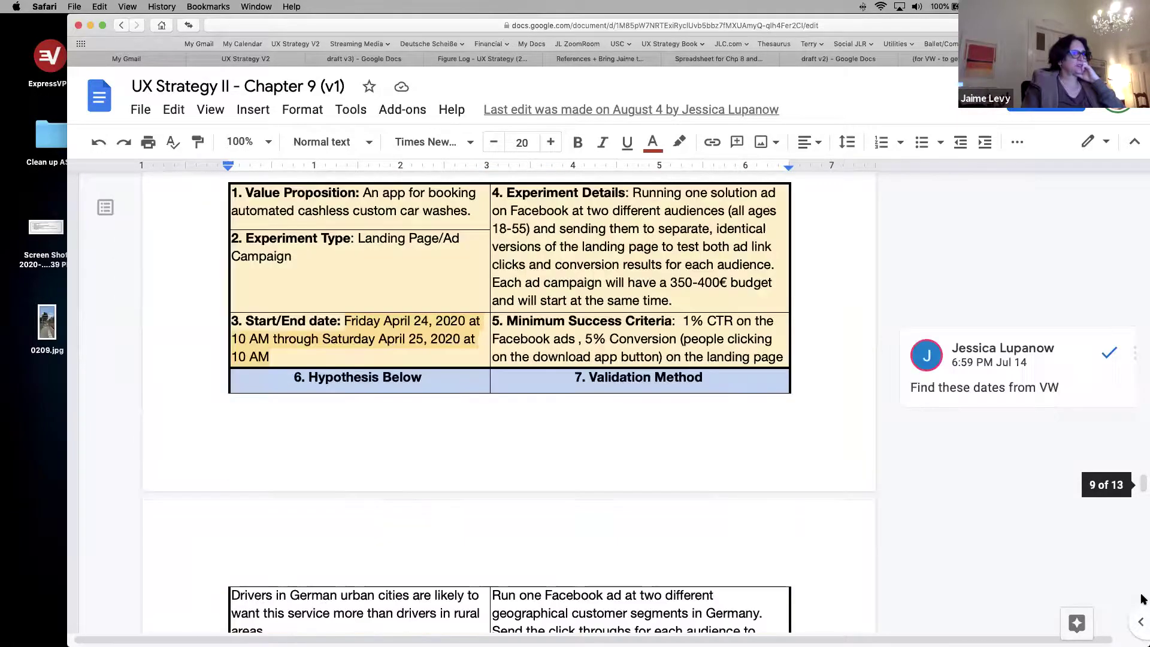
Step: Look through Chapter 9 (v1) from the filled-out experiment table to Step 4 and back to the Define the Experiment section
scroll(1142, 596, down, 5)
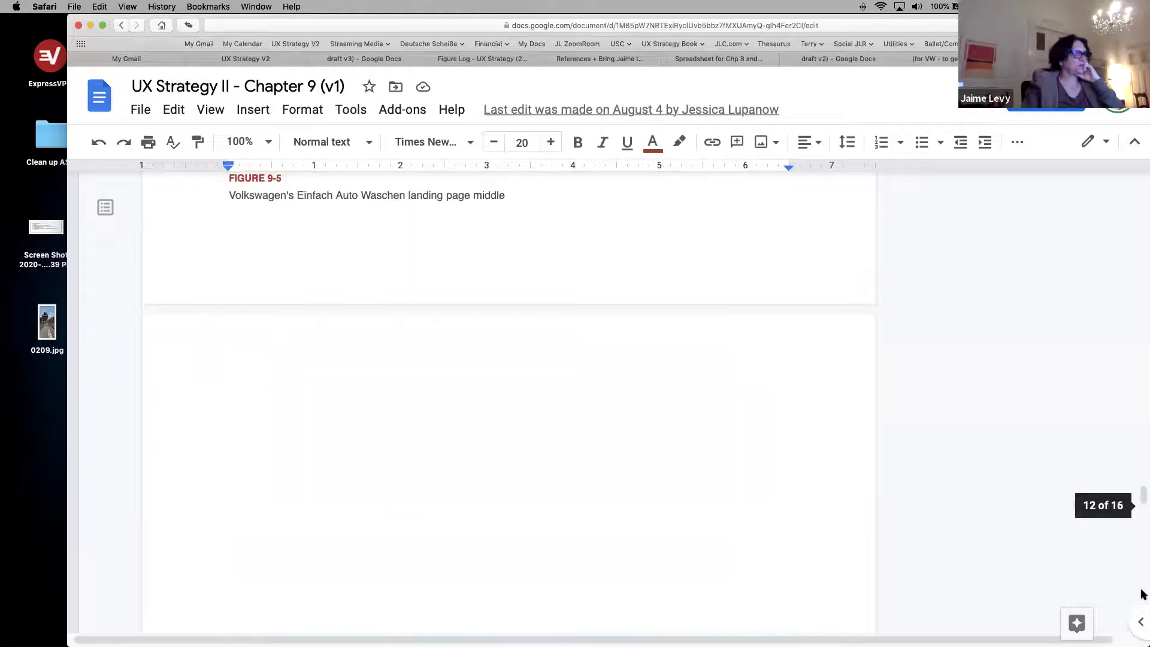
scroll(1141, 594, down, 10)
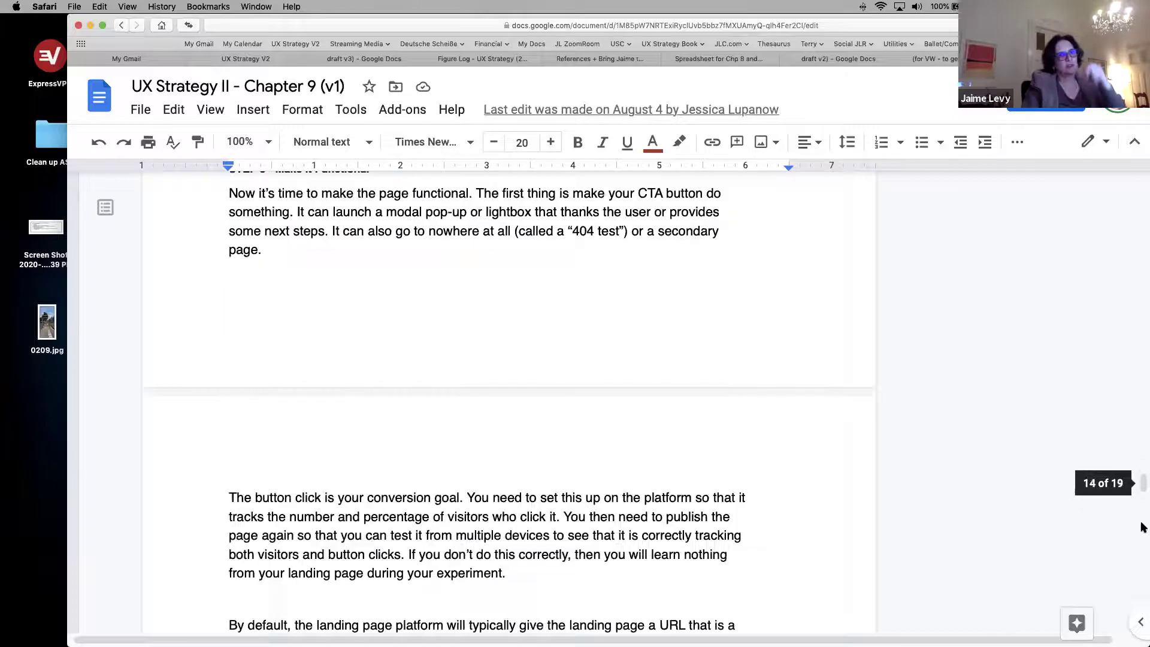
scroll(1140, 455, down, 7)
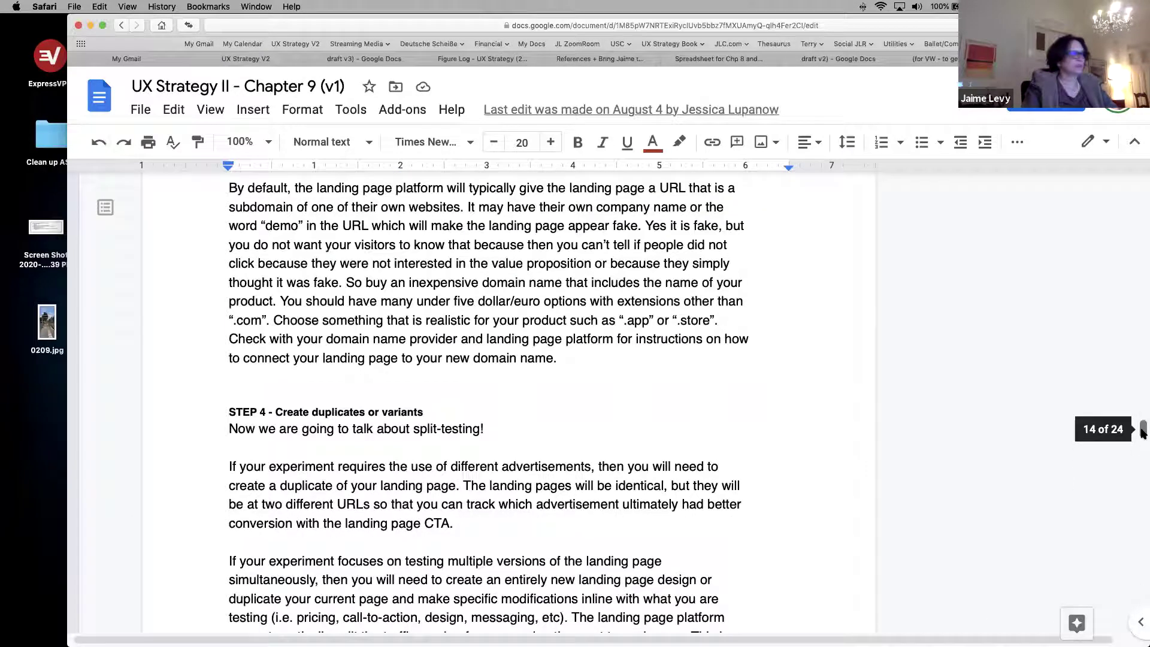
scroll(1142, 419, up, 7)
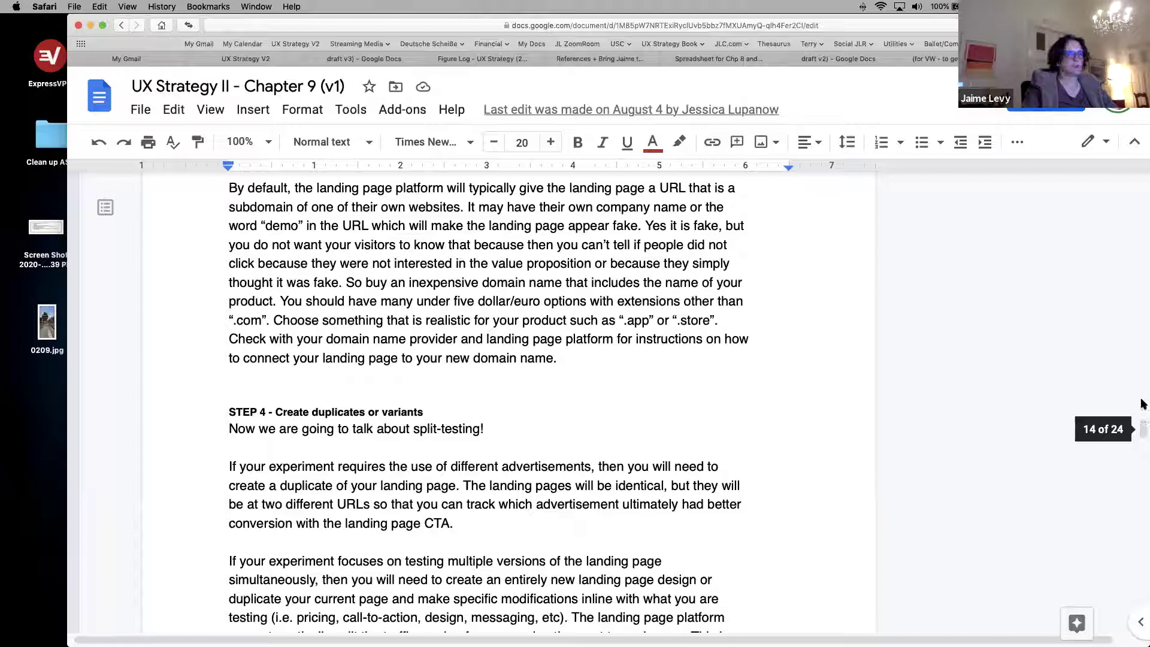
click(1140, 367)
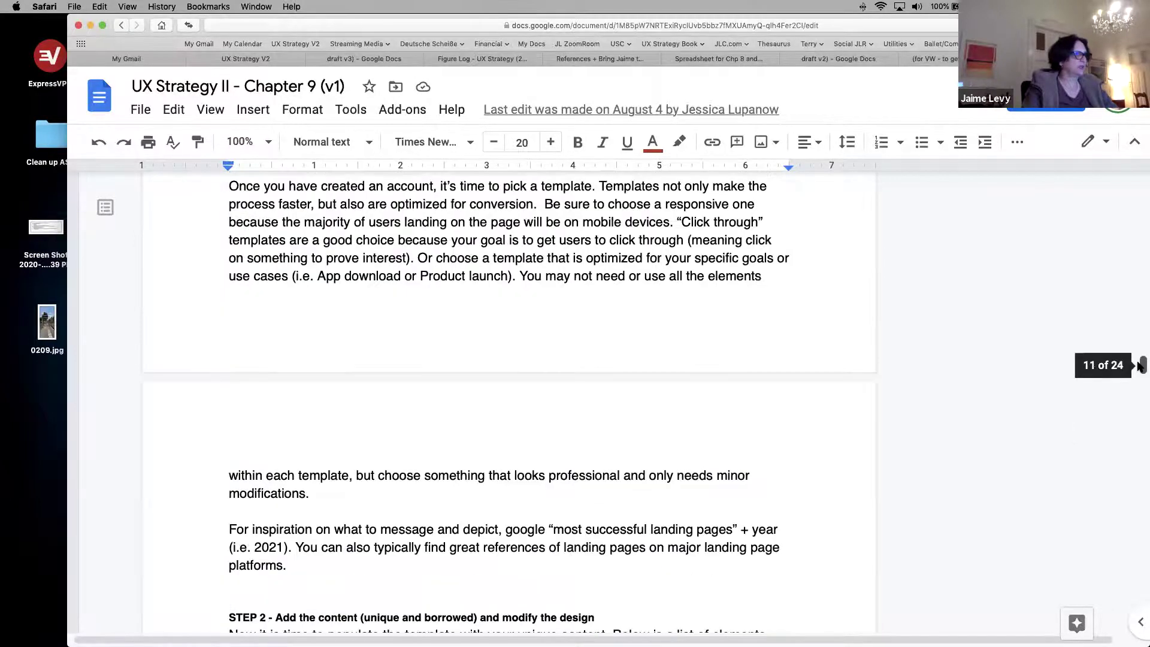
drag(1140, 365, 1131, 326)
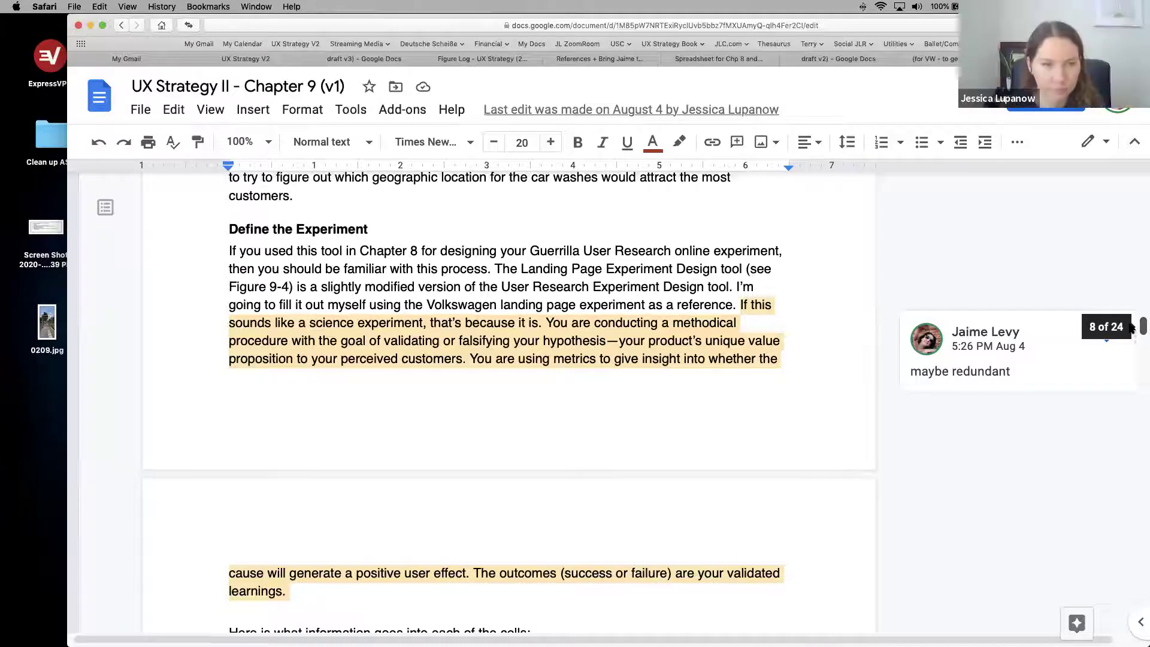
scroll(1130, 328, down, 3)
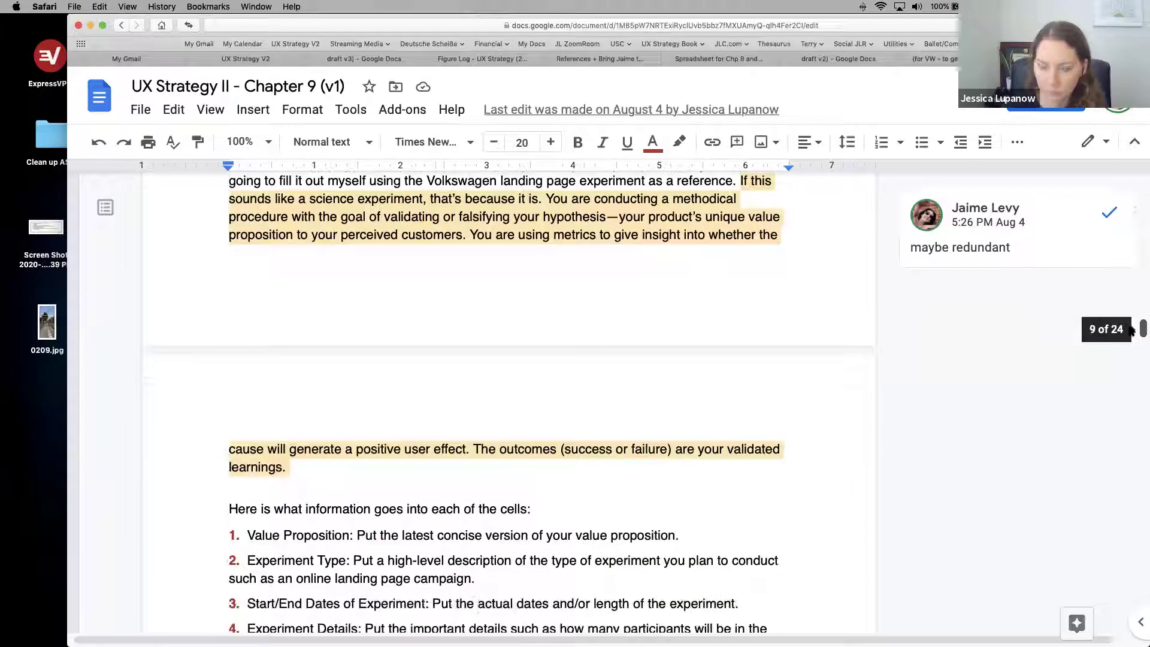
scroll(1130, 328, up, 3)
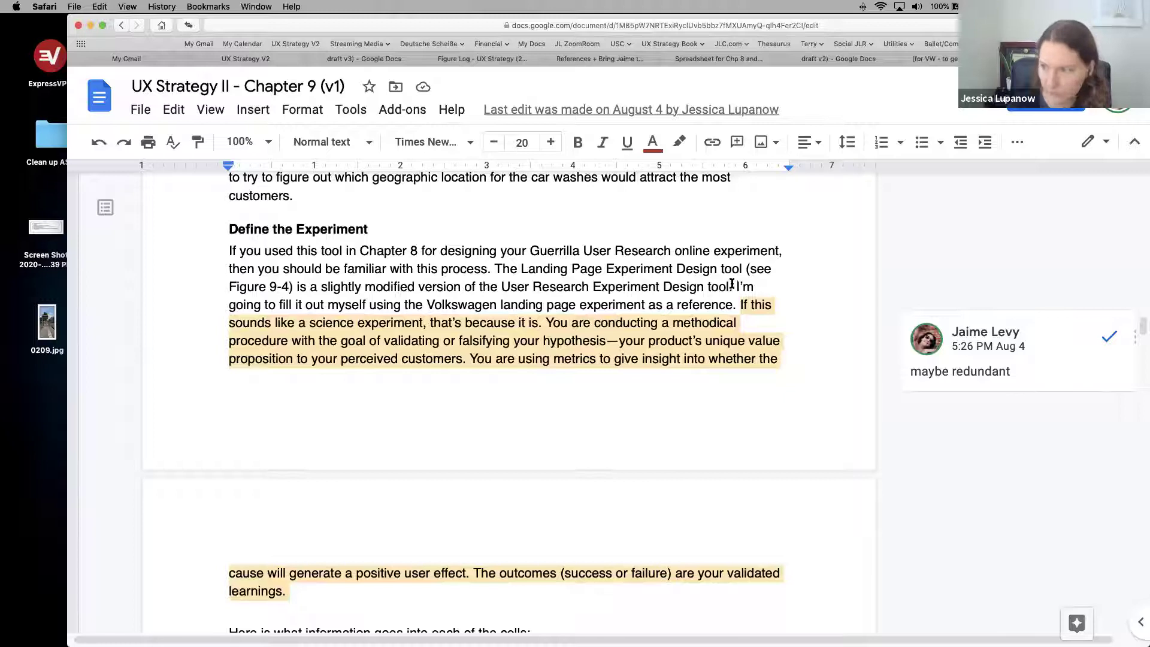
Step: Copy the sentence "I'm going to fill it out myself using the Volkswagen landing page experiment as a reference." from Define the Experiment
drag(732, 285, 736, 304)
key(super+c)
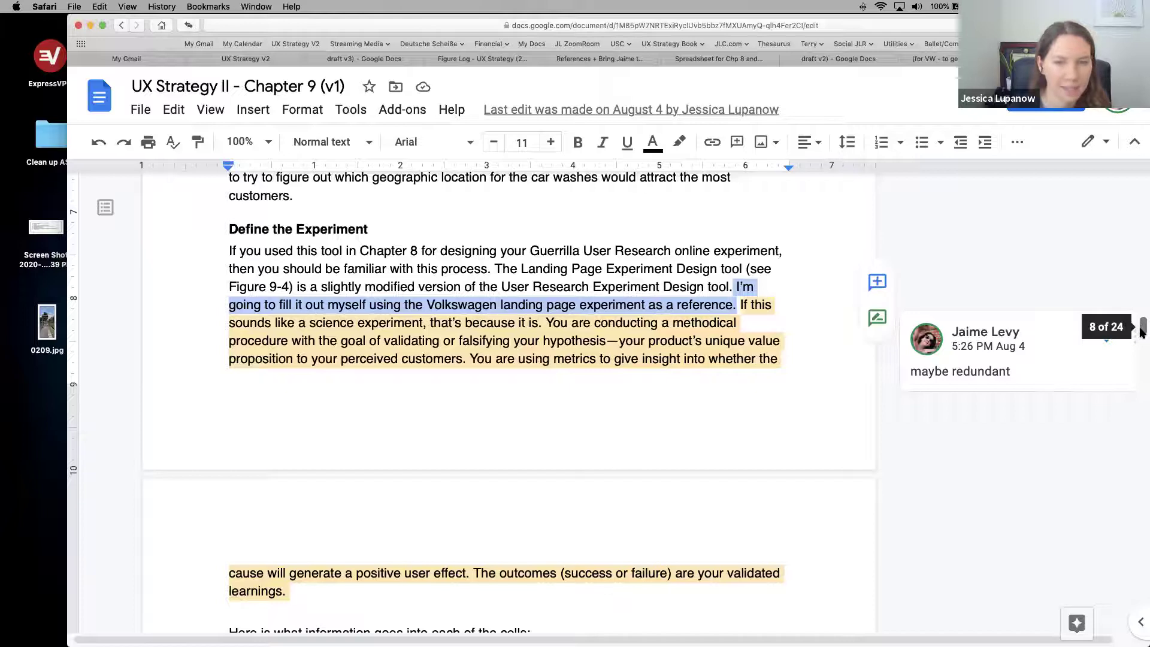
scroll(1142, 335, down, 10)
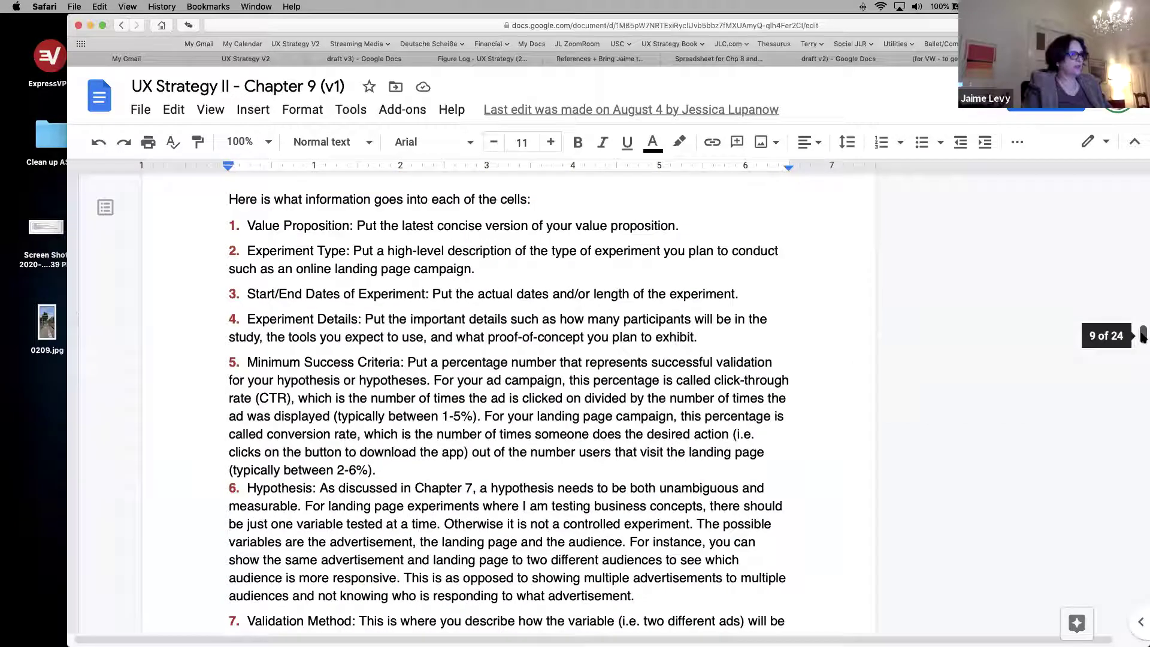
Step: In Chapter 9 (final draft v2), locate "the first three parts" and paste the copied Volkswagen sentence at that paragraph's end without extra spacing
key(super+p)
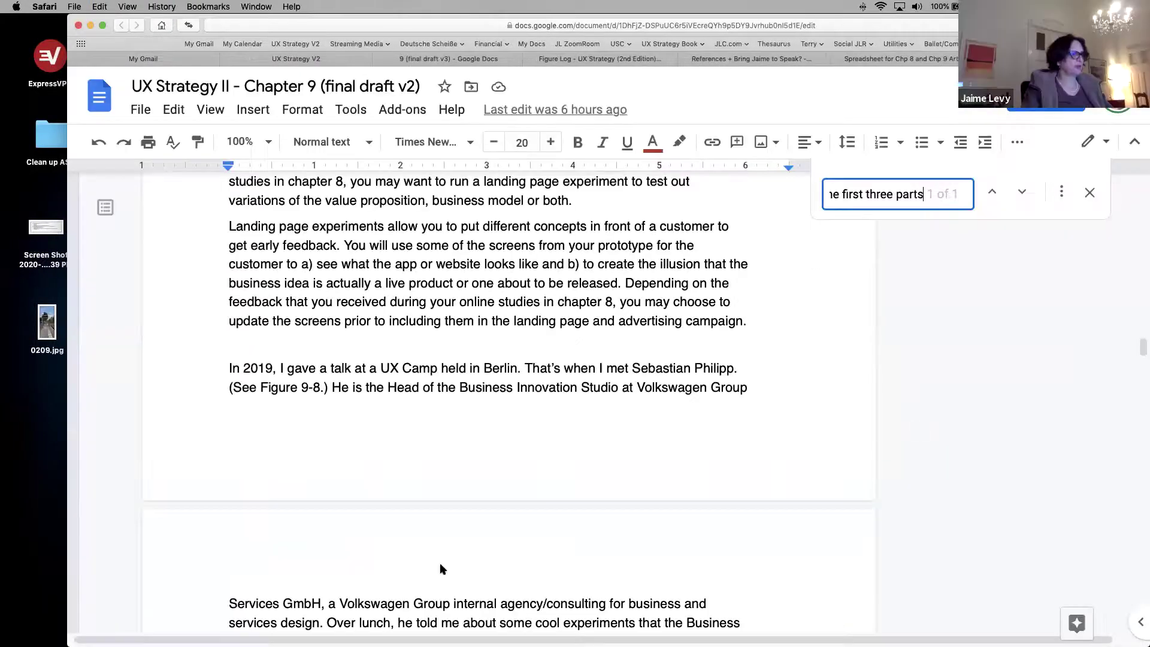
key(Return)
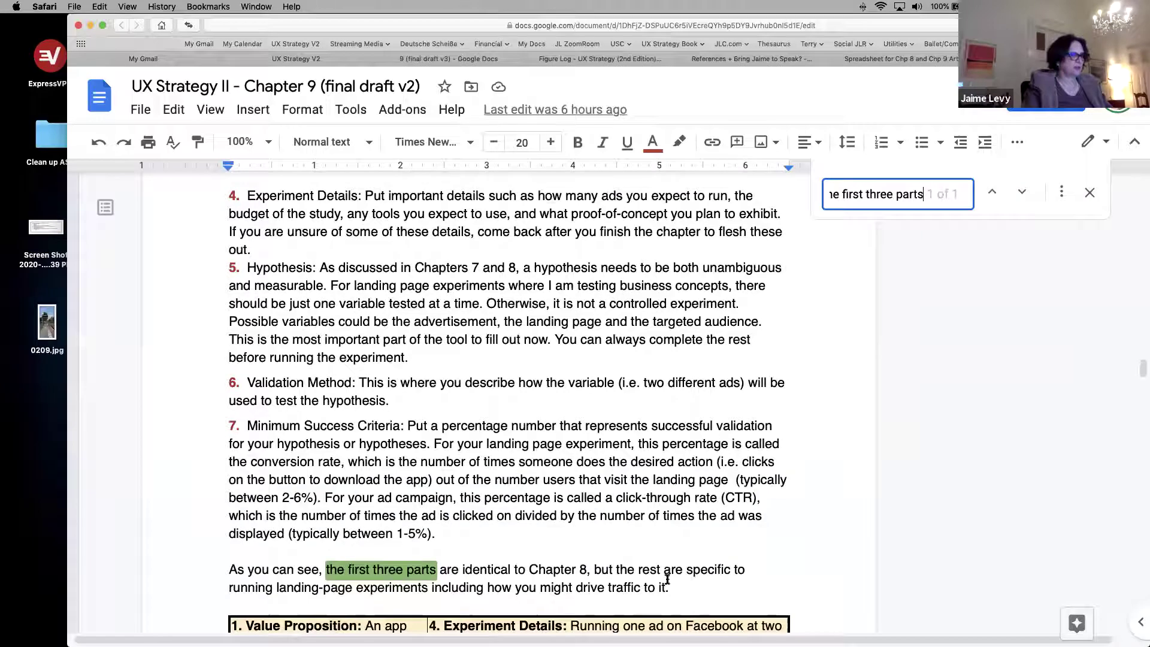
click(669, 584)
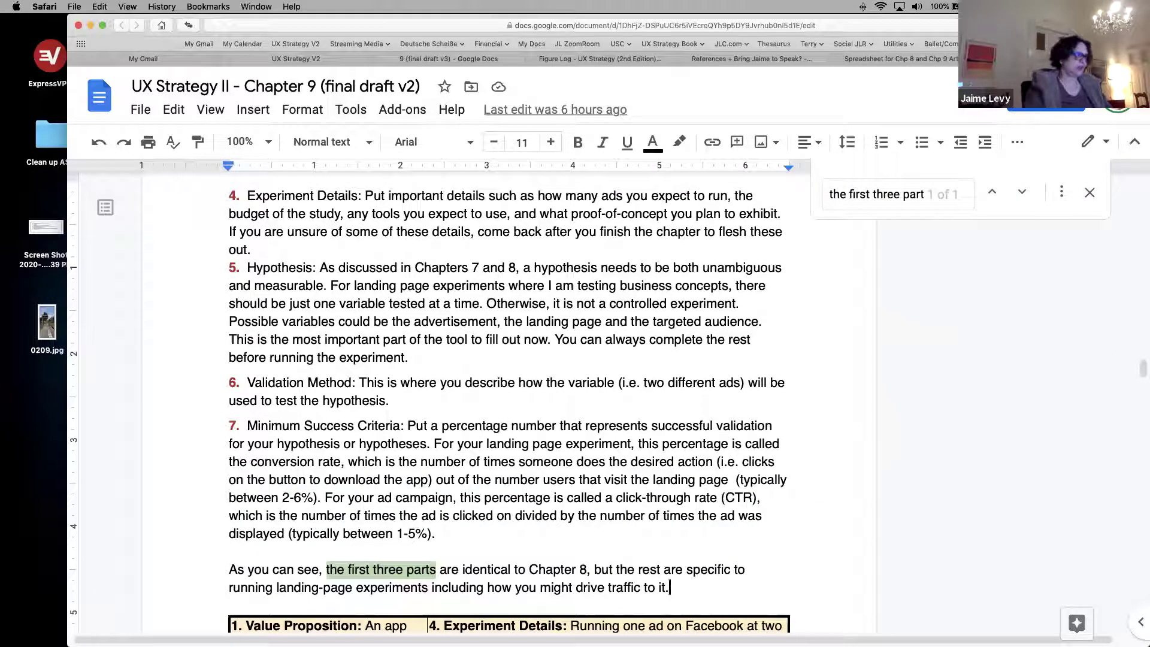
key(super+v)
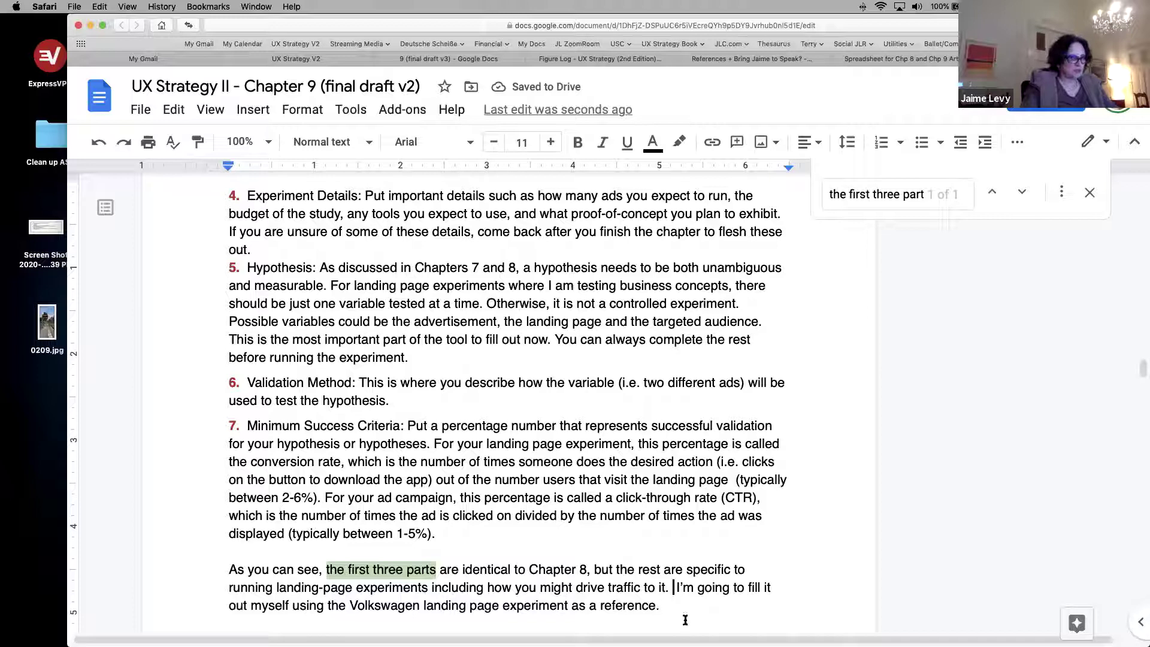
key(BackSpace)
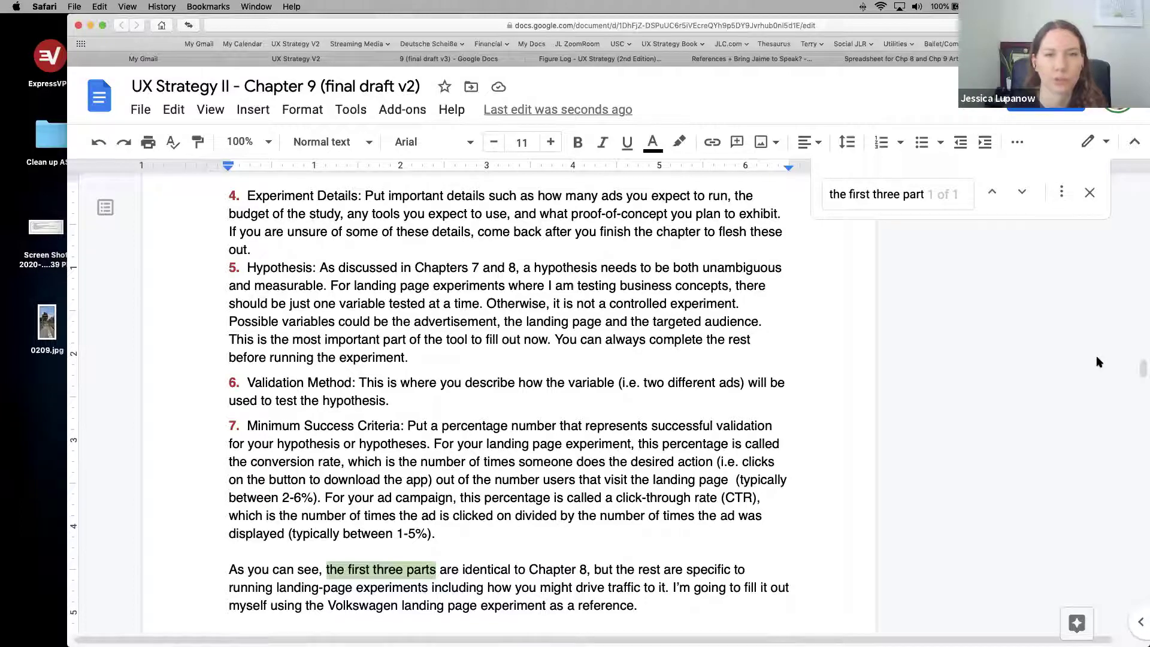
Step: Switch to Chapter 9 (final draft v3), paste the Volkswagen sentence after "drive traffic to it." and resolve the comment about the missing figure text
key(super+s)
click(898, 59)
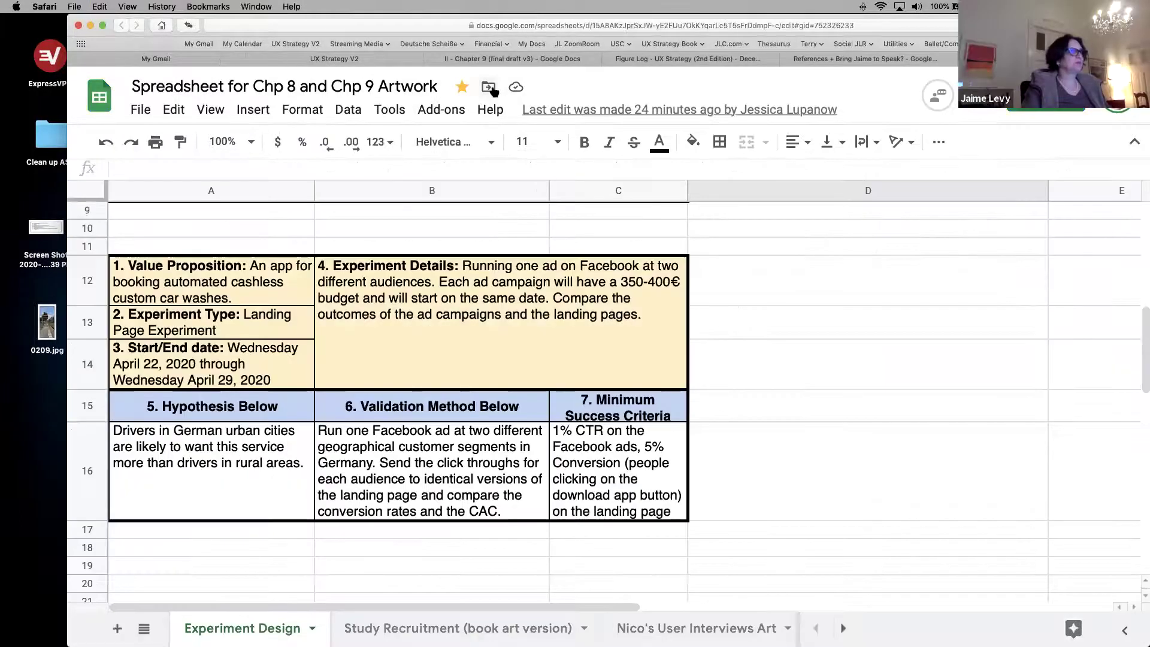
key(ctrl+shift+Tab)
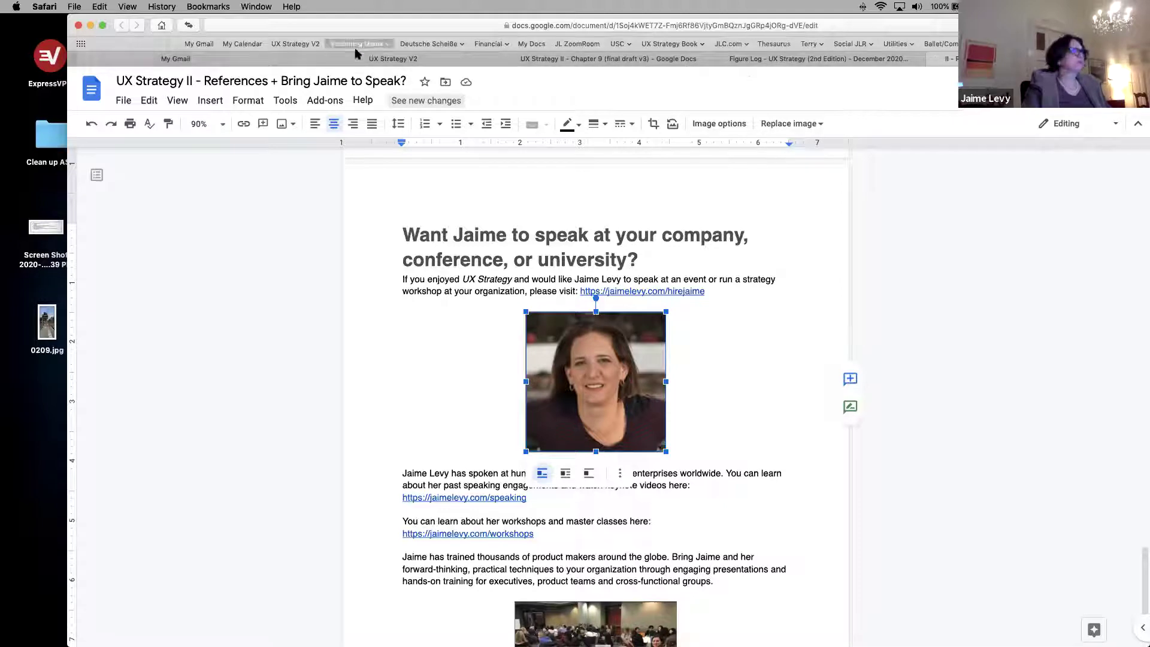
click(402, 59)
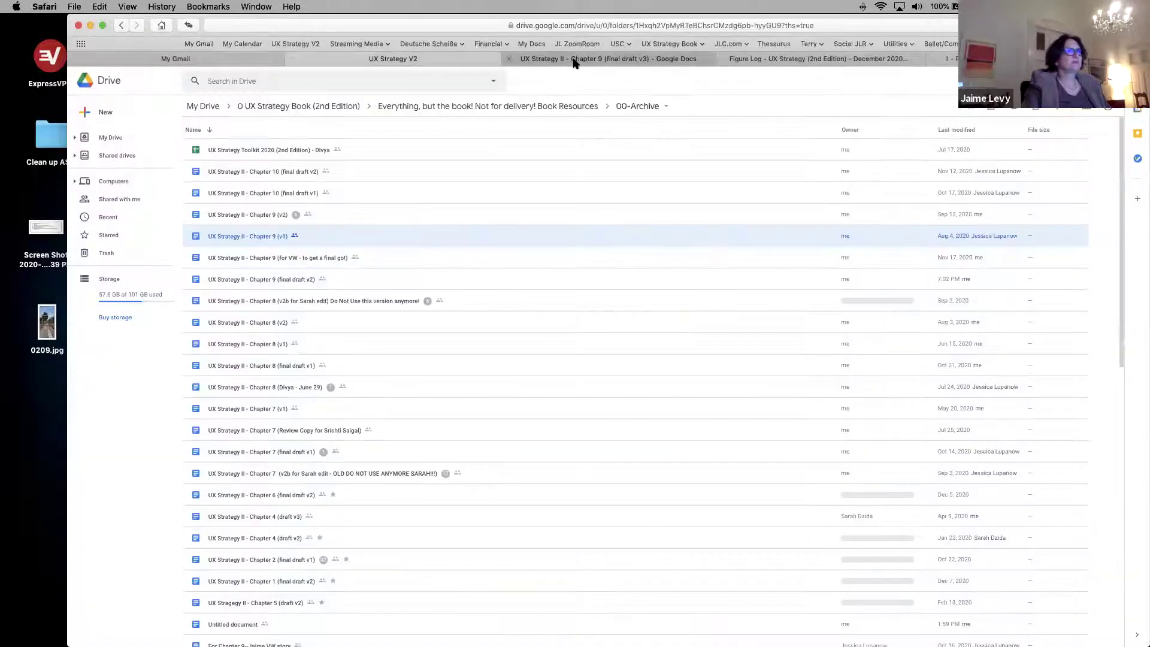
click(573, 59)
click(746, 302)
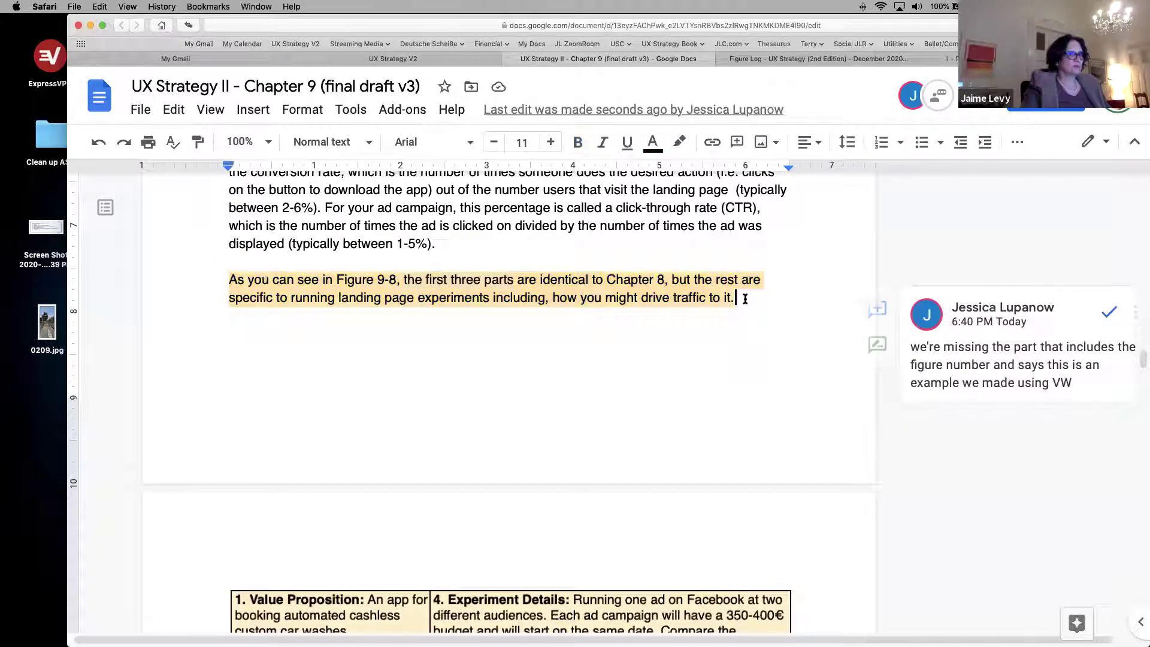
key(super+v)
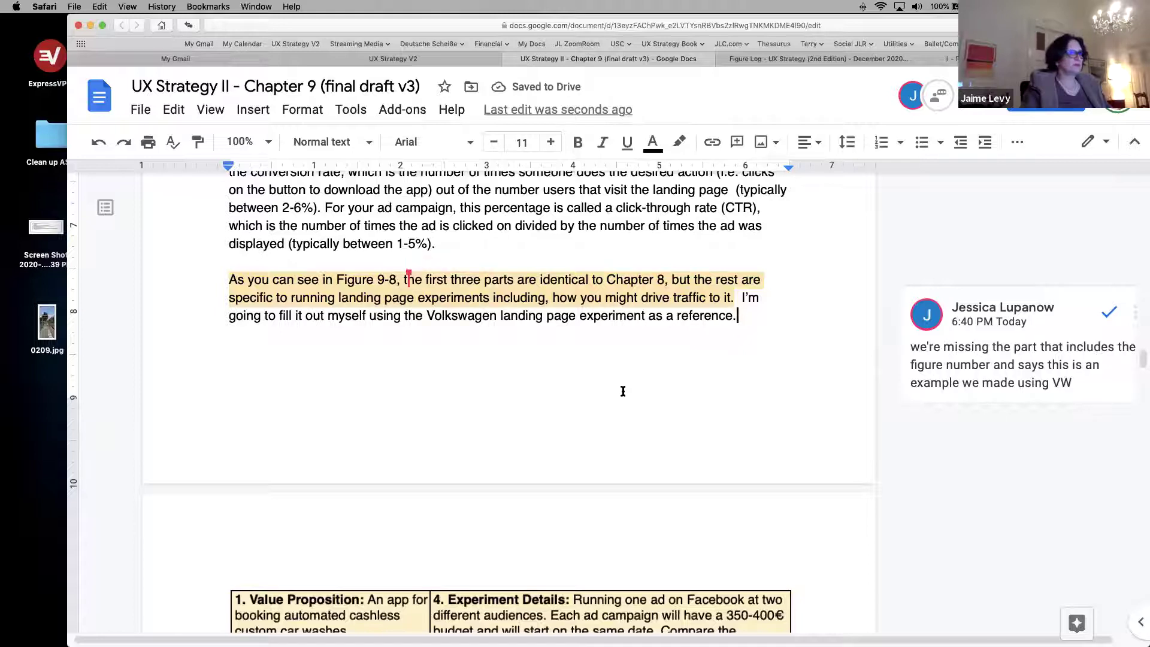
click(1111, 311)
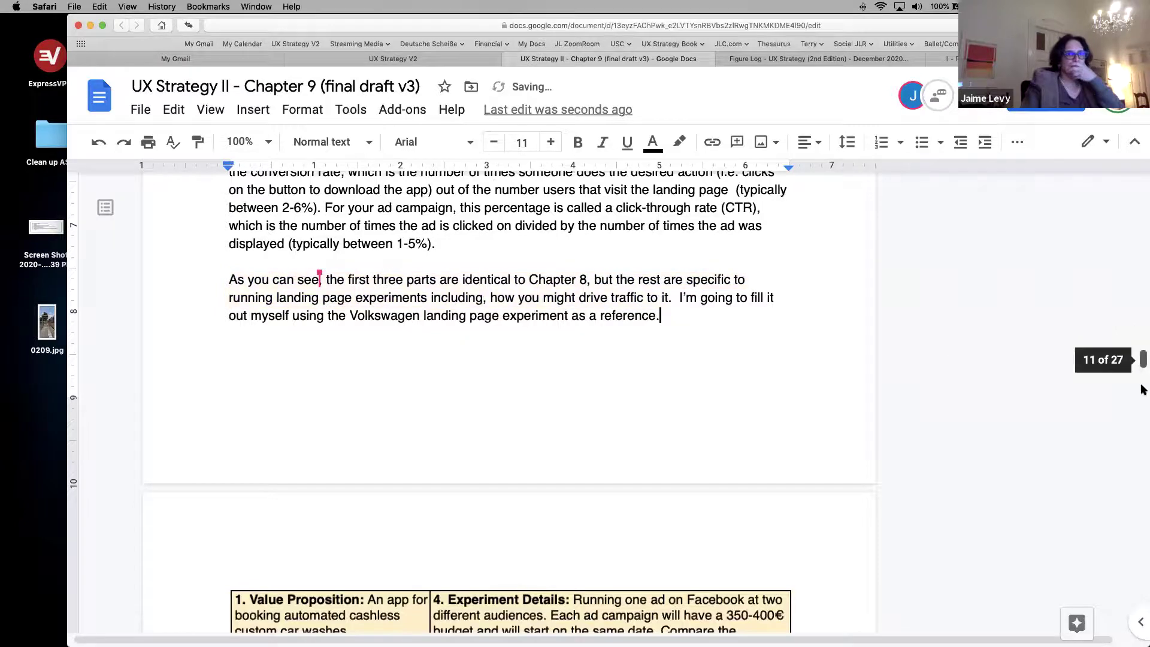
Step: Return to the 0 UX Strategy Book (2nd Edition) folder in Drive and open All Figures - UX Strategy 2nd Edition
scroll(1141, 390, down, 20)
mouse_move(1140, 431)
mouse_down()
mouse_move(1140, 453)
mouse_move(1139, 421)
mouse_up()
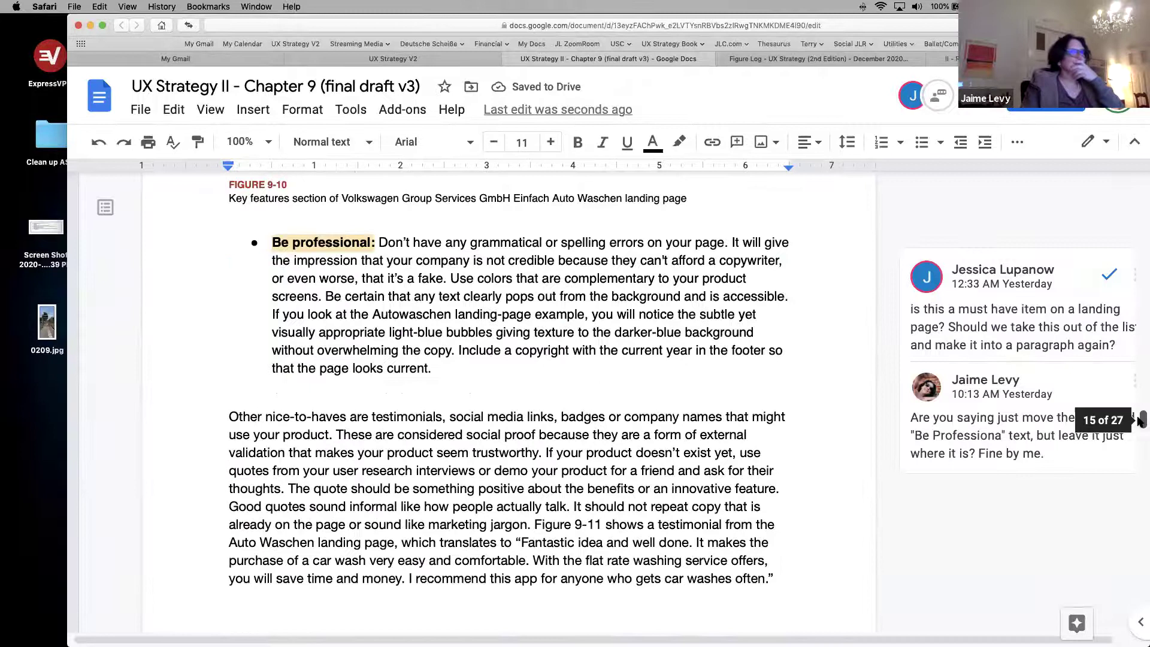
click(763, 58)
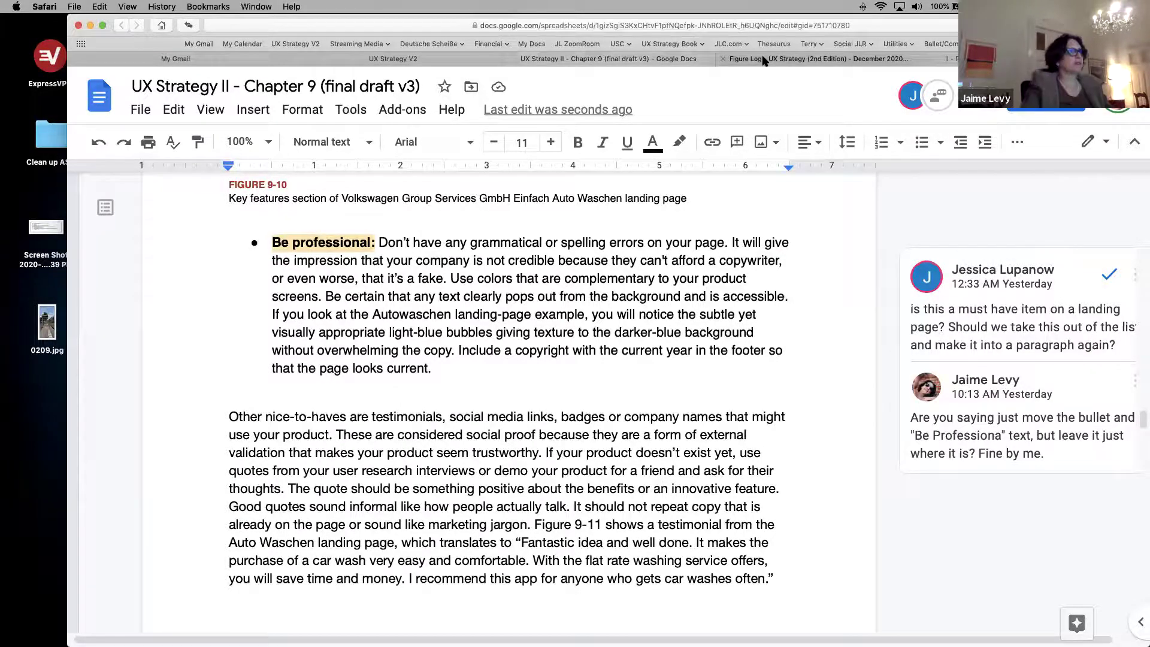
click(392, 59)
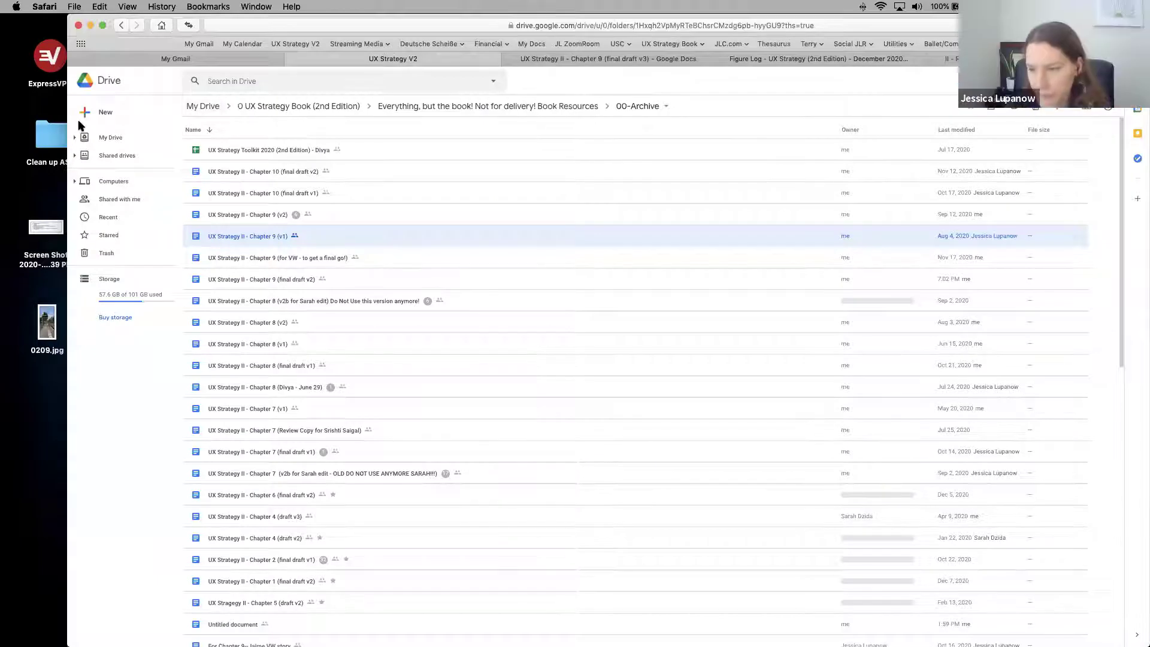
click(307, 108)
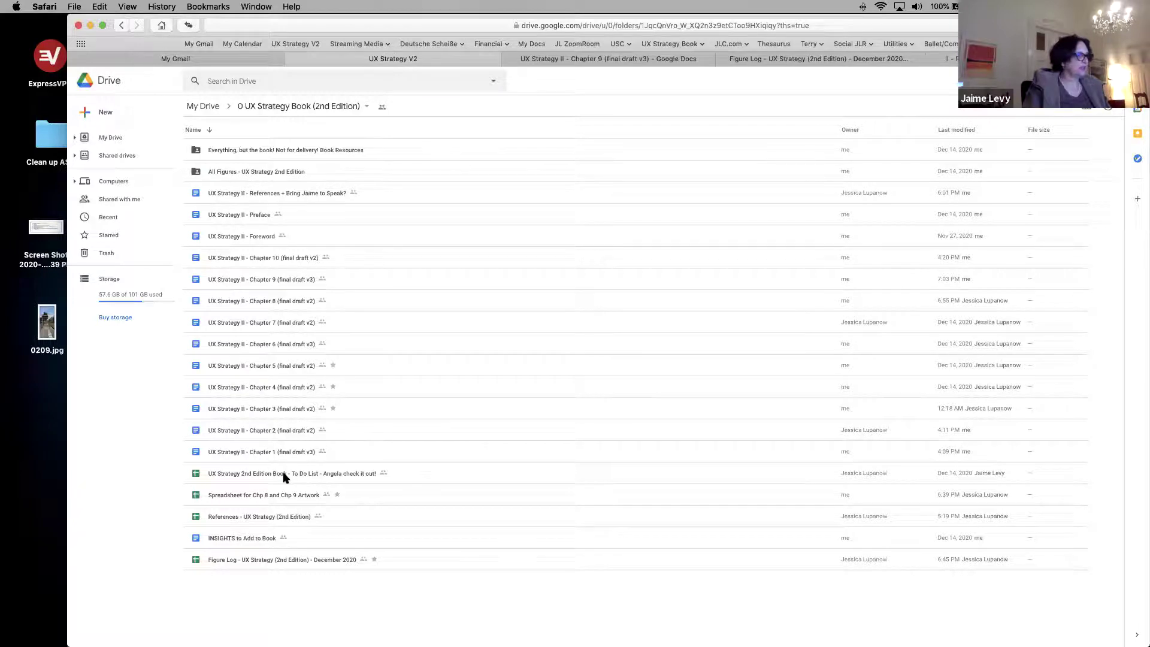
double_click(241, 173)
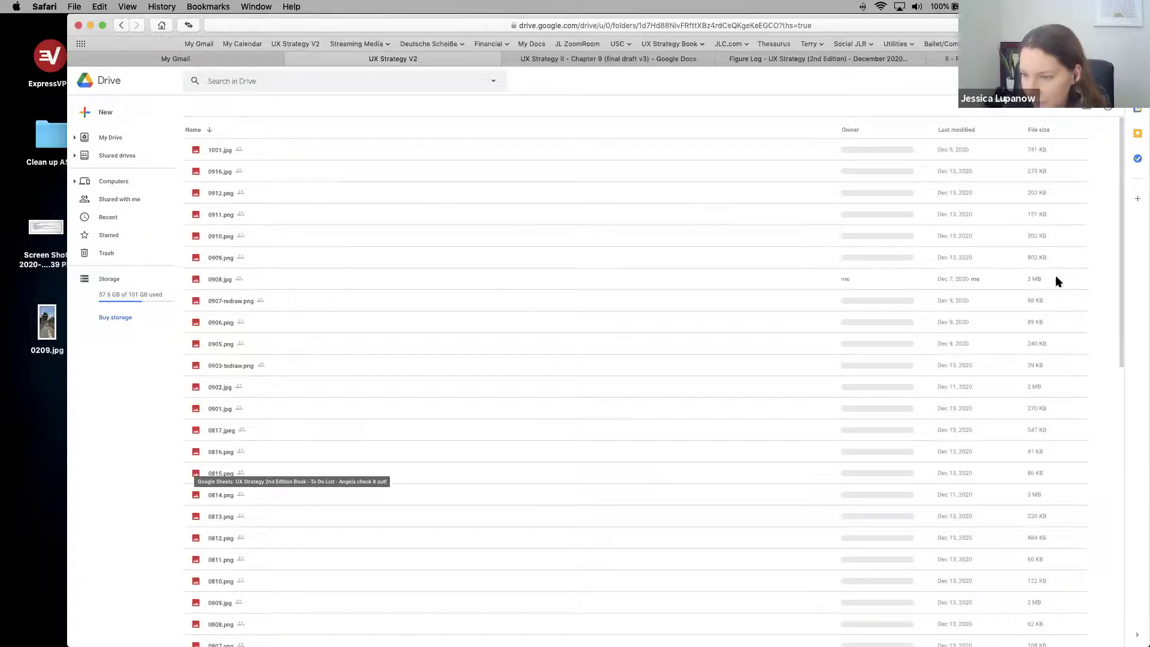
Step: Switch to Finder, open the 2nd Edition Artwork folder from the desktop and sort its files by date modified, newest first
key(super+h)
double_click(1113, 129)
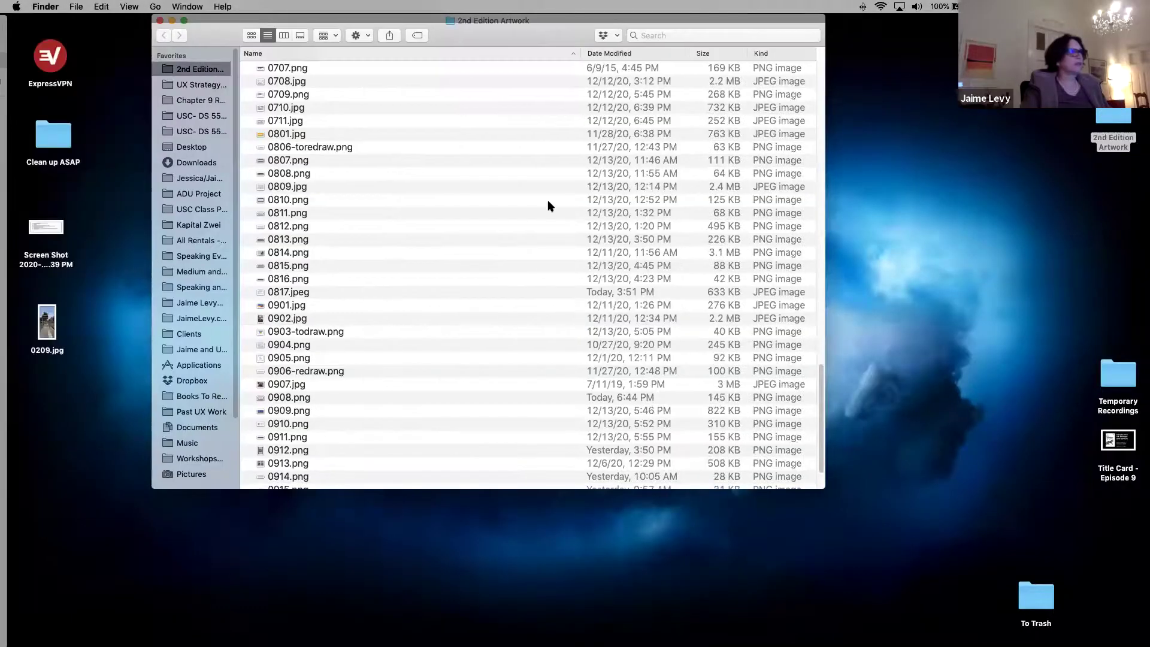
click(607, 52)
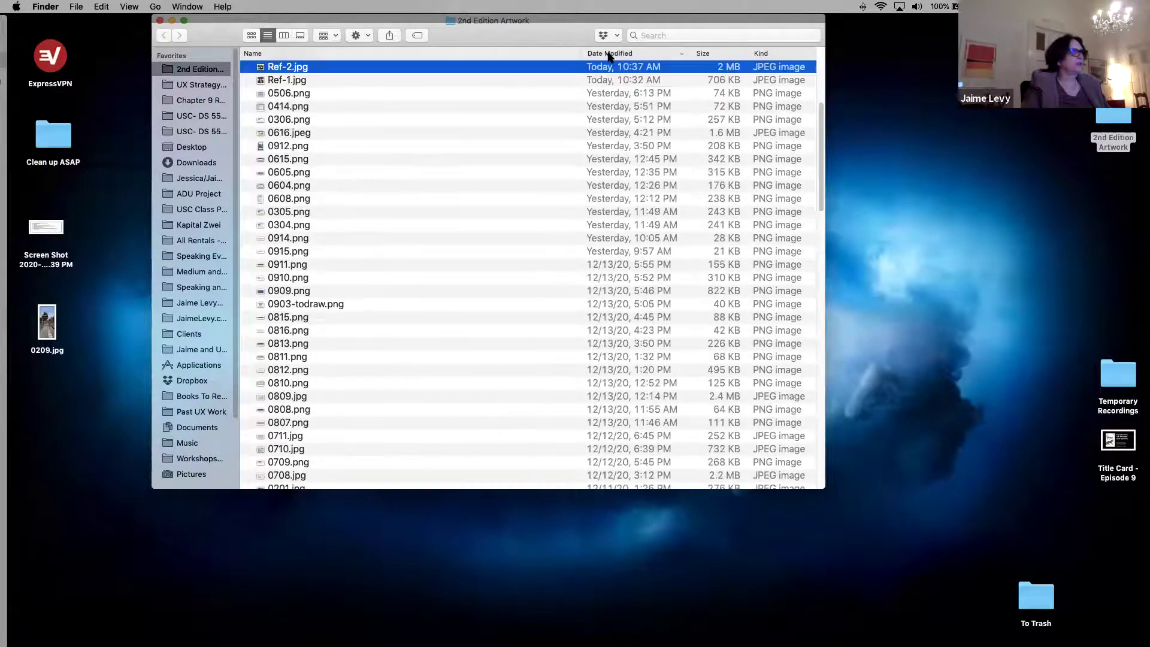
Step: Create a new folder on the desktop named Recently
click(901, 252)
right_click(900, 252)
click(919, 256)
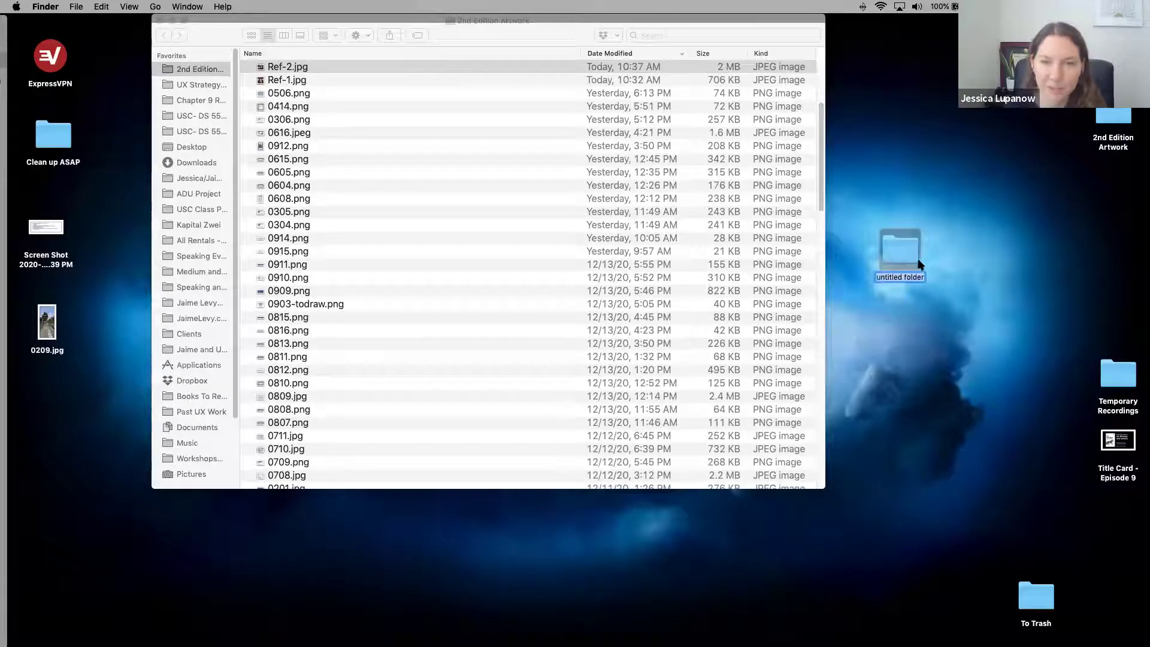
text(Recently)
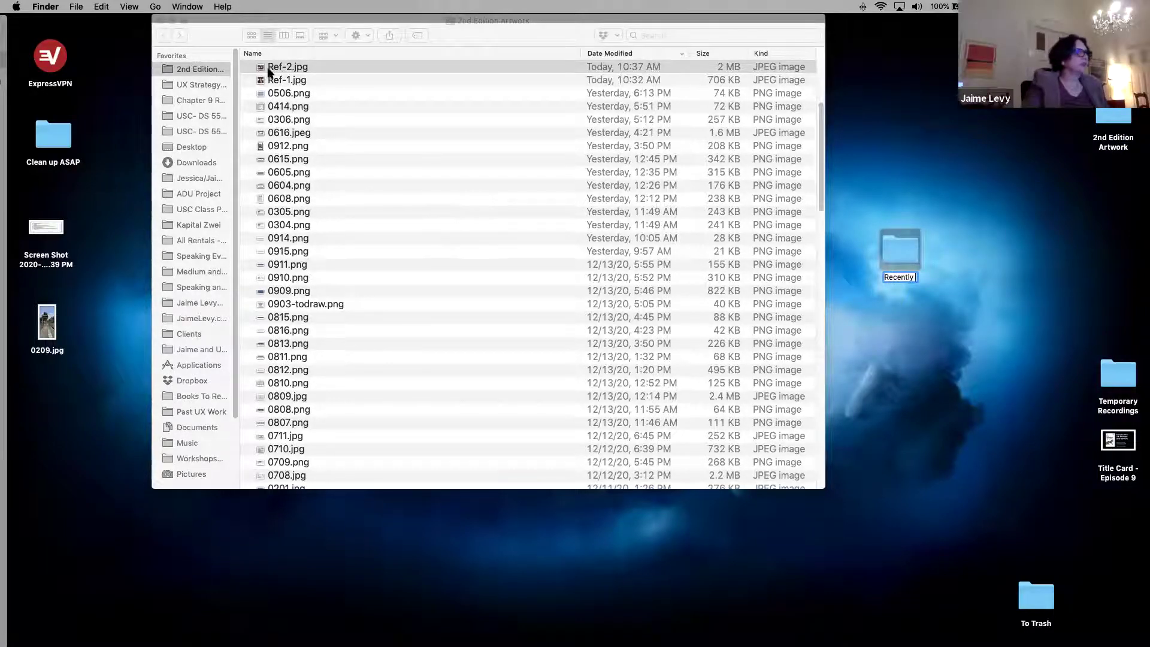
click(267, 72)
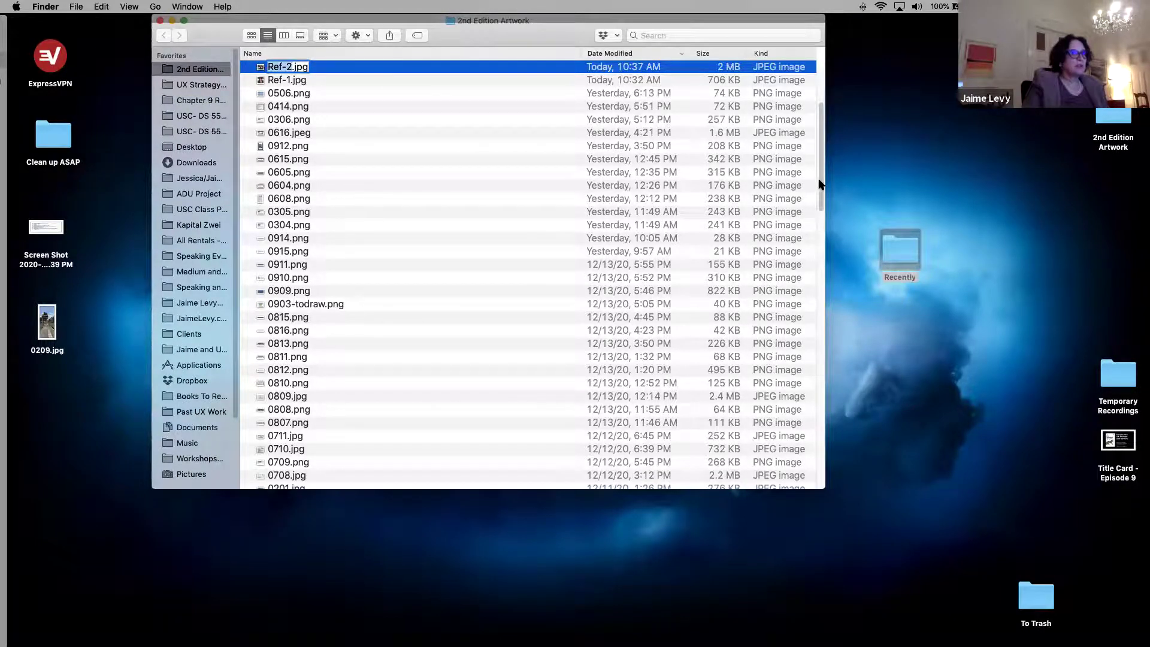
Step: Examine the most recently modified figure files in the 2nd Edition Artwork folder and reposition its window on the desktop
scroll(822, 188, down, 1)
scroll(822, 188, down, 2)
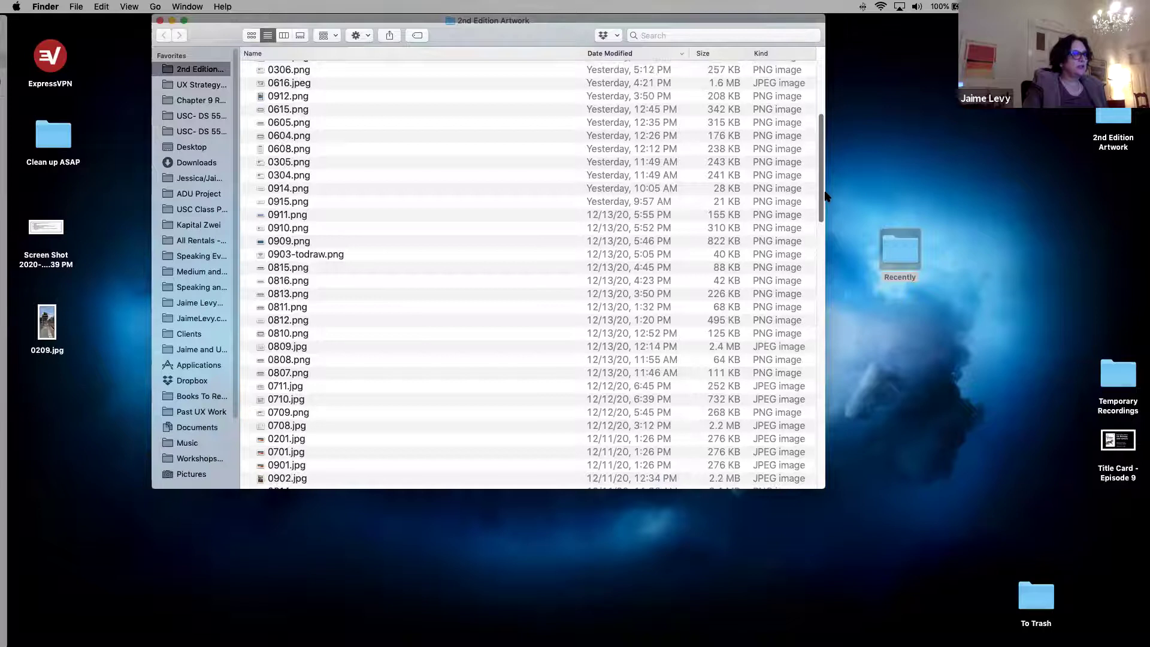
scroll(824, 193, down, 3)
scroll(826, 200, up, 3)
scroll(825, 194, down, 6)
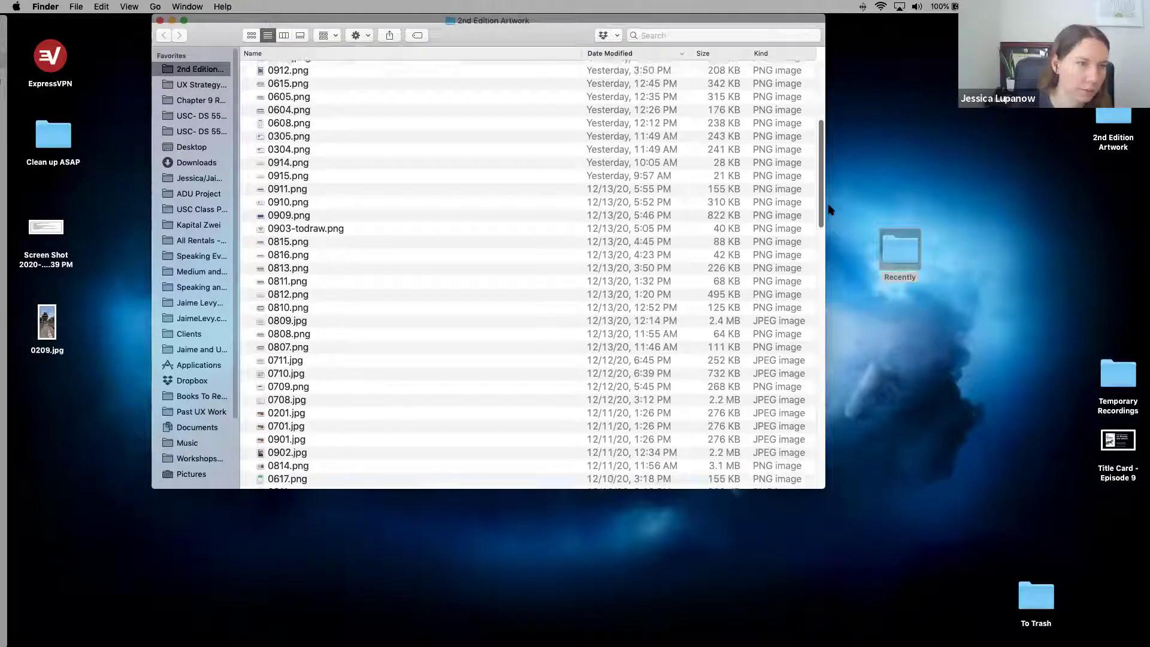
scroll(831, 216, up, 8)
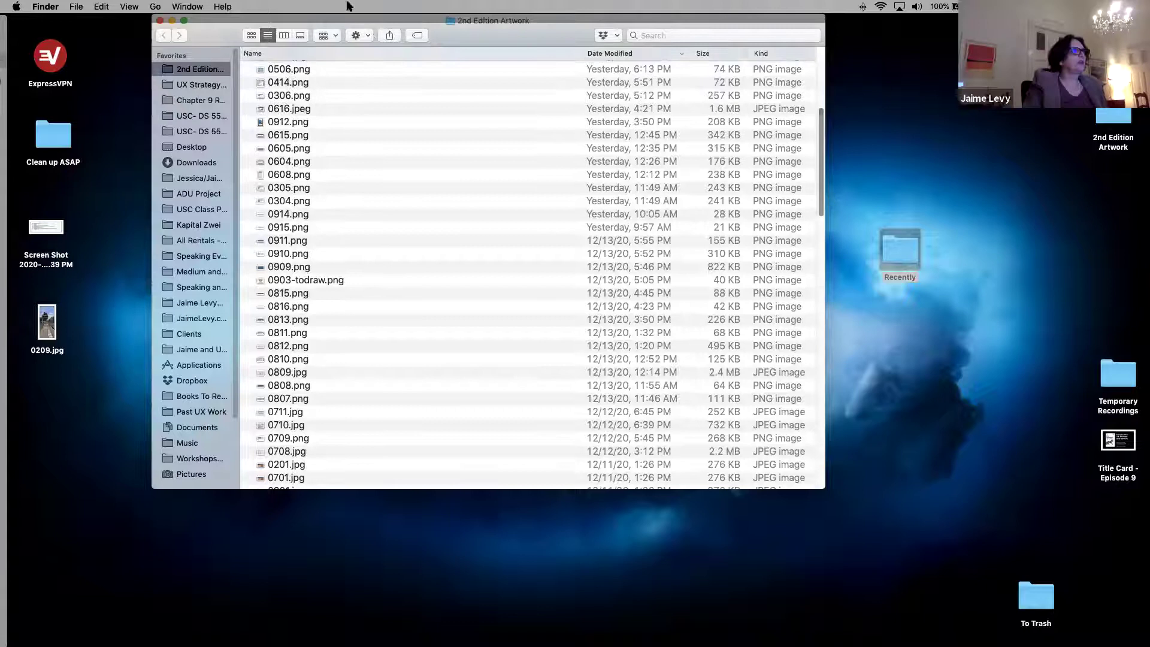
drag(546, 20, 793, 115)
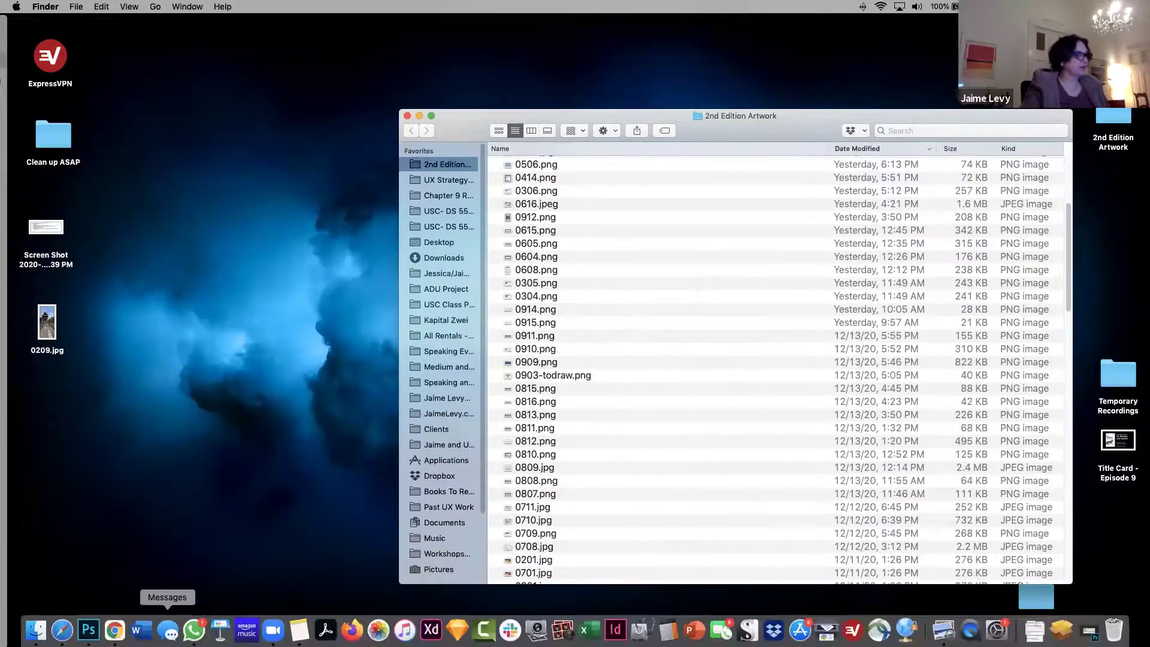
Step: Switch to Safari and sort the All Figures - UX Strategy 2nd Edition folder in Drive by last modified, newest first
click(61, 629)
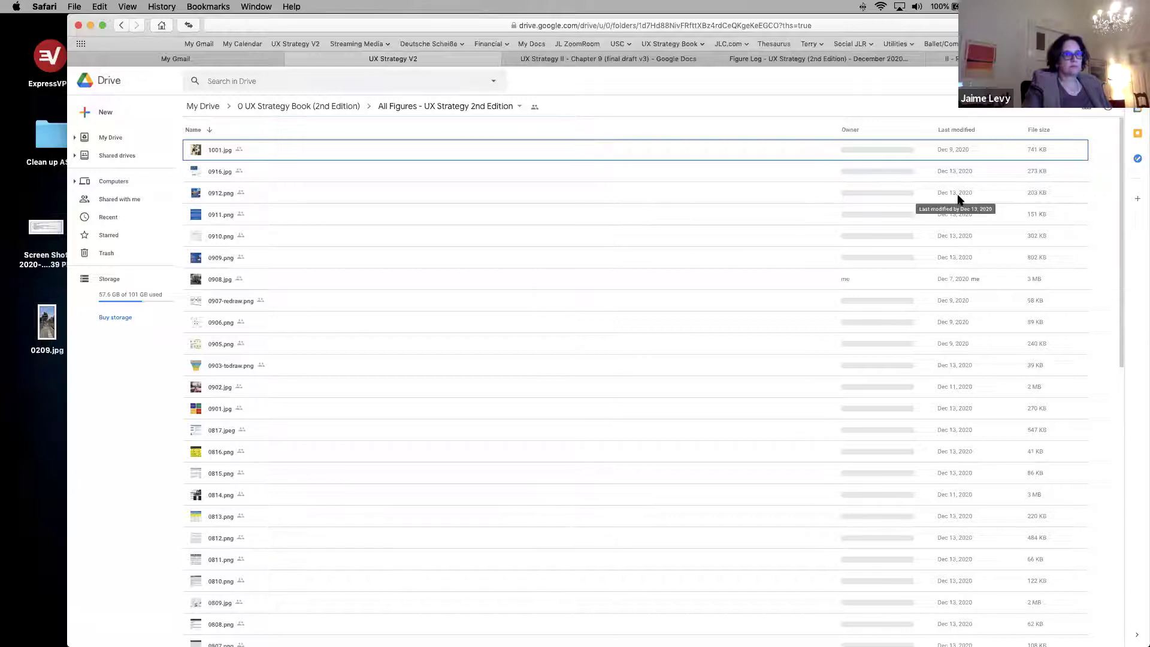
click(956, 132)
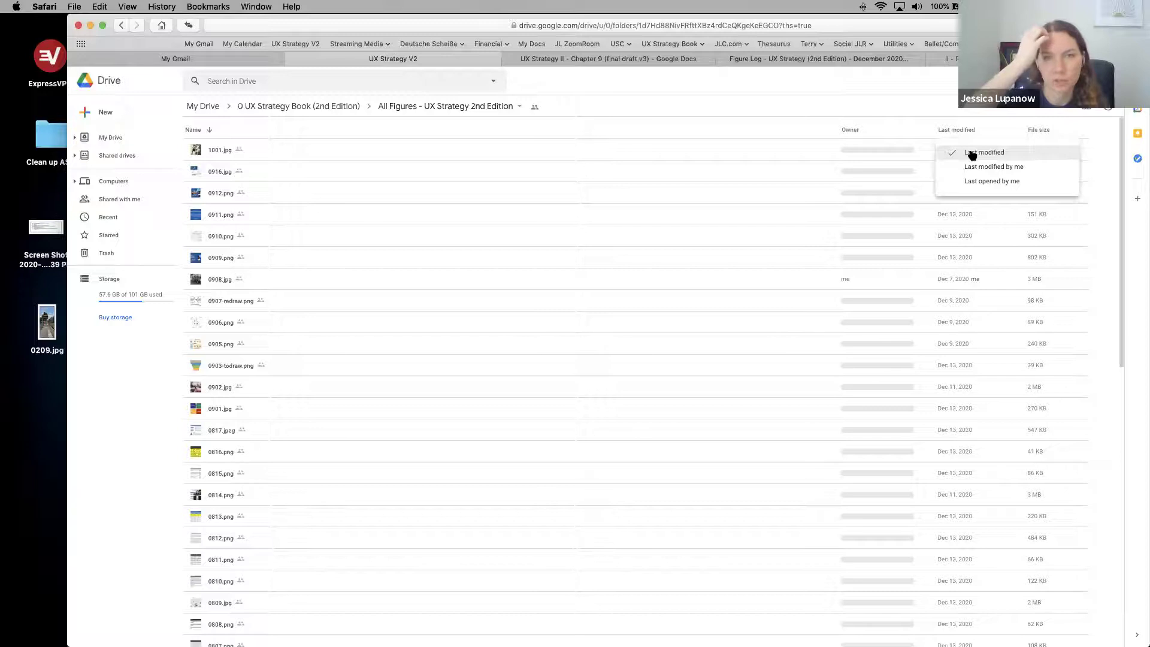
click(972, 154)
click(970, 157)
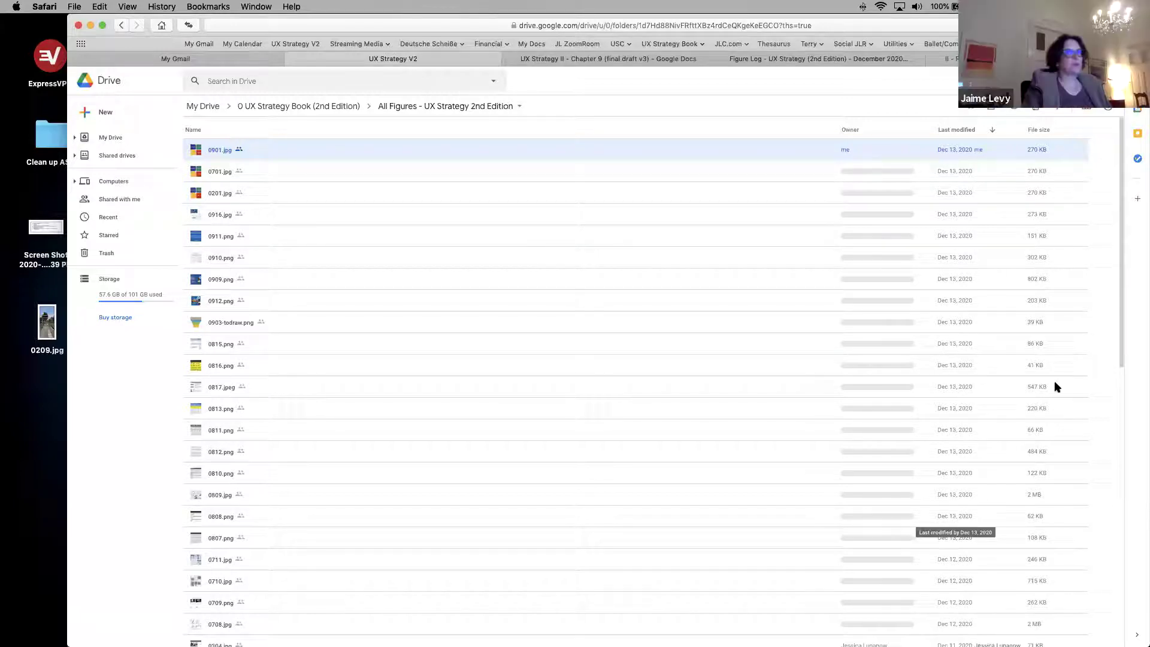
Step: Minimize the Safari window, reposition the 2nd Edition Artwork window on the desktop and select the newest file, 0908.png
click(91, 26)
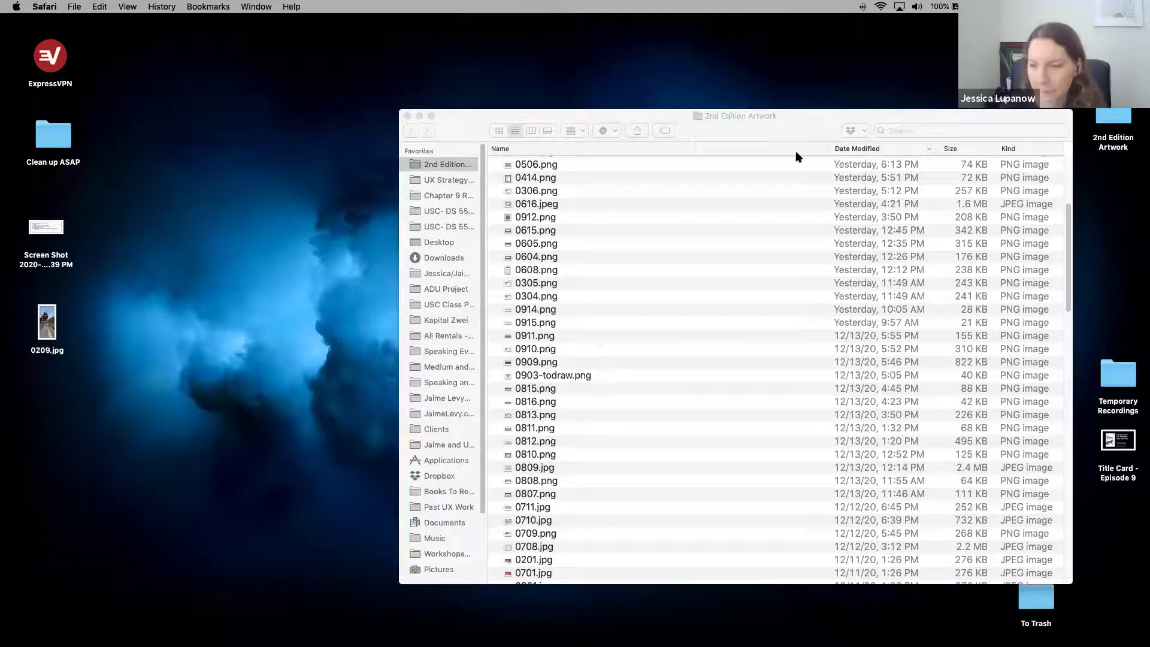
drag(730, 115, 617, 43)
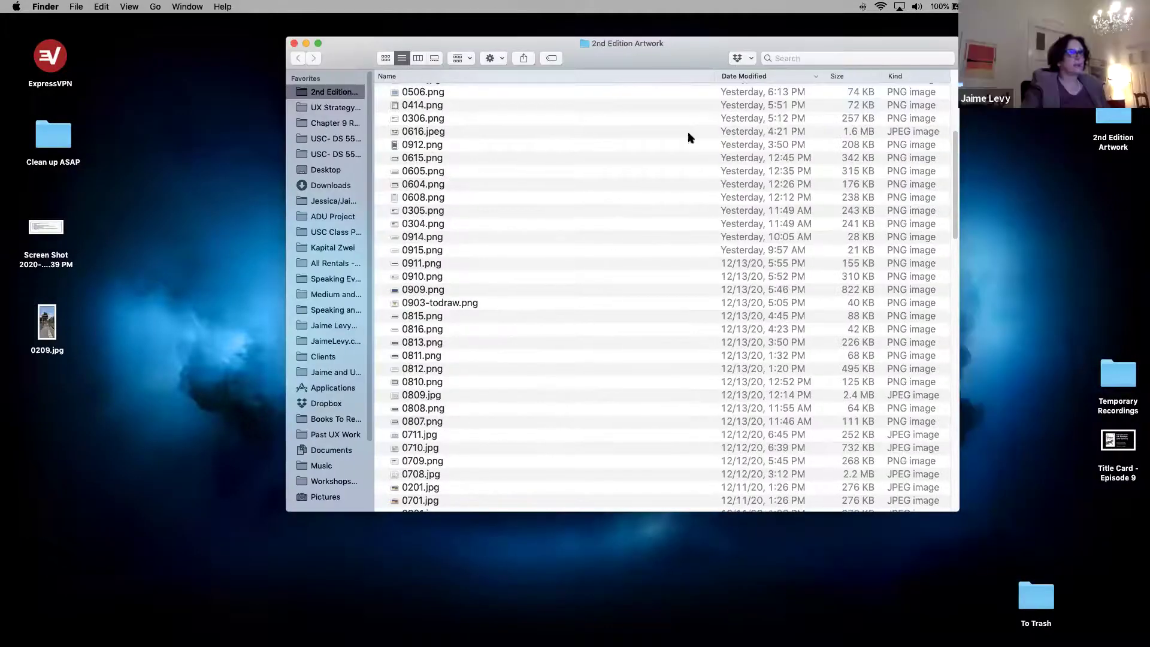
scroll(928, 157, up, 5)
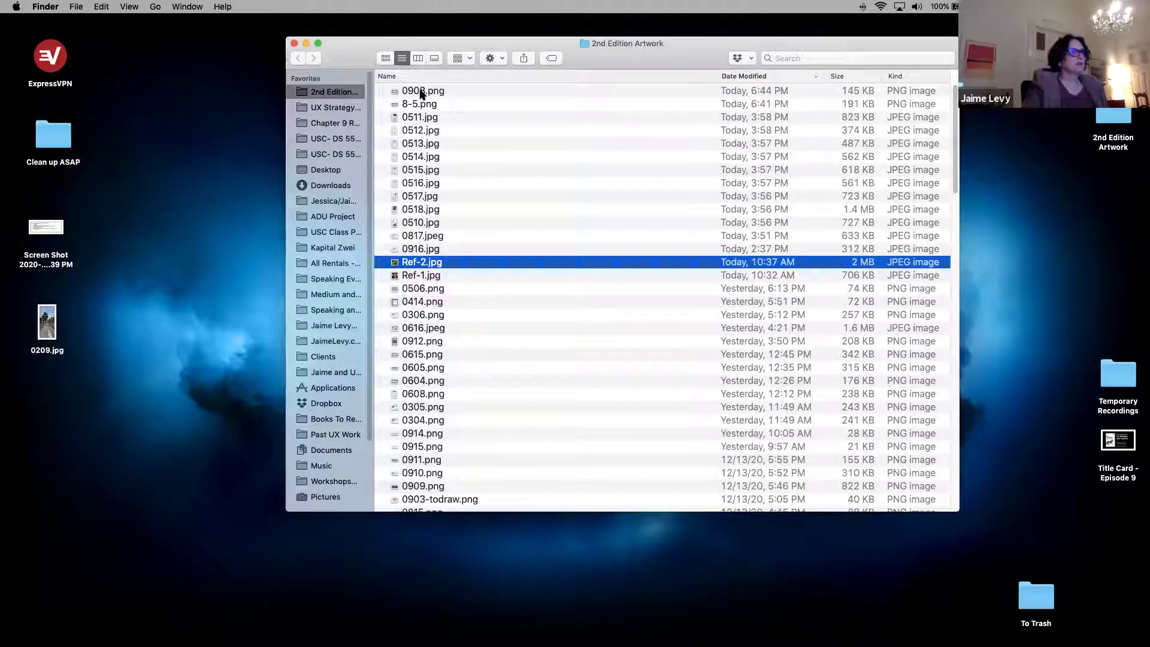
click(422, 92)
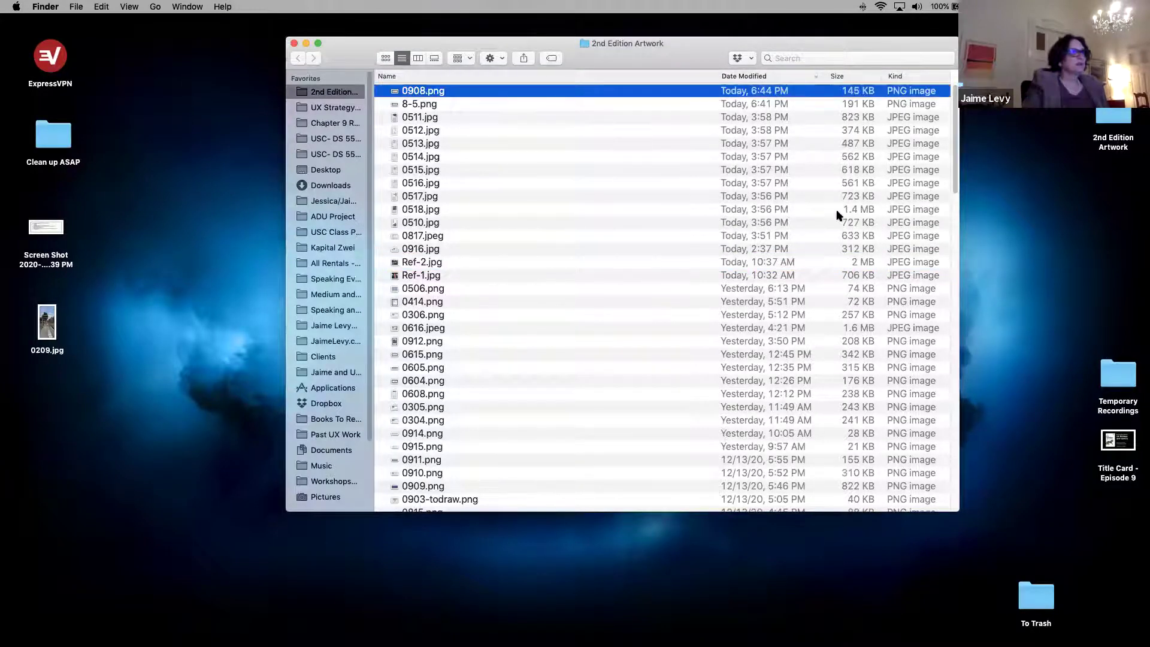
Step: Remove the hyphen from the name of the file 8-5.png in the 2nd Edition Artwork folder
click(412, 106)
click(409, 104)
key(BackSpace)
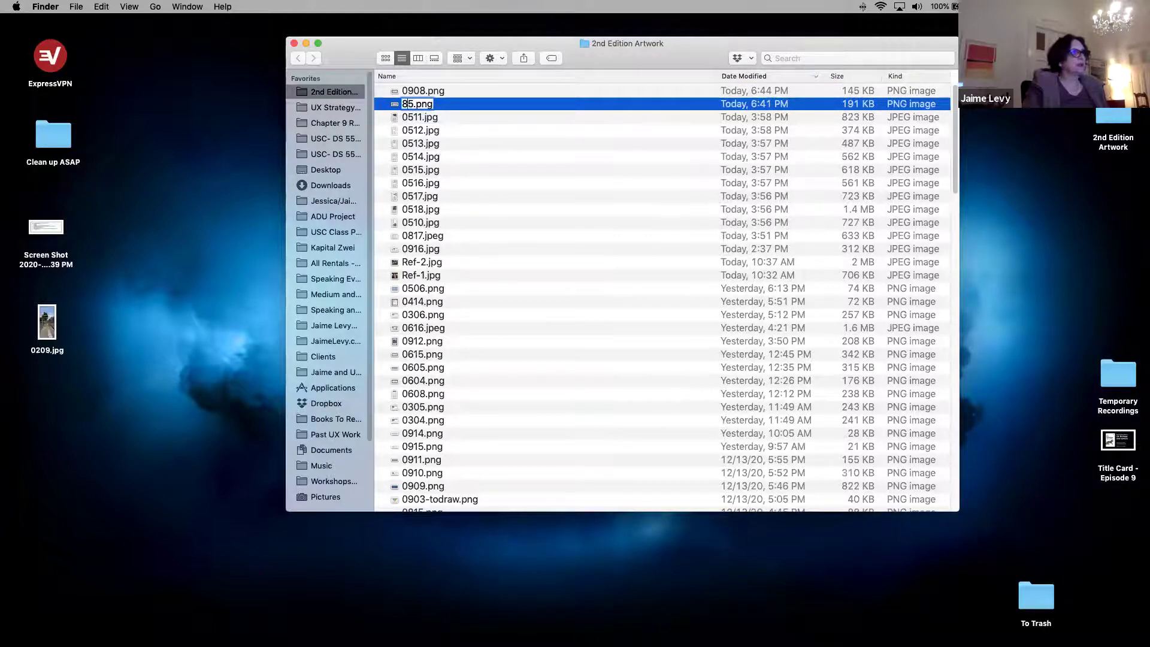
Step: Rename the image file modified today at 6:41 PM to 0805.png
key(Left)
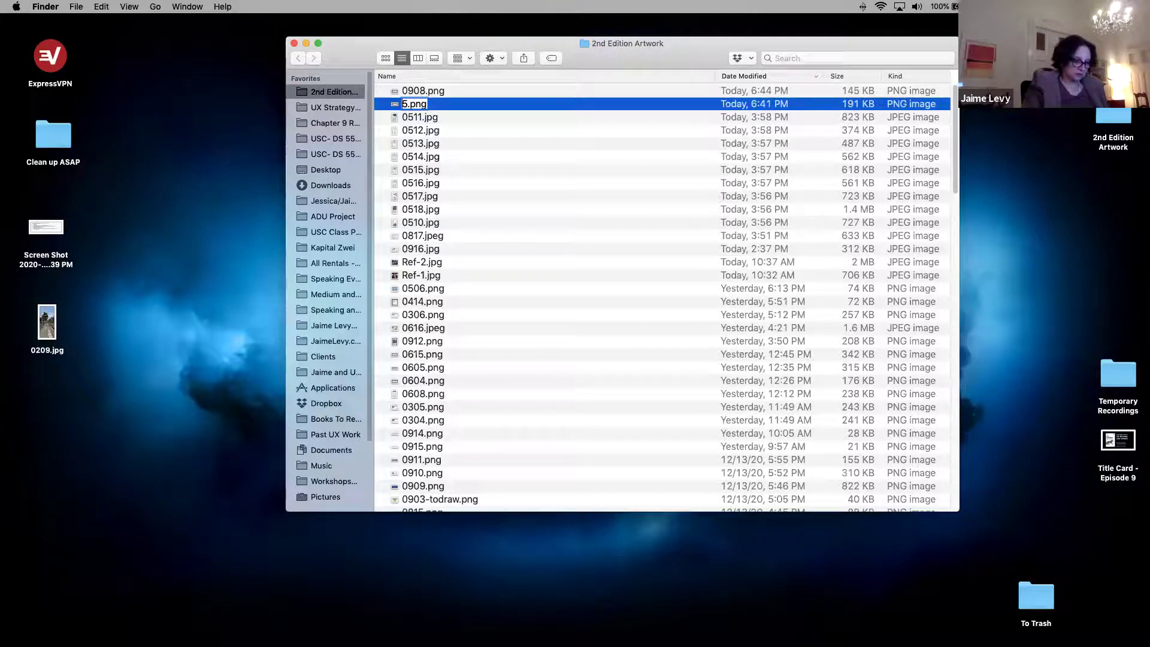
text(08)
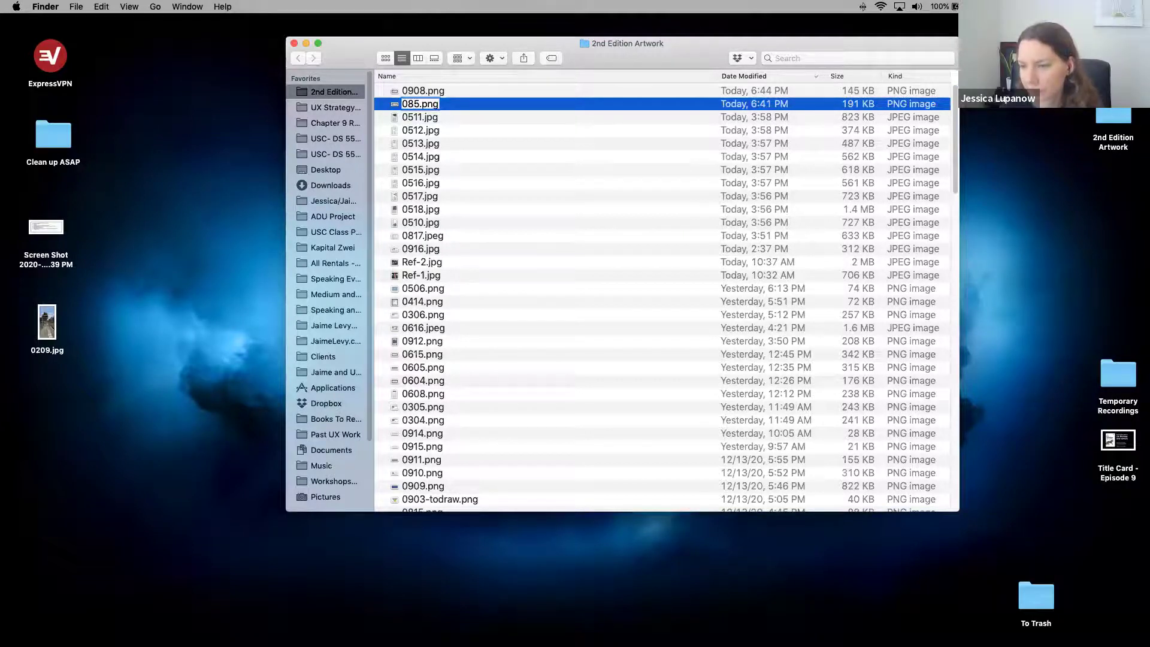
key(Right)
text(0)
key(Return)
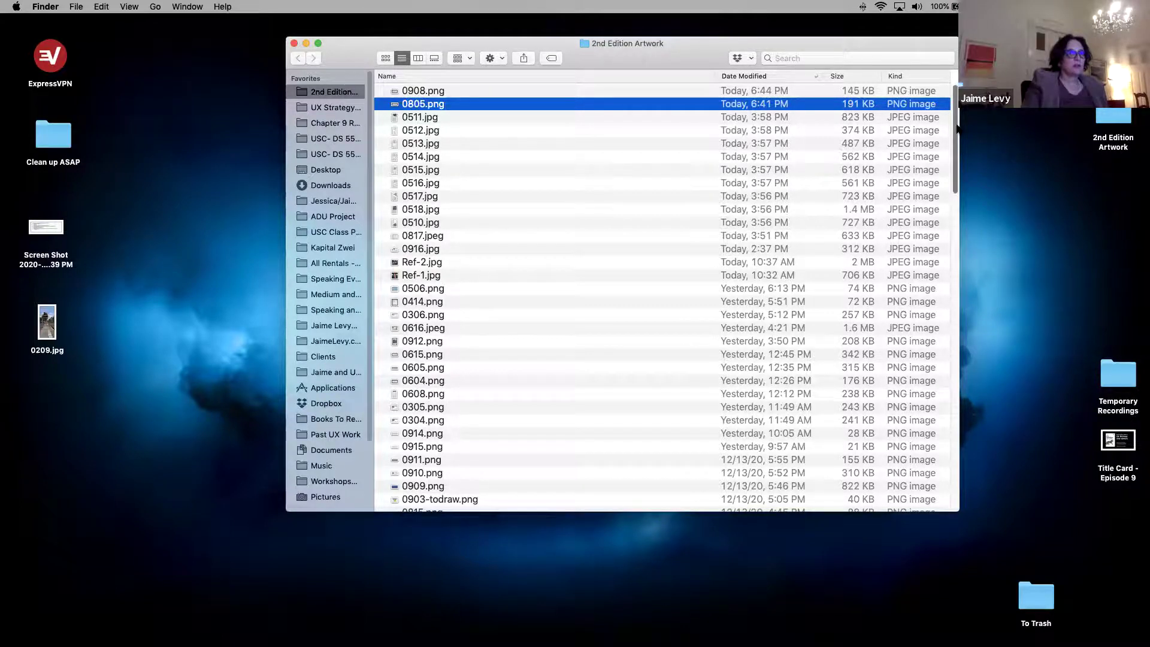
Step: Move the artwork files from 0908.png through 0807.png, sorted by modification date, into a desktop folder named Recently
drag(955, 158, 958, 173)
scroll(959, 173, down, 5)
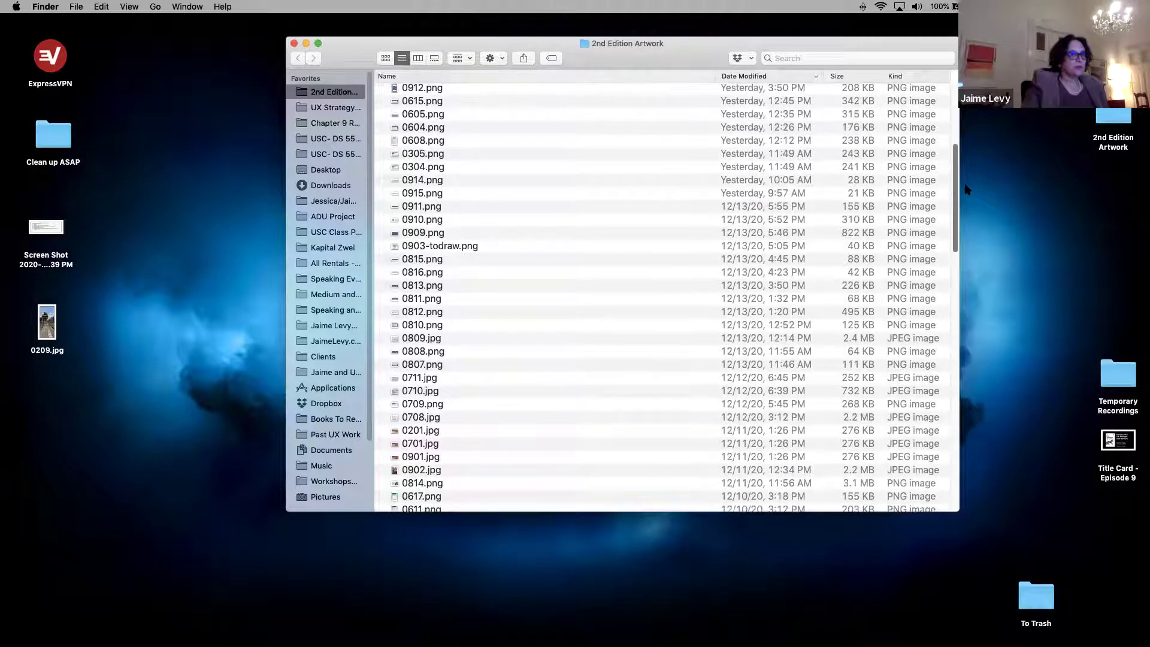
click(749, 365)
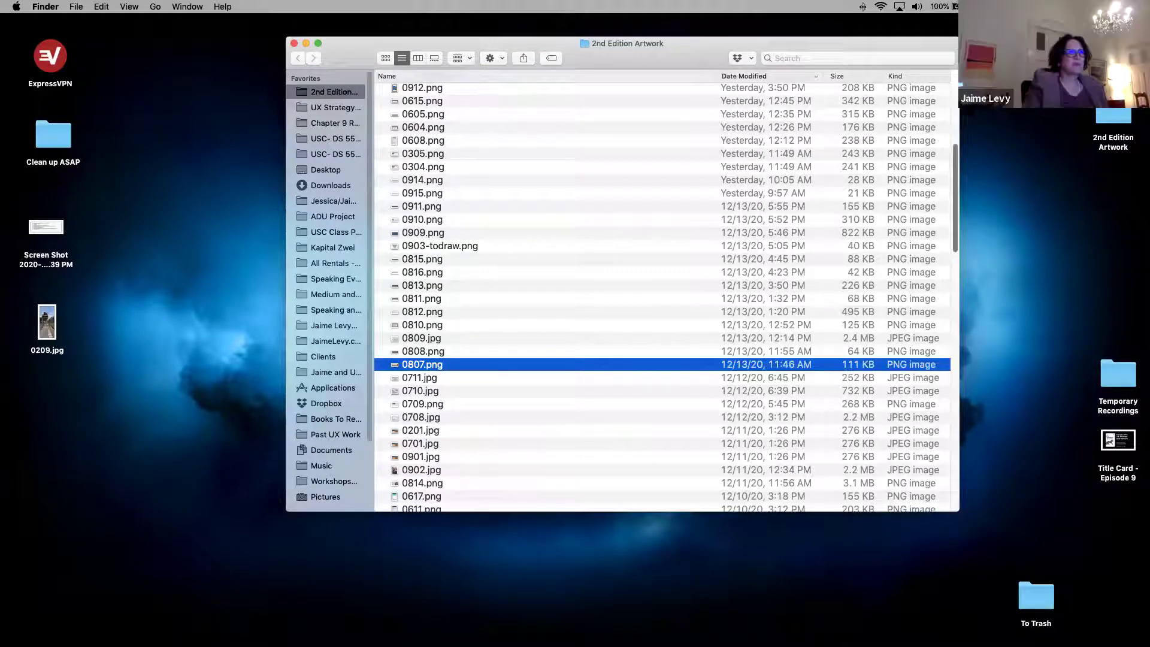
scroll(494, 107, up, 5)
key(super+a)
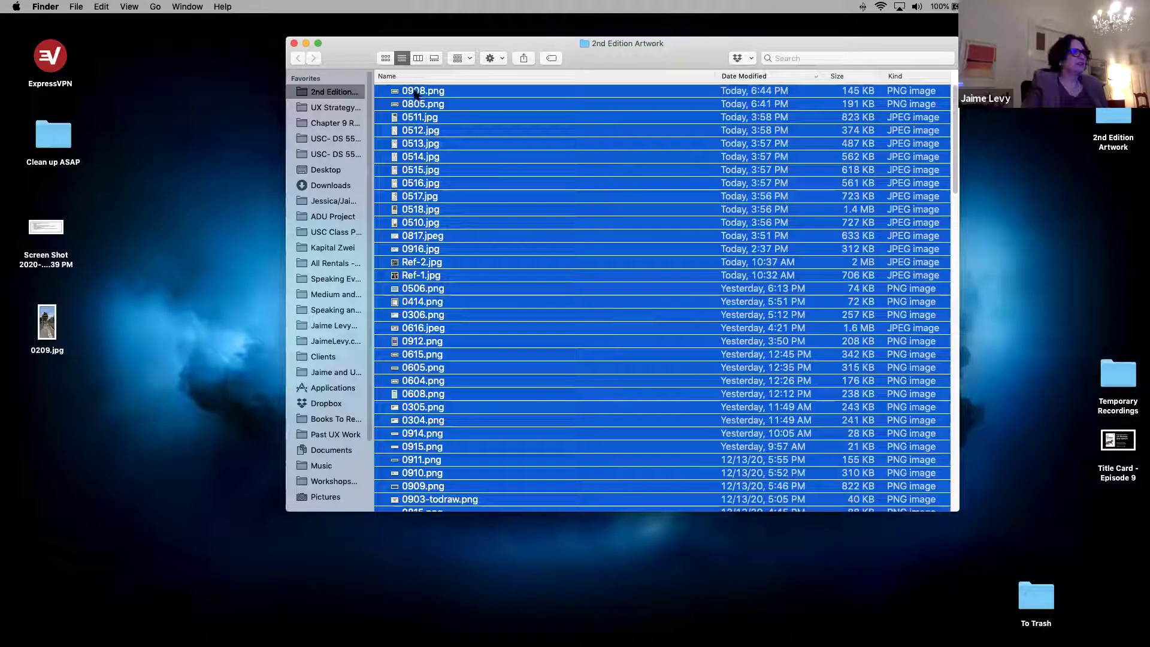
drag(419, 105, 431, 119)
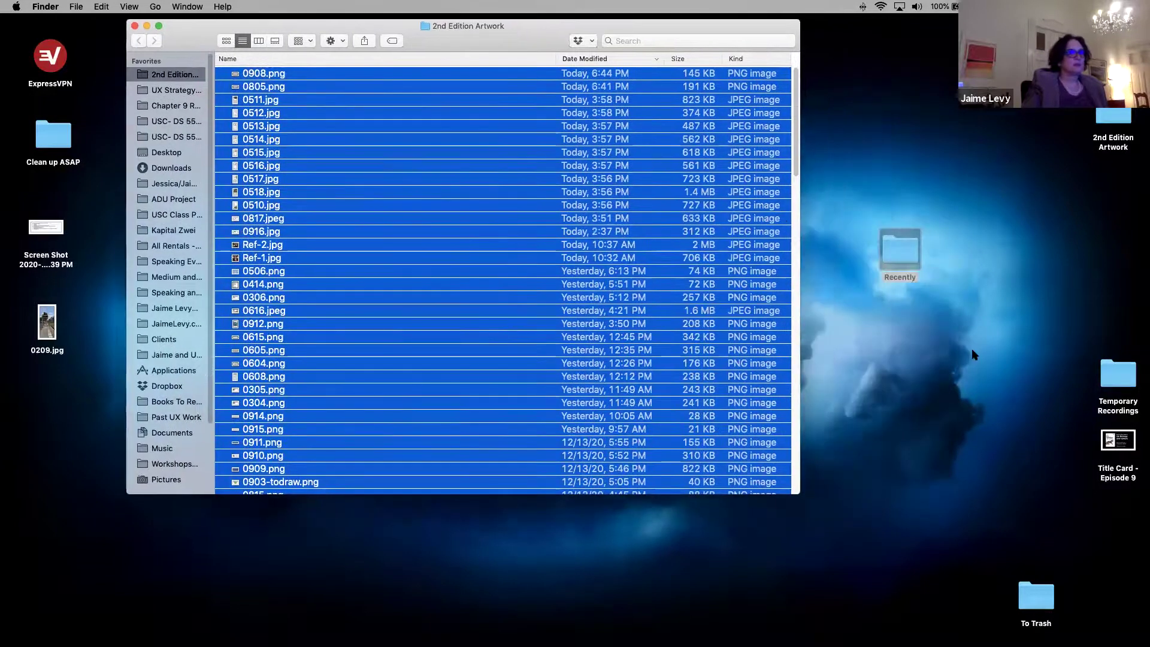
drag(900, 252, 1021, 267)
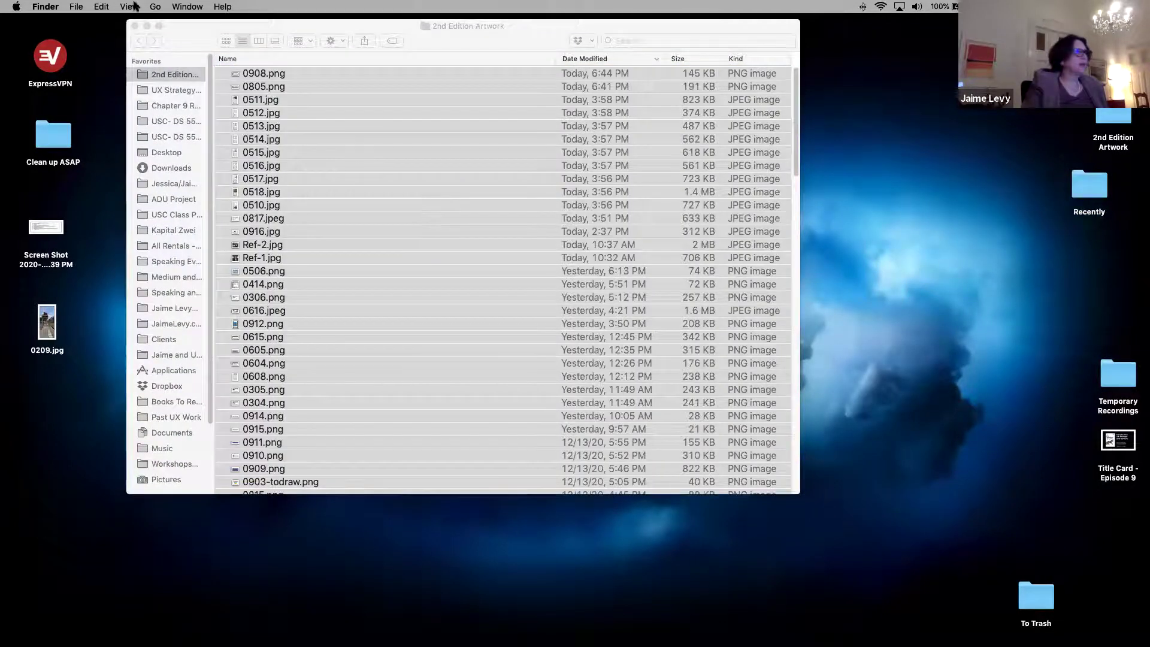
click(442, 30)
drag(256, 191, 1086, 186)
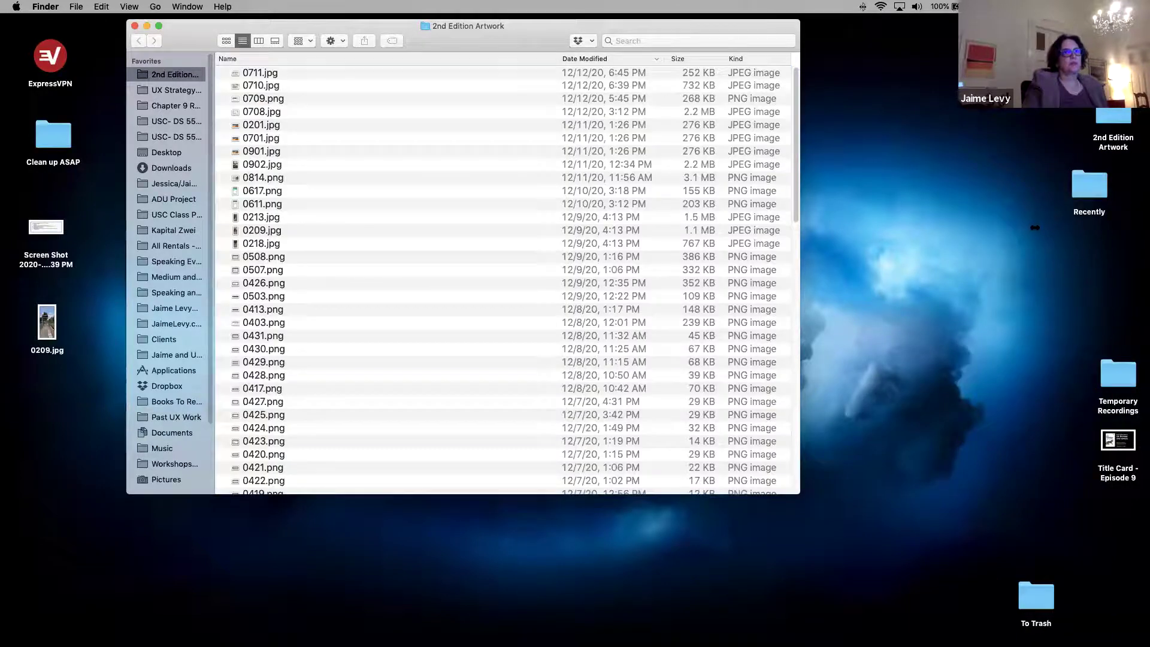
Step: Open the desktop's Recently folder, look through its files, and place its window beside the 2nd Edition Artwork window
click(1088, 184)
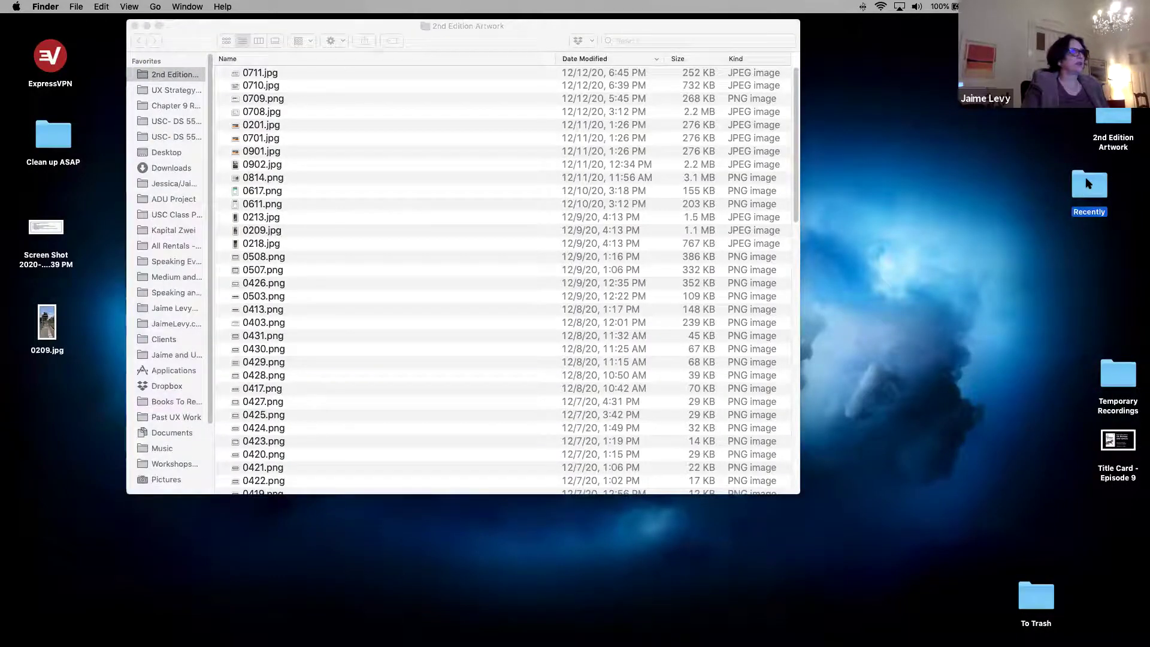
double_click(1089, 184)
scroll(589, 196, down, 10)
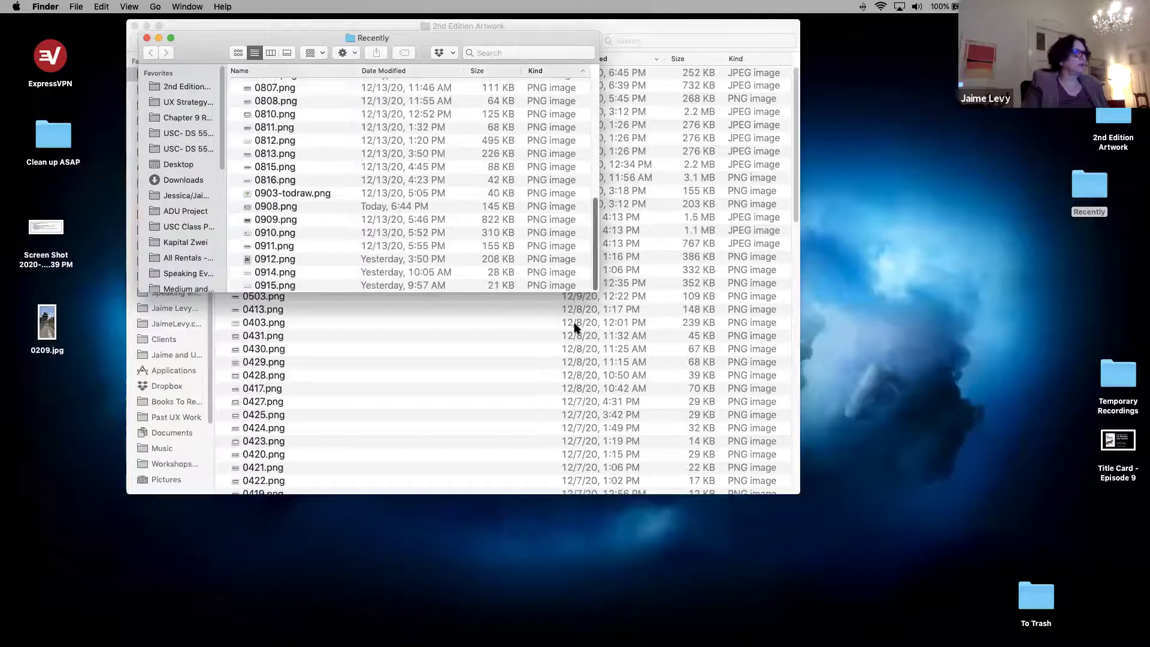
scroll(431, 180, up, 10)
drag(389, 38, 981, 152)
click(539, 359)
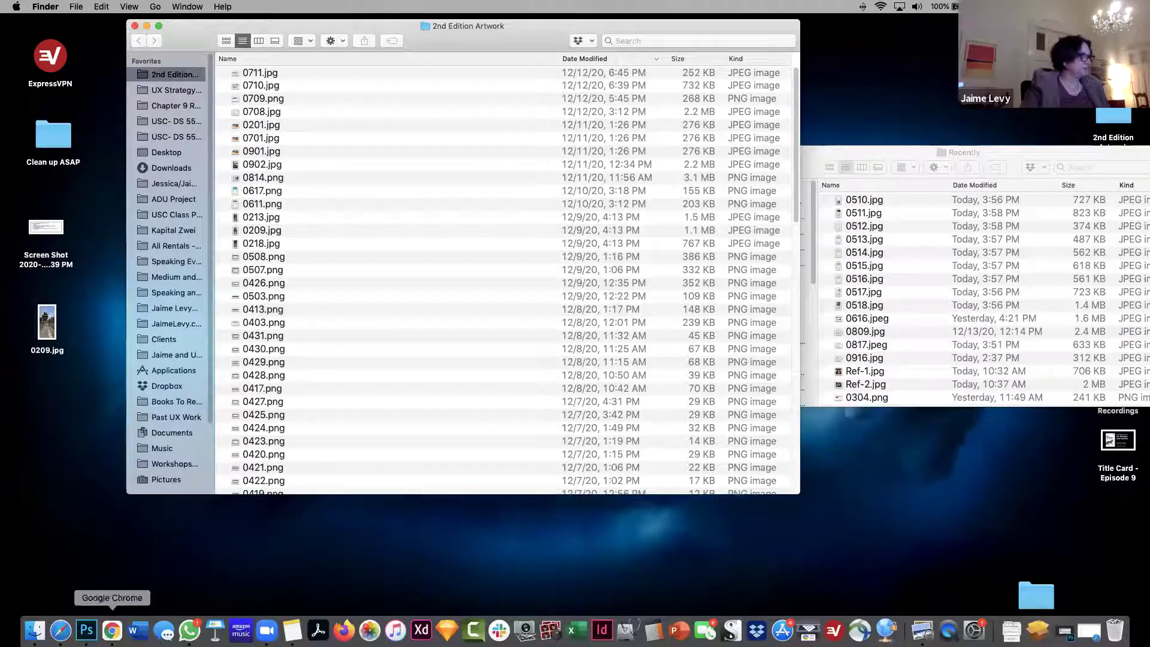
Step: Switch to Safari and upload all files in the Recently folder to the All Figures Drive folder, updating existing matches
click(60, 628)
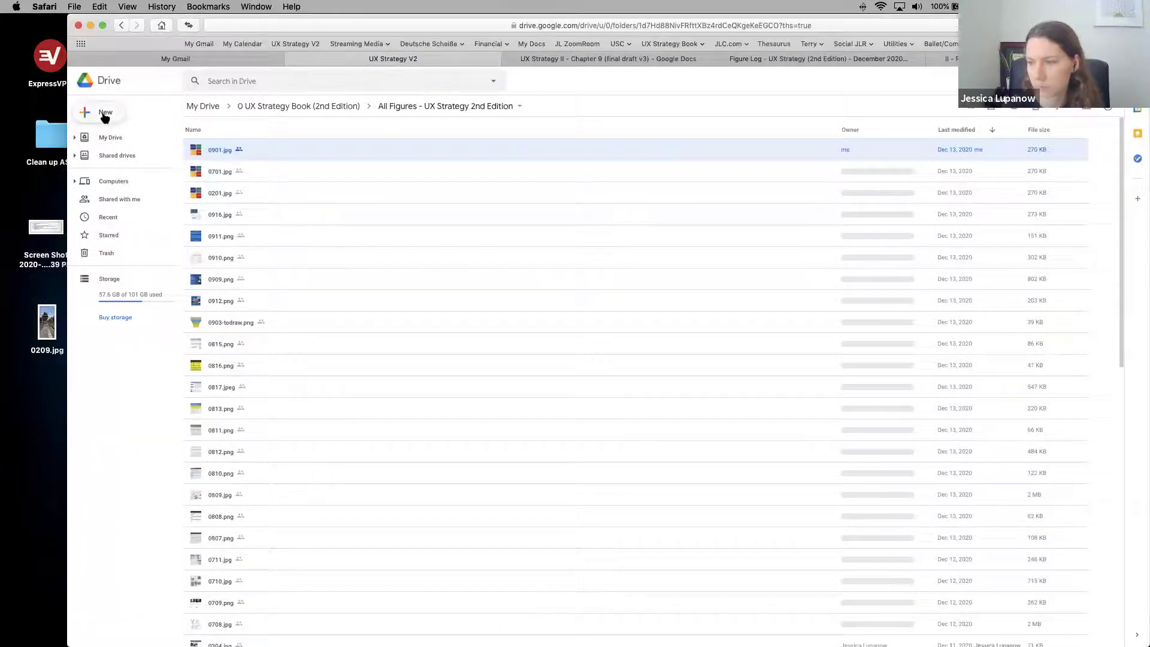
click(105, 115)
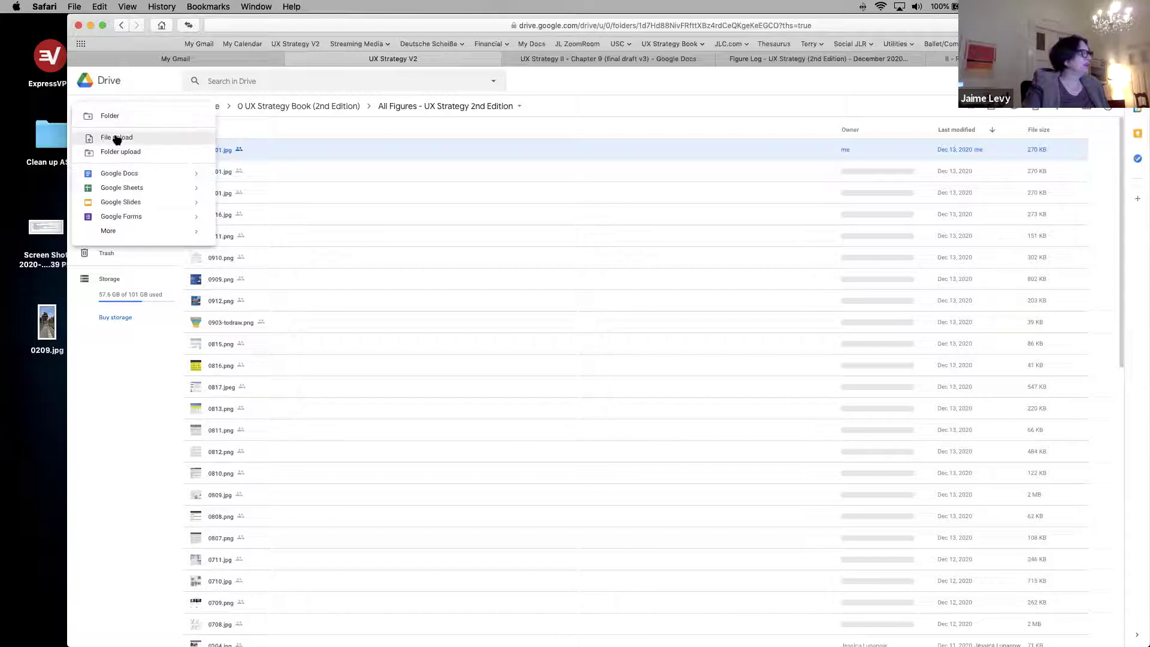
click(117, 139)
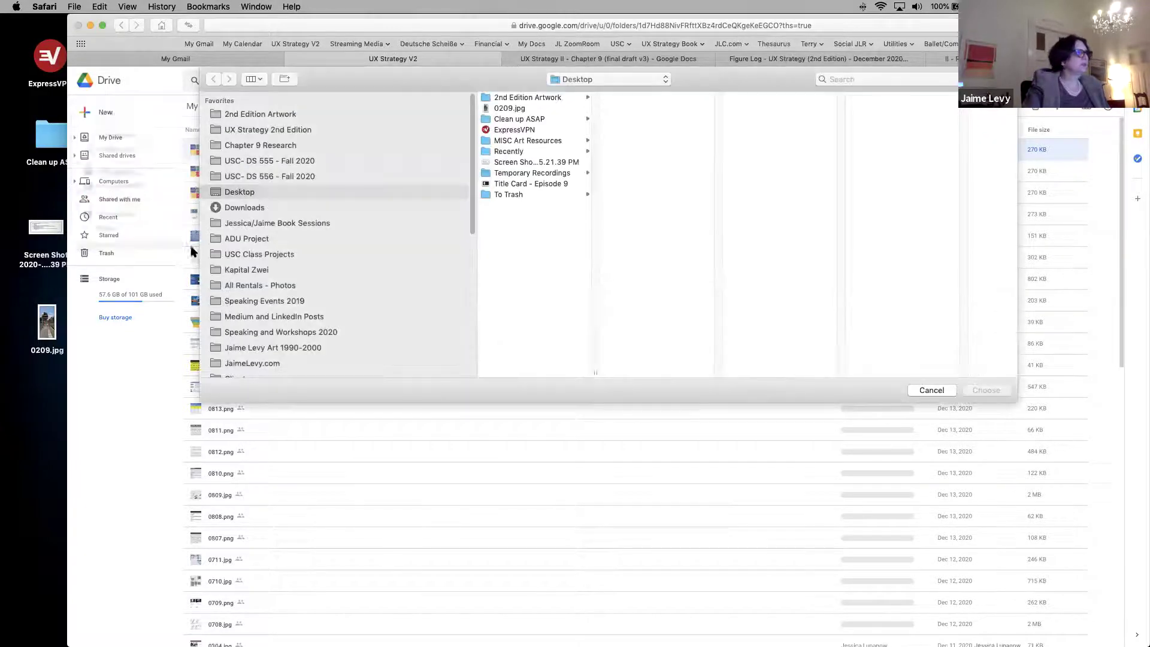
click(501, 153)
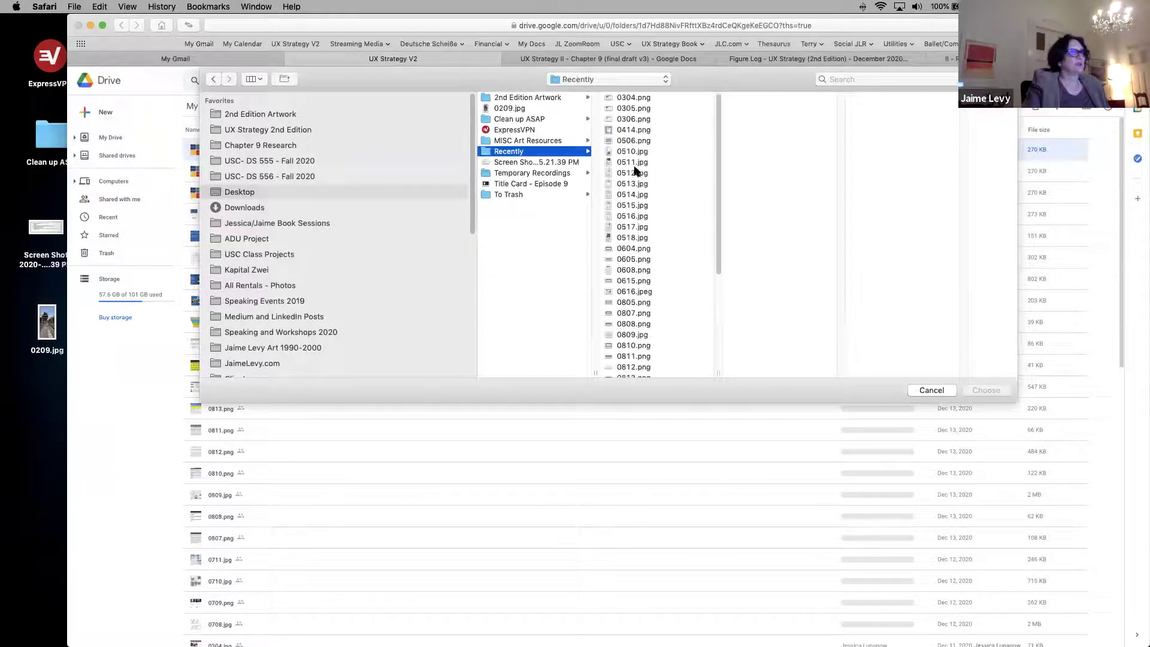
click(630, 99)
drag(721, 195, 671, 384)
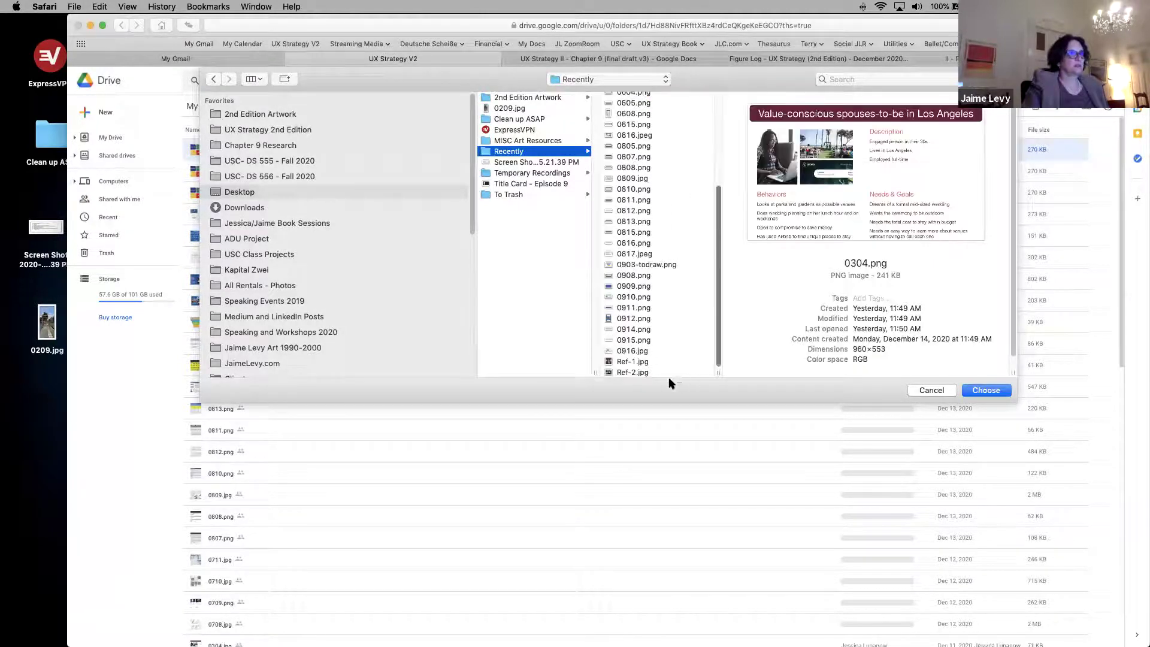
shift+click(624, 373)
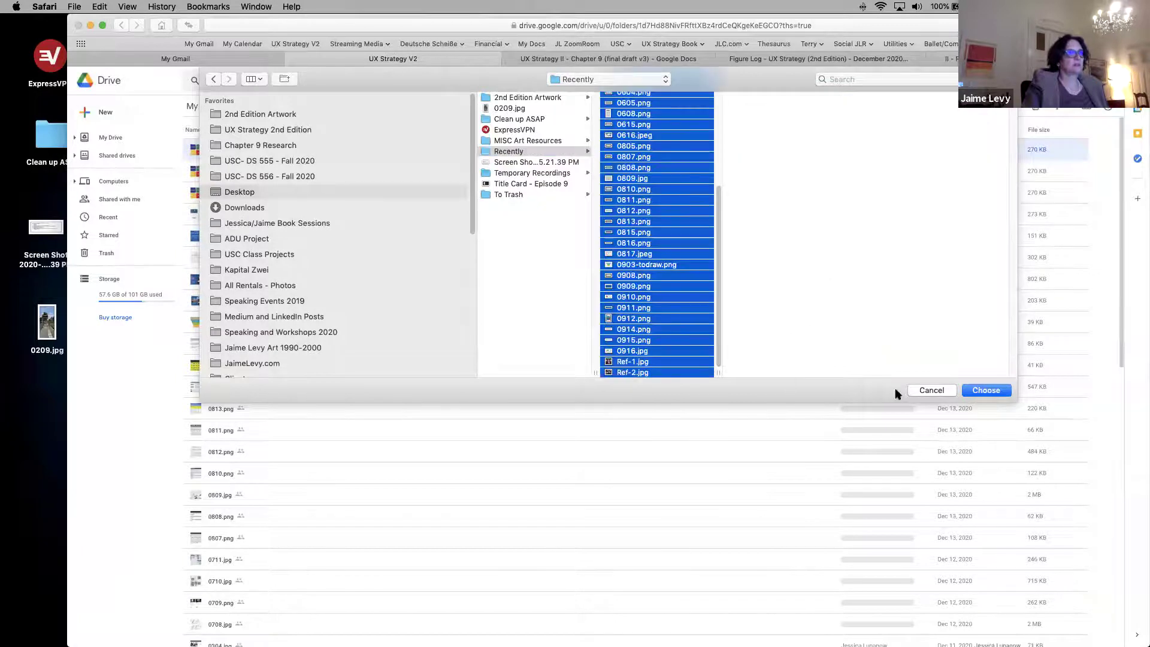
click(986, 391)
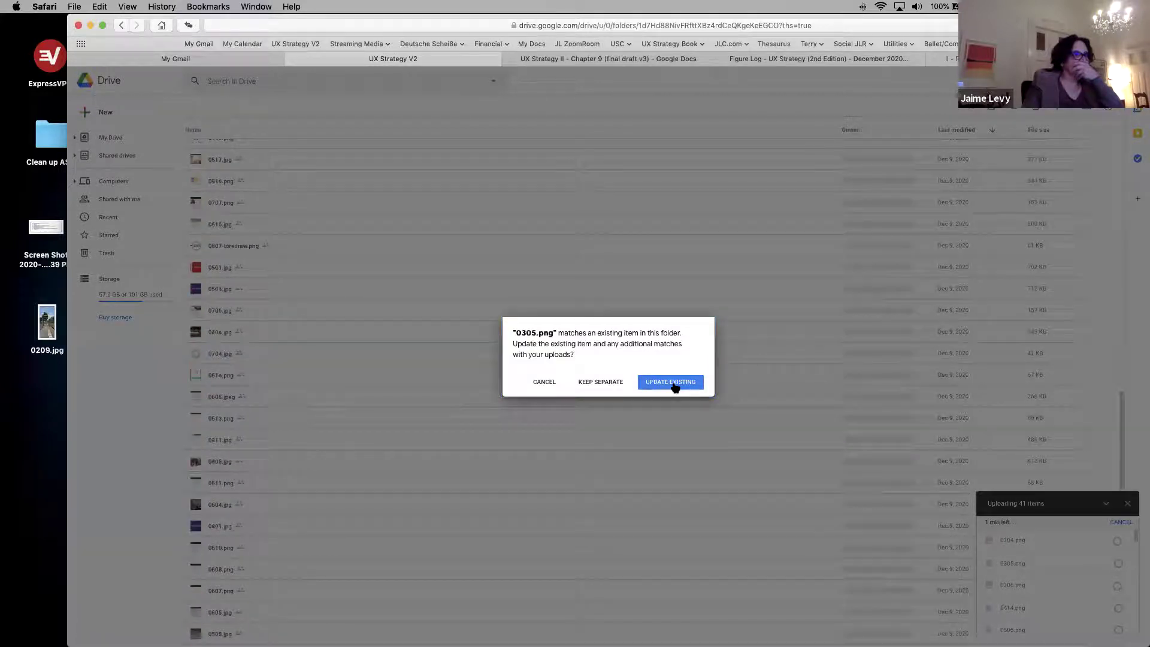
click(673, 386)
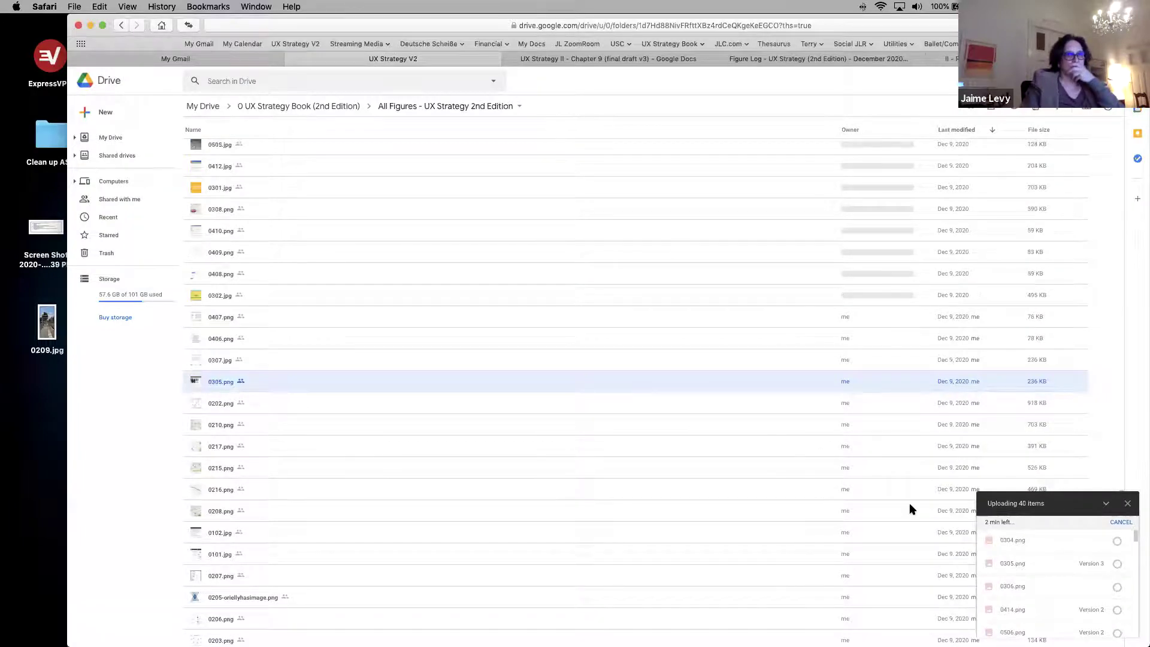
Step: Switch to the UX Strategy II Chapter 9 draft and remove the bullet from the "Be professional" paragraph
click(565, 60)
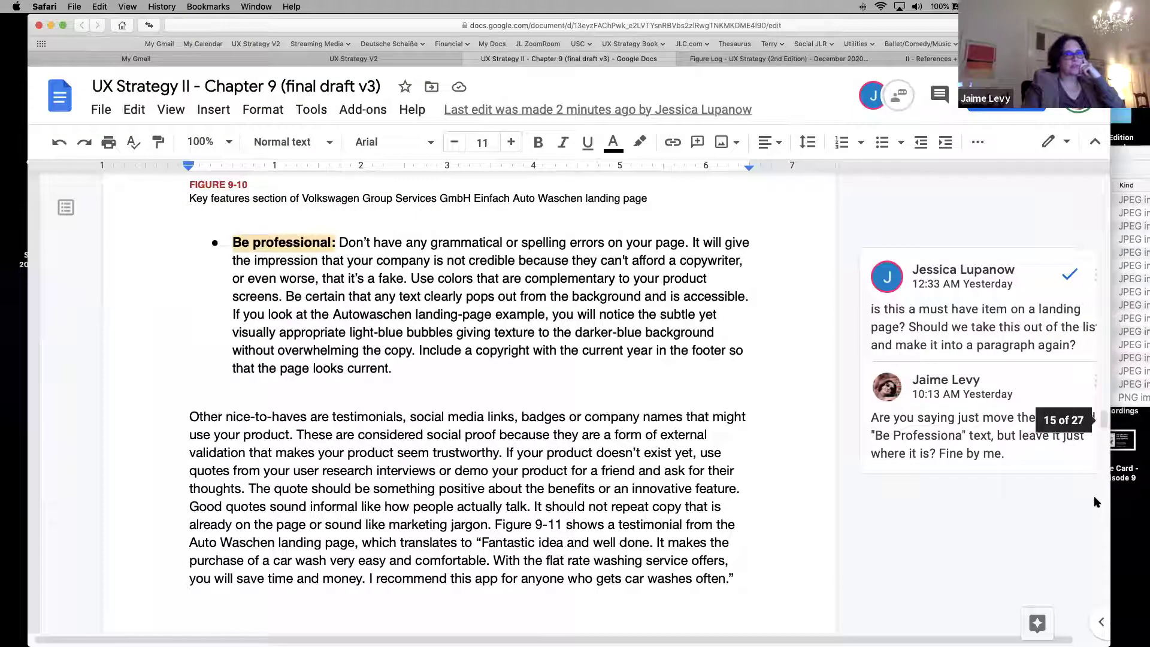
drag(1110, 484, 1129, 484)
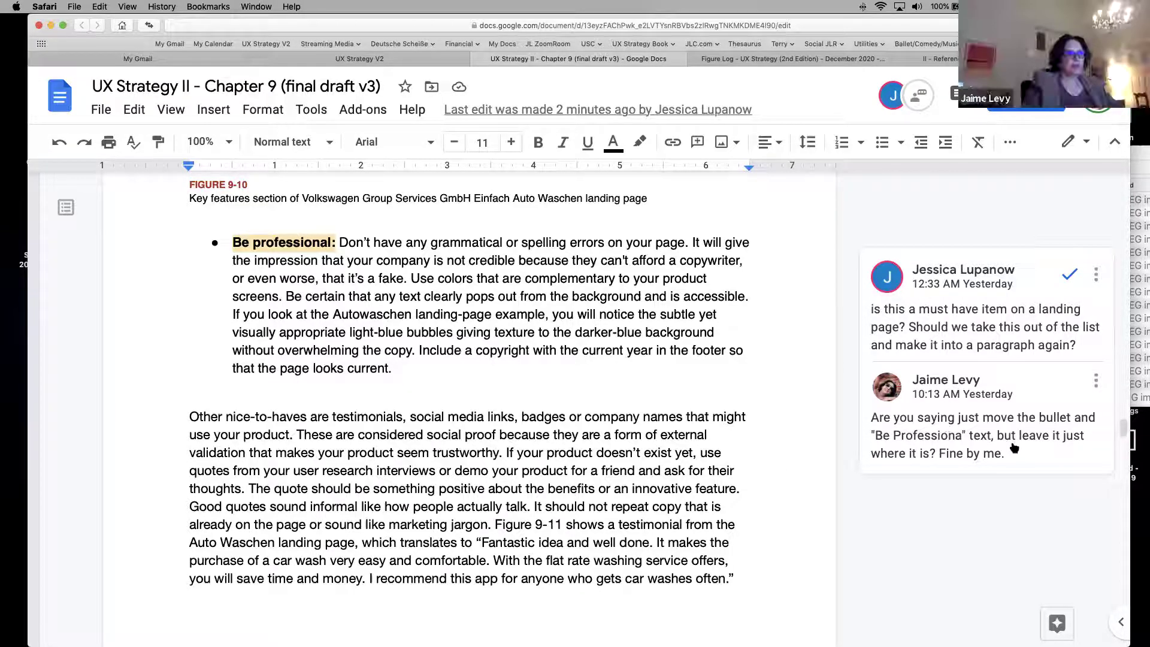
click(352, 248)
click(341, 242)
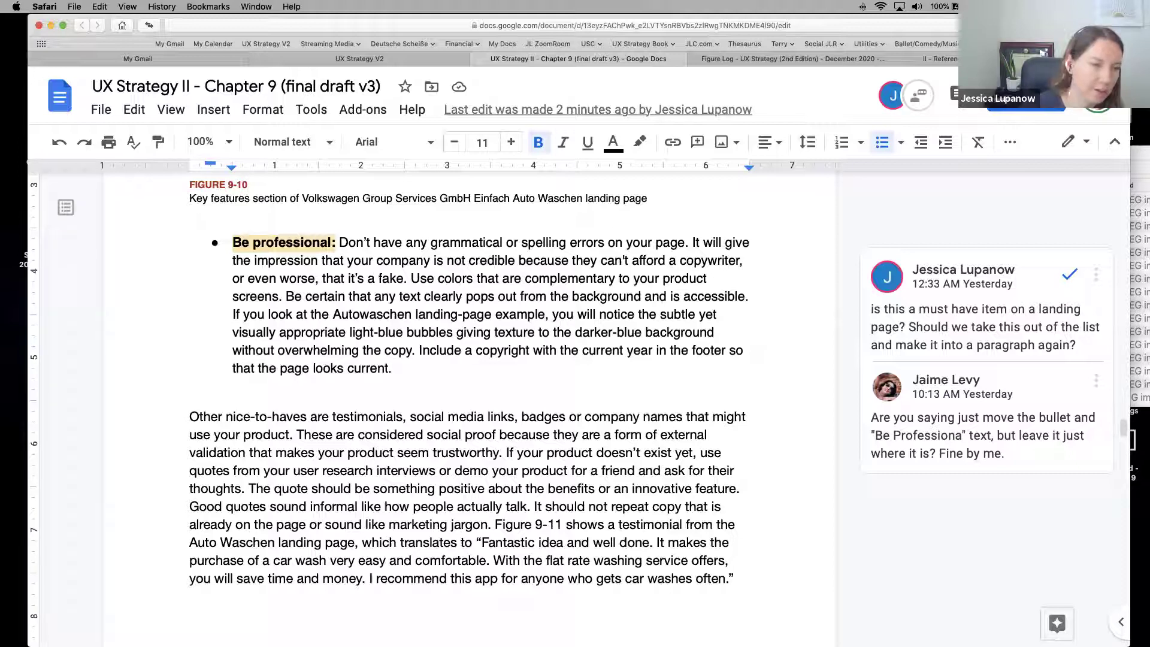
click(233, 242)
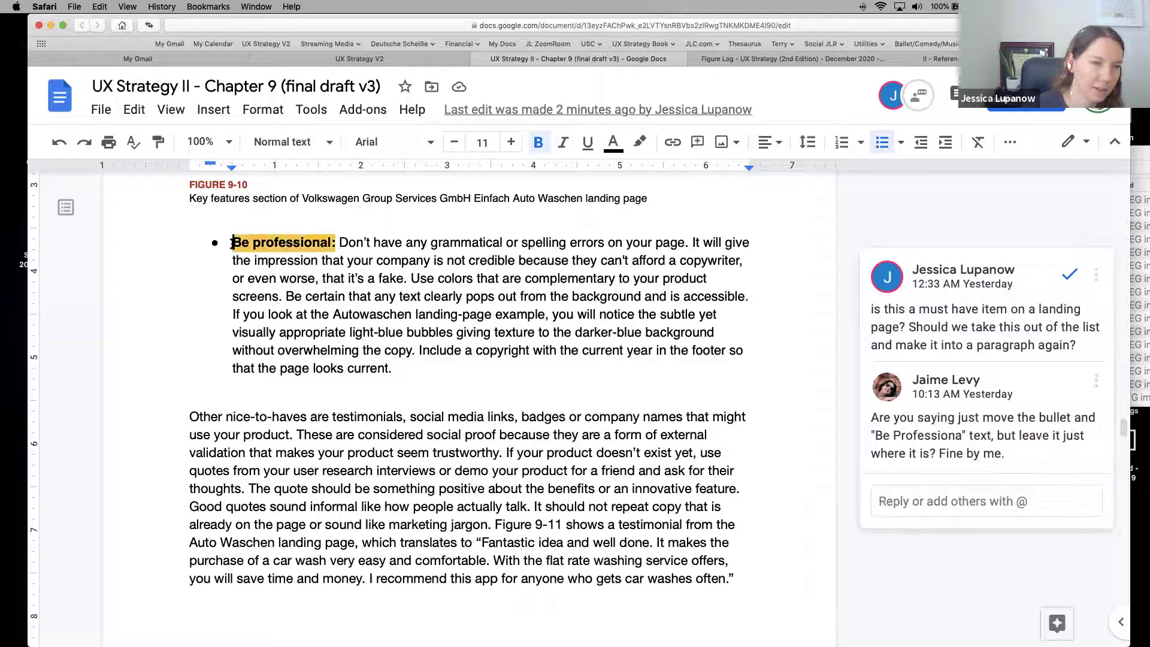
key(super+shift+8)
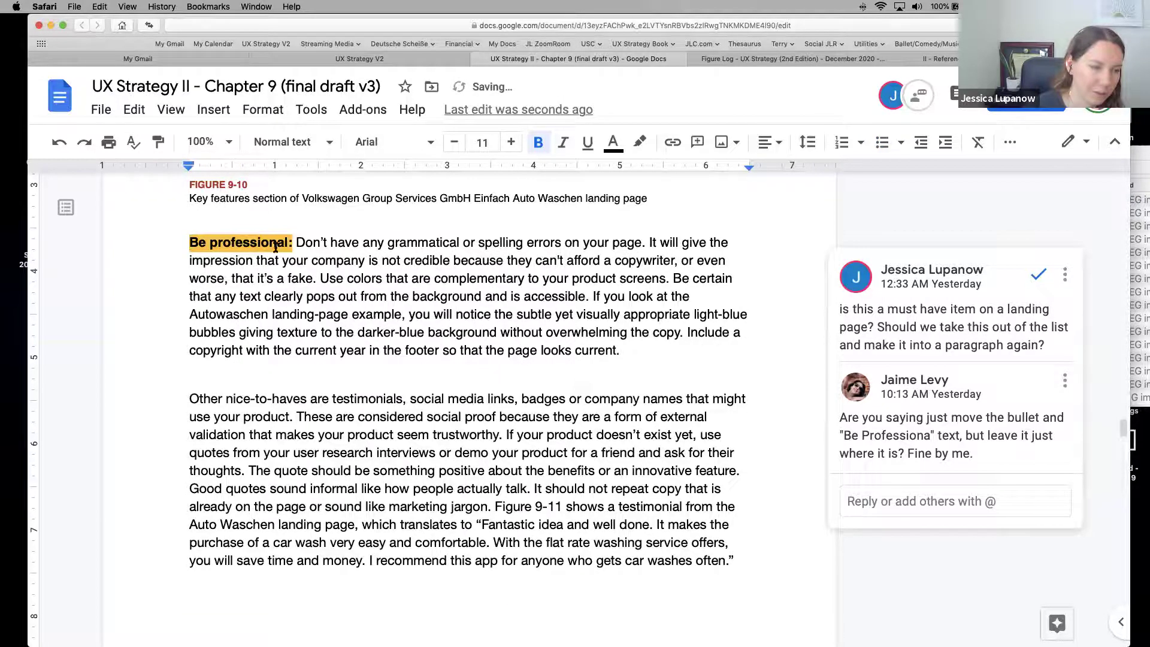
Step: Delete the bold lead-in "Be professional:" from the start of the paragraph below Figure 9-10
click(295, 242)
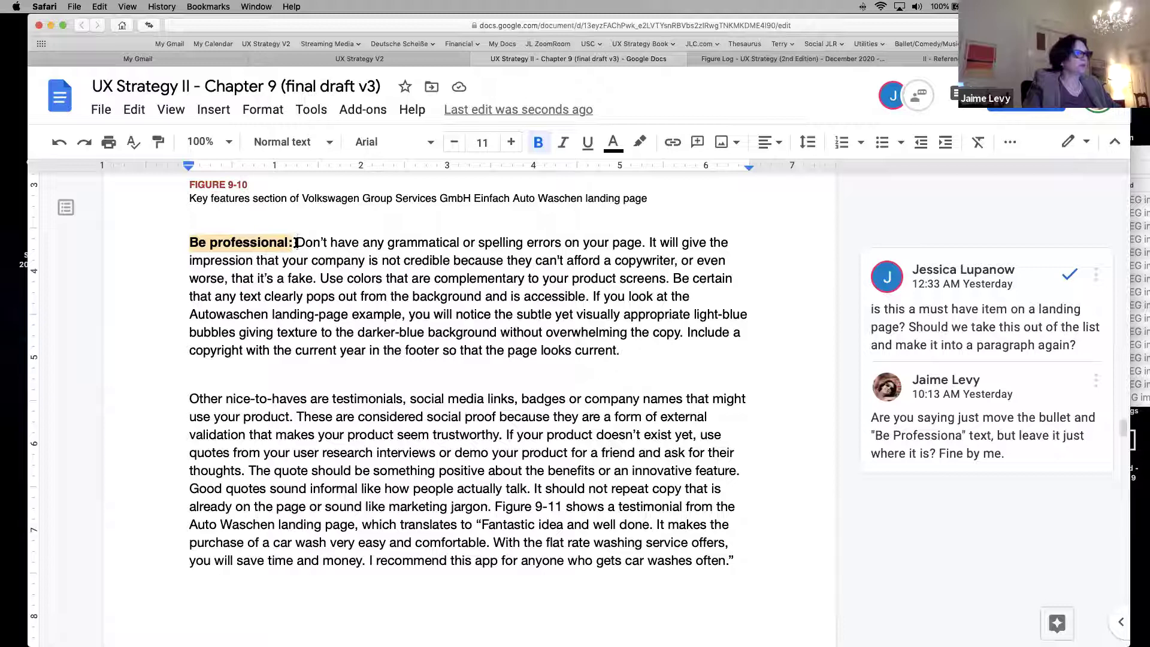
drag(296, 242, 184, 242)
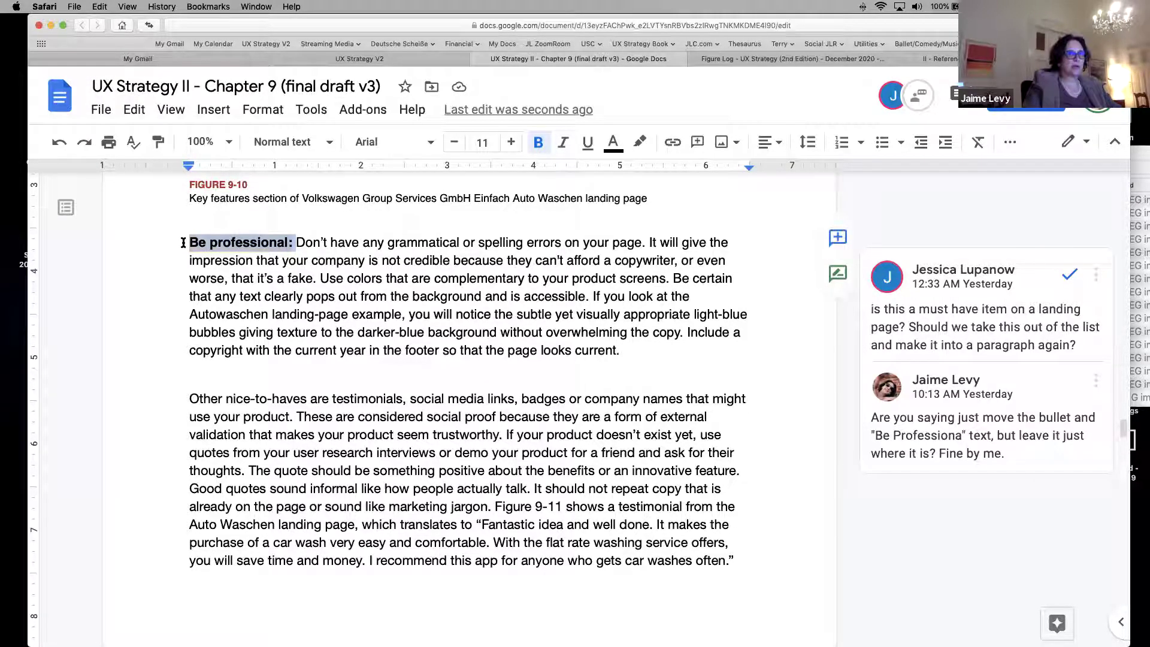
key(BackSpace)
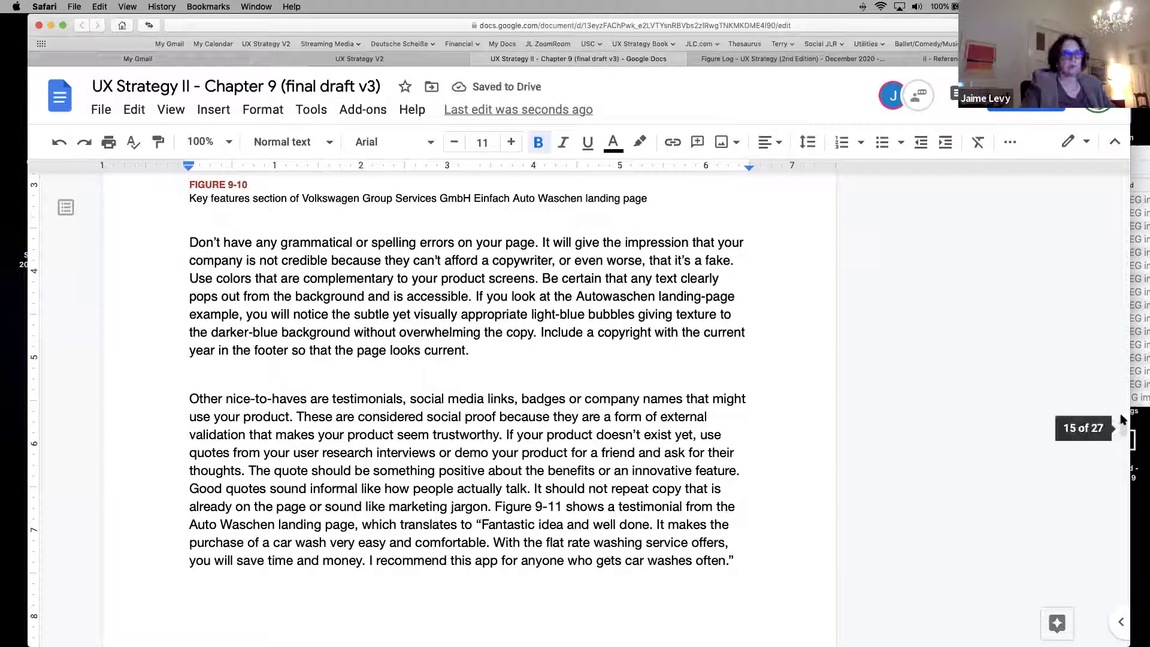
Step: Find the comment on WeChat in the online campaigns paragraph and open its WeChat marketing link through the redirect page
drag(1118, 516, 1111, 439)
scroll(1111, 440, down, 20)
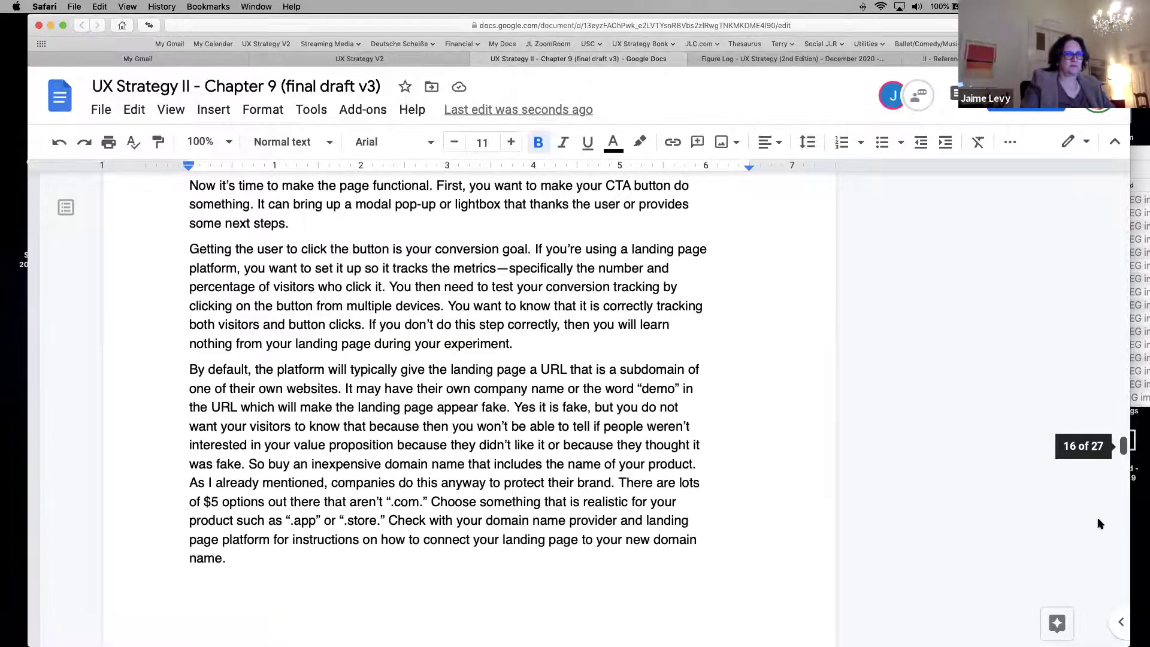
scroll(1117, 253, up, 20)
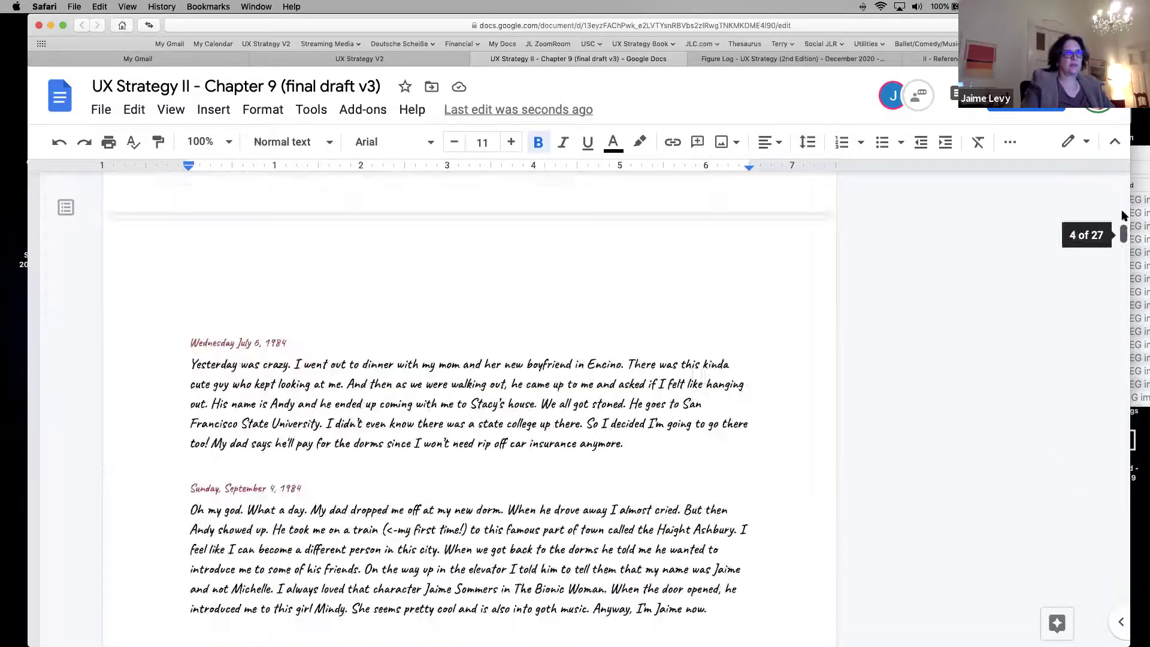
drag(1124, 232, 1097, 463)
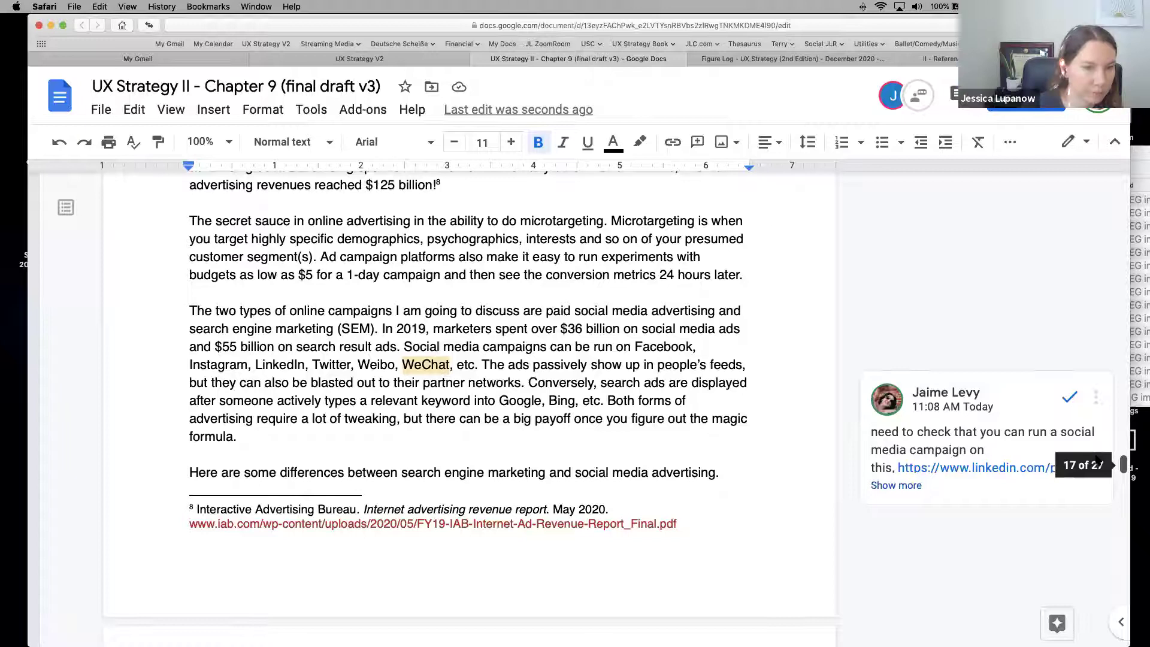
scroll(1098, 462, down, 1)
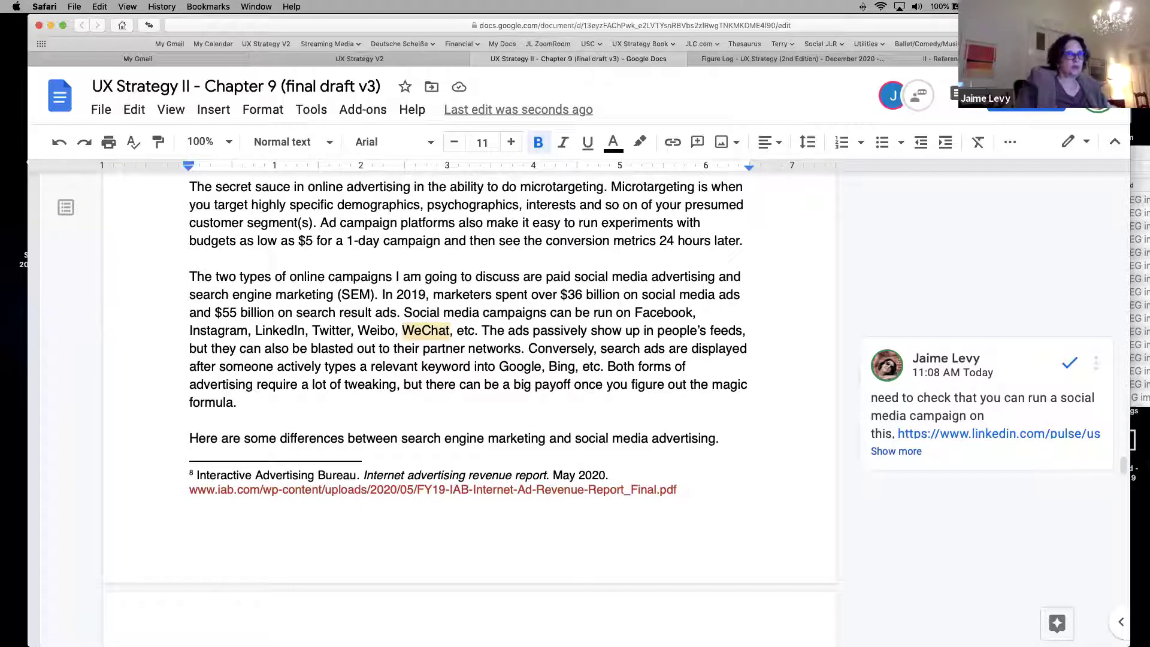
click(885, 454)
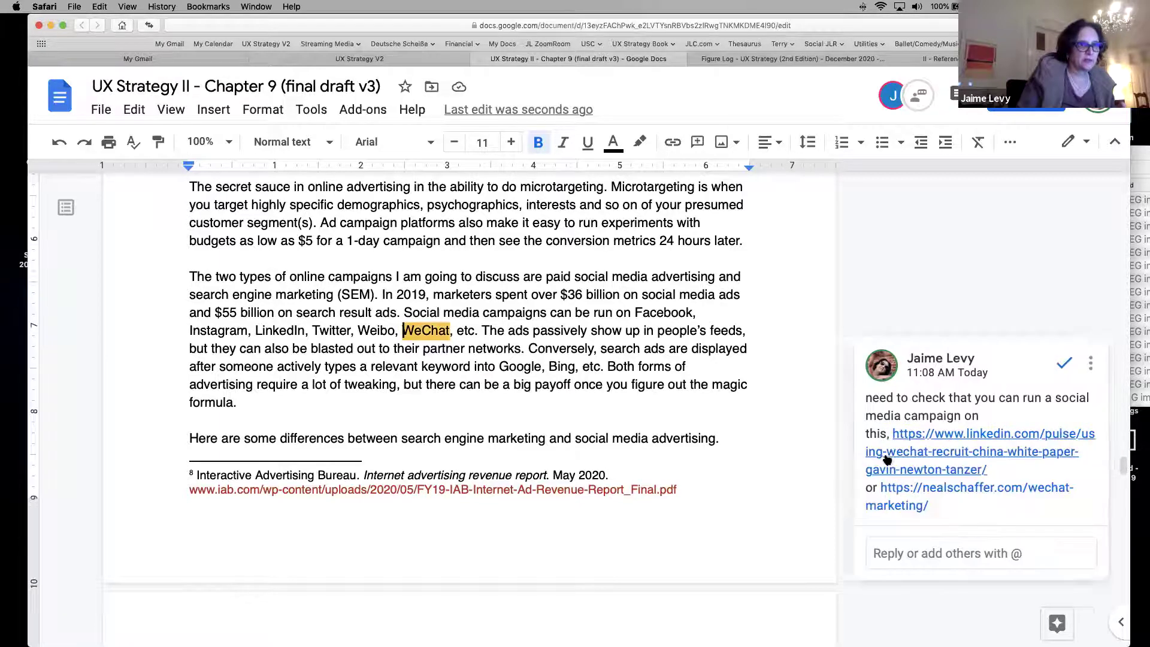
click(949, 494)
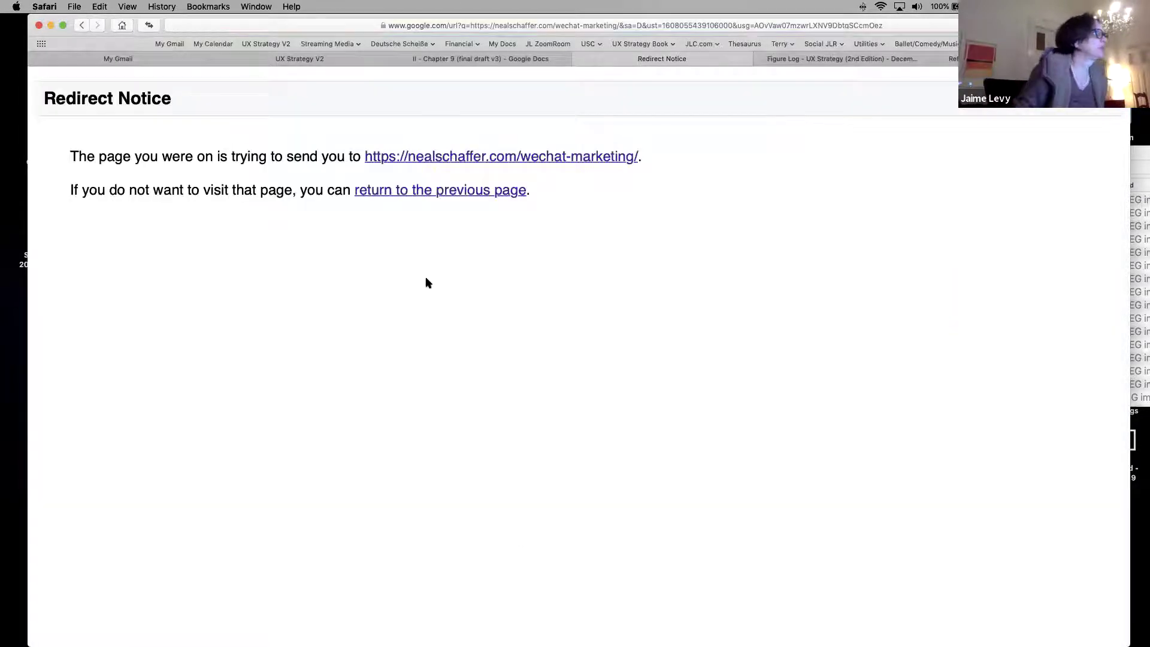
click(506, 157)
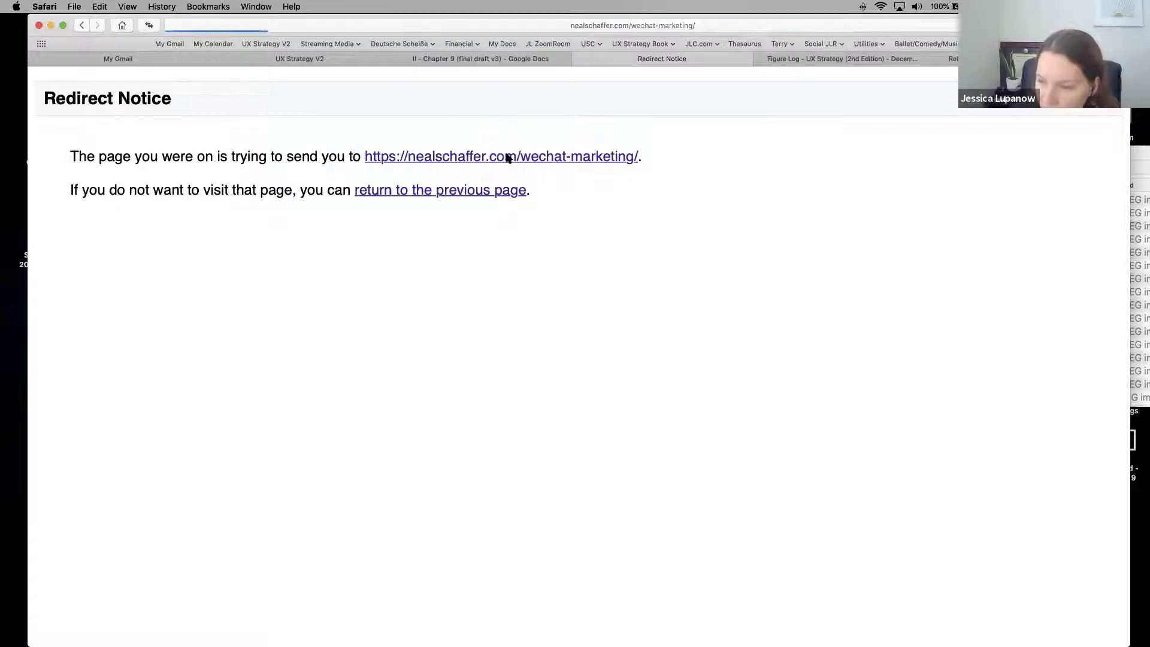
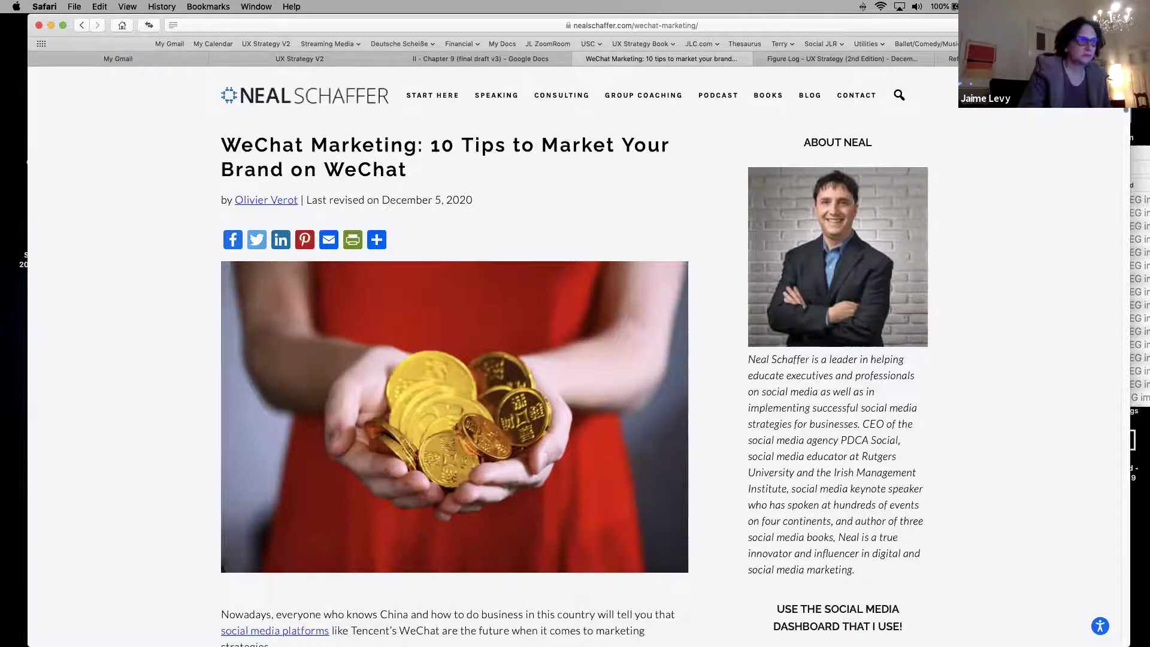
Step: Skim the WeChat marketing article and close it to return to the Chapter 9 draft
scroll(1124, 141, down, 10)
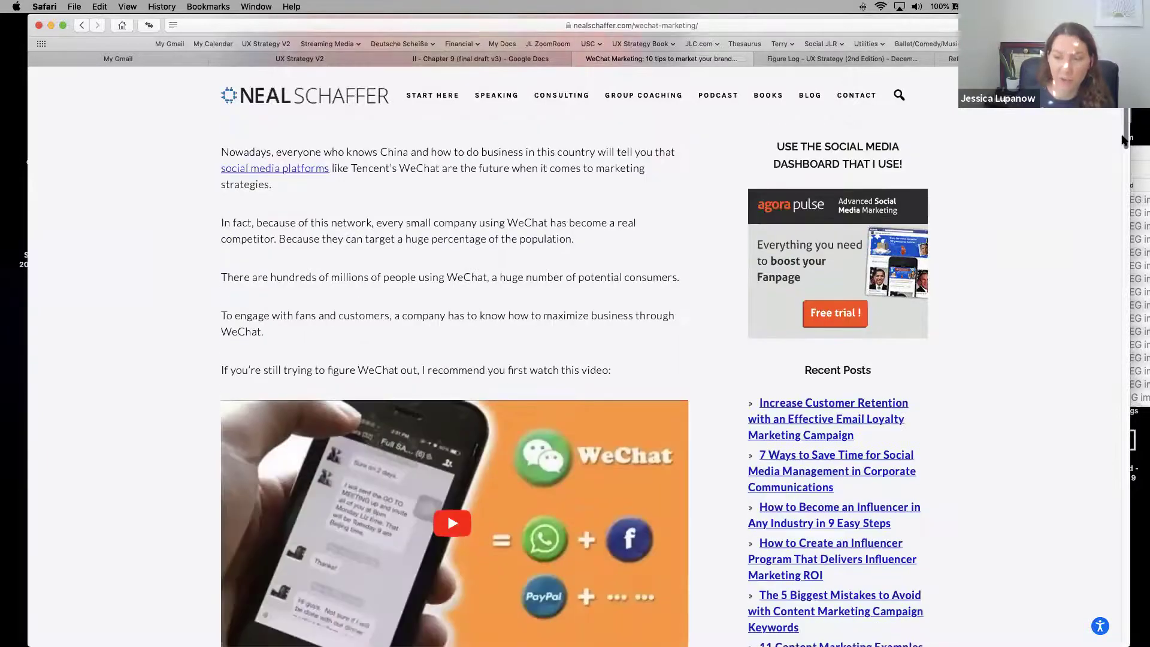
drag(1123, 141, 1112, 211)
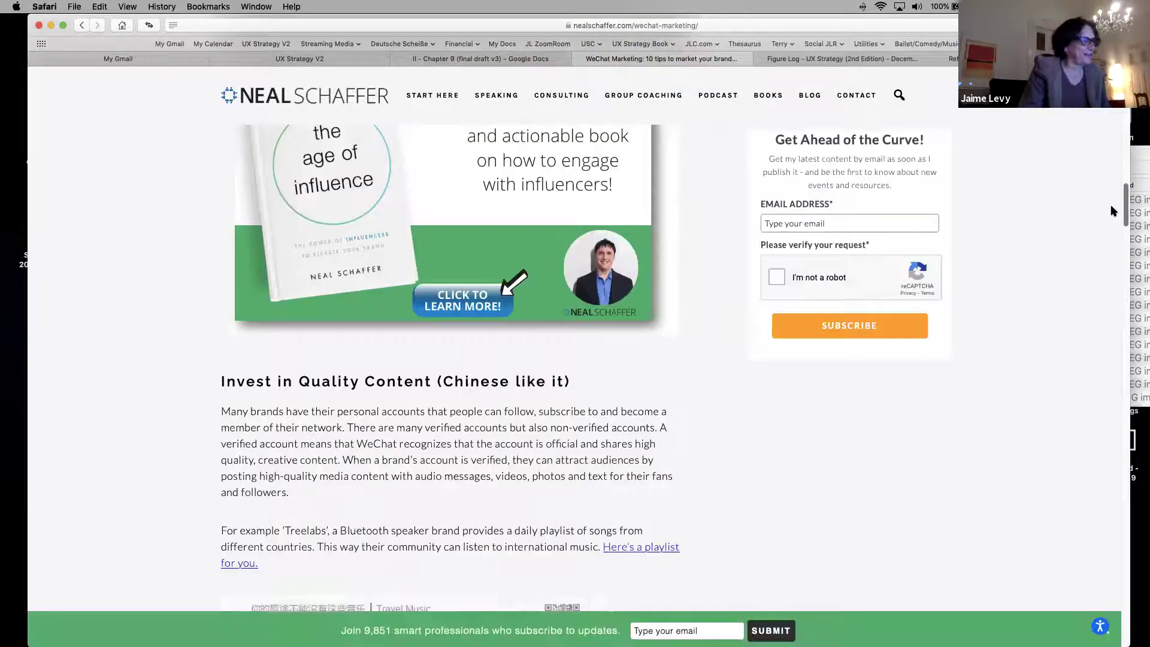
scroll(1091, 124, up, 3)
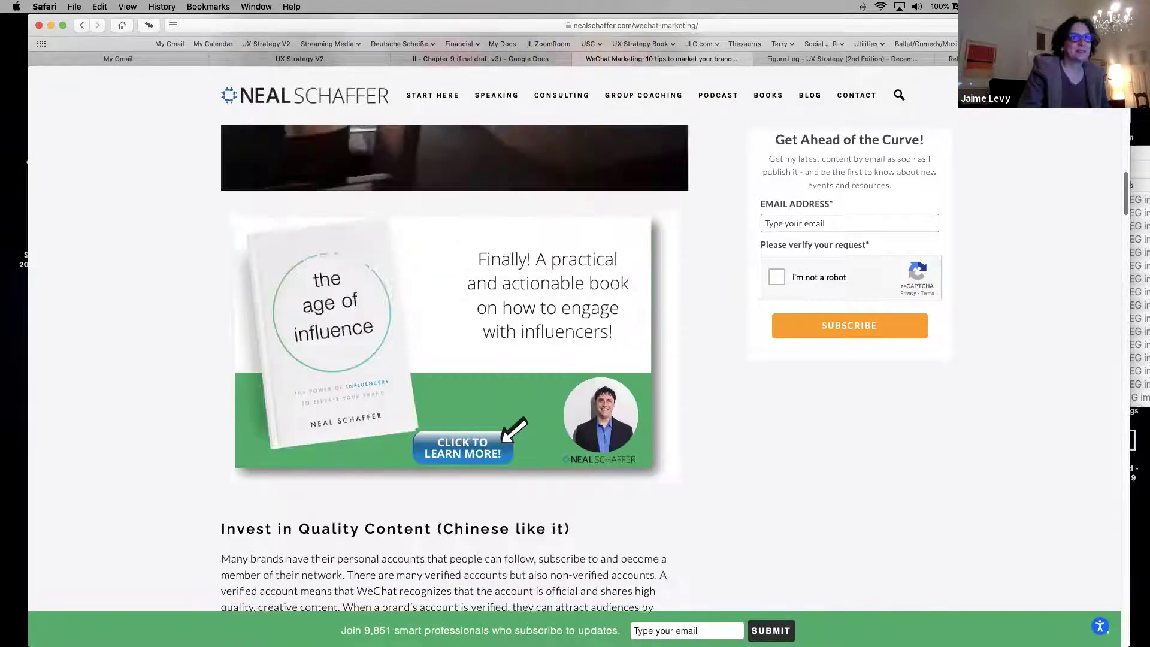
scroll(1086, 141, up, 15)
scroll(1074, 256, down, 15)
scroll(1066, 111, up, 15)
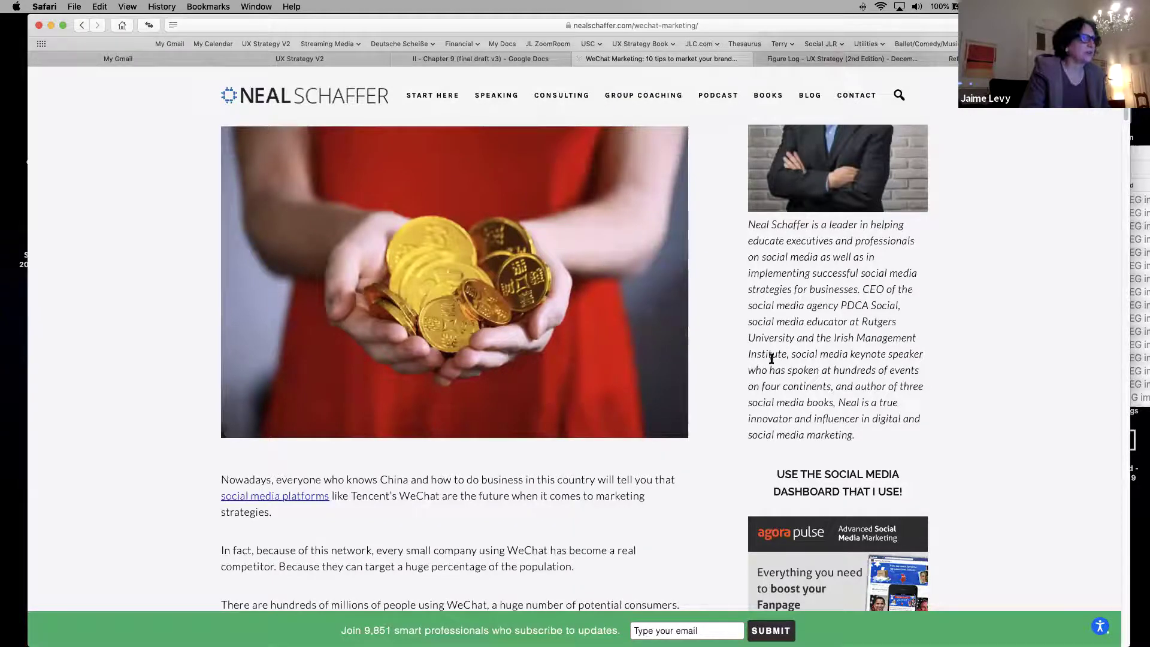
key(super+w)
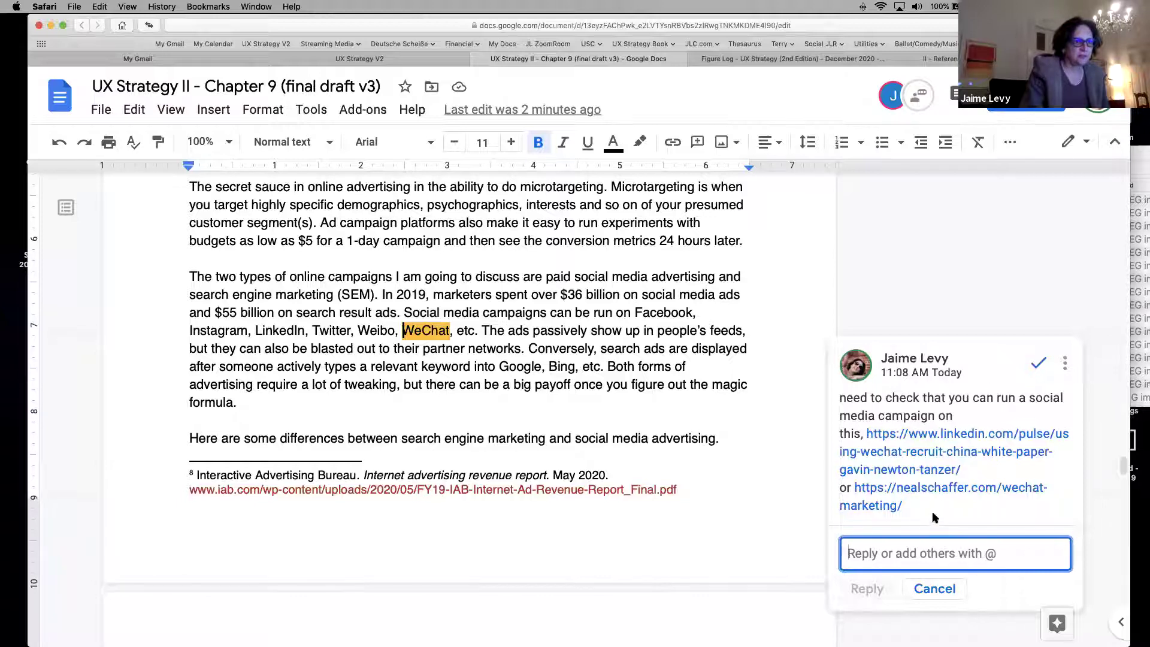
Step: Switch to the Gmail inbox and open the email thread asking students for help with WeChat and Weibo
drag(936, 519, 851, 396)
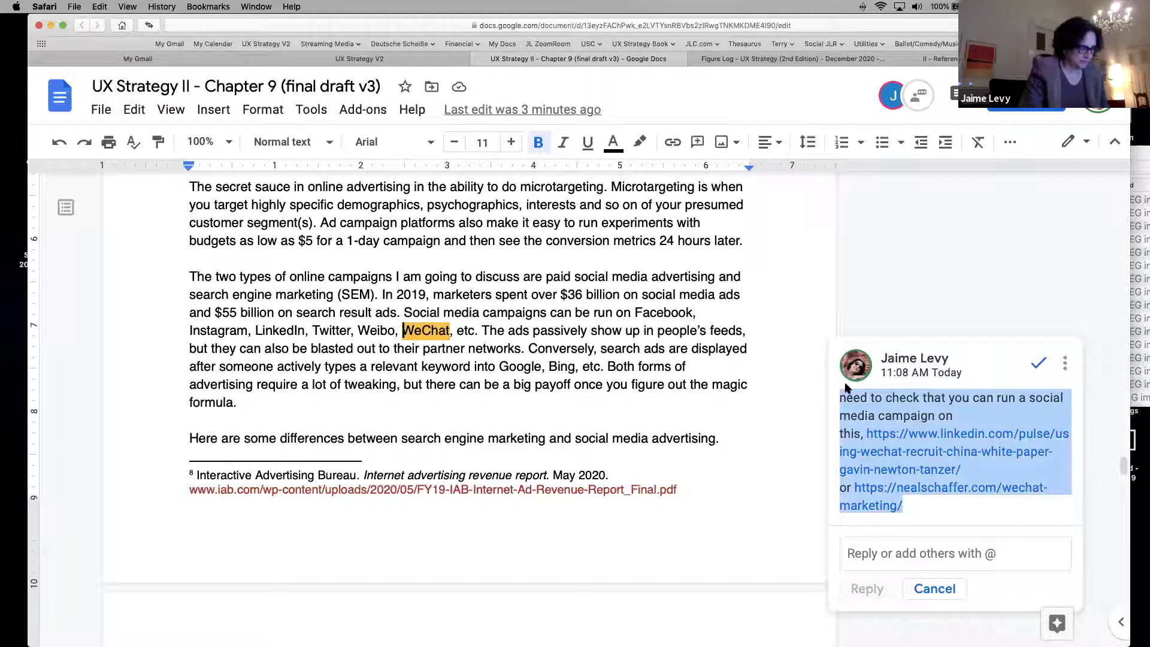
click(940, 610)
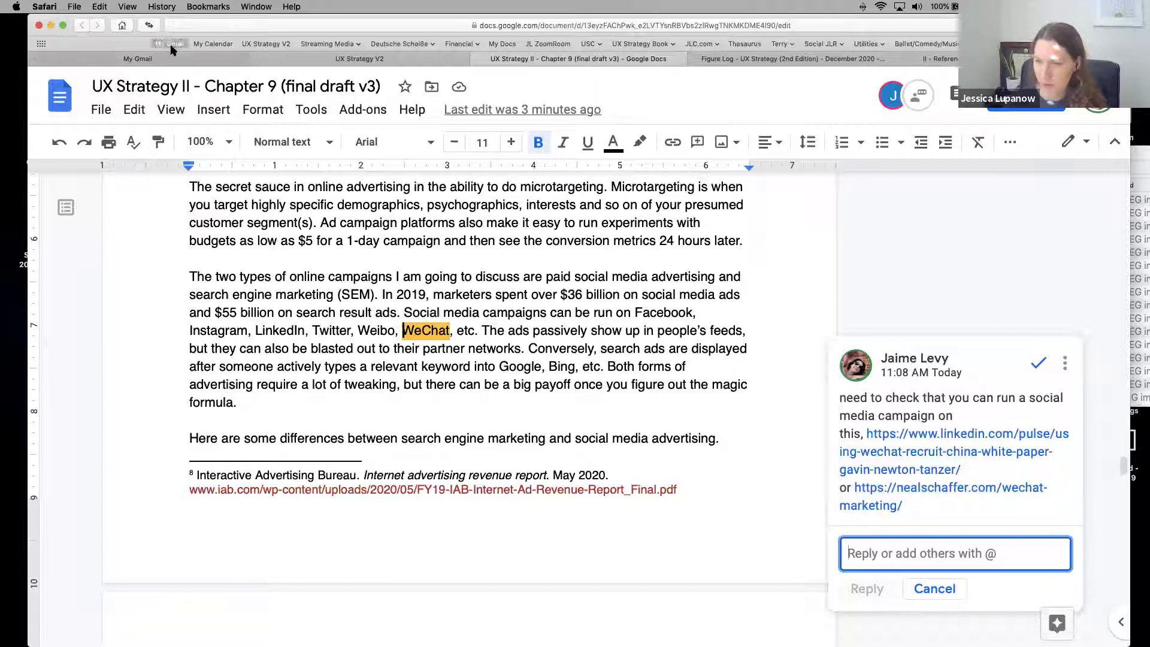
click(352, 62)
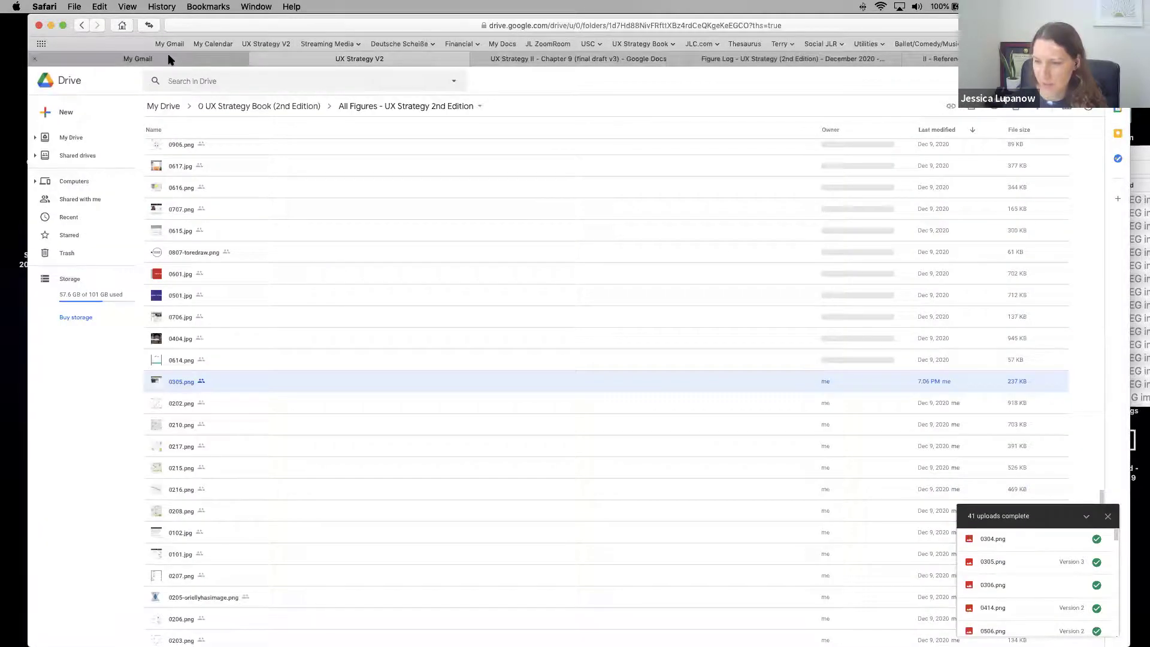
click(170, 60)
click(157, 211)
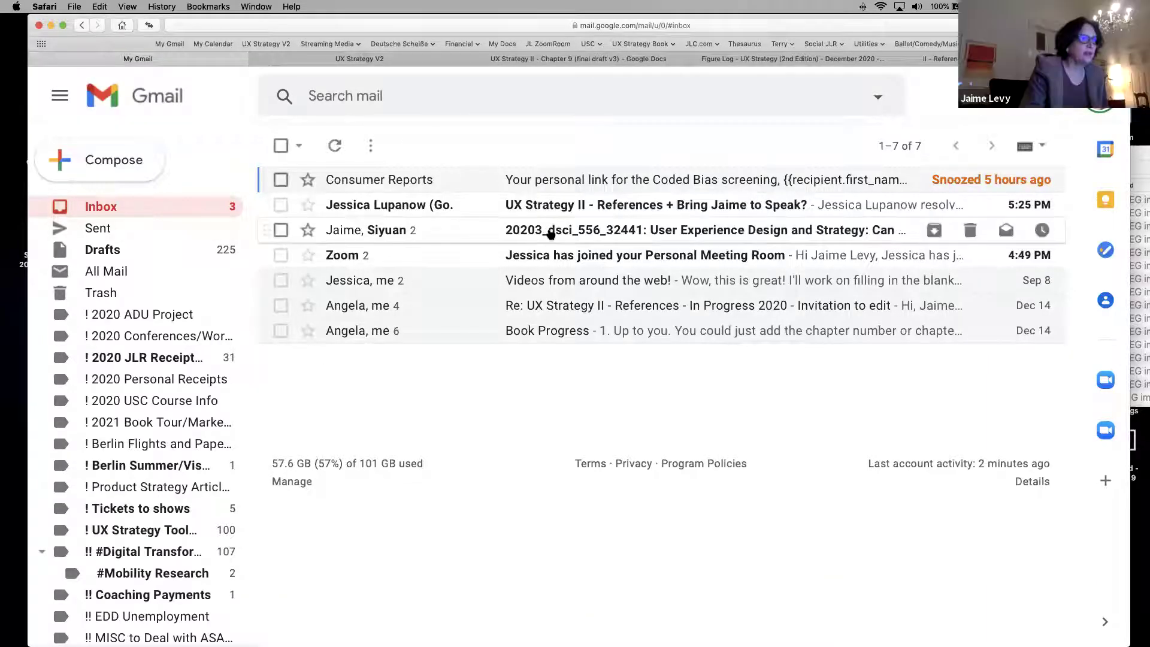
click(552, 234)
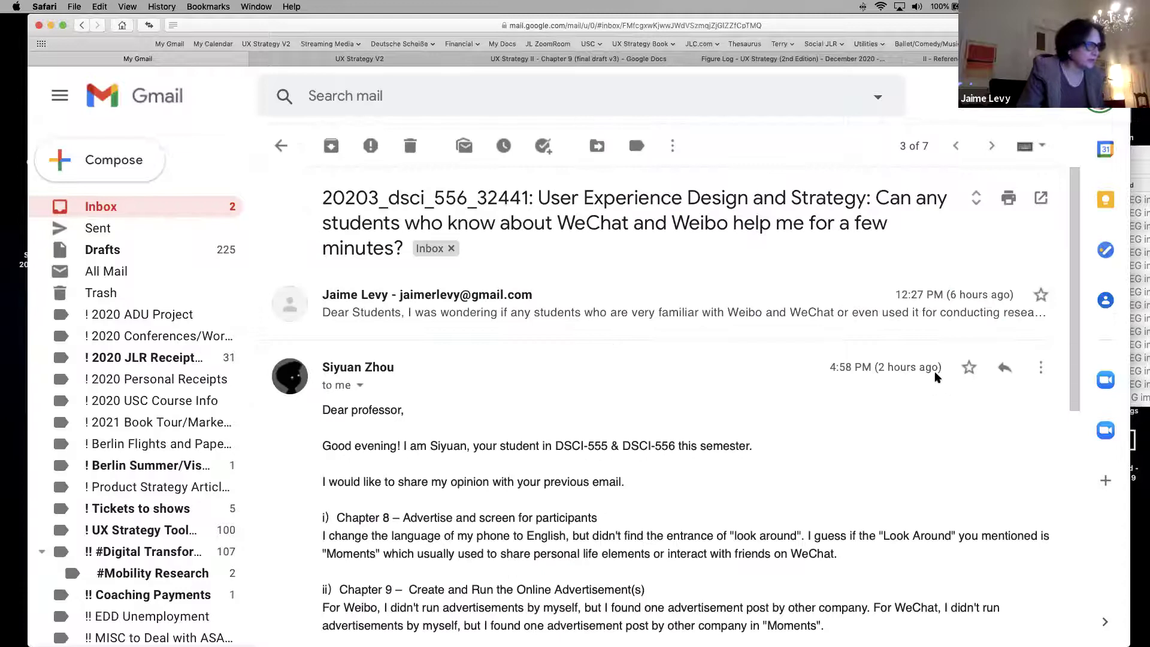
Step: Read the student's answers on Chapters 8 and 9 with the screenshots, and show the newly arrived message in the thread
drag(1075, 246, 1073, 287)
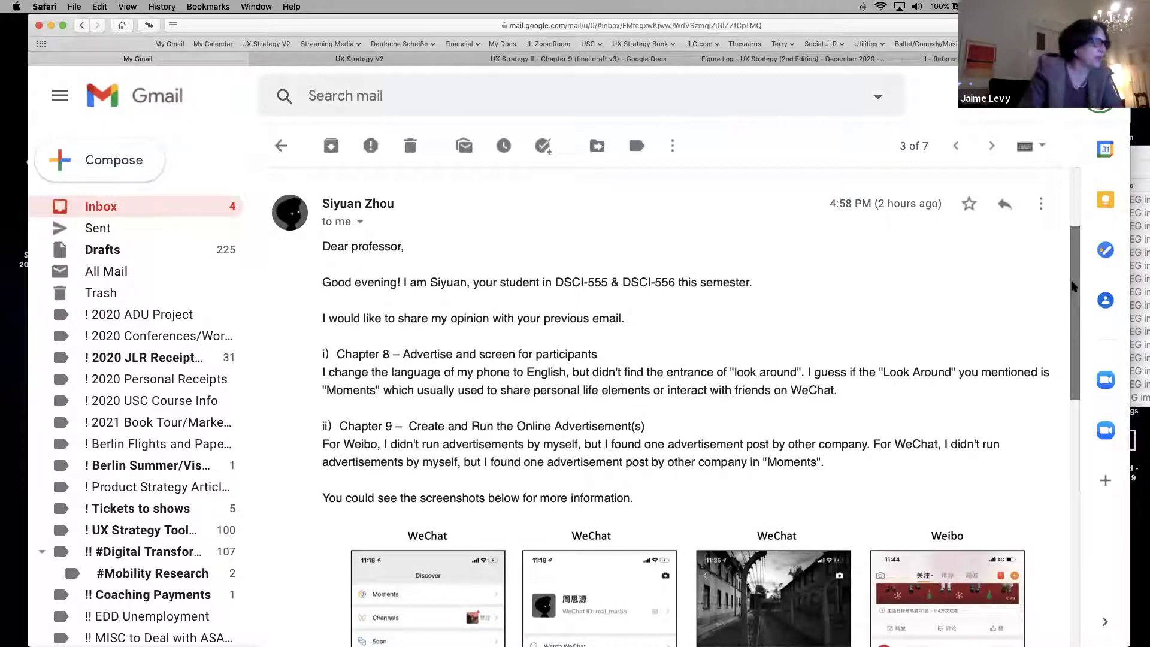
scroll(376, 333, down, 1)
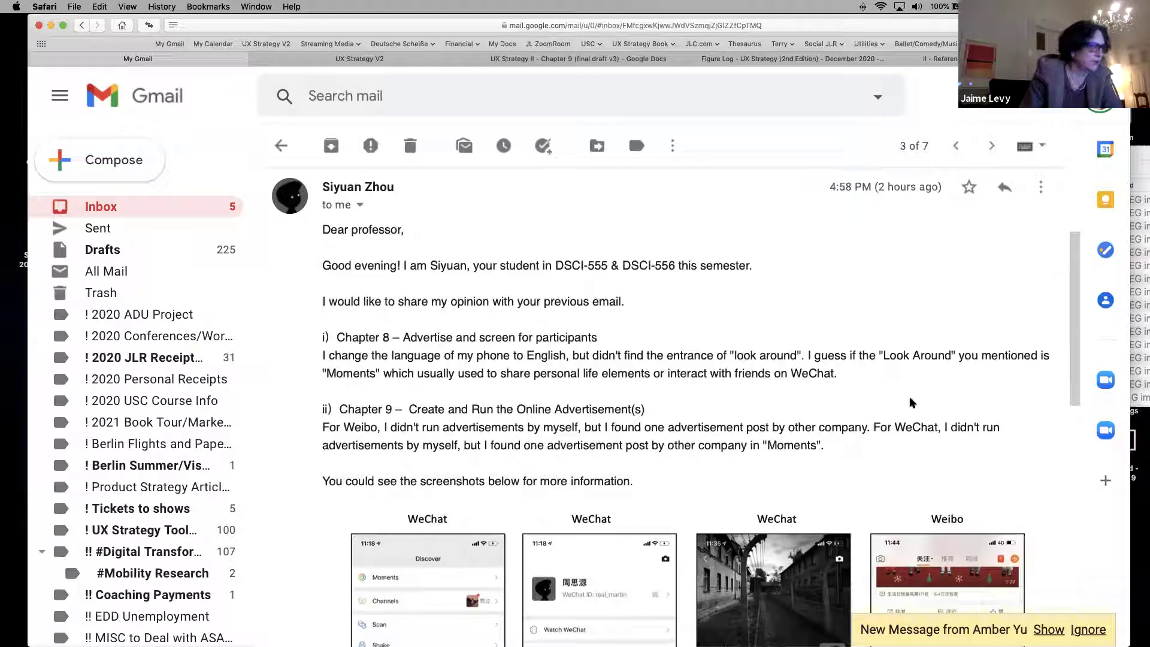
scroll(1072, 280, down, 10)
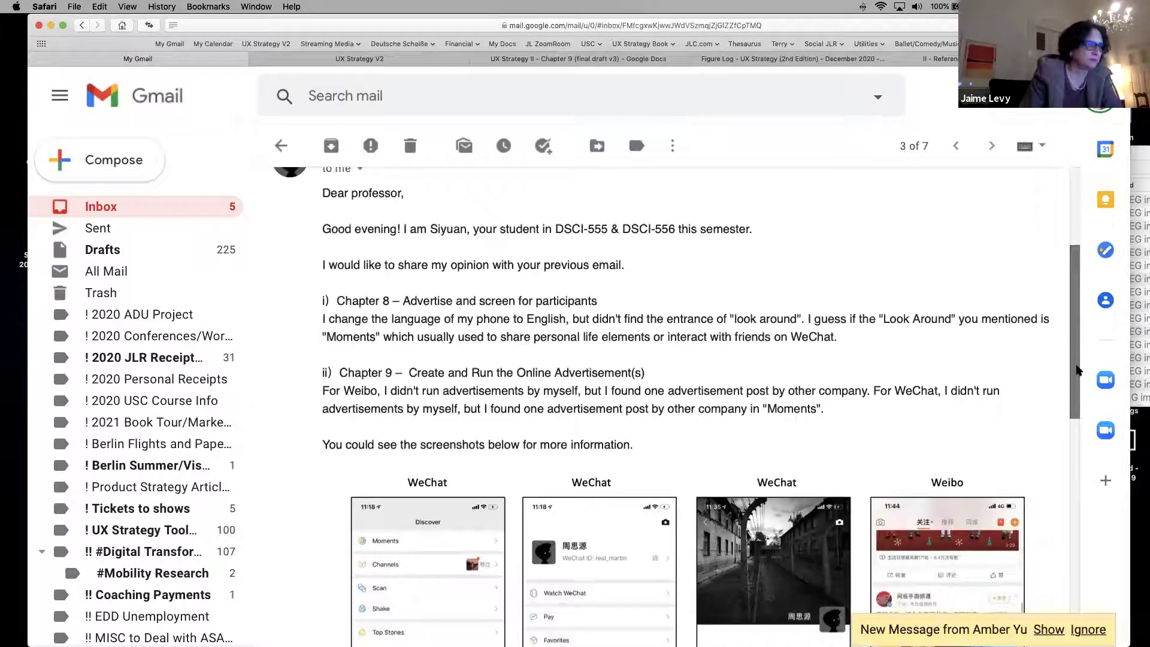
scroll(1086, 490, down, 2)
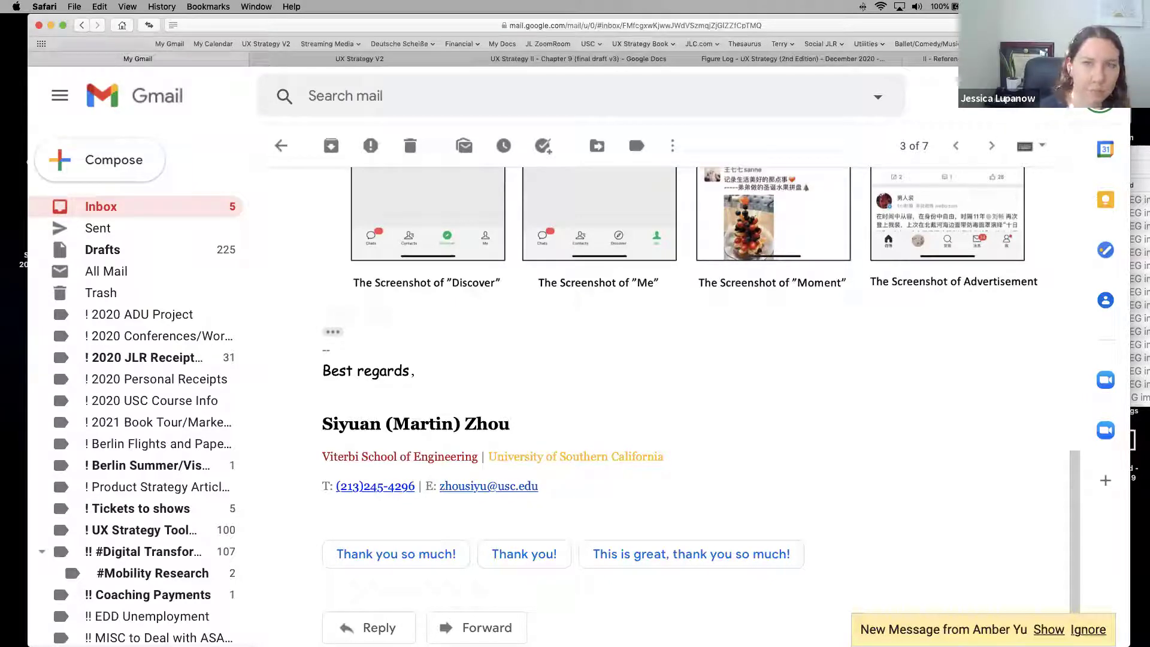
mouse_move(996, 630)
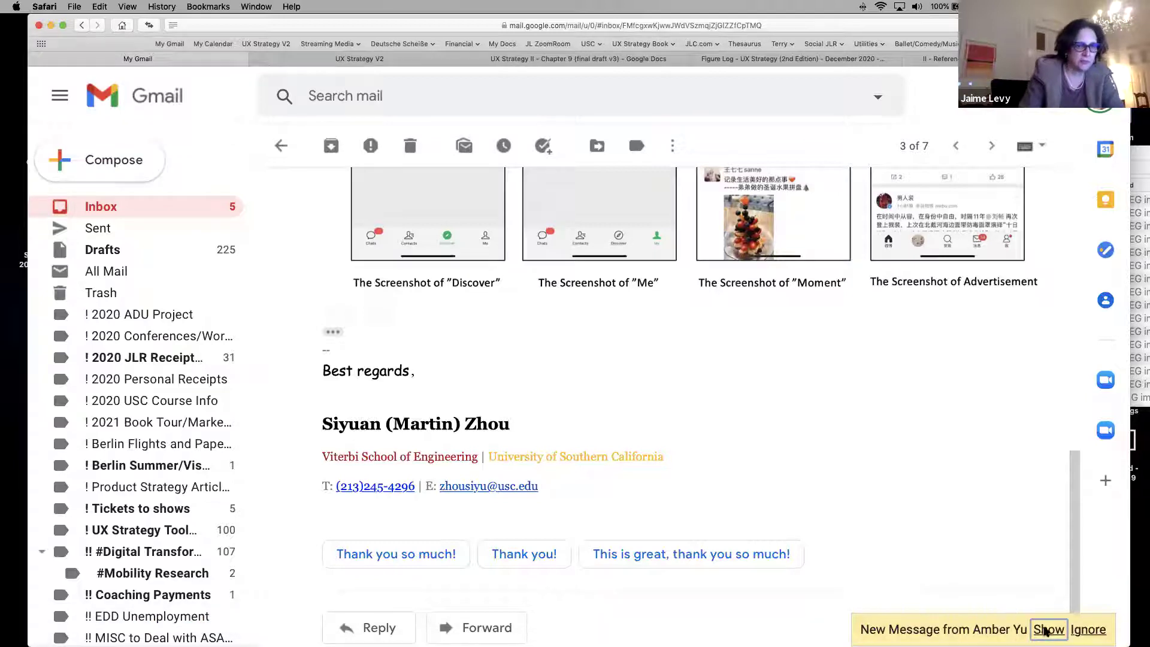
click(1047, 629)
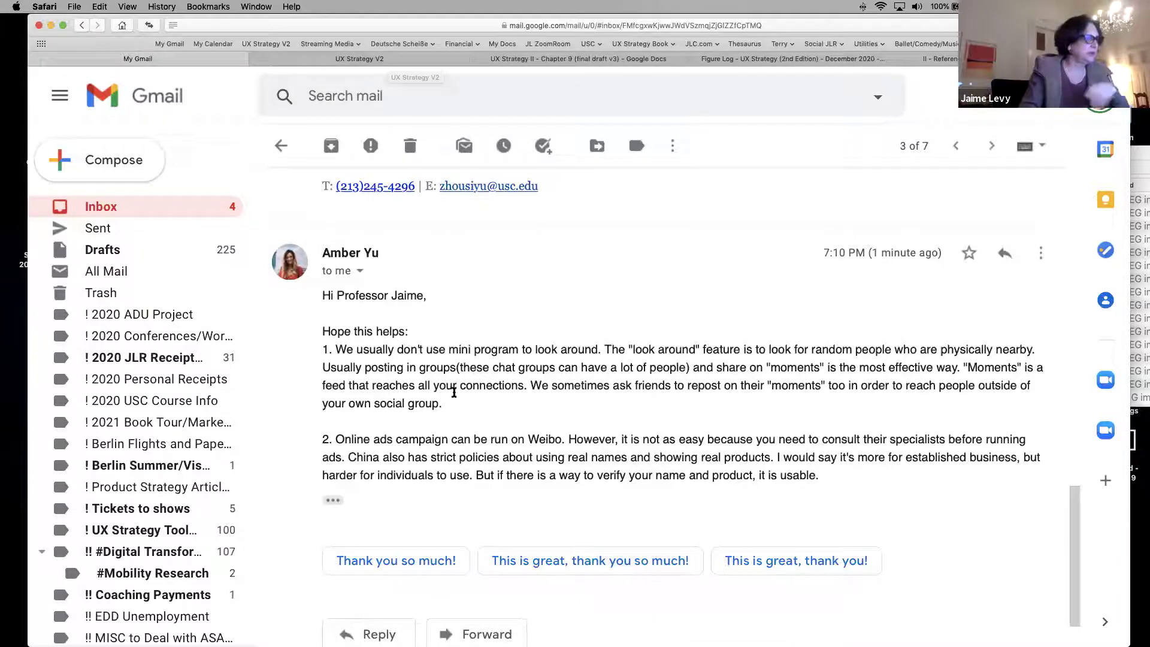
Step: Copy the first numbered answer, on the "look around" feature and "moments", from the newest reply
drag(444, 403, 332, 349)
key(super+c)
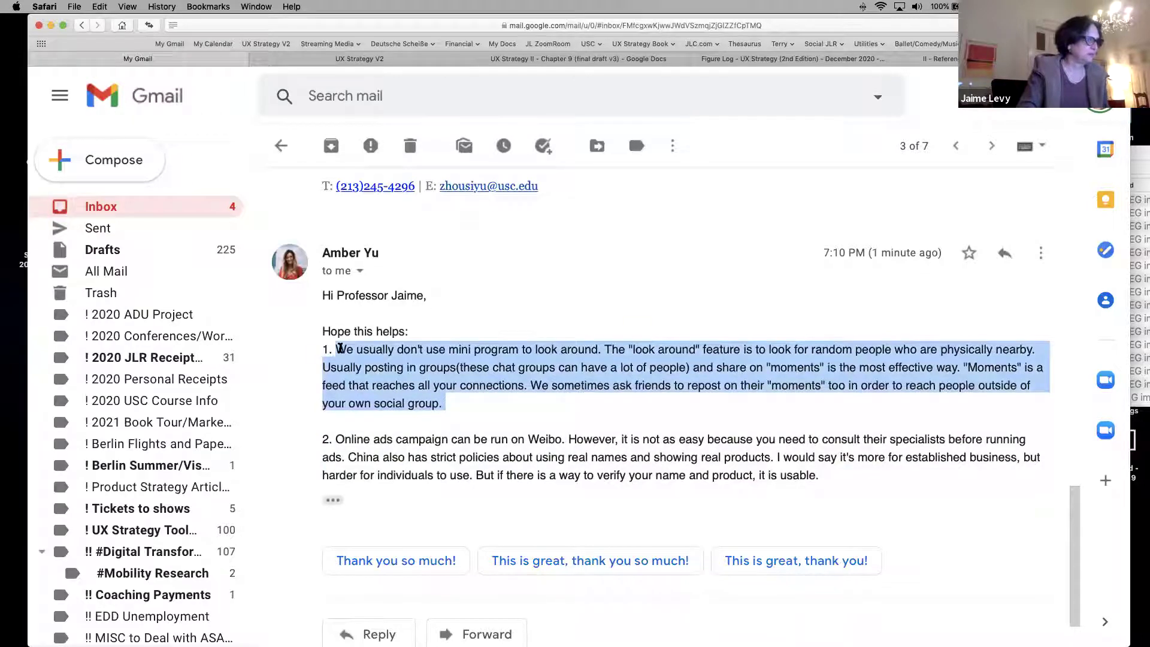
click(557, 59)
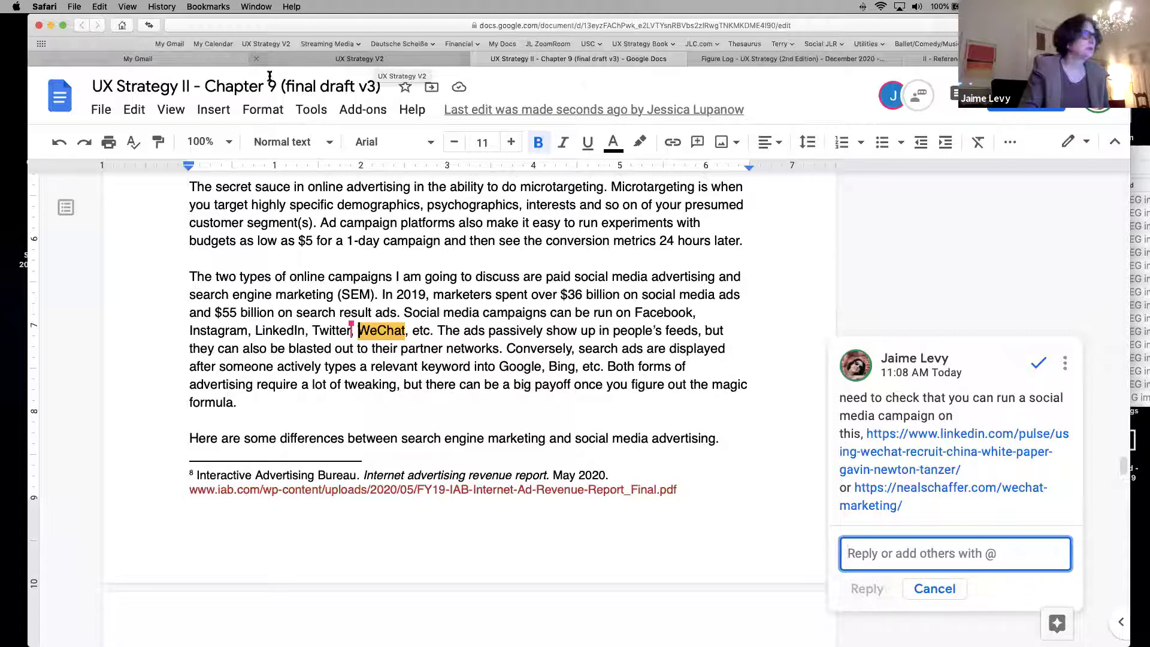
click(175, 60)
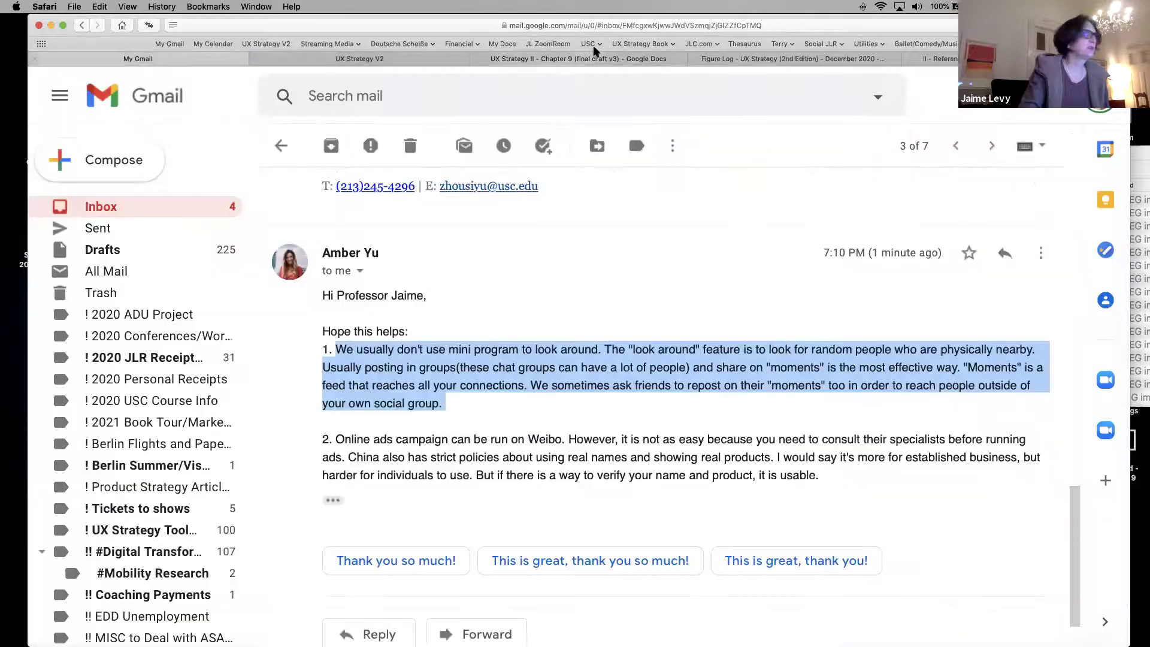
Step: Open INSIGHTS to Add to Book from the Drive book folder and paste the copied answer below the Writing To Do list
click(332, 60)
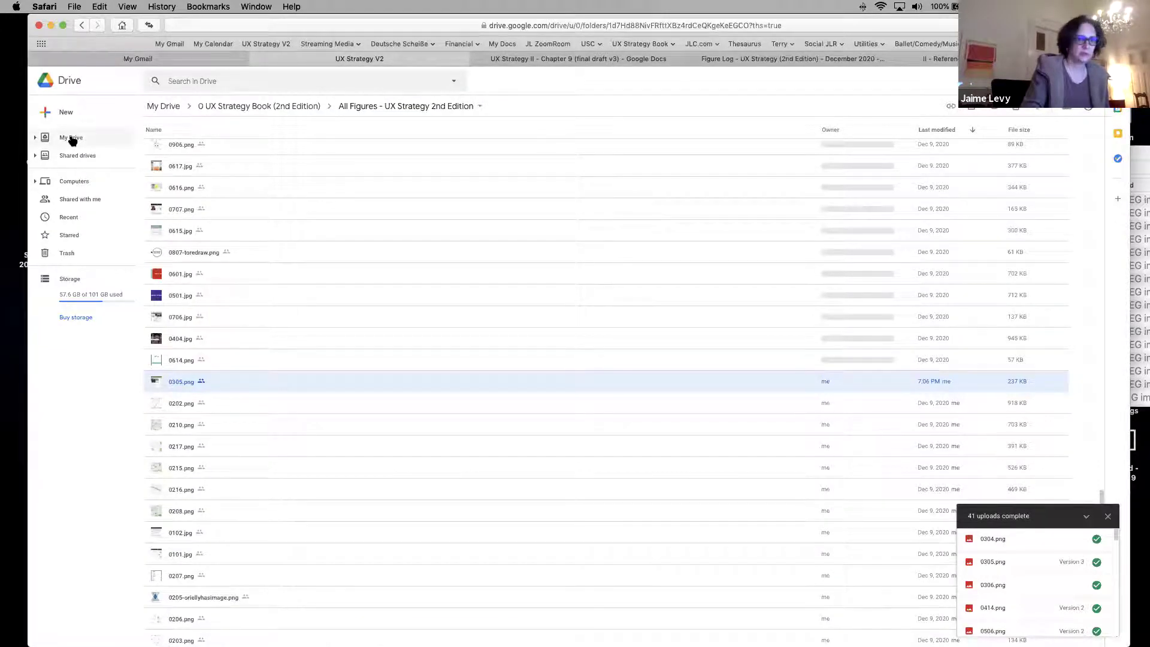
click(1107, 516)
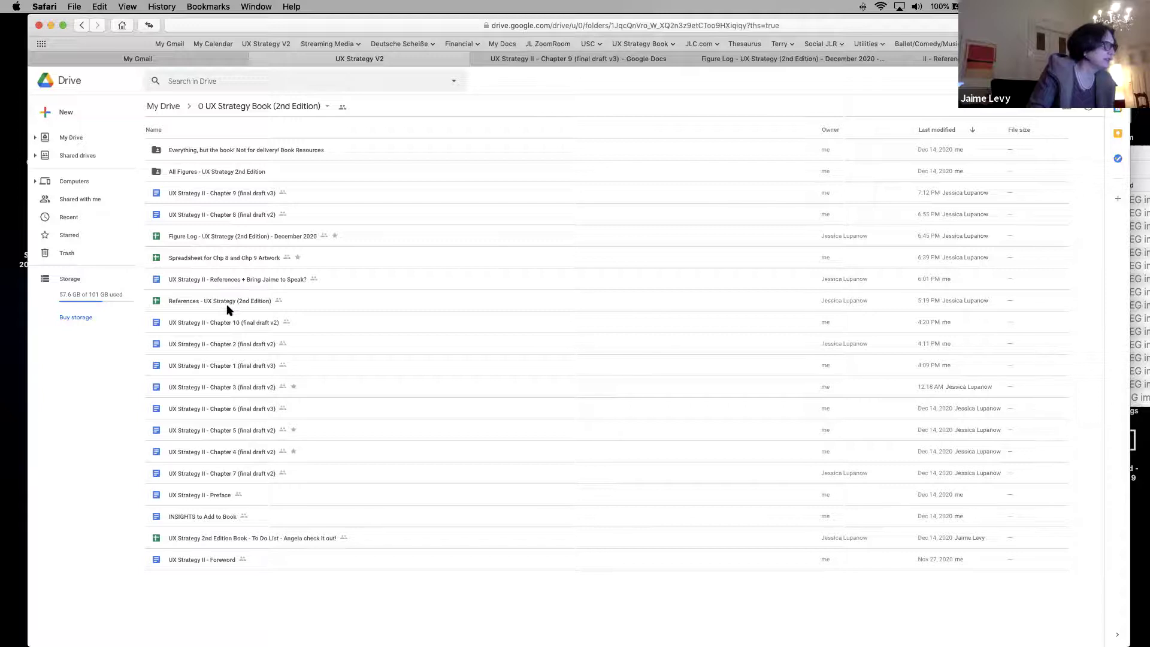
double_click(199, 518)
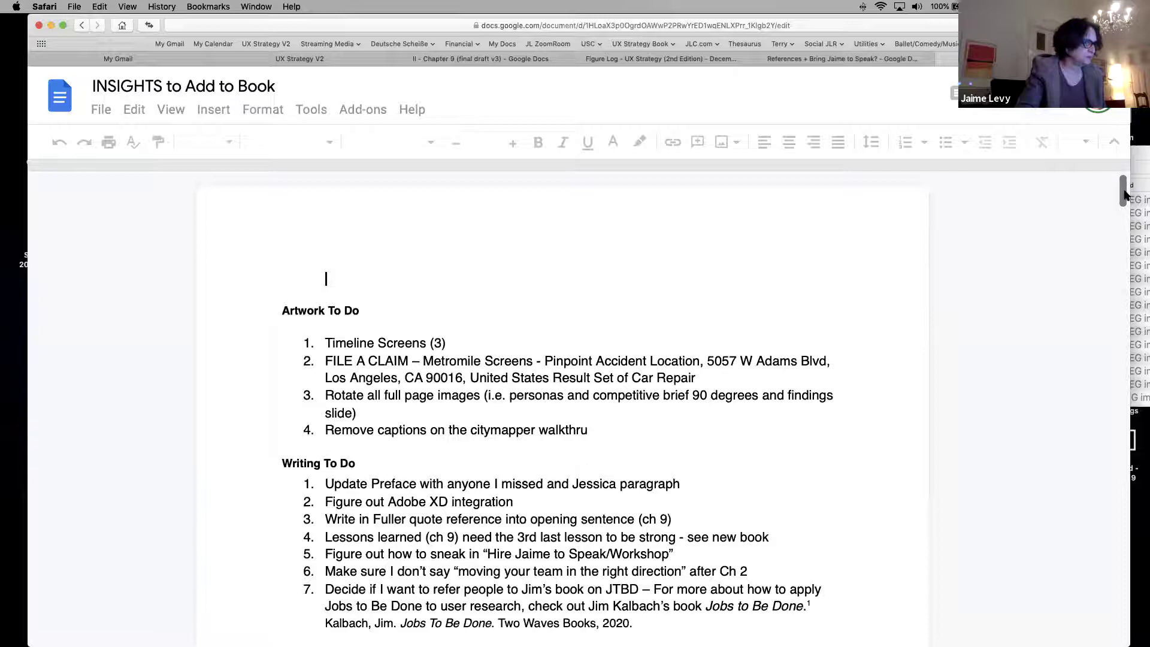
drag(1124, 195, 1125, 200)
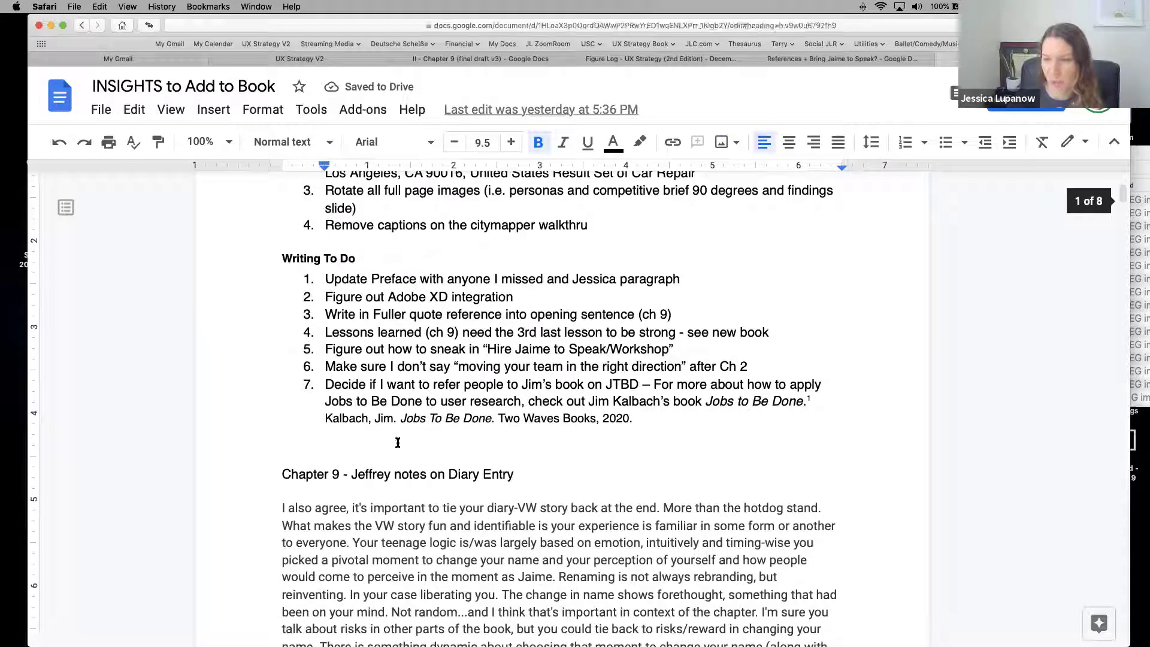
click(357, 448)
key(Return)
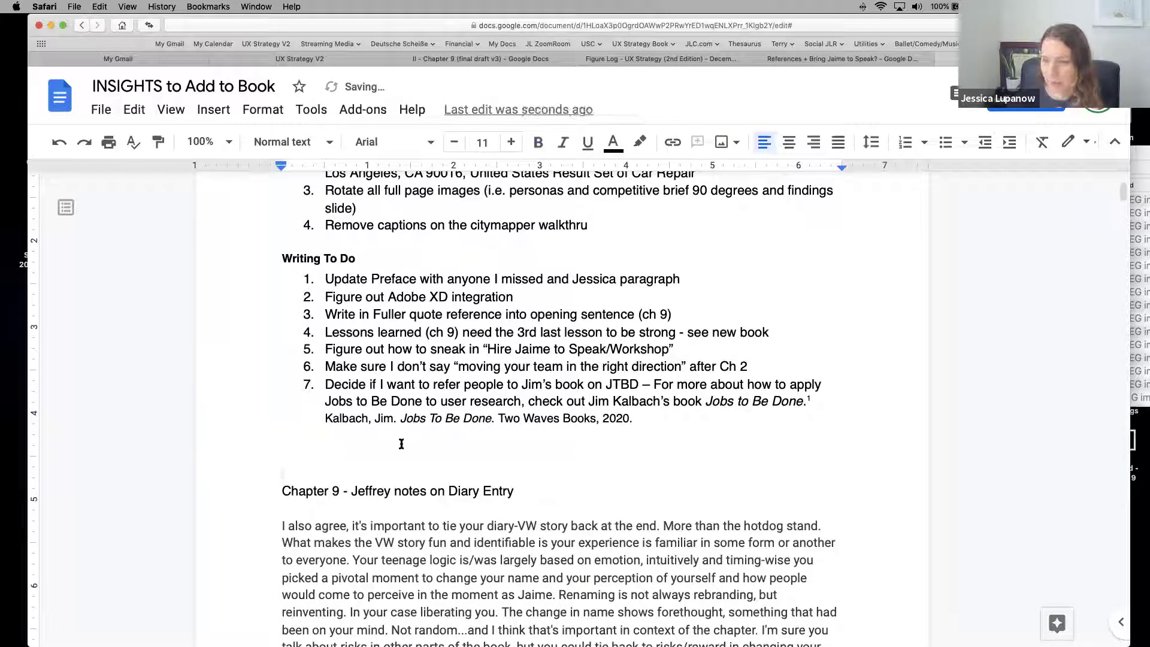
key(super+v)
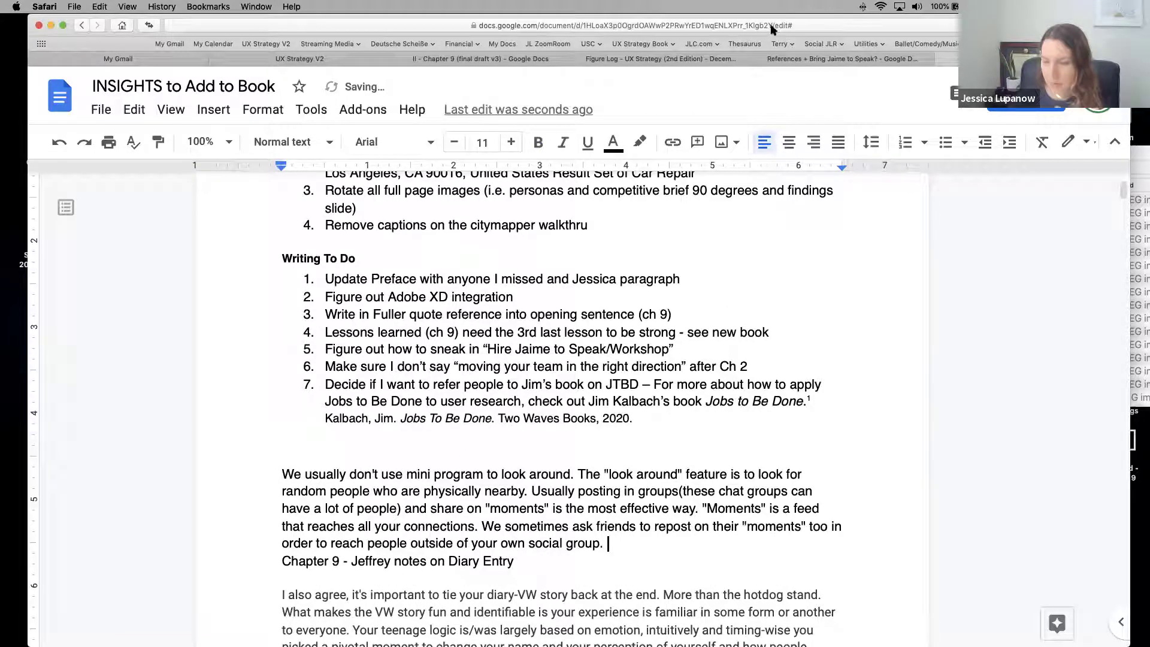
Step: Copy the full text of the WeChat comment in the Chapter 9 draft, leaving the comment unedited
click(483, 60)
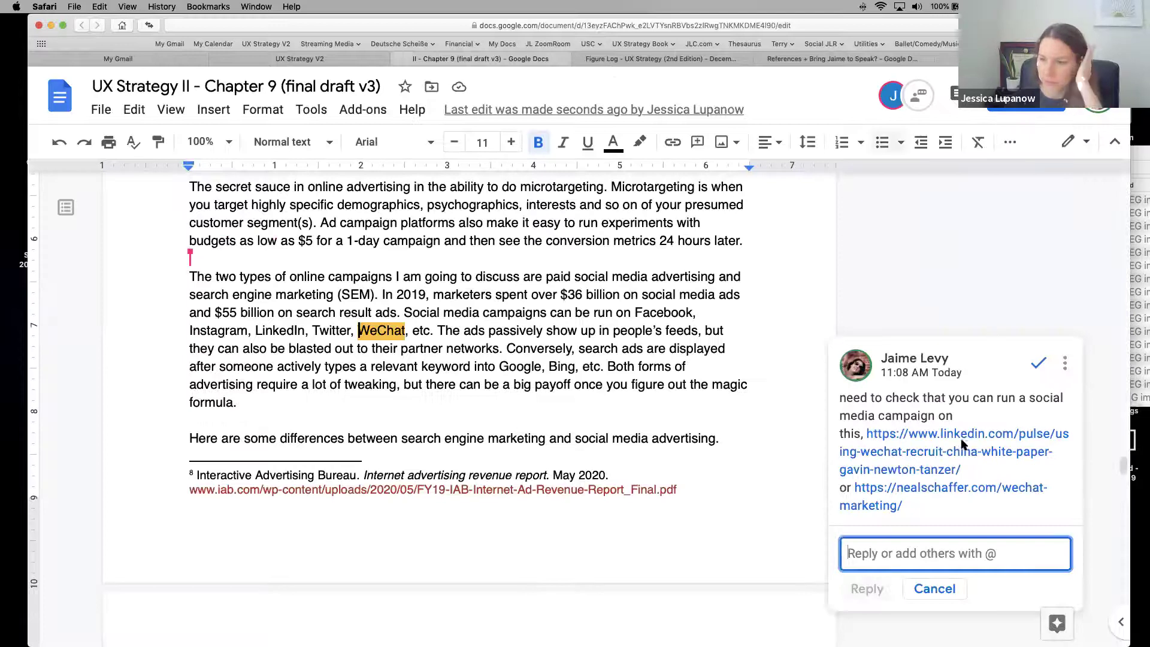
click(1064, 363)
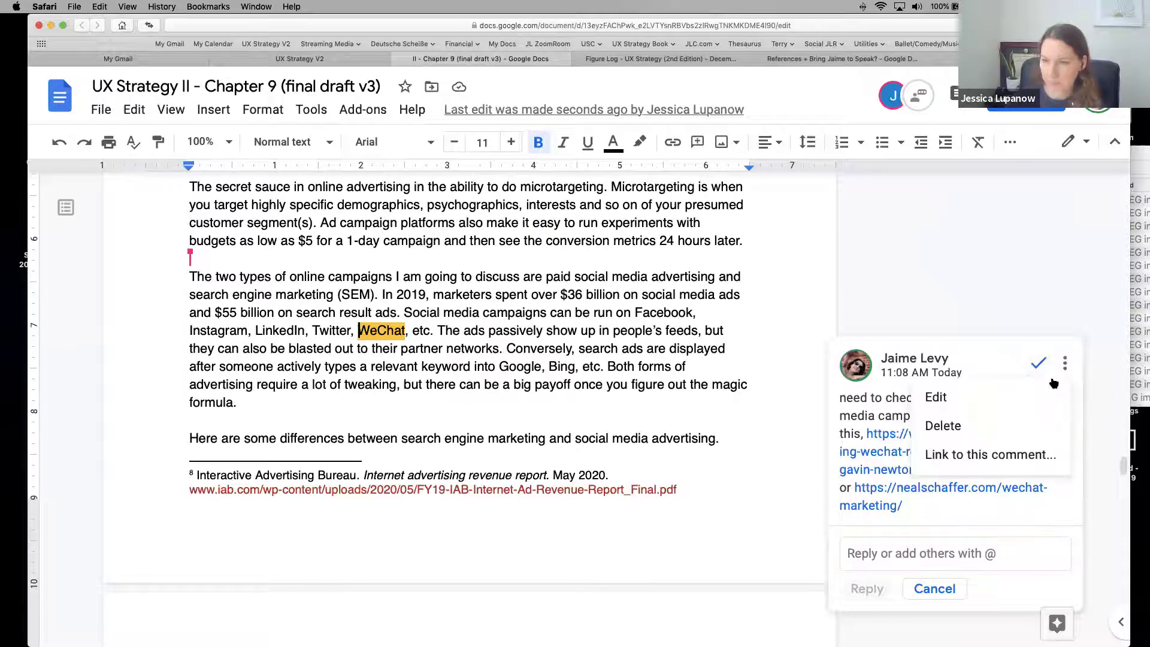
click(935, 397)
key(super+a)
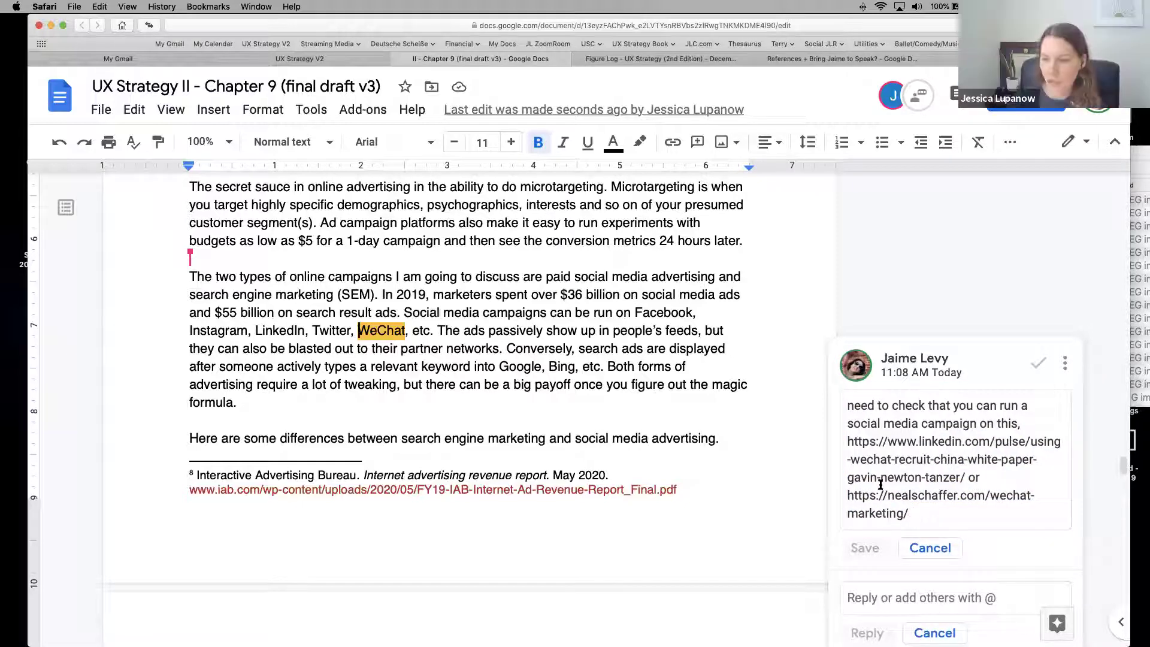
key(super+a)
key(super+a)
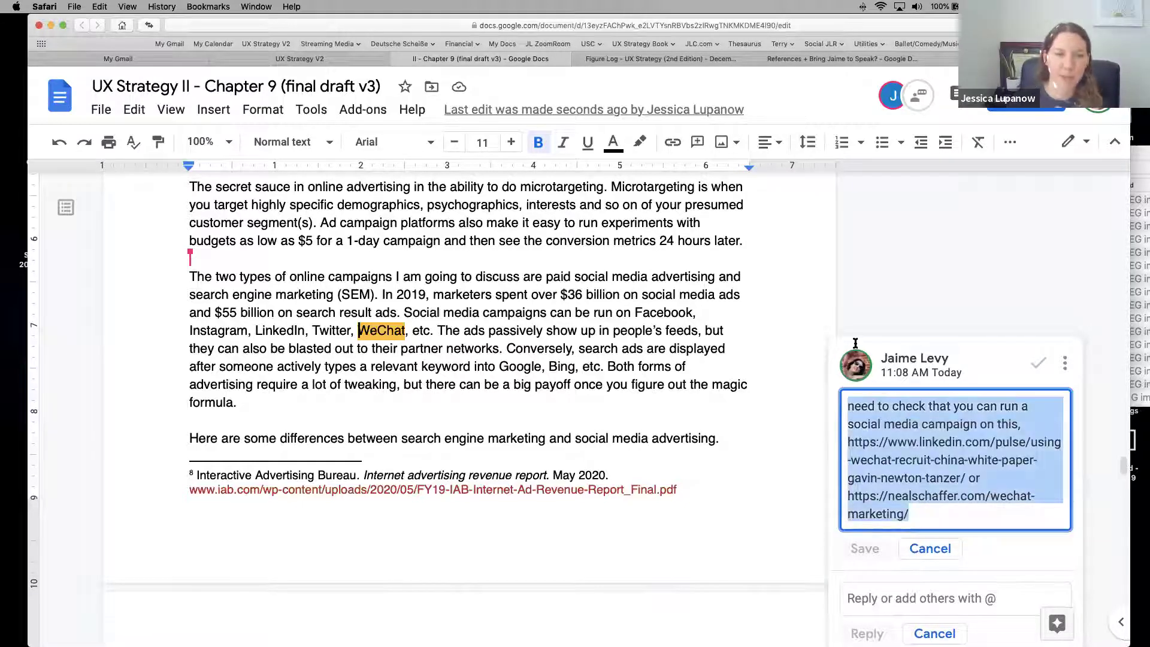
drag(909, 509, 849, 383)
key(super+c)
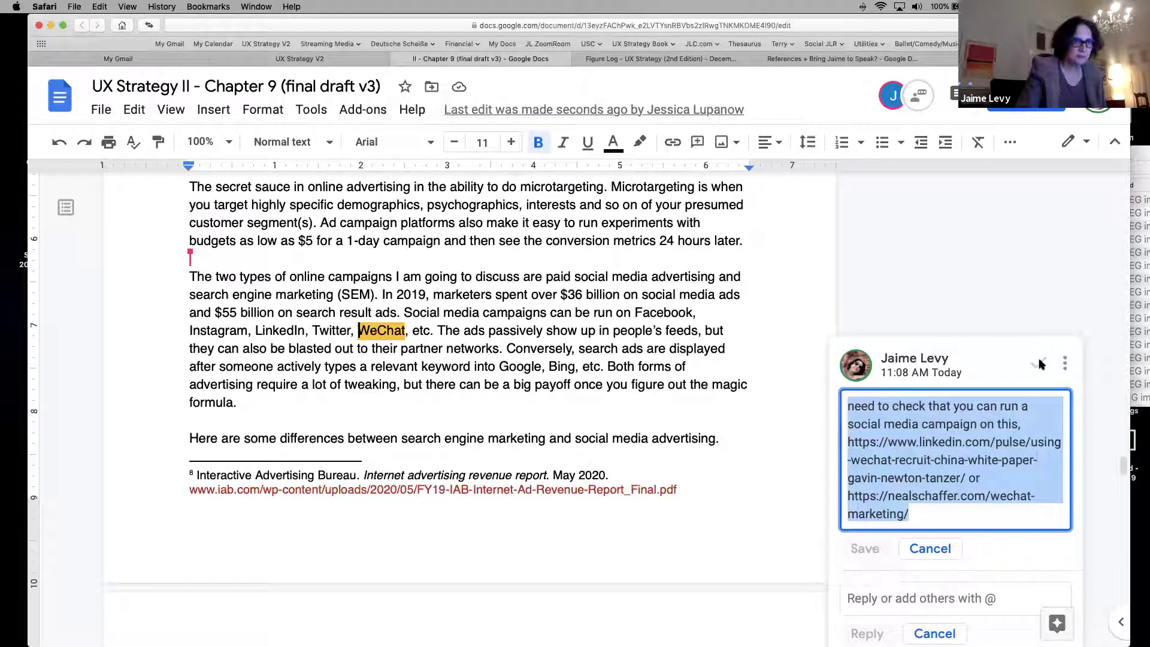
click(928, 547)
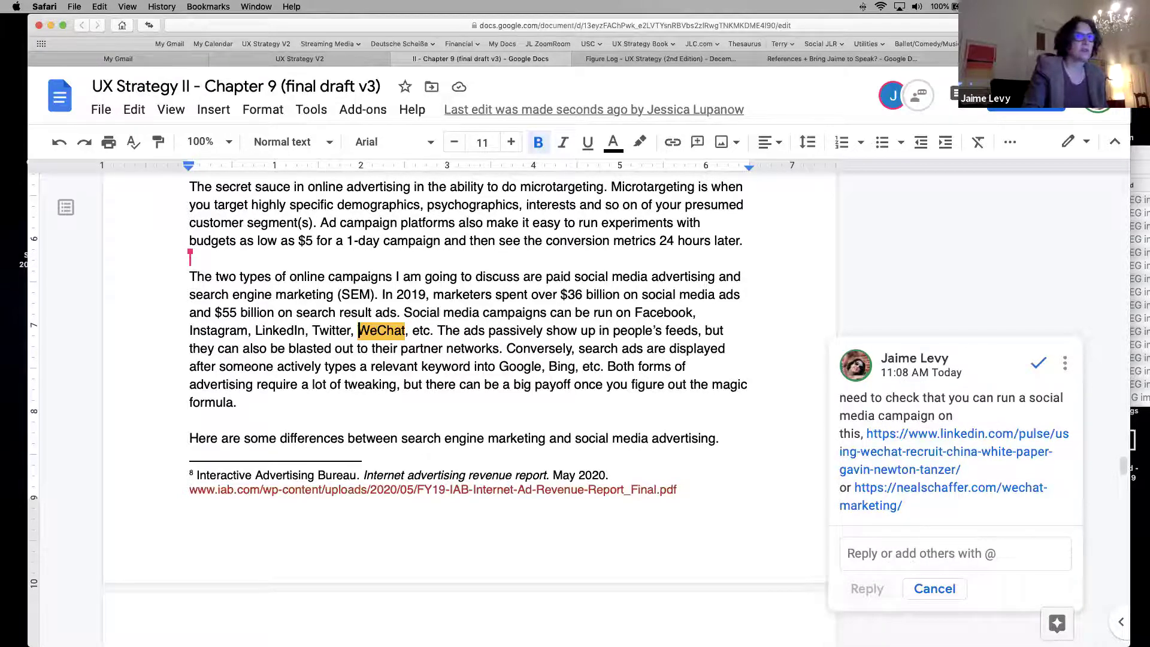
Step: Paste the comment text after a blank line below the pasted answer in INSIGHTS to Add to Book and return to the Chapter 9 draft
key(super+bracketleft)
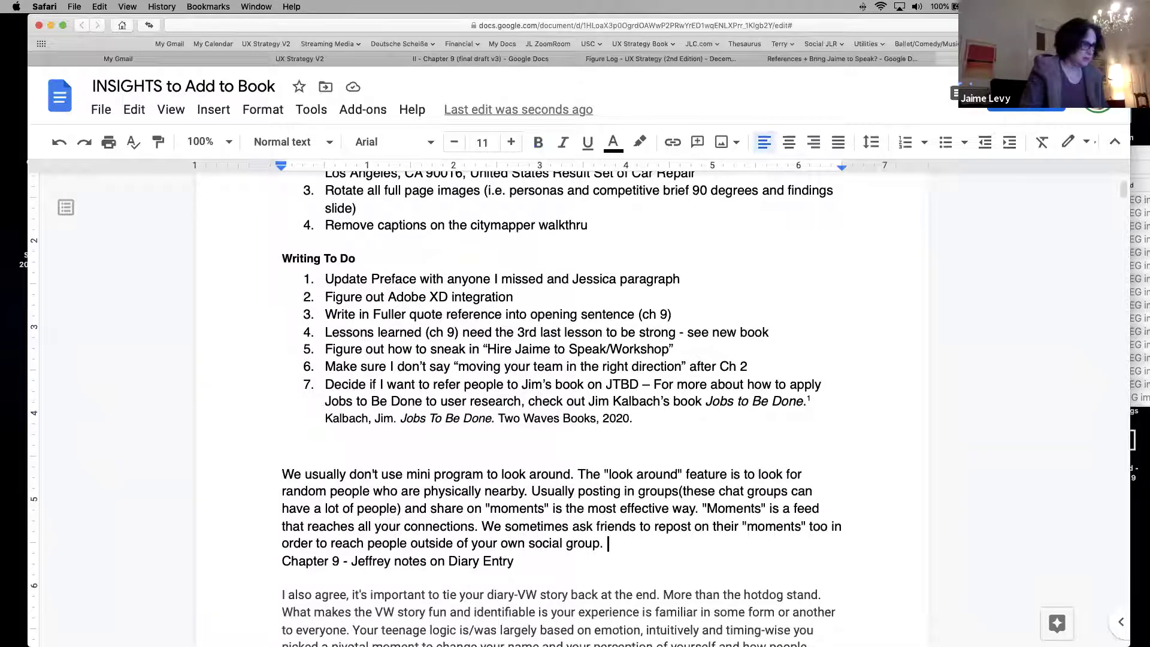
key(Return)
key(Return)
key(super+v)
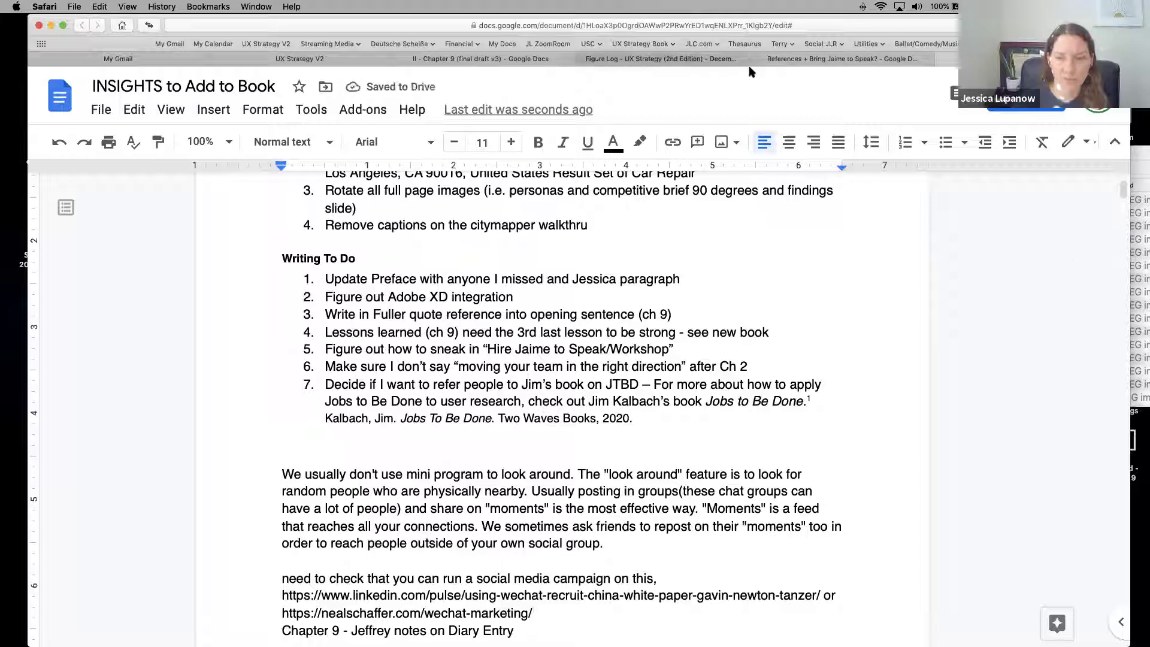
click(489, 60)
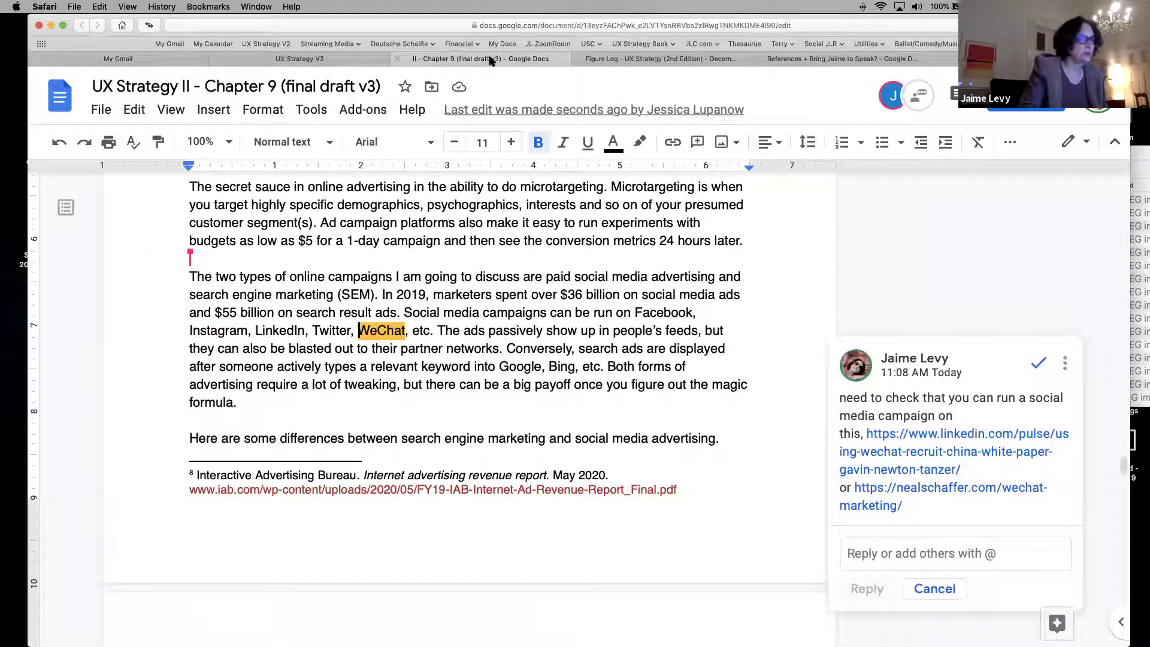
Step: Open UX Strategy II - Chapter 8 (final draft v2) from the Drive book folder and find the WeChat bullet under "Advertise and screen for participants"
click(304, 60)
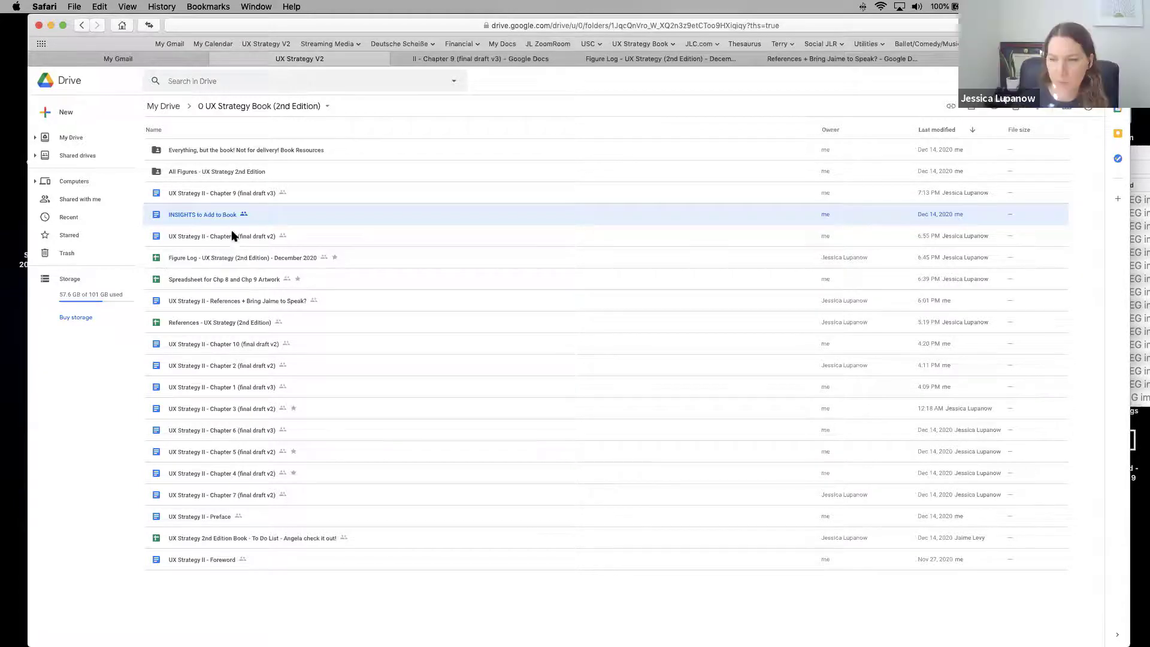
key(Return)
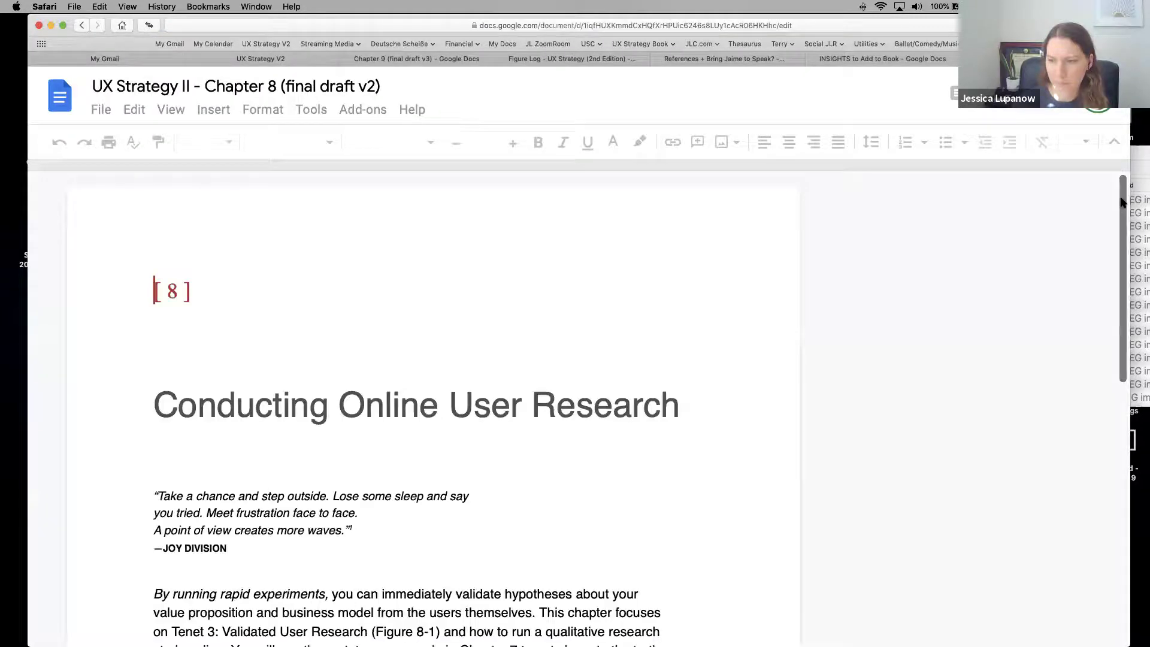
scroll(1126, 257, down, 10)
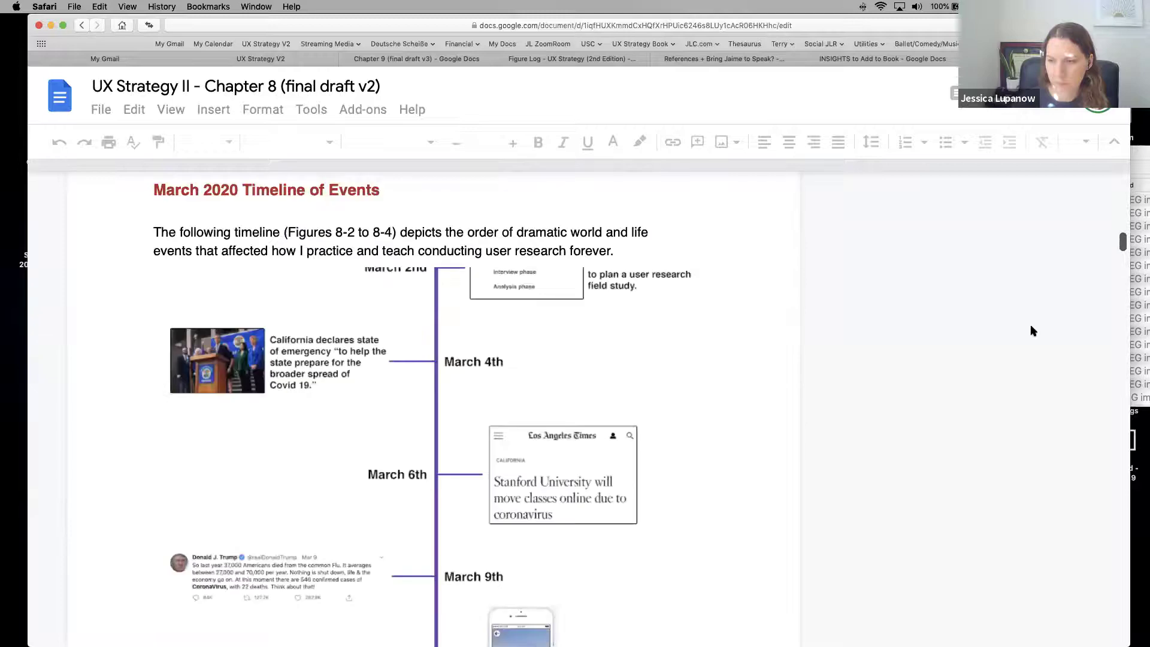
scroll(1030, 324, down, 2)
key(super+minus)
key(super+minus)
key(super+minus)
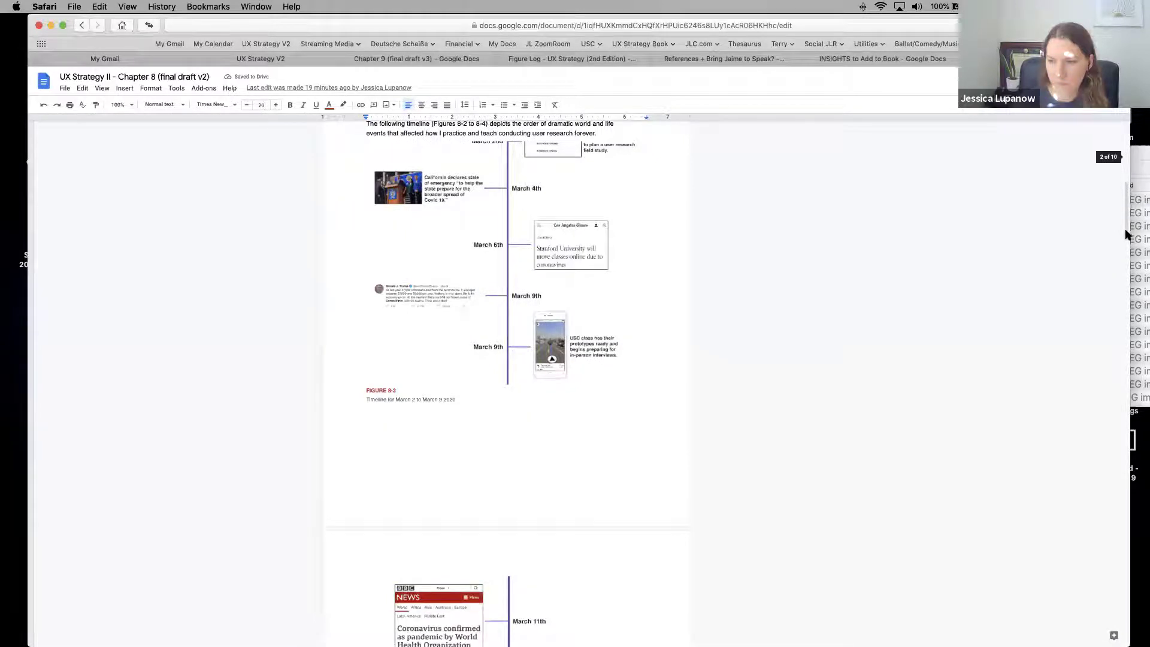
scroll(1126, 239, down, 10)
drag(1126, 258, 1132, 364)
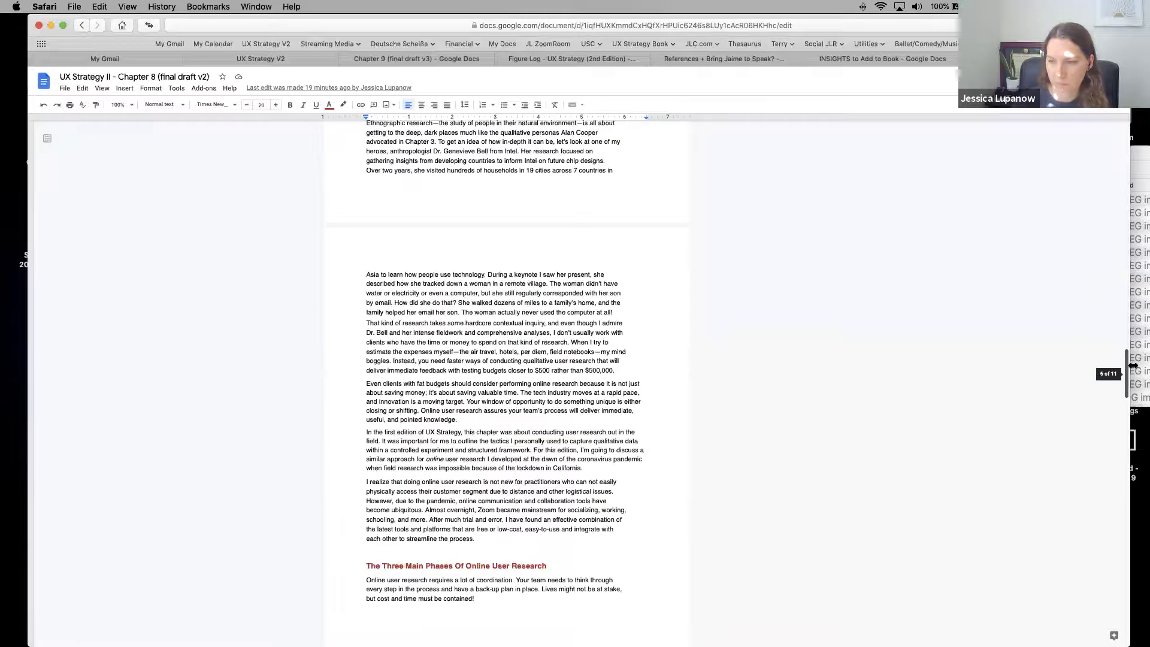
scroll(1028, 407, down, 5)
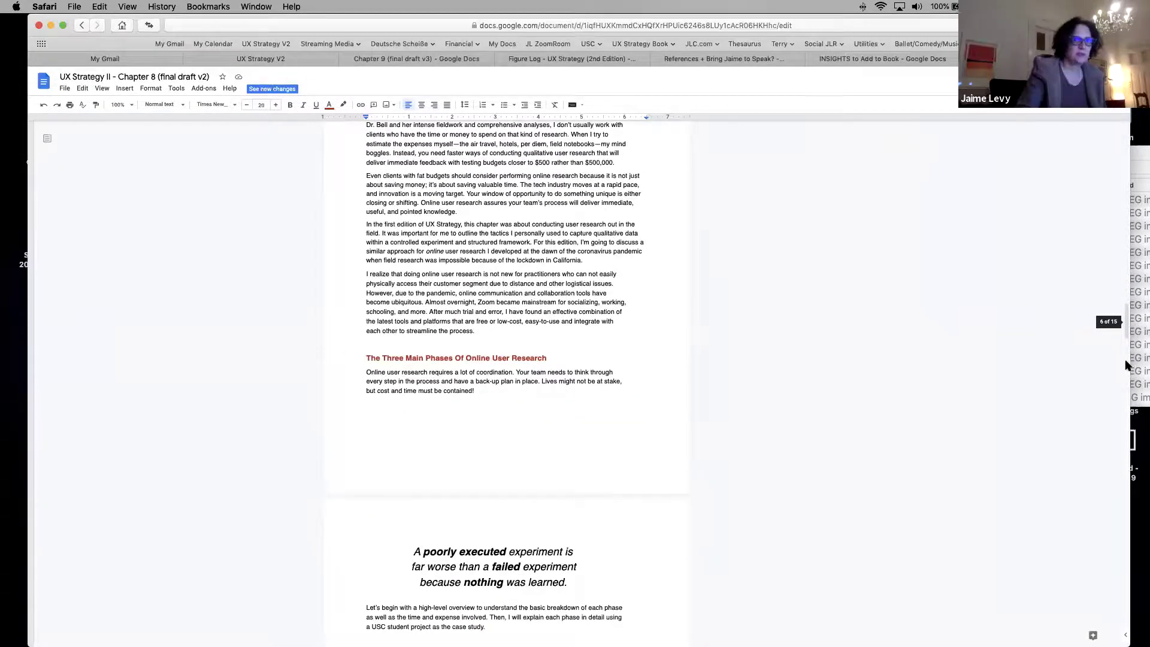
key(super+0)
key(super+plus)
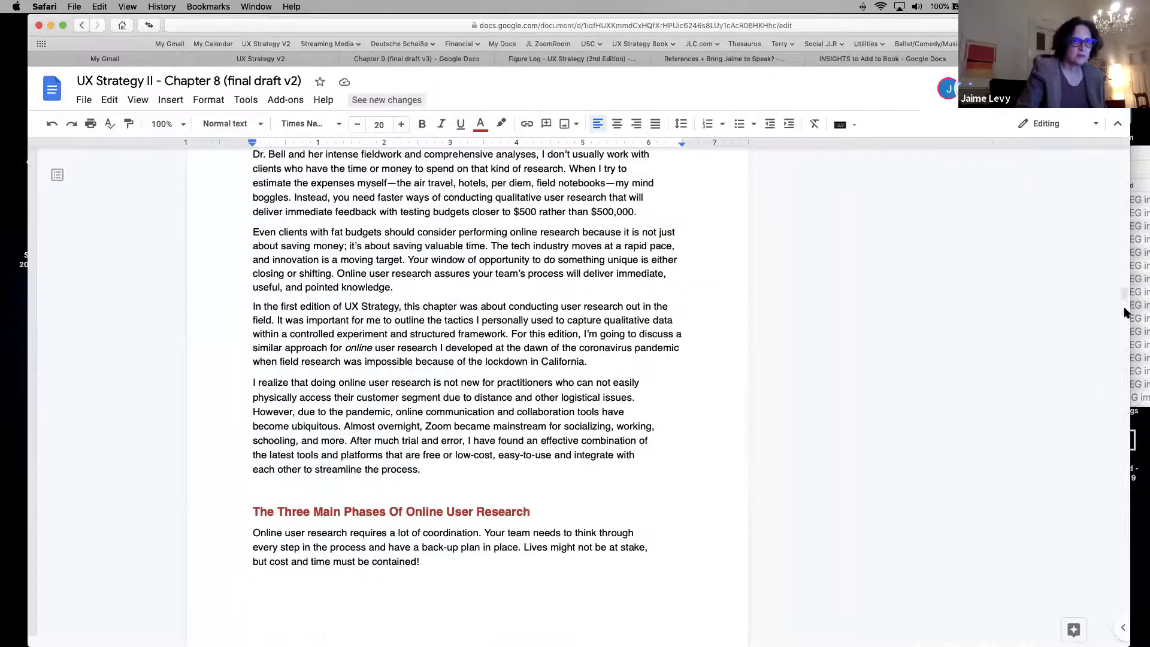
scroll(1124, 288, down, 10)
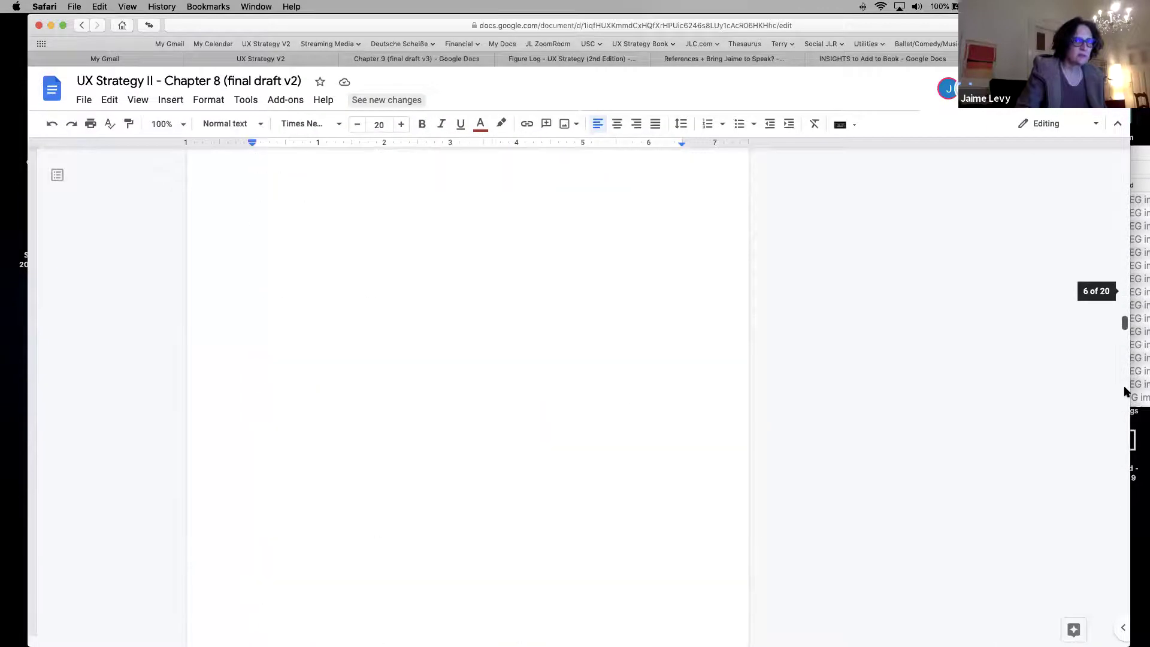
scroll(1125, 395, down, 5)
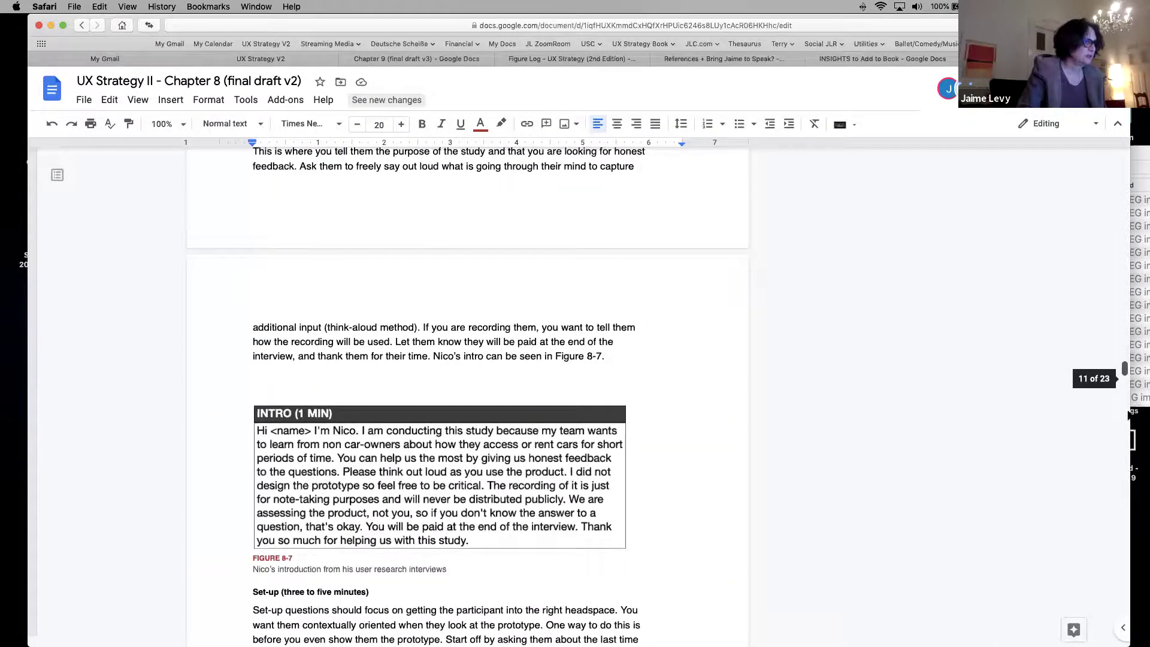
scroll(1128, 414, down, 10)
scroll(1128, 414, down, 6)
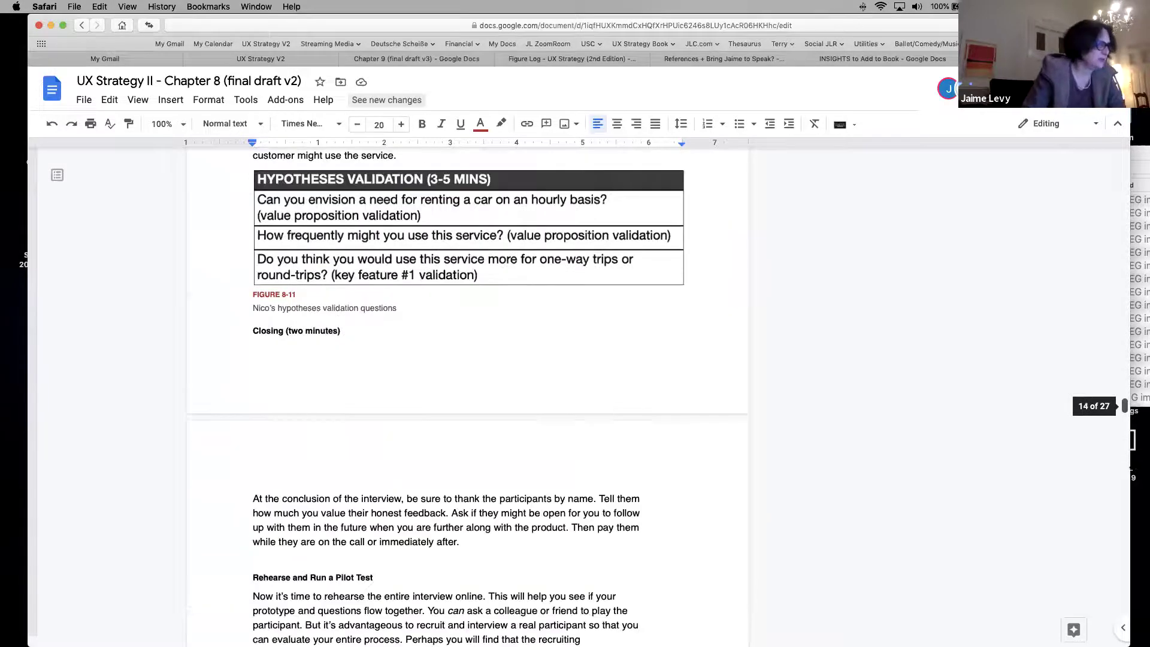
scroll(1124, 407, down, 2)
scroll(1125, 414, down, 8)
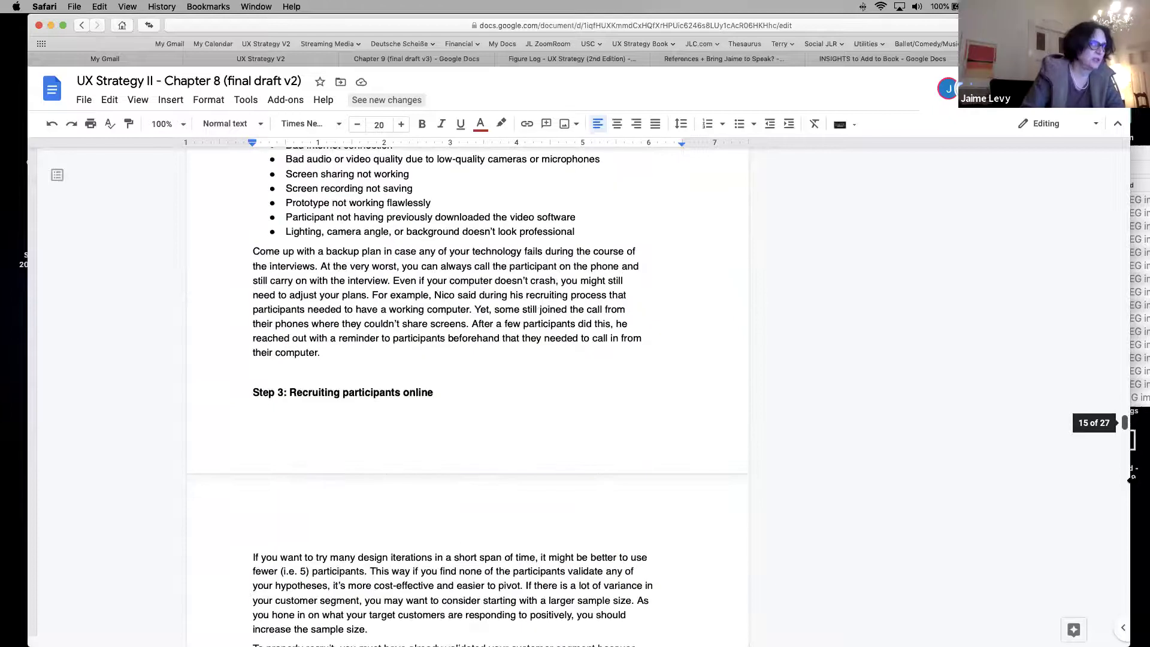
scroll(1125, 420, down, 8)
scroll(1125, 437, down, 6)
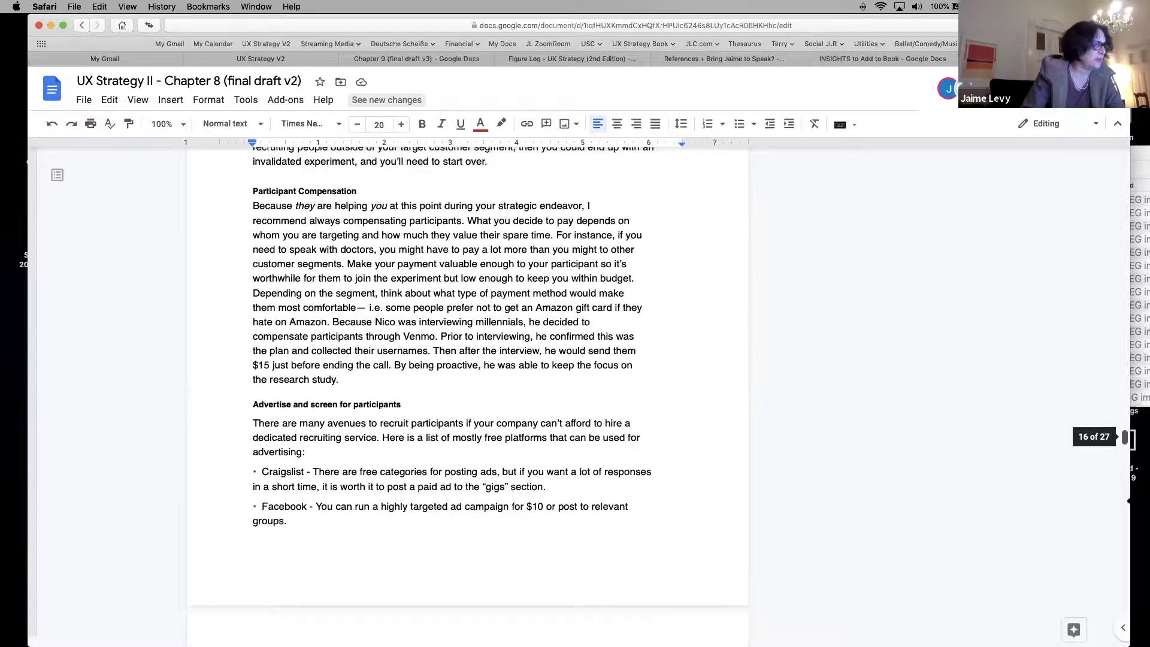
scroll(1124, 444, down, 2)
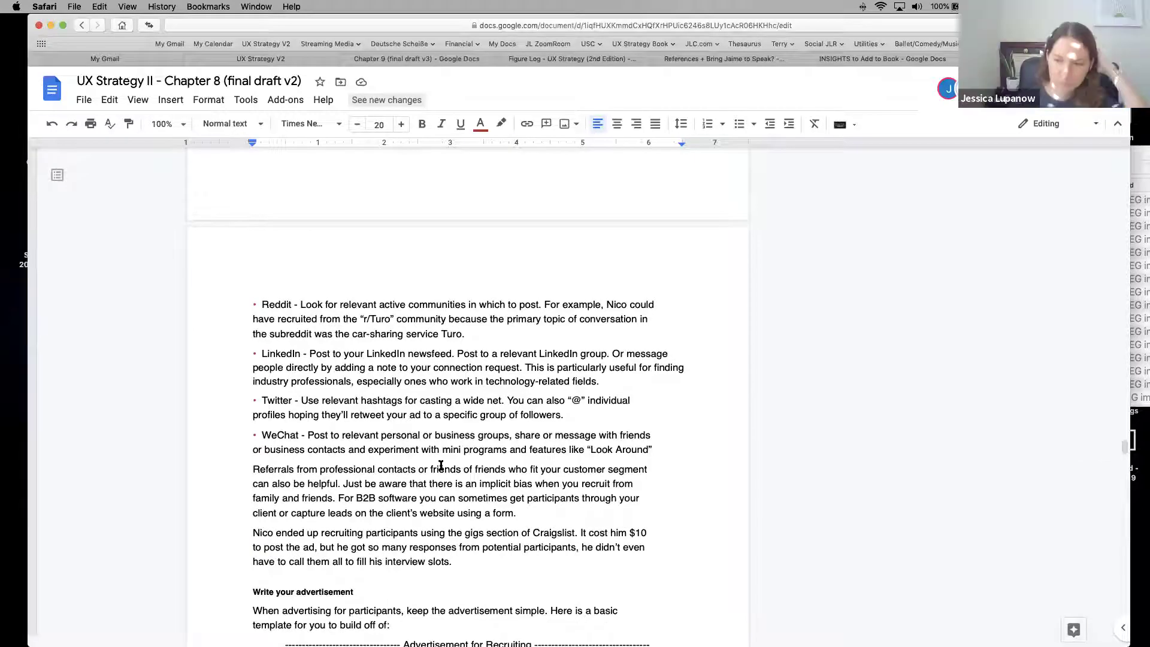
Step: Review the description in the WeChat bullet of the recruiting platforms list
click(311, 438)
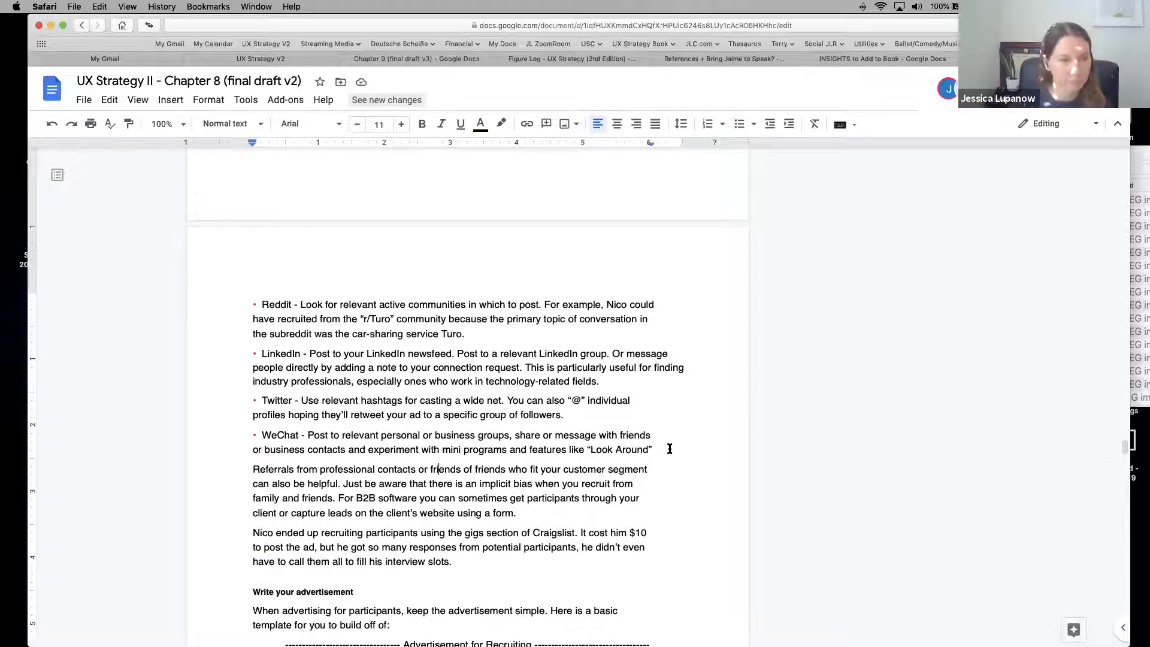
drag(669, 448, 402, 449)
drag(318, 431, 307, 433)
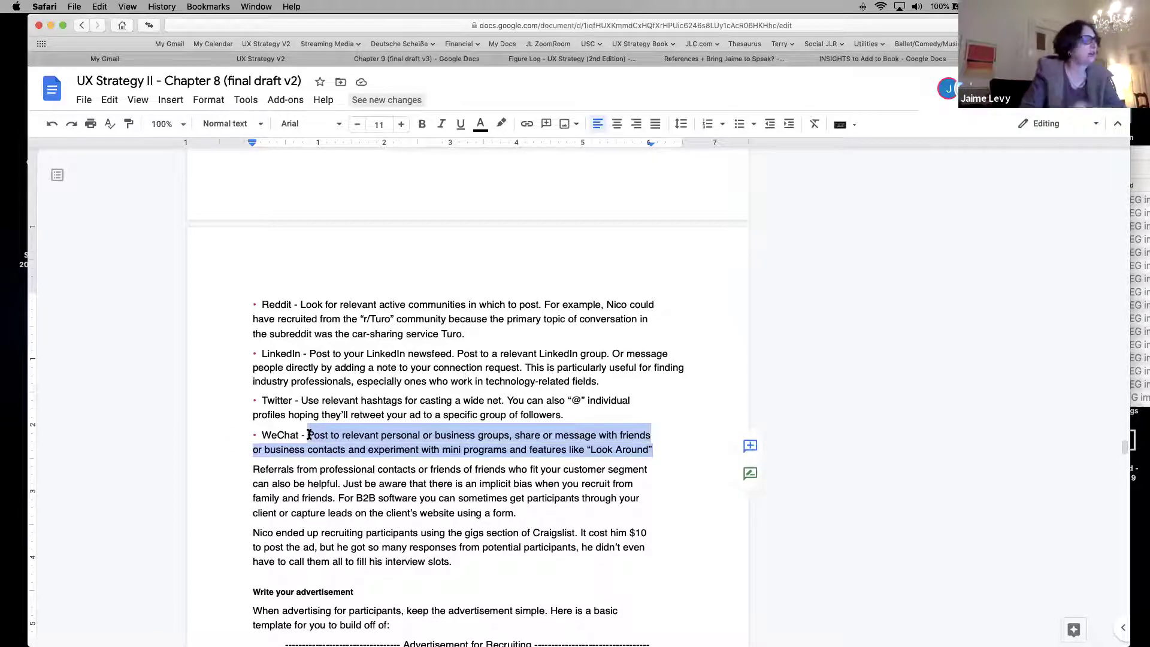
click(619, 431)
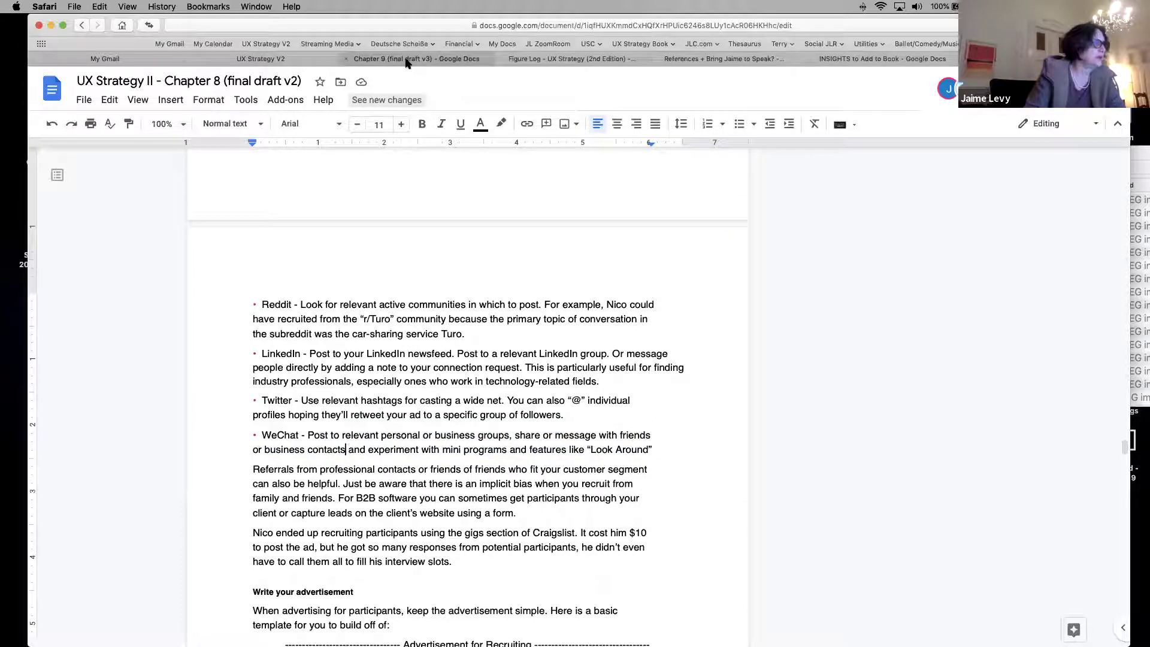
Step: Copy the first numbered answer, on the "look around" feature and "moments", again from the newest Gmail reply
click(105, 60)
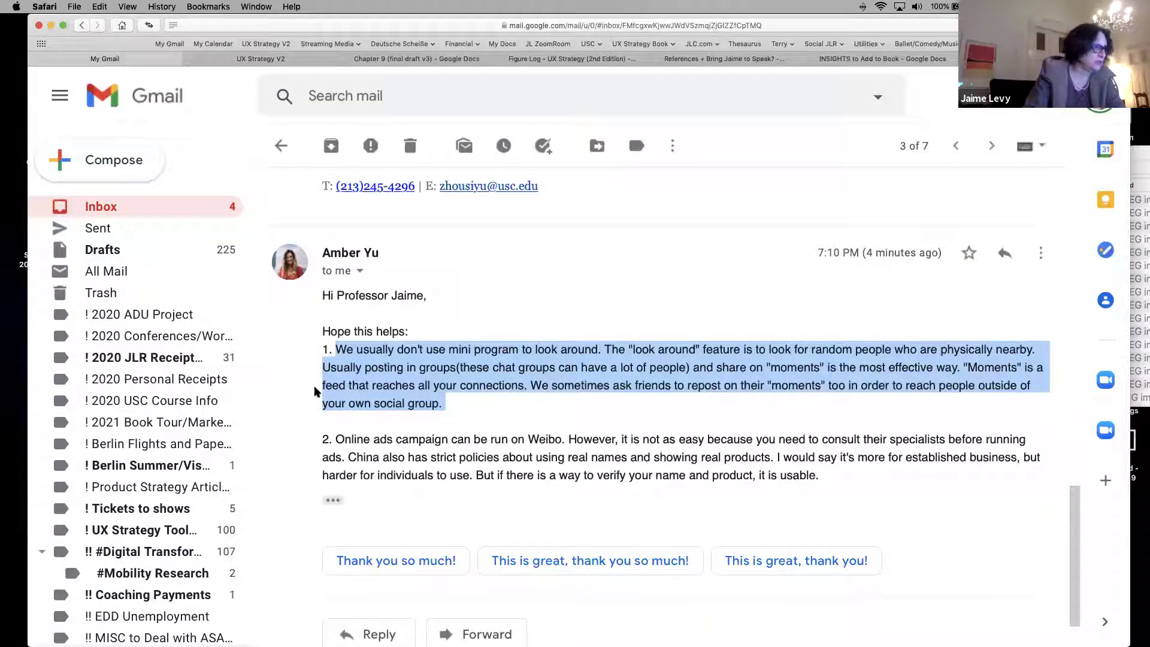
click(460, 412)
drag(460, 412, 334, 349)
key(super+c)
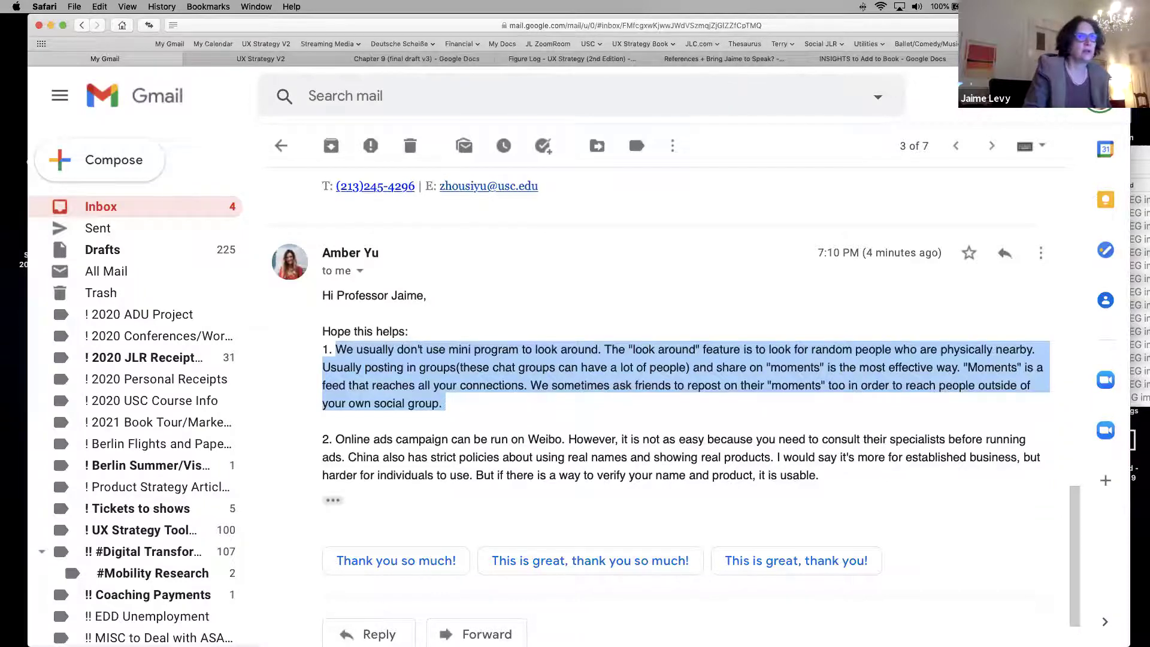
Step: Paste the copied answer after a blank line below the WeChat bullet in the Chapter 8 draft and add an empty line after it
key(ctrl+Tab)
click(686, 440)
click(666, 445)
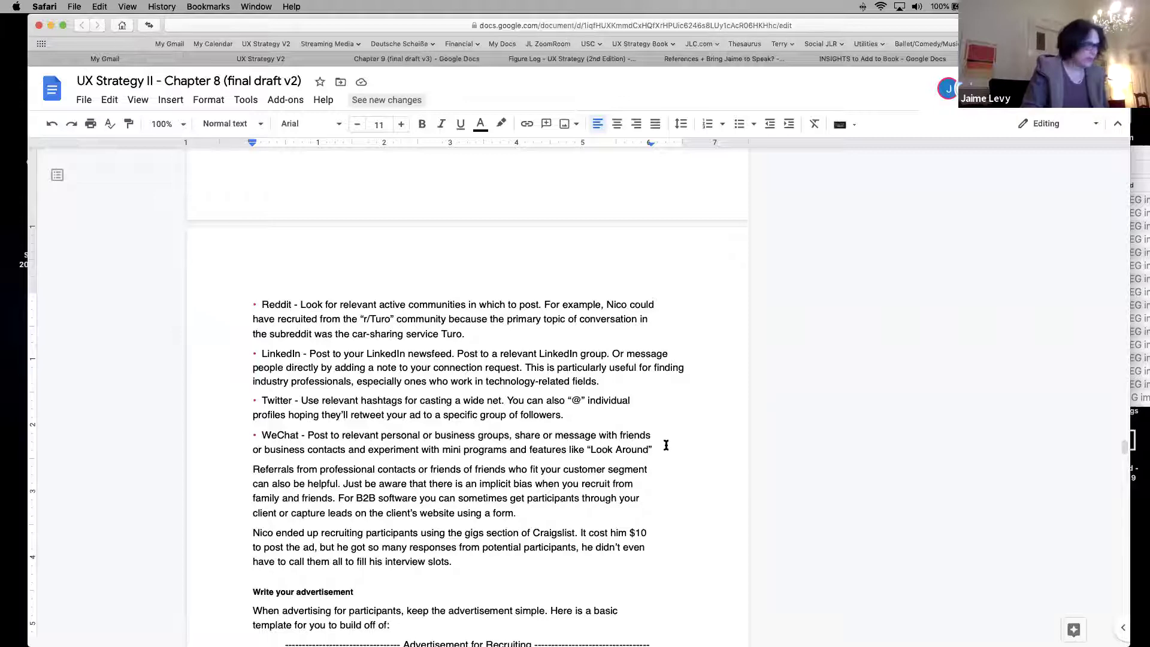
key(Return)
key(Return)
key(super+v)
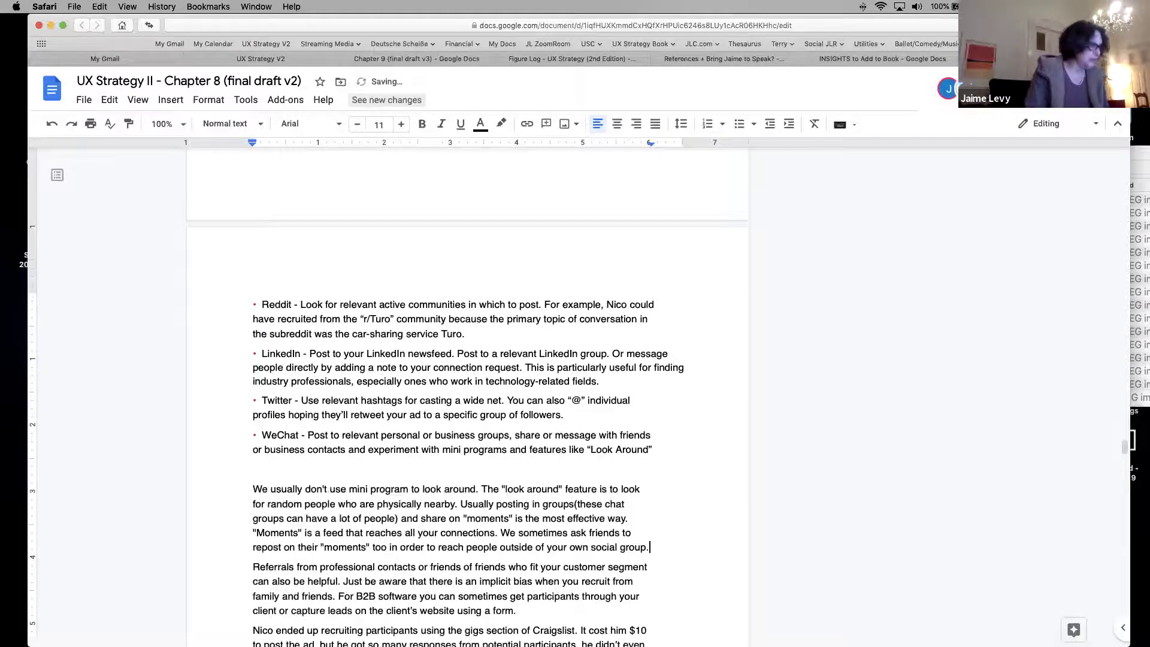
key(Return)
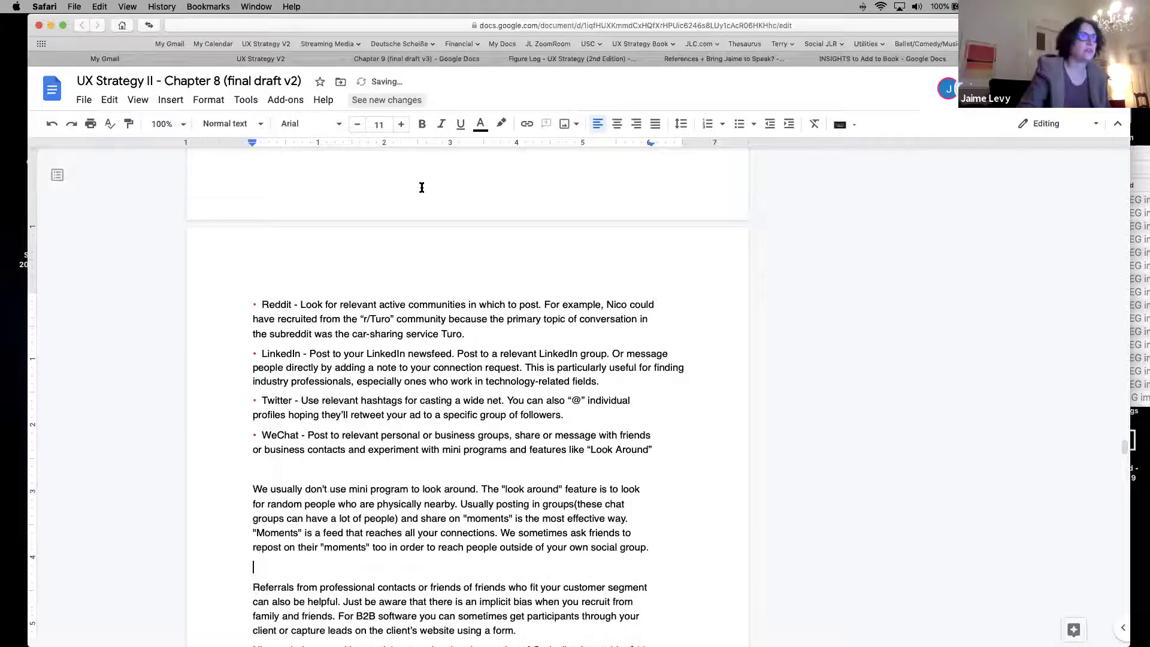
Step: Copy the text from "Moments" through "interact with friends on WeChat" in the other student's Chapter 8 feedback in Gmail
click(707, 58)
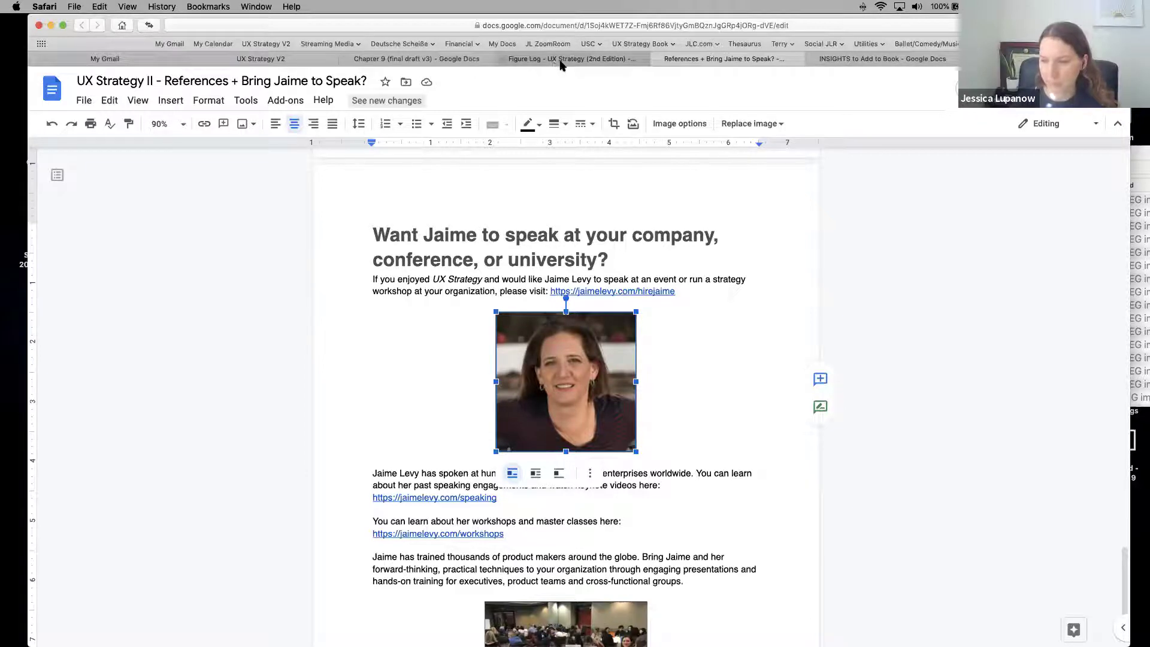
click(113, 59)
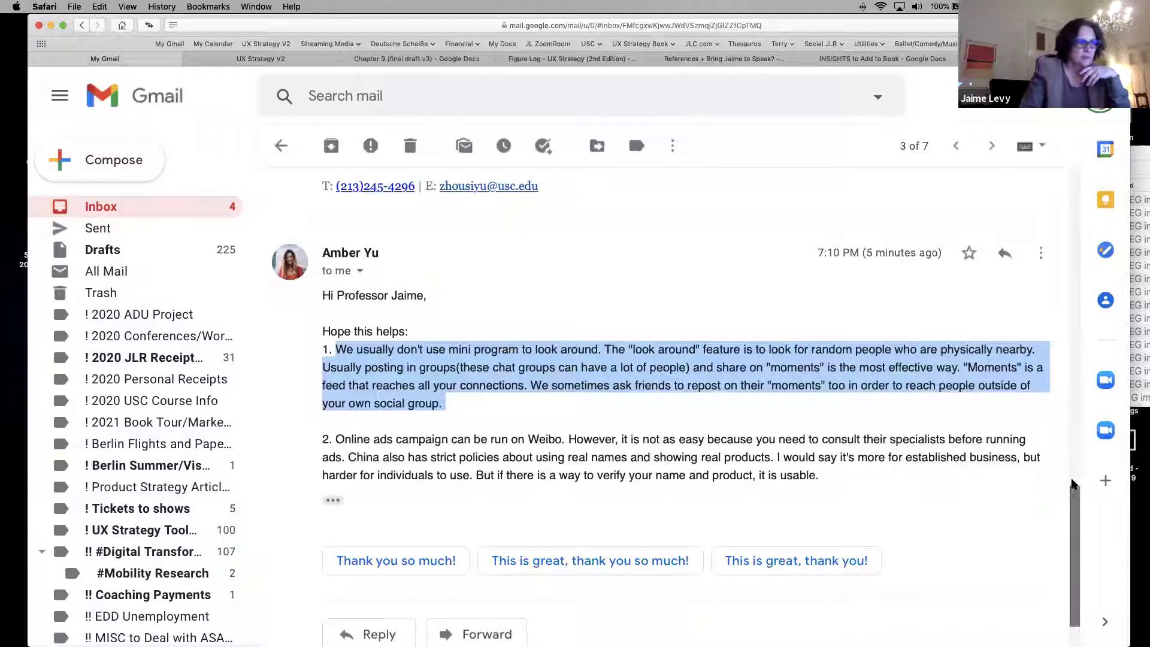
scroll(1072, 431, up, 3)
scroll(1072, 431, up, 15)
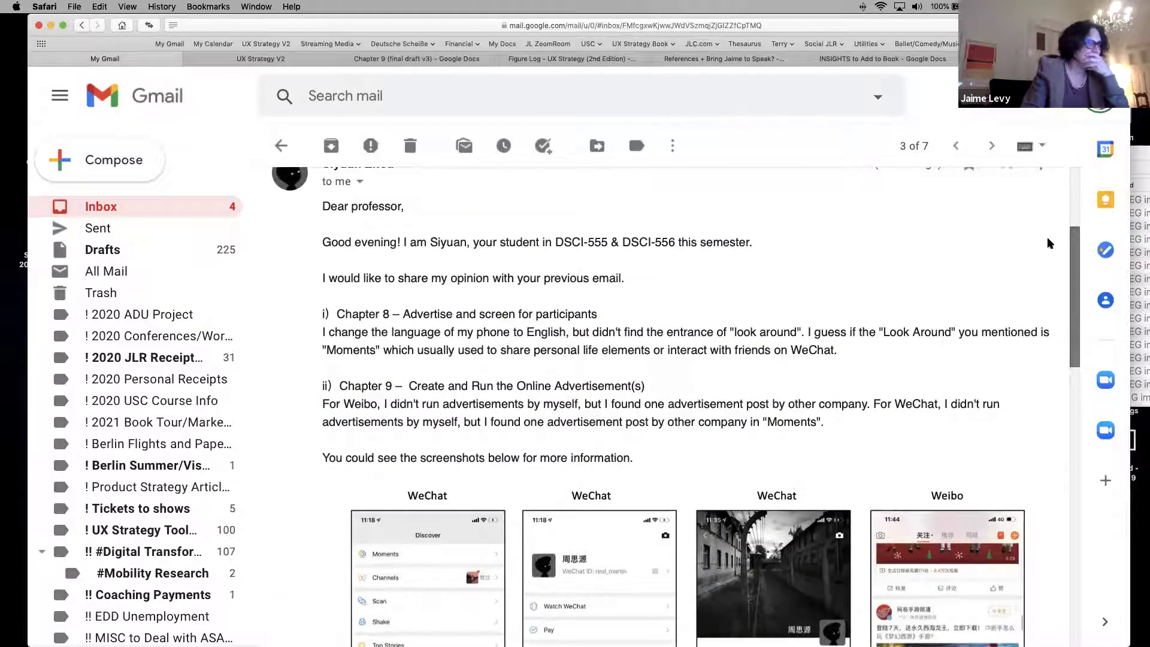
scroll(1048, 246, down, 1)
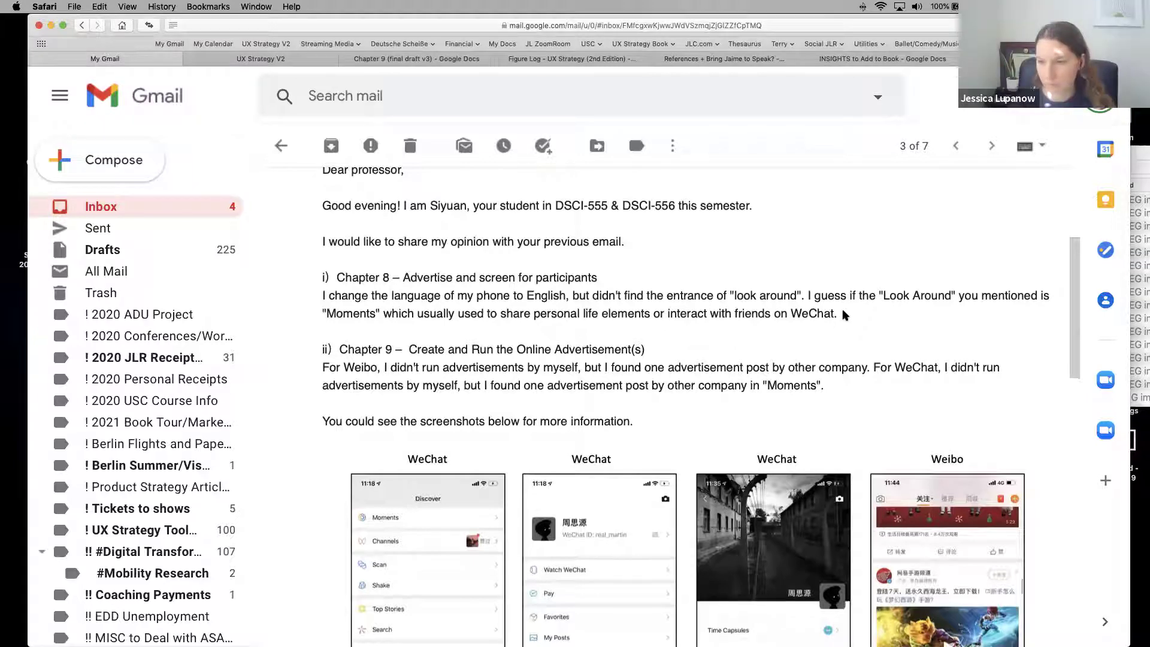
drag(842, 314, 707, 313)
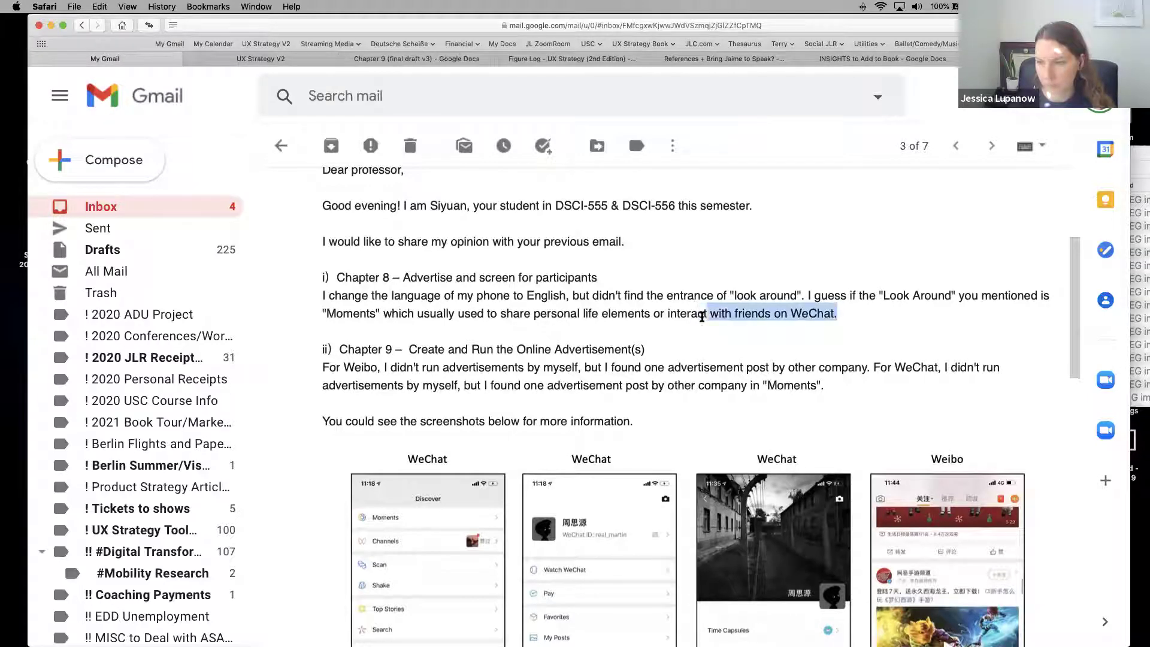
drag(421, 325, 321, 312)
key(super+c)
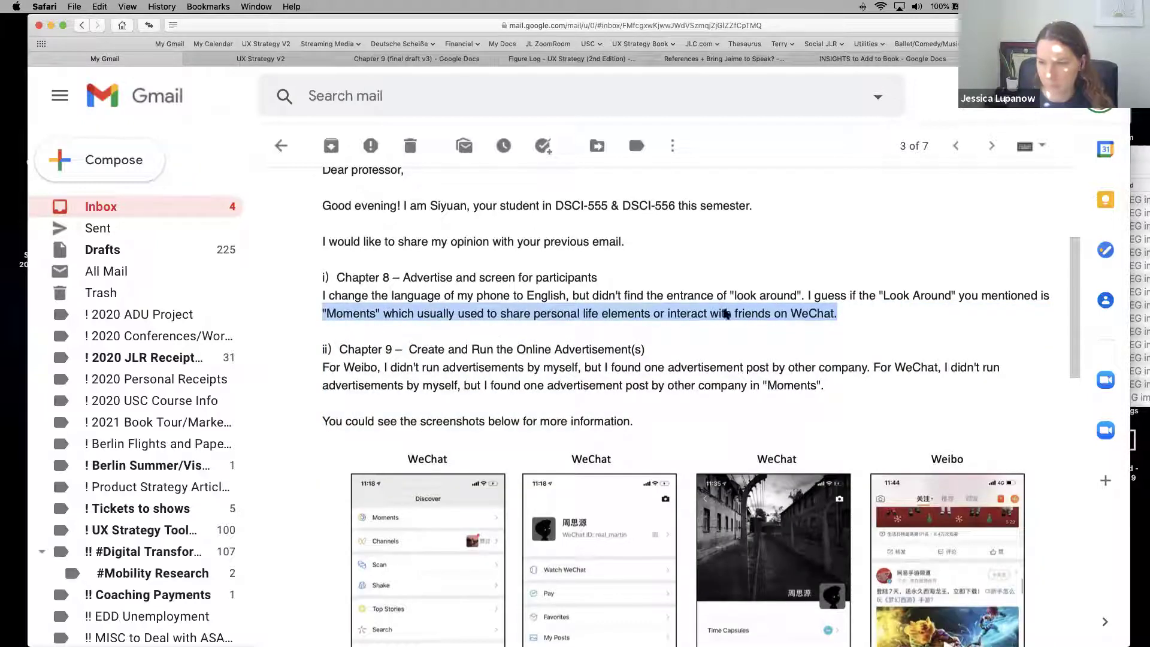
mouse_move(1076, 324)
mouse_down()
mouse_move(1082, 446)
mouse_move(1069, 391)
mouse_move(1098, 632)
mouse_up()
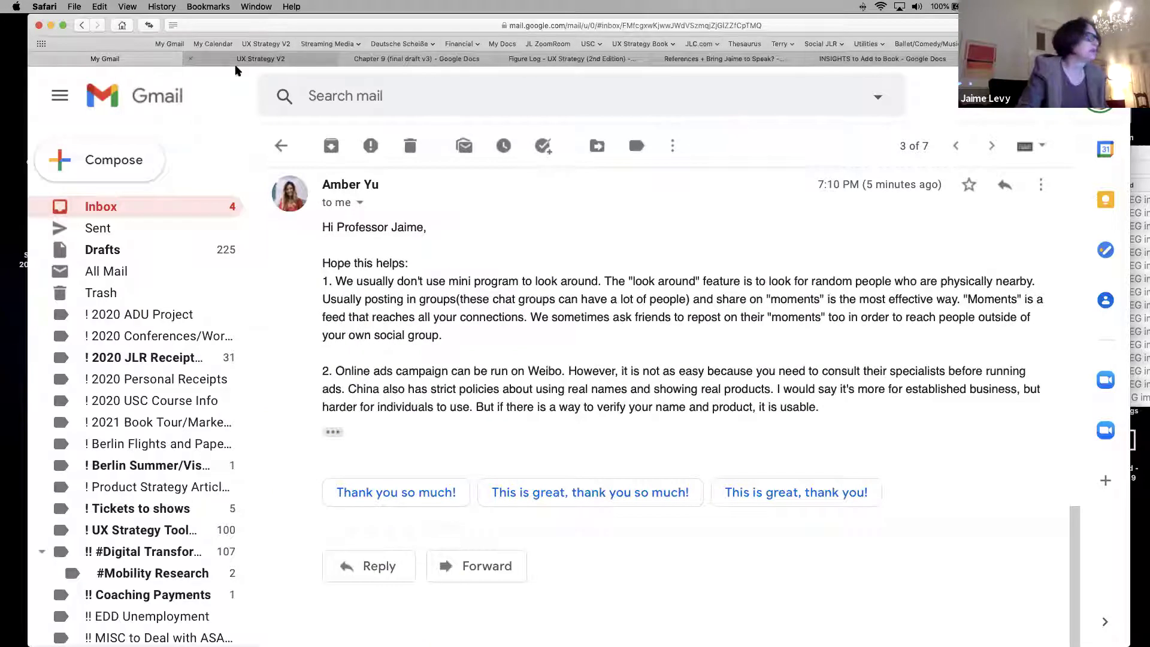
Step: Paste the "Moments" description on its own line below the revised WeChat wording in the Chapter 8 draft
click(426, 60)
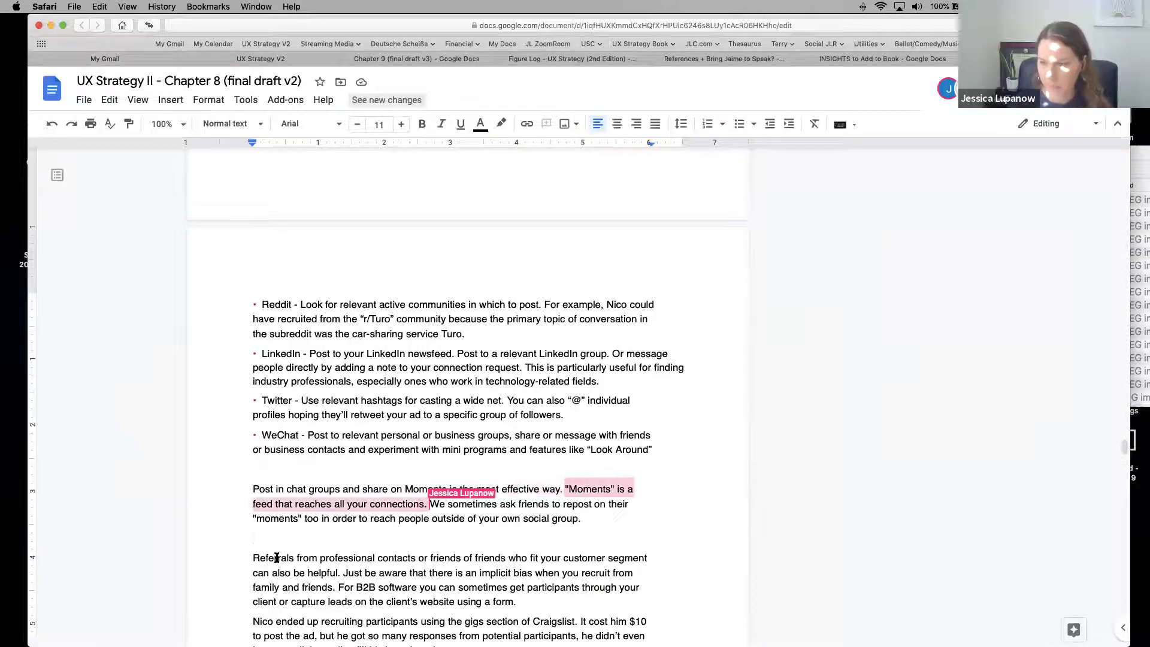
click(334, 516)
key(Return)
key(Return)
key(super+v)
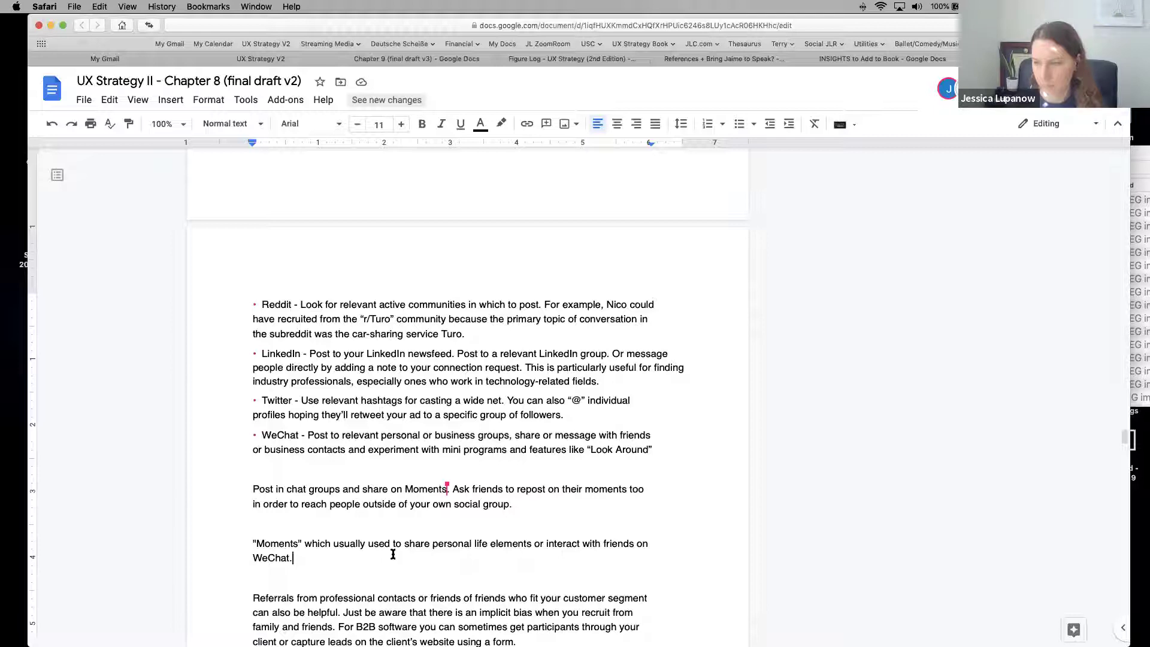
click(591, 490)
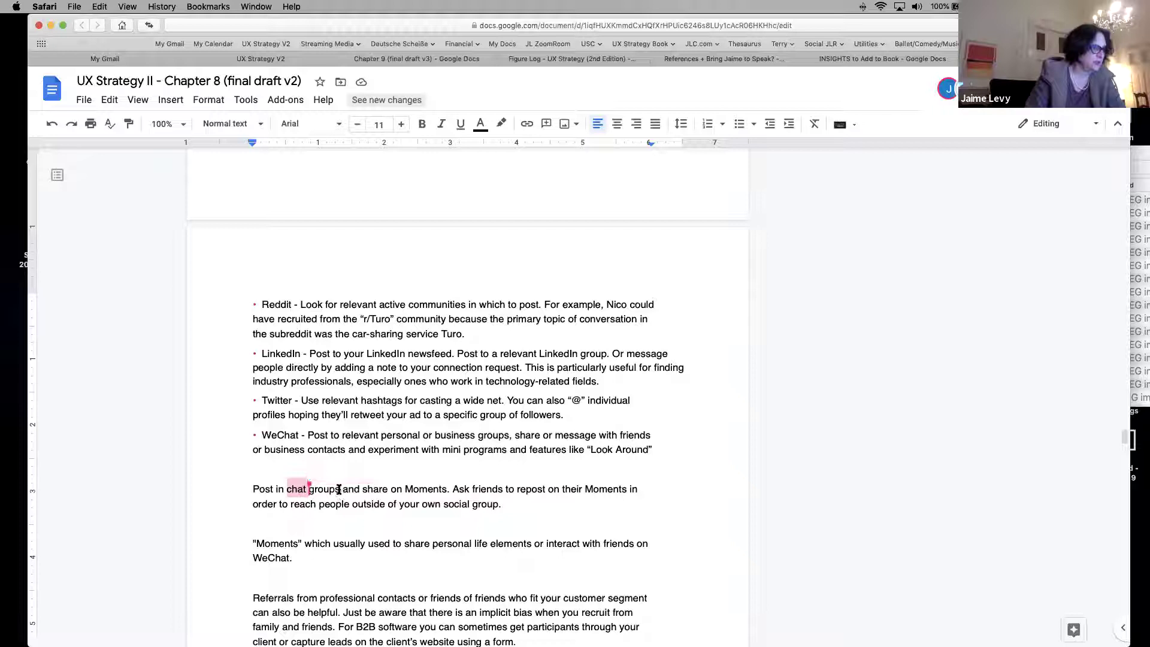
click(342, 495)
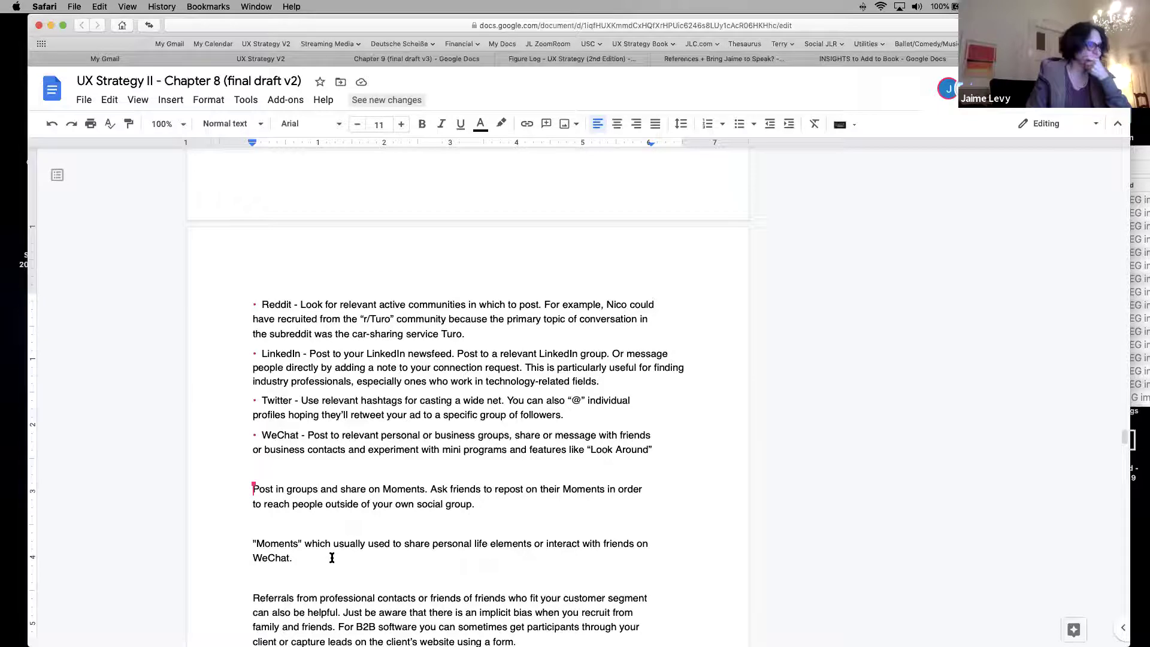
Step: Delete the pasted "Moments" description that sits below the revised WeChat wording
triple_click(251, 527)
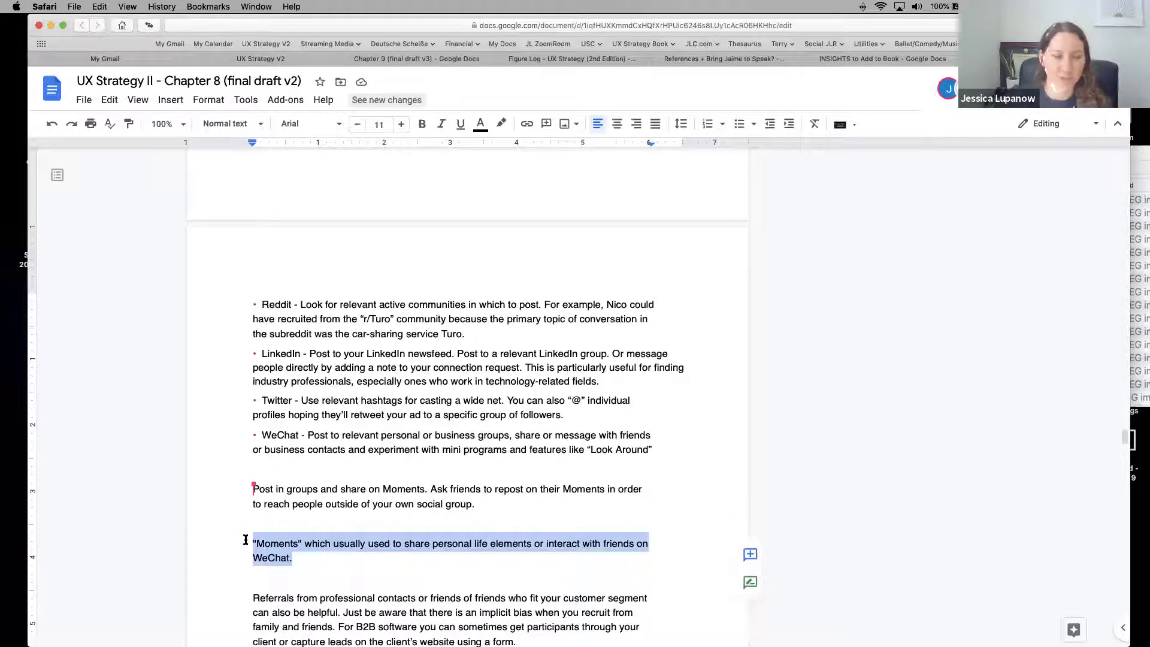
key(BackSpace)
key(BackSpace)
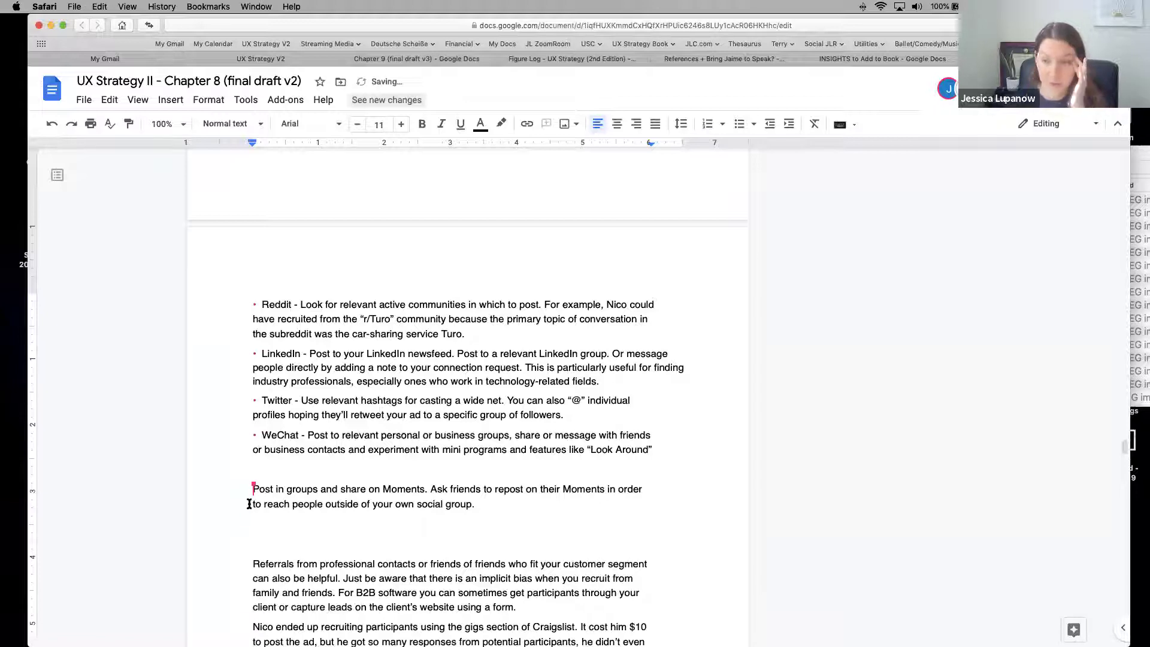
Step: Replace the WeChat bullet's wording with the pasted "Post in groups and share on Moments" text and remove the extra blank line below it
drag(652, 451, 305, 442)
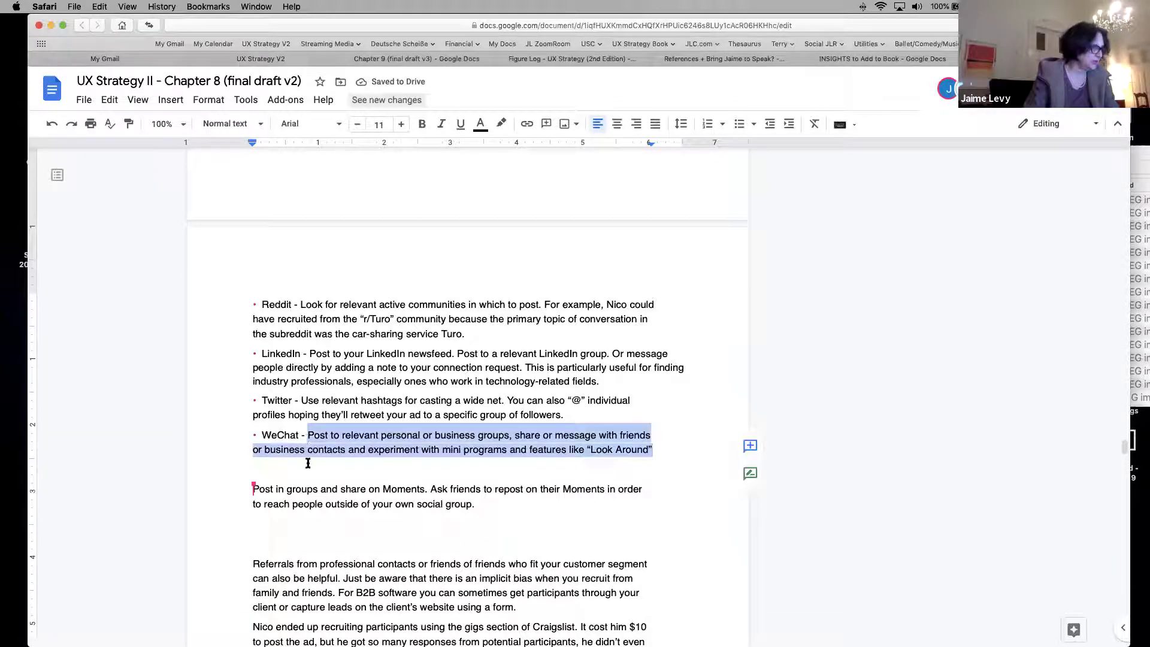
key(BackSpace)
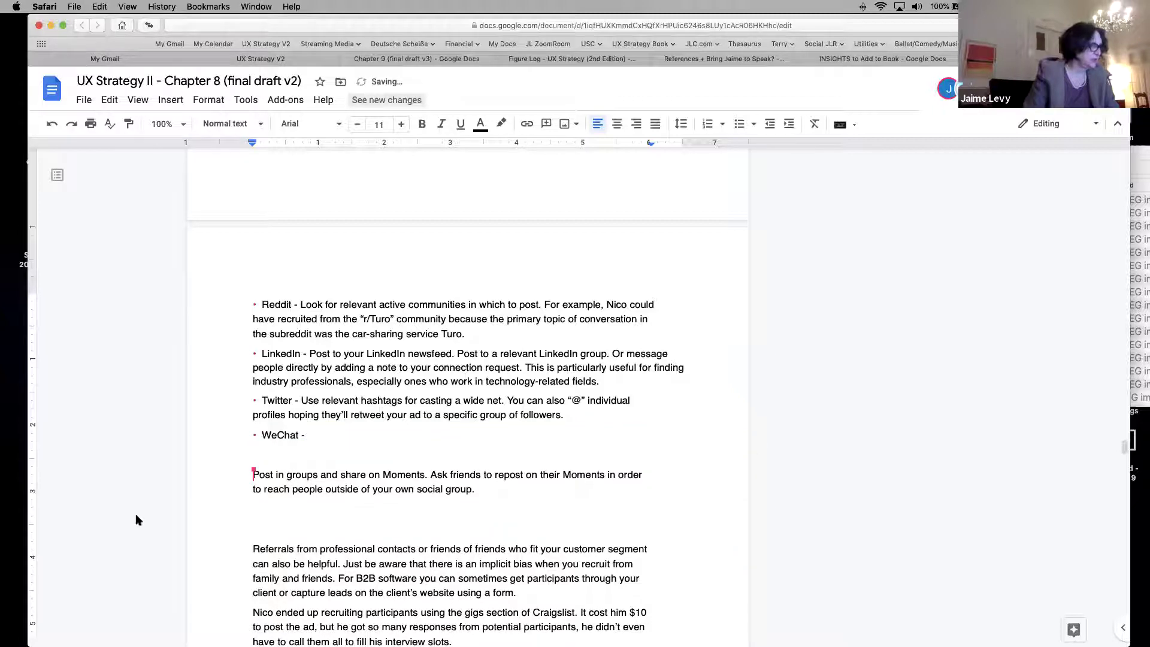
click(239, 475)
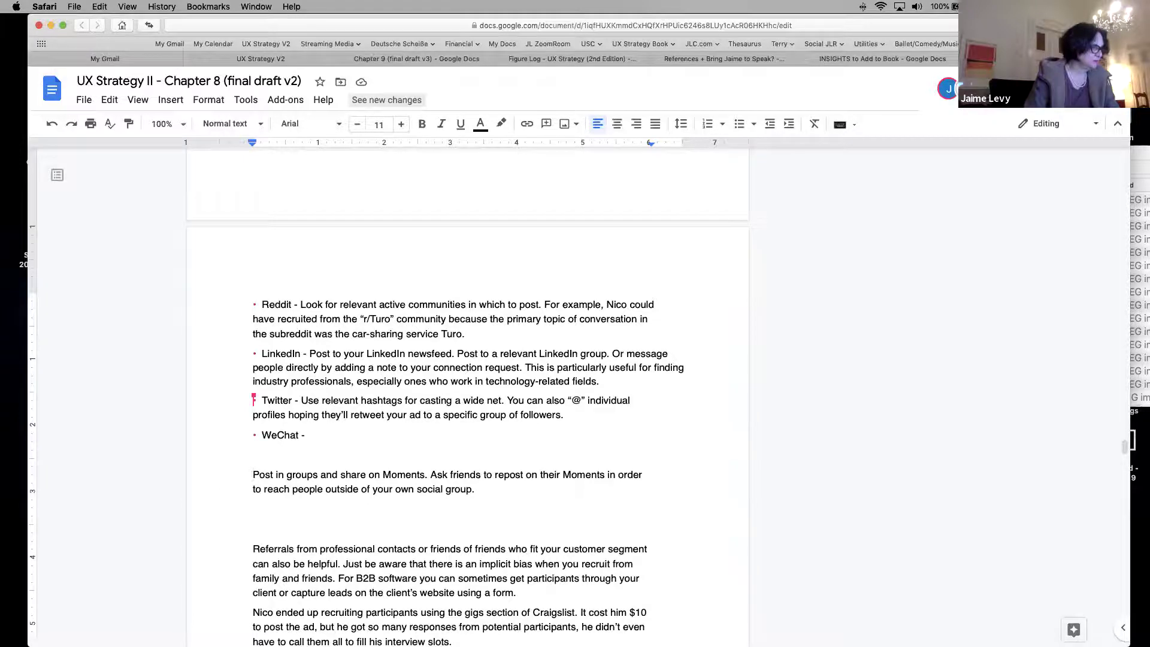
key(BackSpace)
key(BackSpace)
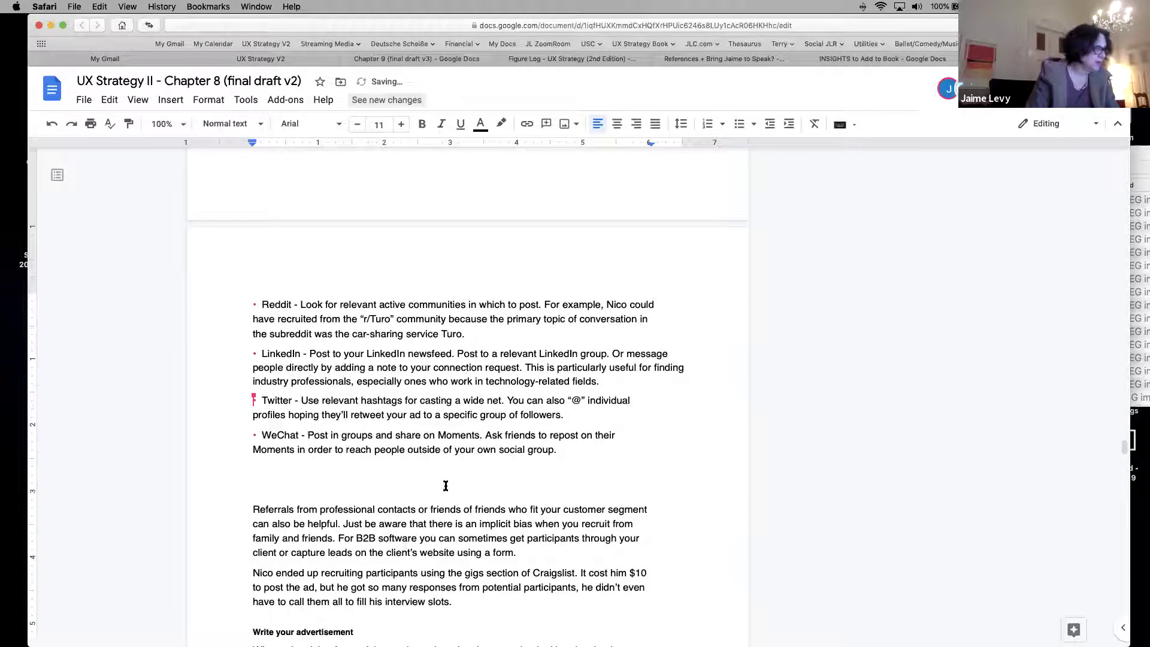
click(313, 486)
key(BackSpace)
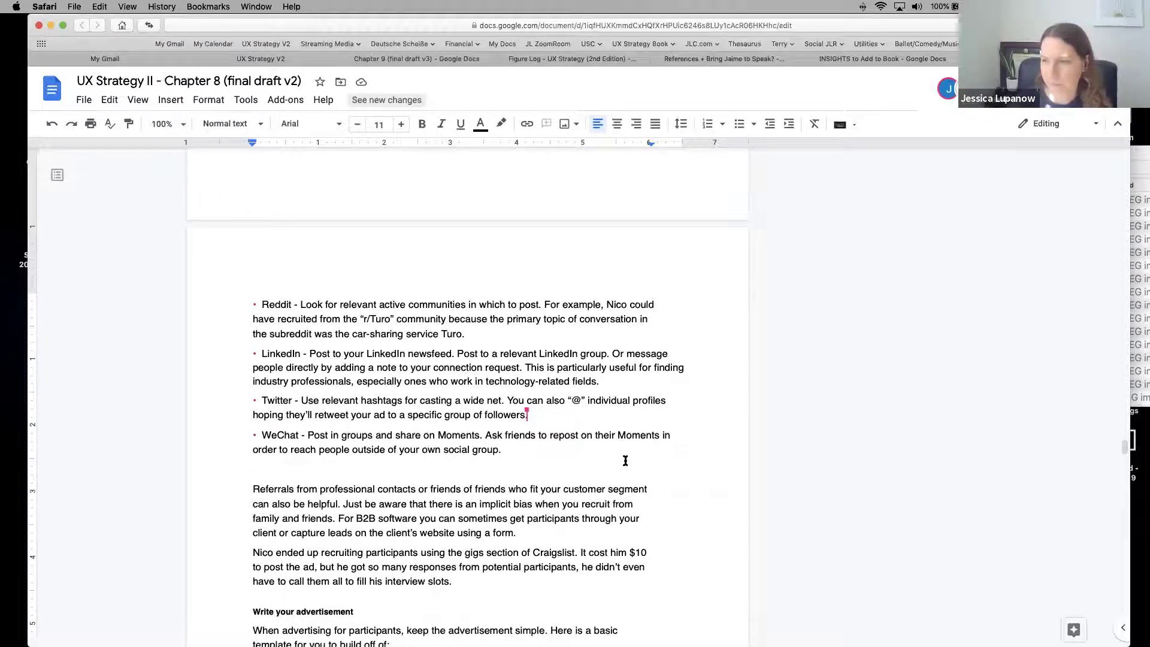
Step: Close the Chapter 8 draft and switch to the Chapter 9 draft
drag(1124, 446, 1124, 558)
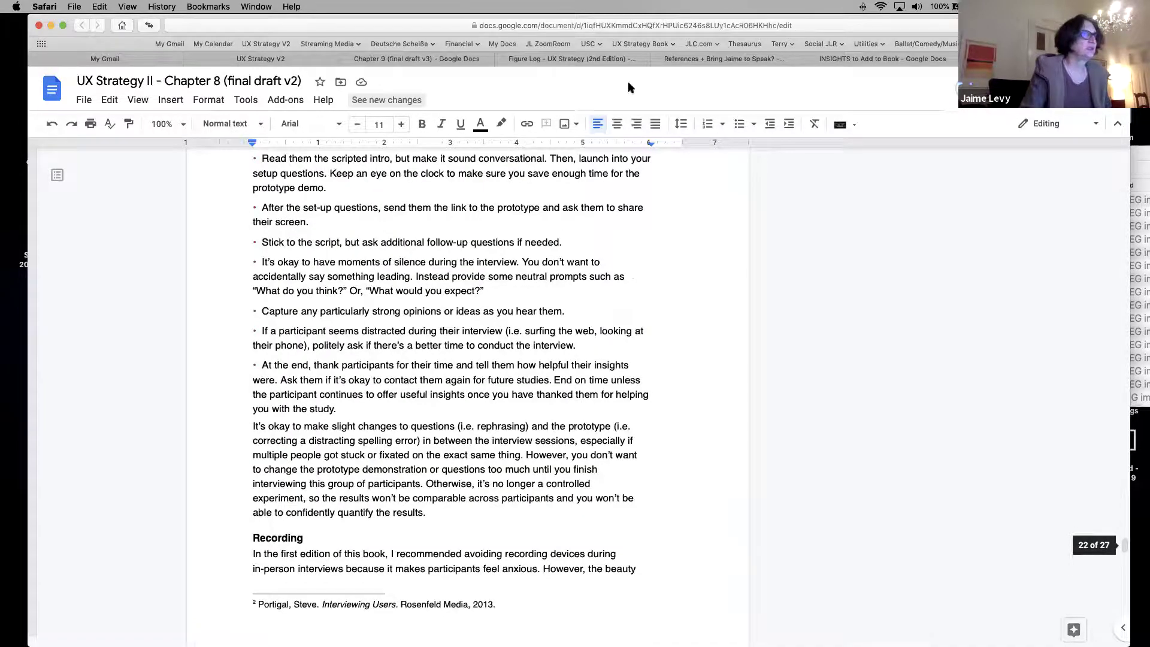
key(super+w)
click(467, 58)
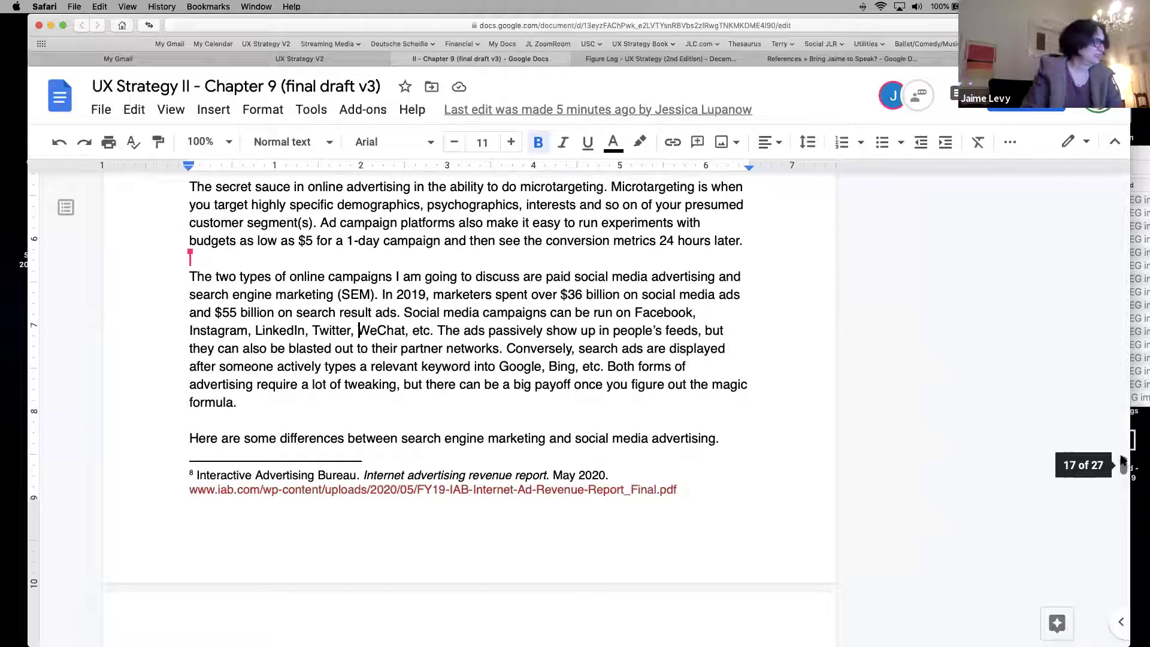
Step: Look through the Chapter 9 draft, from the landing page experiment pages to the closing section, for remaining comments
scroll(1114, 432, up, 5)
scroll(1113, 413, up, 15)
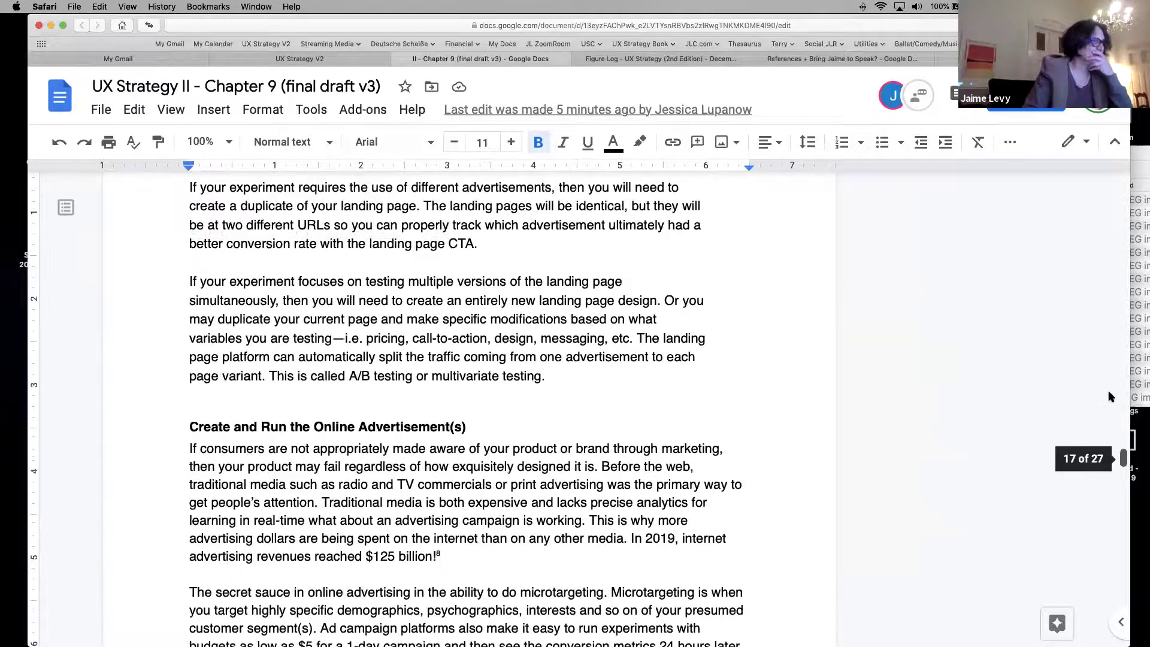
scroll(1103, 324, up, 20)
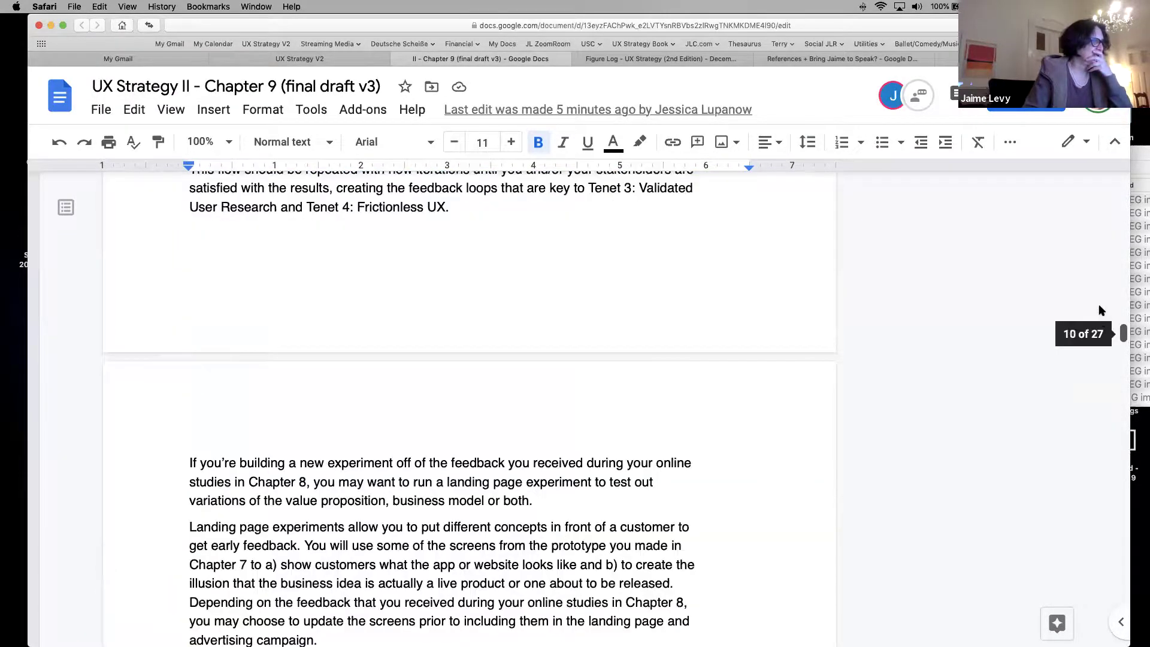
scroll(1113, 419, down, 20)
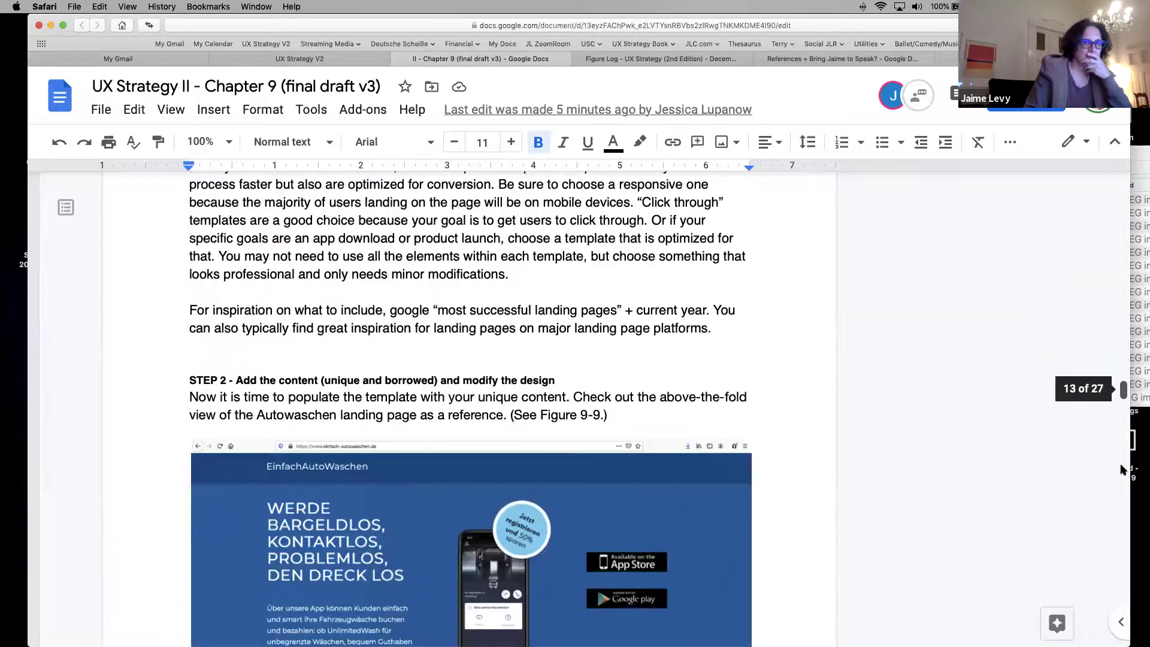
scroll(1120, 493, down, 15)
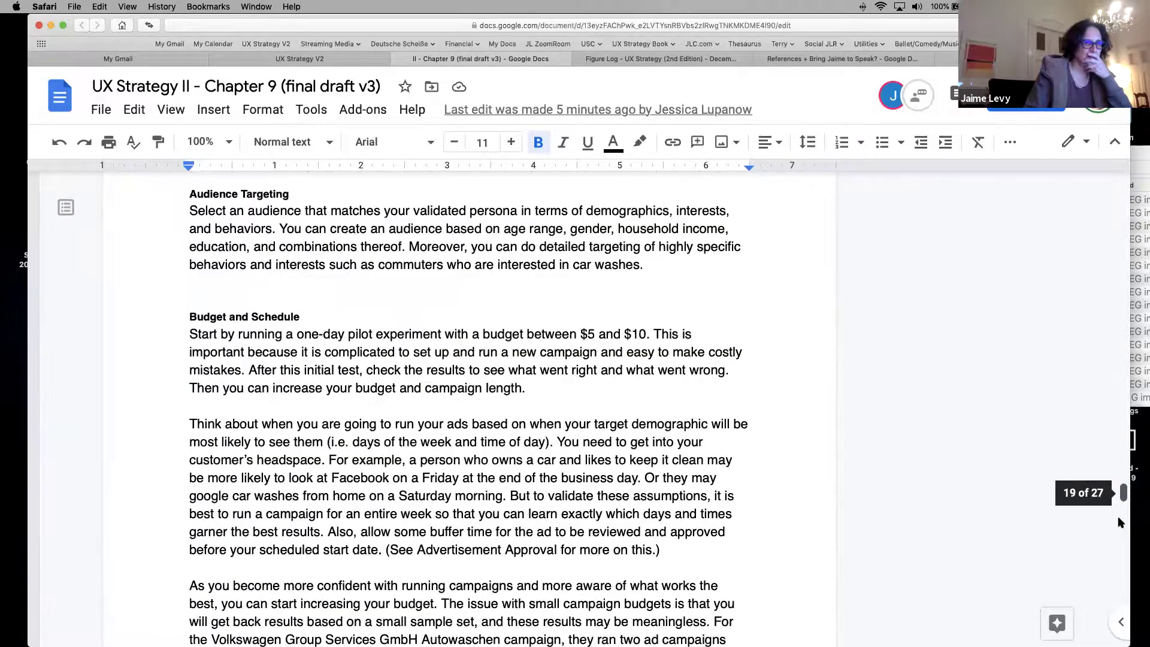
scroll(1119, 548, down, 20)
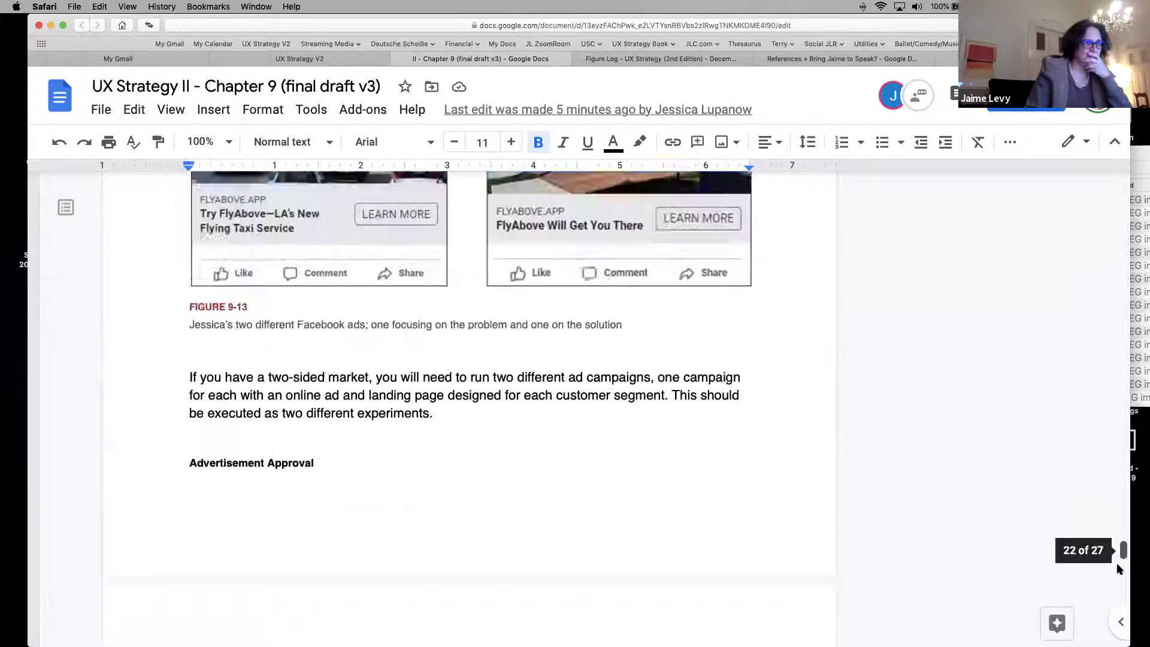
scroll(1119, 583, down, 20)
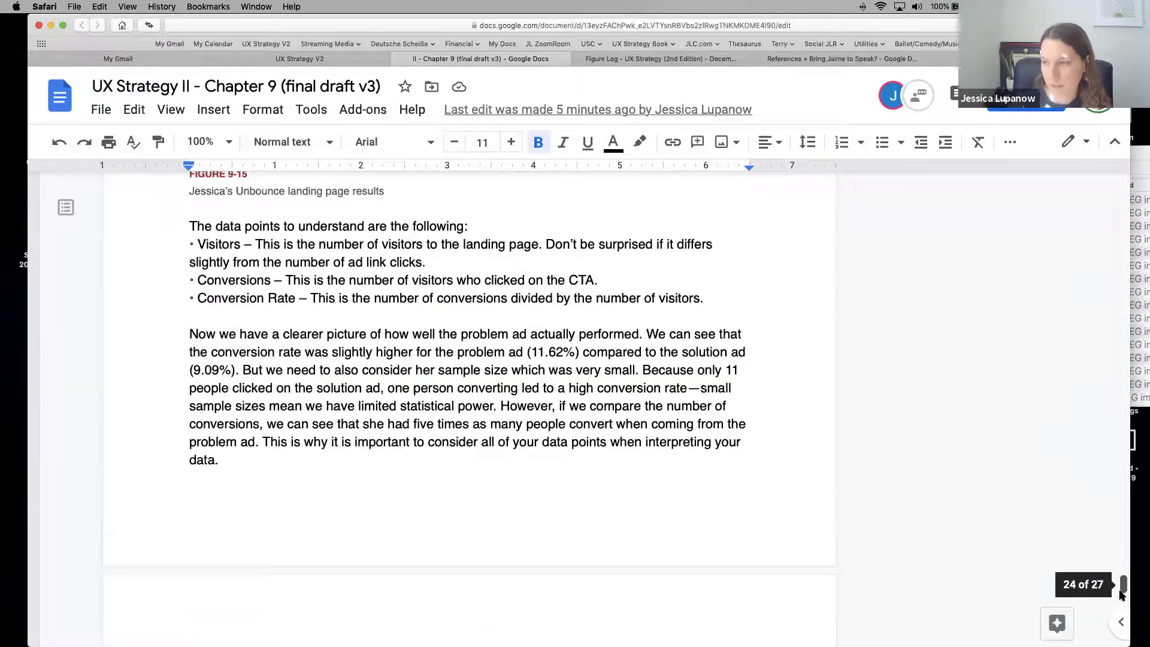
scroll(1122, 606, down, 15)
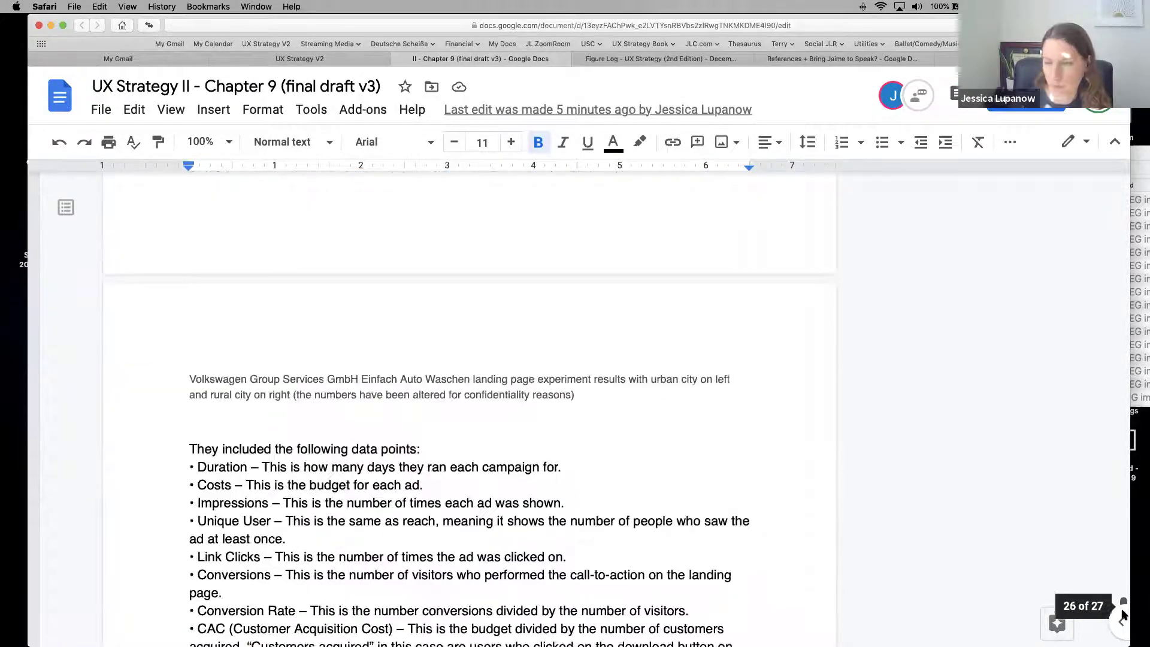
scroll(1120, 609, up, 7)
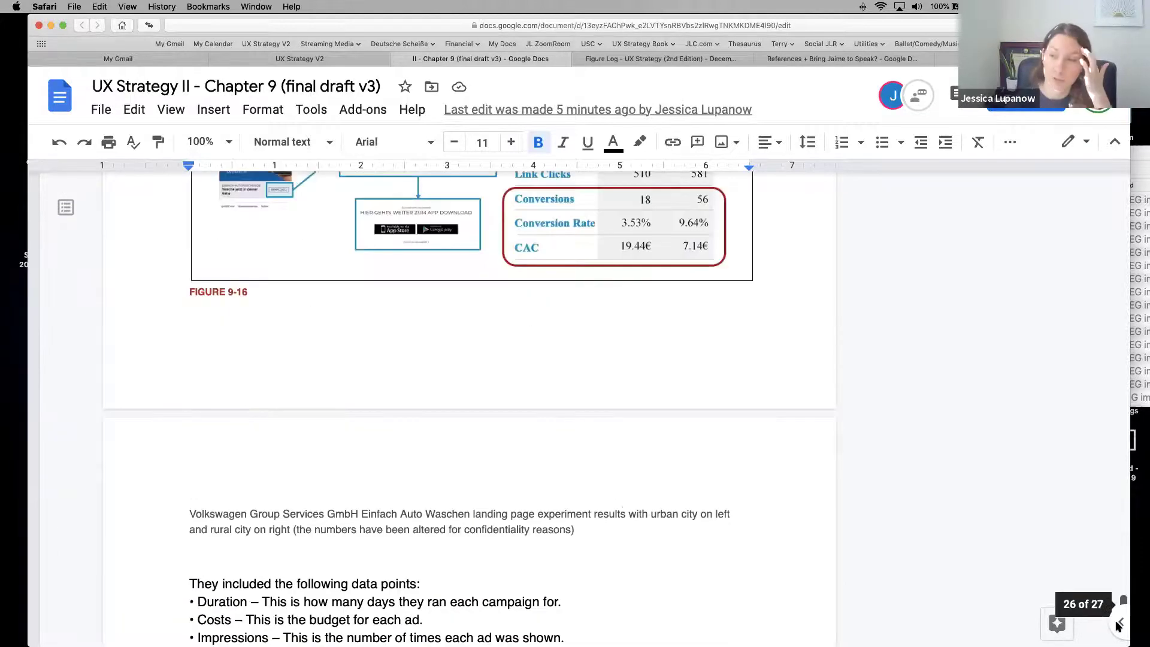
scroll(1120, 609, down, 15)
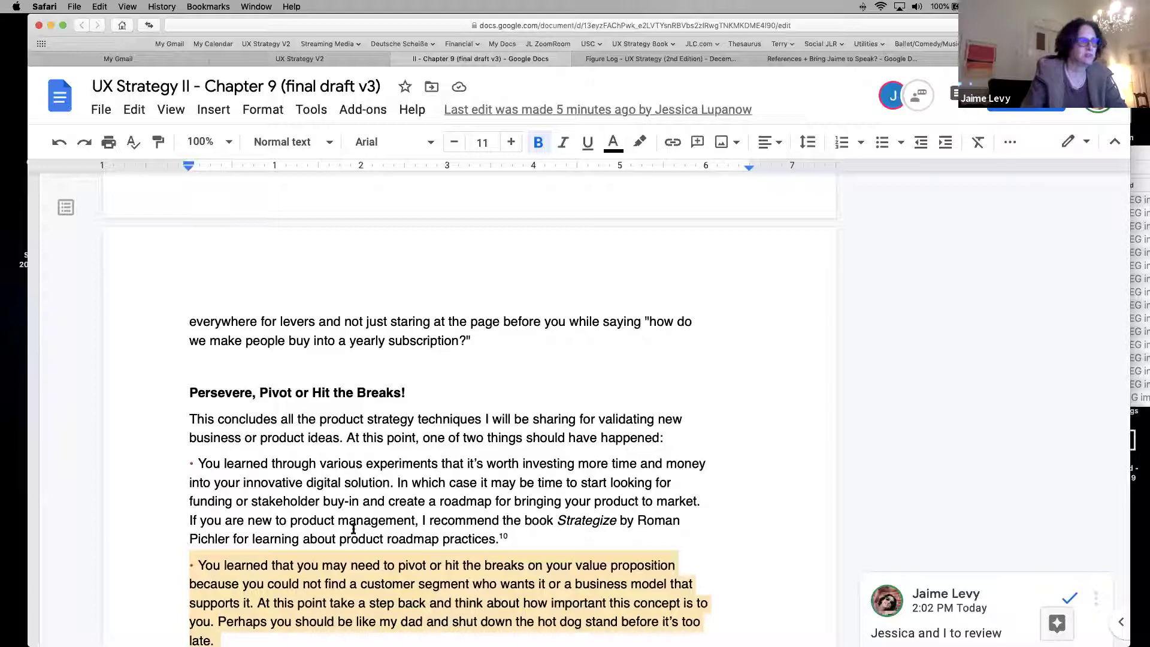
Step: Resolve the review comment attached to the closing paragraphs under "Persevere, Pivot or Hit the Breaks!" in Chapter 9
drag(357, 463, 435, 645)
scroll(498, 237, down, 1)
scroll(498, 237, down, 4)
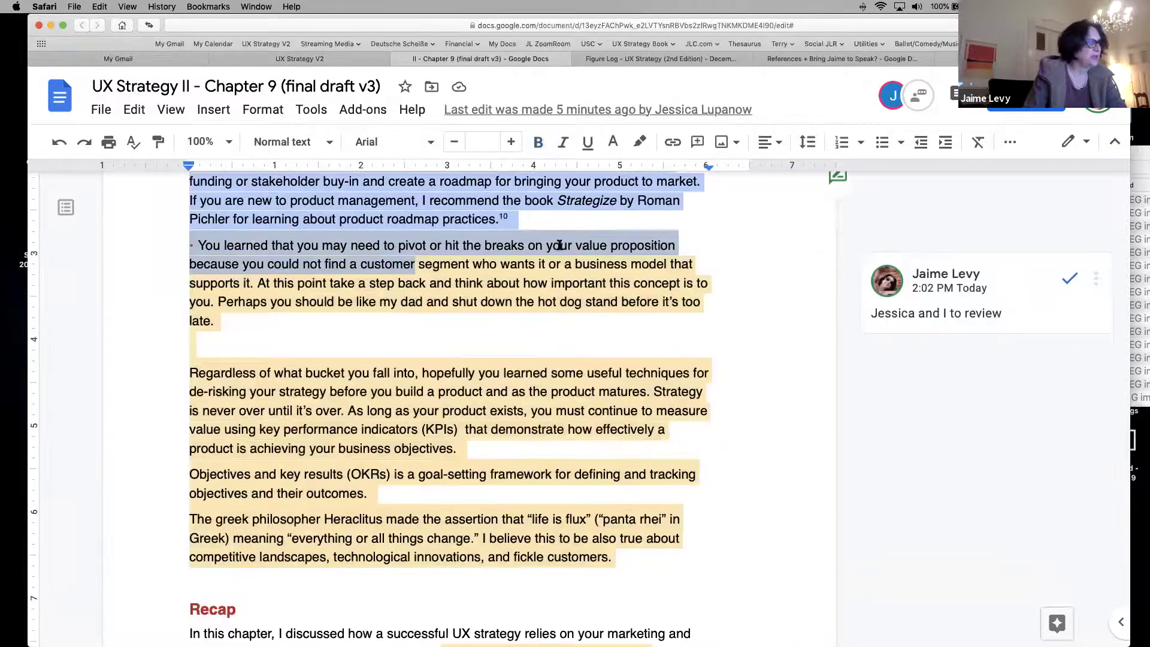
drag(482, 115, 303, 367)
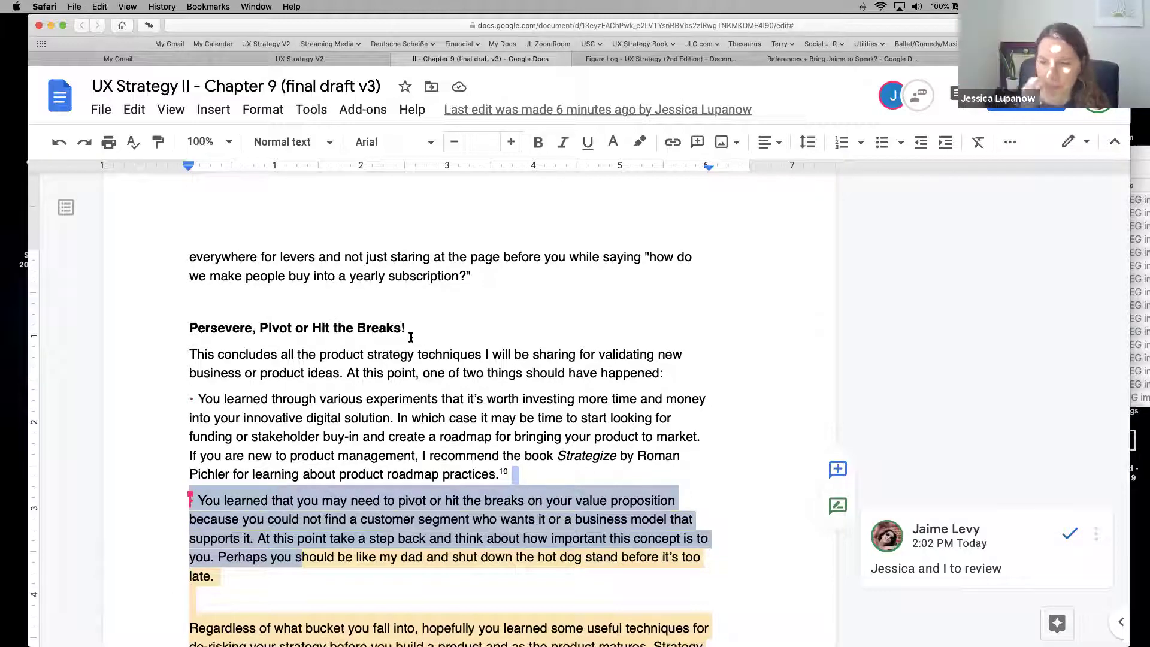
click(1070, 534)
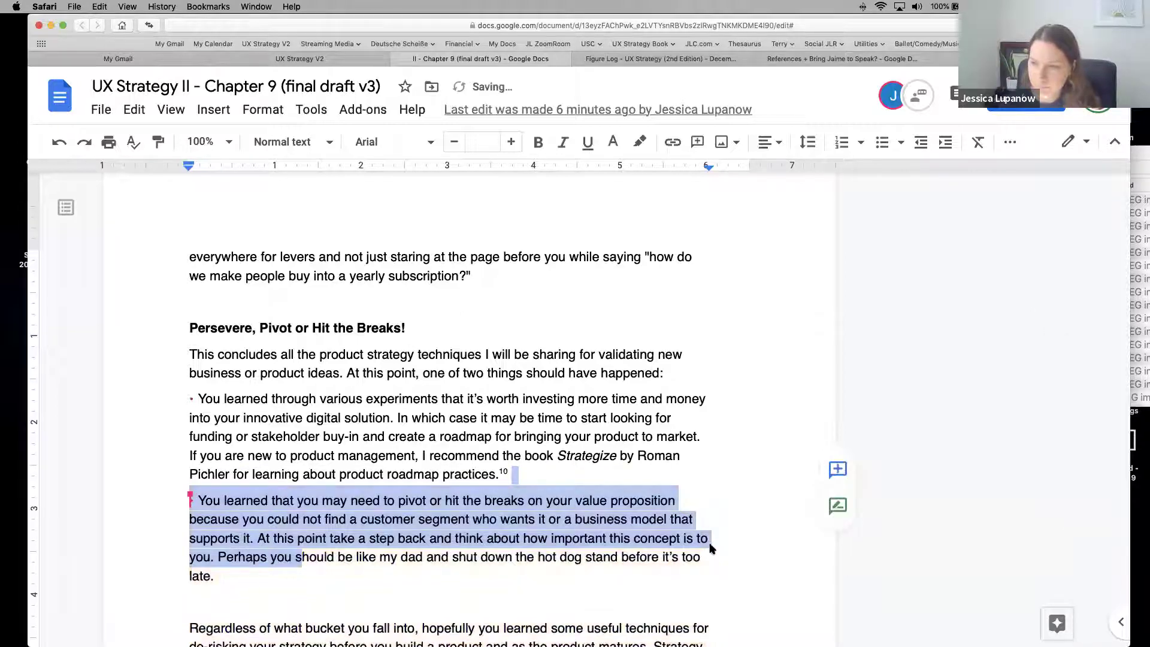
click(389, 425)
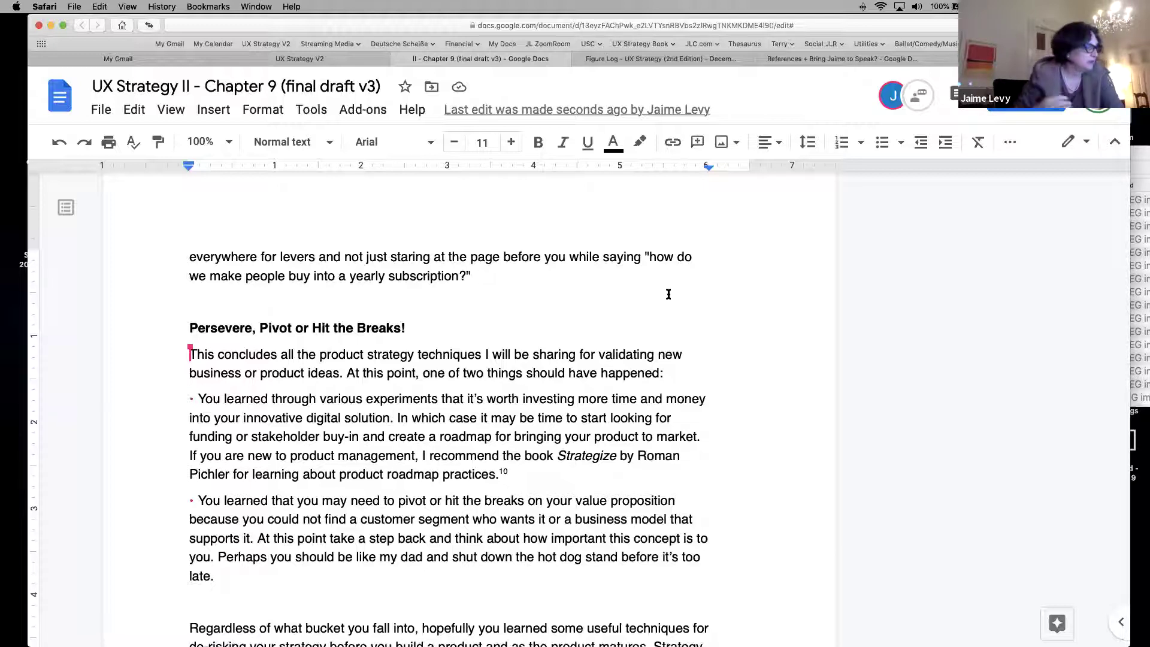
Step: Delete the extra space after "(KPIs)" in the paragraph beginning "Regardless of what bucket you fall into"
drag(405, 583, 425, 443)
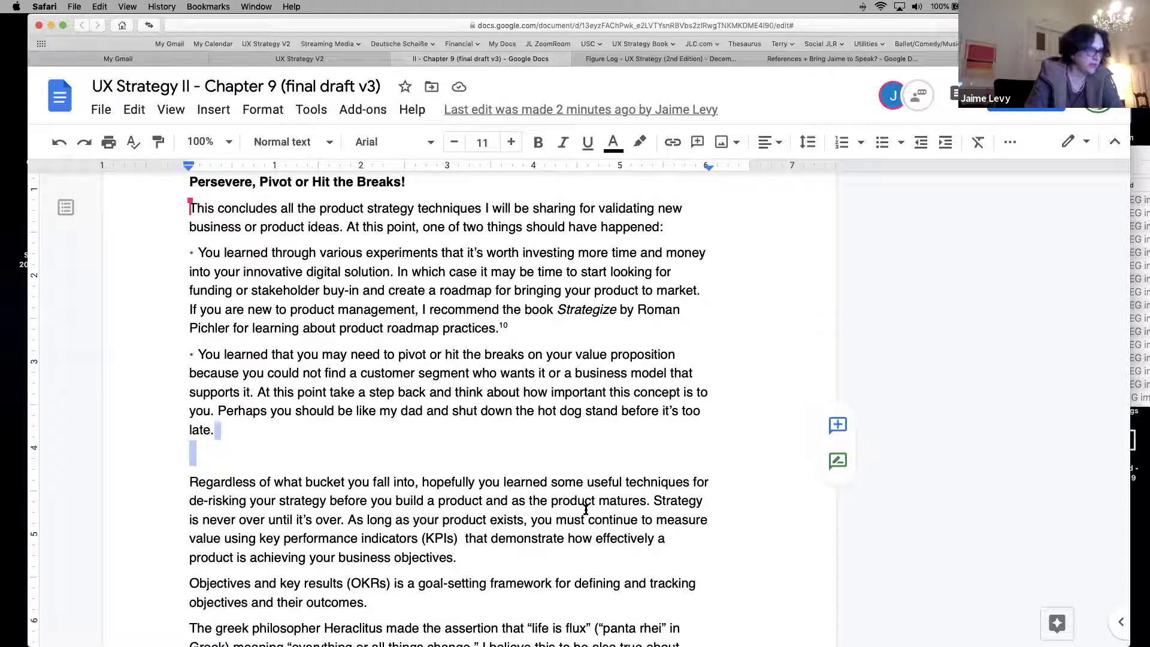
click(637, 519)
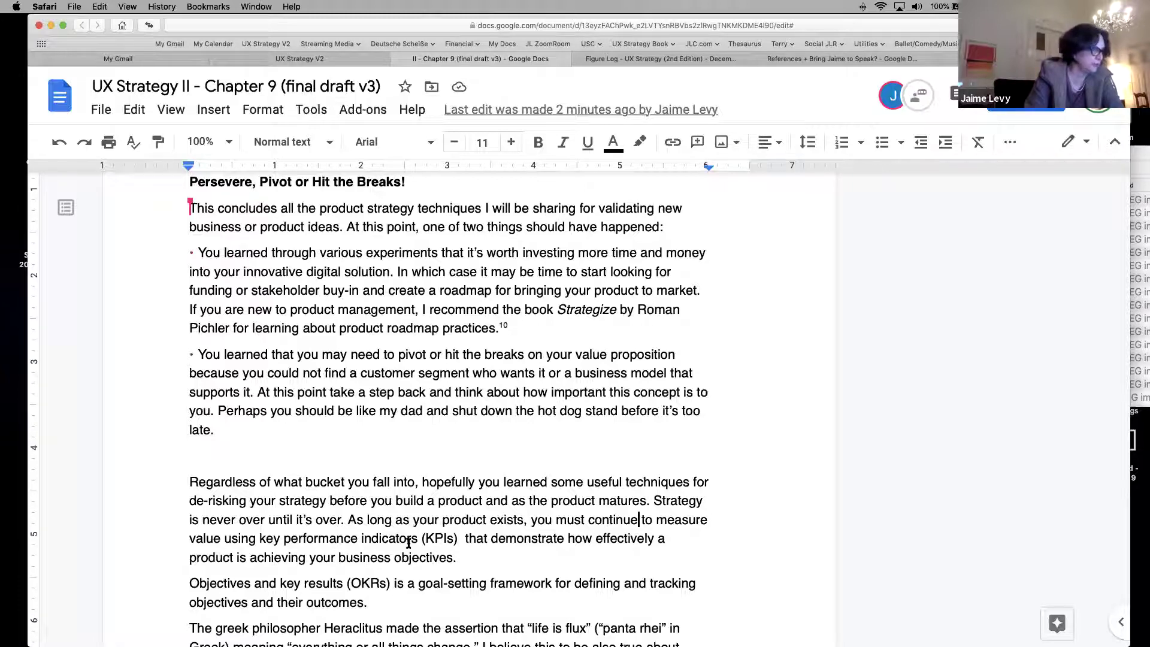
click(466, 538)
key(BackSpace)
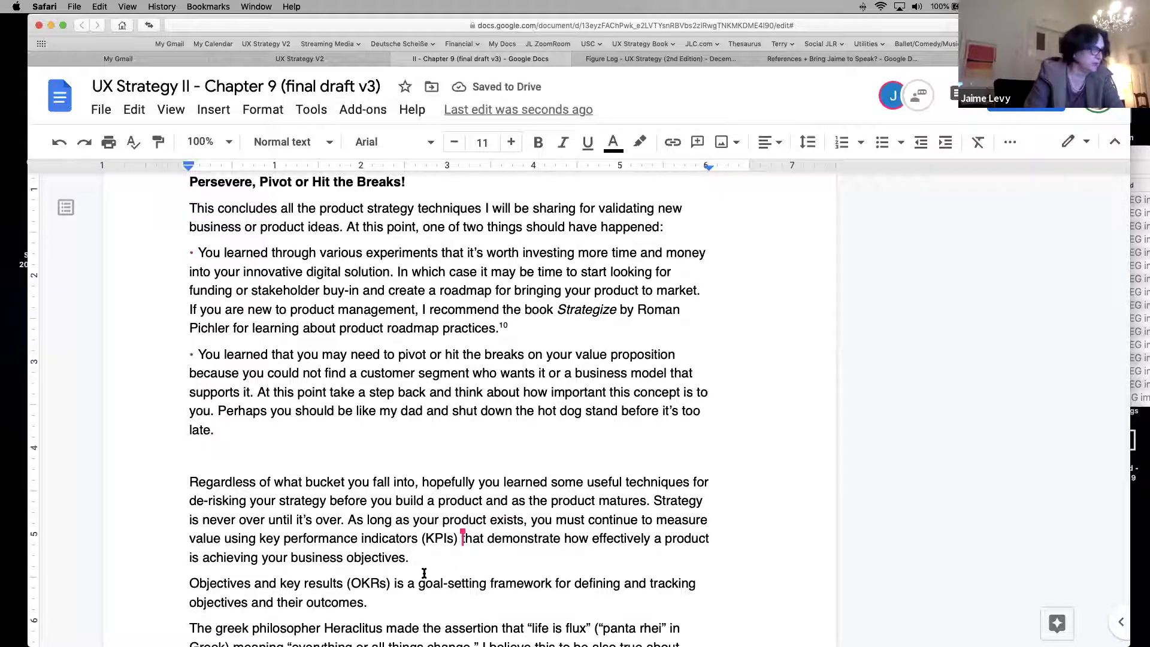
Step: Review the "Objectives and key results (OKRs)" paragraph and the Heraclitus "life is flux" quotation above the Recap
drag(262, 598, 201, 587)
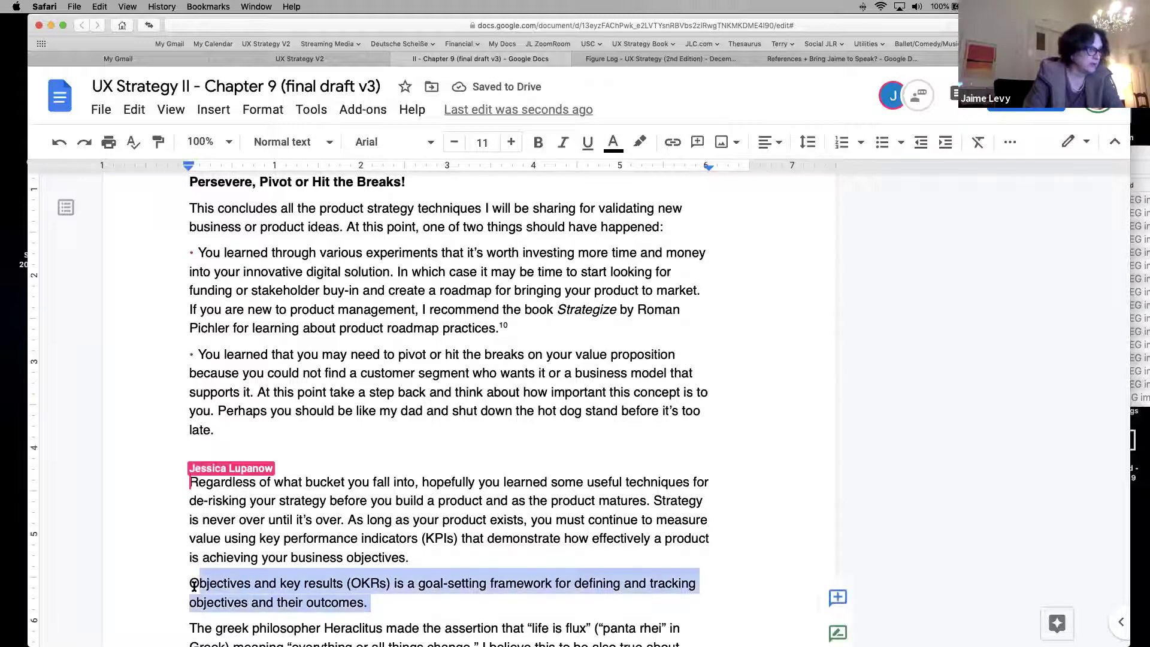
click(524, 588)
click(484, 626)
key(shift+Down)
key(shift+Down)
key(shift+Down)
key(shift+Down)
shift+click(475, 509)
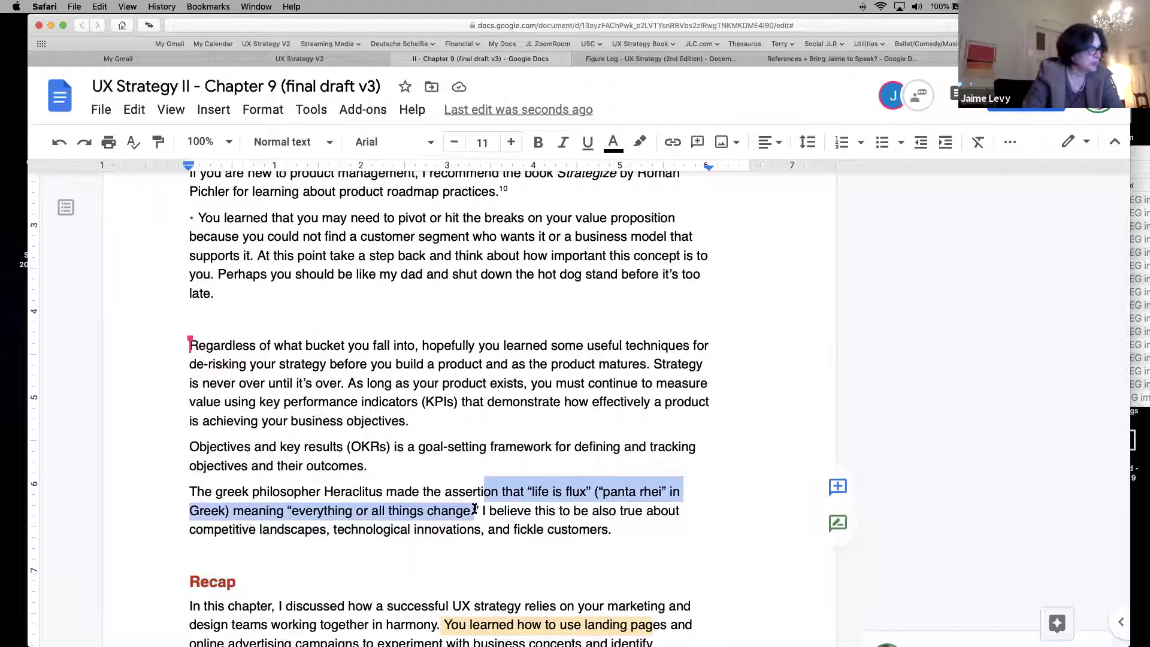
click(370, 510)
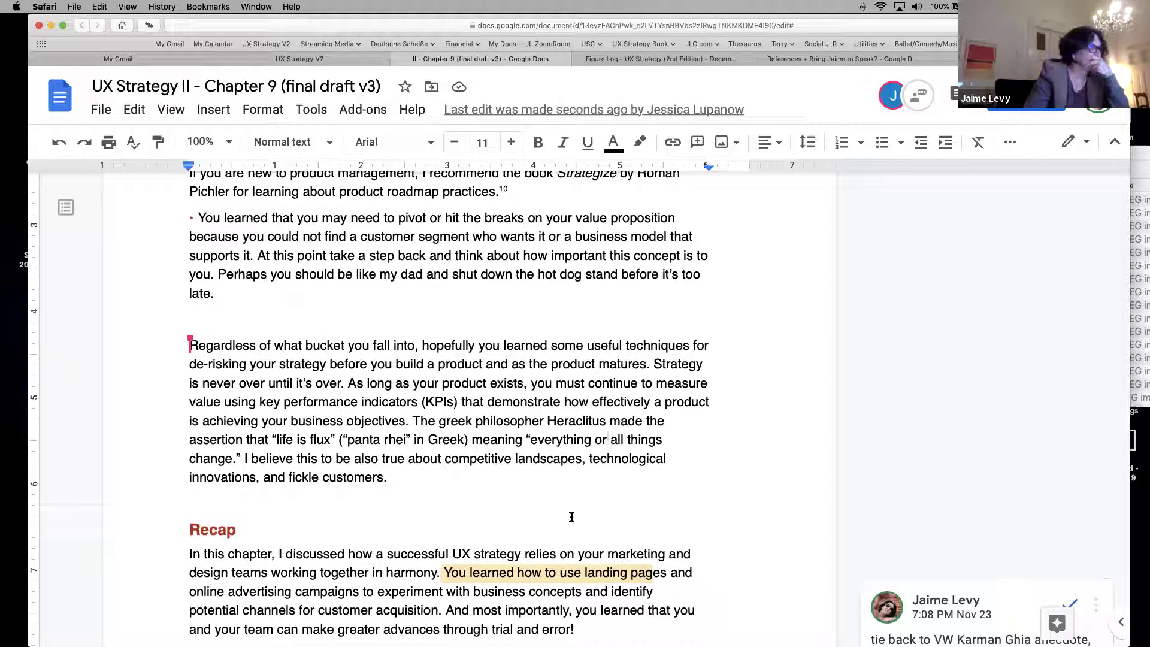
Step: Delete the word "digital" from "your innovative digital solution" in the first bullet of the "Persevere, Pivot or Hit the Breaks!" section
click(479, 331)
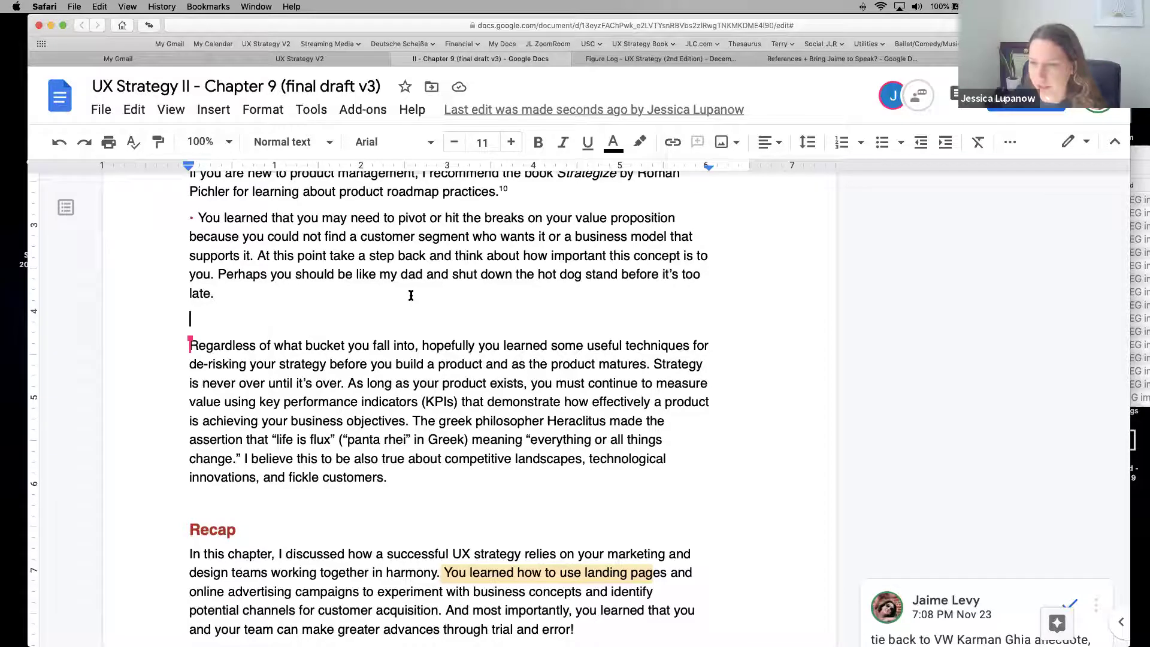
drag(410, 295, 413, 157)
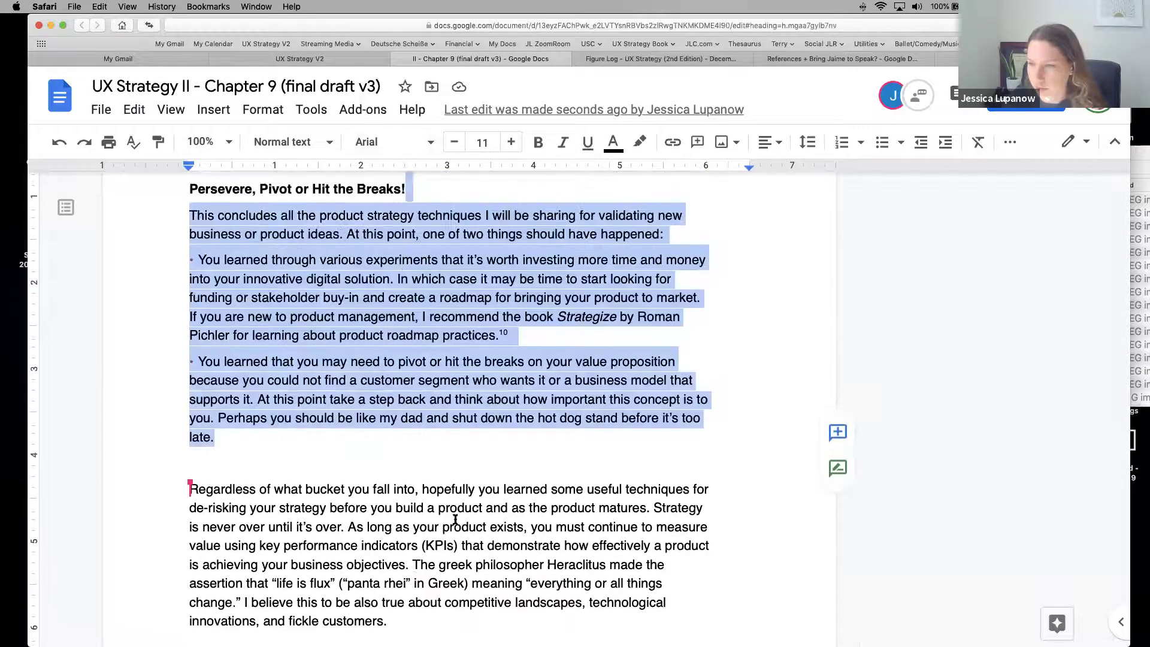
scroll(455, 500, up, 2)
click(455, 500)
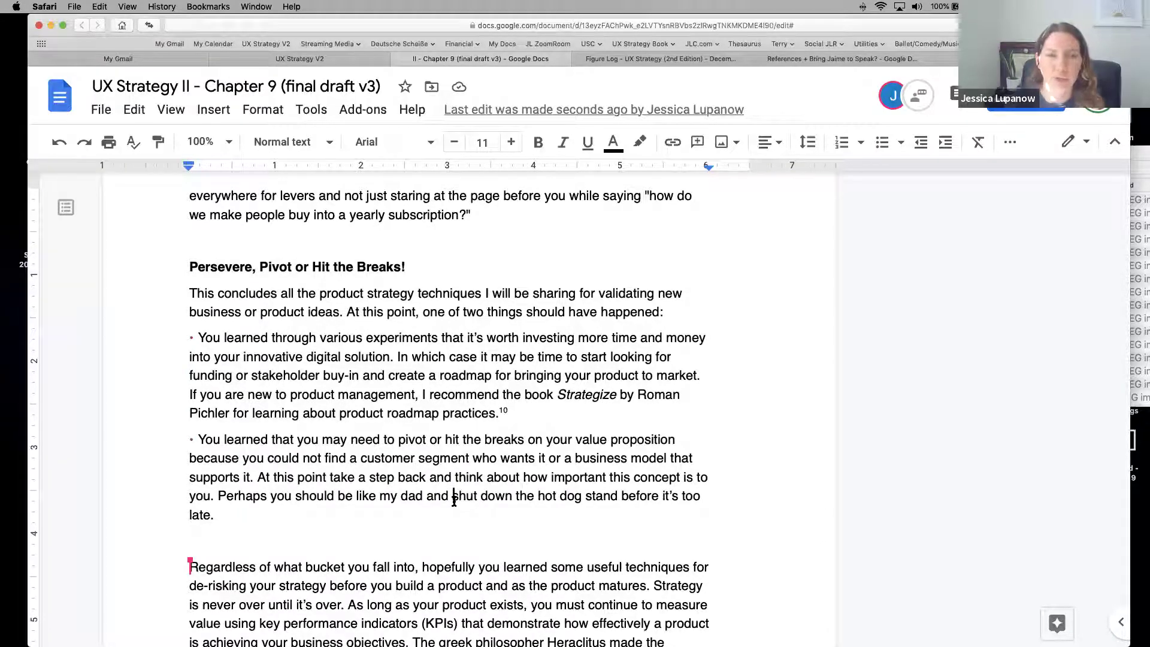
double_click(329, 356)
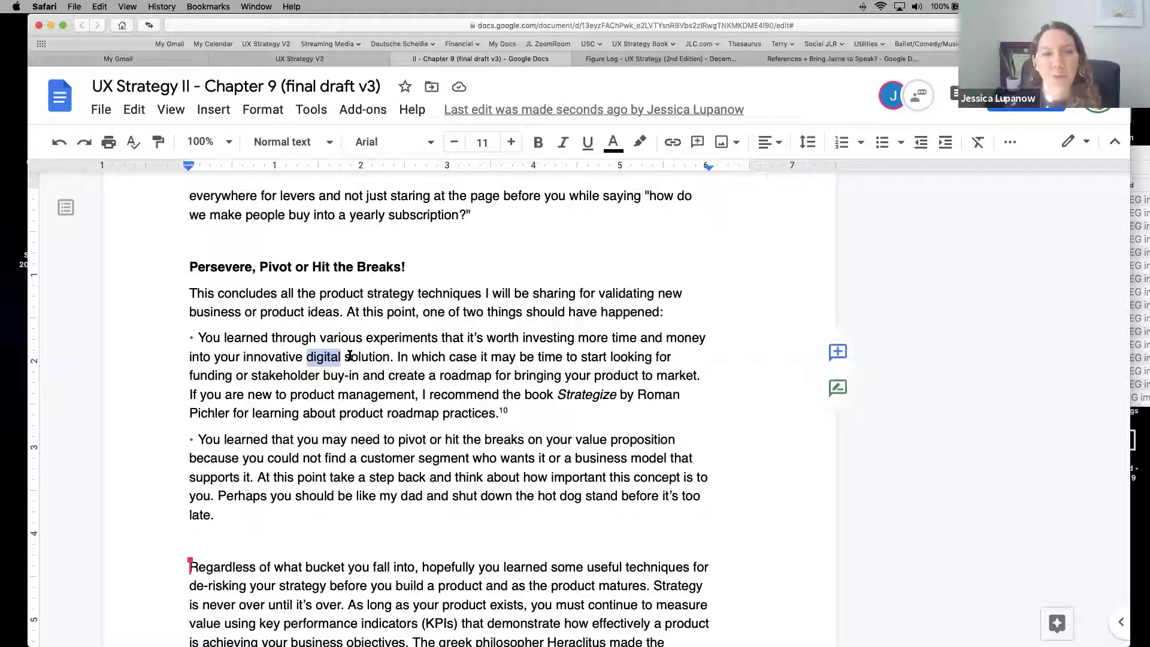
key(BackSpace)
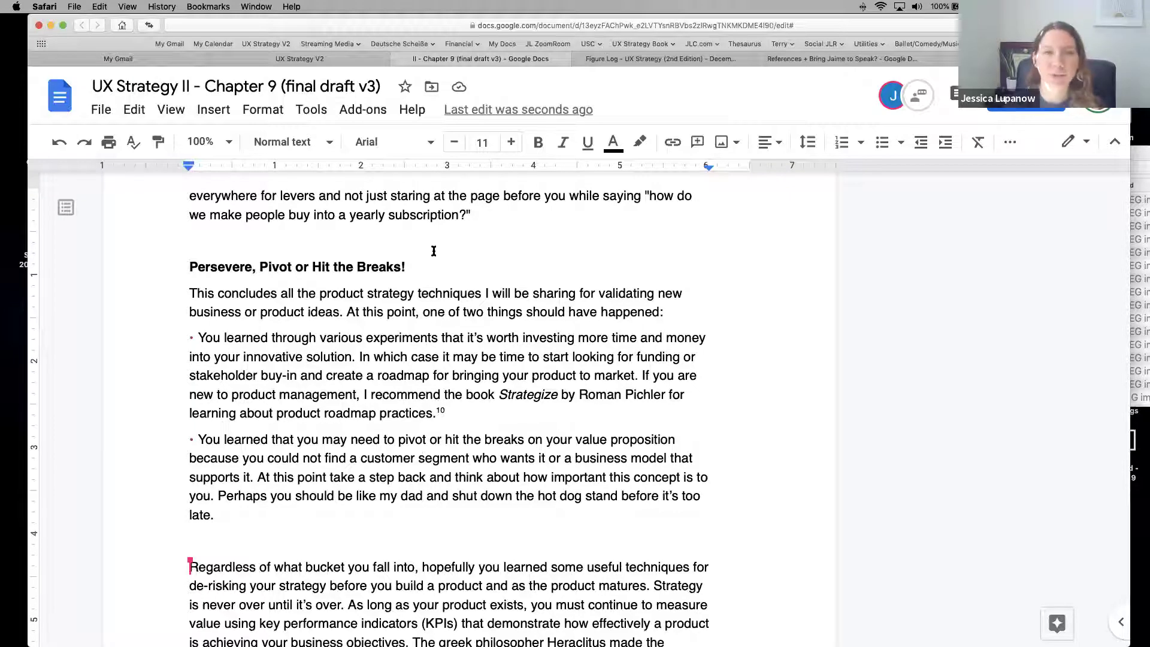
Step: Remove the blank line between the second bullet and the paragraph beginning "Regardless of what bucket you fall into"
click(454, 216)
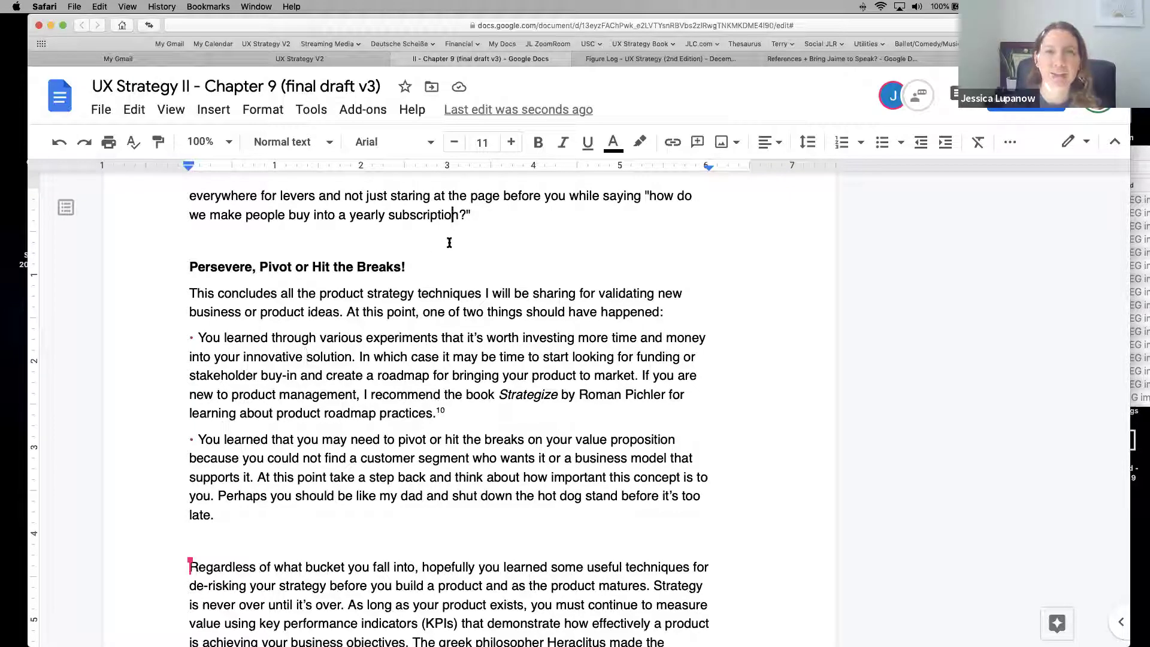
click(215, 539)
key(BackSpace)
drag(440, 578, 436, 488)
click(431, 509)
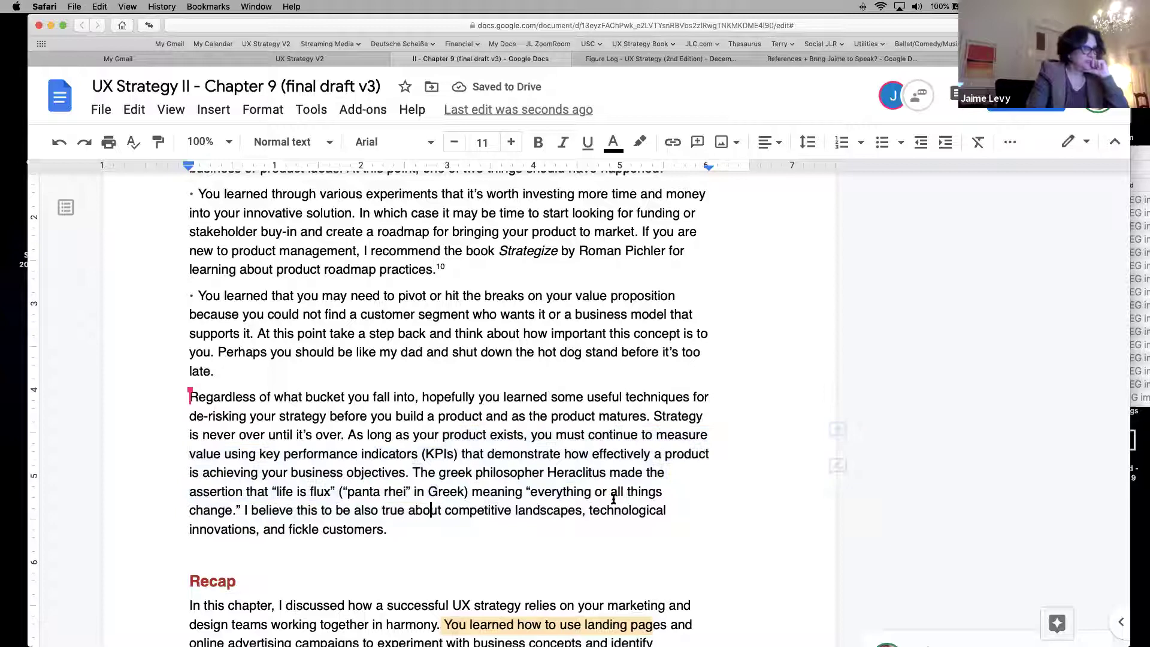
drag(382, 250, 374, 146)
click(380, 337)
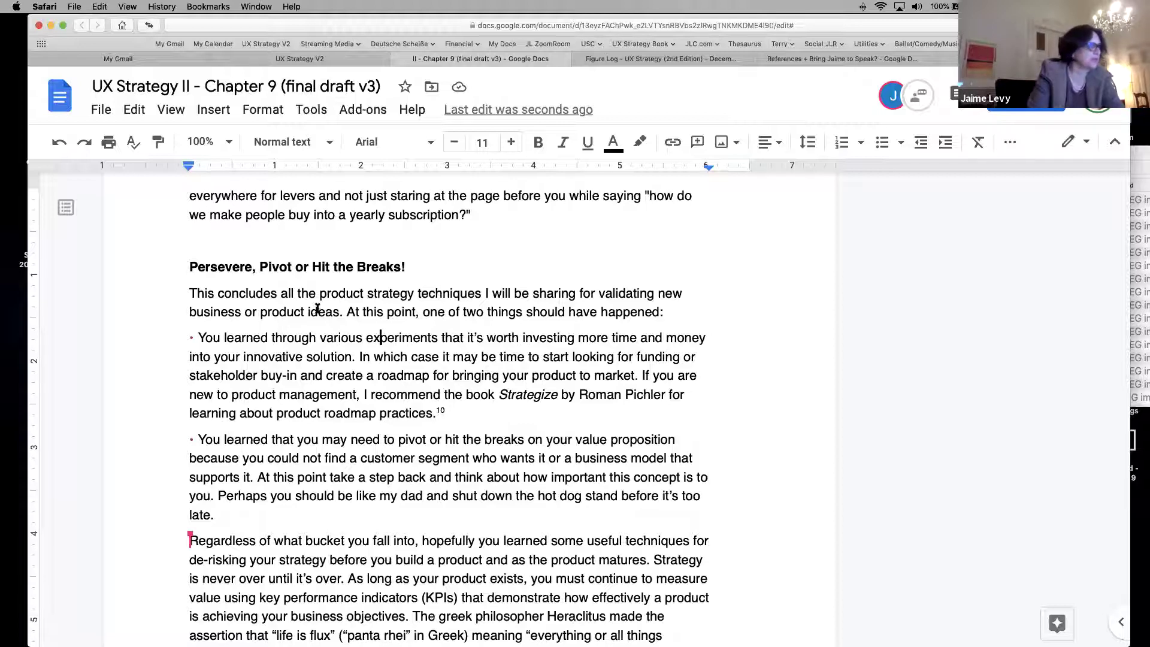
click(240, 324)
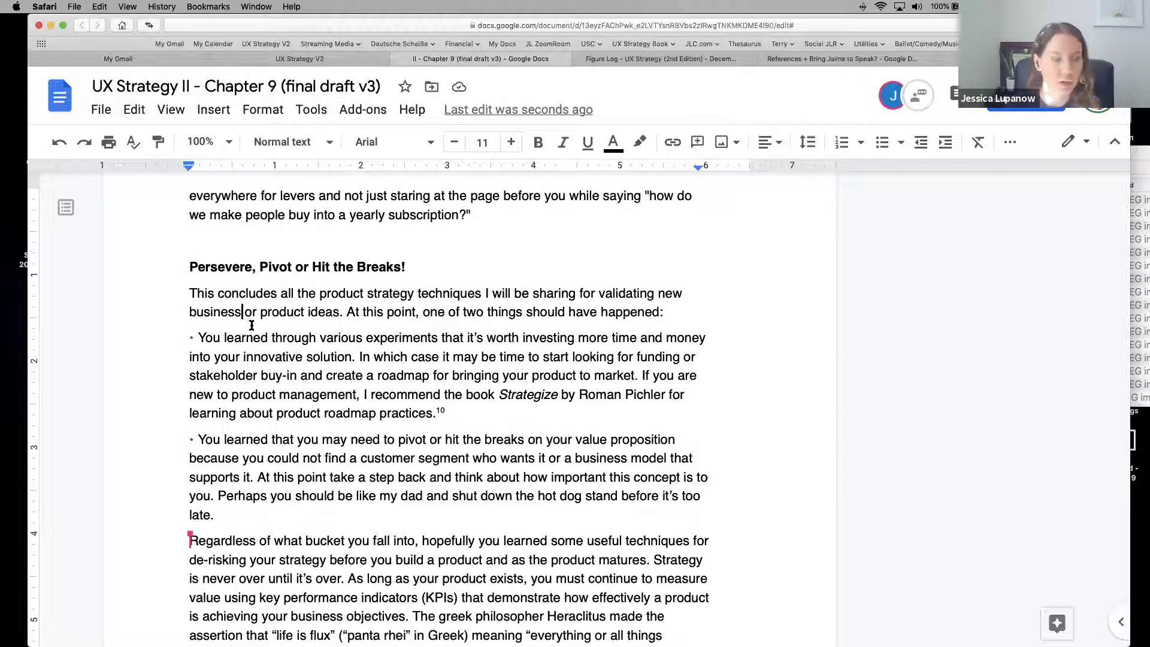
Step: Insert "concepts" after "business" in the opening sentence of the "Persevere, Pivot or Hit the Breaks!" section
text(concept)
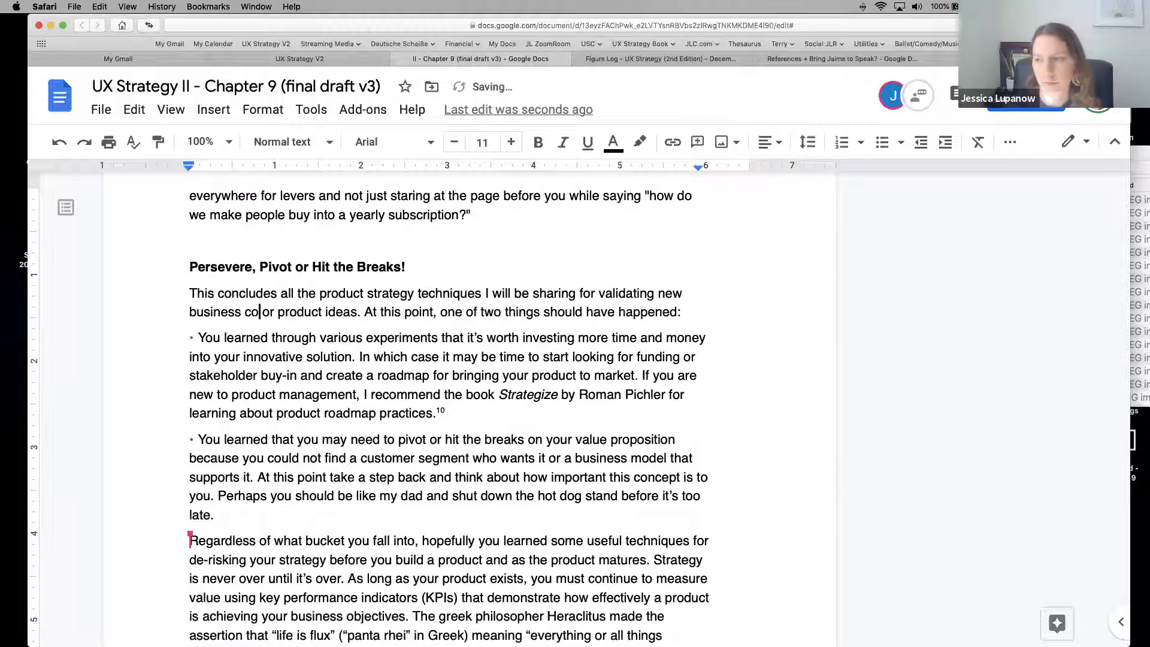
text(s)
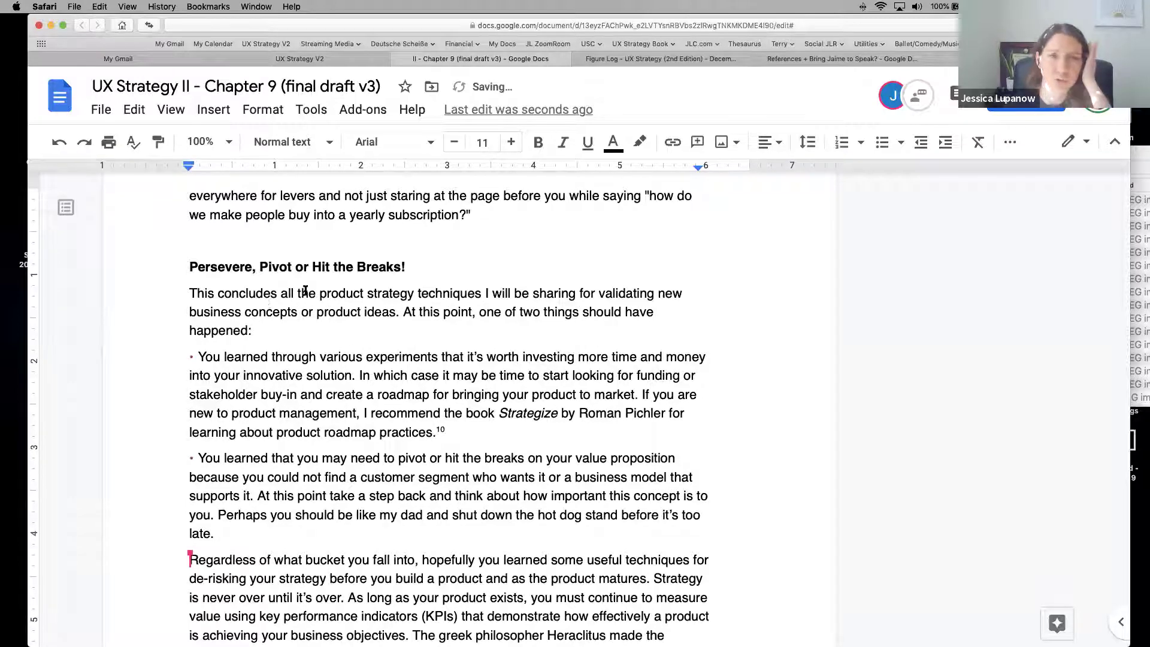
double_click(373, 314)
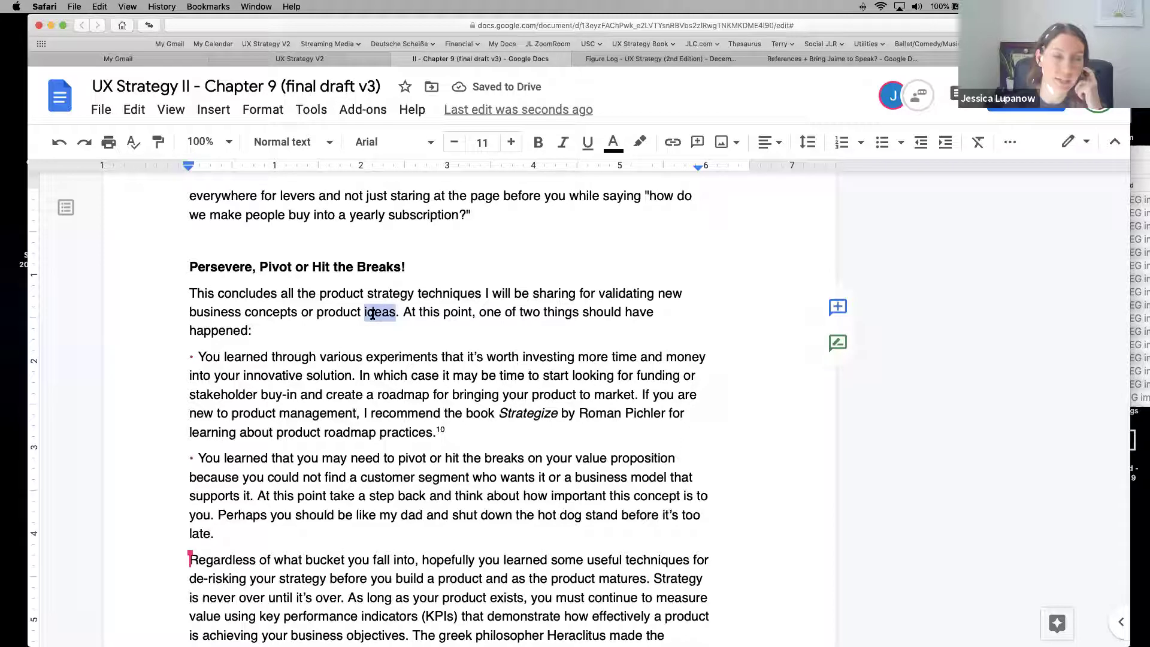
click(378, 357)
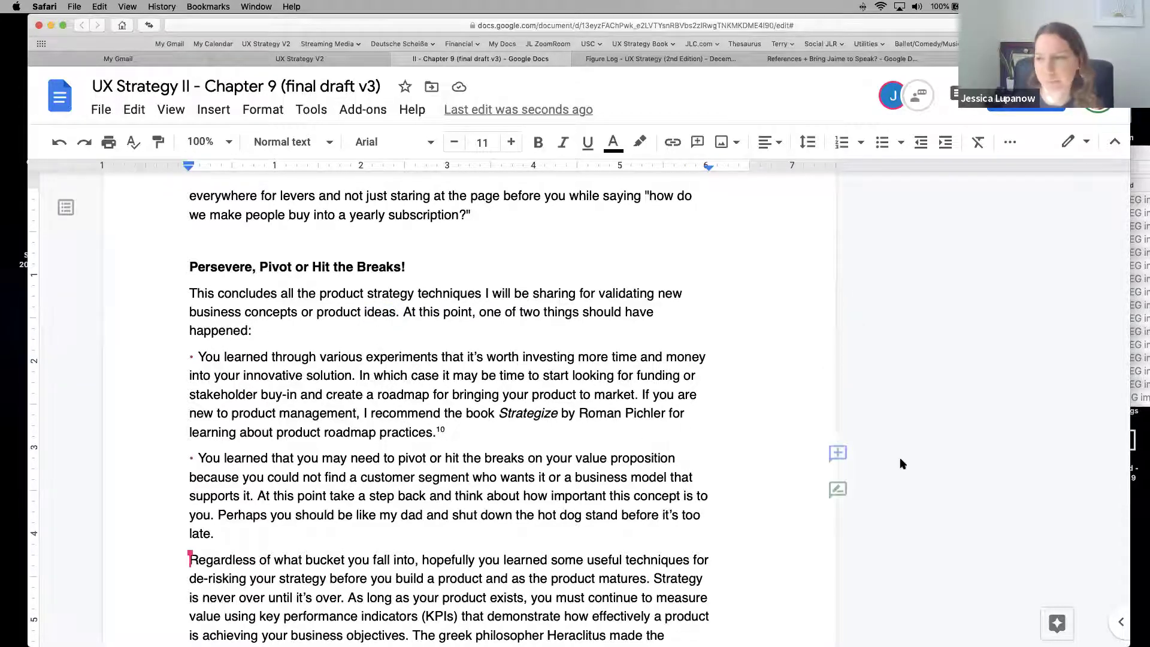
Step: Review the paragraph beginning "Regardless of what bucket you fall into" and the Recap paragraph with its comment
click(495, 495)
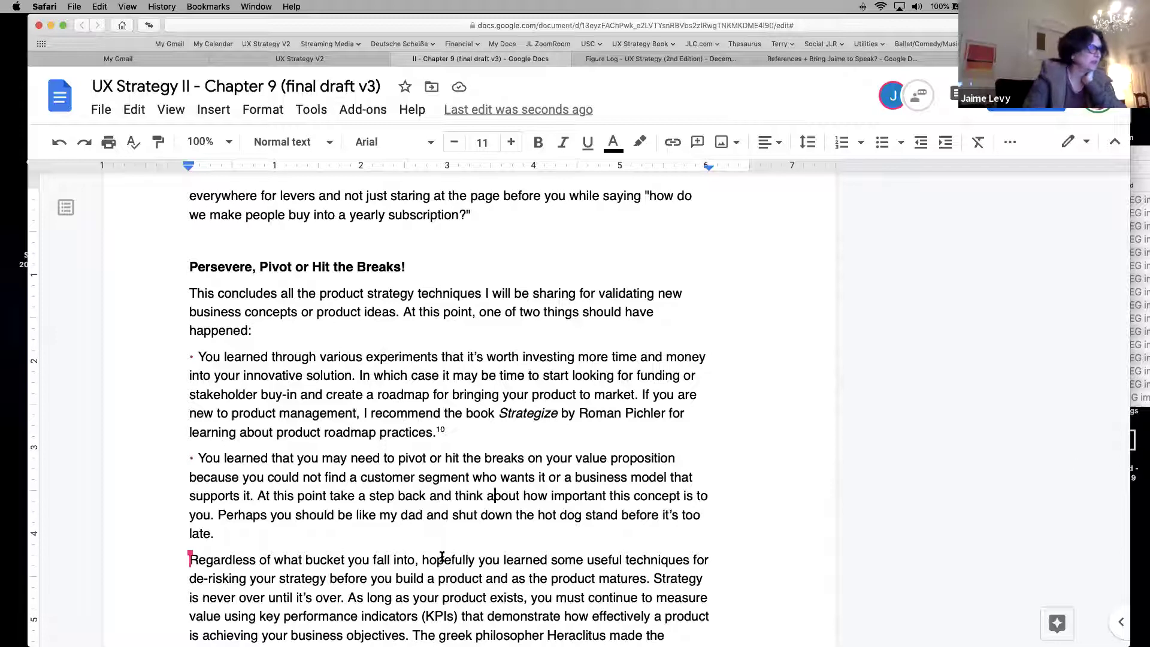
drag(216, 533, 488, 629)
scroll(467, 621, down, 3)
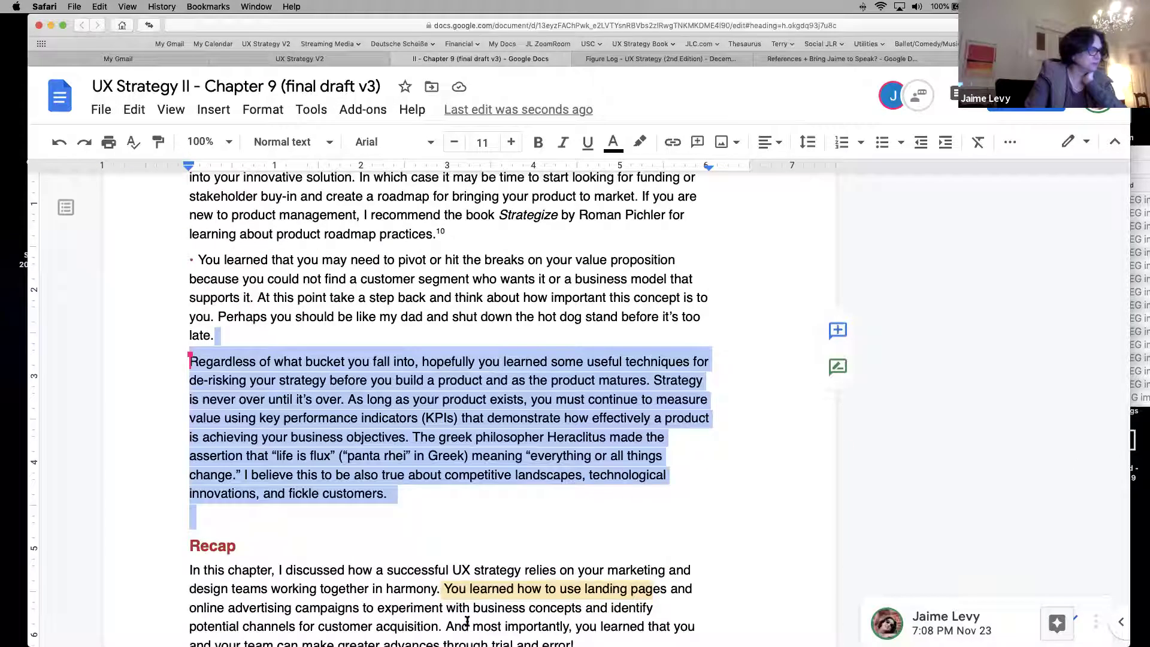
scroll(464, 602, down, 2)
click(493, 582)
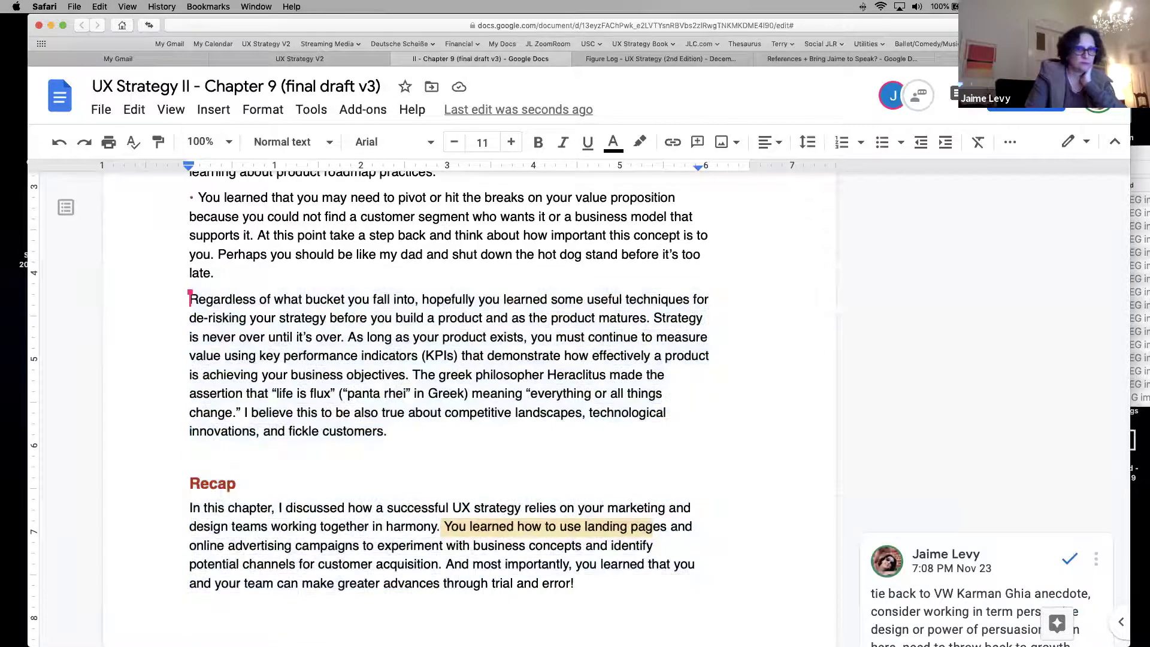
drag(481, 548, 516, 583)
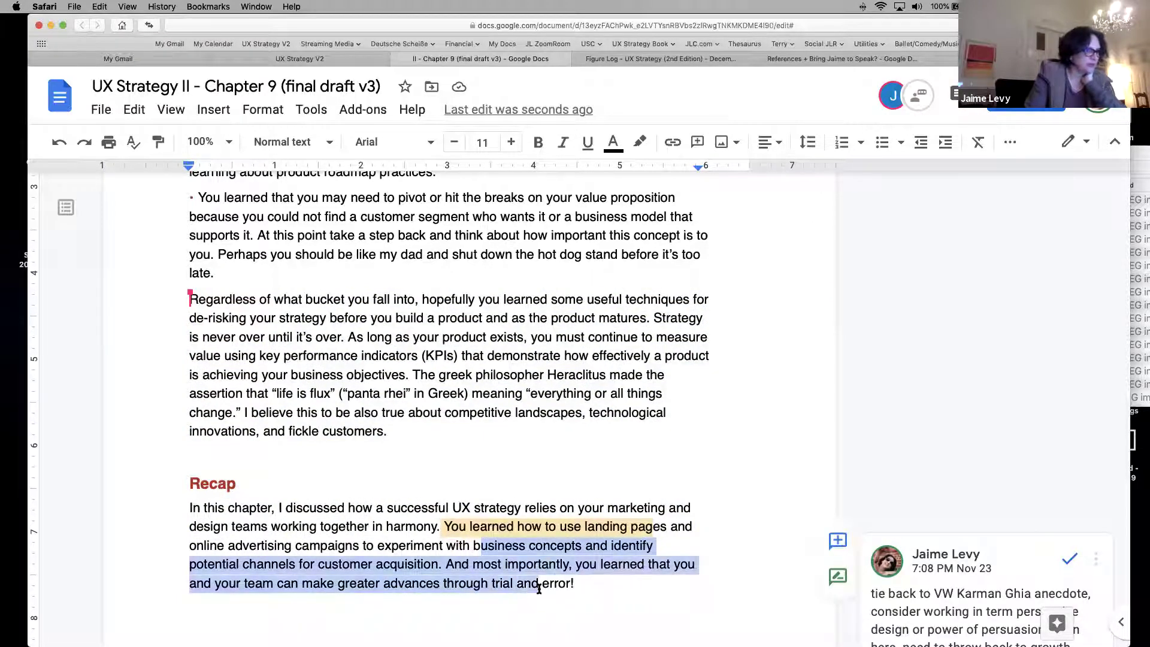
click(640, 581)
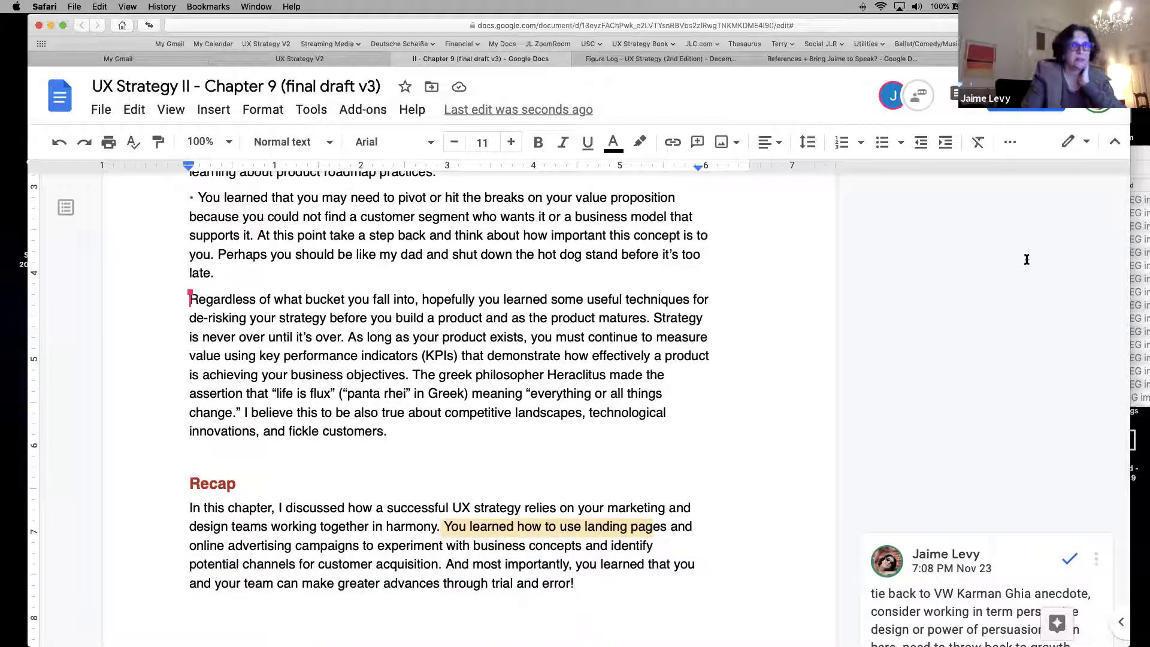
Step: Copy the "Lessons Learned" heading and its three bullets from above the "Funnel Business" section near the chapter's start
drag(438, 270, 239, 180)
scroll(878, 374, up, 5)
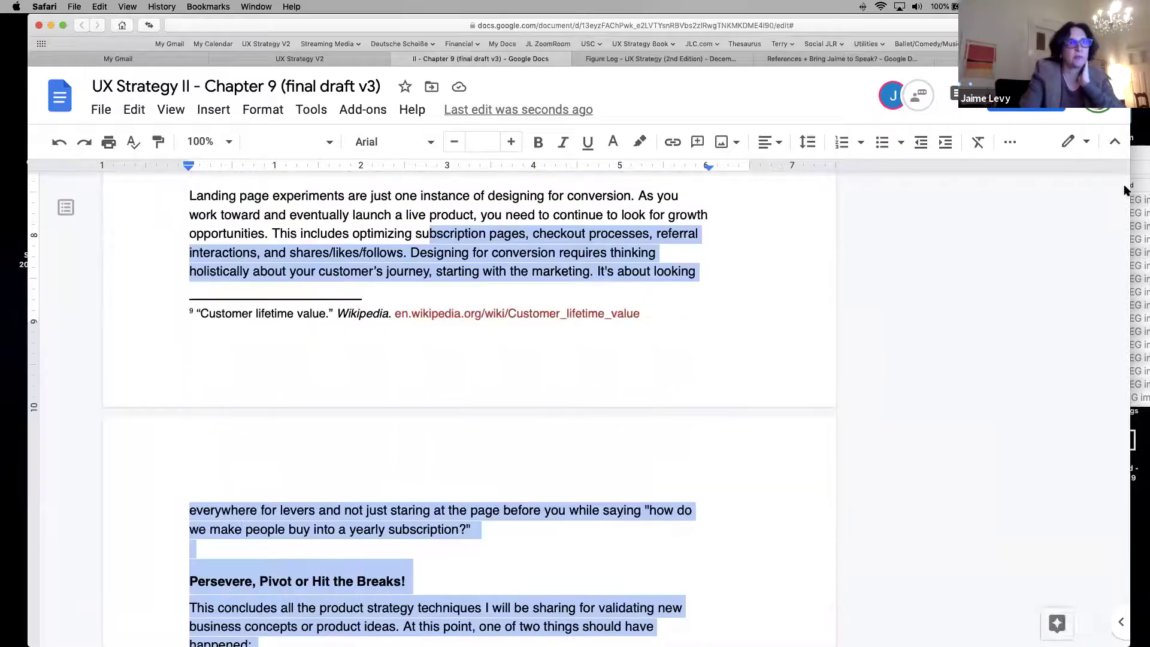
scroll(1124, 190, up, 20)
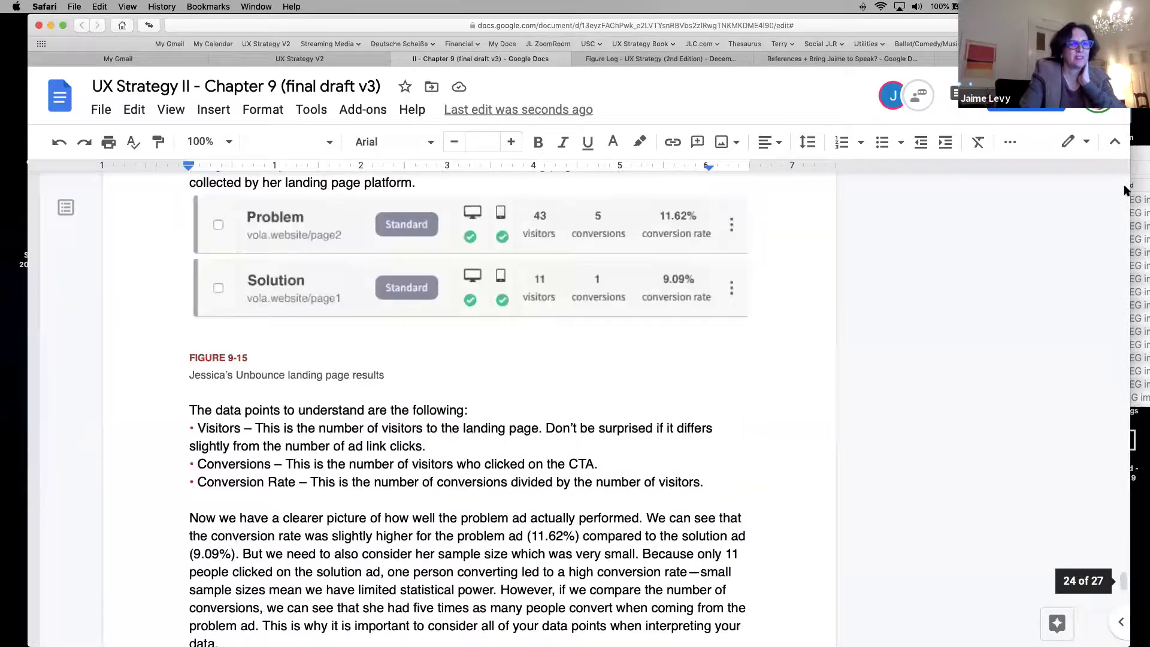
scroll(1124, 190, up, 20)
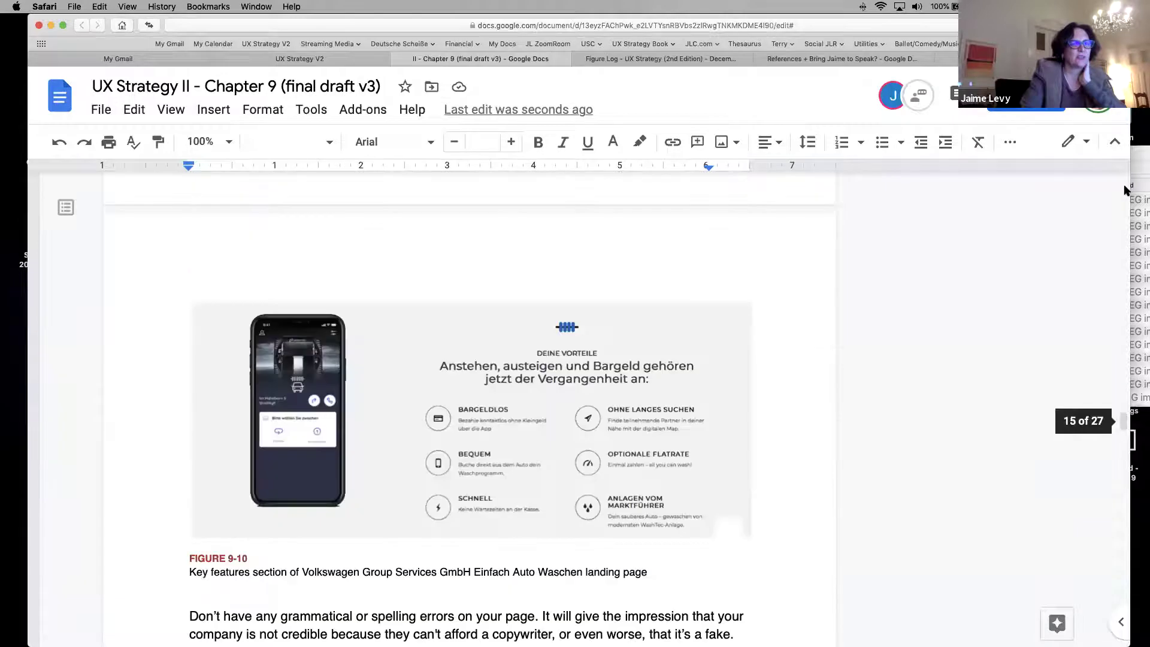
scroll(1124, 190, up, 20)
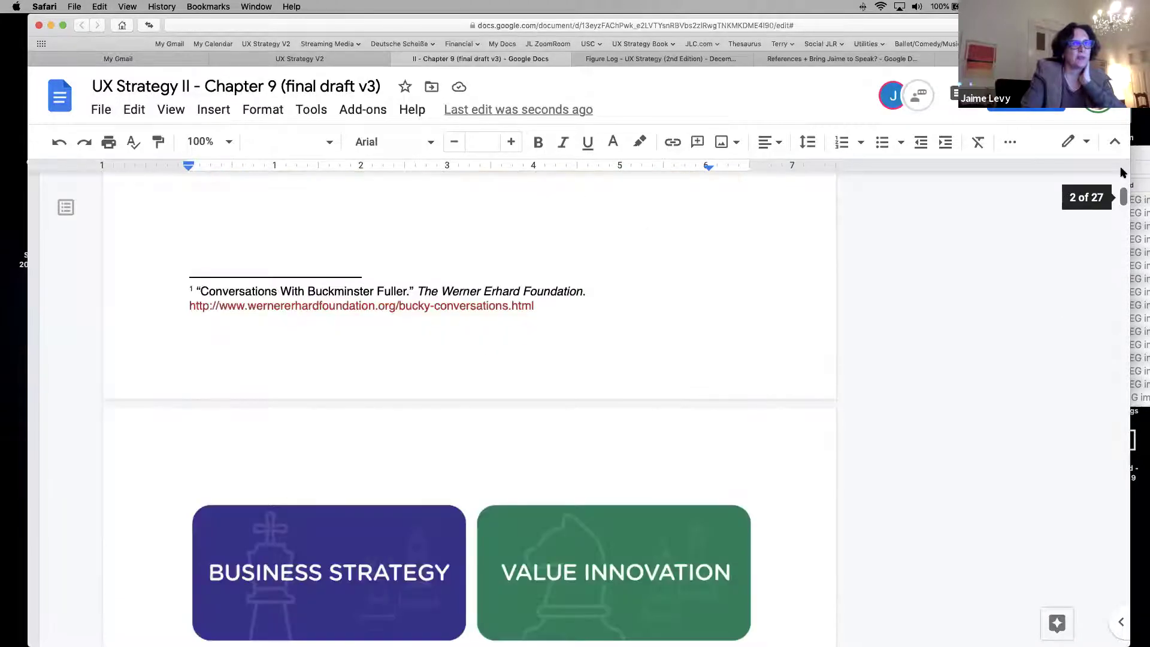
scroll(1118, 203, up, 10)
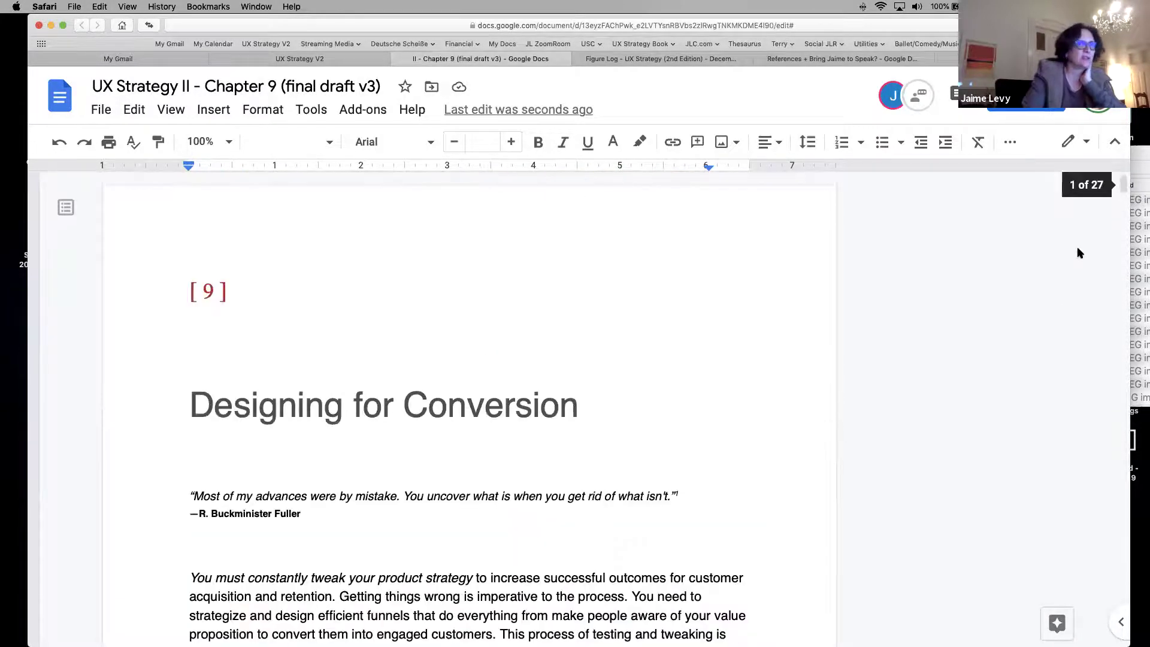
drag(458, 537, 506, 497)
drag(1121, 185, 1122, 214)
drag(1122, 219, 1120, 256)
drag(1106, 186, 1121, 239)
click(442, 483)
shift+click(188, 348)
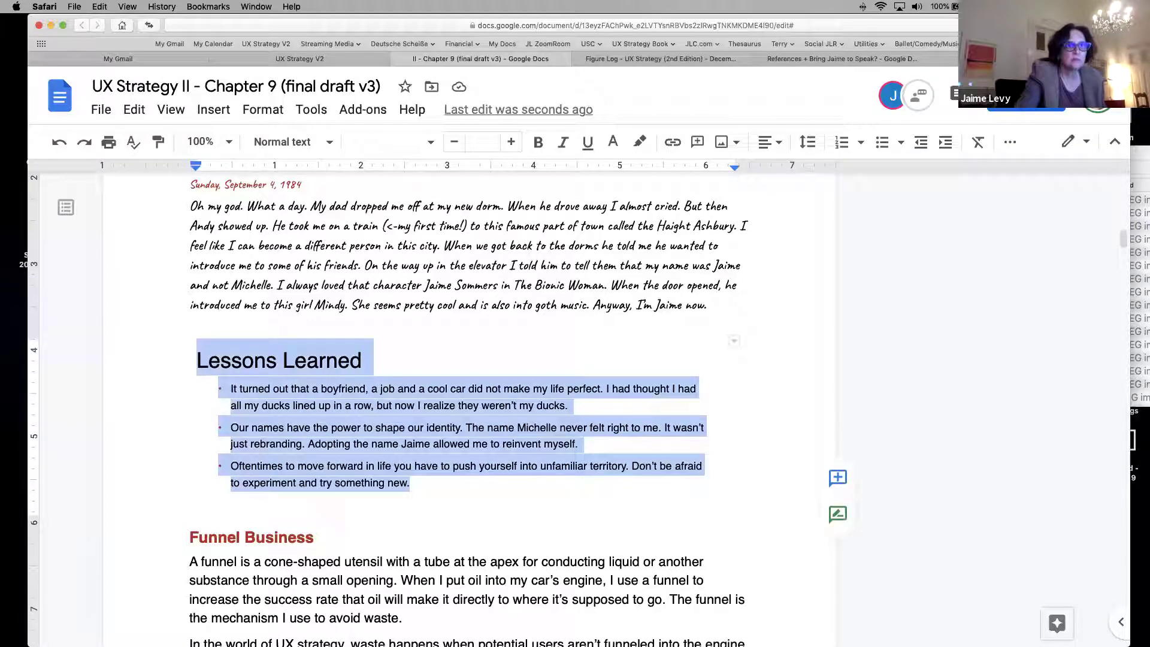
Step: Paste the copied "Lessons Learned" heading and bullets below the Recap paragraph at the end of the chapter
drag(1121, 238, 1122, 627)
click(275, 502)
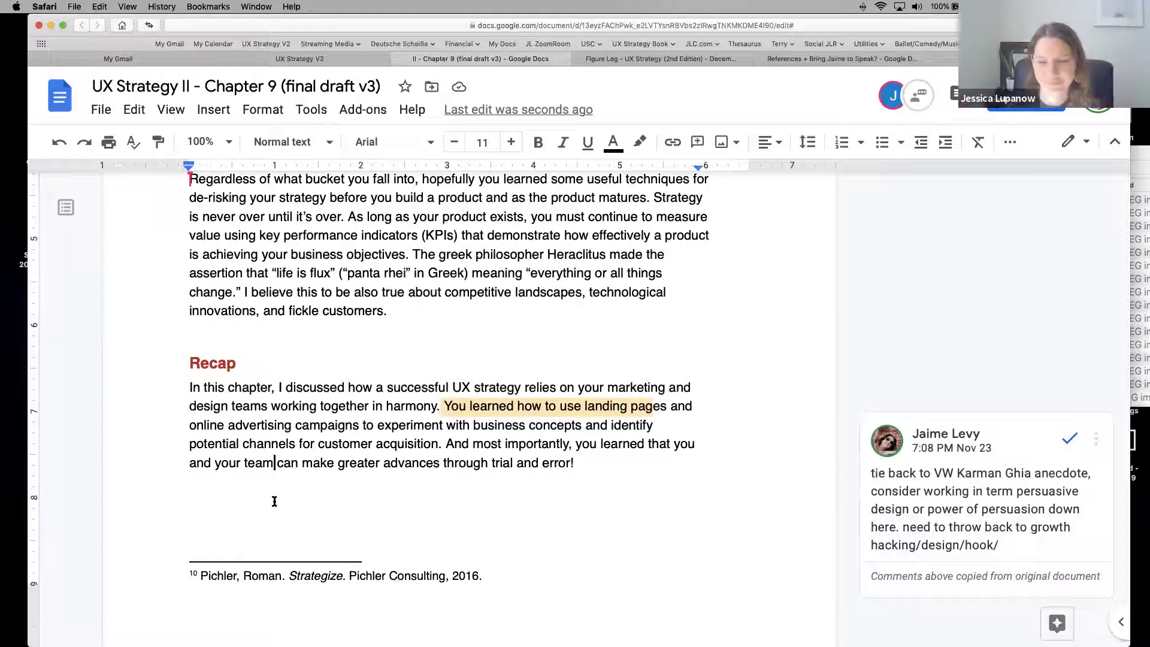
click(612, 466)
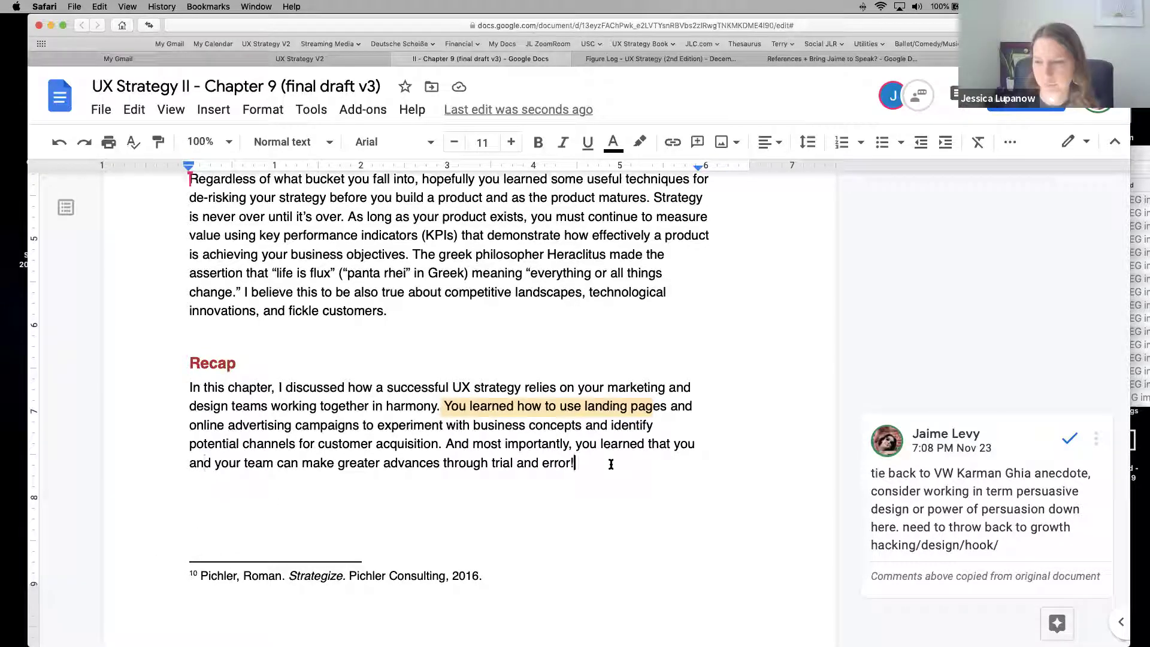
key(Return)
text(Lessons Learned)
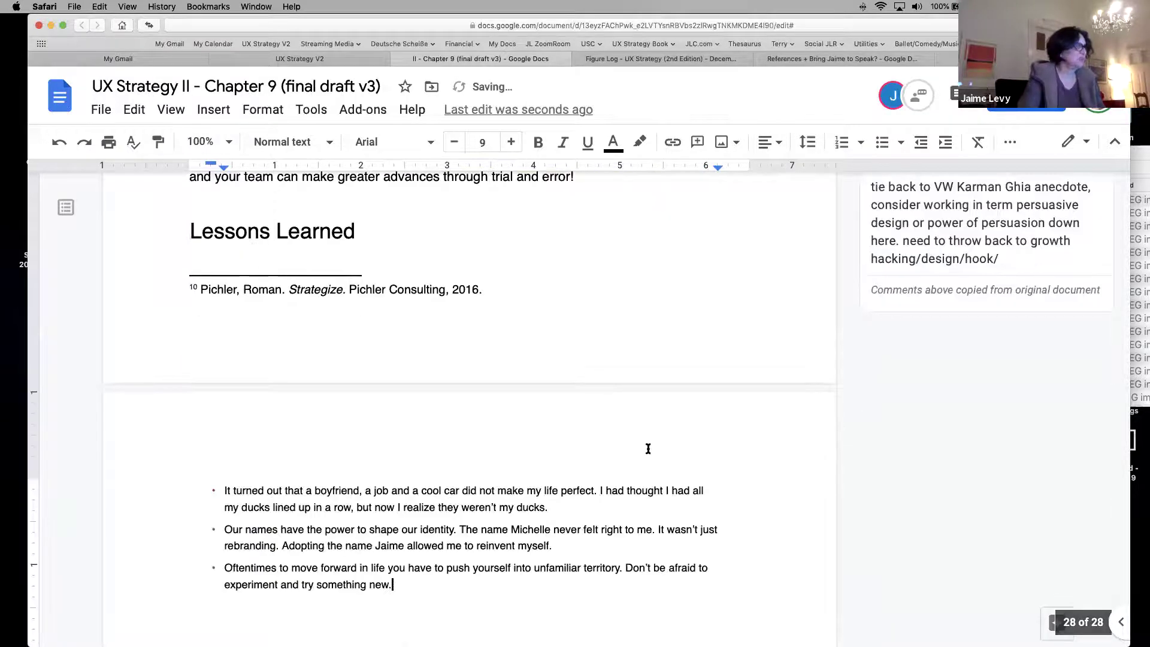
Step: Remove the pasted "Lessons Learned" heading below the Recap, keeping only its bullets
triple_click(268, 231)
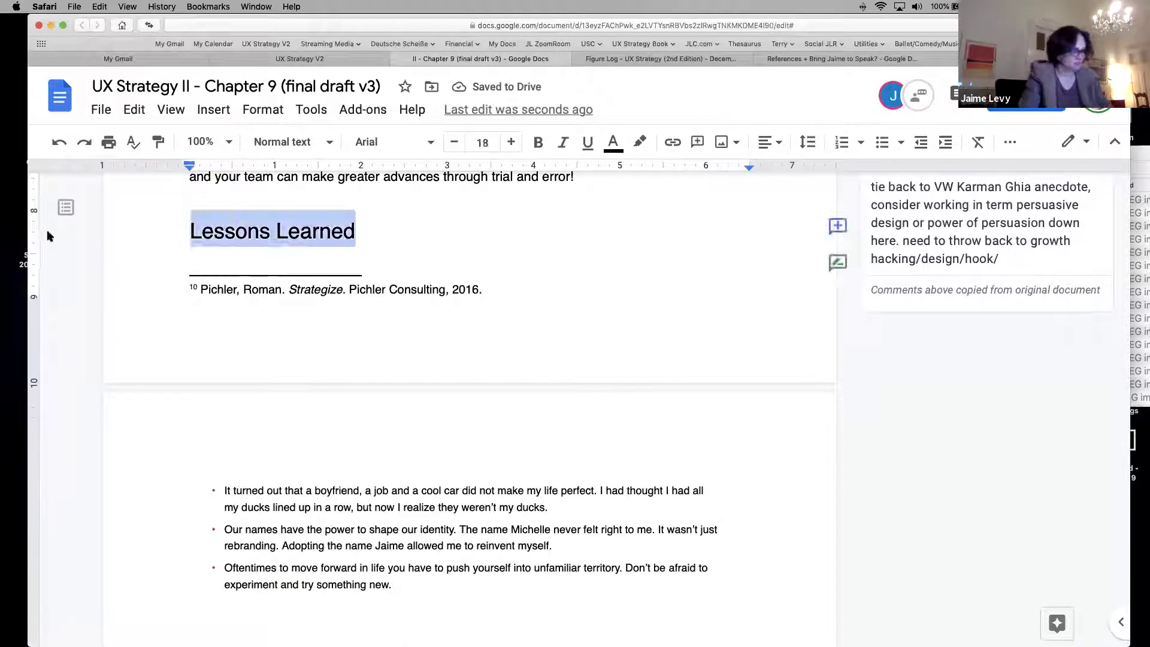
key(BackSpace)
text(\)
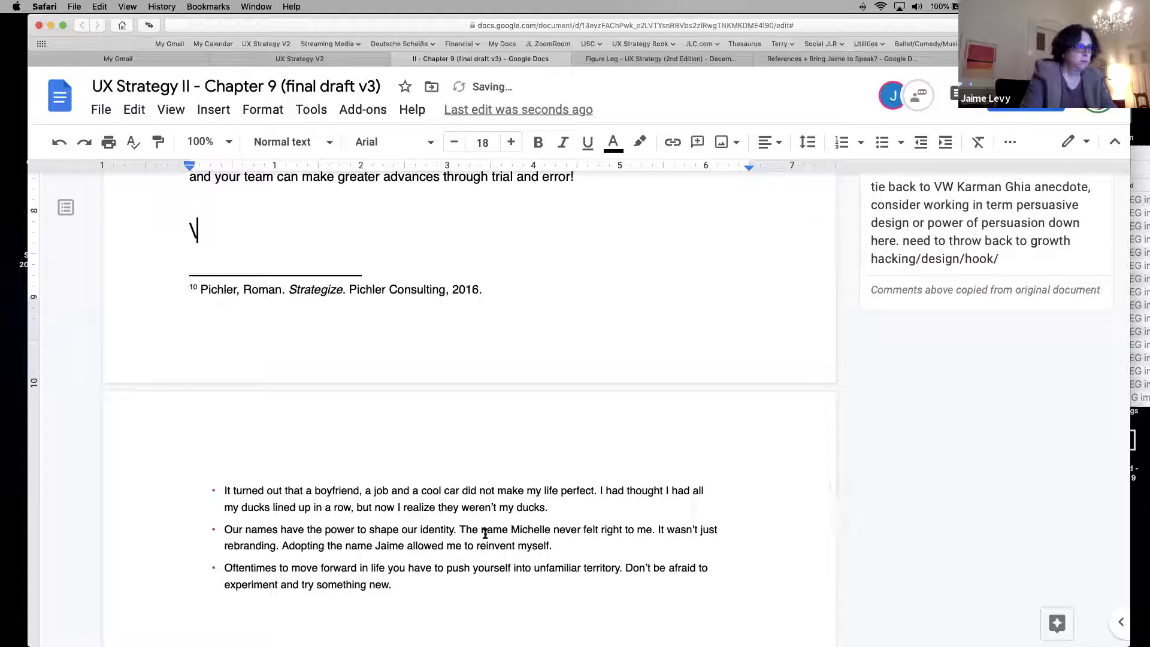
triple_click(515, 502)
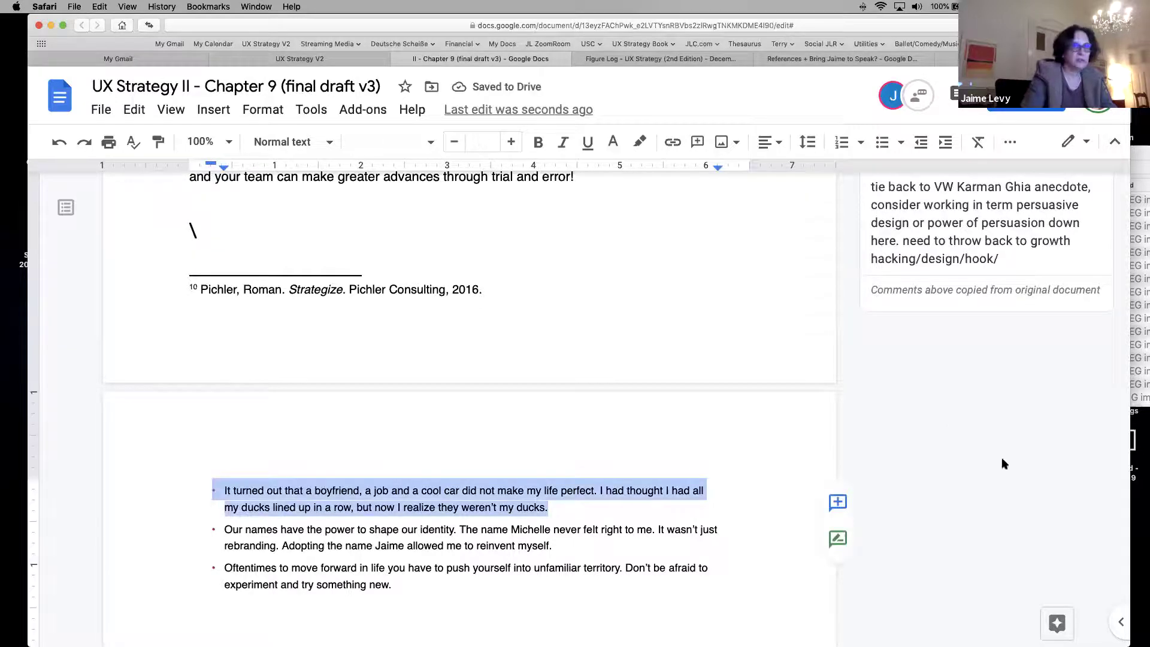
Step: Push the Recap heading onto the following page by inserting six blank lines above it
drag(369, 234, 584, 139)
scroll(455, 346, up, 2)
click(190, 212)
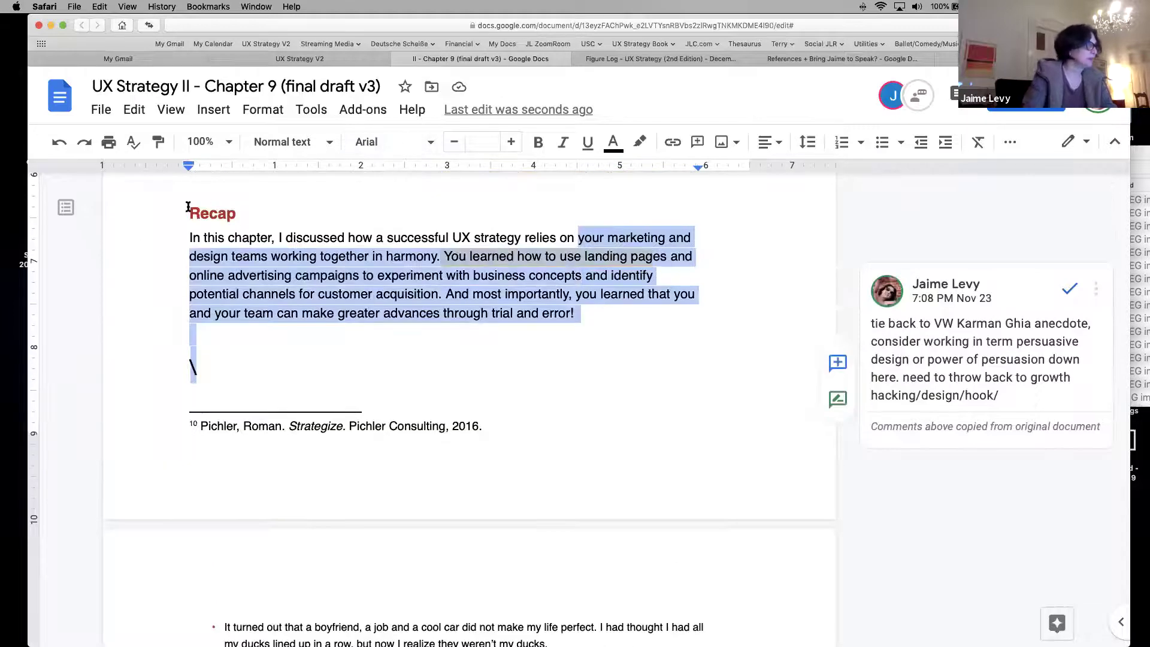
key(Return)
key(Return)
key(Return)
key(Return)
key(Return)
key(Return)
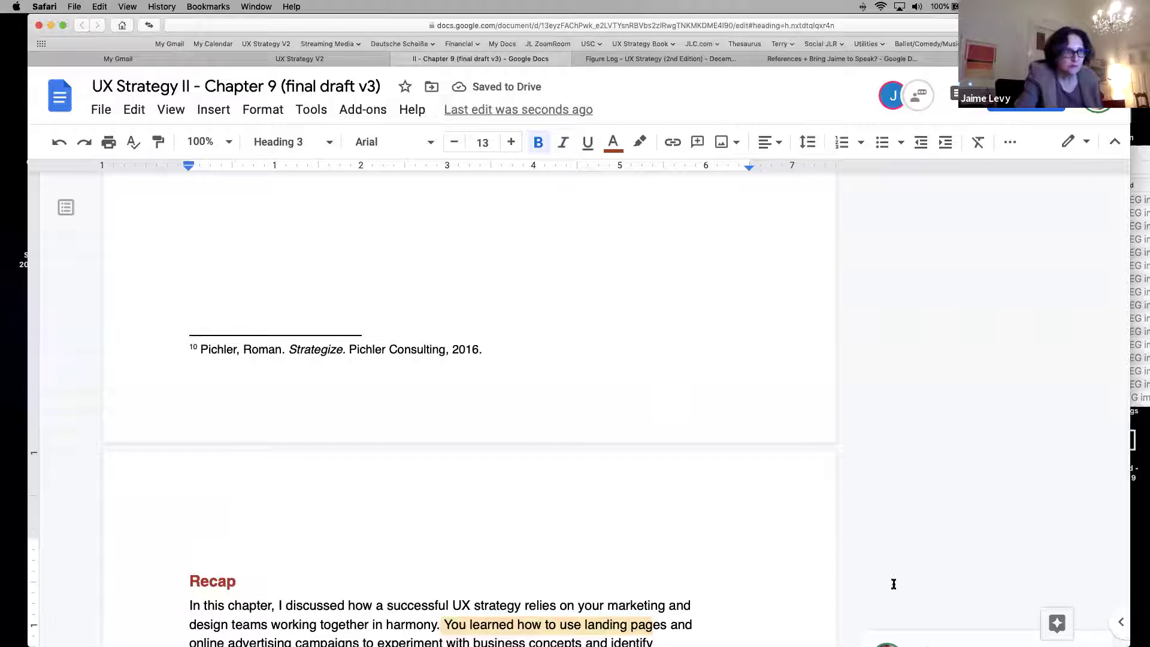
Step: Review the Recap paragraph against the pasted lesson bullets below it
key(shift+Down)
key(shift+Down)
key(shift+Down)
key(shift+Down)
key(shift+Down)
key(shift+Down)
key(shift+Down)
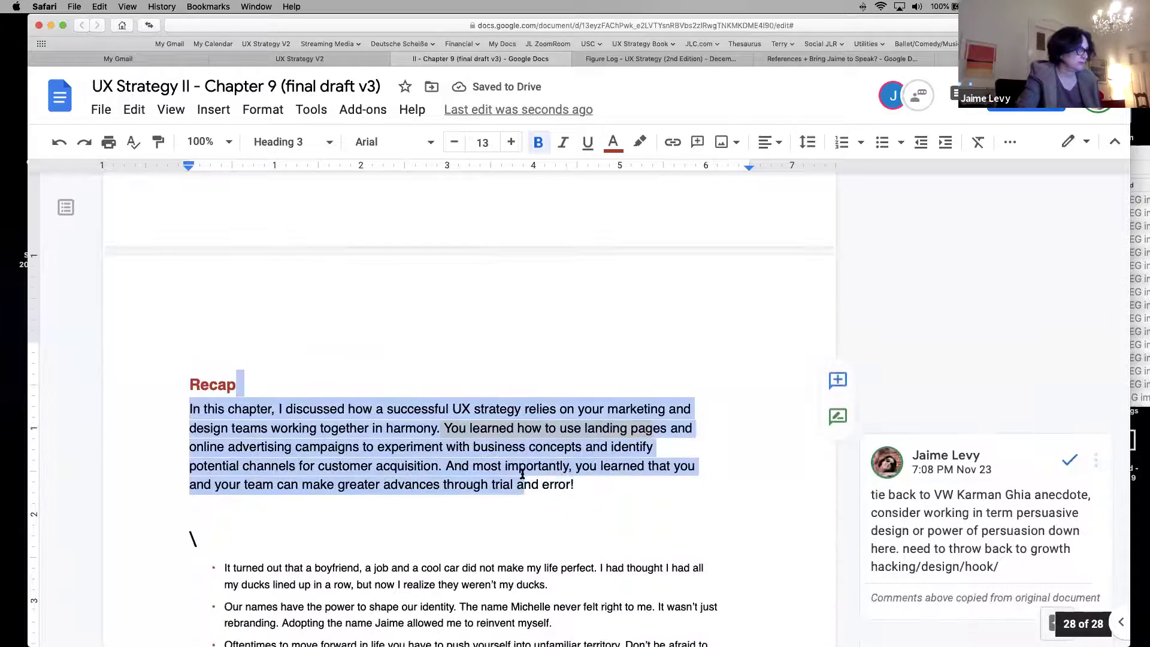
click(380, 524)
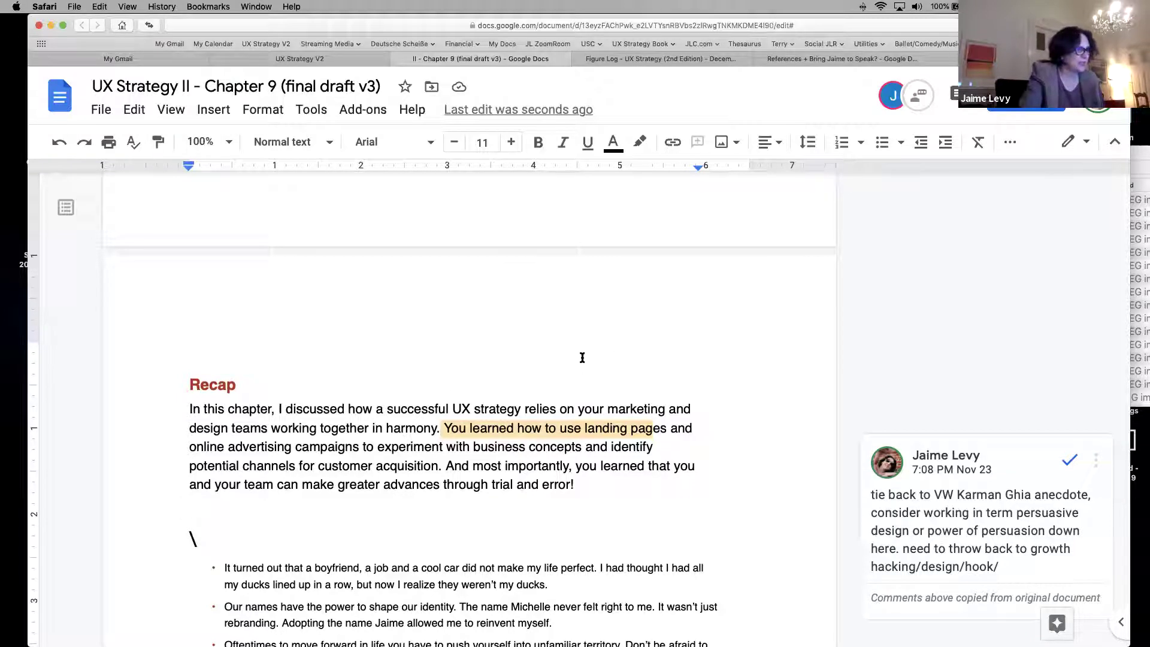
click(493, 466)
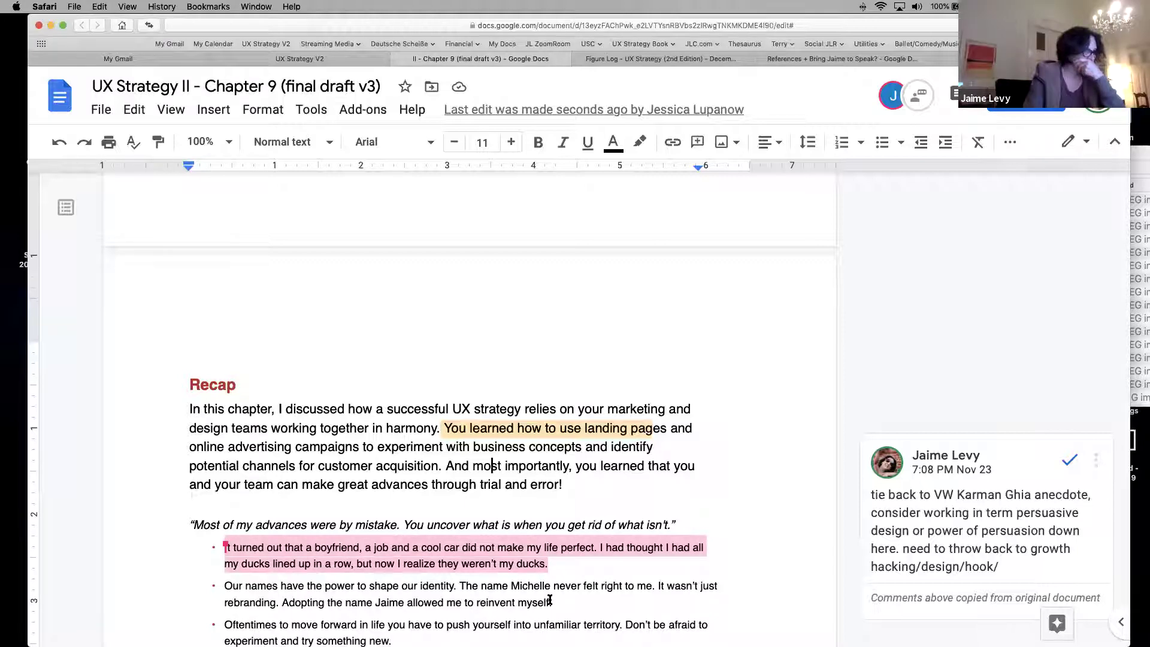
Step: Delete the bullet beginning "Our names have the power to shape our identity" and the blank line above the remaining bullet
drag(552, 588, 217, 569)
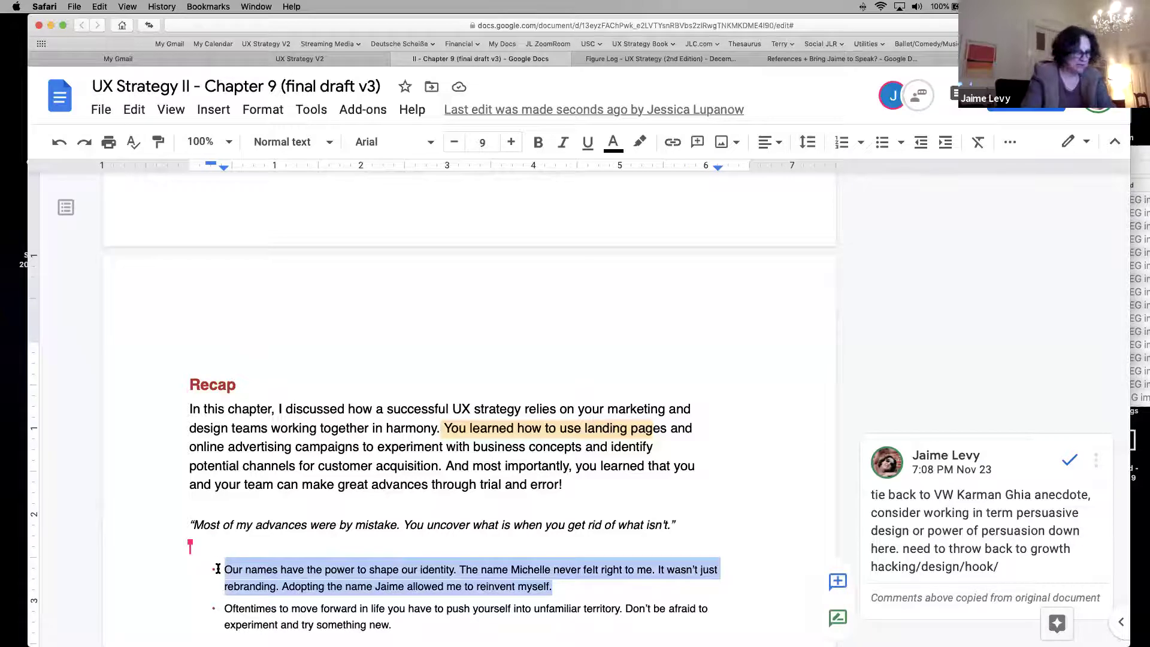
key(BackSpace)
key(BackSpace)
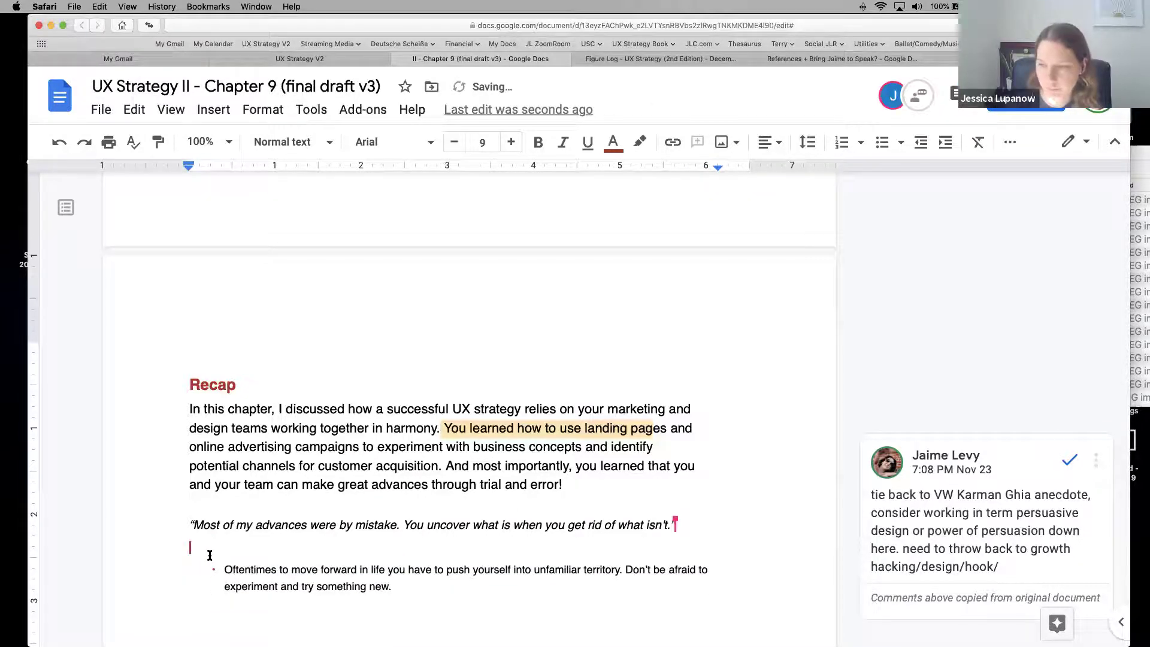
key(BackSpace)
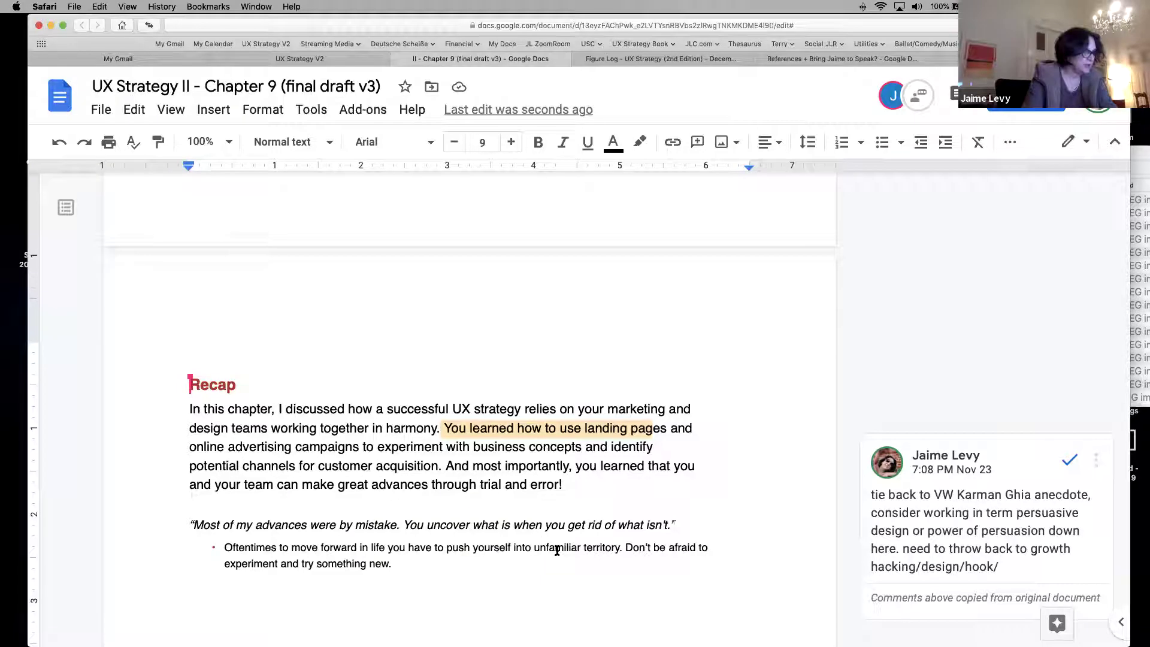
Step: Resolve the comment on the Recap about tying back to the VW Karman Ghia anecdote
click(442, 465)
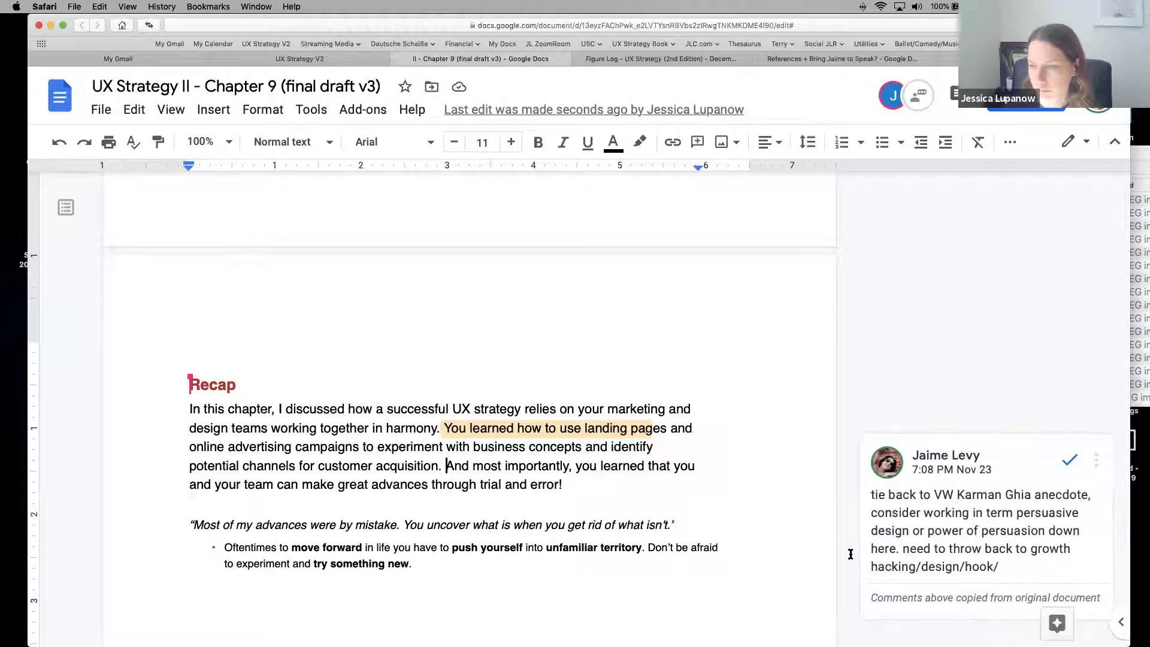
click(1072, 460)
click(445, 427)
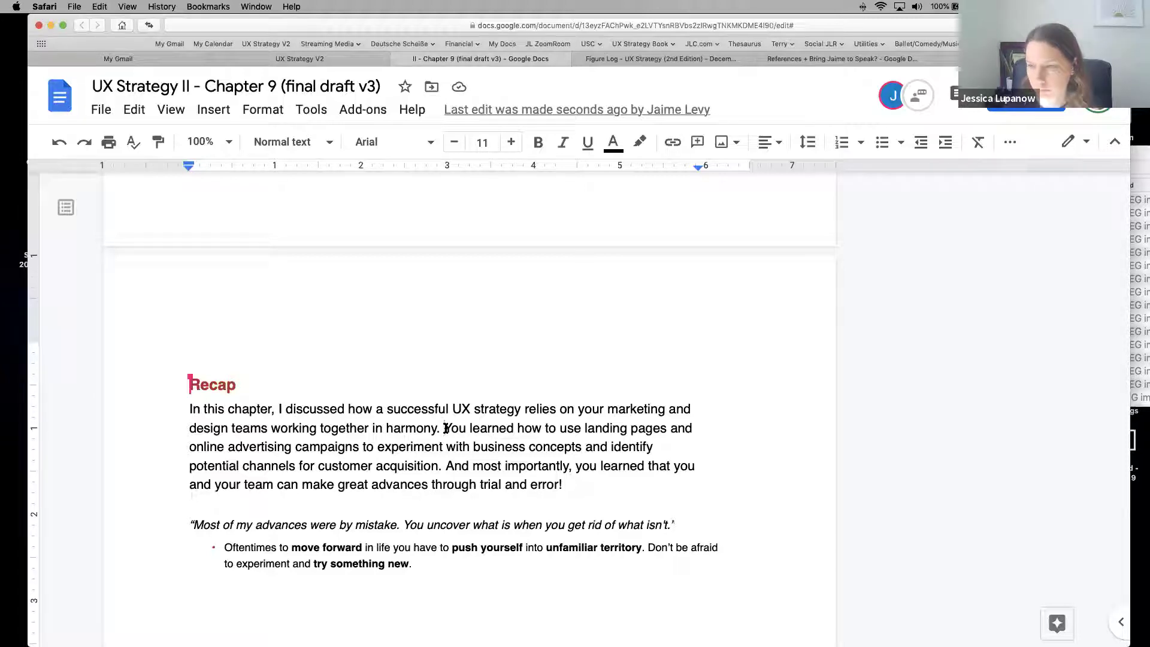
Step: Begin a new sentence before "You learned how to use landing pages" in the Recap: "That in order to make progress with your product"
click(446, 428)
text(That in )
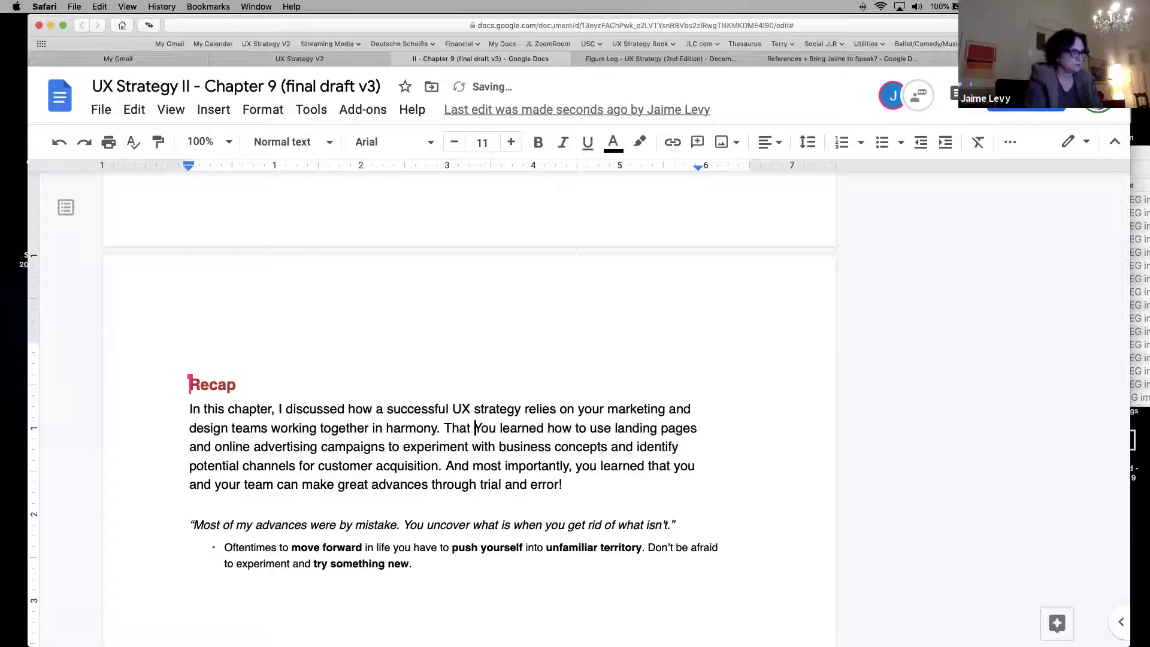
text(order )
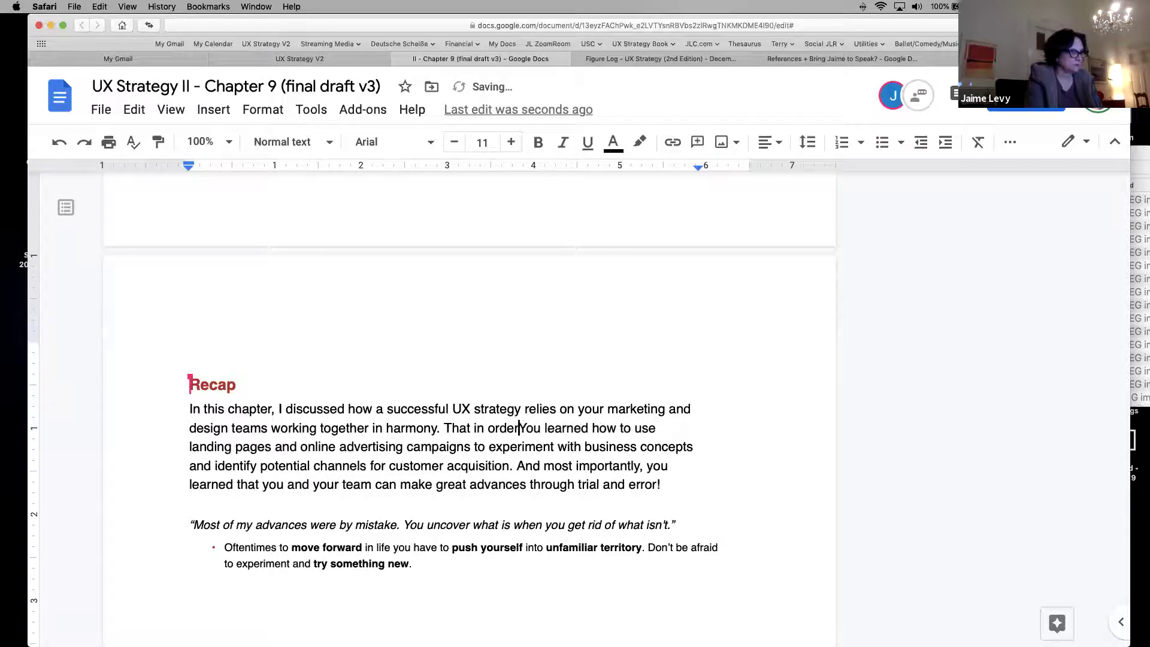
text(to make progress)
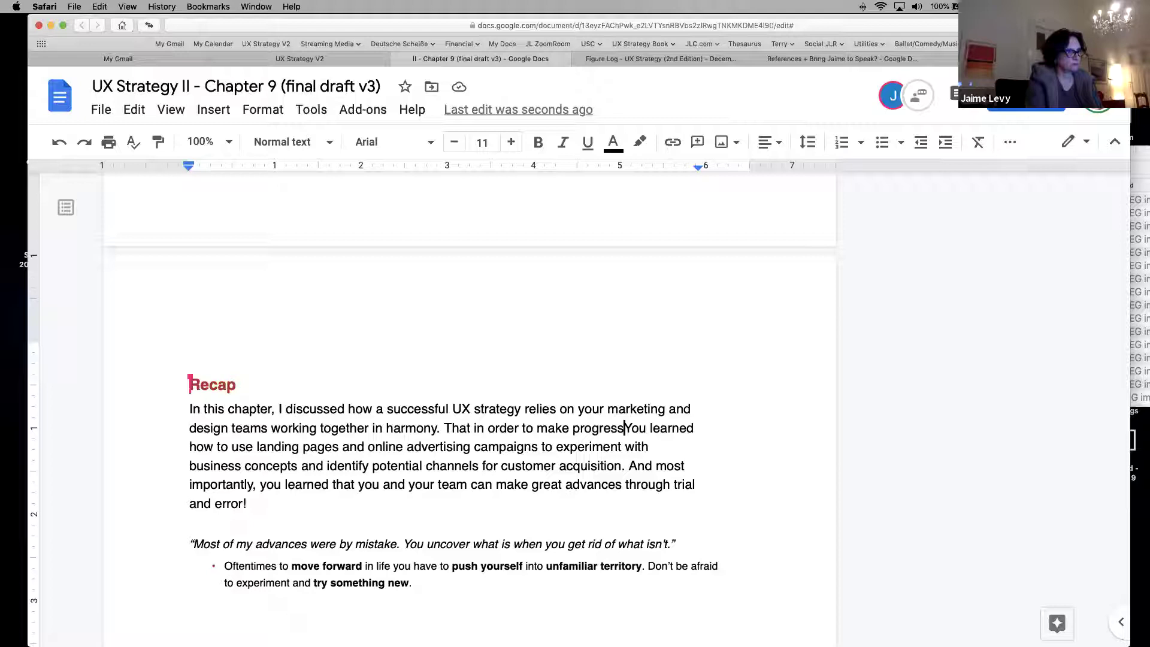
click(625, 426)
text(with your product)
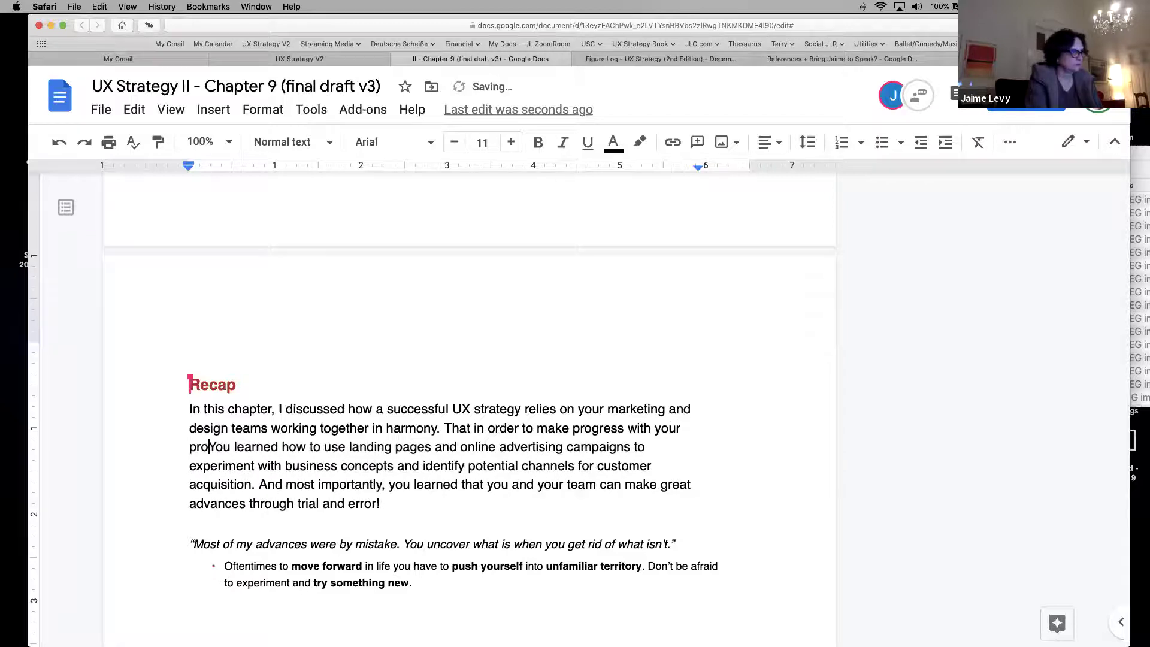
Step: Complete the new Recap sentence with "you need to try new things."
text( you )
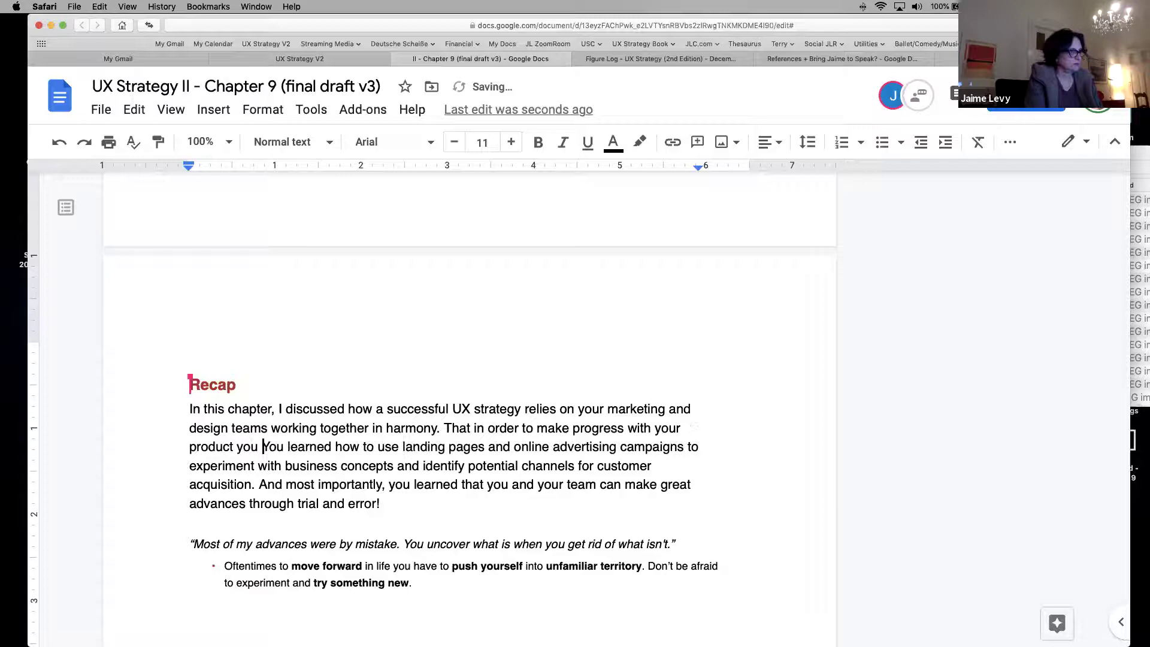
text(need )
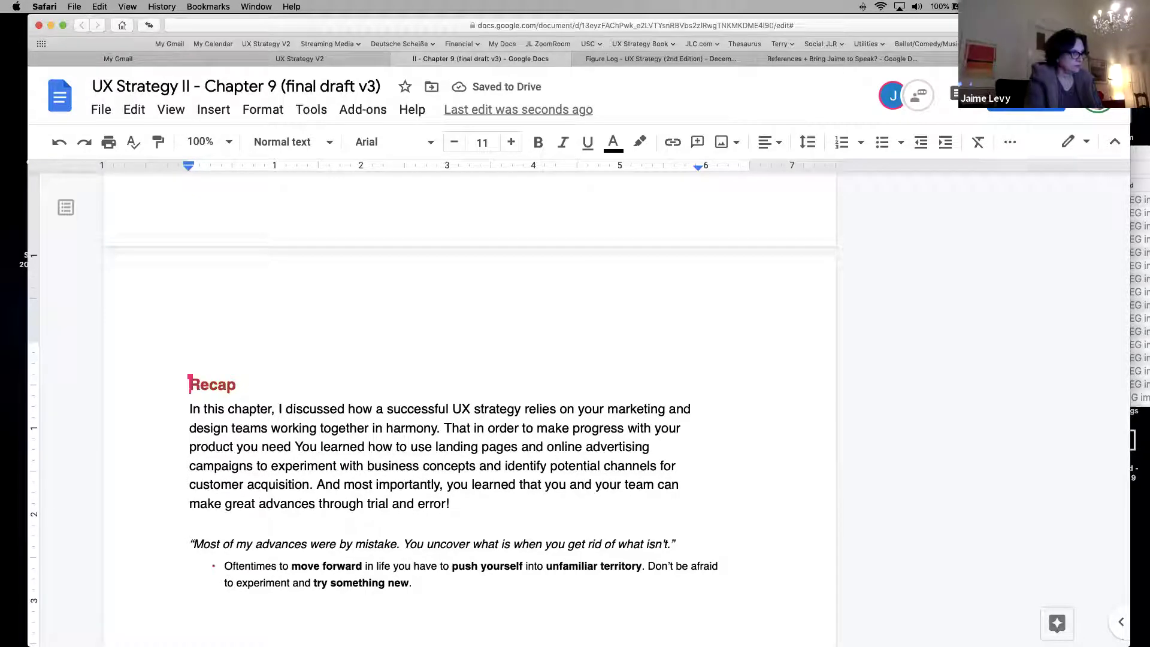
text(to )
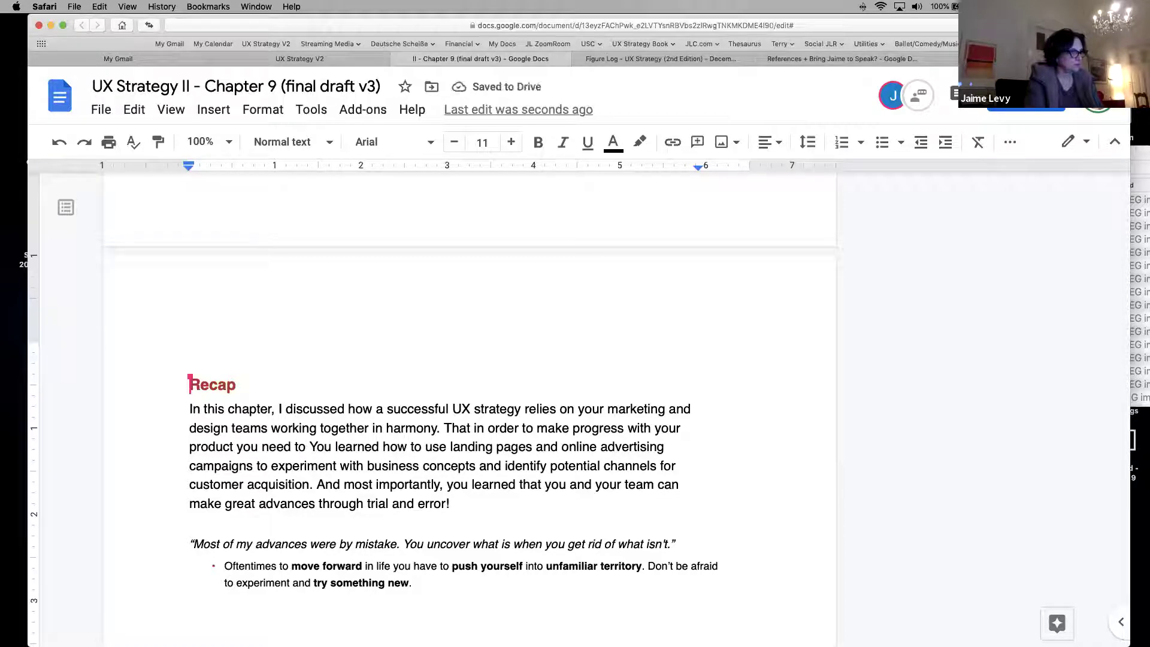
text(try)
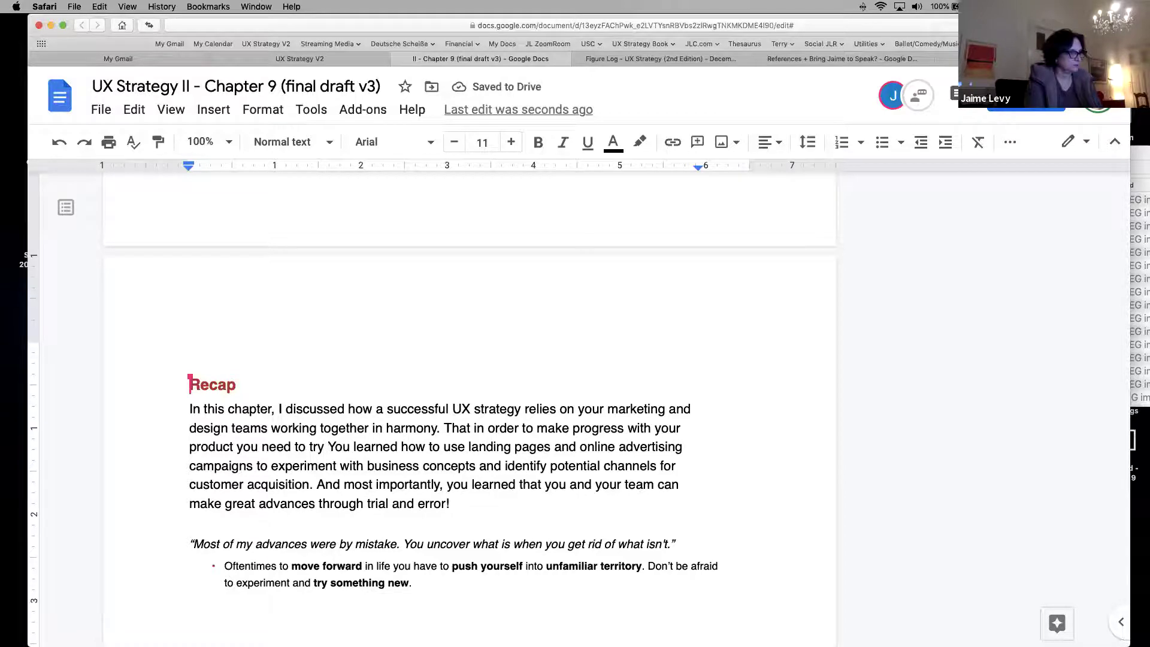
text( new things)
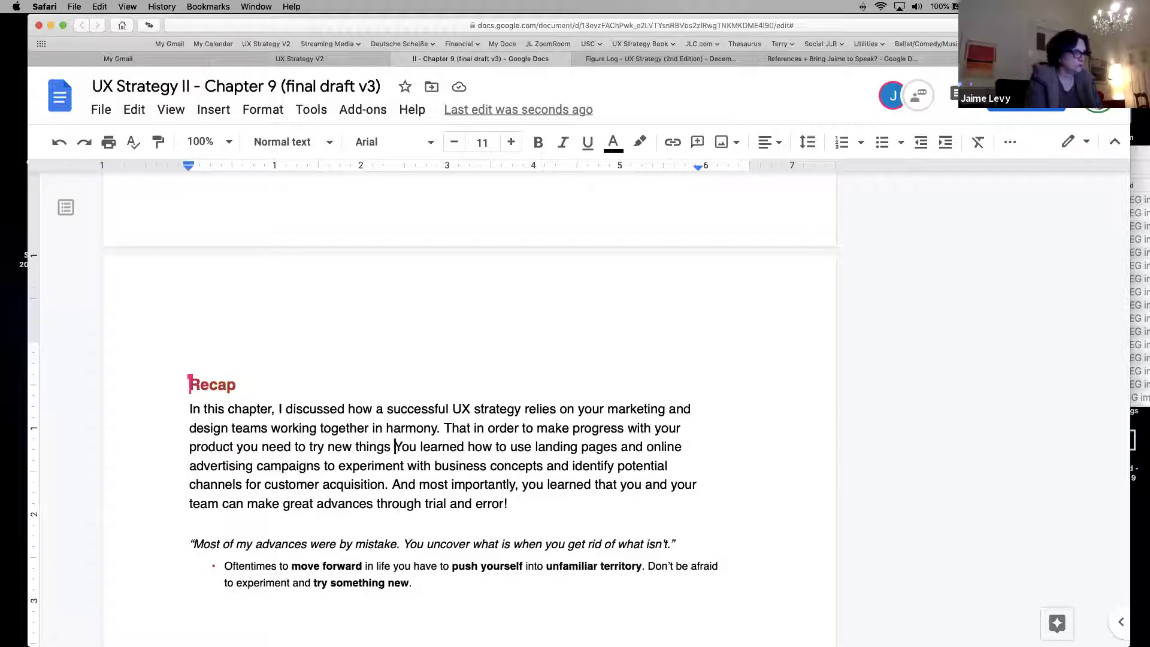
key(BackSpace)
text(.)
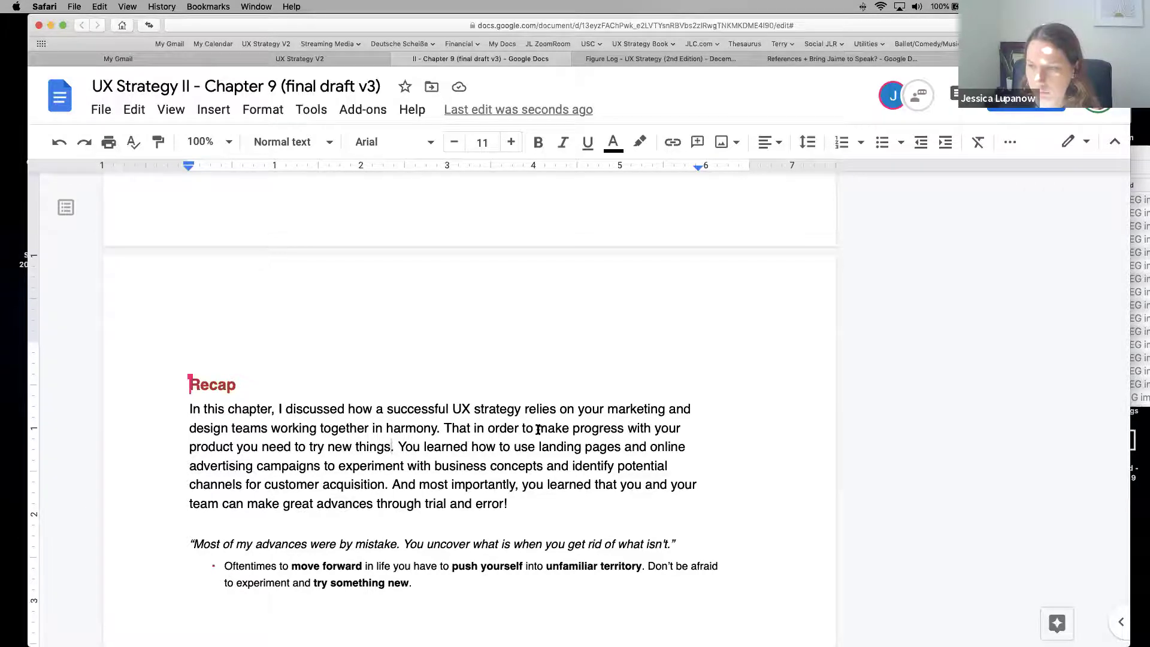
Step: Review the wording of the new Recap sentence, focusing on "make progress with your product" and "try new things"
drag(537, 427, 623, 427)
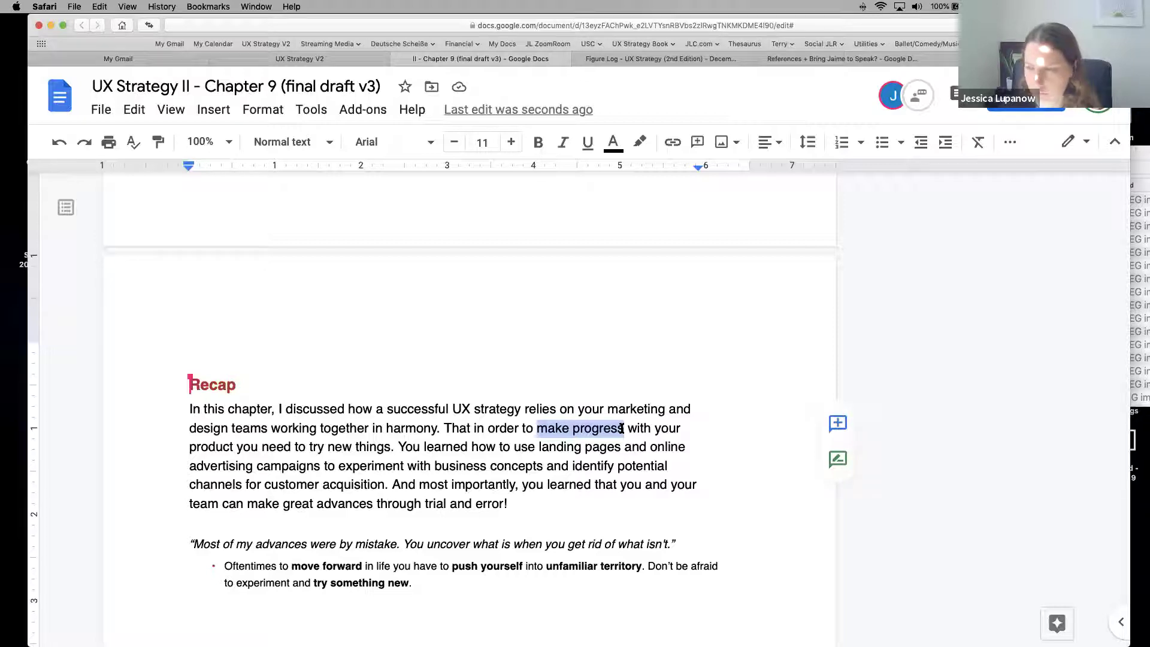
click(630, 428)
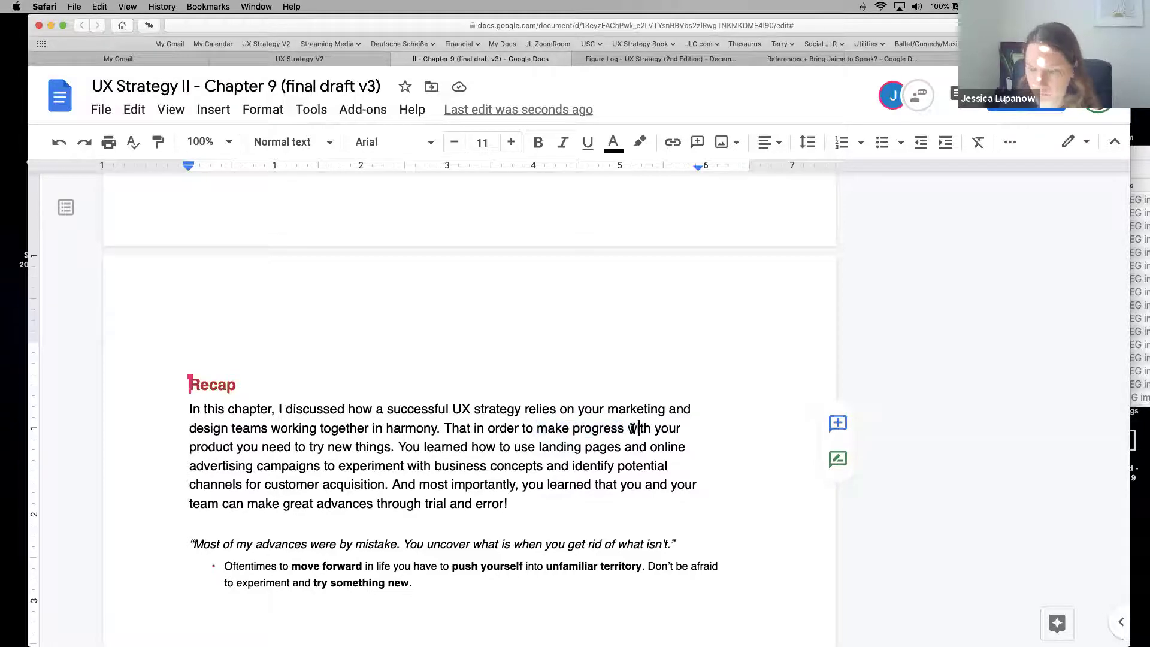
drag(681, 427, 681, 428)
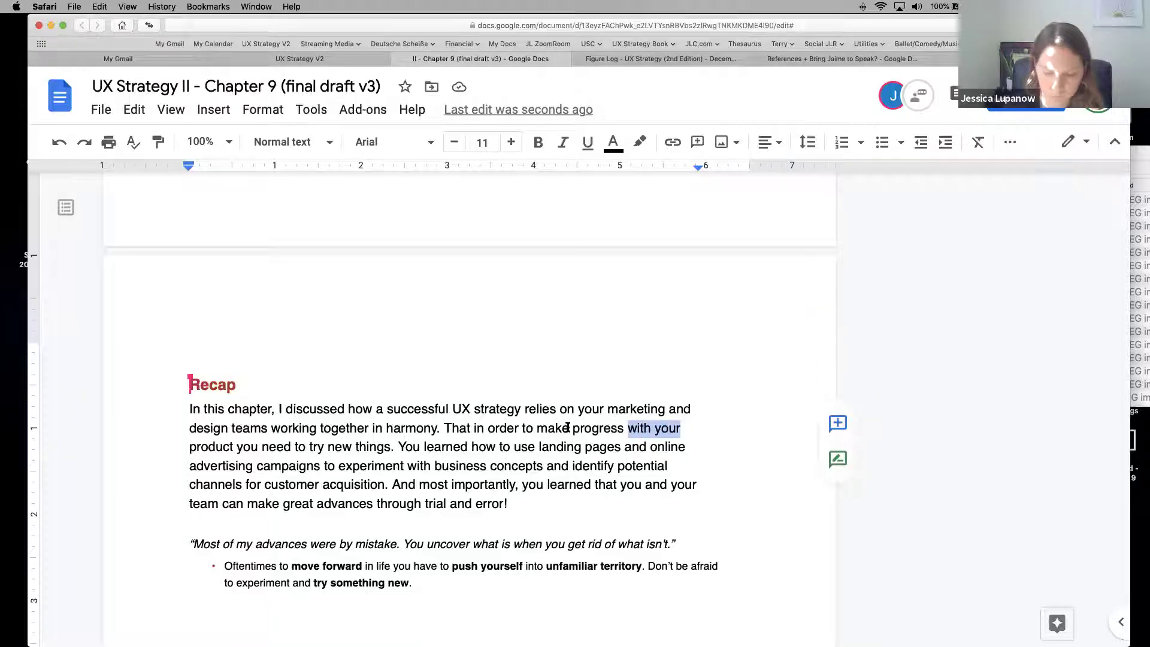
drag(570, 427, 679, 418)
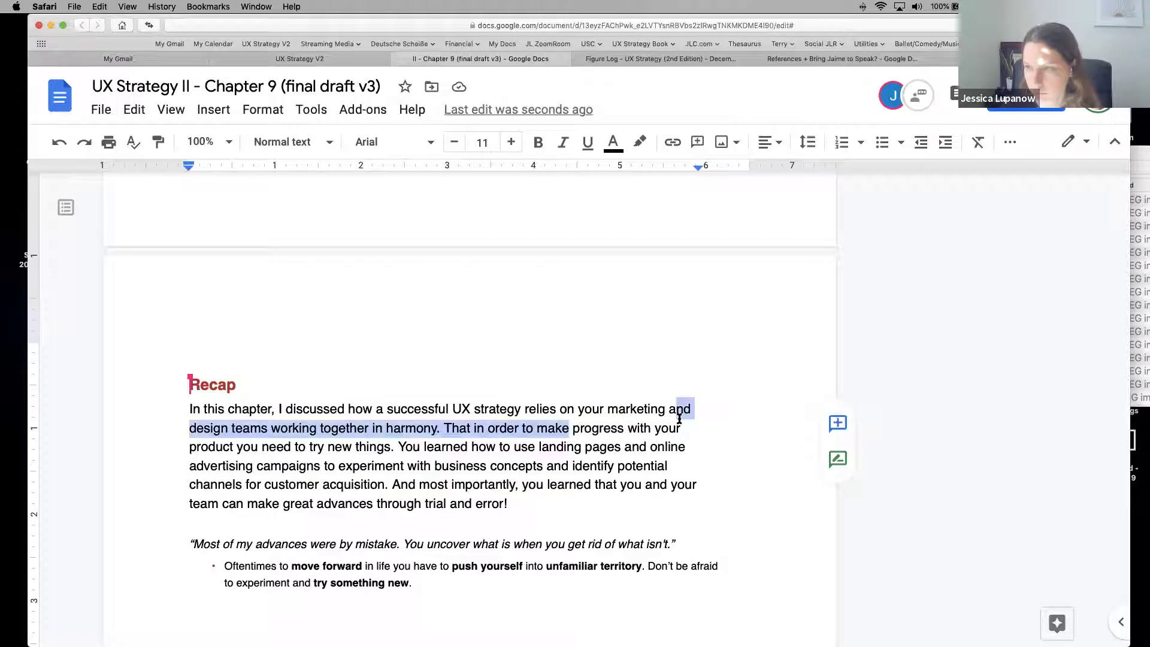
click(569, 433)
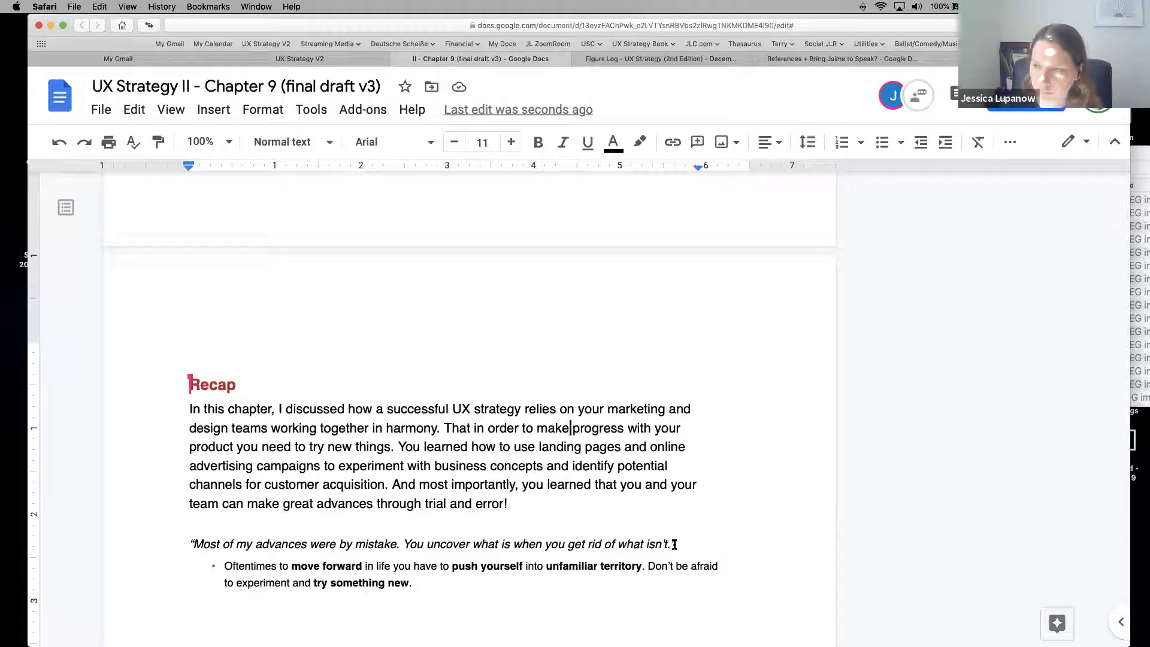
click(385, 447)
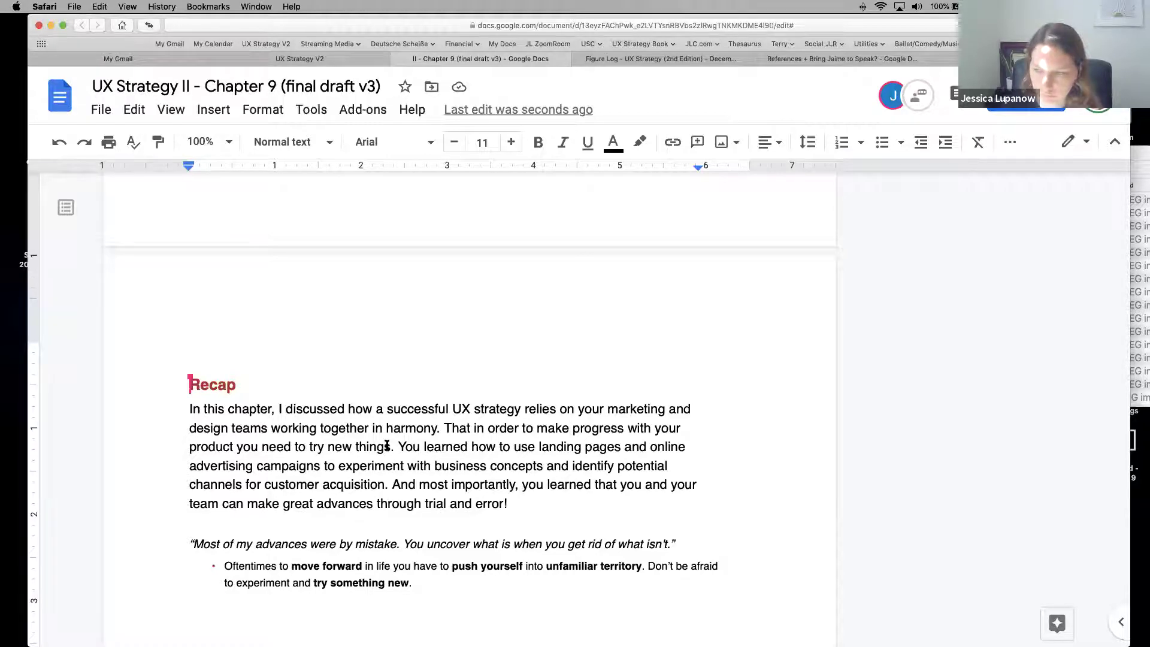
shift+click(342, 450)
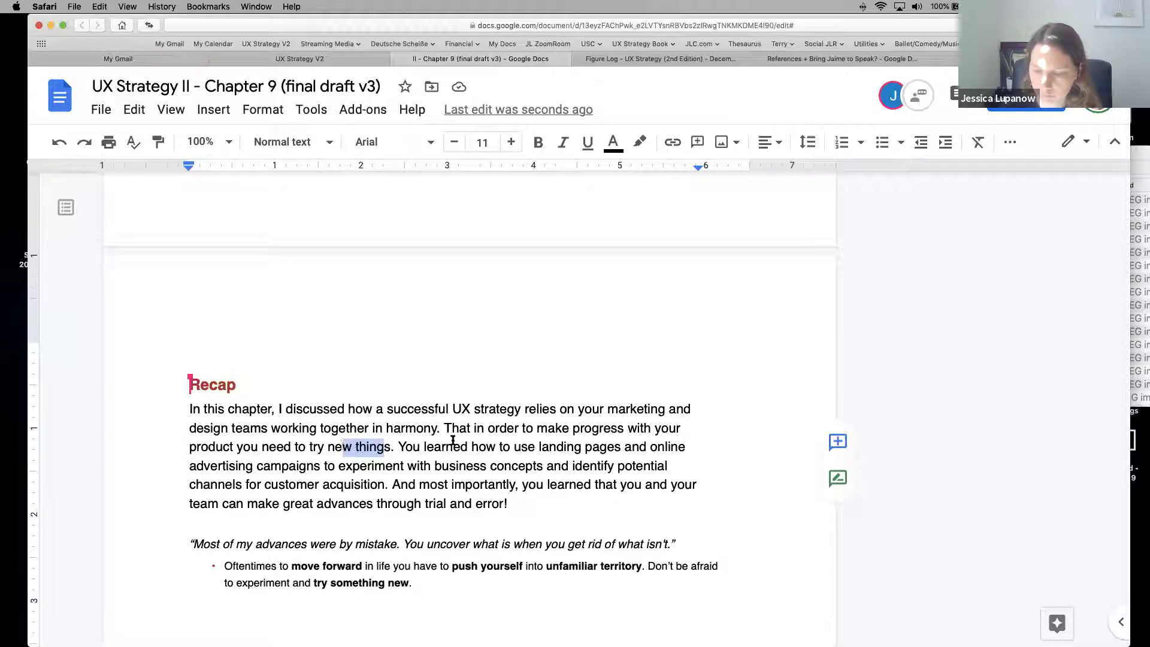
double_click(590, 429)
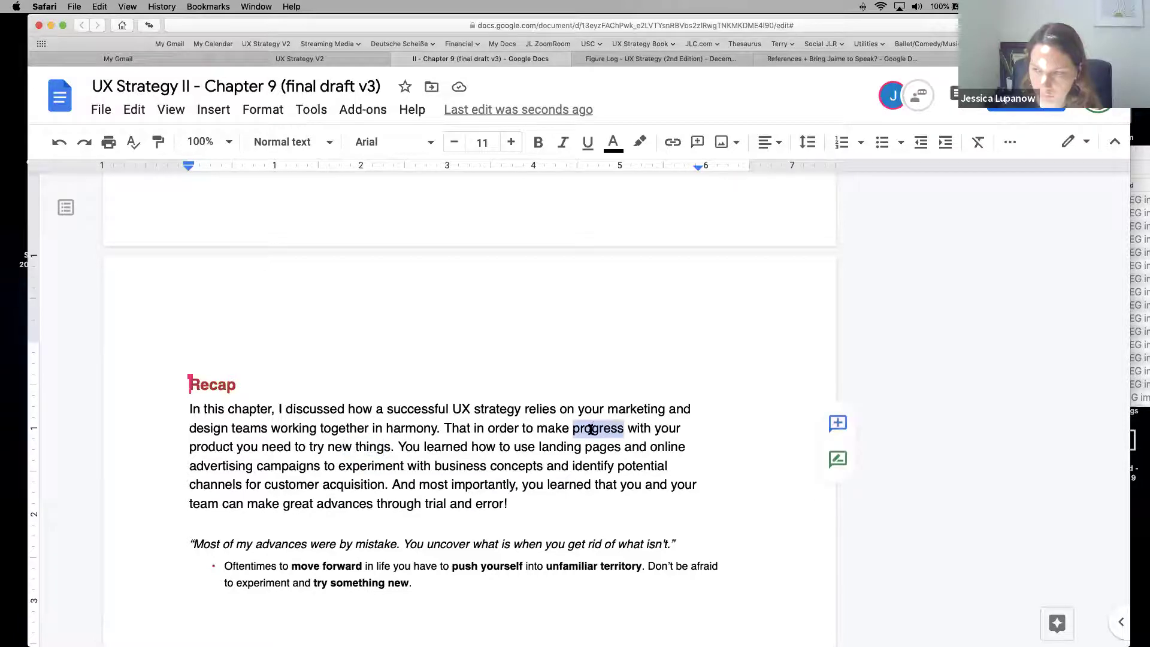
Step: Replace "make" in the new Recap sentence with "figure out what works"
double_click(546, 426)
text(fin dout)
key(BackSpace)
key(BackSpace)
key(BackSpace)
key(BackSpace)
key(BackSpace)
key(BackSpace)
text(gure out what works )
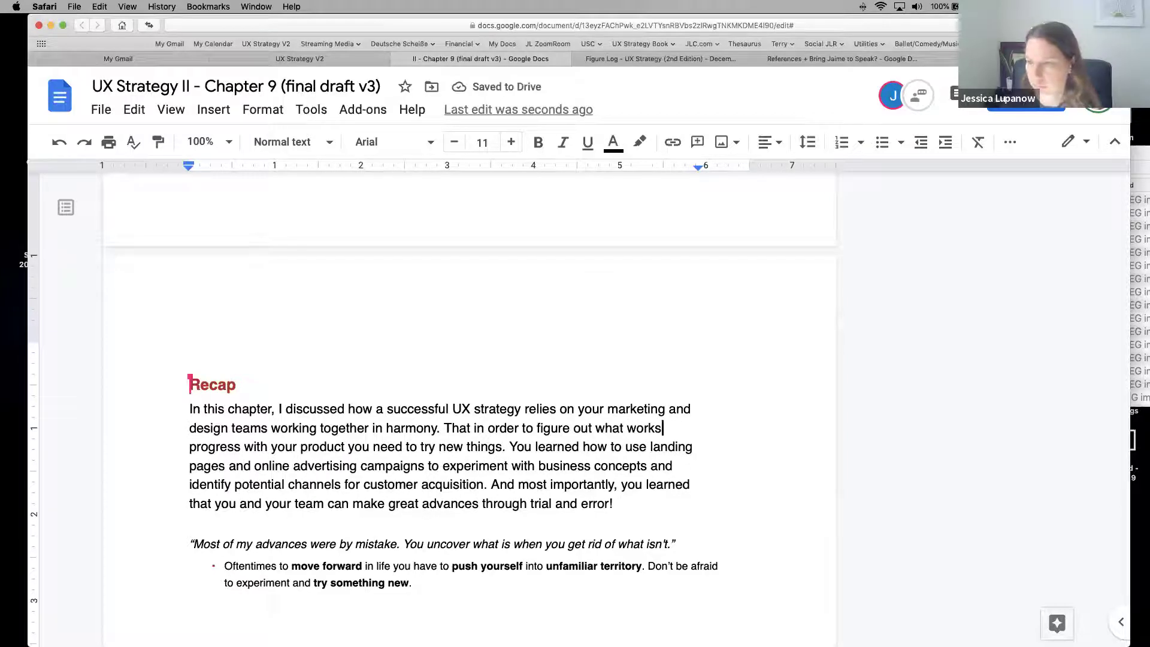
Step: Add "that you need to" after "figure out what works" and delete the leftover "progress with your product you need"
text(that you )
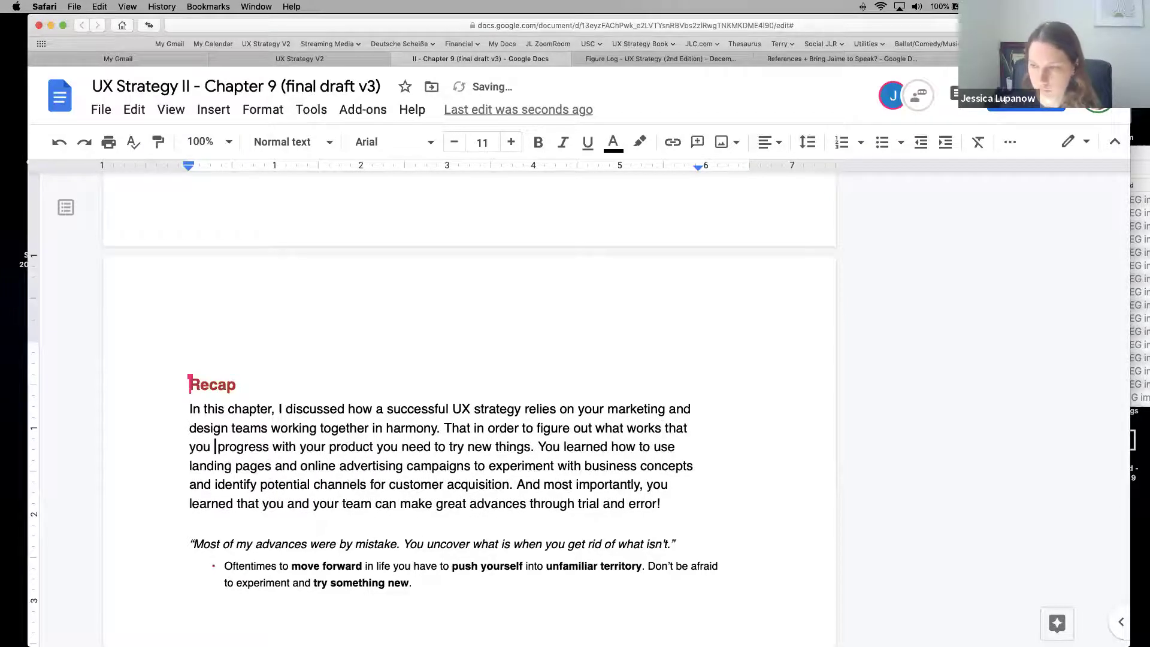
text(need )
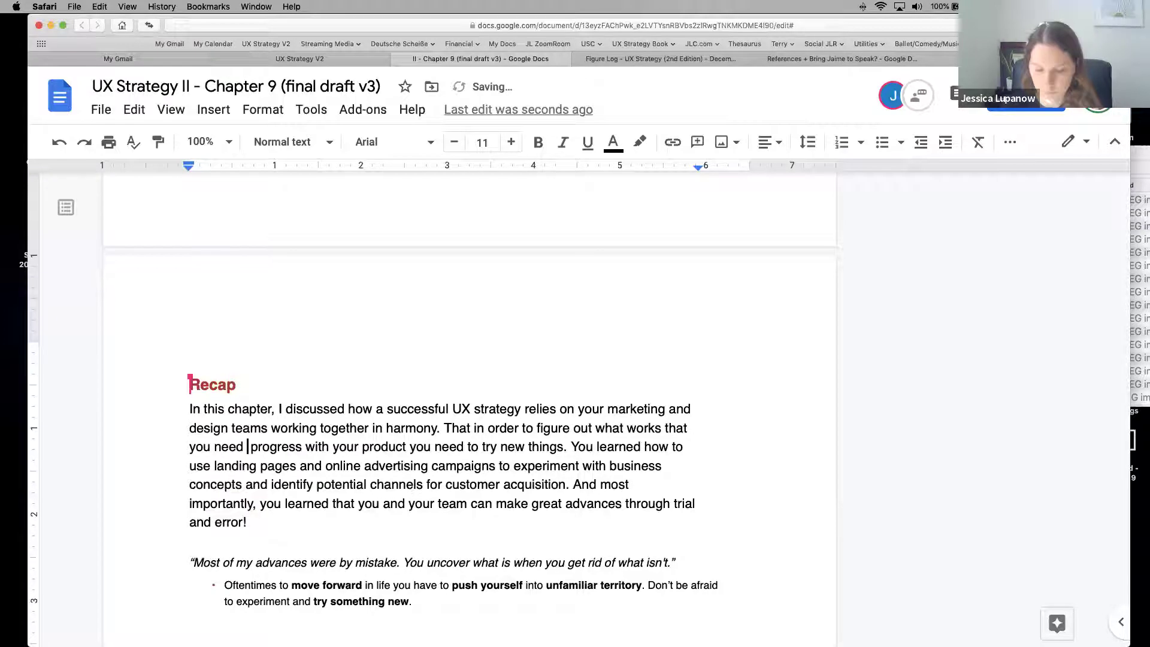
text(to)
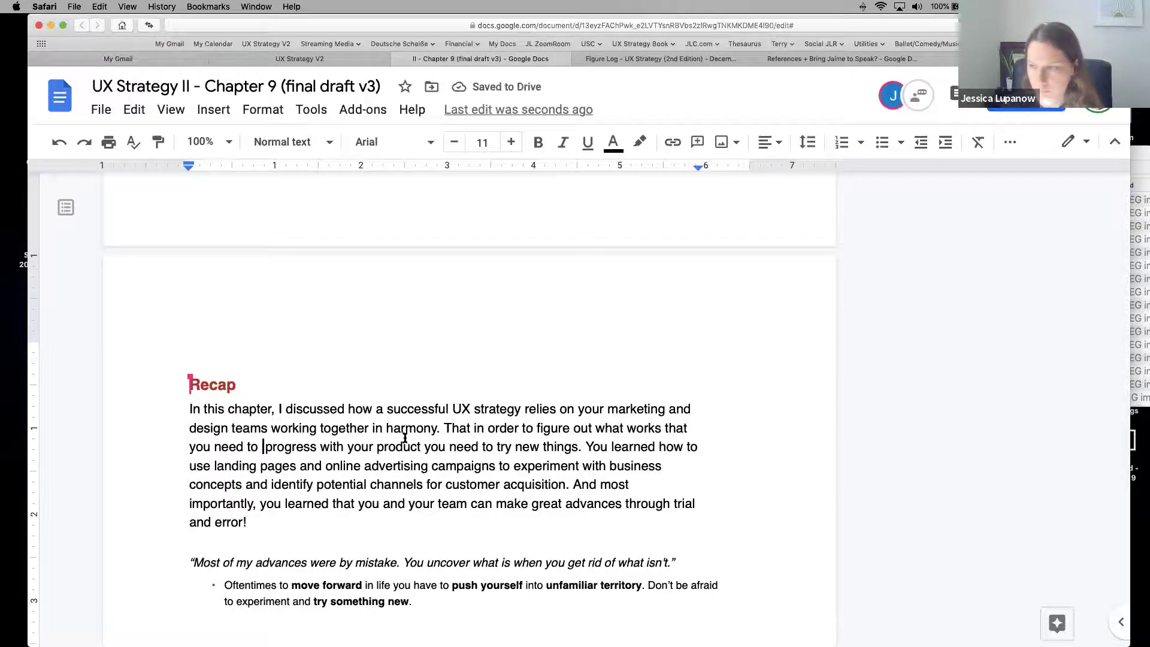
drag(265, 446, 479, 447)
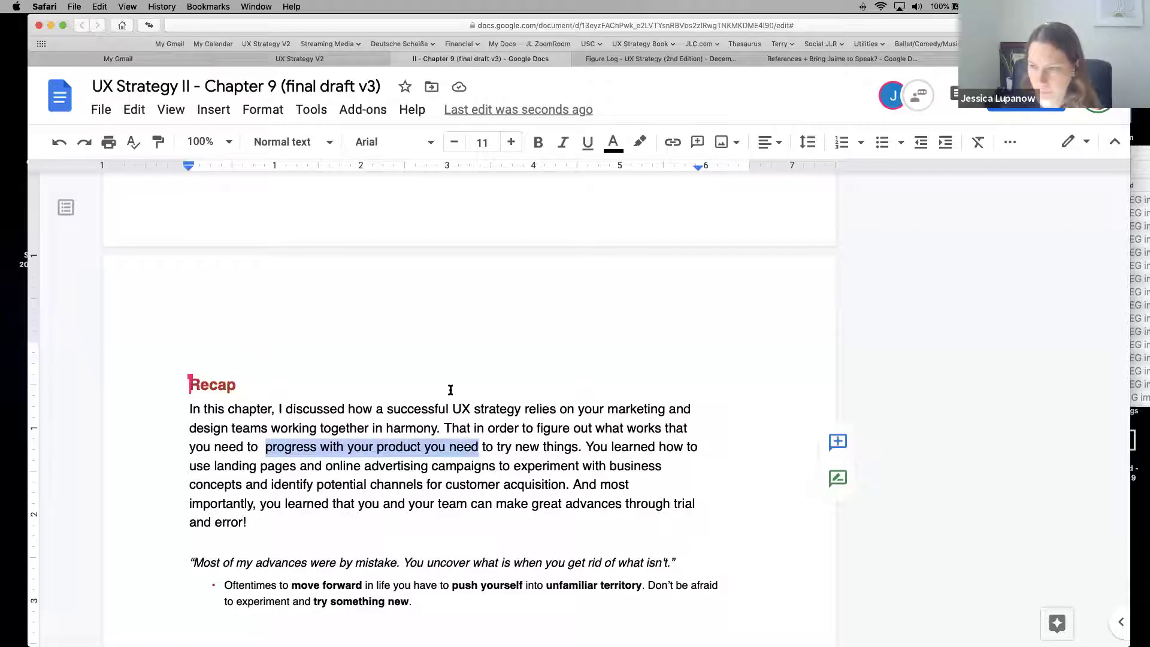
key(BackSpace)
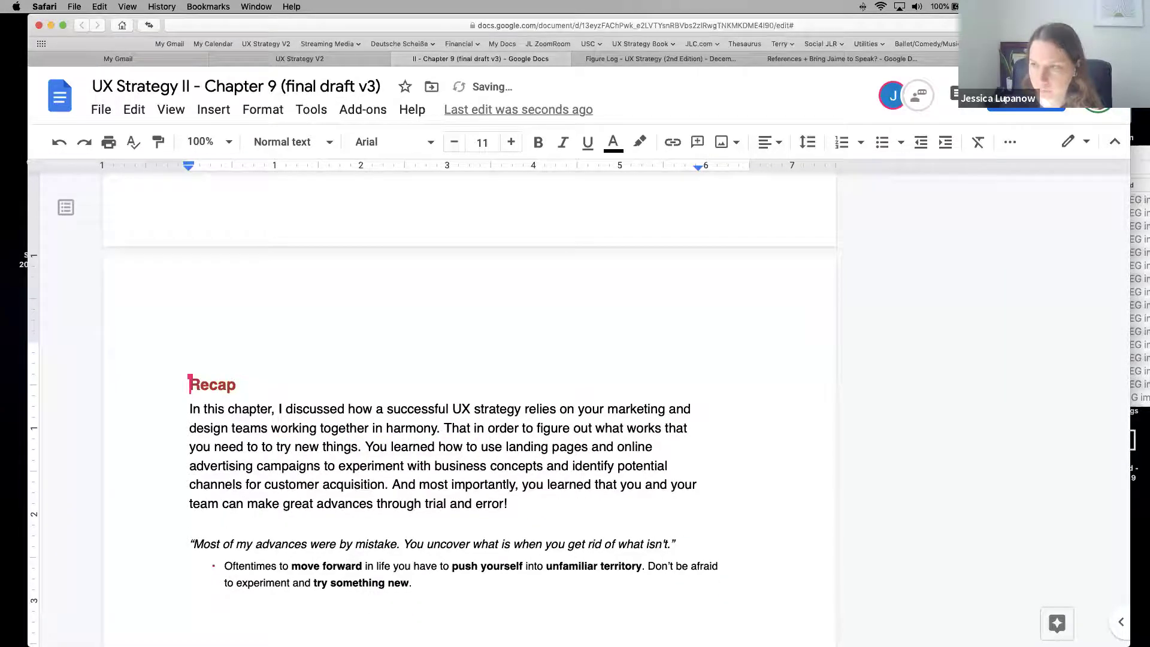
Step: Replace the redundant "to try new things" in the new Recap sentence with "tinker with different possibilities"
drag(358, 446, 262, 446)
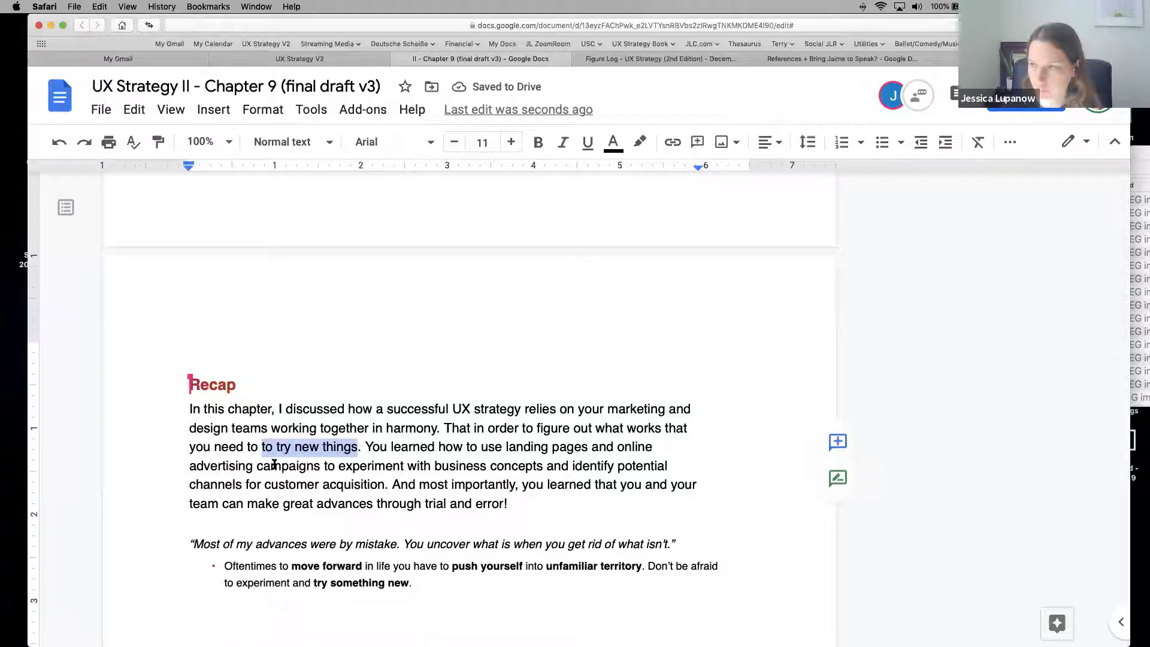
text(tinker)
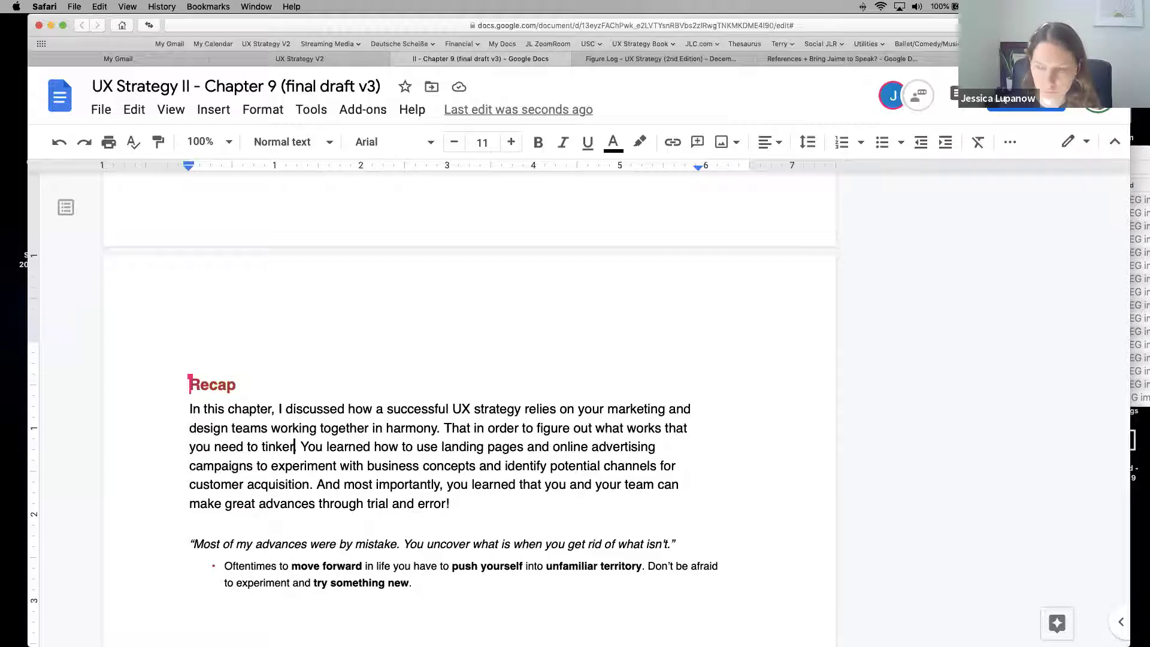
key(BackSpace)
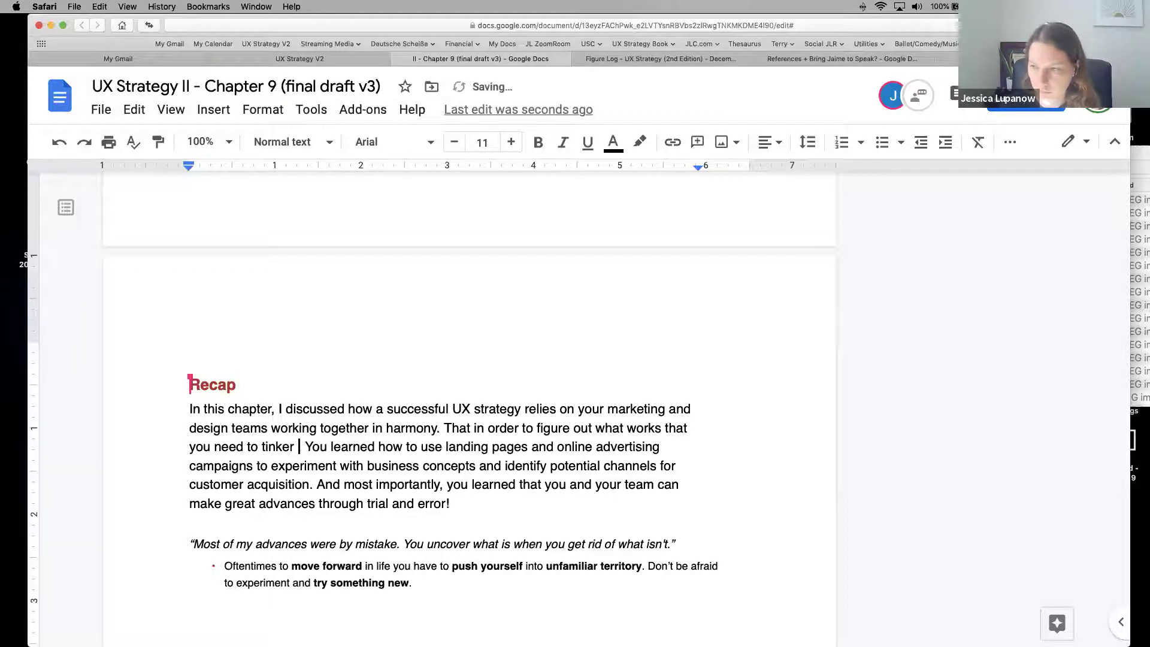
text(with )
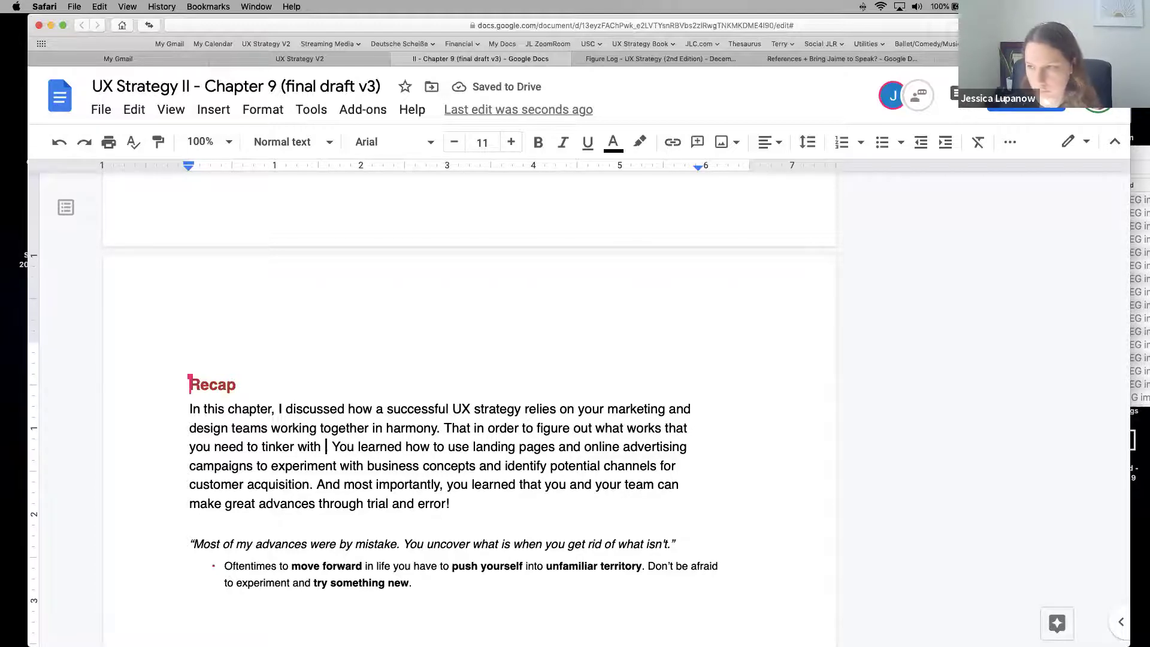
text(diffe)
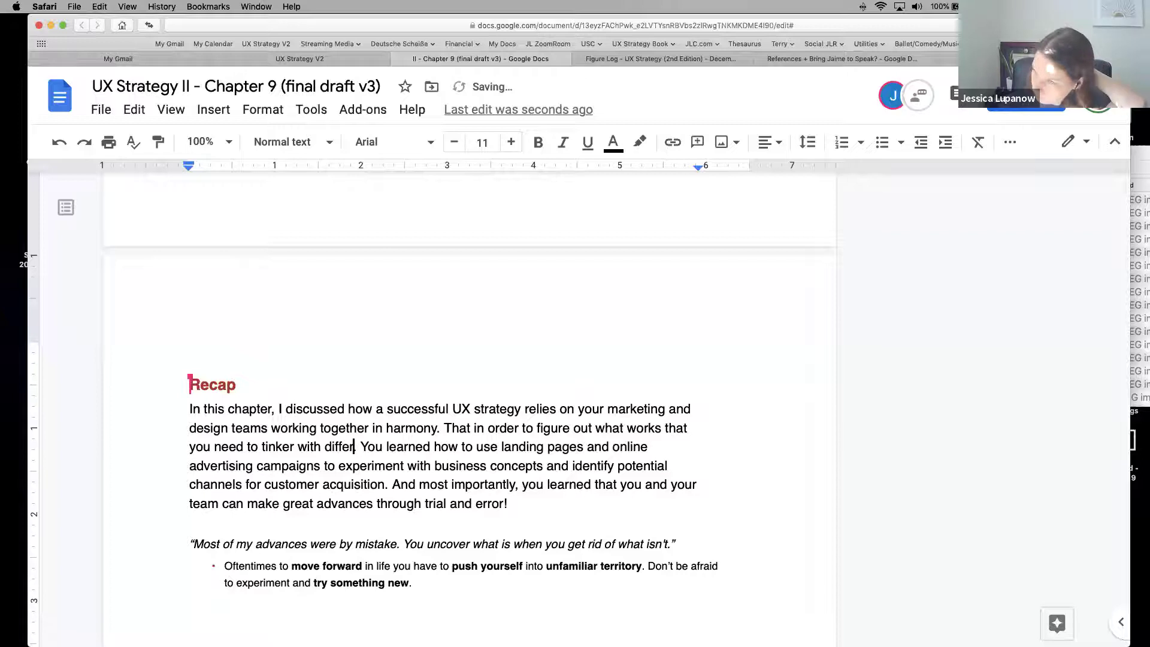
text(rent possi)
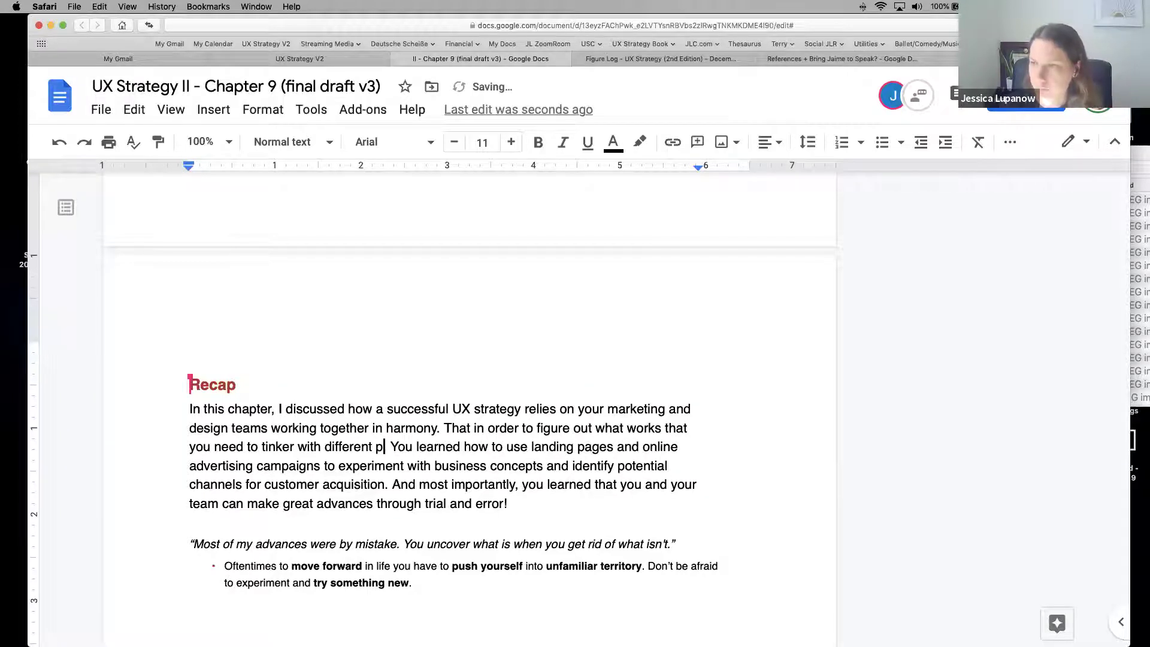
text(bi)
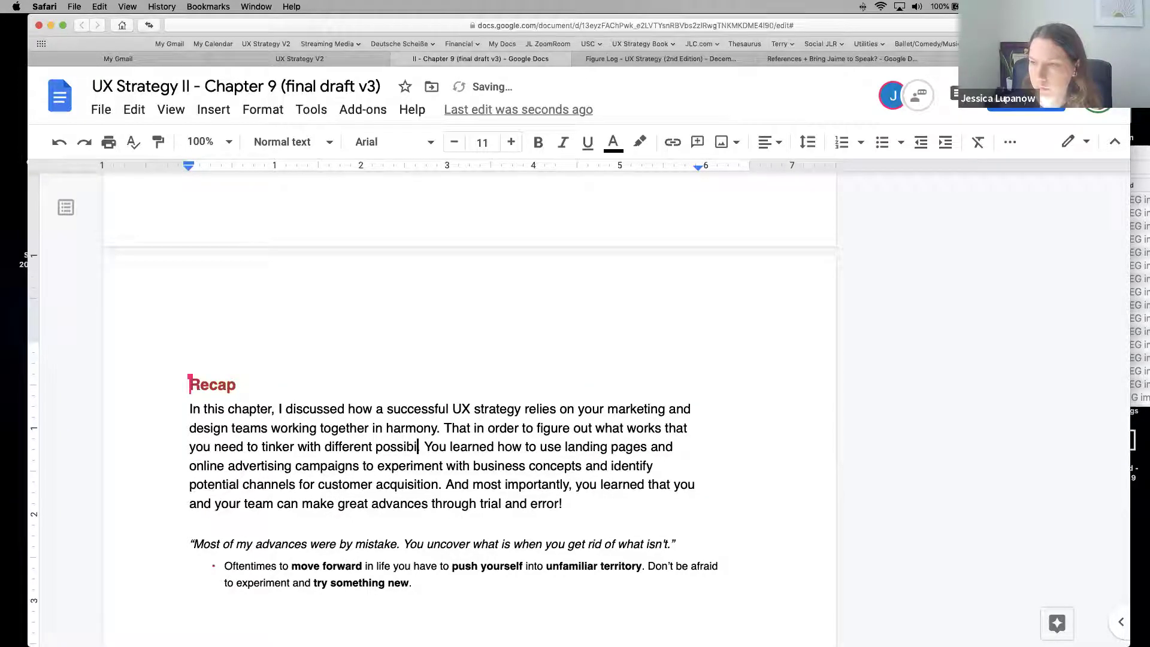
text(li)
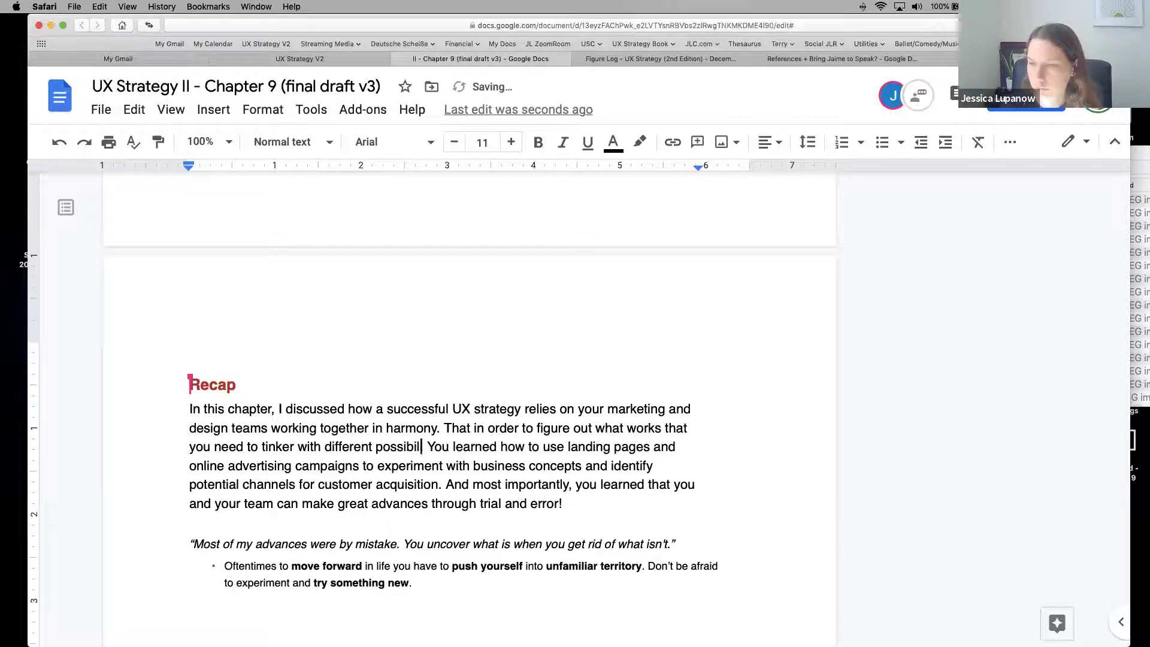
text(ties )
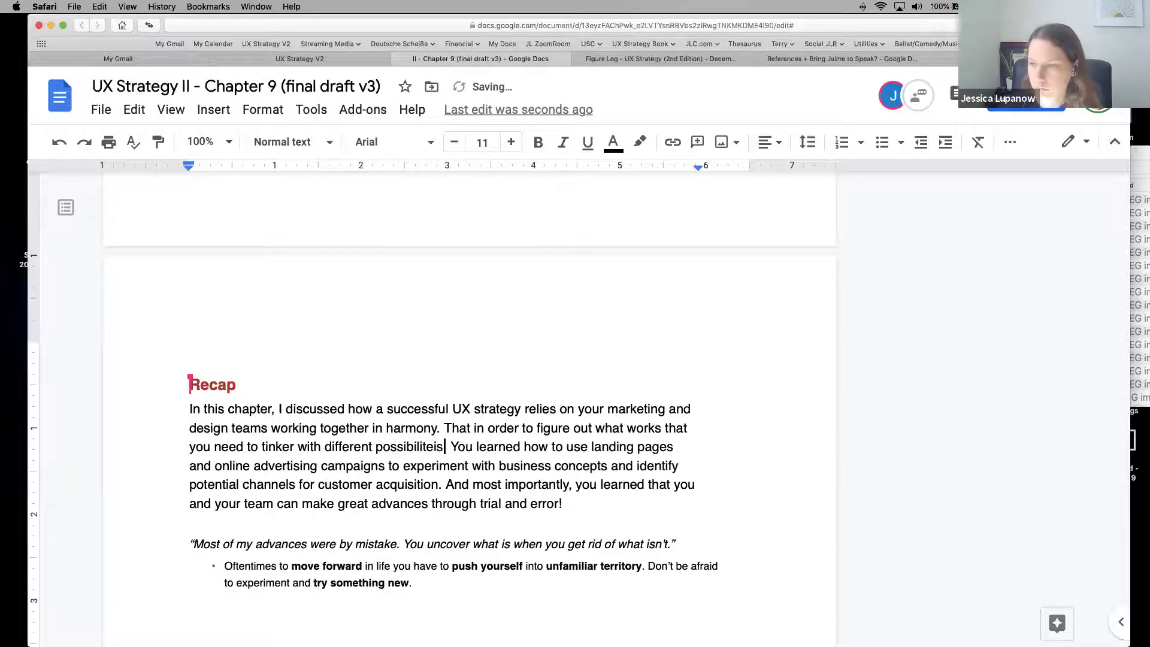
Step: Extend the new Recap sentence with "for engaging users" after "different possibilities"
text(for)
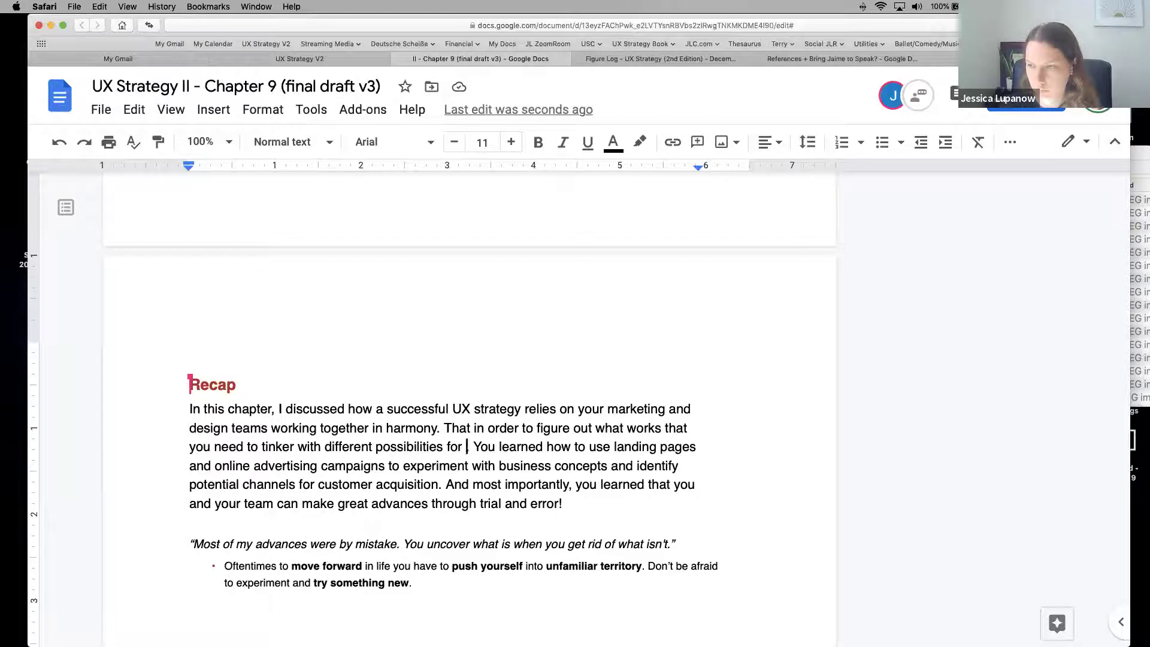
text(ena)
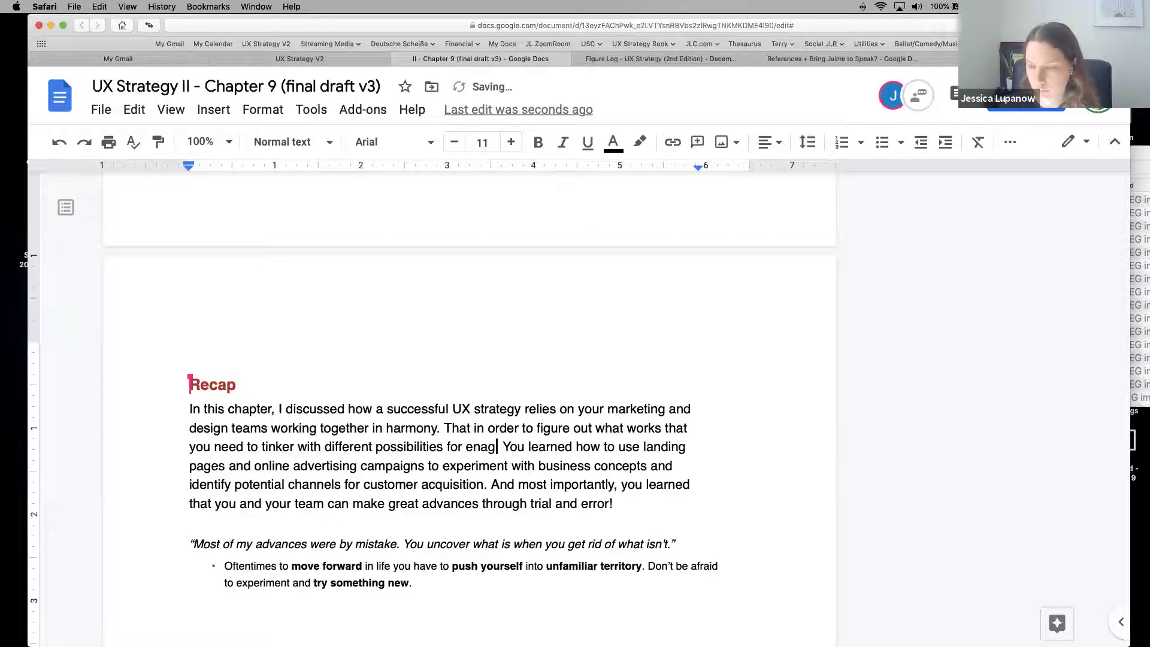
key(BackSpace)
text(gaging )
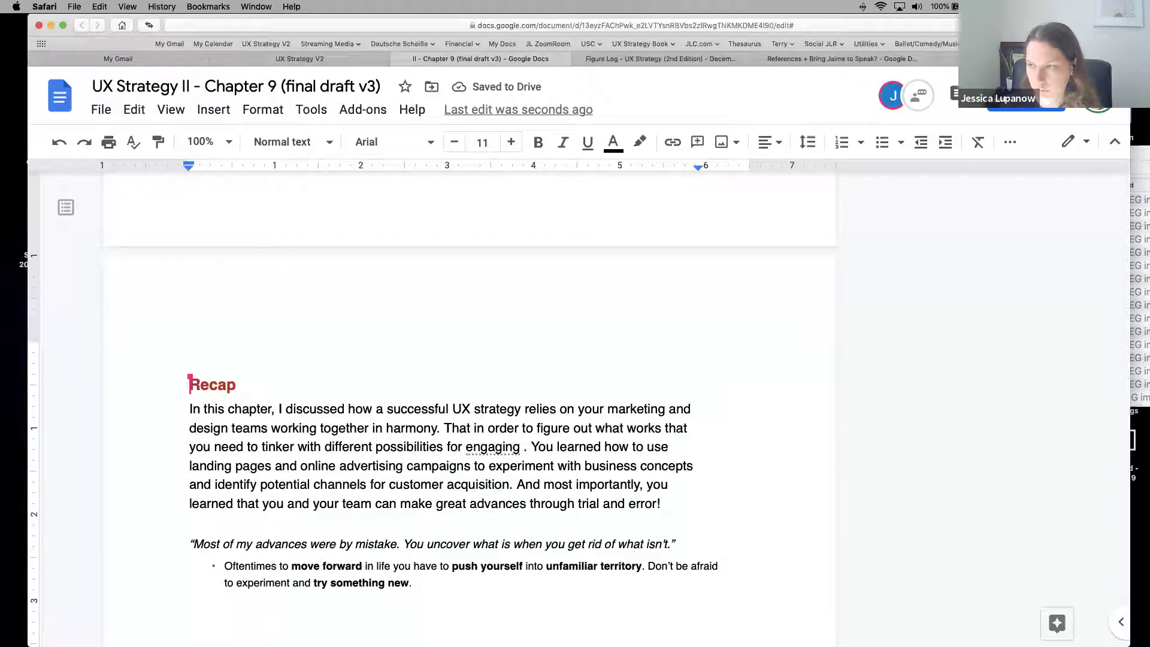
text(users)
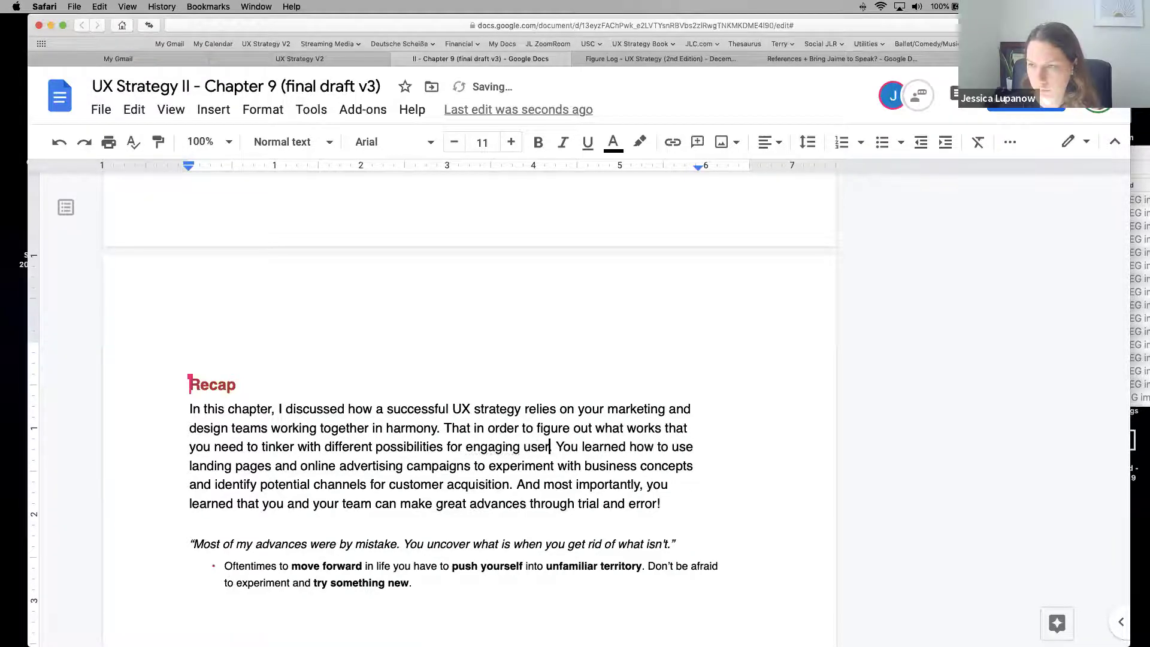
Step: Replace "engaging" with "converting" in the new Recap sentence and add "in" after "users"
double_click(475, 446)
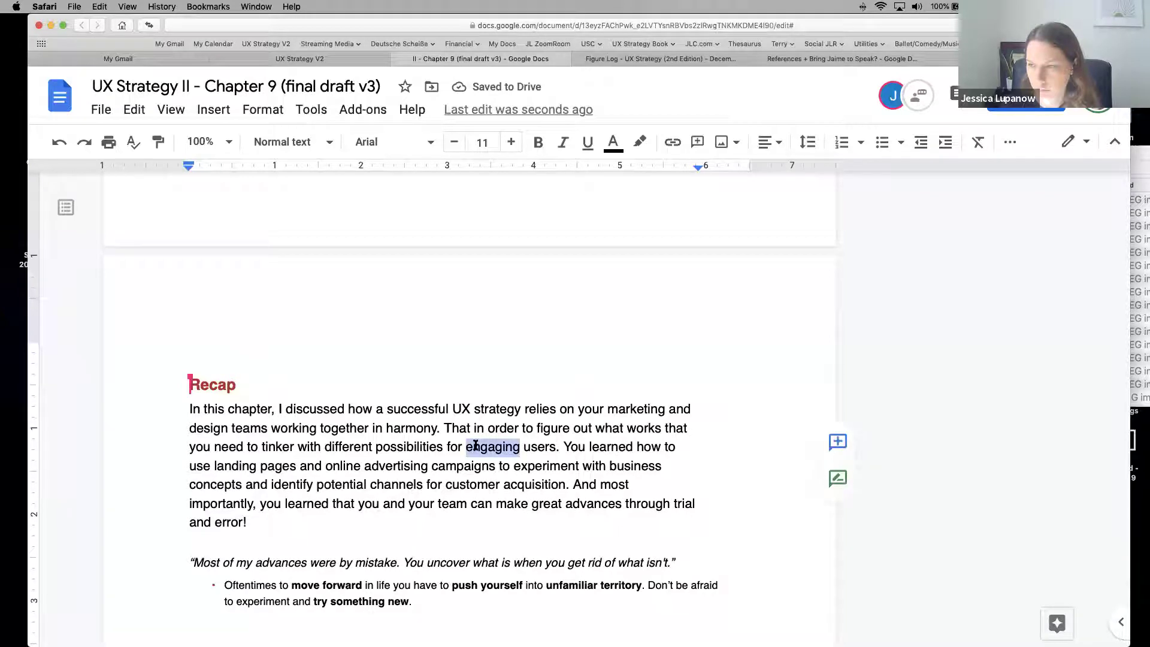
text(convertin)
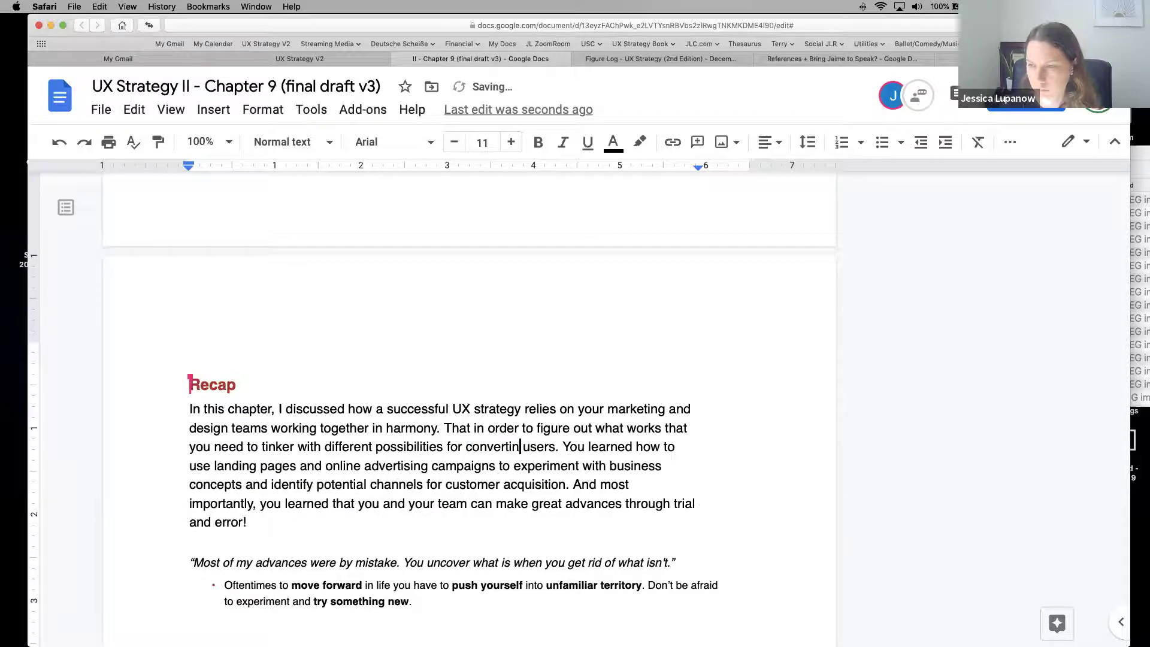
text(g)
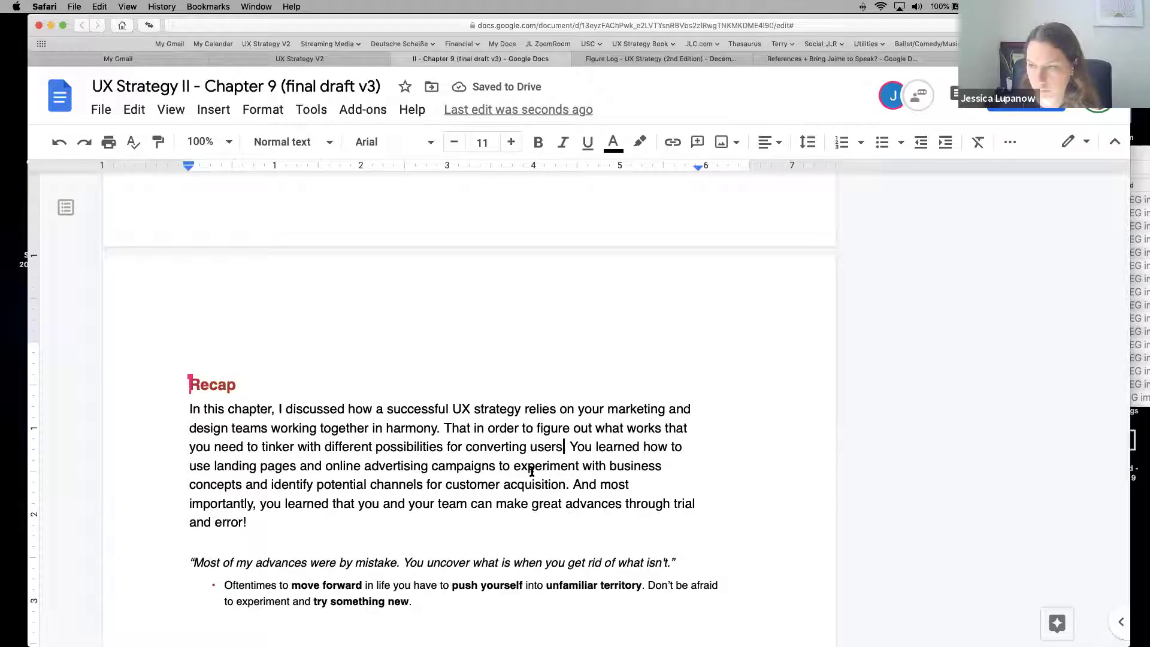
text(in)
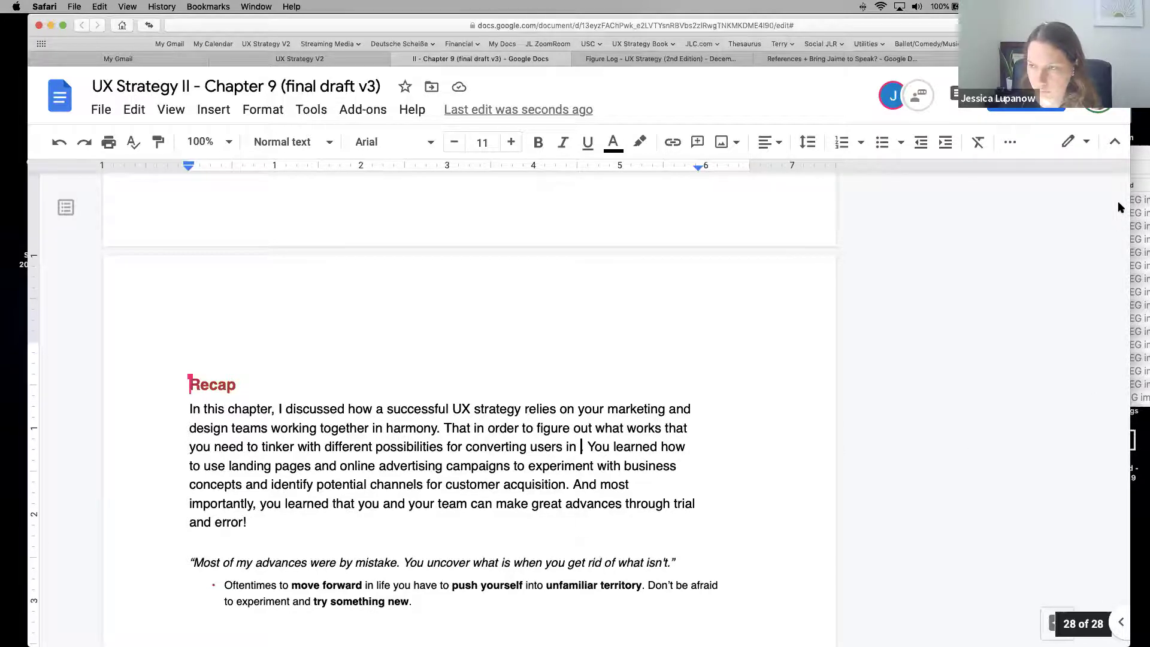
Step: Look back through the chapter to the growth hacking and growth teams passage for wording, and return to the Recap paragraph
scroll(1123, 206, up, 20)
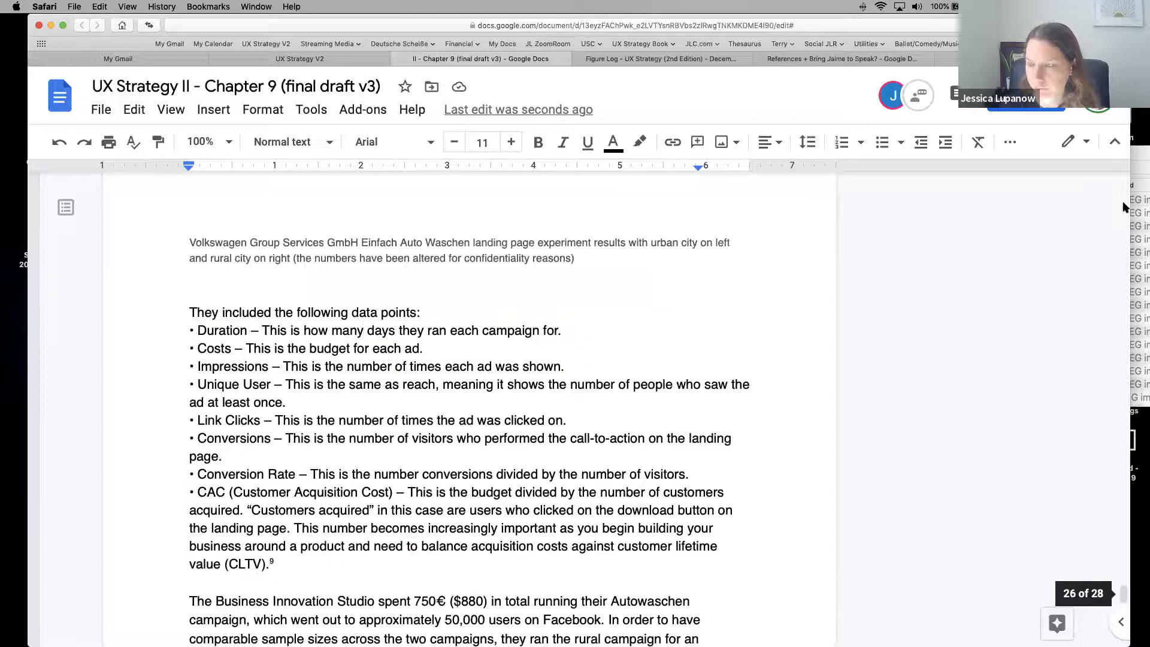
scroll(1124, 206, up, 20)
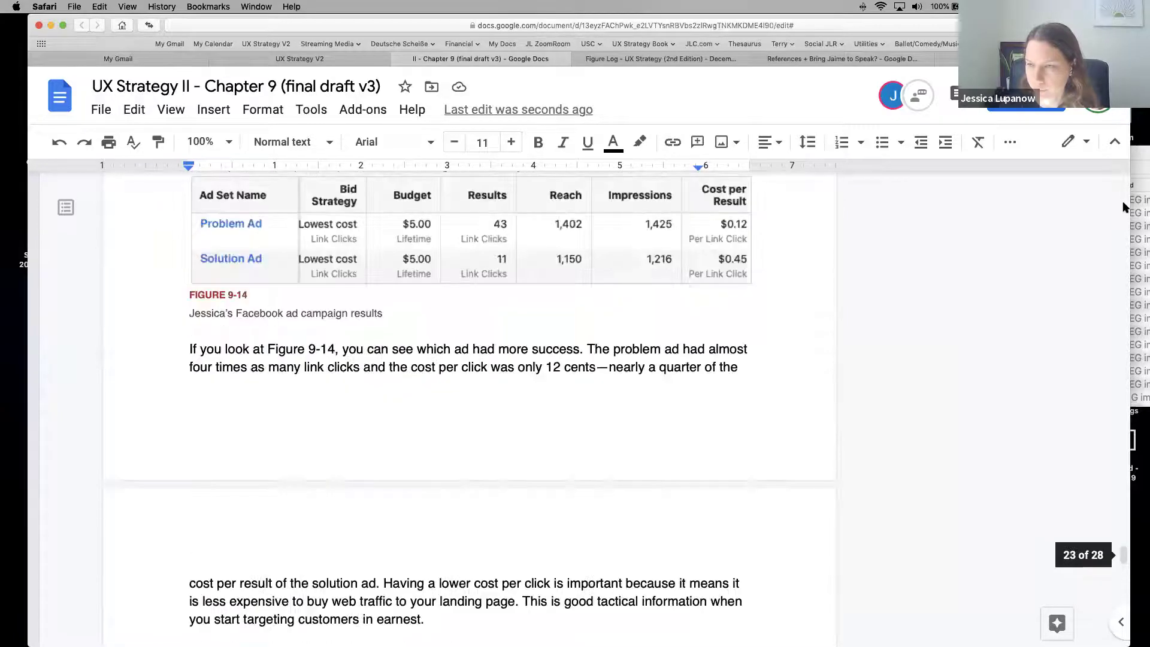
scroll(1123, 207, up, 5)
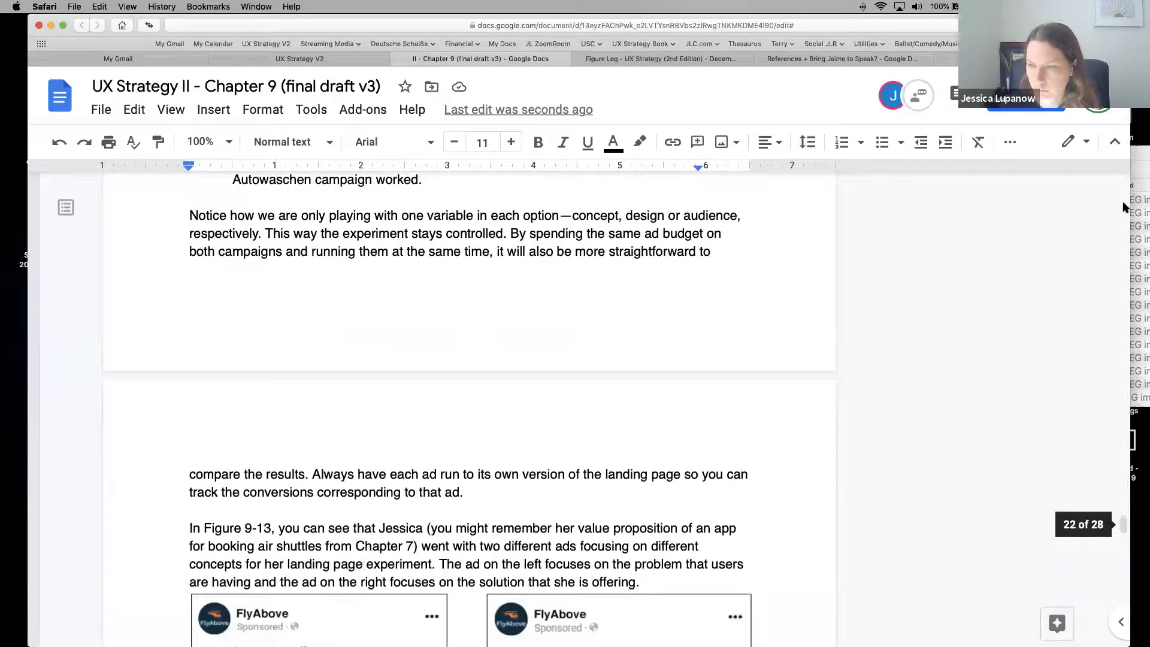
scroll(1124, 207, up, 20)
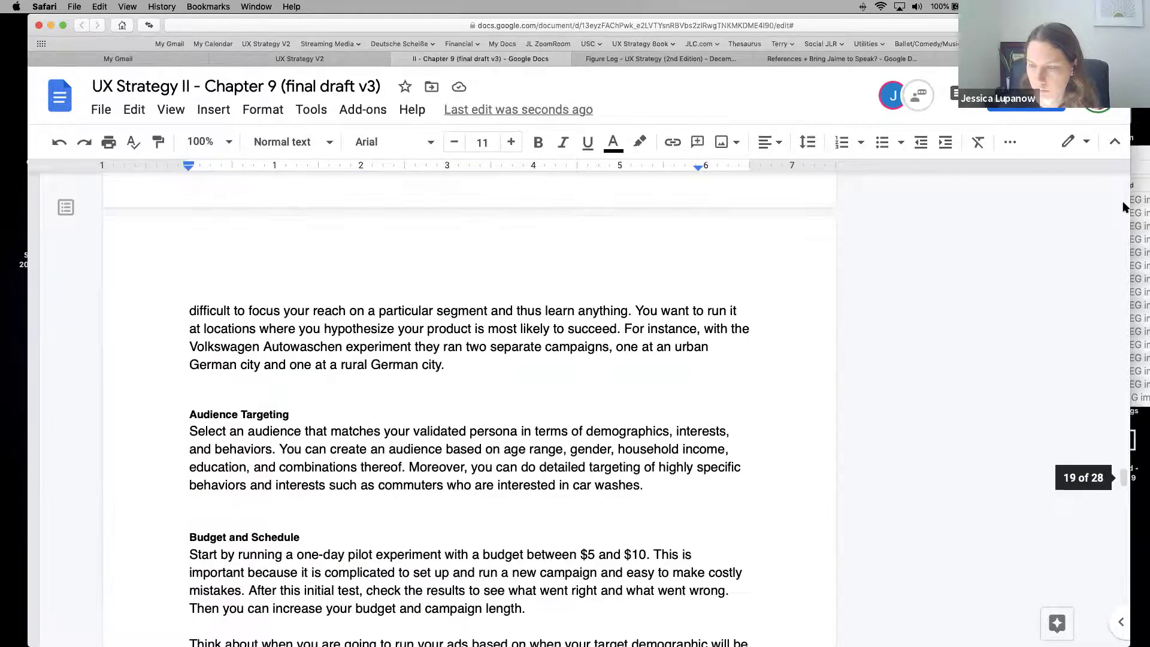
scroll(1123, 206, up, 20)
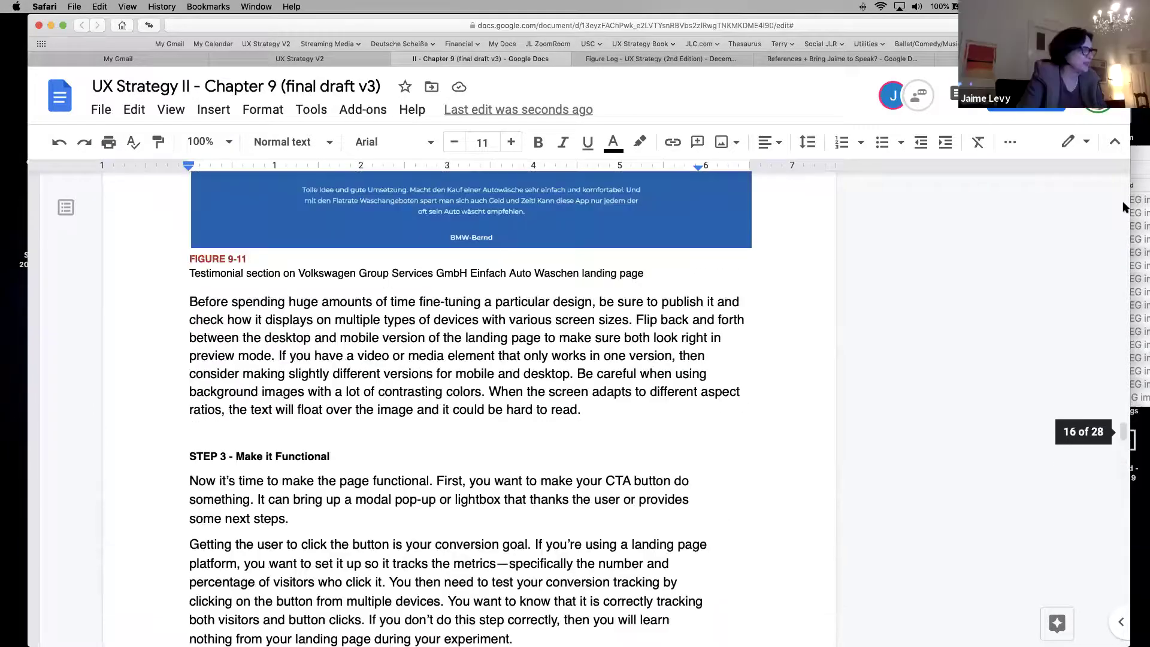
scroll(1123, 207, up, 12)
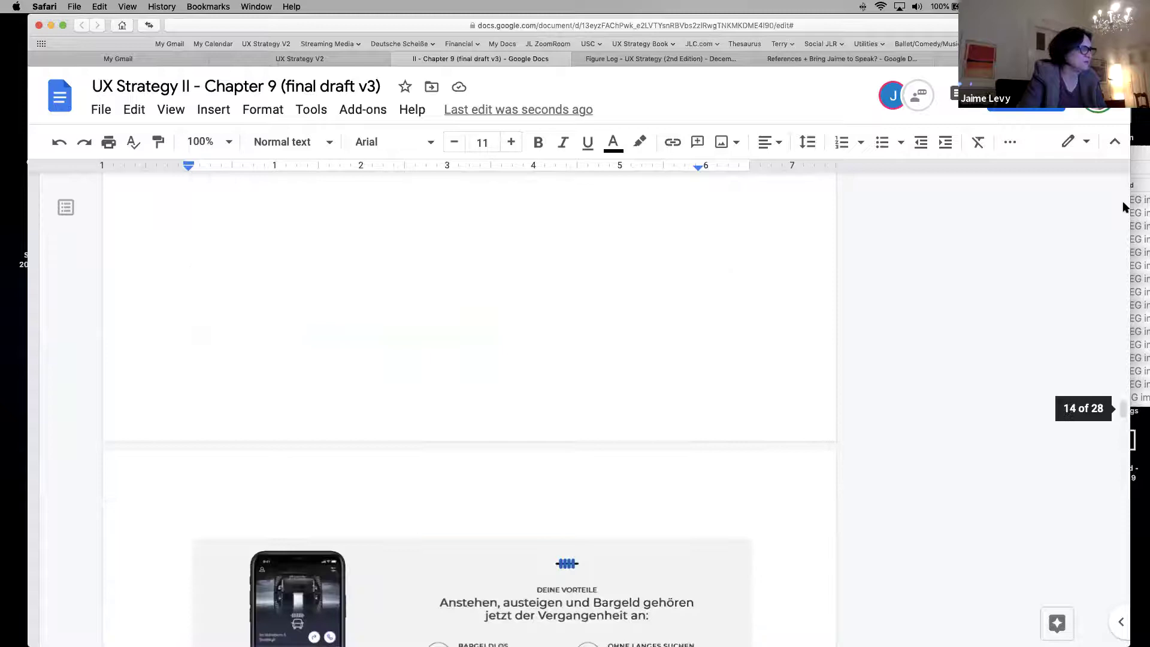
scroll(1124, 207, up, 10)
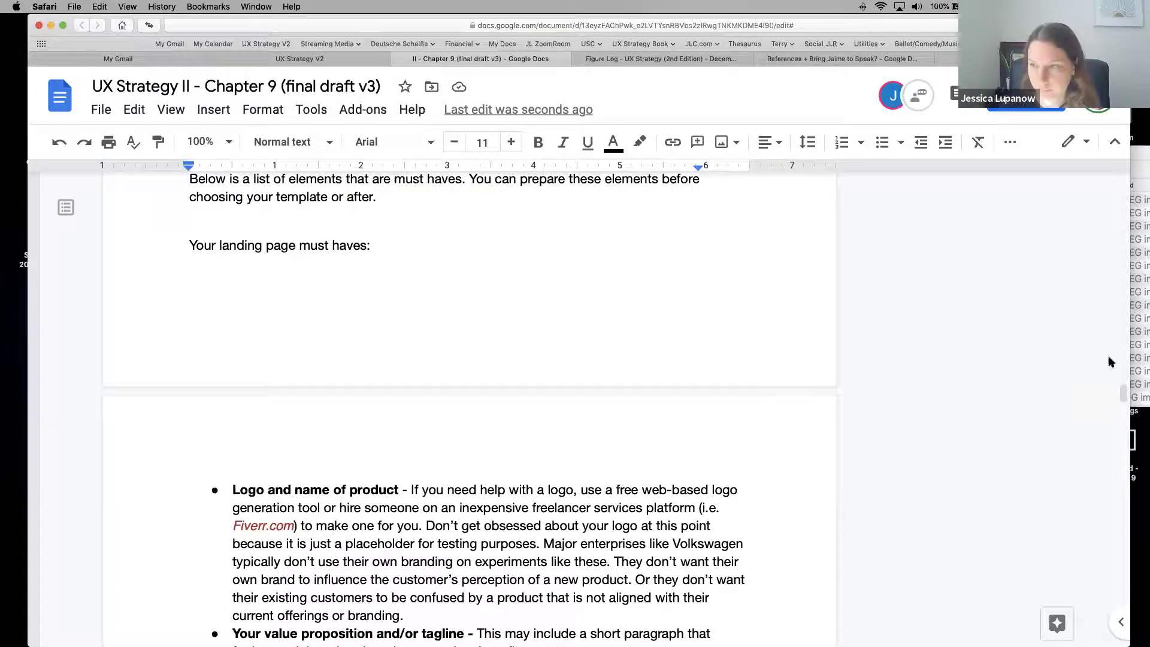
scroll(1114, 362, up, 6)
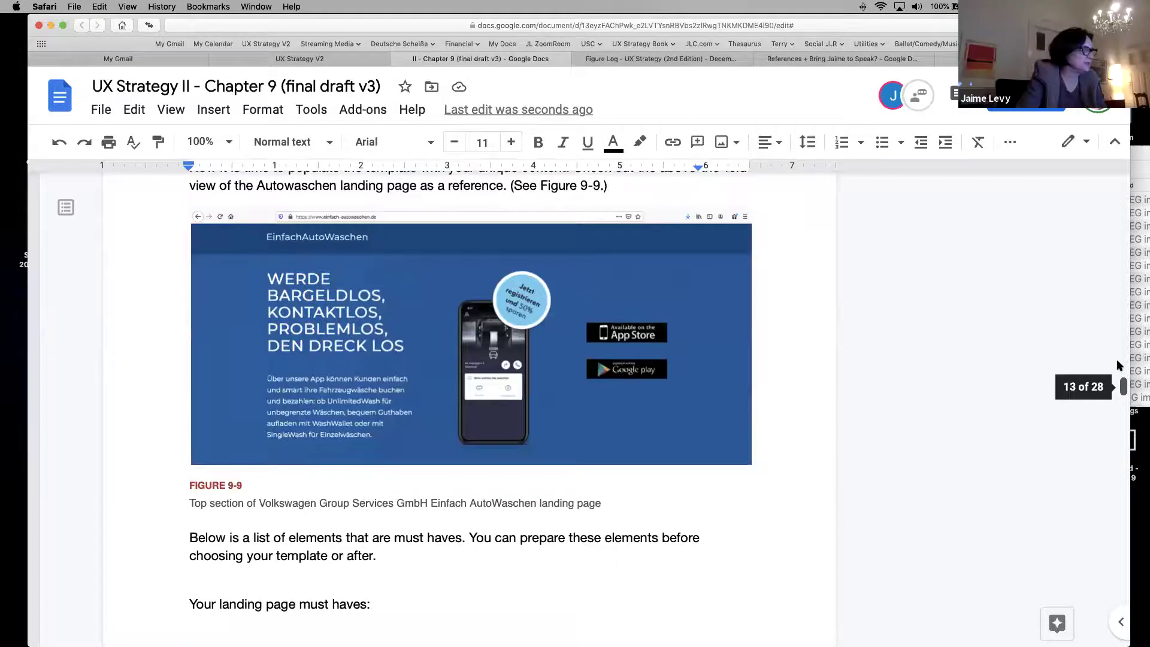
scroll(1116, 358, up, 15)
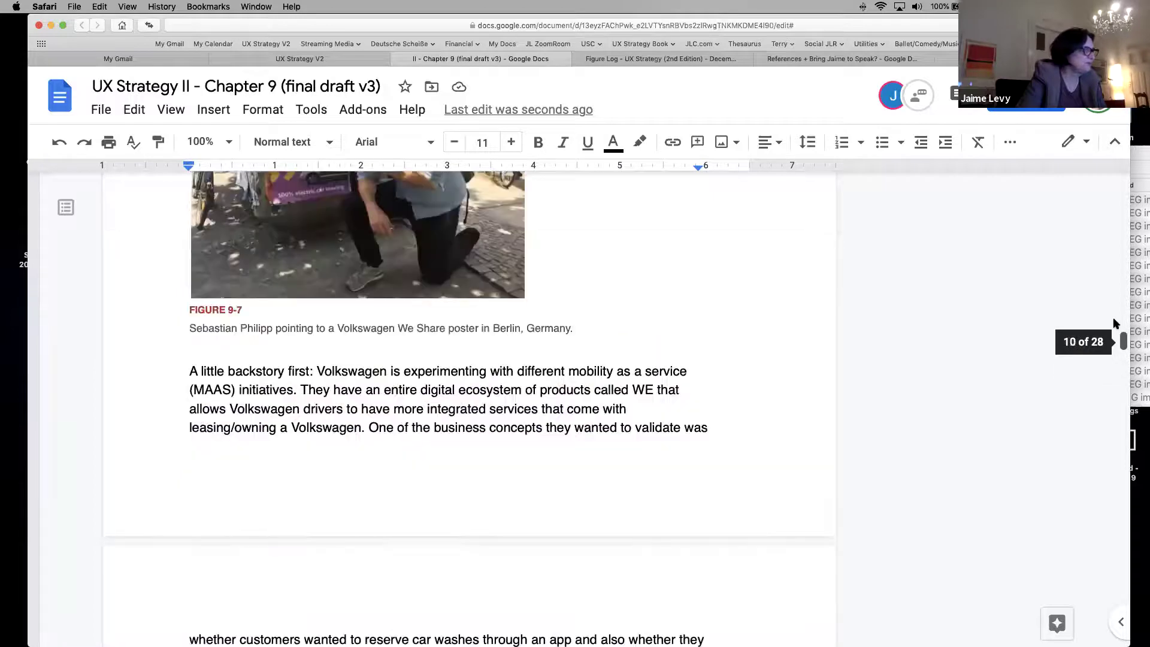
scroll(1113, 319, up, 12)
scroll(1114, 309, up, 4)
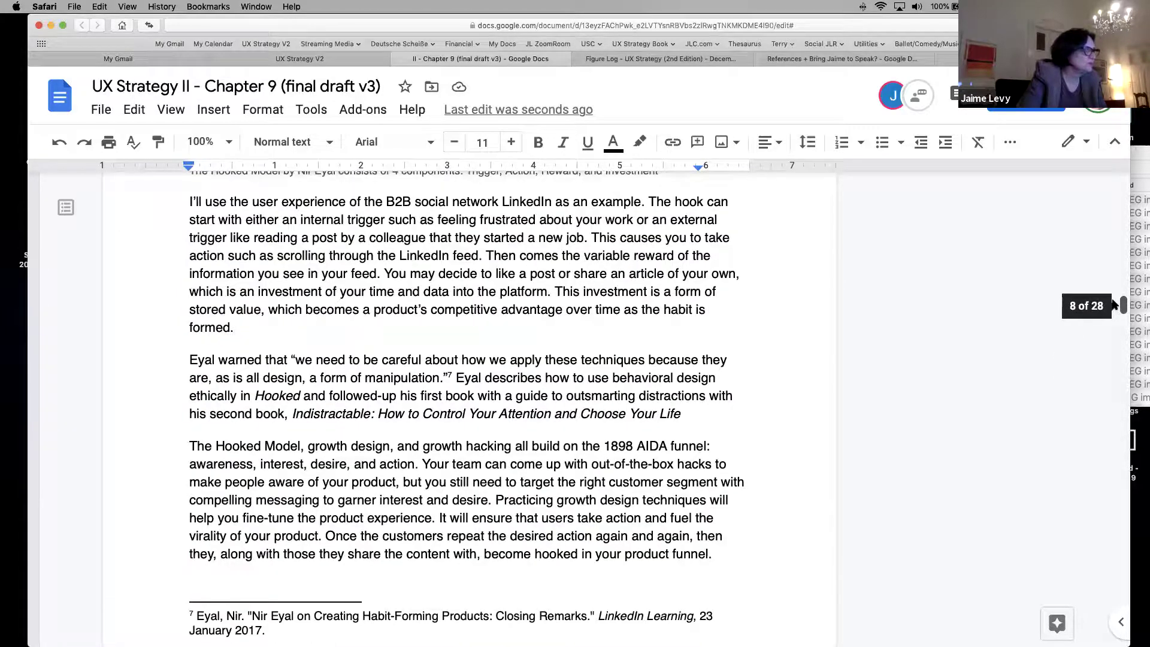
scroll(1113, 306, up, 7)
scroll(1113, 298, up, 10)
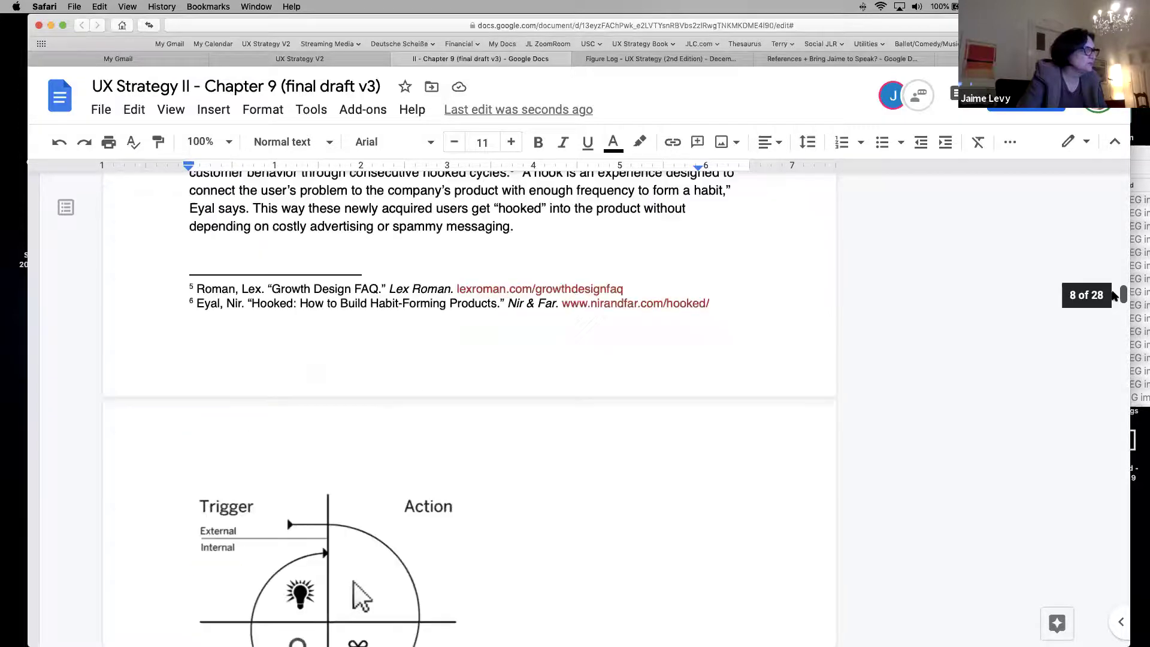
scroll(1113, 292, up, 13)
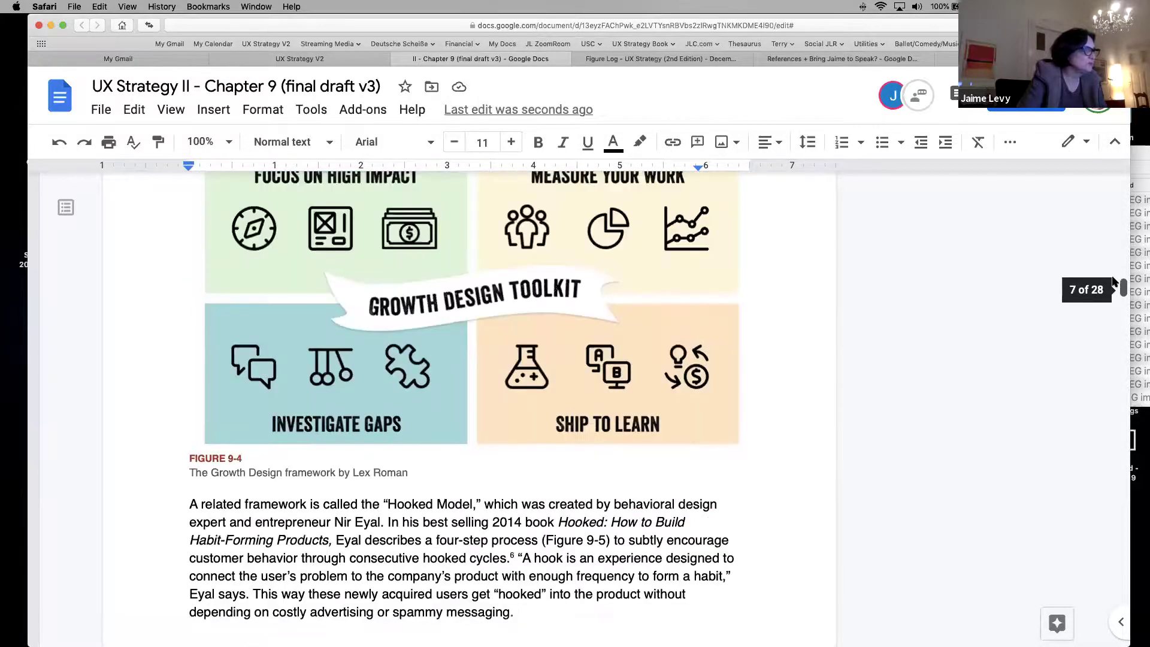
scroll(1114, 277, up, 1)
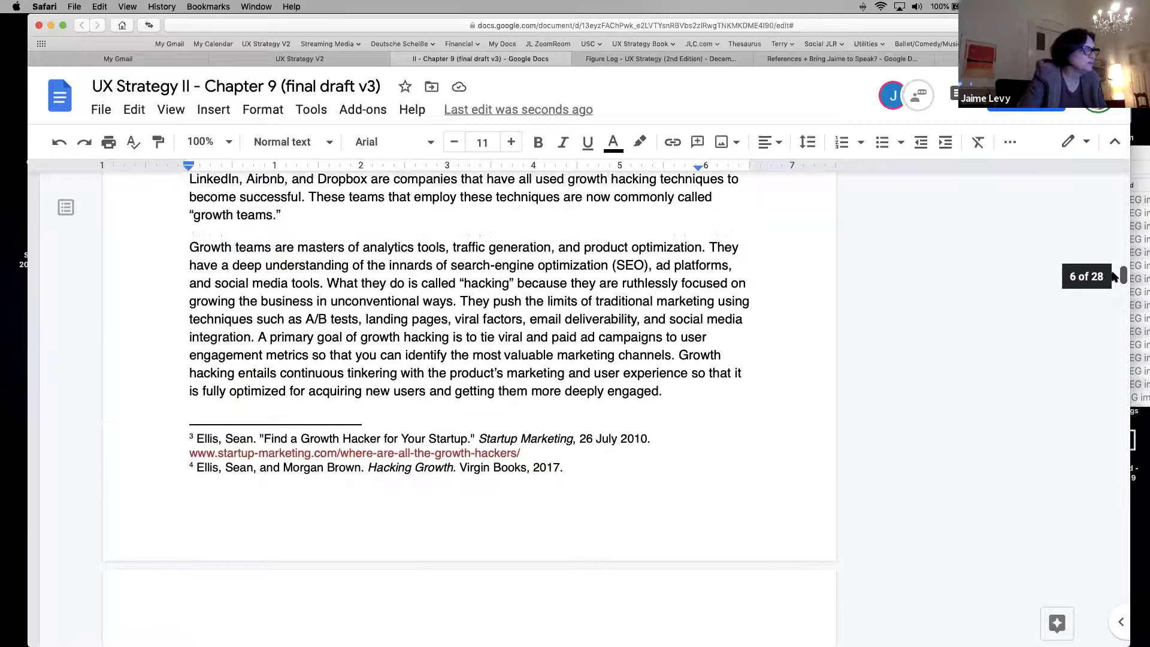
scroll(1114, 277, up, 1)
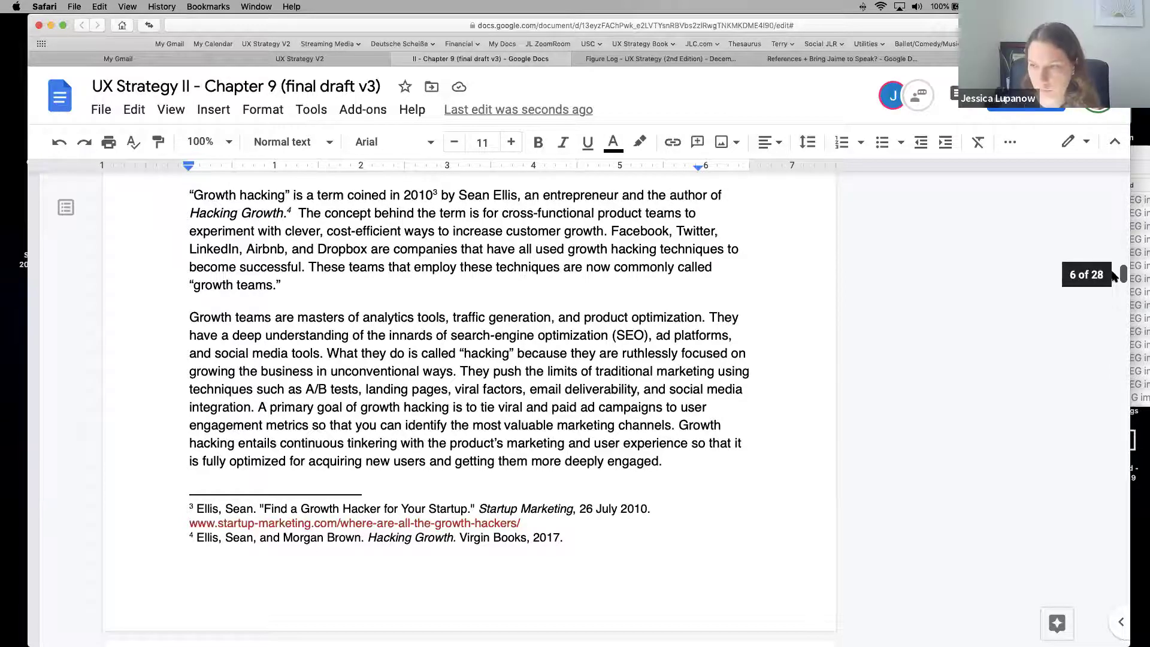
scroll(1115, 277, down, 3)
scroll(467, 407, down, 20)
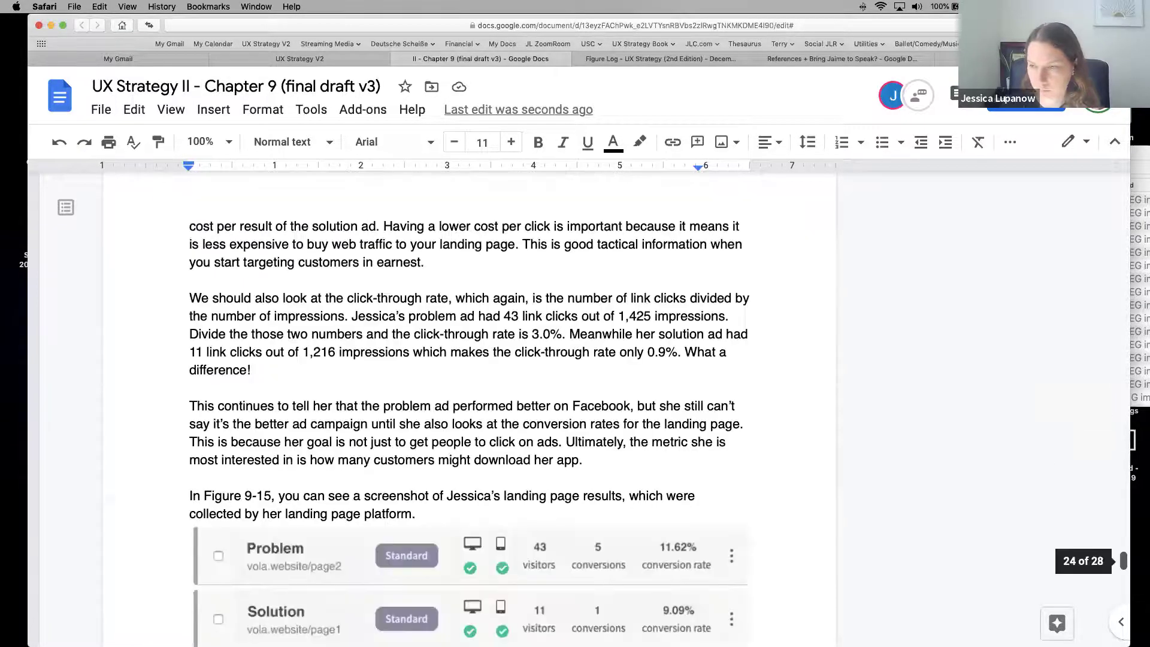
scroll(467, 407, down, 15)
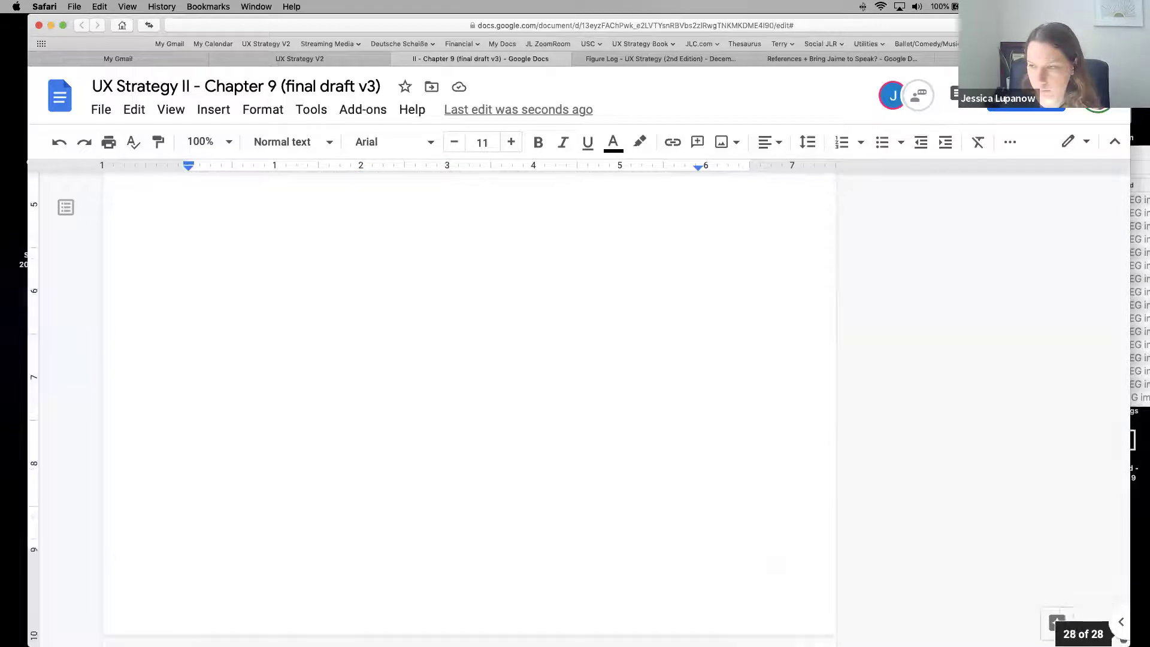
scroll(467, 408, up, 5)
scroll(581, 193, up, 4)
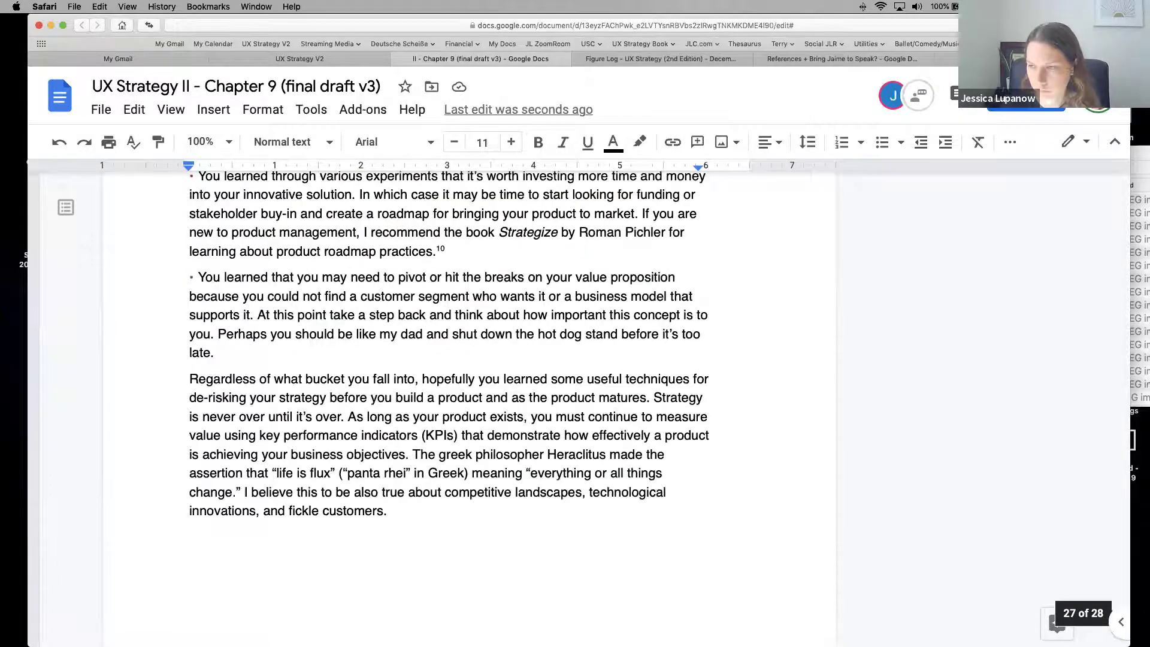
scroll(581, 192, down, 10)
scroll(581, 193, up, 3)
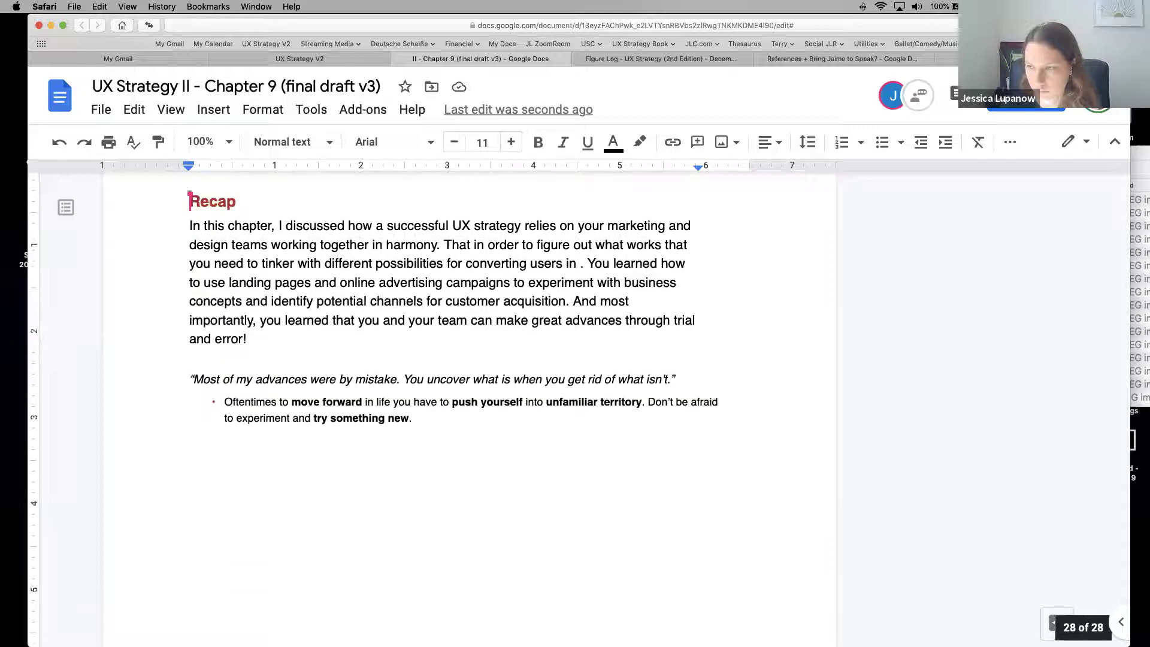
Step: Replace "converting" with "hooking" before "users" in the new Recap sentence
scroll(581, 333, up, 2)
click(576, 403)
drag(510, 402, 489, 399)
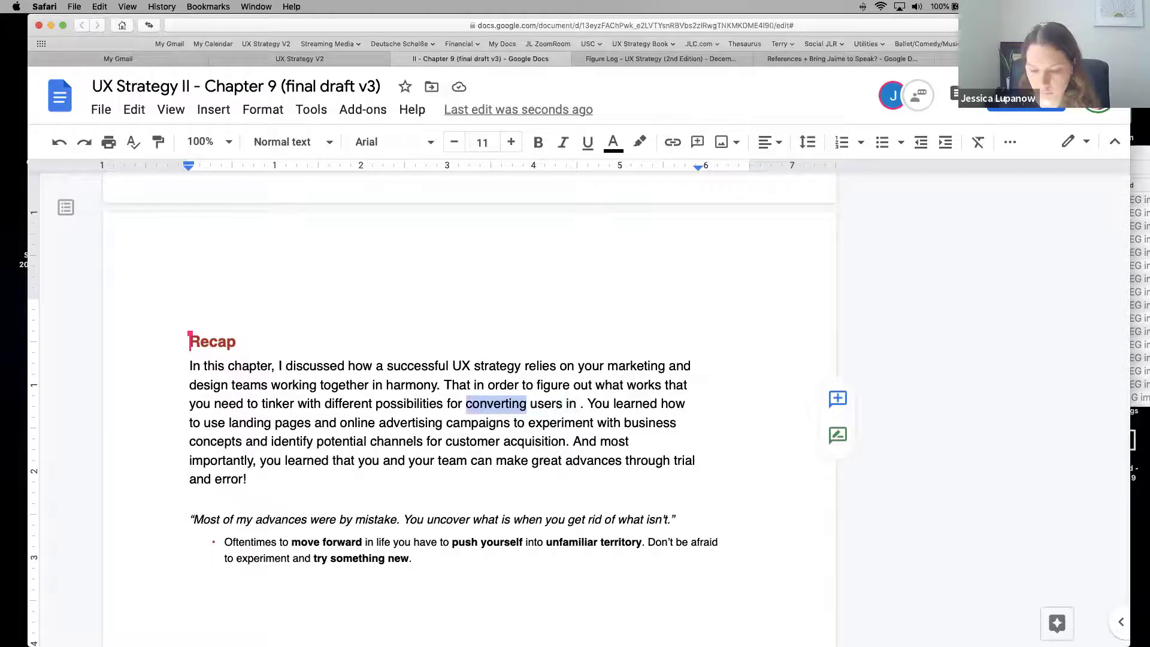
key(BackSpace)
text(hookig)
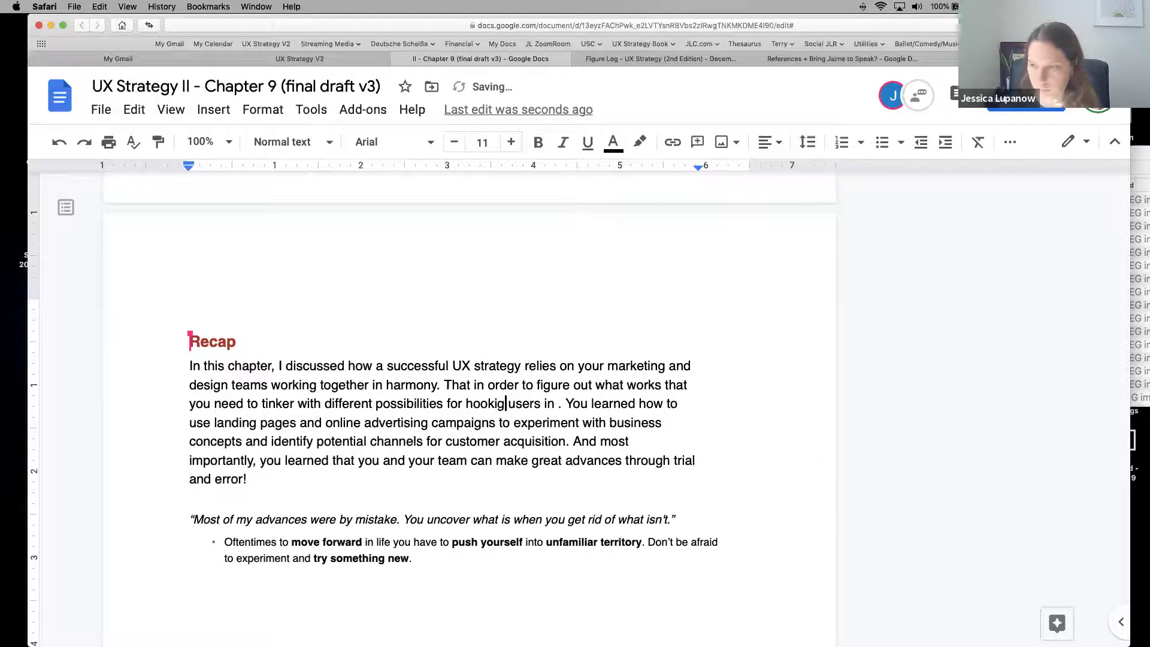
key(BackSpace)
text(ng)
Step: Replace the dangling "in ." after "hooking users" with "and hacking growth." to finish the Recap sentence
click(563, 403)
key(BackSpace)
key(BackSpace)
key(BackSpace)
key(BackSpace)
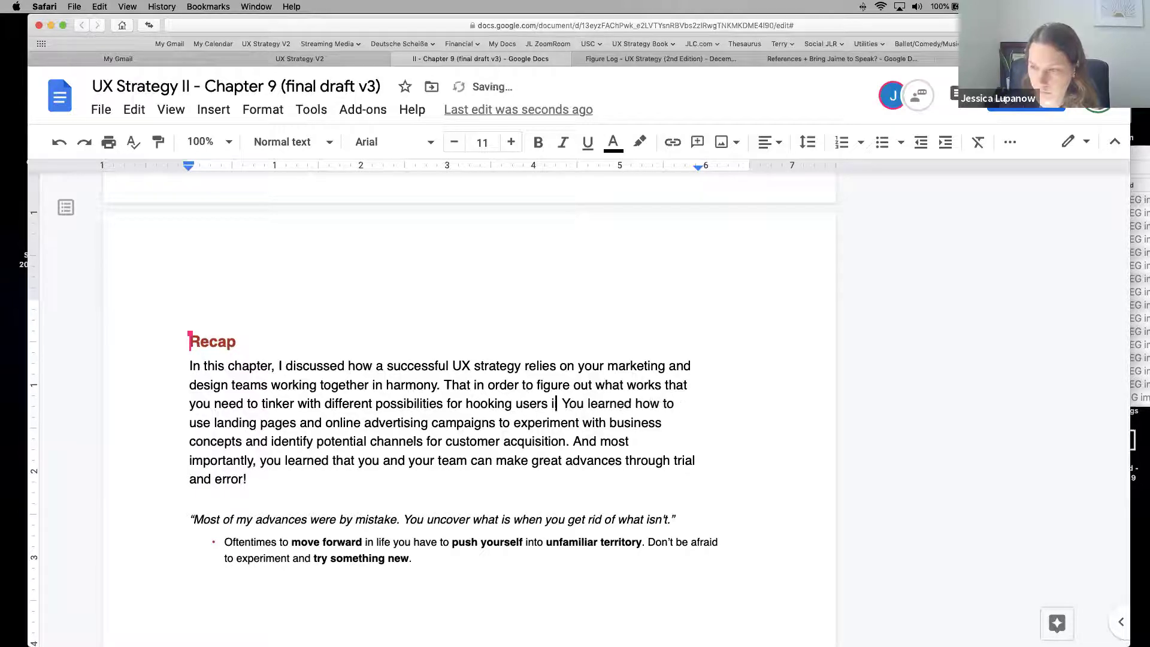
text(and hacking growth.)
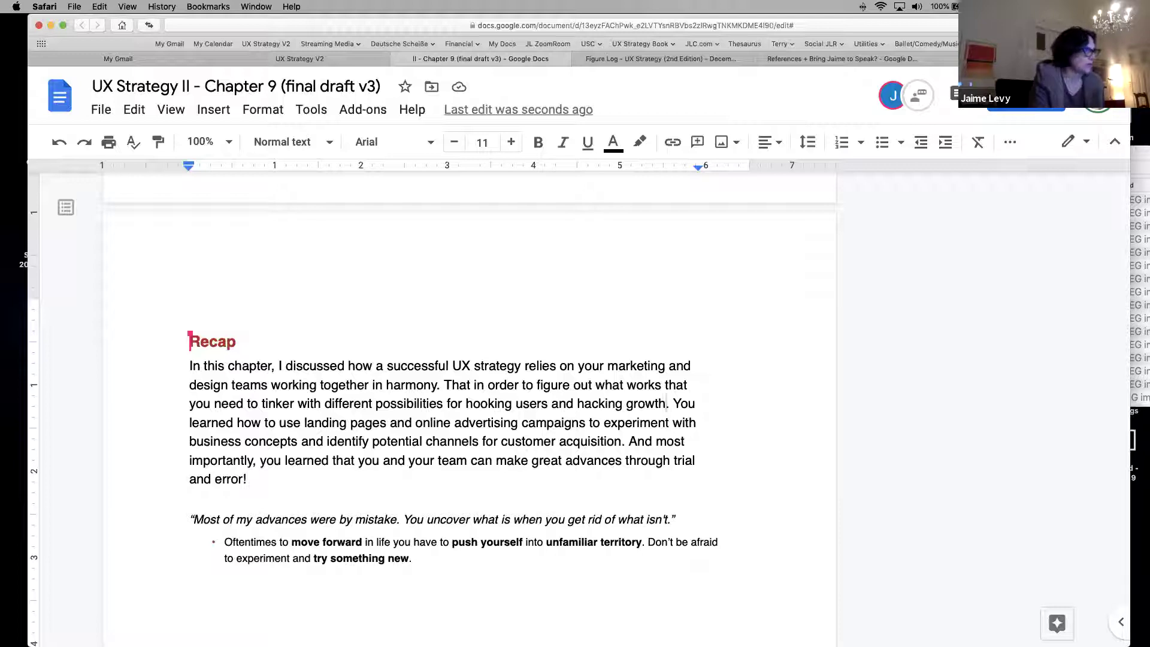
Step: Delete "that" before "you need to tinker" and reread the phrases on tinkering, hooking users and hacking growth in the Recap sentence
double_click(673, 386)
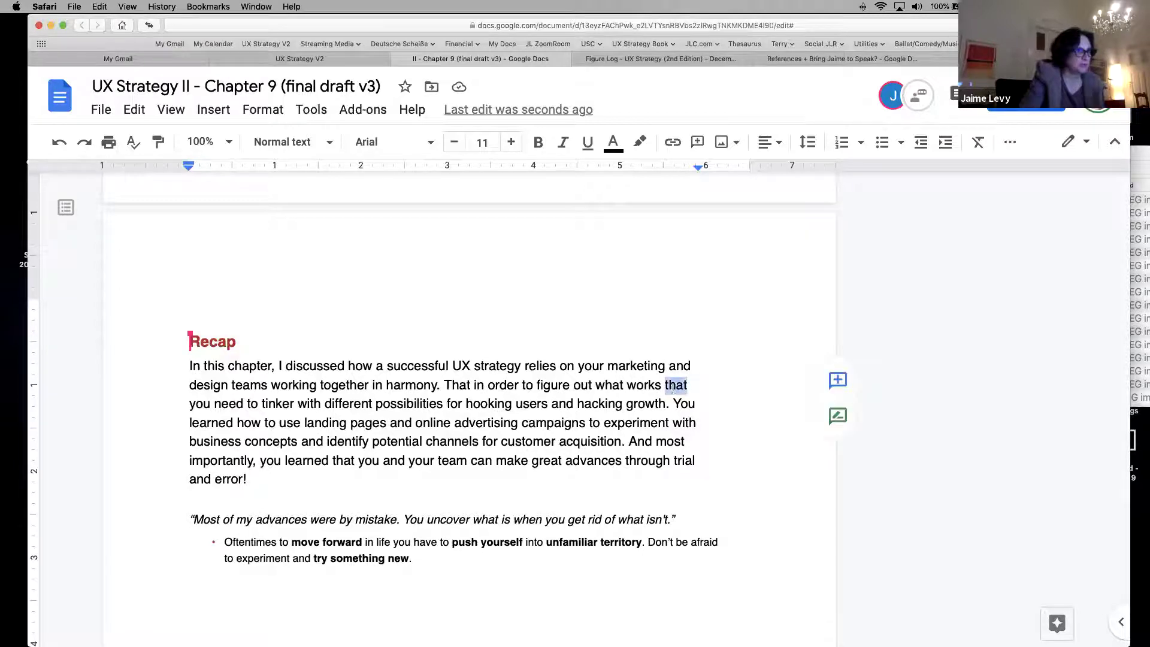
key(BackSpace)
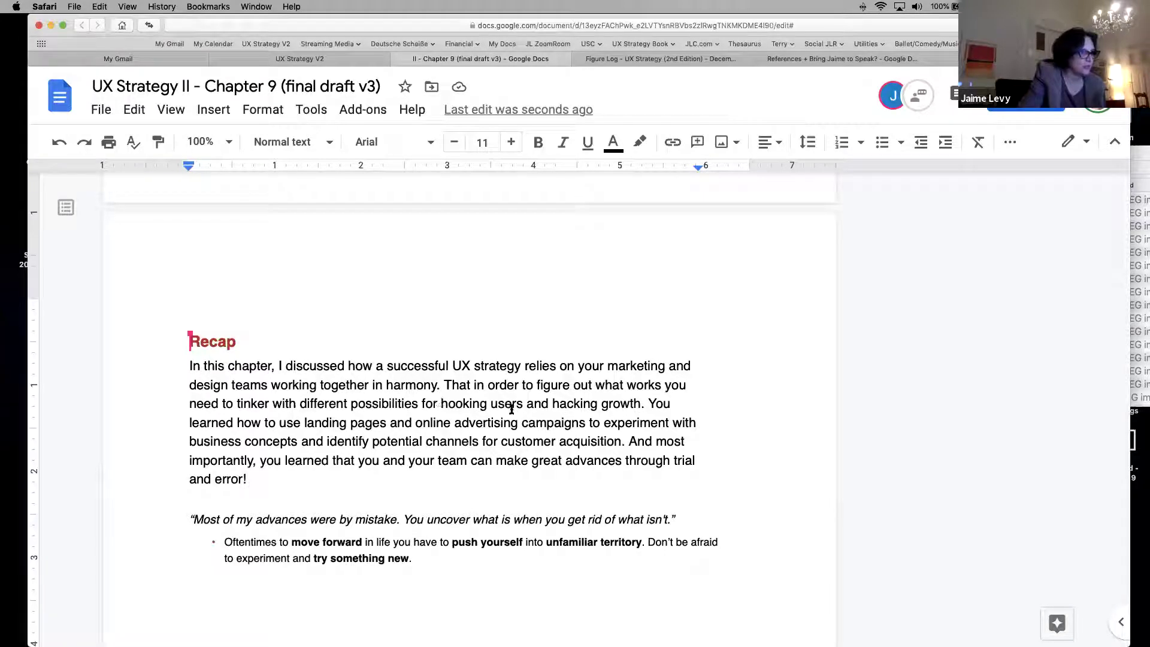
drag(440, 402, 520, 407)
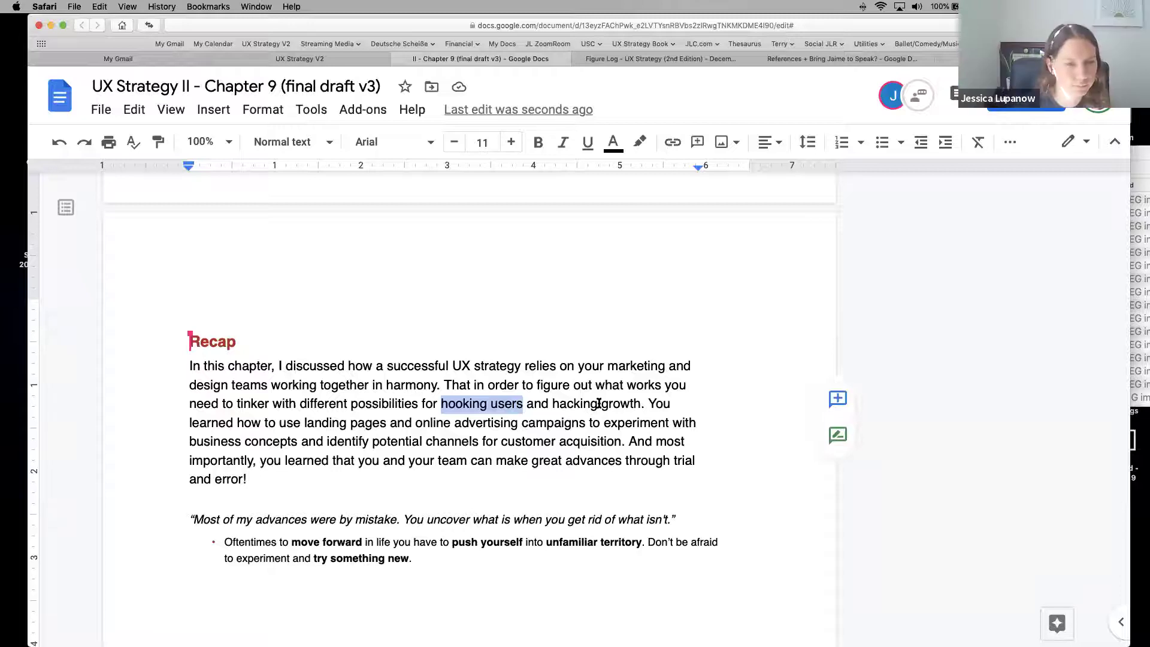
drag(553, 407, 633, 407)
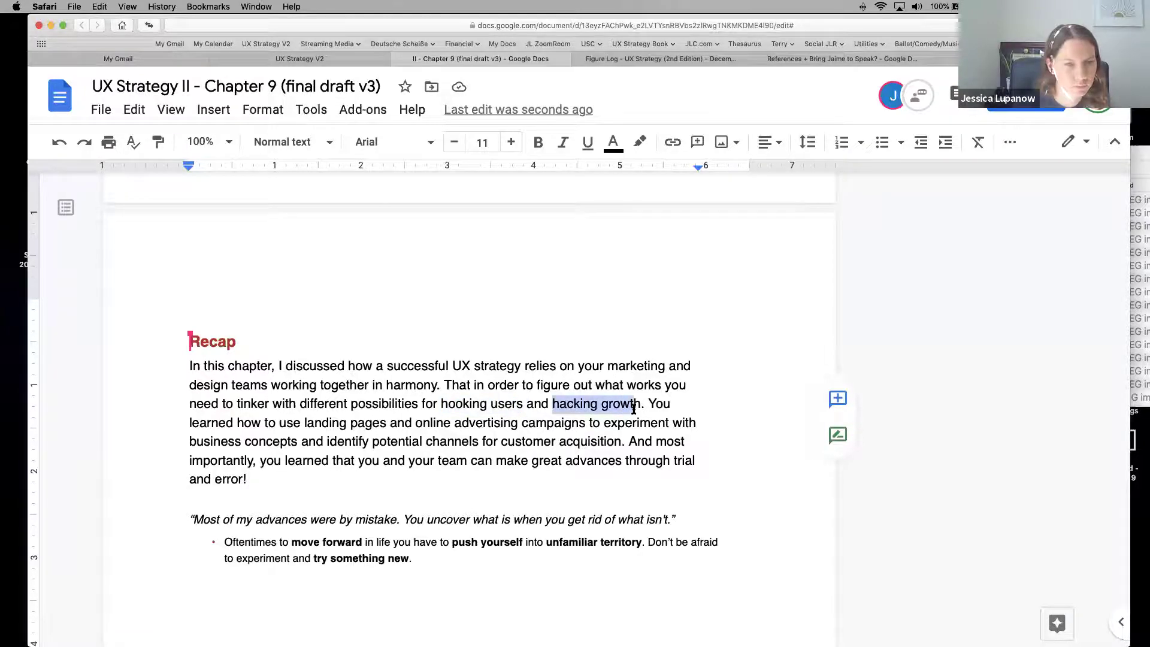
click(596, 408)
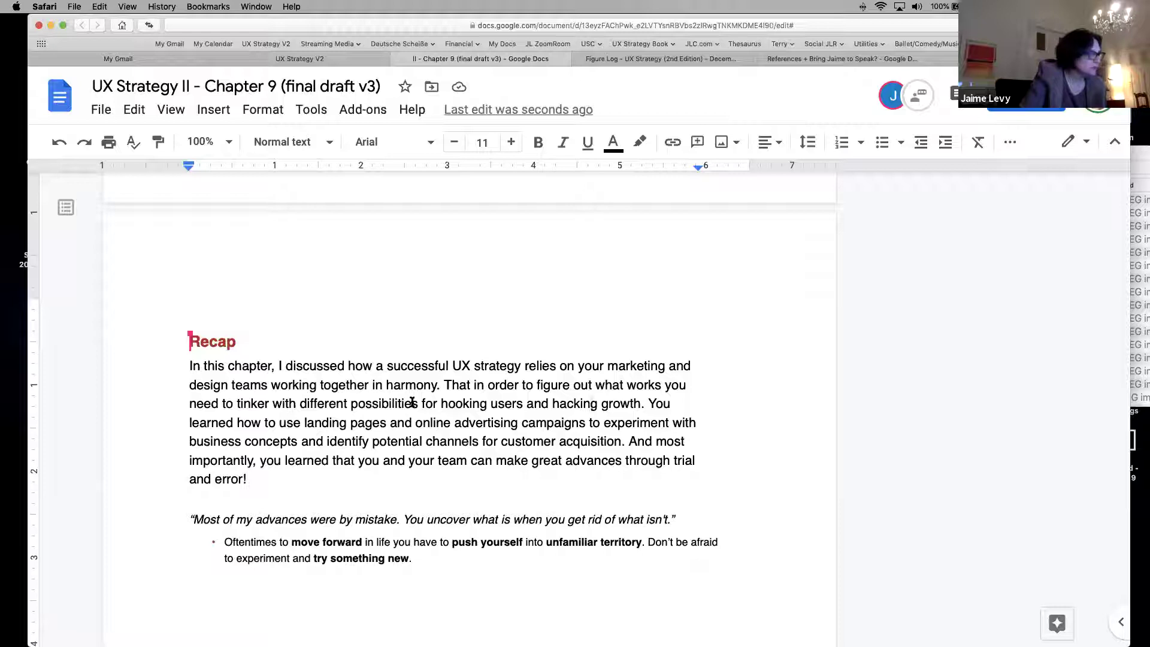
drag(222, 403, 268, 406)
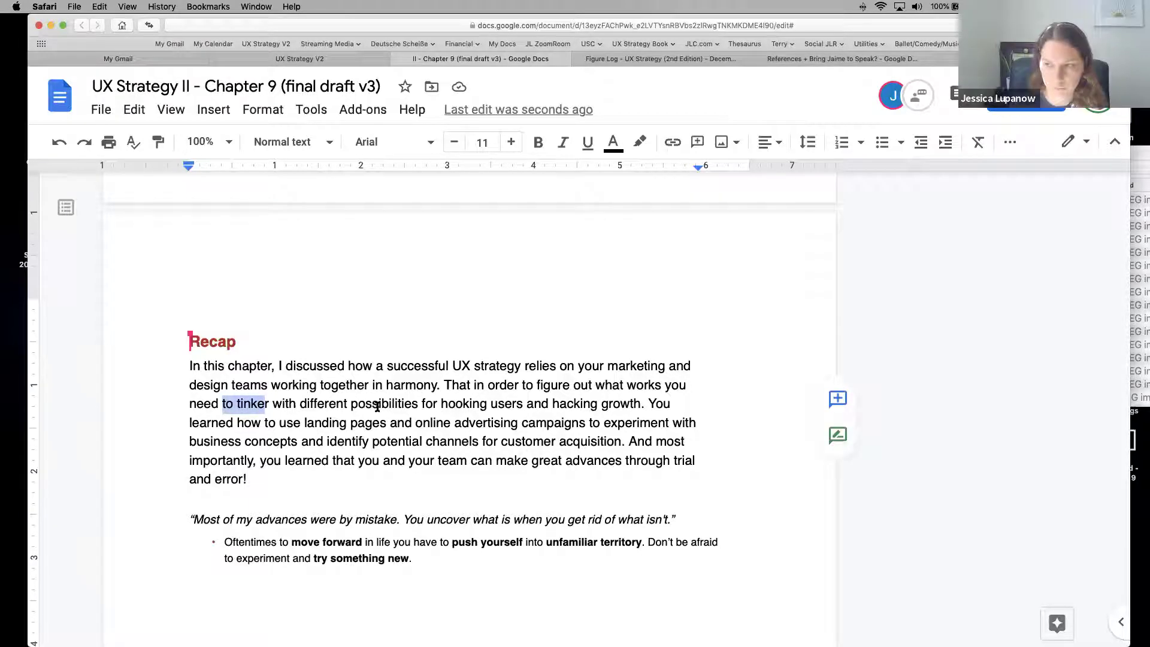
click(376, 407)
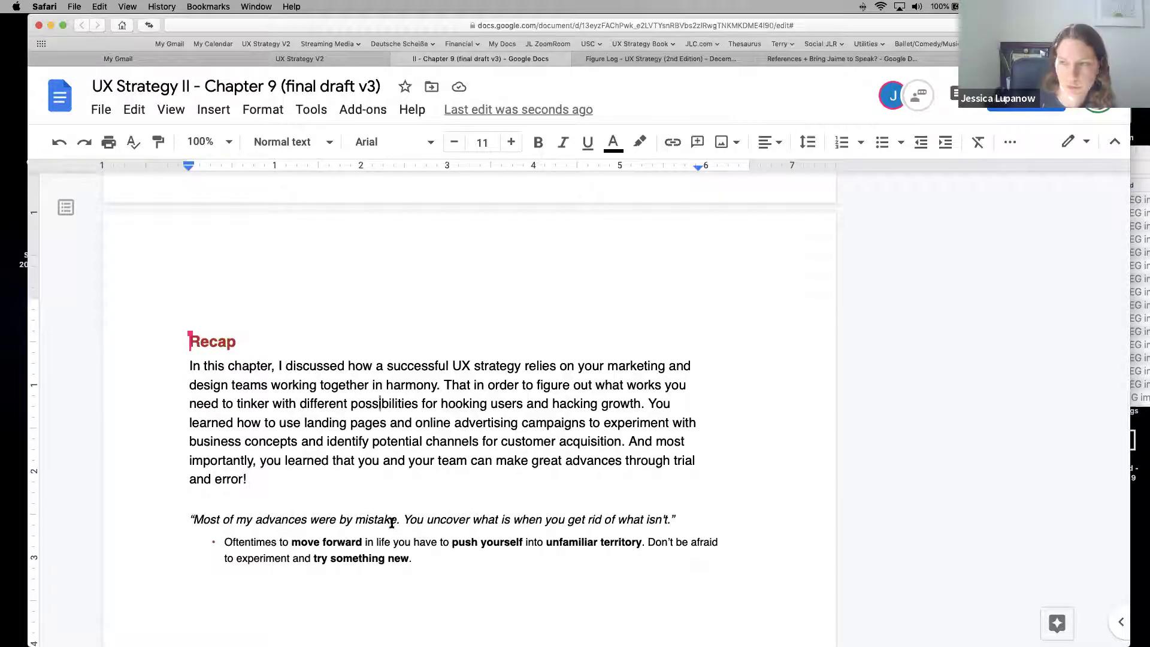
Step: Review the lesson under the quote and replace "figure out what works" in the Recap sentence with its phrase "move forward,"
drag(378, 541, 260, 544)
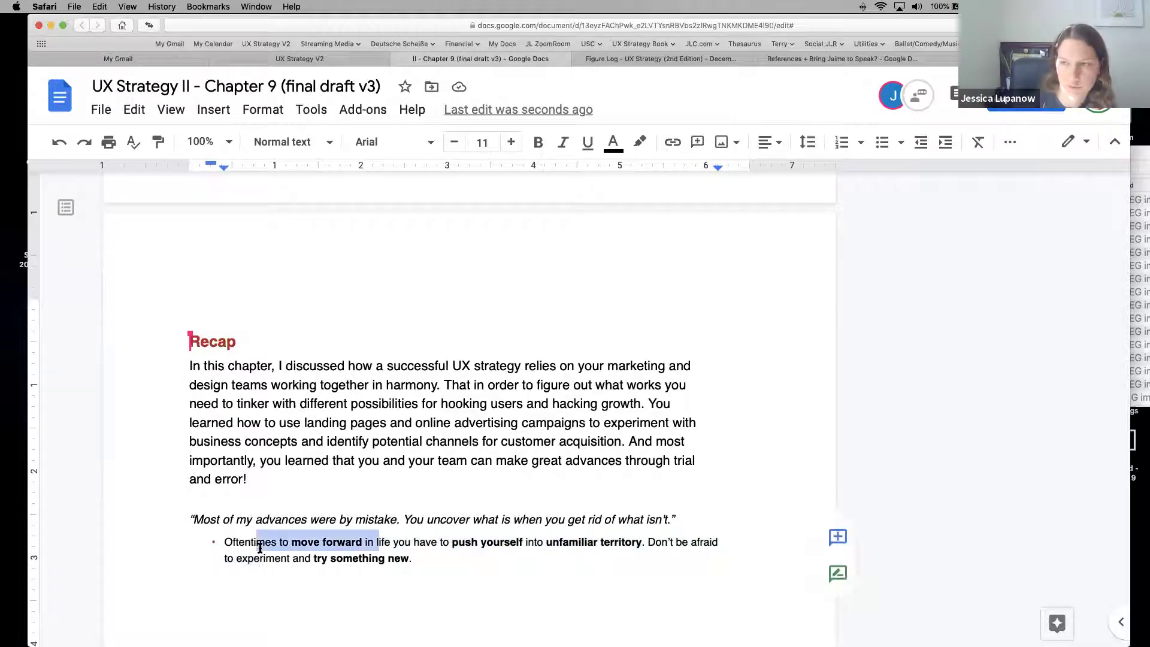
click(396, 558)
drag(413, 558, 251, 542)
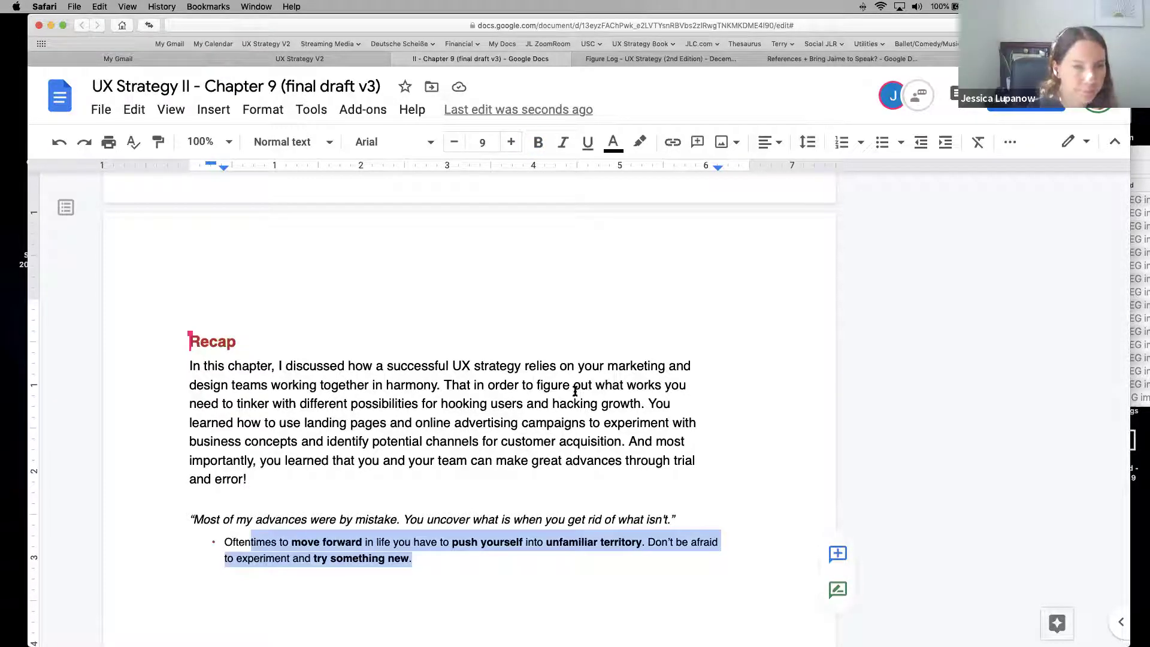
click(521, 386)
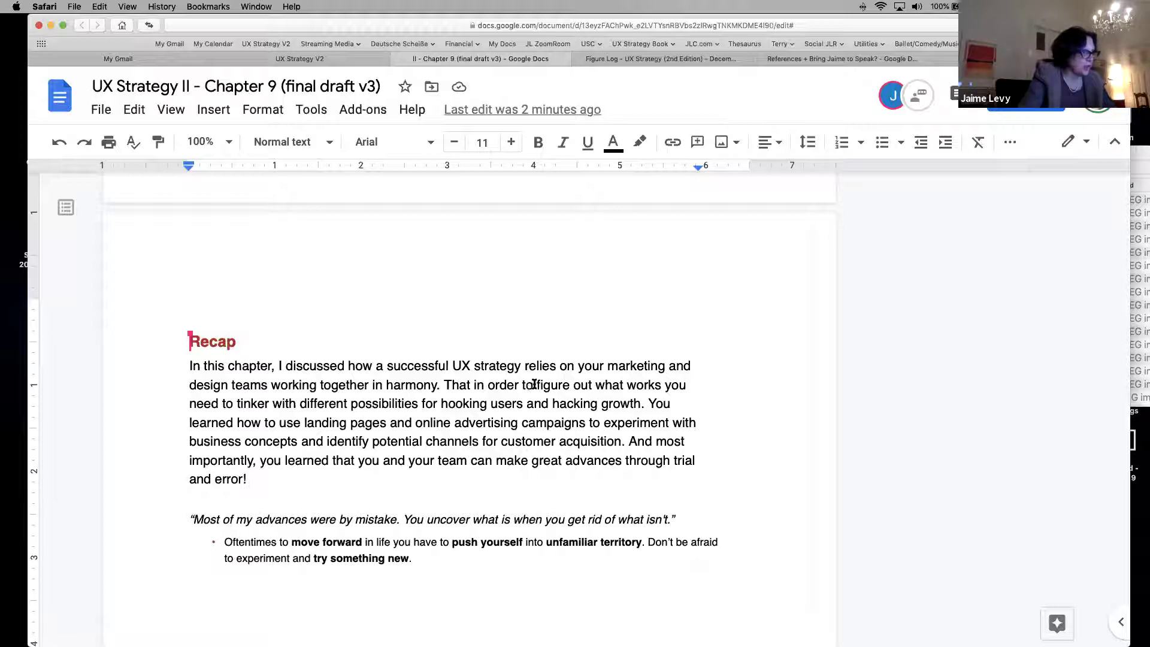
drag(537, 385, 661, 385)
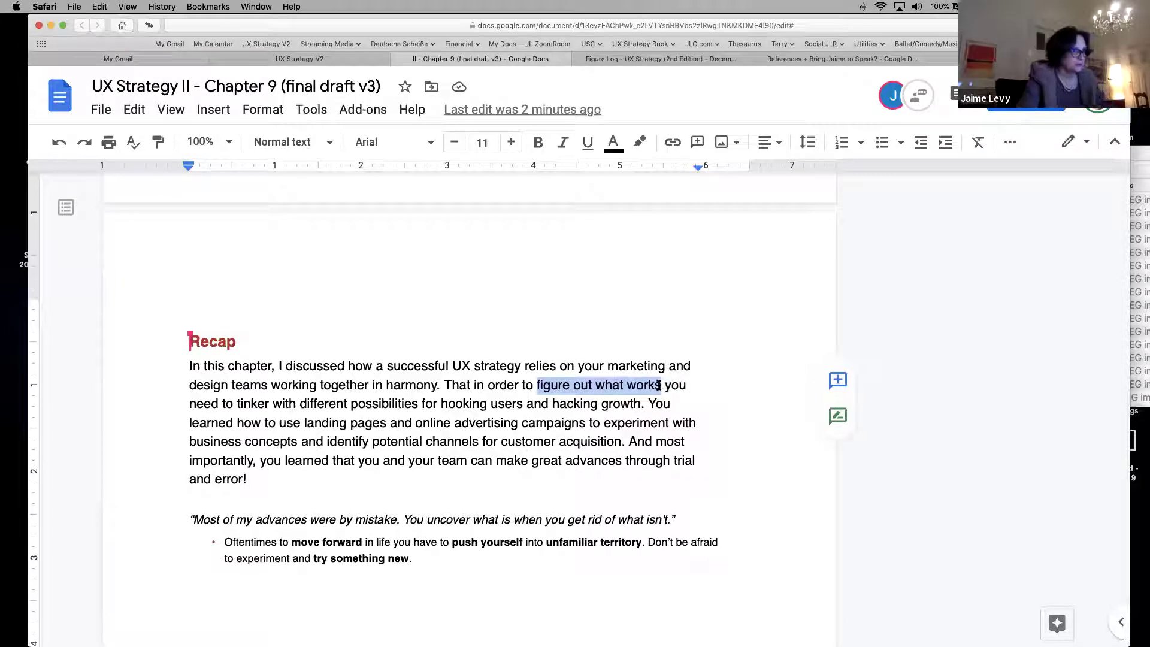
text(move forward,)
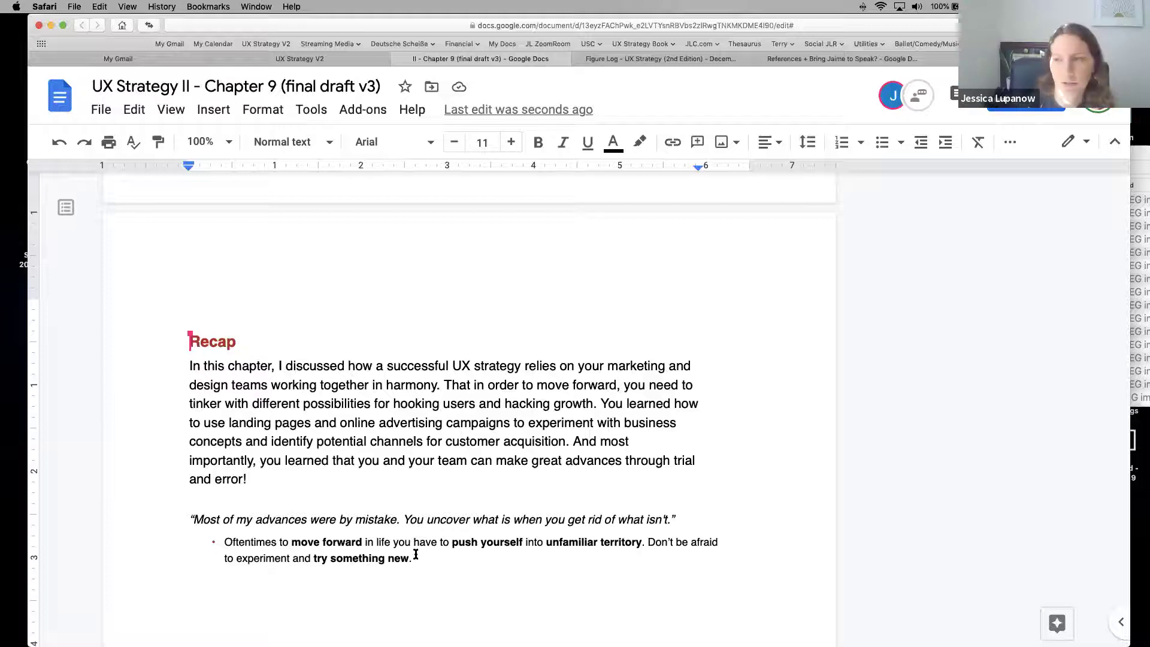
Step: Replace "tinker with different possibilities" in the Recap sentence with "try new"
double_click(201, 403)
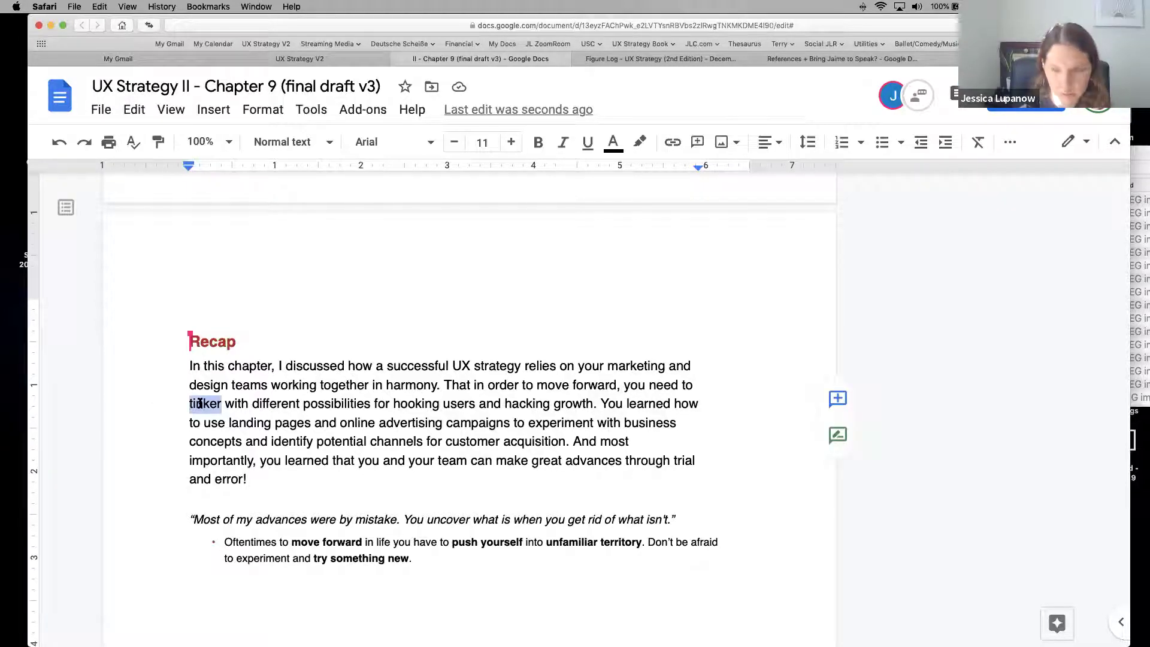
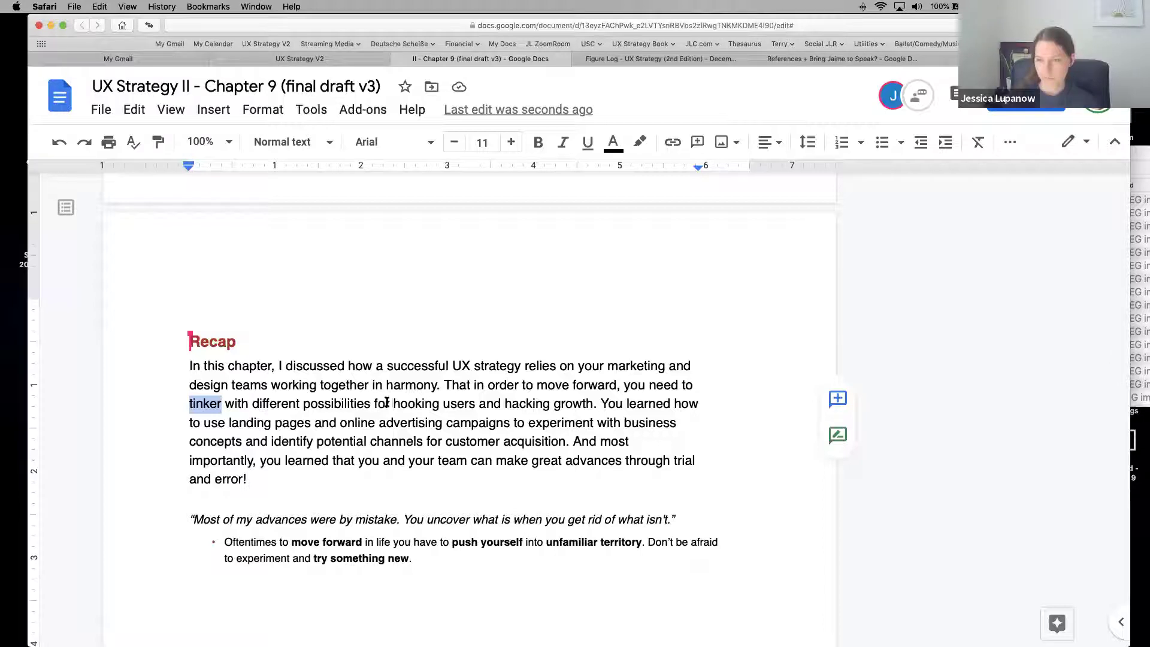
click(387, 402)
drag(386, 403, 683, 388)
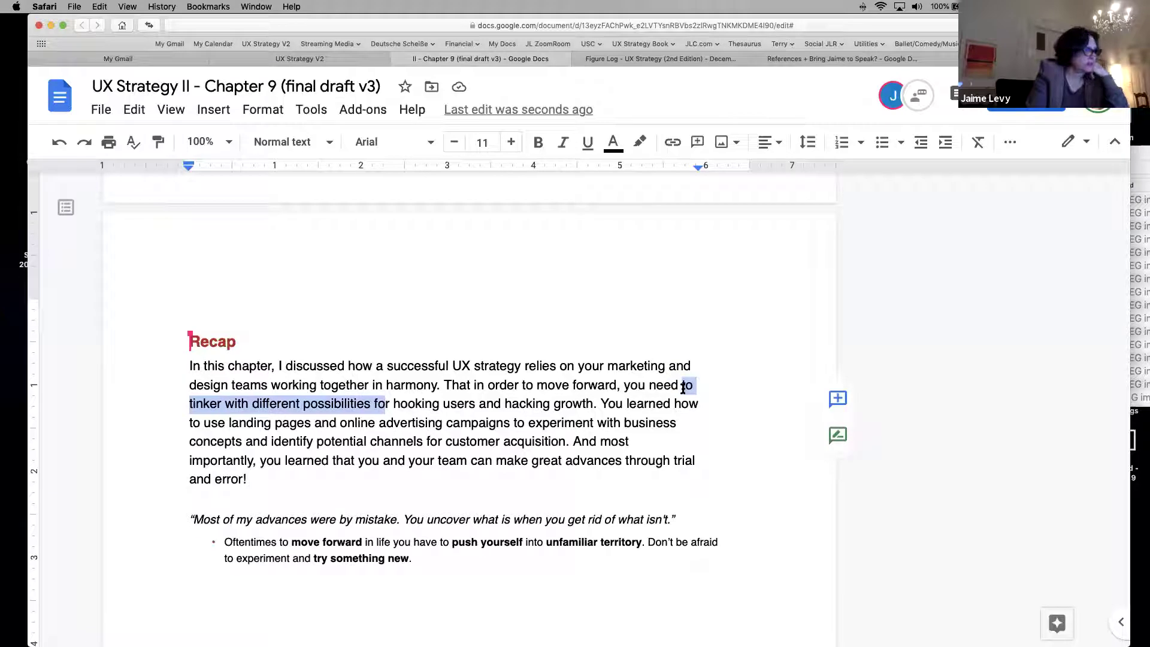
click(368, 403)
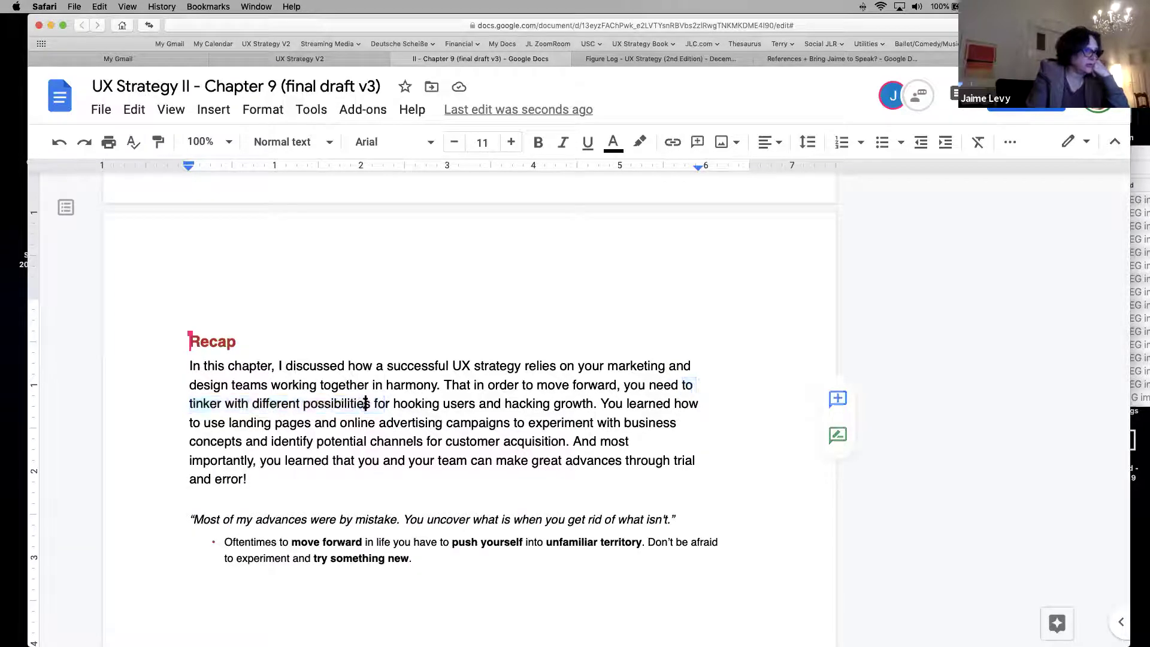
drag(370, 403, 185, 400)
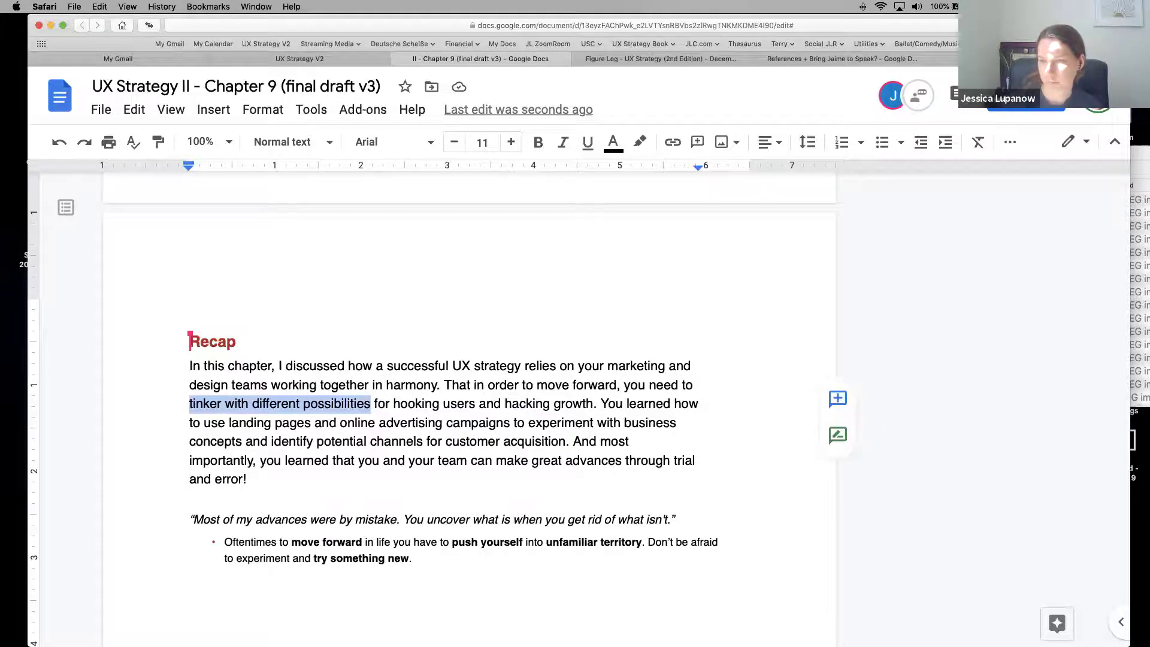
text(try new)
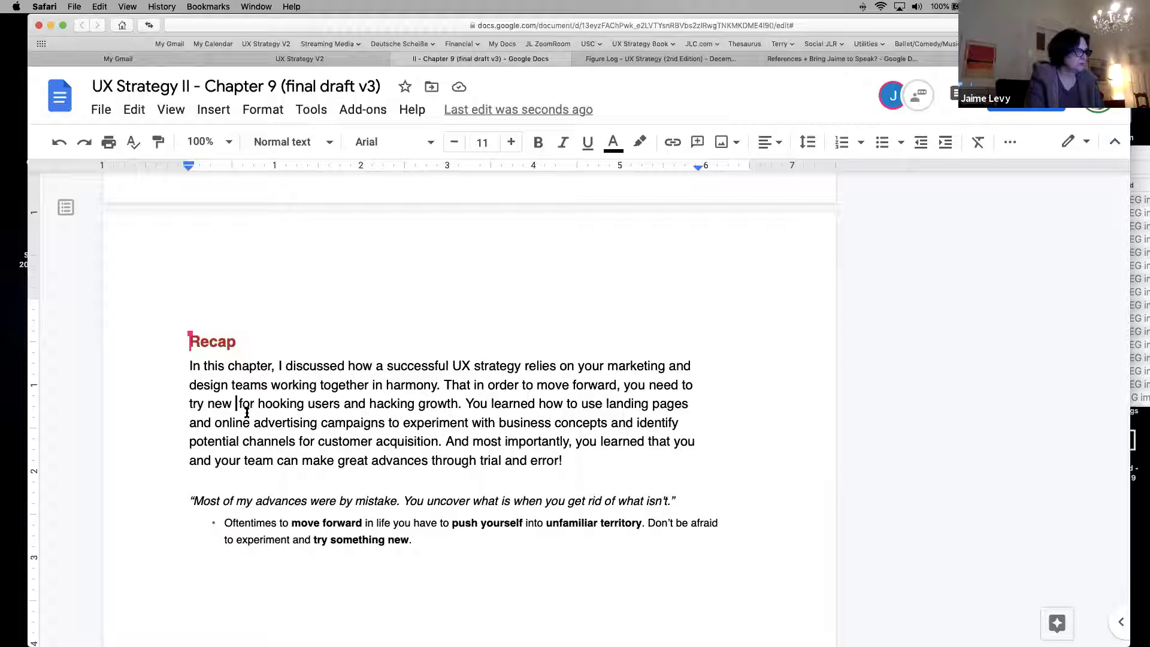
key(BackSpace)
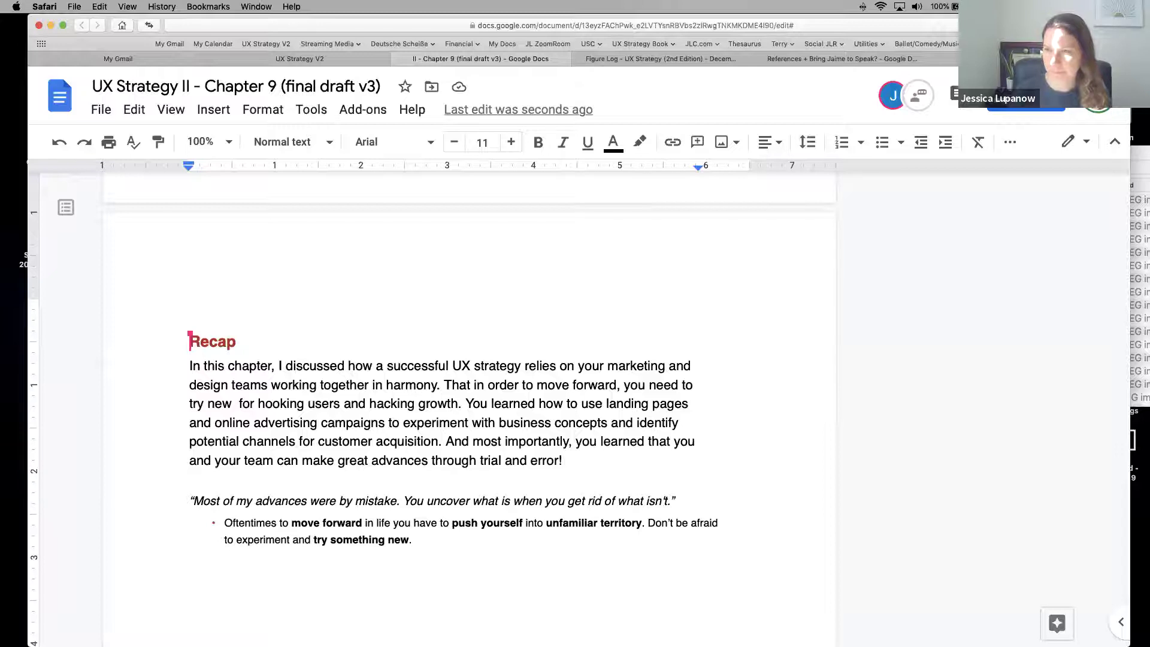
Step: Reread the lesson bullet under the quote and compare it with the "try new" wording in the Recap sentence
drag(415, 548, 209, 527)
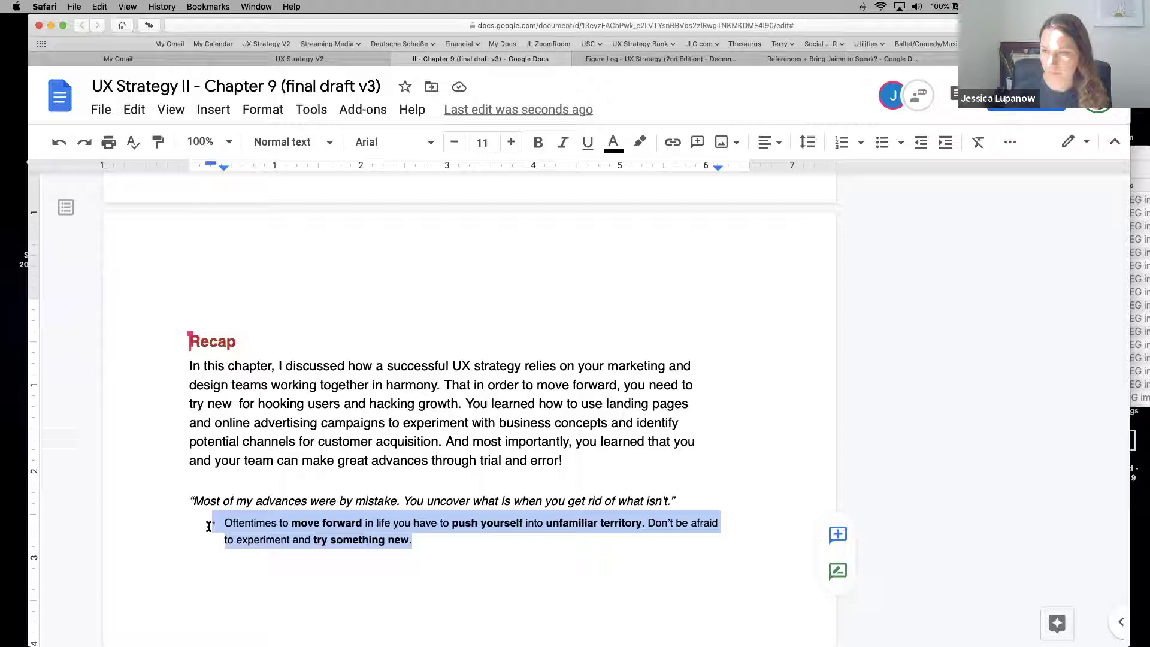
click(211, 524)
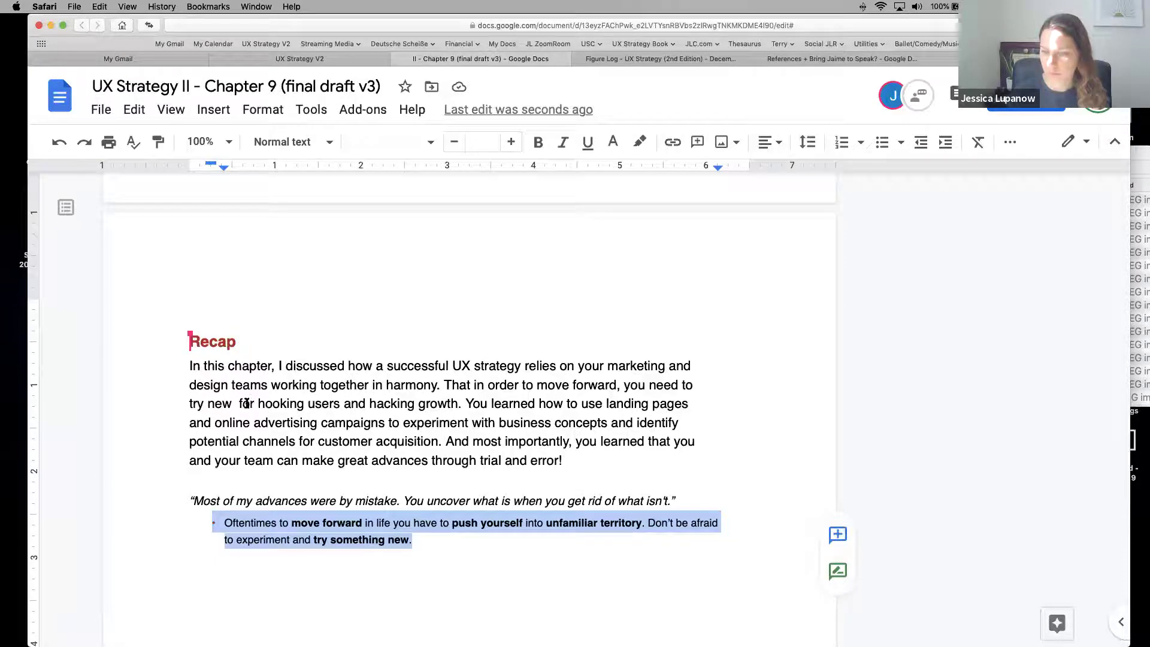
drag(249, 404, 194, 406)
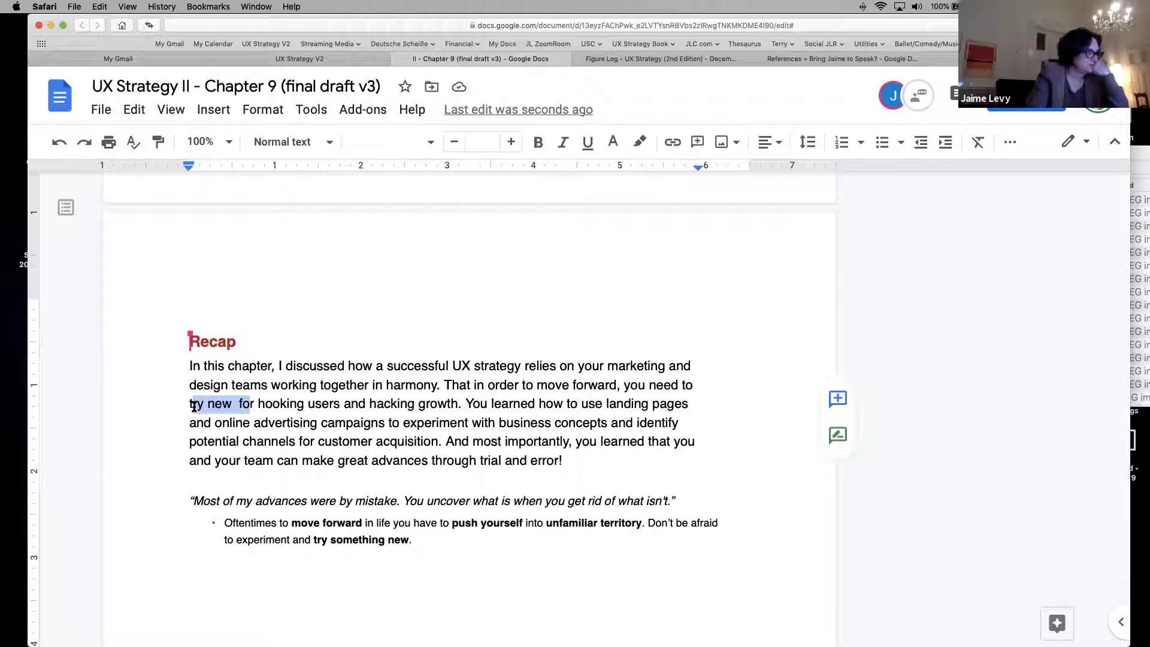
drag(194, 406, 192, 406)
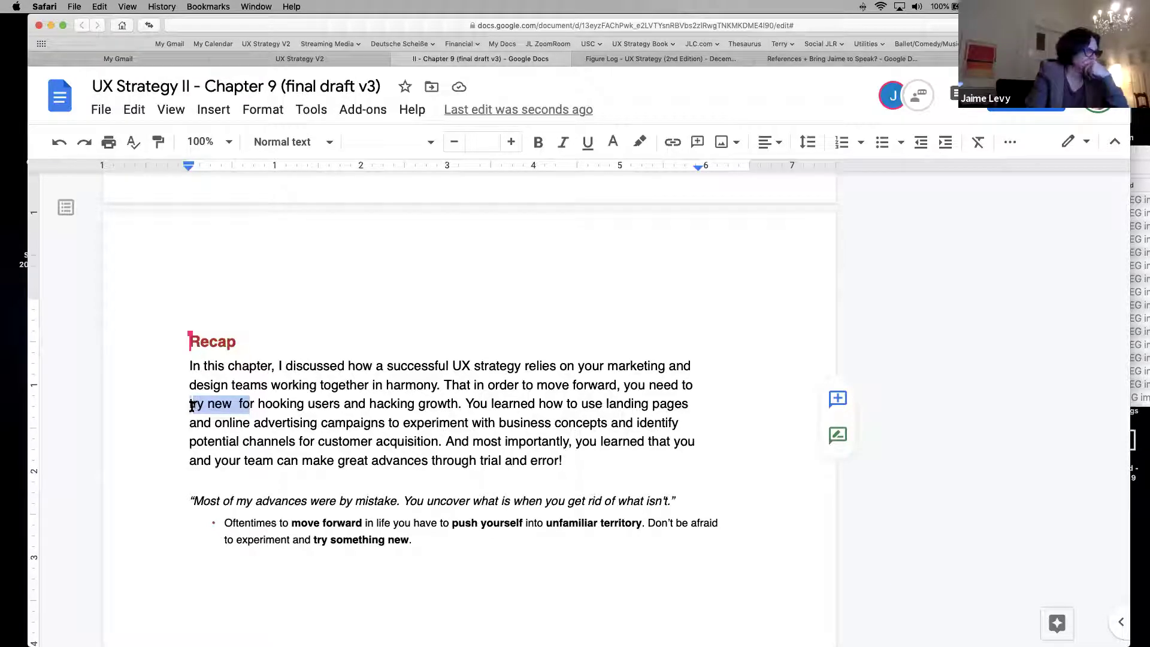
click(237, 406)
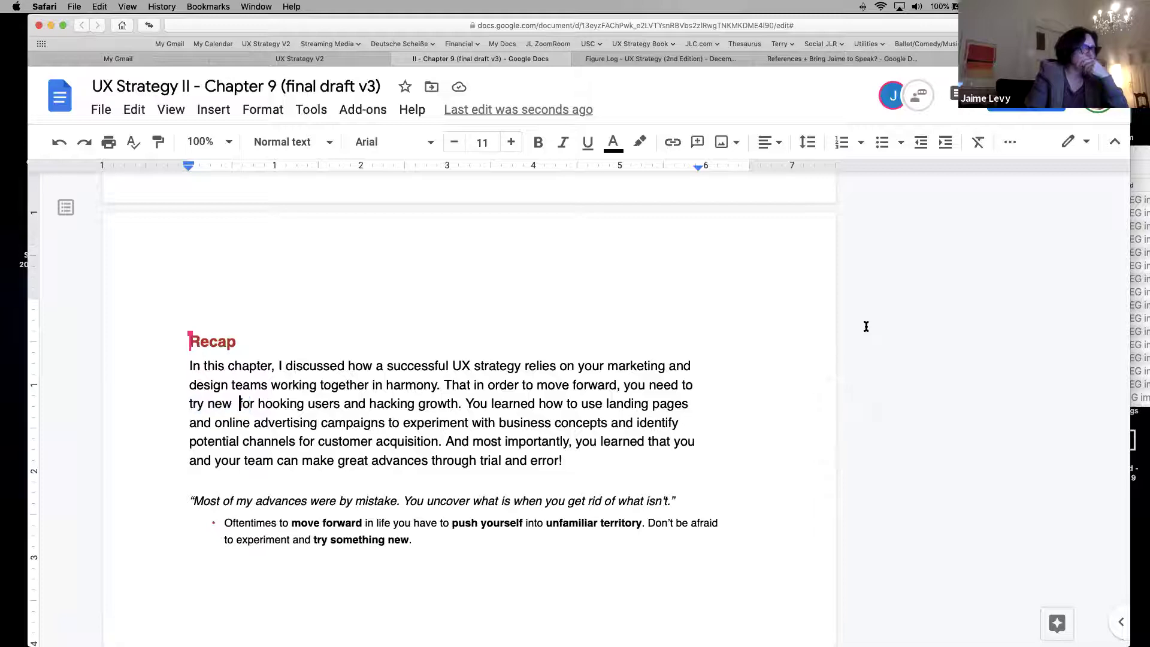
Step: Look back through the chapter from the Recap to the Hooked Model and Growth Design Toolkit passages for its main ideas
scroll(1121, 185, up, 10)
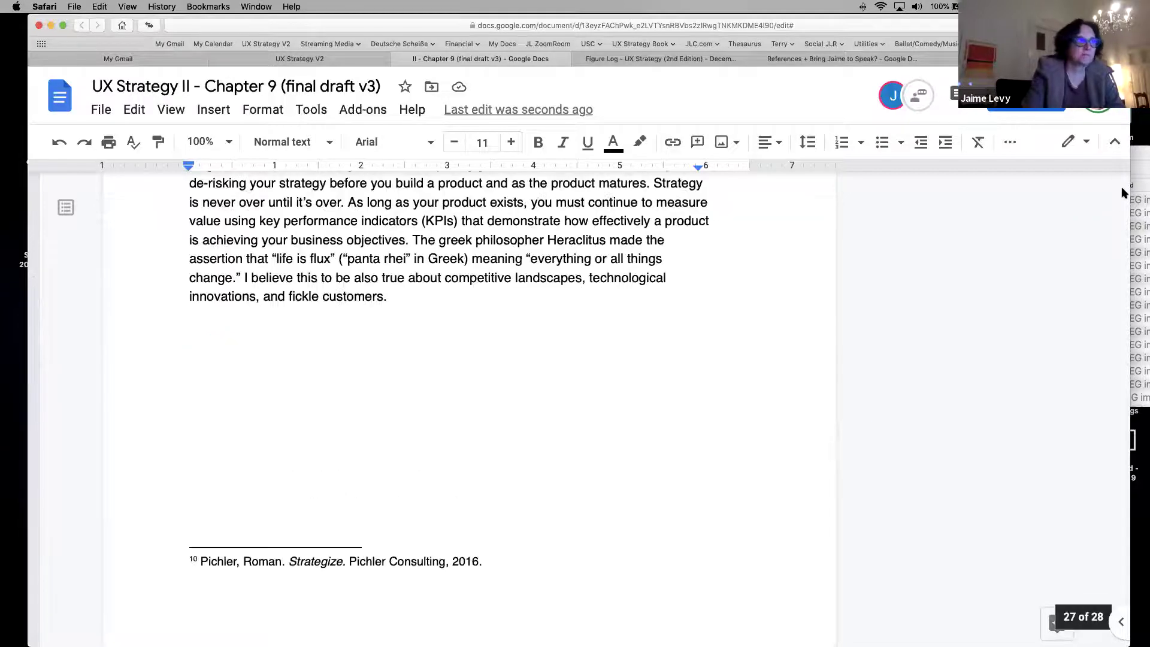
scroll(1120, 186, up, 20)
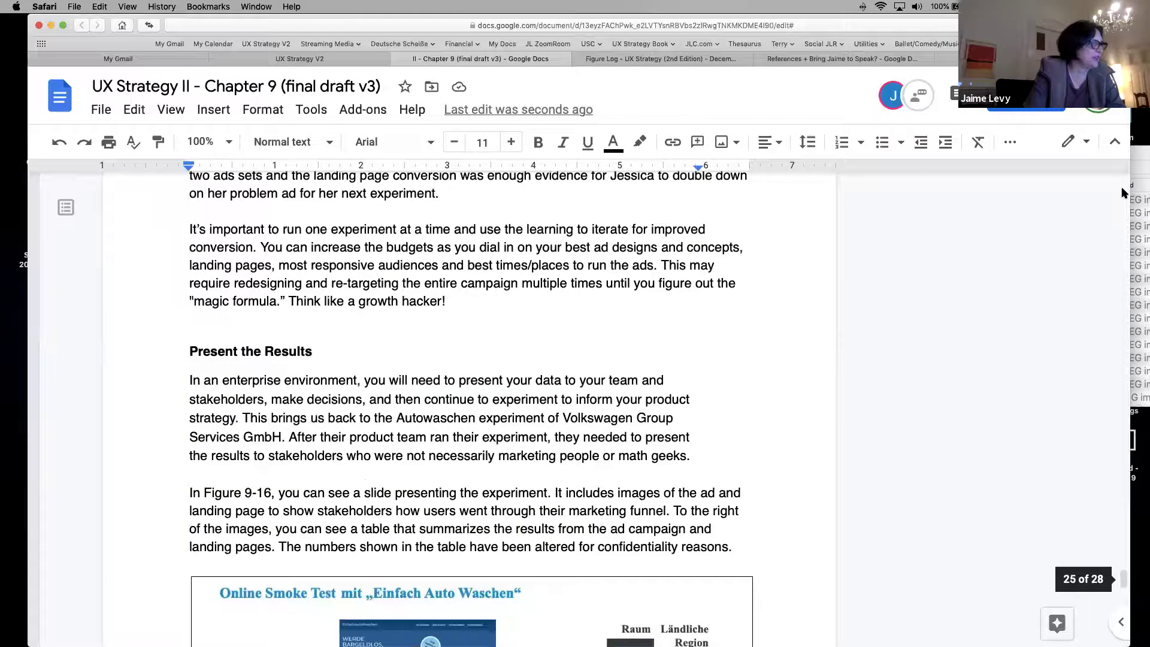
scroll(1121, 187, up, 20)
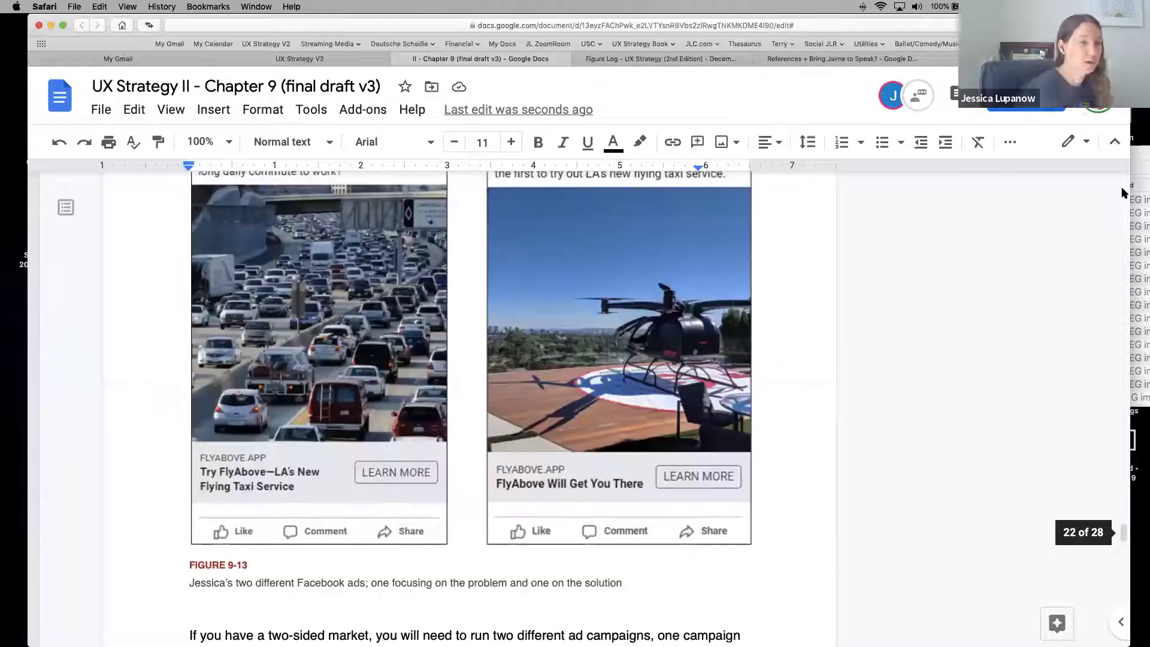
scroll(1121, 192, up, 7)
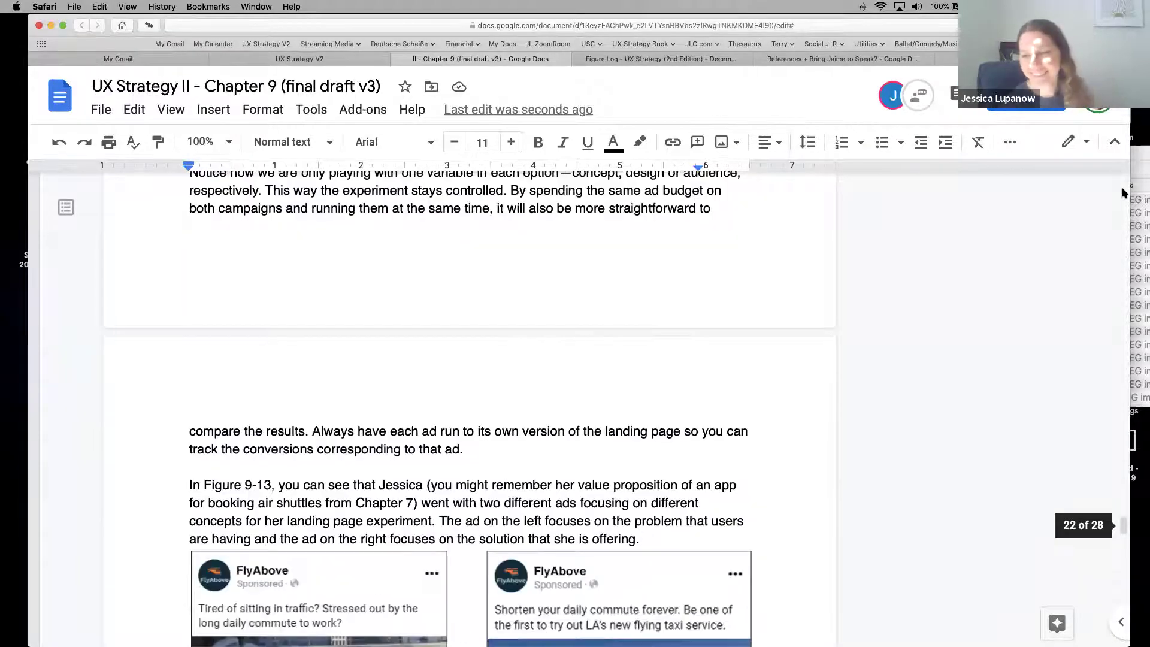
scroll(1121, 192, up, 20)
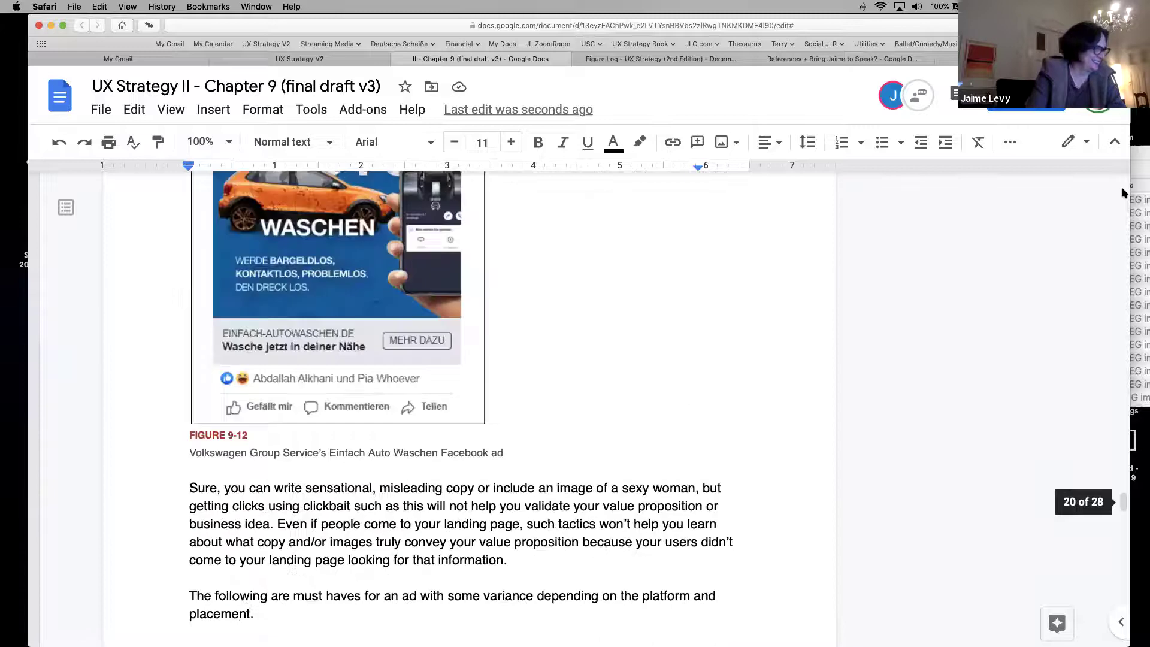
scroll(1121, 192, up, 20)
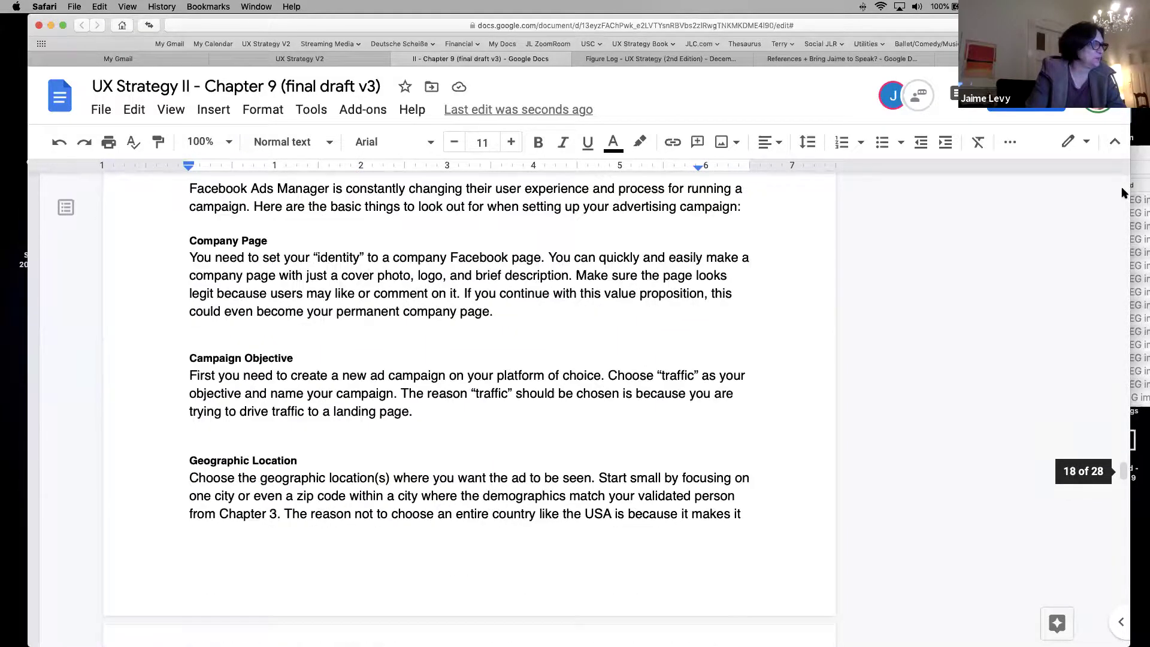
scroll(1121, 190, up, 20)
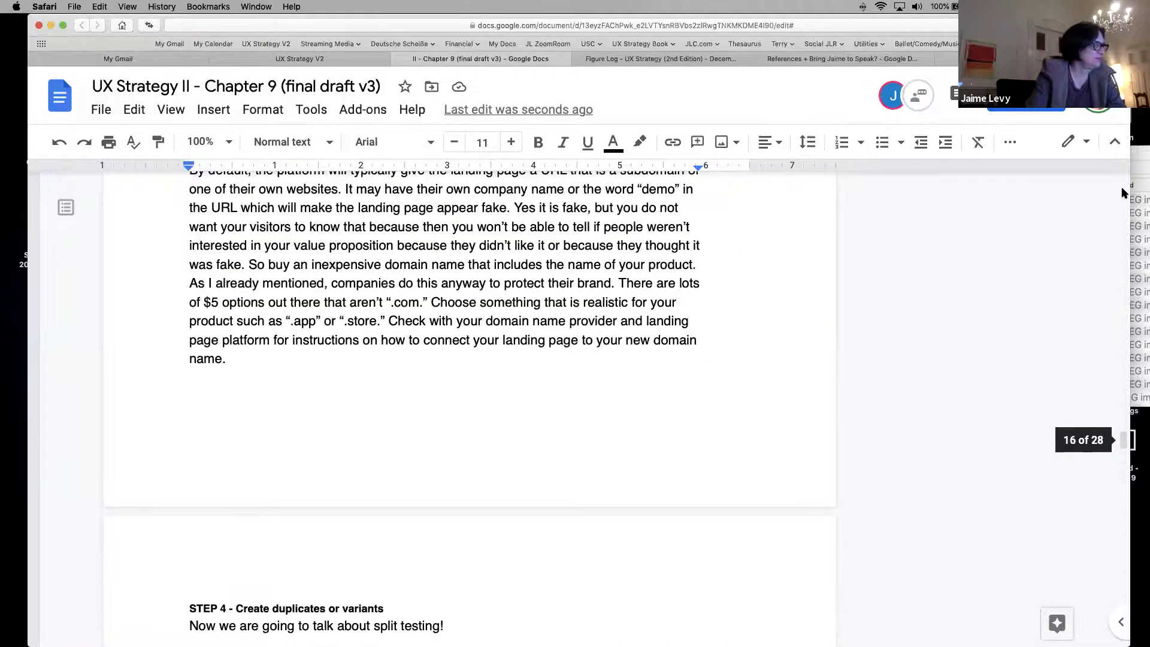
scroll(1121, 191, up, 15)
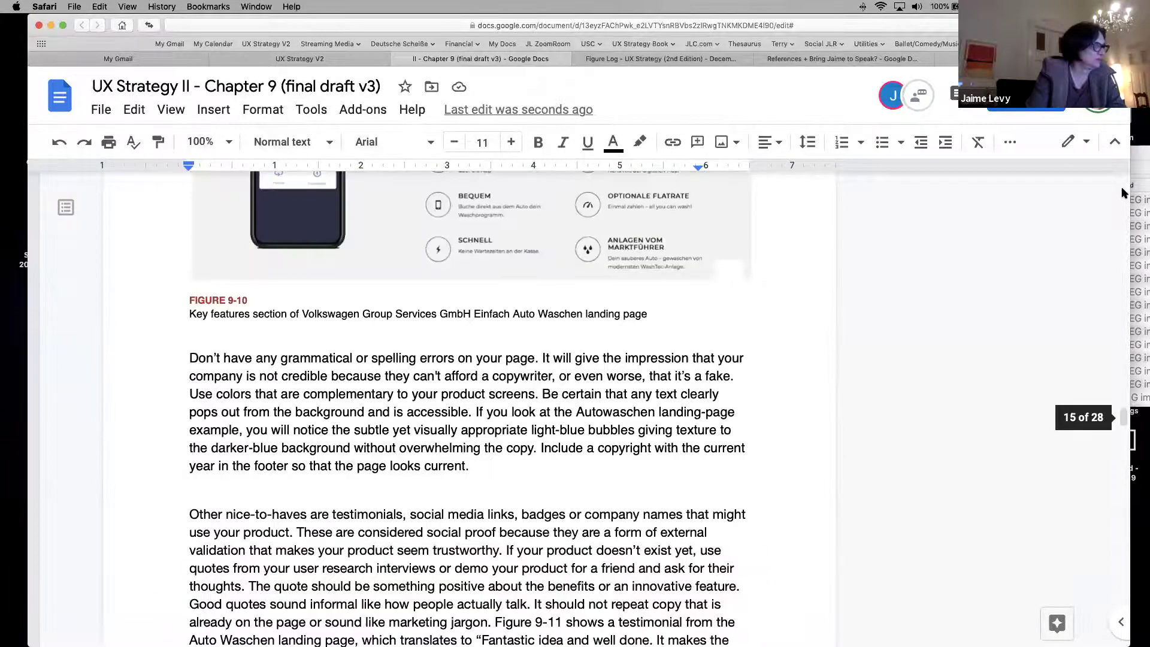
scroll(1121, 189, up, 20)
scroll(1121, 191, up, 20)
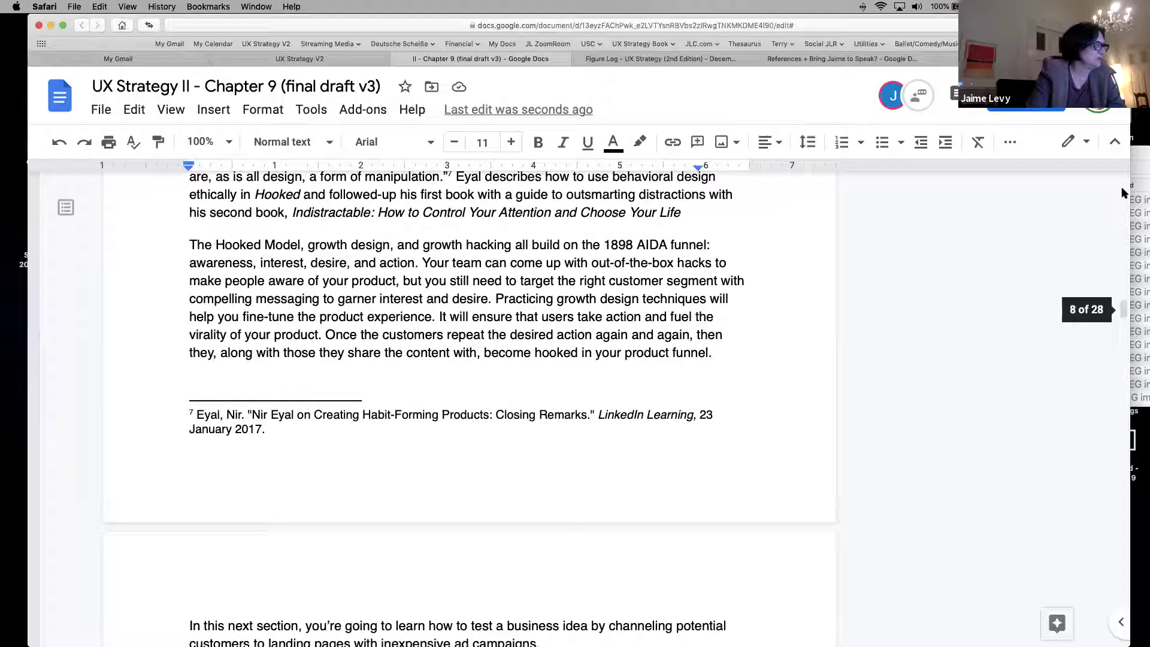
scroll(1121, 190, up, 8)
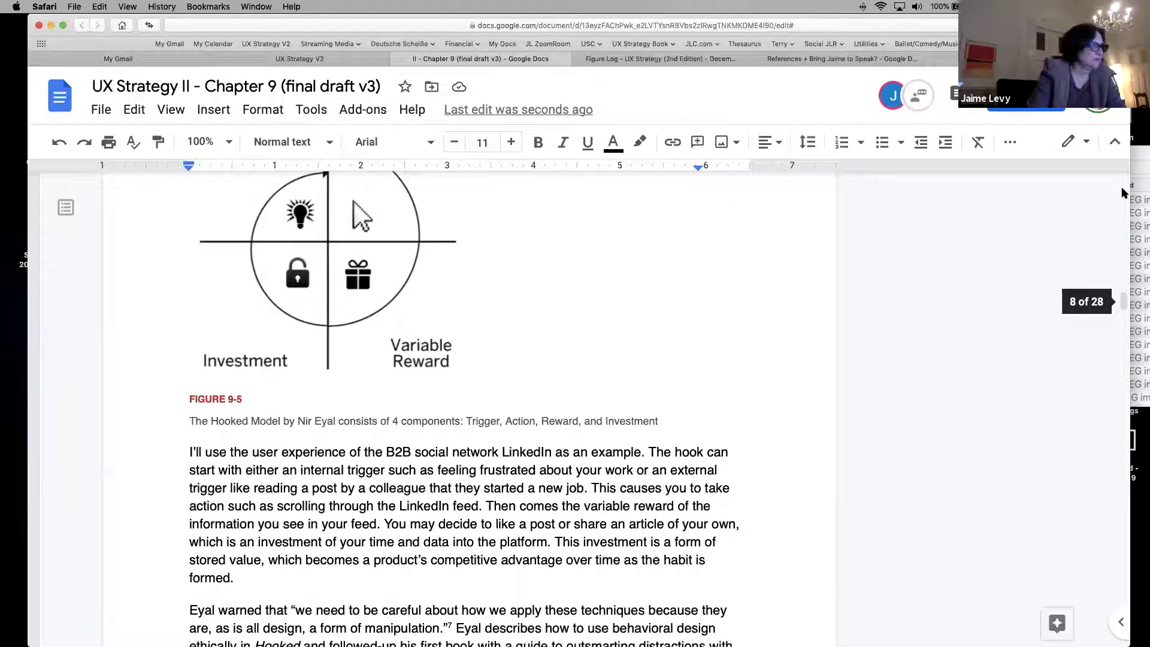
scroll(1121, 191, up, 7)
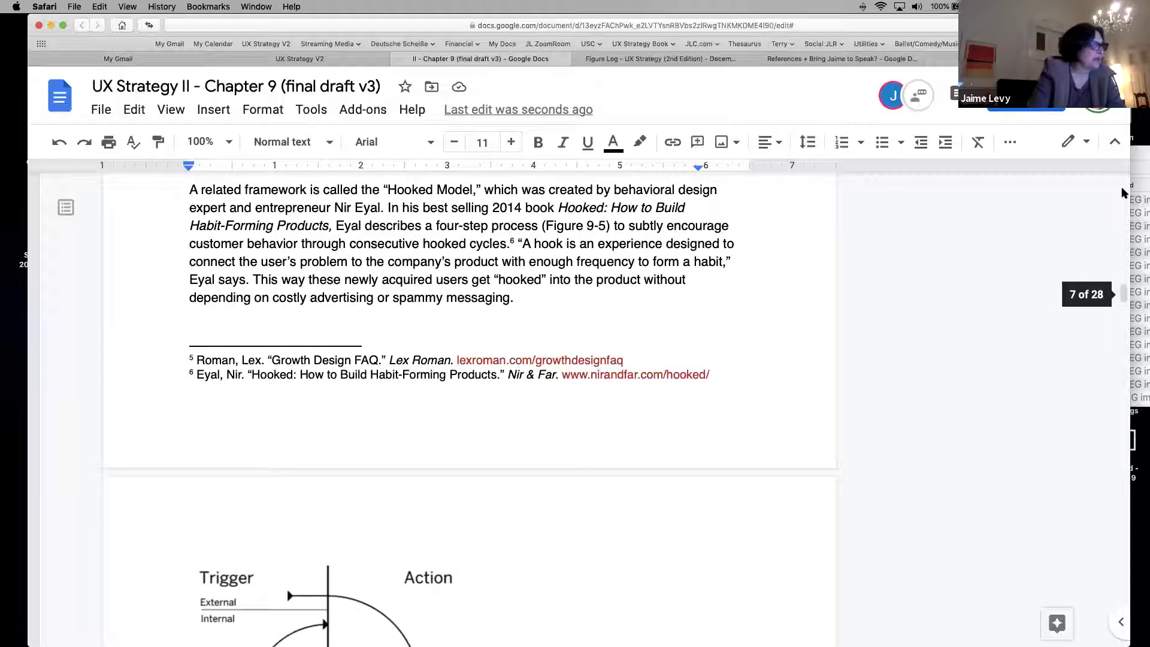
scroll(1122, 191, up, 7)
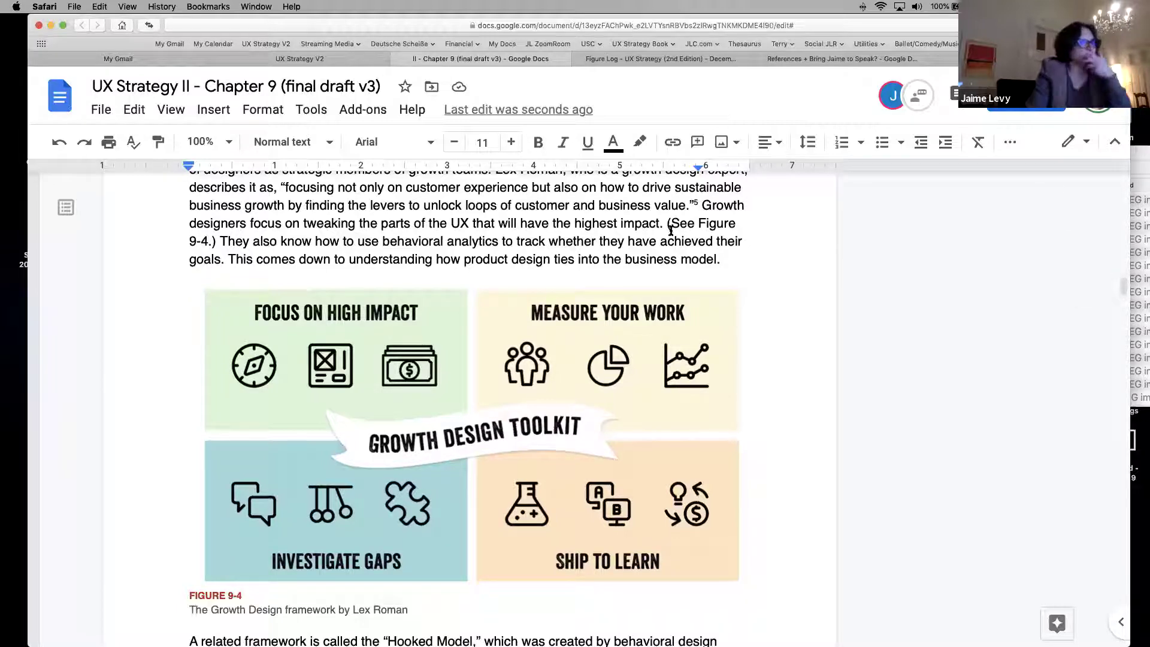
Step: Examine the paragraphs on growth owners and growth design above Figure 9-4
mouse_move(1122, 287)
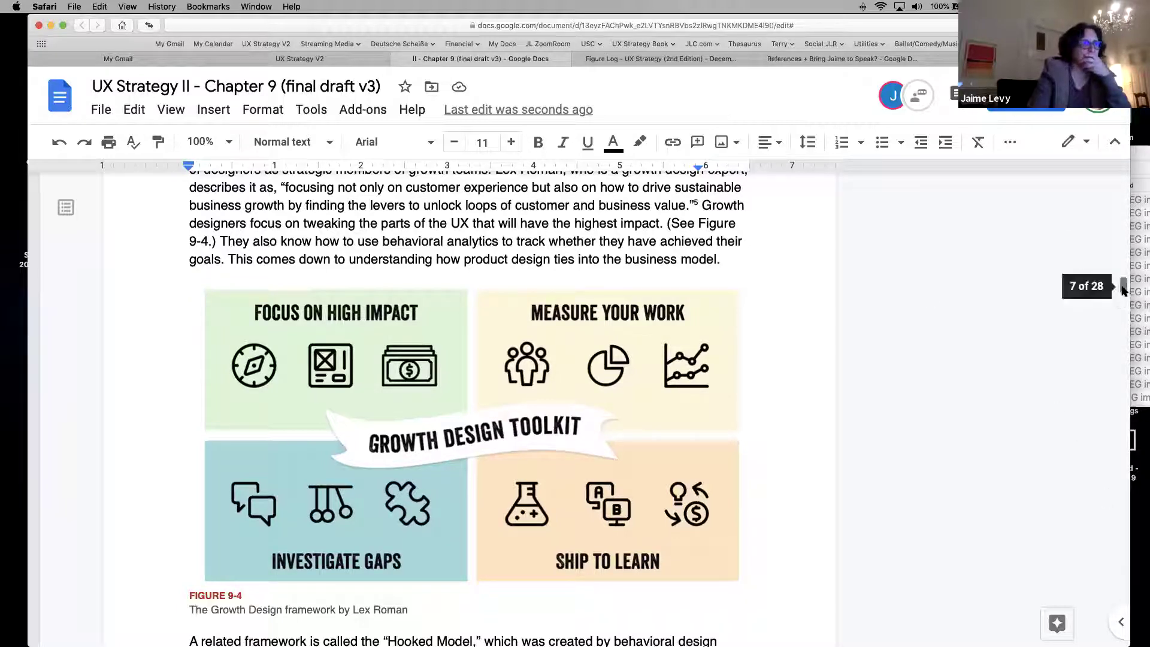
drag(1123, 288, 1122, 286)
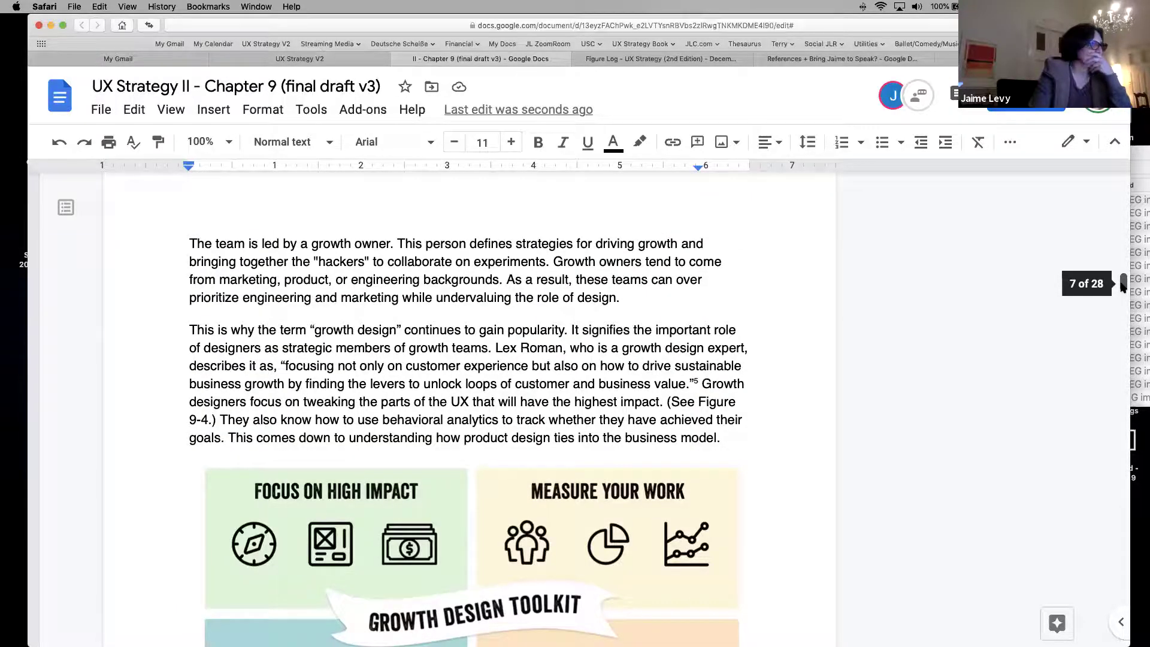
drag(1123, 285, 1123, 284)
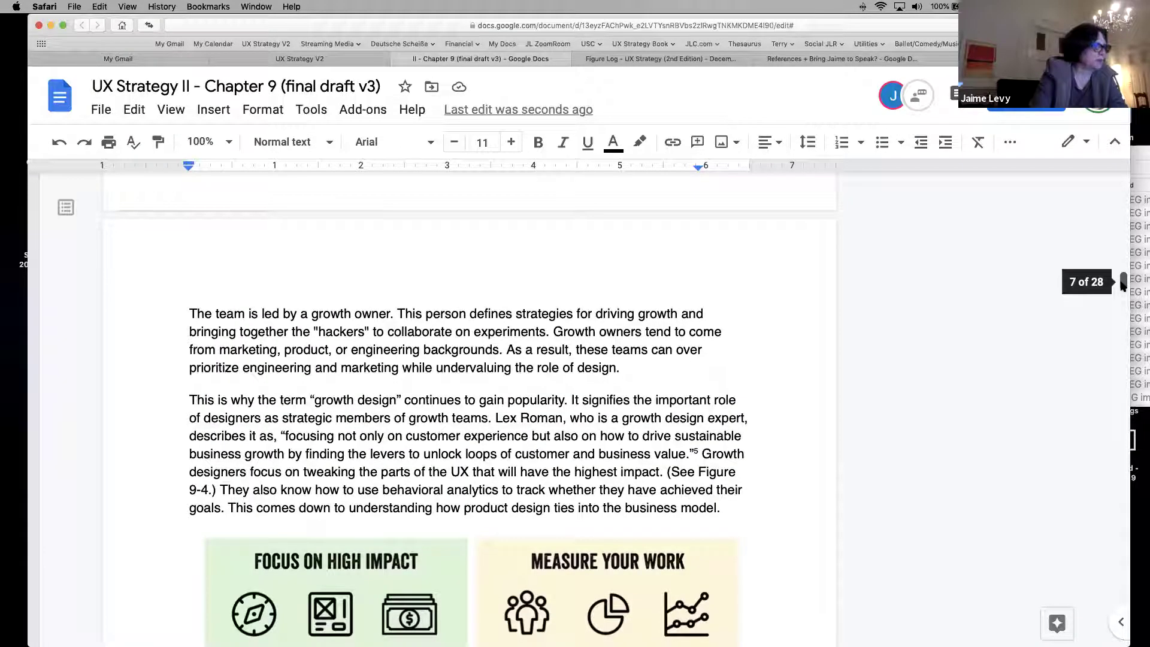
drag(1123, 285, 1123, 286)
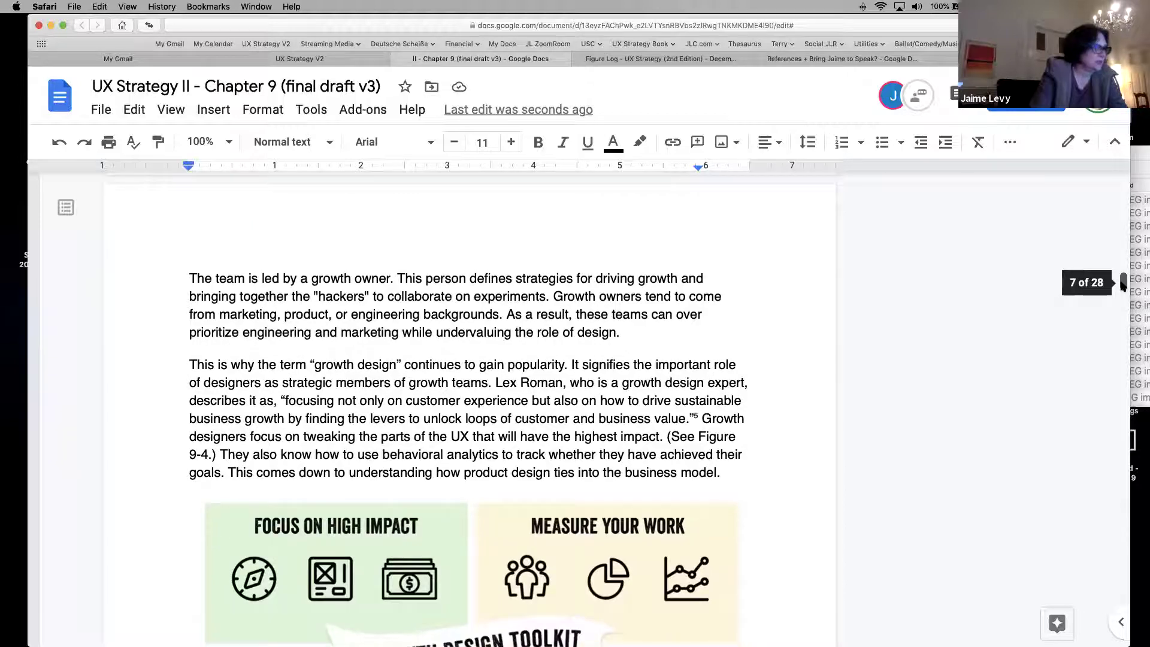
drag(1123, 285, 1123, 287)
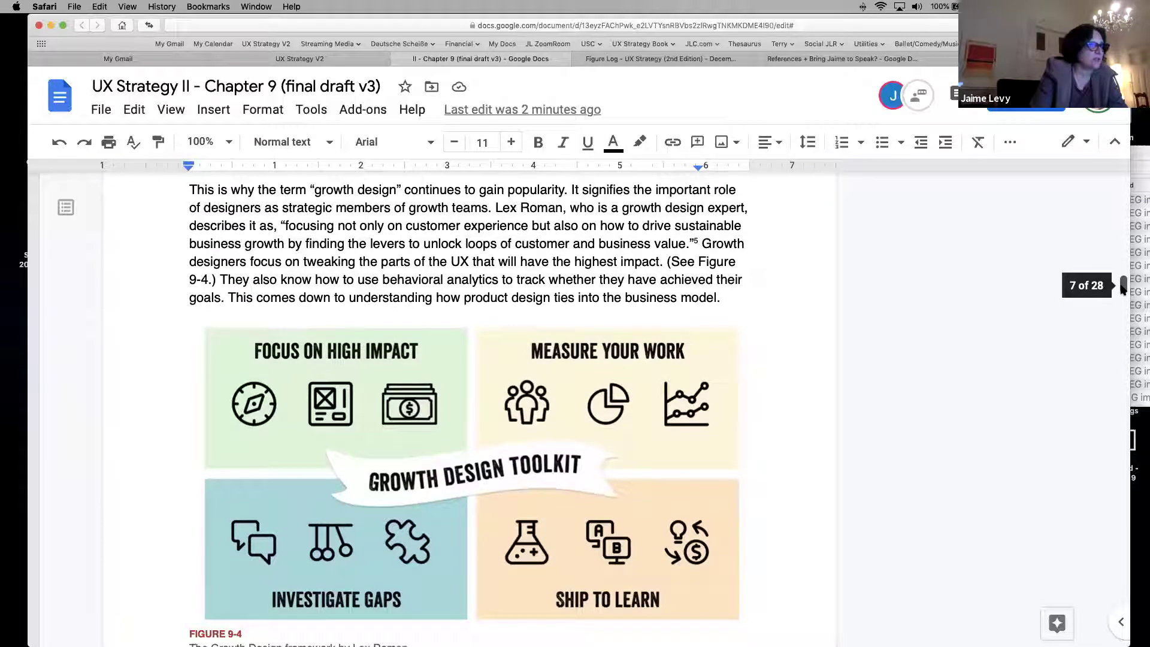
Step: Review the paragraph linking the Hooked Model, growth design and growth hacking to the AIDA funnel
drag(1123, 286, 1126, 542)
scroll(1102, 335, up, 20)
scroll(1098, 318, up, 8)
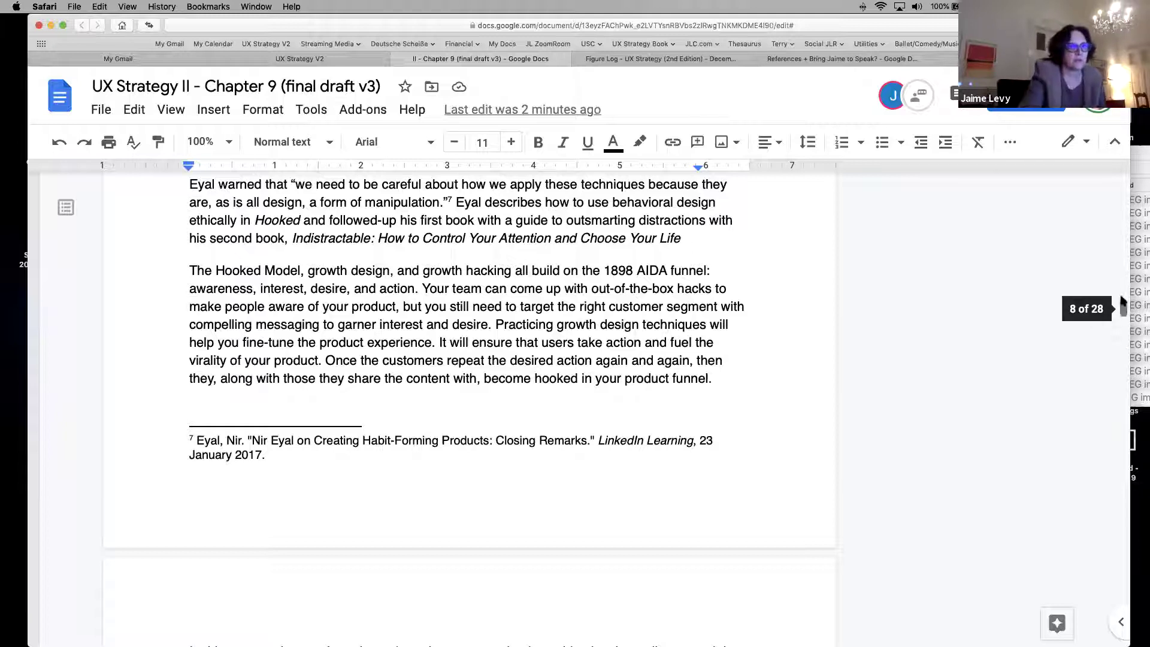
Step: Skim the landing page, conversion and "Persevere, Pivot or Hit the Breaks!" sections up to the Recap
scroll(1106, 452, down, 15)
scroll(1105, 452, down, 20)
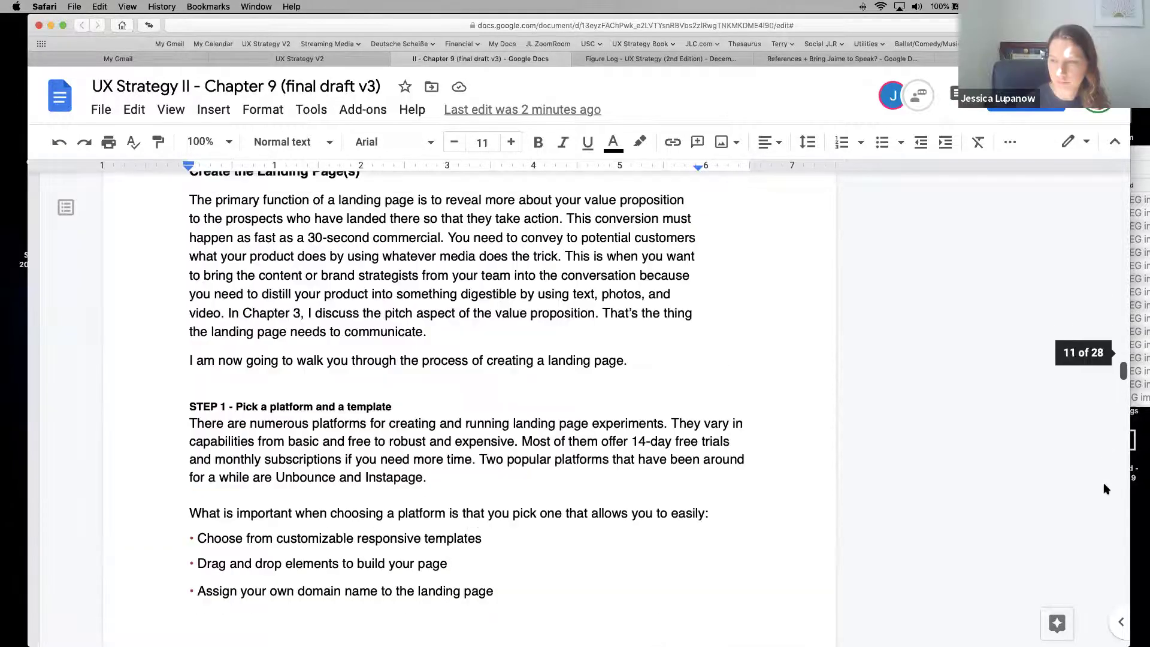
scroll(1115, 606, down, 8)
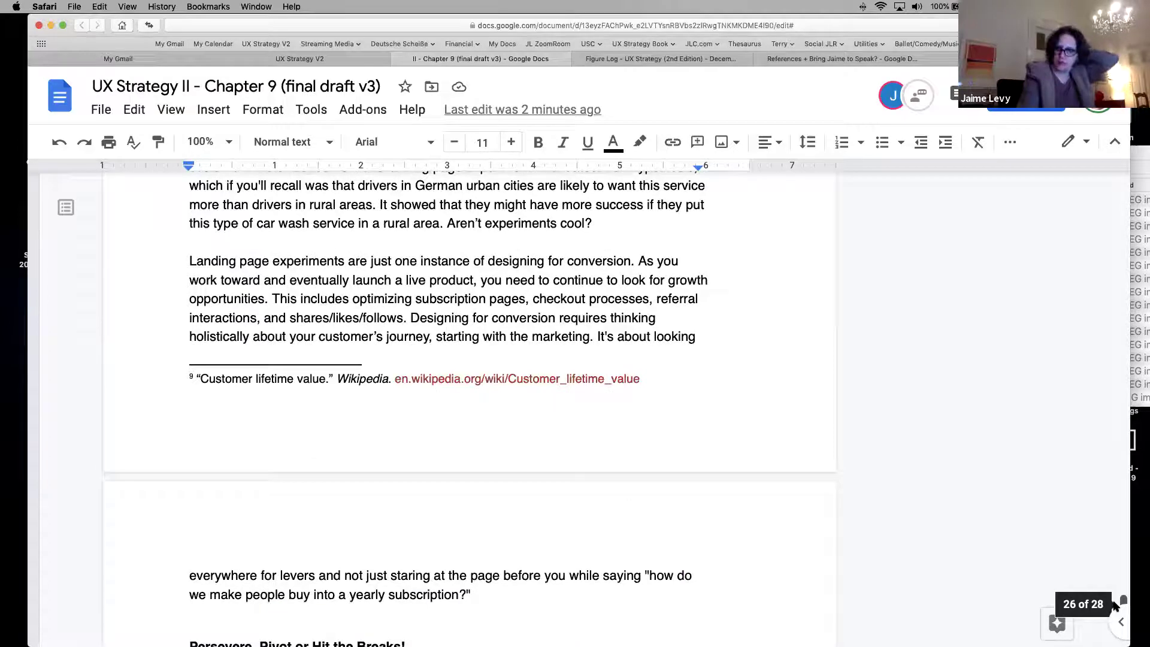
scroll(1115, 606, up, 2)
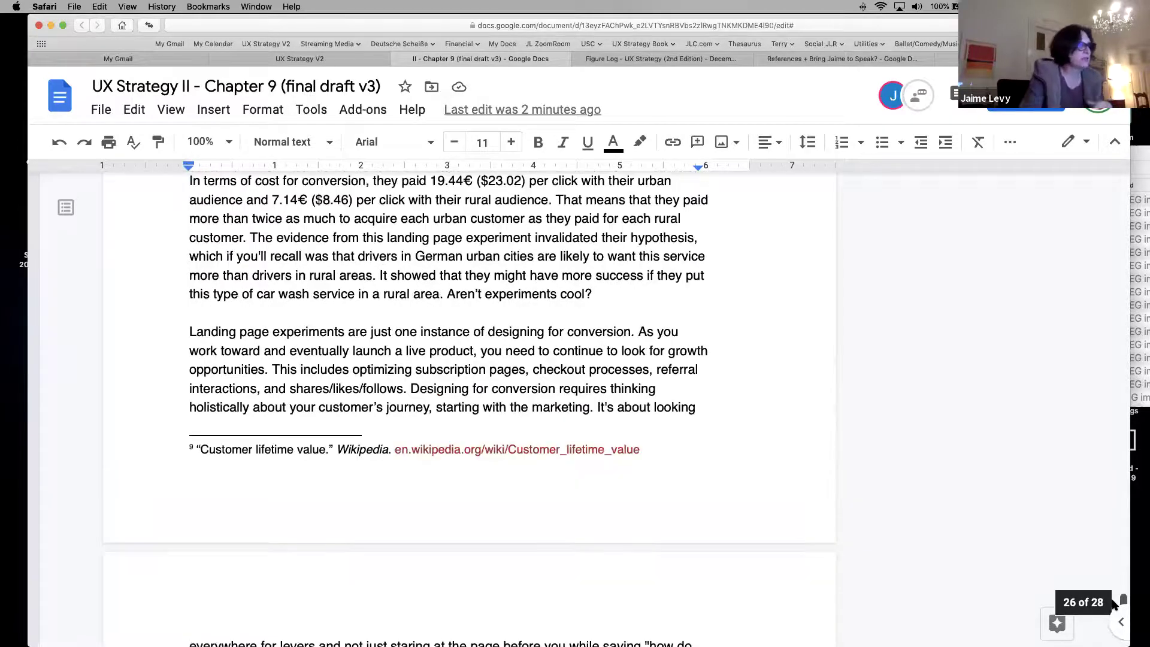
scroll(1114, 606, up, 3)
scroll(1115, 606, down, 10)
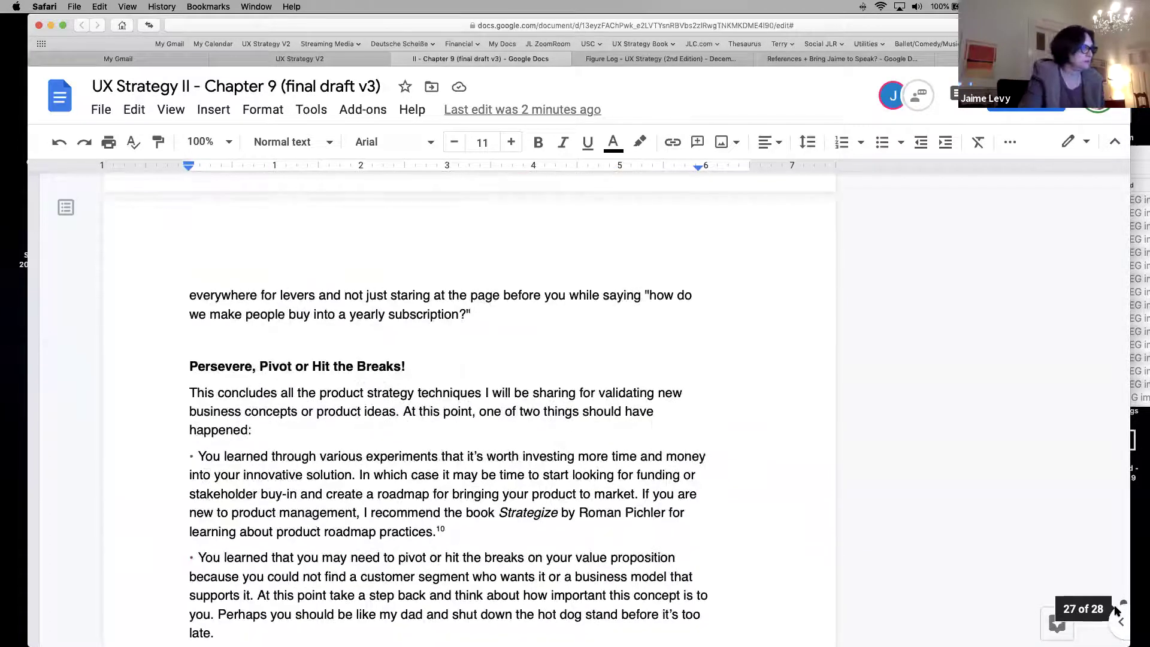
scroll(1117, 628, down, 9)
scroll(1117, 626, up, 3)
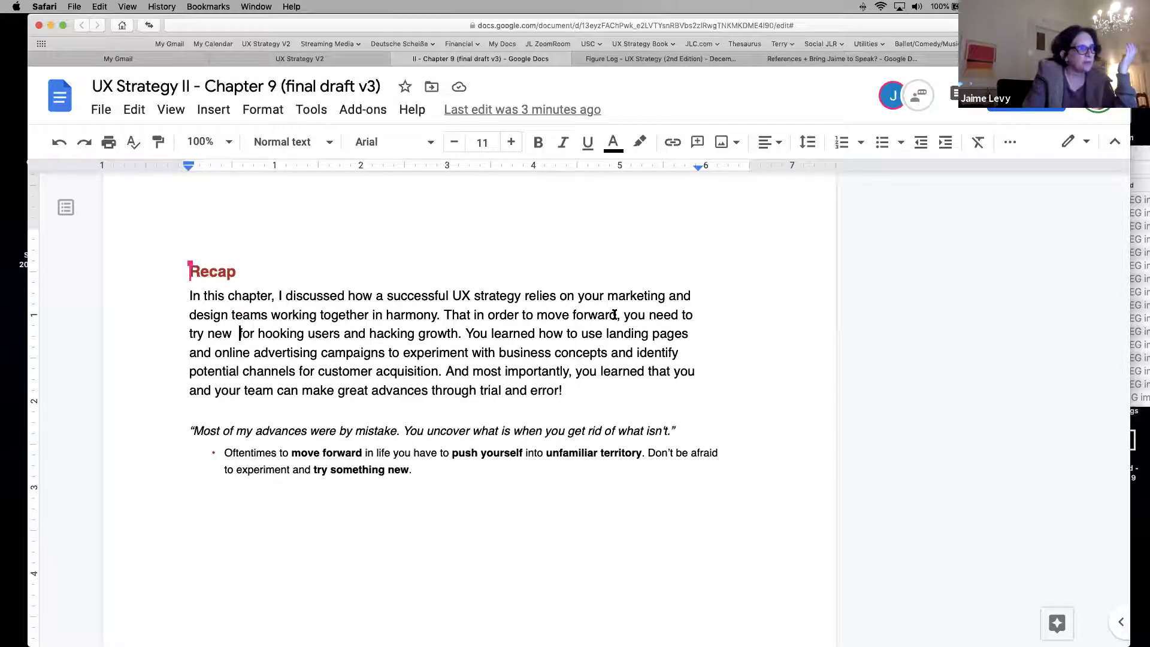
Step: Replace "in order to move forward" in the second Recap sentence with "you need to play around with funnels"
drag(617, 314, 569, 315)
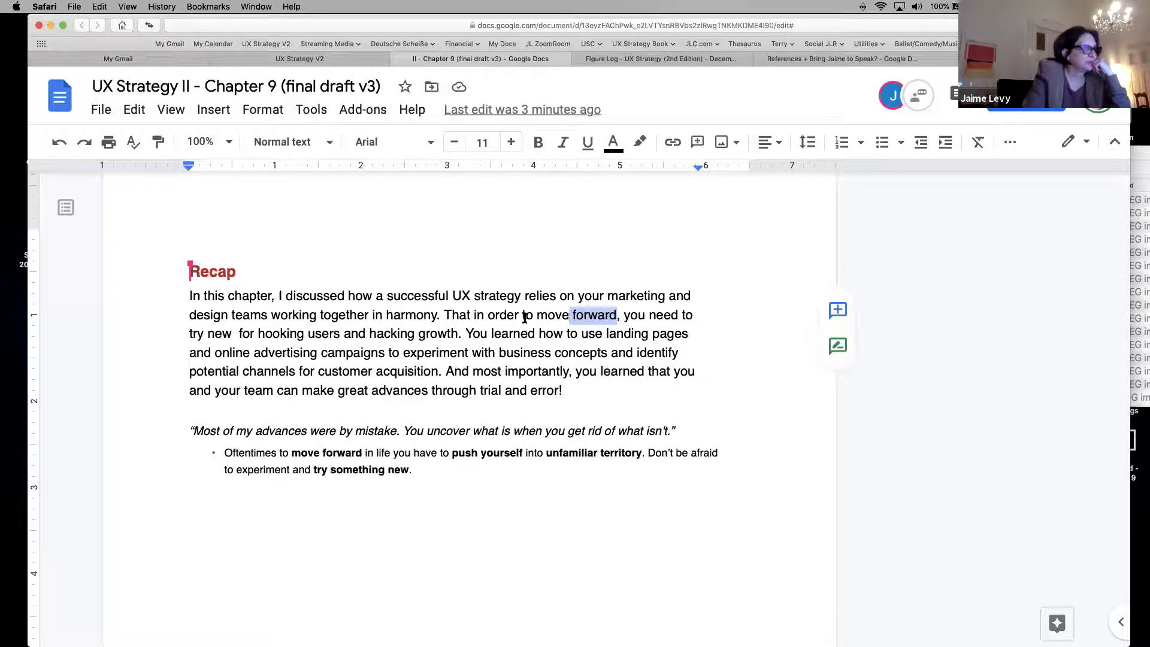
shift+click(477, 316)
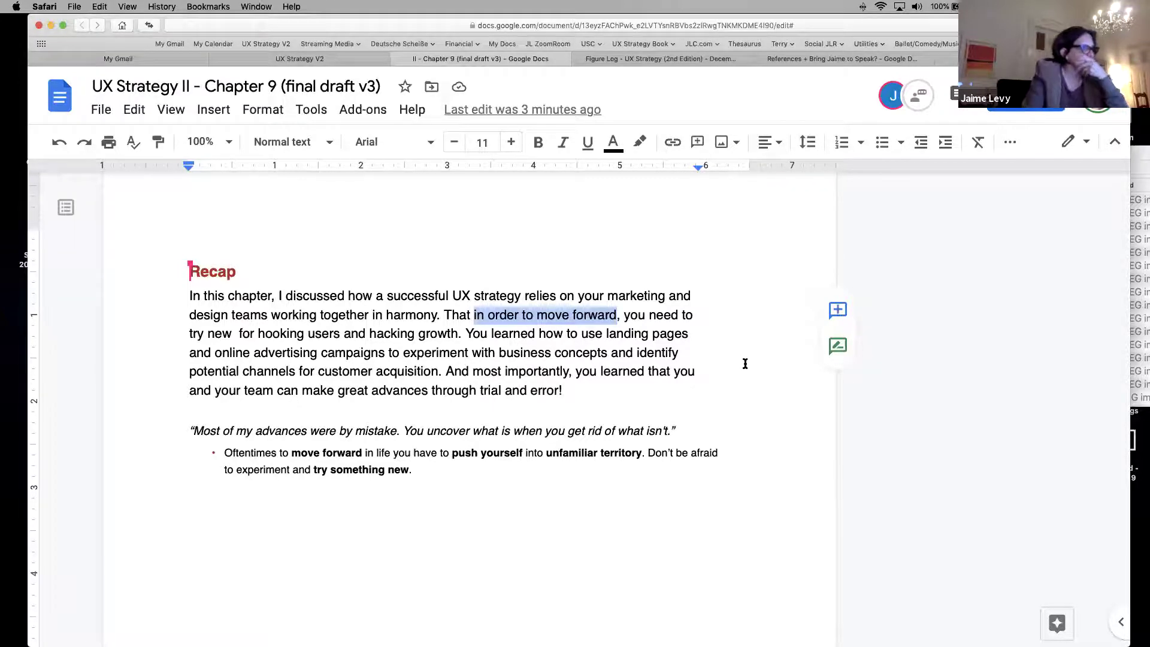
text(you need to)
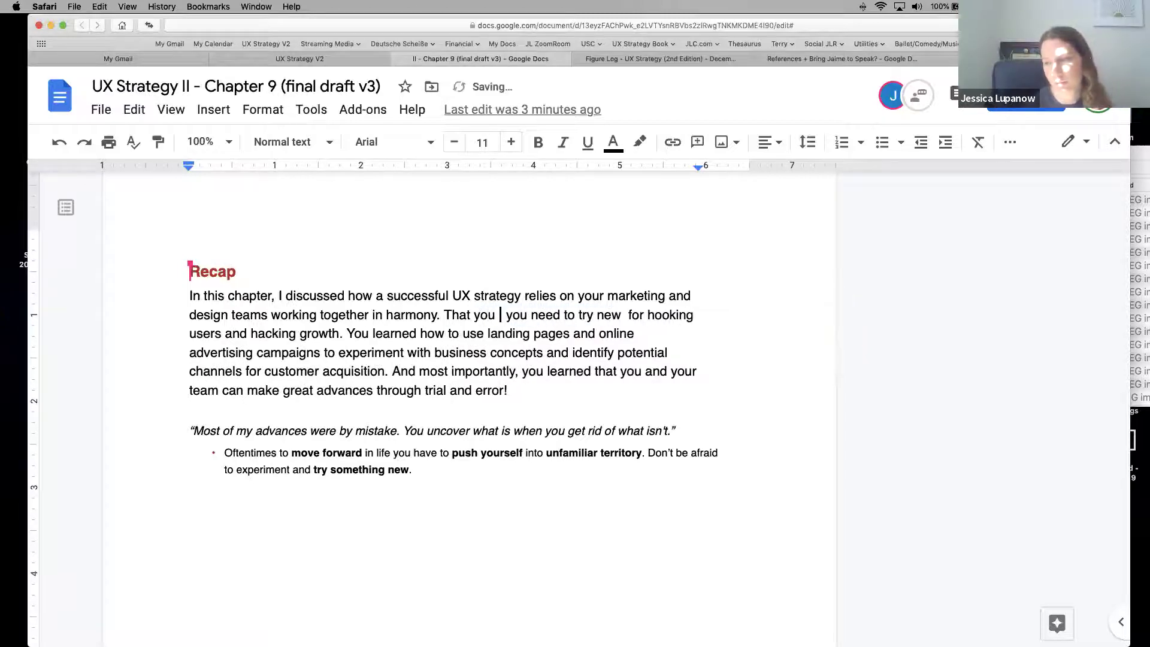
text( play )
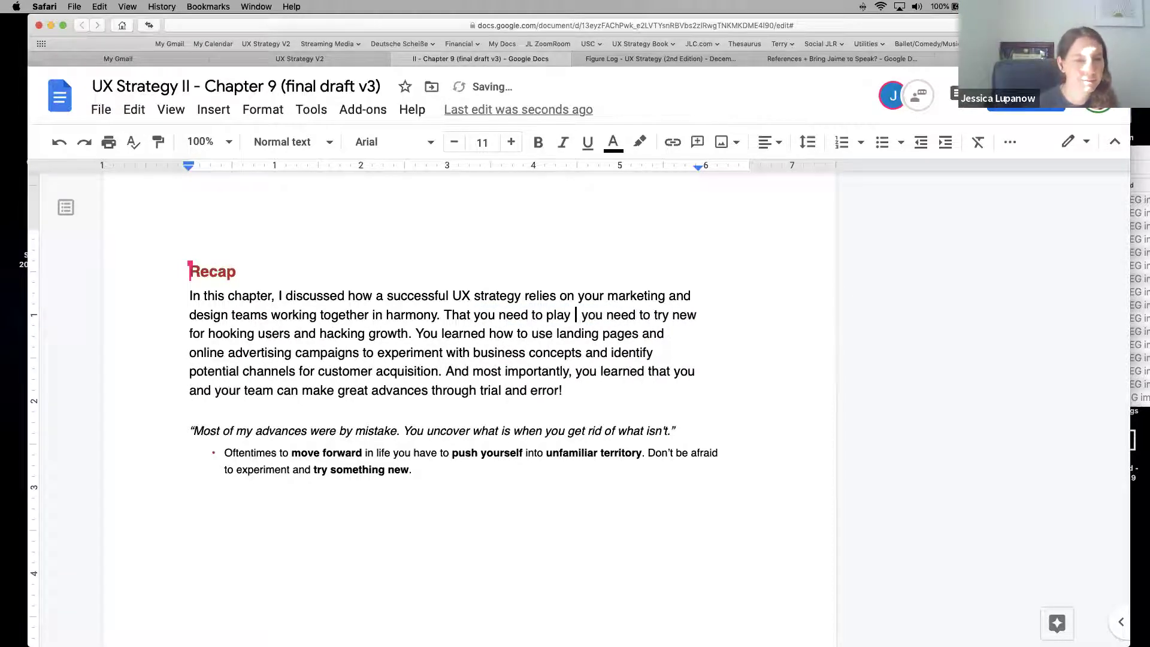
text(around with )
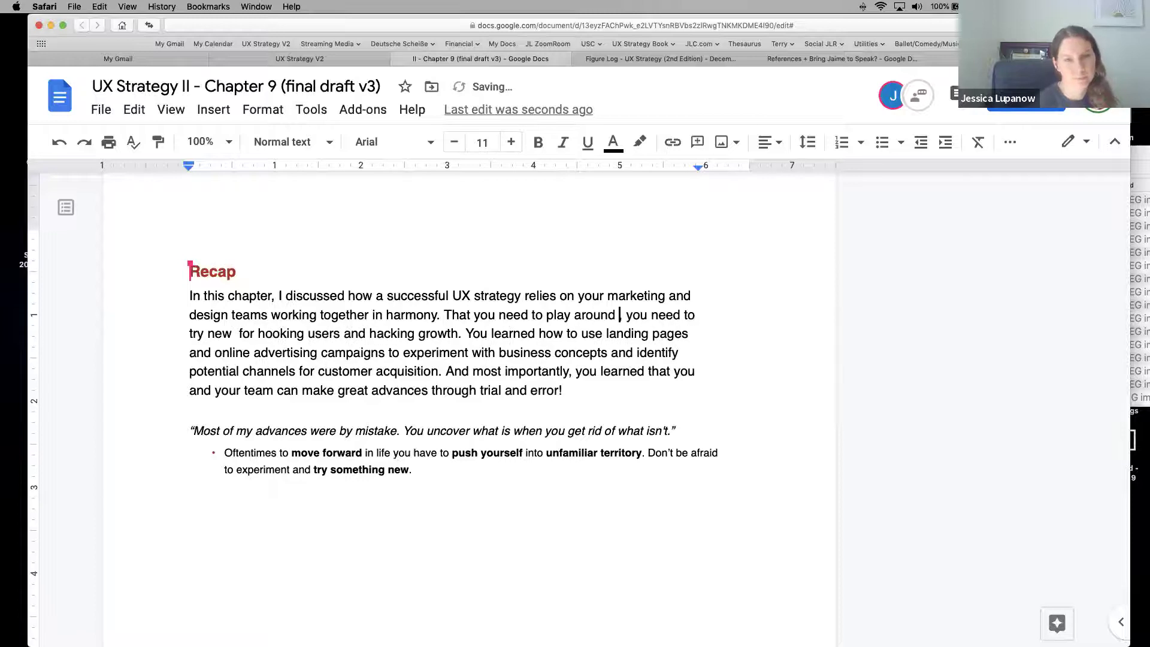
text(funnel)
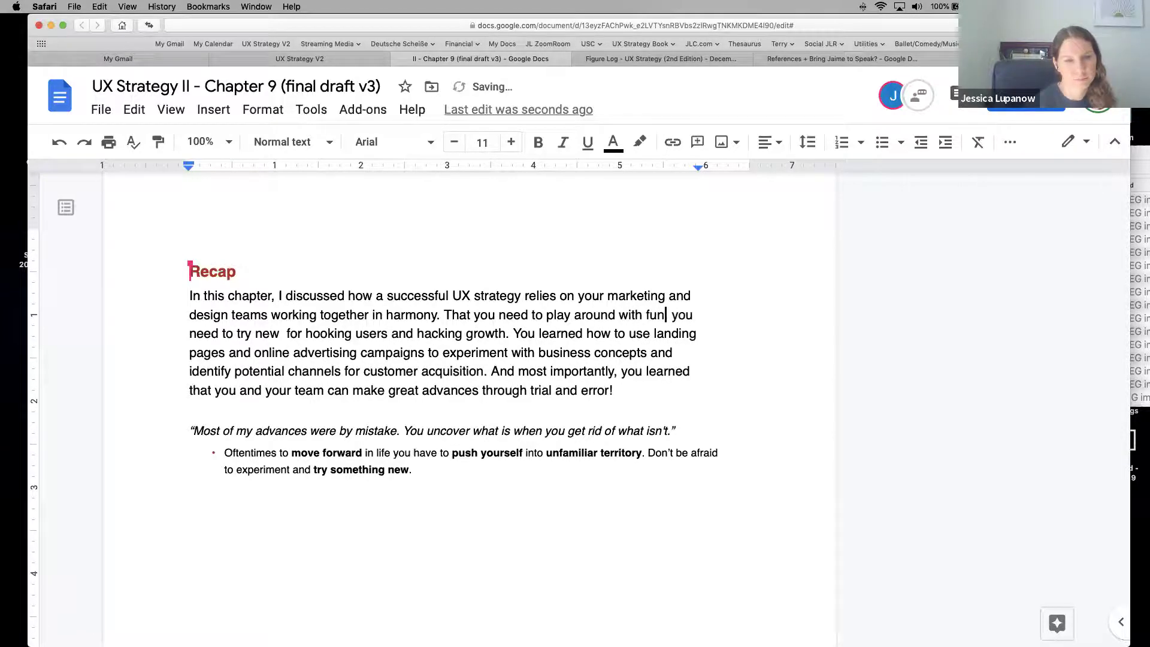
text(s)
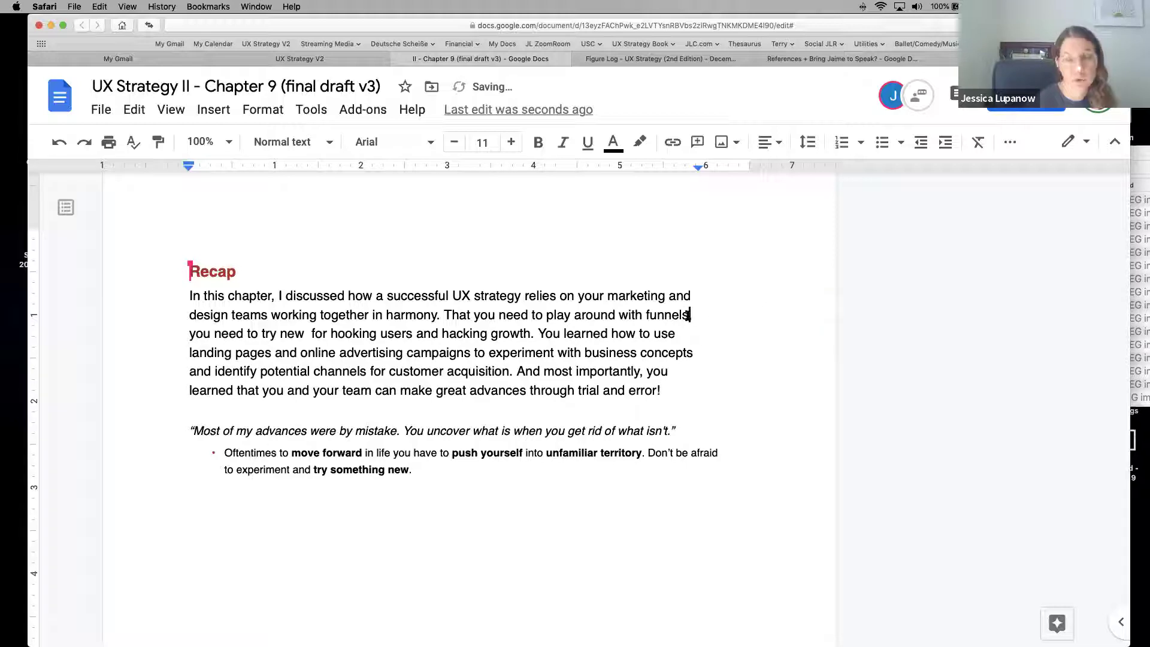
Step: In the second Recap sentence, delete the leftover ", you need to try new" and replace "play around" with "tinker"
drag(689, 316, 302, 333)
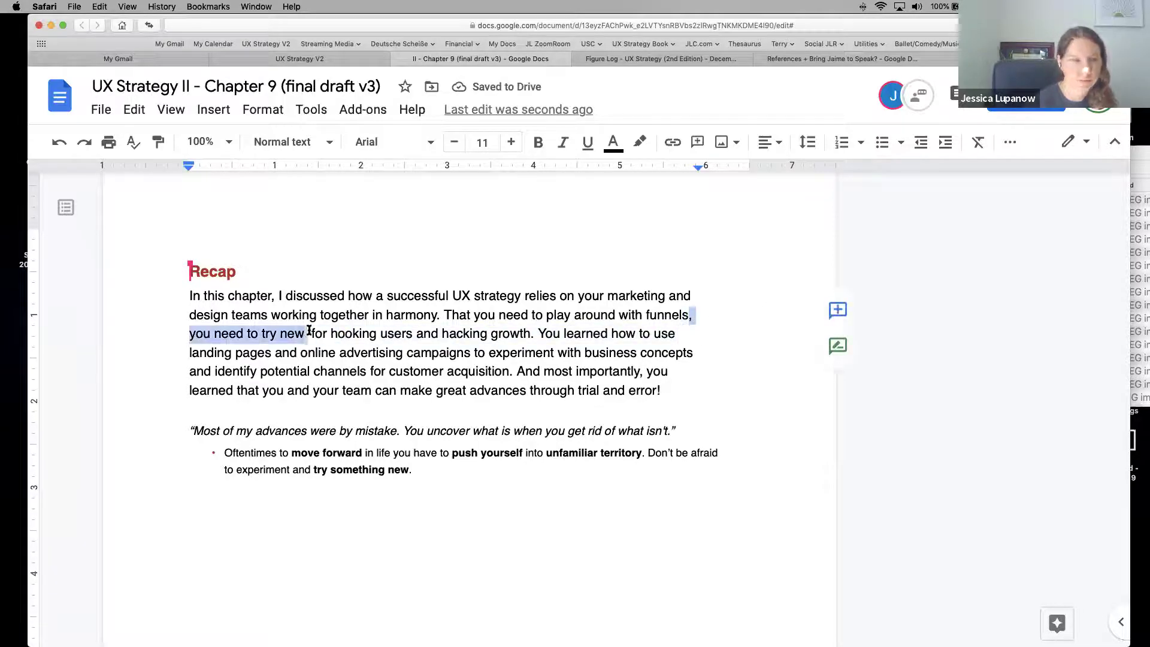
key(BackSpace)
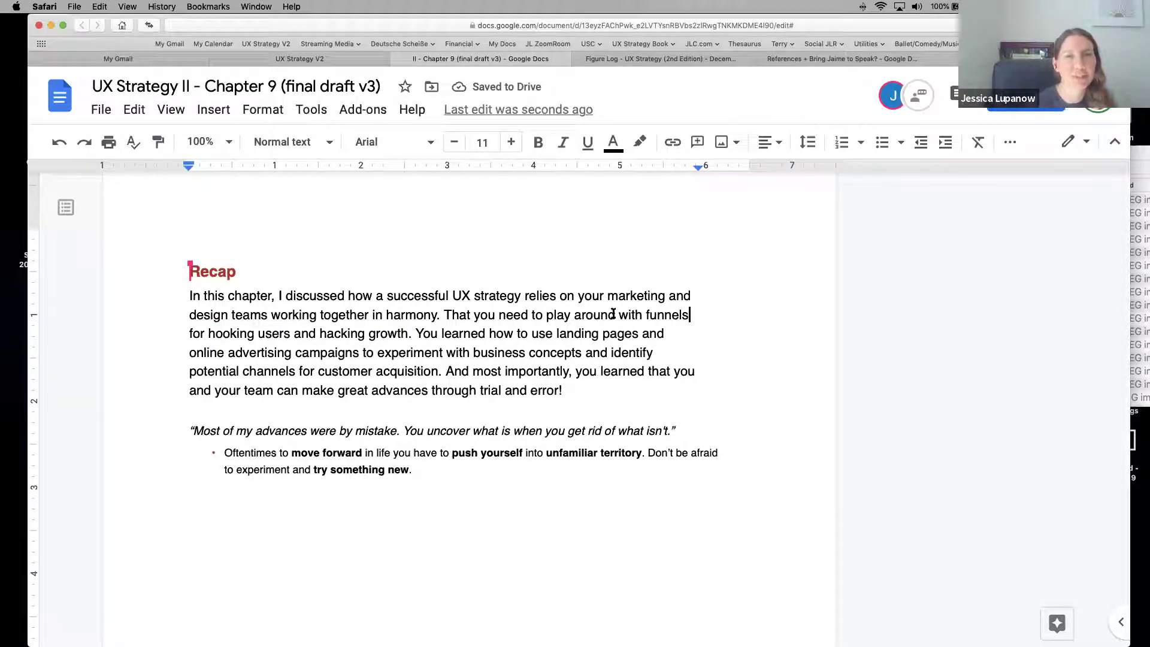
drag(616, 314, 545, 316)
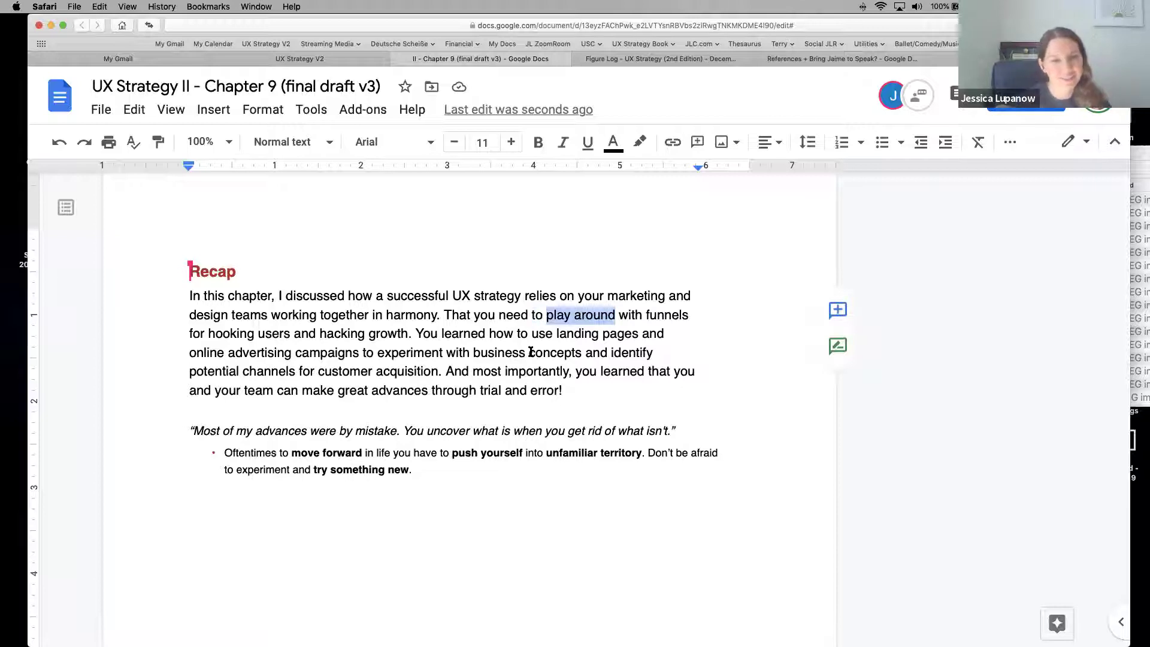
text(tinker)
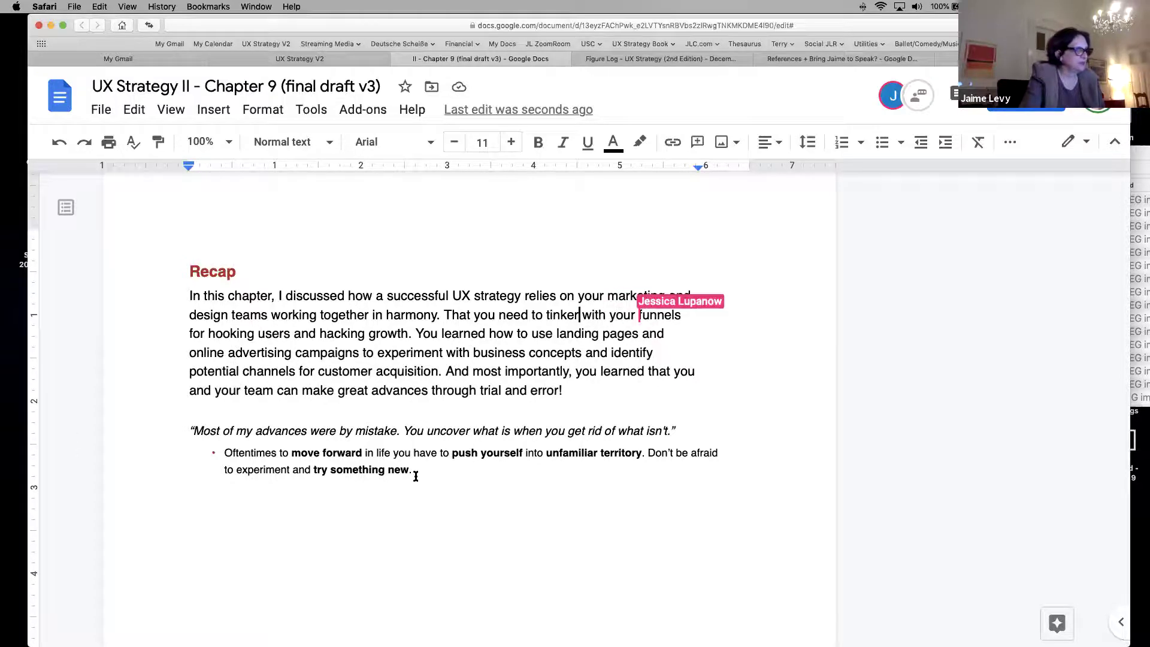
Step: Delete the "Most of my advances were by mistake" quote, its bullet note and the blank lines below the Recap paragraph
drag(411, 470, 196, 433)
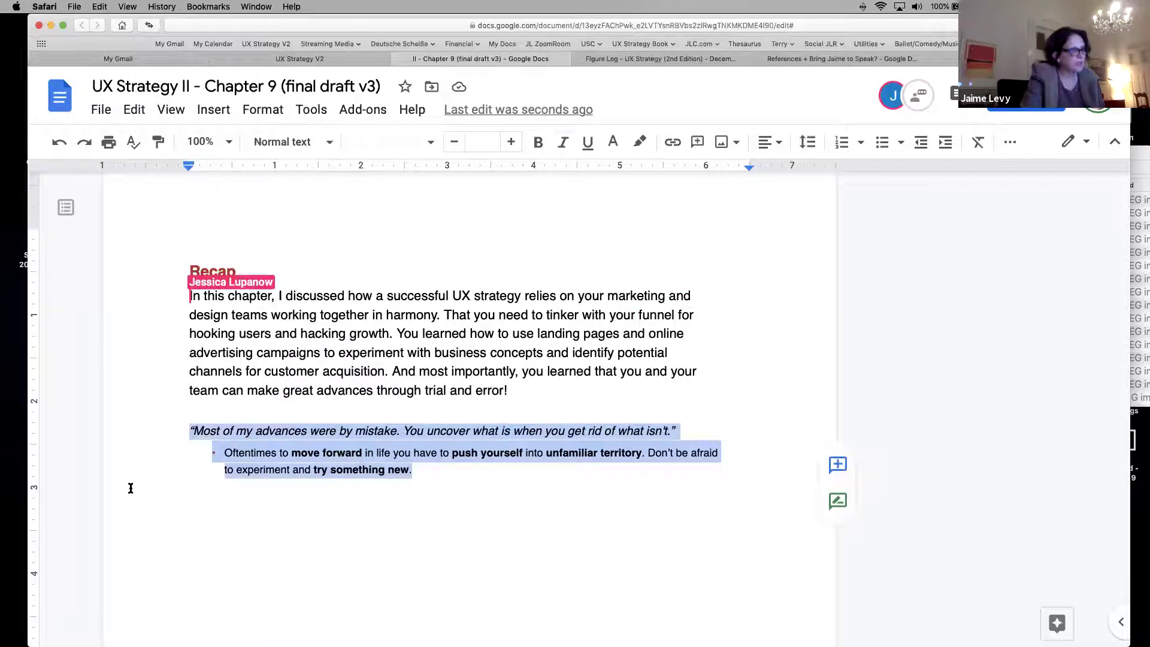
key(BackSpace)
key(BackSpace)
key(BackSpace)
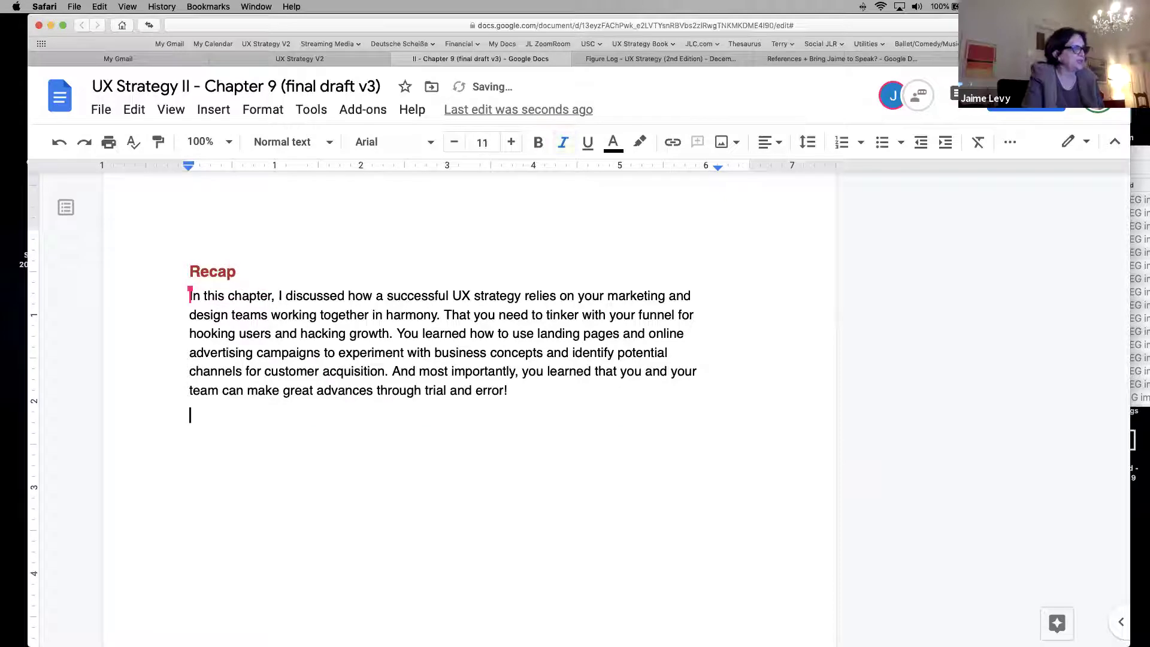
key(BackSpace)
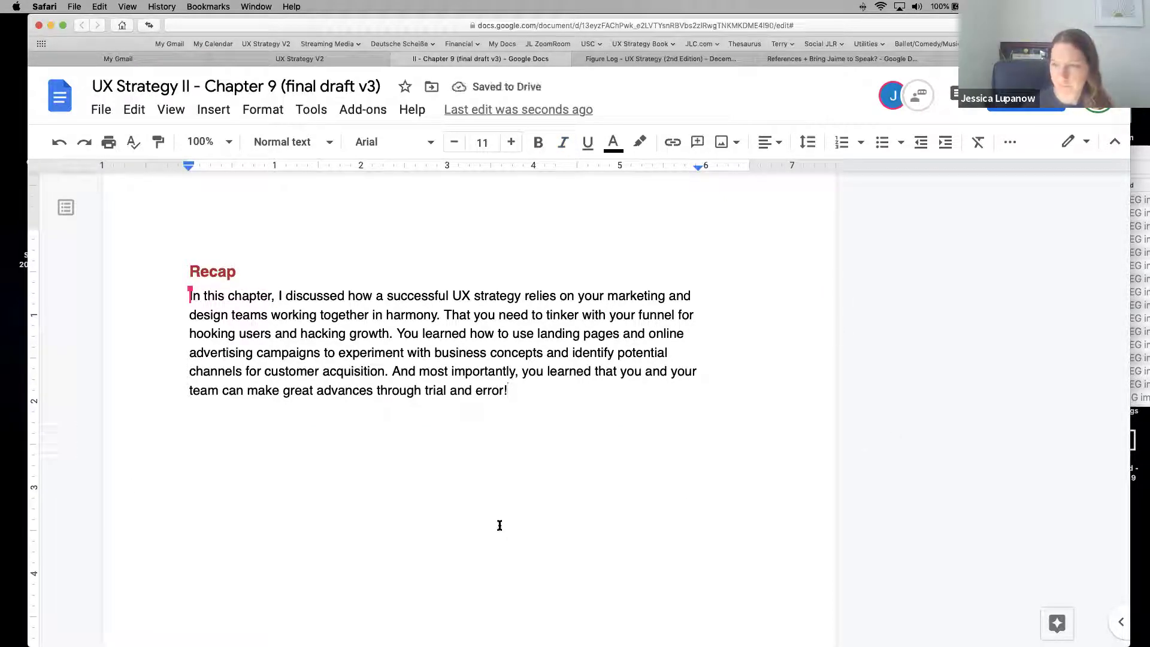
Step: Skim the whole Chapter 9 draft from the Recap back to its opening page and down again to the experiment results
scroll(1118, 197, up, 5)
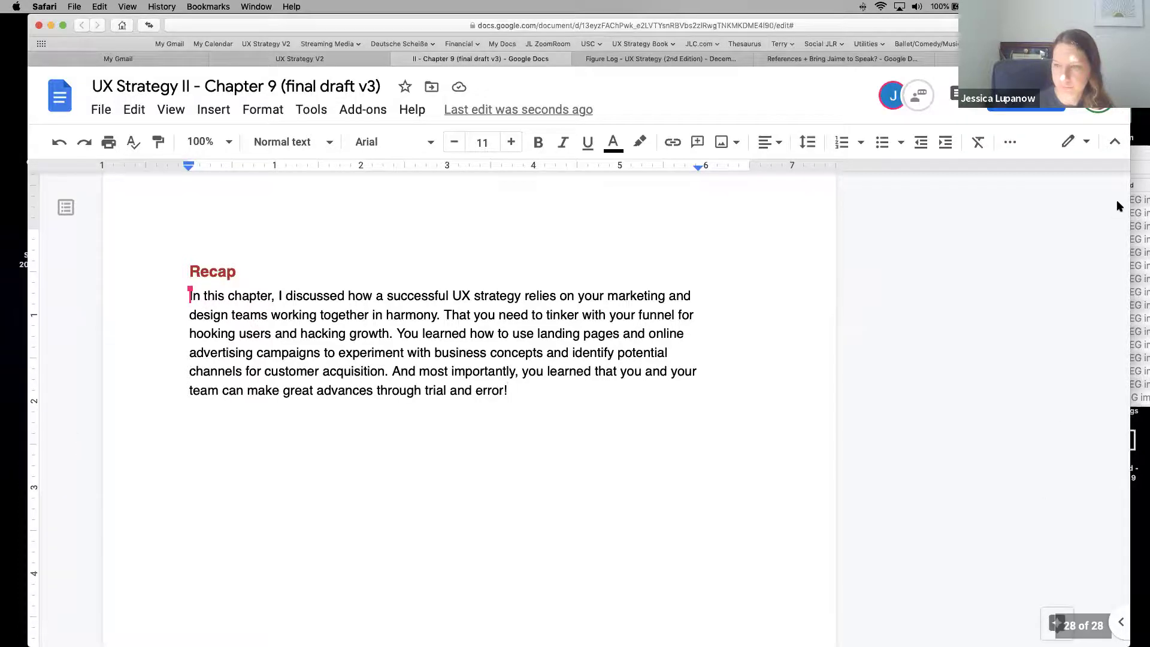
scroll(1119, 197, up, 15)
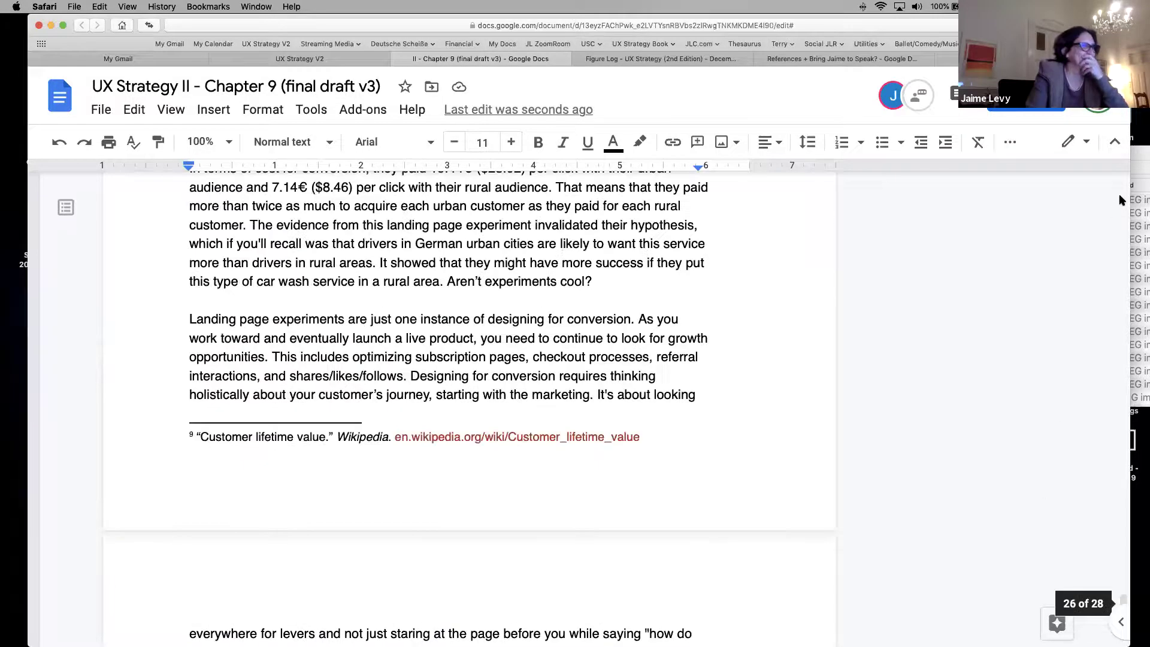
scroll(1119, 200, up, 15)
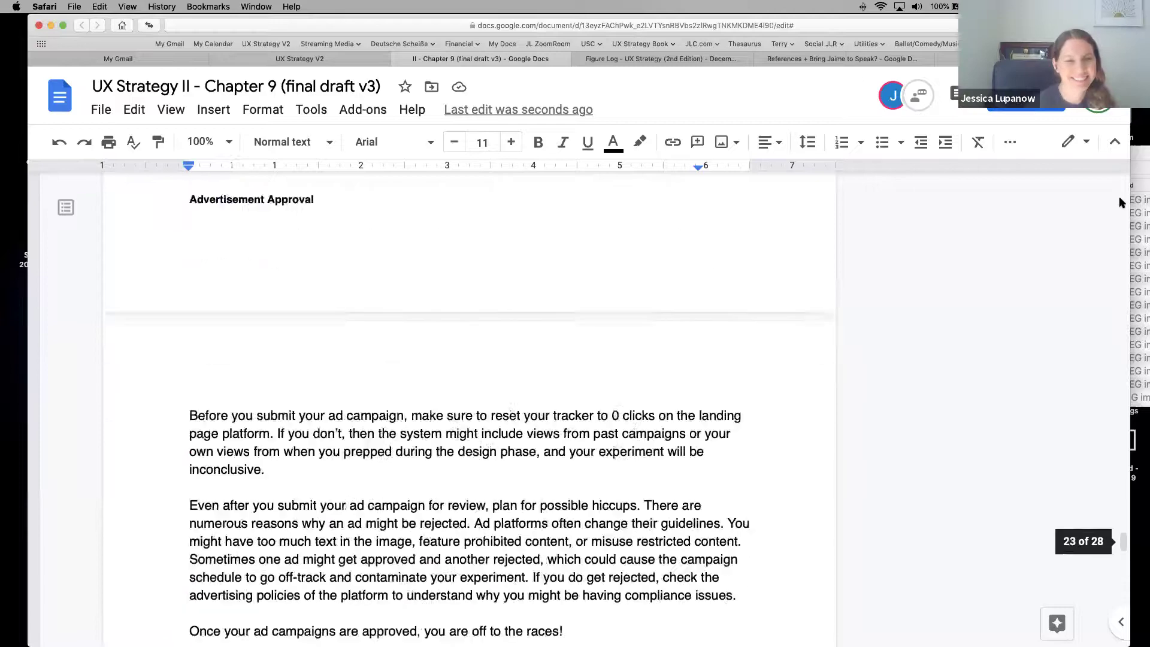
scroll(1120, 203, up, 15)
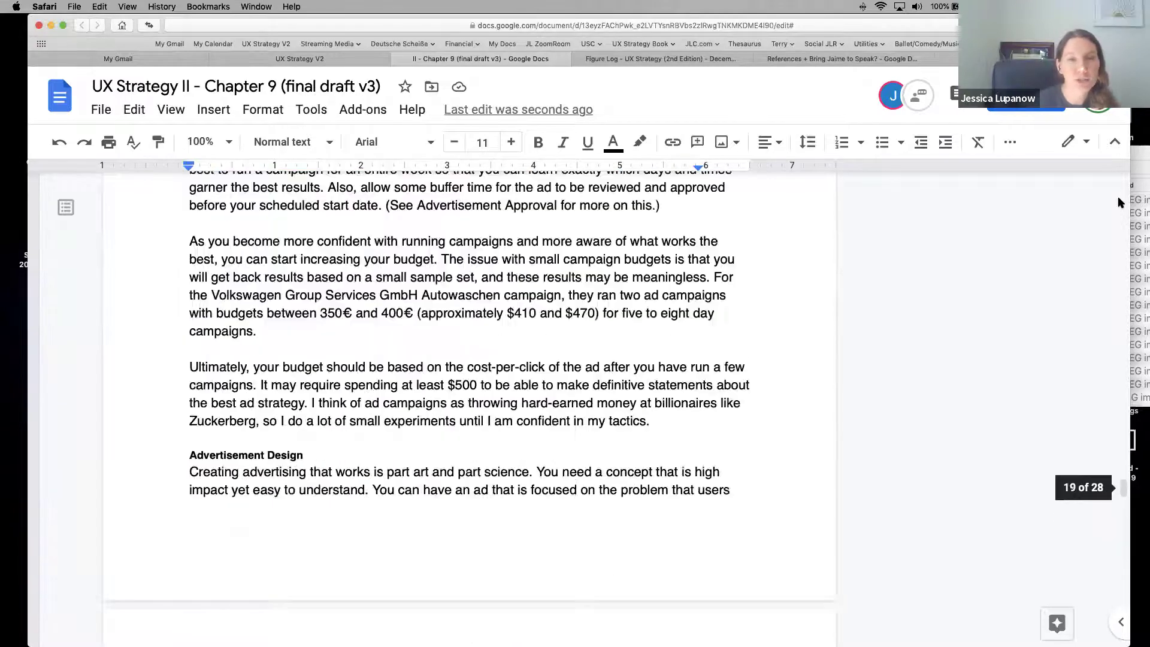
scroll(1118, 197, up, 20)
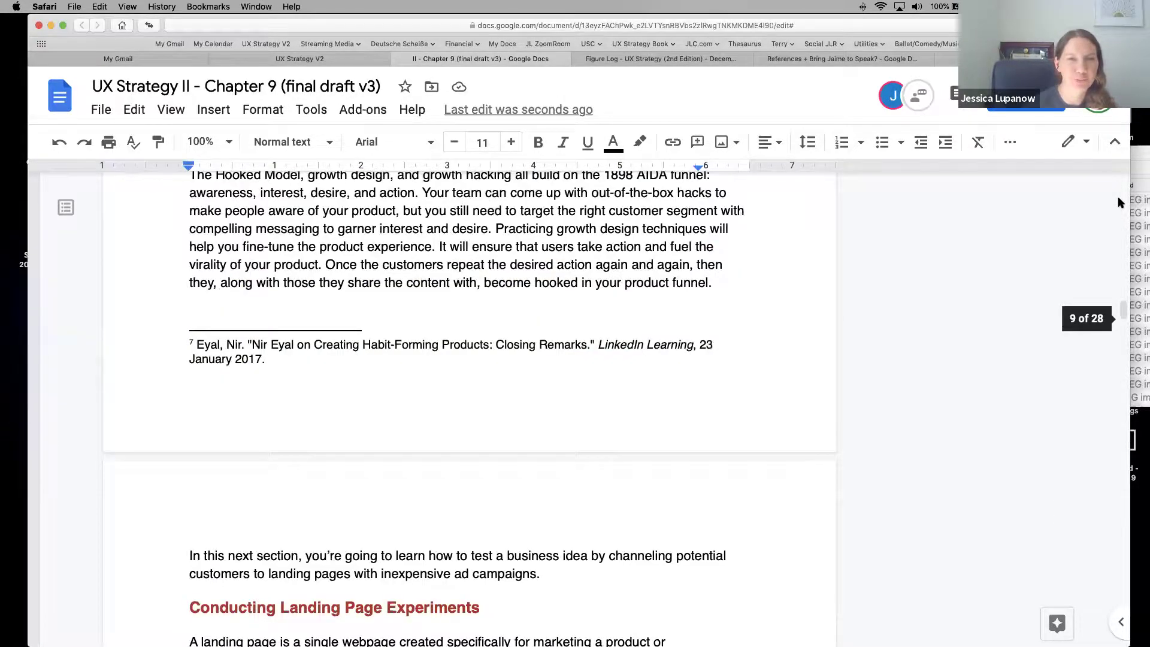
scroll(1121, 210, up, 15)
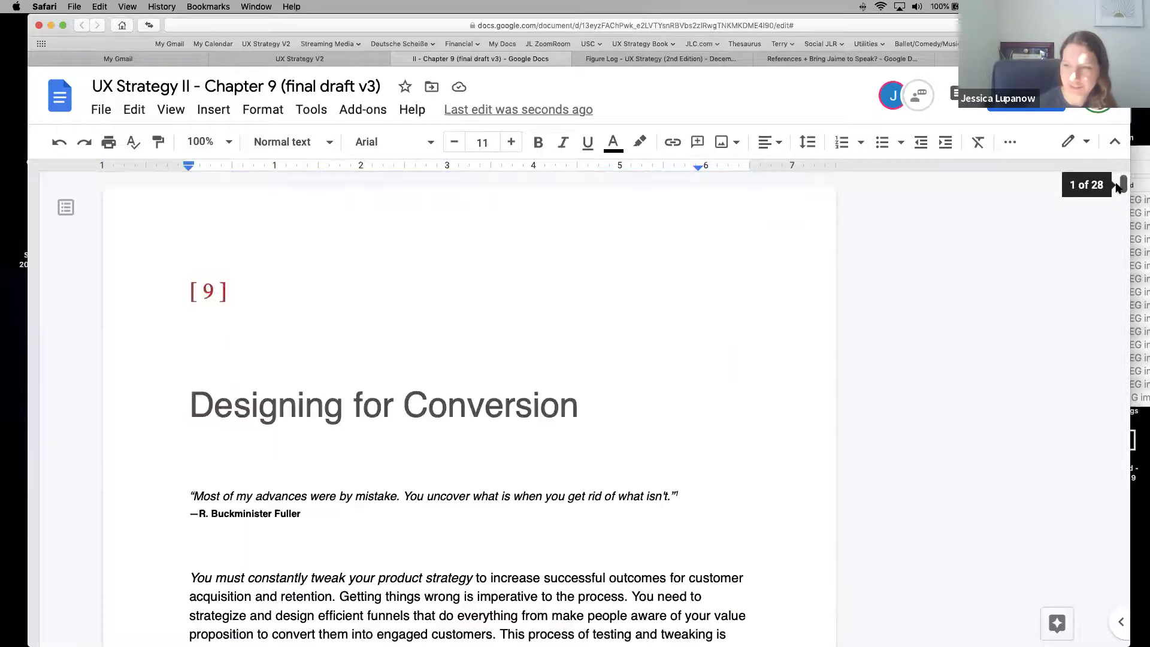
scroll(1122, 204, down, 20)
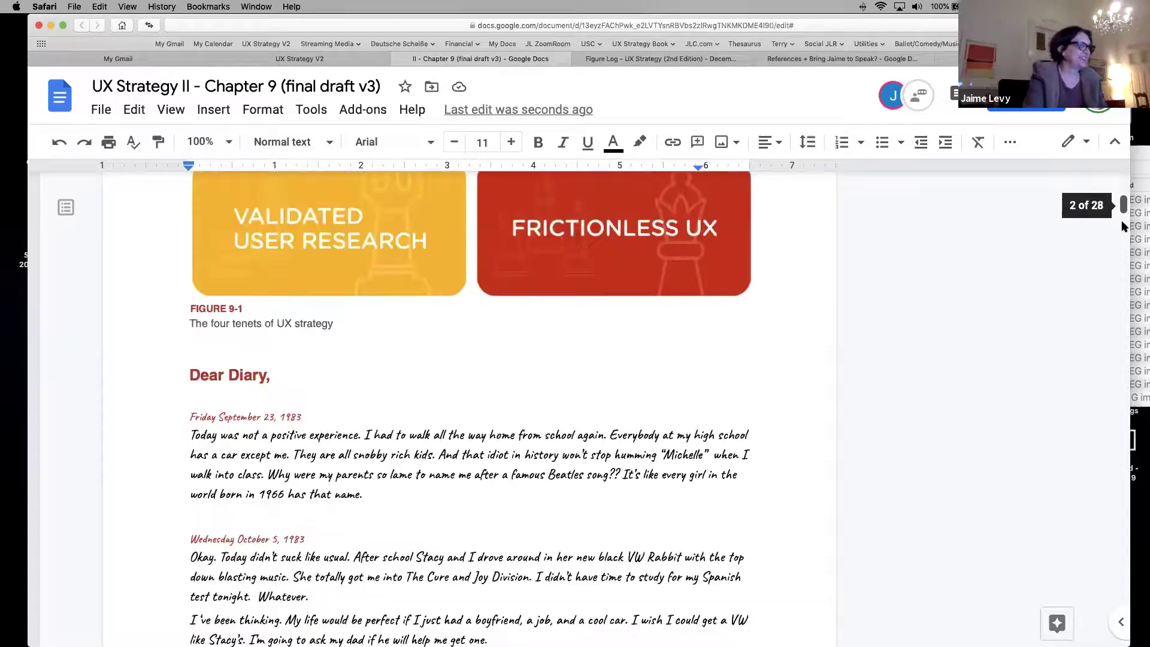
scroll(1138, 374, down, 20)
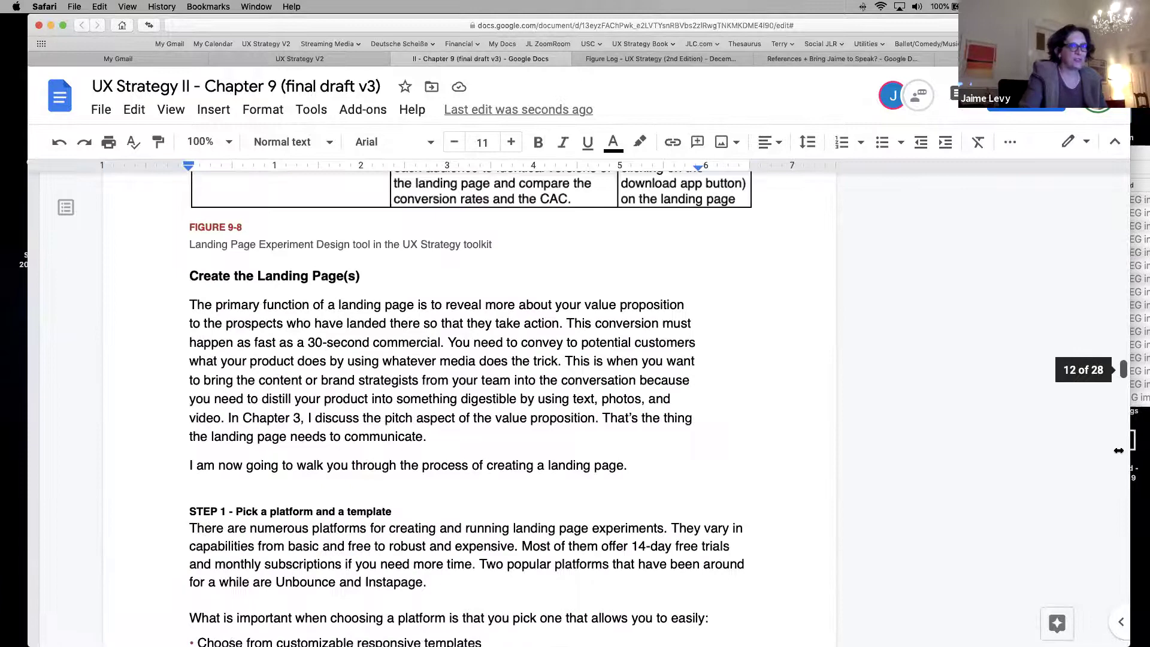
scroll(1121, 558, down, 20)
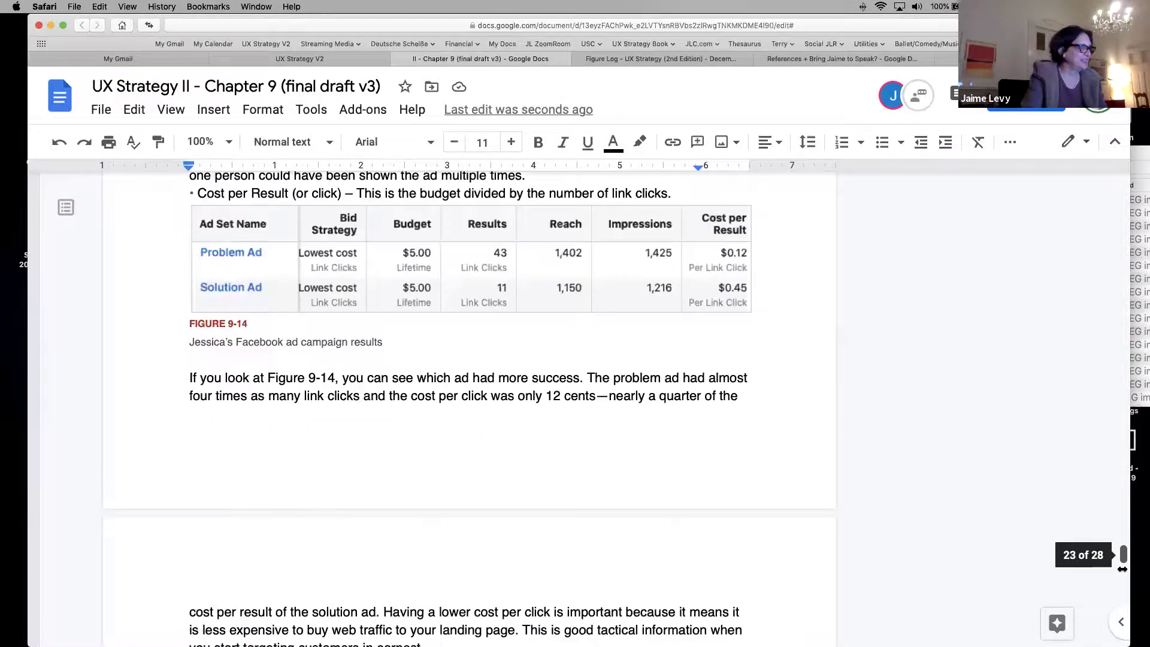
scroll(834, 393, up, 20)
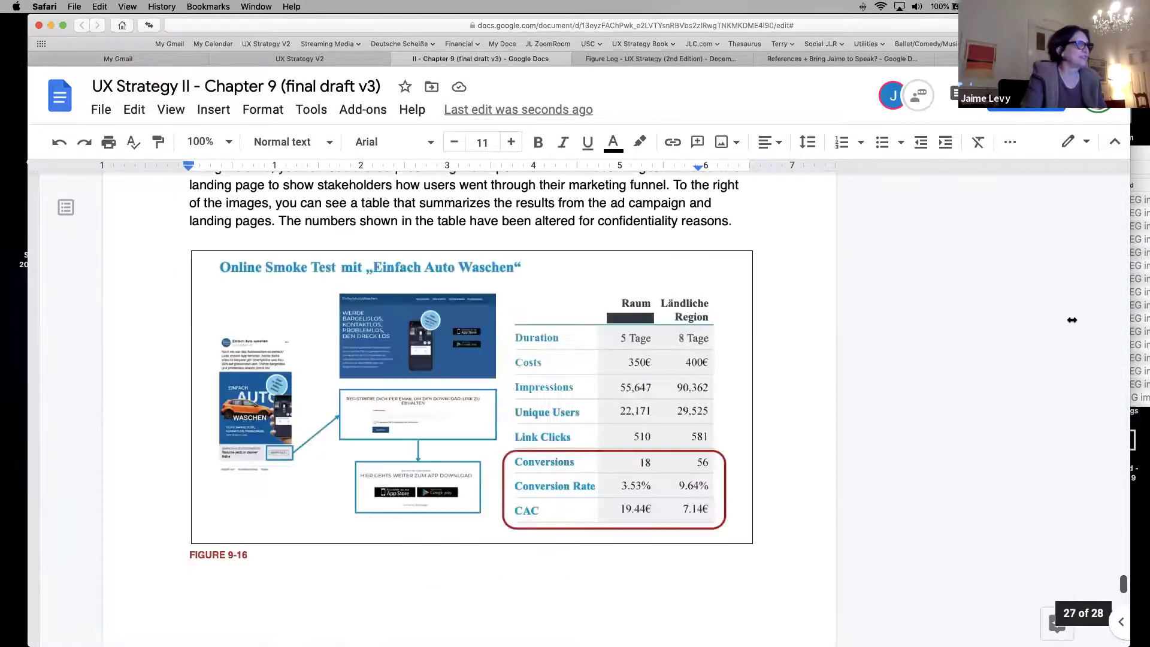
scroll(835, 393, up, 10)
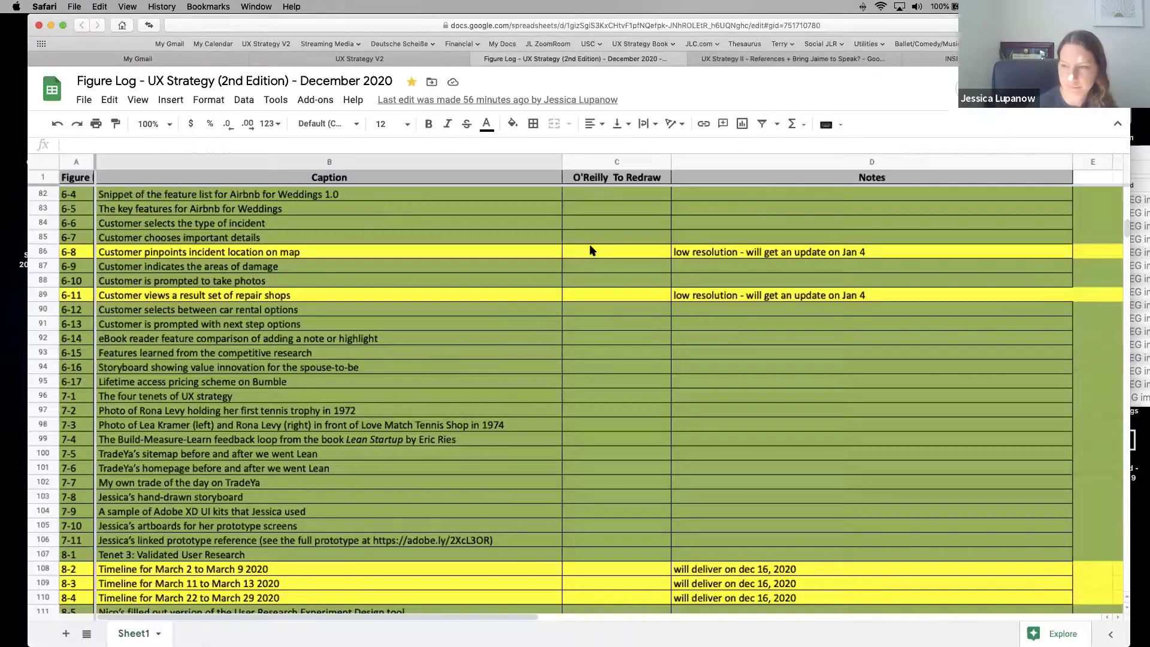
Step: Switch to the INSIGHTS to Add to Book document and check its Writing To Do list
click(399, 62)
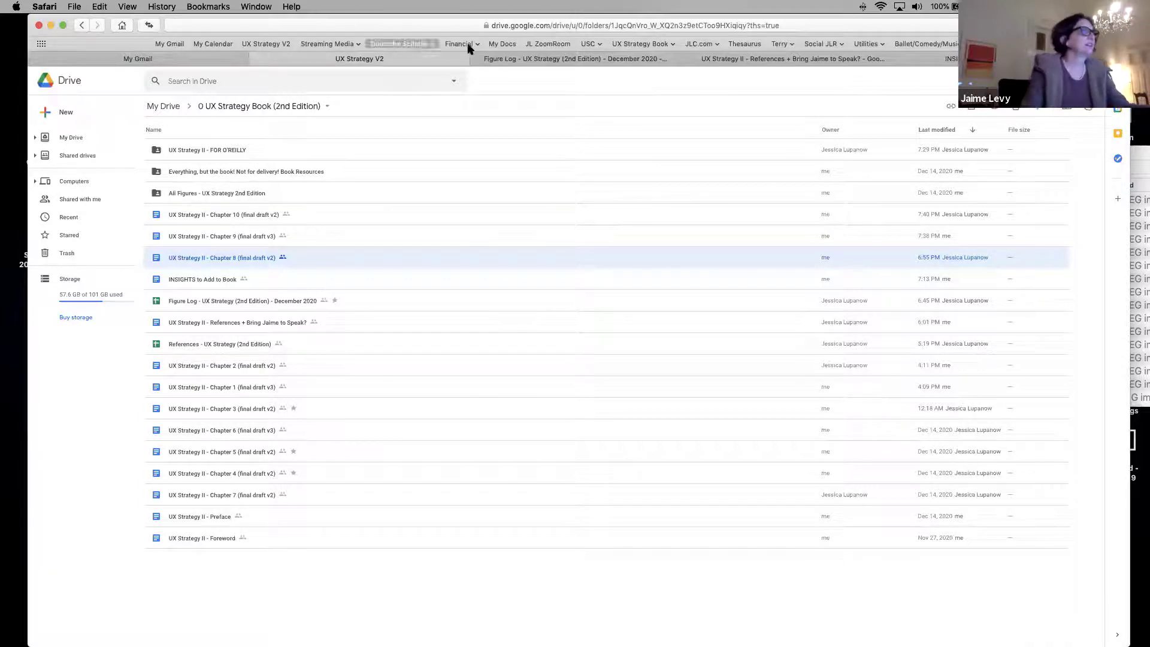
click(782, 60)
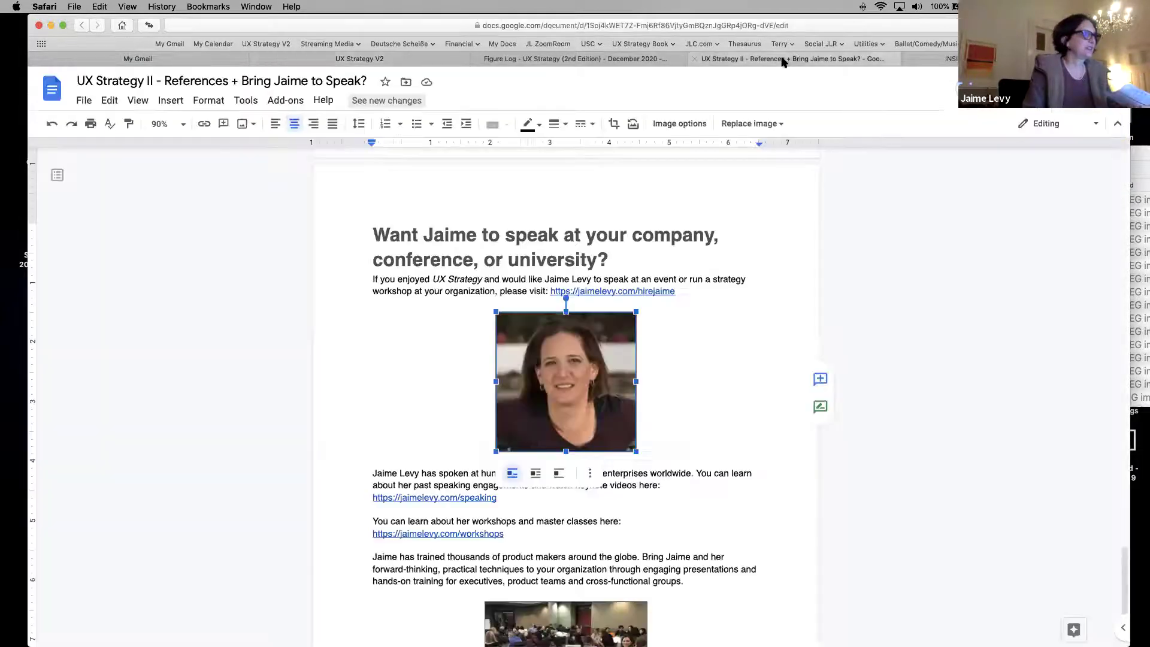
key(ctrl+Tab)
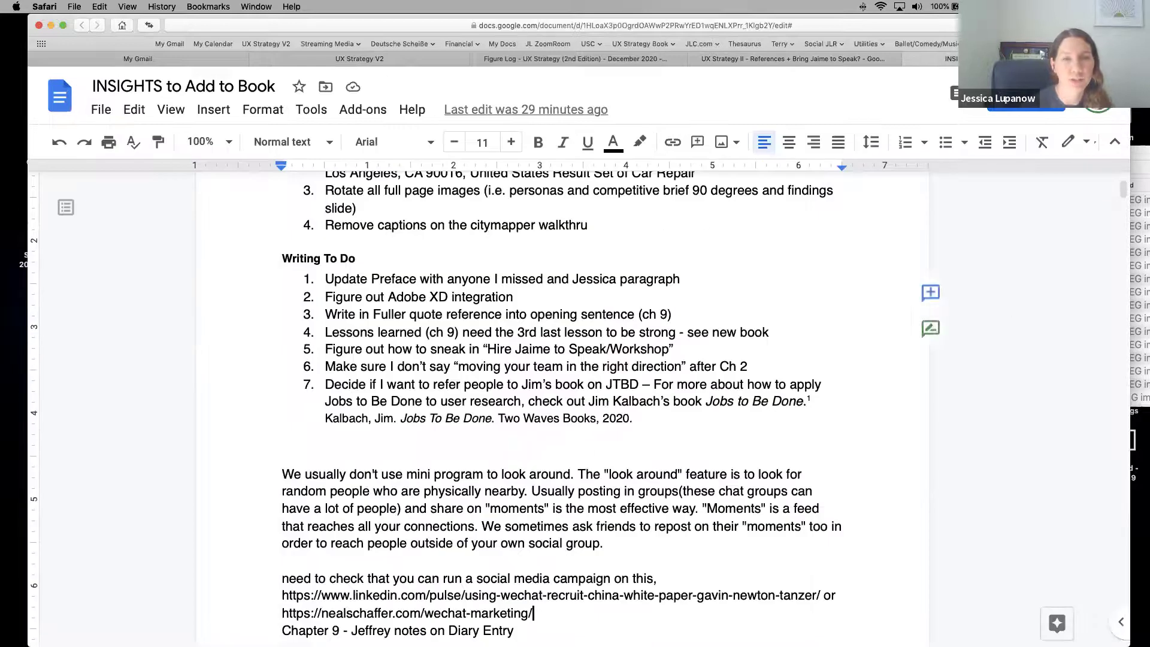
Step: Delete the "Rotate all full page images" item from the Artwork To Do list, keeping "Car Repair" intact in the item above
scroll(1123, 179, up, 3)
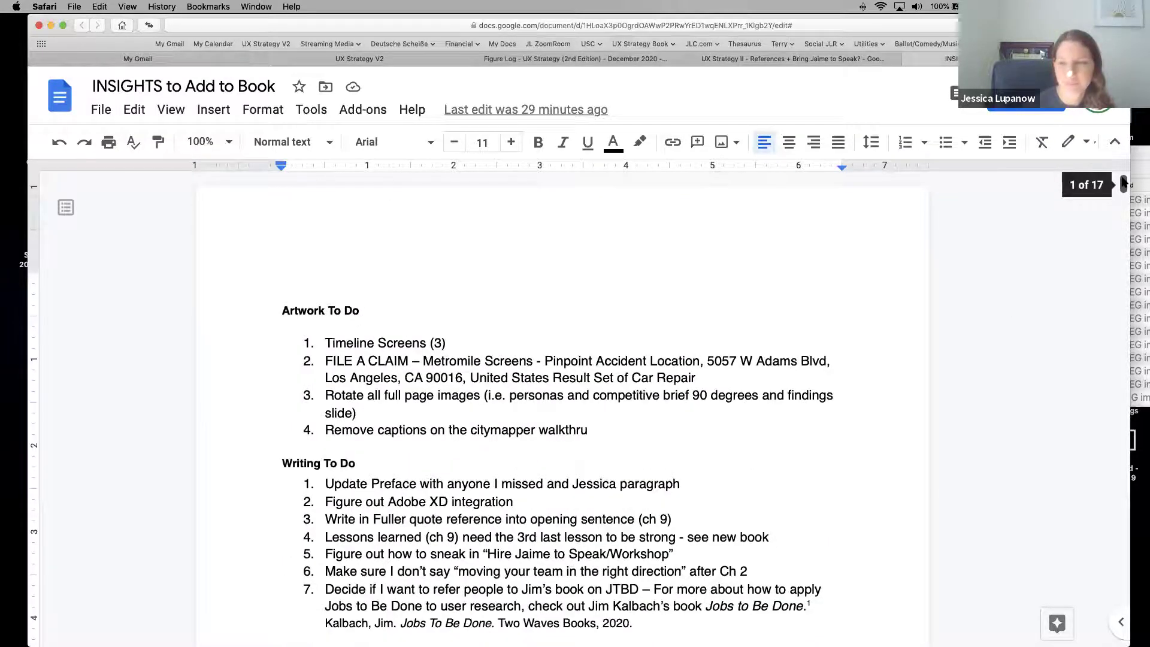
scroll(1124, 185, down, 1)
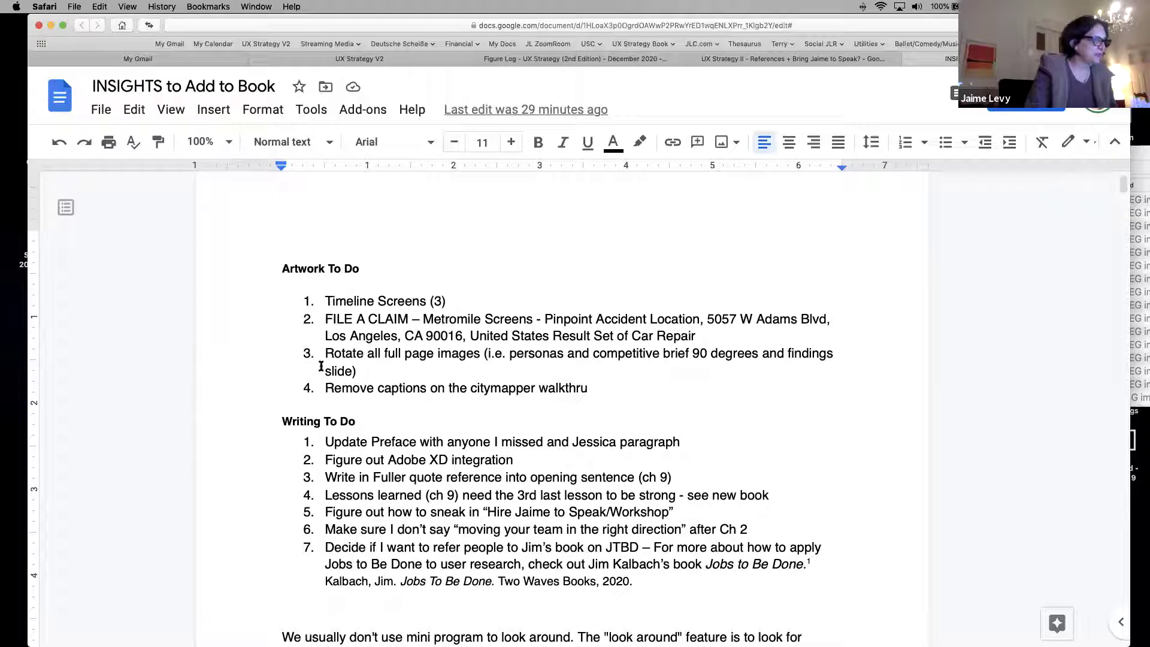
drag(380, 363, 315, 352)
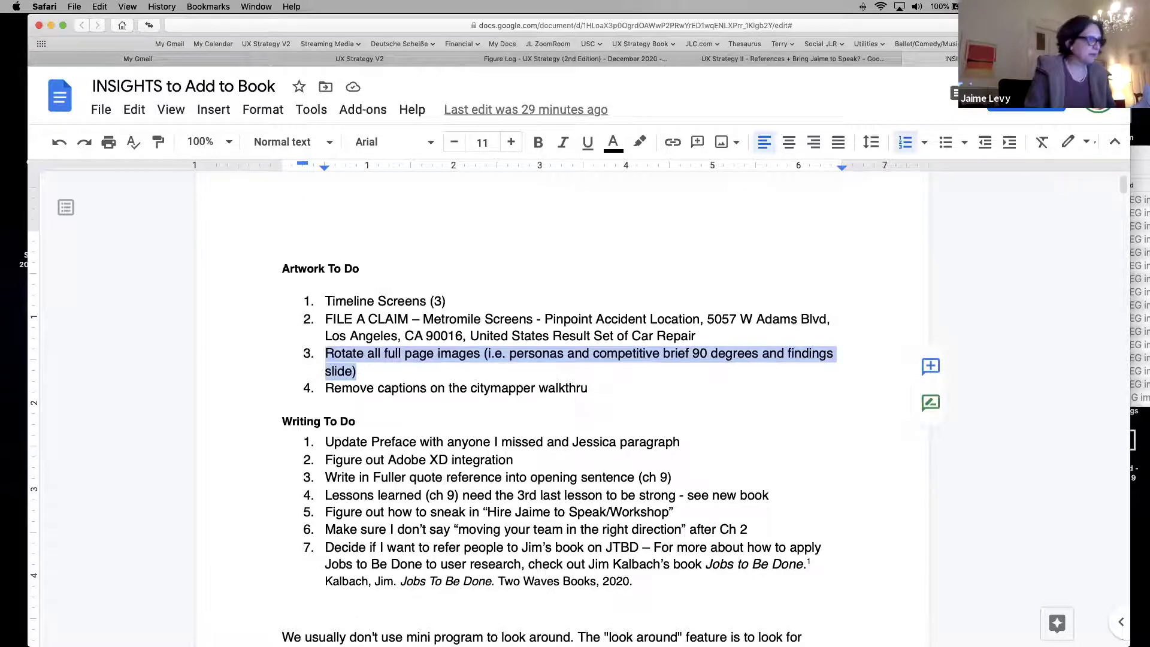
key(BackSpace)
key(BackSpace)
key(BackSpace)
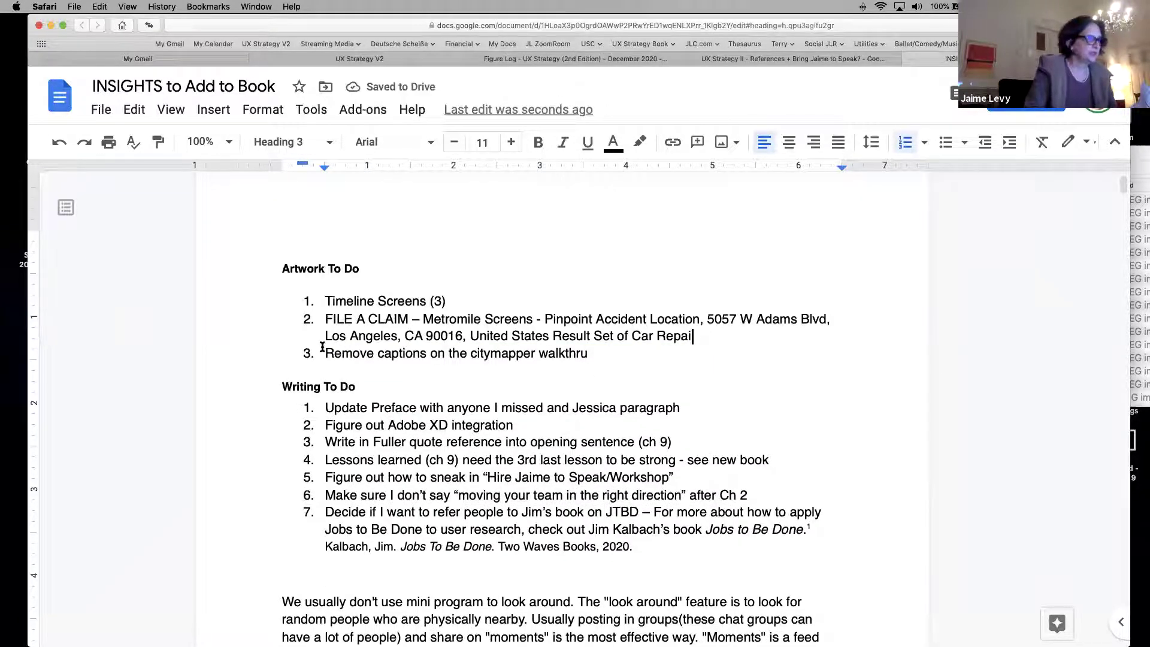
text(r)
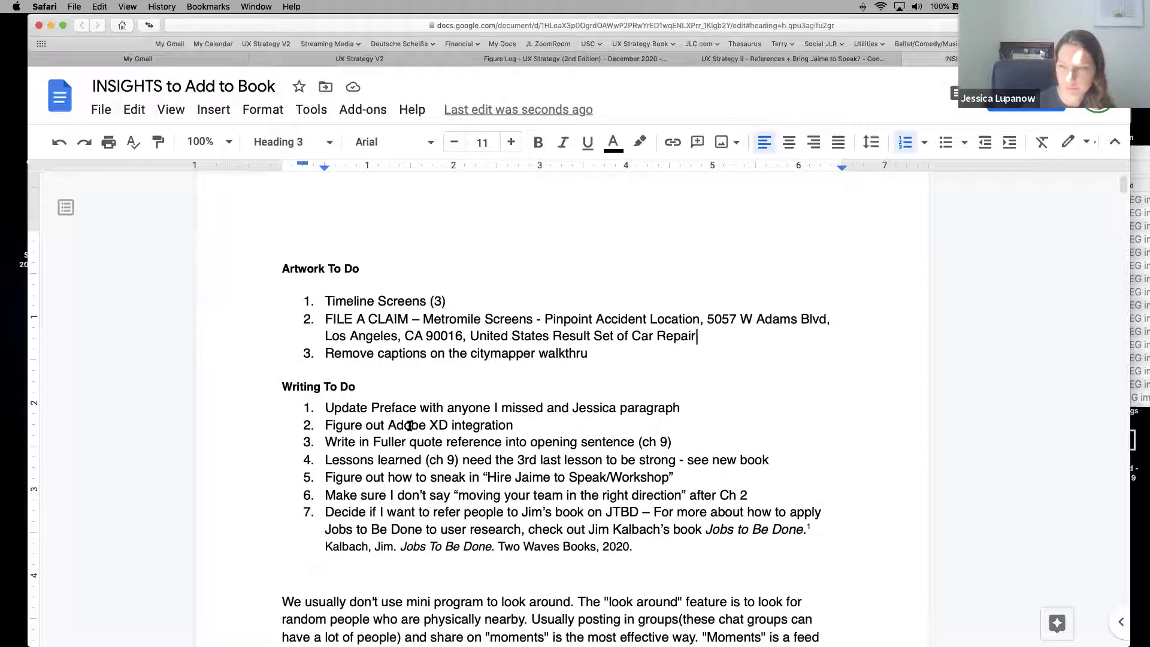
Step: Delete the "Figure out Adobe XD integration" item from the Writing To Do list
drag(513, 425, 446, 408)
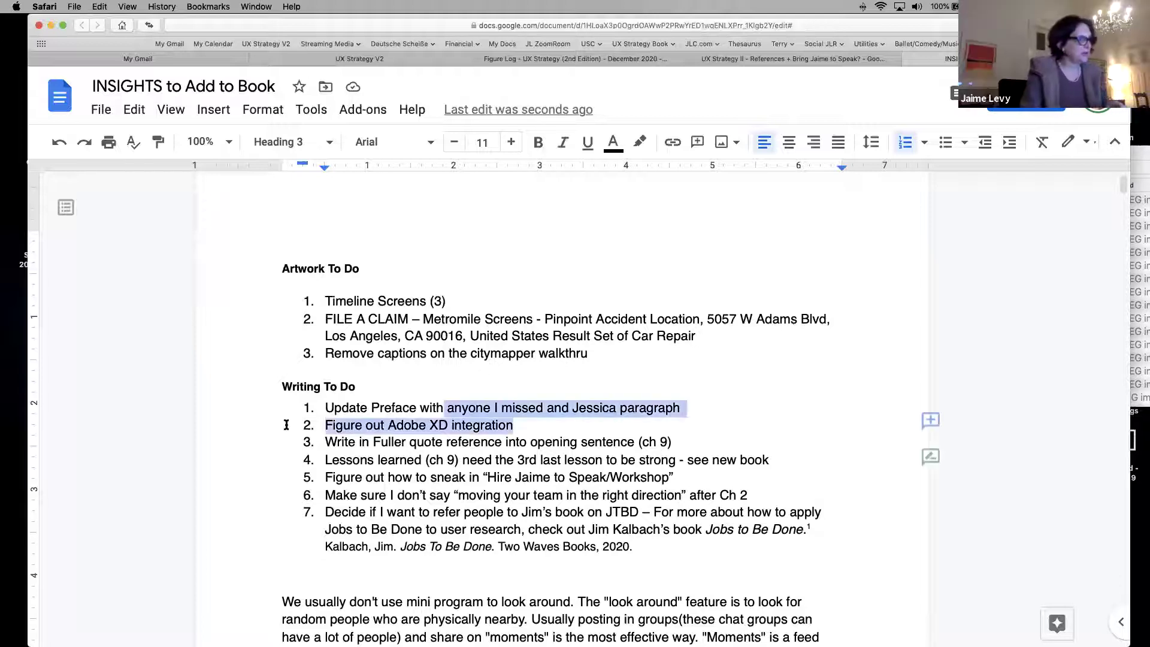
key(BackSpace)
key(BackSpace)
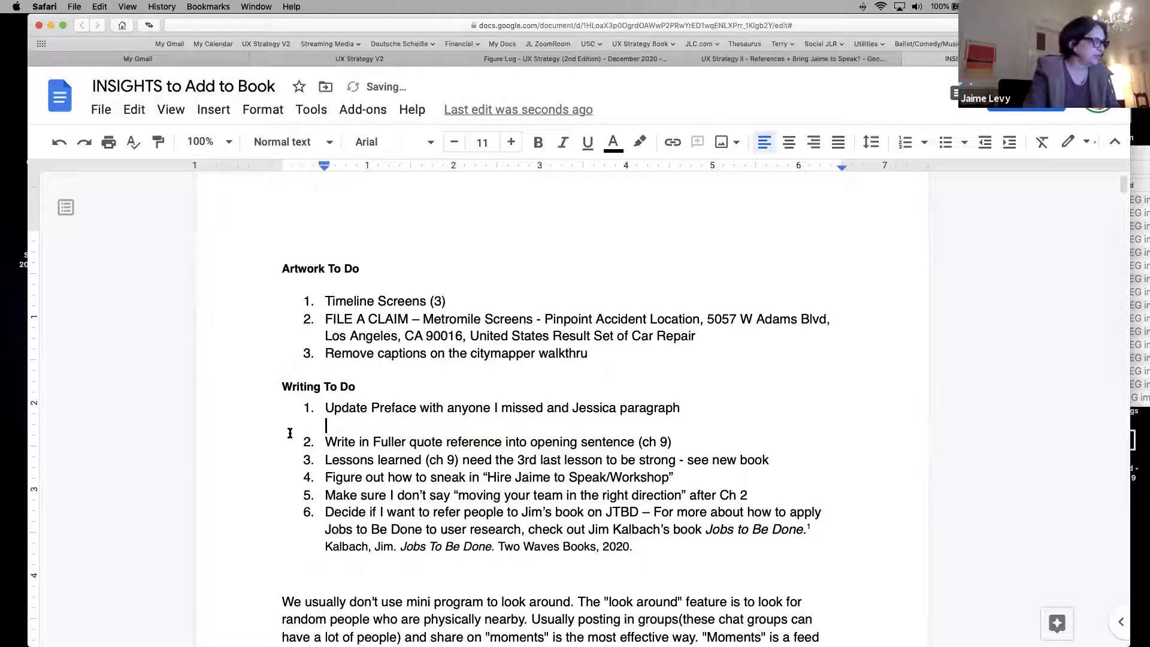
key(BackSpace)
Step: Delete the Fuller quote and "Lessons learned (ch 9)" items from the Writing To Do list
drag(688, 422, 278, 431)
key(BackSpace)
drag(780, 441, 279, 445)
key(BackSpace)
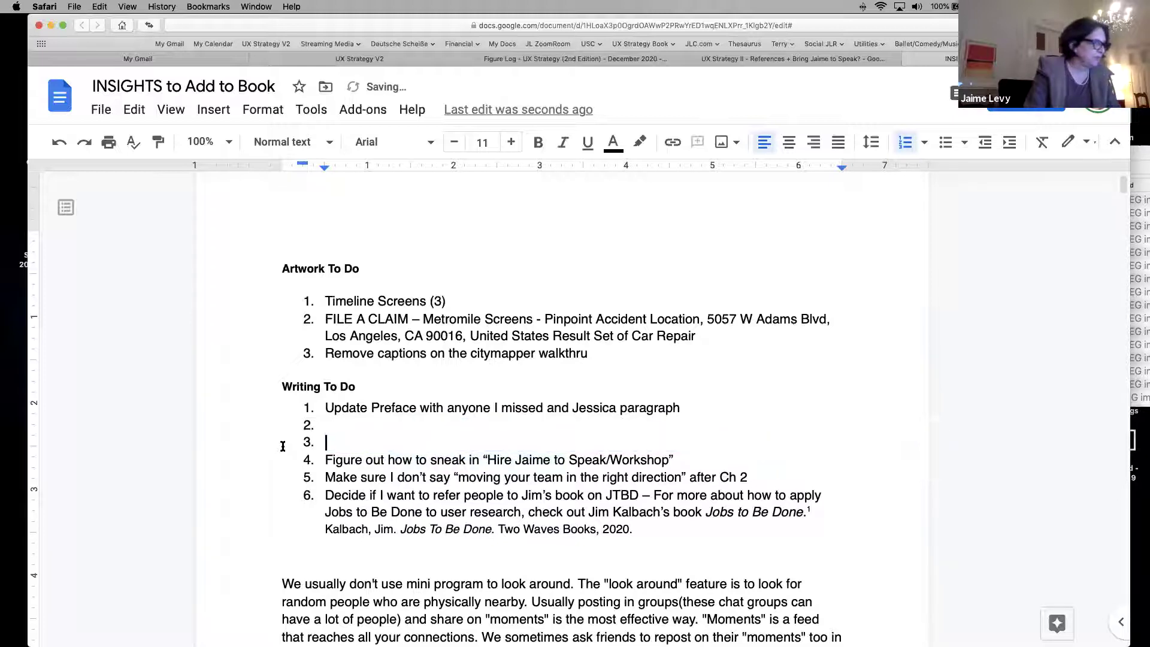
key(BackSpace)
key(BackSpace)
Step: Delete the "Figure out how to sneak in" speaking/workshop item along with the leftover empty number in the Writing To Do list
drag(688, 442, 261, 438)
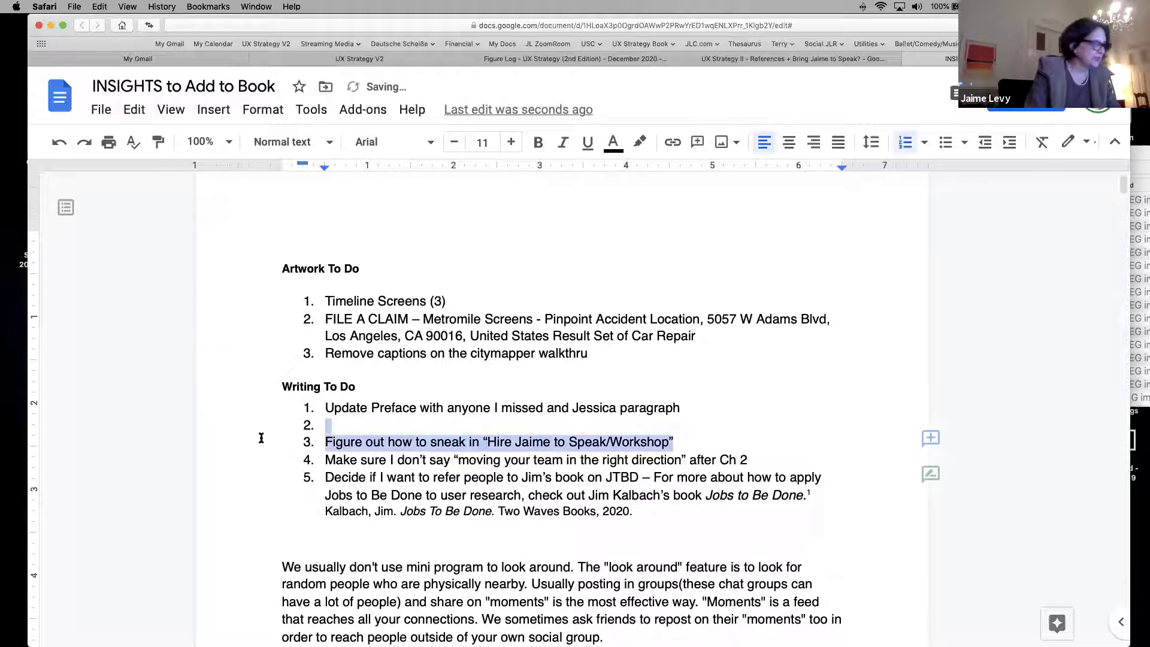
key(BackSpace)
key(BackSpace)
key(BackSpace)
key(BackSpace)
key(BackSpace)
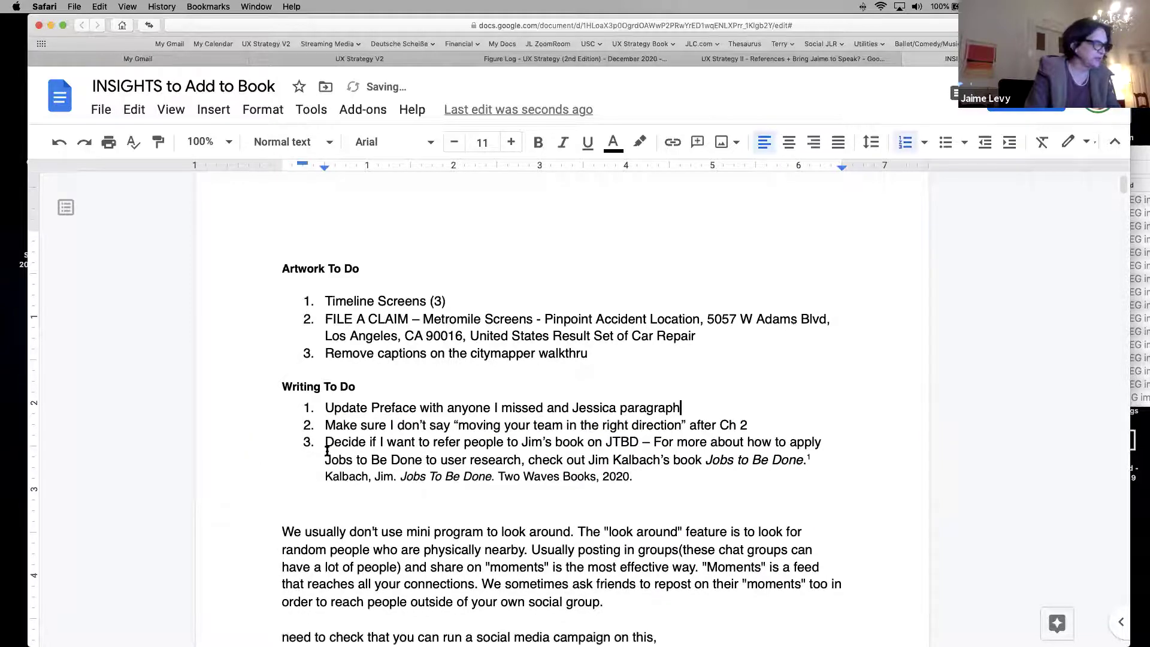
Step: Move the item about the JTBD book reference out of Writing To Do to below the "look around" paragraph
drag(654, 484, 321, 440)
key(super+c)
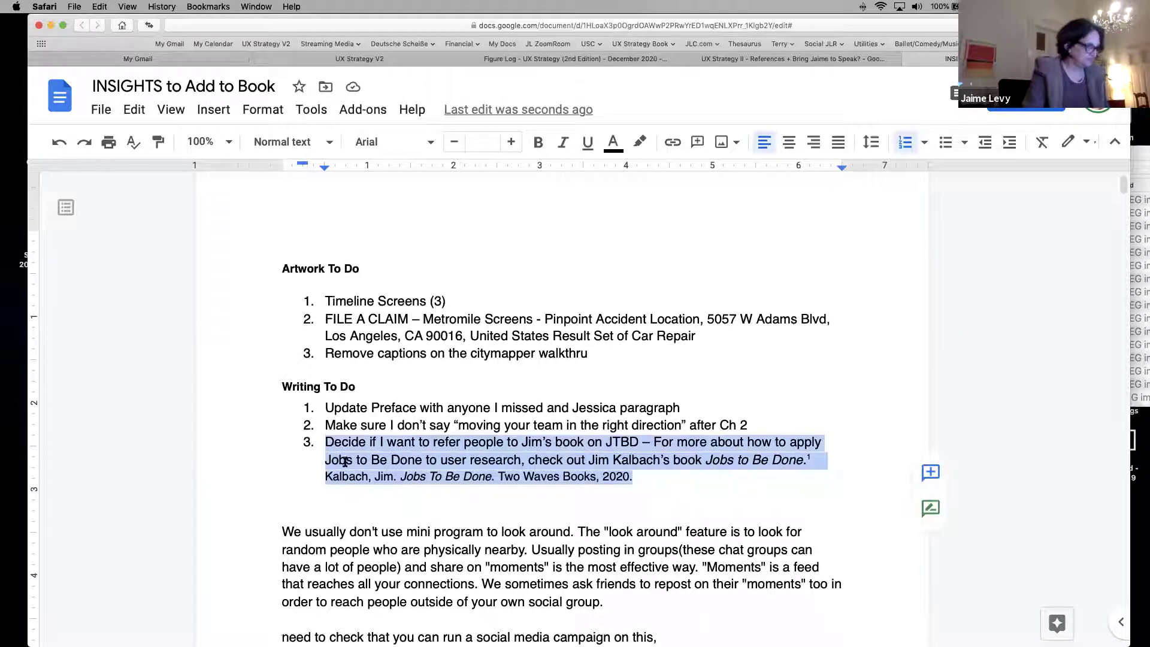
key(BackSpace)
click(443, 585)
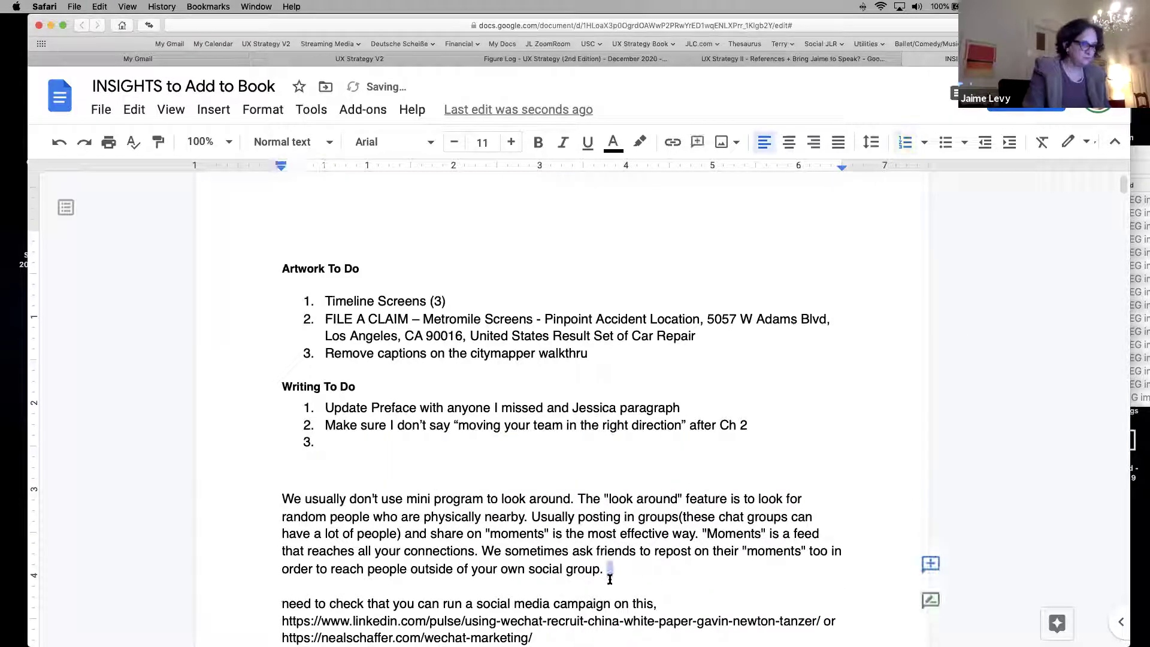
key(Return)
key(super+v)
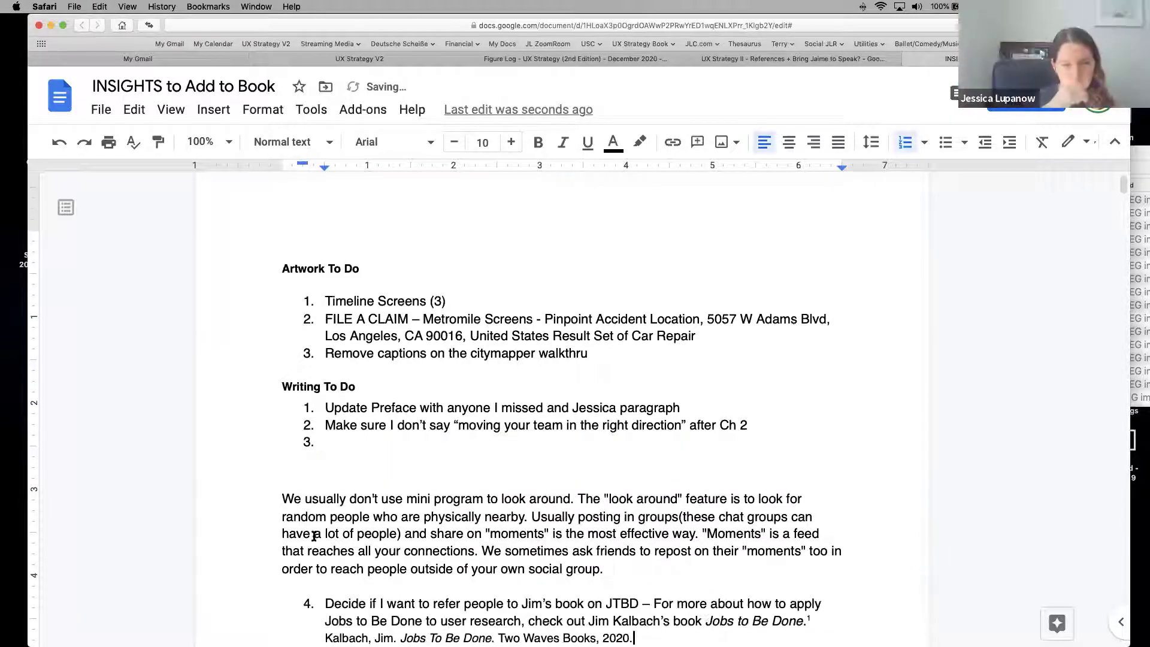
Step: Remove the empty third item left at the end of the Writing To Do list
click(332, 441)
key(BackSpace)
key(BackSpace)
key(BackSpace)
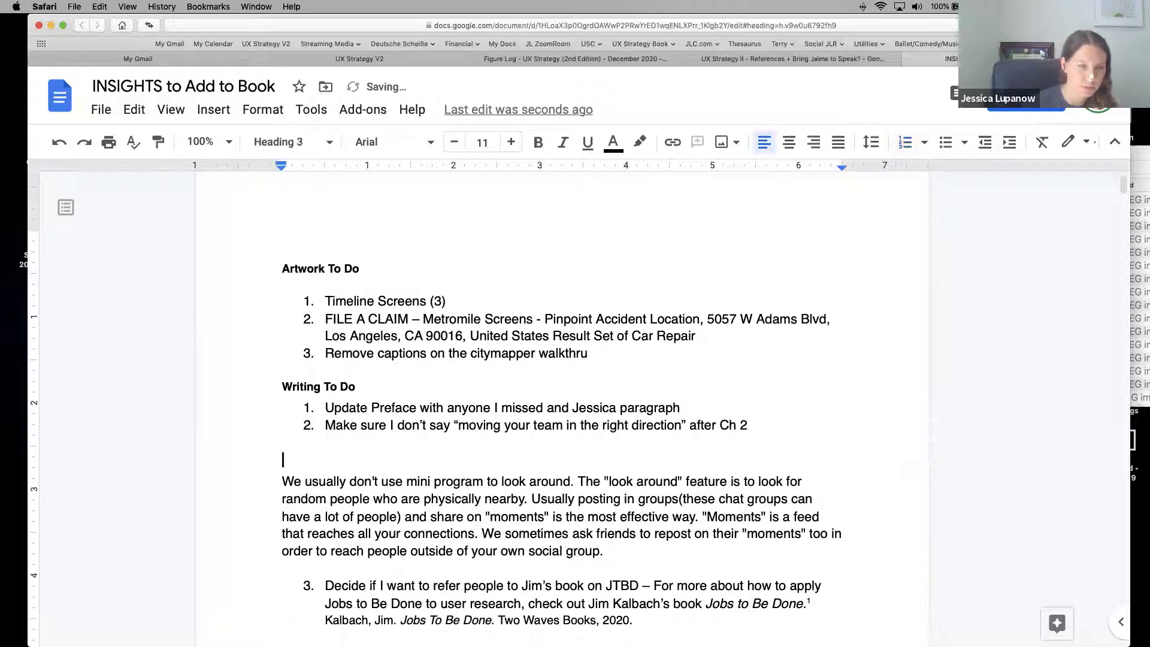
key(Return)
Step: Delete the "moving your team in the right direction" item and turn the remaining "Update Preface" item into a bullet
drag(750, 425, 270, 427)
key(BackSpace)
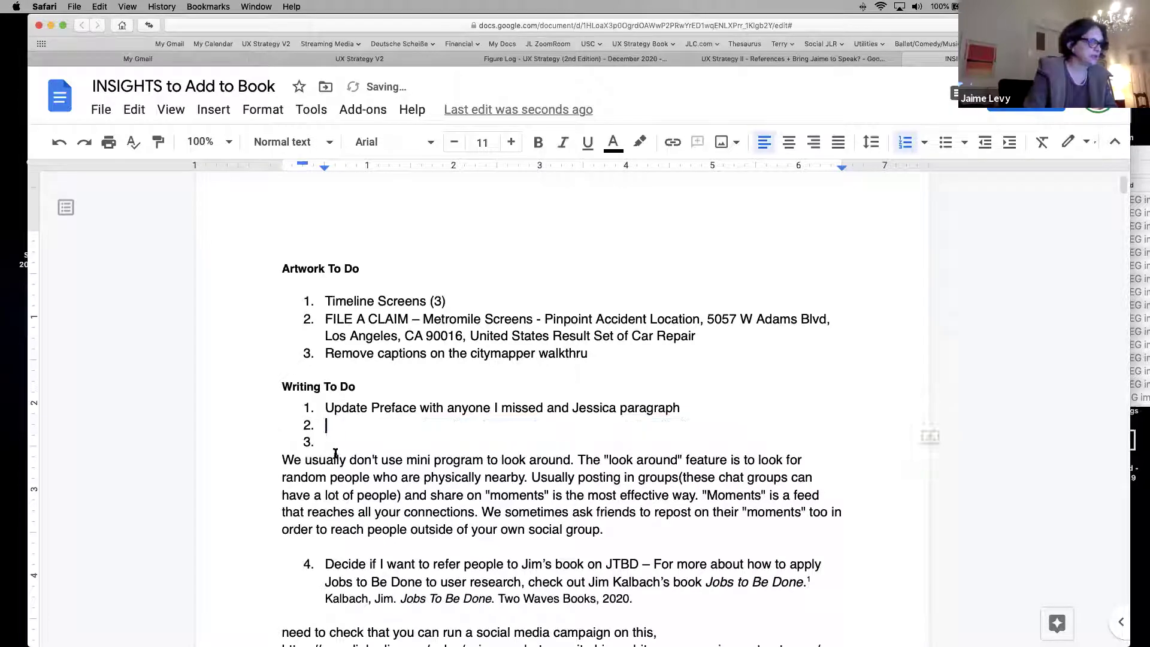
click(312, 443)
key(BackSpace)
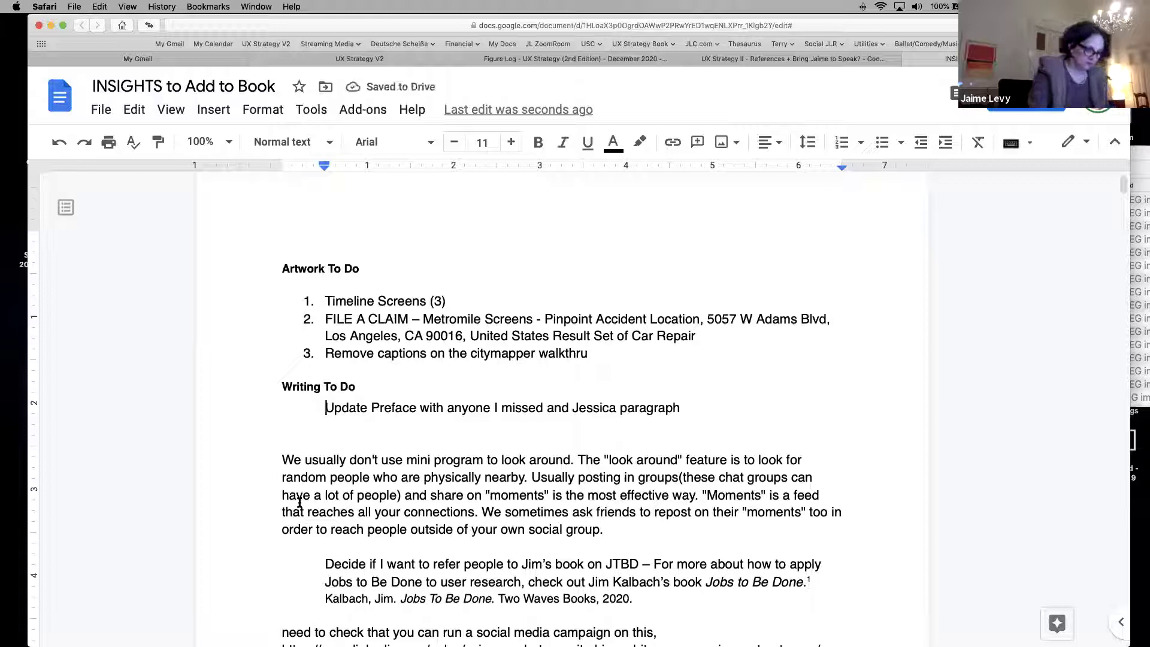
key(super+shift+8)
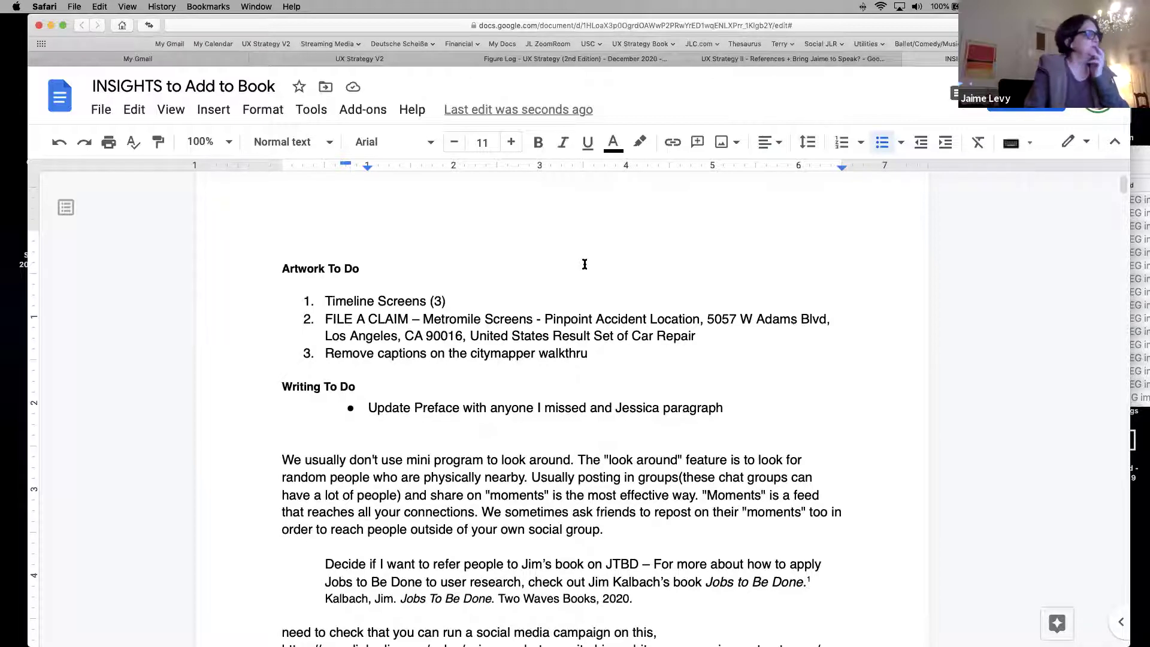
Step: Open "UX Strategy II - Chapter 10 (final draft v2)" from the book's Drive folder and go to the Metromile paragraph
click(377, 60)
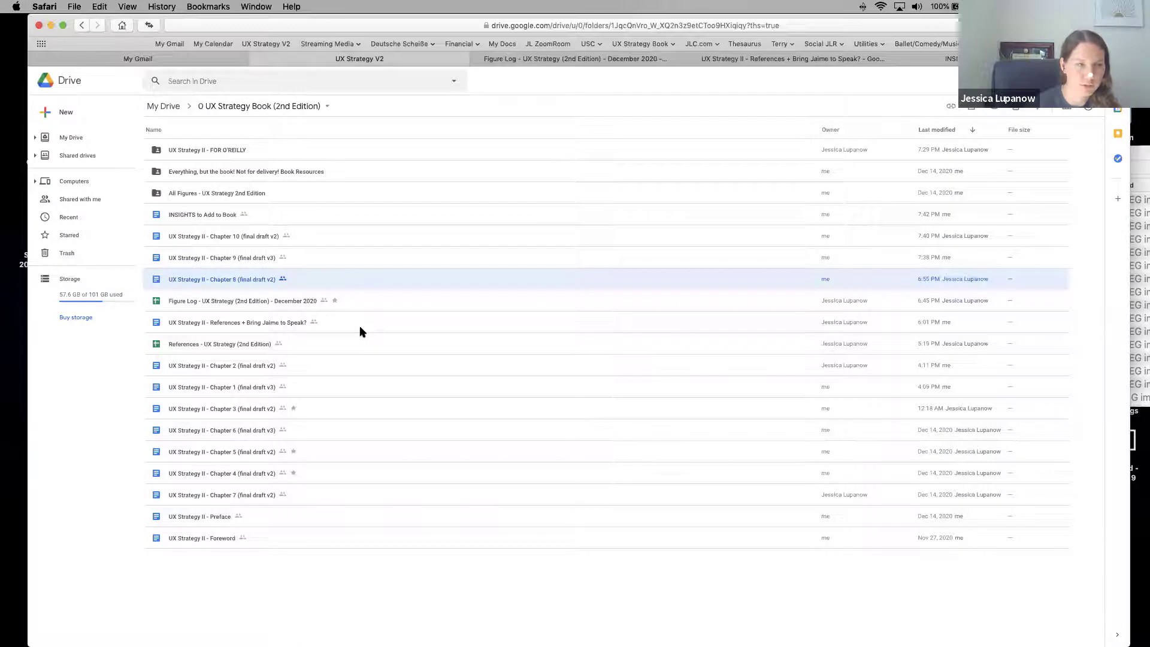
click(287, 239)
double_click(287, 237)
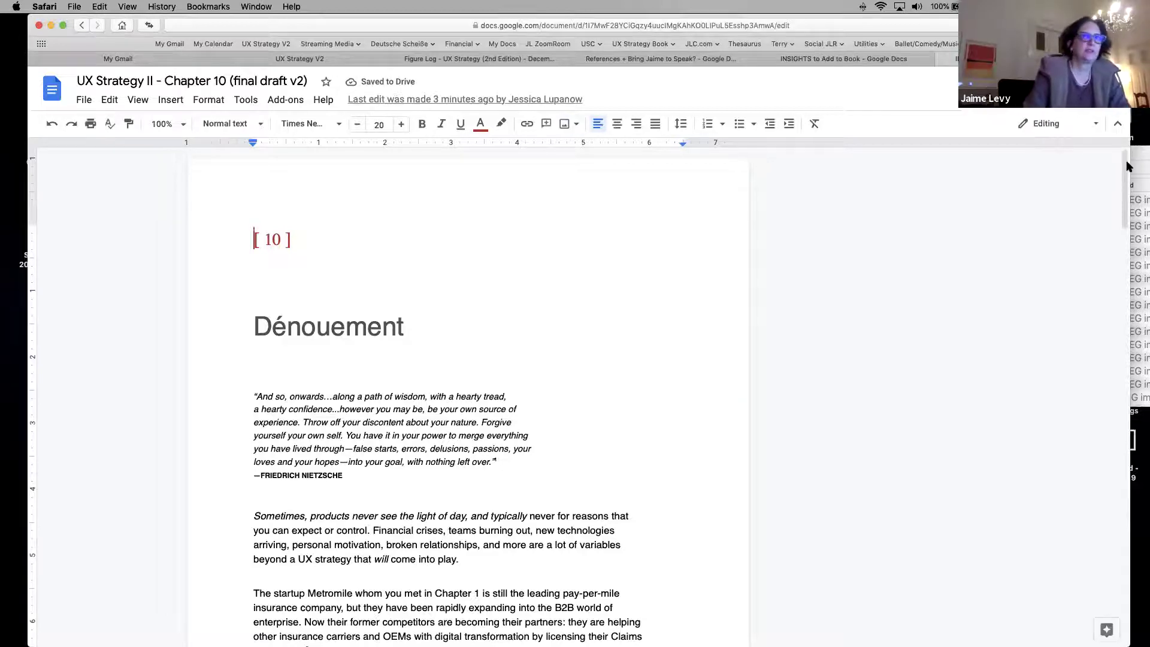
scroll(1124, 182, down, 3)
drag(1125, 181, 1126, 206)
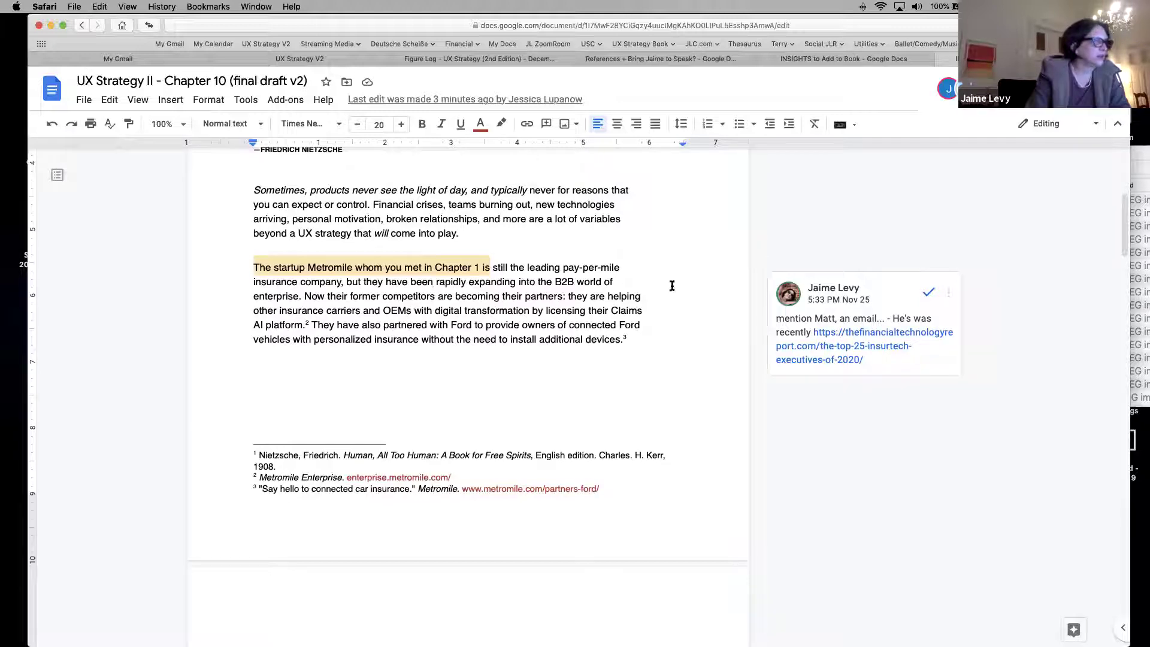
Step: Open the comment on the Metromile paragraph for editing and select its whole text to review it
click(792, 332)
click(924, 292)
click(938, 319)
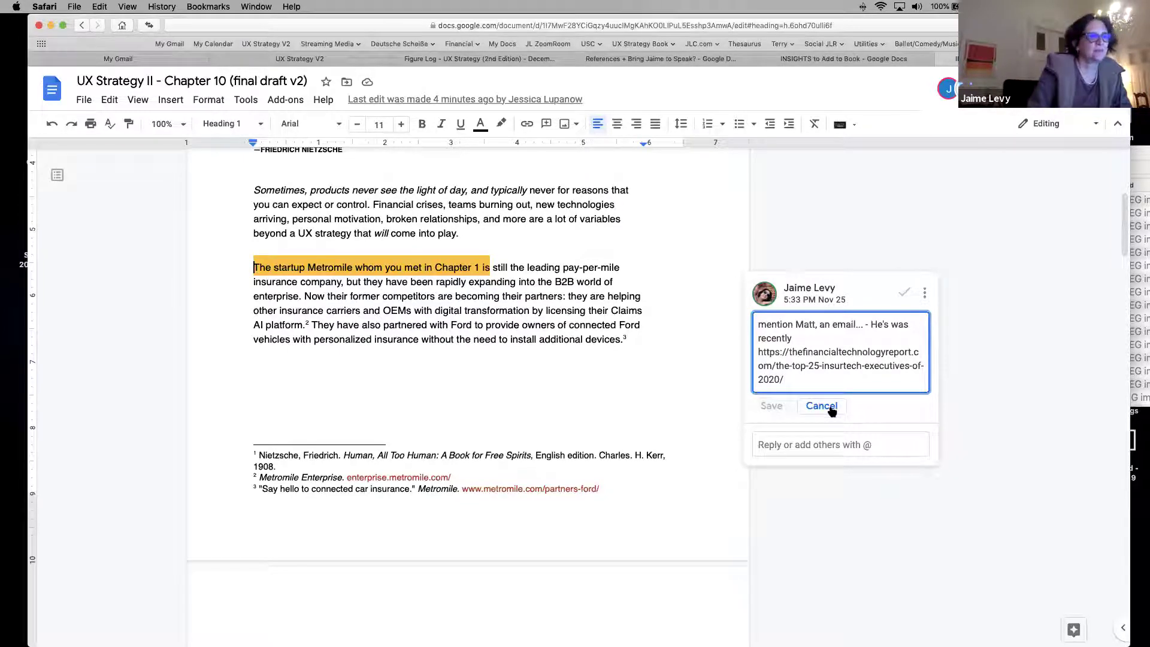
triple_click(812, 381)
click(790, 412)
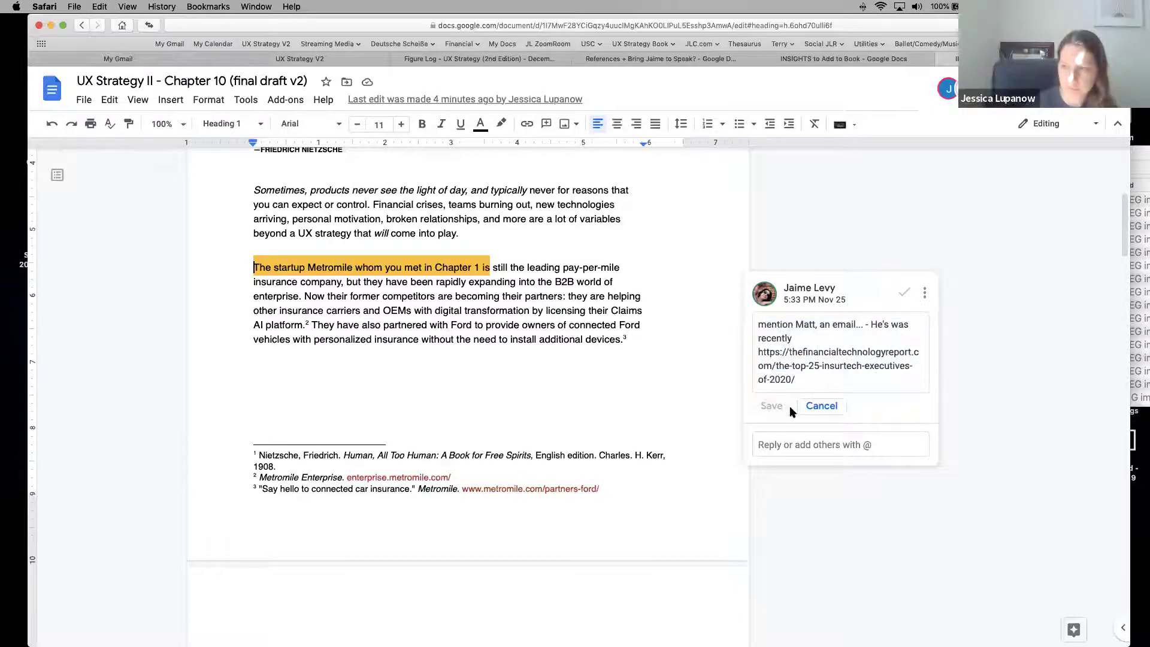
triple_click(804, 380)
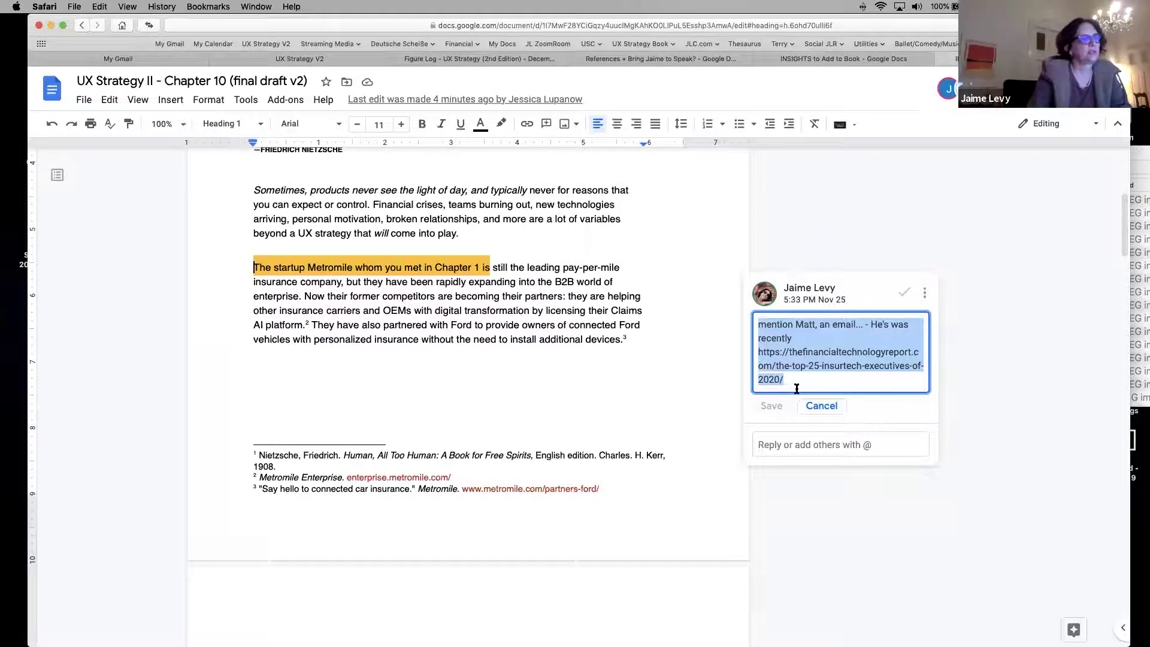
click(401, 324)
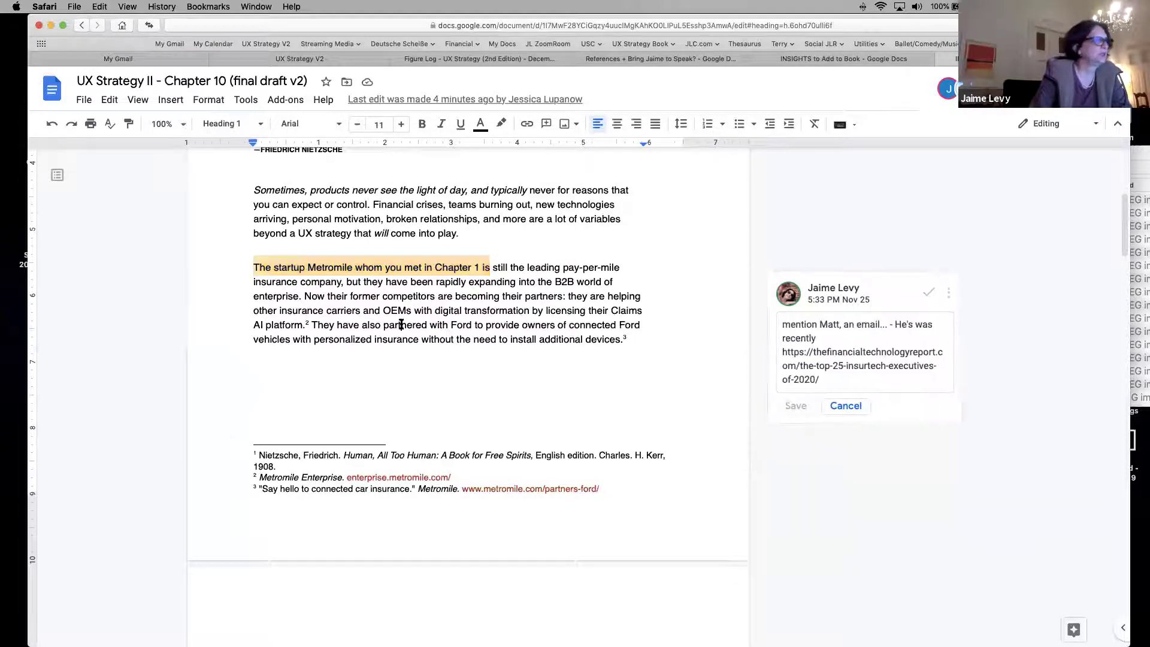
Step: Search Drive for files matching the first name of the person mentioned in the comment
click(304, 59)
click(224, 81)
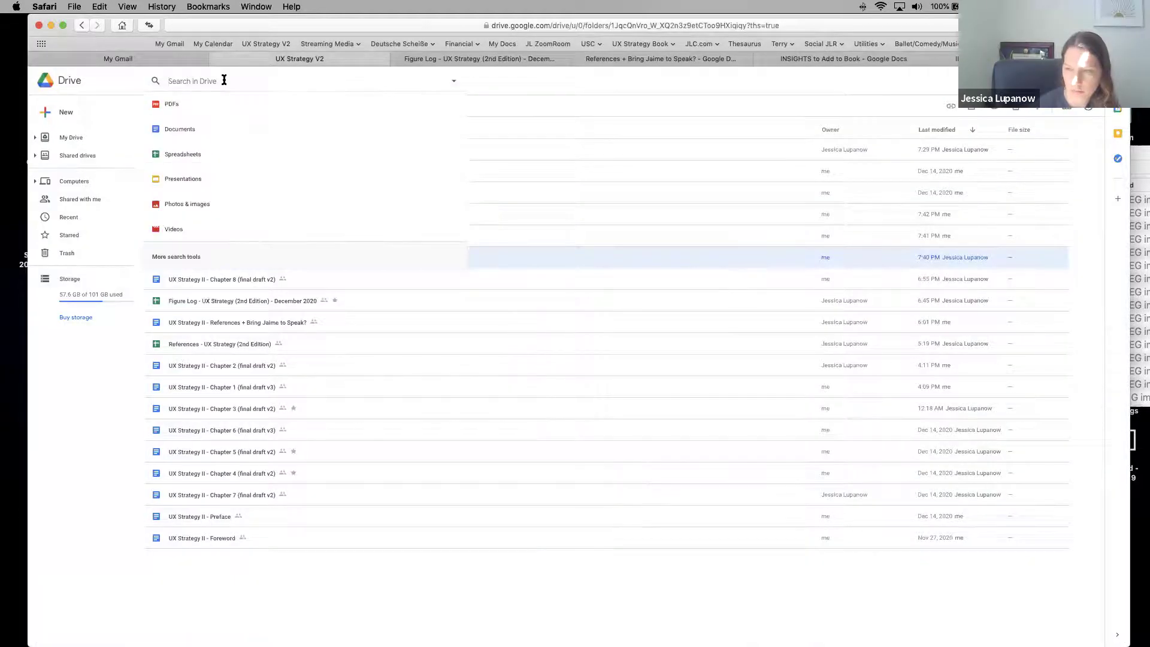
text(matt)
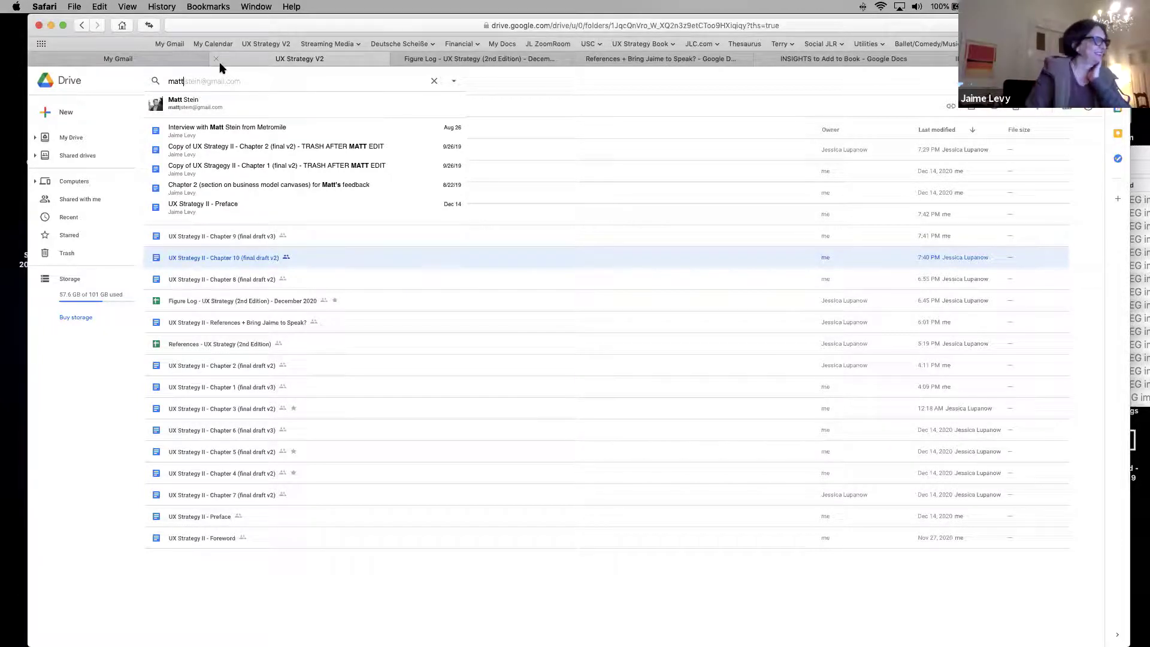
key(Return)
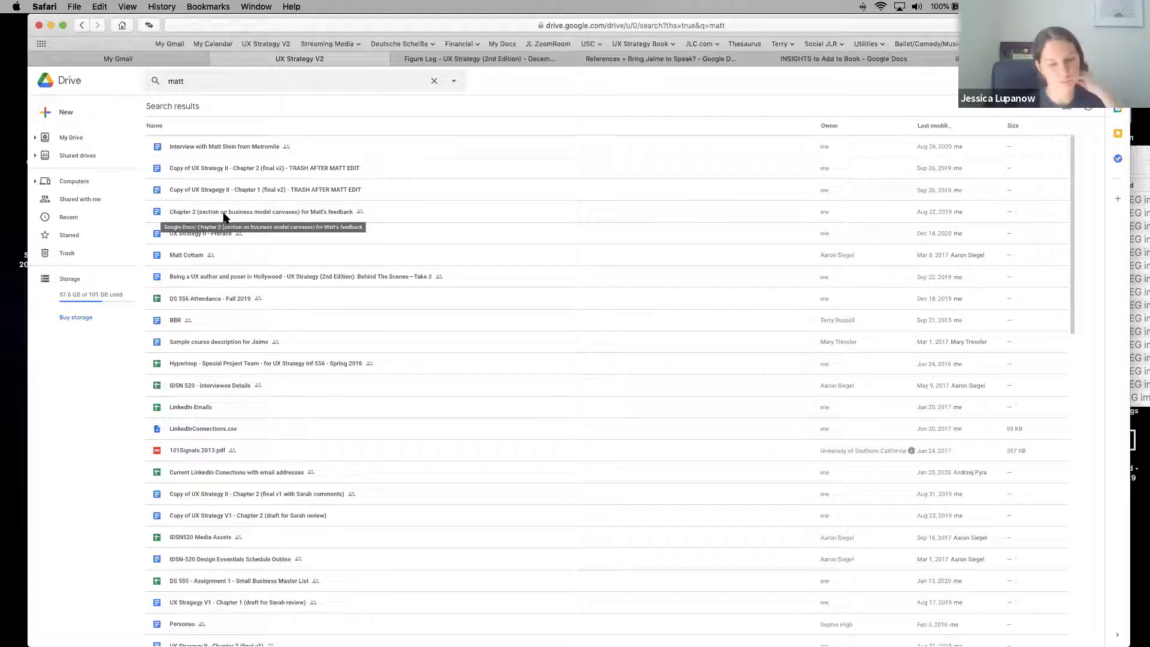
Step: Return to the "0 UX Strategy Book (2nd Edition)" folder and open "UX Strategy II - Chapter 2 (final draft v2)"
click(67, 138)
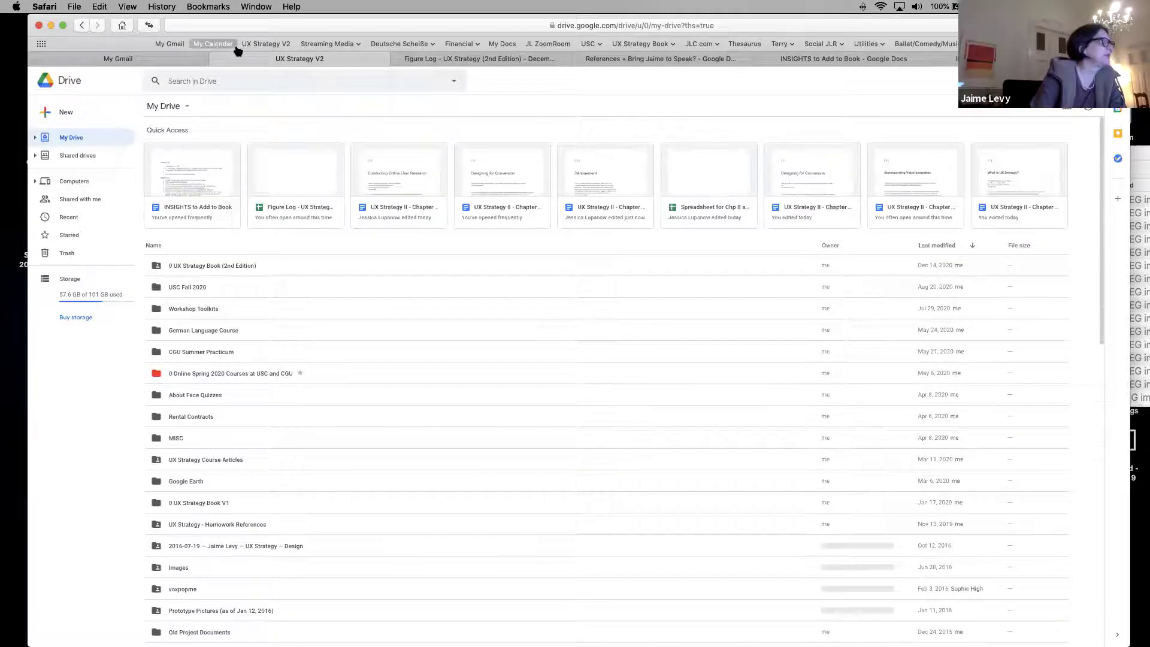
click(267, 44)
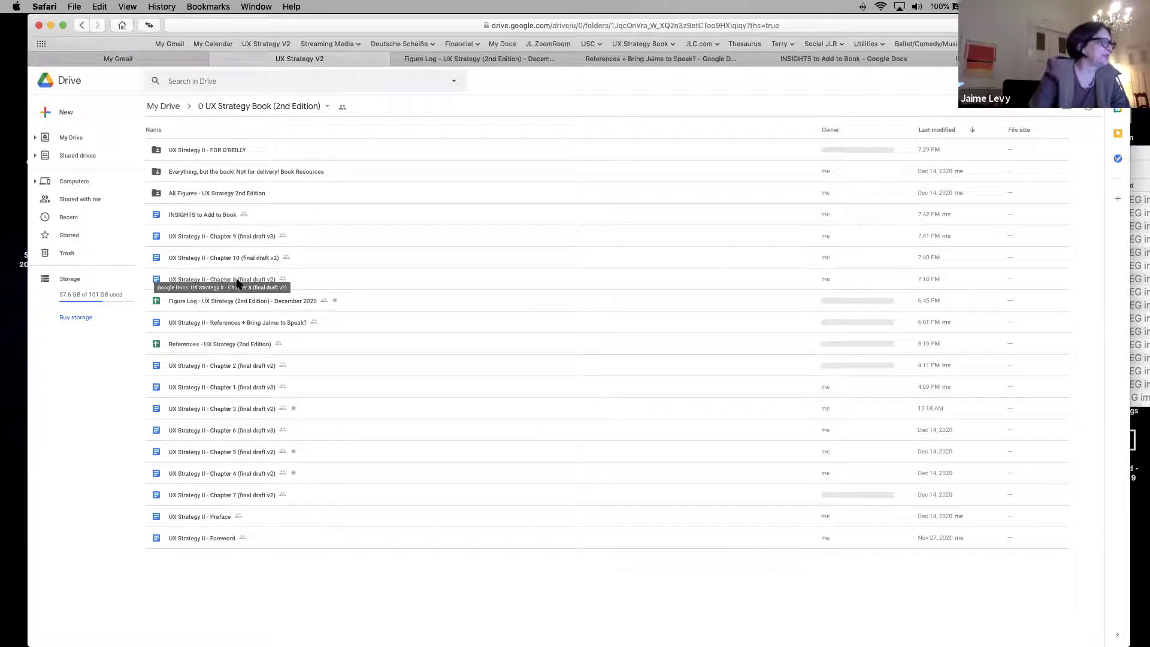
double_click(235, 369)
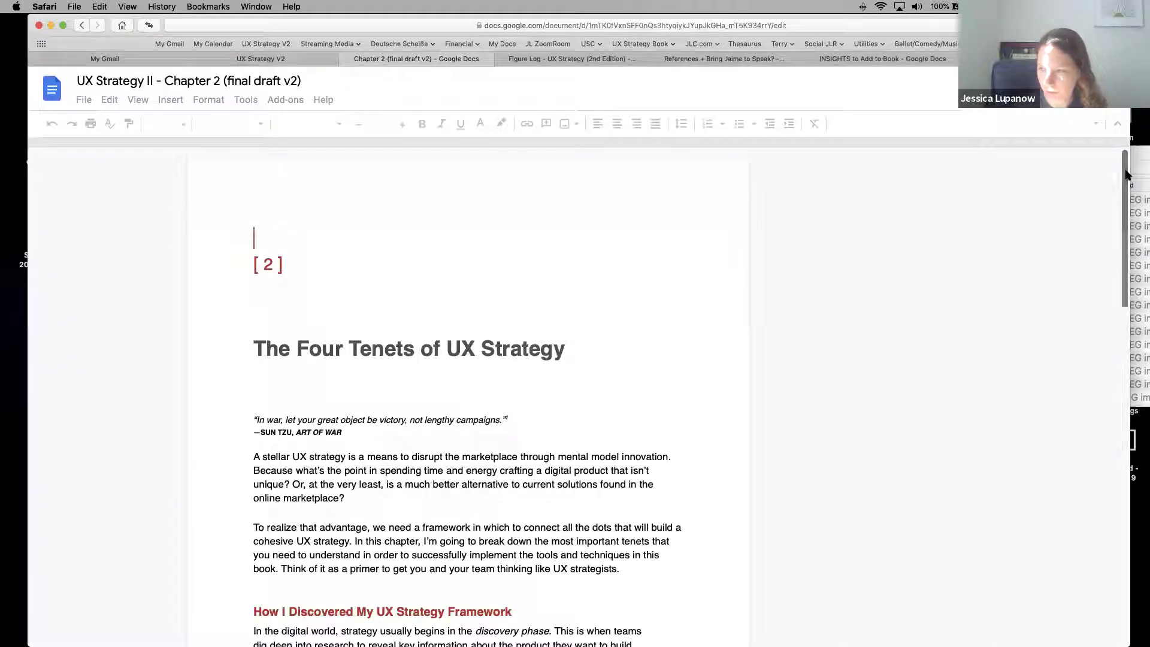
Step: Search the Chapter 2 draft for the first name mentioned in the comment, go to the second match, and close the search
scroll(1126, 186, down, 2)
scroll(1126, 252, down, 15)
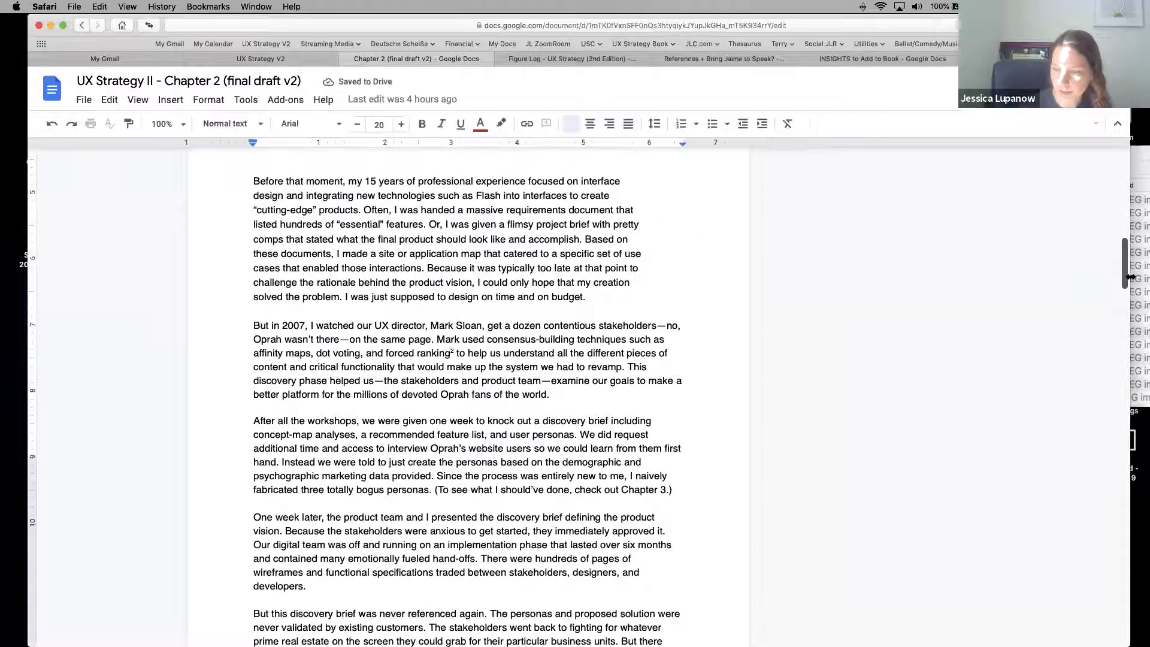
scroll(1120, 288, down, 5)
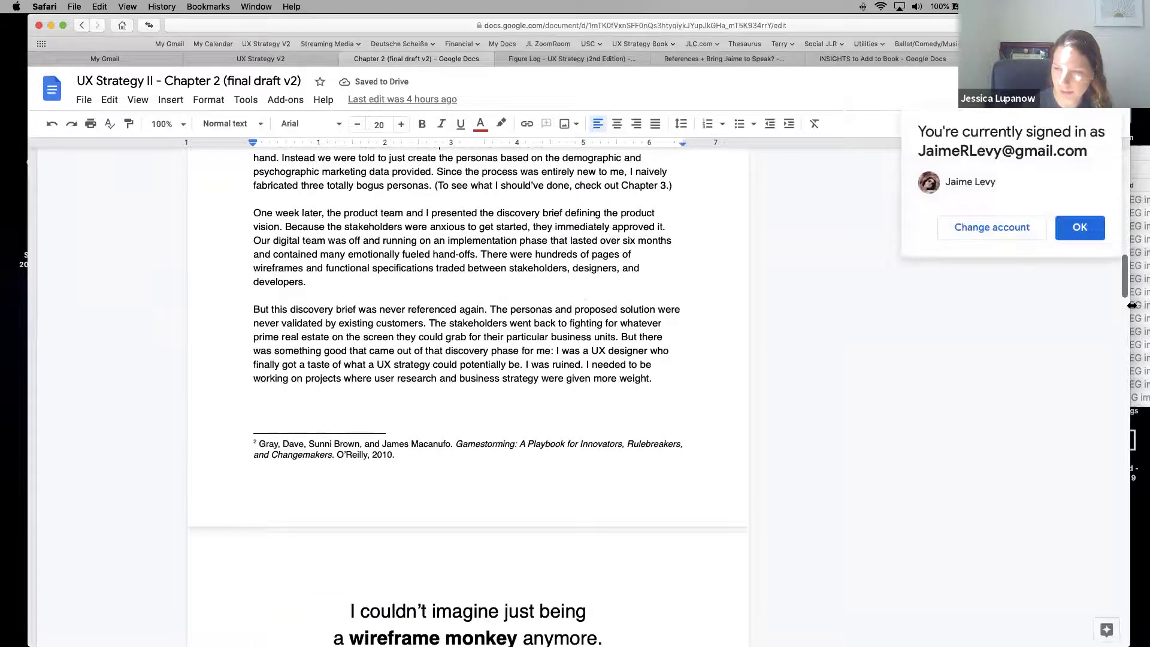
scroll(1125, 306, down, 5)
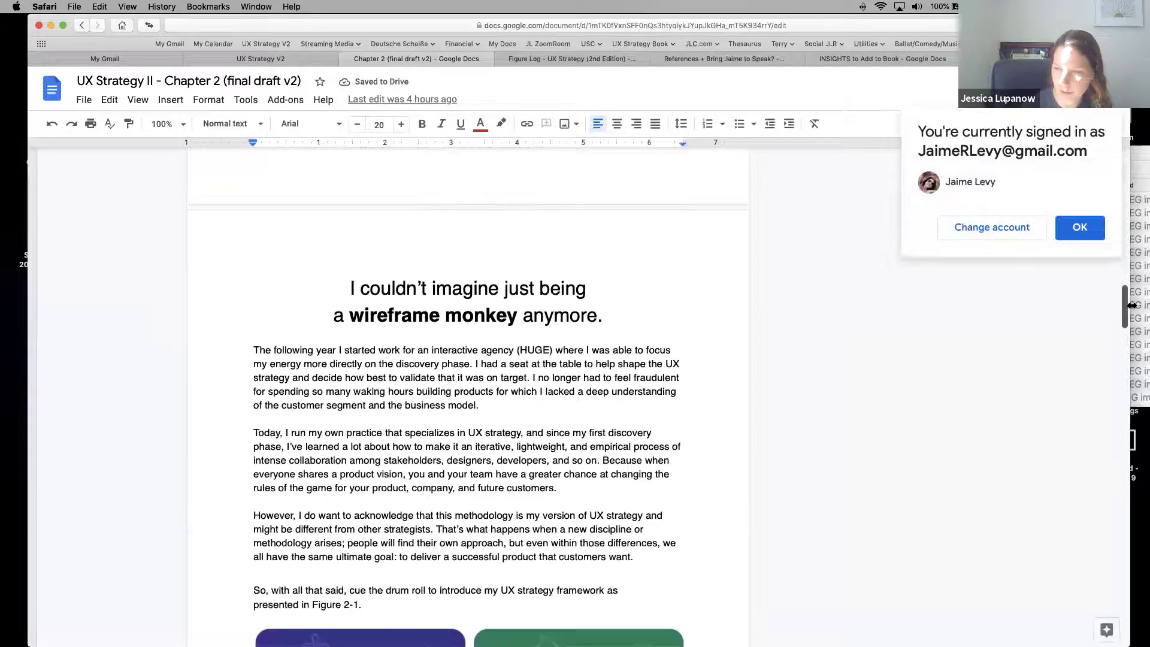
click(1084, 233)
click(582, 373)
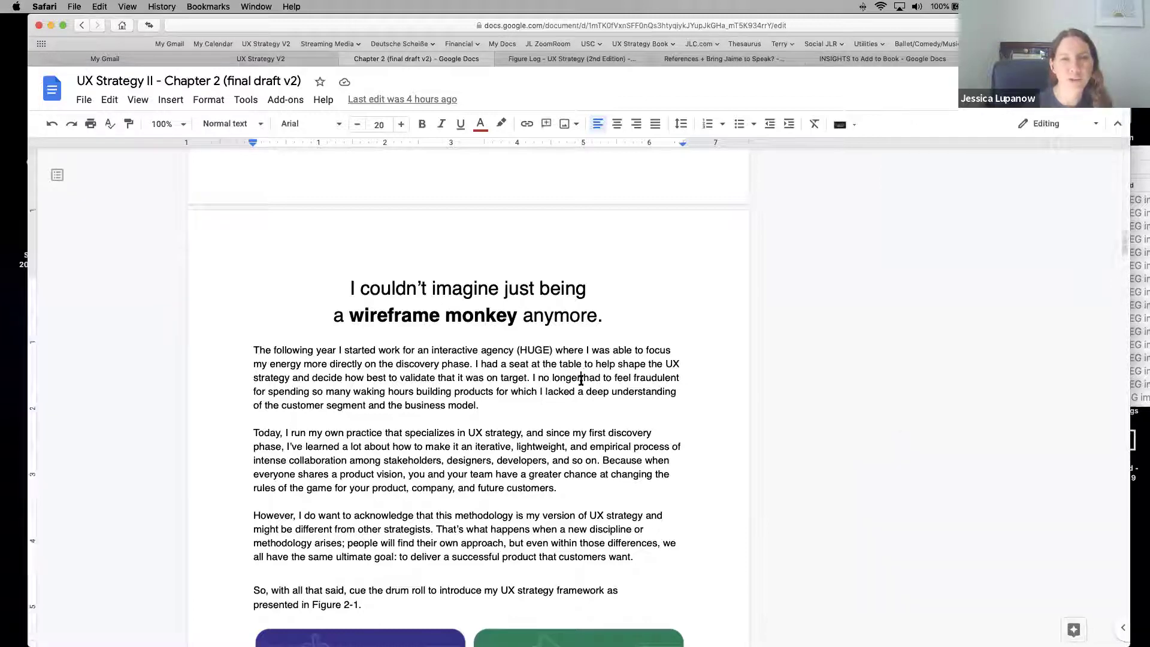
key(super+f)
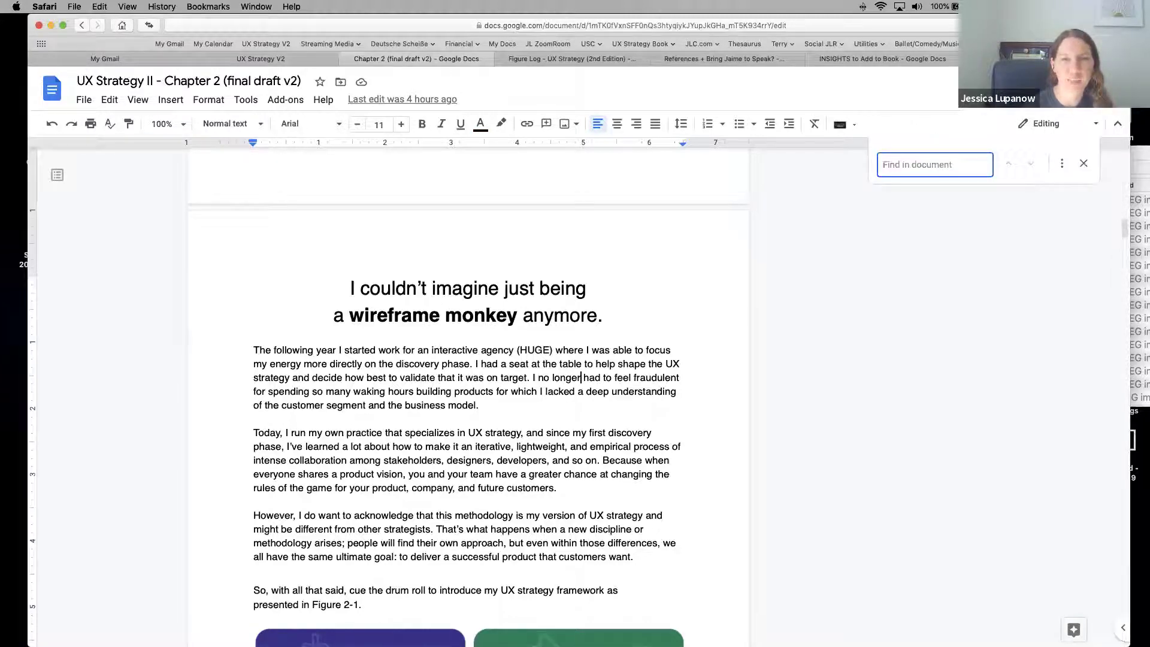
text(matt)
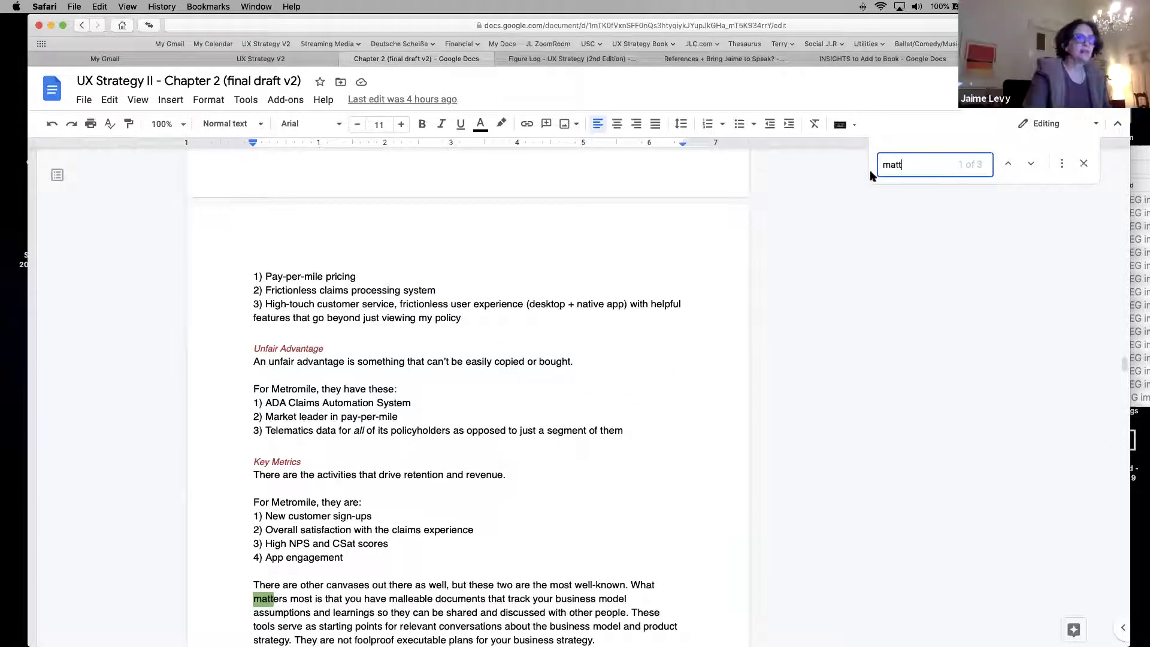
key(Return)
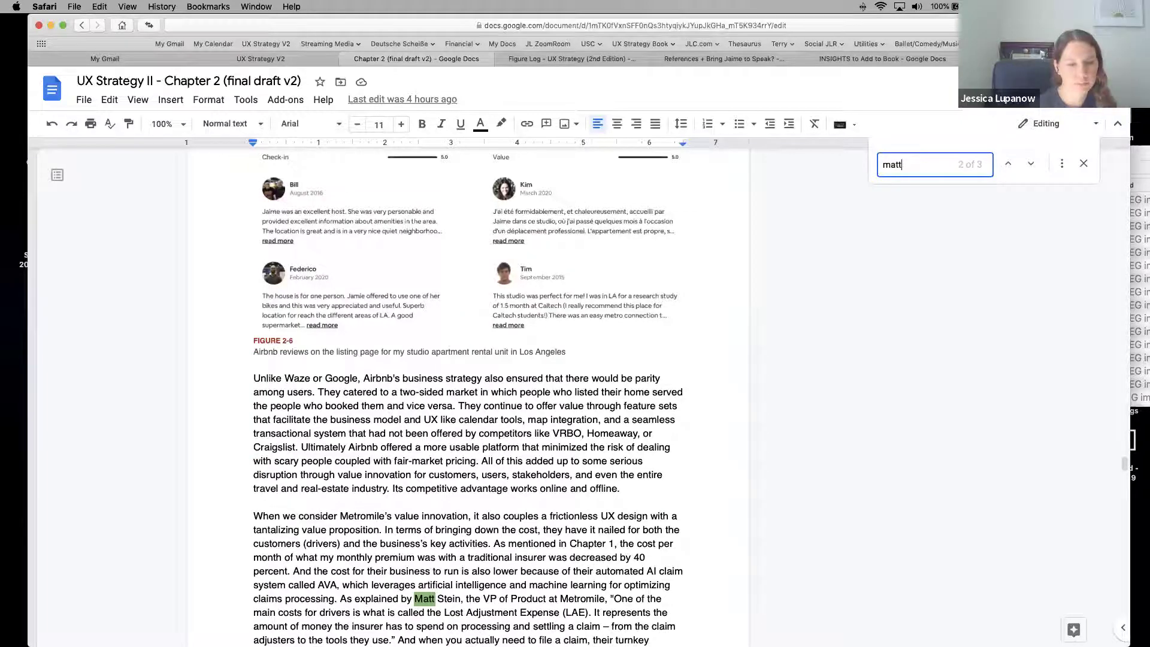
click(1083, 165)
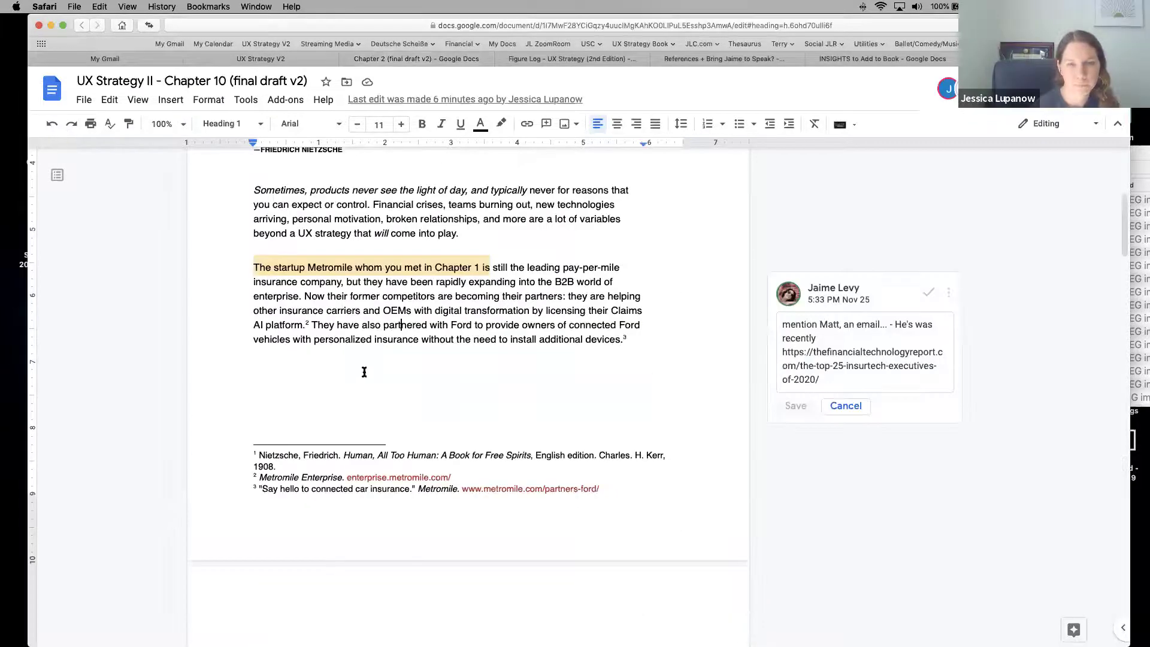
Step: Return to the Chapter 10 draft, cancel editing the comment on the Metromile paragraph, and resolve it
click(846, 407)
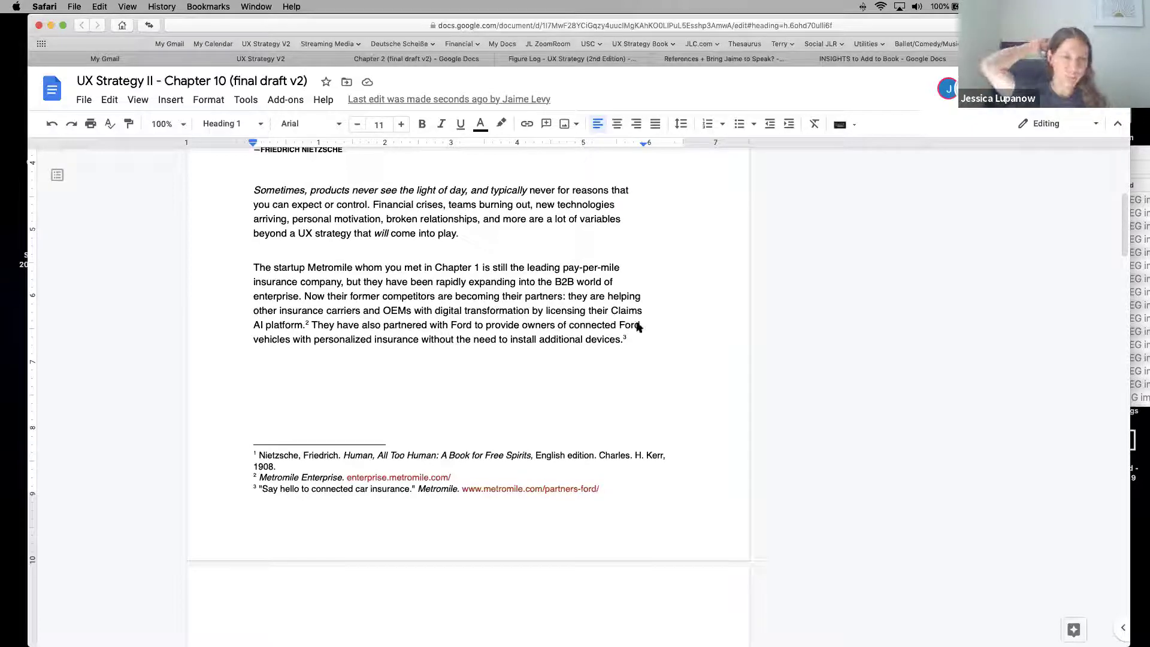
scroll(1126, 215, down, 1)
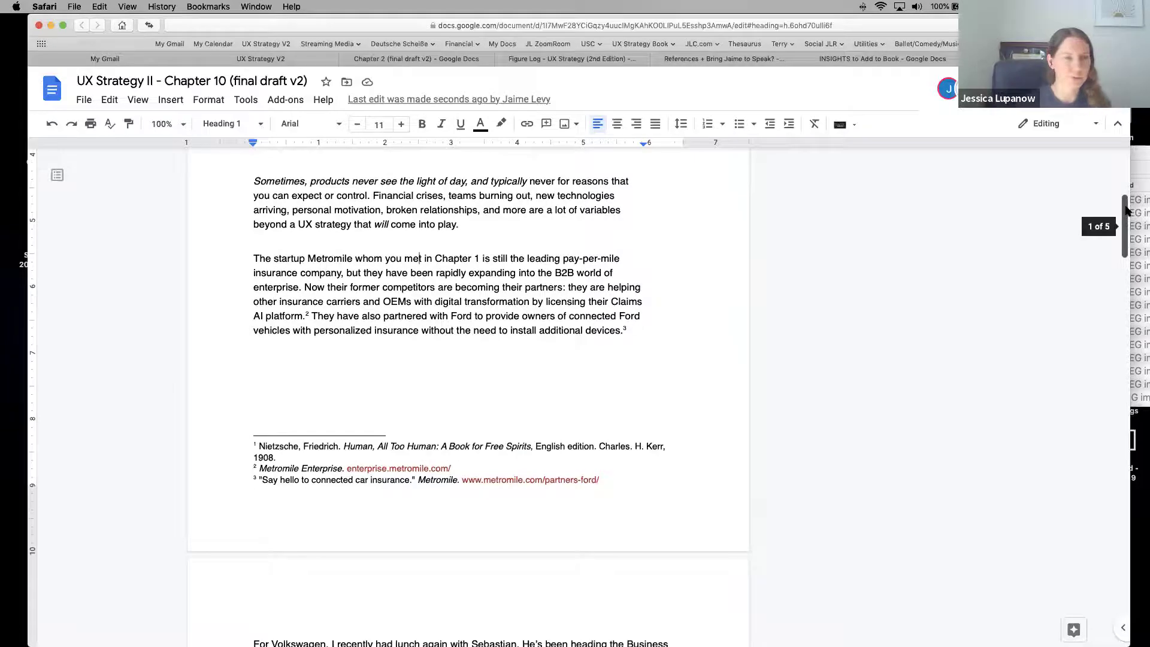
Step: Add "Why waste it?" to the end of the last Lessons Learned bullet on the final page of Chapter 10
drag(1125, 215, 1127, 554)
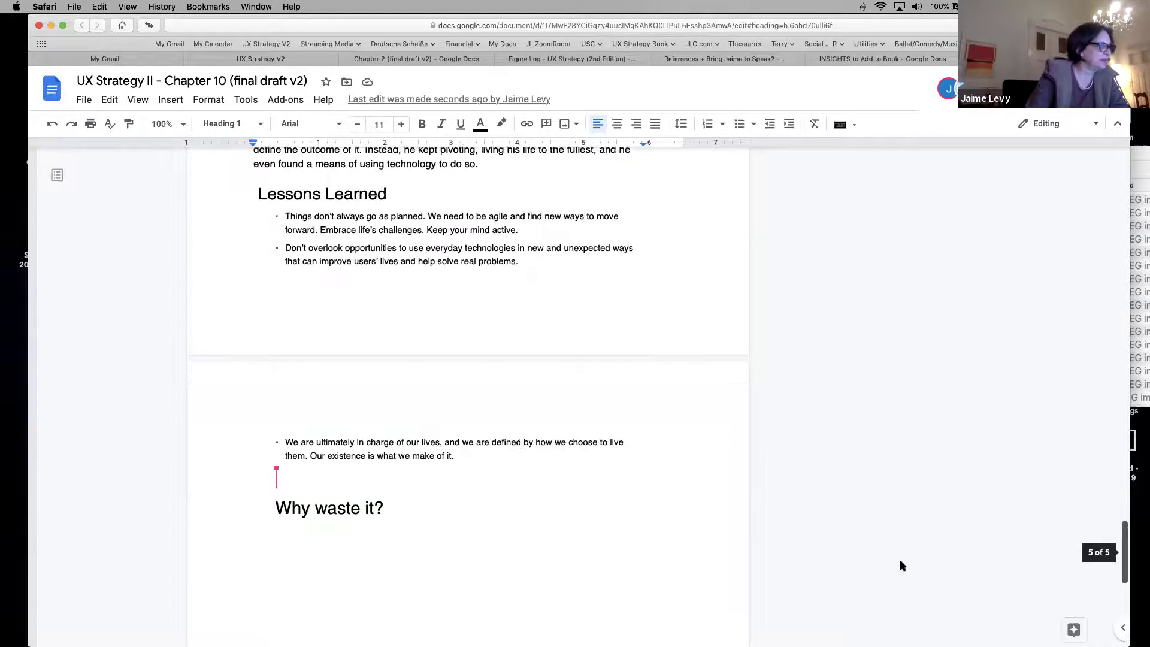
click(333, 478)
click(466, 455)
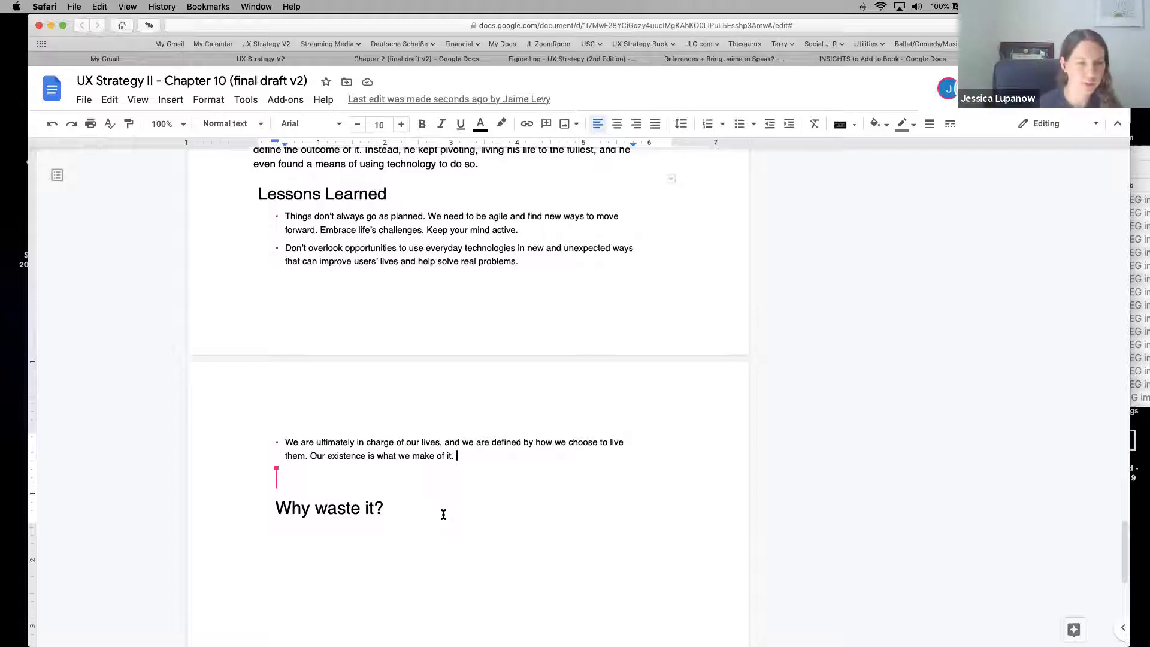
text(Why )
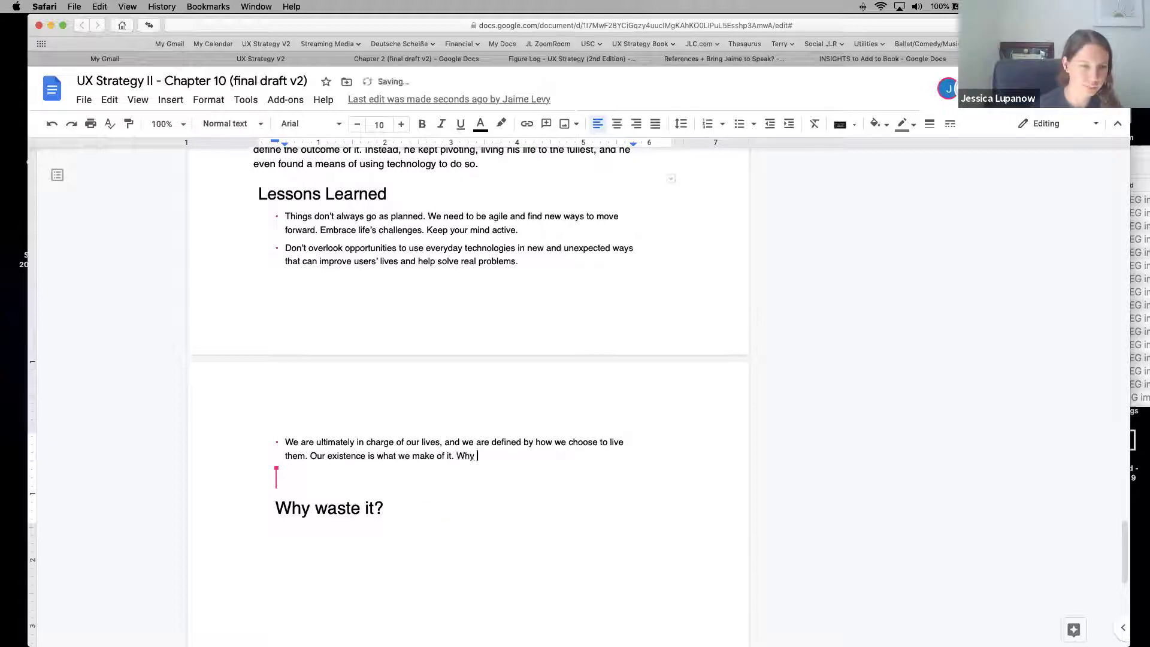
text(waste it?)
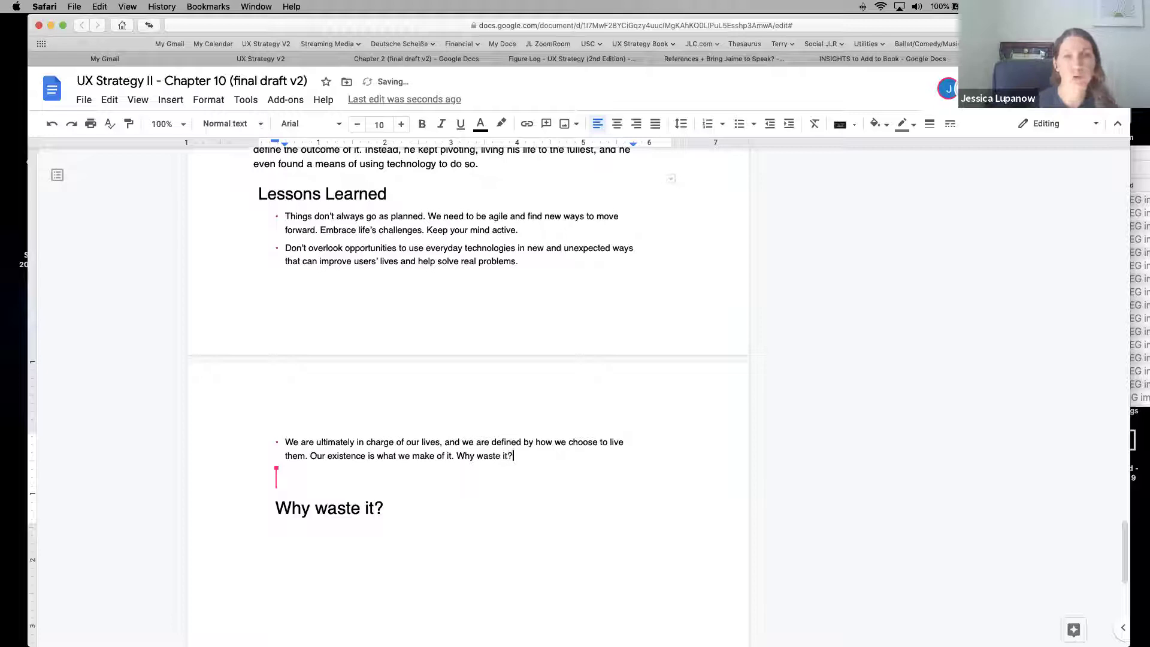
Step: Delete the separate large "Why waste it?" line and the empty lines below the last Lessons Learned bullet
click(378, 548)
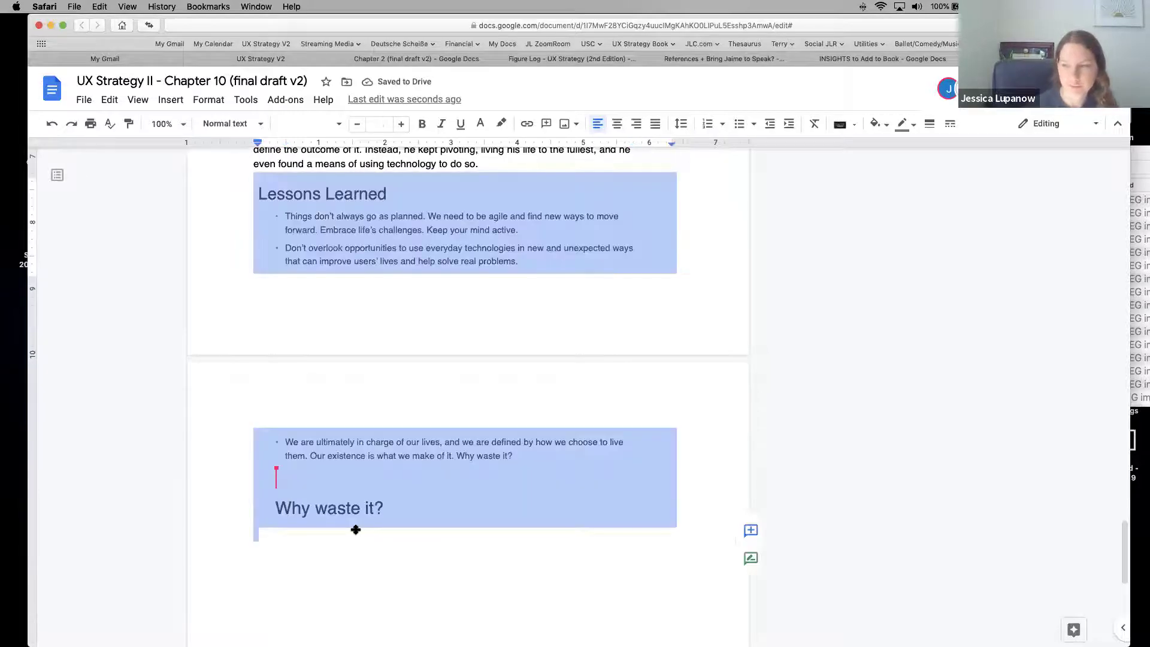
drag(389, 509, 258, 502)
key(BackSpace)
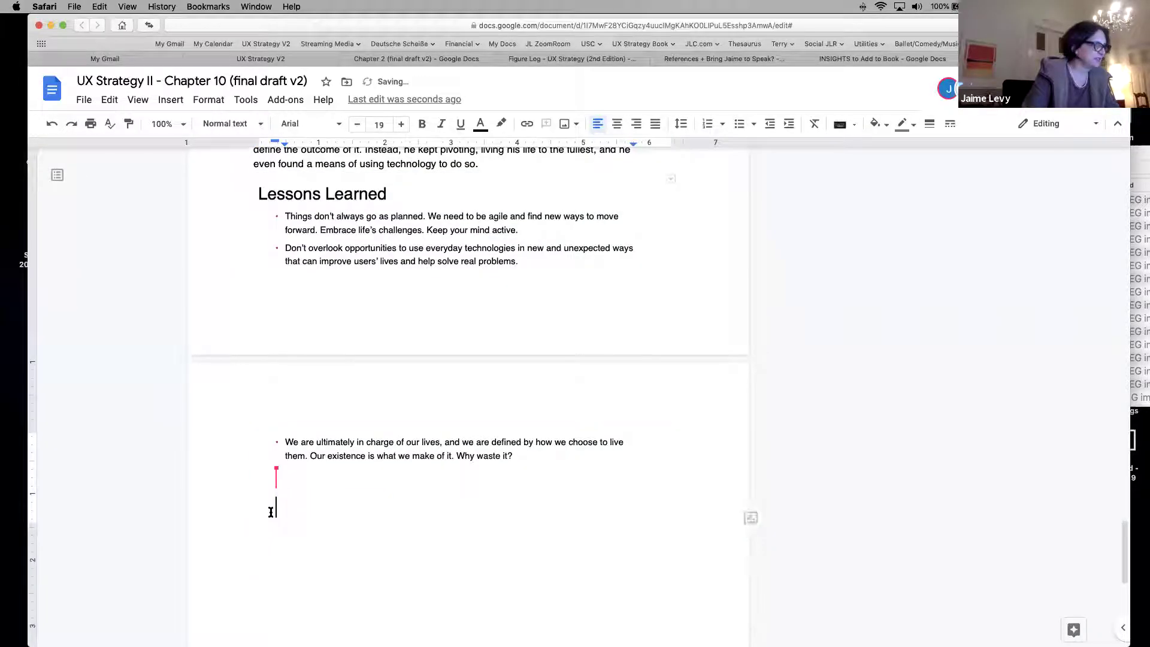
key(BackSpace)
key(BackSpace)
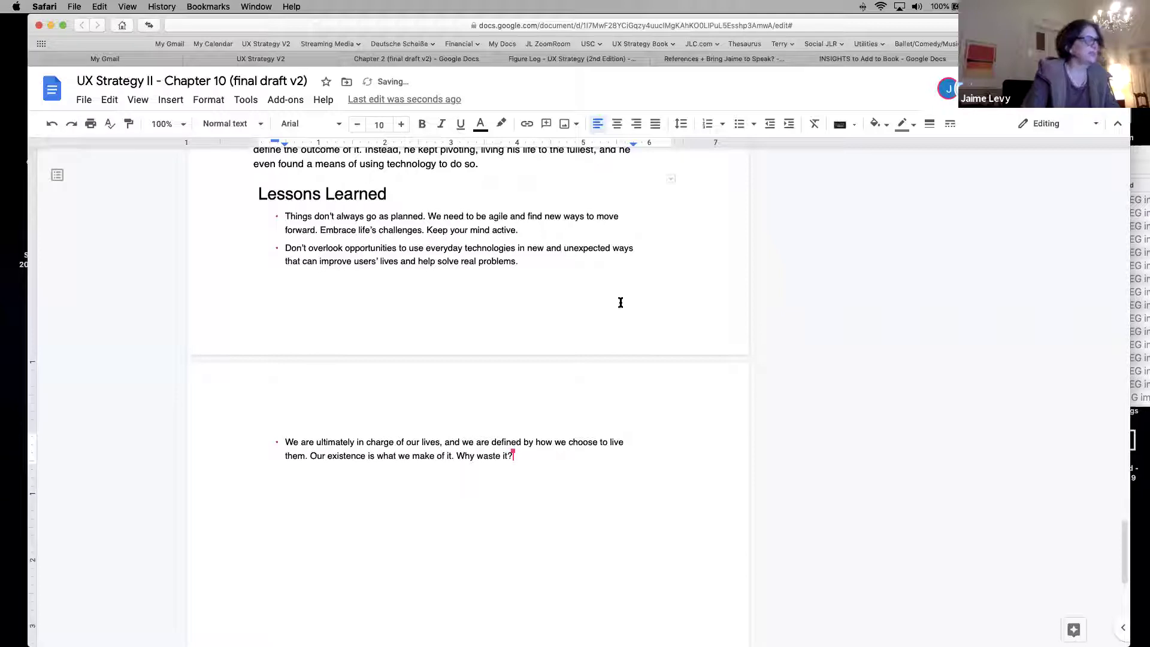
Step: Go back through Chapter 10 to its opening page, then switch to the Chapter 2 draft and close it
scroll(1096, 458, up, 10)
scroll(1082, 386, up, 20)
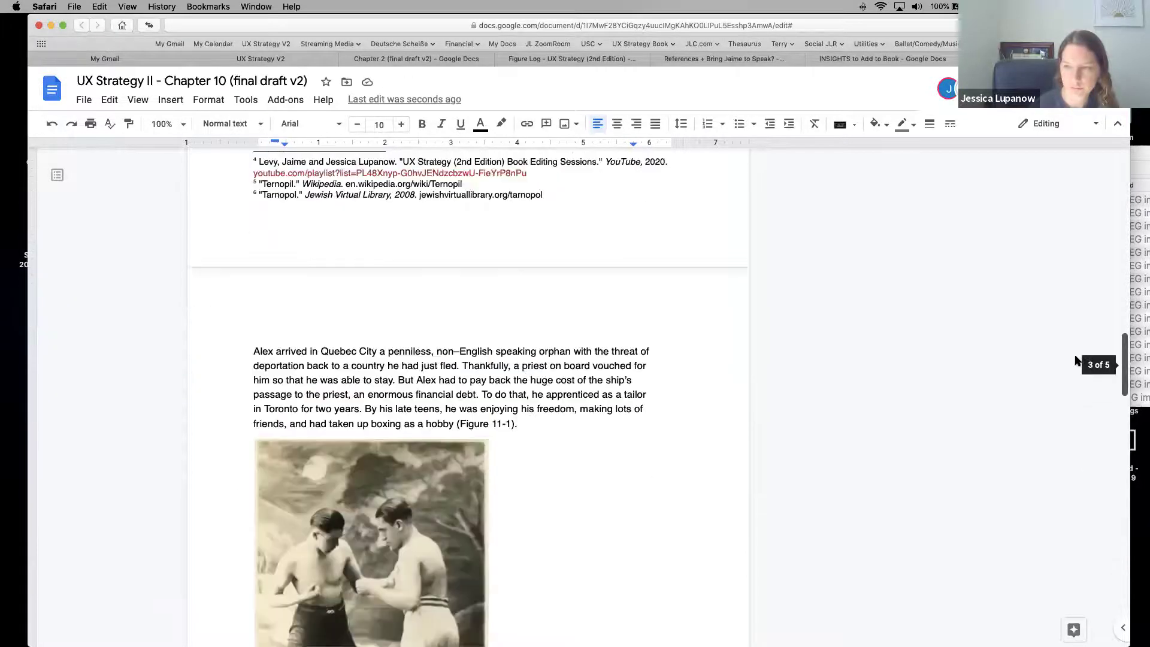
scroll(1047, 178, up, 8)
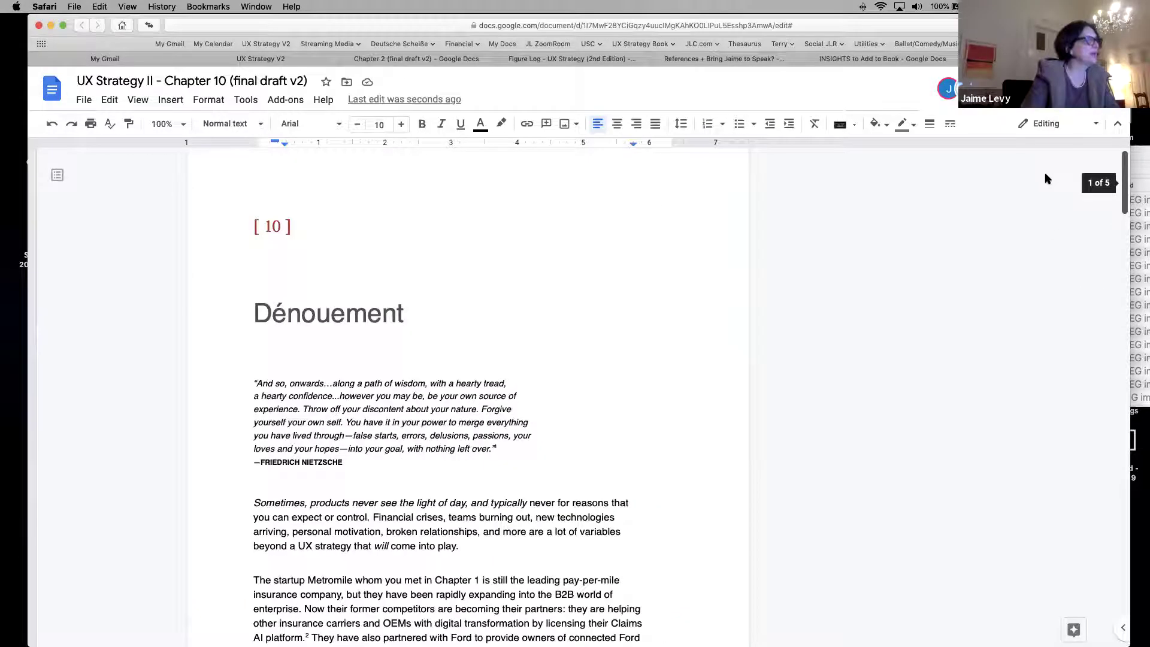
click(400, 63)
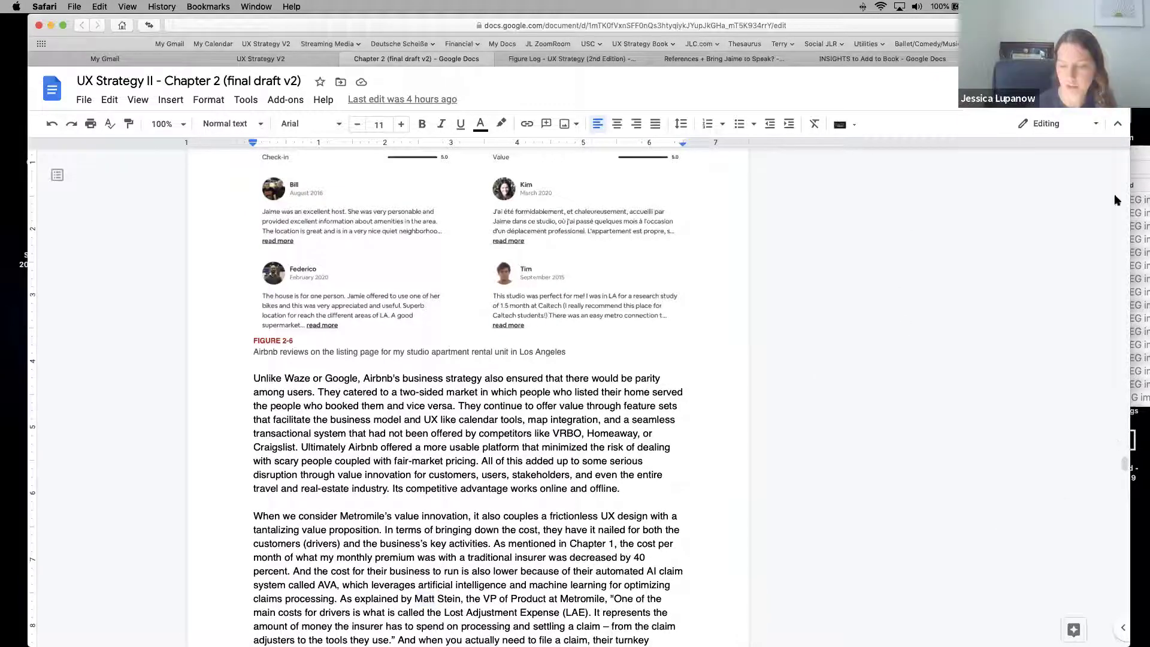
mouse_move(1125, 463)
drag(1124, 463, 1124, 169)
key(super+w)
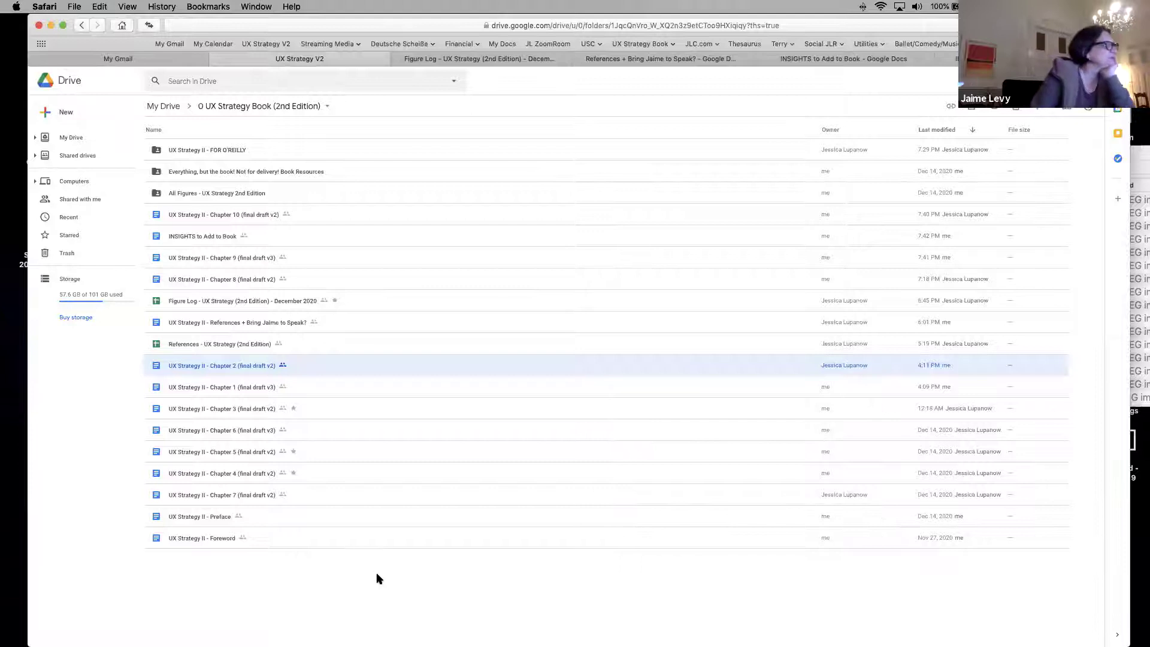
Step: Open the "UX Strategy II - FOR O'REILLY" folder to check its chapter files, then return to the book's main folder
double_click(211, 153)
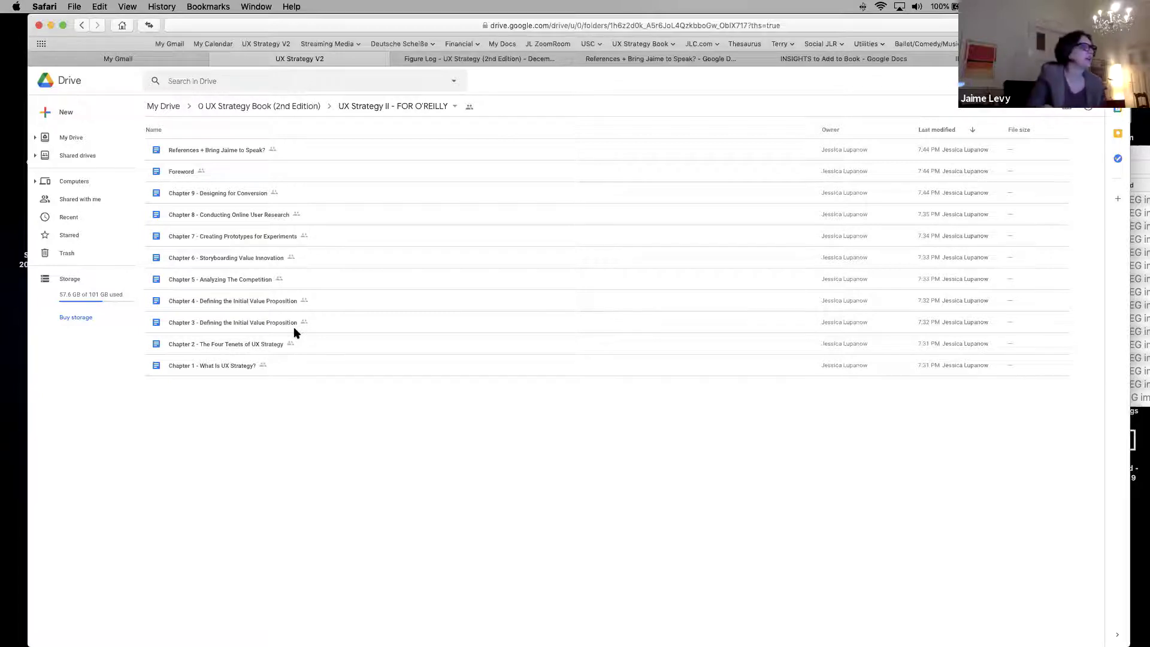
click(263, 45)
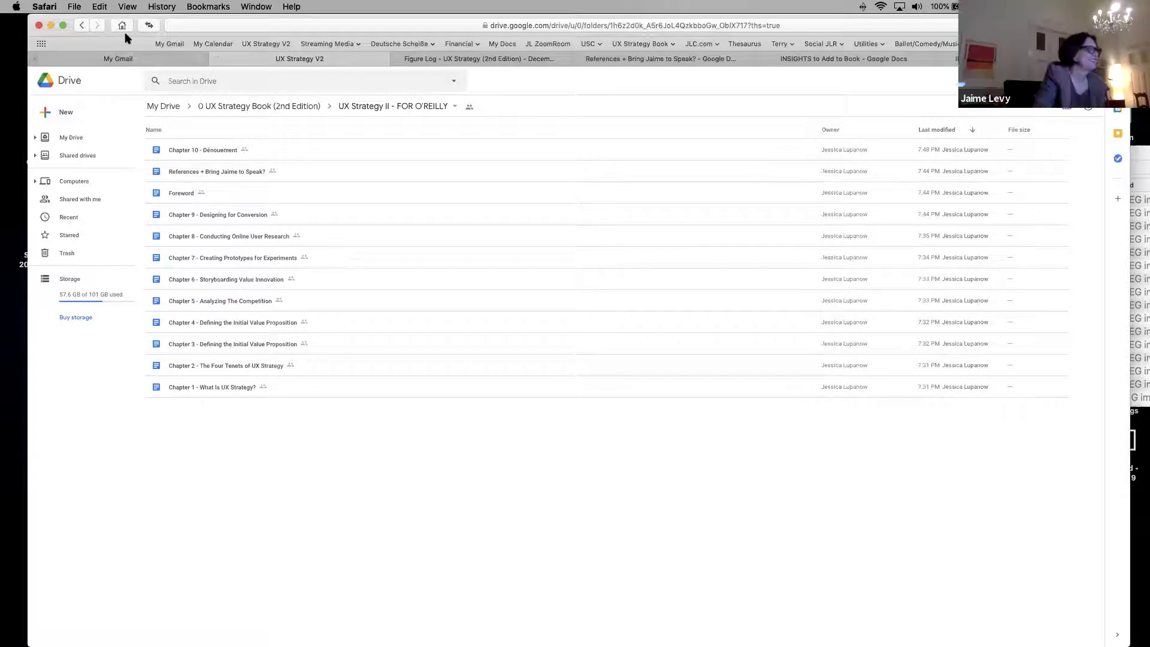
click(181, 43)
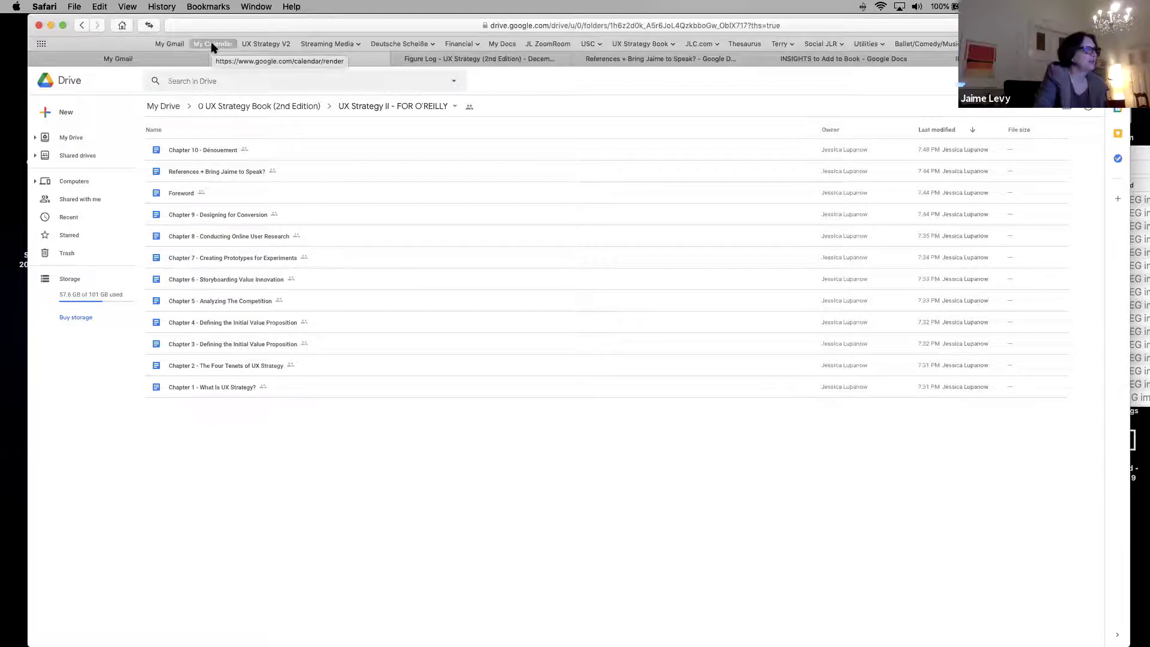
click(267, 45)
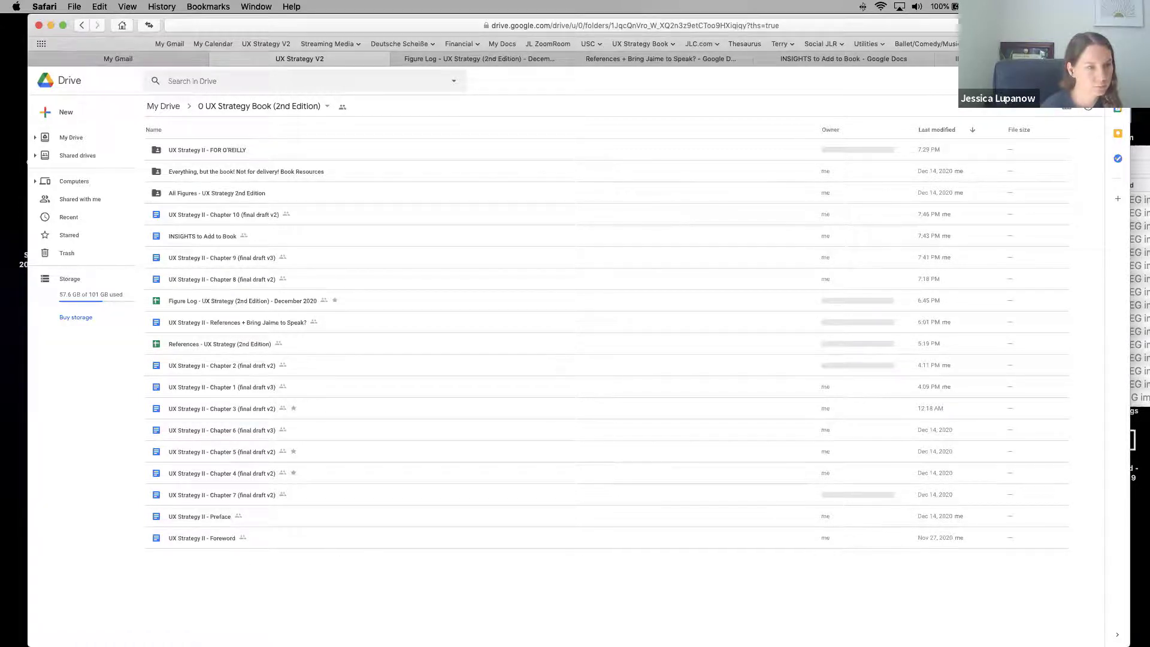
Step: Open the spreadsheet "UX Strategy 2nd Edition Book - To Do List - Angela check it out!" from the book folder
click(193, 630)
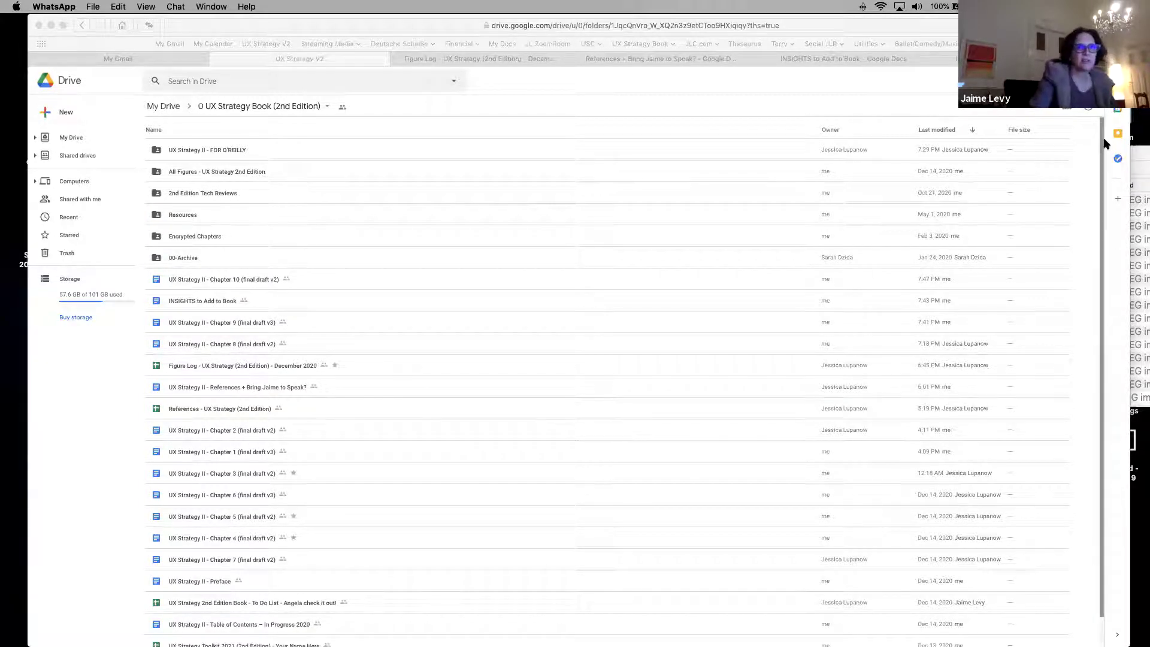
click(1110, 234)
scroll(1110, 234, down, 1)
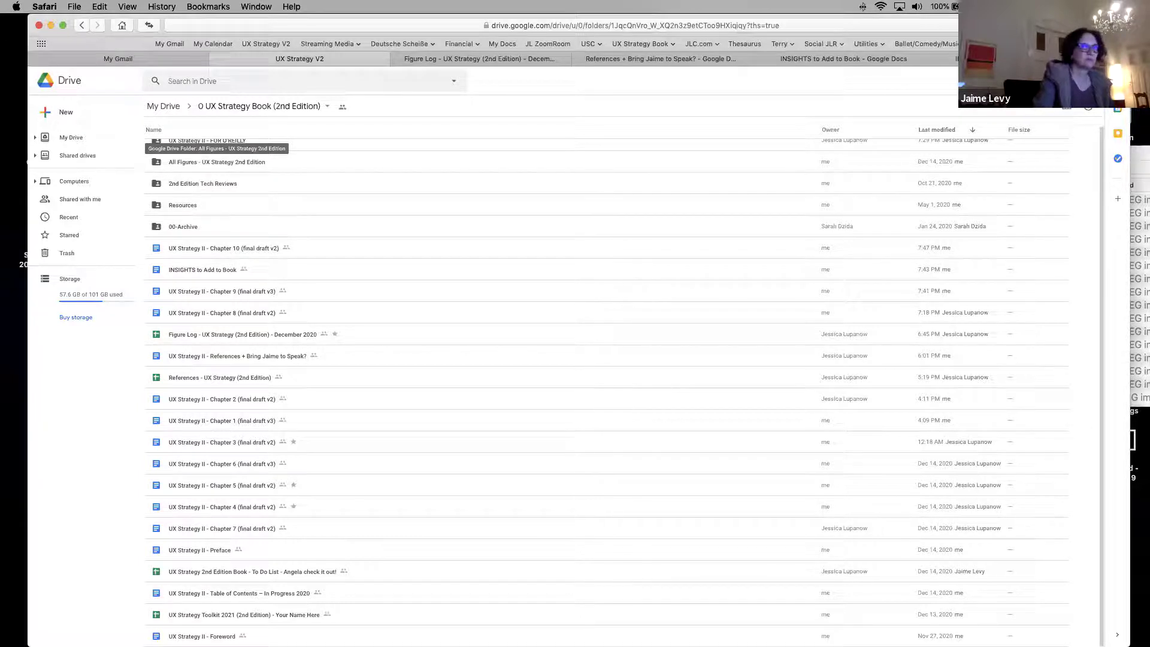
scroll(1102, 162, up, 1)
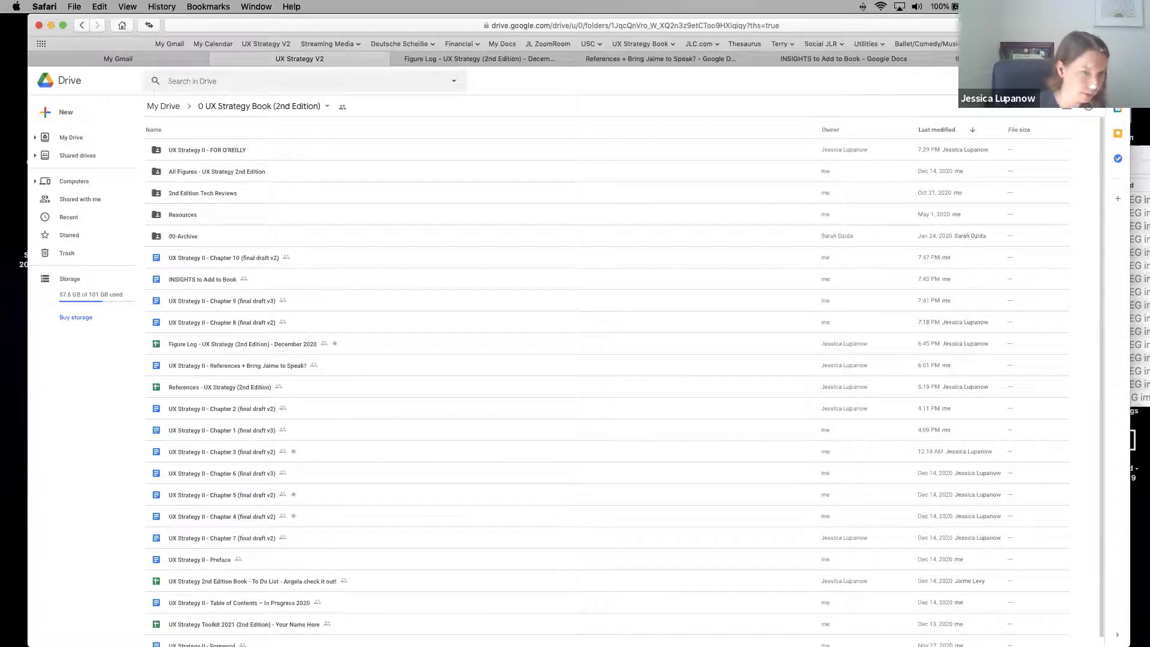
click(279, 585)
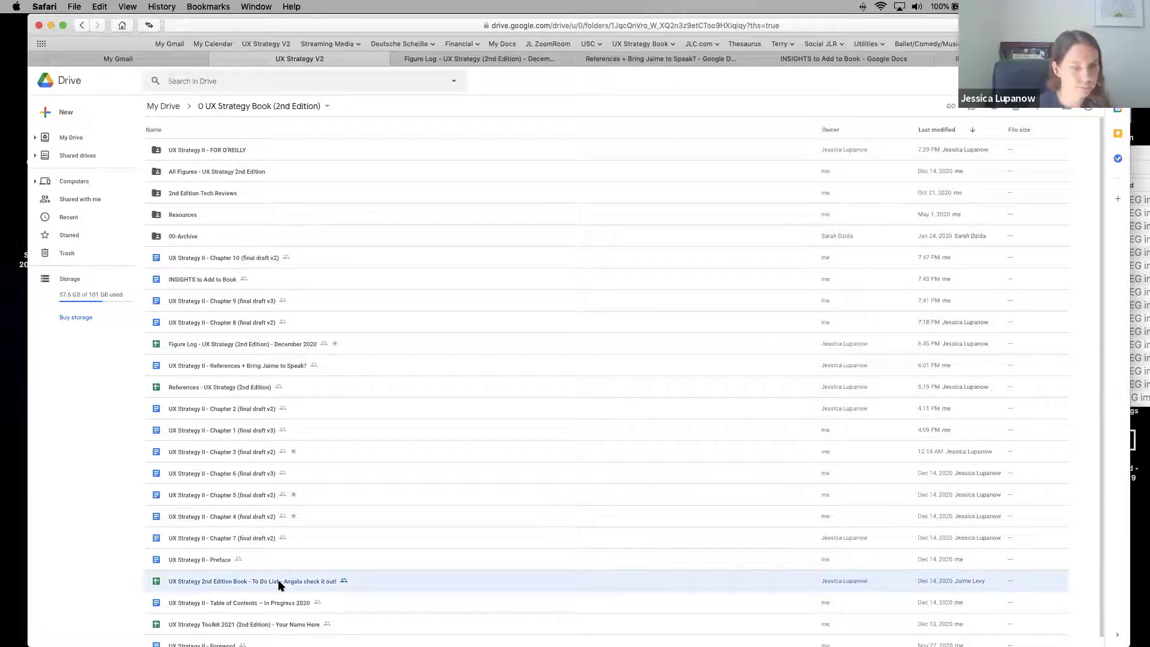
double_click(279, 585)
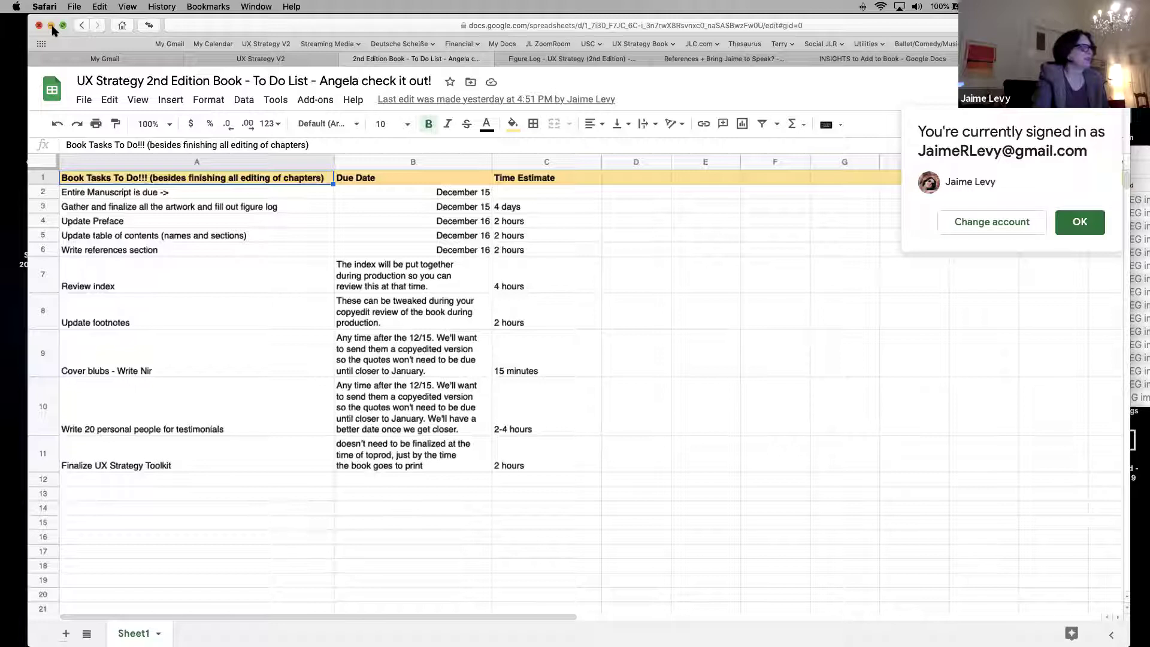
Step: Recheck the "UX Strategy II - FOR O'REILLY" folder in Drive, then return to the book's main folder and look through its file list
click(251, 59)
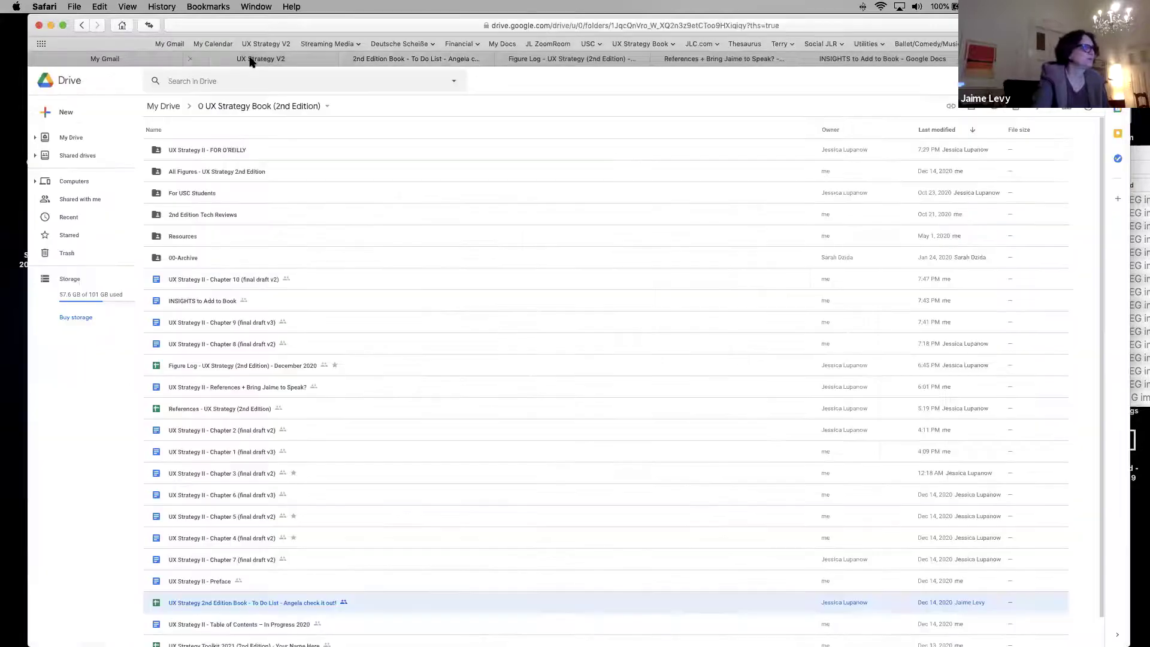
click(214, 153)
double_click(214, 152)
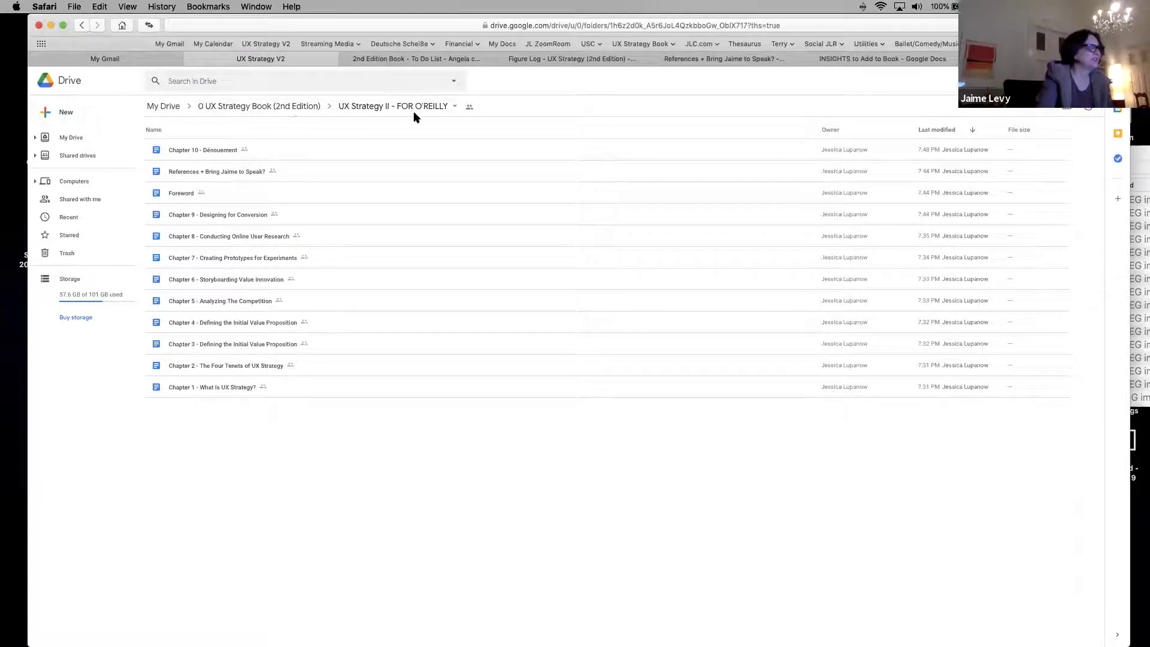
click(282, 108)
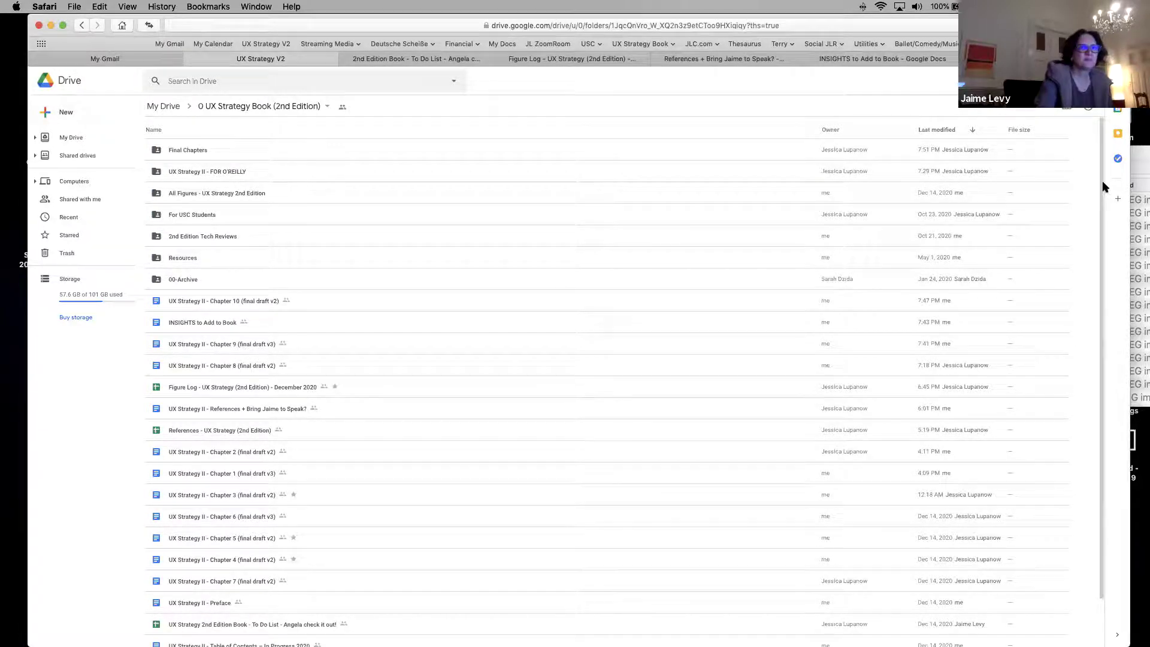
scroll(1112, 287, down, 2)
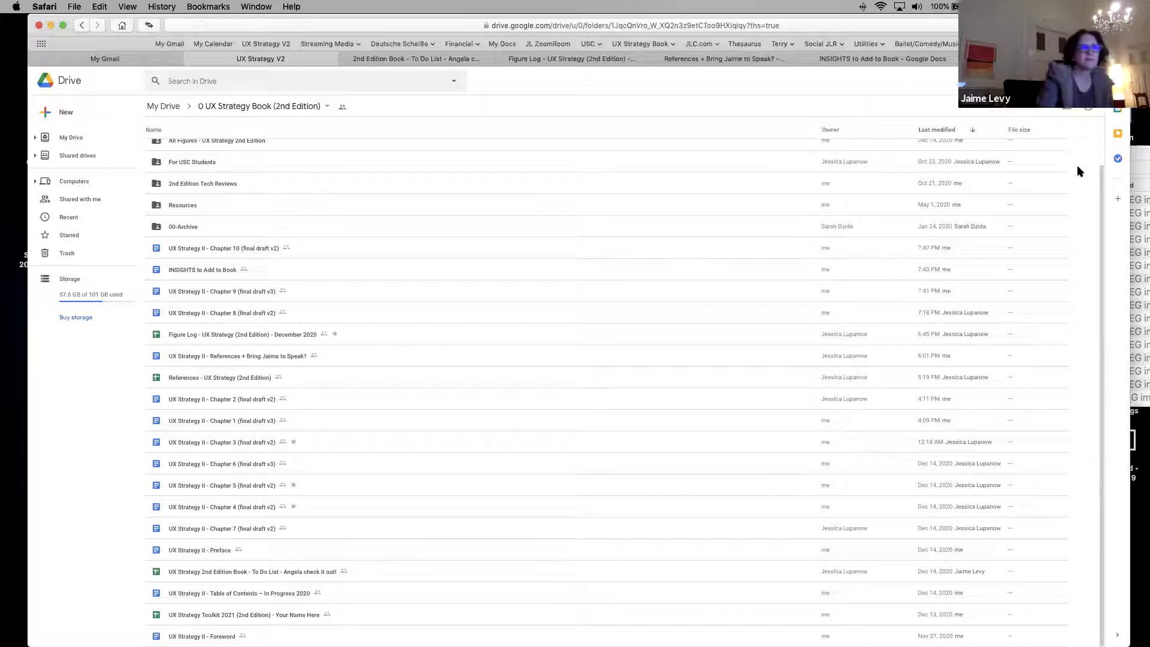
scroll(1080, 171, up, 2)
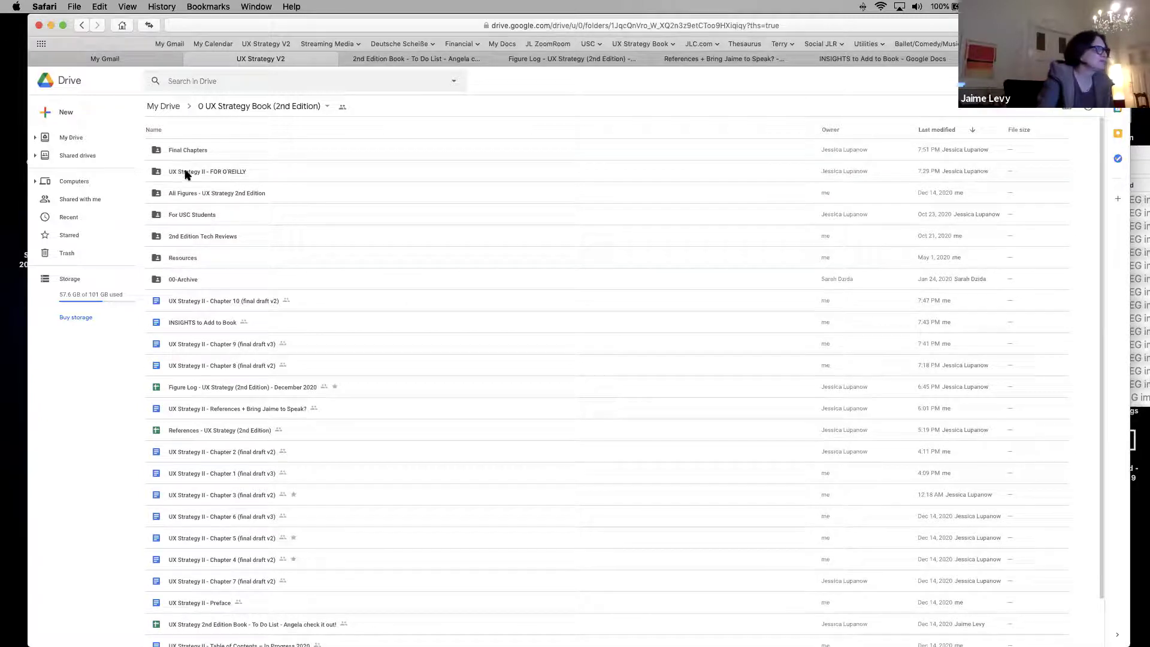
Step: Start sharing the "UX Strategy II - FOR O'REILLY" folder and add the O'Reilly contact as a recipient
click(230, 175)
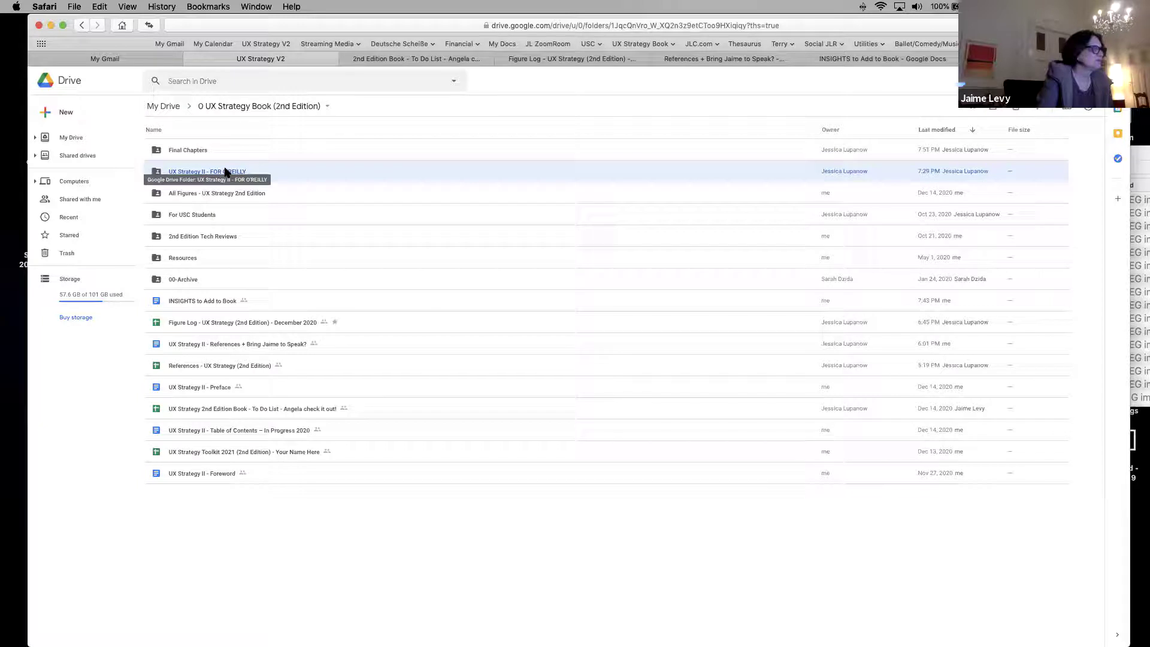
right_click(408, 174)
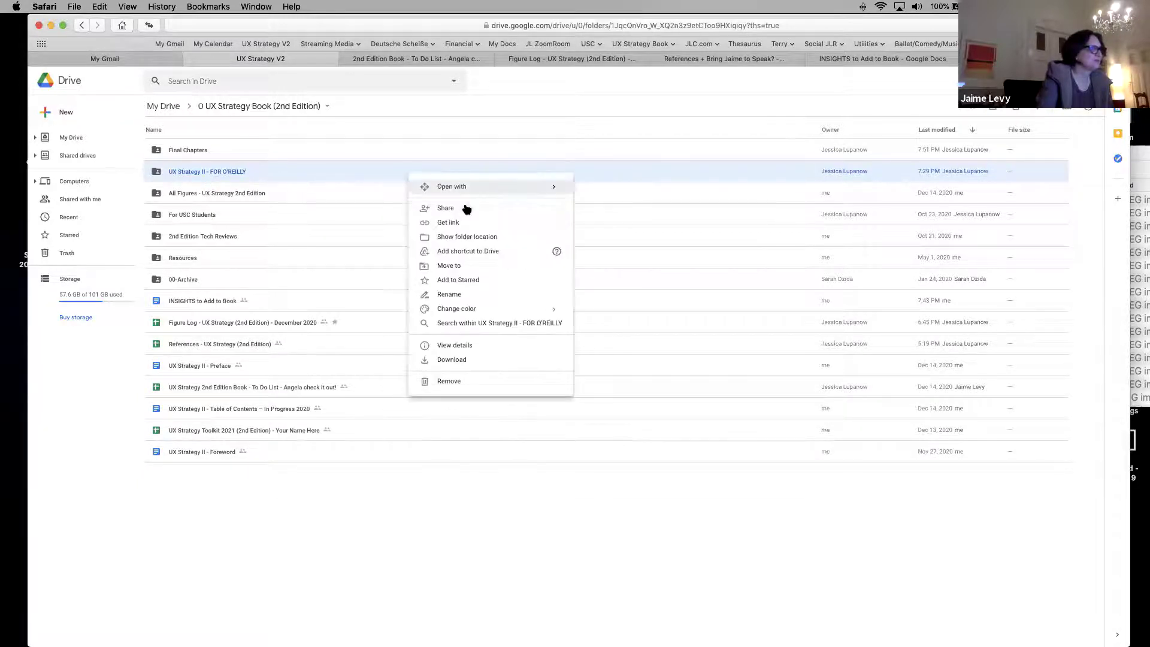
click(465, 209)
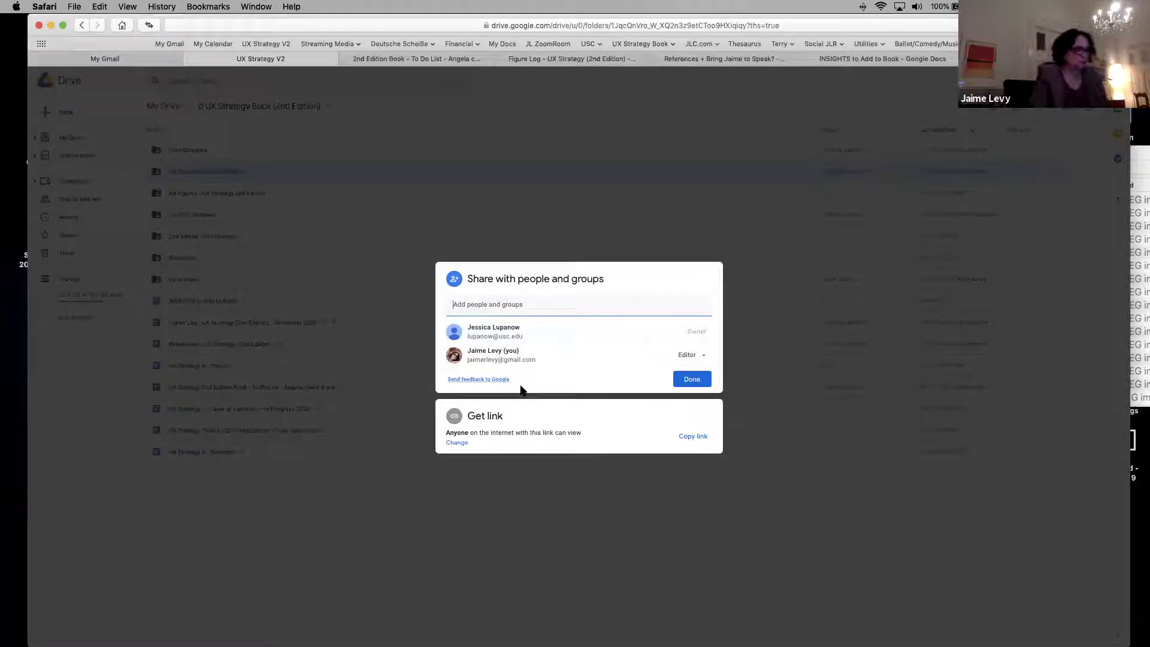
text(Ange)
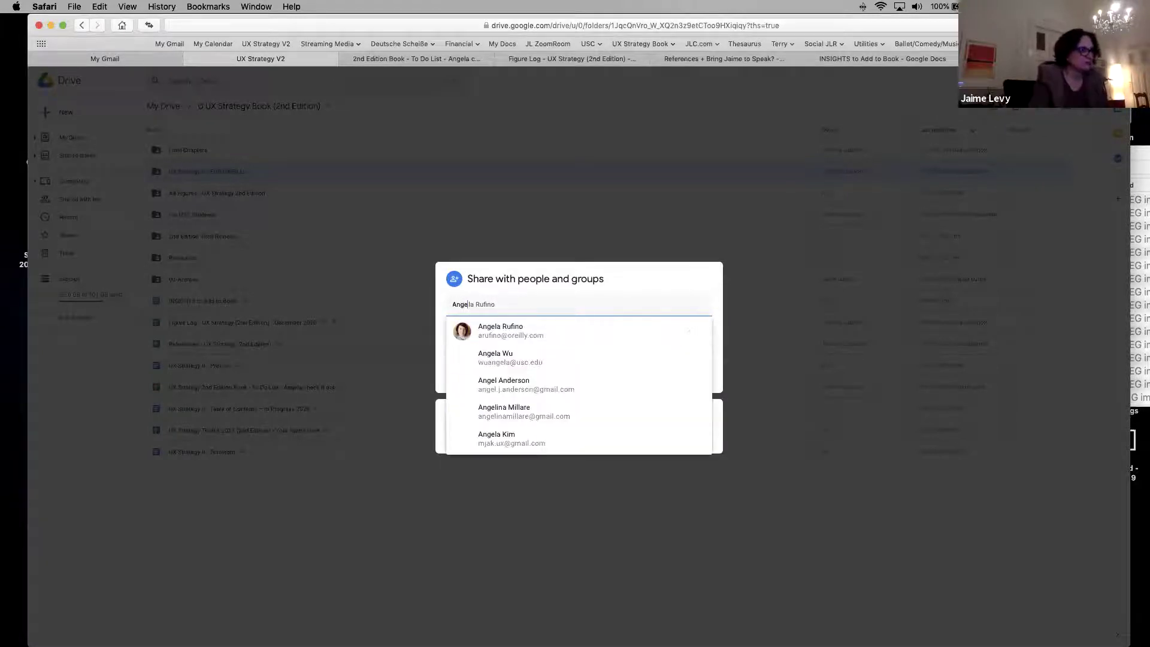
click(523, 332)
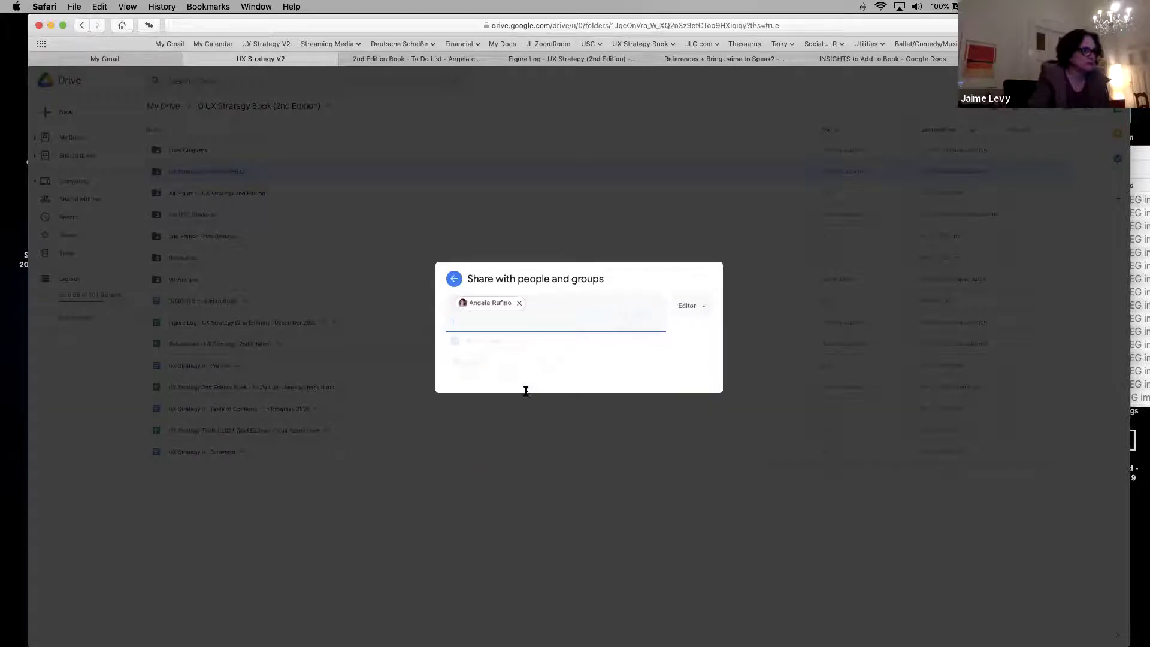
Step: Begin the share message with a first-name greeting and "Here is the final manuscript of UX Strategy 2nd Edition. This folder includes the"
click(495, 371)
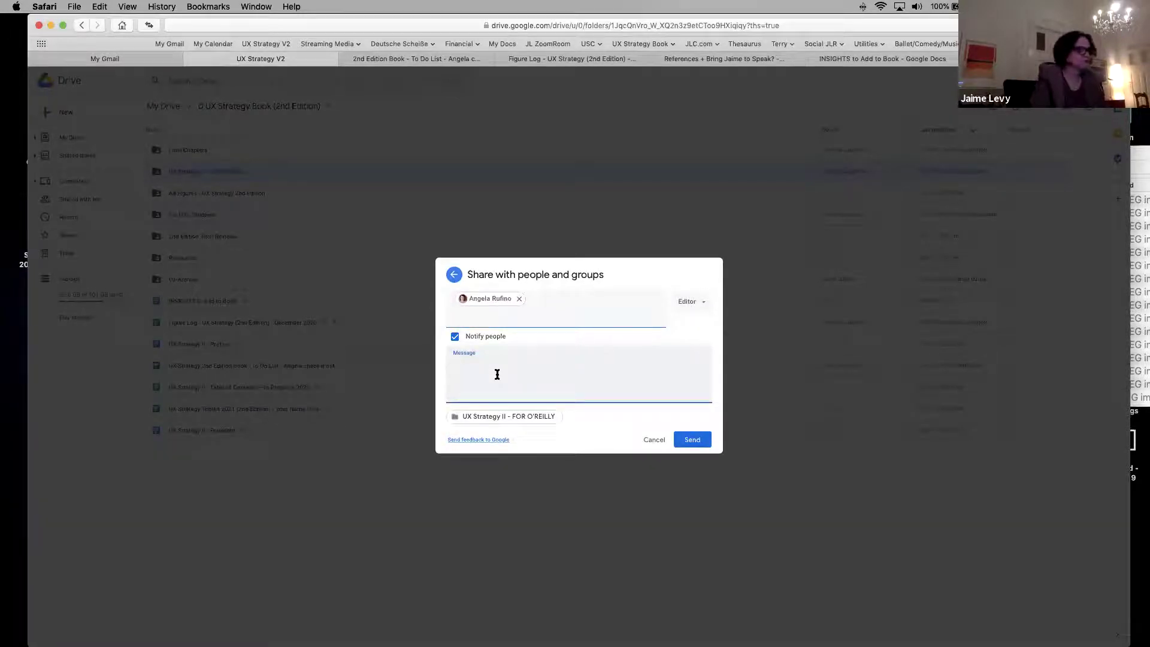
text(Hi AngeH)
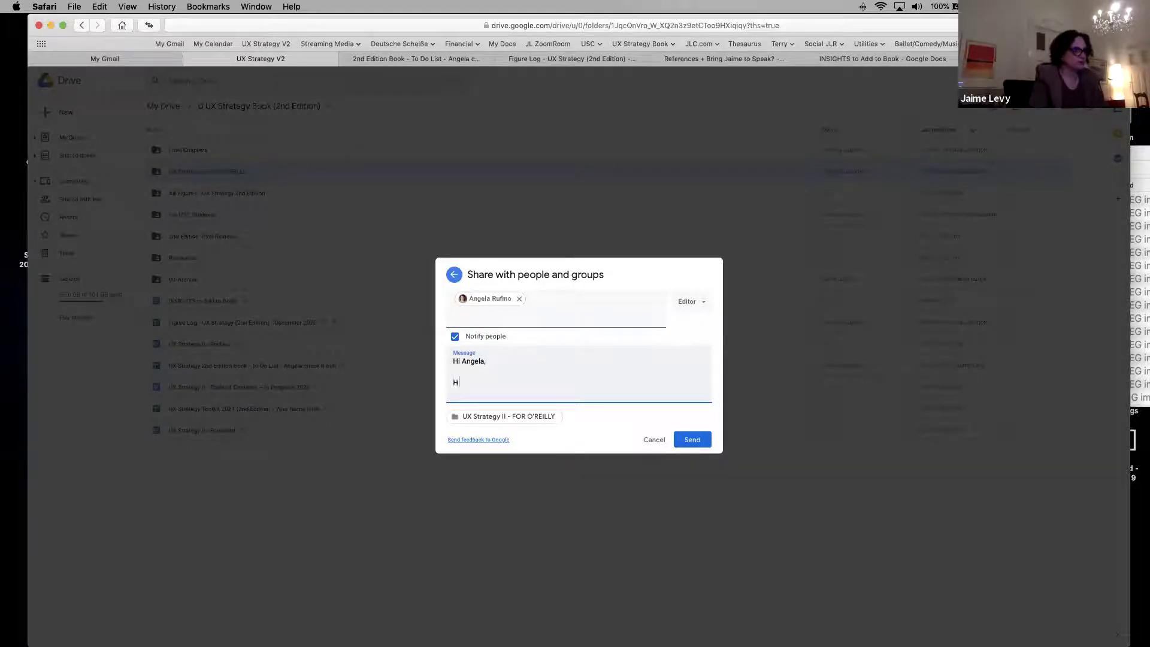
text(ere is eh)
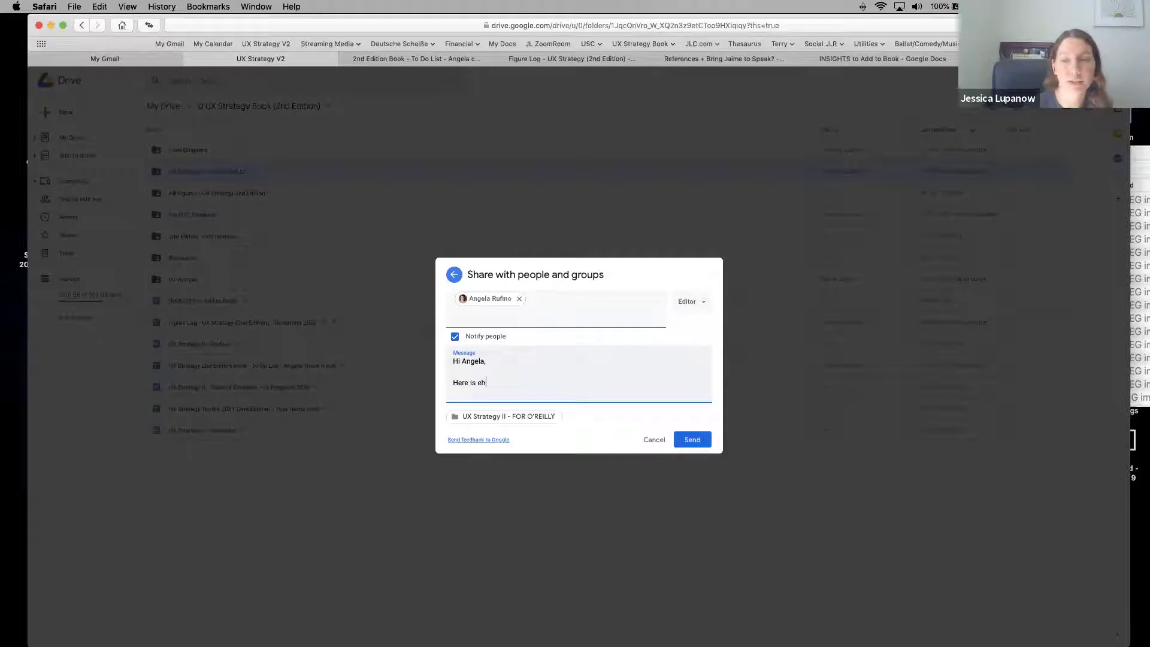
key(BackSpace)
key(BackSpace)
text(the final)
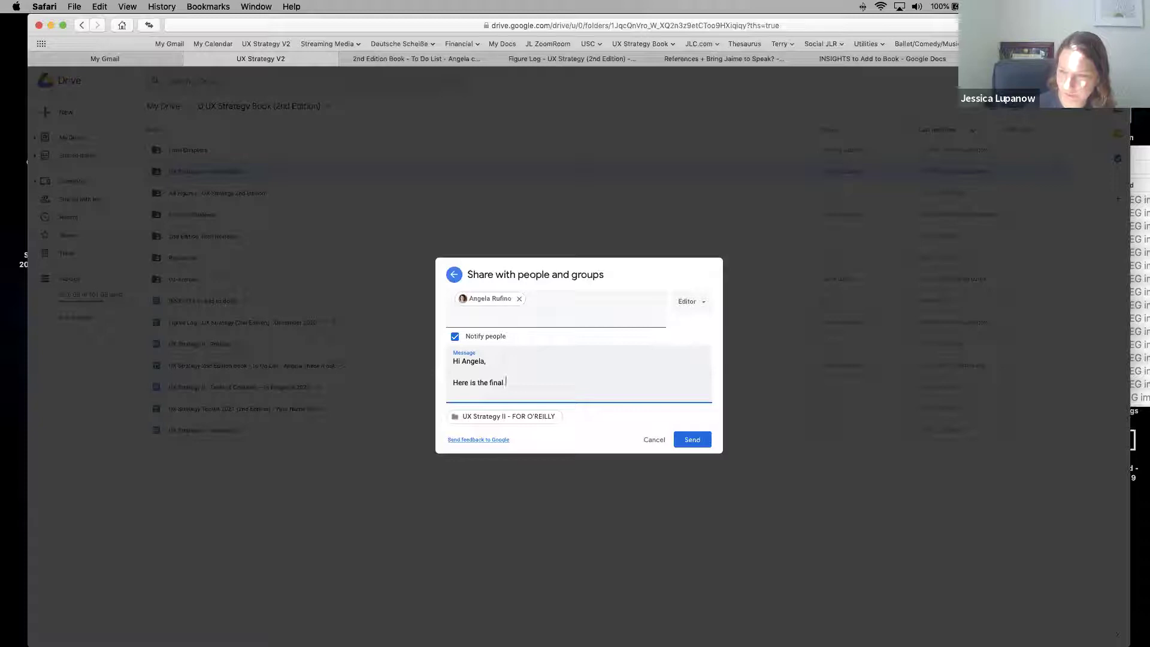
text(manuscript of UX St)
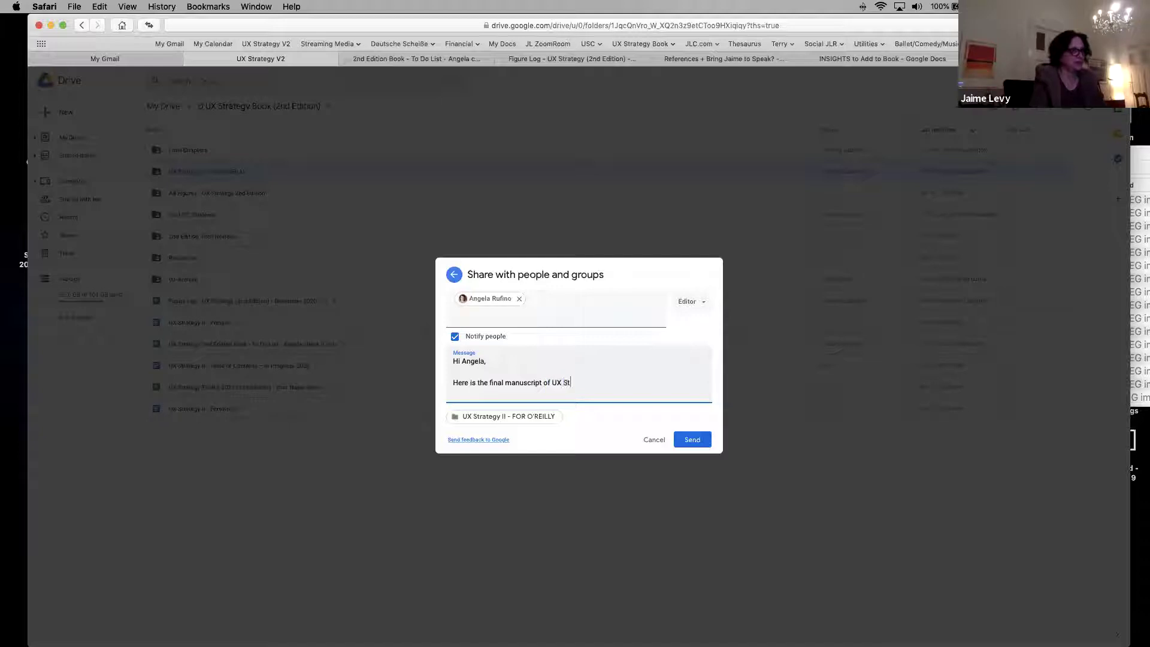
text(rategy 2nd Edition. This folder includes the )
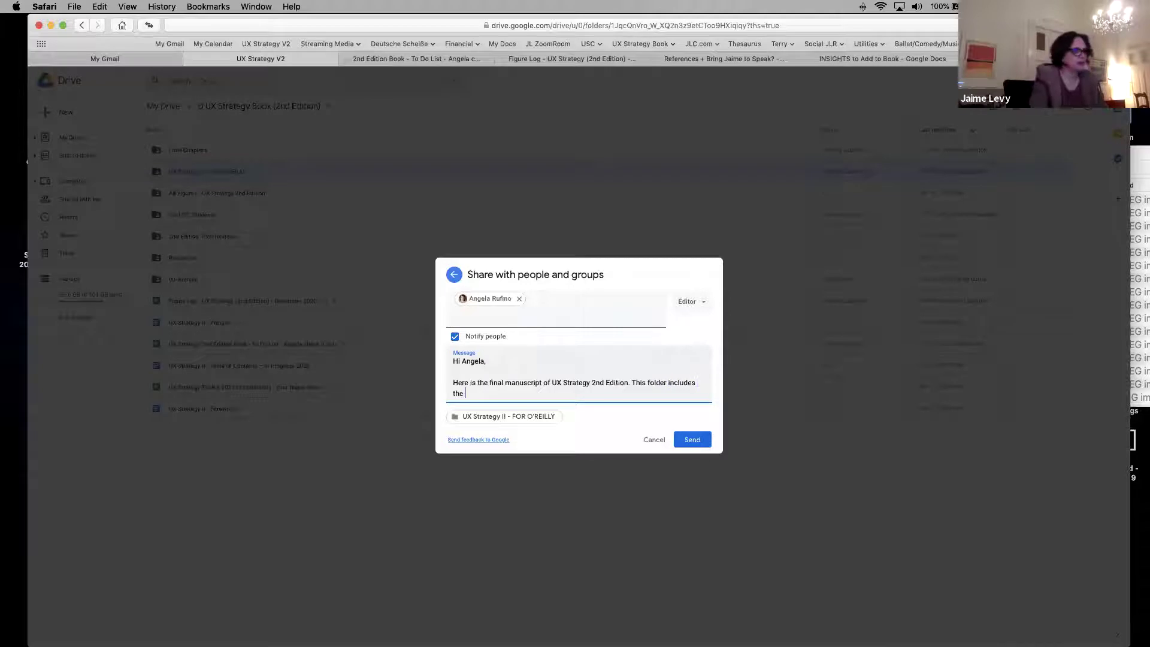
Step: Complete the sentence listing the folder's contents with "chapters, references, figures, and figure log."
text(chapter)
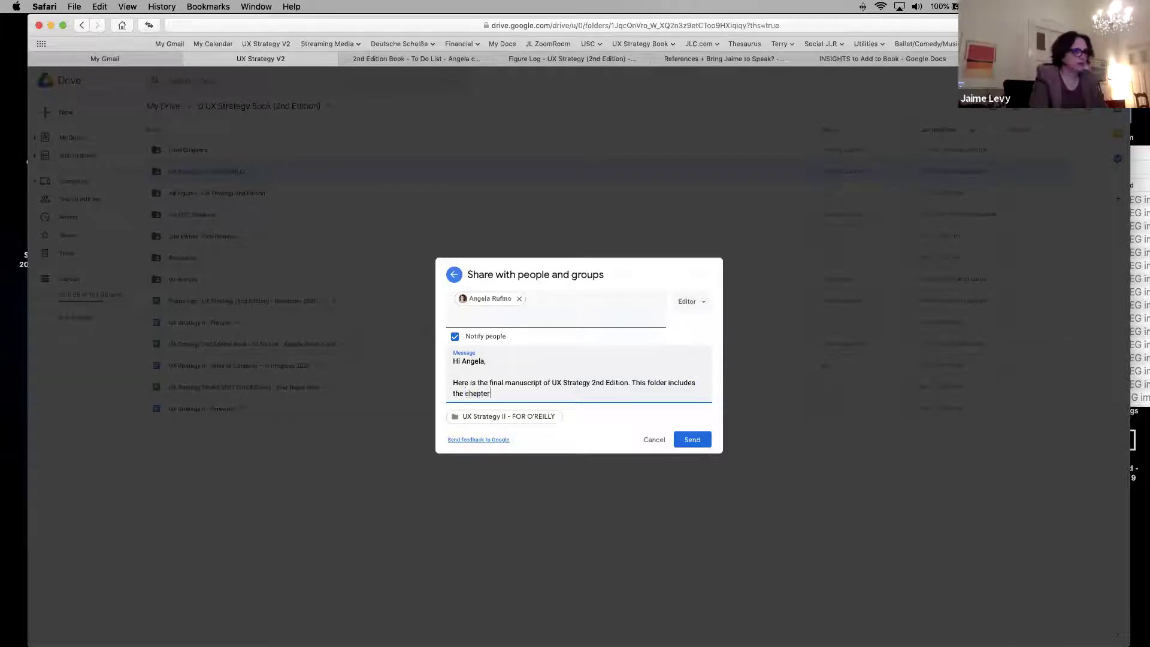
text(s, reference)
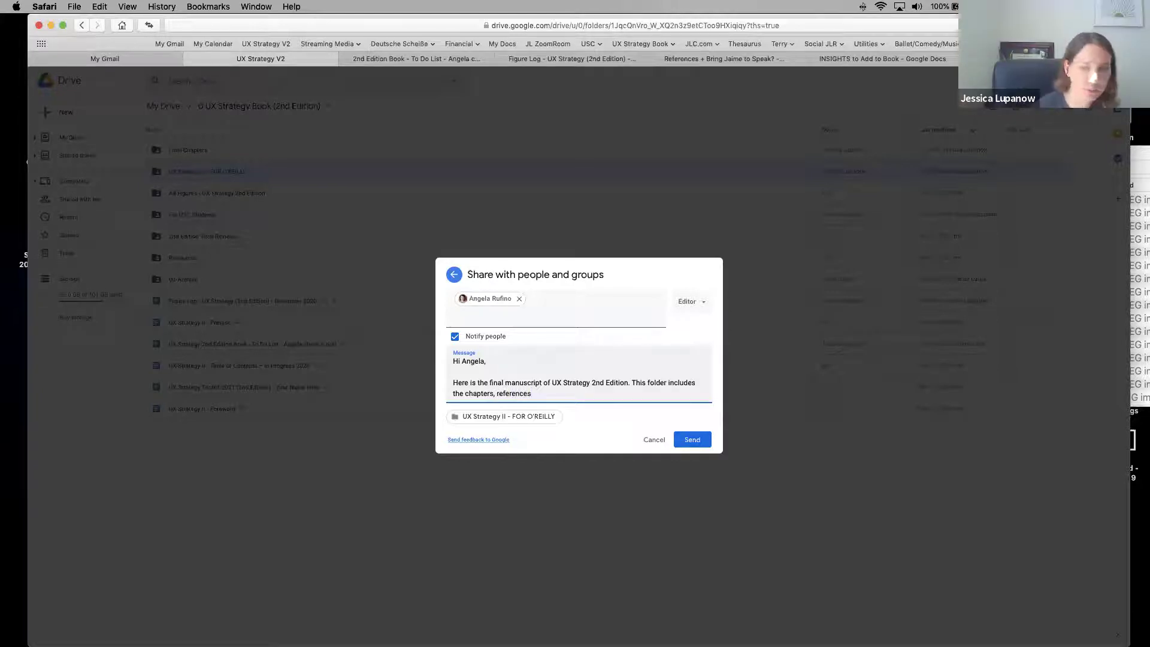
text(s)
text(, figu)
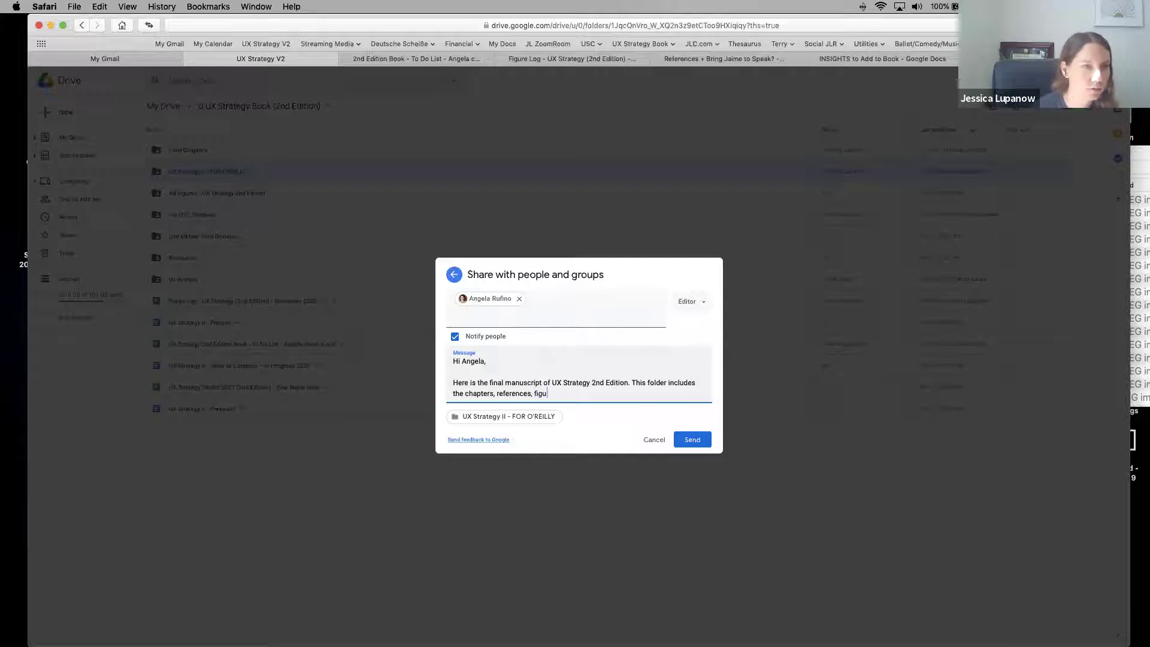
text(res, )
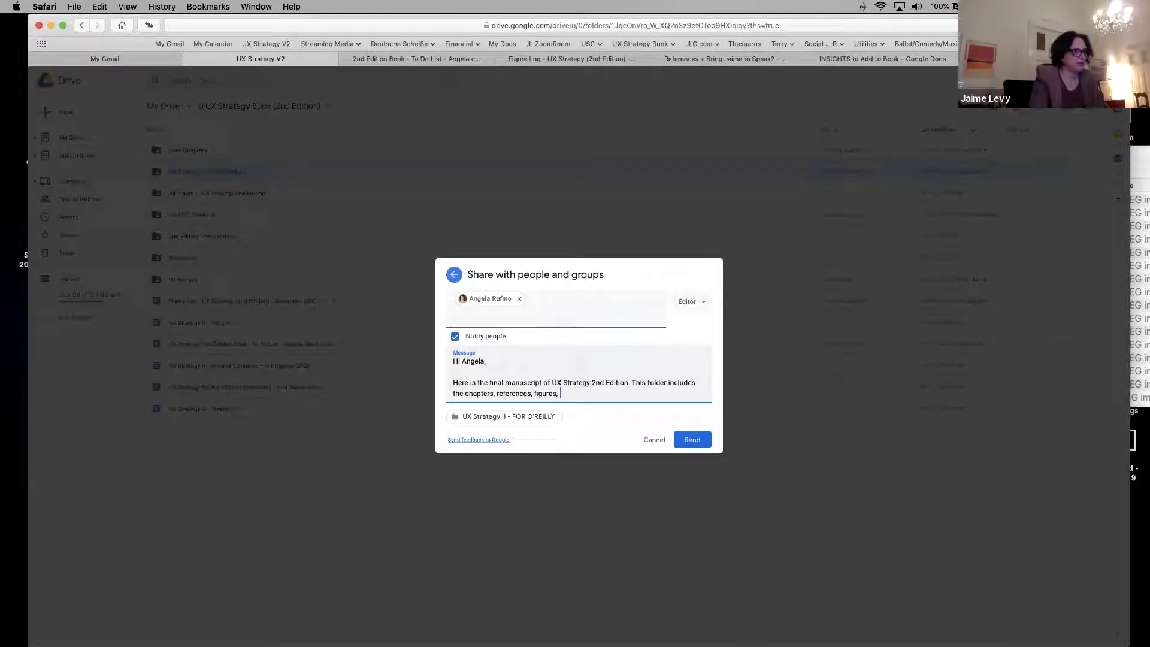
text(and figure log.)
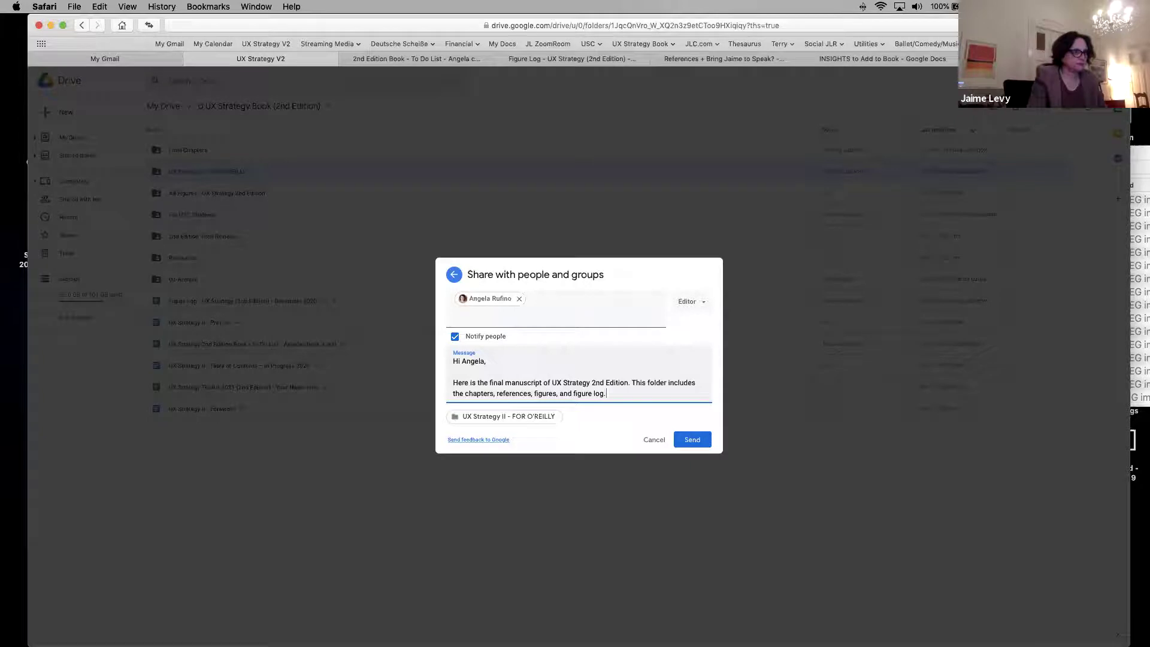
Step: Add a new paragraph to the message reading "I will send the preface tomorrow."
key(Return)
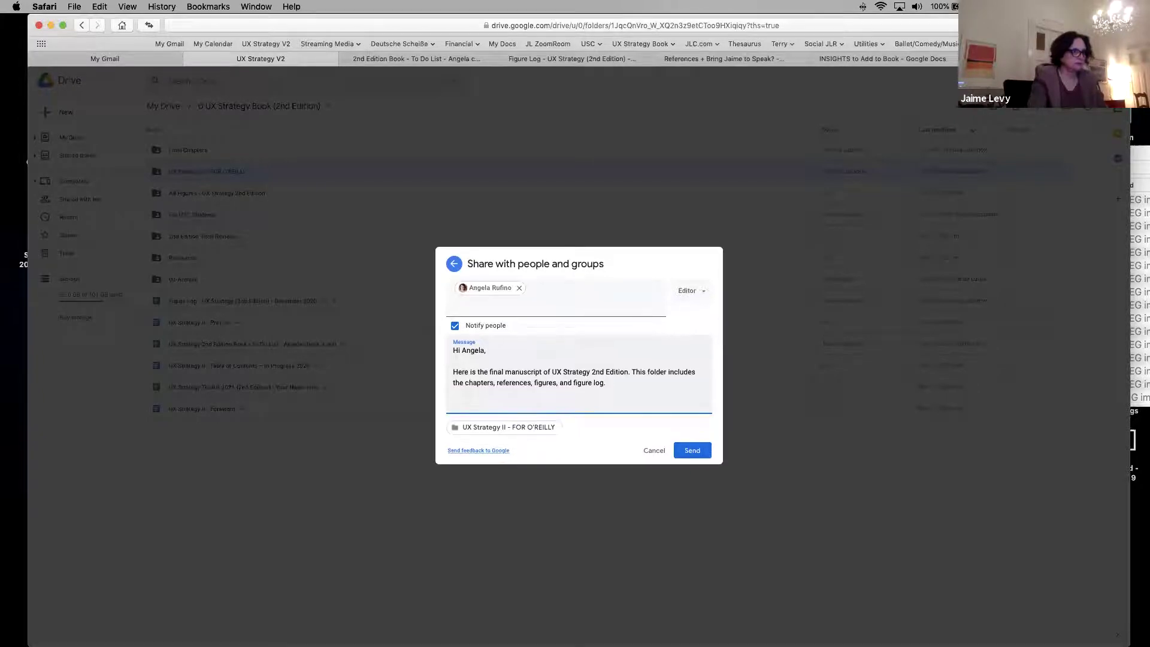
text(I will send )
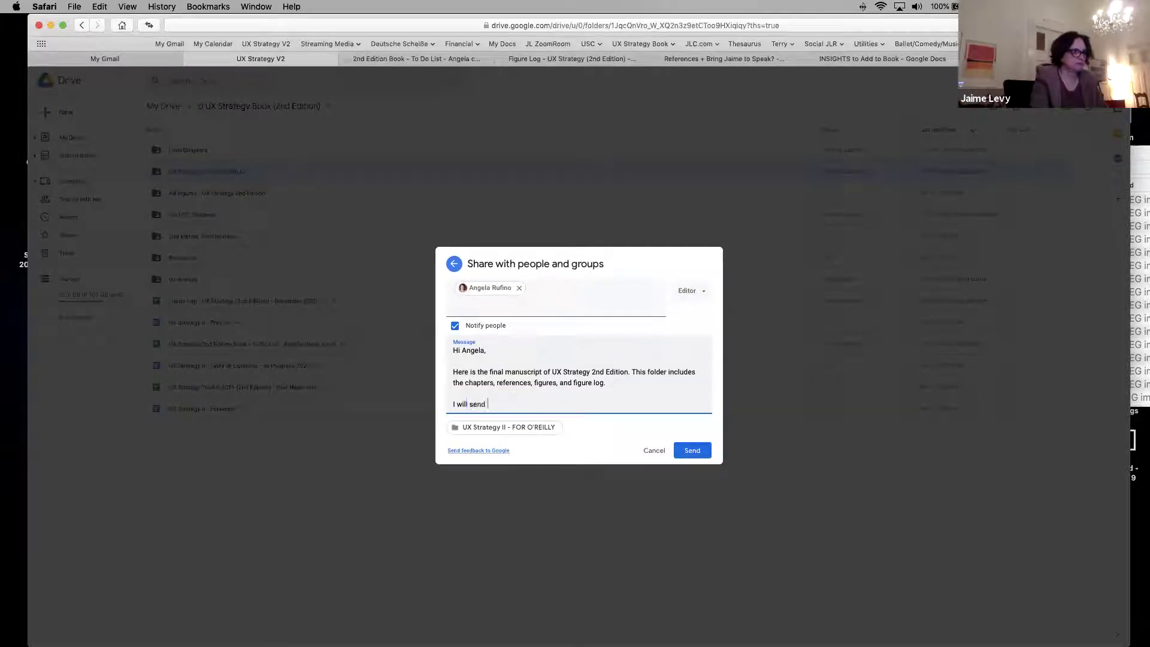
text(the preface to)
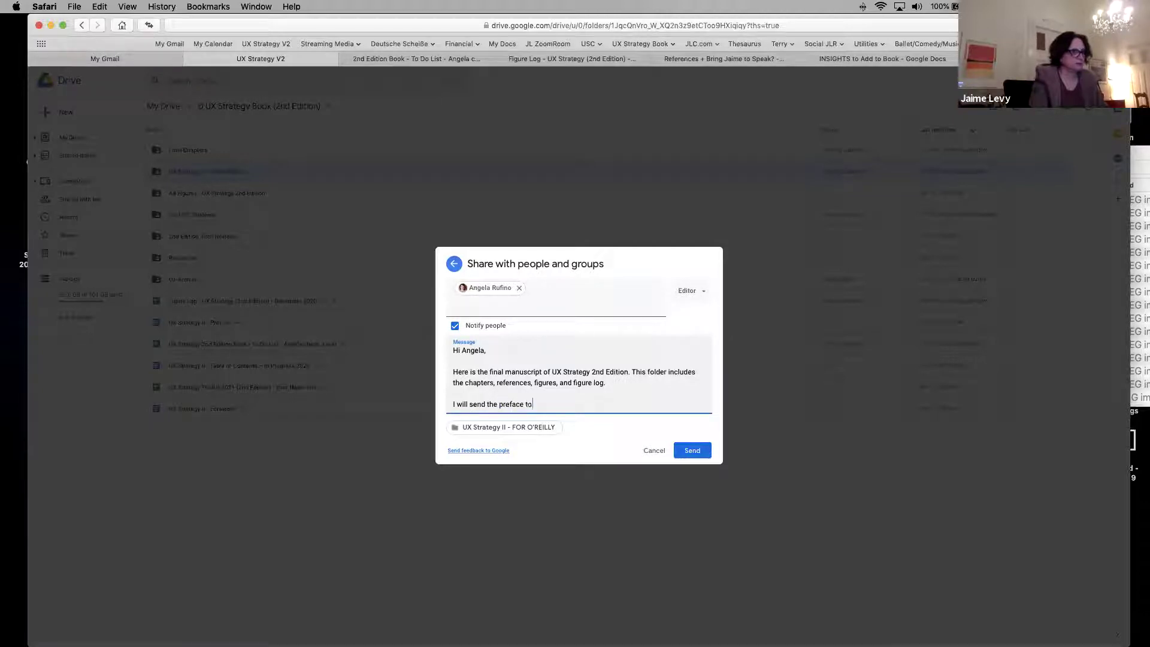
text(morrow along with )
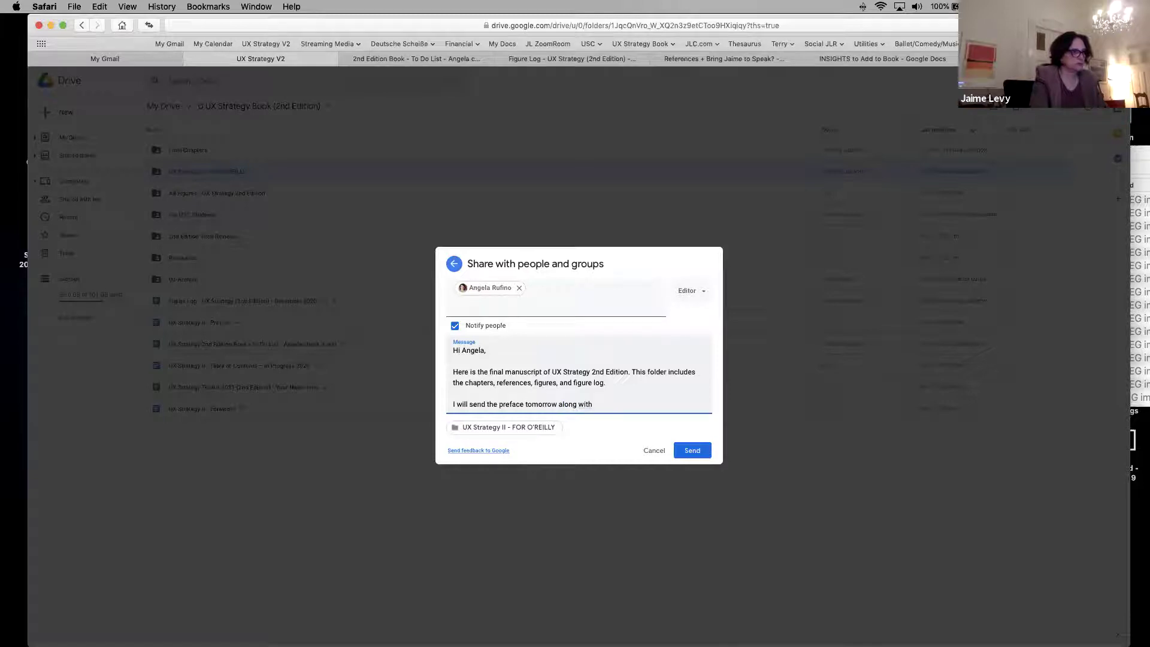
text(three images)
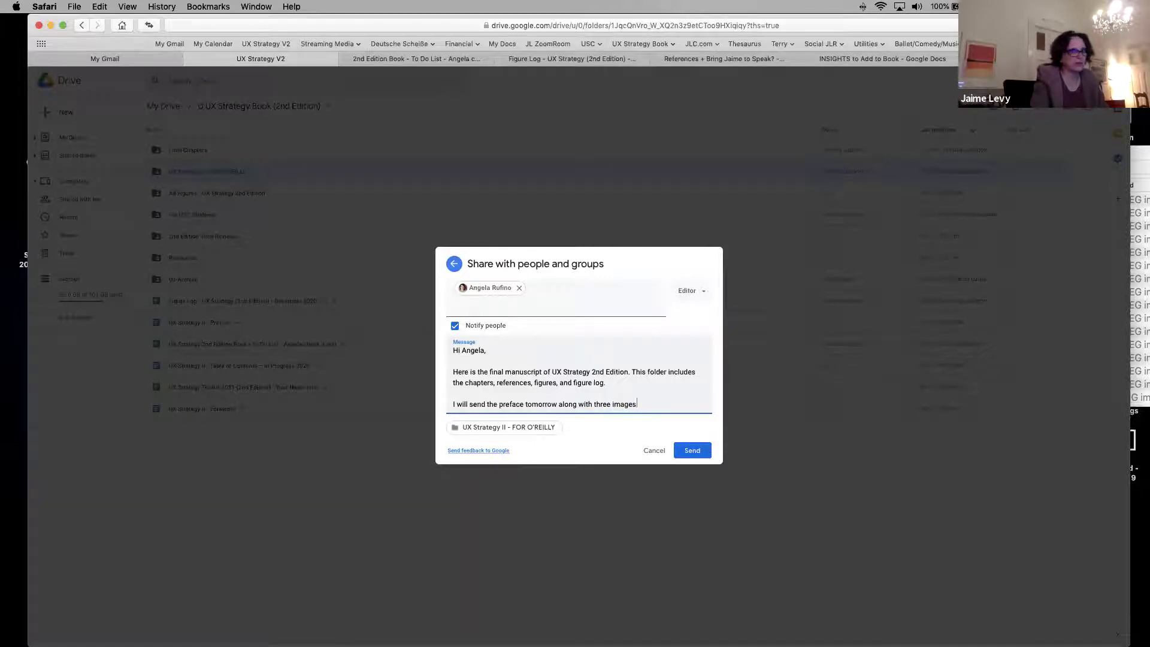
drag(555, 404, 668, 408)
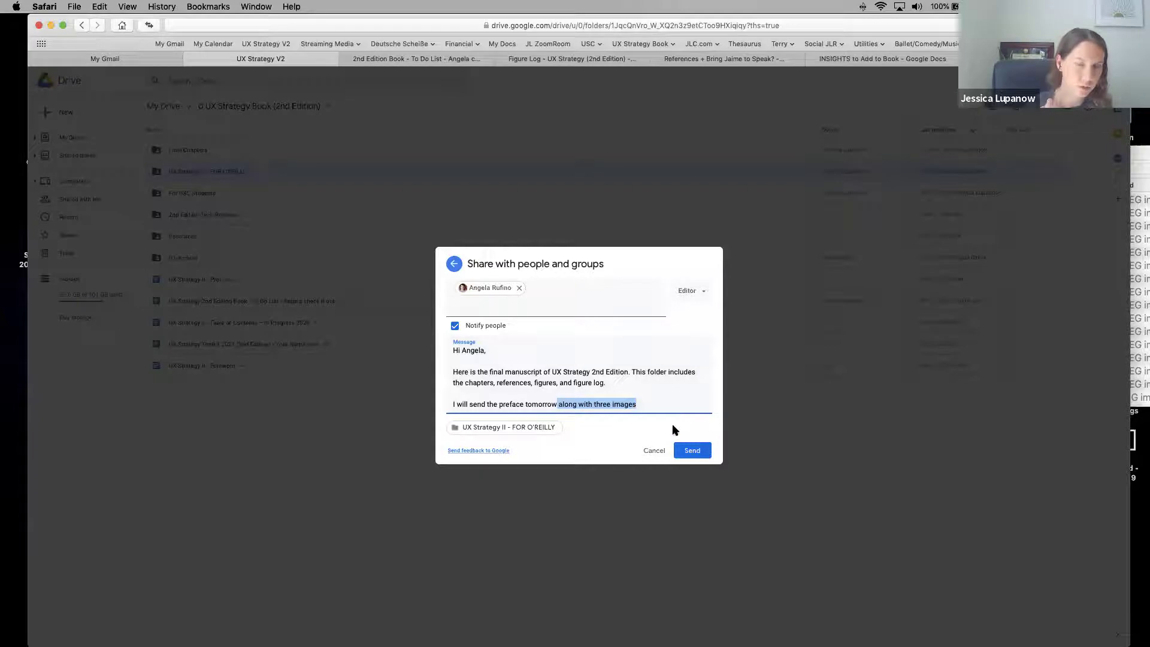
key(BackSpace)
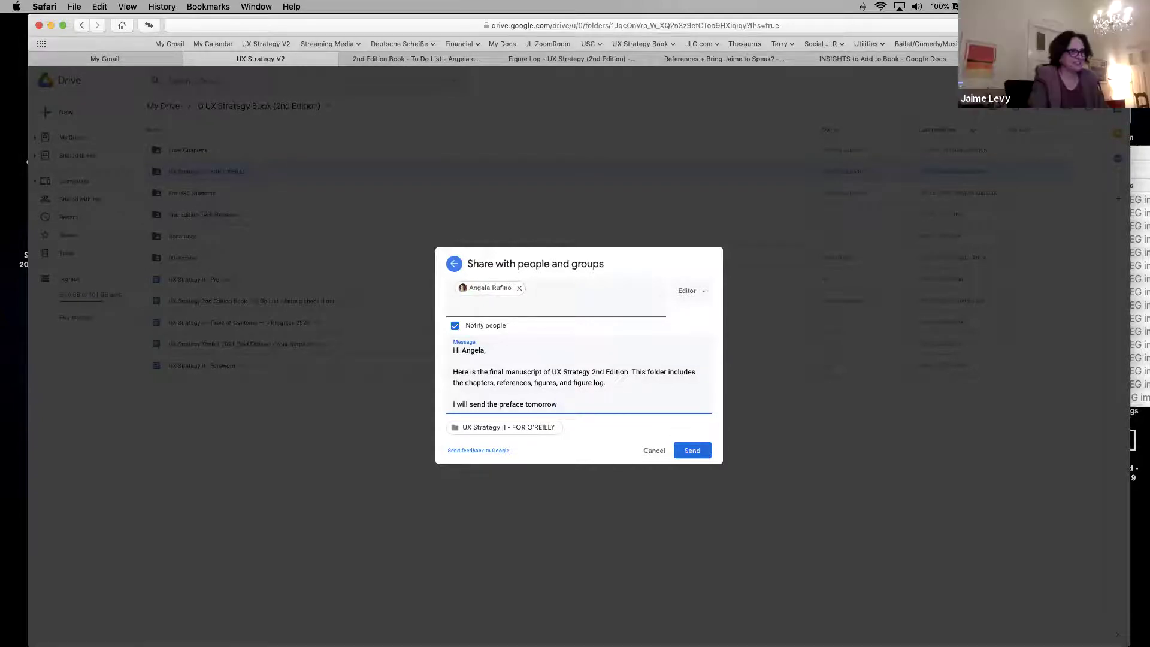
text(.)
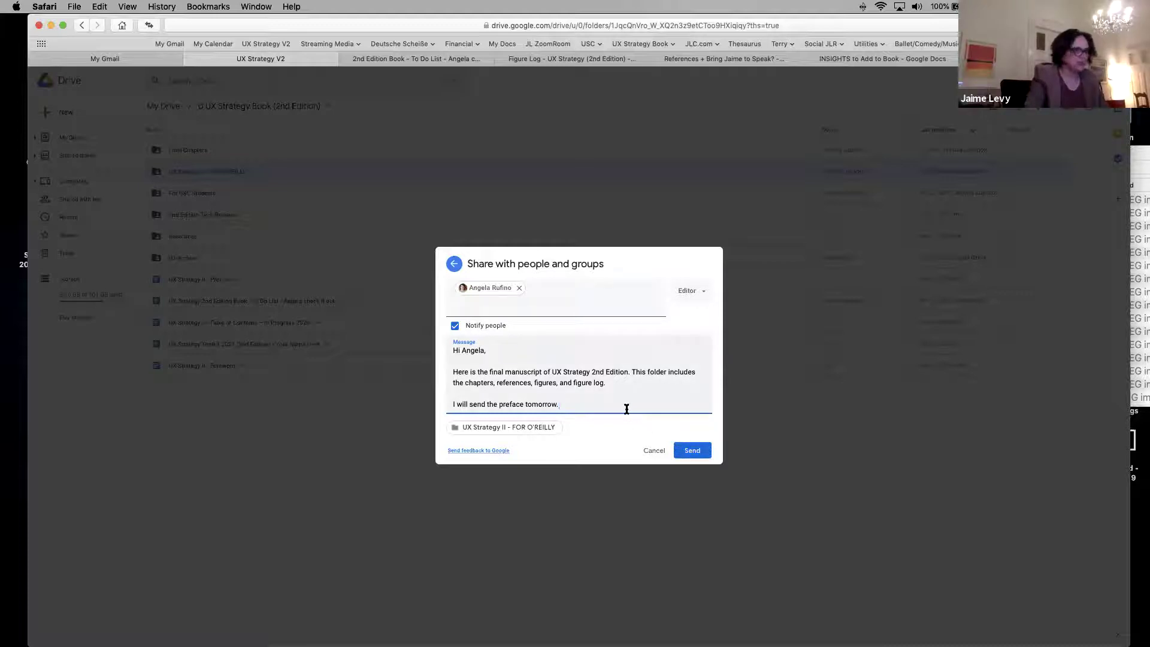
Step: Close the message with "Hurray!!!!!" in its own paragraph and sign it with the sender's first name
key(Return)
key(Return)
text(H0r)
text(rra)
text(y!!!!!)
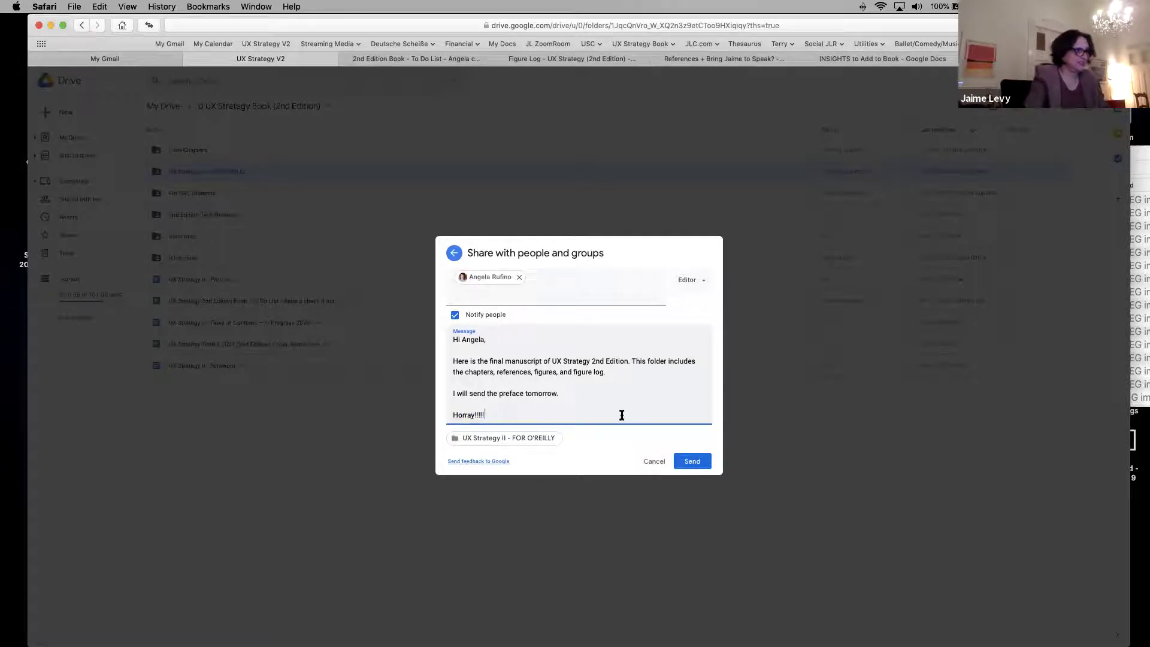
right_click(461, 415)
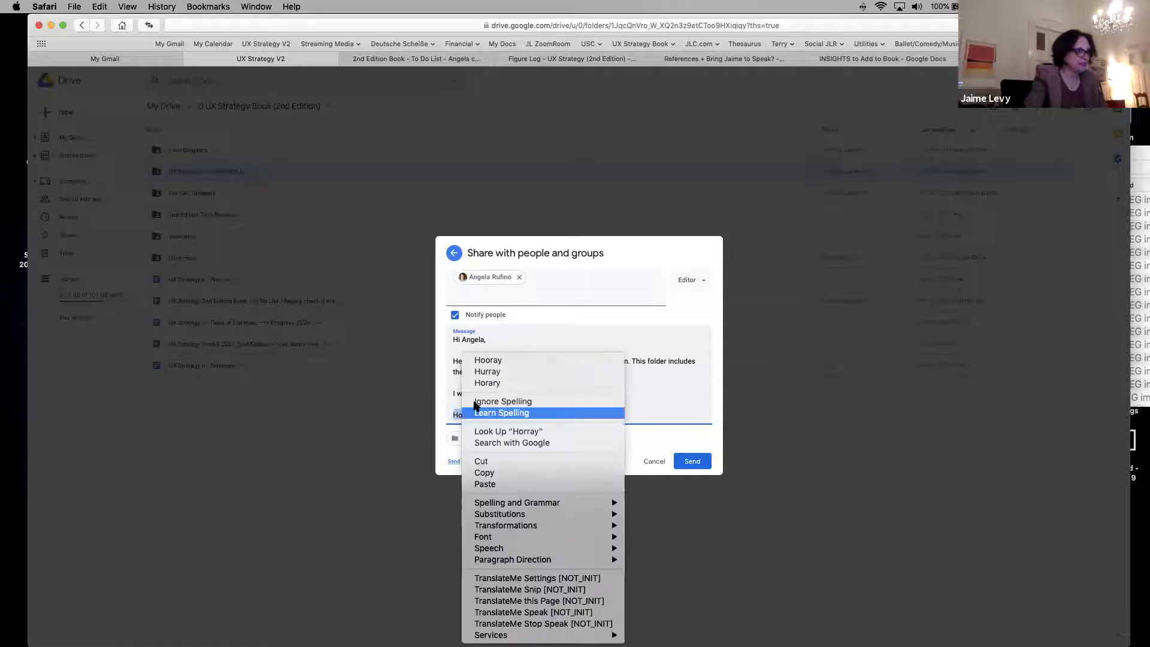
click(507, 372)
click(503, 413)
key(Return)
text(Jaime)
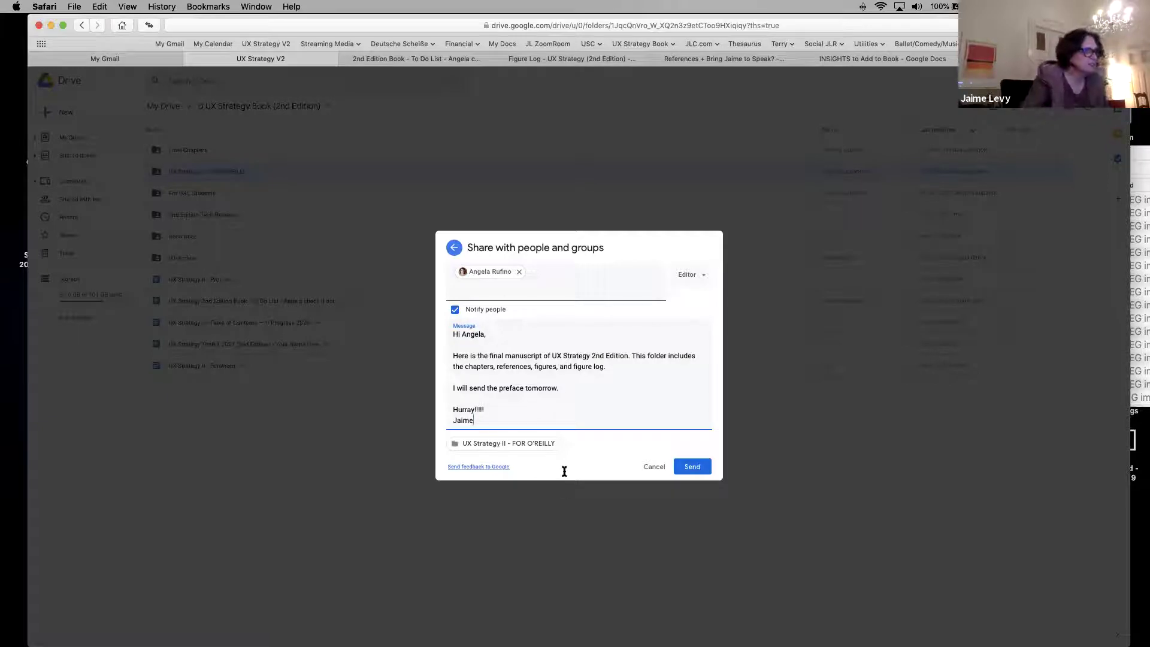
drag(483, 419, 442, 331)
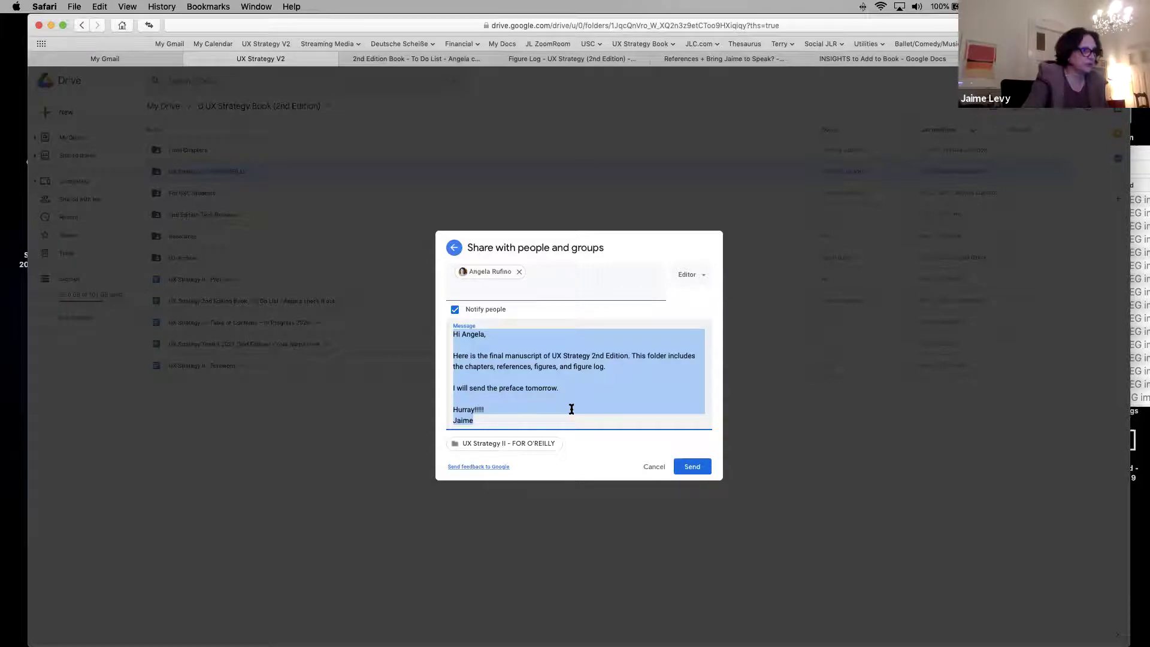
click(616, 367)
text(The foe)
key(BackSpace)
text(rward also)
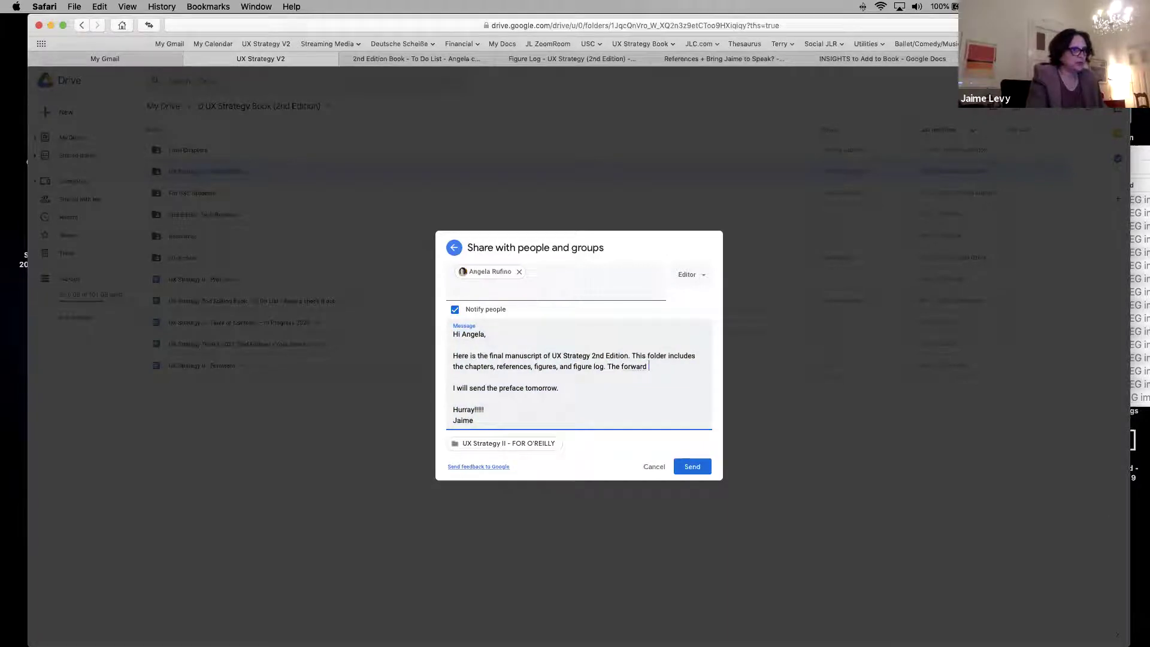
key(BackSpace)
key(BackSpace)
key(BackSpace)
key(BackSpace)
key(BackSpace)
key(BackSpace)
key(BackSpace)
key(BackSpace)
key(BackSpace)
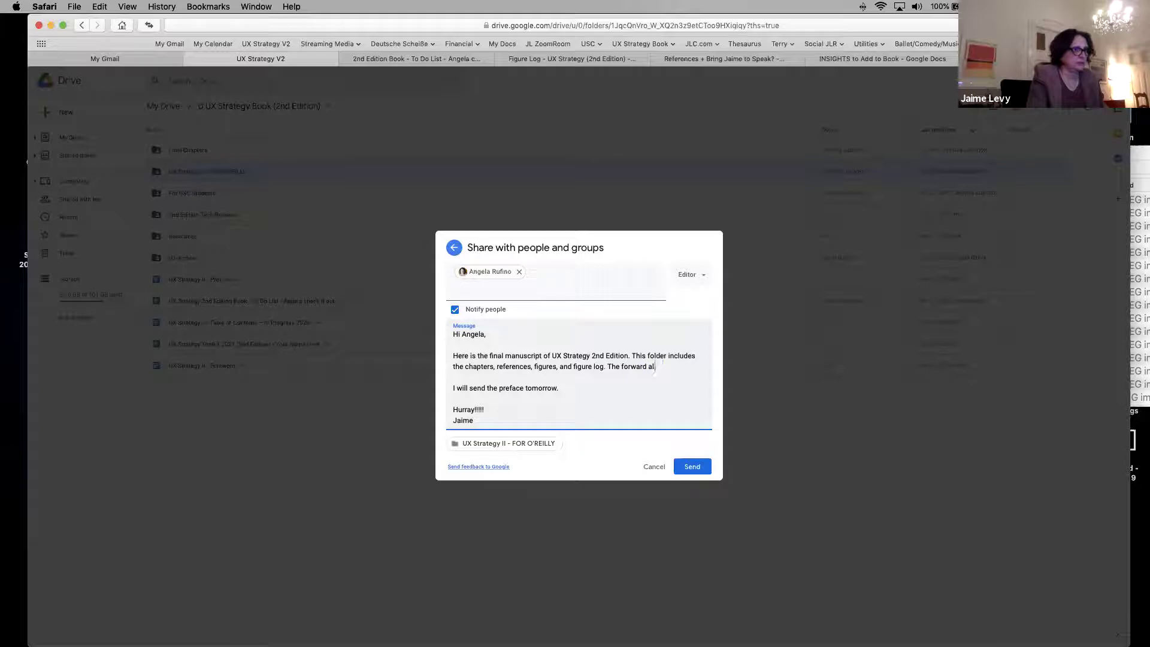
key(BackSpace)
text(eward is also)
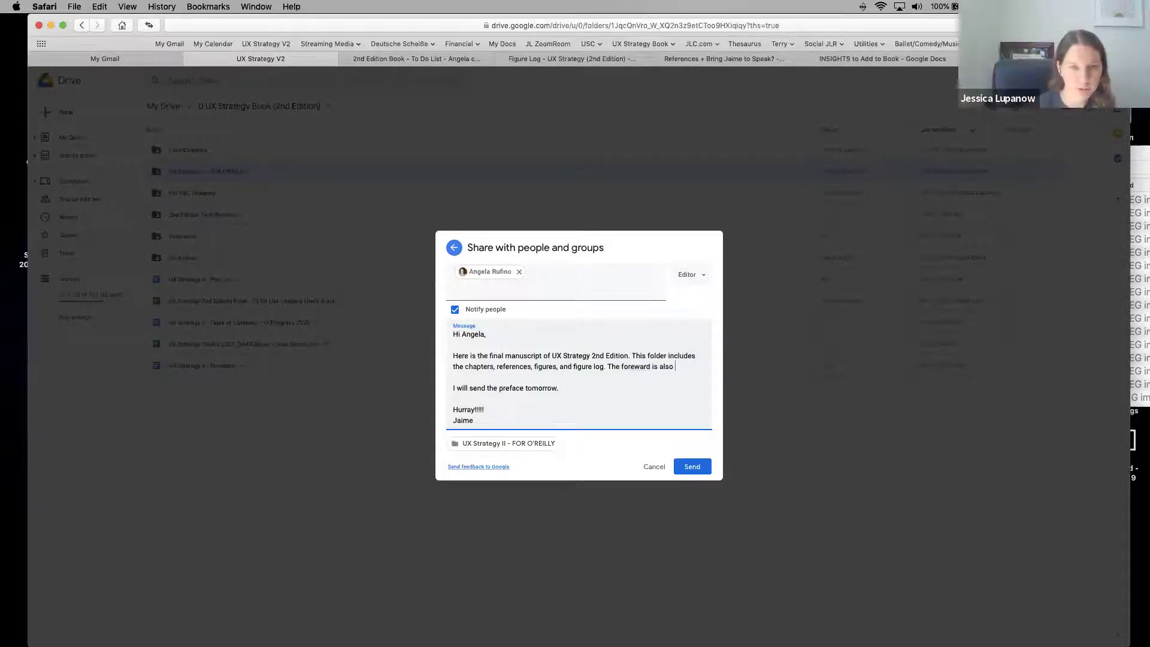
key(BackSpace)
key(BackSpace)
key(BackSpace)
key(BackSpace)
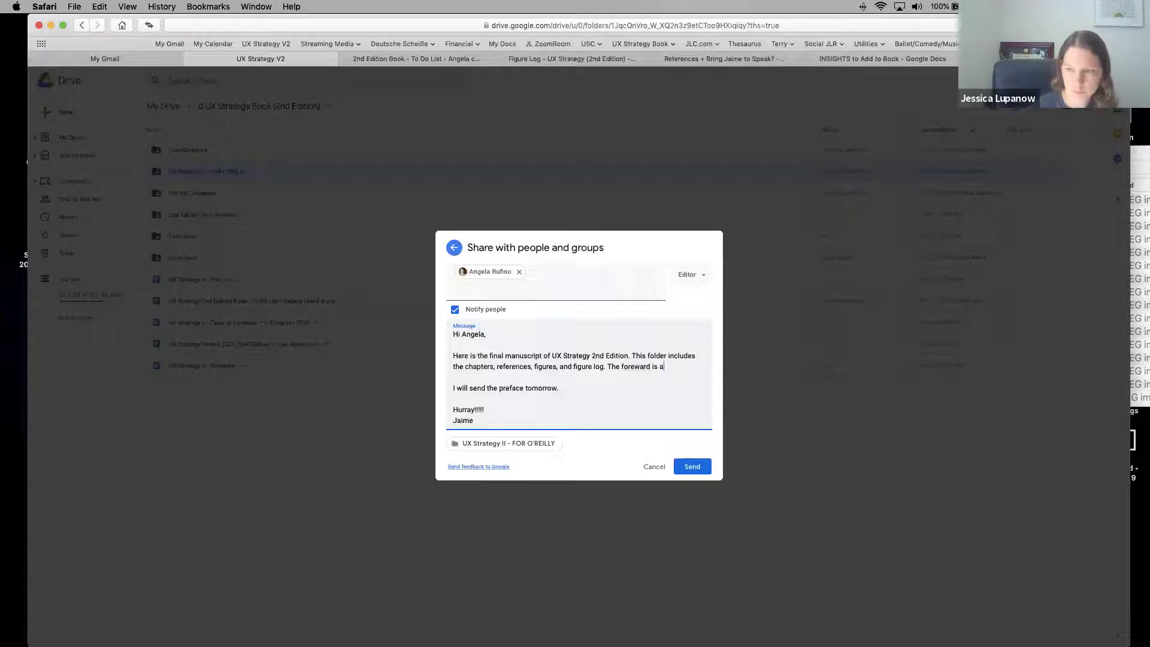
key(BackSpace)
key(BackSpace)
key(BackSpace)
key(BackSpace)
key(BackSpace)
key(BackSpace)
key(BackSpace)
key(BackSpace)
key(BackSpace)
key(BackSpace)
key(BackSpace)
key(BackSpace)
Step: Add the sentence "Let me know if you need the foreword." after the one listing the folder's contents
text(Let me know if you need th)
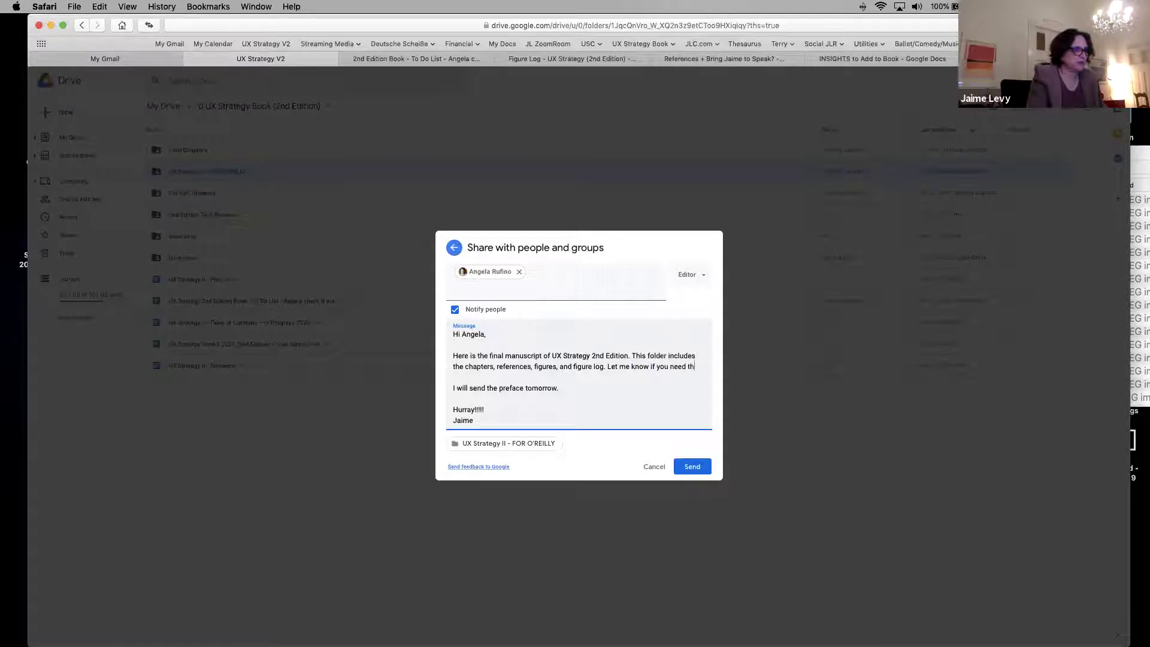
text(e foreward)
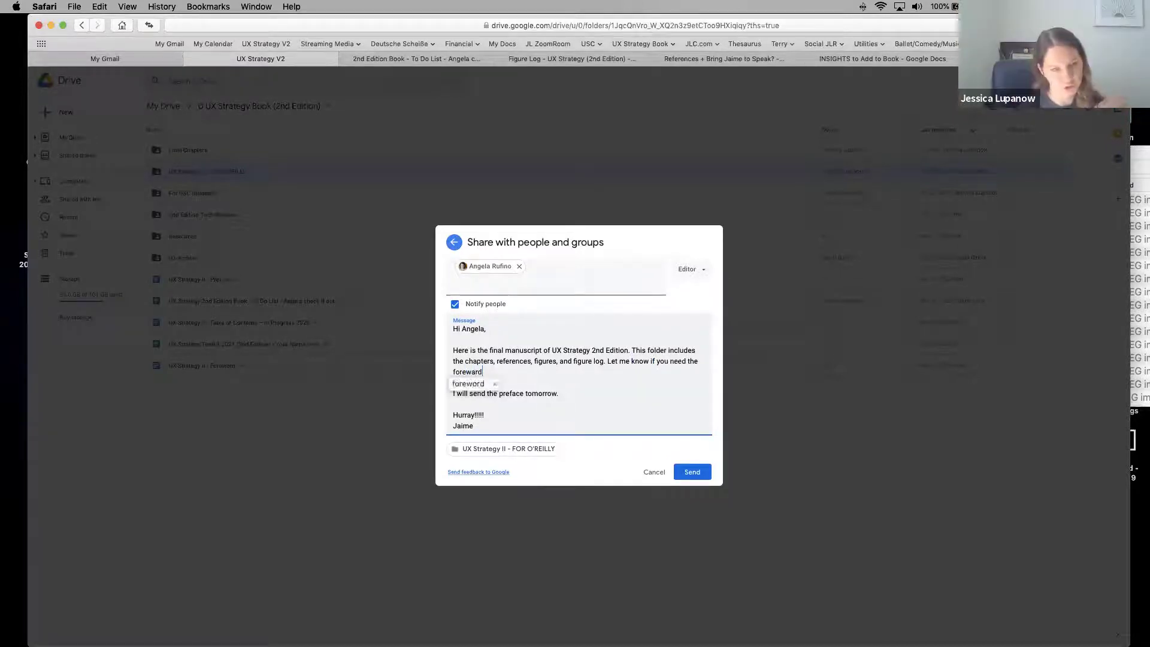
key(BackSpace)
key(BackSpace)
key(BackSpace)
text(ord.)
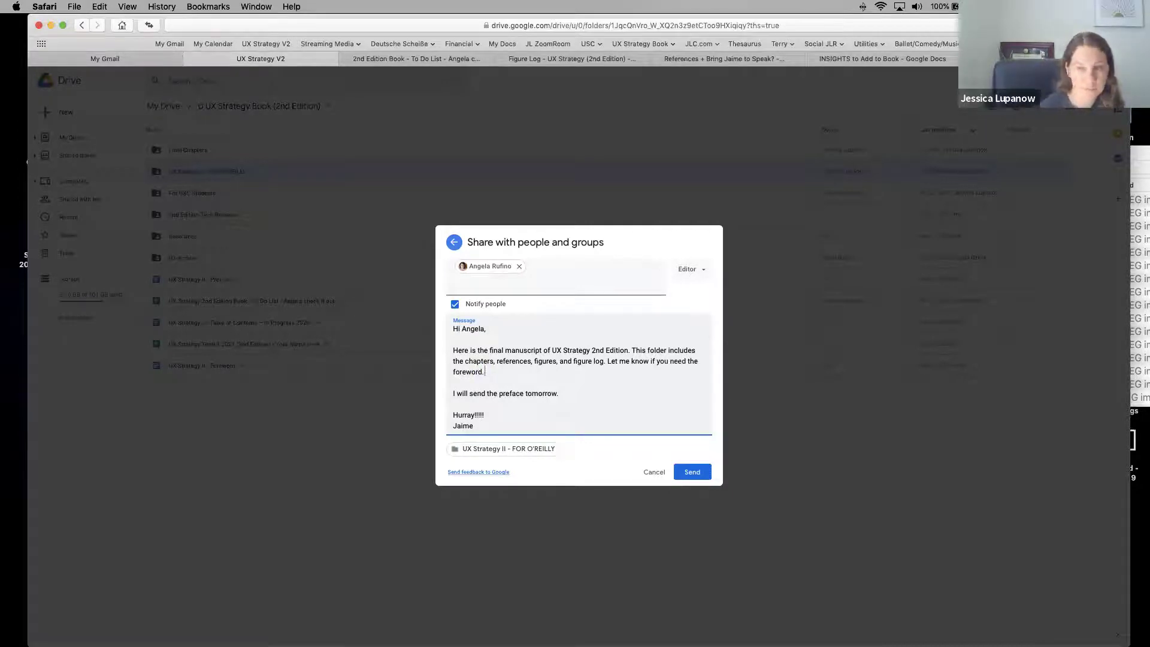
Step: Extend the foreword sentence in the share message with "since it hasn't changed since the first edition."
text( I since it hasn't changed)
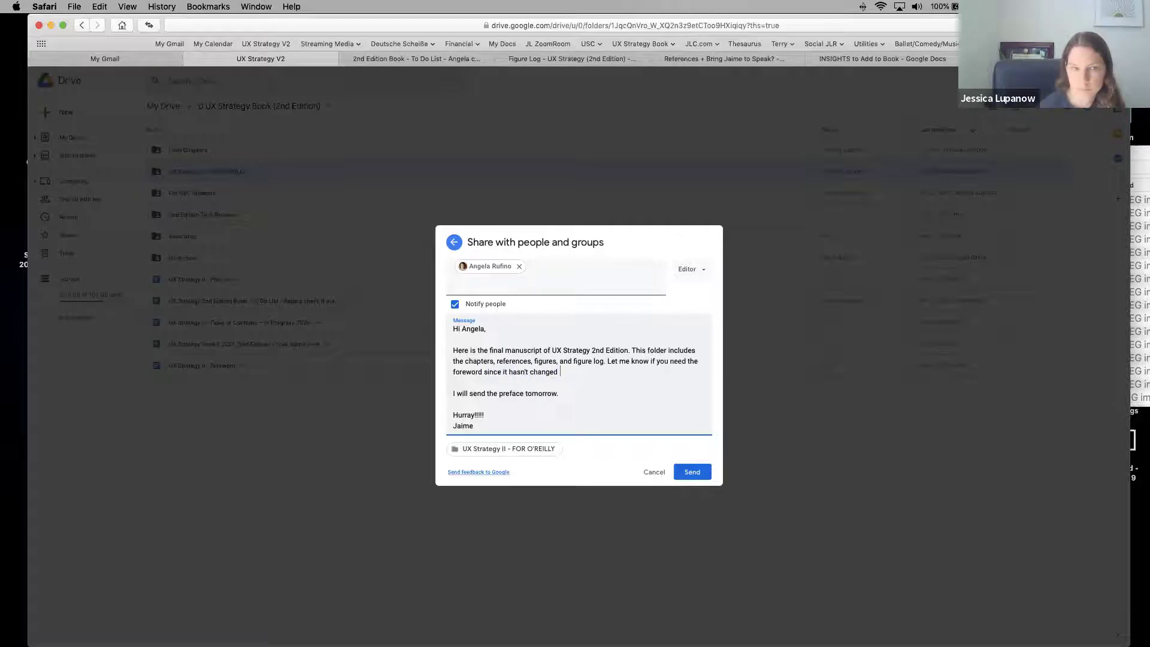
text(since the first edition.)
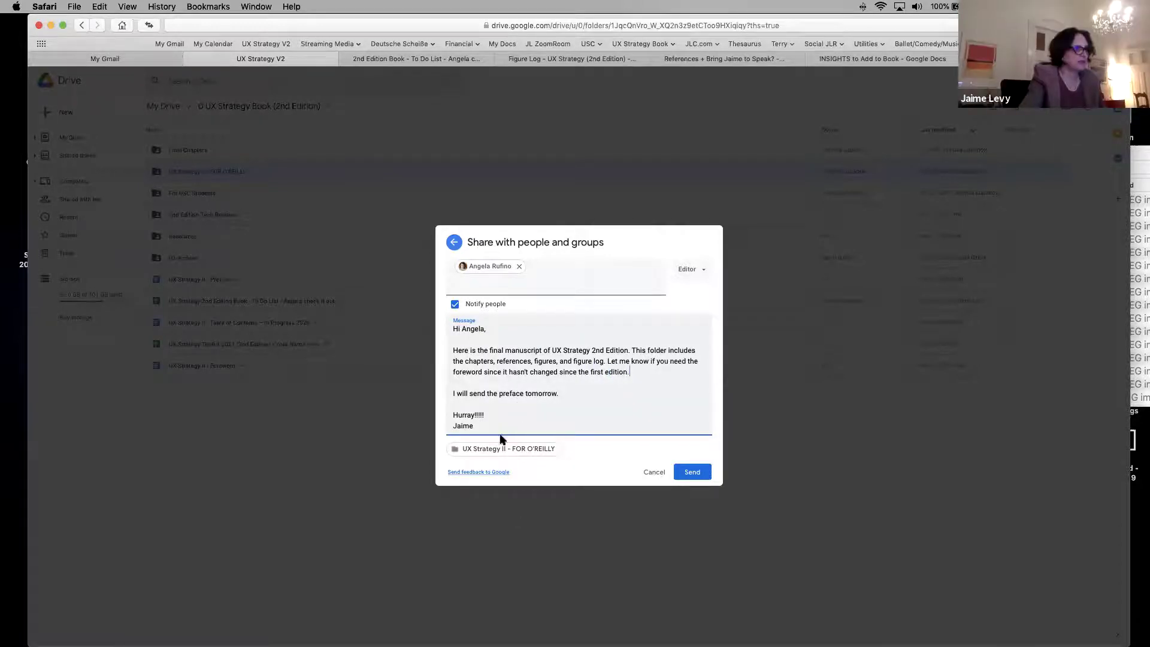
Step: Copy the whole share message and send the folder invitation, agreeing to share outside of the organization
shift+click(448, 330)
key(super+c)
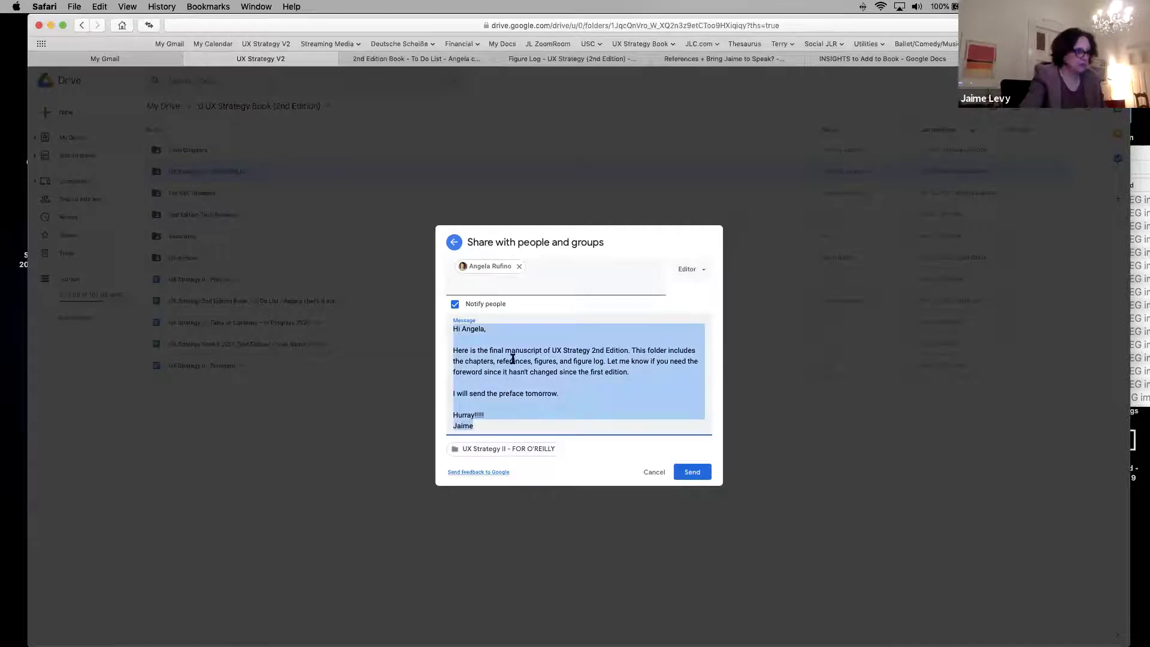
click(690, 473)
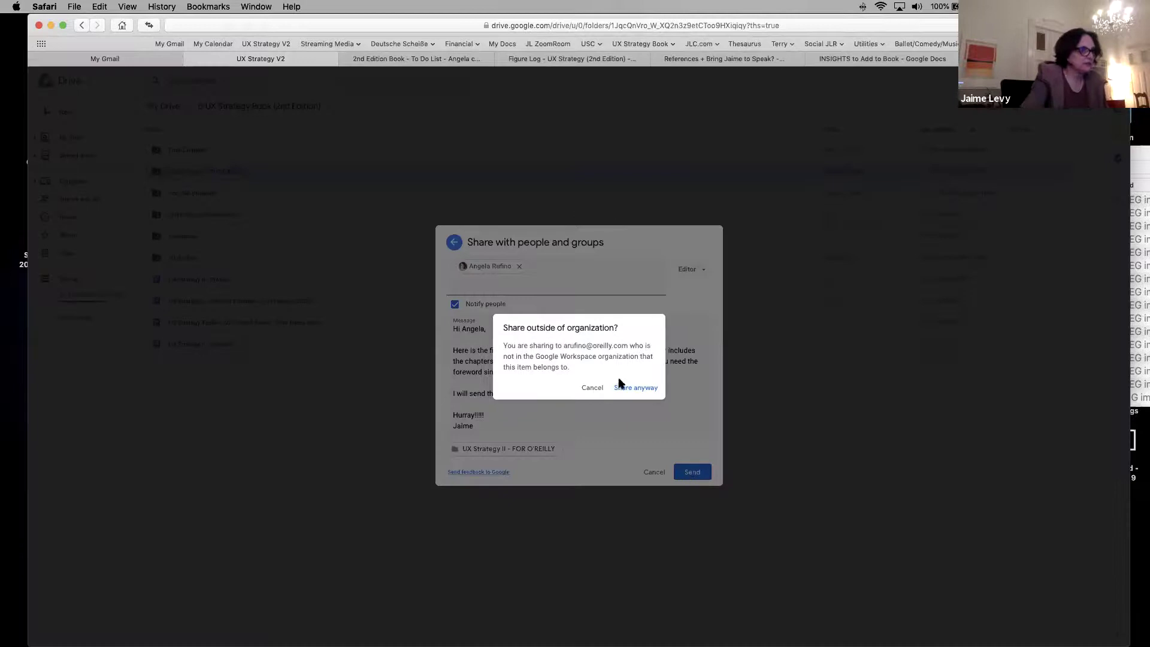
click(635, 388)
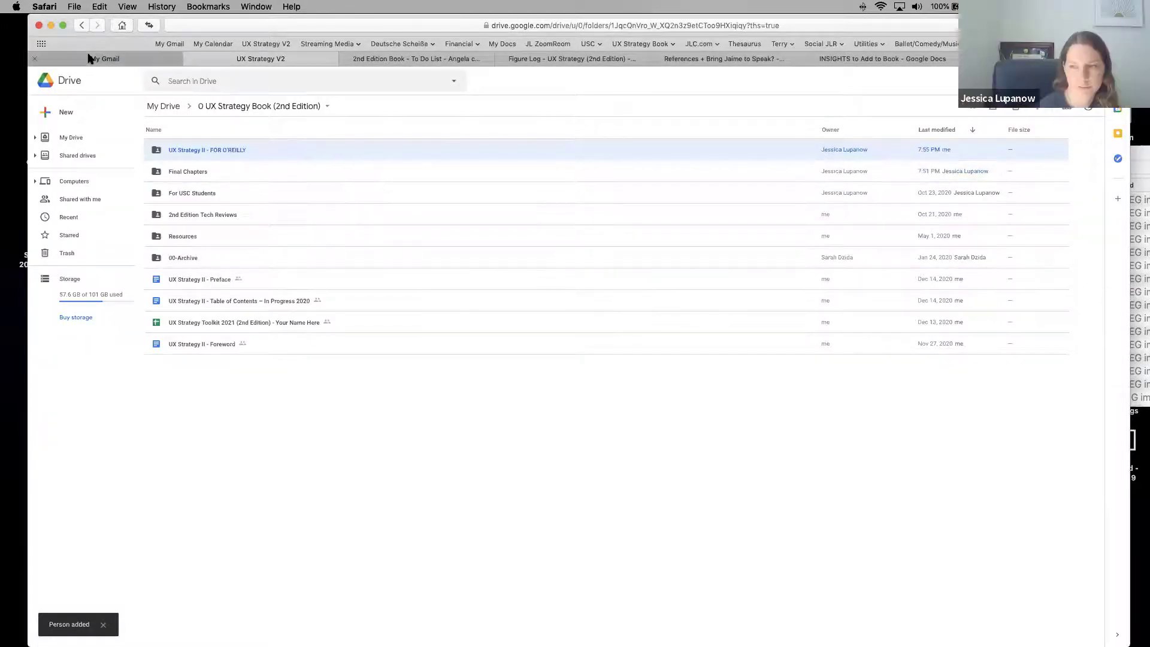
Step: Switch to Gmail, start a new email to the O'Reilly contact and paste the copied share message into the body
click(96, 58)
click(91, 183)
text(an)
key(Return)
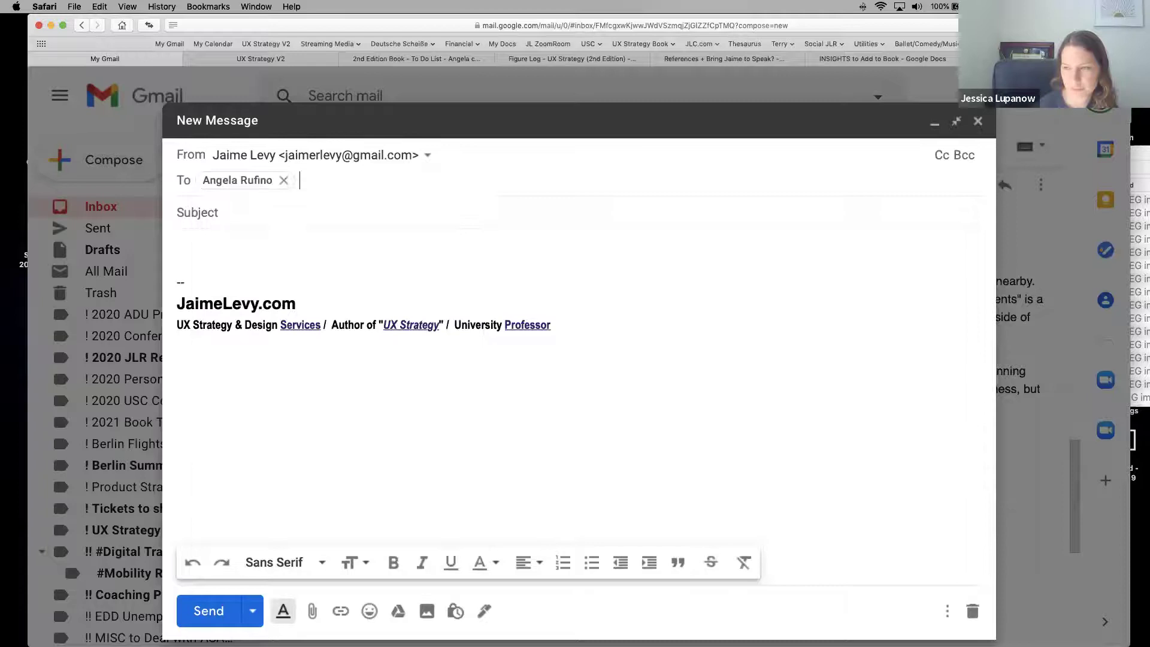
click(183, 249)
key(super+v)
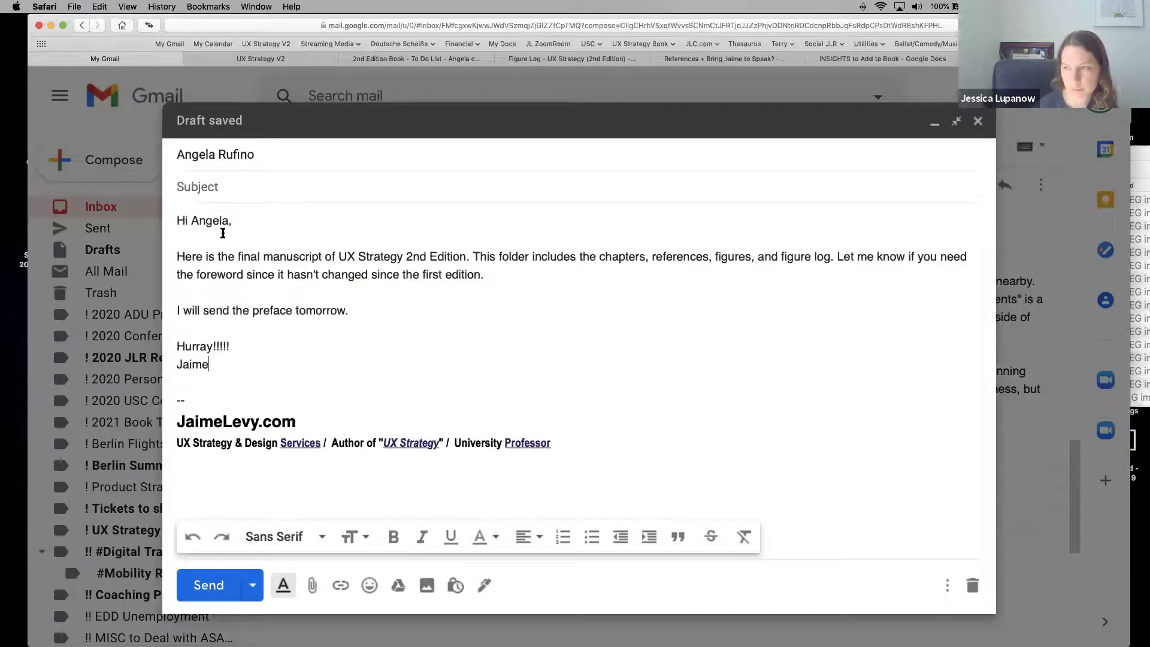
Step: Set the email subject to "UX Strategy II 2nd Edition by" followed by the author's full name
text(UX)
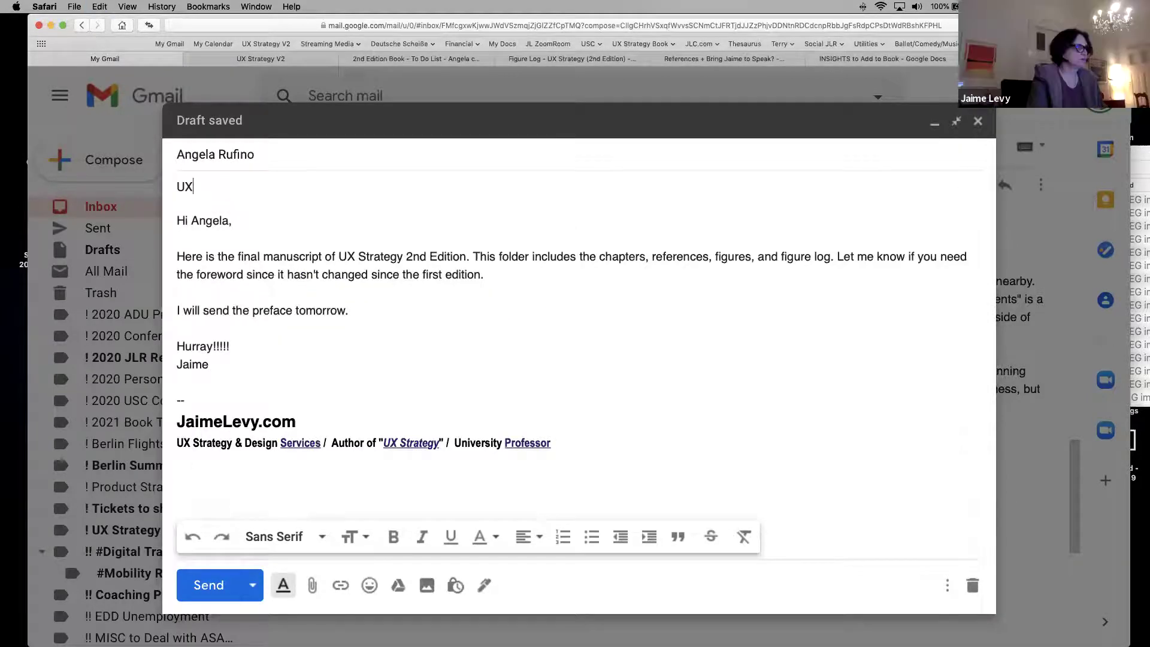
text( Strategy II 2nd Edtion)
key(BackSpace)
key(BackSpace)
key(BackSpace)
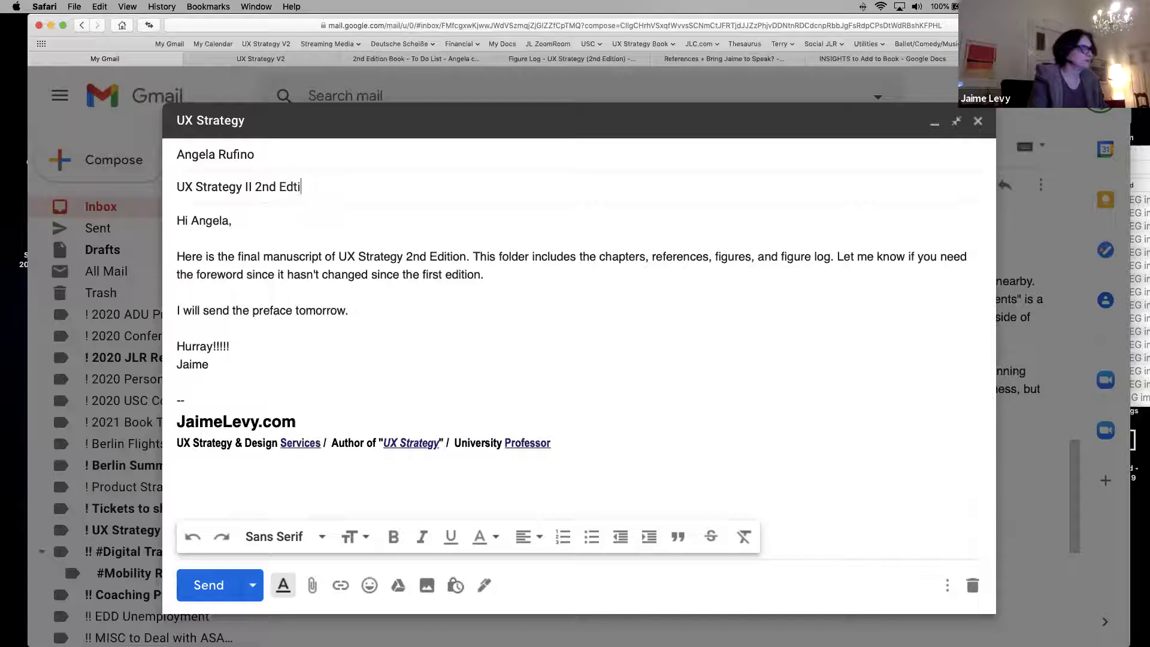
text(ition)
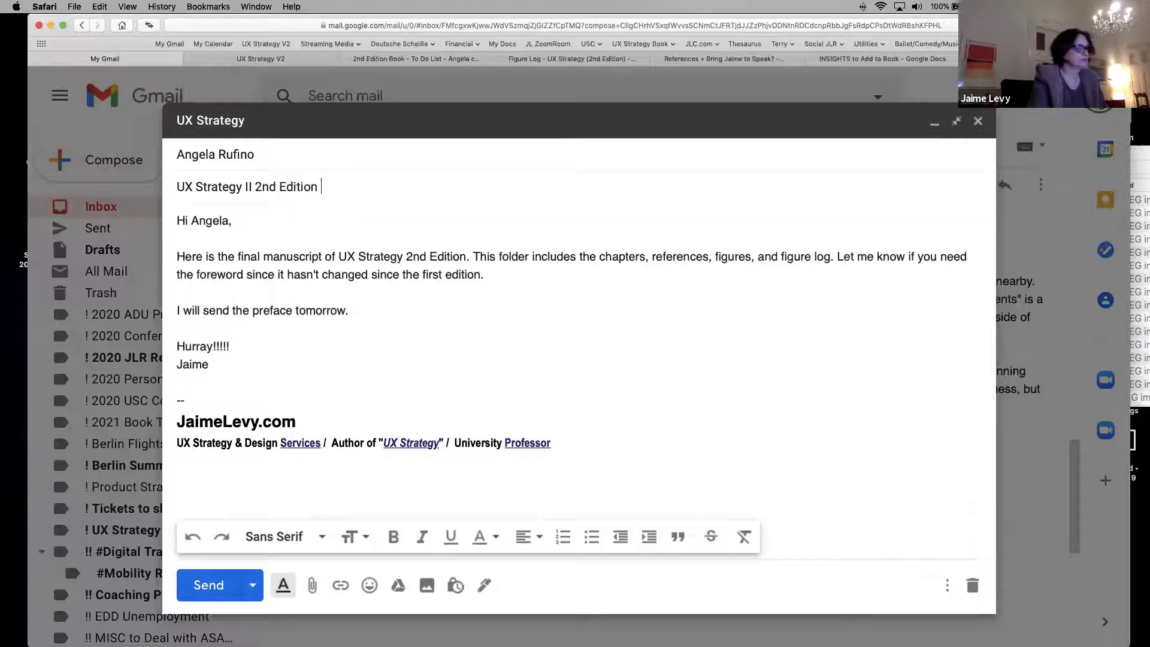
text( by)
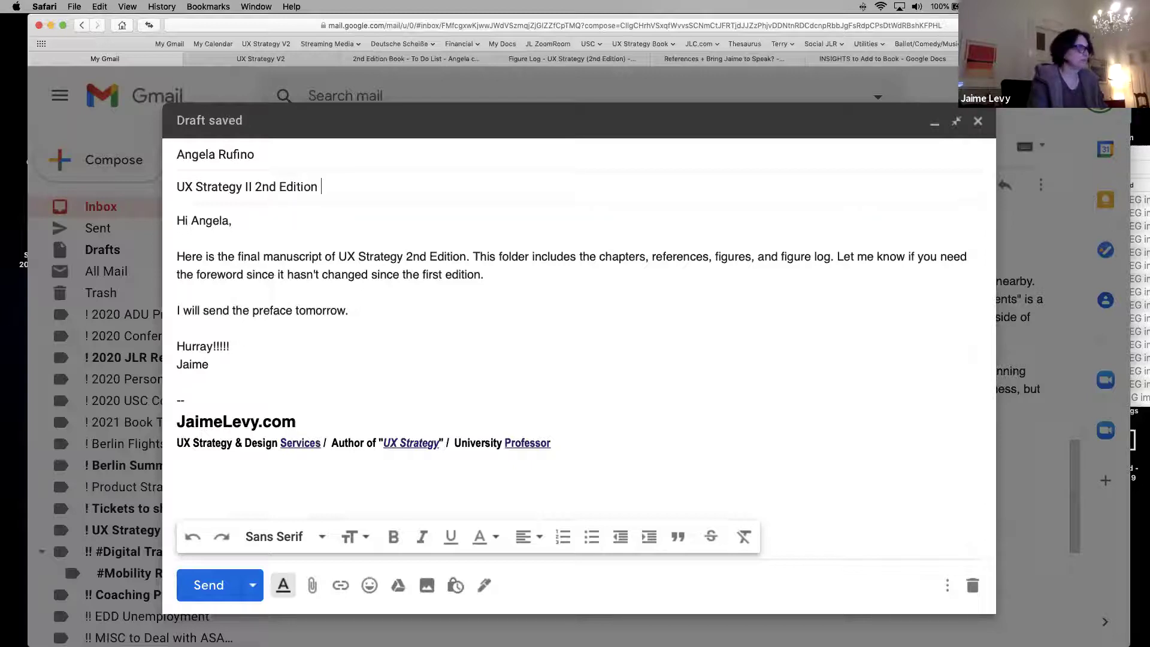
text( Jaime Levy)
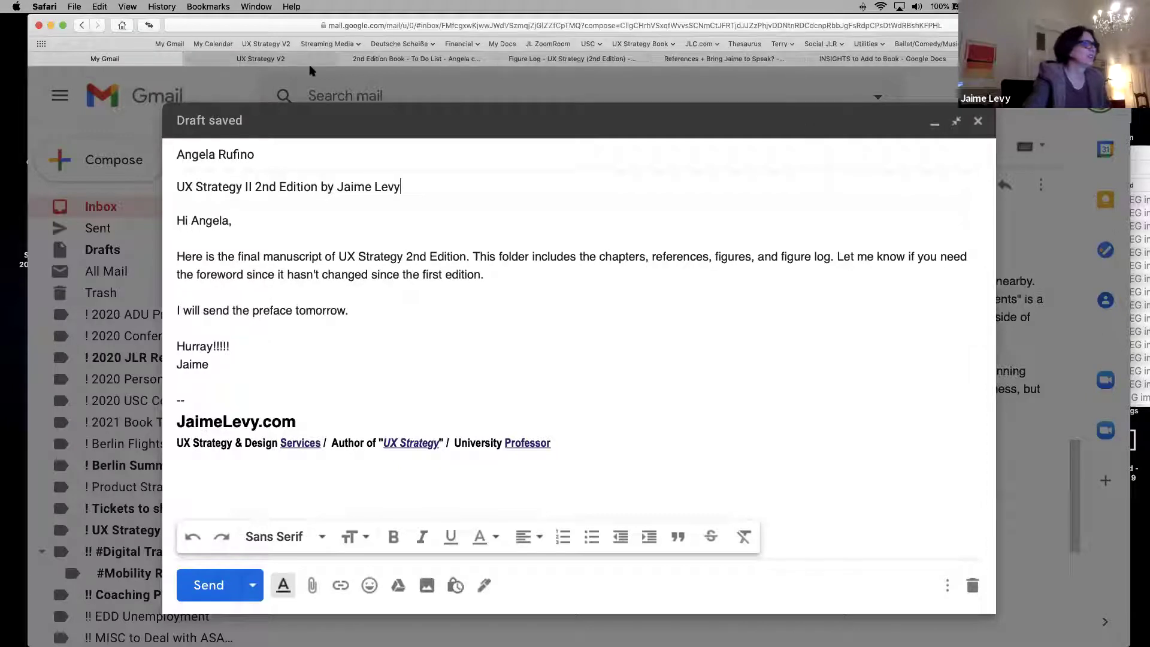
click(418, 60)
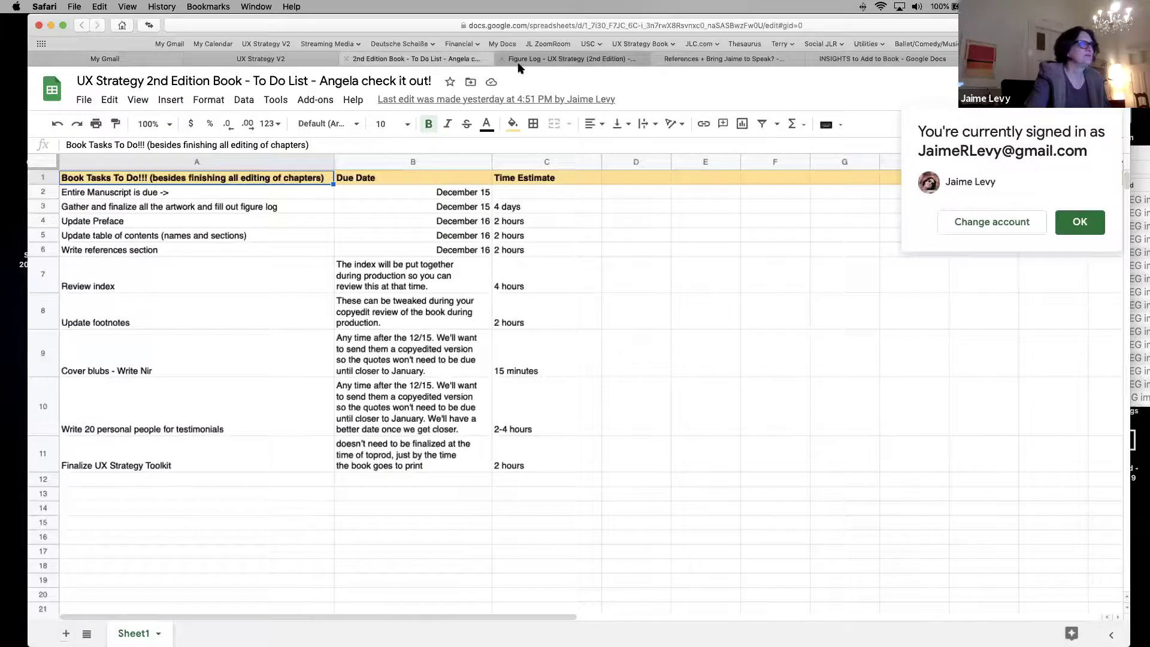
click(622, 59)
click(796, 59)
click(881, 59)
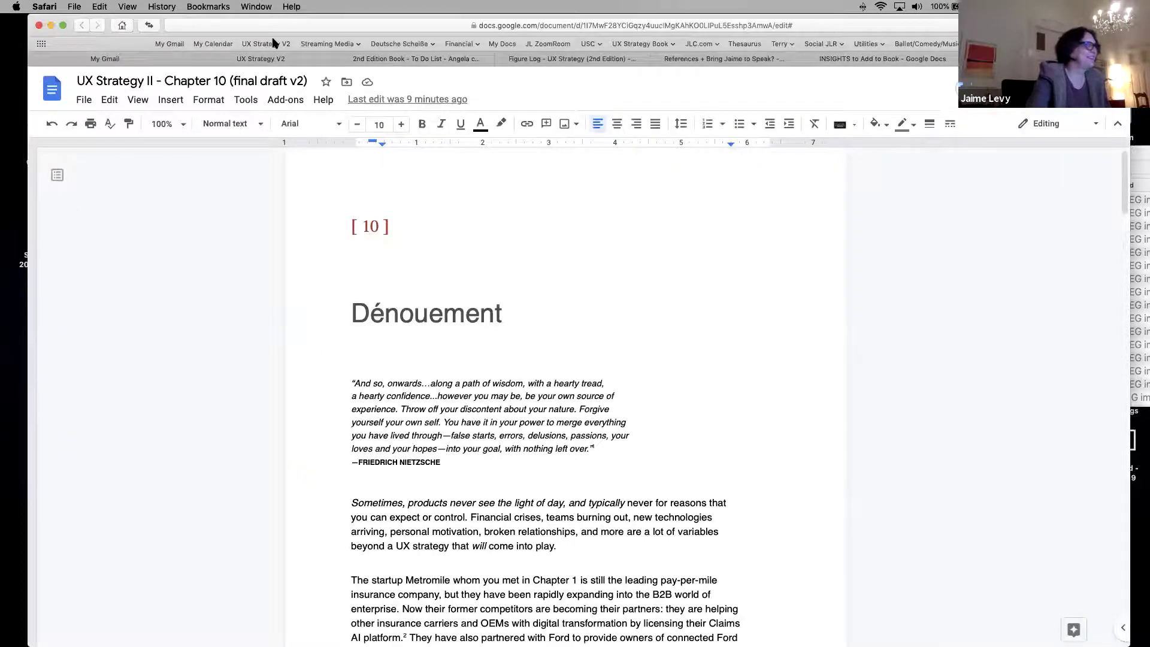
Step: In Drive, set link access for the "UX Strategy II - FOR O'REILLY" folder to Editor for anyone with the link, and copy the link
click(261, 60)
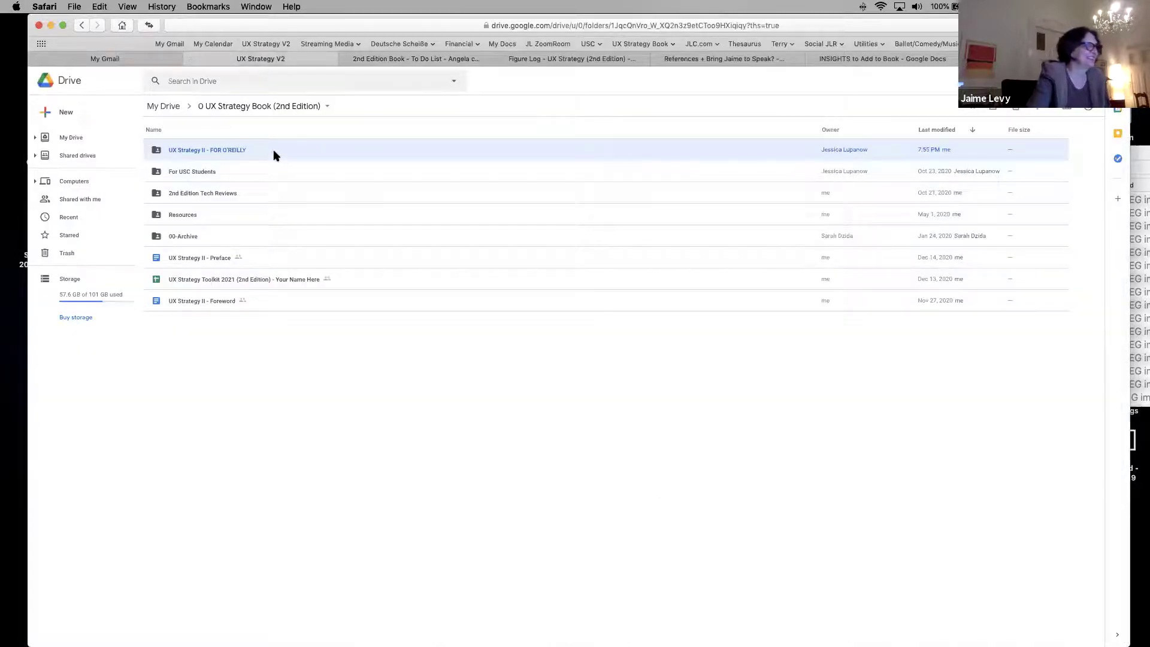
right_click(274, 151)
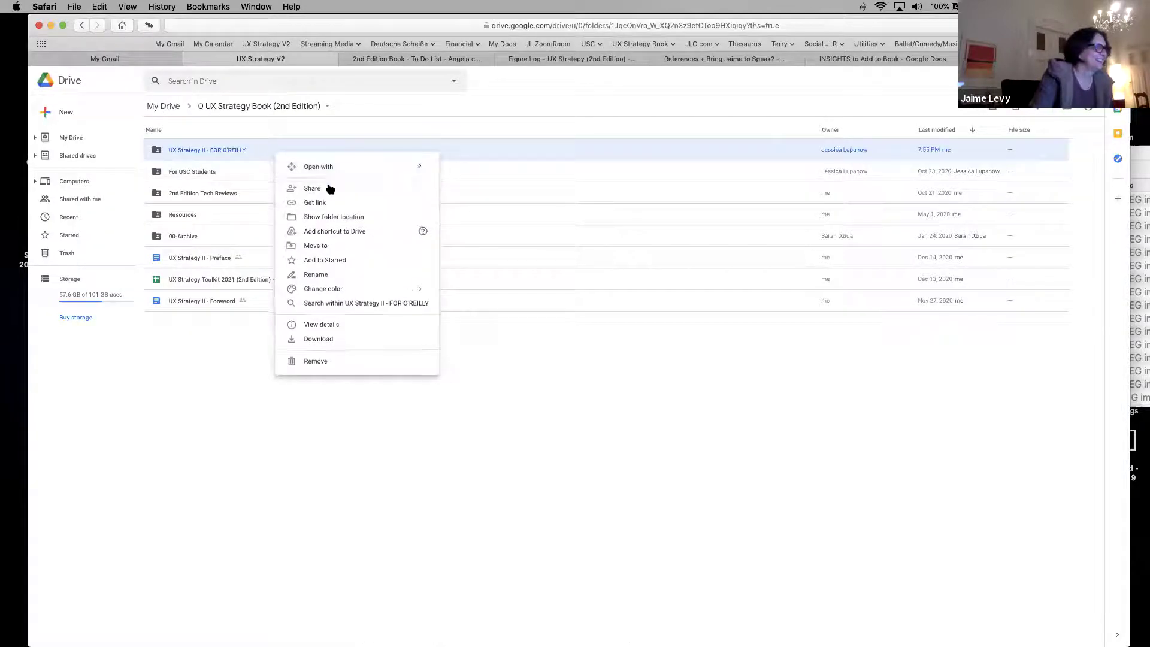
click(324, 209)
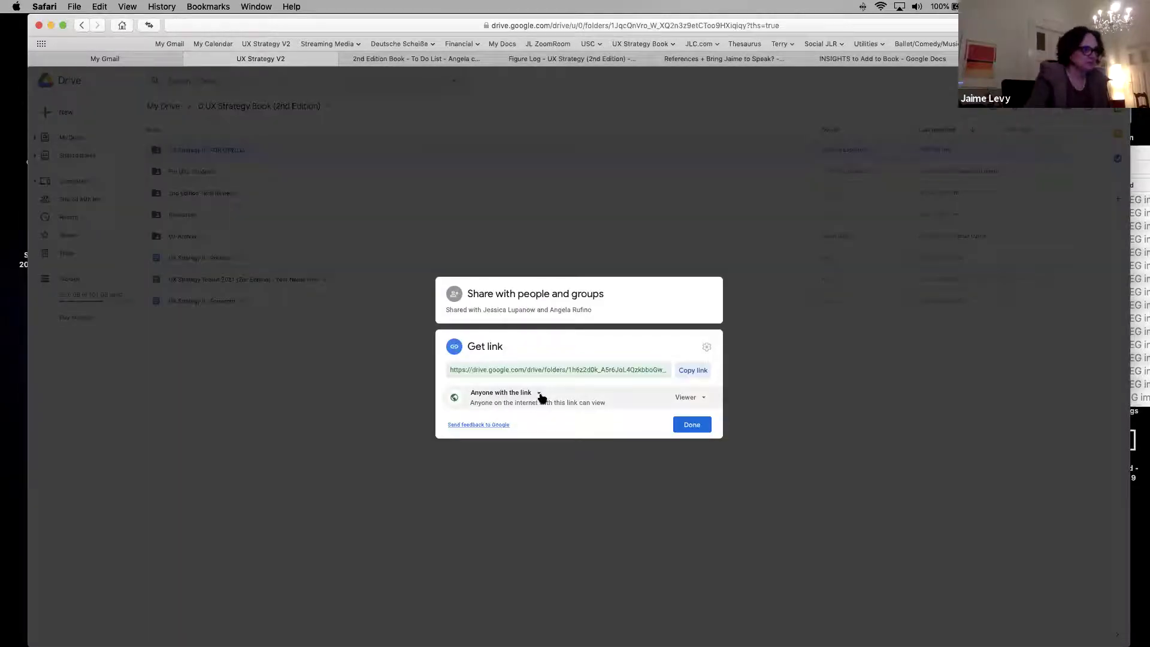
click(541, 398)
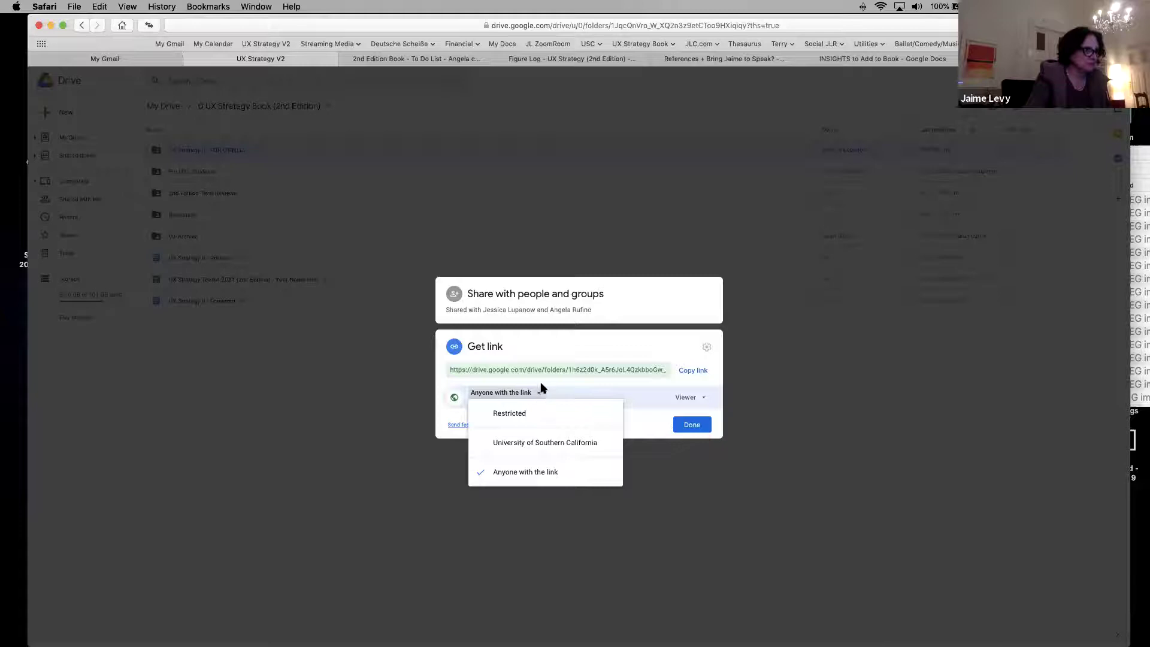
click(682, 393)
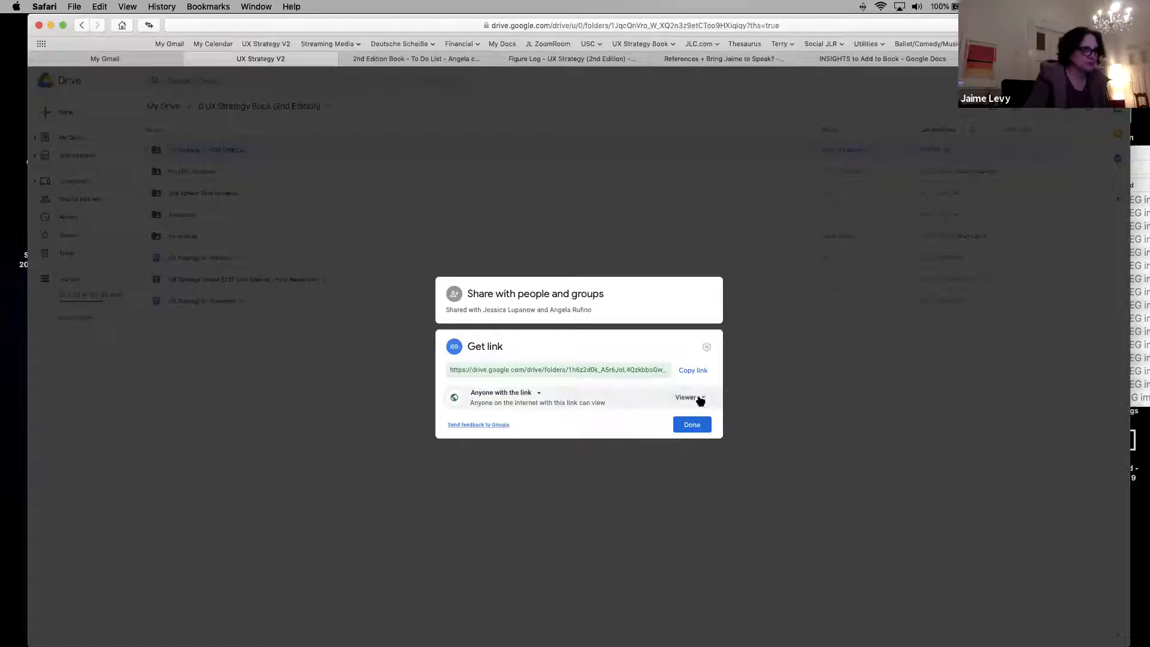
click(692, 397)
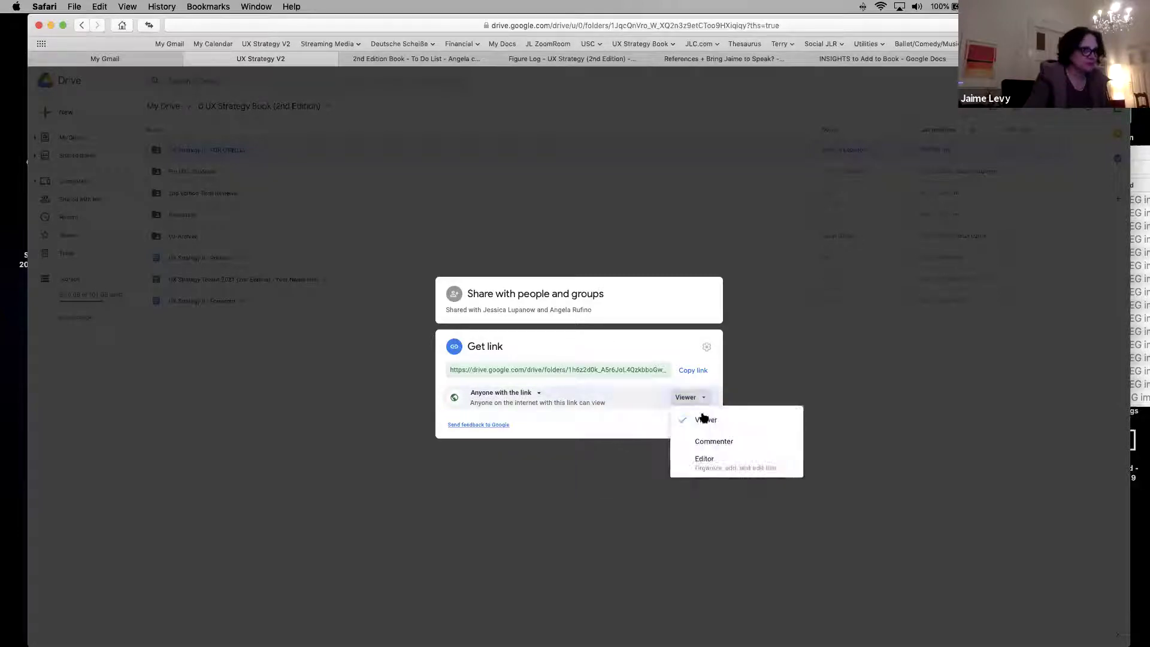
click(703, 459)
click(690, 370)
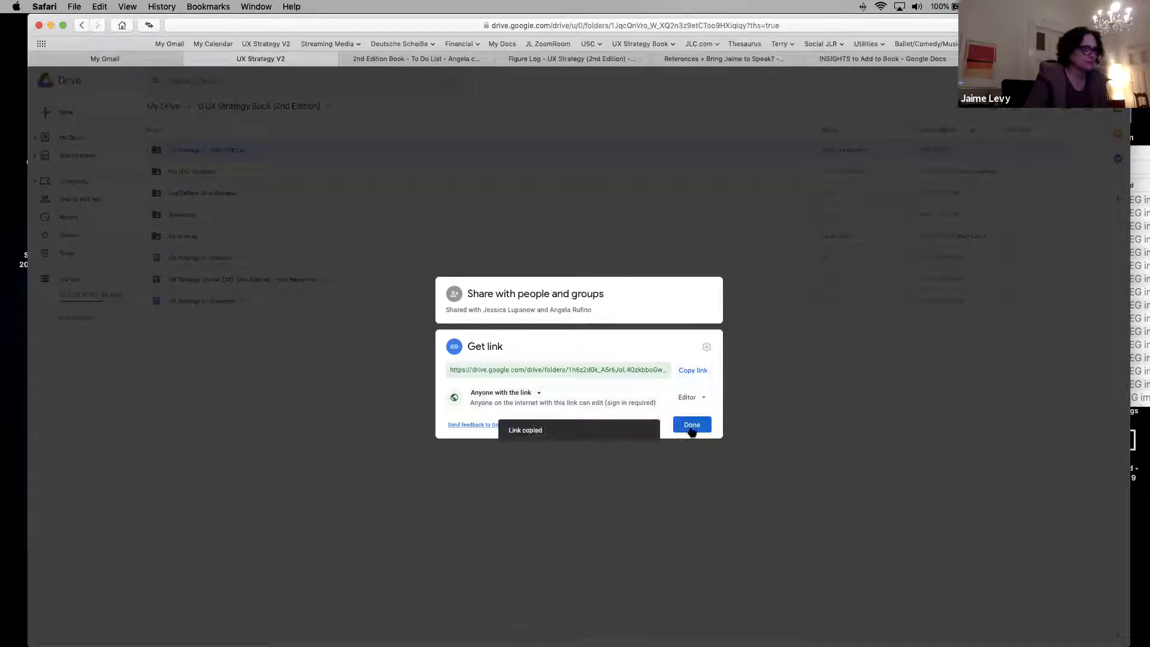
click(691, 427)
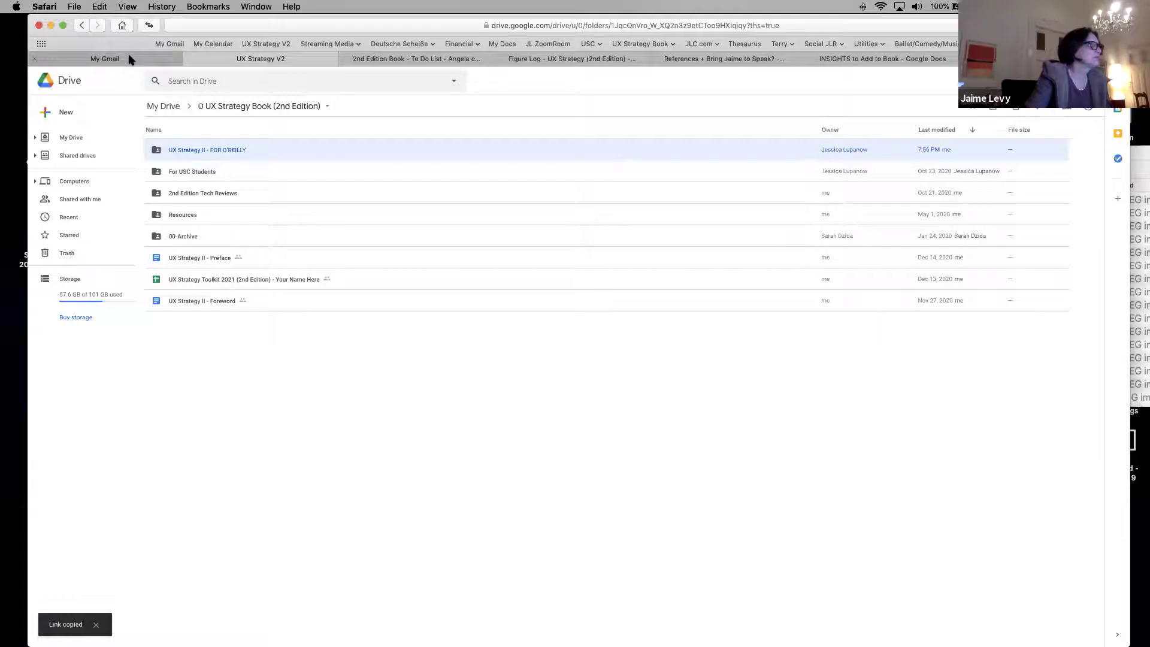
Step: In the Gmail draft, paste the folder link on its own line after the foreword sentence and end the opening sentence with an exclamation mark
click(130, 58)
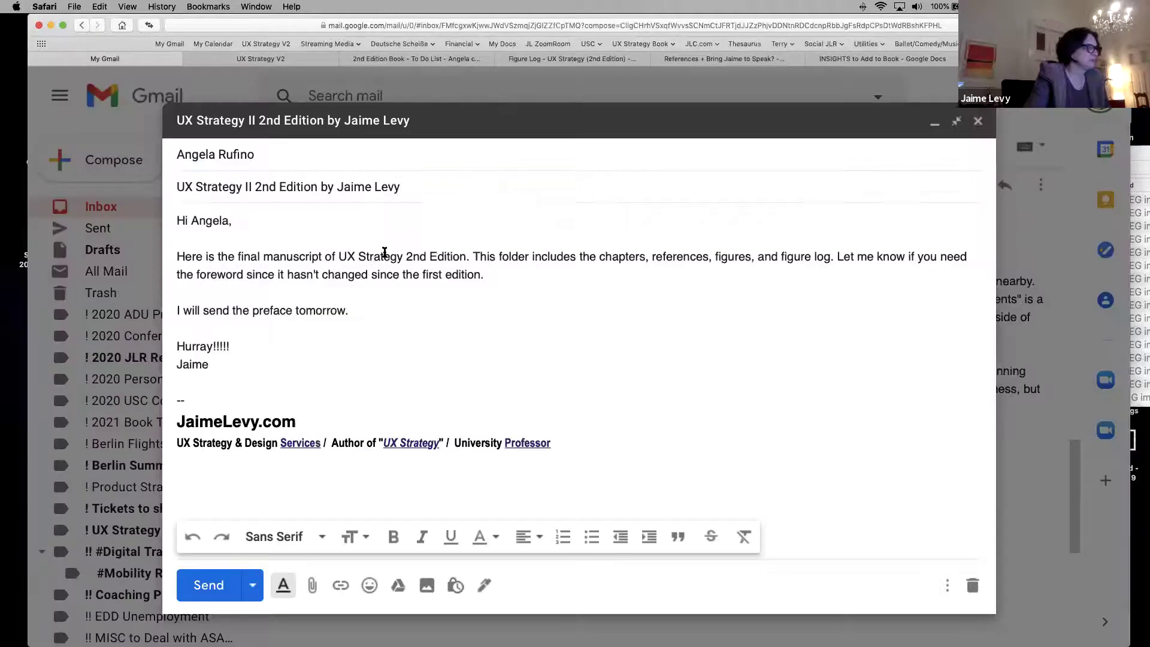
key(Return)
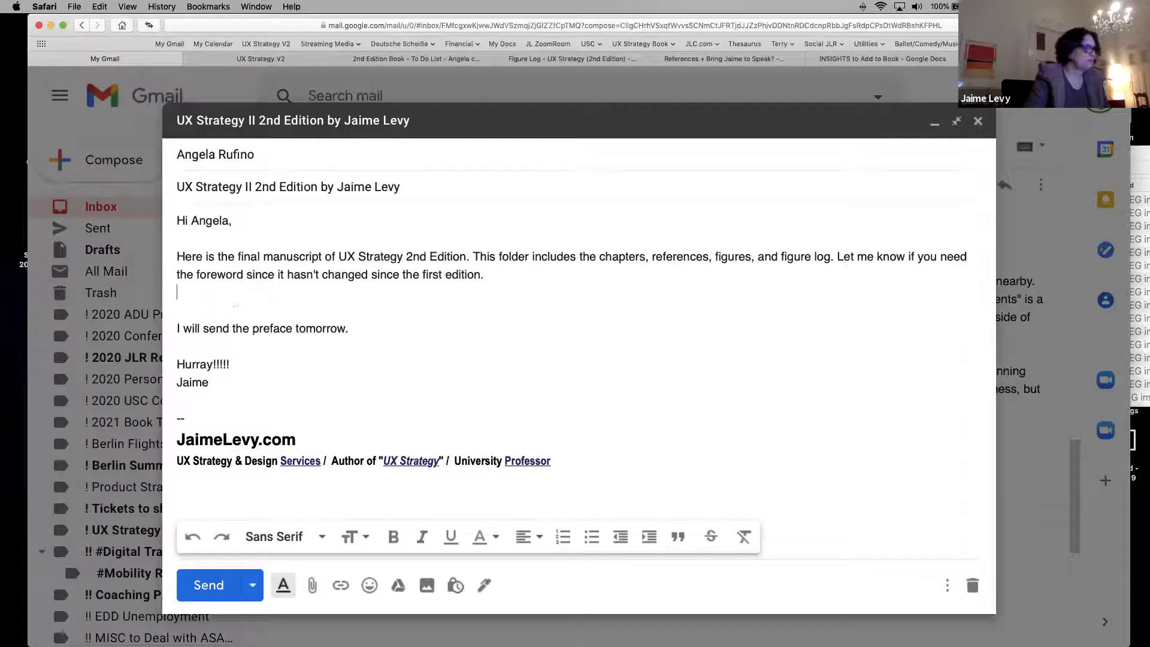
key(super+v)
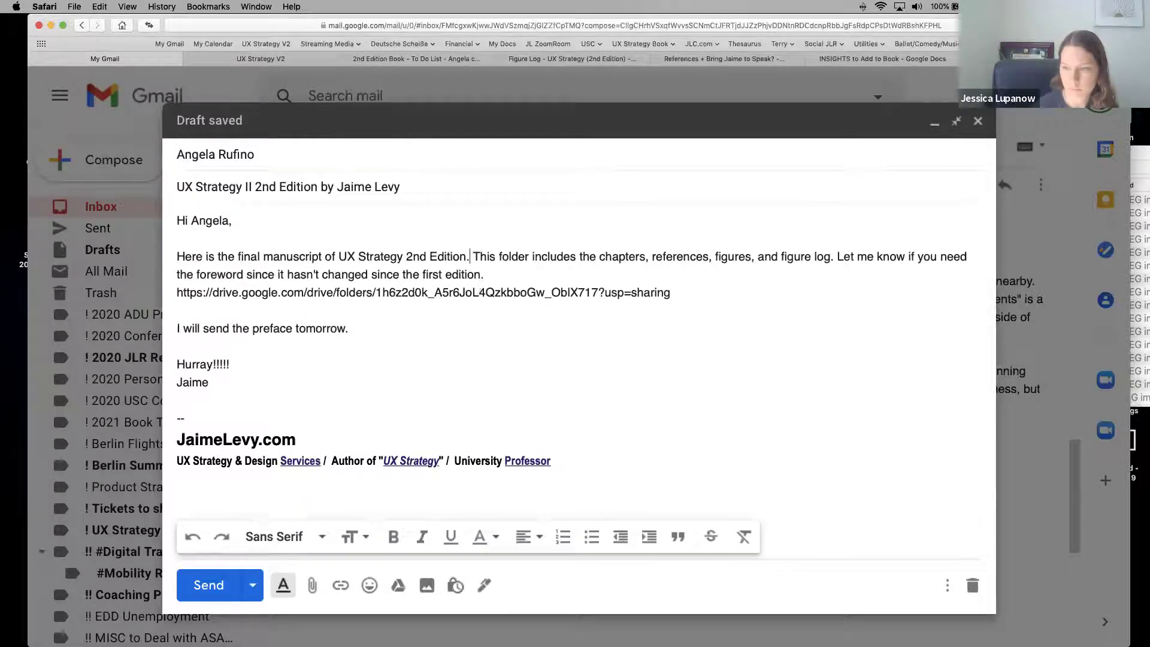
key(BackSpace)
text(!)
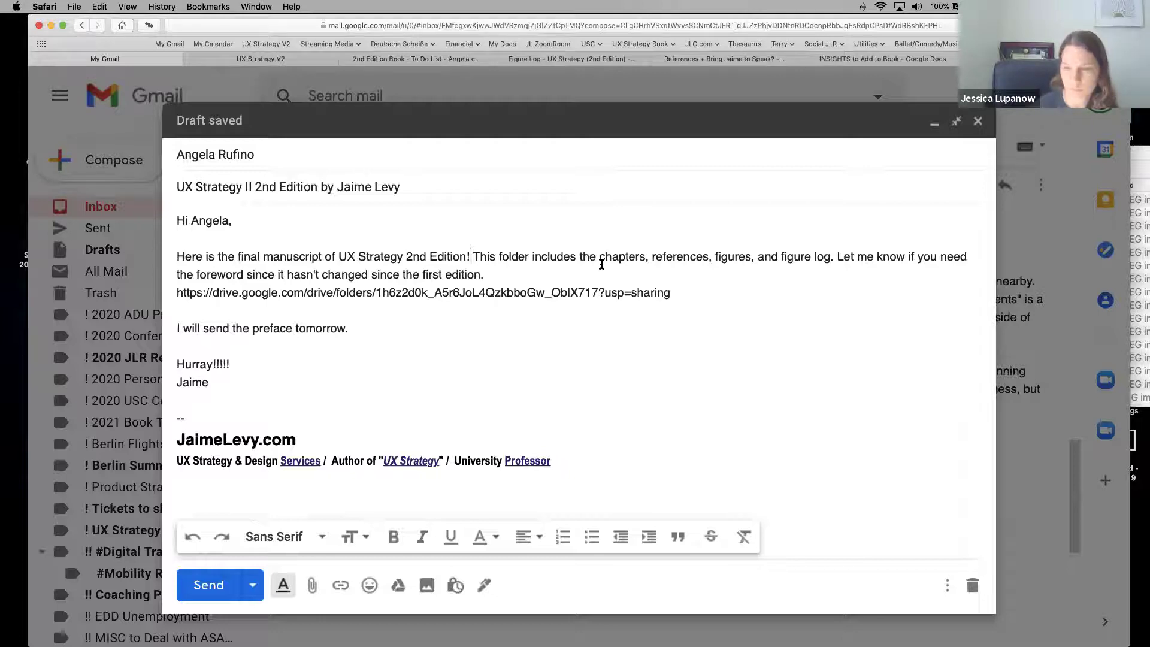
Step: Reword the preface sentence to "I will upload to the same folder and send the preface tomorrow." and send the email
double_click(215, 330)
text(upload adns)
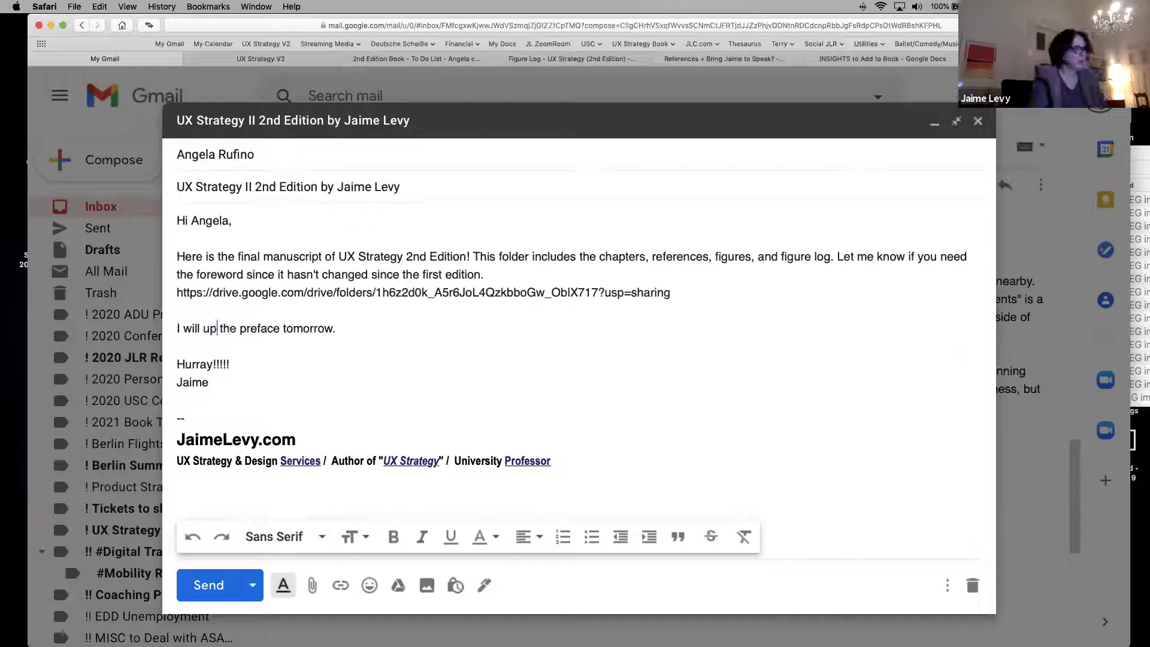
key(BackSpace)
key(BackSpace)
key(BackSpace)
text(nd send)
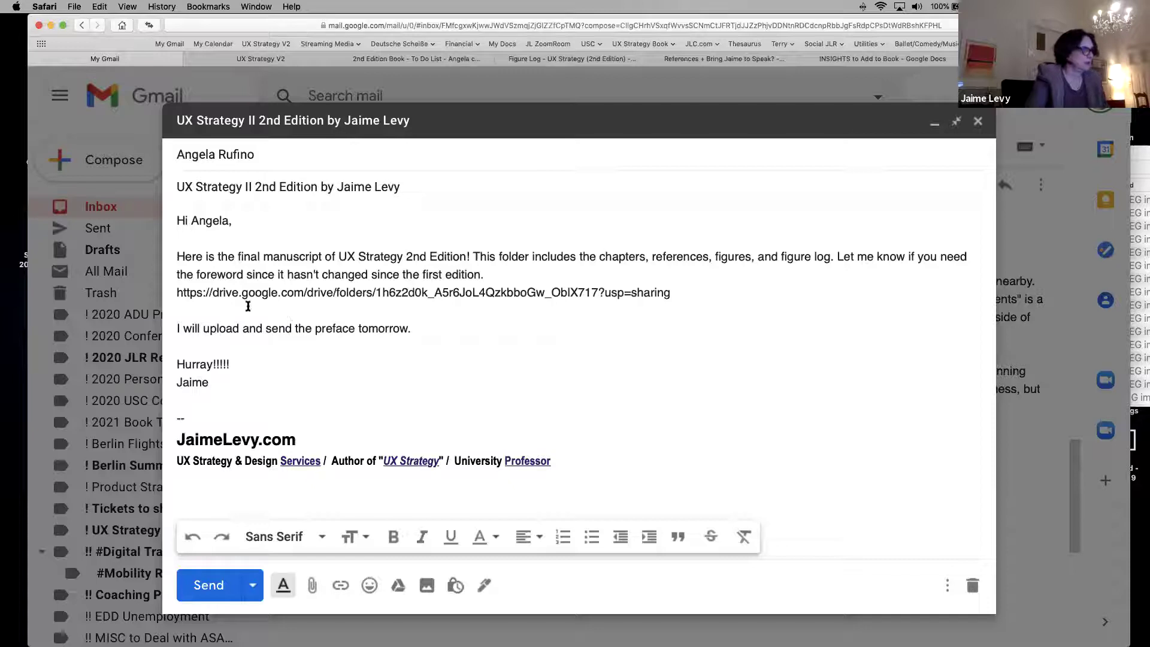
text(to the same )
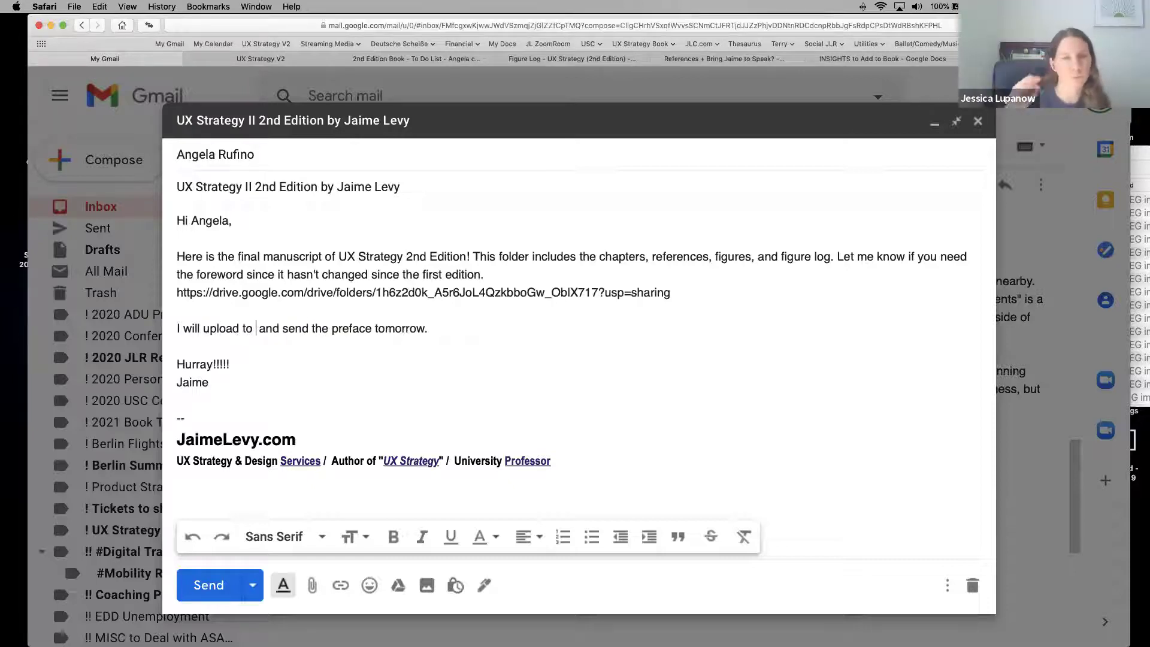
text(folder)
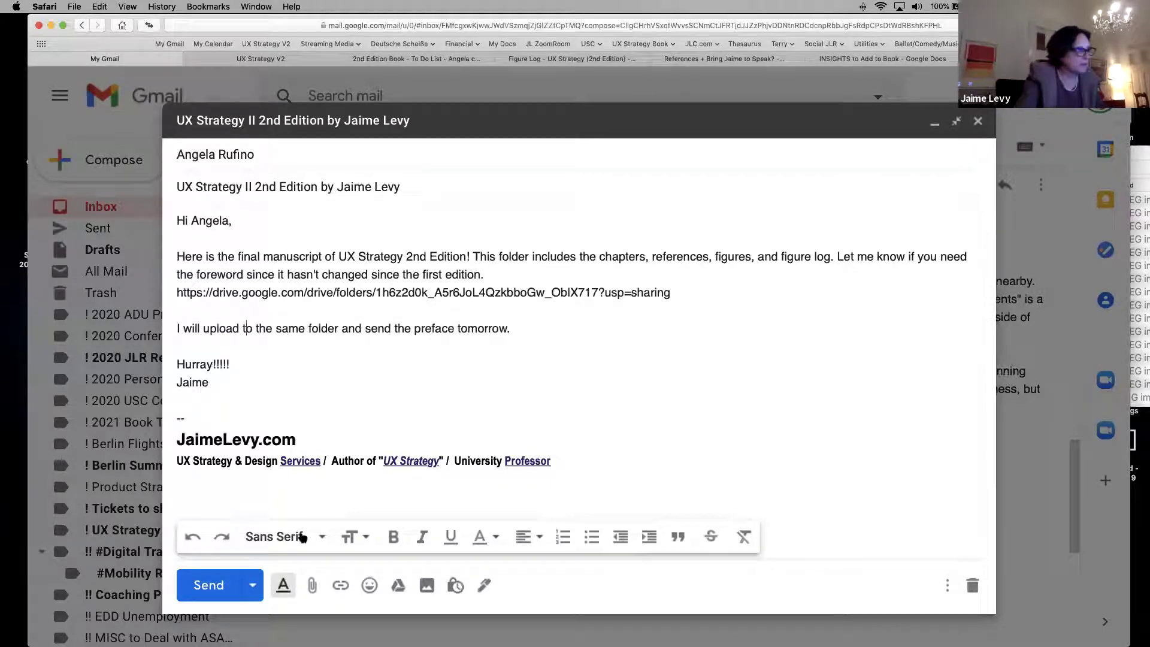
click(213, 583)
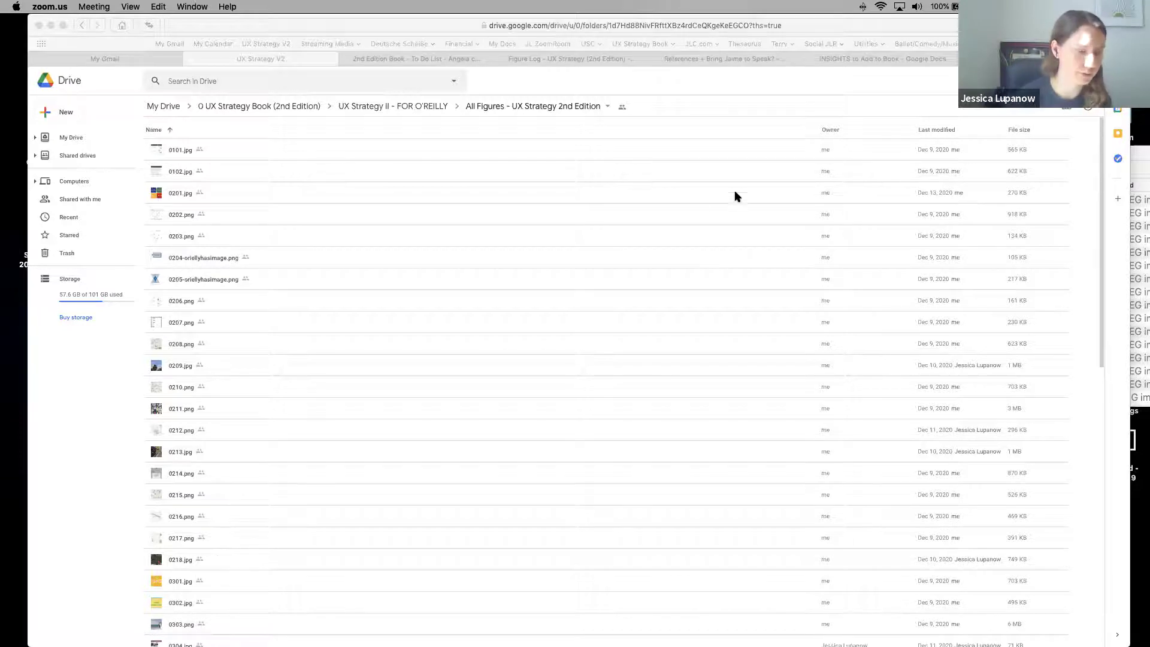
Step: Compare the 0304.jpg and 0304.png images in the "All Figures - UX Strategy 2nd Edition" Drive folder
click(1118, 263)
scroll(318, 398, down, 5)
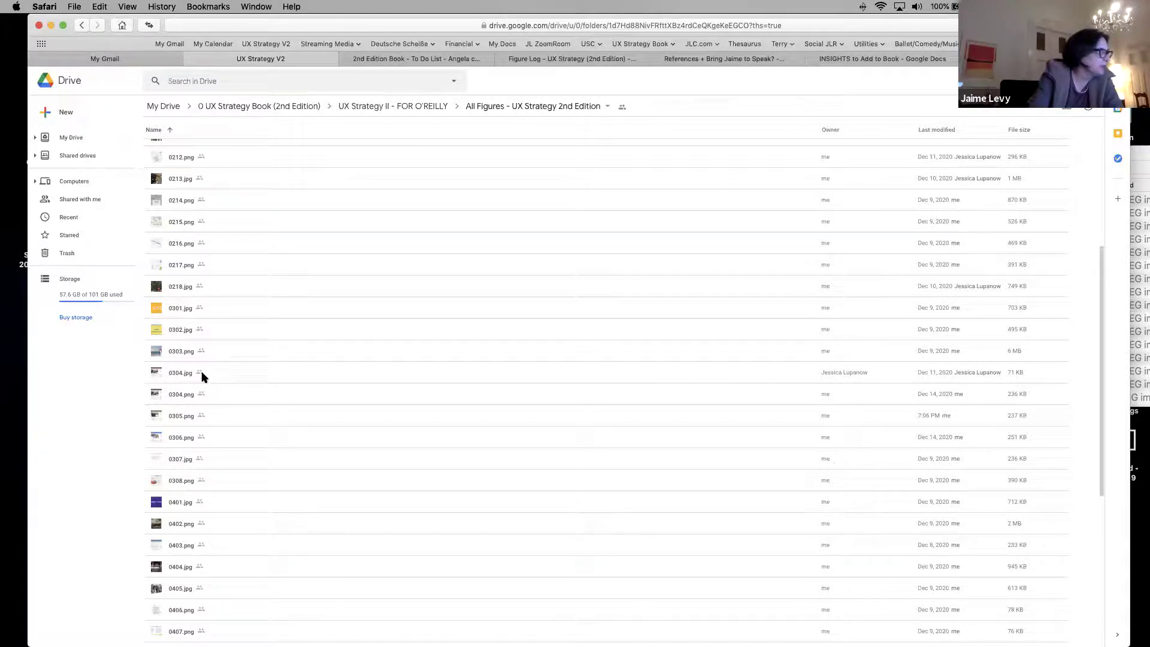
click(201, 375)
double_click(201, 375)
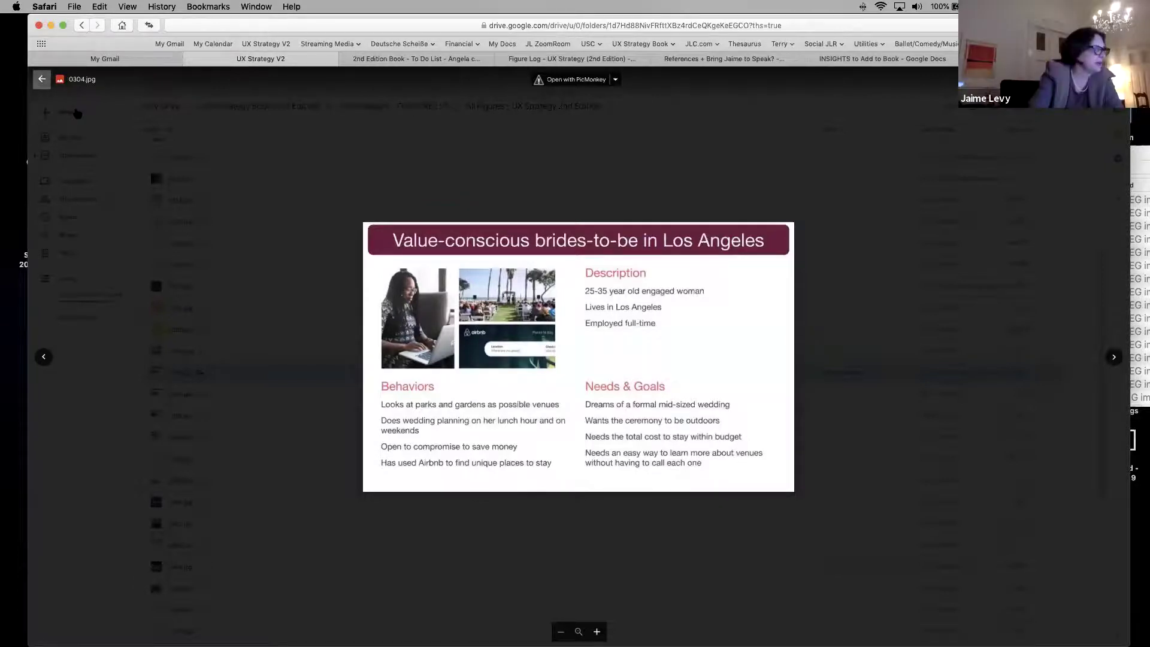
click(42, 80)
click(181, 395)
double_click(180, 397)
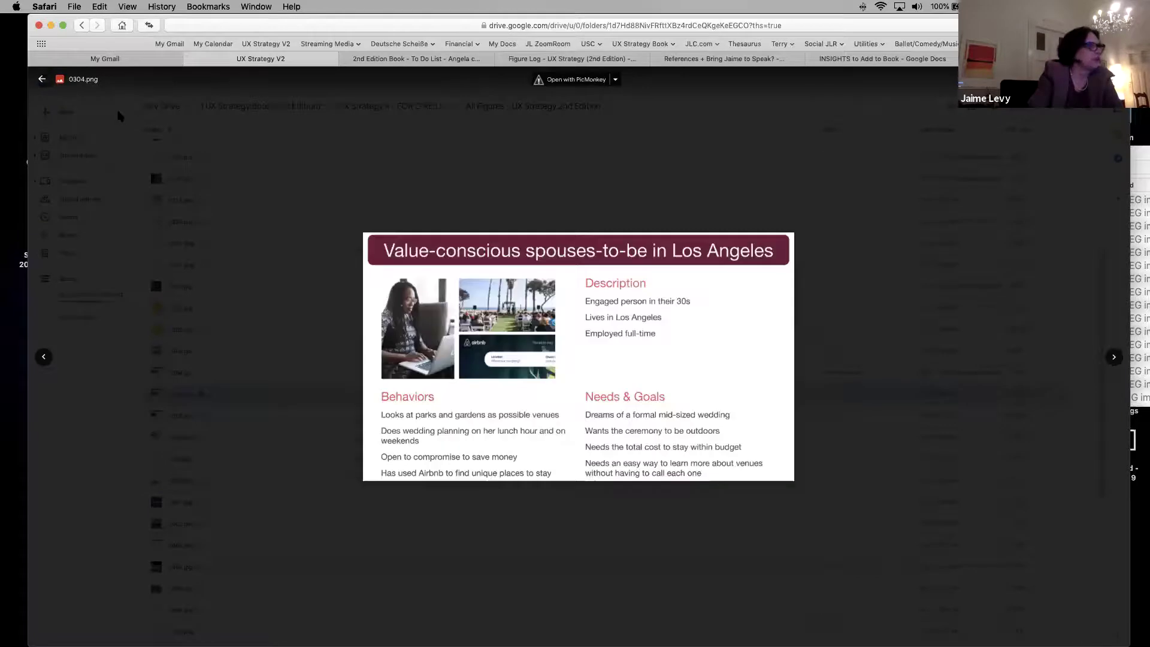
click(41, 79)
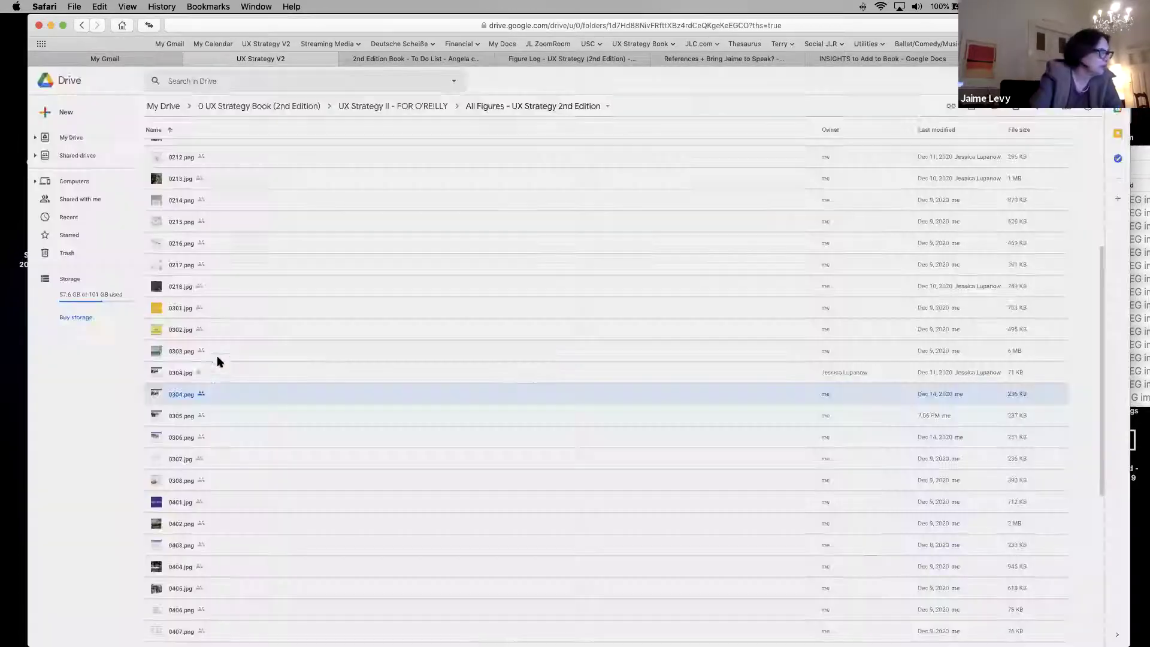
Step: Remove the 0304.jpg file from the "All Figures - UX Strategy 2nd Edition" folder
click(203, 372)
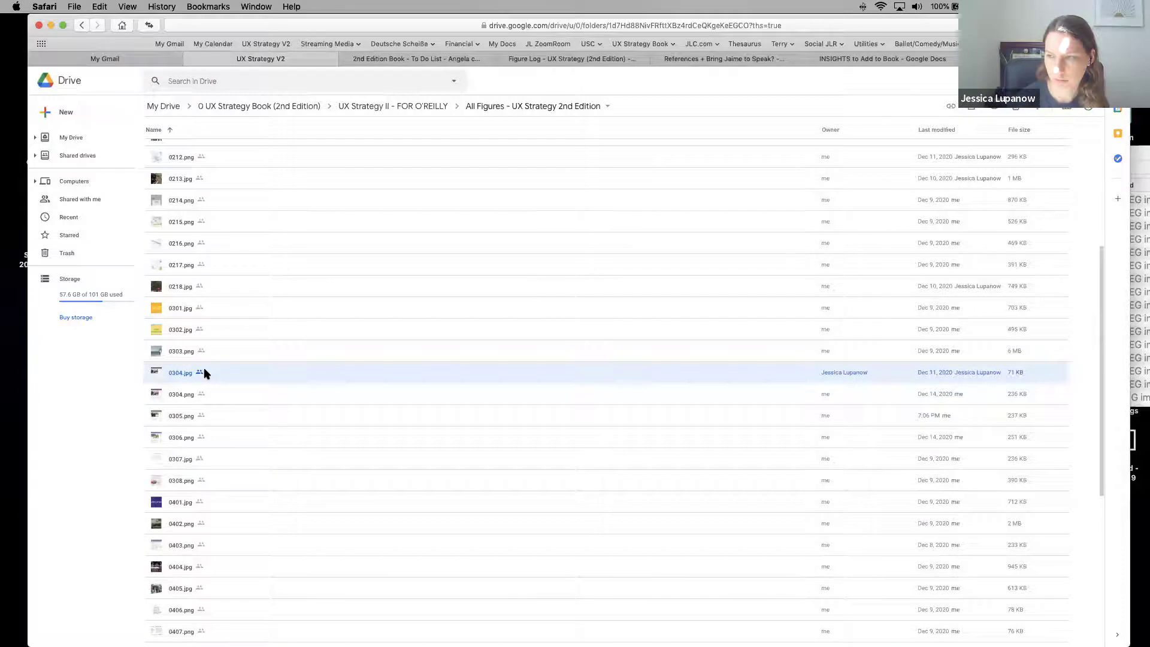
right_click(207, 372)
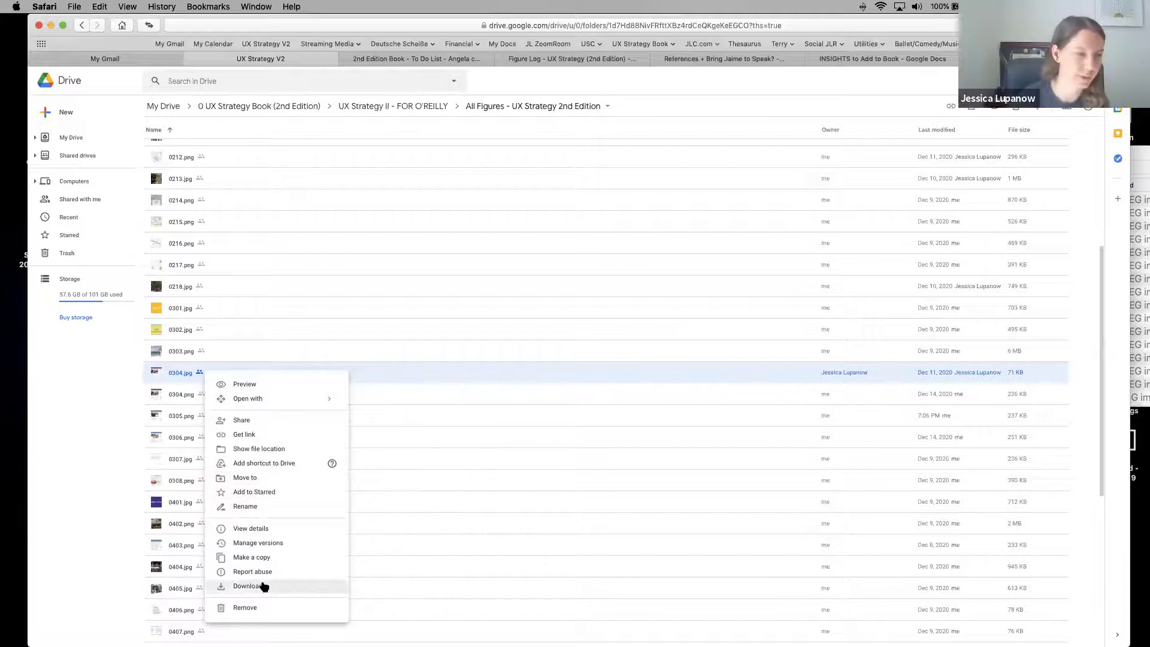
click(257, 607)
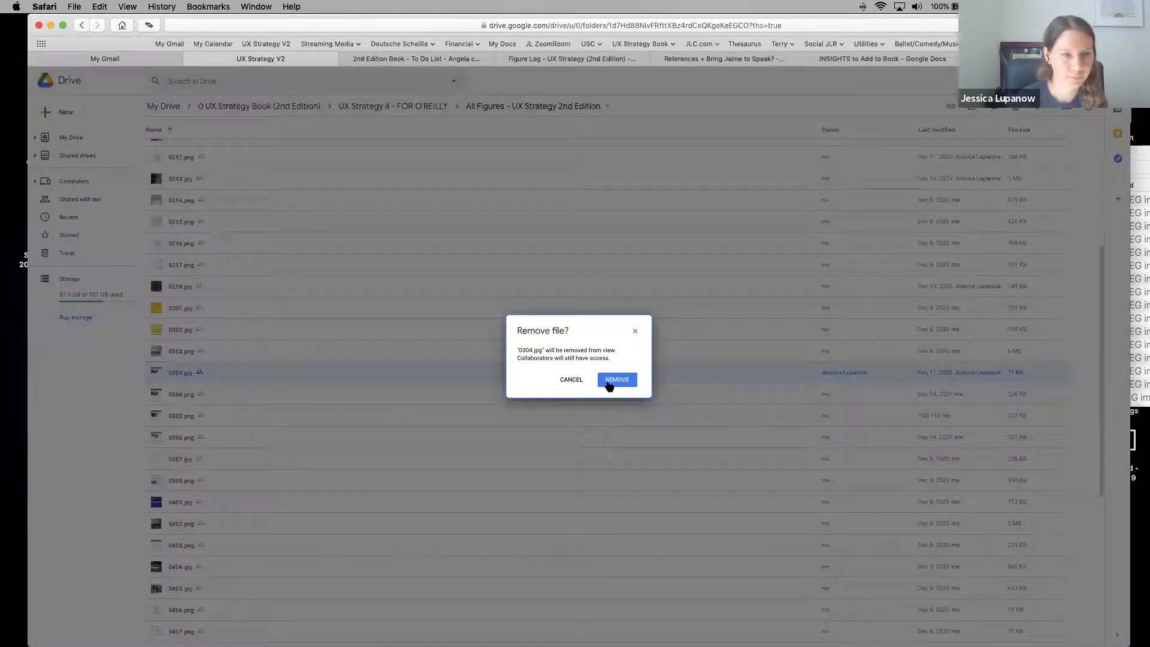
click(608, 383)
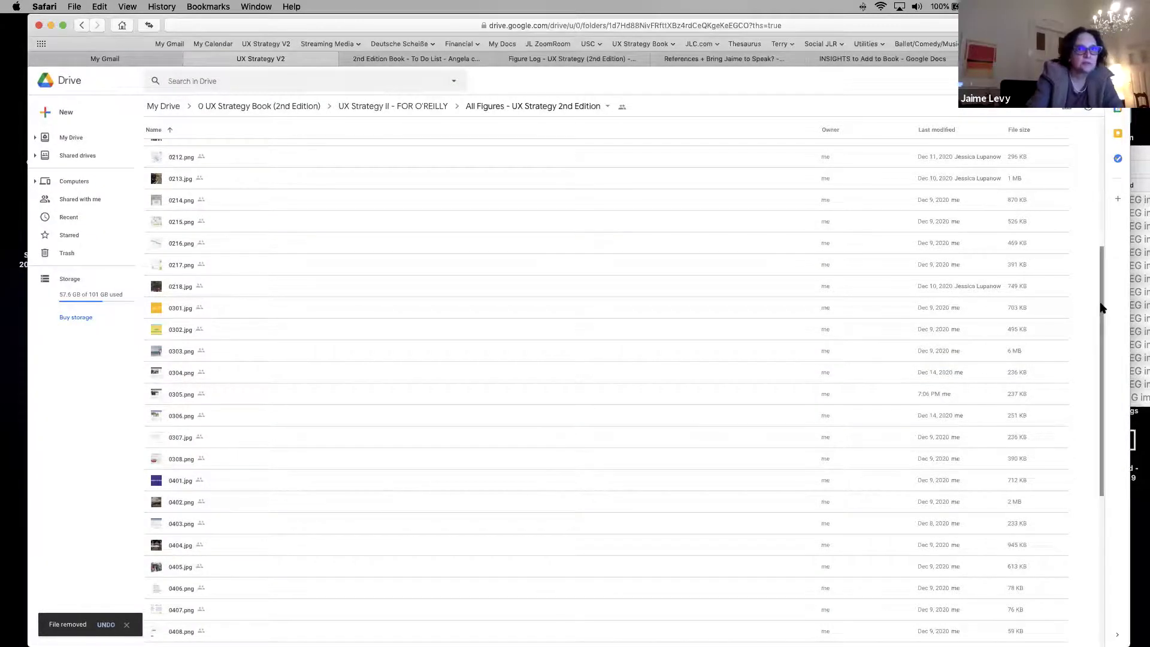
Step: Check the chapter 3 and 4 figure files in the Drive folder against the captions in the Figure Log spreadsheet
scroll(1106, 326, down, 3)
scroll(1107, 354, down, 2)
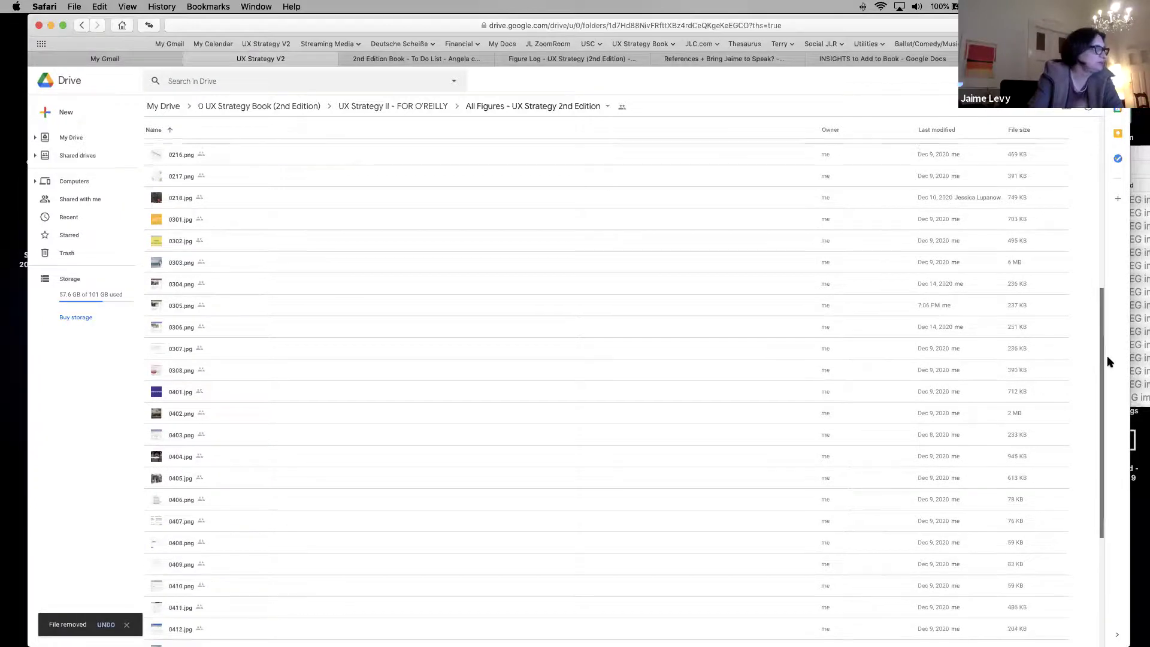
scroll(1107, 367, down, 1)
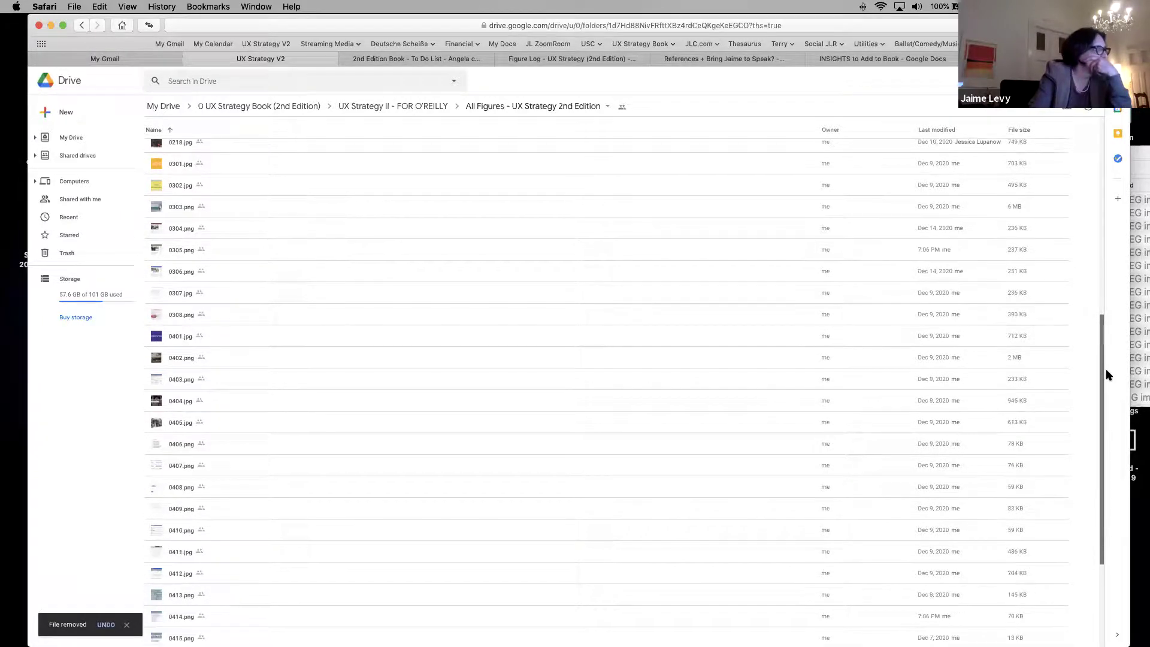
click(572, 59)
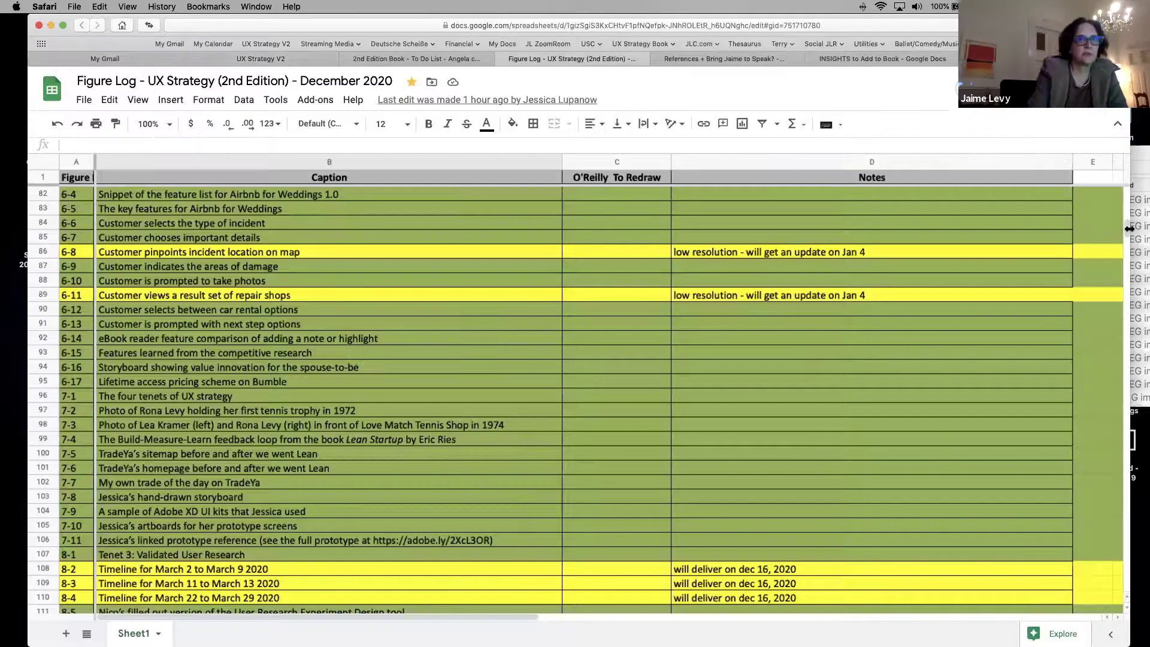
scroll(1124, 234, down, 5)
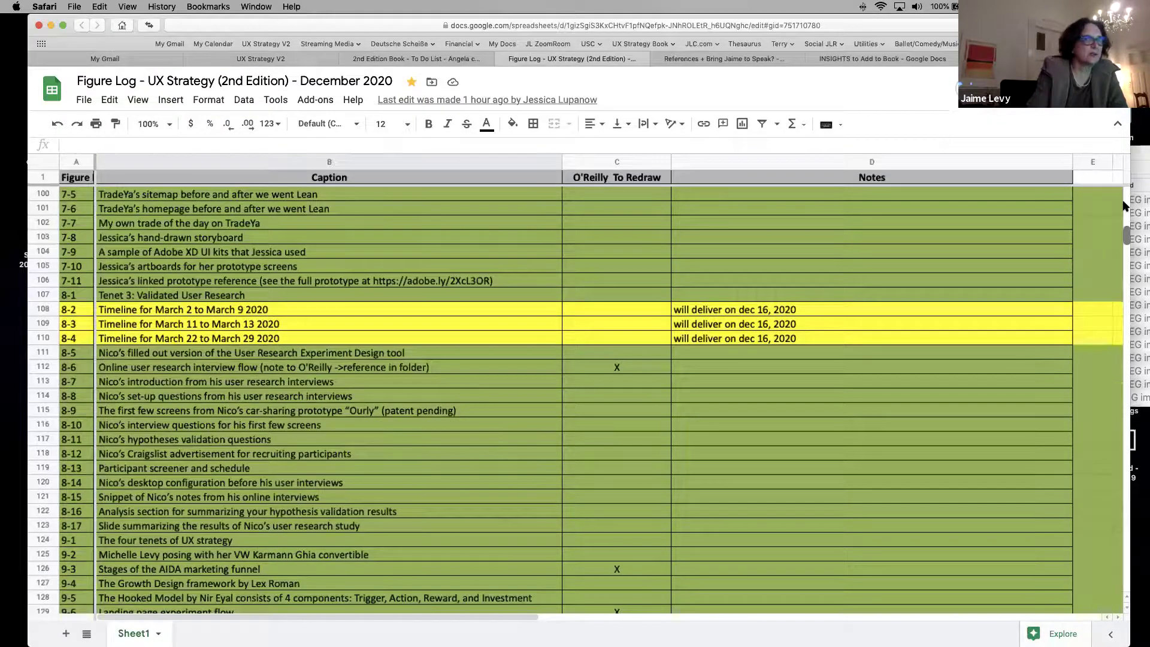
scroll(1124, 234, down, 5)
scroll(1127, 190, up, 15)
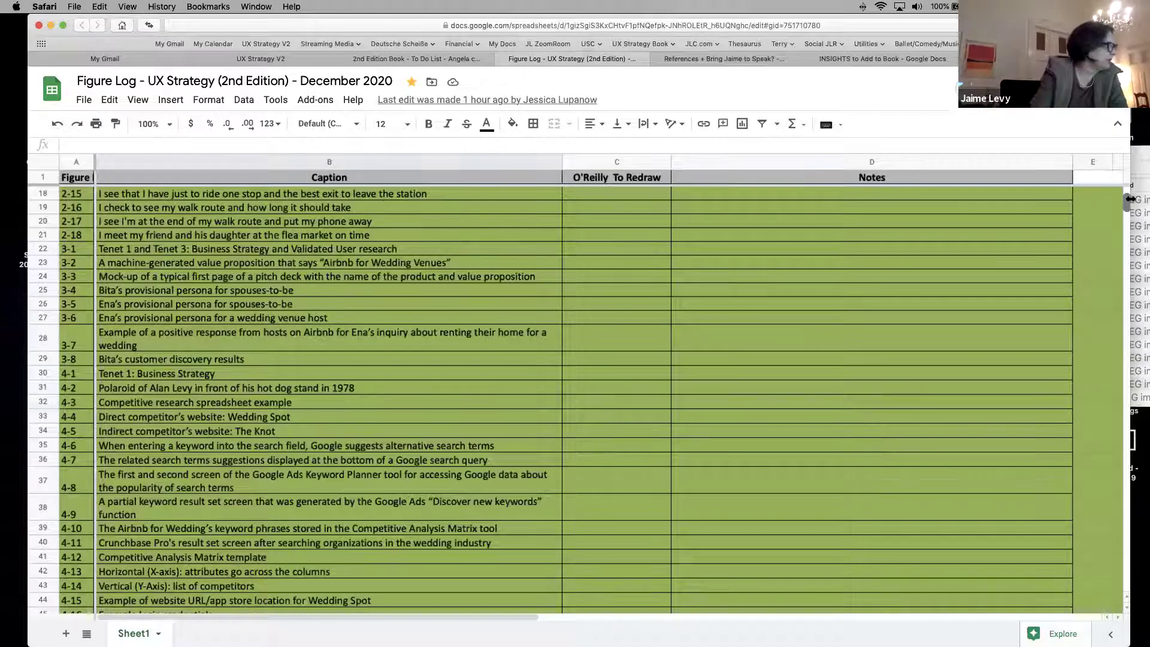
scroll(1130, 199, down, 1)
scroll(1130, 201, down, 2)
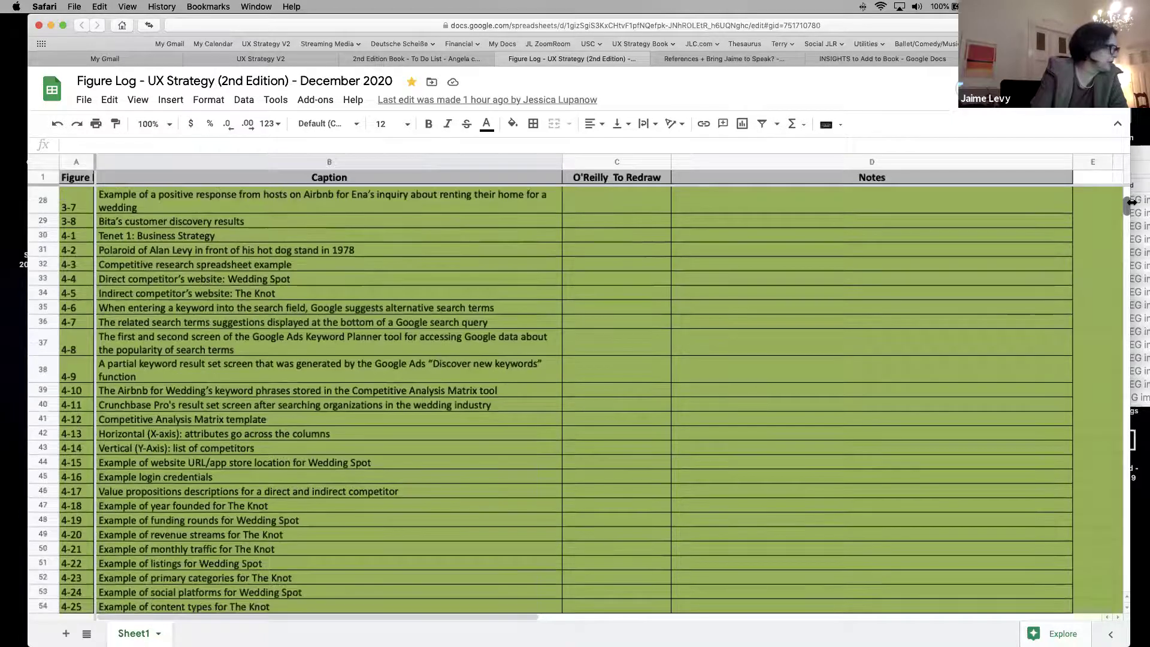
scroll(1130, 201, down, 3)
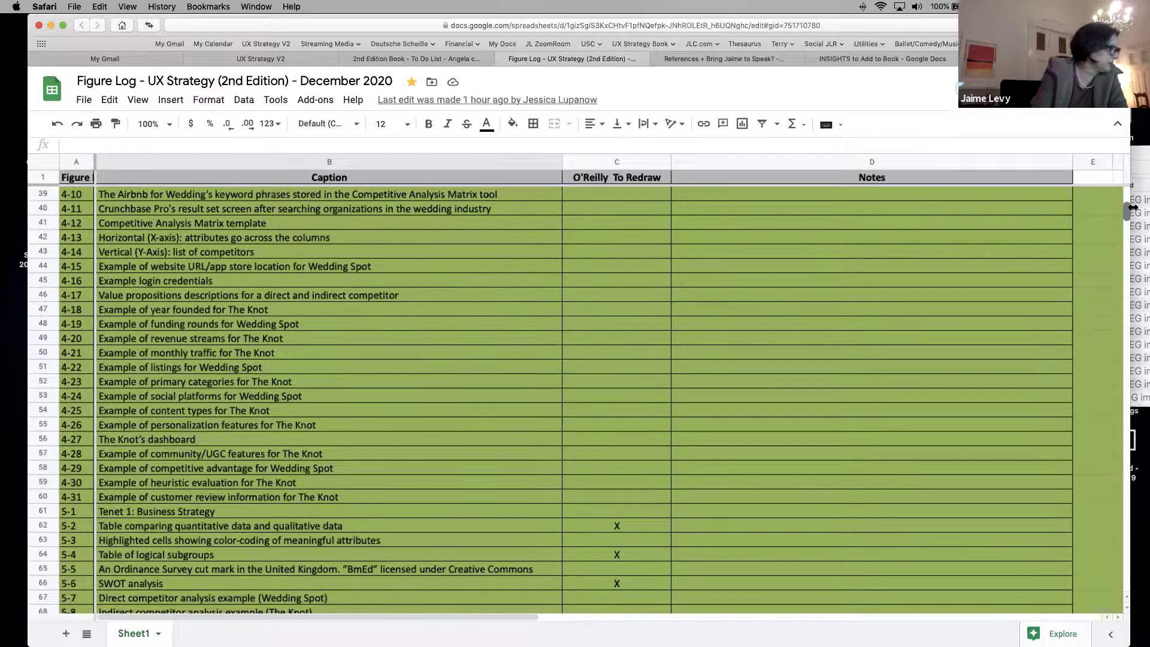
scroll(1130, 199, up, 1)
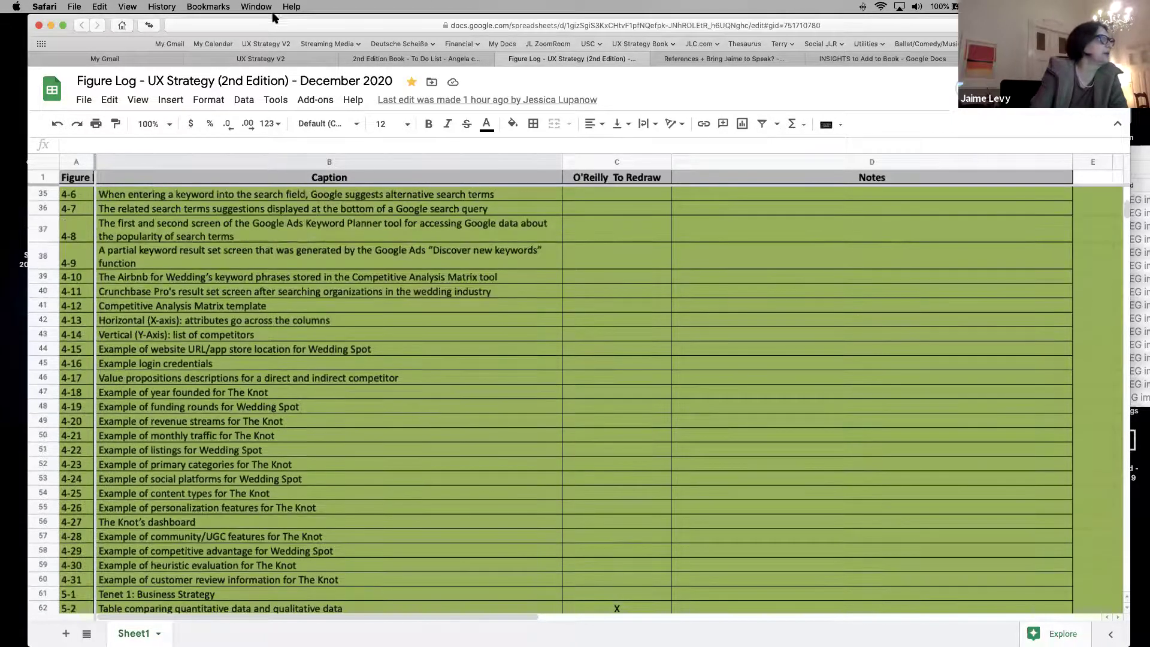
Step: Compare the chapter 4 and 5 figure files in Drive with the matching Figure Log rows
click(304, 64)
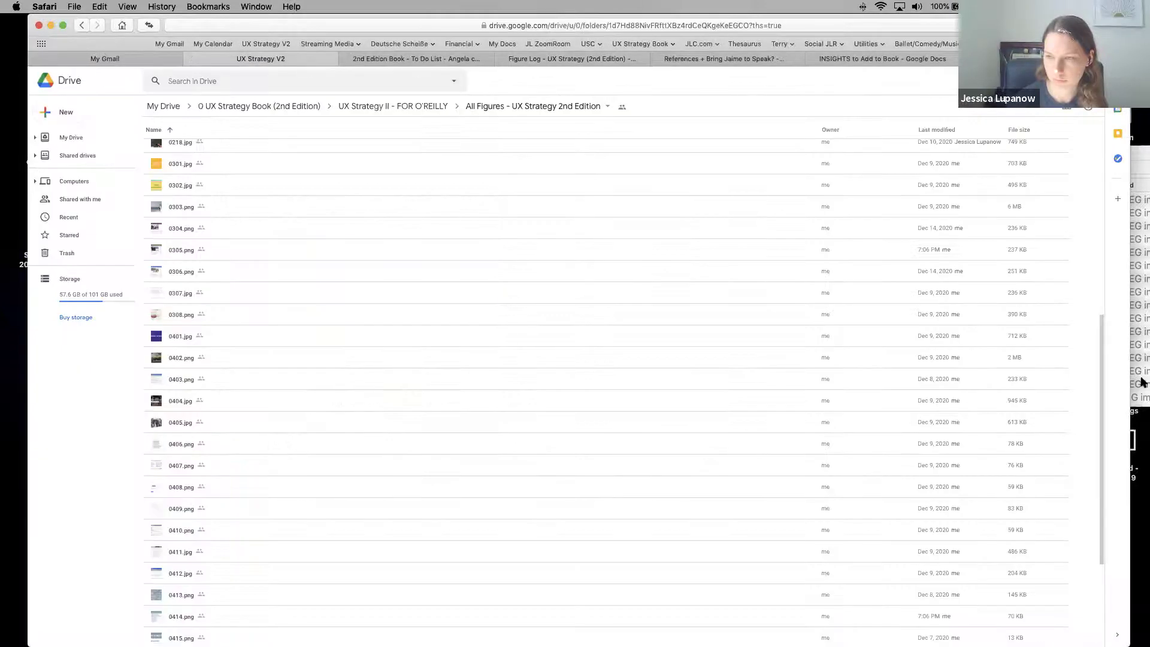
scroll(1109, 403, down, 5)
scroll(1117, 461, down, 10)
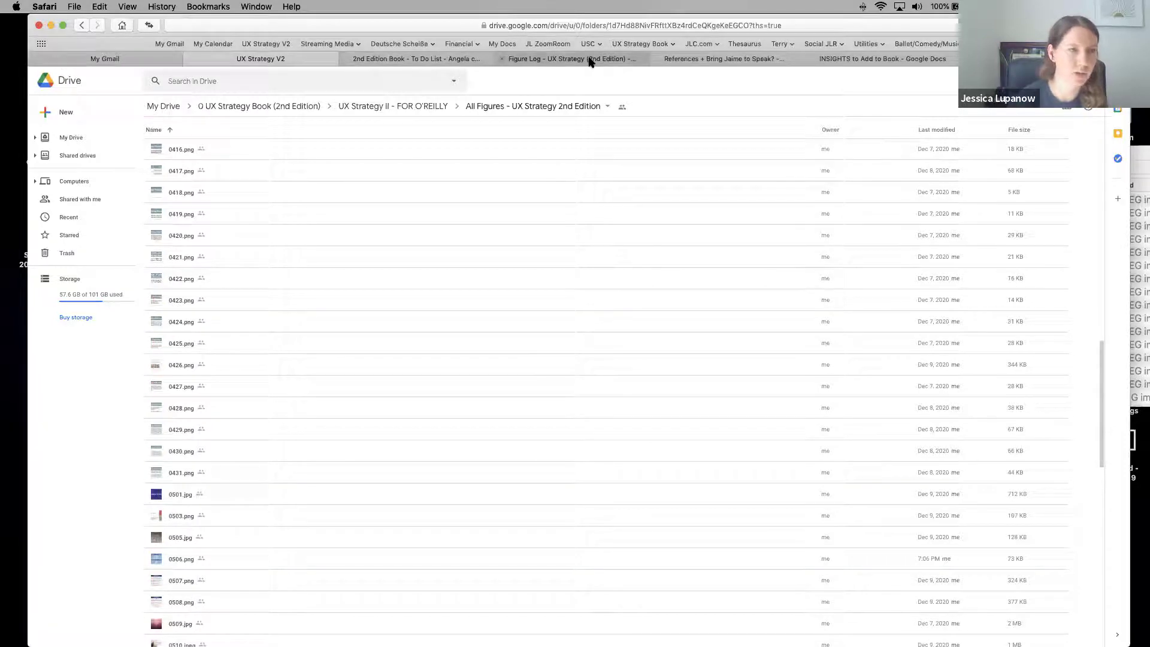
click(590, 60)
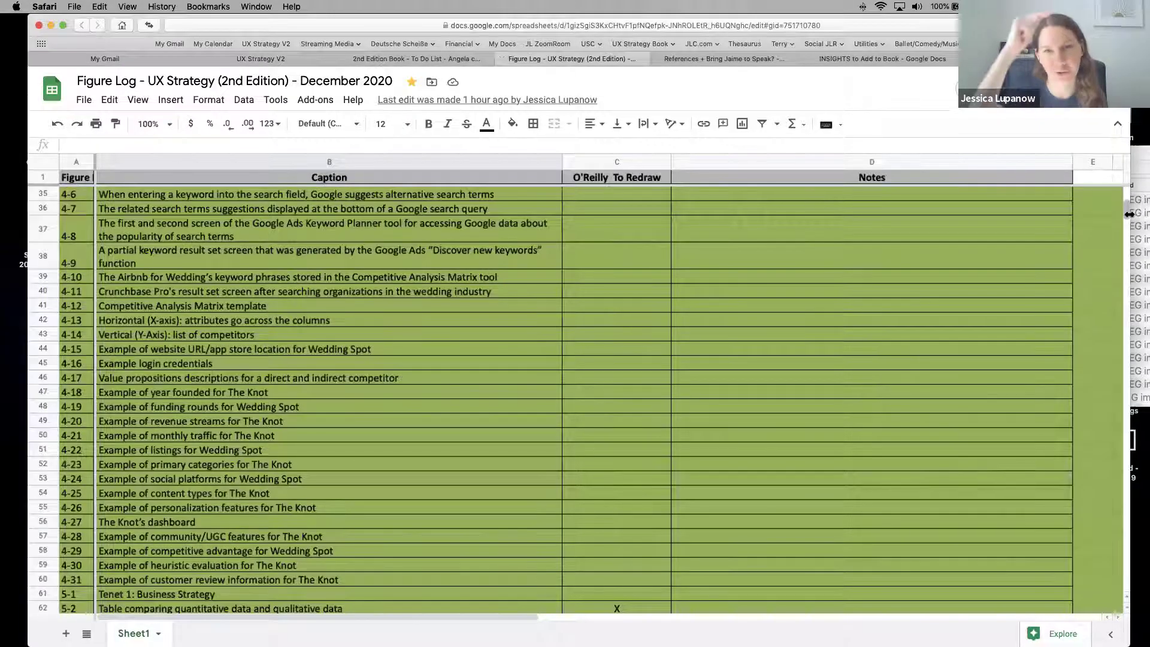
scroll(1127, 217, down, 6)
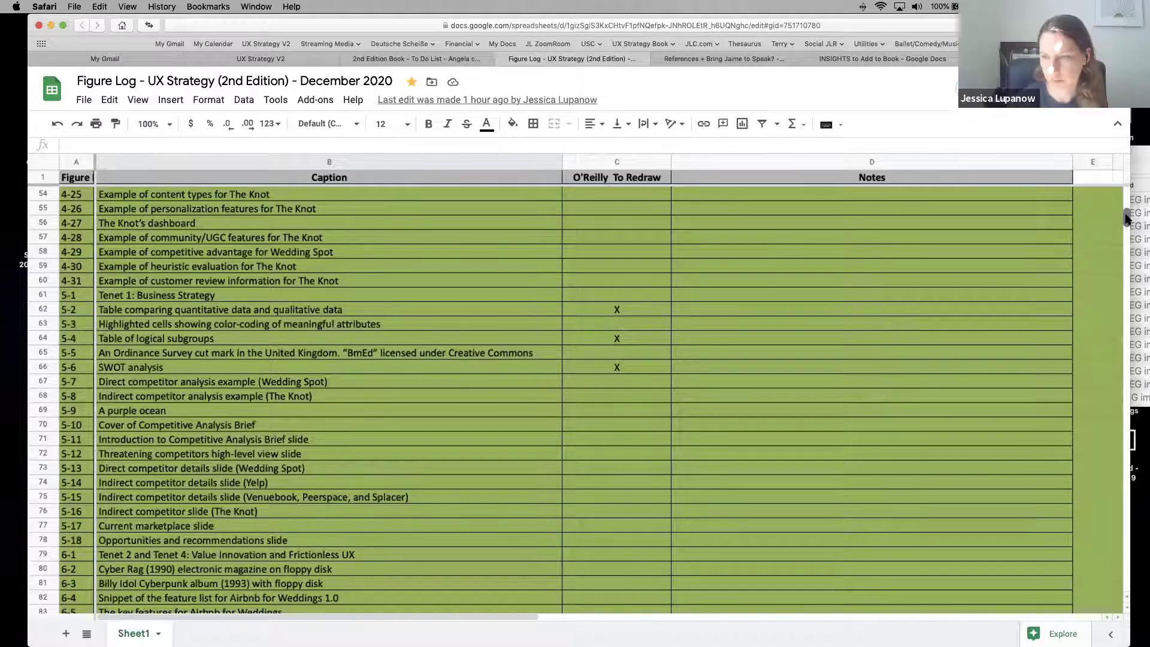
drag(1126, 219, 1127, 227)
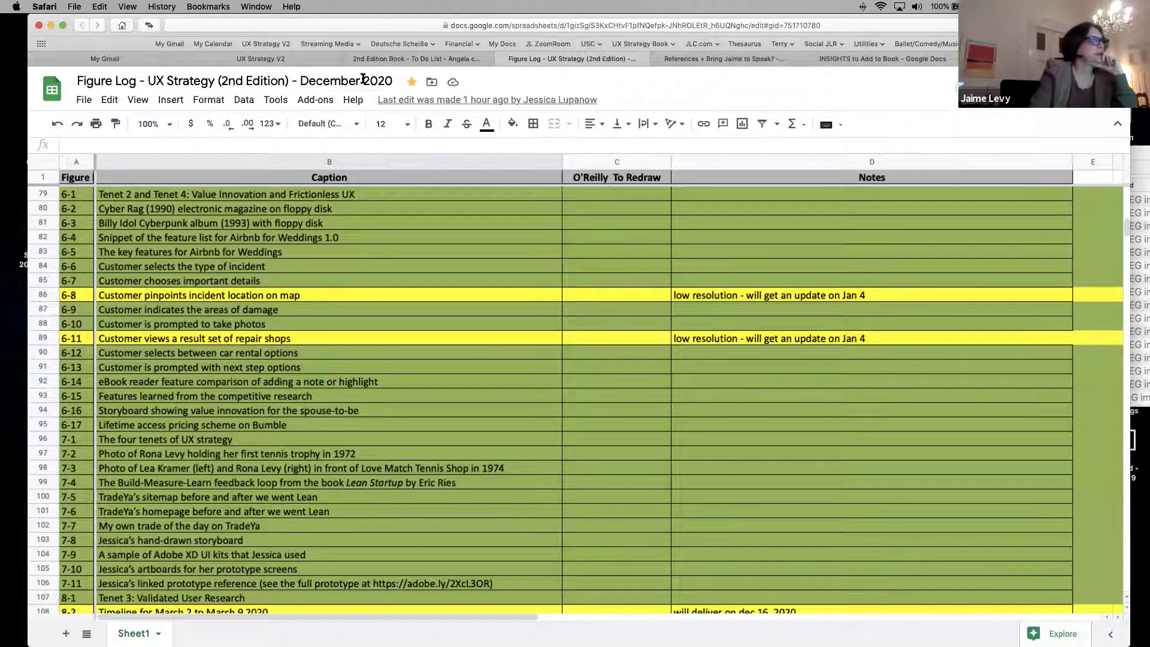
Step: Review the chapter 6 files in the Drive figures folder and preview the 0617.jpg storyboard image
click(276, 62)
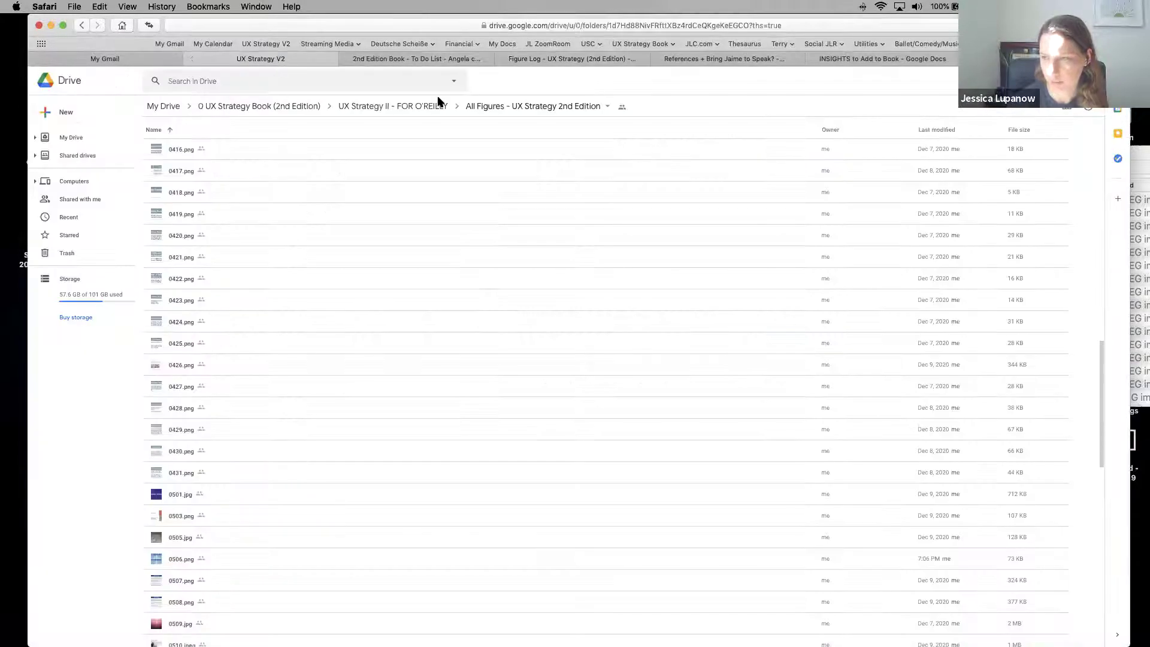
scroll(1107, 401, down, 5)
scroll(1114, 501, down, 10)
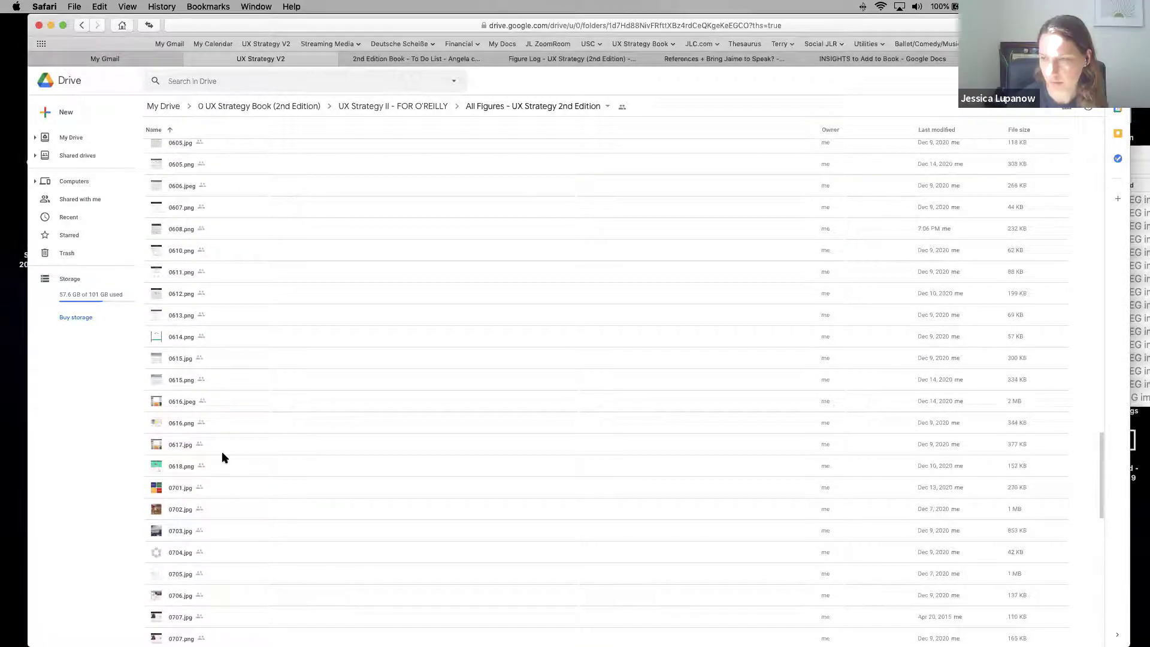
double_click(184, 448)
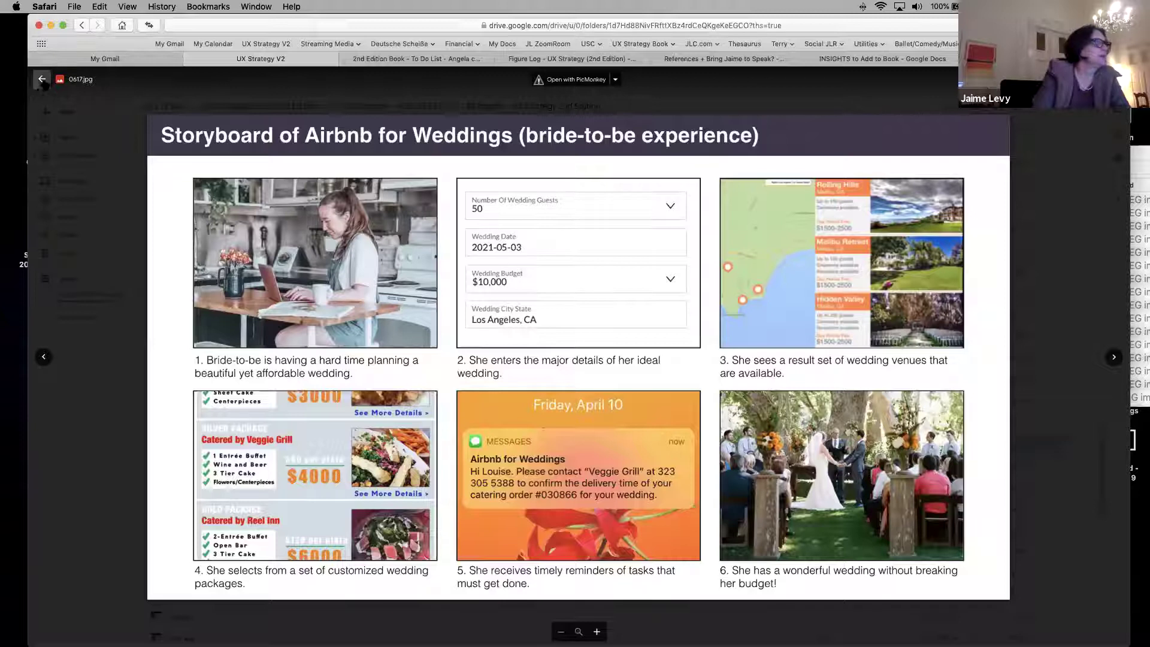
click(42, 80)
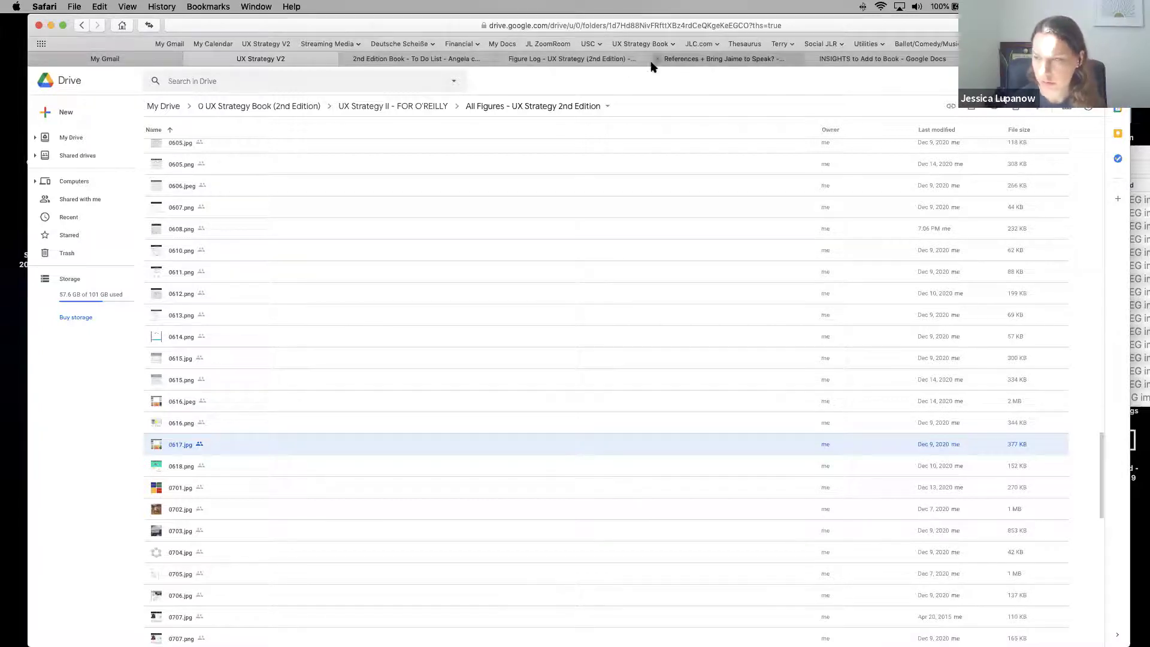
Step: Read the chapter 6 captions in the Figure Log and check the 0604.png feature list image in Drive
click(570, 59)
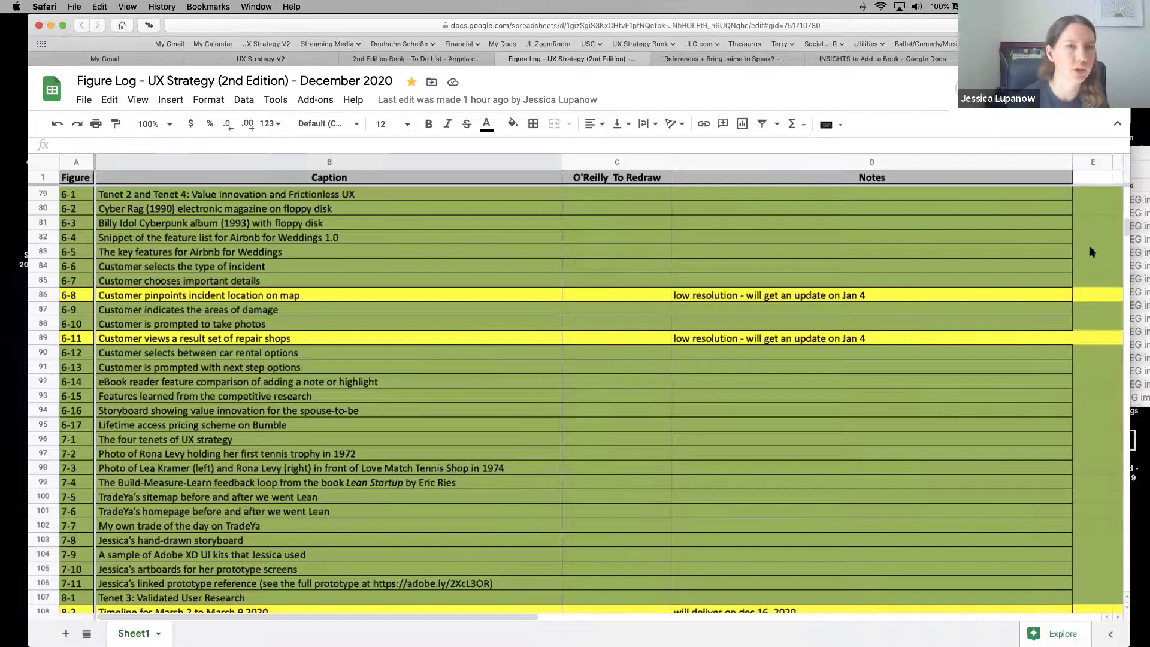
mouse_move(1127, 230)
mouse_down()
mouse_move(1126, 258)
mouse_move(1126, 230)
mouse_up()
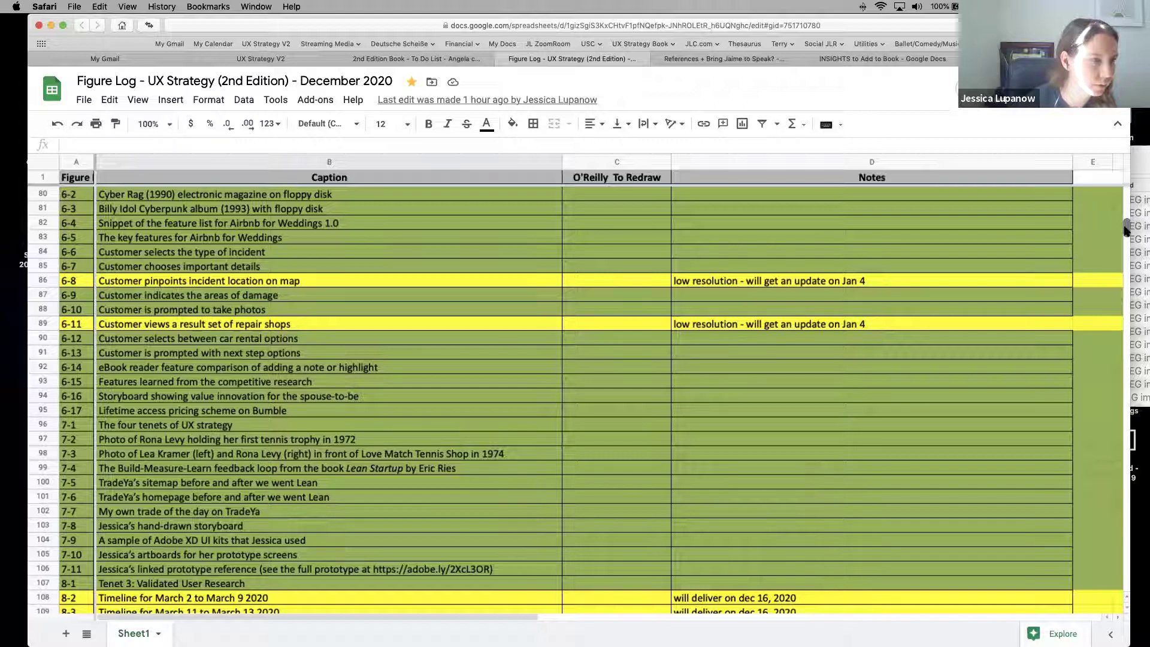
mouse_move(1124, 231)
mouse_down()
mouse_move(1125, 211)
mouse_move(1126, 230)
mouse_up()
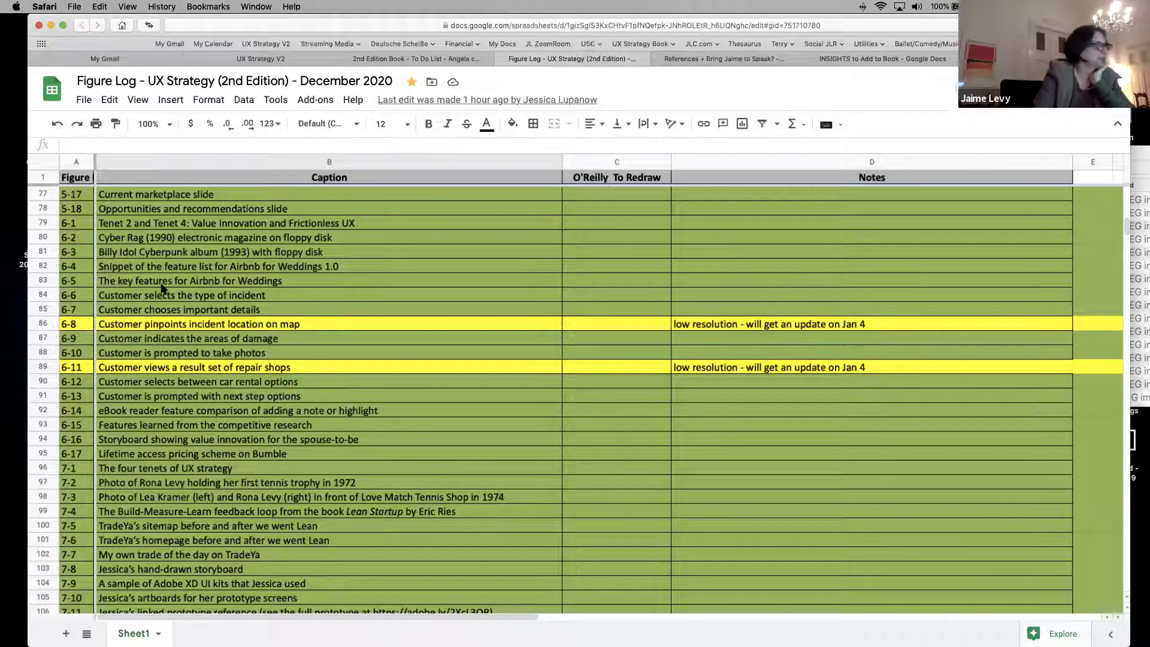
click(267, 60)
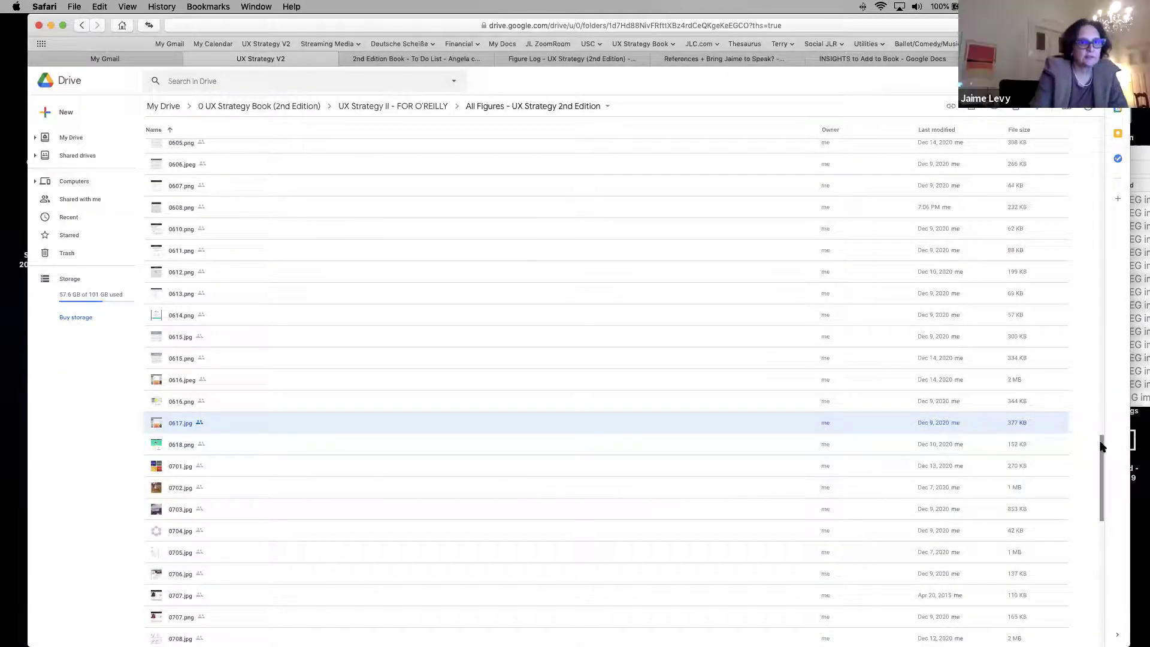
scroll(1100, 442, up, 3)
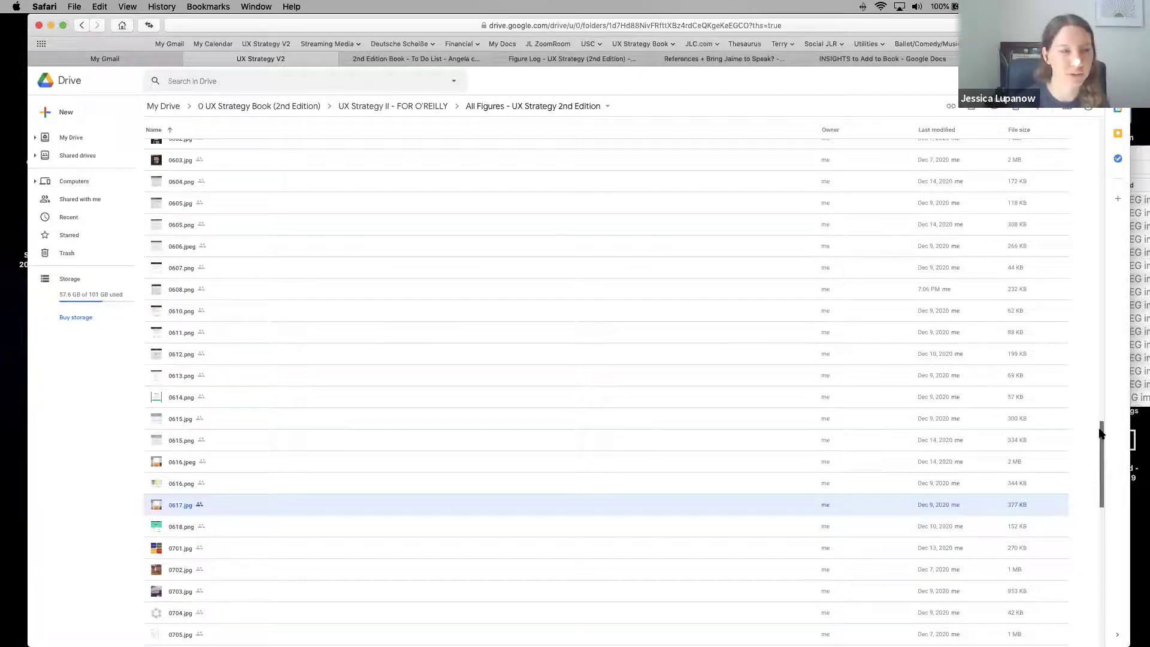
double_click(217, 181)
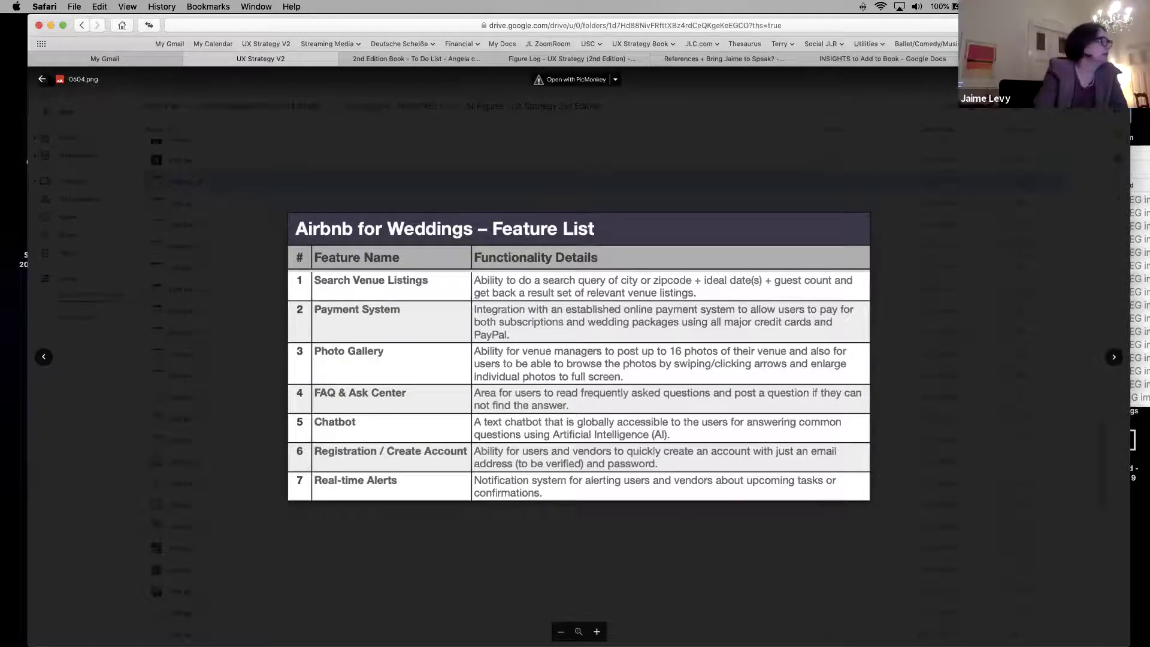
click(42, 79)
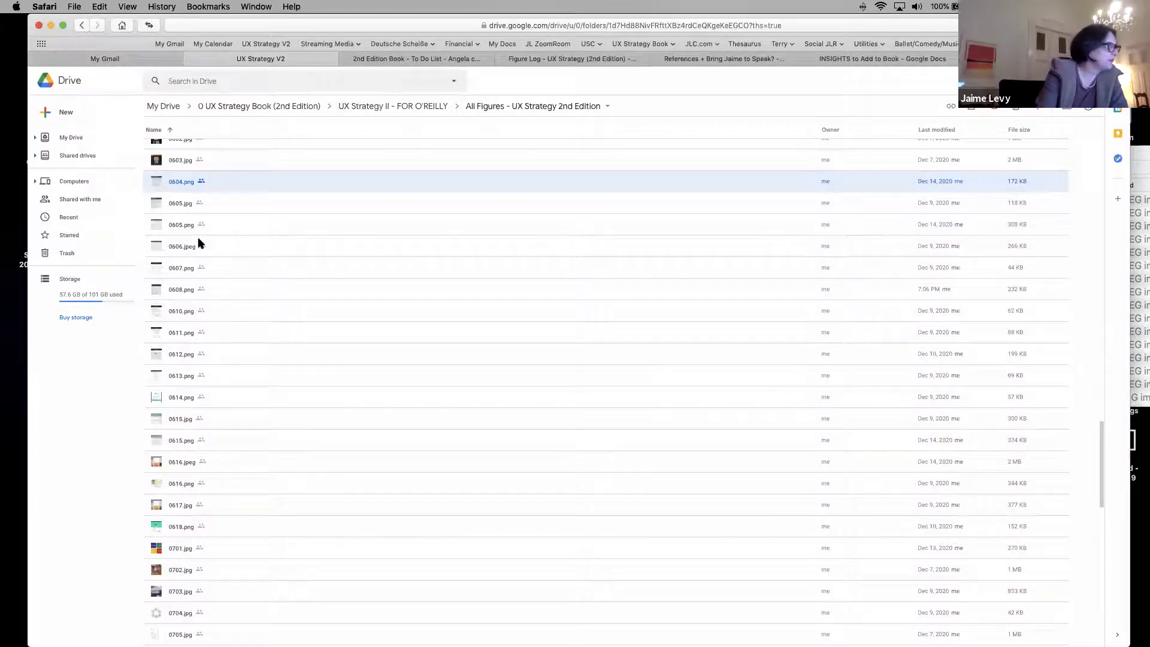
Step: Compare the 0615.jpg and 0615.png images in the figures folder
click(180, 419)
double_click(180, 420)
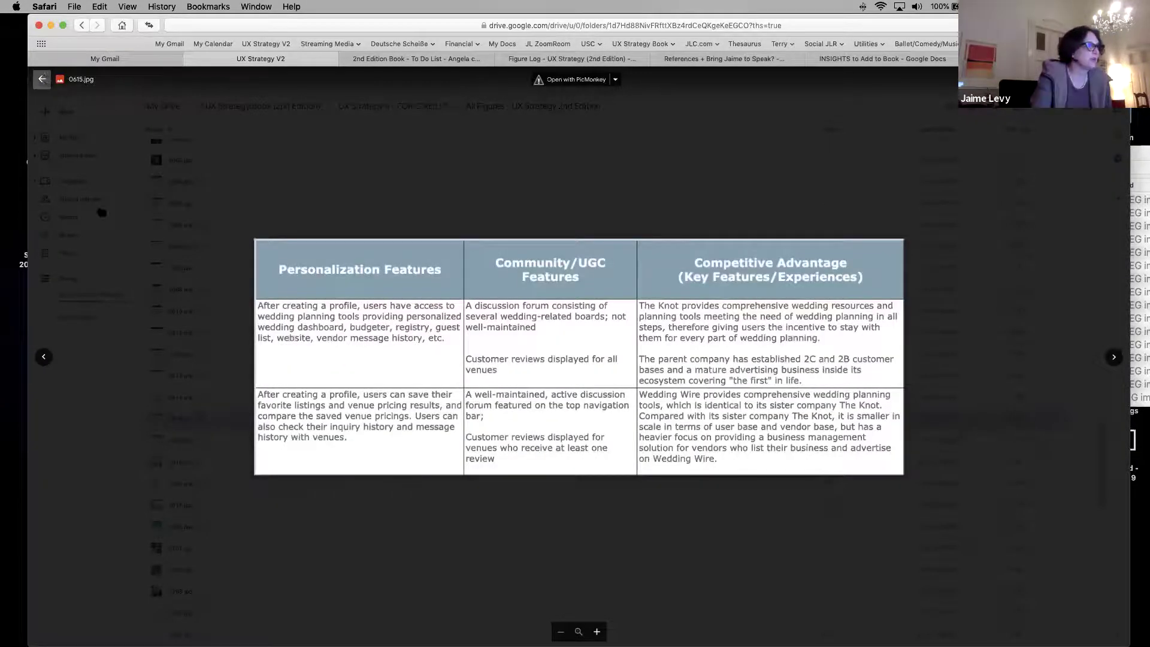
click(41, 79)
click(184, 440)
double_click(184, 440)
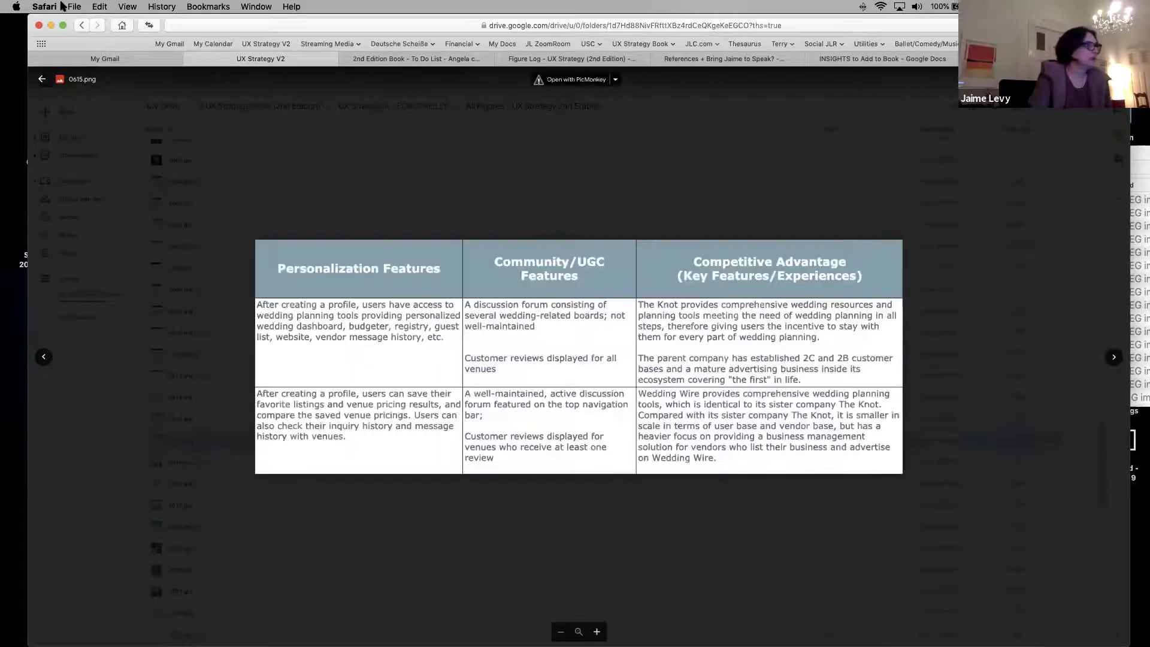
click(41, 79)
Step: Remove the 0615.jpg file from the figures folder, keeping the PNG version
click(197, 418)
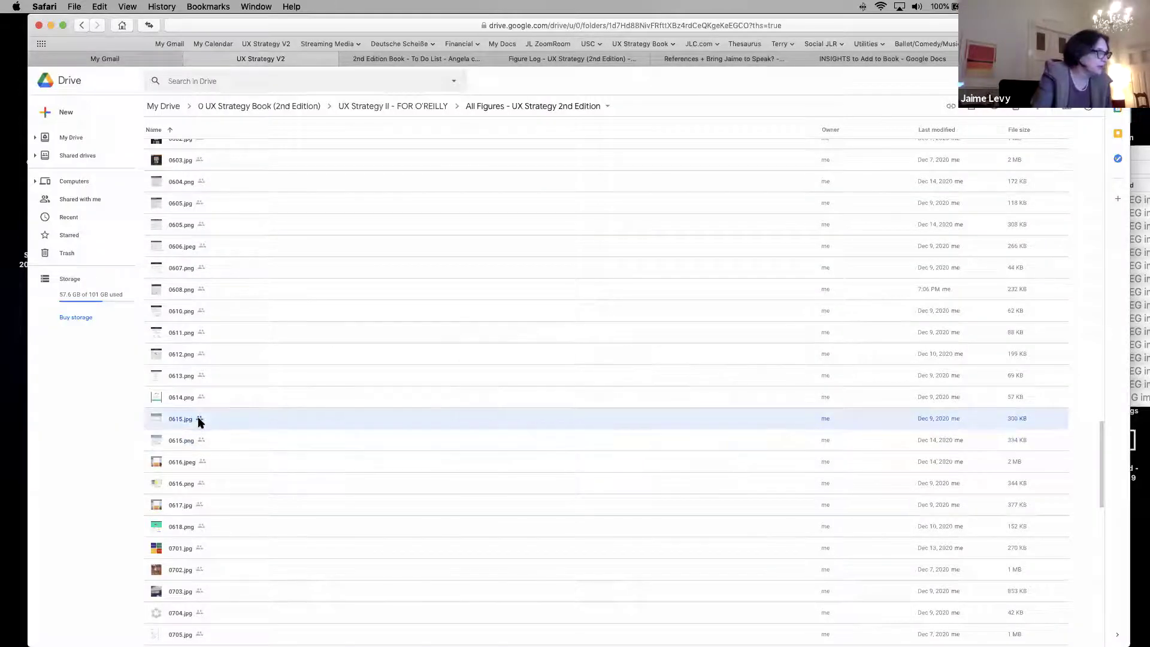
right_click(200, 420)
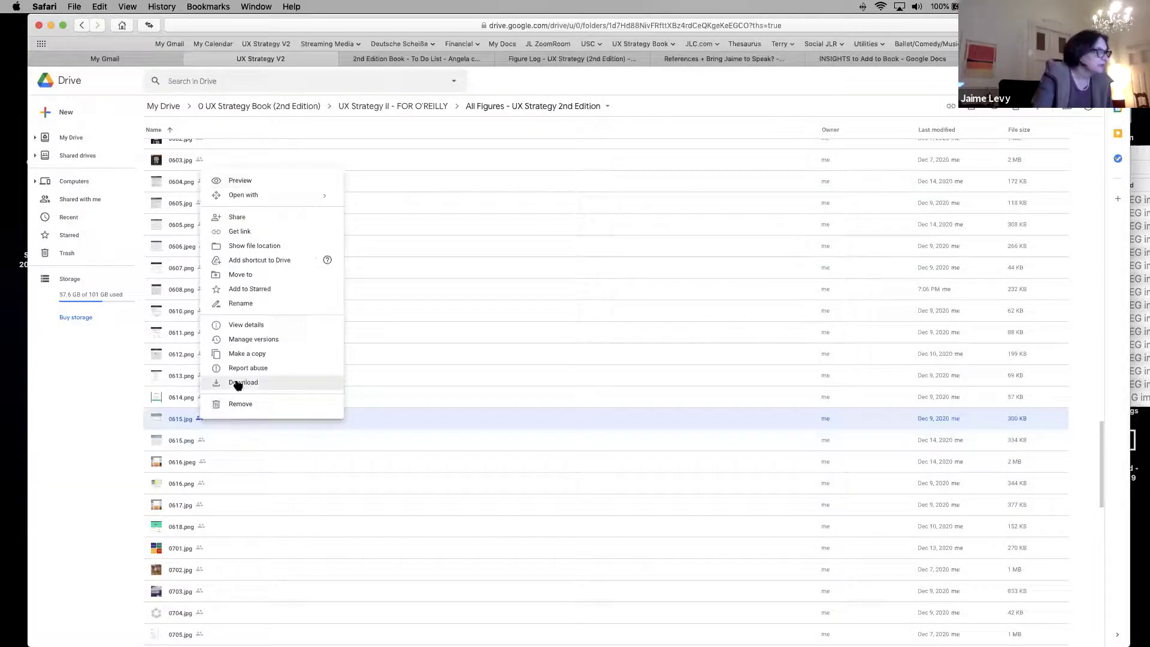
click(336, 410)
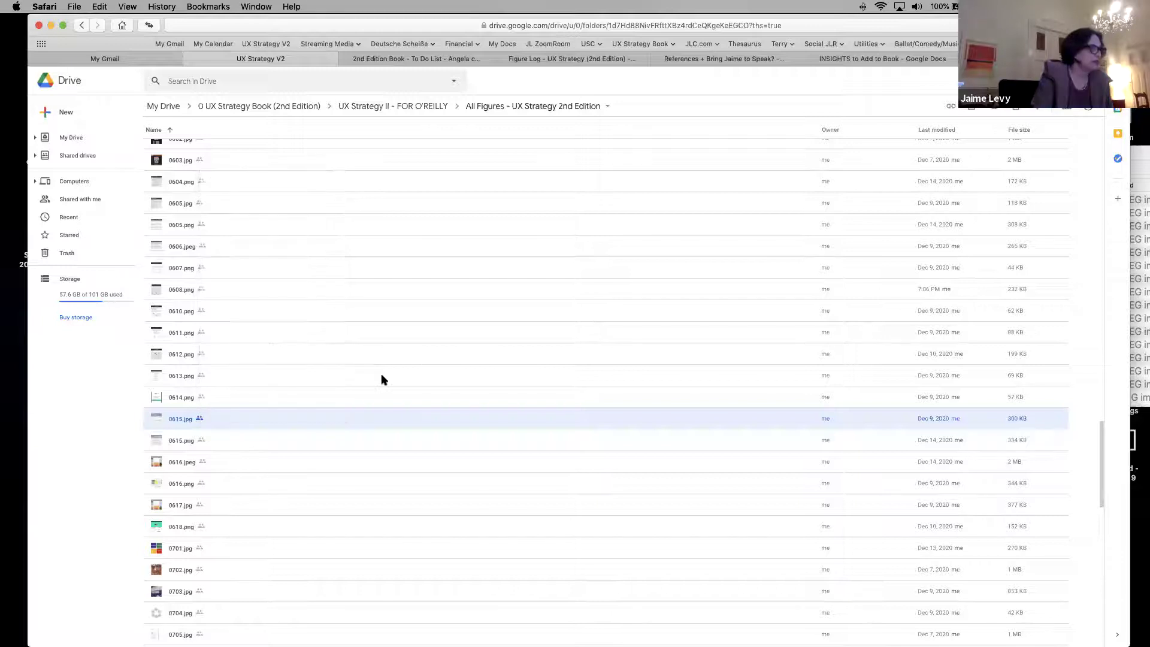
click(606, 381)
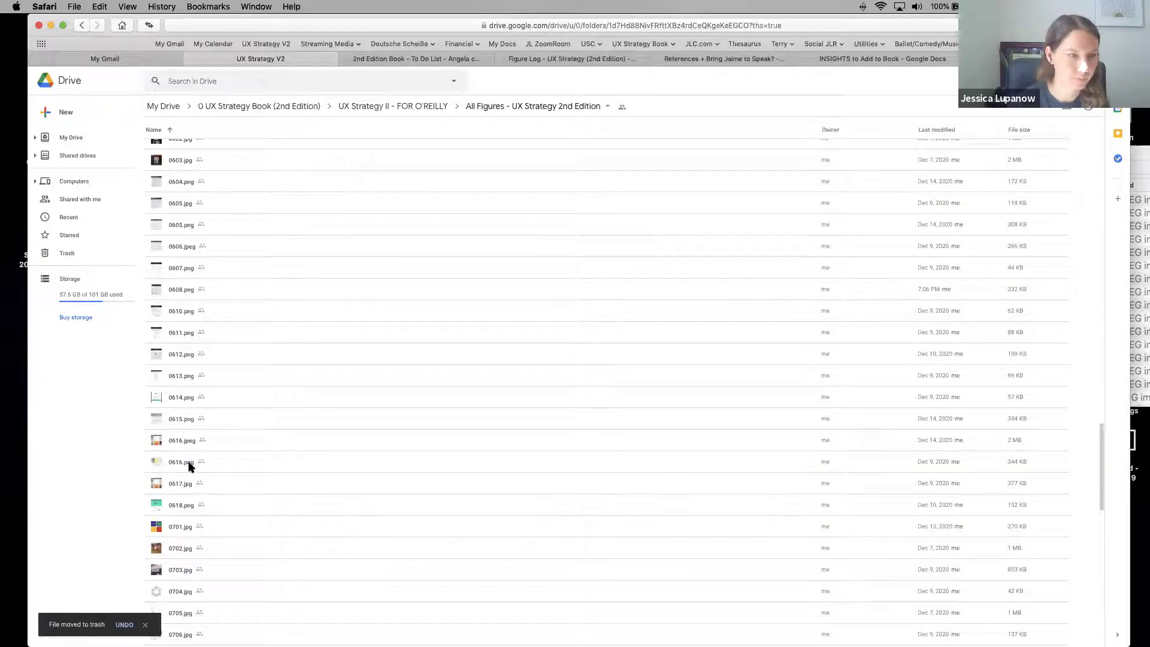
Step: Compare the 0616.jpeg and 0616.png images in the figures folder
double_click(186, 440)
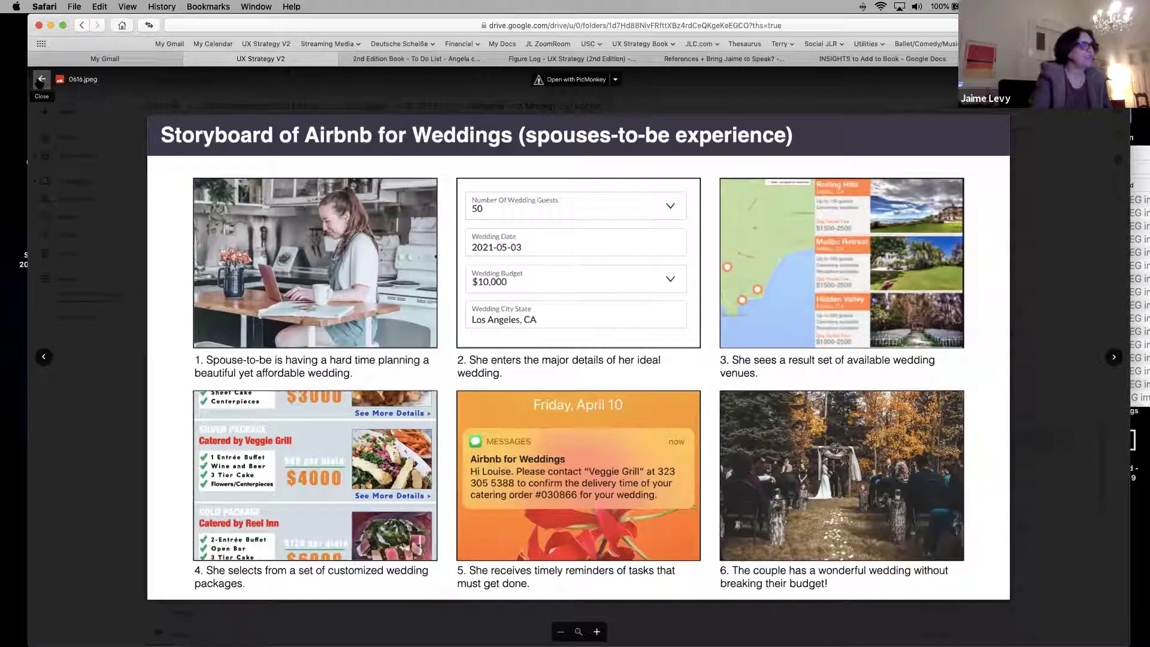
click(41, 79)
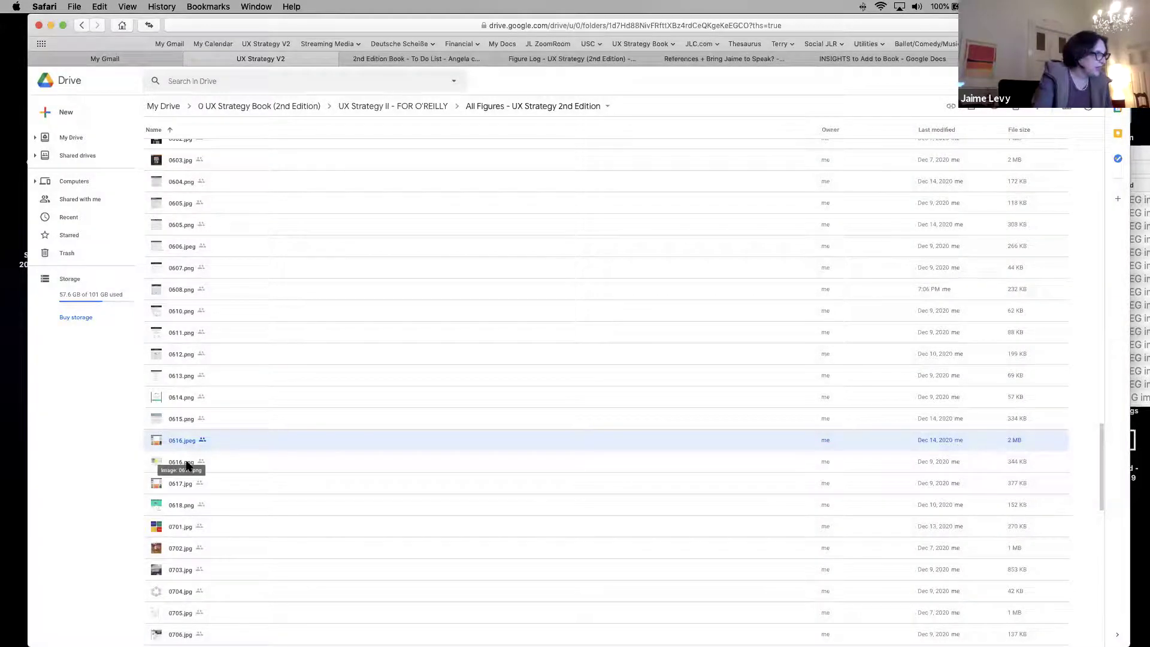
click(186, 465)
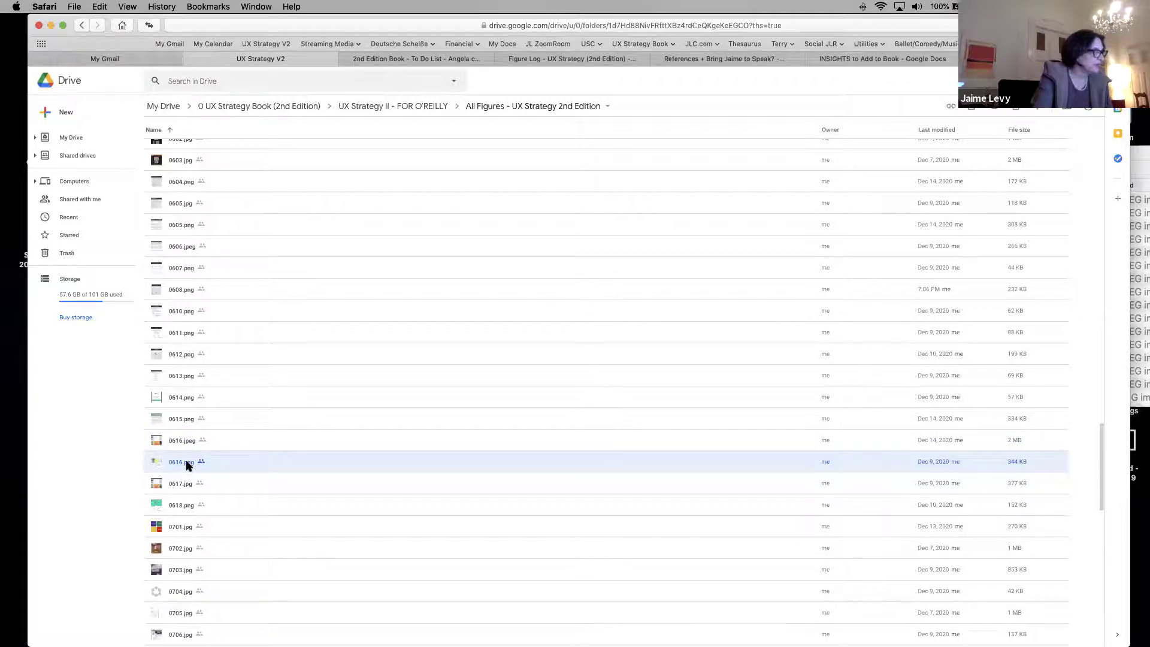
double_click(187, 465)
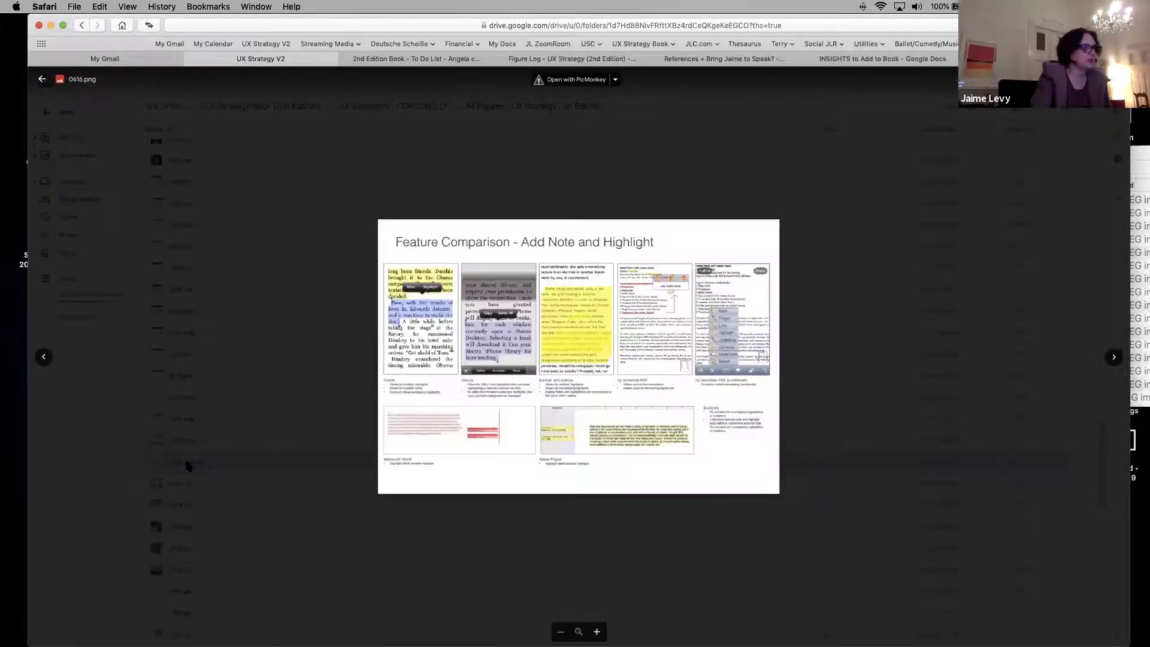
click(42, 80)
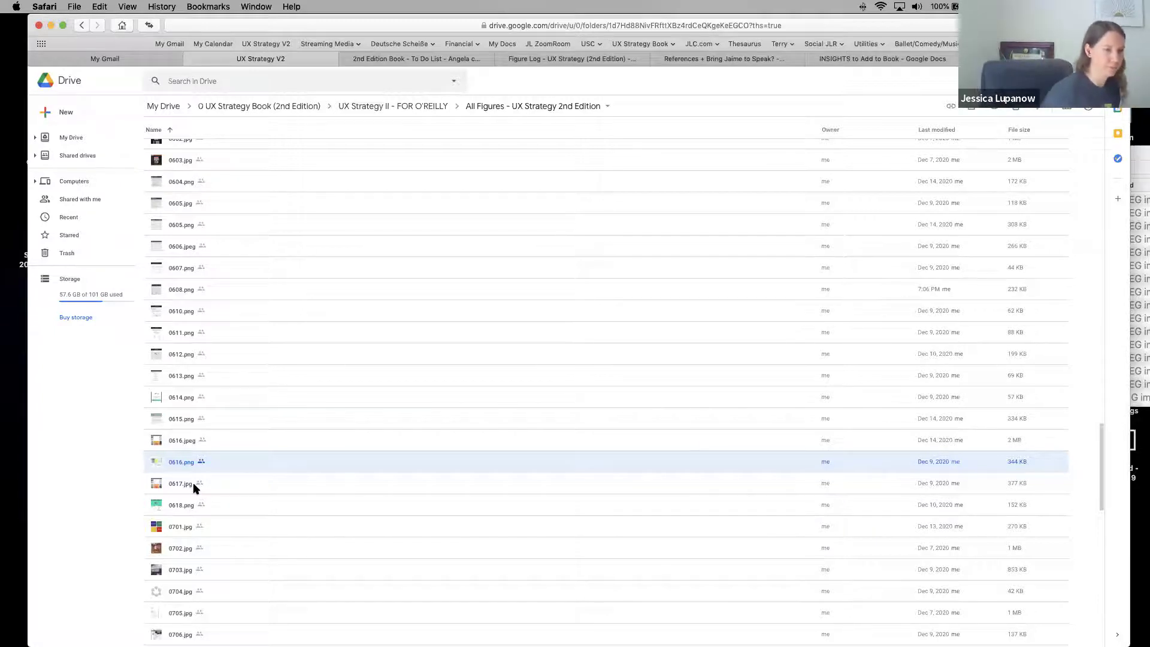
Step: Check the 0616.jpeg storyboard against the 6-16 caption in the Figure Log, then locate 0616.png and 0617.jpg in the Drive list
double_click(208, 439)
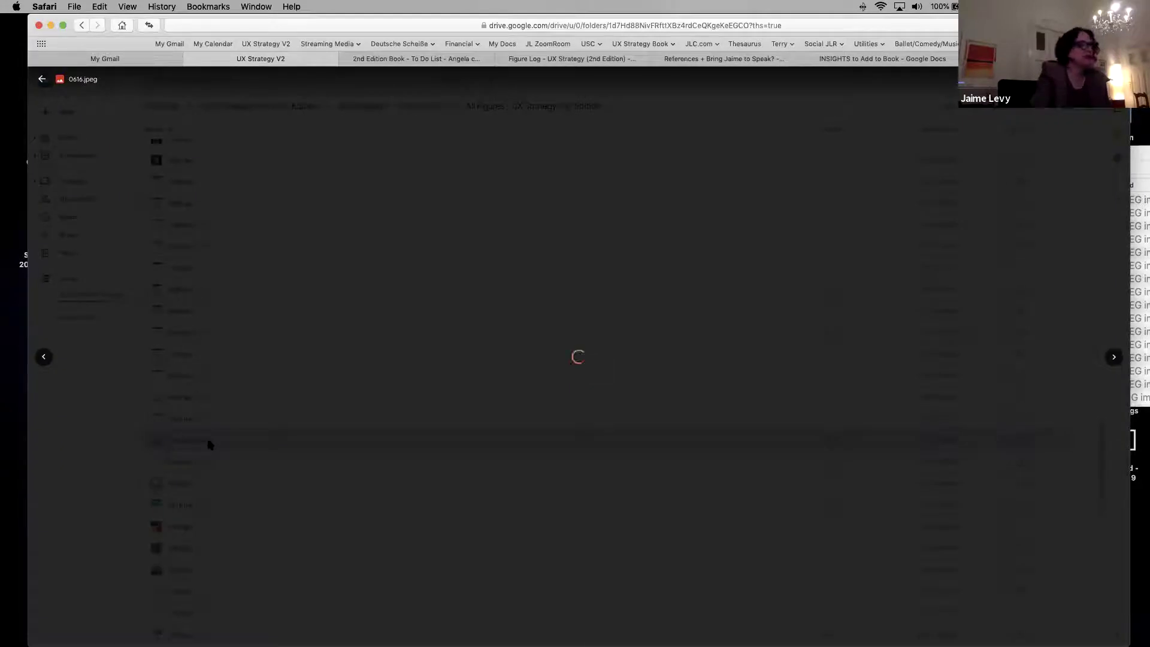
click(573, 60)
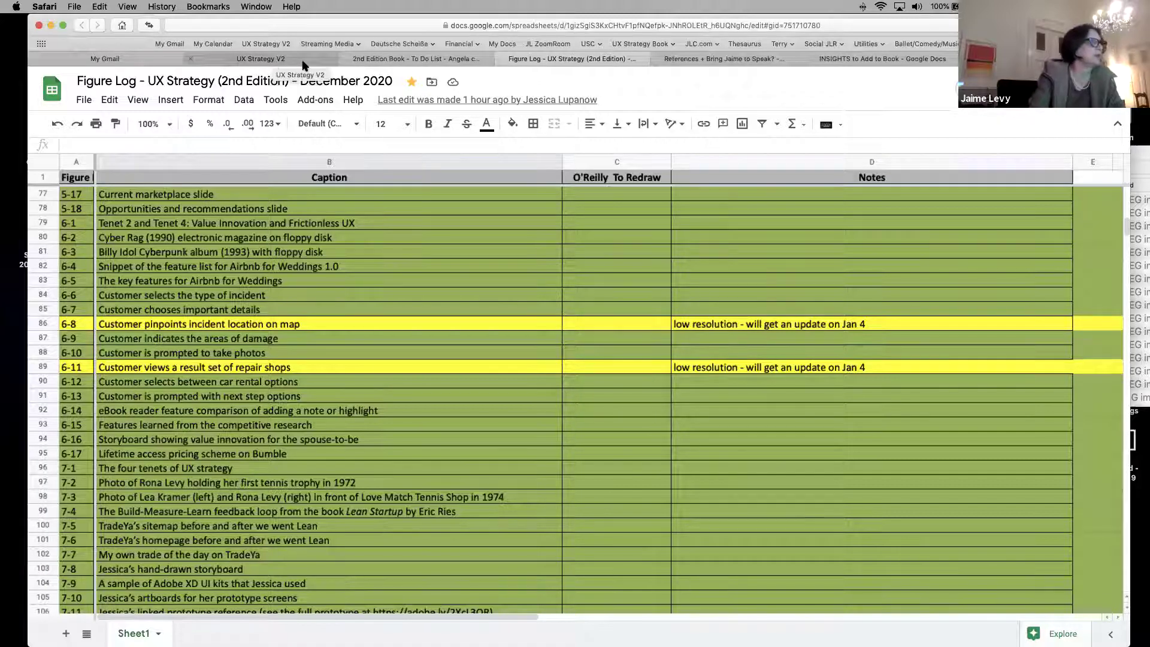
click(267, 61)
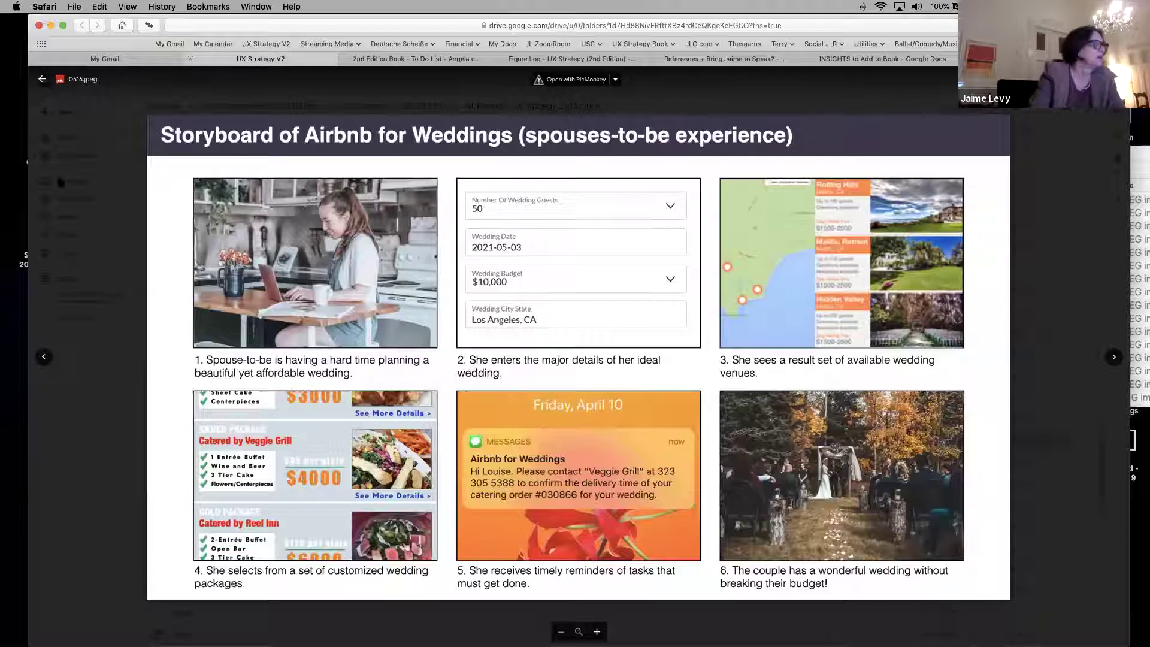
click(42, 79)
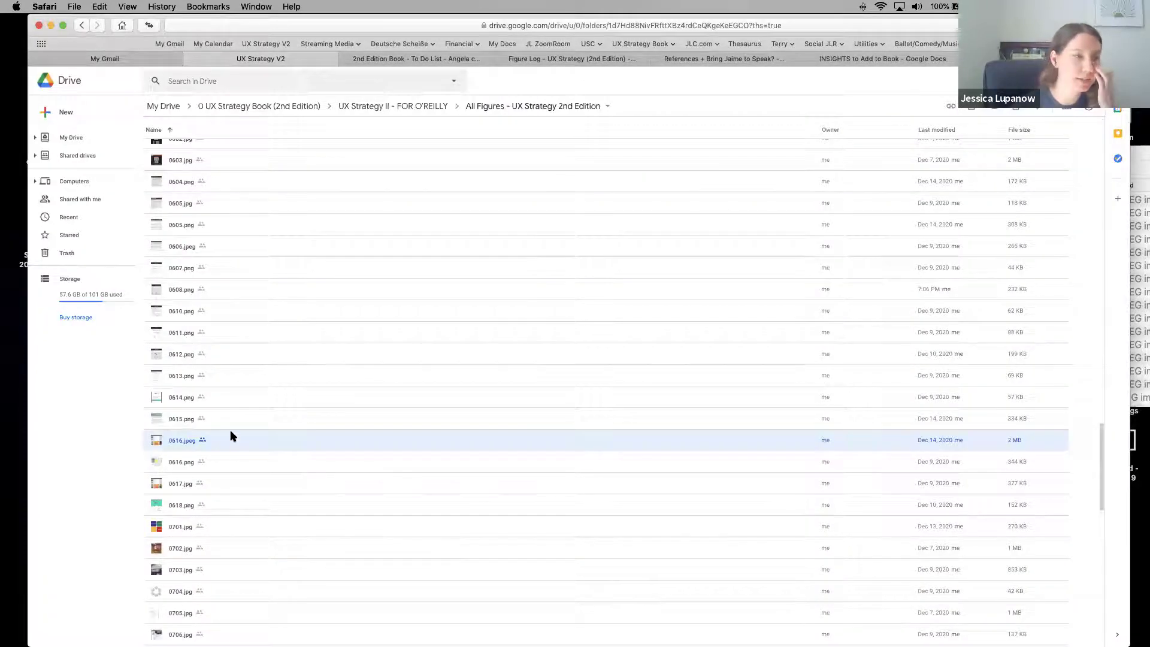
click(217, 467)
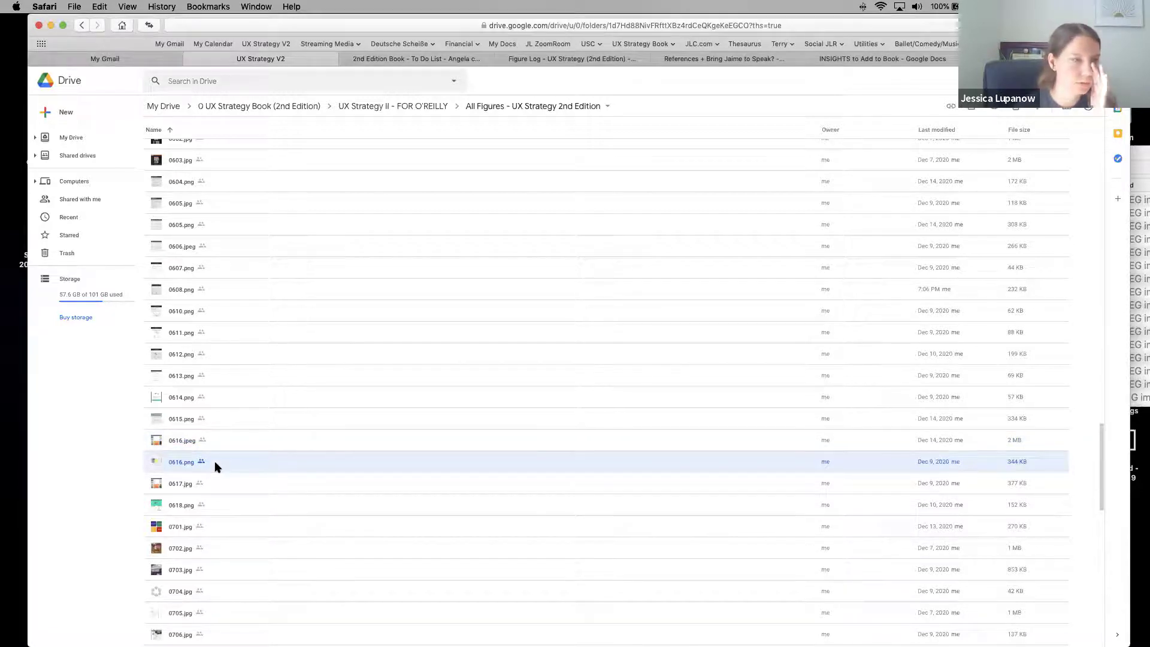
click(189, 489)
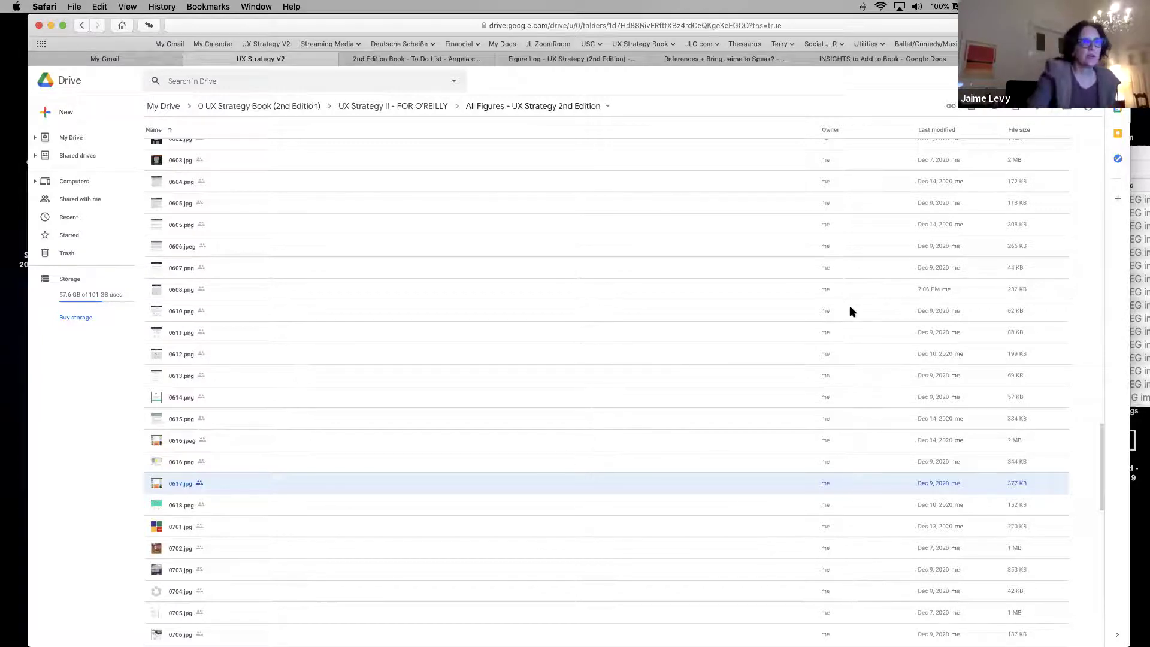
Step: Put away the Recently folder window, open the local 2nd Edition Artwork folder and sort its files by name
click(1141, 151)
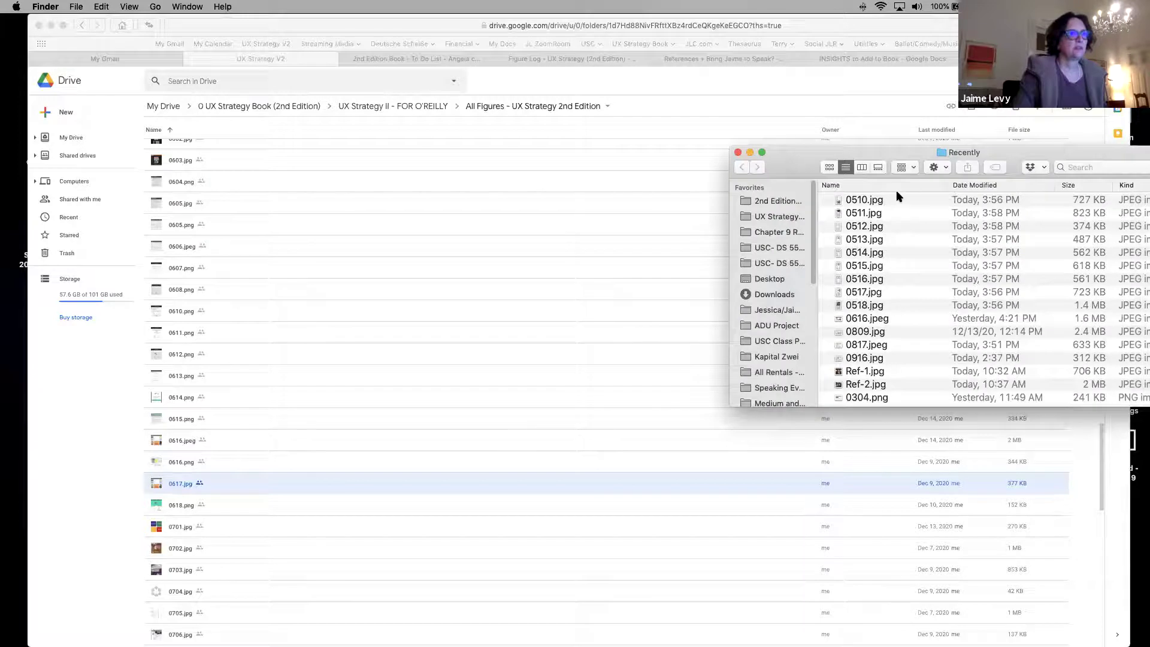
click(740, 155)
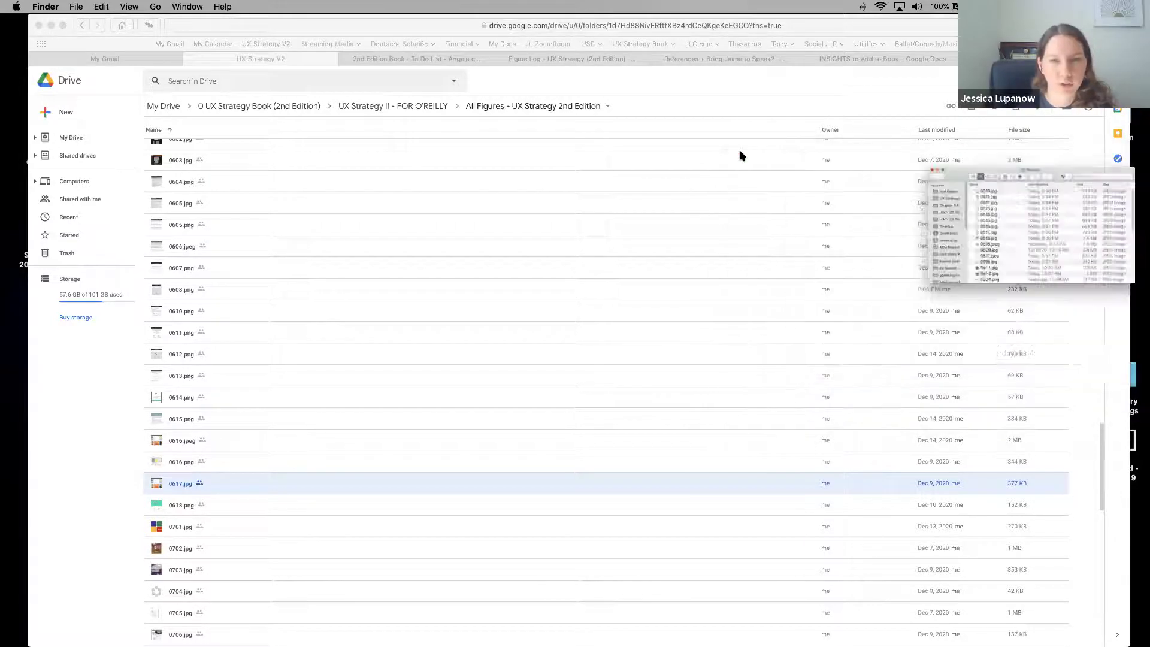
key(super+n)
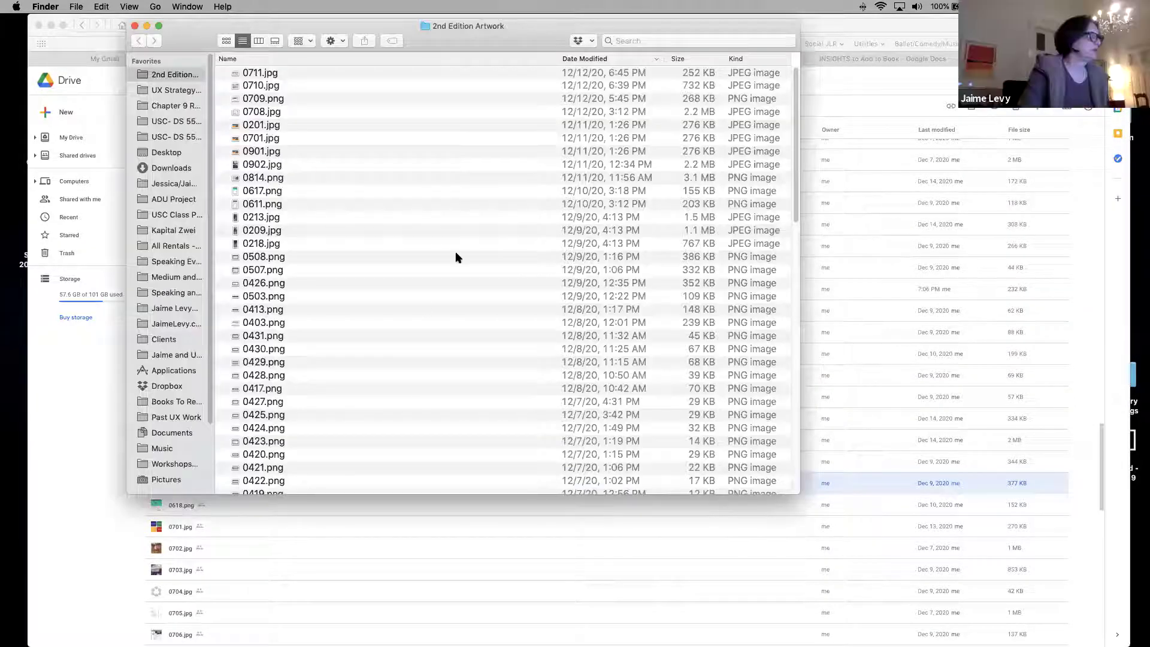
drag(797, 203, 800, 293)
drag(813, 350, 791, 86)
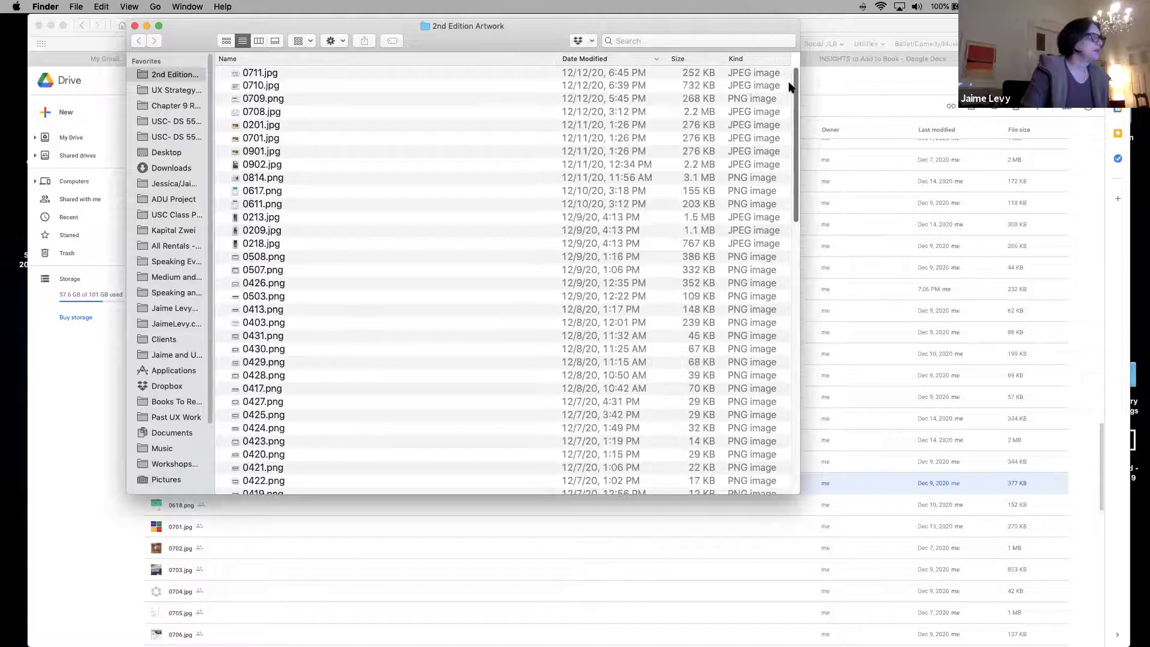
key(F11)
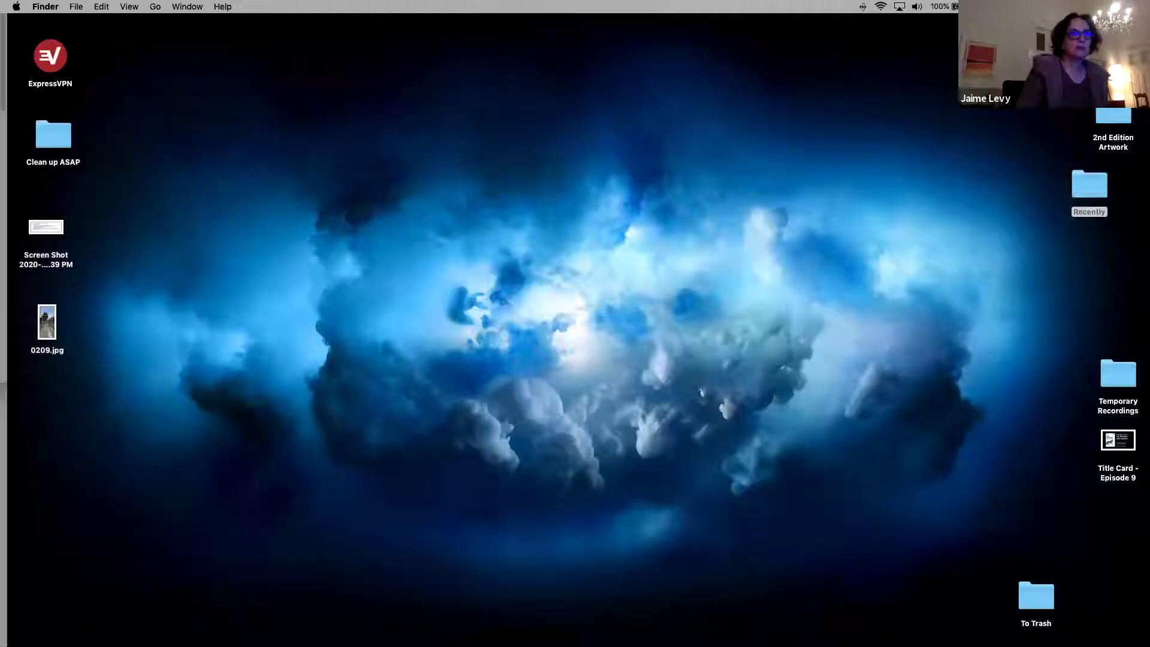
double_click(1111, 115)
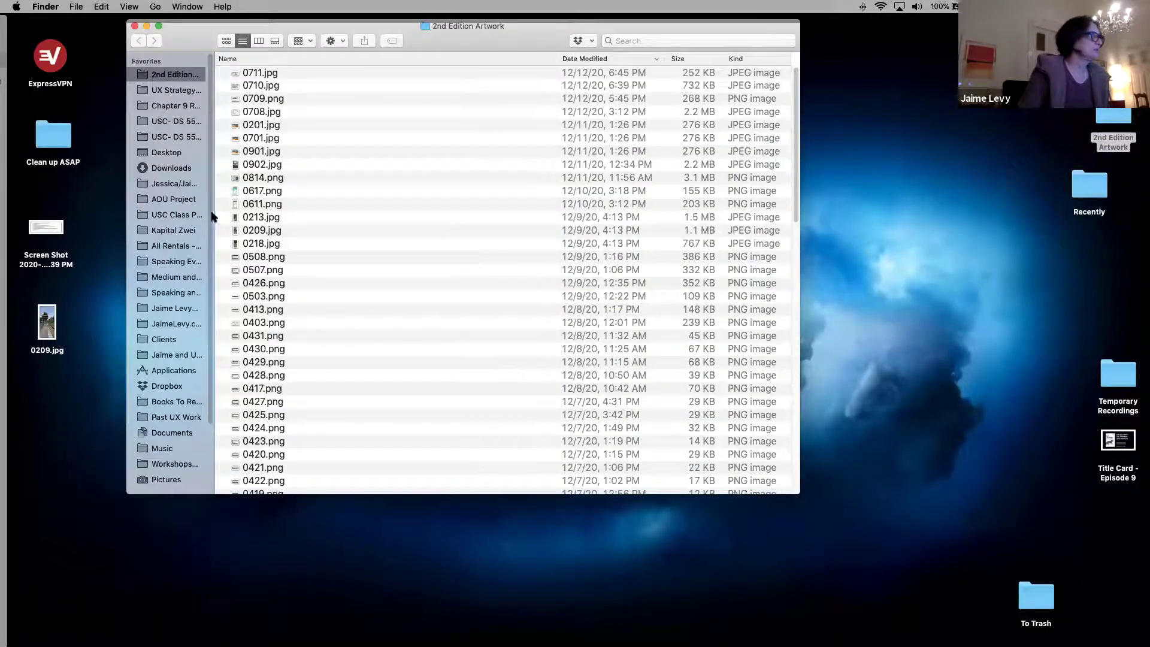
click(272, 58)
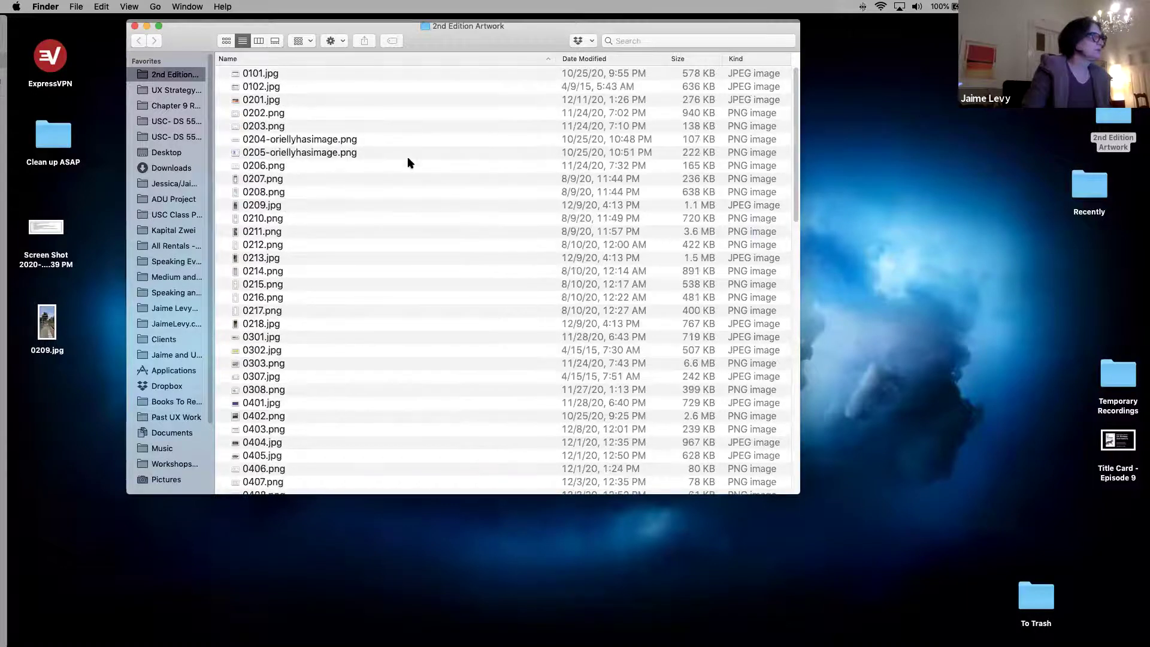
drag(792, 213, 822, 437)
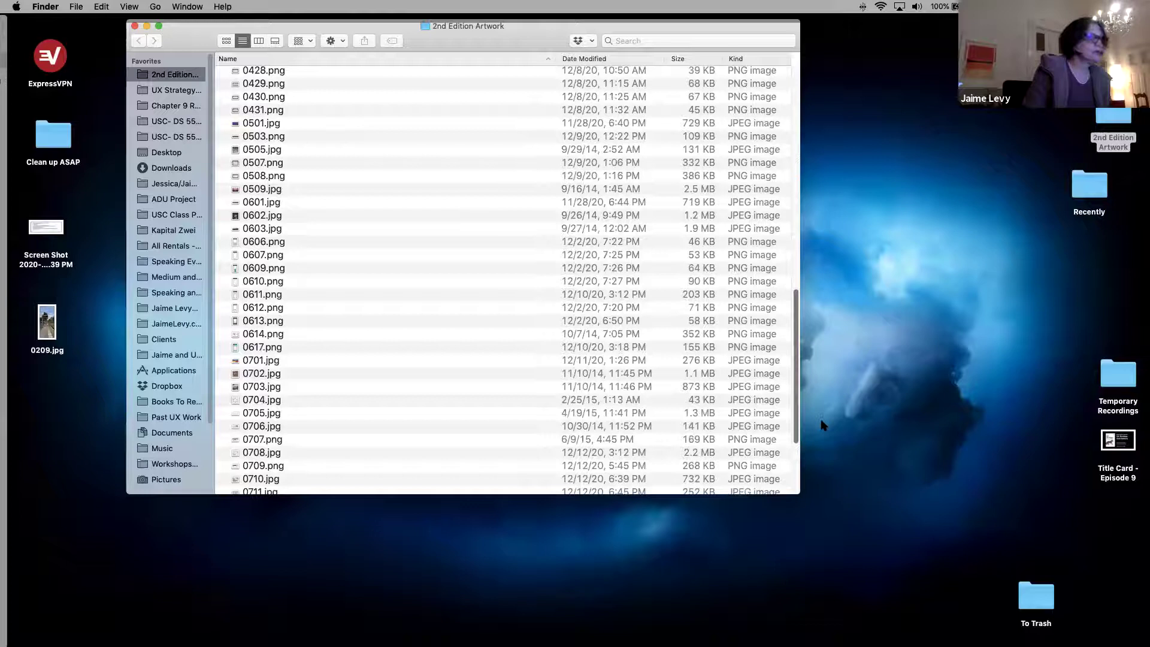
Step: Preview the chapter 6 screens 0606.png, 0607.png and 0609.png through 0613.png from the 2nd Edition Artwork folder
click(246, 204)
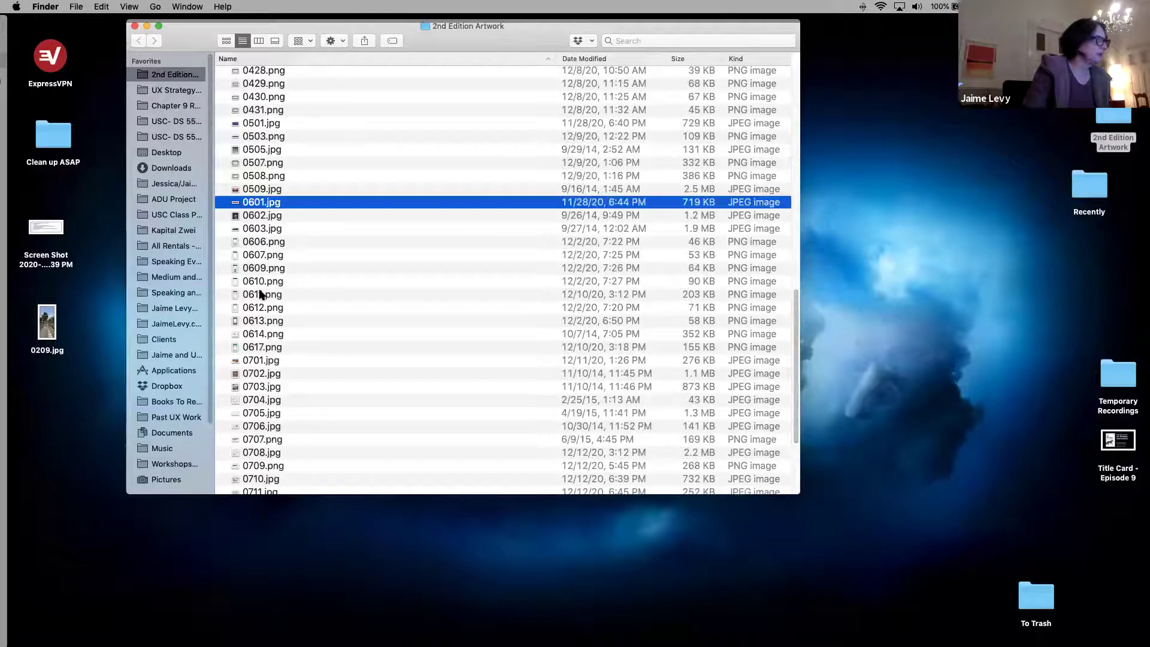
double_click(261, 242)
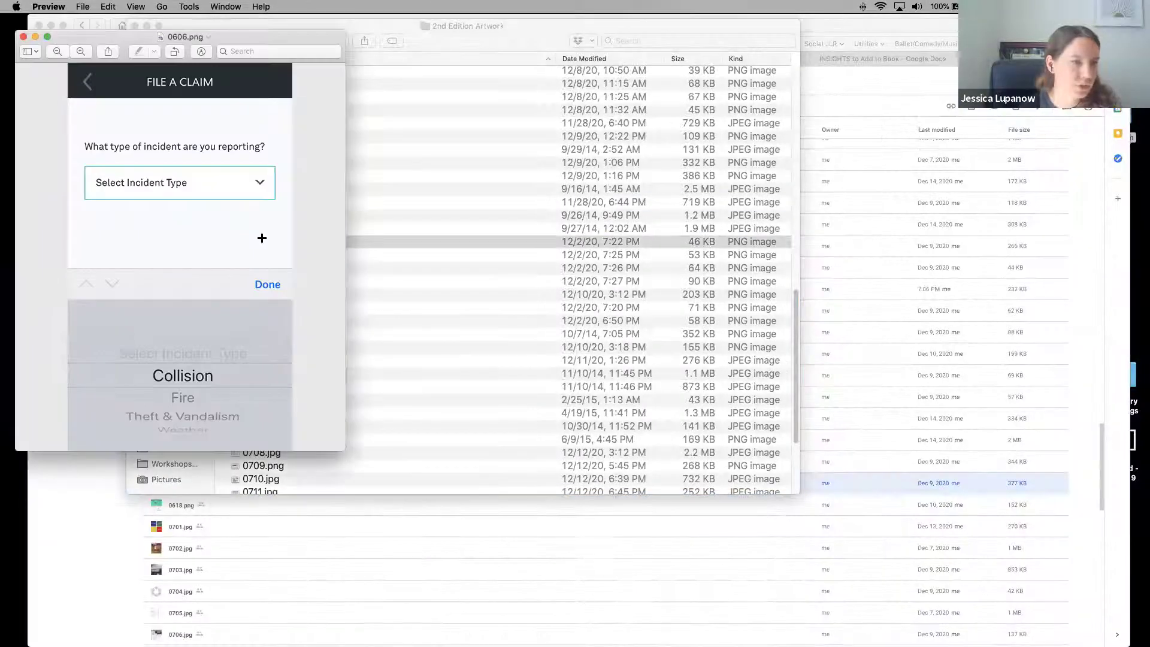
key(super+q)
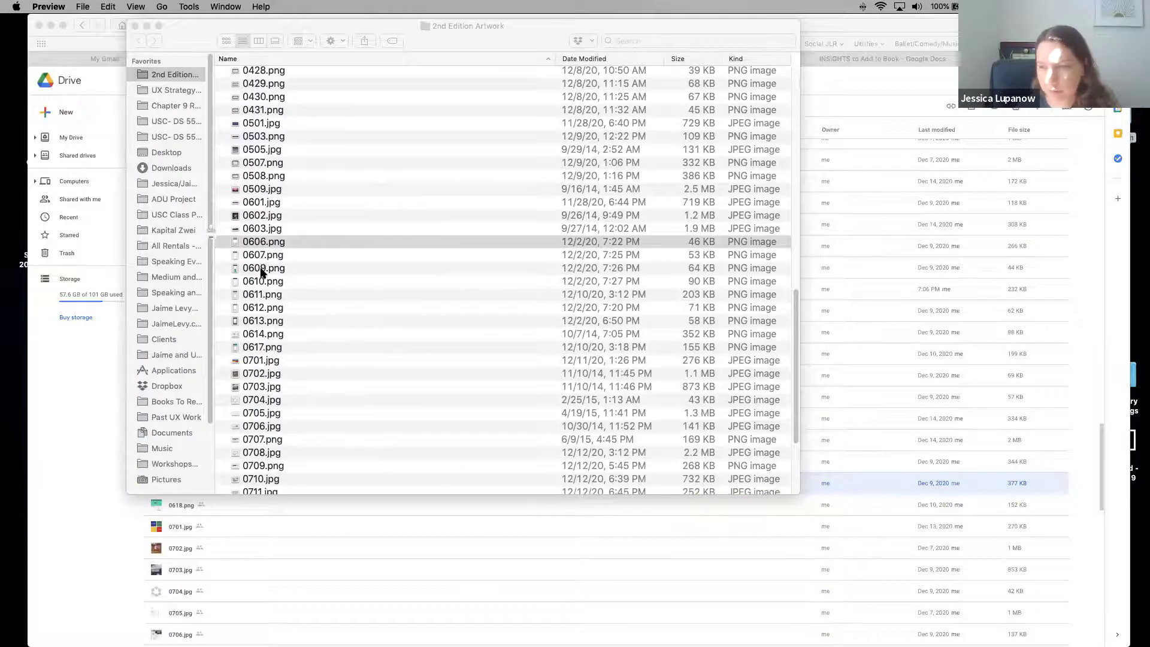
double_click(260, 261)
key(super+q)
double_click(261, 269)
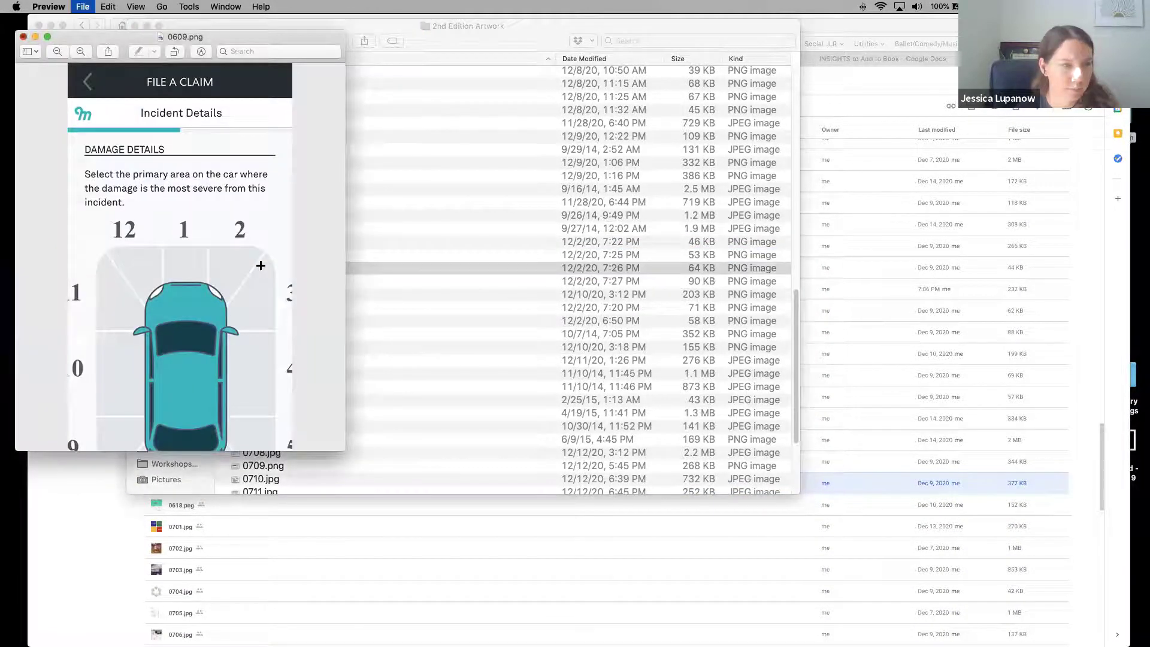
key(super+q)
double_click(262, 283)
key(super+q)
double_click(261, 294)
key(super+q)
double_click(261, 307)
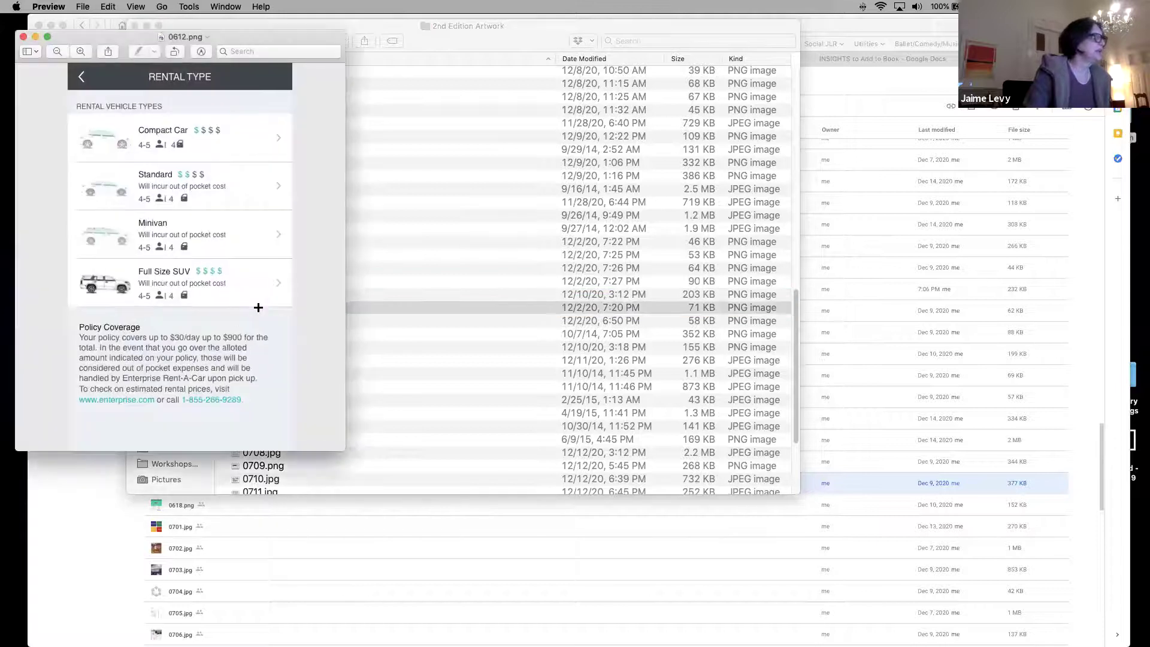
key(super+q)
double_click(262, 321)
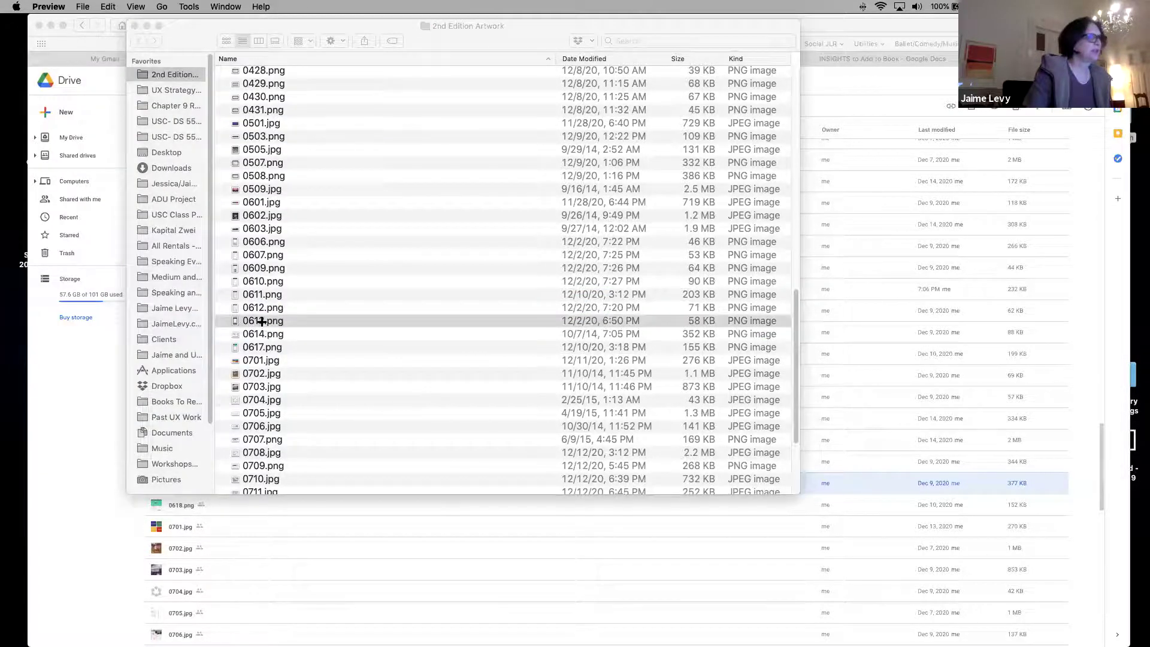
key(super+q)
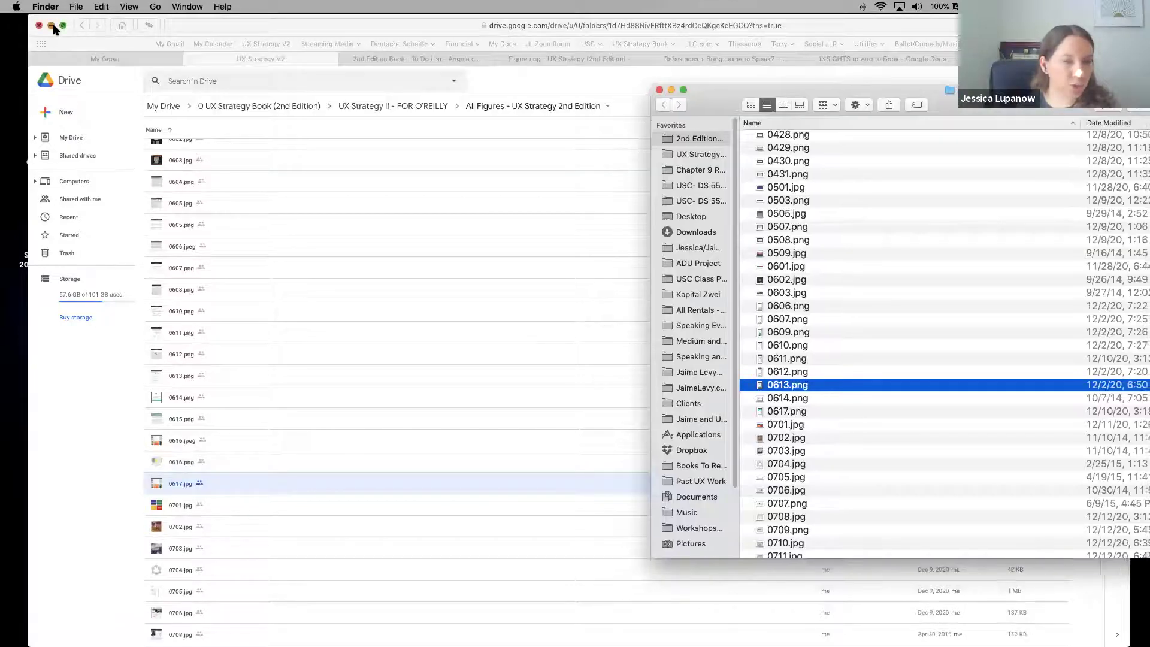
click(52, 25)
right_click(409, 174)
key(Escape)
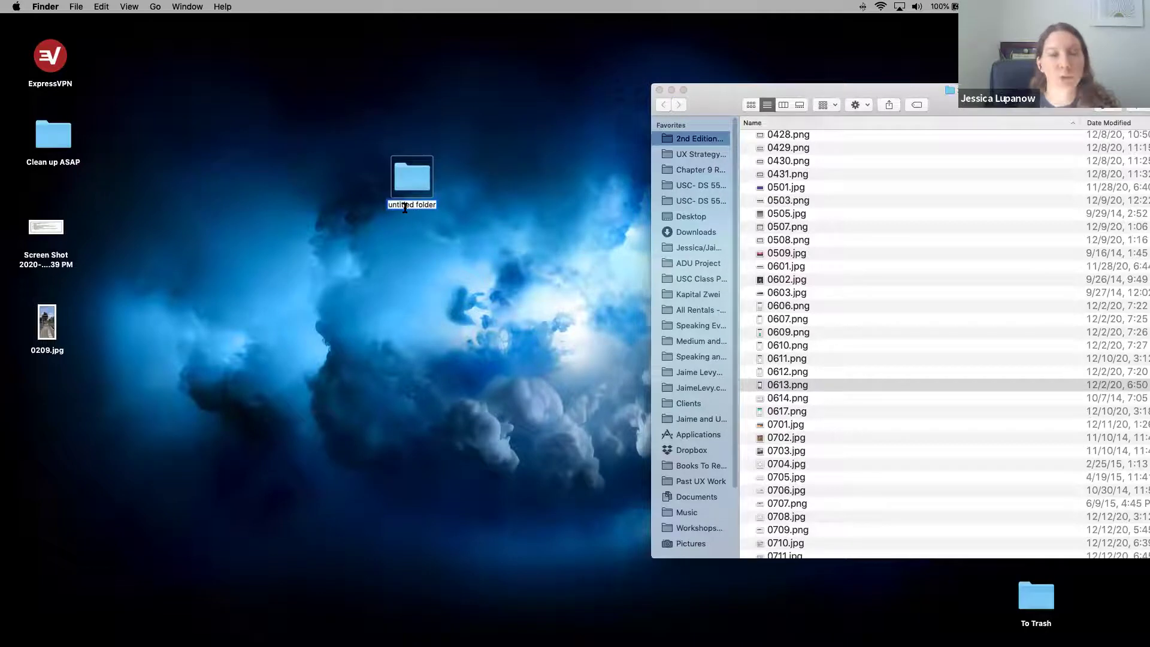
key(Return)
key(super+Delete)
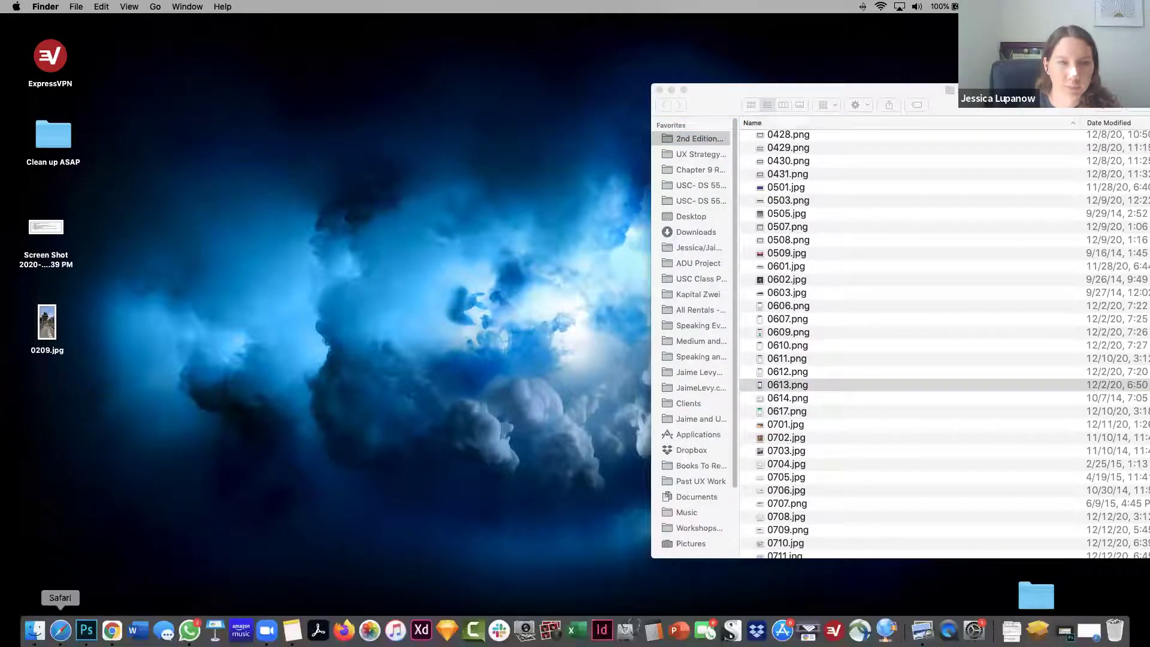
Step: Start a file upload in the Drive figures folder, and move all files from the desktop's Recently folder into 2nd Edition Artwork
click(60, 629)
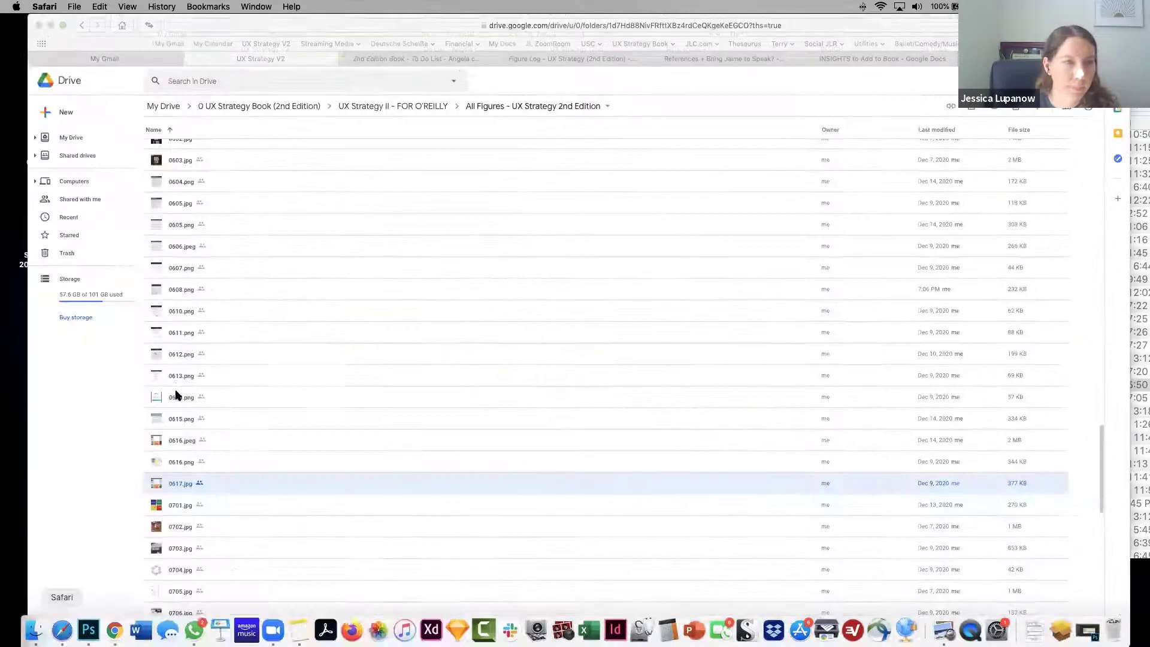
click(66, 115)
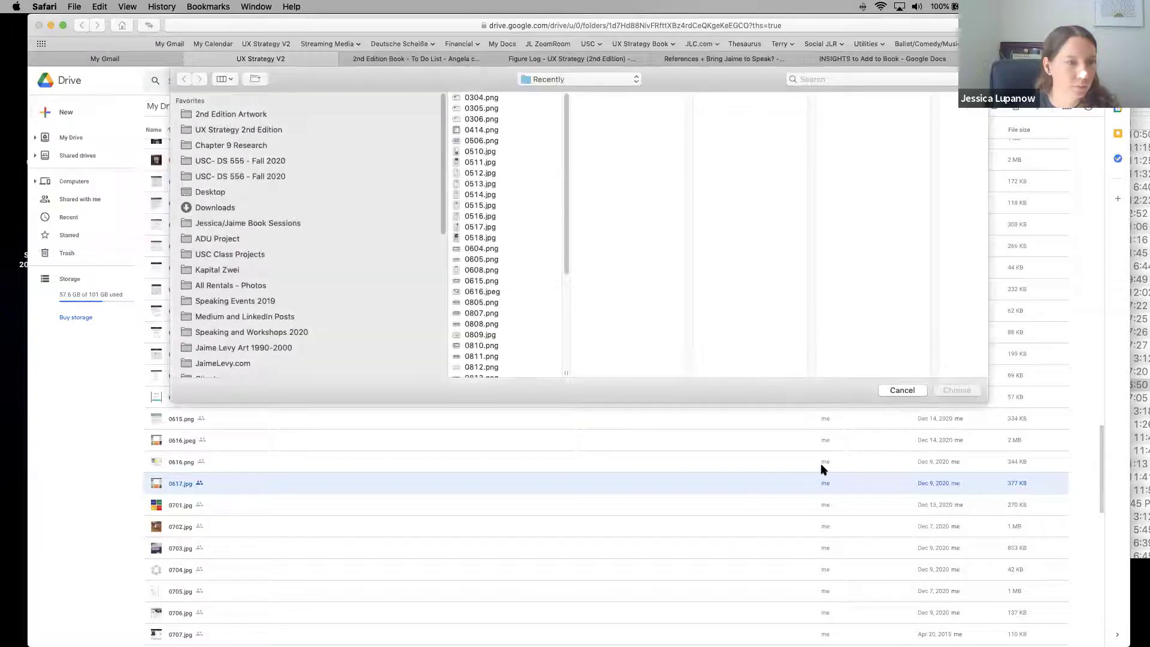
key(F11)
double_click(1091, 184)
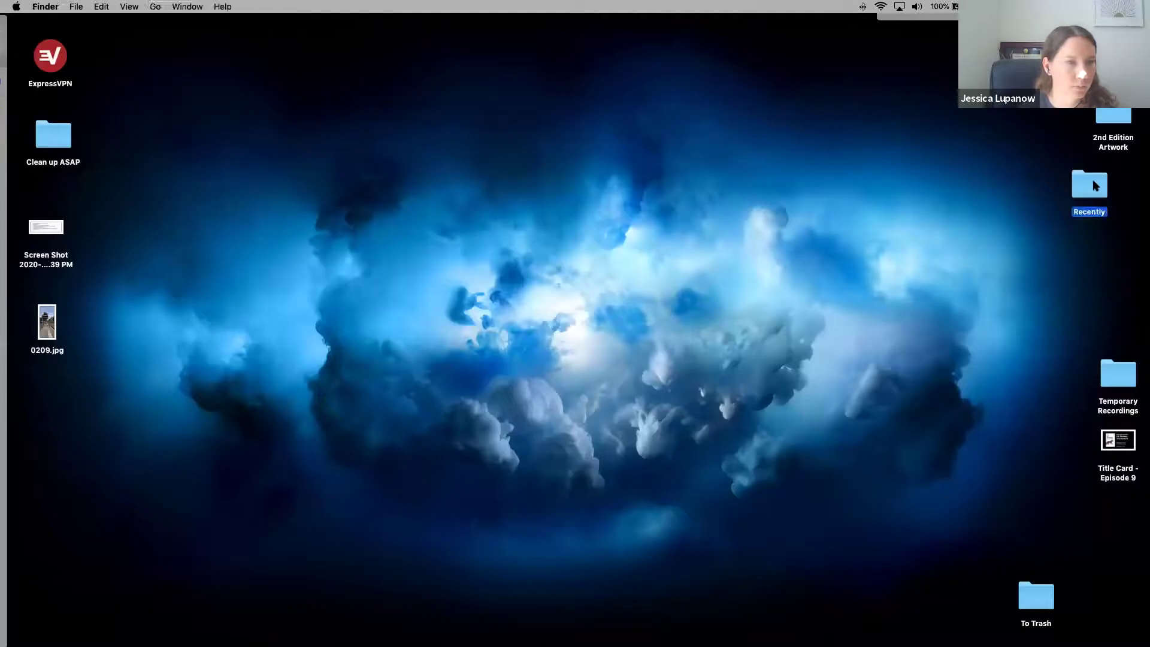
key(super+a)
drag(1020, 201, 1109, 115)
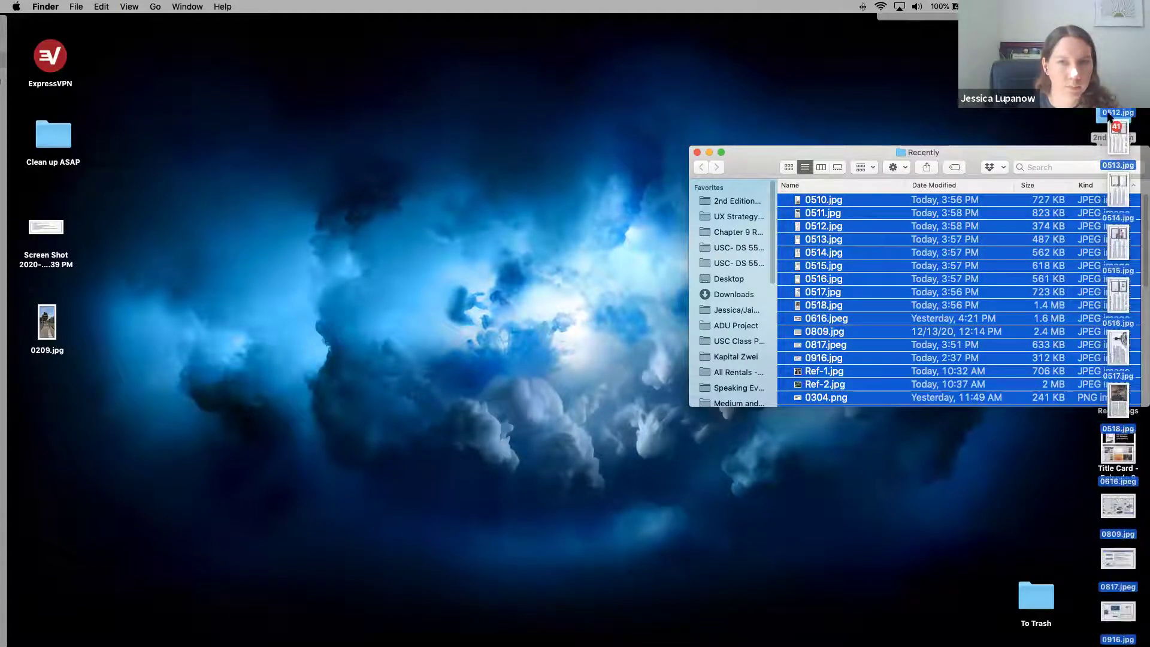
drag(962, 234, 962, 231)
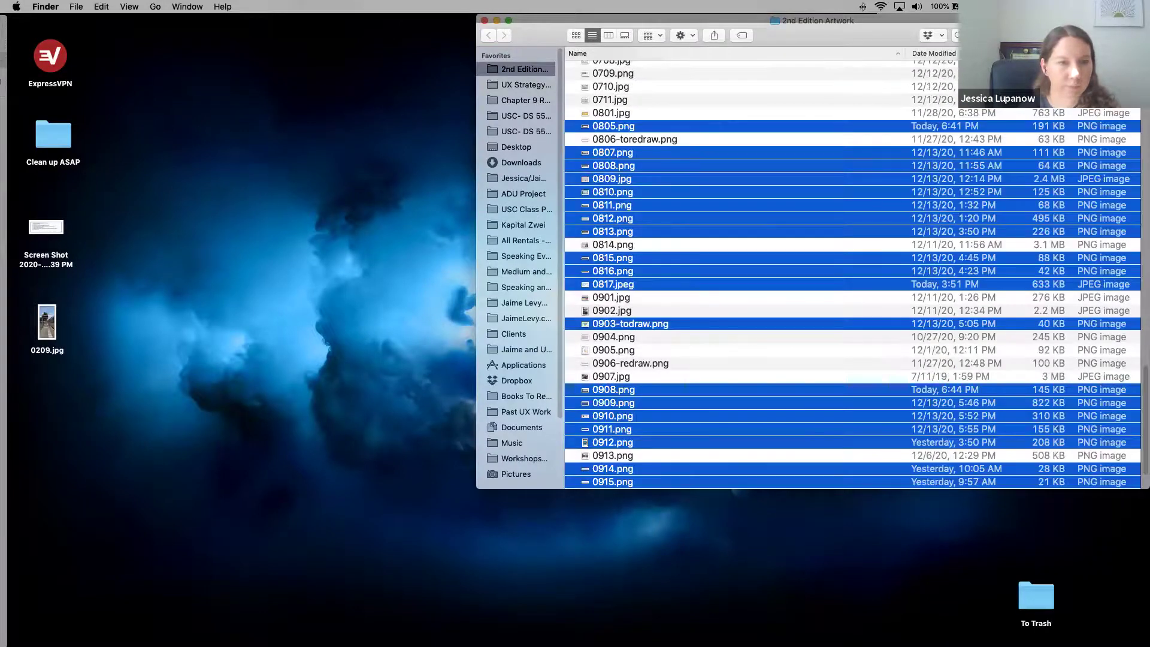
Step: Upload 0601.jpg through 0617.png from the 2nd Edition Artwork folder to the Drive figures folder, updating the existing matching files
click(63, 630)
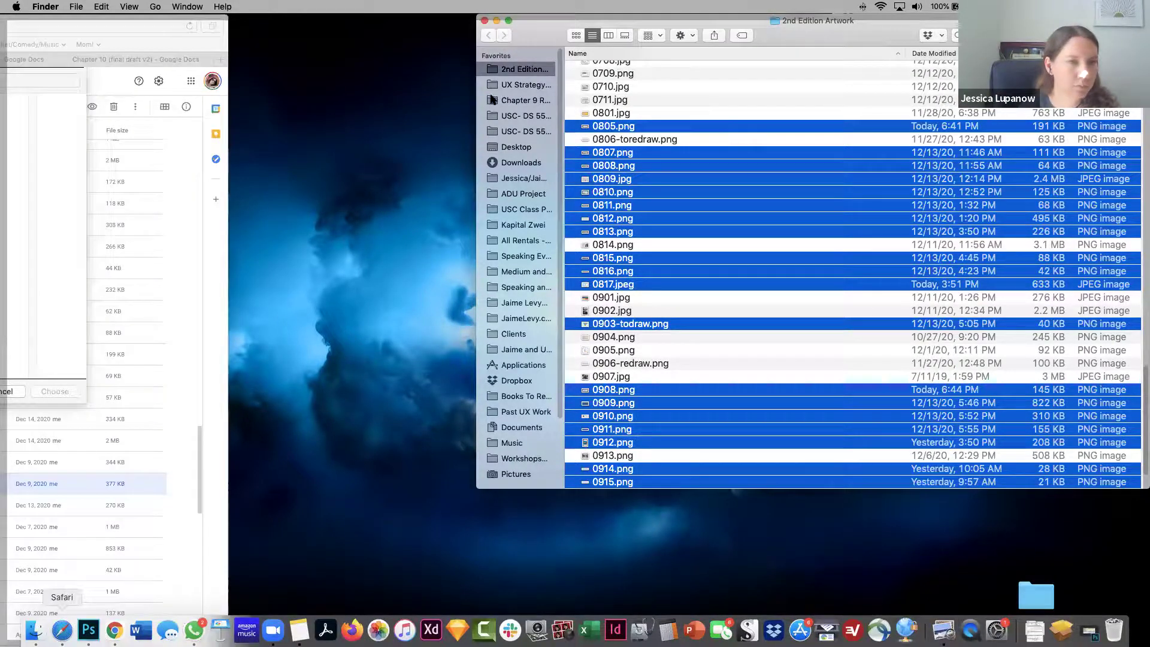
click(233, 114)
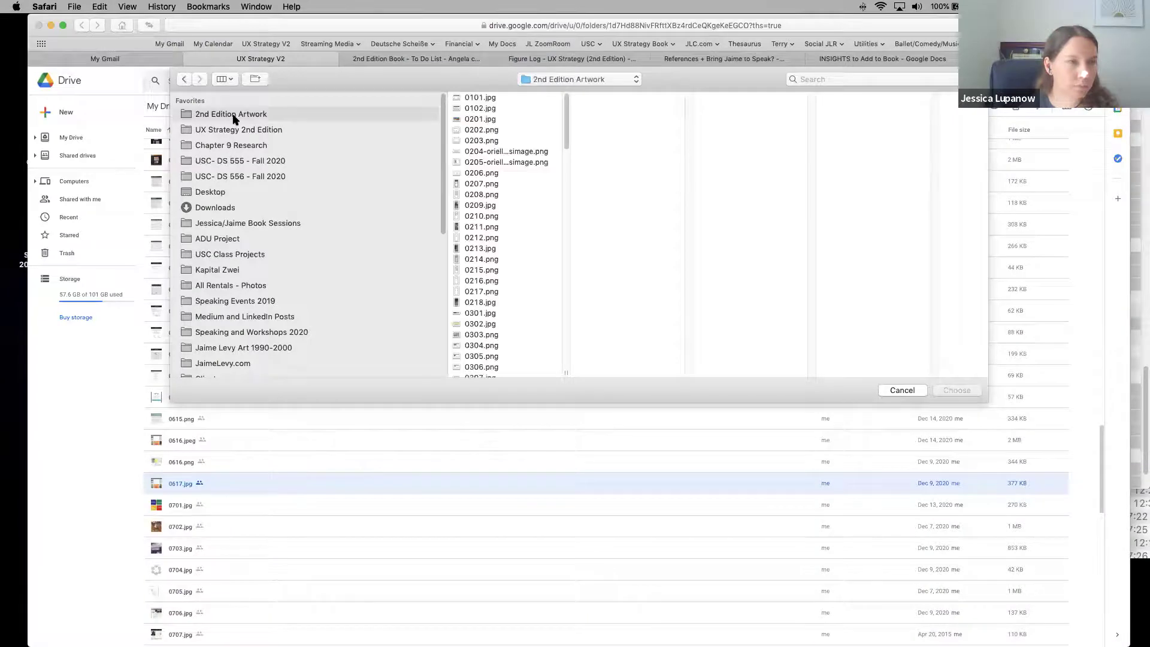
scroll(568, 139, down, 1)
drag(569, 139, 580, 259)
scroll(579, 257, down, 1)
click(480, 195)
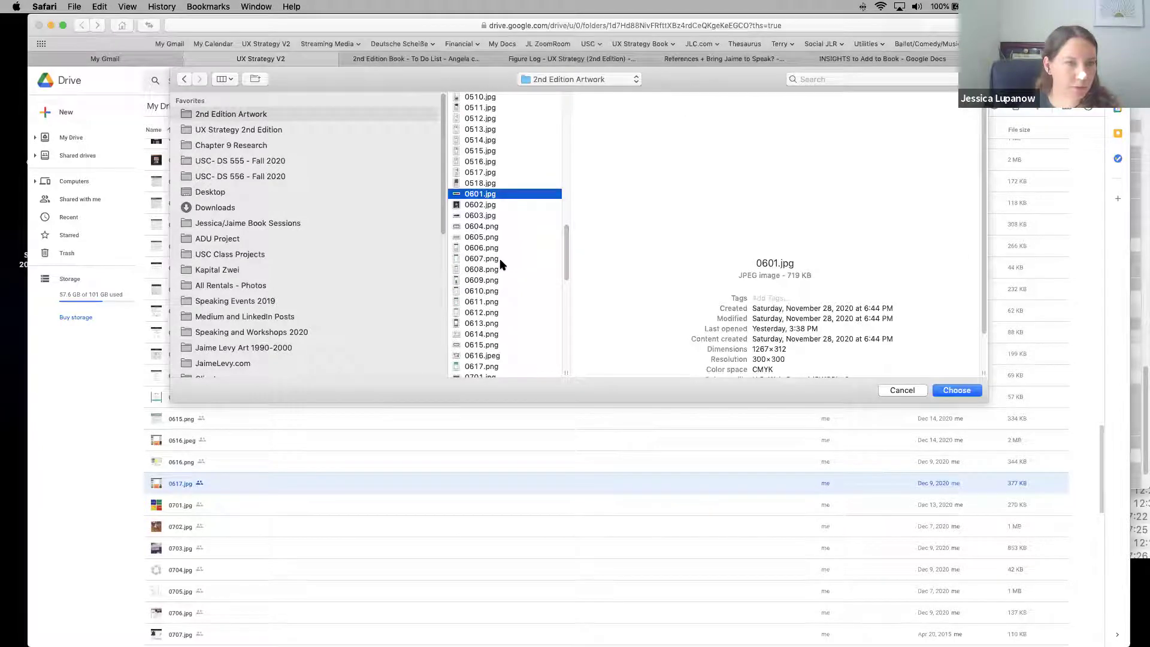
scroll(542, 288, down, 3)
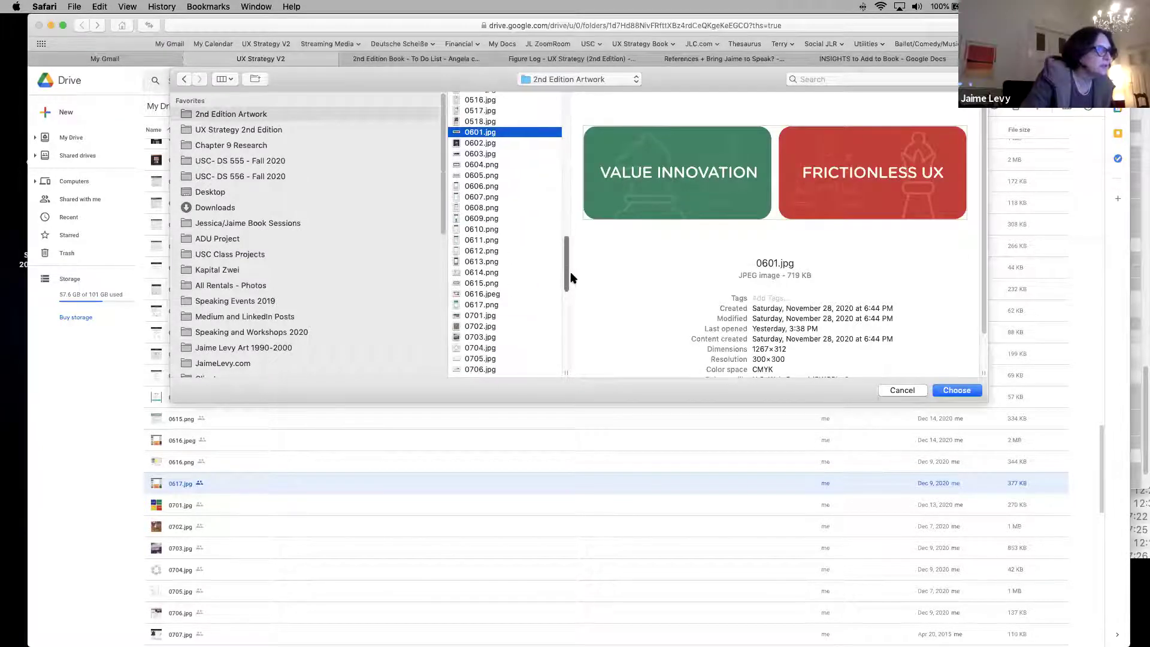
shift+click(482, 292)
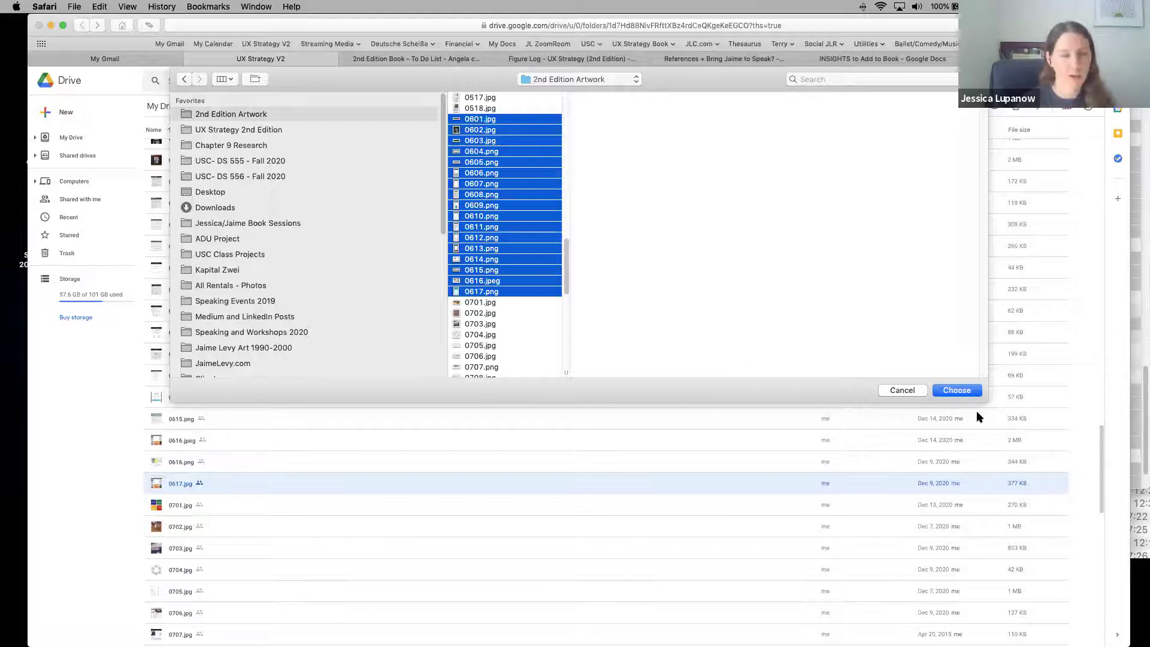
click(968, 390)
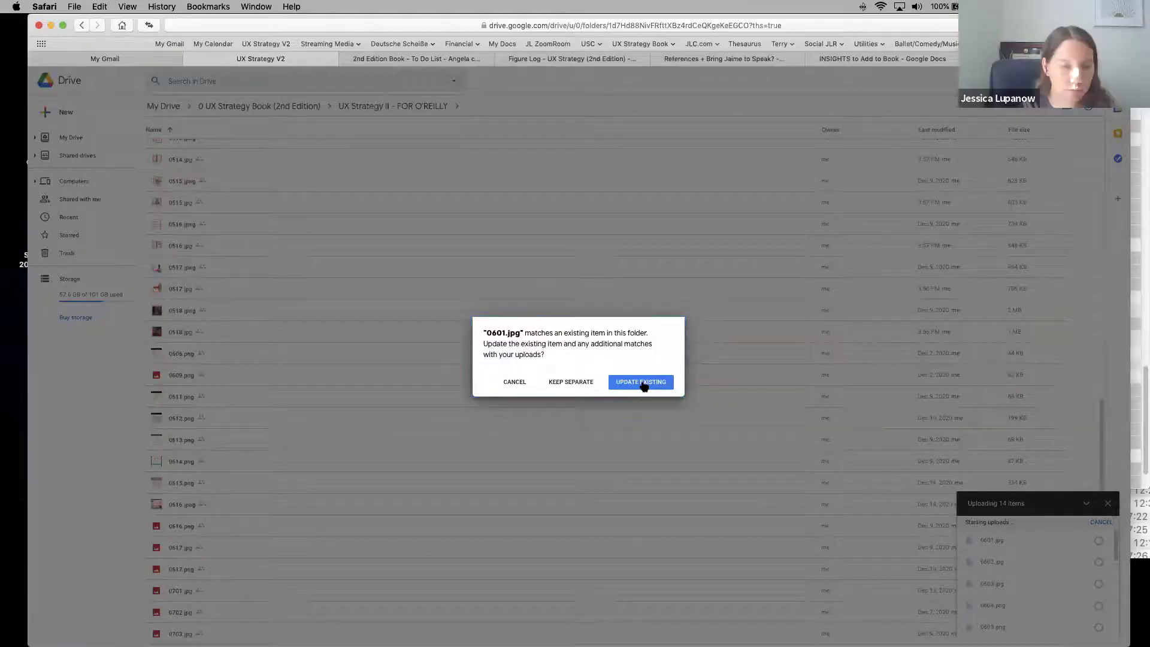
click(639, 384)
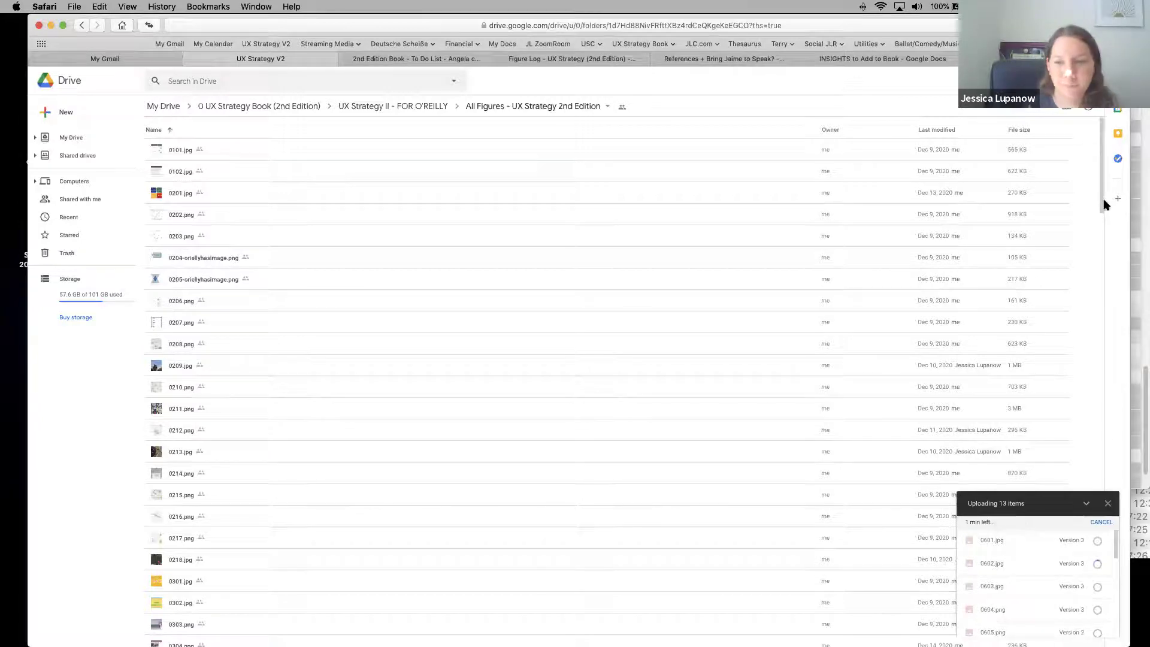
Step: Collapse the upload progress list and review the chapter 6, 7 and 8 files in the Drive figures folder
scroll(1106, 233, down, 5)
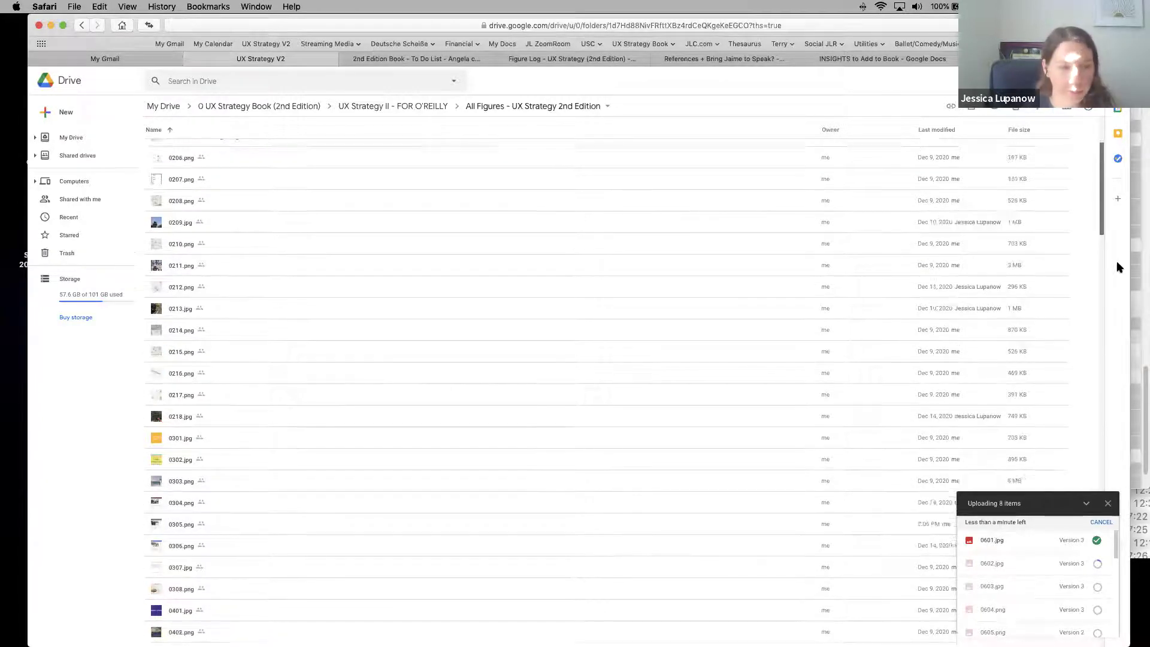
scroll(1129, 318, down, 10)
scroll(1131, 462, down, 10)
click(1085, 503)
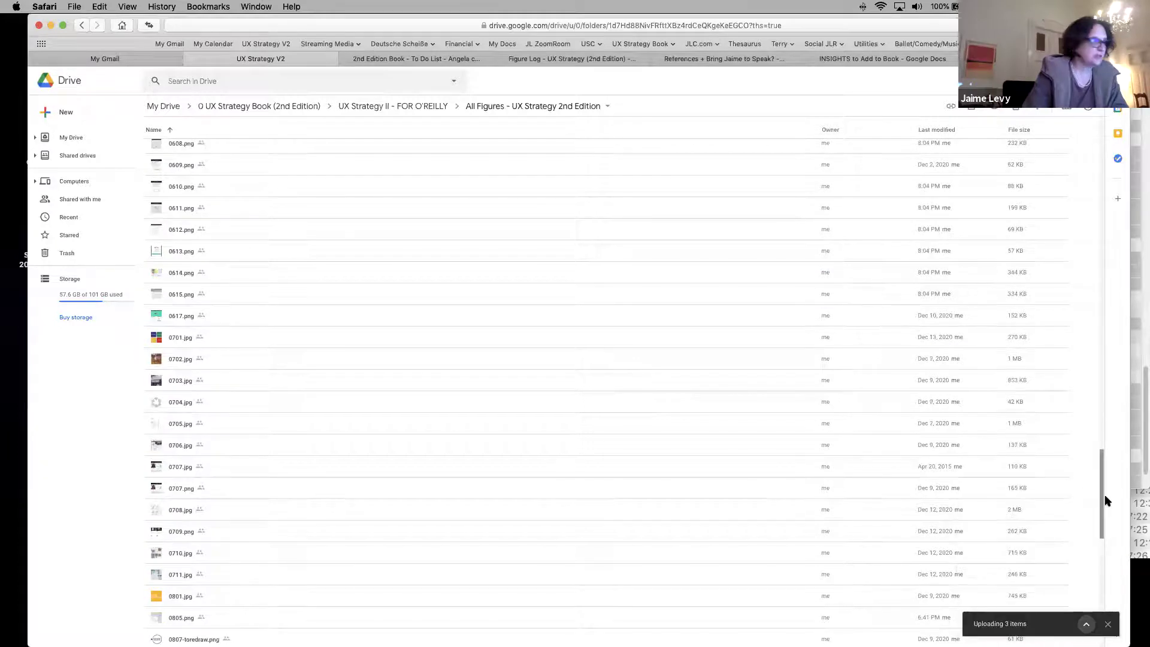
scroll(1107, 505, down, 5)
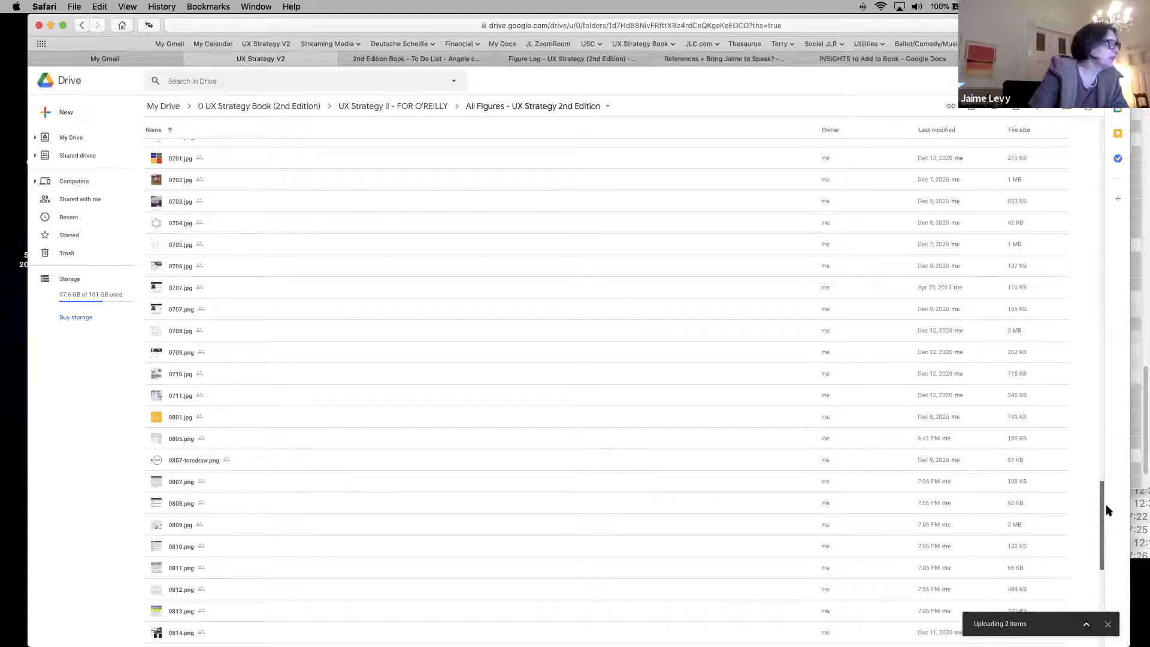
scroll(1106, 509, up, 1)
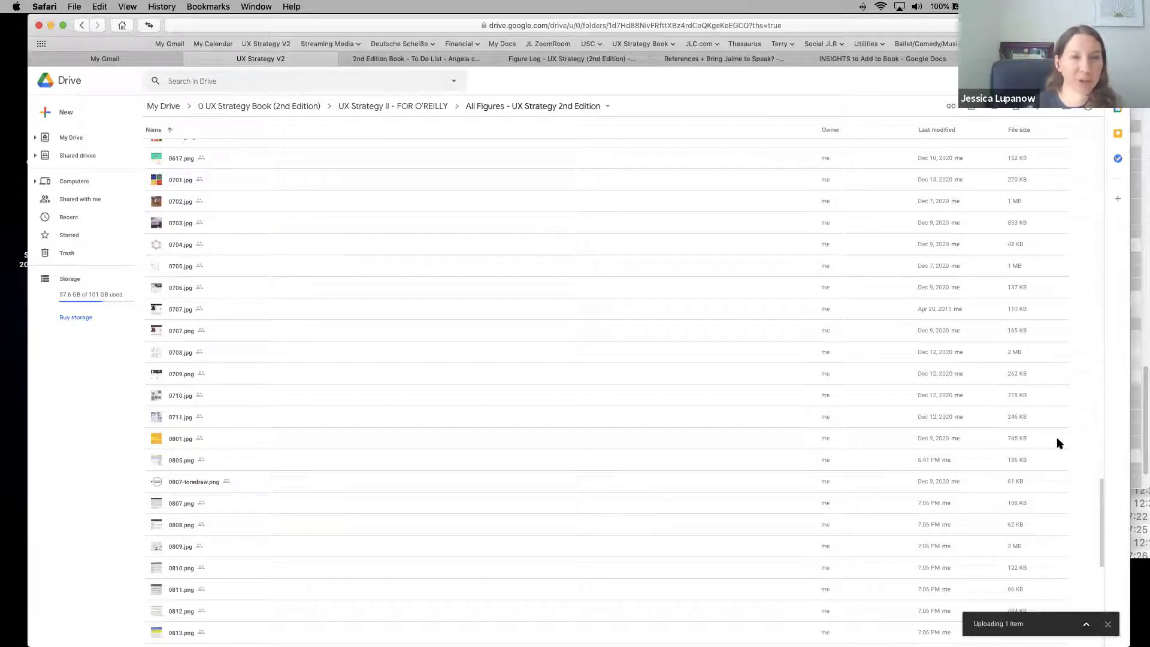
Step: Check the chapter 7 and early chapter 8 captions in the Figure Log, including 8-1, the 8-2 timeline and 8-7
click(561, 63)
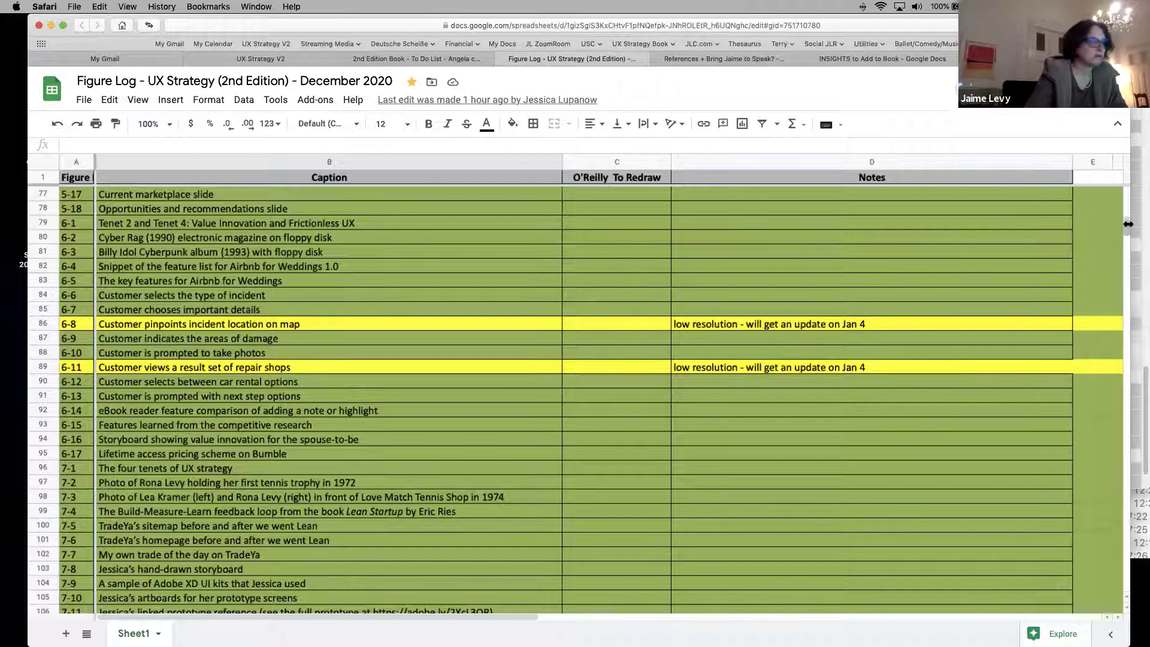
scroll(1124, 234, down, 6)
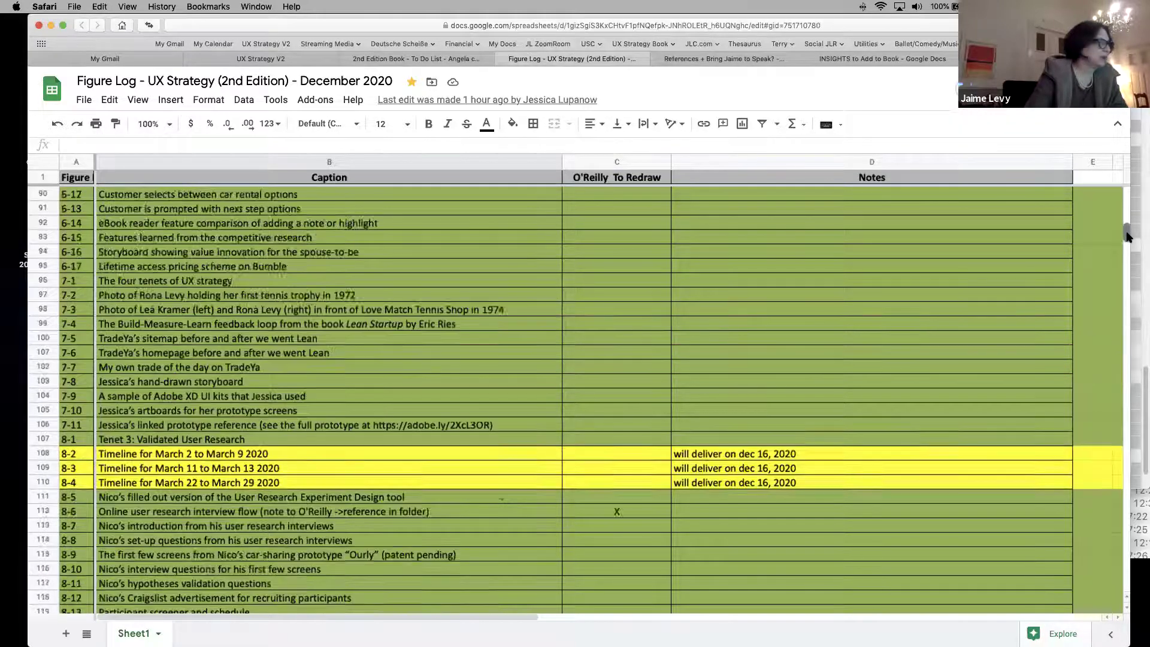
scroll(1125, 233, up, 2)
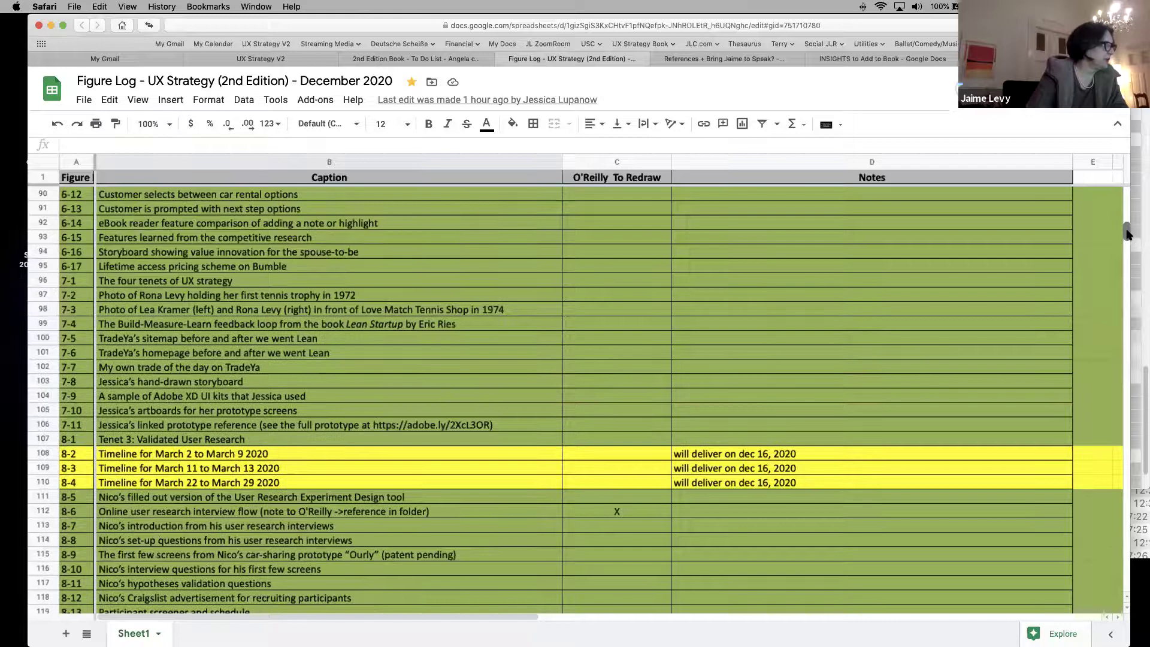
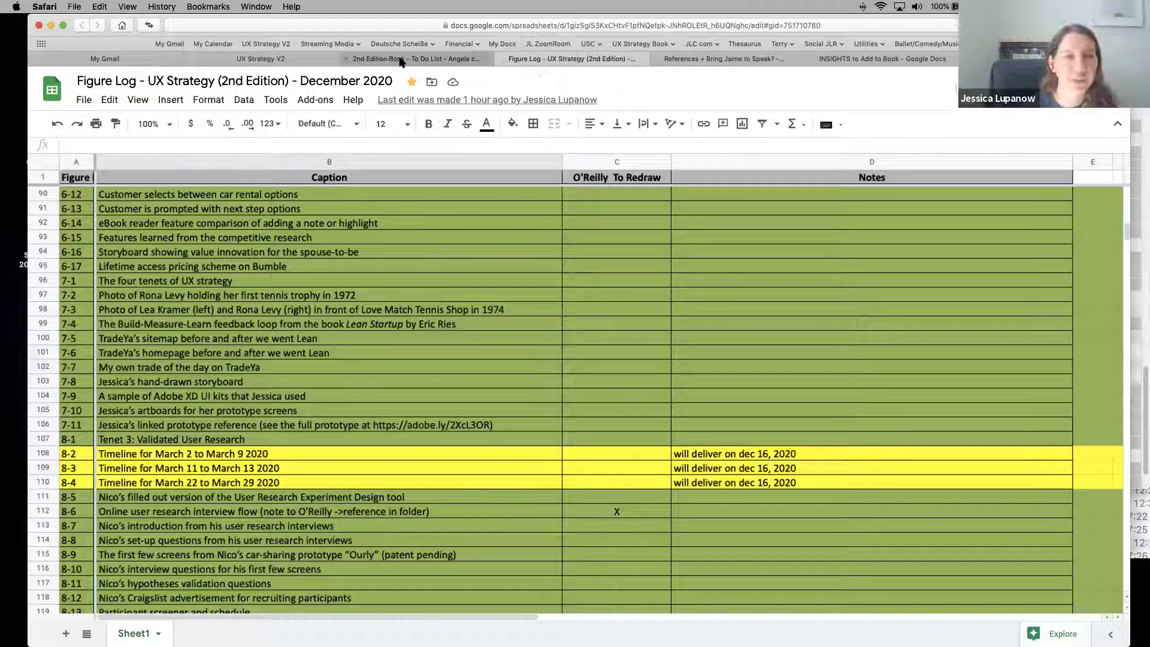
click(173, 454)
click(199, 526)
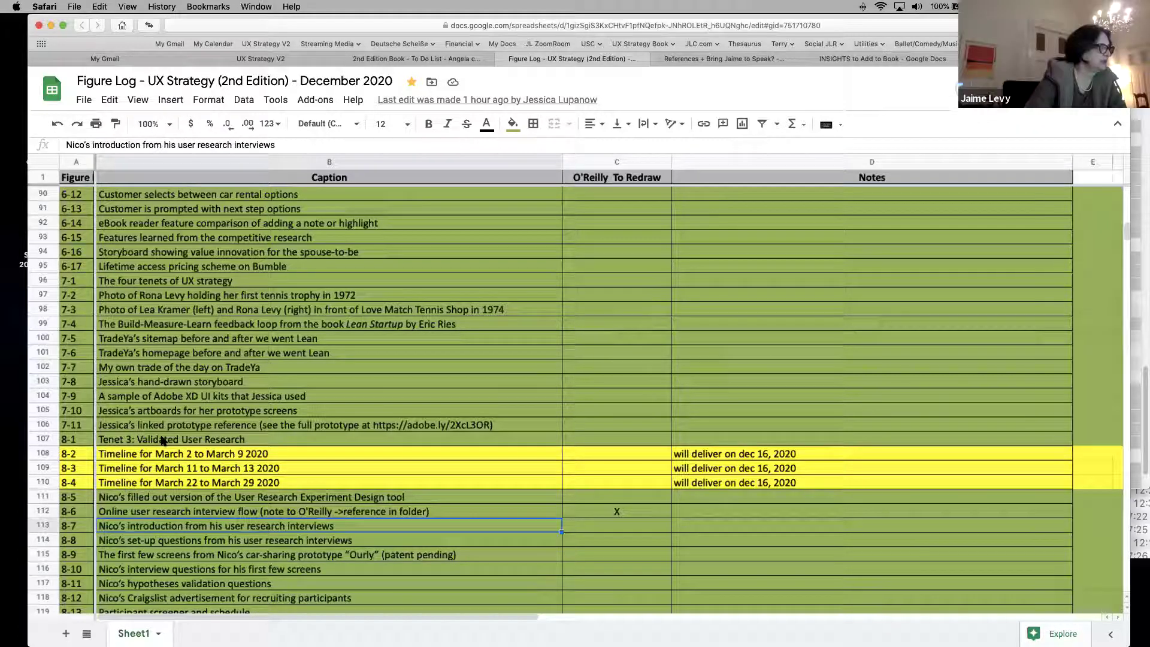
click(181, 443)
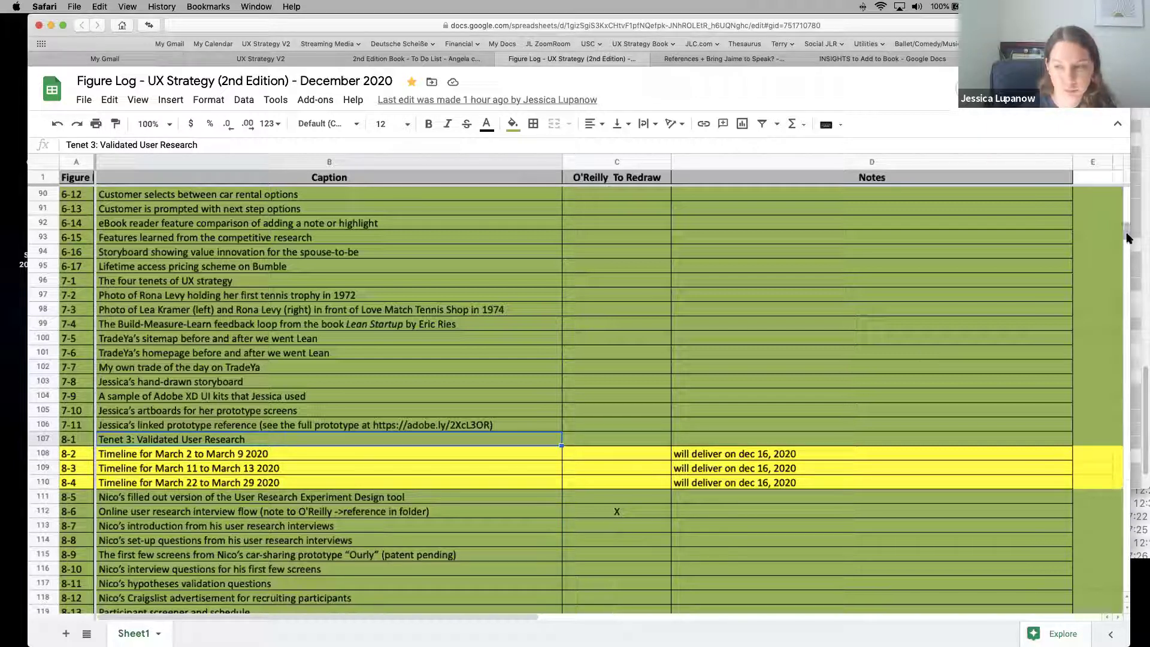
Step: Review the Figure Log from figure 1-1 through chapter 6, reading the captions, redraw marks and notes
scroll(1124, 194, up, 15)
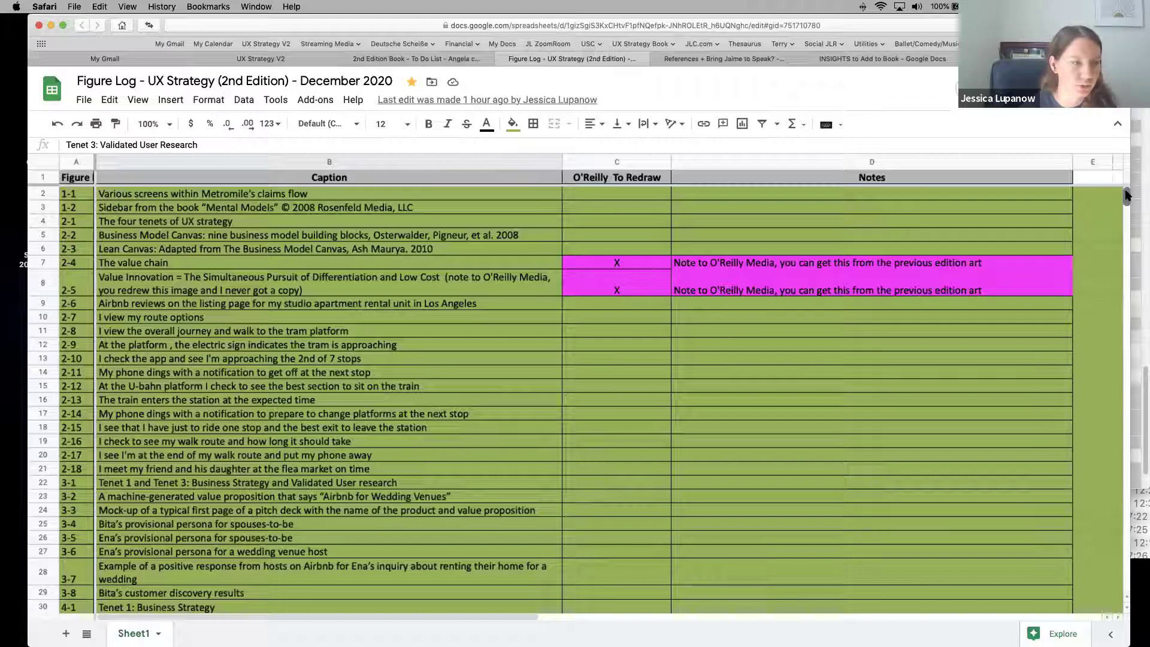
drag(1126, 195, 1127, 204)
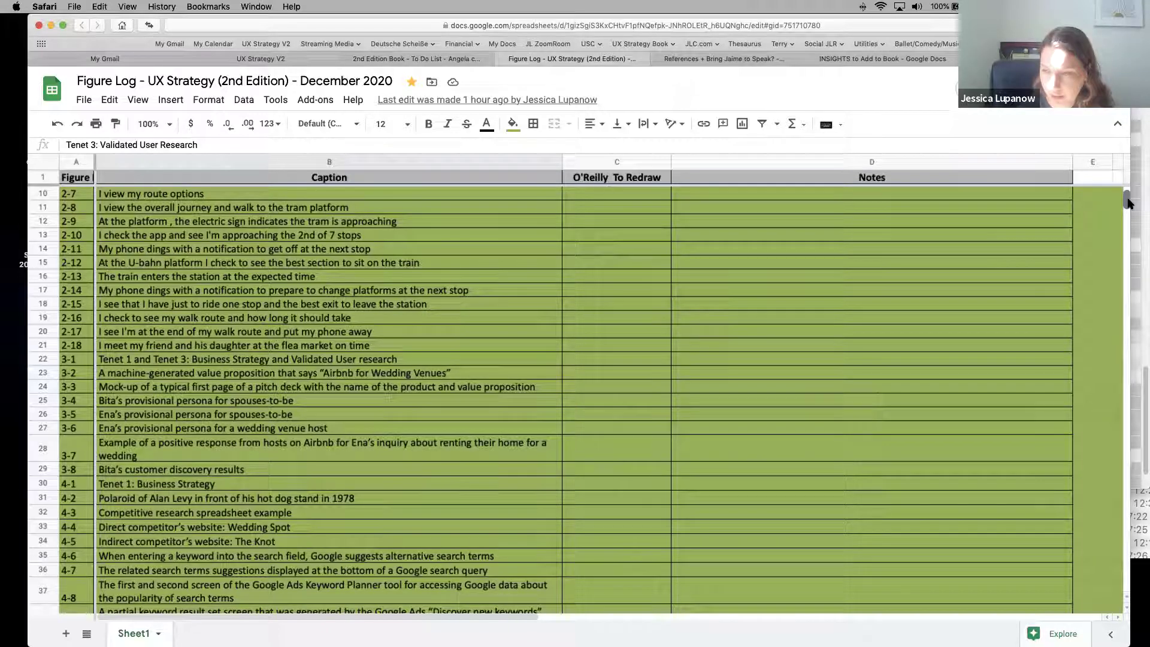
drag(1127, 204, 1126, 185)
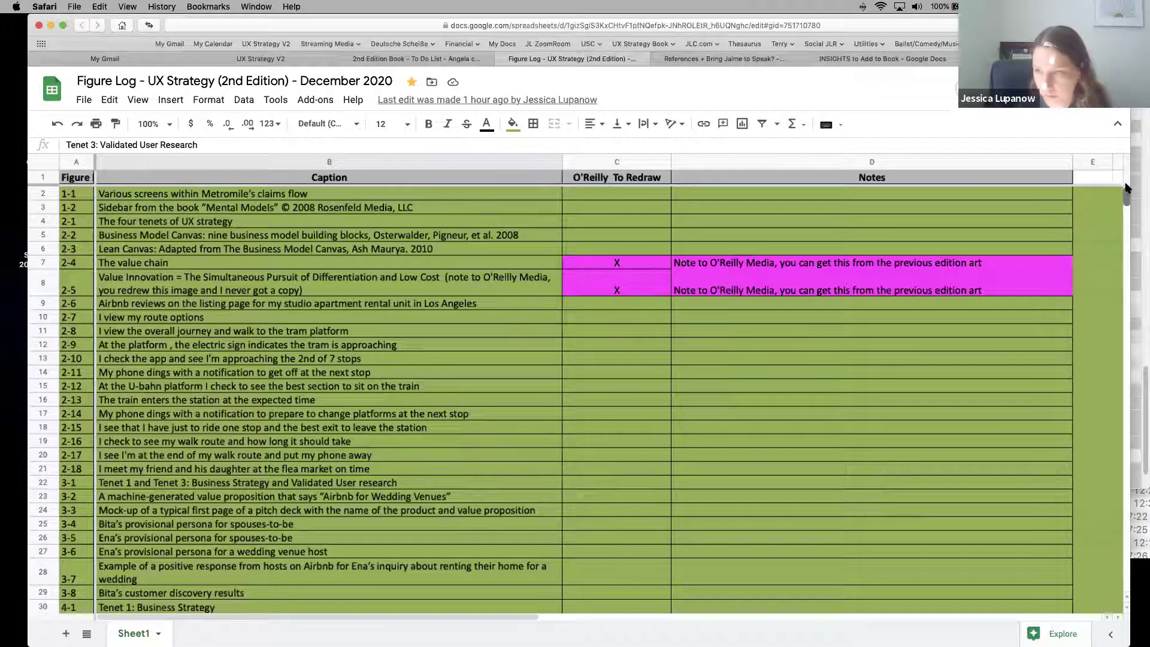
mouse_move(1127, 195)
mouse_down()
mouse_move(1131, 217)
mouse_move(1131, 195)
mouse_move(1139, 203)
mouse_up()
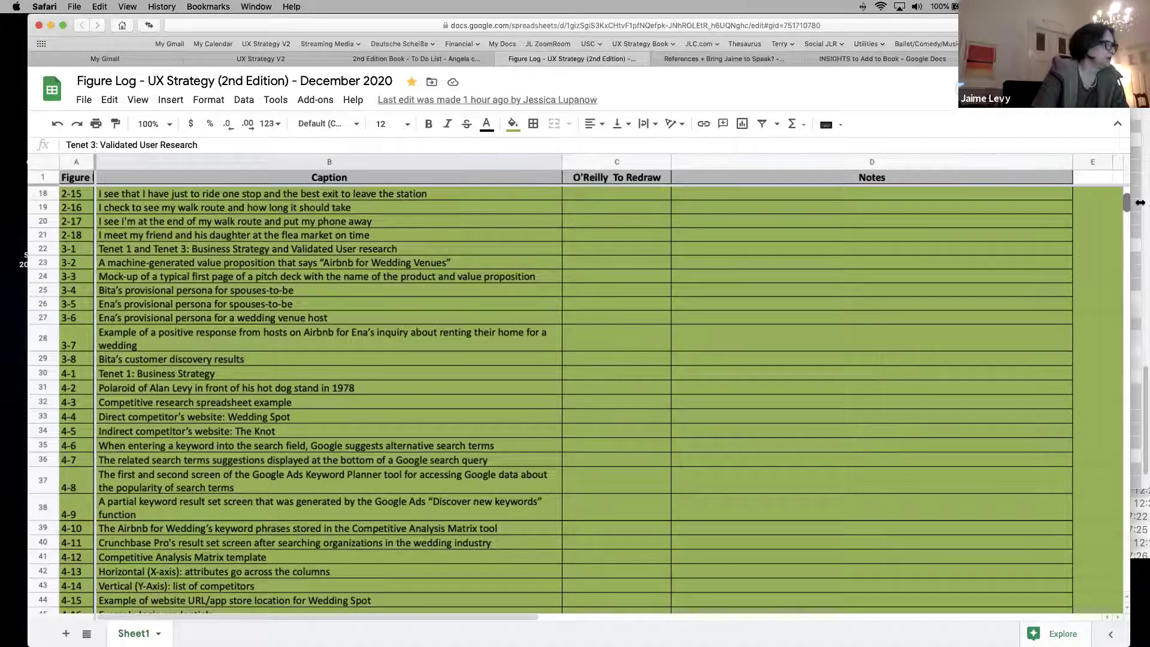
scroll(1139, 203, down, 4)
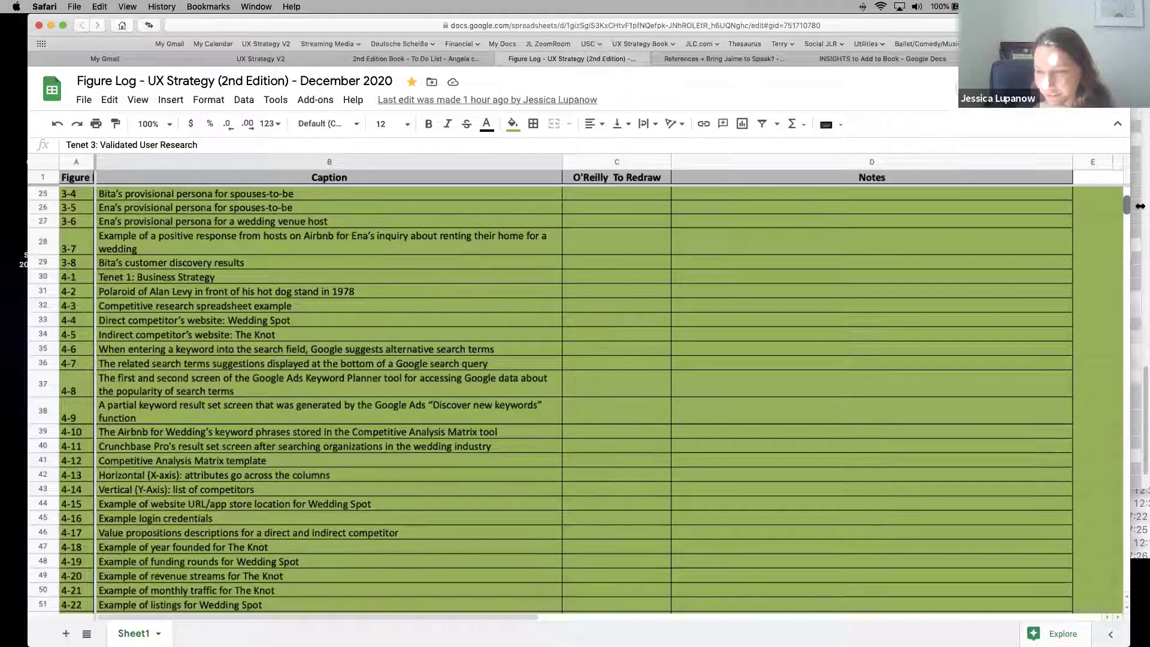
scroll(1140, 205, down, 5)
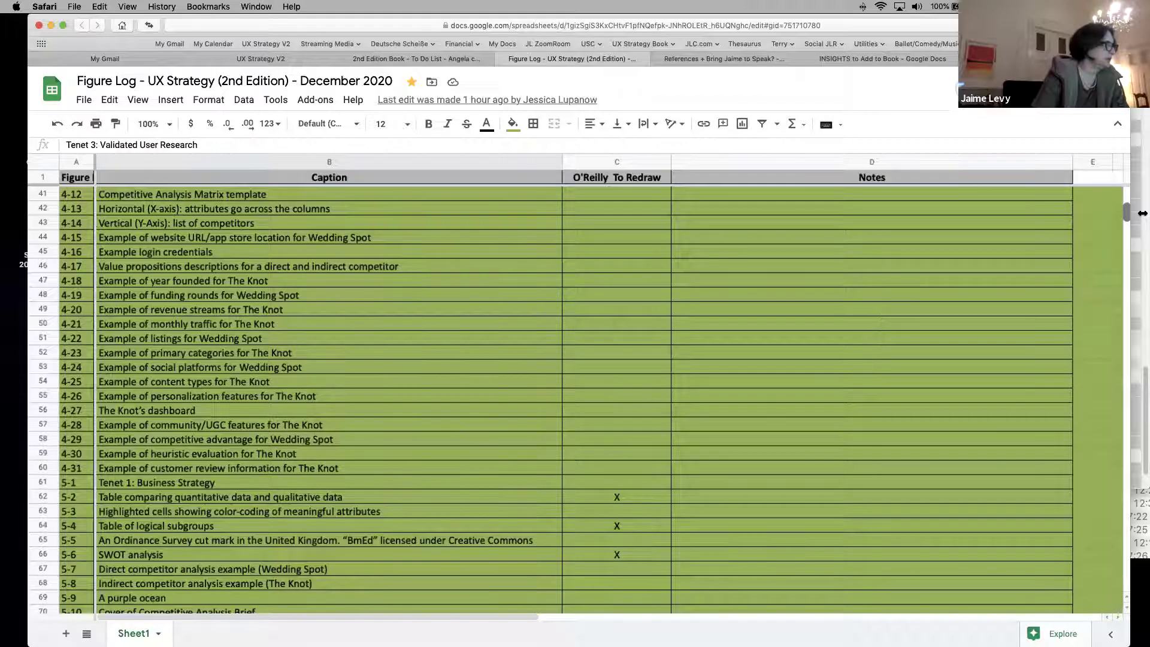
scroll(1142, 213, down, 3)
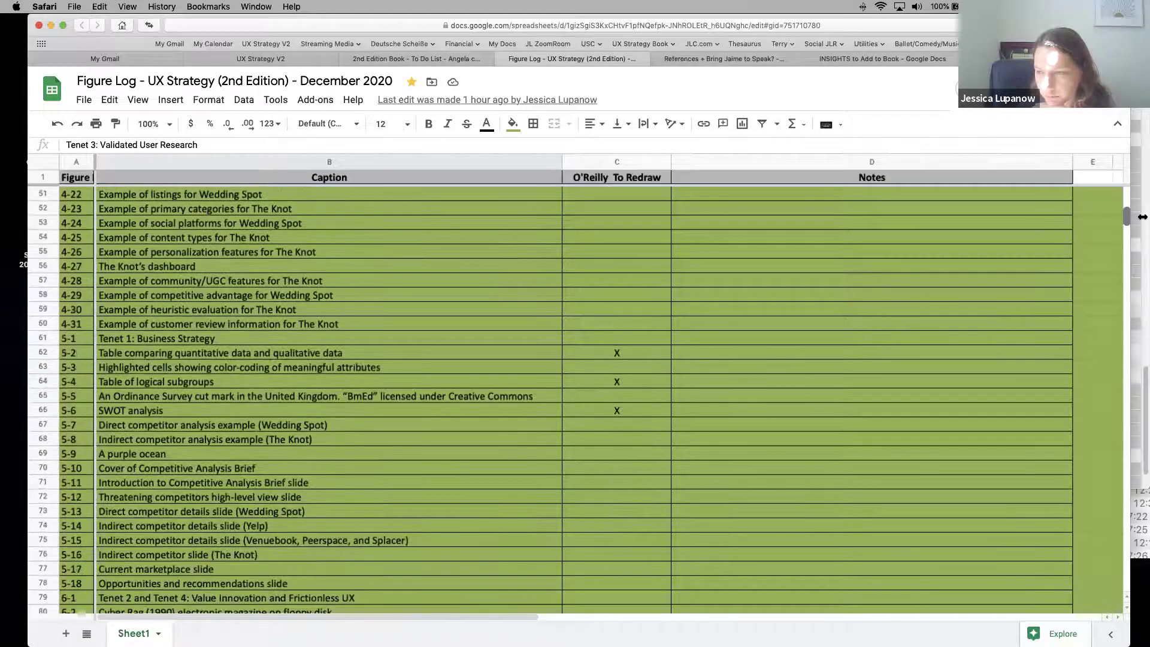
scroll(1142, 217, down, 3)
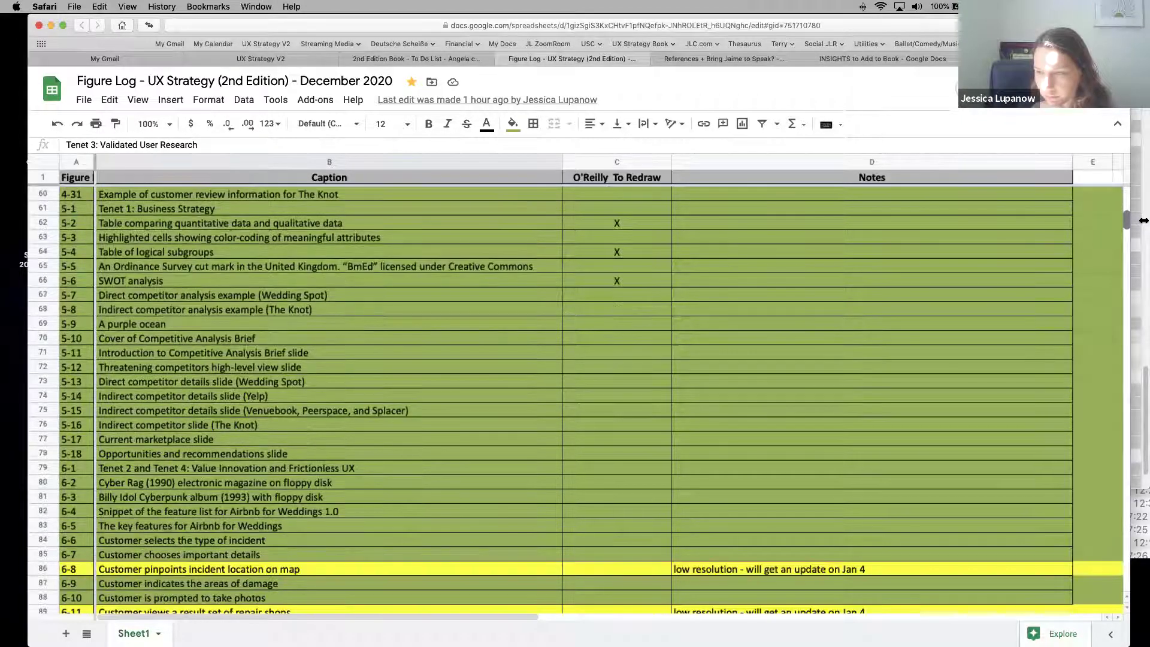
scroll(1142, 221, down, 2)
scroll(1143, 222, down, 2)
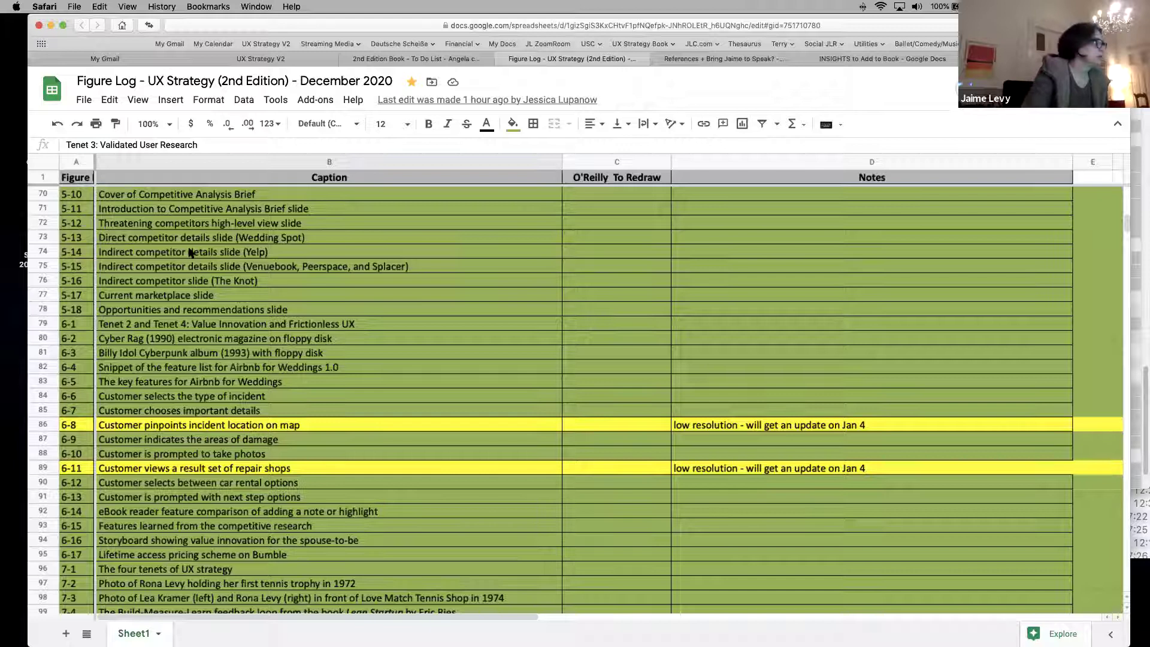
Step: Examine the chapter 5 entries in the Figure Log, going through the captions from 5-2 to 5-7 one by one
click(91, 315)
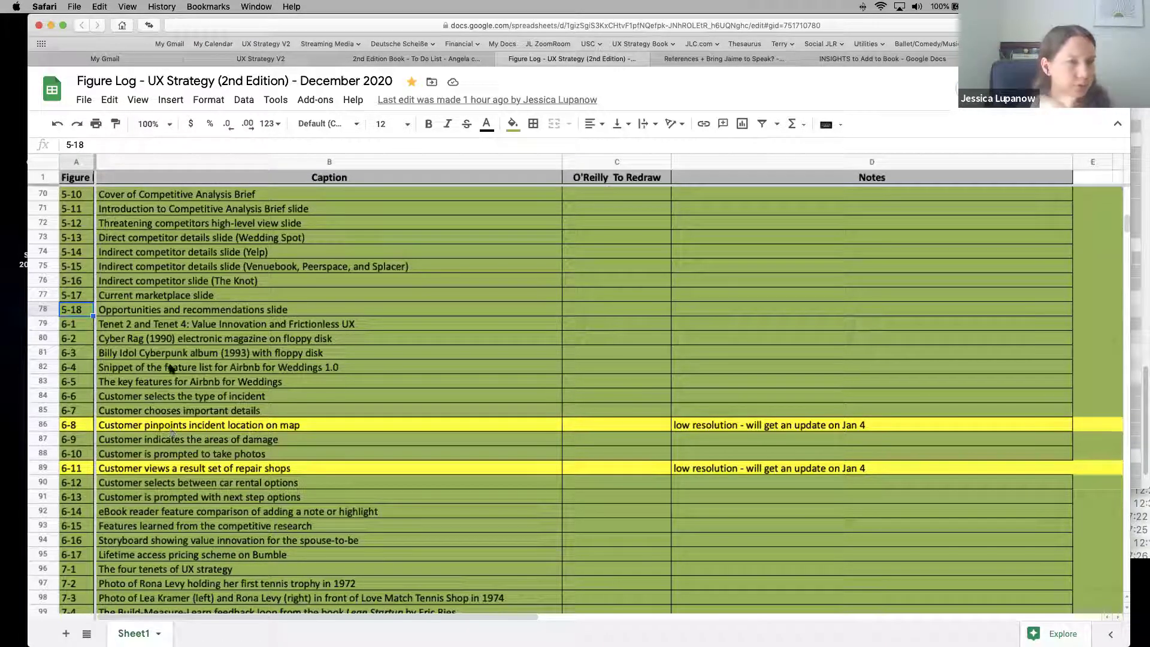
click(180, 250)
scroll(164, 152, up, 2)
scroll(156, 239, up, 3)
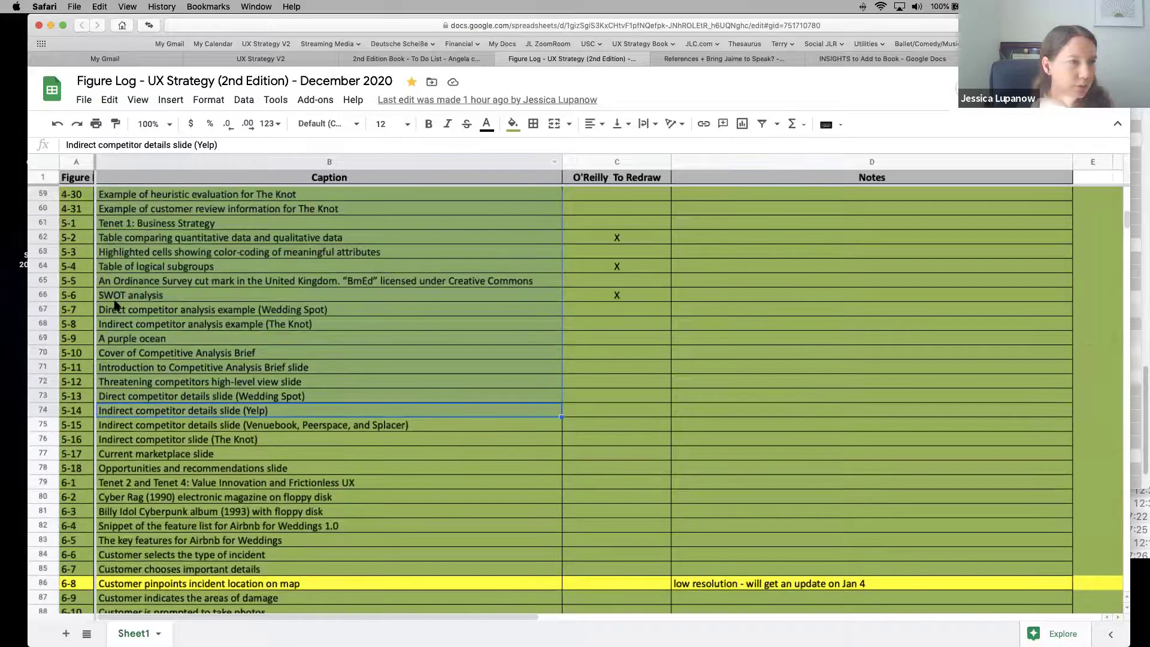
click(144, 295)
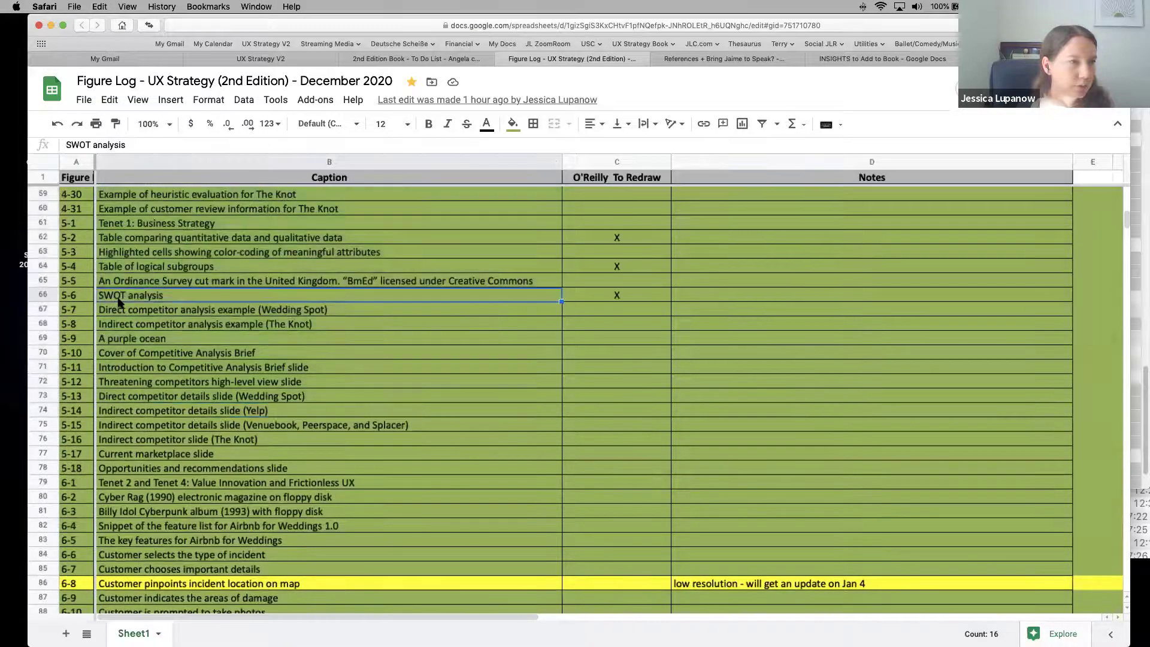
click(131, 240)
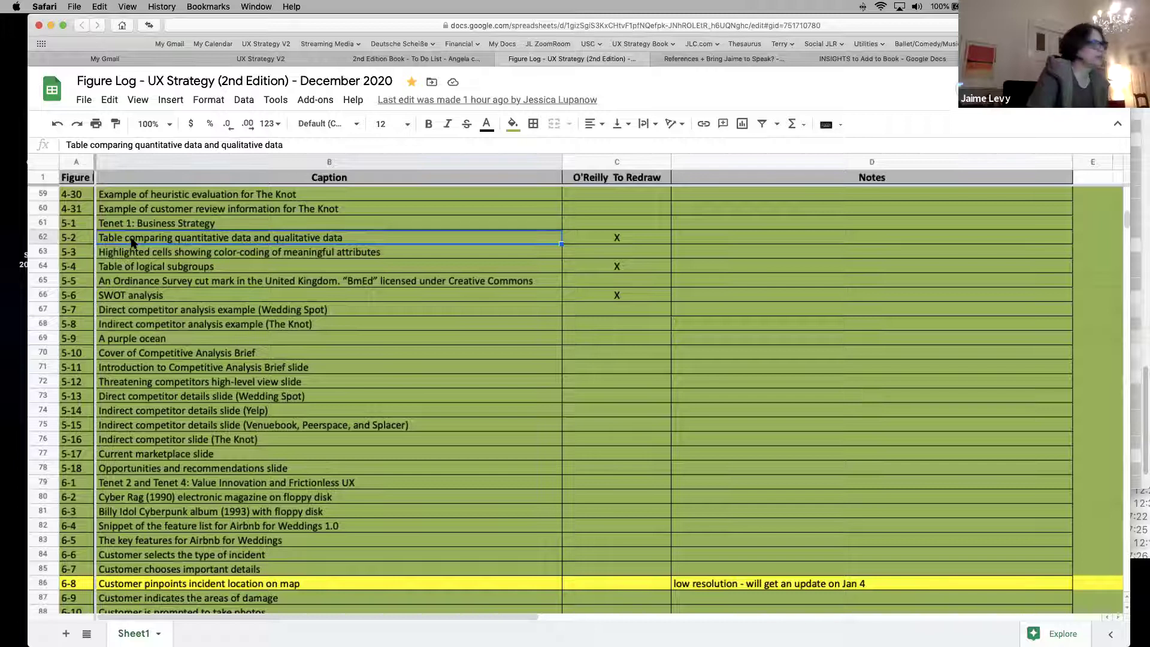
click(124, 255)
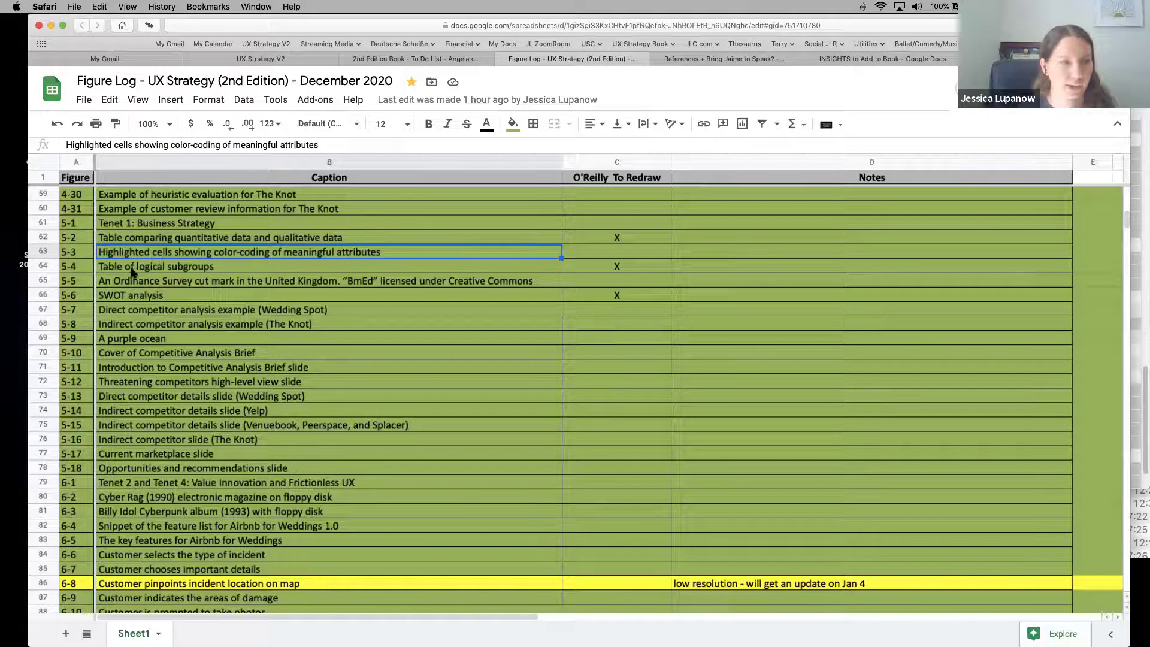
click(132, 271)
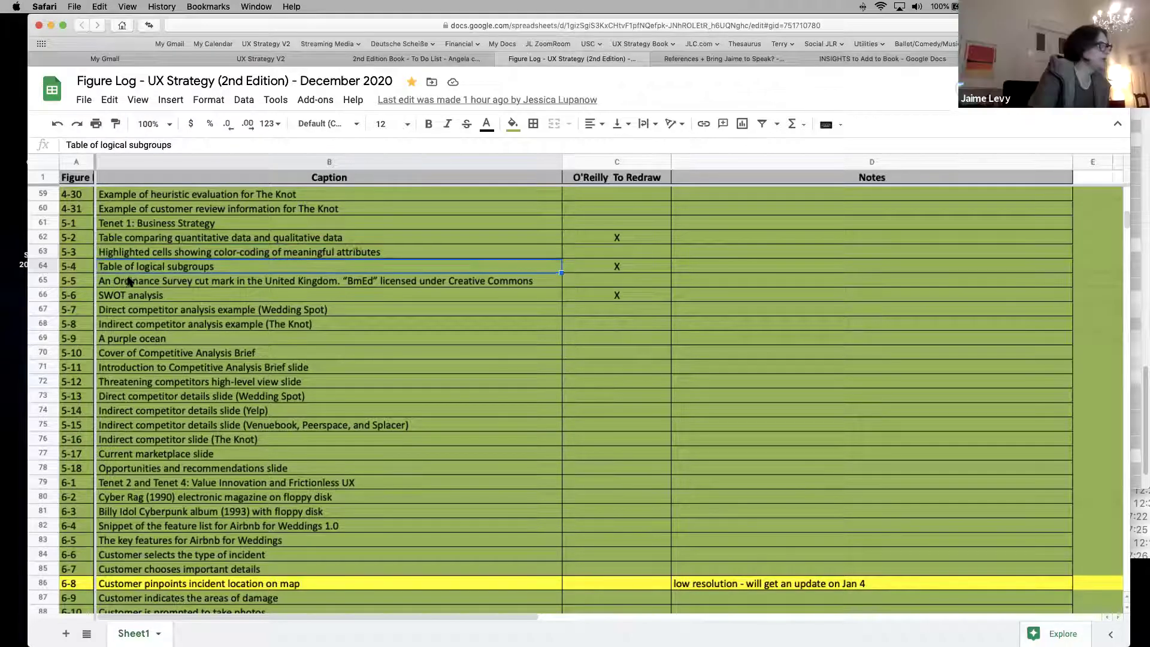
click(130, 286)
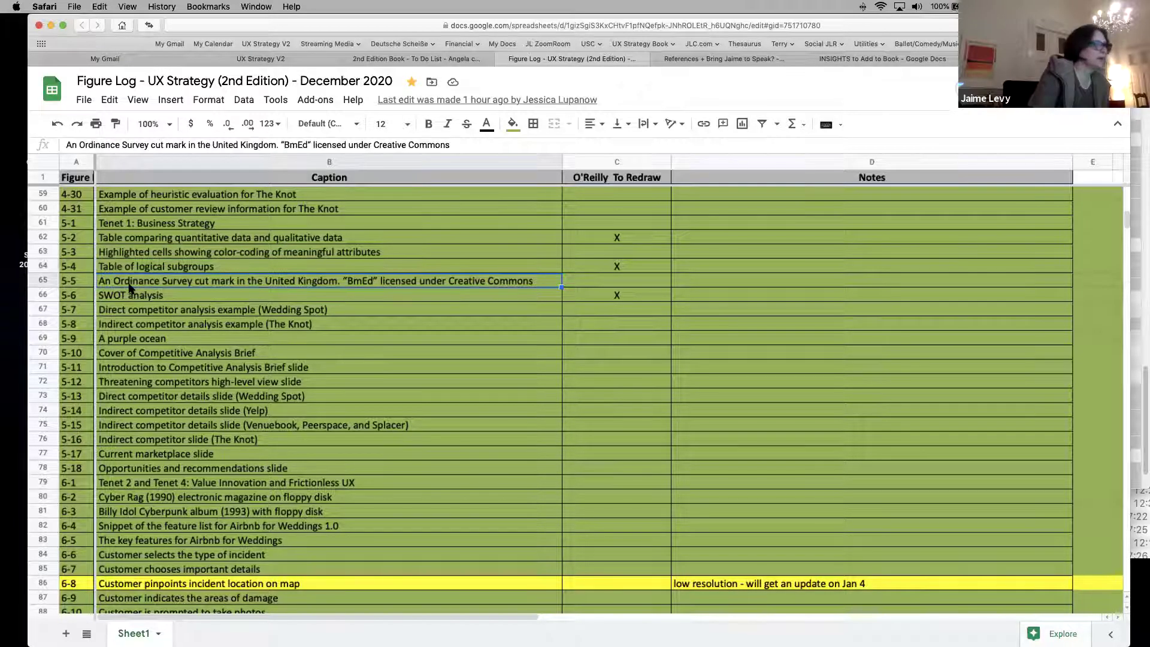
click(134, 298)
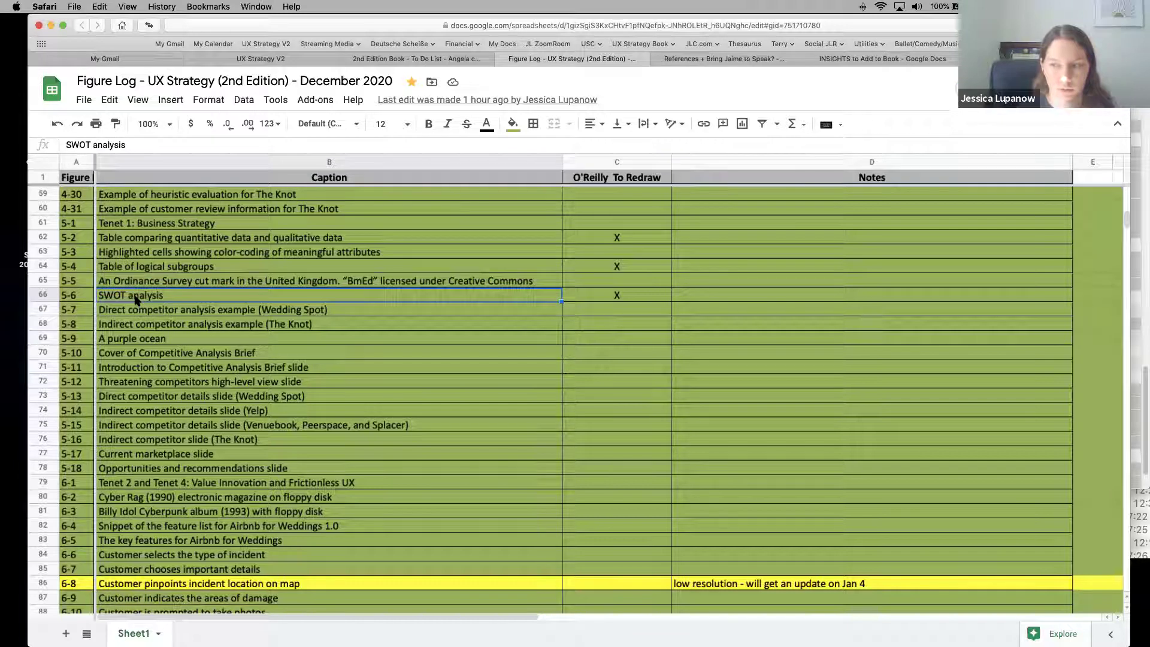
click(160, 314)
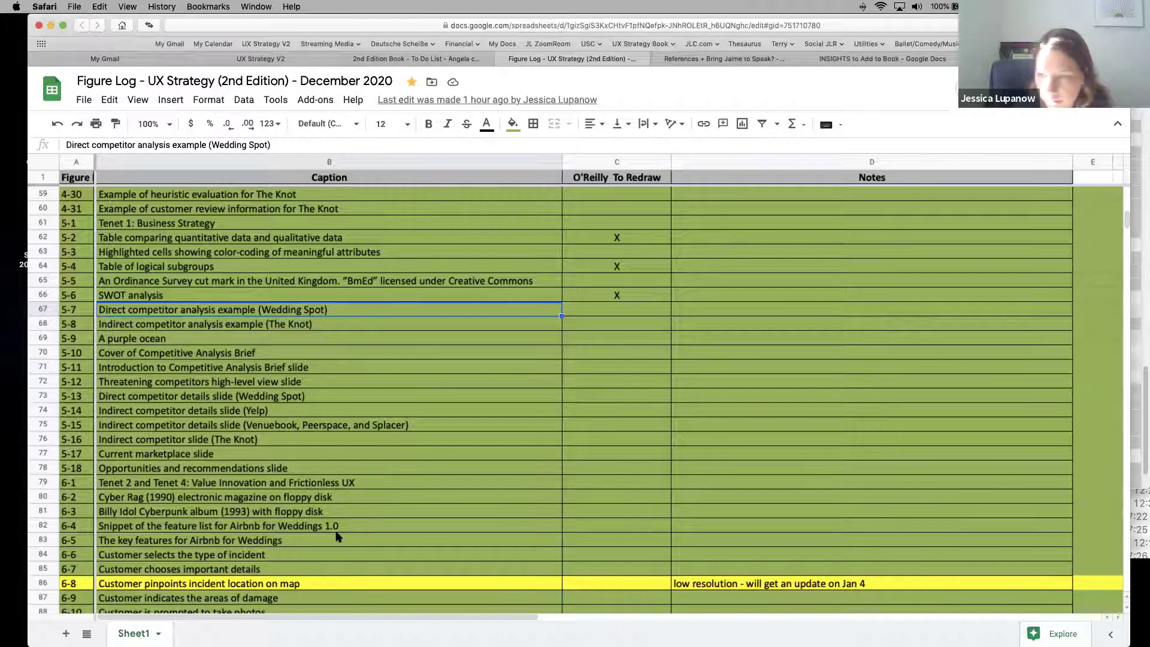
Step: Check the Figure Log captions for 5-10, 5-18 and the start of chapter 6
click(188, 354)
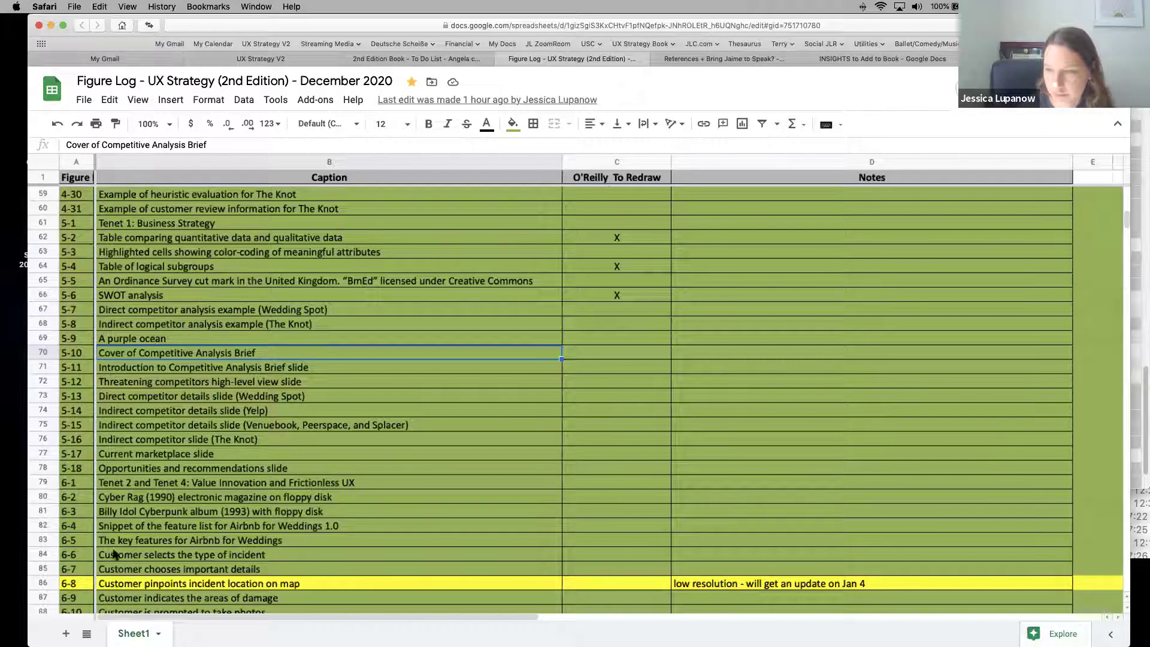
click(204, 470)
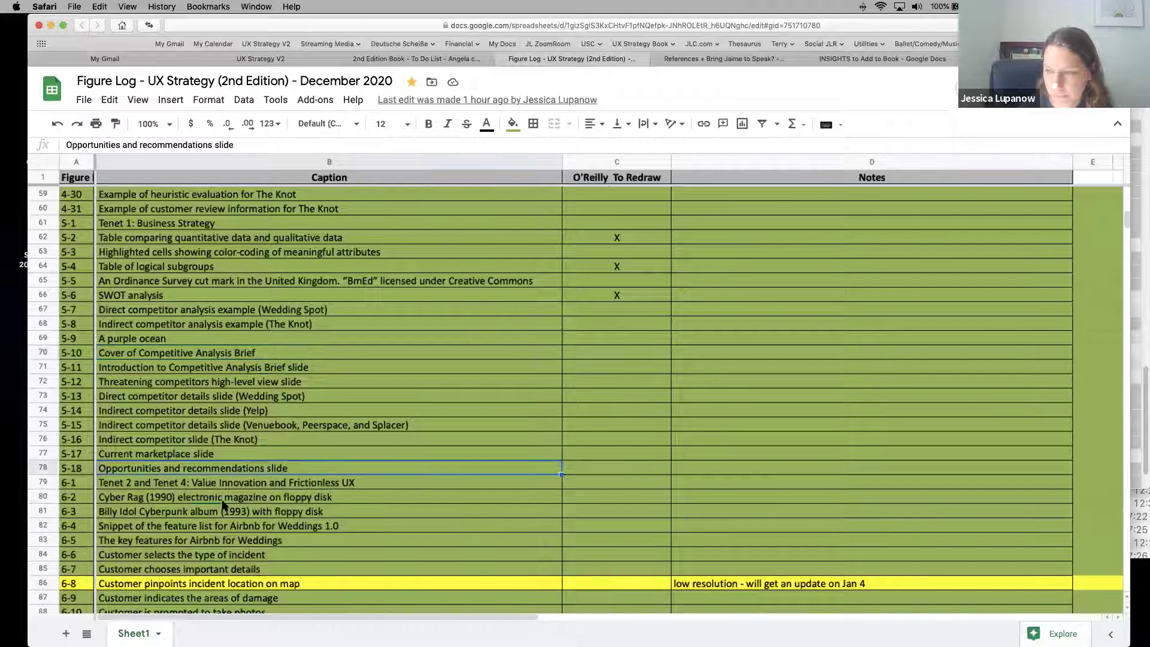
click(215, 498)
click(192, 485)
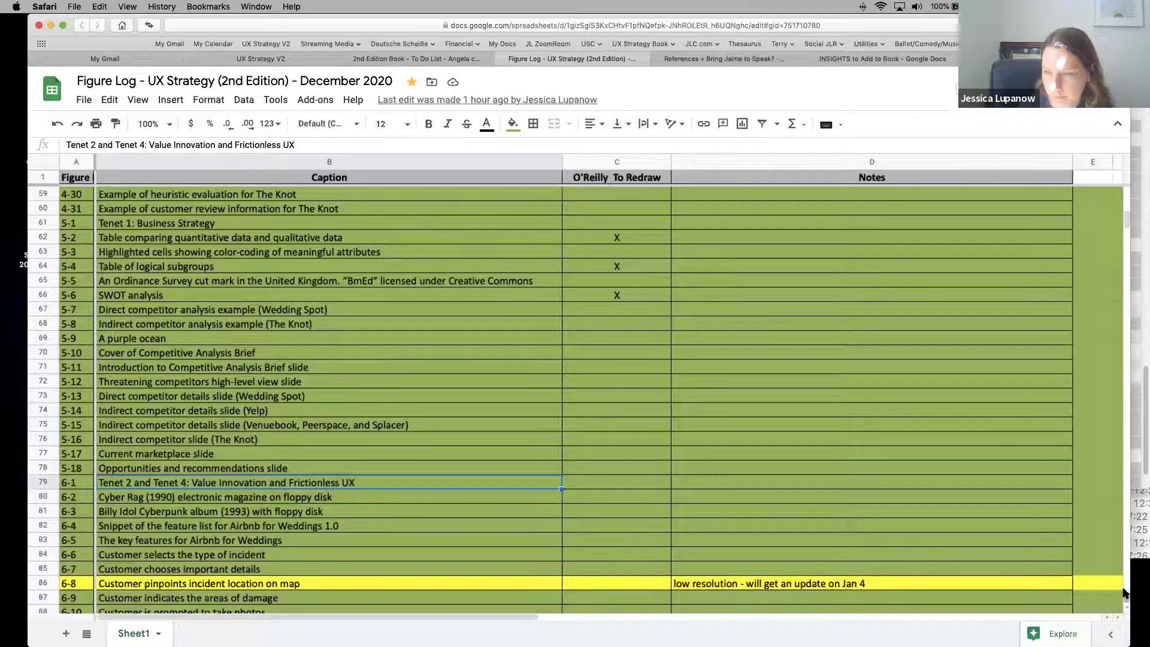
Step: Review the chapter 7 entries in the Figure Log, from caption 7-1 through 7-11
scroll(1124, 582, down, 10)
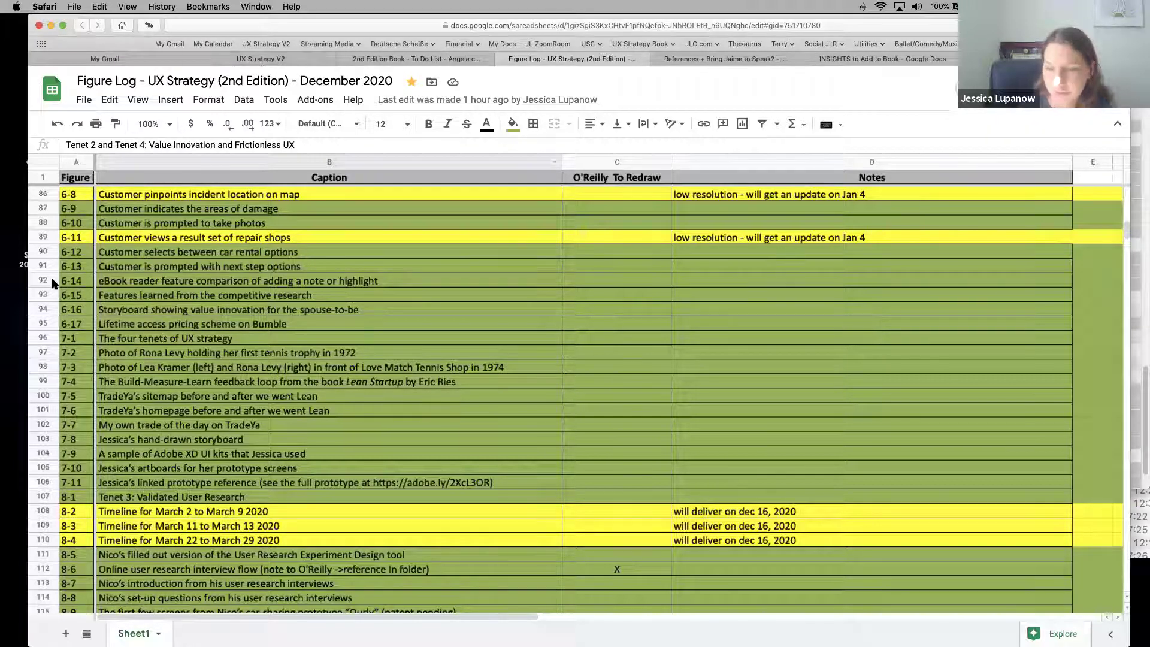
click(123, 339)
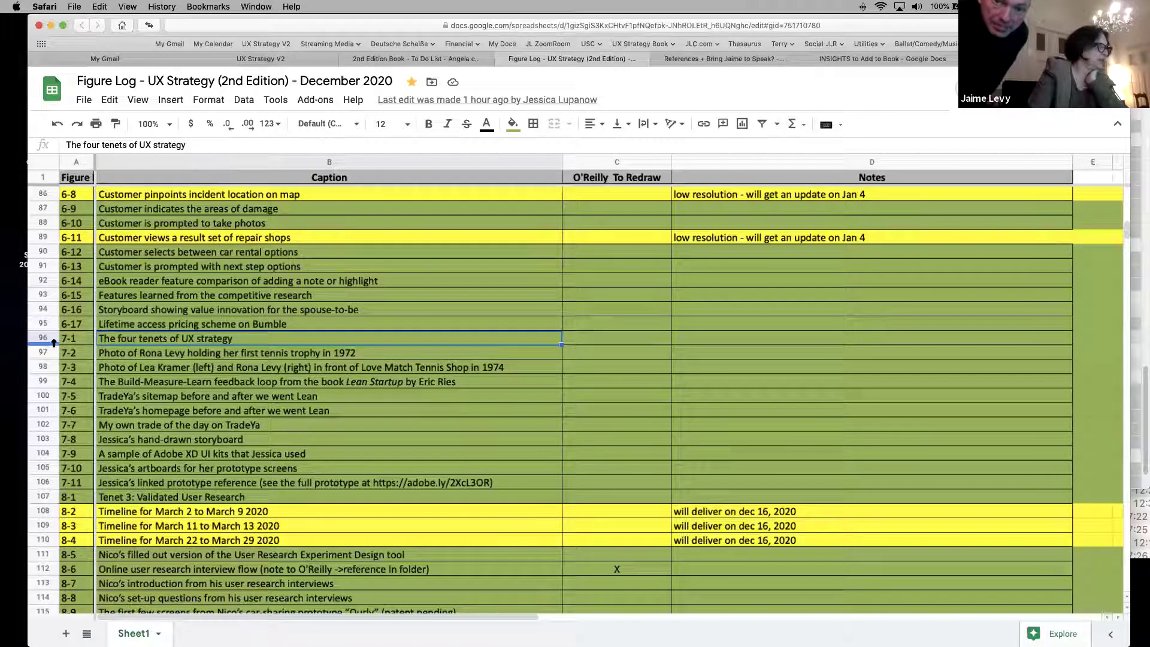
click(120, 482)
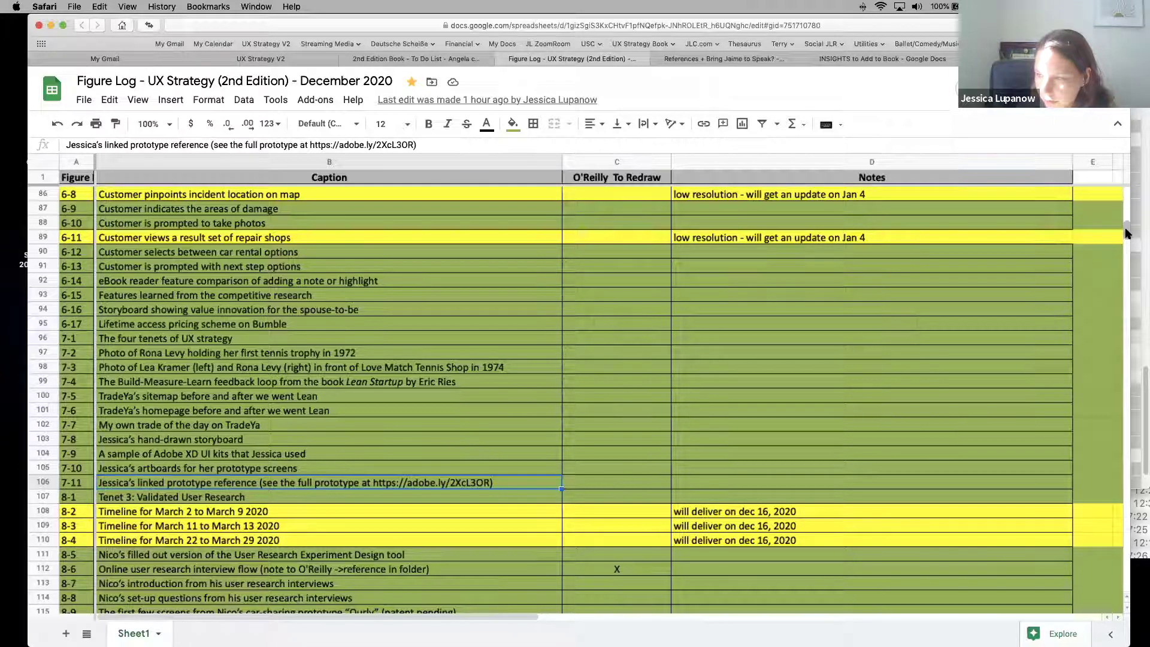
scroll(1126, 232, down, 5)
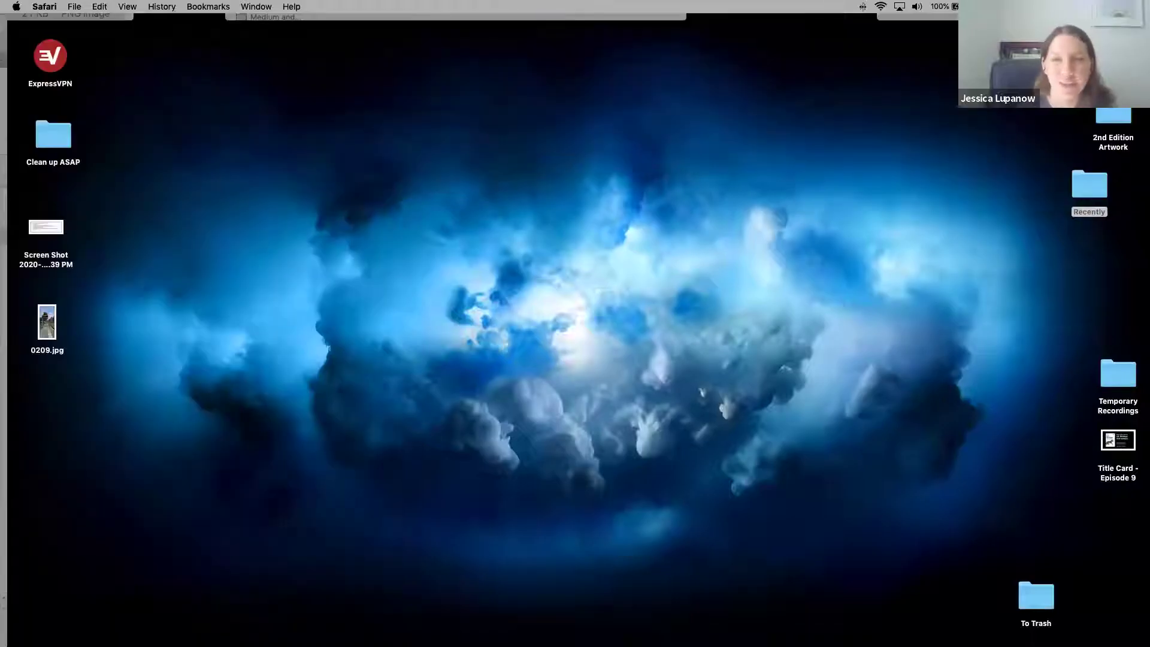
Step: Open the 2nd Edition Artwork folder on the desktop and preview the chapter 7 figure 0707.png, closing the image after viewing
click(1115, 115)
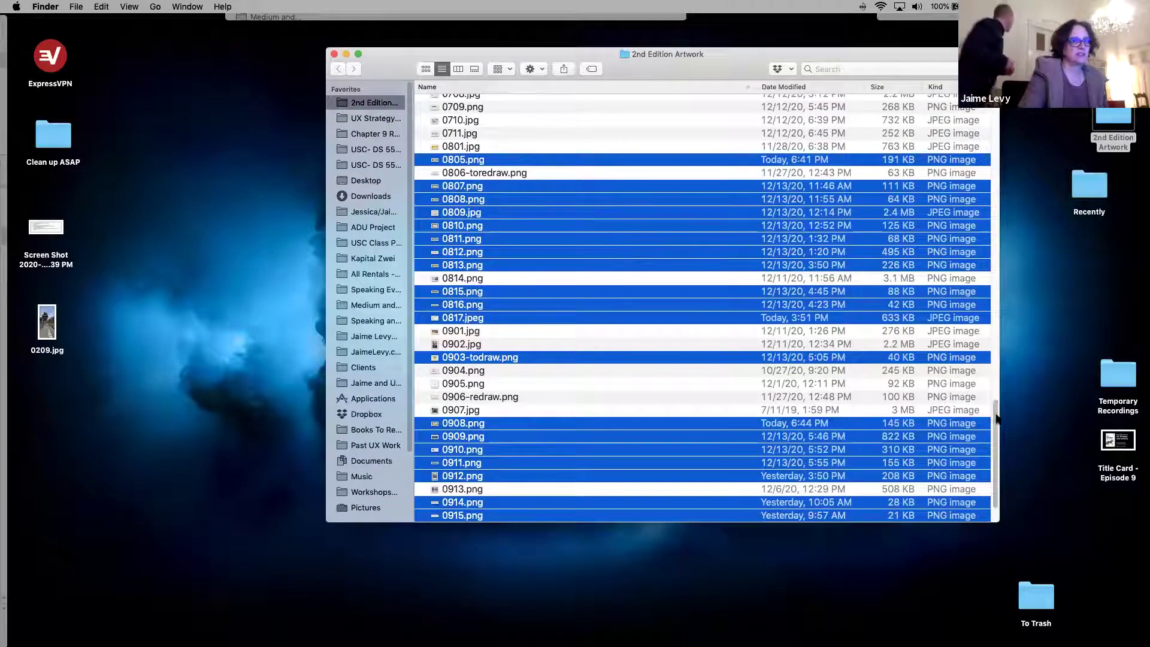
scroll(989, 395, up, 4)
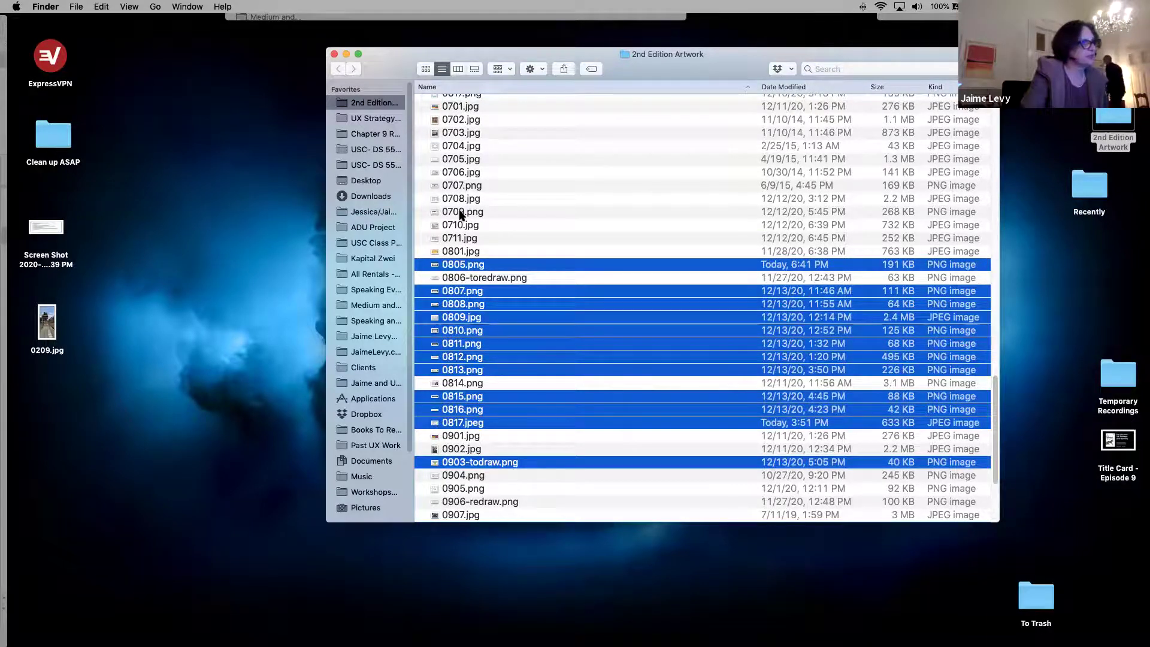
click(463, 241)
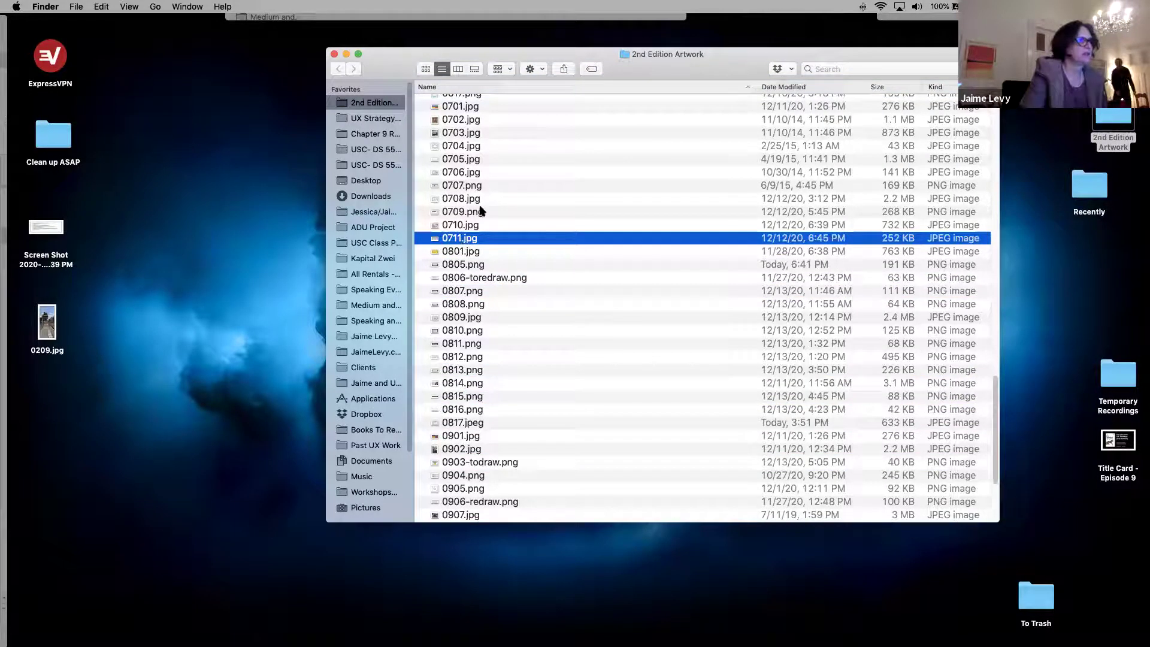
click(465, 186)
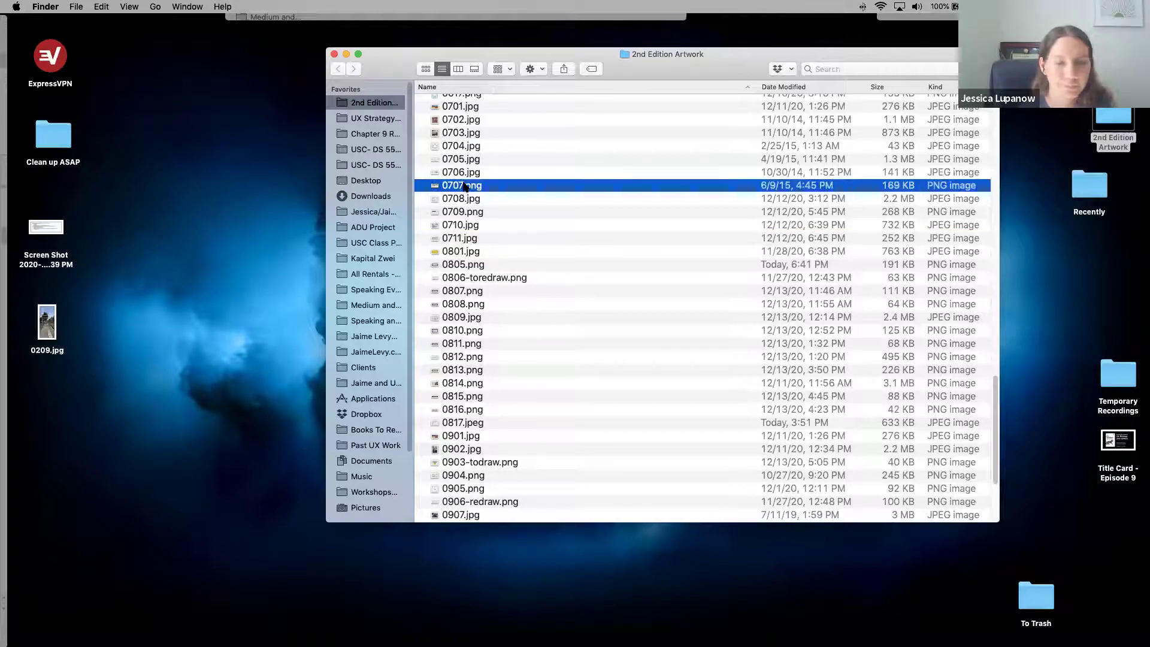
double_click(464, 186)
key(super+w)
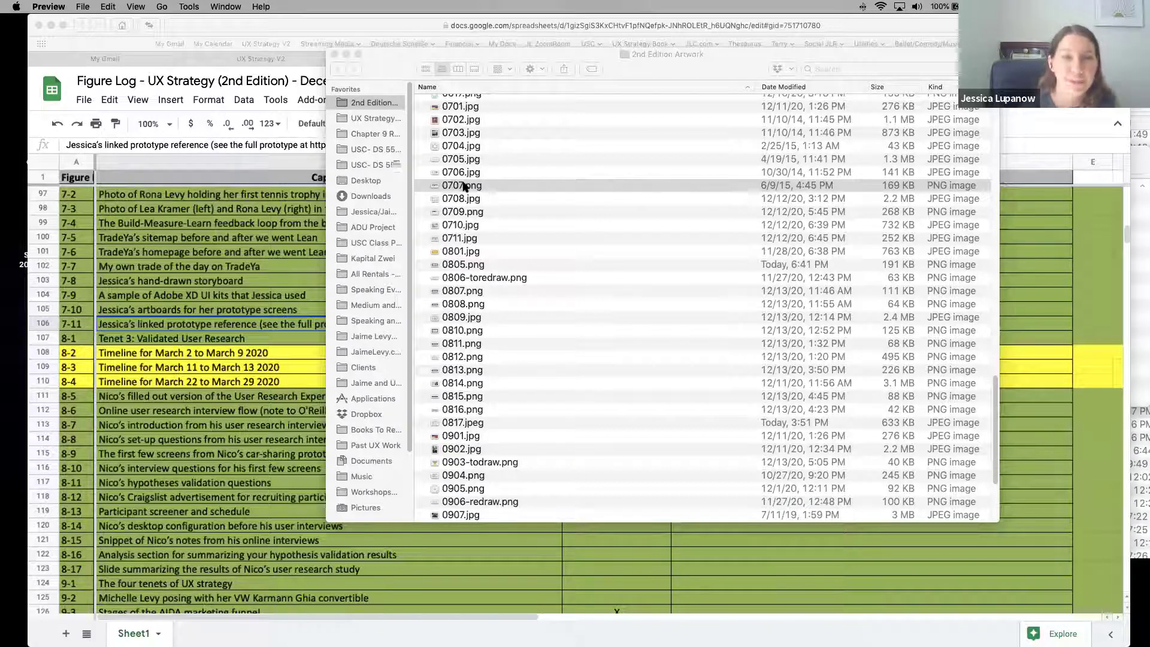
click(463, 186)
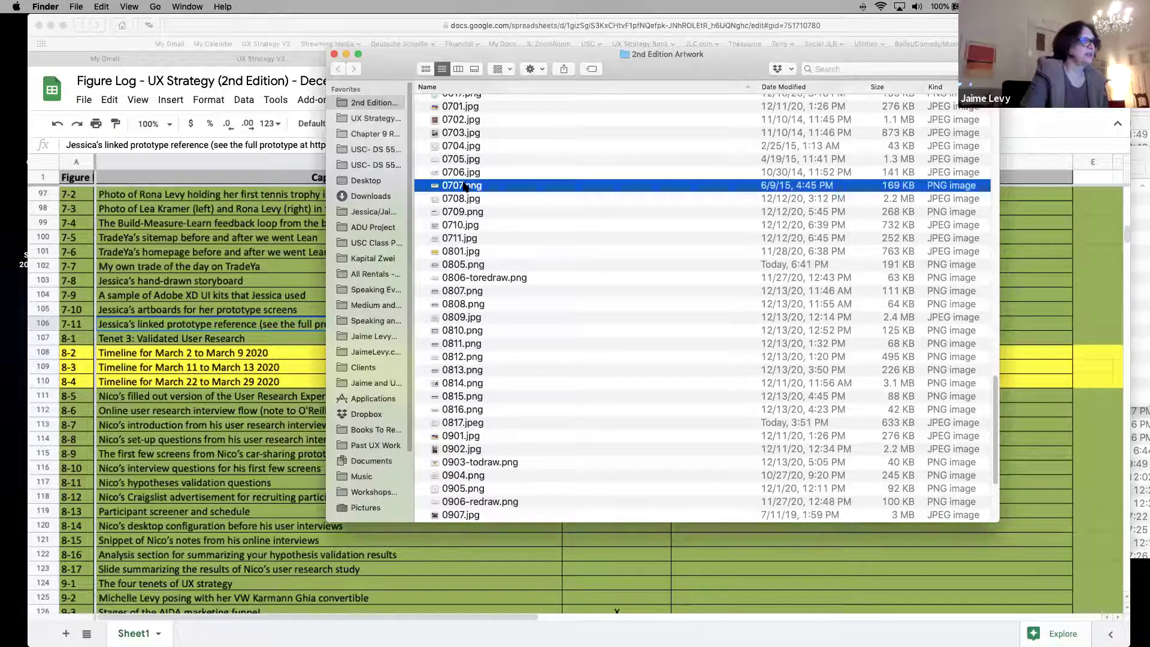
double_click(435, 186)
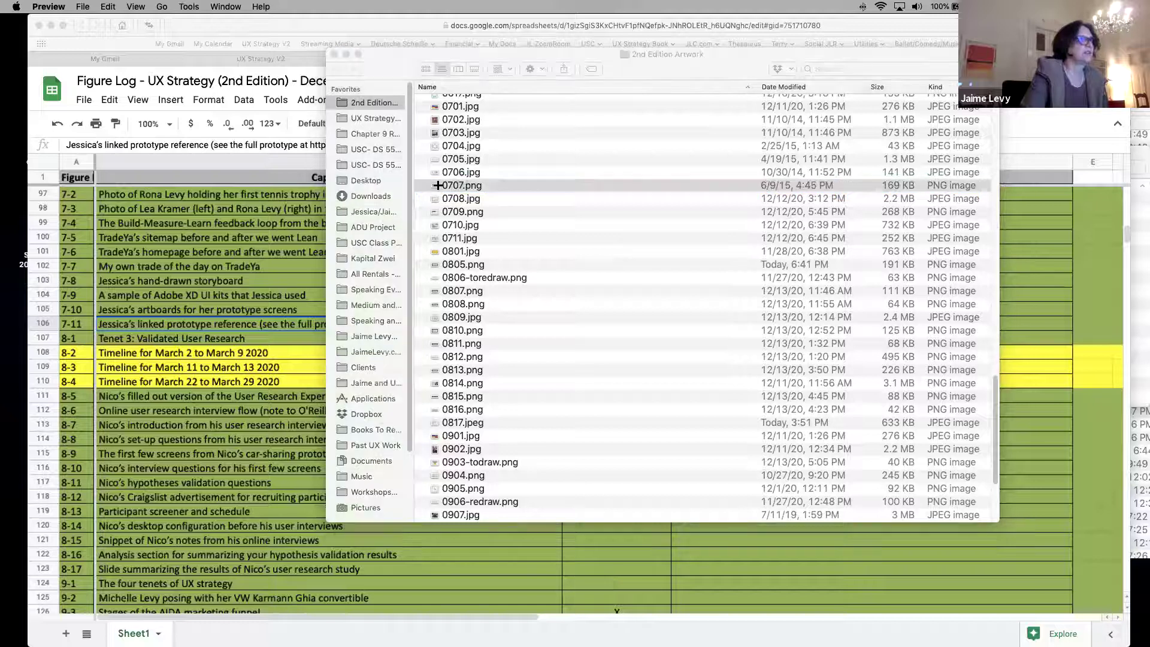
key(super+w)
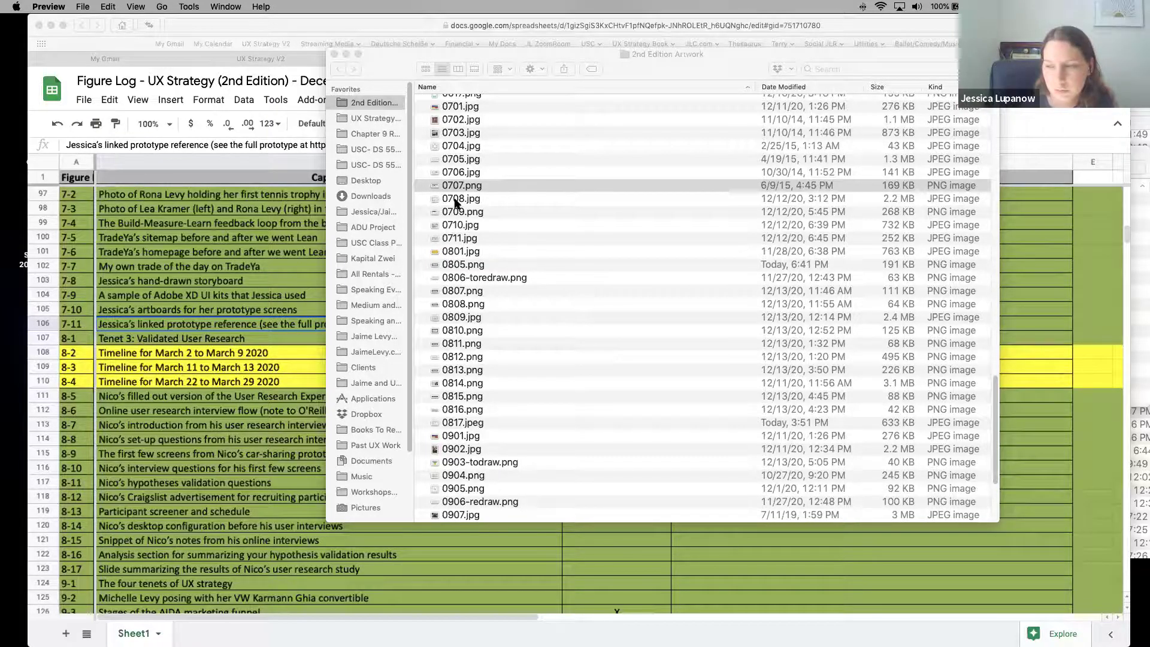
double_click(457, 185)
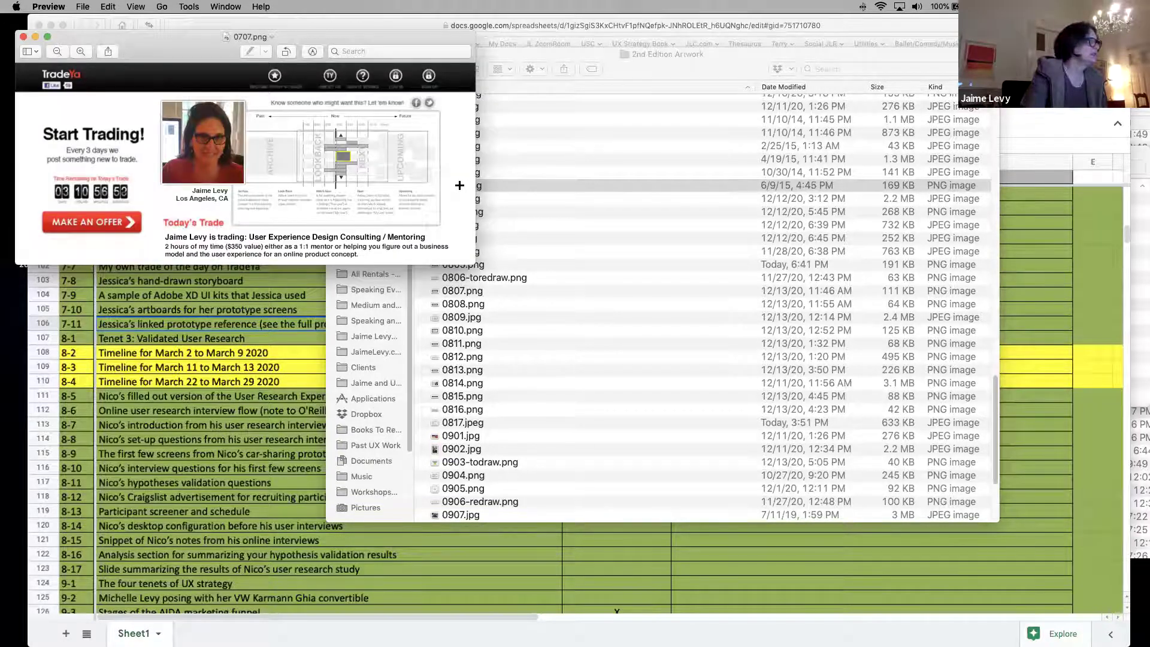
key(super+w)
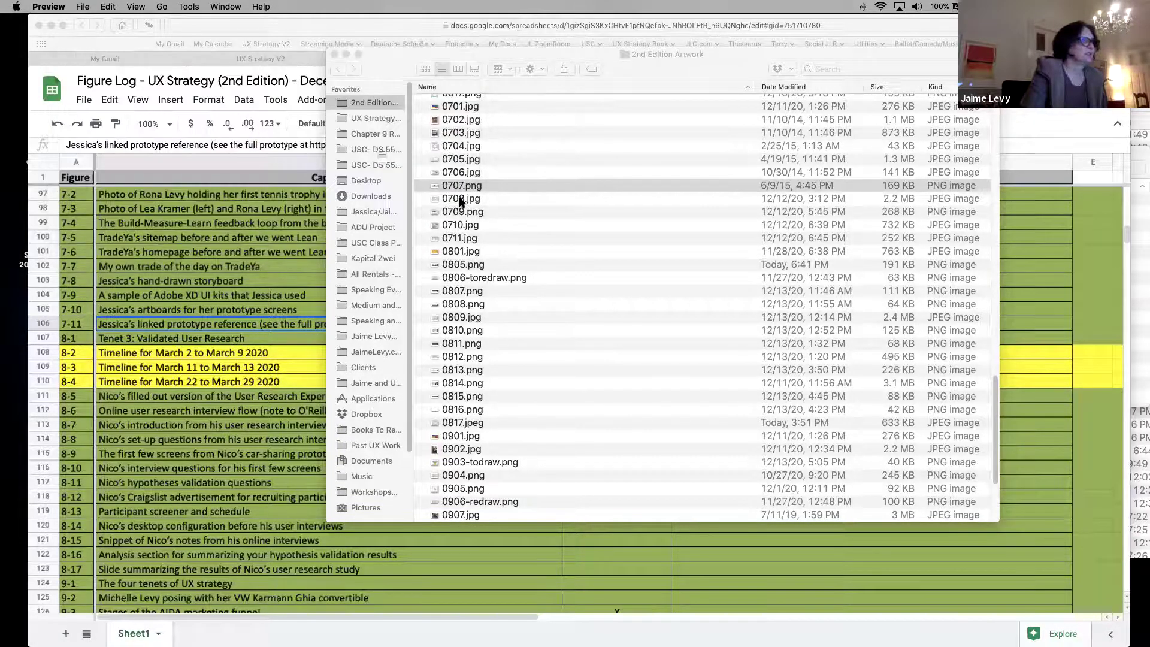
Step: Preview the local artwork file 0708.jpg, then close the image
click(462, 199)
double_click(459, 200)
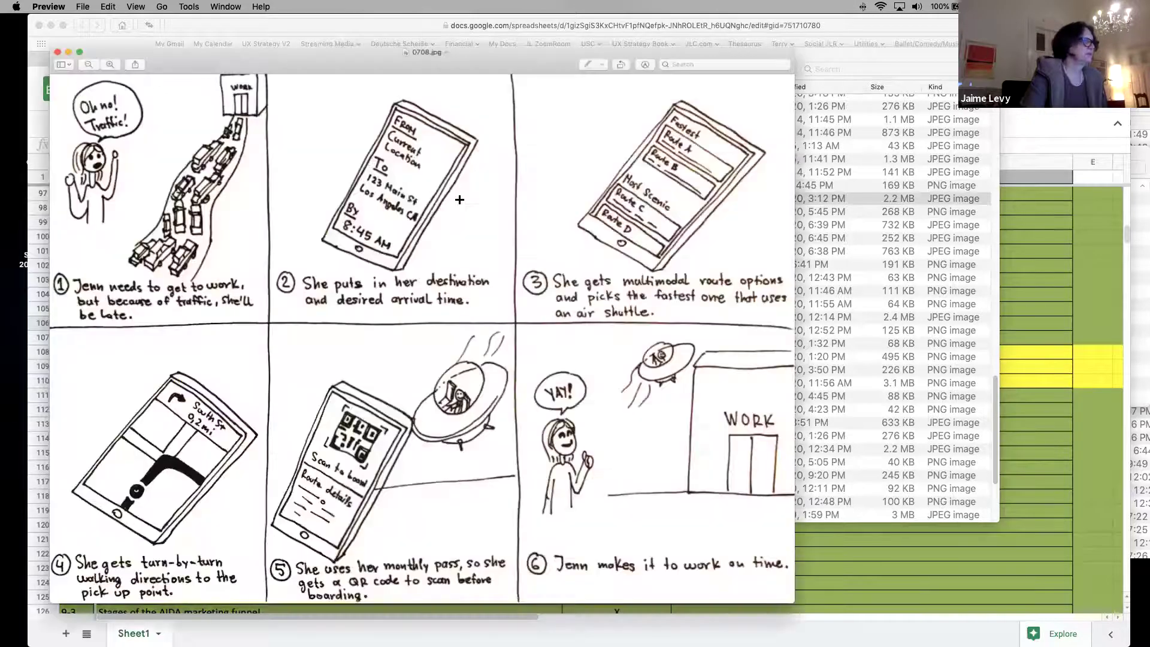
key(super+w)
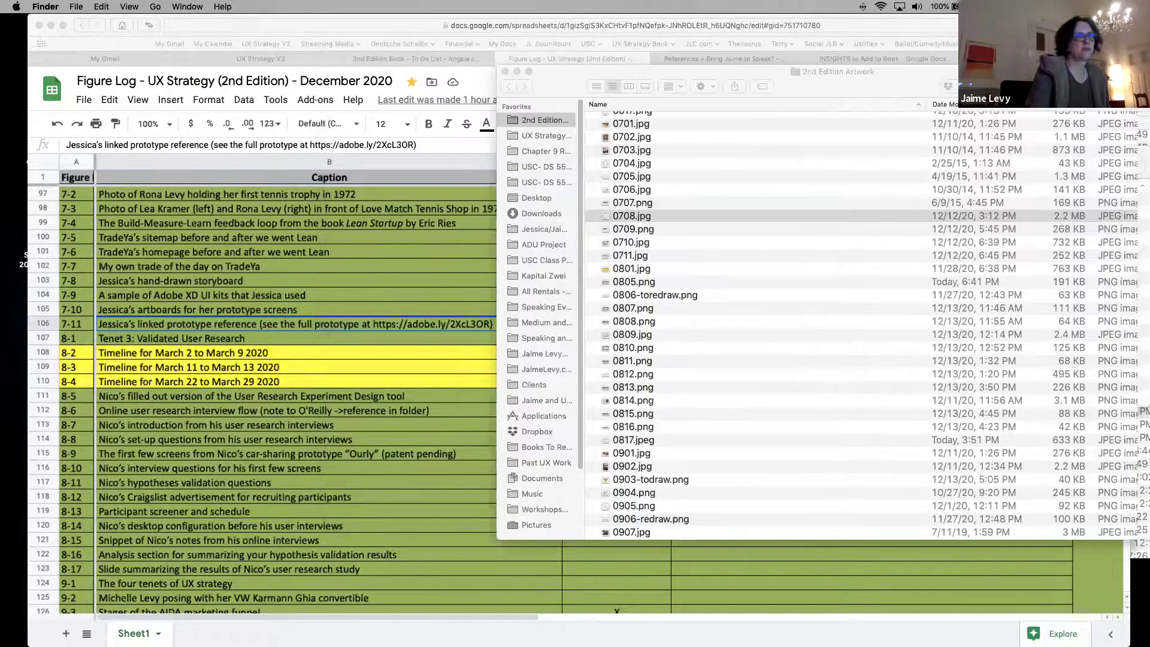
Step: Return to the Drive figures folder and preview its copy of 0708.jpg, leaving the other files unselected
click(52, 114)
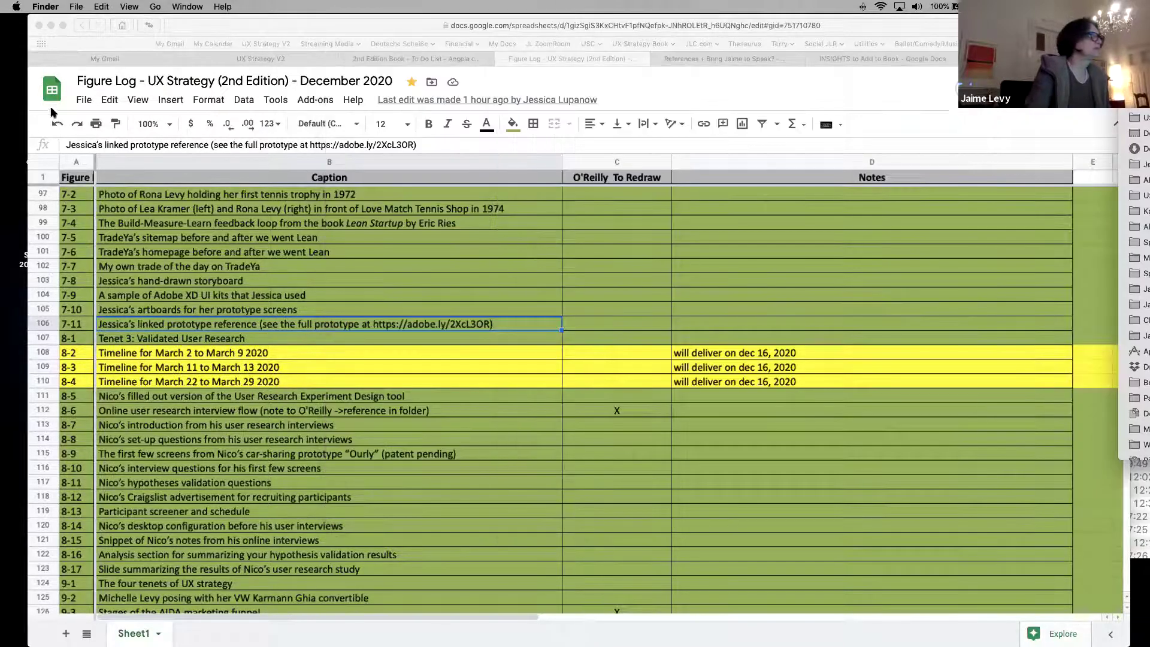
click(284, 58)
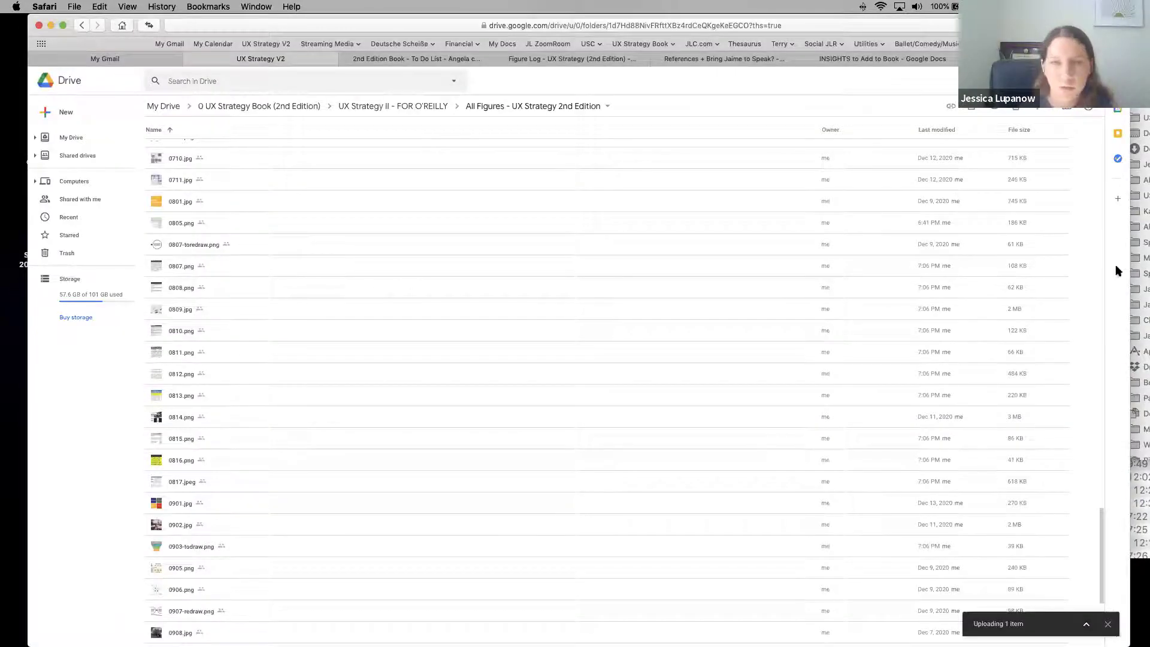
scroll(1031, 312, down, 1)
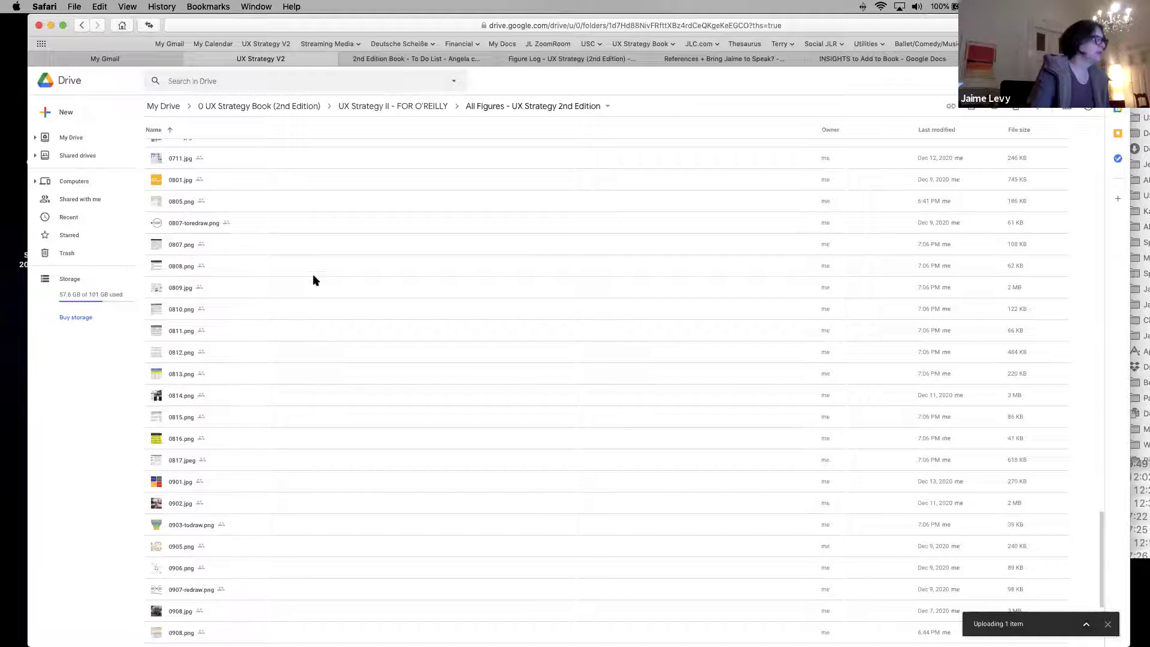
click(334, 288)
shift+click(329, 138)
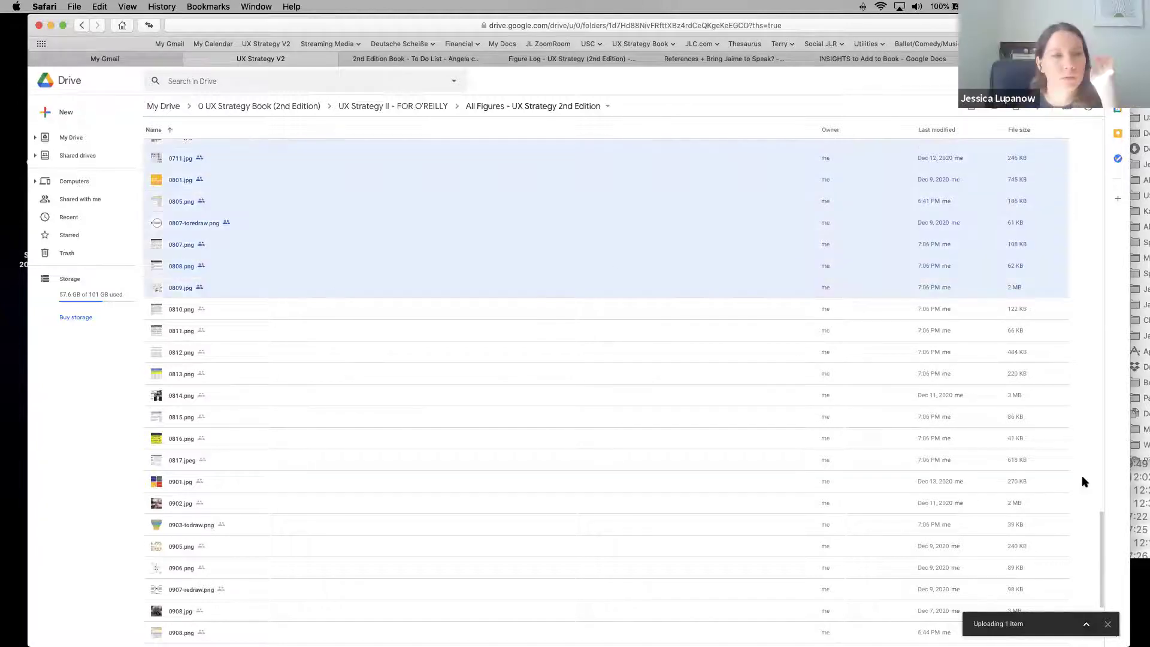
drag(1102, 530, 1101, 479)
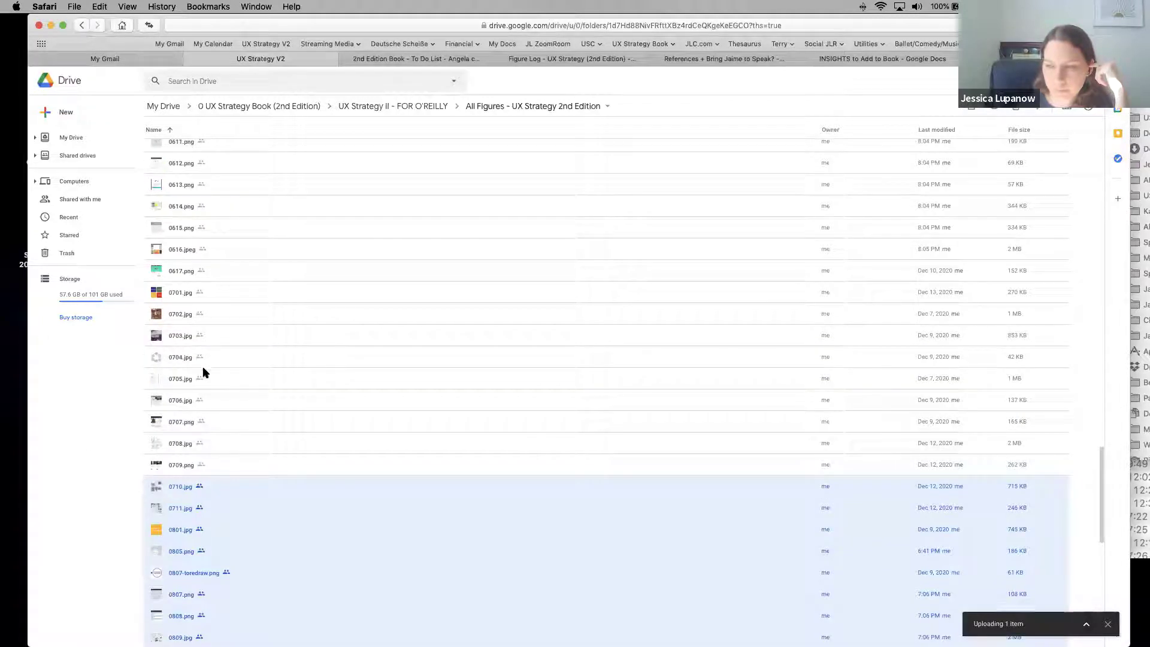
click(93, 520)
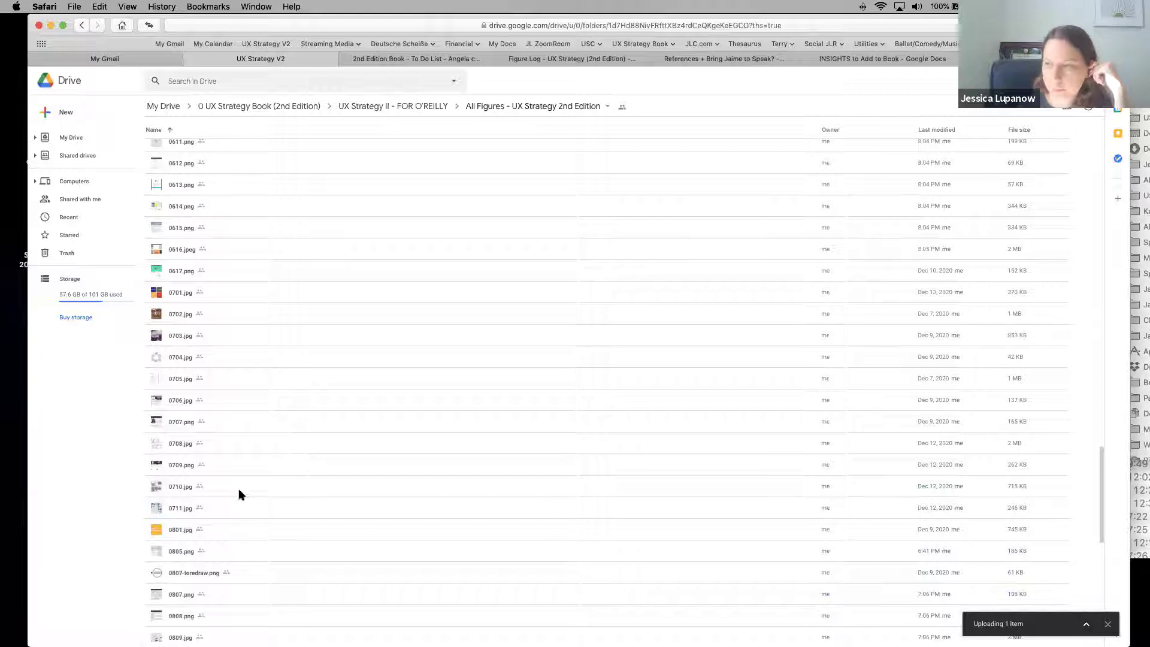
click(173, 444)
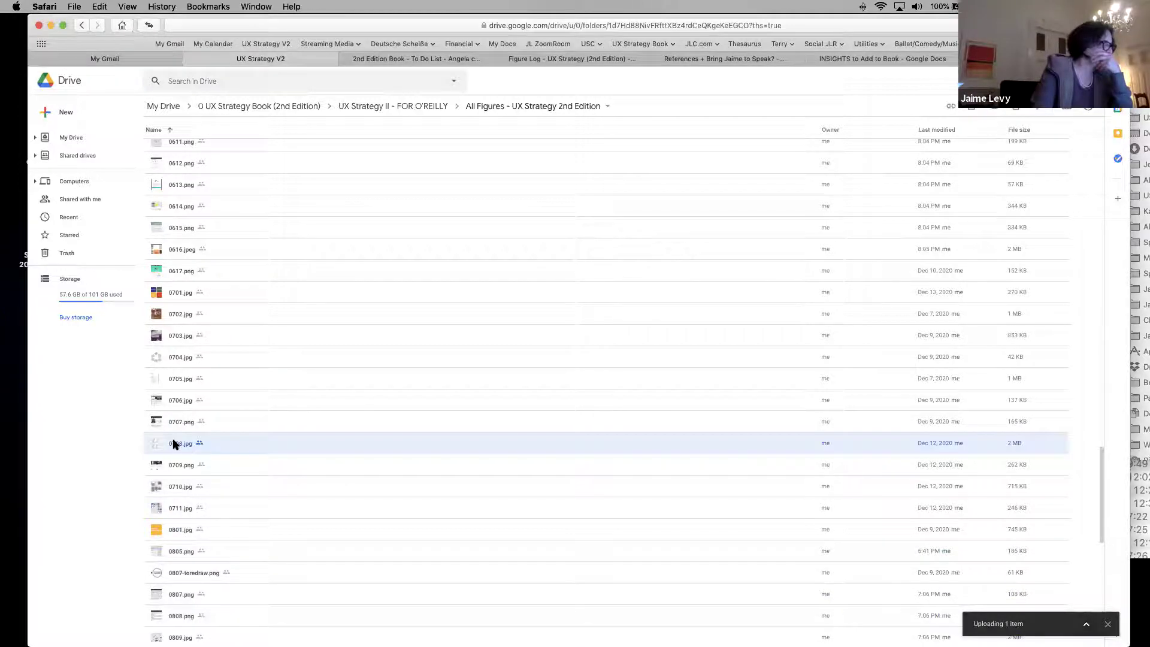
double_click(173, 444)
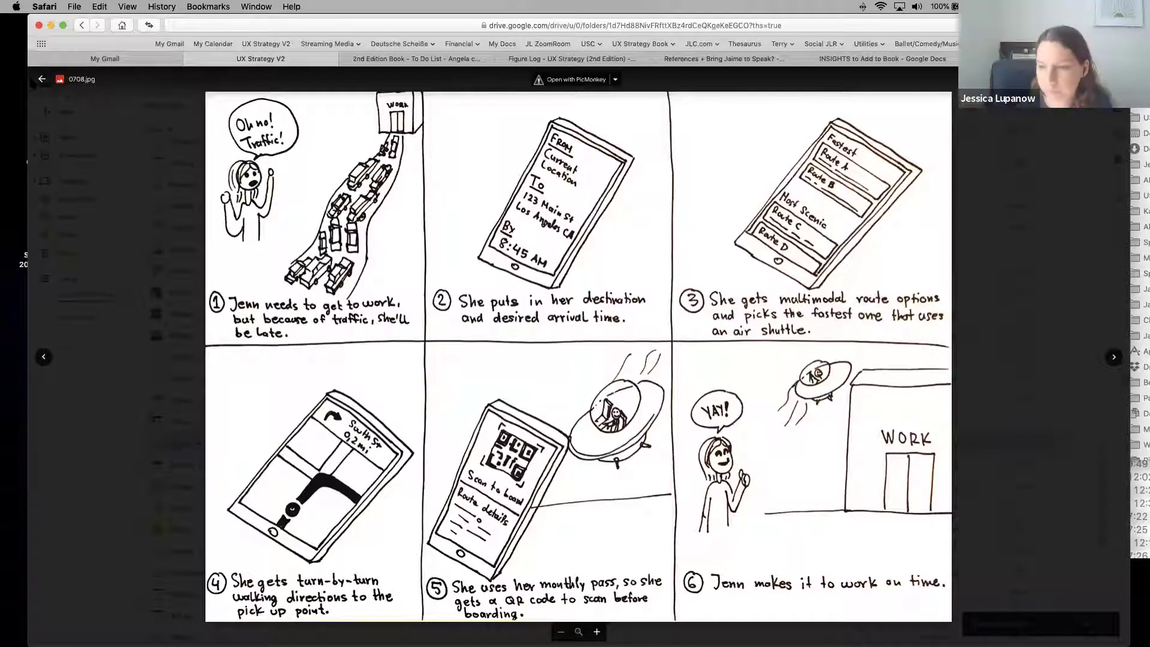
click(42, 80)
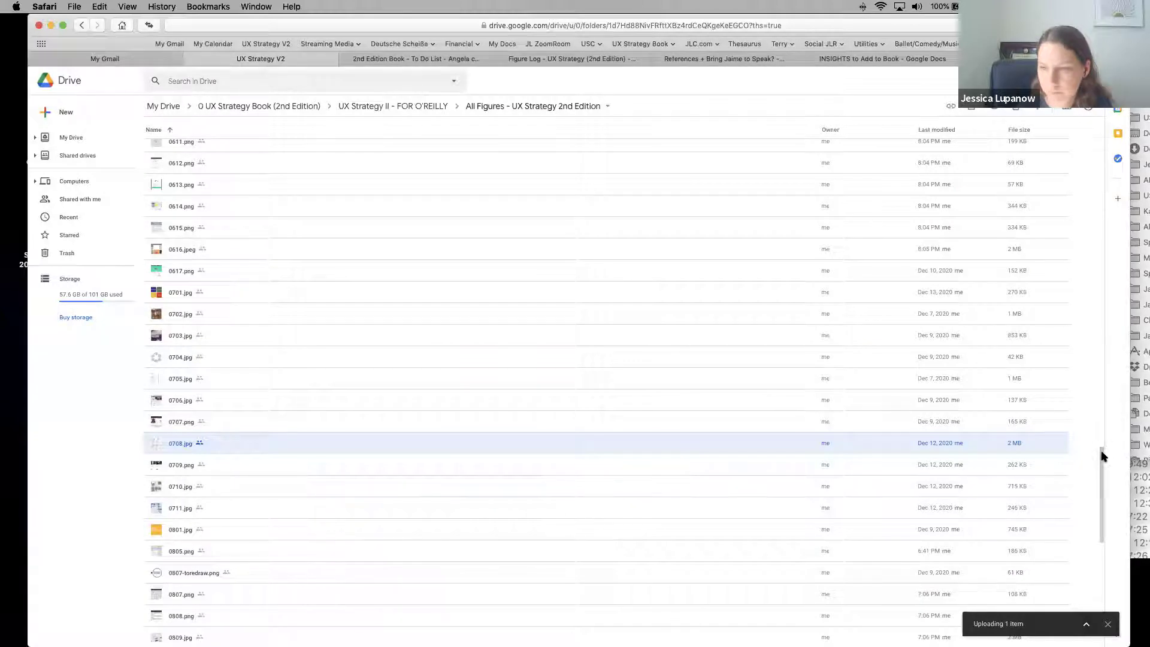
Step: Go through the chapter 8 files in Drive and check captions 8-6 and 8-7 in the Figure Log
drag(1104, 462, 1102, 517)
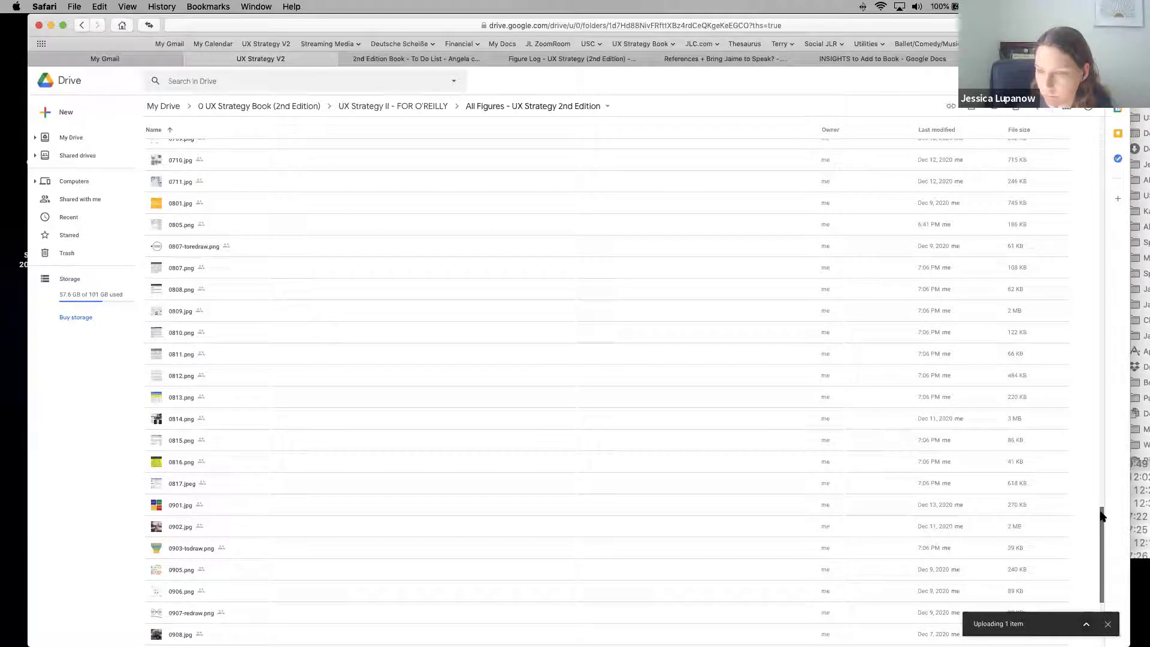
click(575, 60)
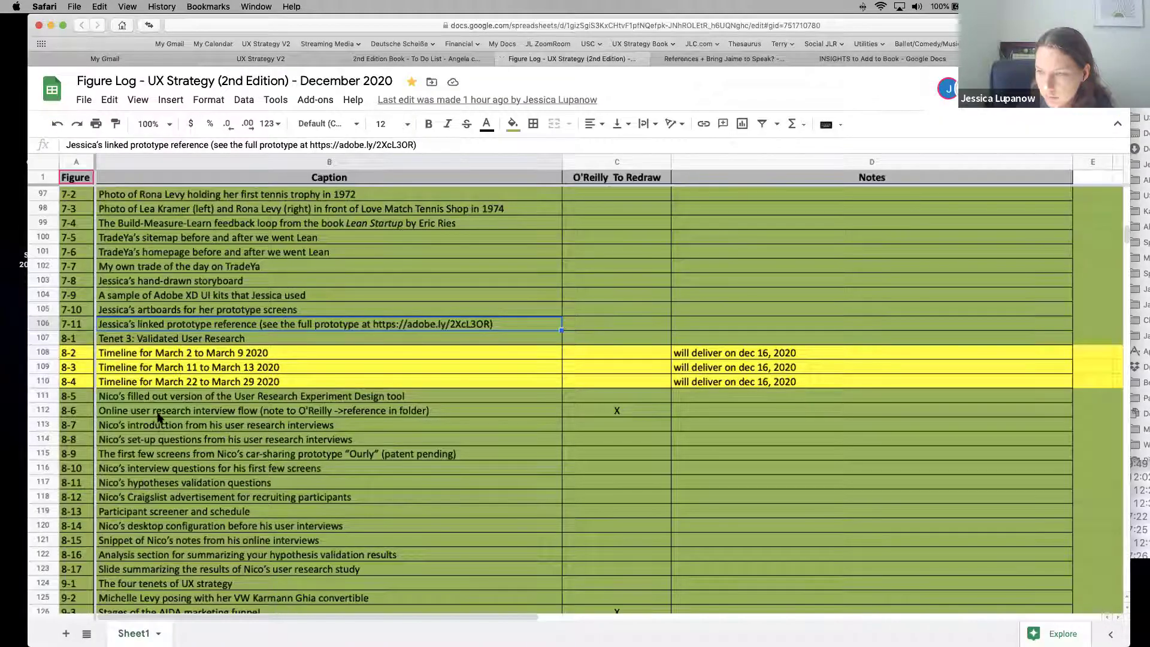
click(159, 414)
click(137, 430)
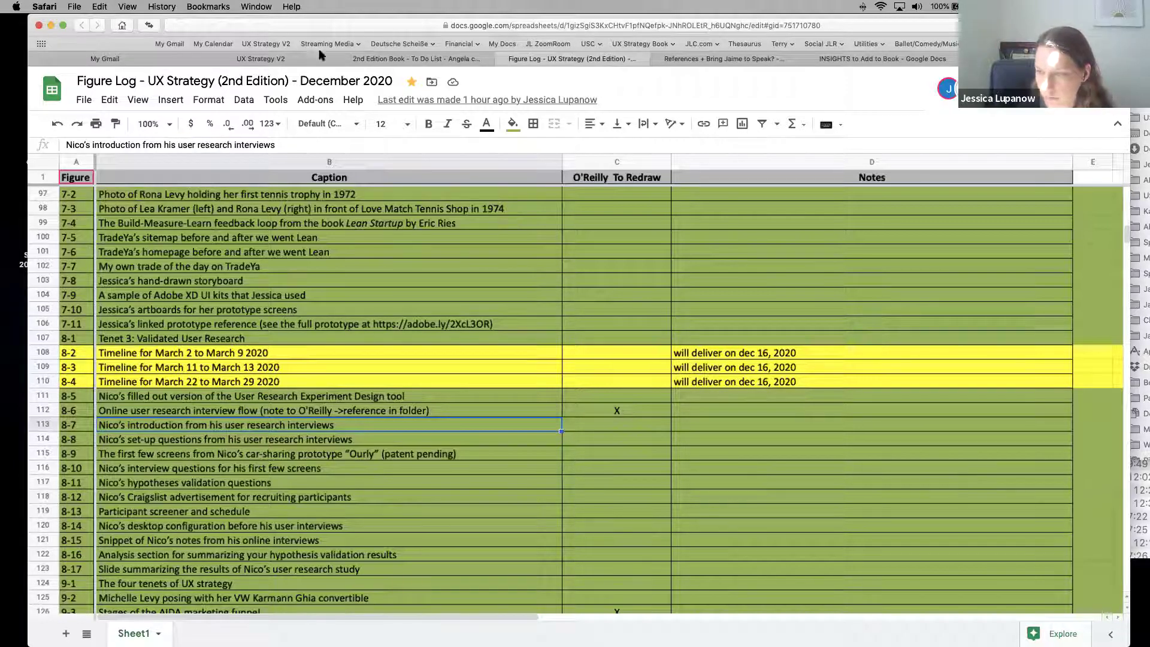
Step: Preview 0816.png, 0815.png and 0814.png in the Drive figures folder, closing each, and move the selection to 0901.jpg
click(275, 62)
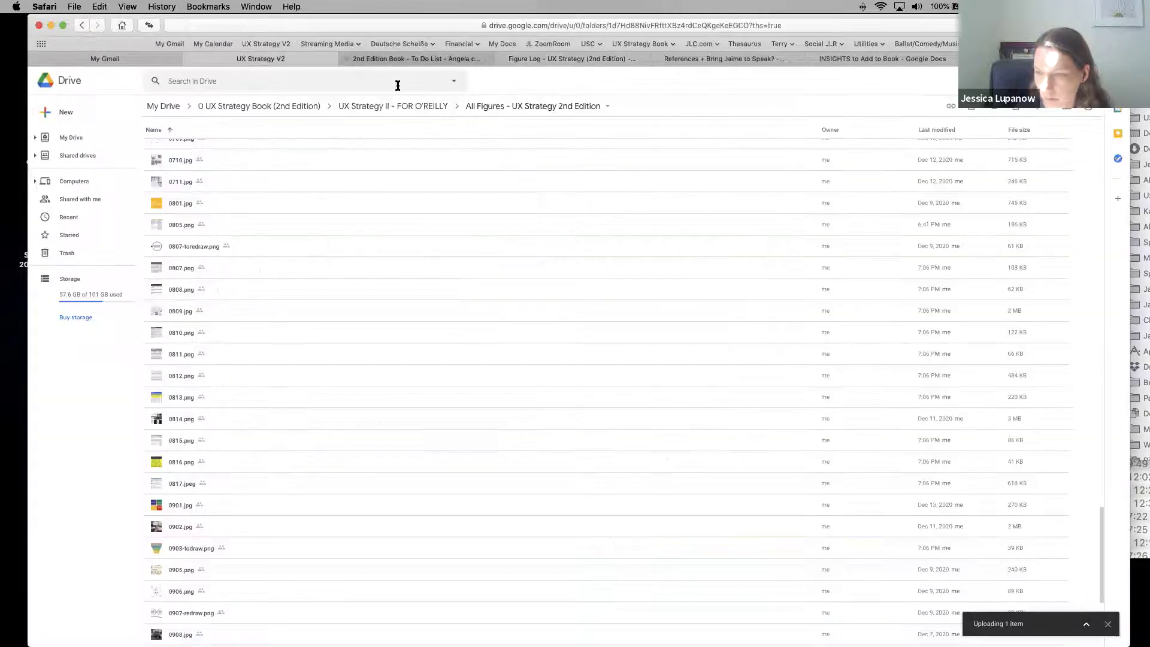
double_click(184, 463)
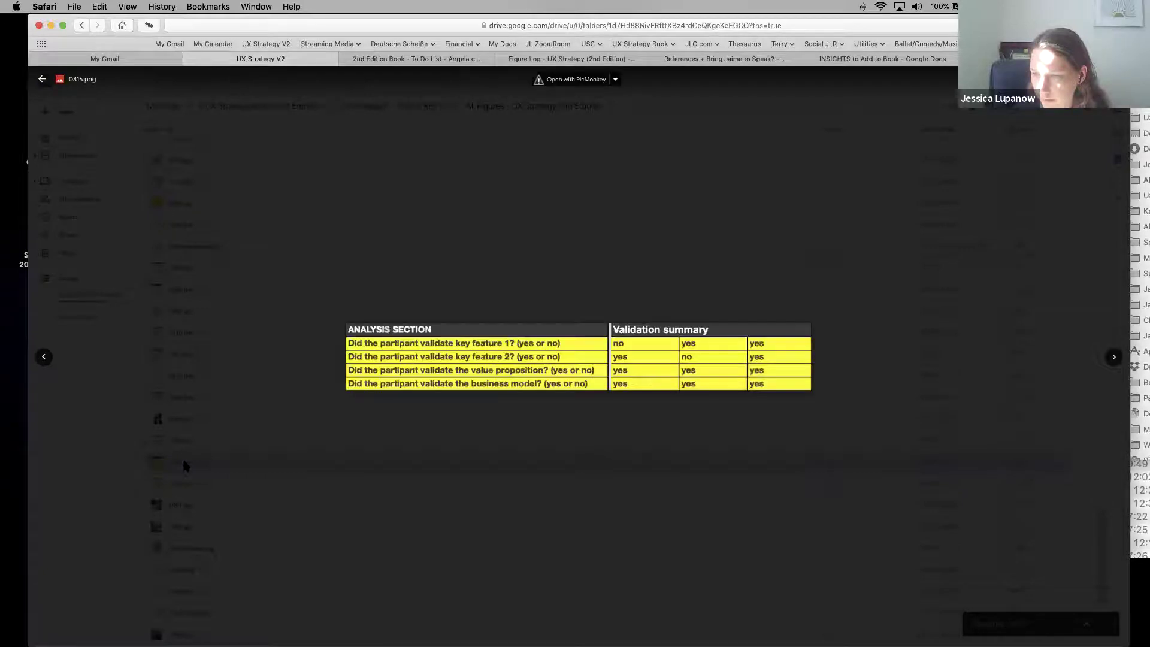
click(42, 79)
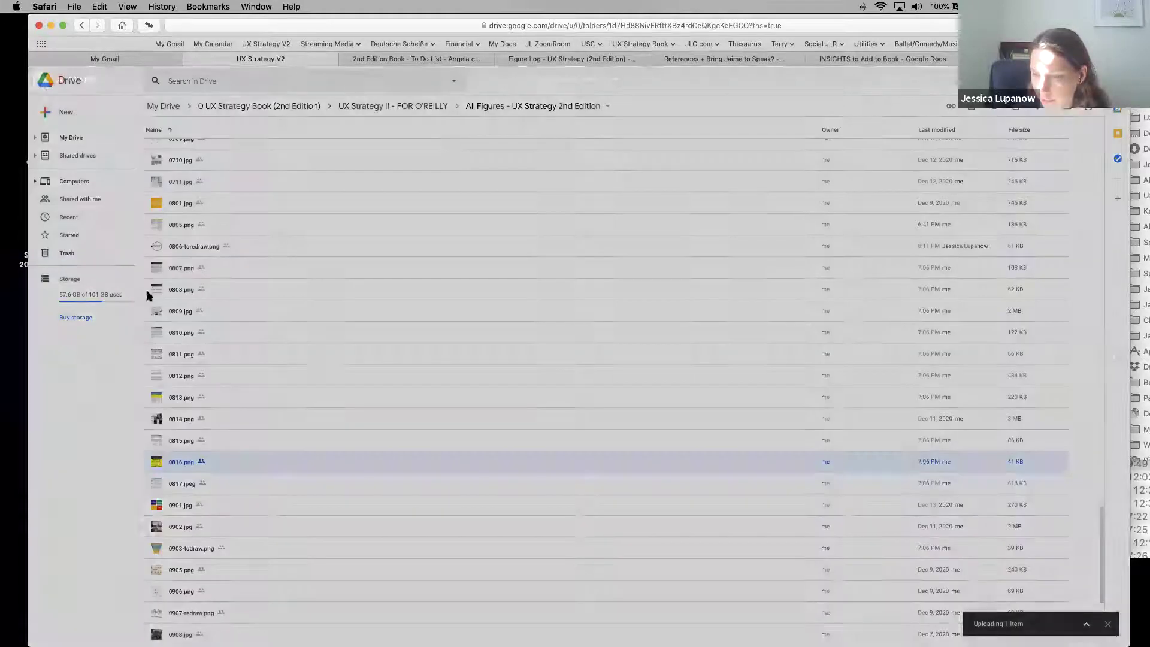
double_click(177, 441)
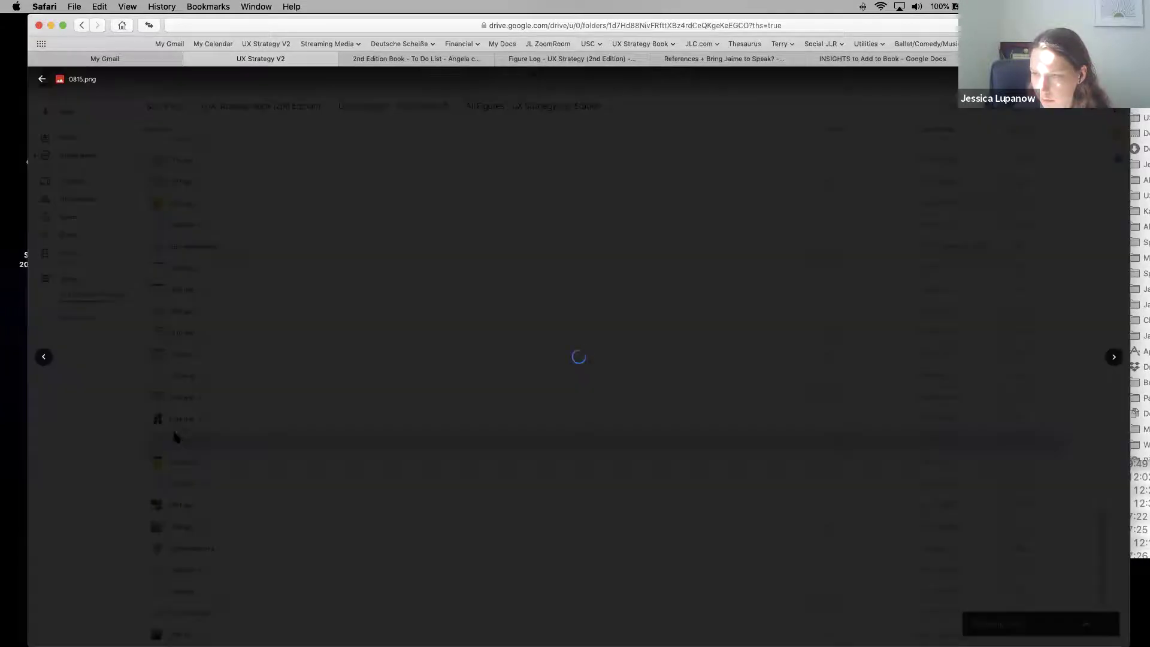
click(42, 79)
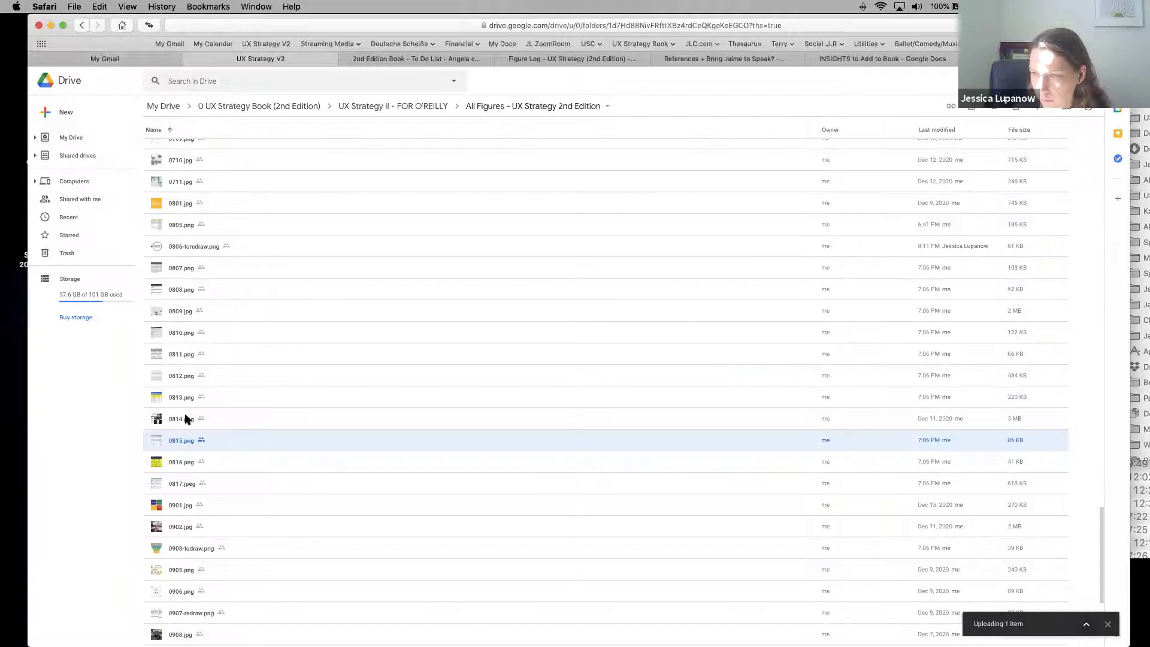
double_click(185, 419)
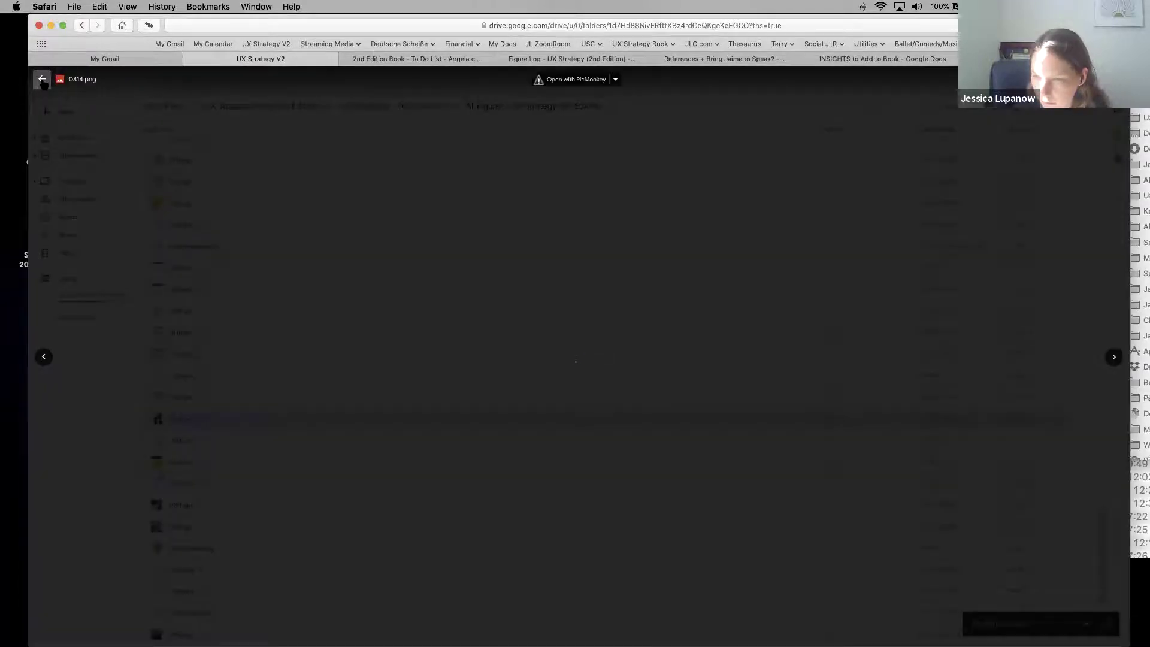
click(42, 79)
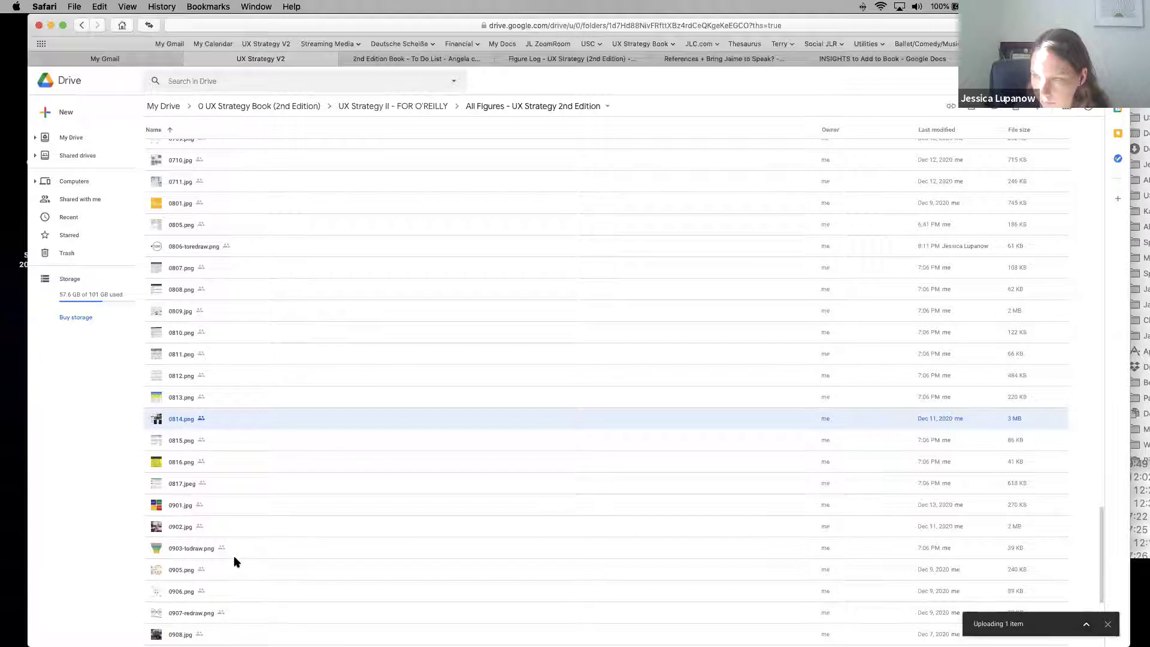
key(Down)
key(Down)
key(Down)
key(Down)
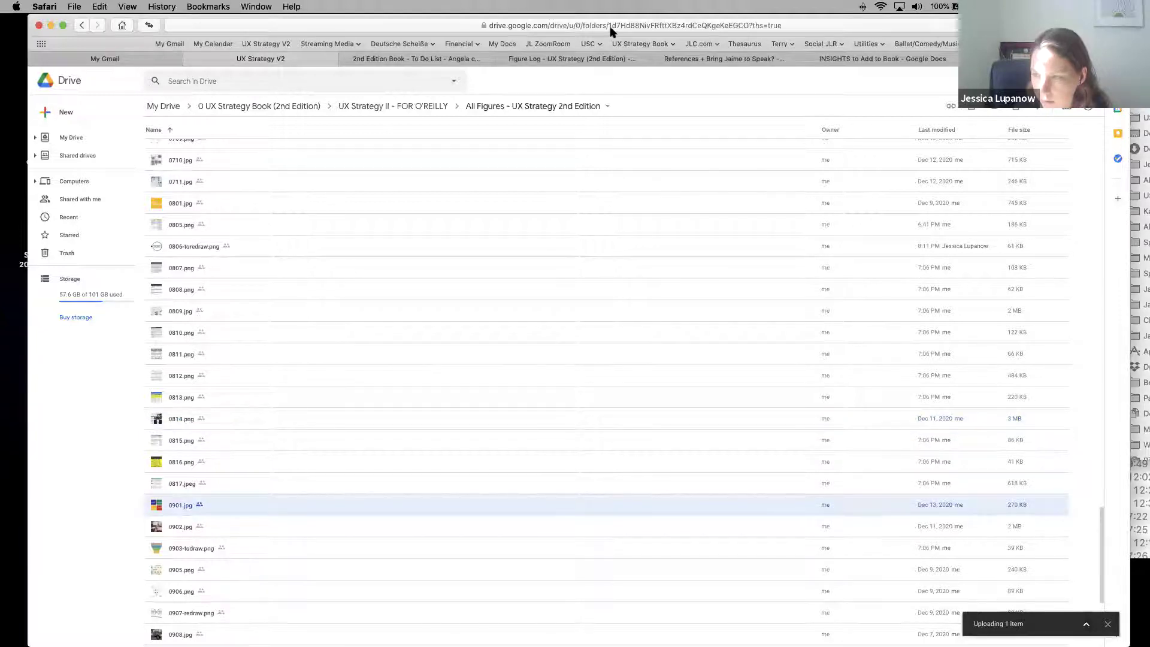
Step: Open the Figure Log and review the remaining chapter 8 captions and the chapter 9 captions
click(541, 64)
click(435, 59)
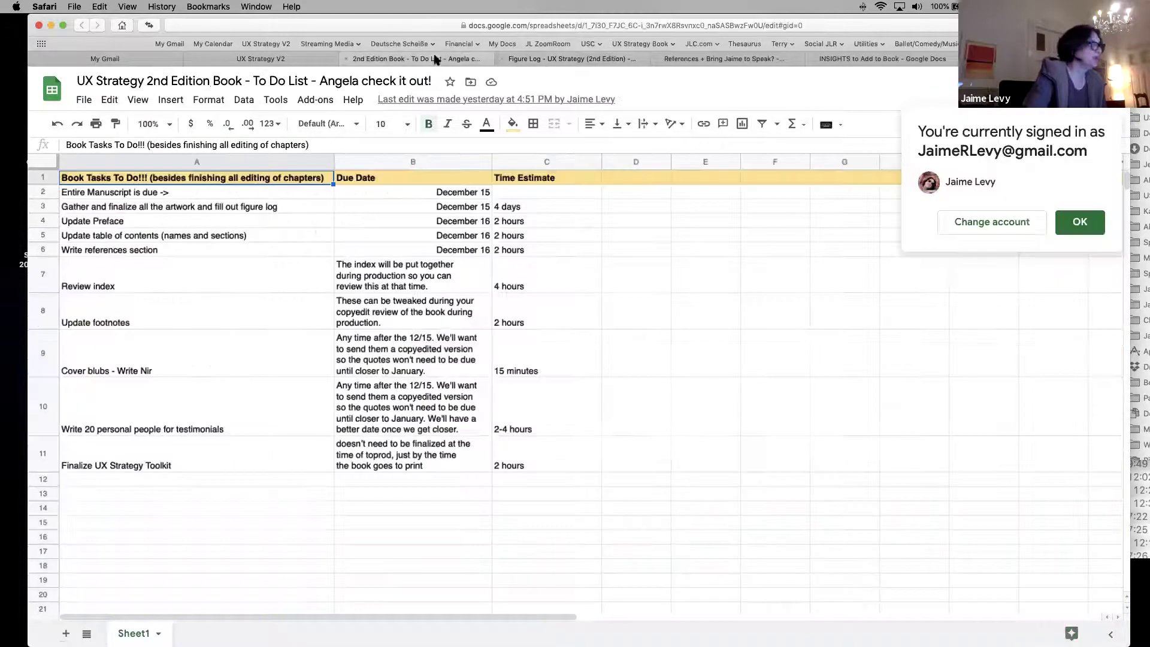
click(540, 59)
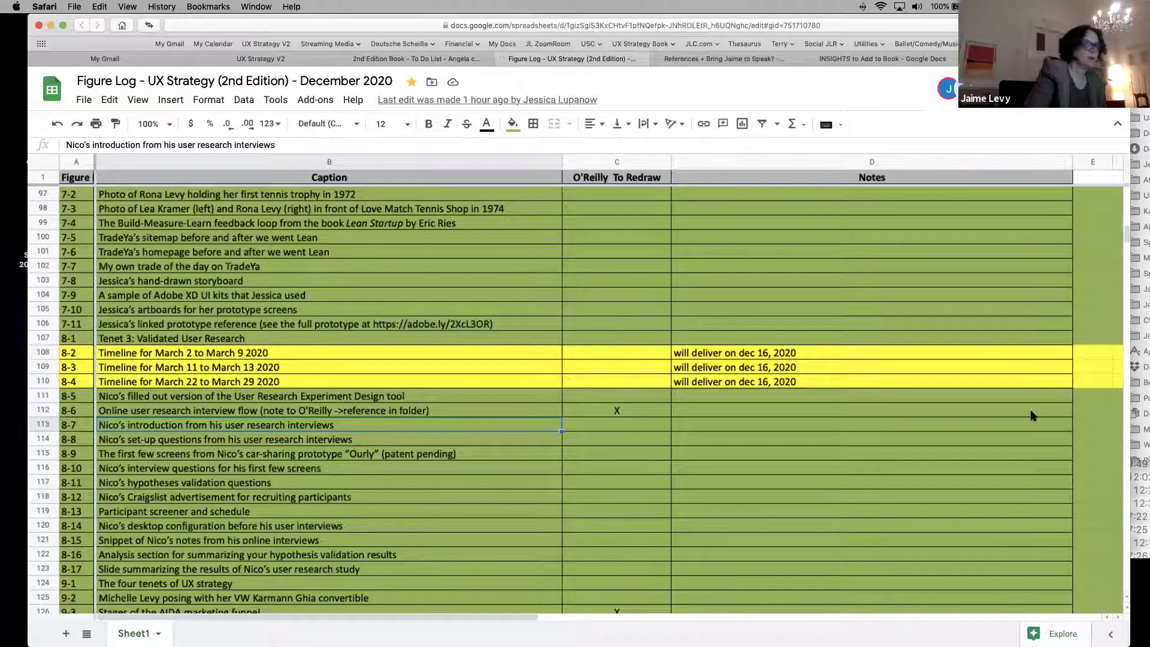
drag(1126, 236, 1128, 240)
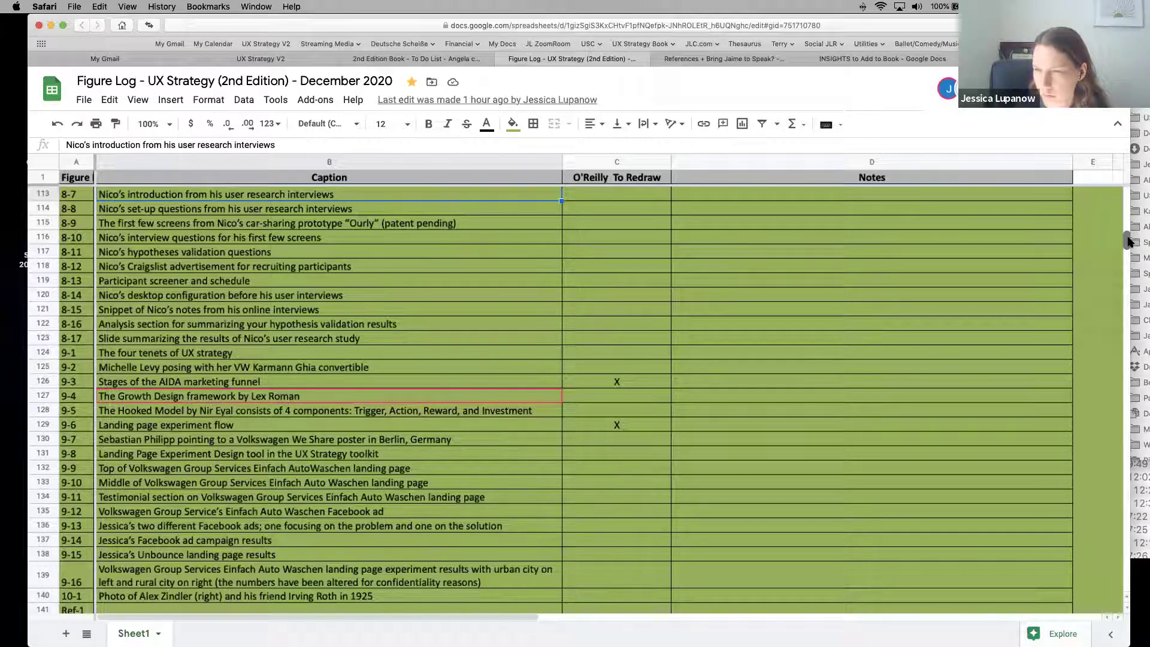
Step: Return to the Drive figures folder and look through the chapter 9 file names
click(430, 59)
click(266, 59)
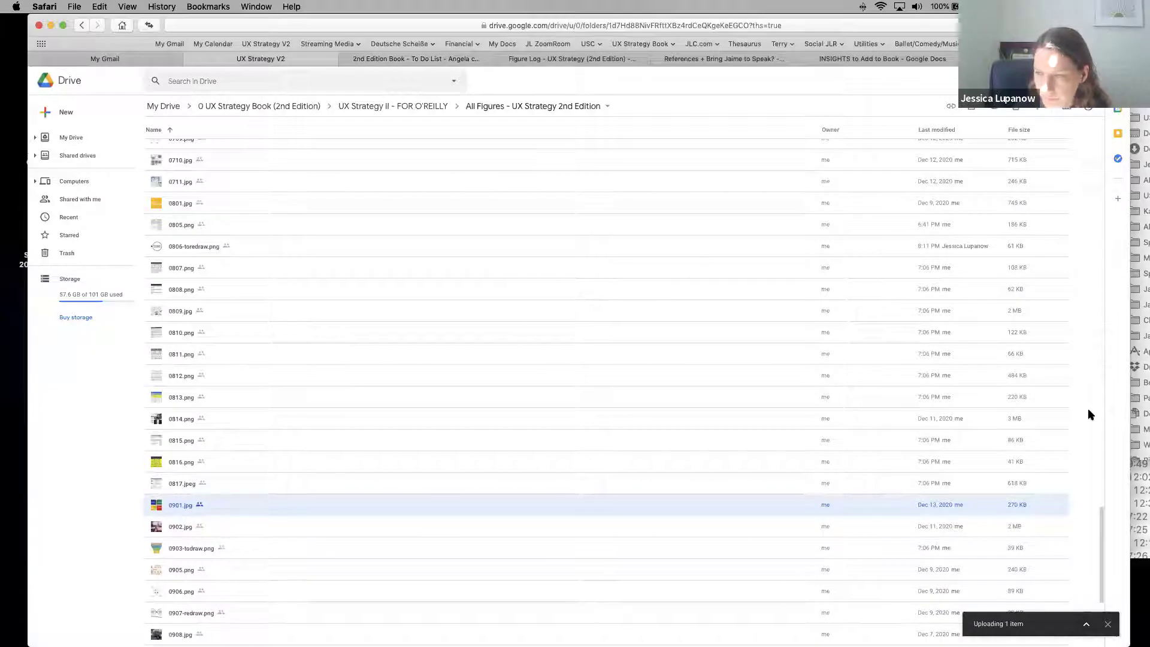
scroll(1104, 532, down, 5)
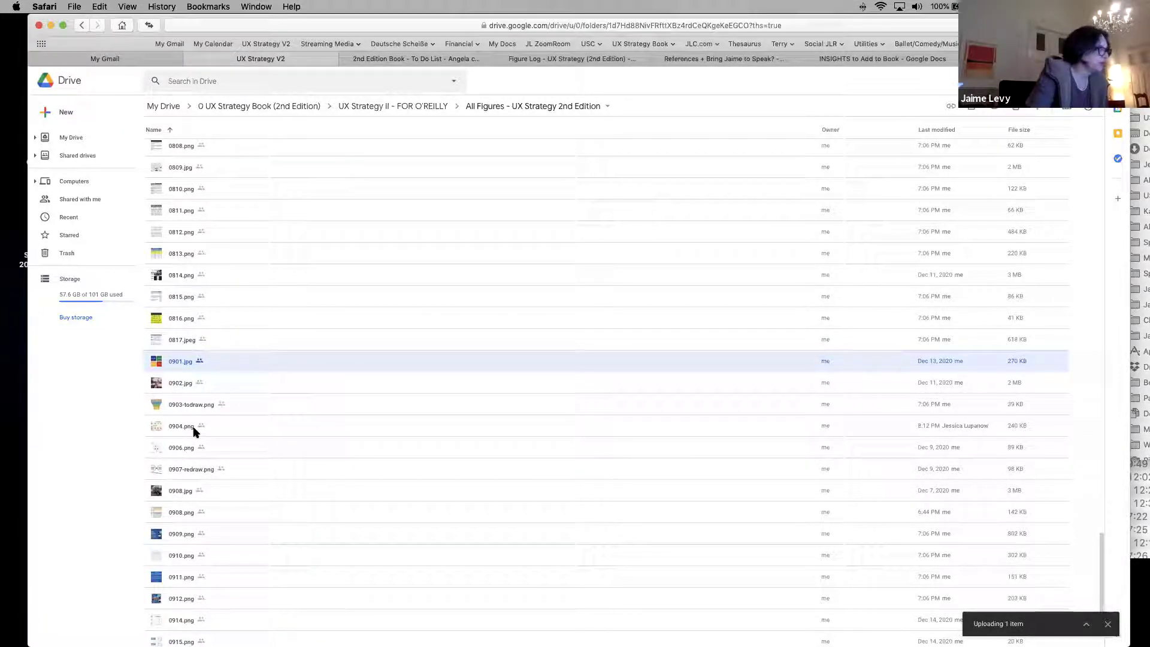
Step: Check caption 9-3 and the captions following it in the Figure Log
click(416, 60)
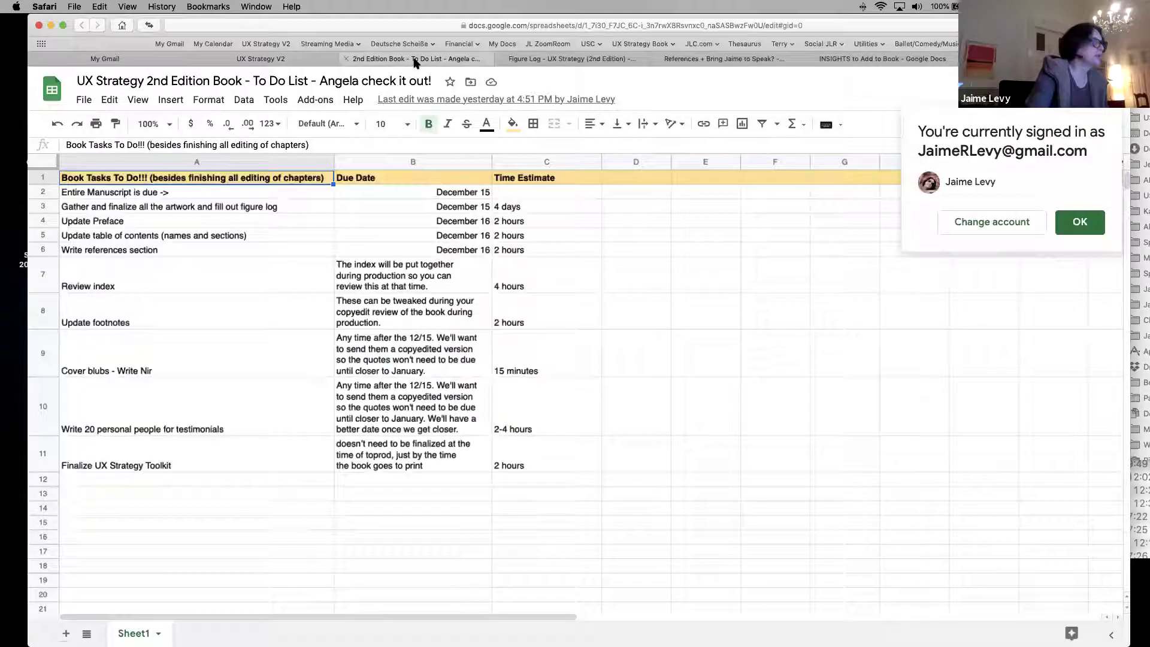
click(562, 59)
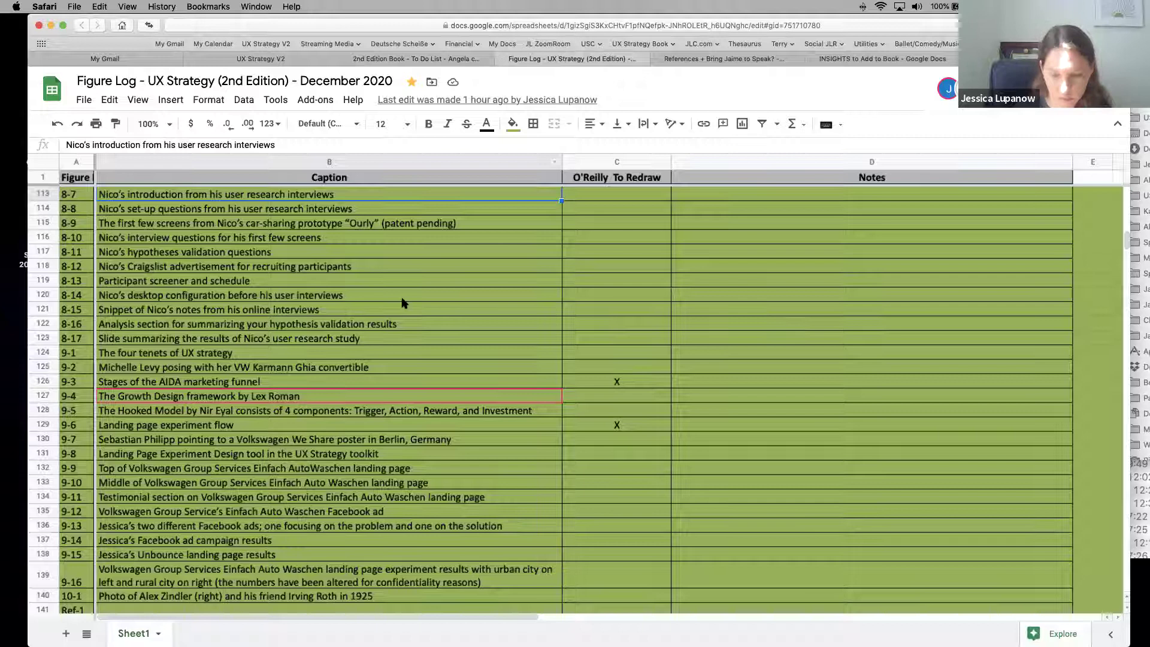
click(304, 384)
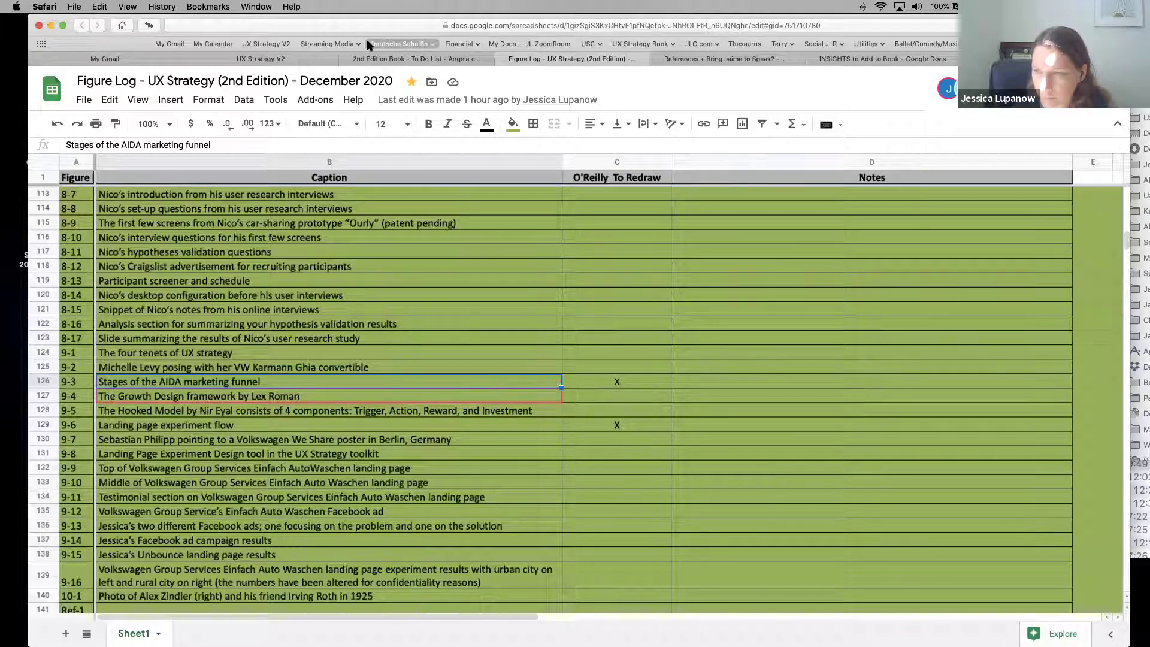
click(416, 59)
click(565, 60)
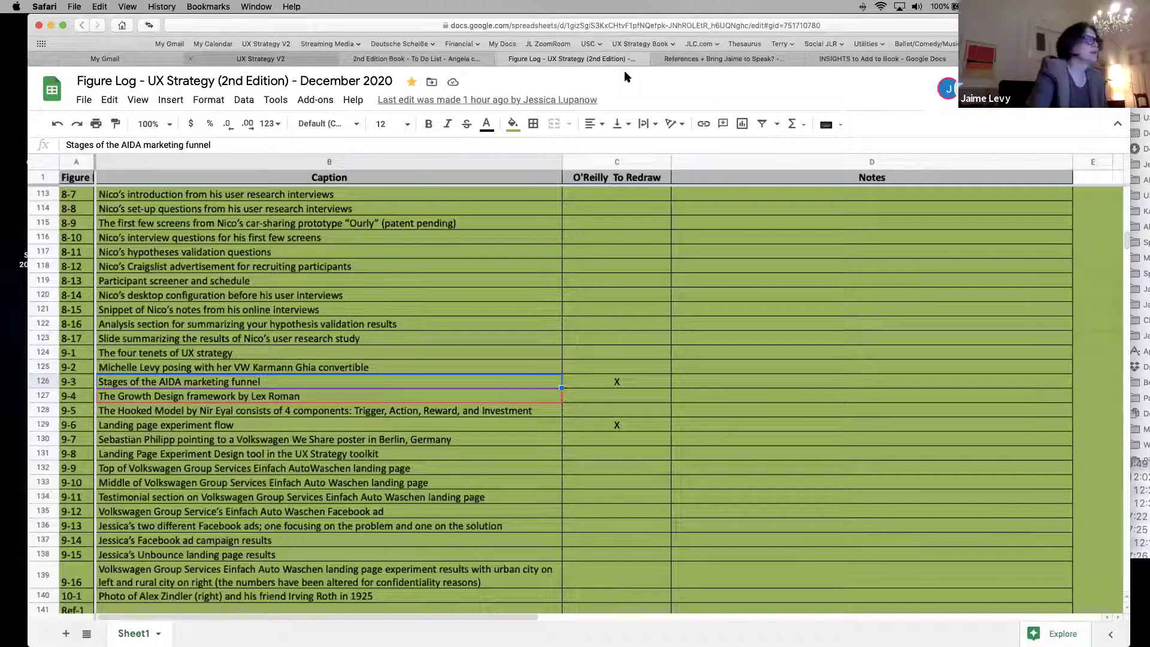
Step: Preview 0905.png in the Drive figures folder, then close the image
click(263, 59)
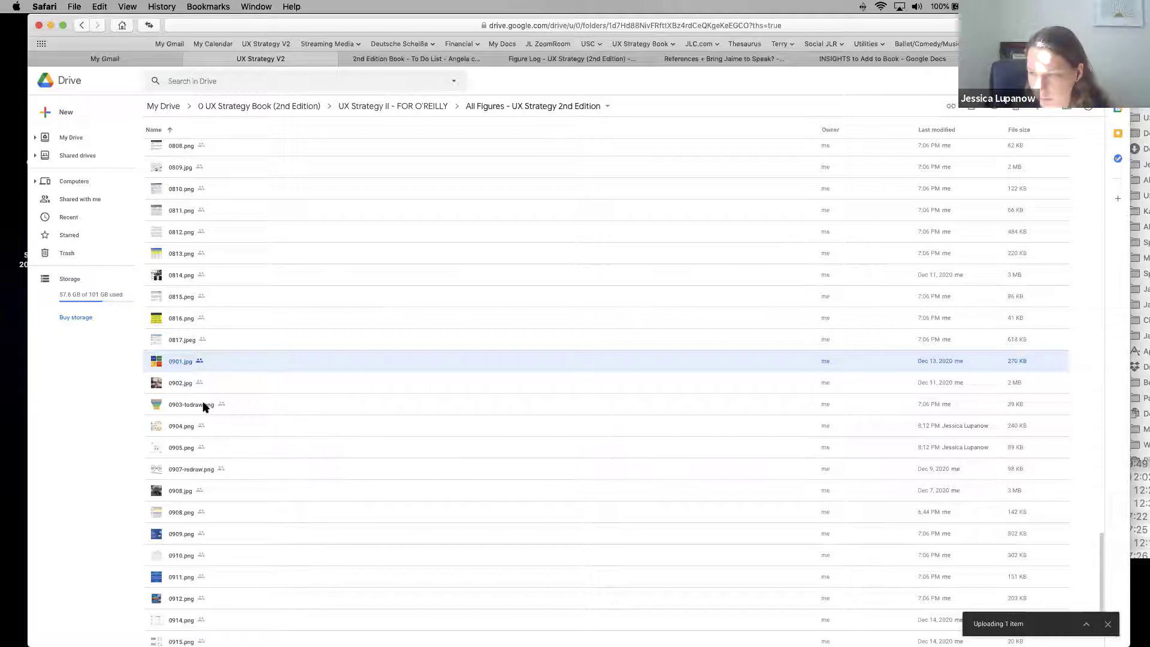
double_click(184, 447)
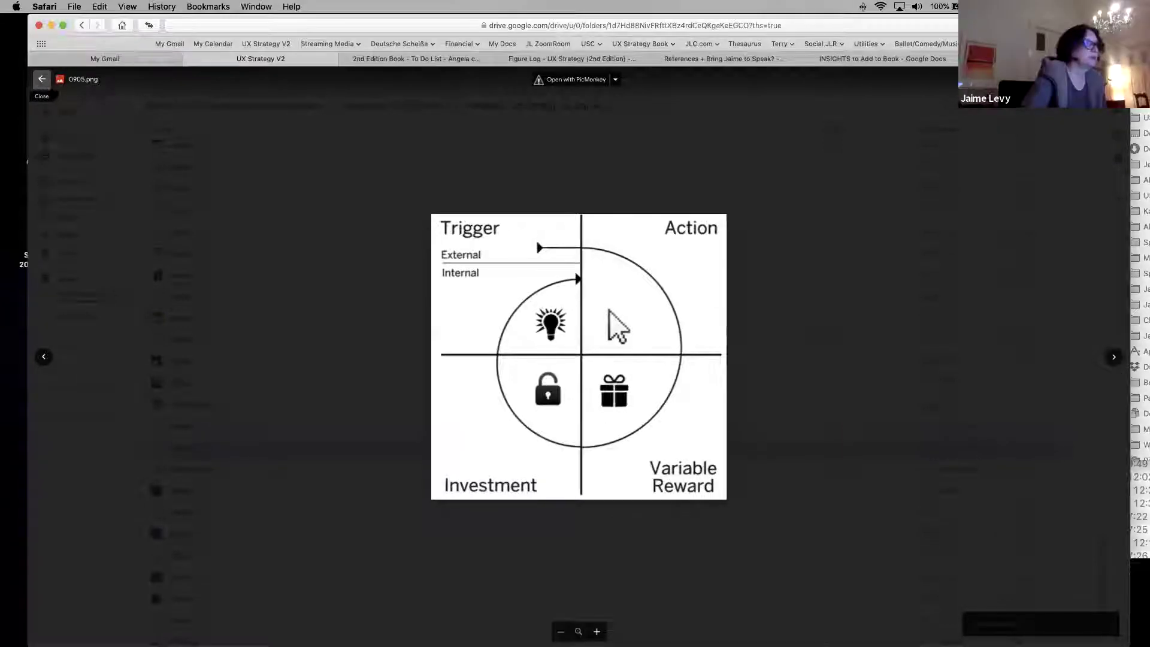
click(41, 79)
Step: Select 0908.jpg in Drive and check it against caption 9-7 in the Figure Log
click(179, 492)
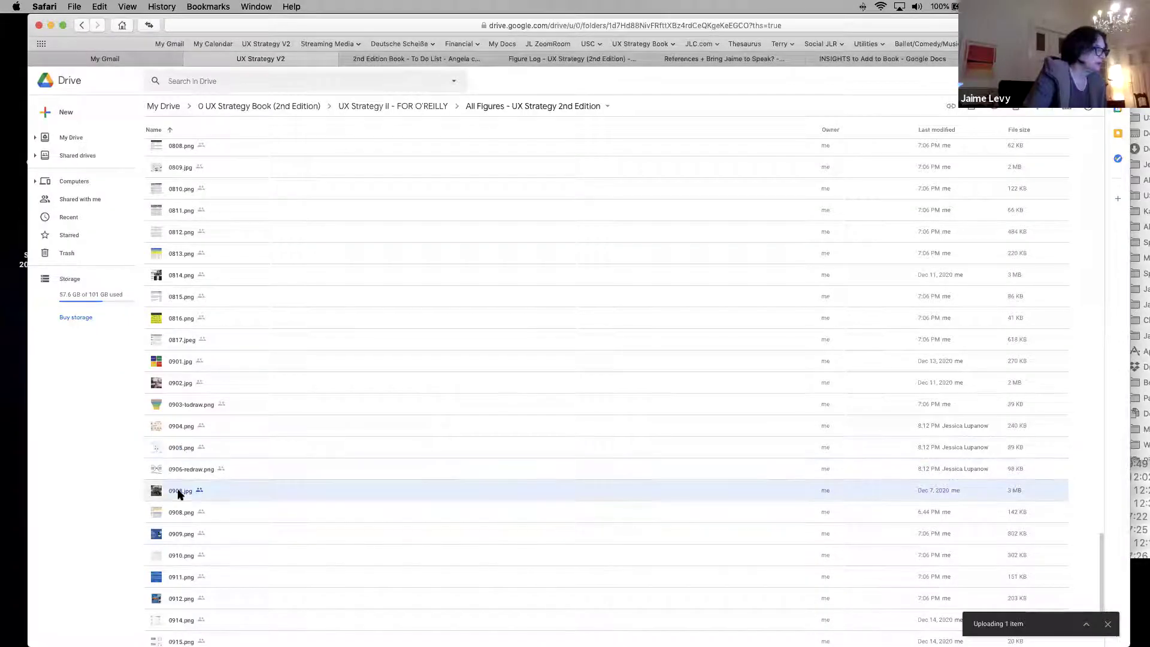
click(557, 58)
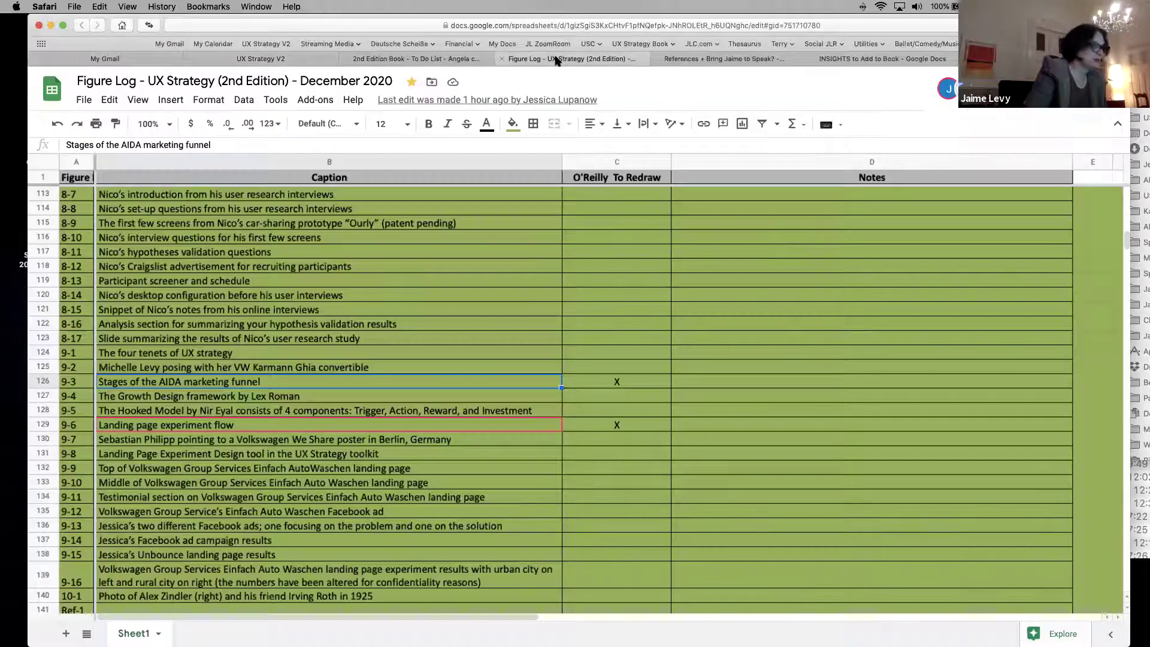
click(216, 442)
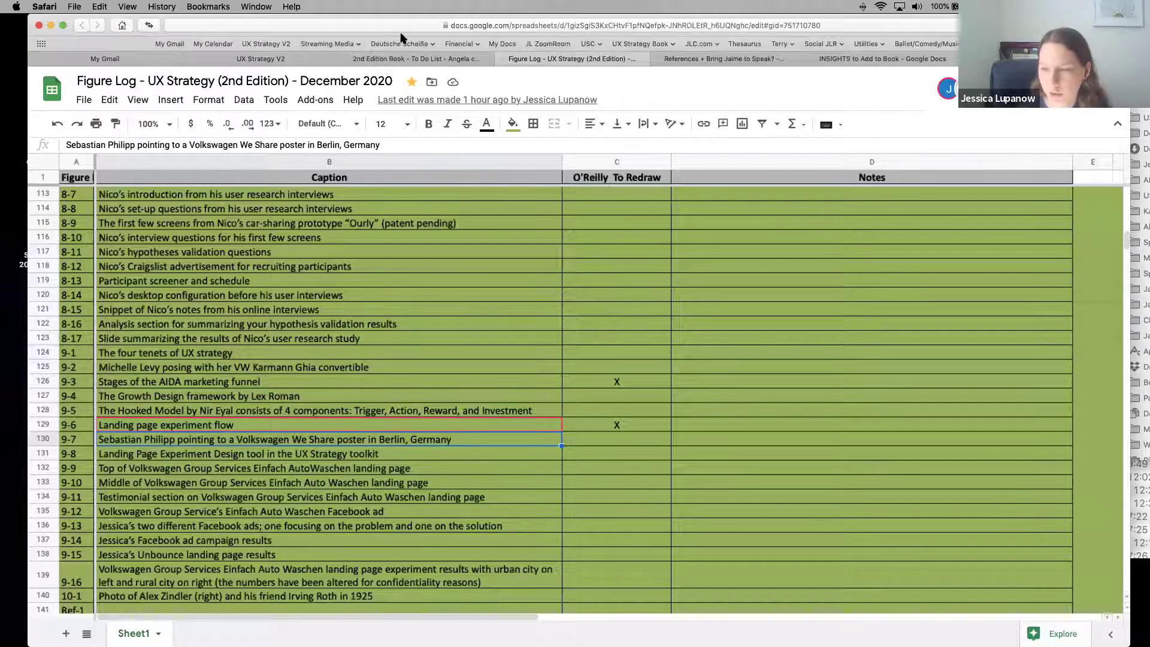
Step: Load the 0 UX Strategy Book (2nd Edition) Drive folder in place of the Figure Log and close the To Do List
click(291, 46)
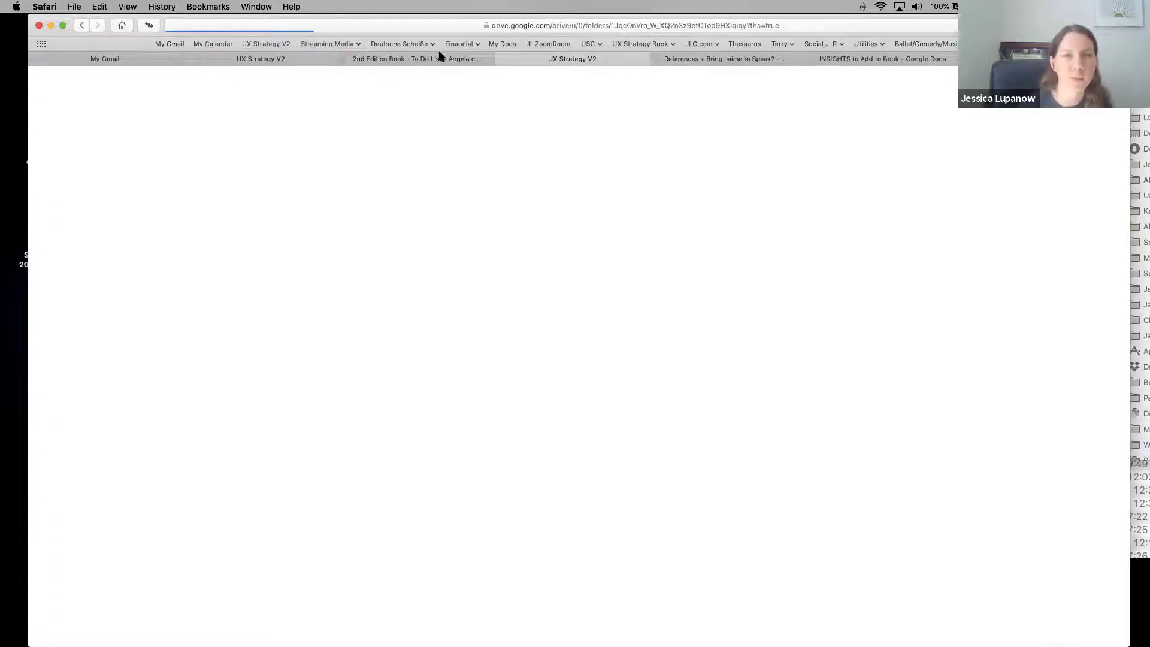
click(385, 58)
key(super+w)
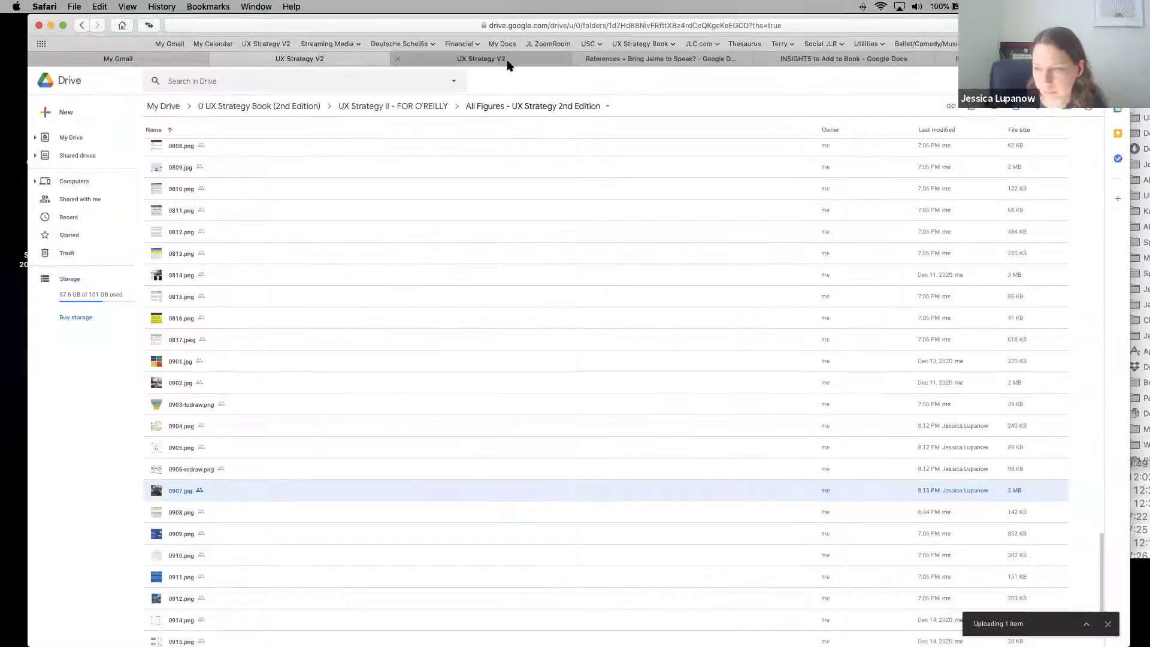
key(super+bracketleft)
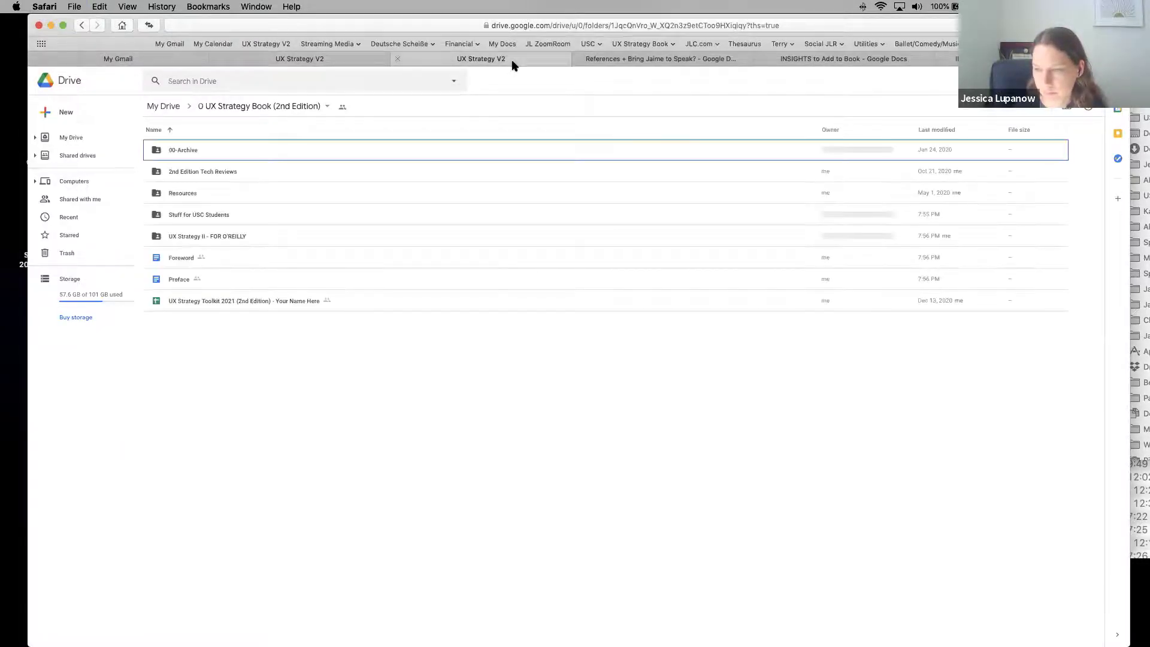
Step: Open All Figures - UX Strategy 2nd Edition inside the UX Strategy II - FOR O'REILLY folder and browse its files
double_click(200, 237)
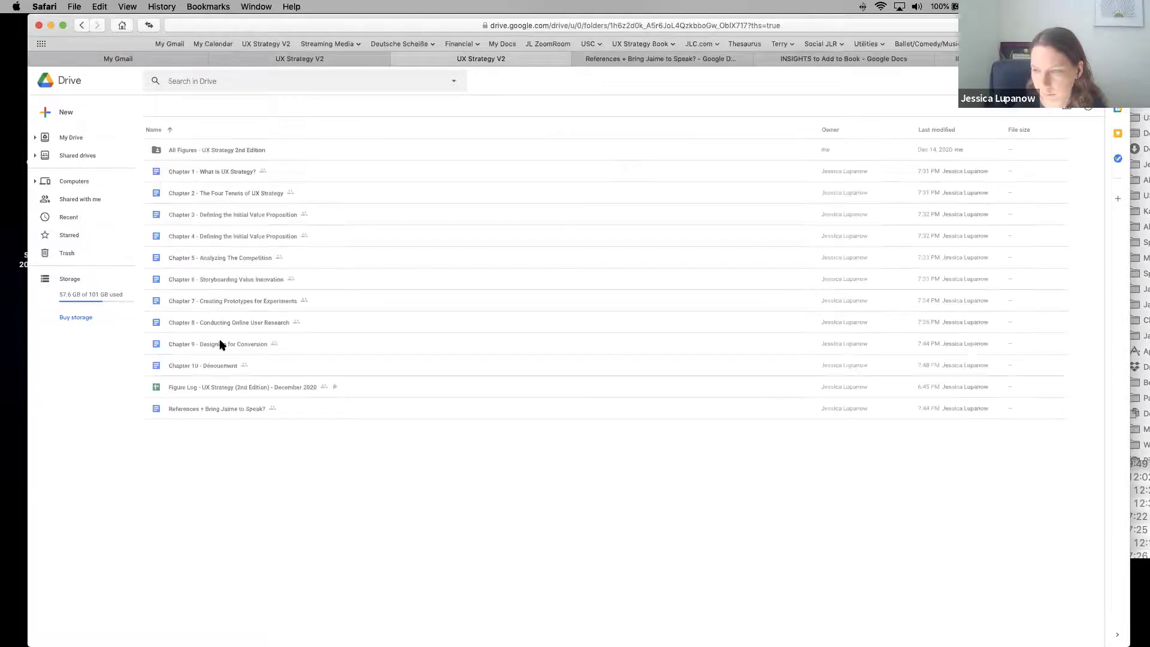
click(238, 147)
double_click(238, 147)
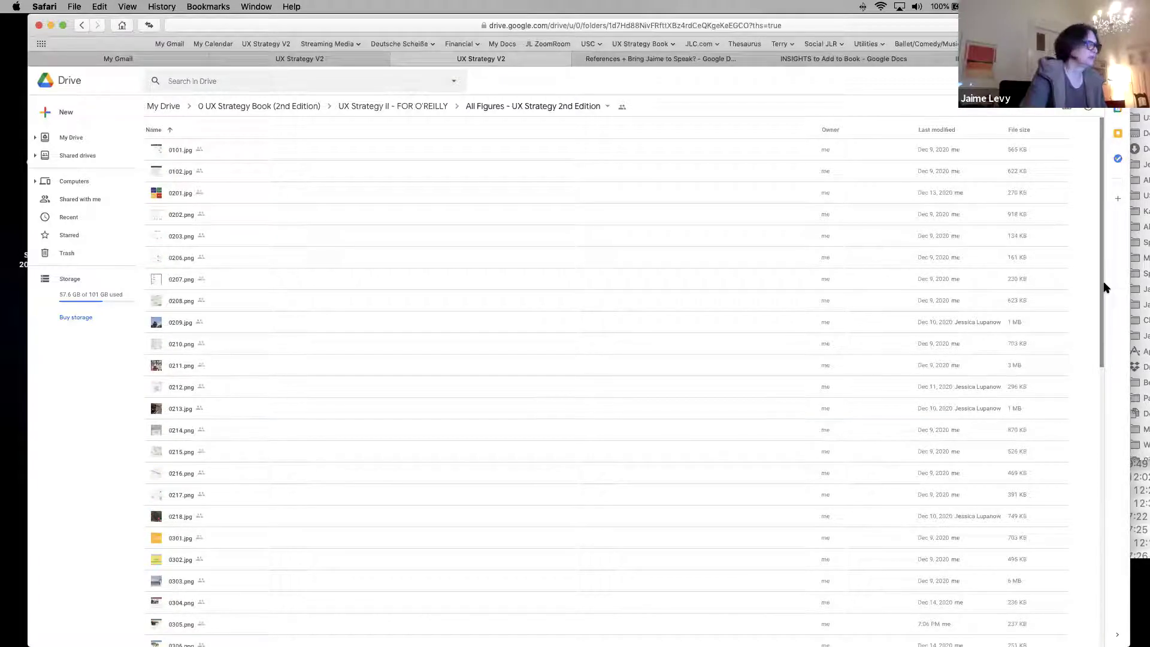
scroll(1095, 271, down, 2)
scroll(1107, 336, down, 15)
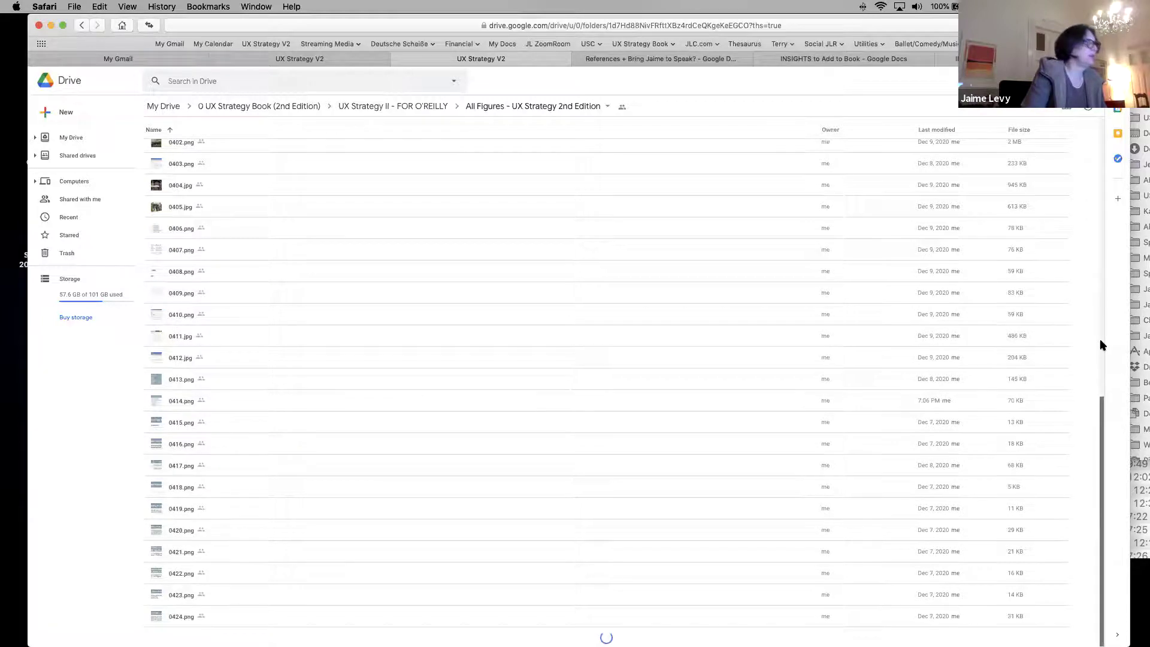
scroll(1081, 296, down, 5)
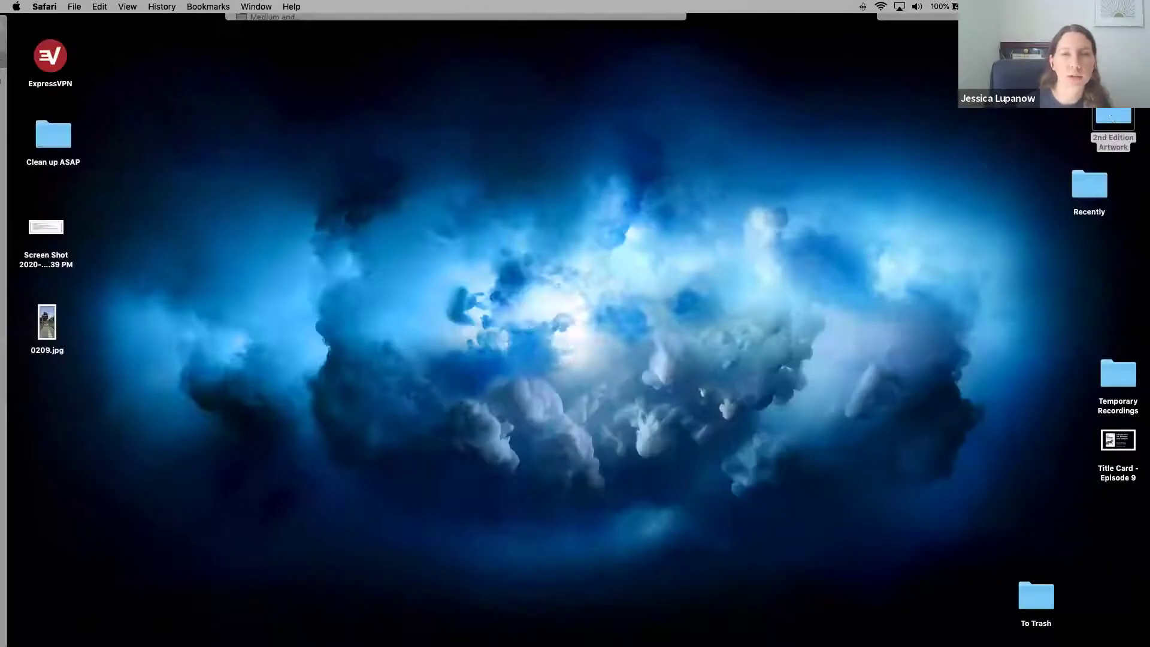
Step: Bring the desktop's 2nd Edition Artwork folder into view and preview its 0901.jpg, closing the image after viewing
click(1111, 113)
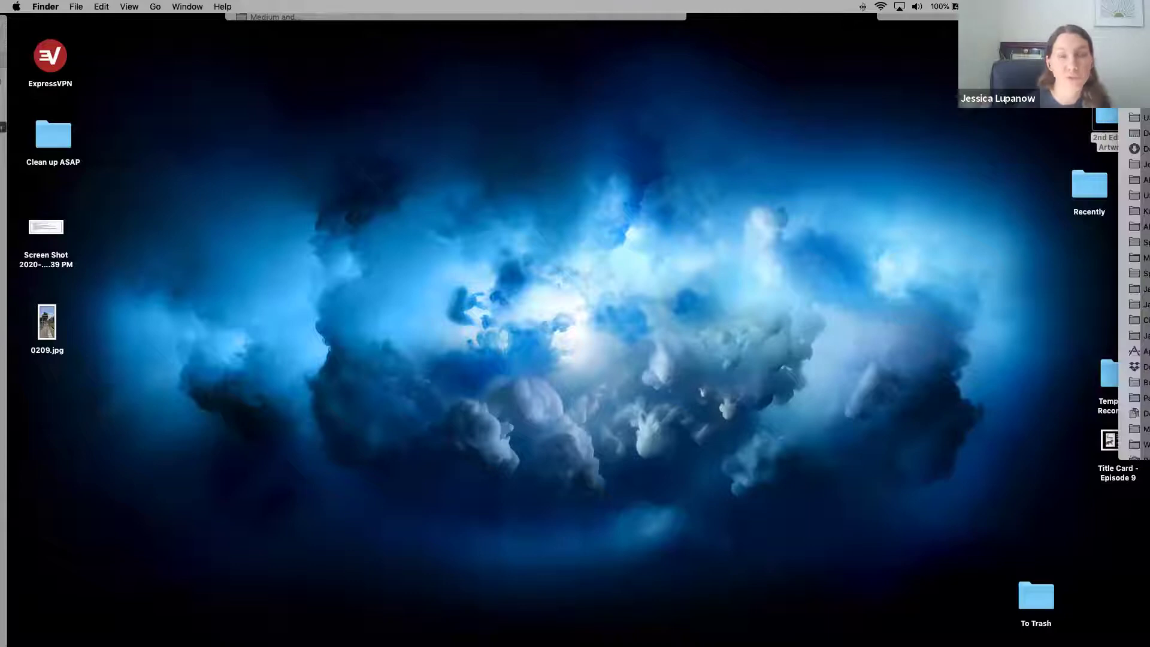
drag(1129, 12, 406, 117)
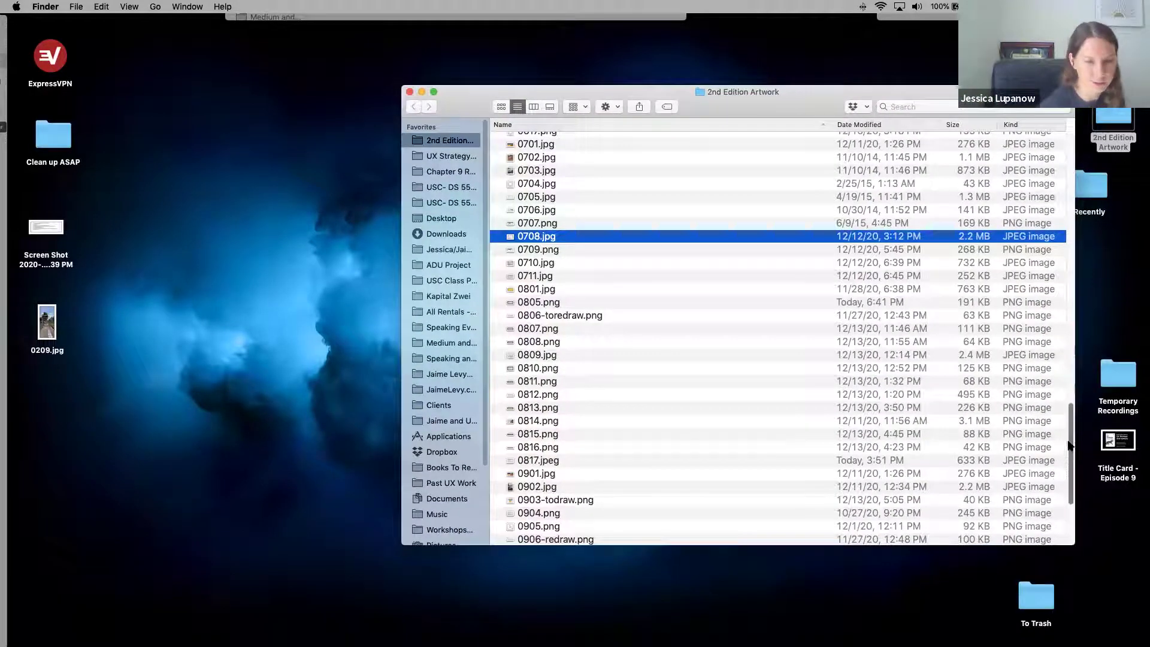
scroll(572, 392, down, 10)
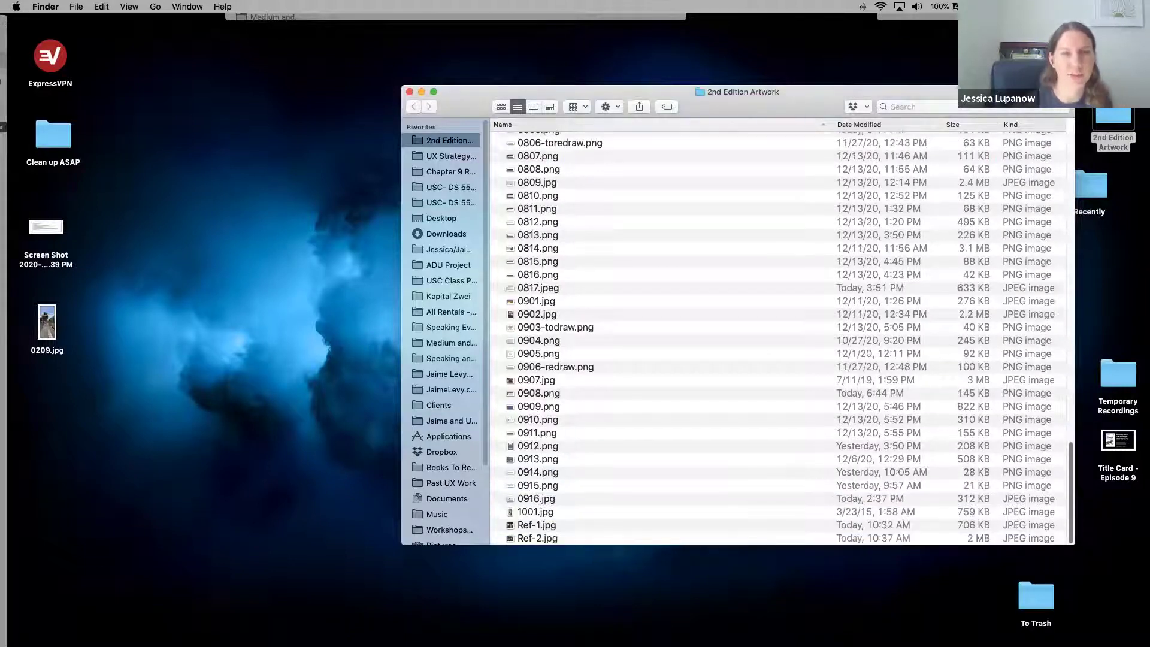
click(536, 304)
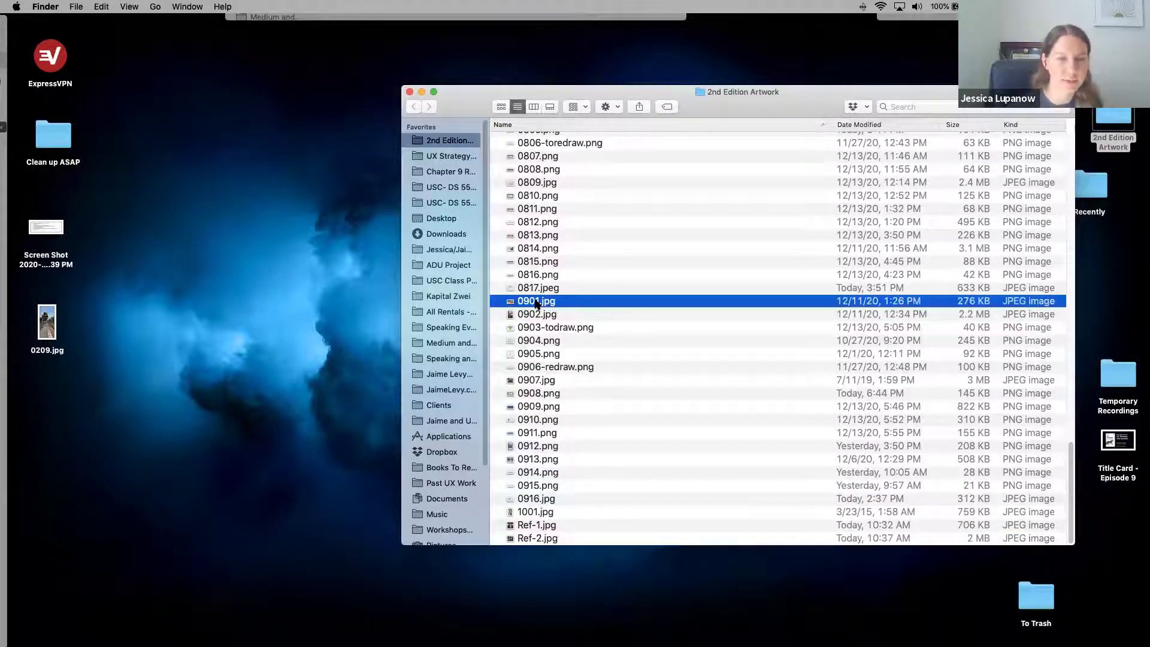
double_click(537, 301)
key(super+w)
Step: Preview the local artwork files 0902.jpg, 0903-todraw.png and 0904.png, closing each image after viewing
click(532, 314)
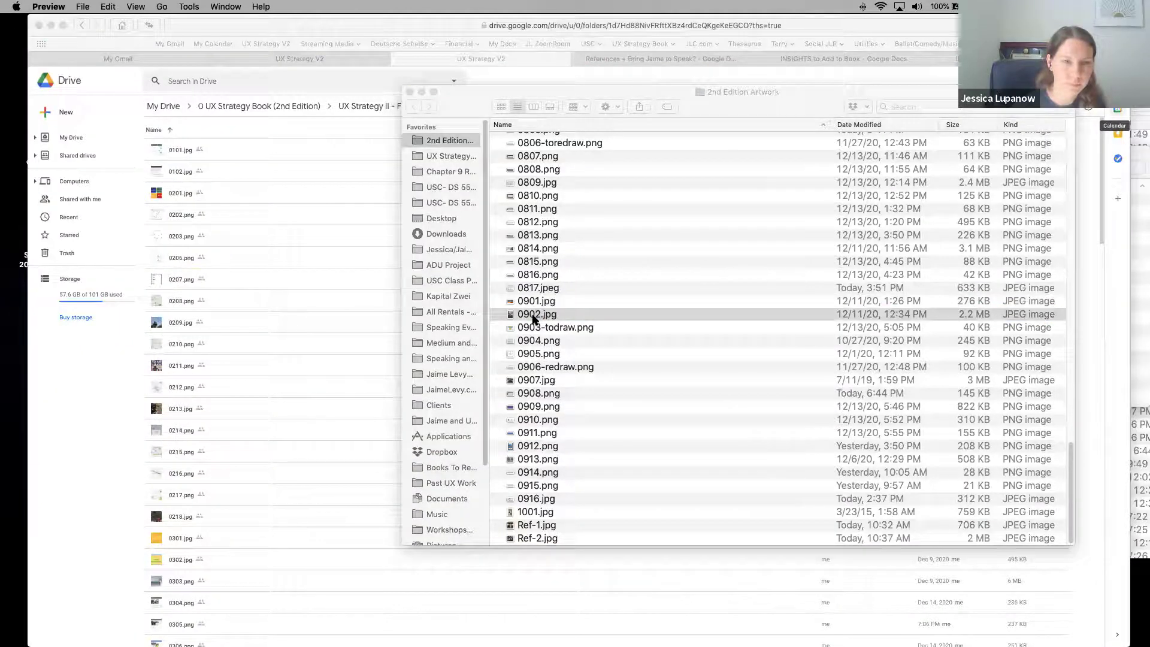
double_click(533, 318)
key(super+w)
click(532, 333)
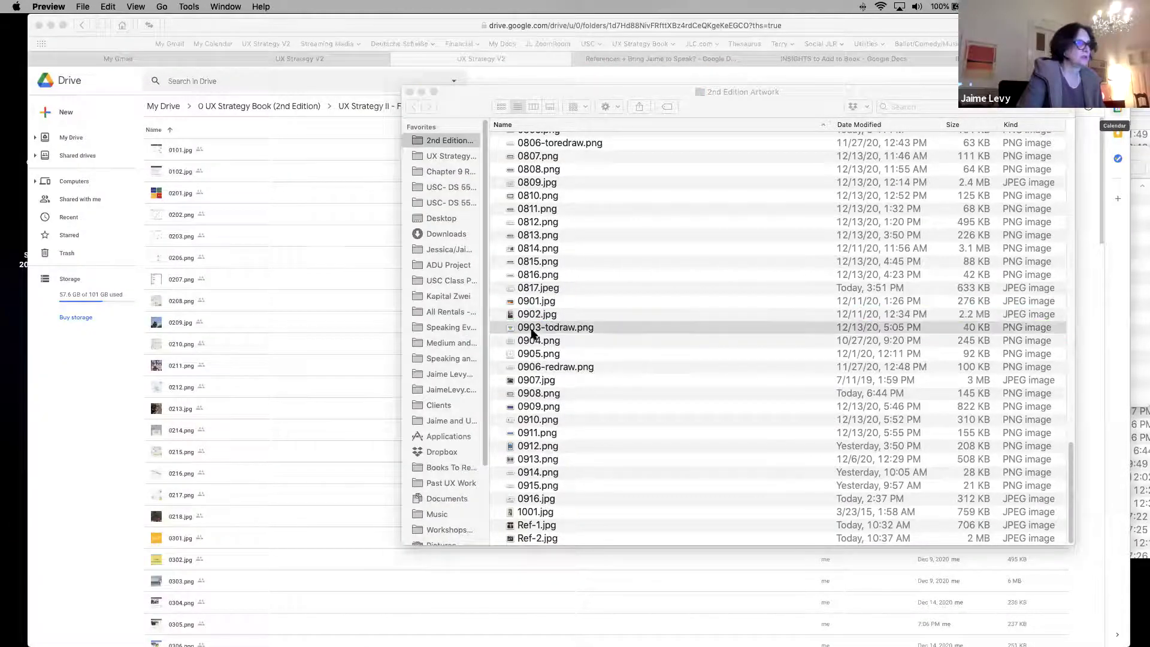
key(super+w)
double_click(530, 341)
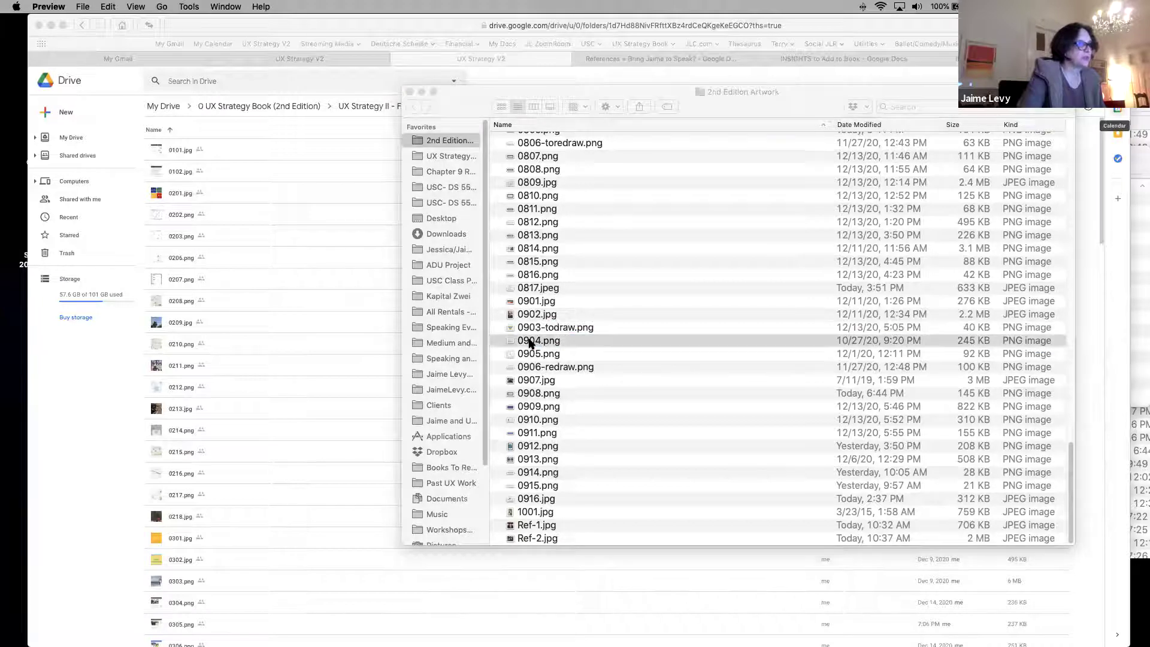
key(super+w)
Step: Preview the local artwork files 0907.jpg, 0908.png and 0913.png, closing each image after viewing
double_click(525, 382)
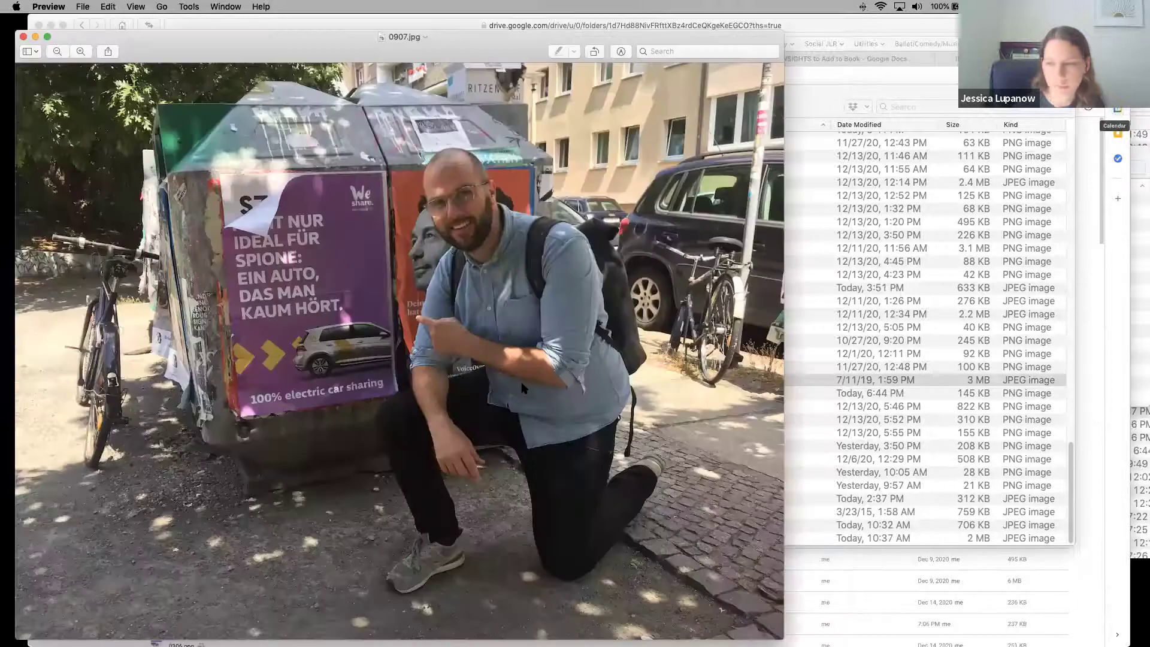
key(super+w)
click(536, 395)
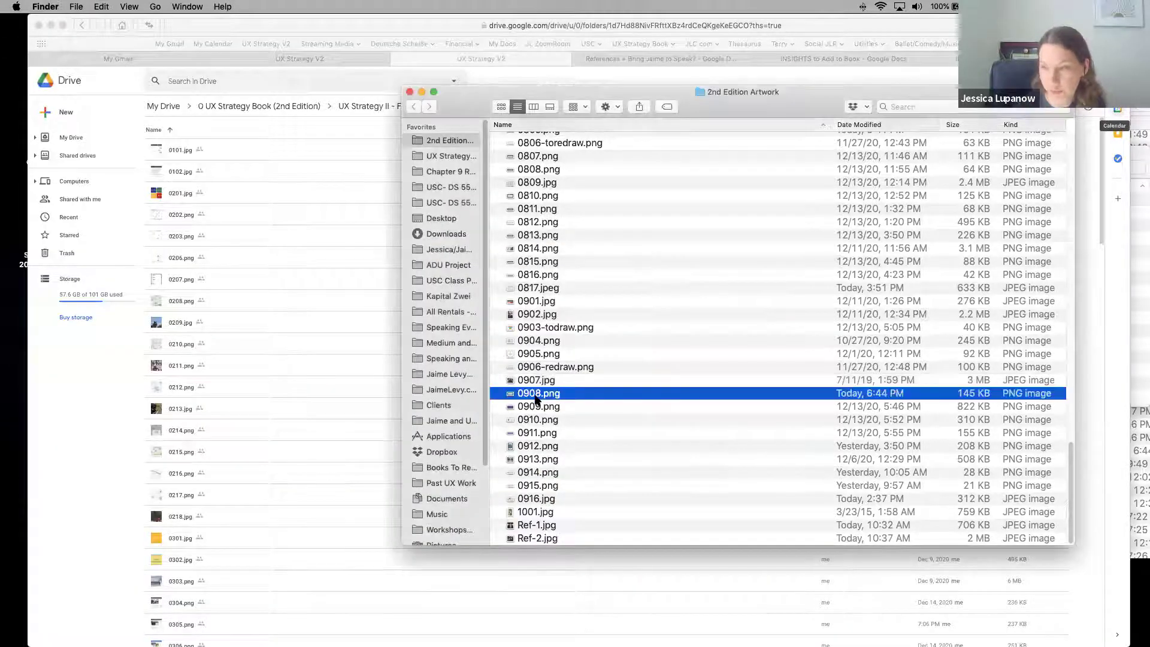
double_click(536, 395)
key(super+w)
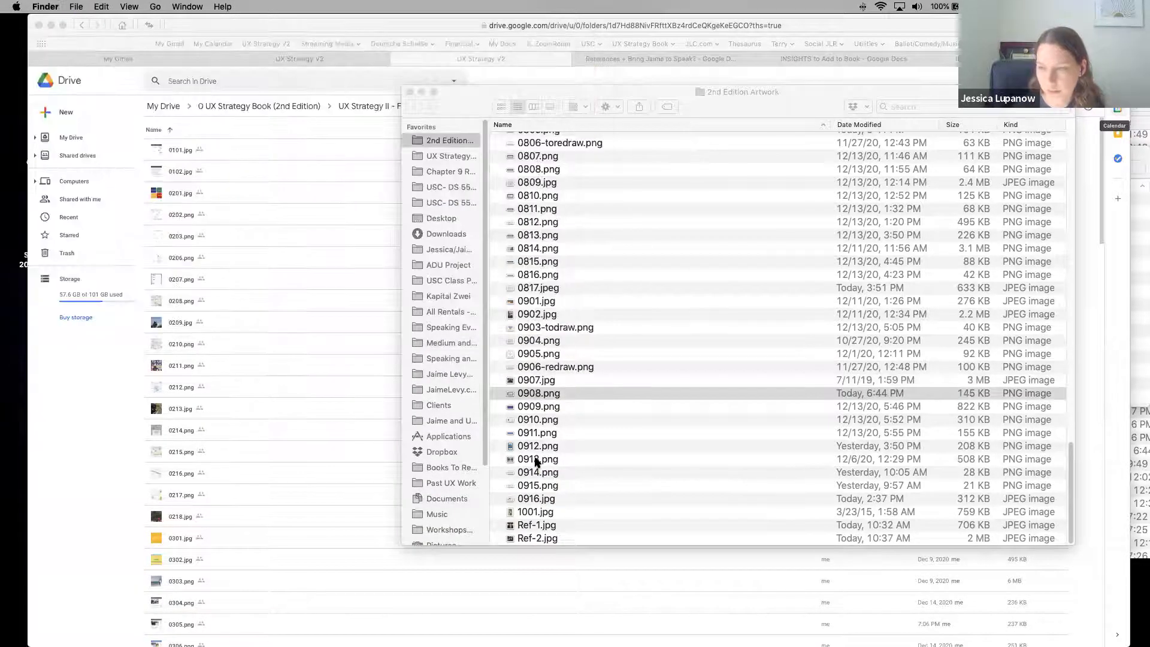
double_click(537, 459)
key(super+w)
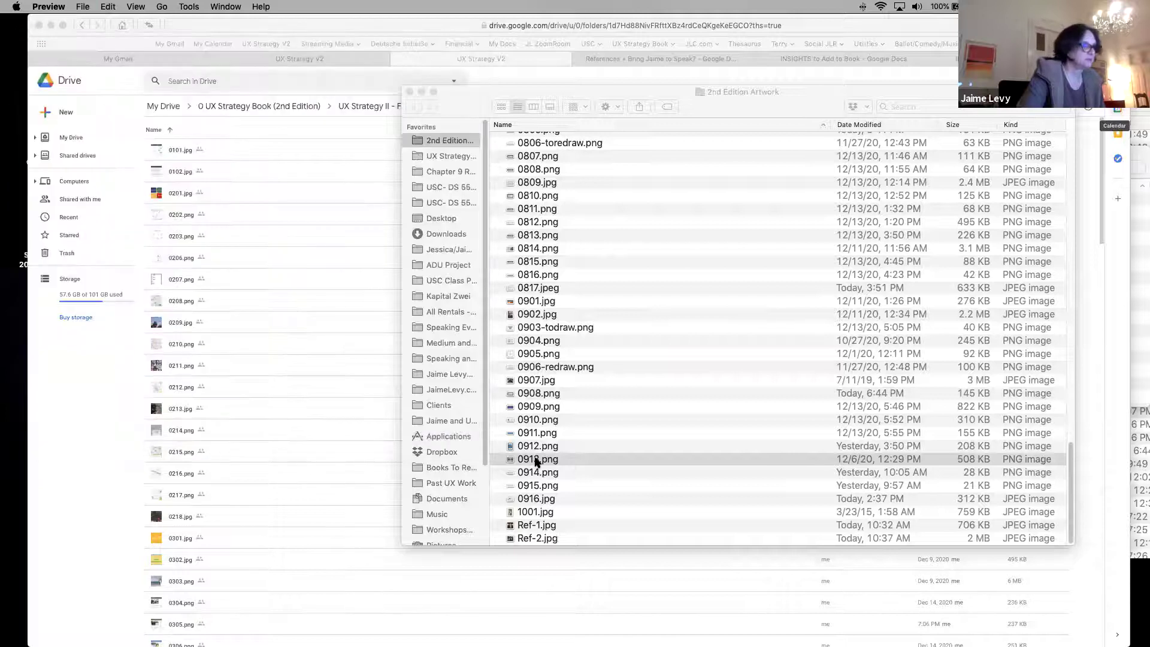